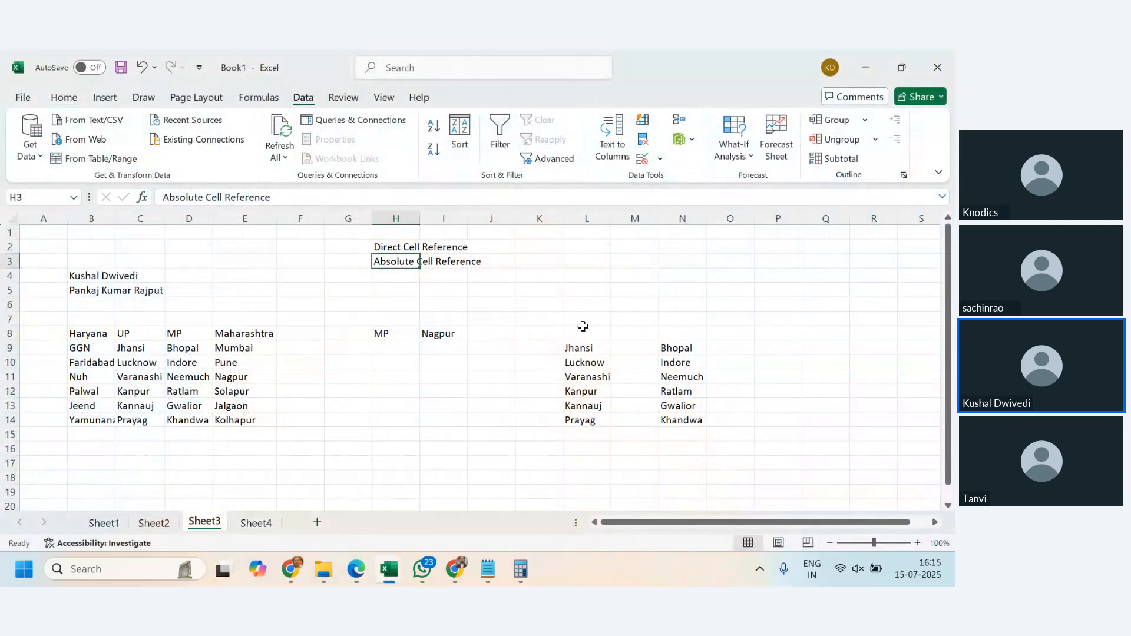
- Pick Haryana from the state drop-down list in H8
{"action": "left_click", "coordinate": [392, 335]}
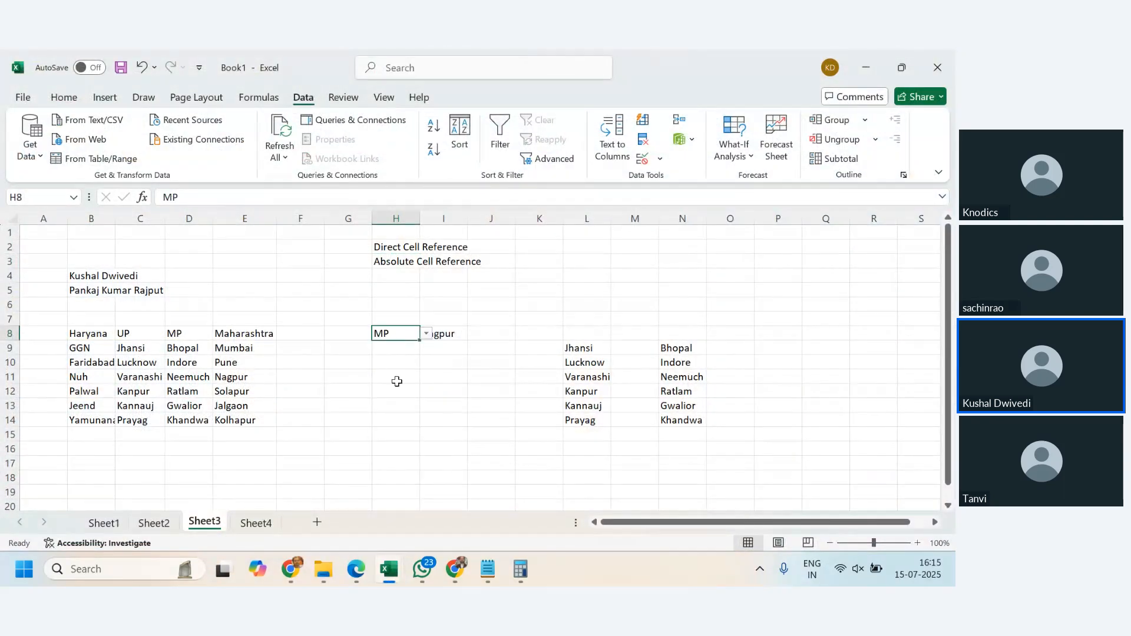
{"action": "left_click", "coordinate": [426, 333]}
{"action": "left_click", "coordinate": [393, 348]}
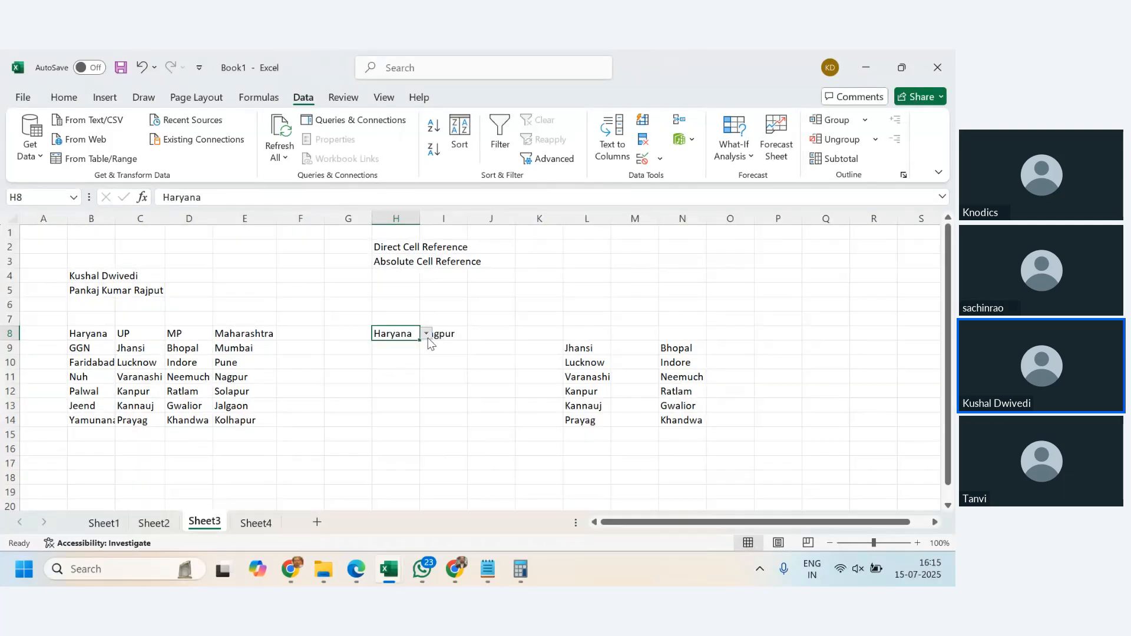
{"action": "left_click", "coordinate": [426, 334]}
{"action": "left_click", "coordinate": [393, 347]}
{"action": "left_click", "coordinate": [440, 333]}
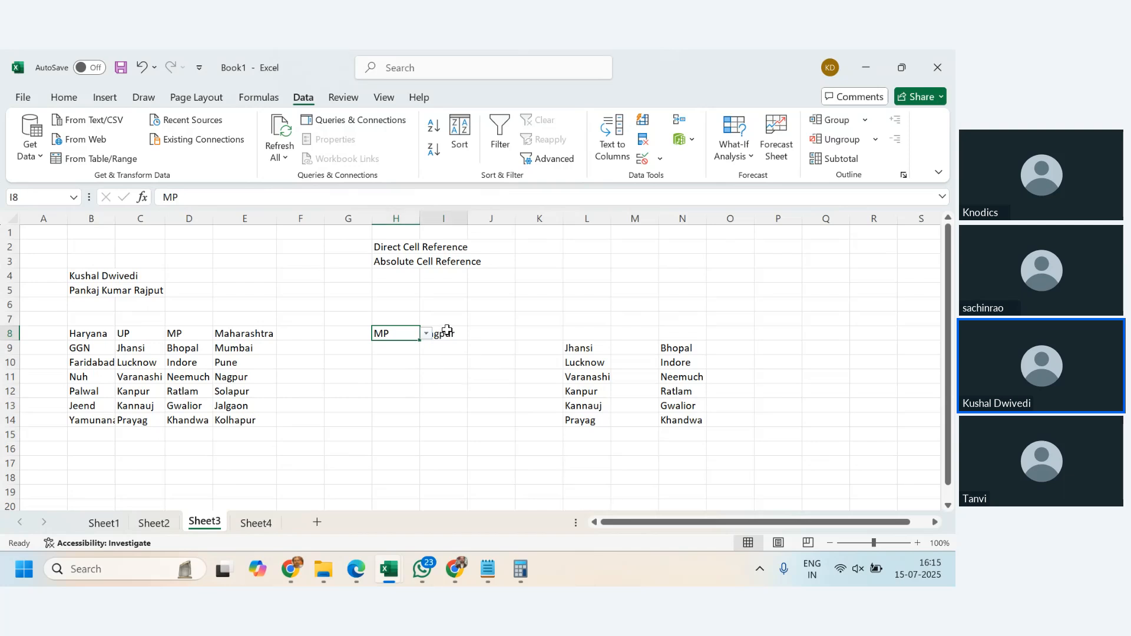
{"action": "left_click", "coordinate": [415, 333]}
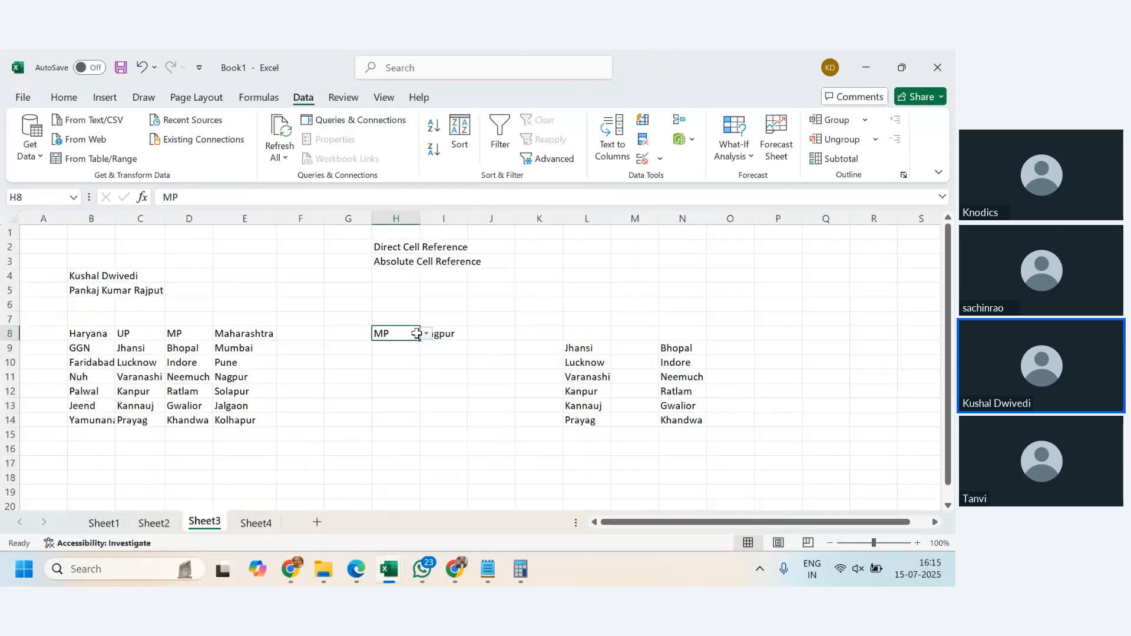
{"action": "left_click", "coordinate": [426, 333]}
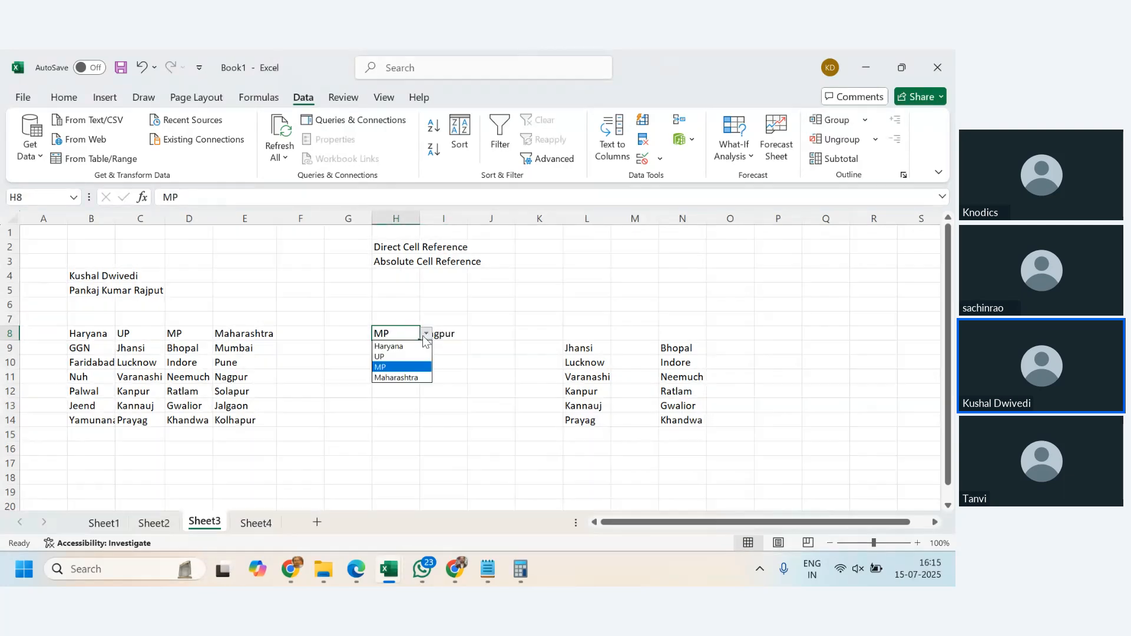
{"action": "left_click", "coordinate": [410, 348]}
- Try the dependent city drop-down in I8, choosing Nuh, Jeend and then Yamunanagr
{"action": "left_click", "coordinate": [447, 333]}
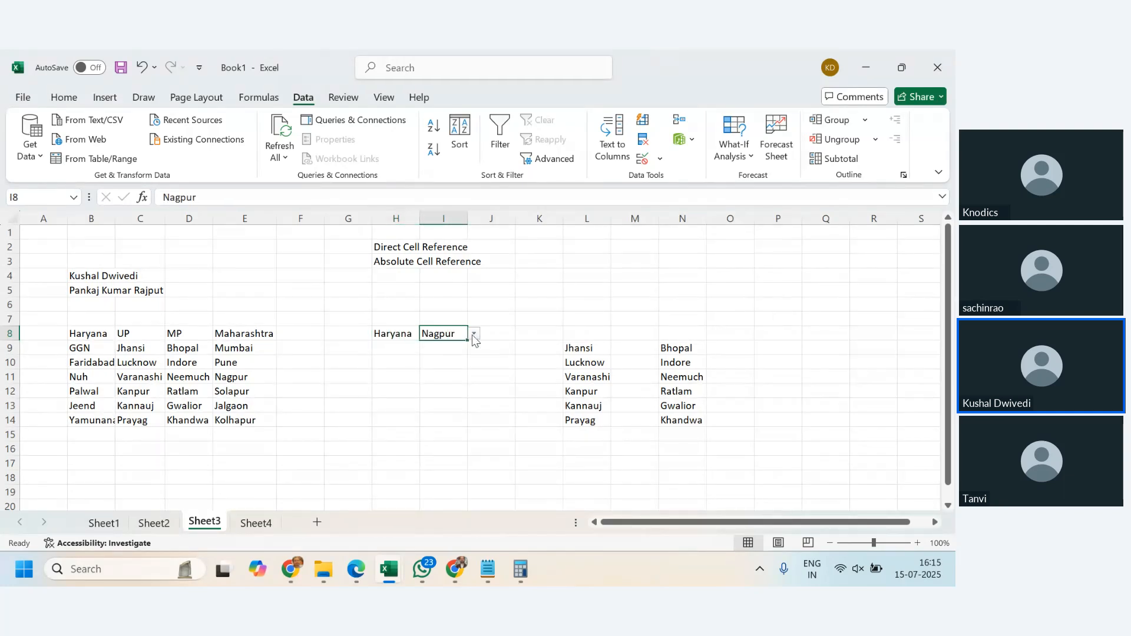
{"action": "left_click", "coordinate": [474, 335]}
{"action": "left_click", "coordinate": [451, 361]}
{"action": "left_click", "coordinate": [474, 334]}
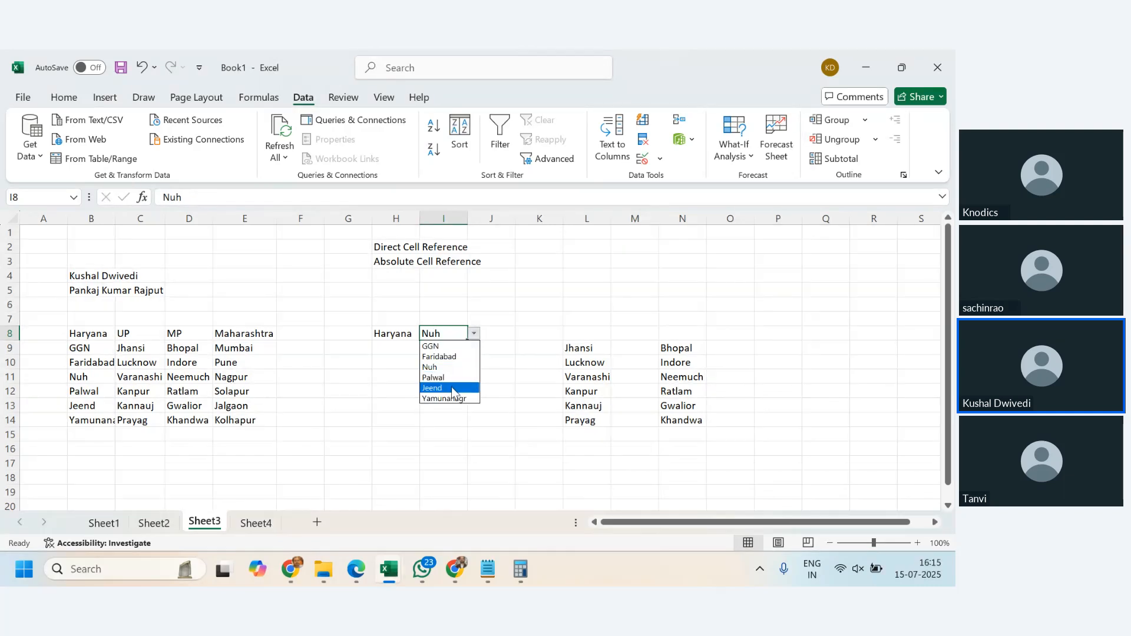
{"action": "left_click", "coordinate": [452, 387]}
{"action": "left_click", "coordinate": [474, 334]}
{"action": "left_click", "coordinate": [449, 398]}
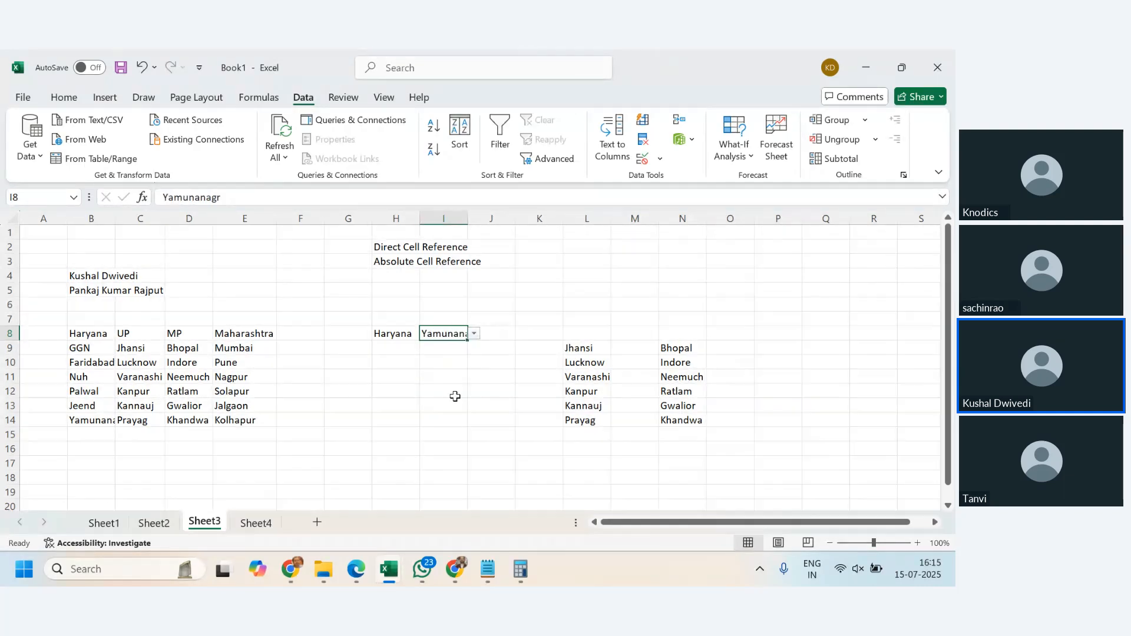
- Switch the state in H8 to UP and pick Varanashi, then Kannauj, from the city list in I8
{"action": "left_click", "coordinate": [408, 334]}
{"action": "left_click", "coordinate": [427, 334]}
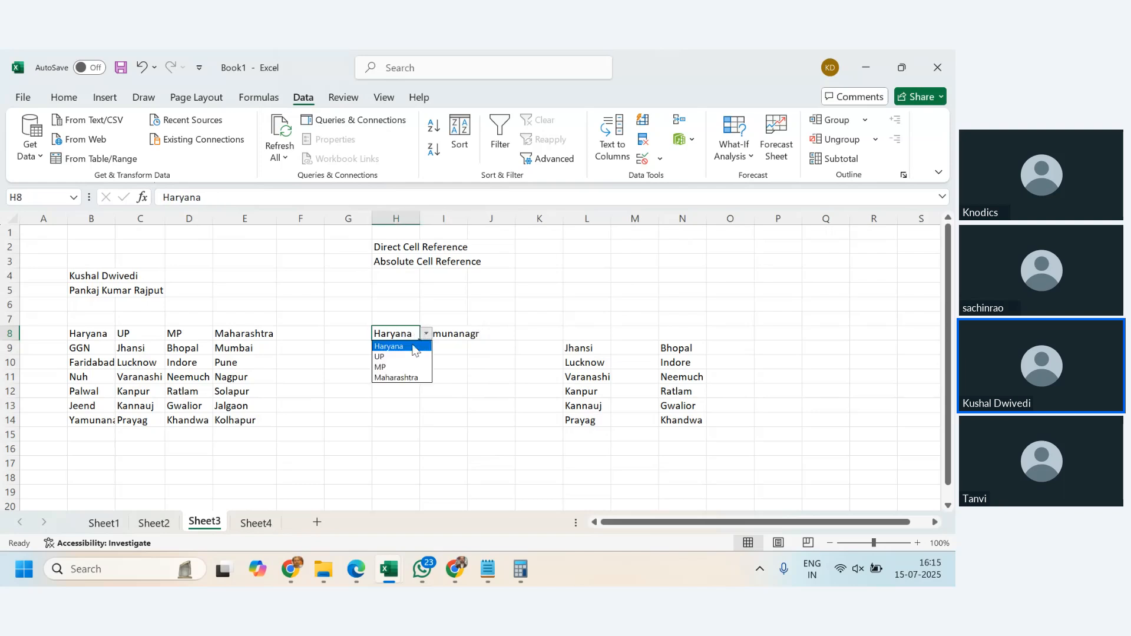
{"action": "left_click", "coordinate": [404, 358]}
{"action": "left_click", "coordinate": [456, 335]}
{"action": "left_click", "coordinate": [474, 334]}
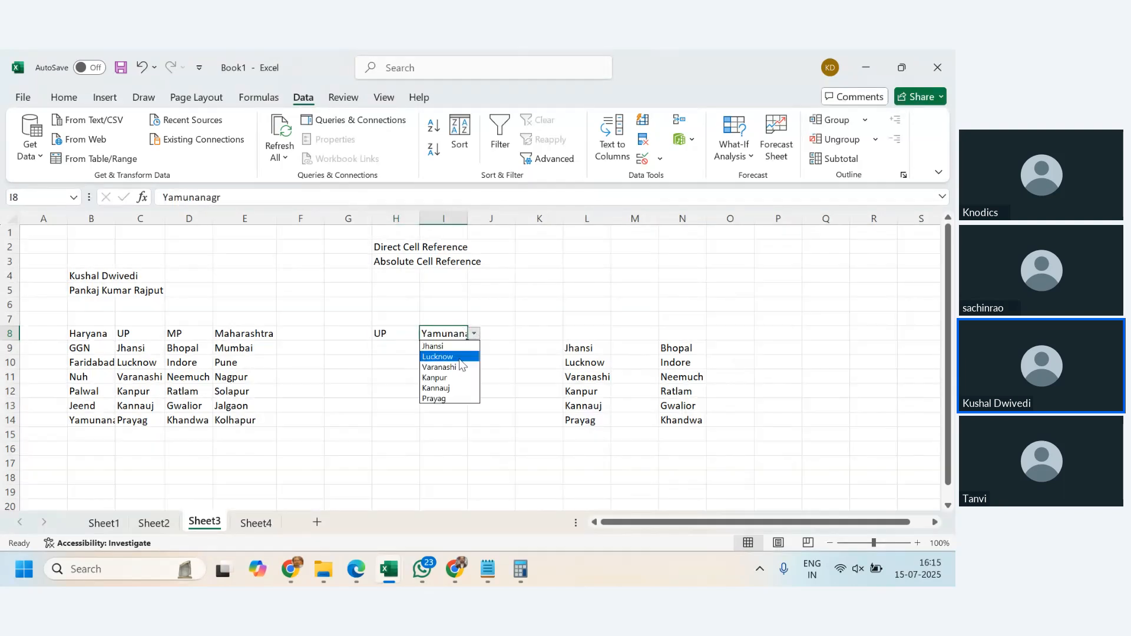
{"action": "left_click", "coordinate": [450, 367]}
{"action": "left_click", "coordinate": [474, 334]}
{"action": "left_click", "coordinate": [452, 388]}
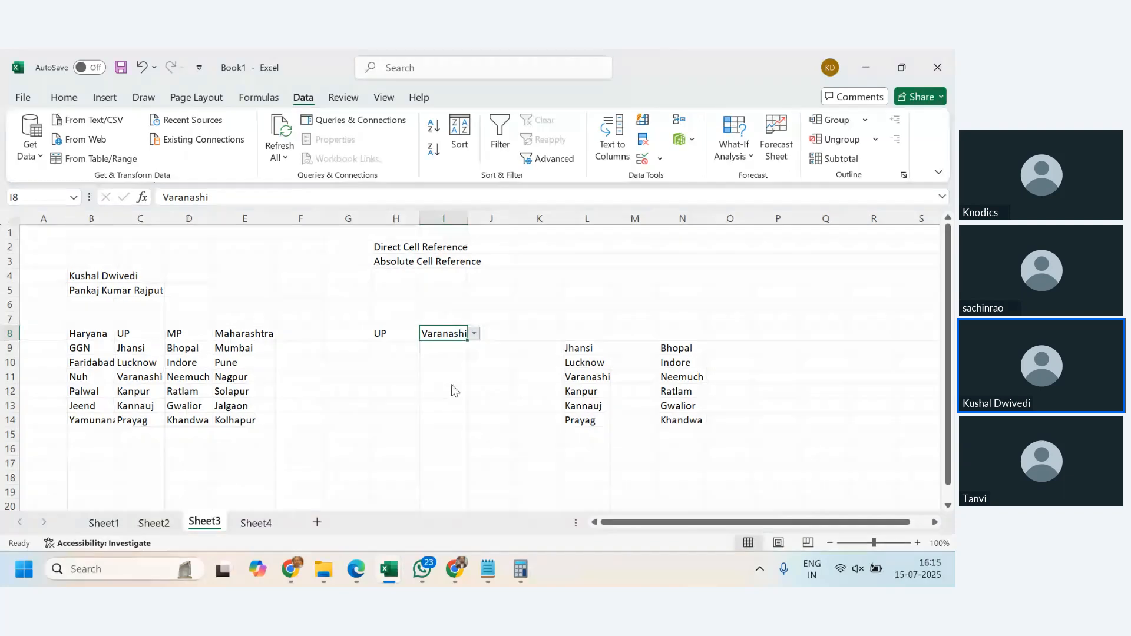
- Set the state in H8 to Maharashtra and pick Jalgaon from the city list in I8
{"action": "left_click", "coordinate": [404, 336]}
{"action": "left_click", "coordinate": [426, 334]}
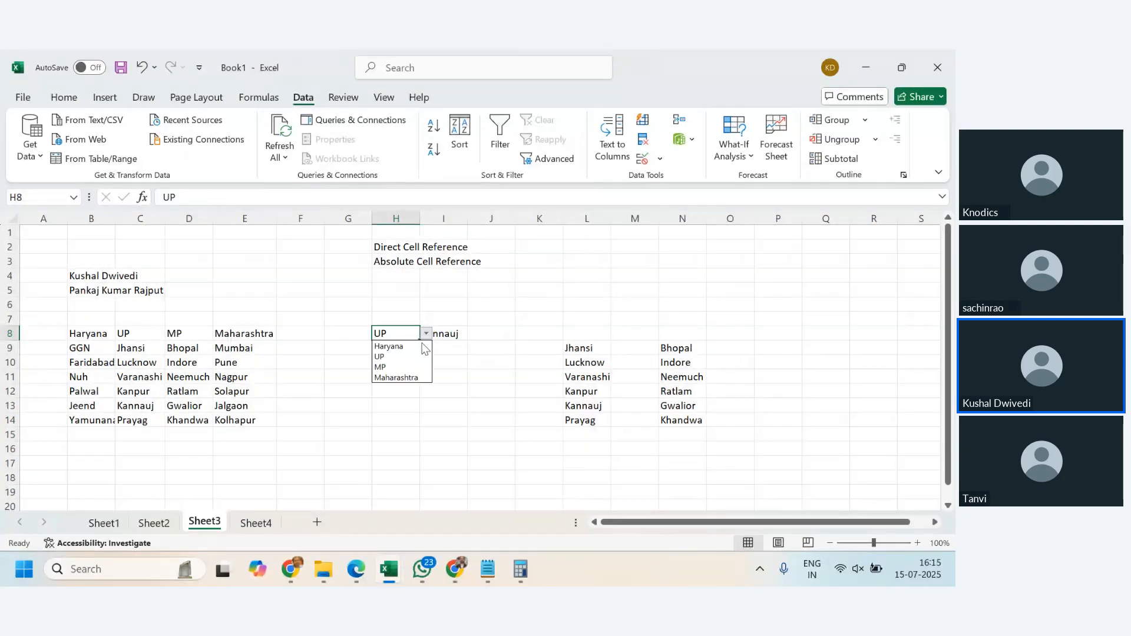
{"action": "left_click", "coordinate": [401, 378]}
{"action": "left_click", "coordinate": [454, 334]}
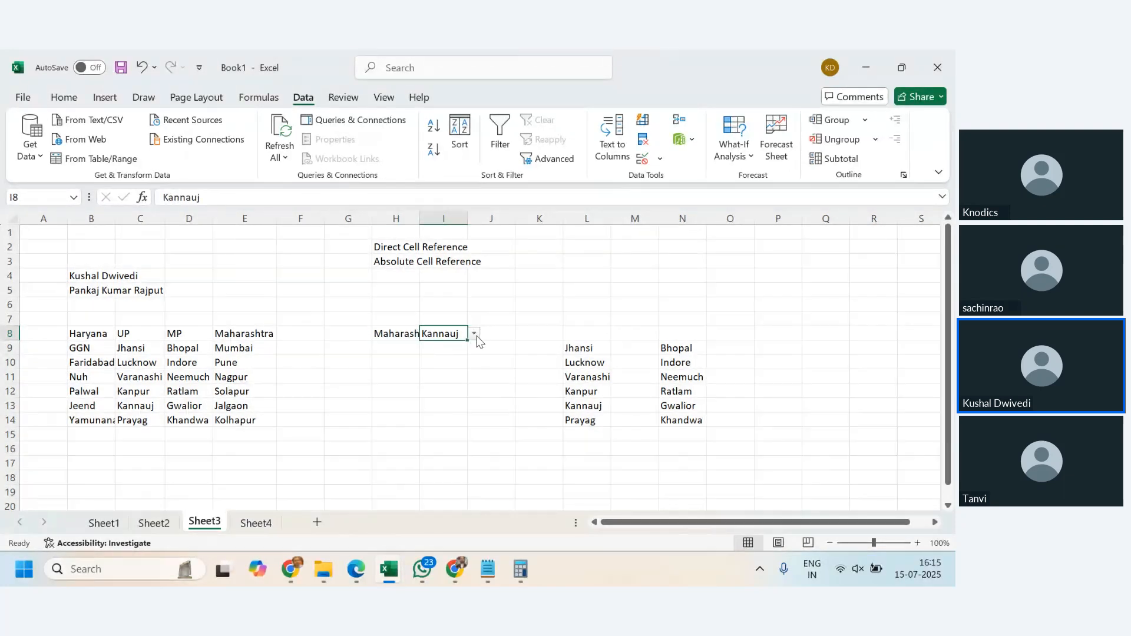
{"action": "left_click", "coordinate": [474, 334]}
{"action": "left_click", "coordinate": [441, 357]}
{"action": "left_click", "coordinate": [473, 334]}
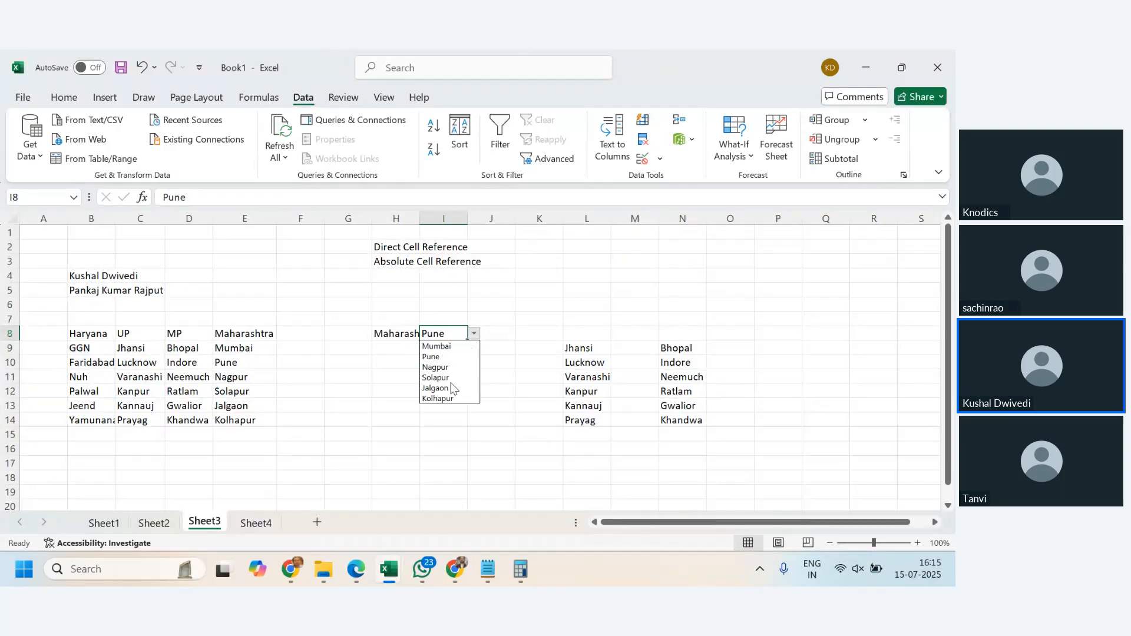
{"action": "left_click", "coordinate": [451, 388]}
- Clear the contents of columns L through N holding the helper city lists
{"action": "left_click", "coordinate": [477, 418]}
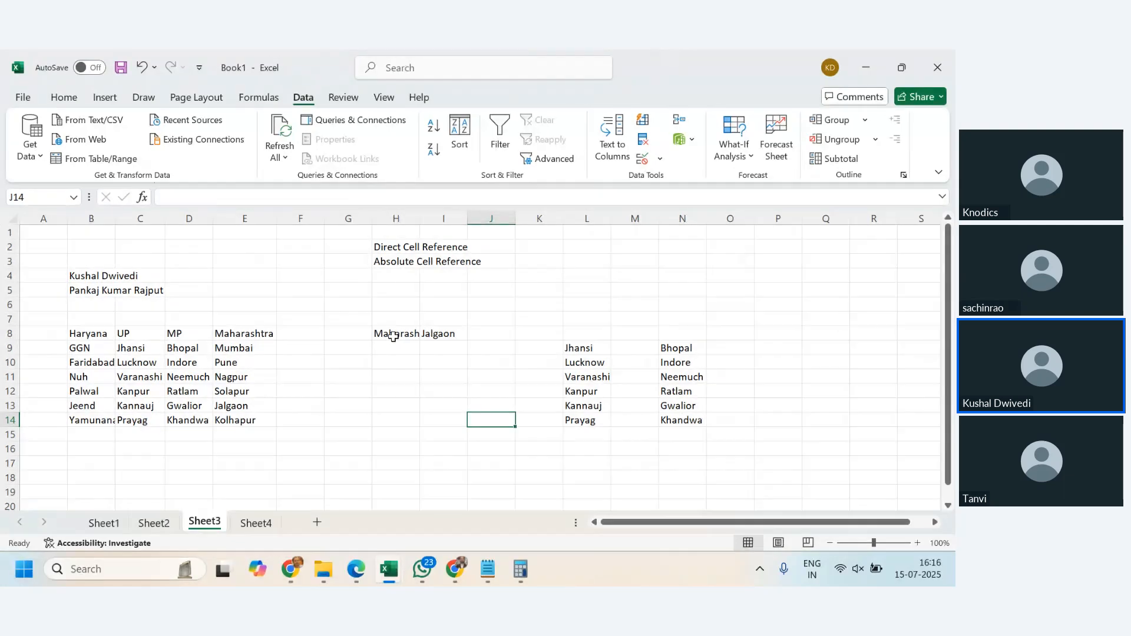
{"action": "left_click", "coordinate": [393, 336]}
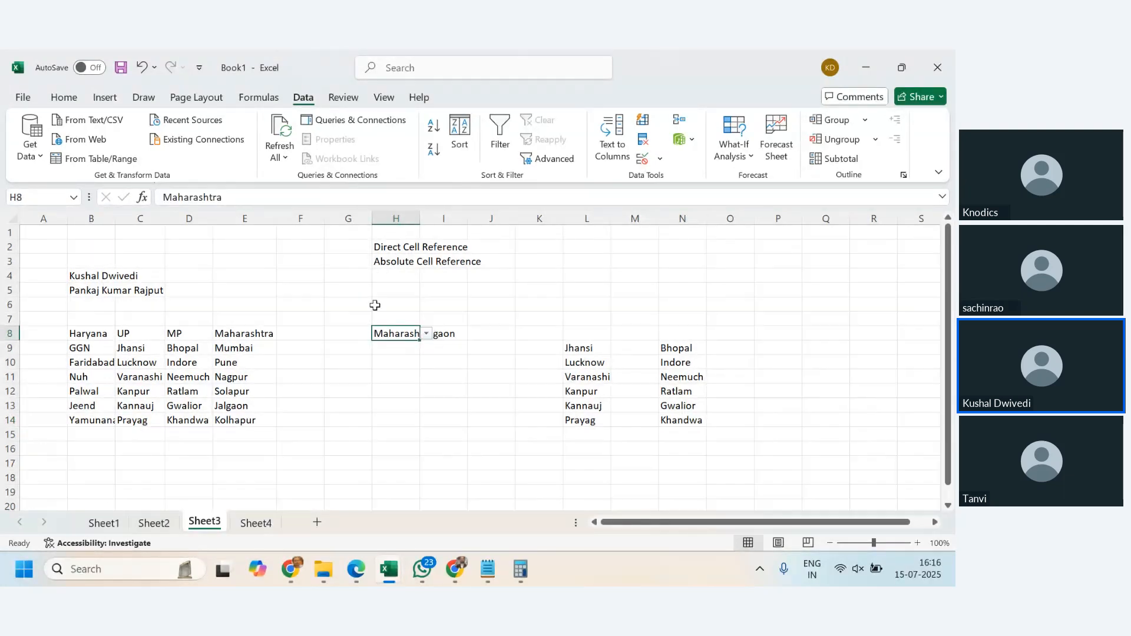
{"action": "left_click", "coordinate": [451, 334]}
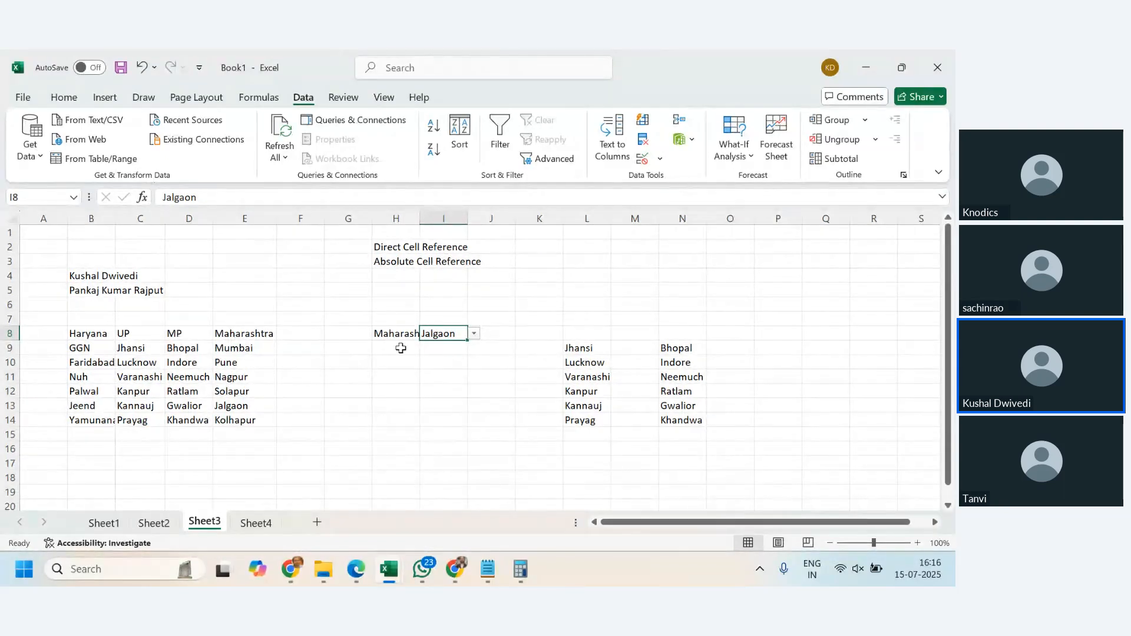
{"action": "left_click", "coordinate": [575, 347]}
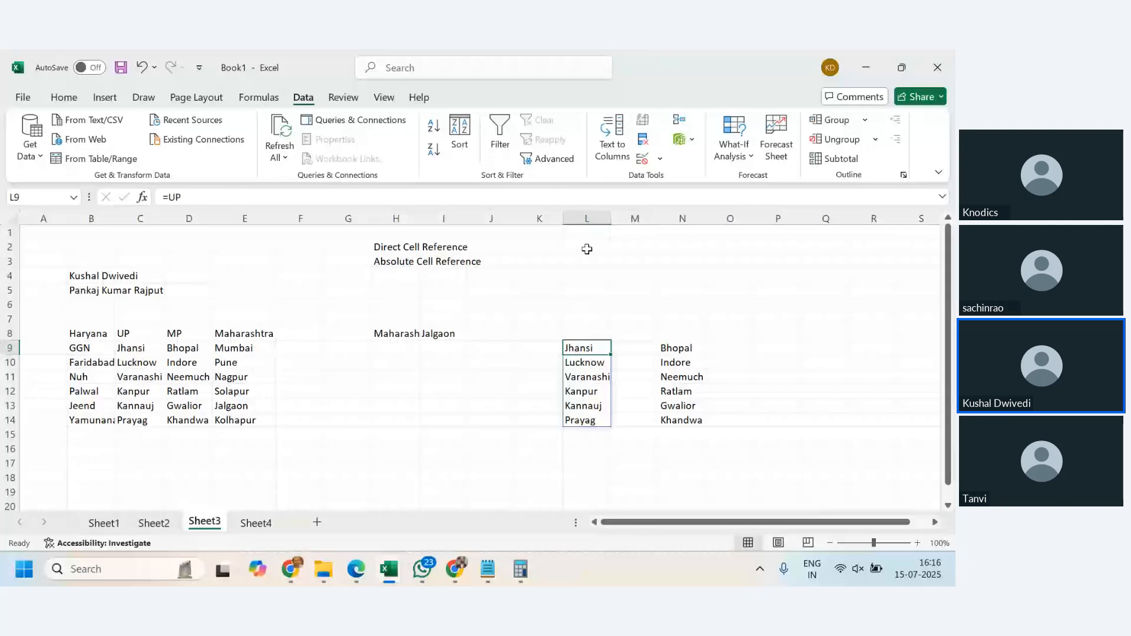
{"action": "left_click_drag", "start_coordinate": [587, 218], "coordinate": [696, 232]}
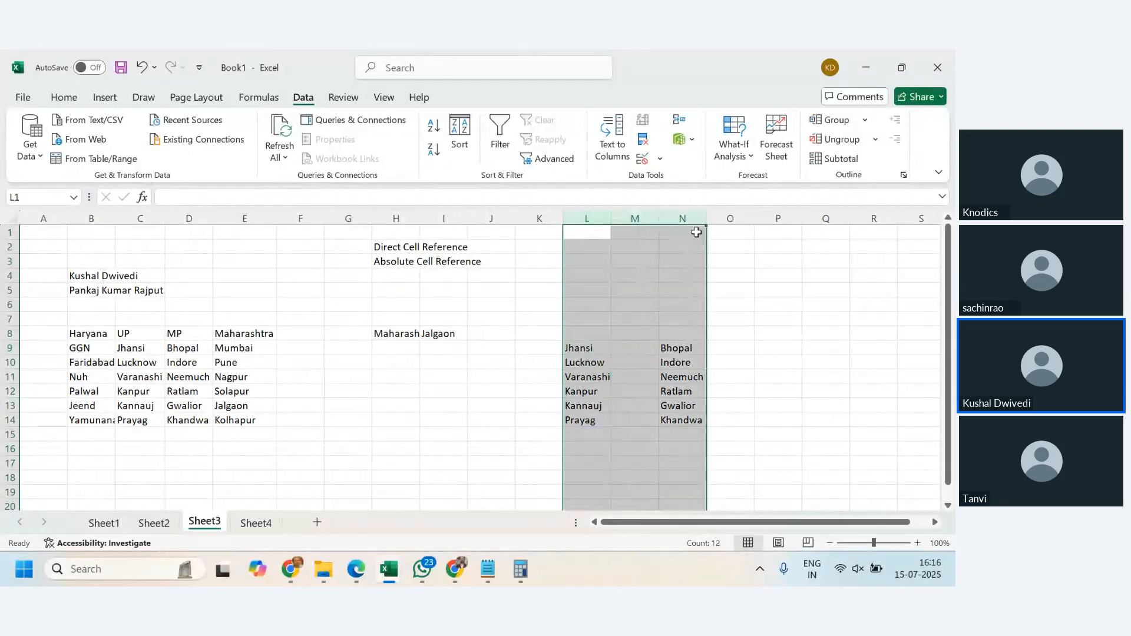
{"action": "key", "text": "Delete"}
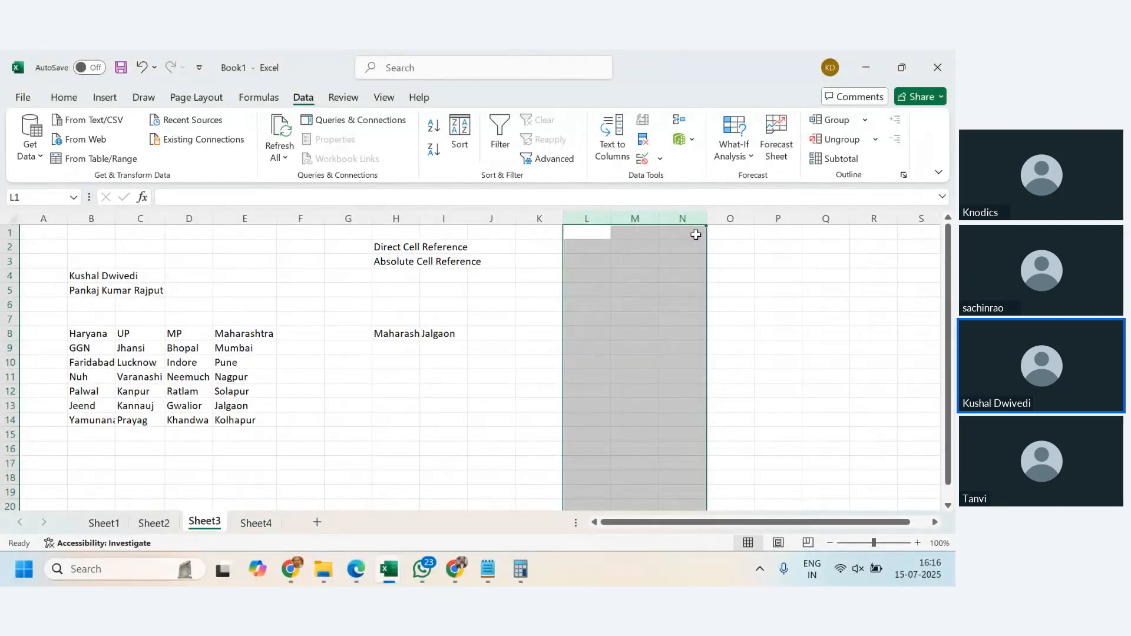
- Enter the heading Name Manager in cell L3
{"action": "left_click", "coordinate": [451, 461]}
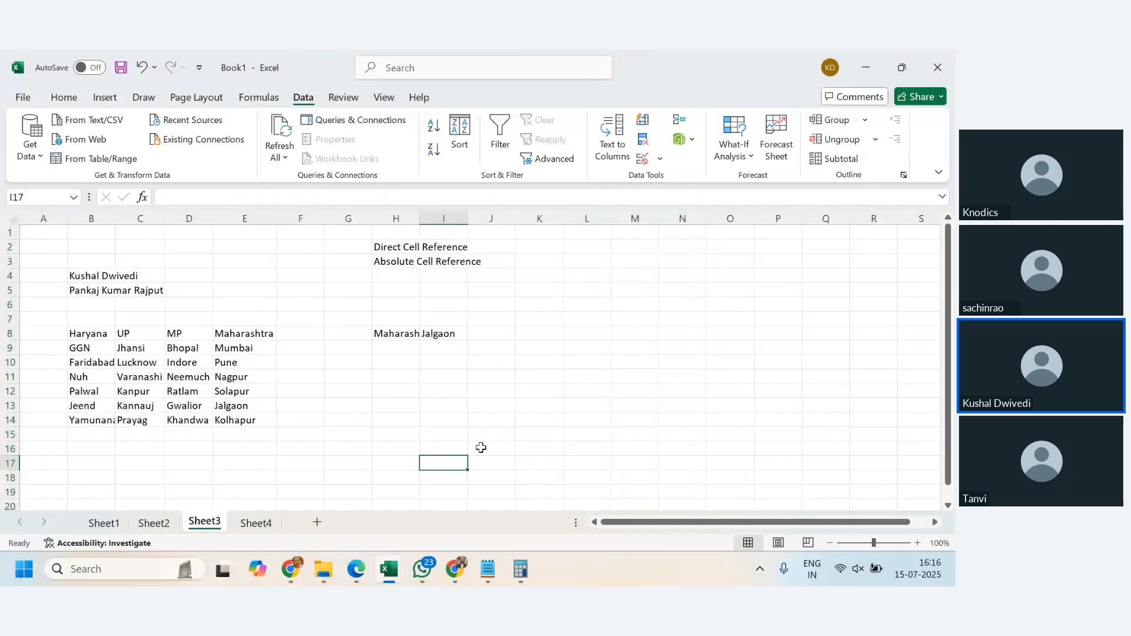
{"action": "left_click", "coordinate": [592, 265]}
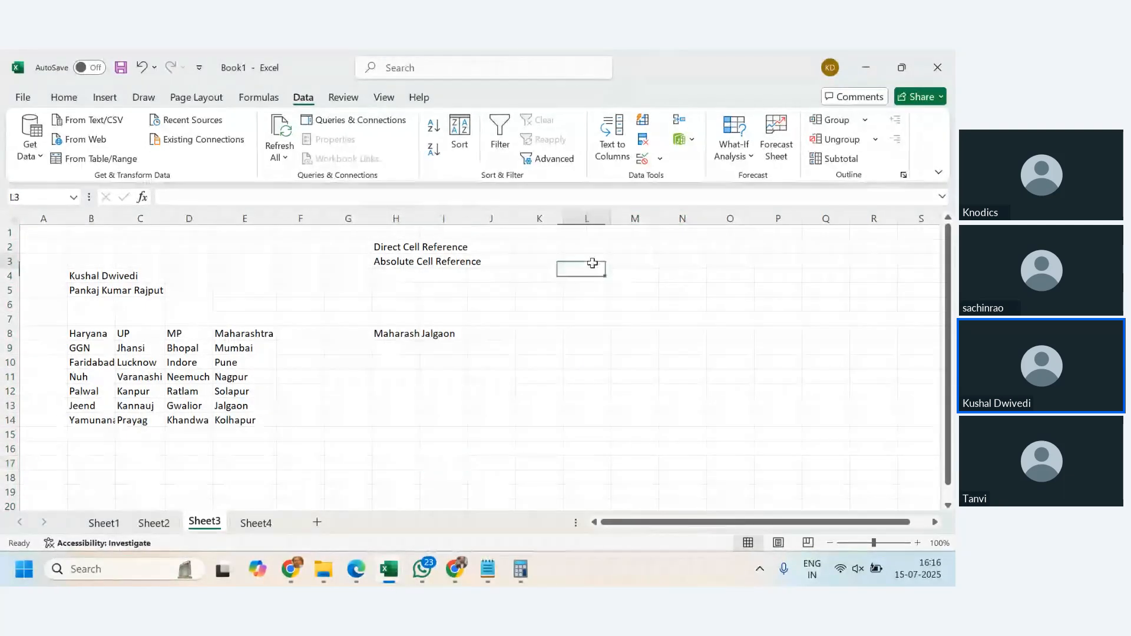
{"action": "type", "text": "Name M"}
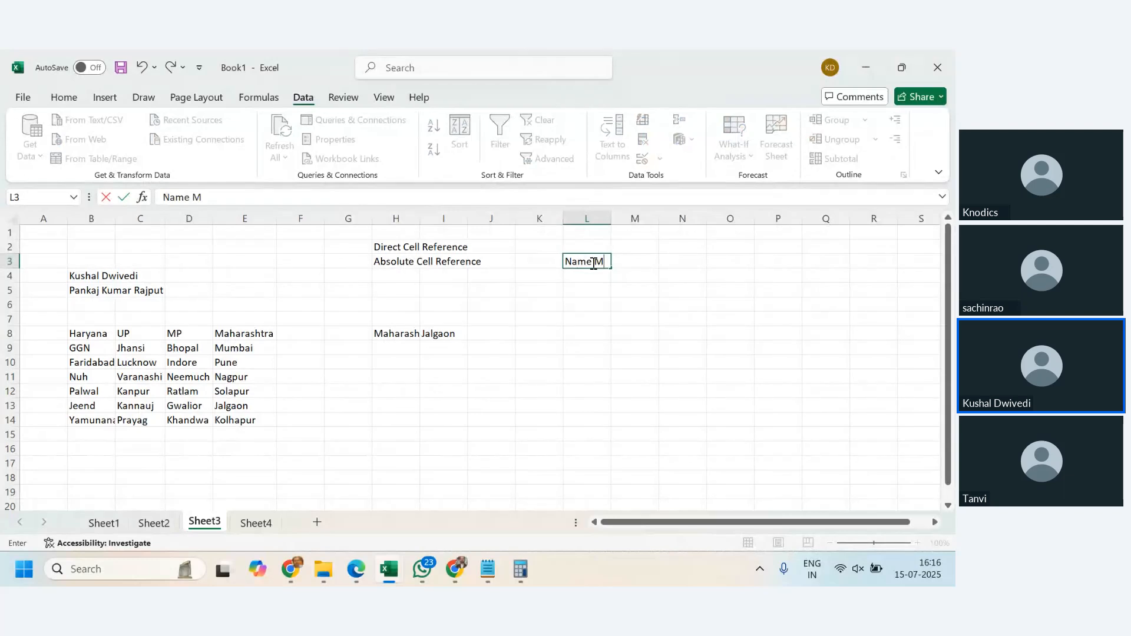
{"action": "type", "text": "anager"}
{"action": "key", "text": "Return"}
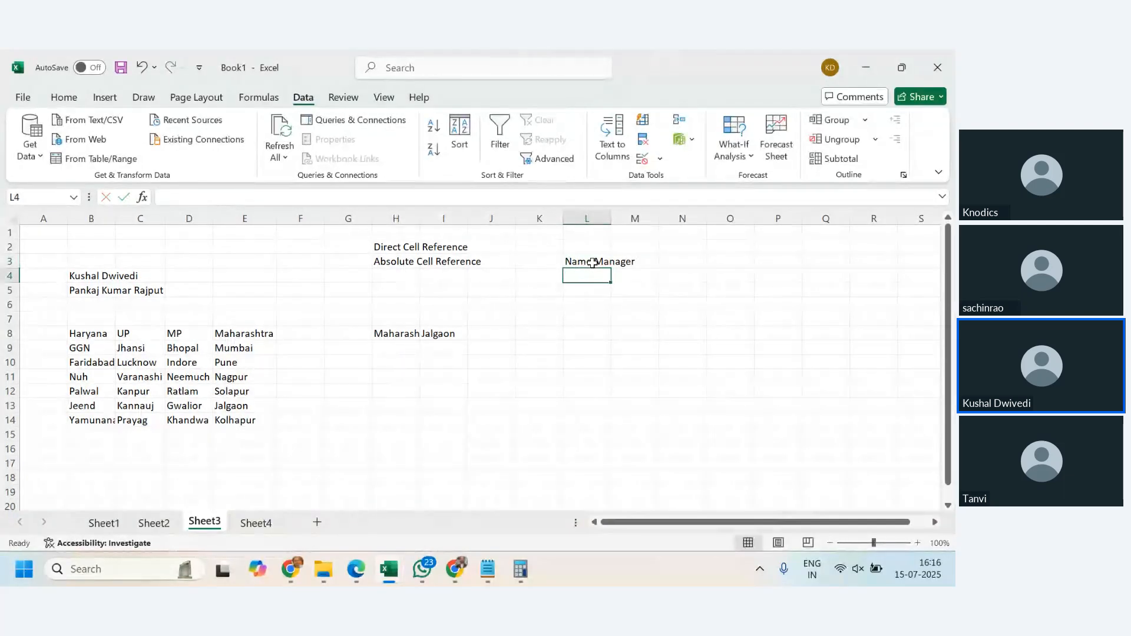
- Examine the Name Box while selecting different cells
{"action": "left_click", "coordinate": [592, 263]}
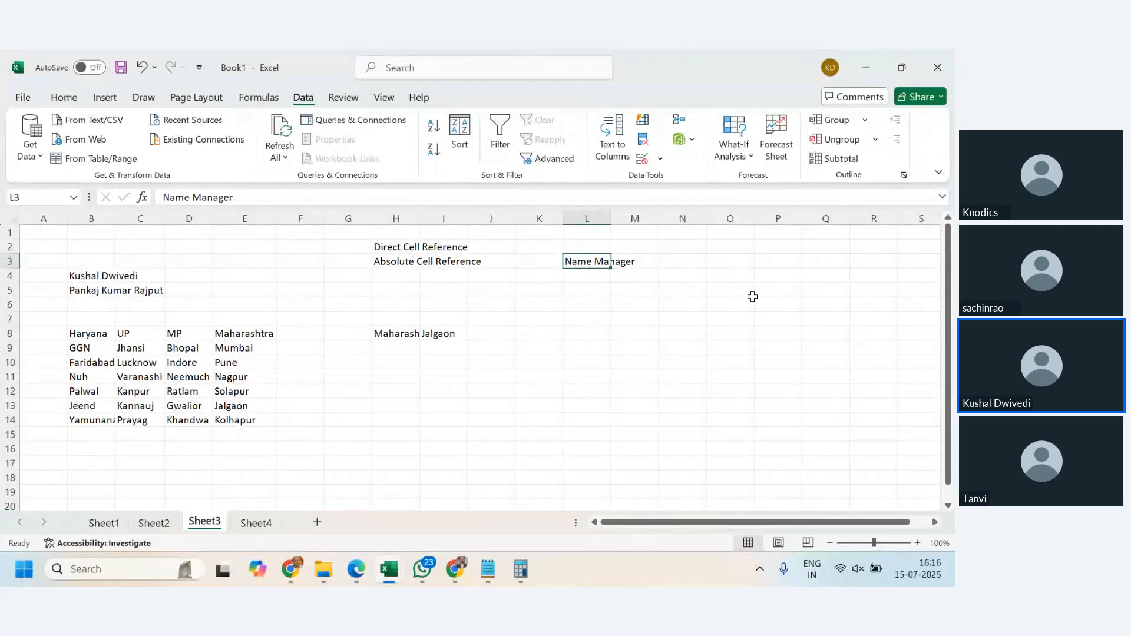
{"action": "left_click", "coordinate": [640, 279]}
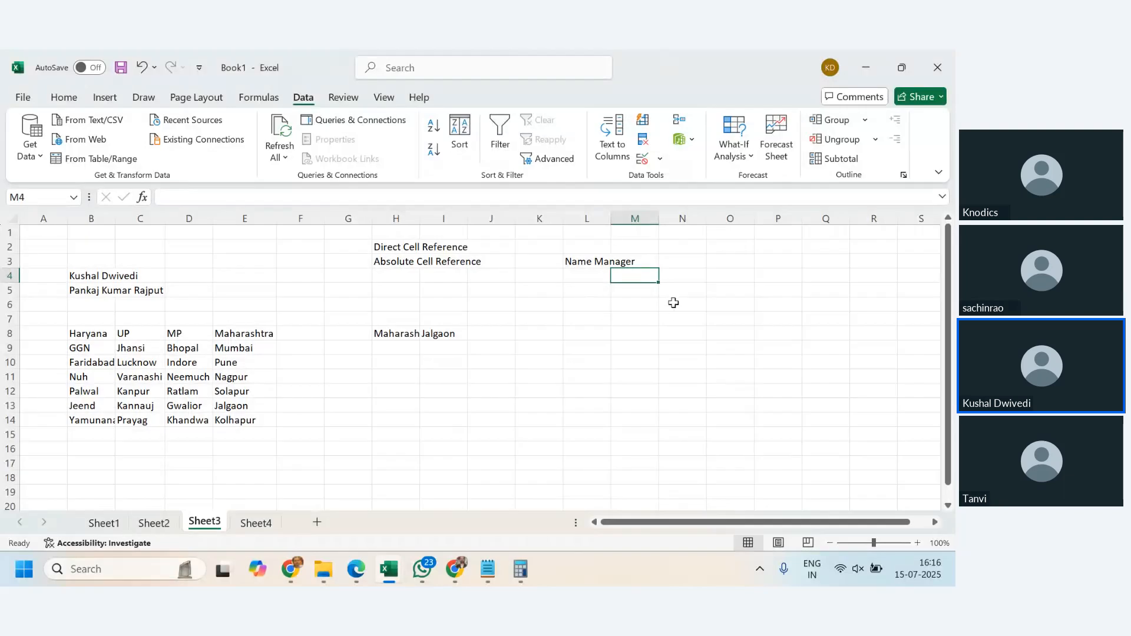
{"action": "left_click", "coordinate": [30, 197]}
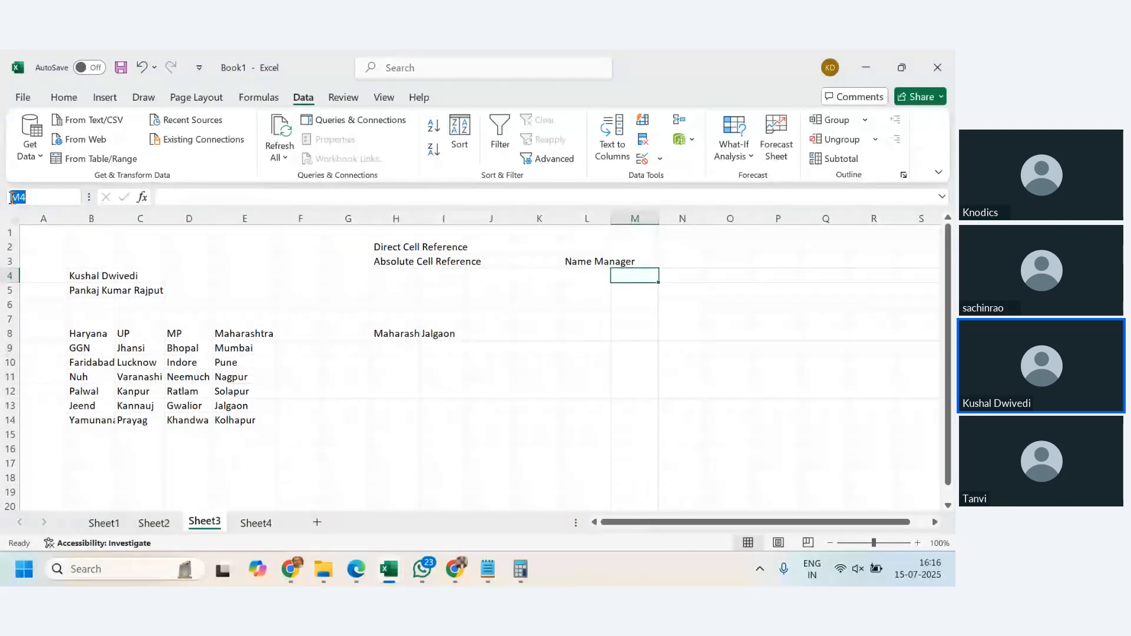
{"action": "key", "text": "Escape"}
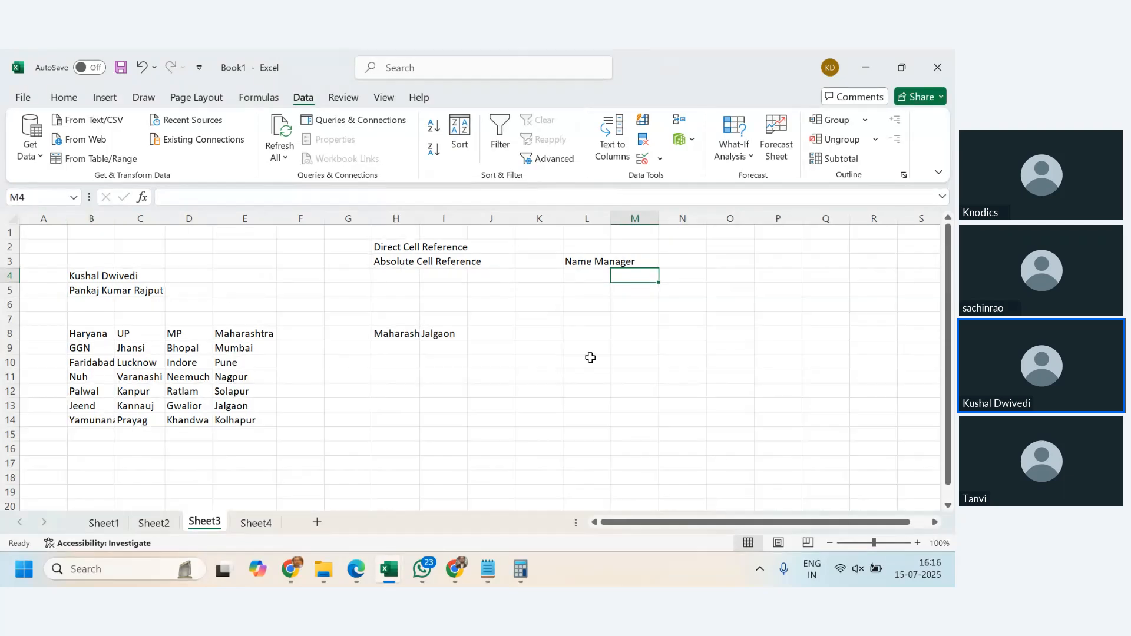
{"action": "left_click", "coordinate": [815, 310]}
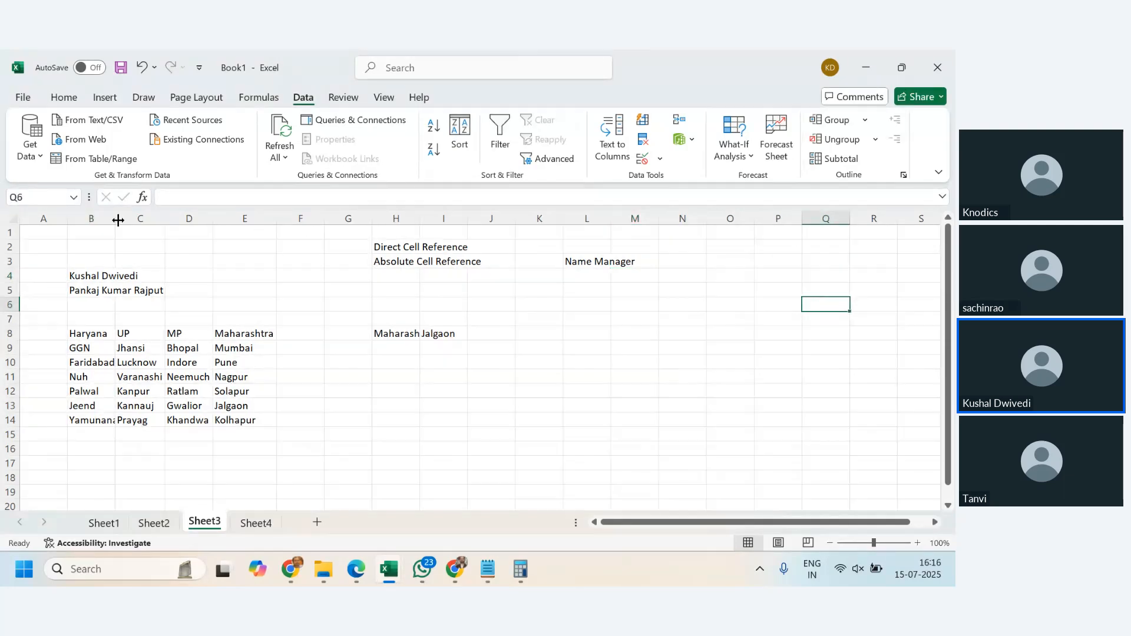
{"action": "left_click", "coordinate": [32, 198]}
{"action": "left_click", "coordinate": [681, 320]}
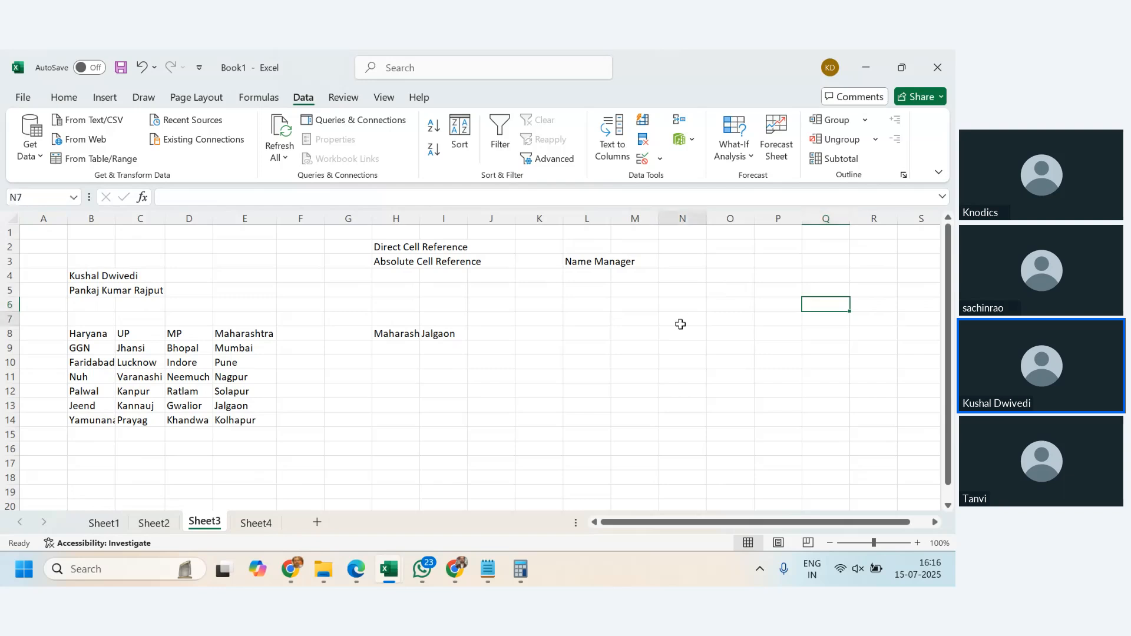
- Enter Sunday, Monday and Tuesday in cells N5 to N7
{"action": "left_click", "coordinate": [677, 294]}
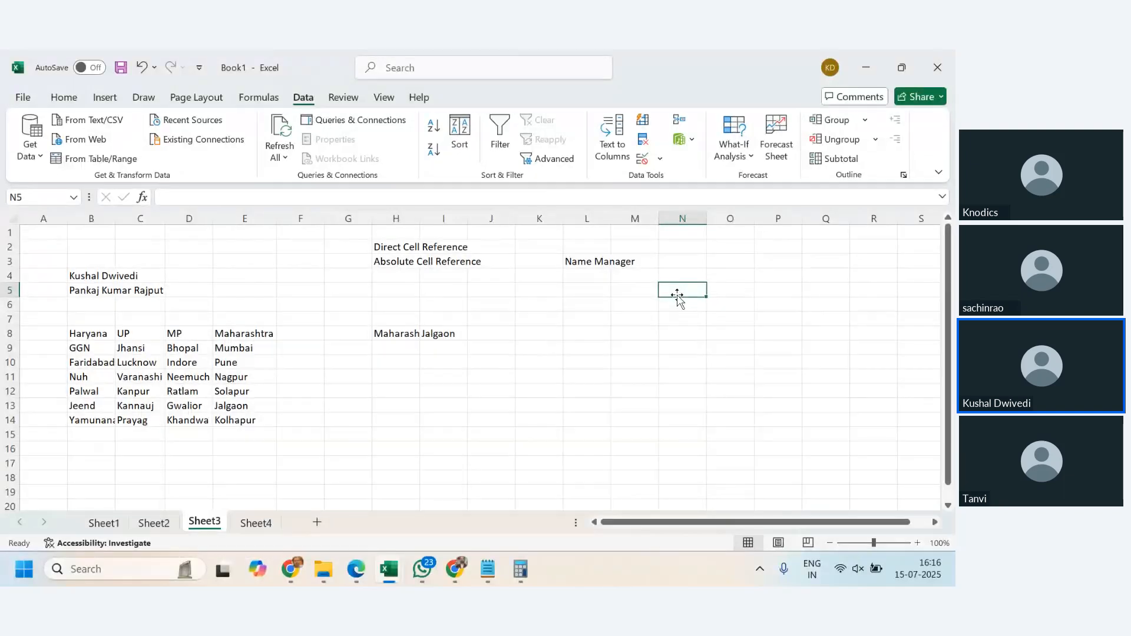
{"action": "type", "text": "Sunday"}
{"action": "key", "text": "Return"}
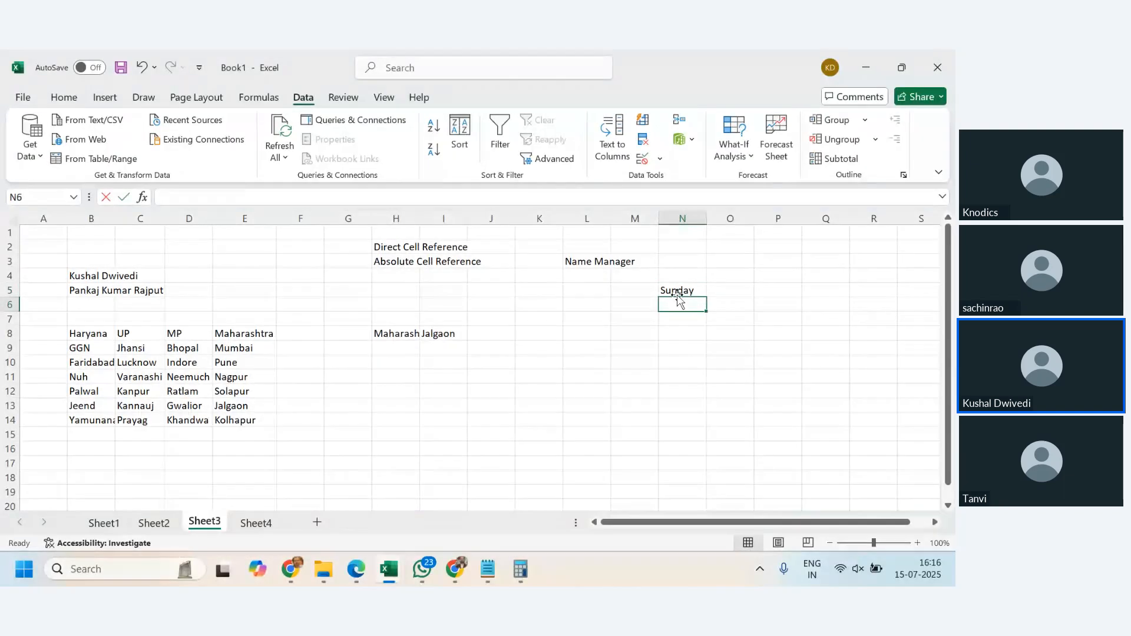
{"action": "type", "text": "Monday"}
{"action": "key", "text": "Return"}
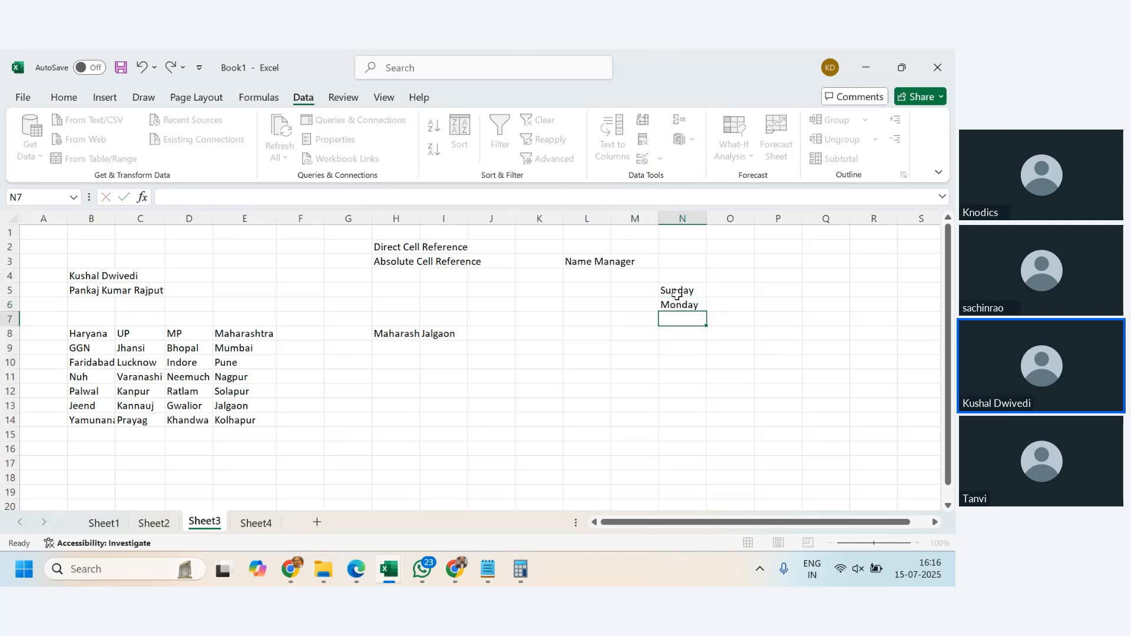
{"action": "type", "text": "Tuesday"}
{"action": "key", "text": "Return"}
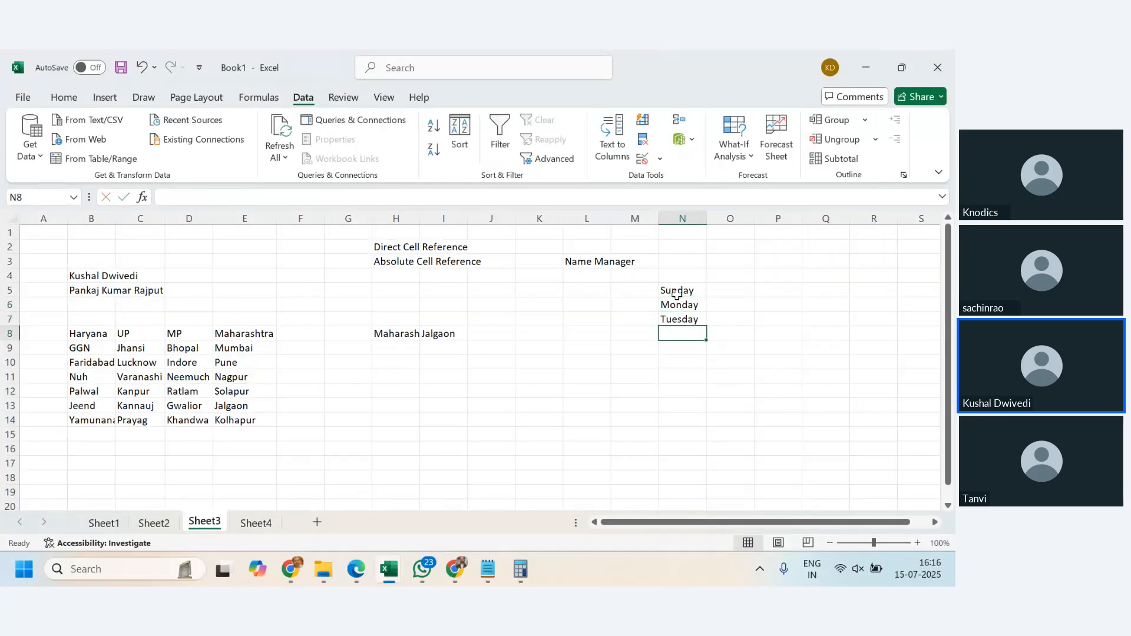
- AutoFill the weekday series from N5 down to Saturday in N11 and select the list
{"action": "left_click_drag", "start_coordinate": [676, 295], "coordinate": [705, 381]}
{"action": "left_click", "coordinate": [828, 364]}
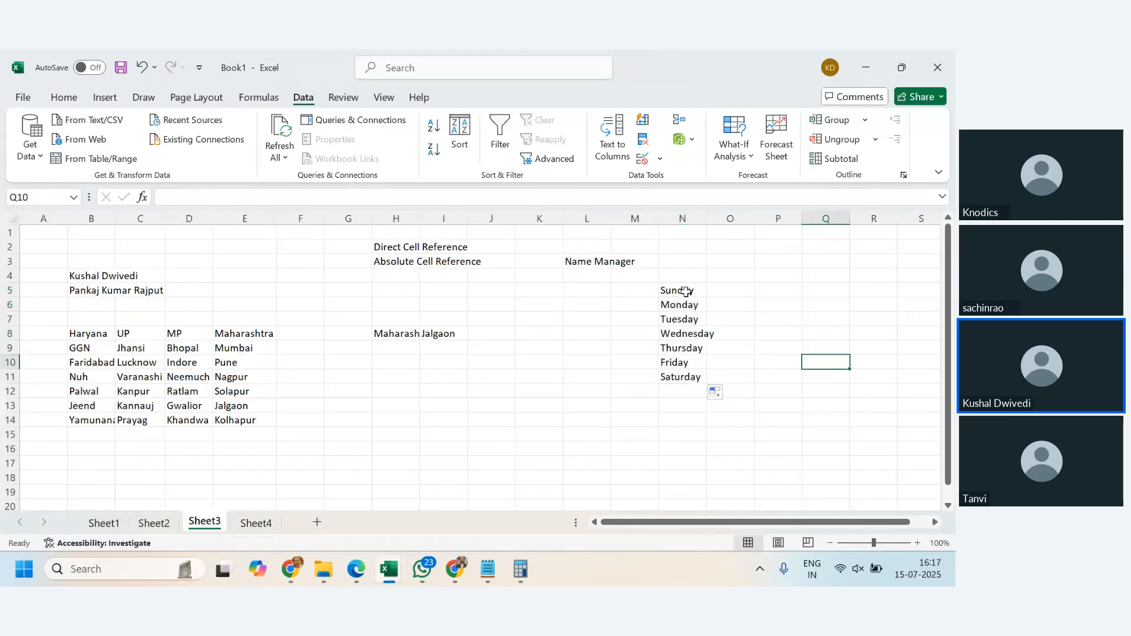
{"action": "left_click_drag", "start_coordinate": [685, 292], "coordinate": [686, 378]}
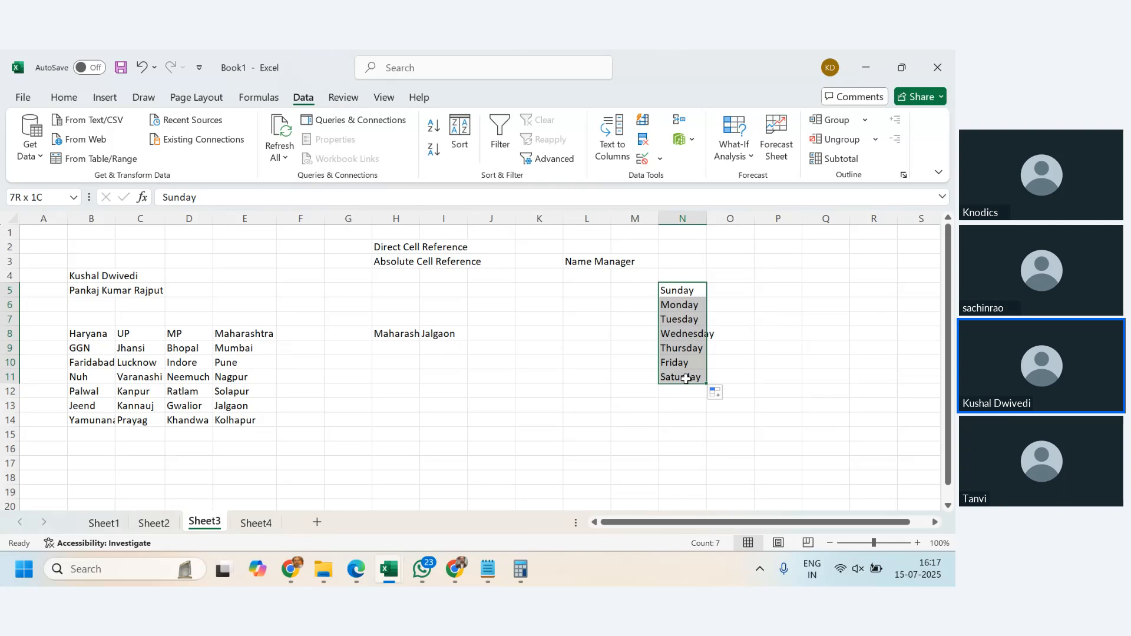
- Autofit column N's width to fit the weekday names
{"action": "left_click", "coordinate": [824, 304]}
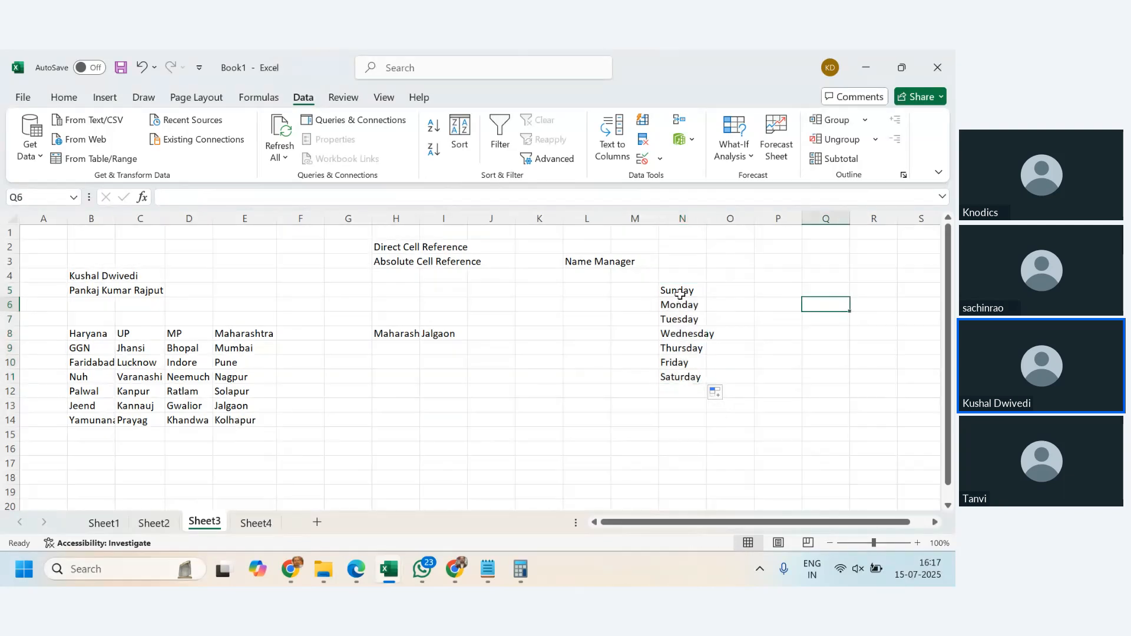
{"action": "left_click_drag", "start_coordinate": [680, 295], "coordinate": [681, 378]}
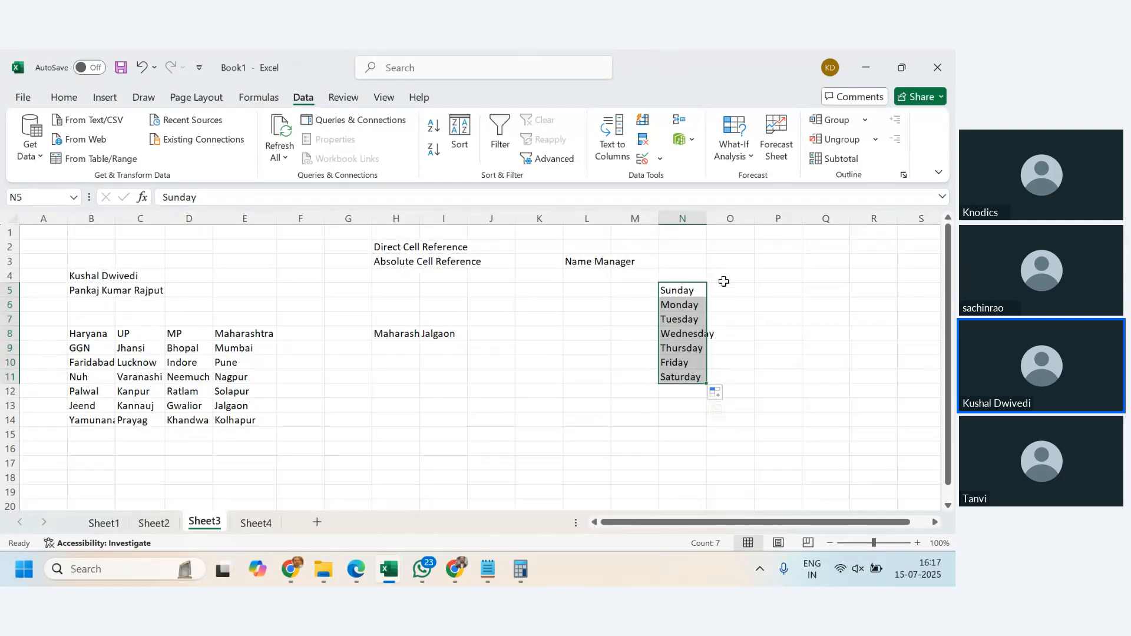
{"action": "double_click", "coordinate": [706, 212]}
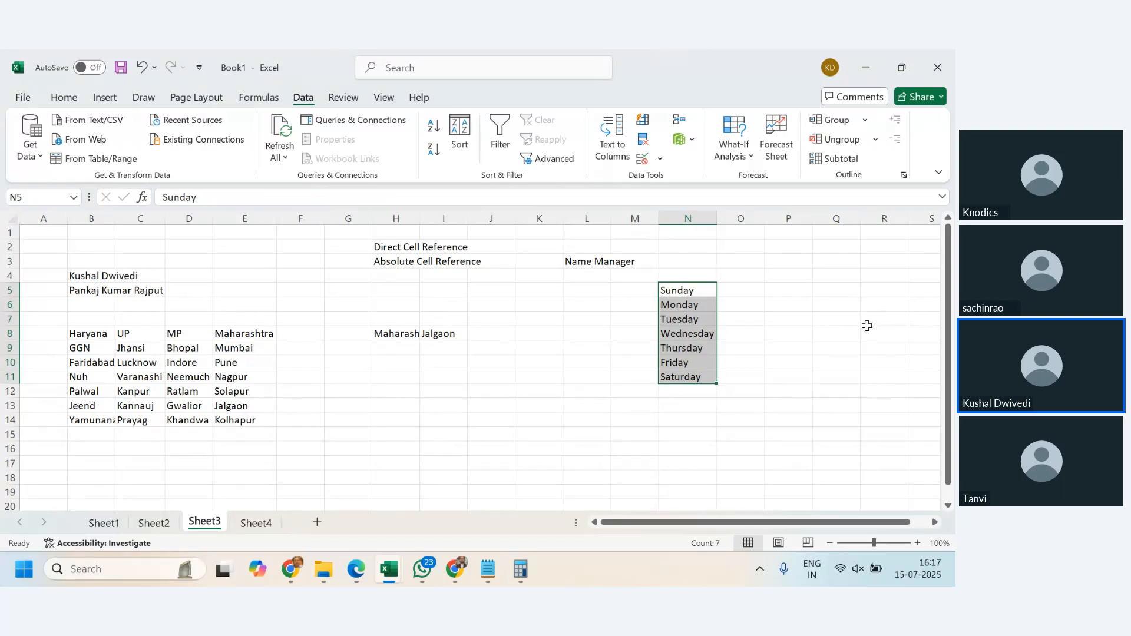
- Examine the individual weekday cells in the column N list
{"action": "left_click", "coordinate": [674, 326]}
{"action": "left_click", "coordinate": [678, 304]}
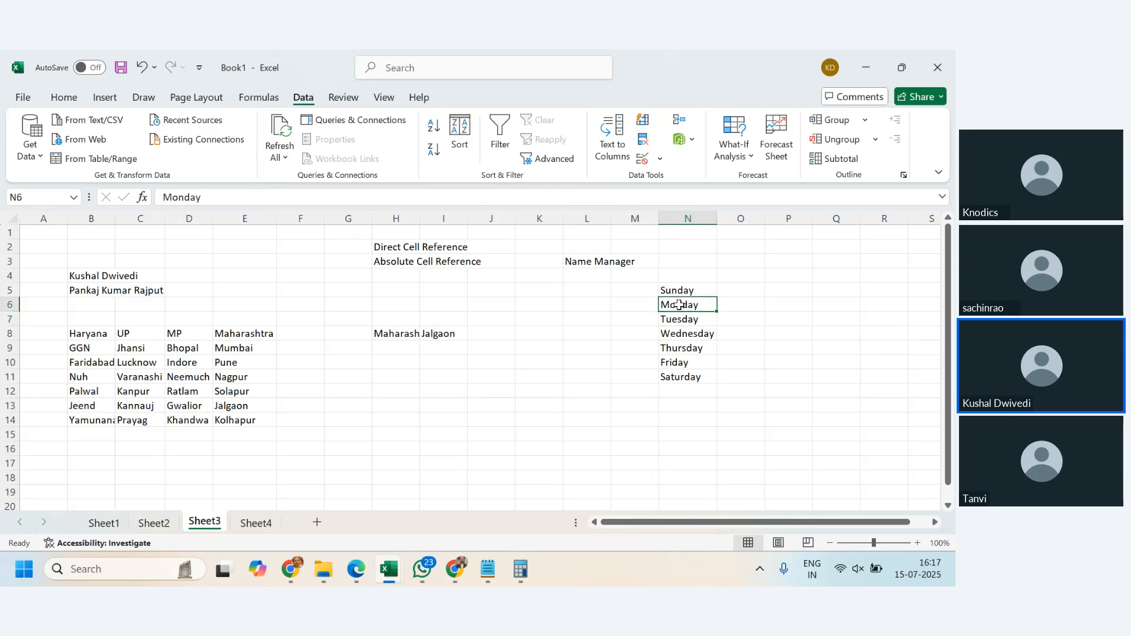
{"action": "left_click", "coordinate": [679, 328]}
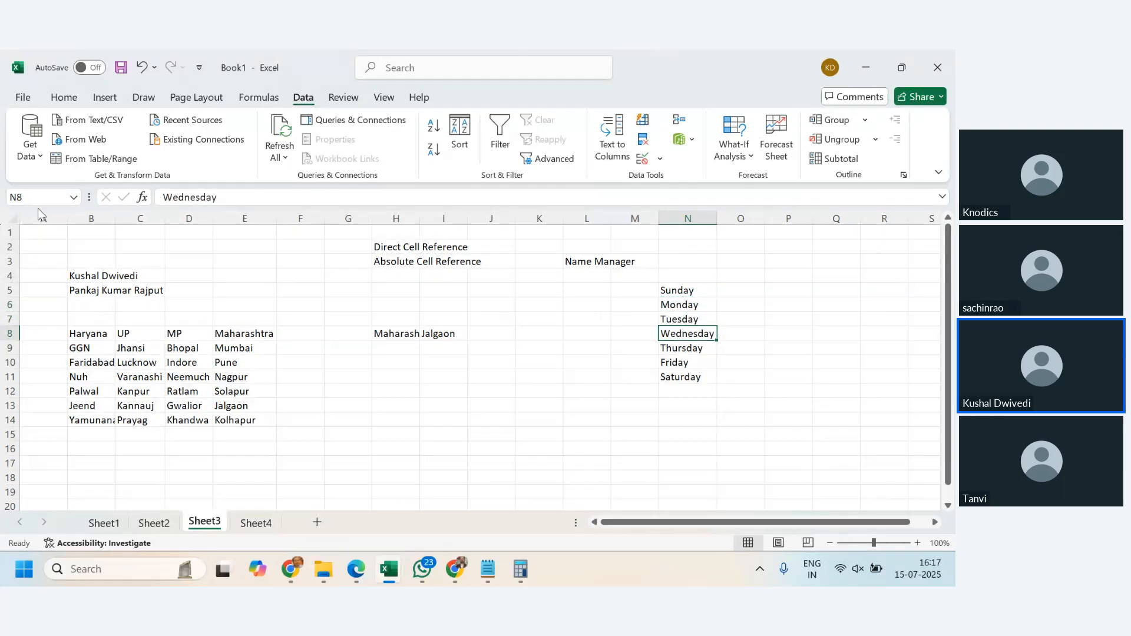
{"action": "left_click", "coordinate": [681, 351]}
{"action": "left_click", "coordinate": [681, 361]}
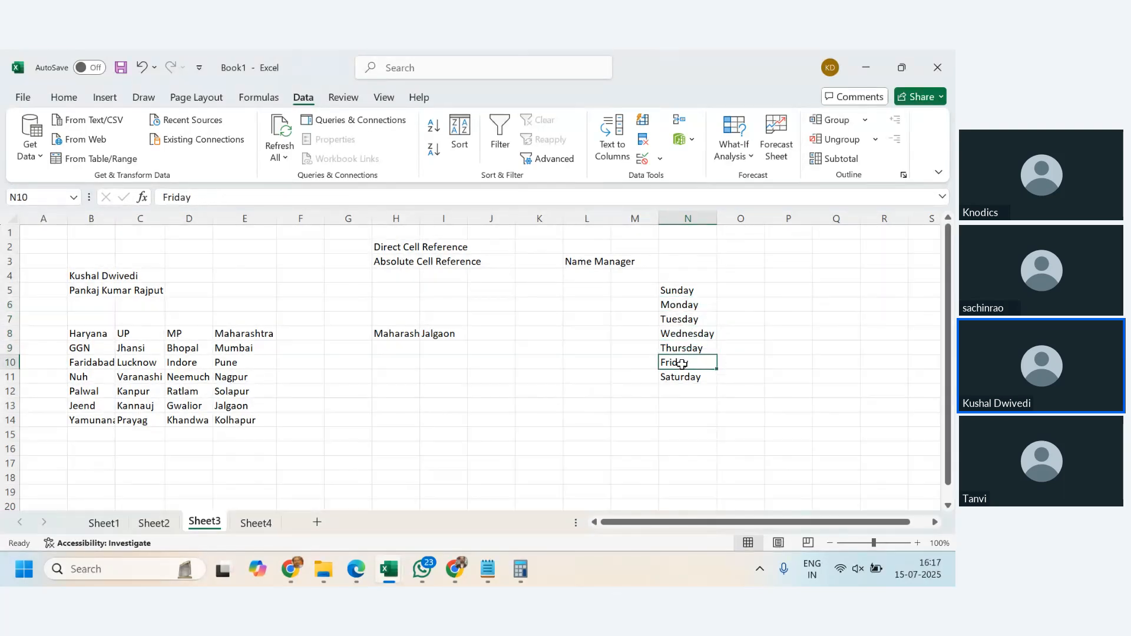
{"action": "left_click", "coordinate": [680, 376]}
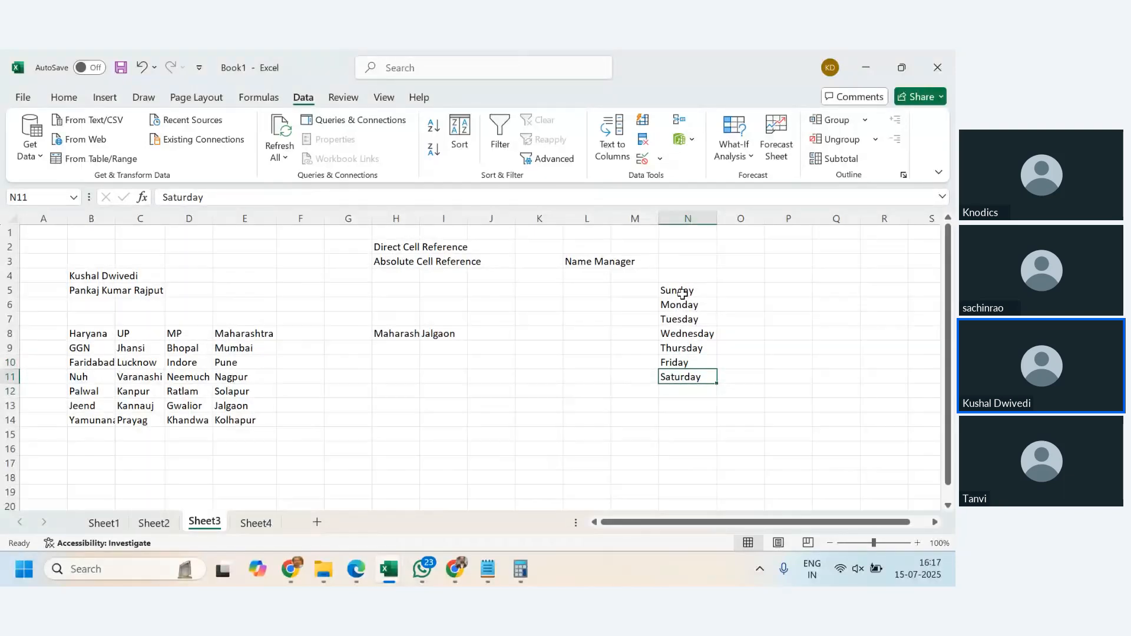
- Open Name Manager and delete the Haryana and Maharashtra names
{"action": "left_click_drag", "start_coordinate": [681, 293], "coordinate": [684, 377]}
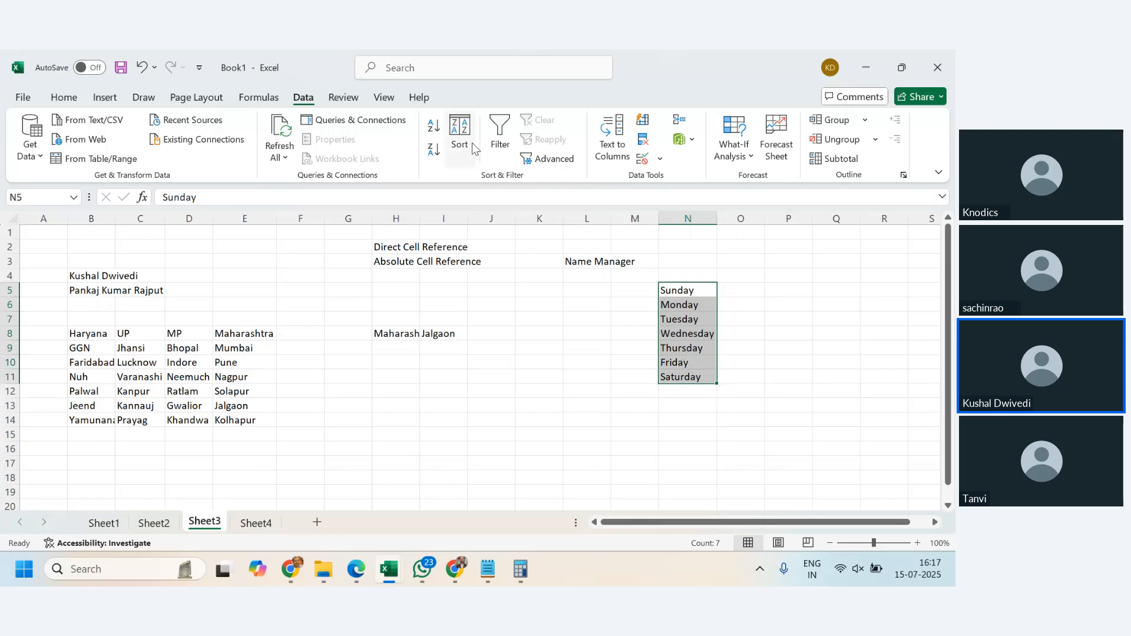
{"action": "left_click", "coordinate": [258, 98]}
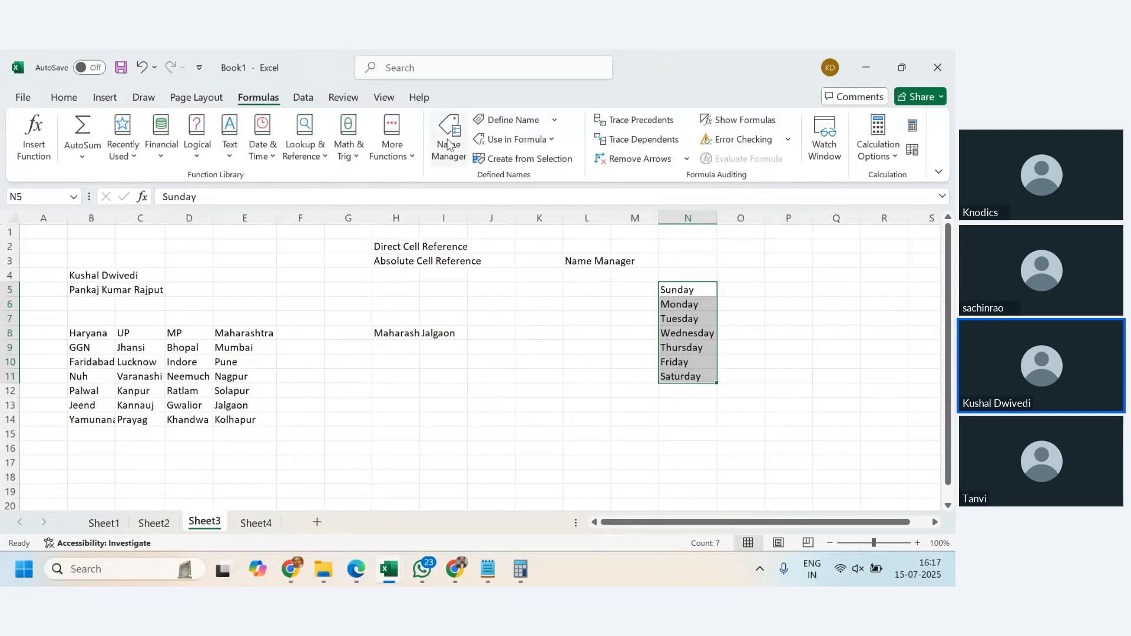
{"action": "left_click", "coordinate": [448, 144]}
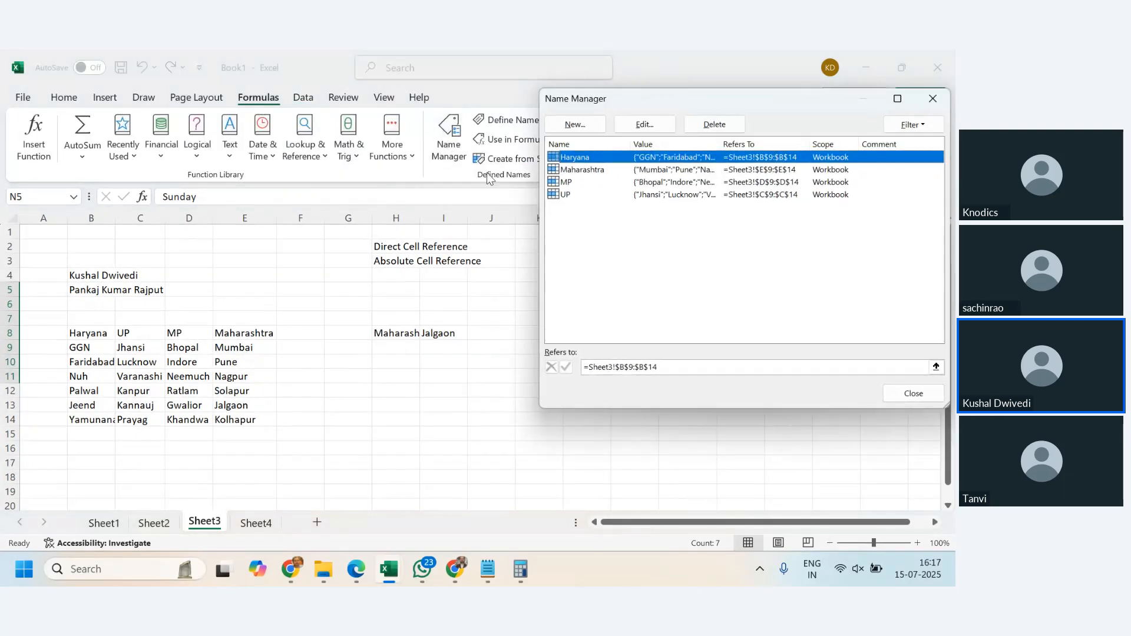
{"action": "left_click", "coordinate": [701, 127]}
{"action": "key", "text": "Return"}
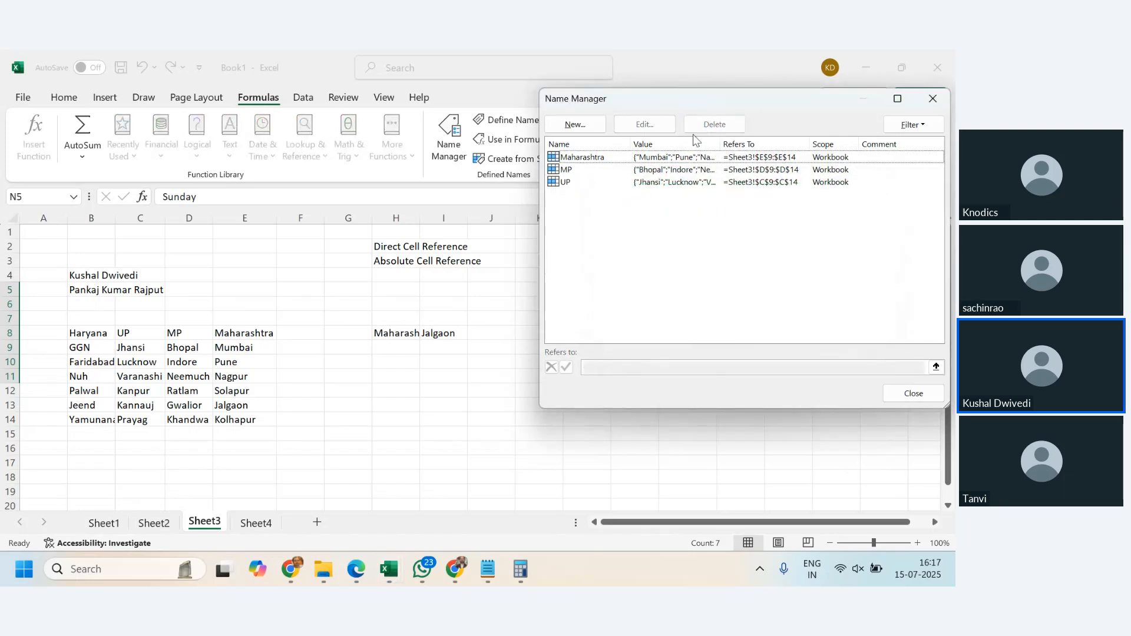
{"action": "left_click", "coordinate": [586, 157]}
{"action": "left_click", "coordinate": [714, 124]}
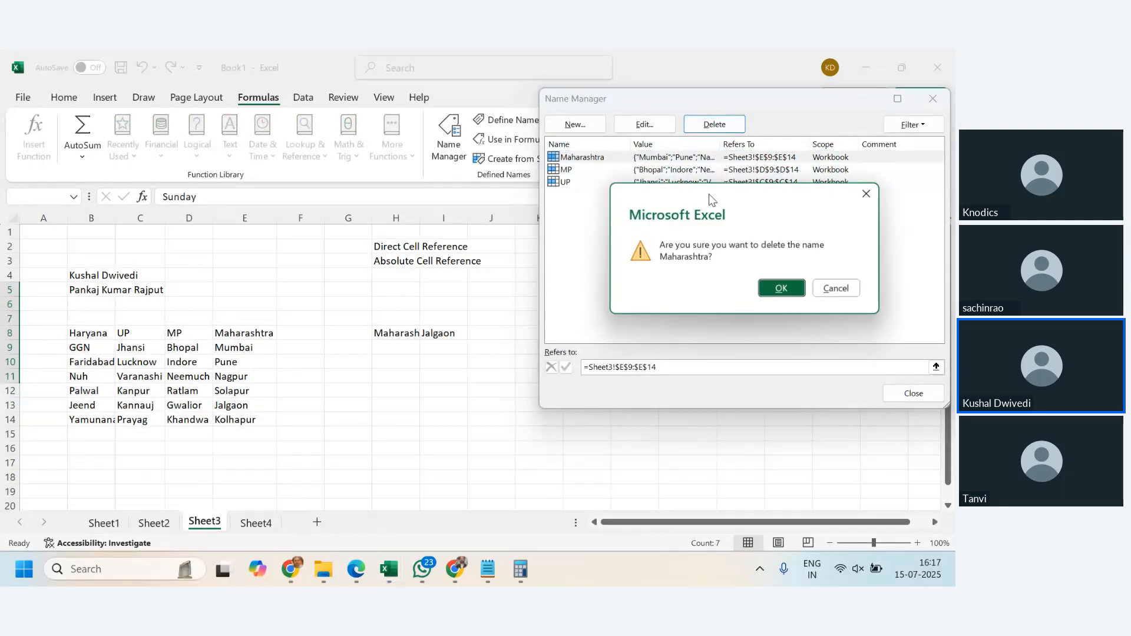
{"action": "left_click", "coordinate": [764, 289]}
- Delete the MP and UP names in Name Manager
{"action": "left_click", "coordinate": [580, 157]}
{"action": "left_click", "coordinate": [714, 125]}
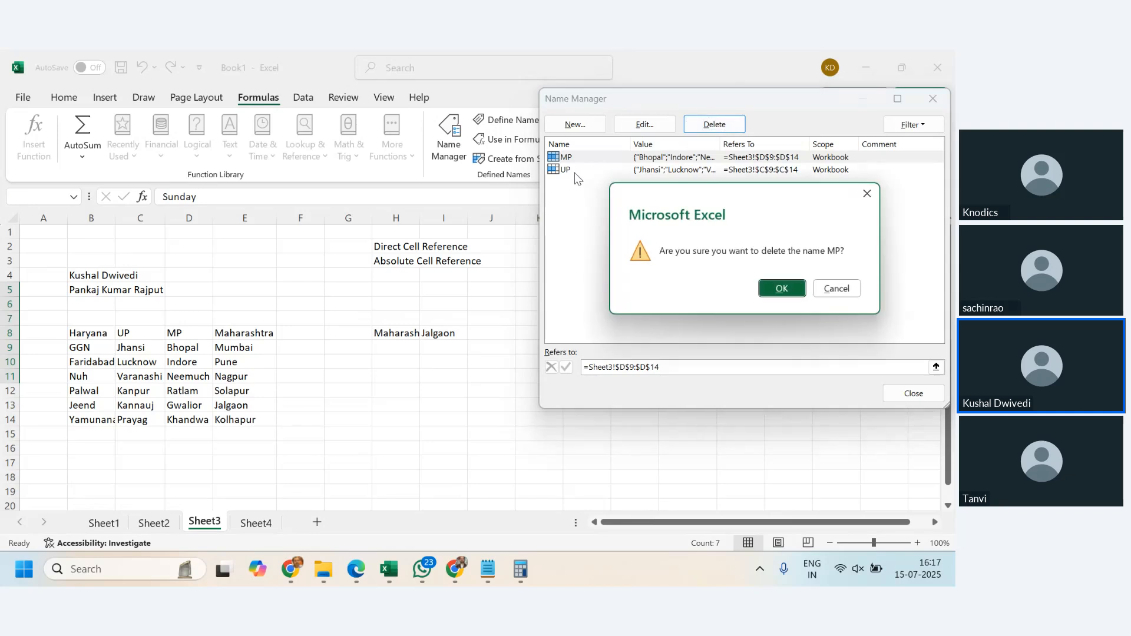
{"action": "left_click", "coordinate": [782, 288]}
{"action": "left_click", "coordinate": [592, 157]}
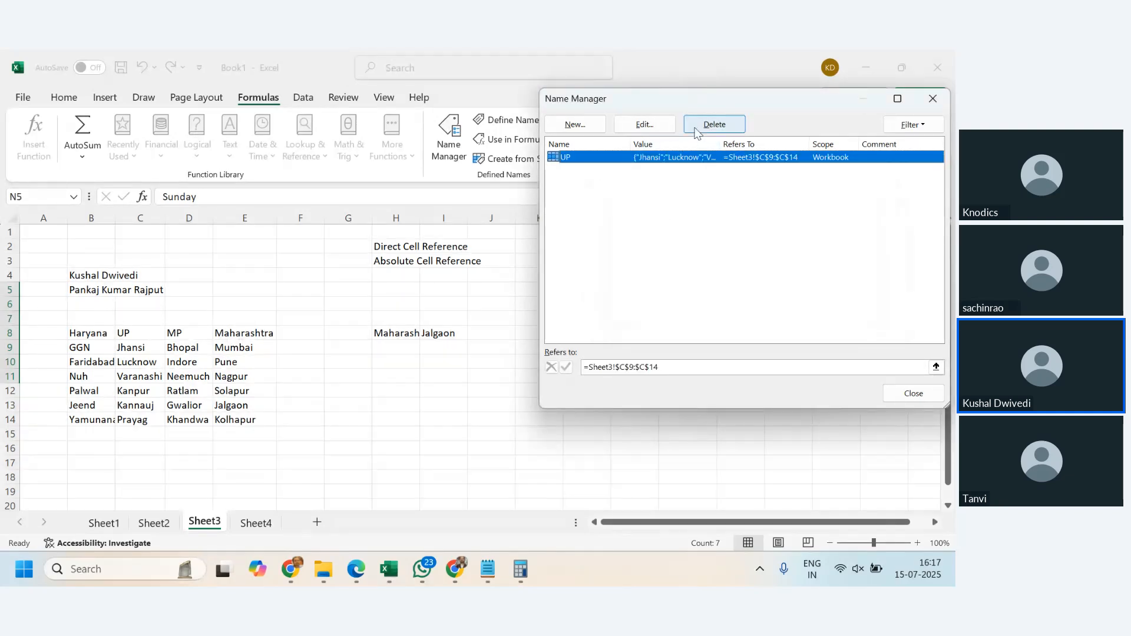
{"action": "left_click", "coordinate": [697, 128]}
{"action": "left_click", "coordinate": [777, 292]}
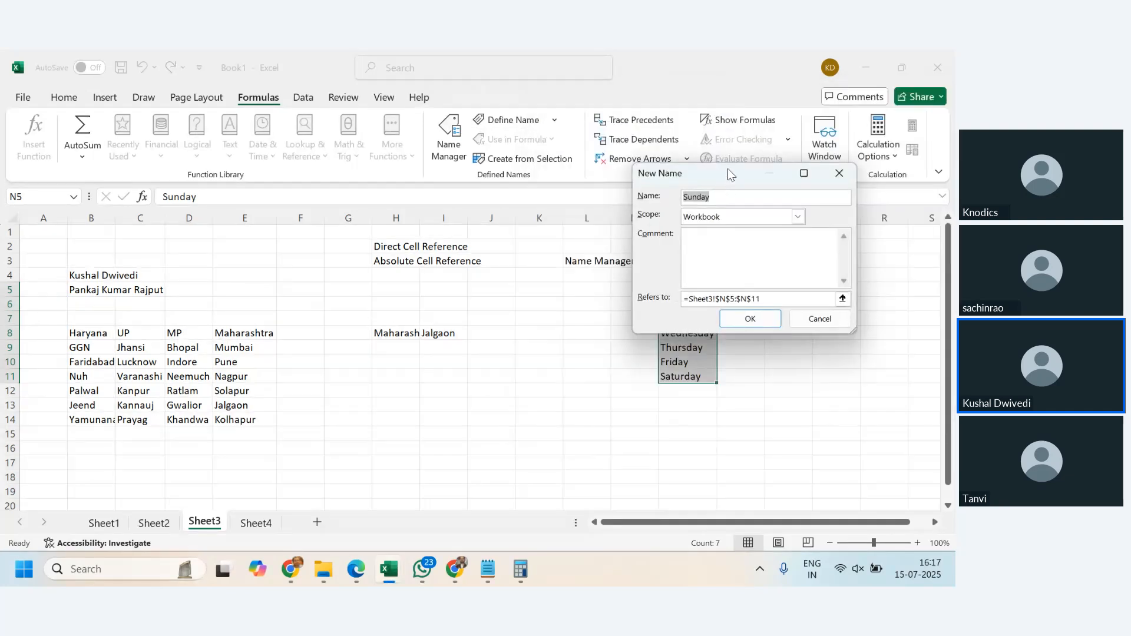
- Define a new name WeekDayName referring to Sheet3!$N$5:$N$11 and close Name Manager
{"action": "type", "text": "WeekDAy"}
{"action": "left_click_drag", "start_coordinate": [749, 177], "coordinate": [335, 188]}
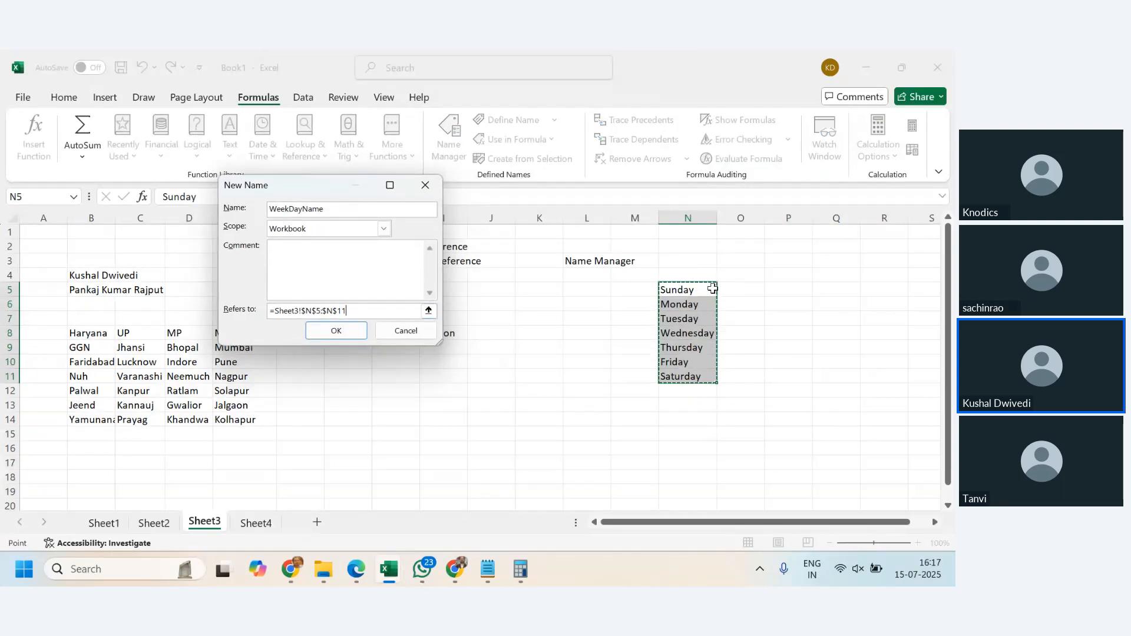
{"action": "left_click_drag", "start_coordinate": [683, 290], "coordinate": [701, 377]}
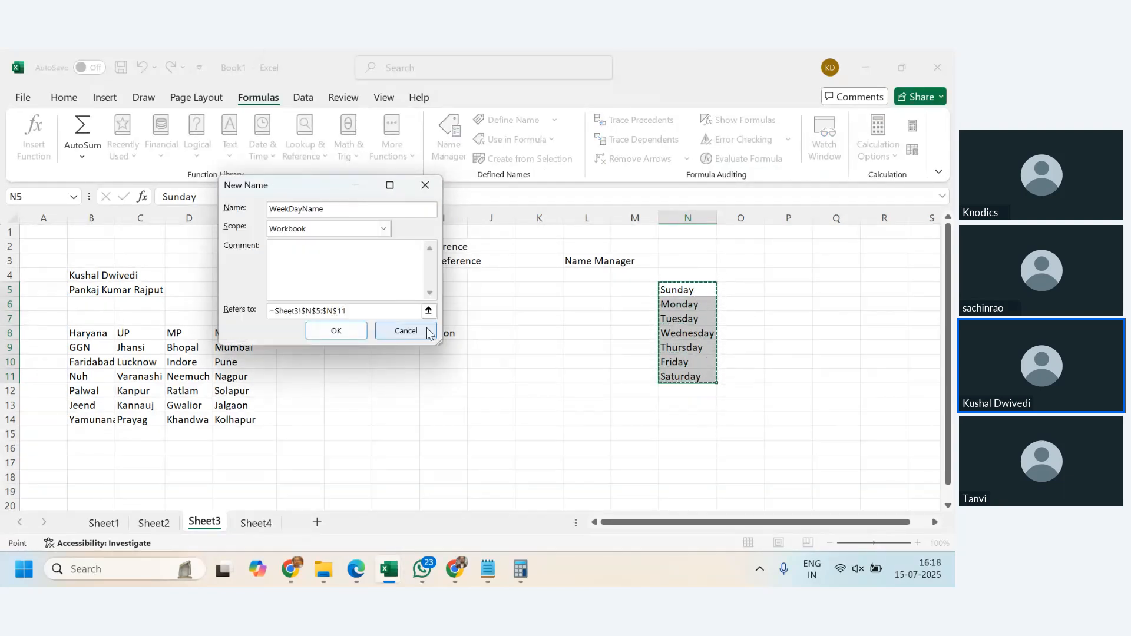
{"action": "left_click", "coordinate": [340, 329]}
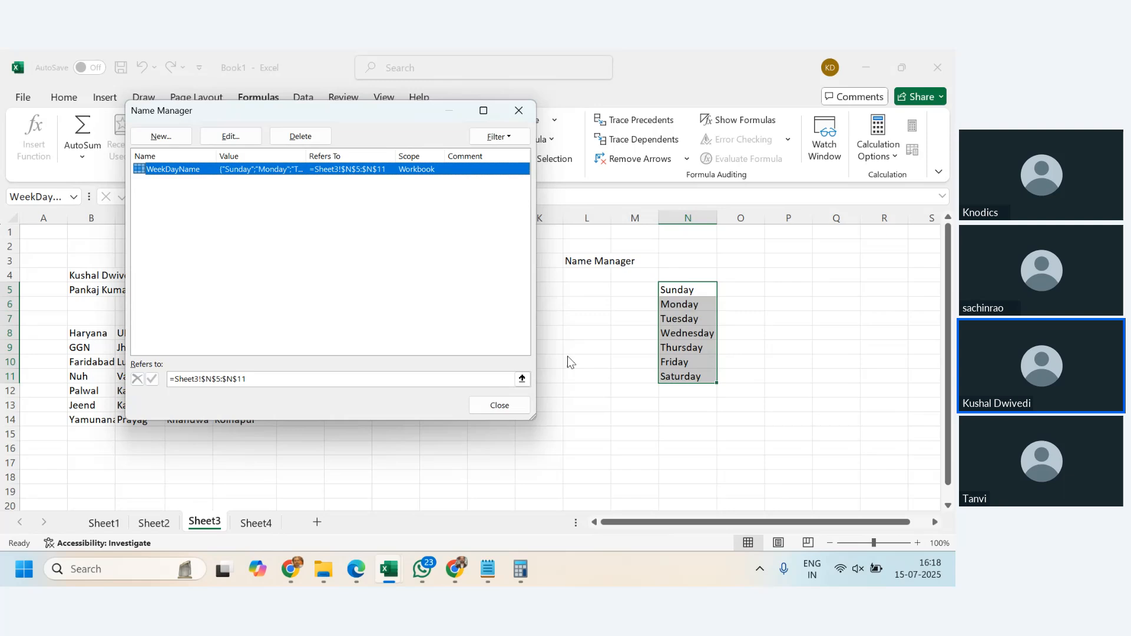
{"action": "left_click", "coordinate": [496, 405]}
- Select cells in the weekday list and the whole N5:N11 range to examine the Name Box
{"action": "left_click", "coordinate": [686, 419]}
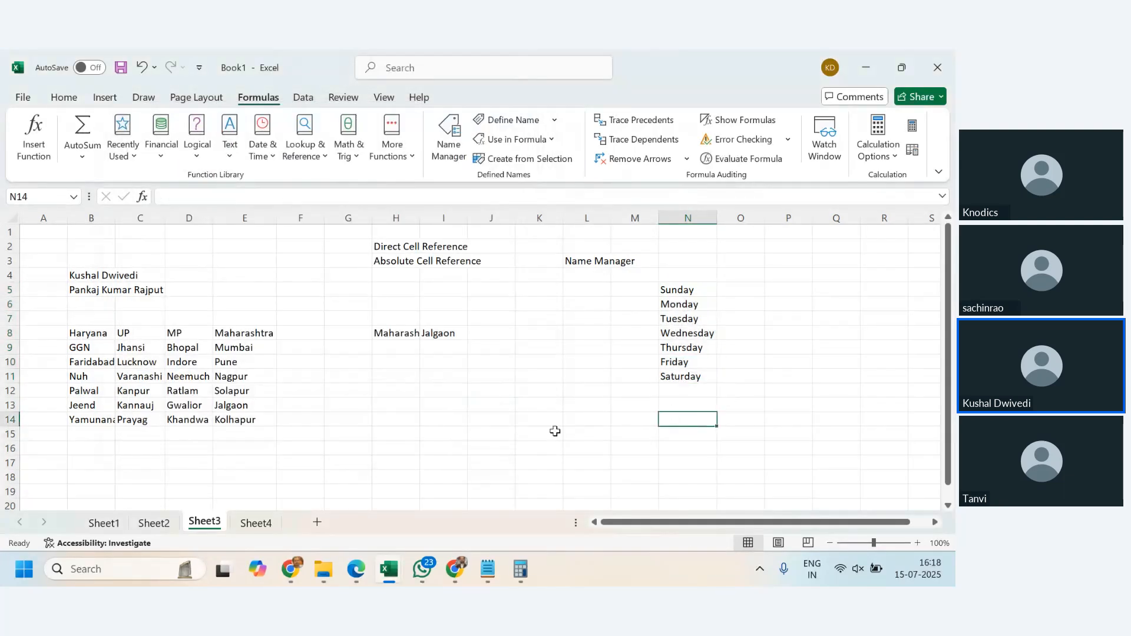
{"action": "left_click", "coordinate": [686, 291]}
{"action": "left_click", "coordinate": [691, 319]}
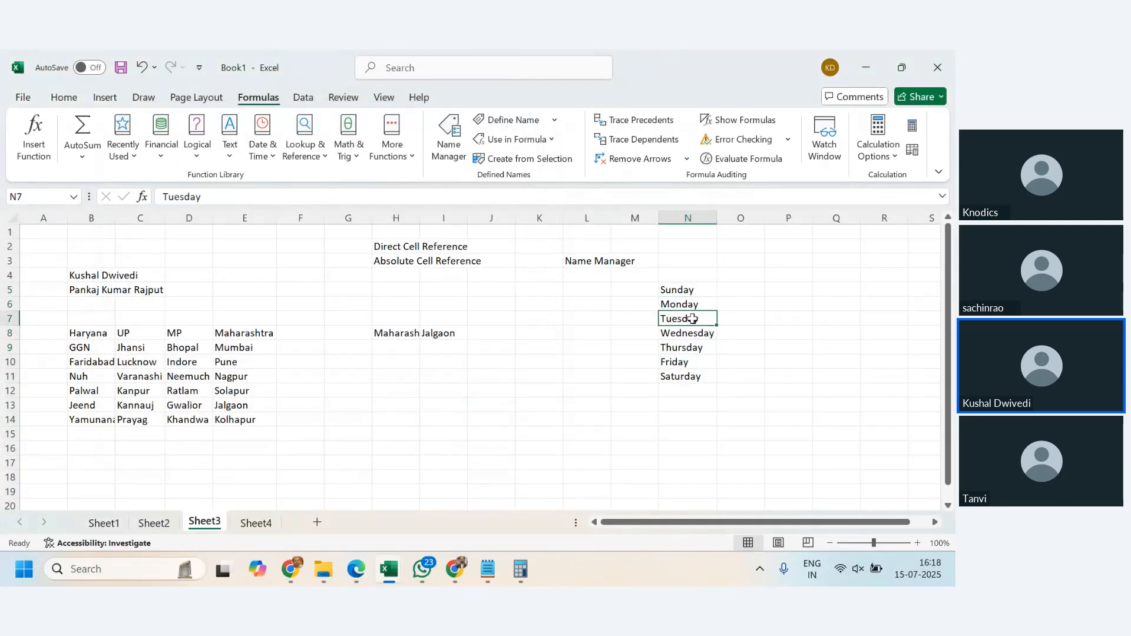
{"action": "left_click", "coordinate": [694, 346]}
{"action": "left_click", "coordinate": [688, 291]}
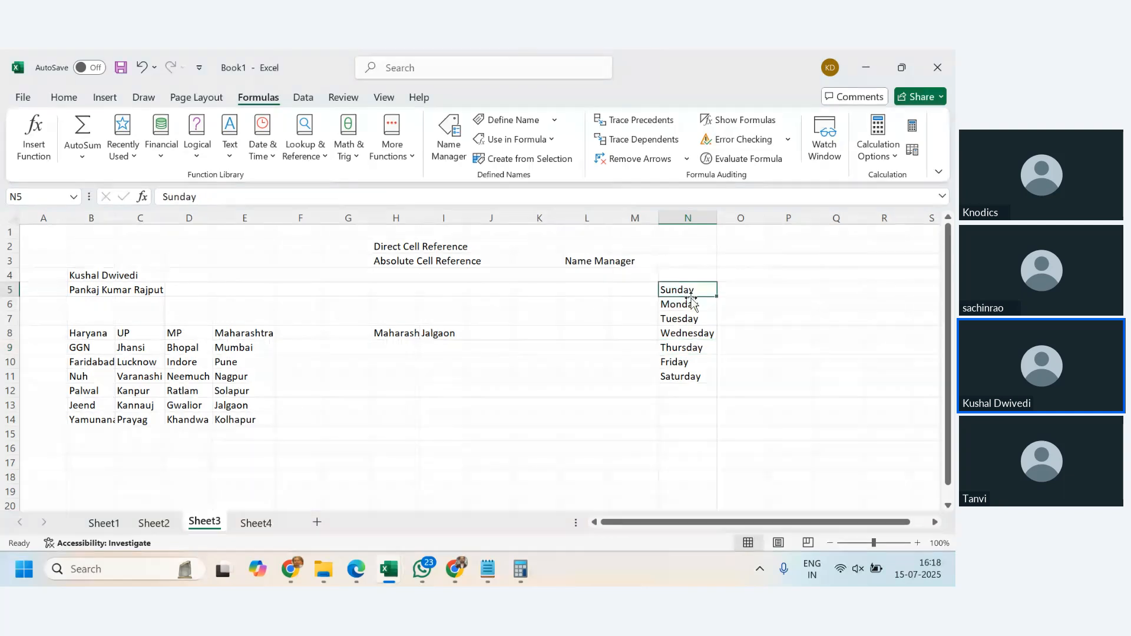
{"action": "left_click", "coordinate": [693, 318]}
{"action": "left_click", "coordinate": [691, 331]}
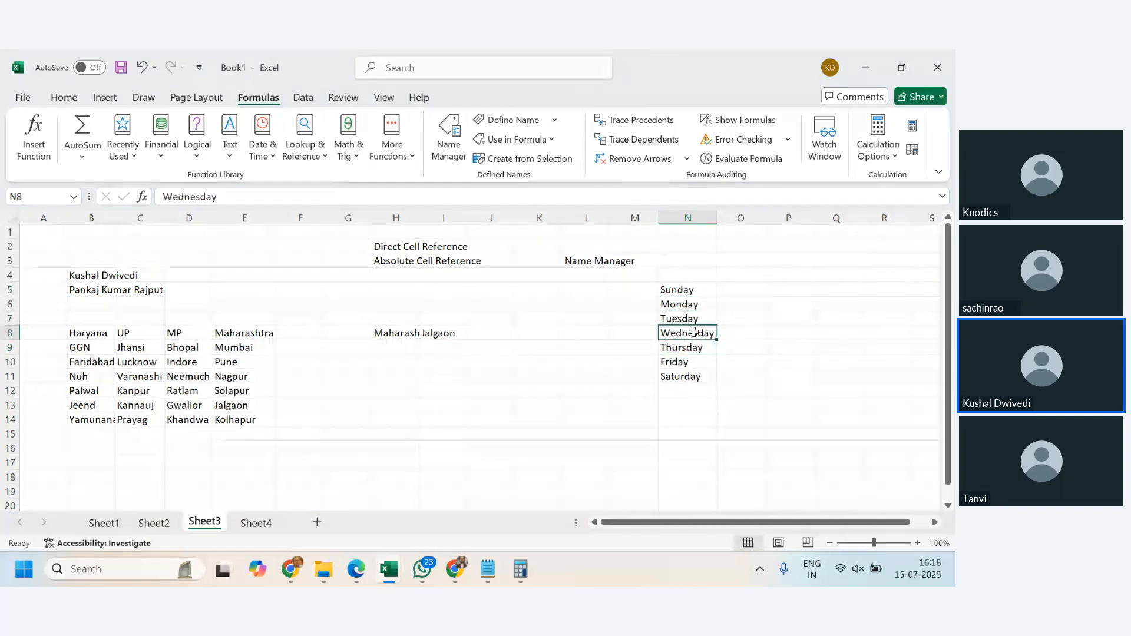
{"action": "left_click_drag", "start_coordinate": [701, 292], "coordinate": [703, 377]}
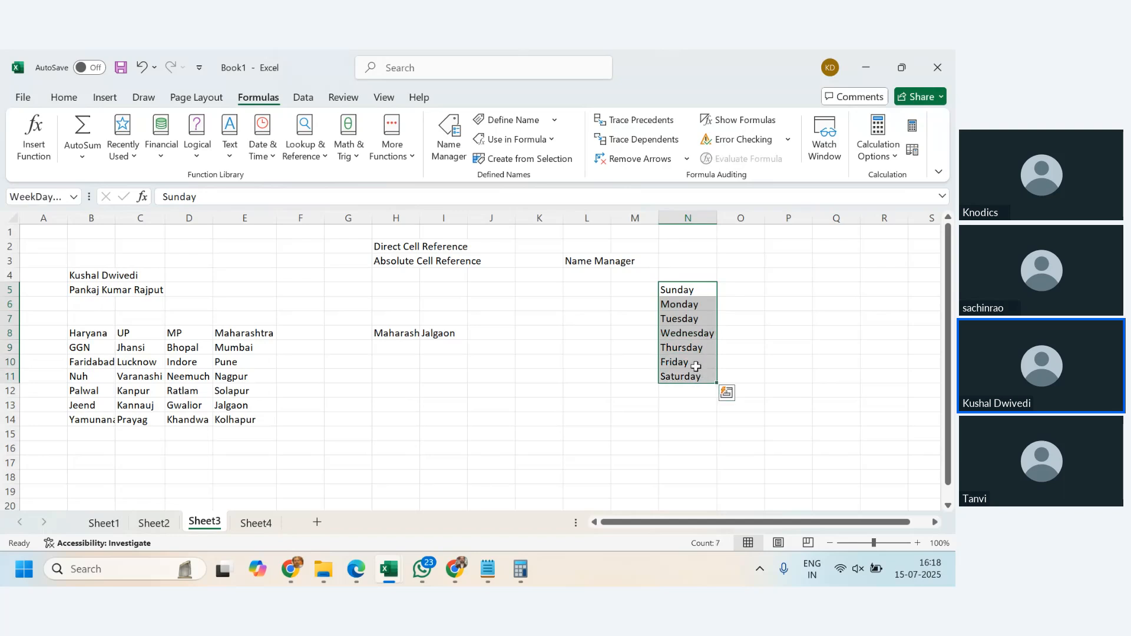
- Widen the Name Box so the full WeekDayName name shows
{"action": "left_click", "coordinate": [55, 196]}
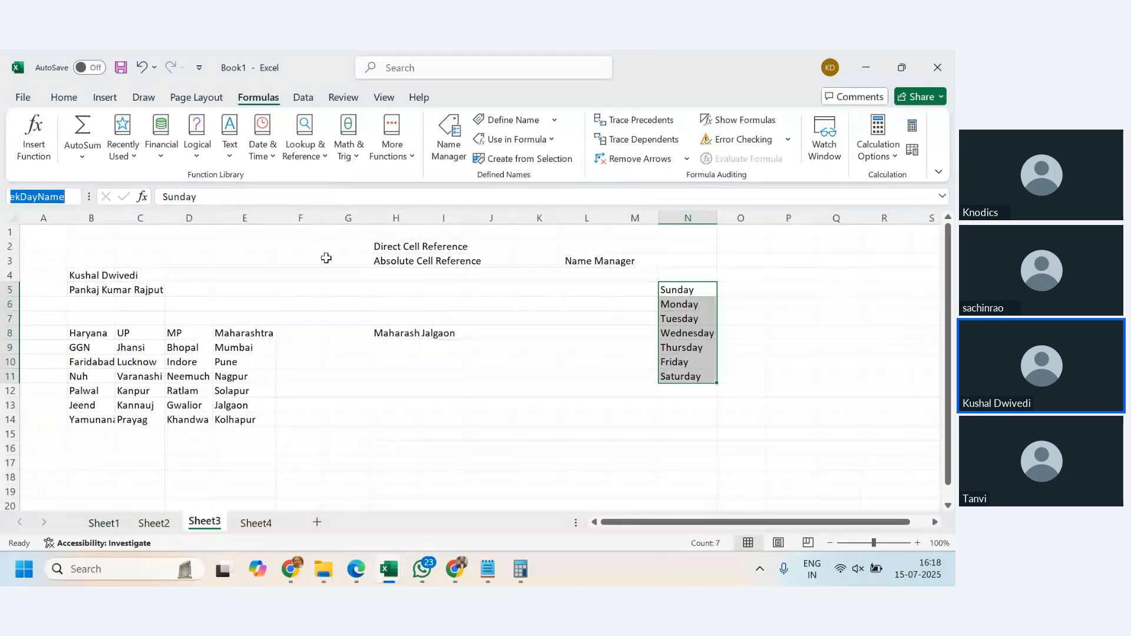
{"action": "left_click_drag", "start_coordinate": [90, 196], "coordinate": [169, 197]}
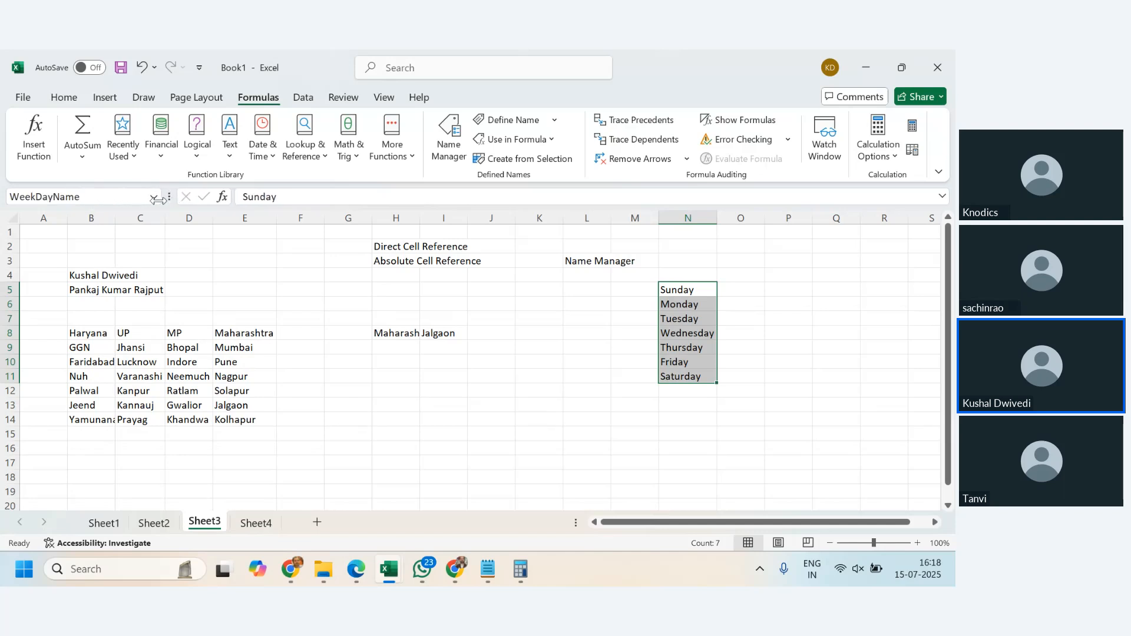
{"action": "left_click", "coordinate": [48, 196]}
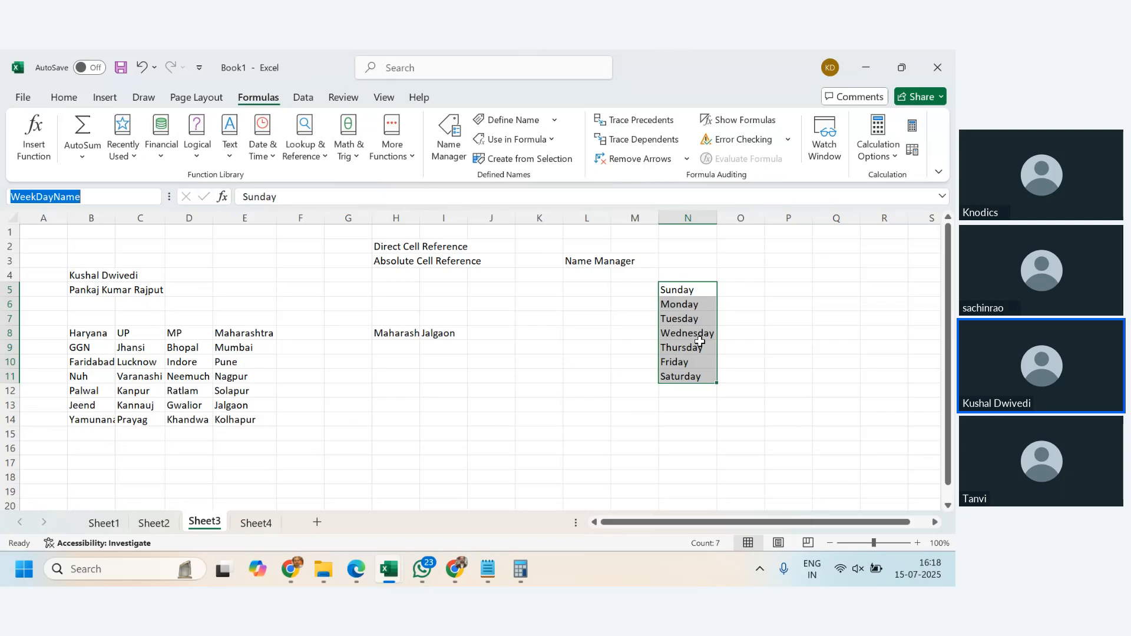
- Review the defined names in Name Manager and dismiss the notification
{"action": "left_click", "coordinate": [694, 319]}
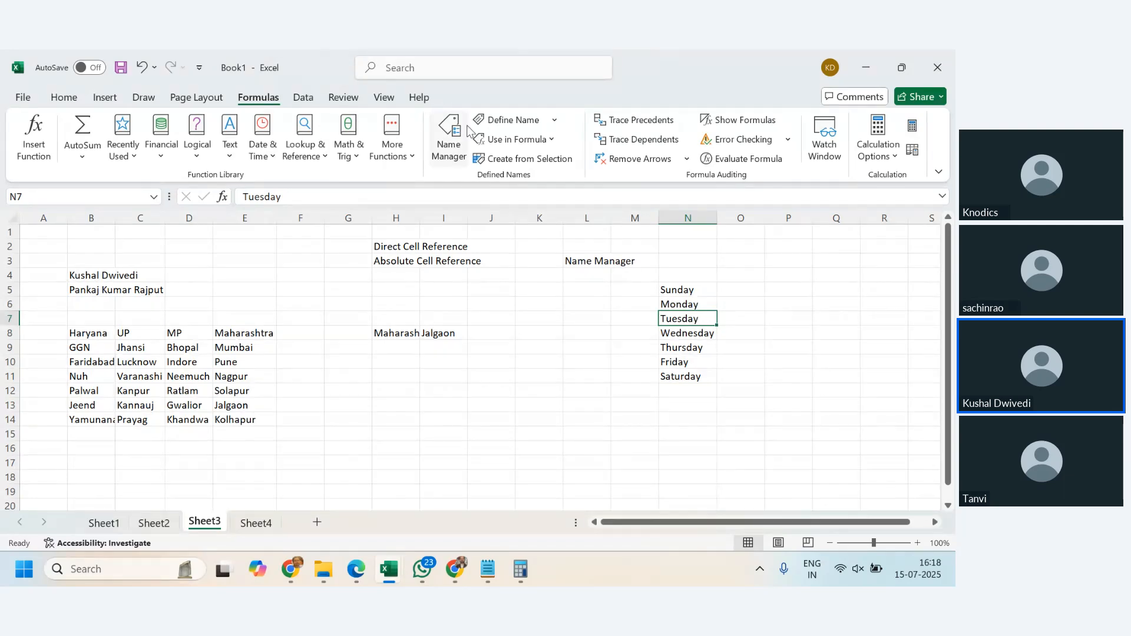
{"action": "left_click", "coordinate": [454, 153]}
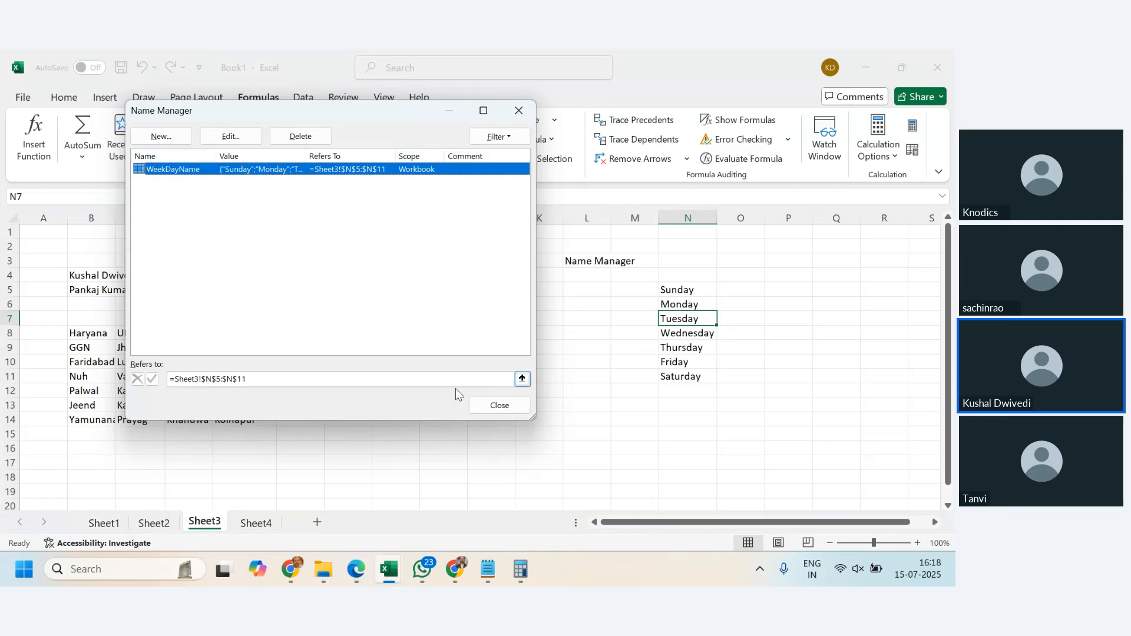
{"action": "left_click", "coordinate": [509, 405]}
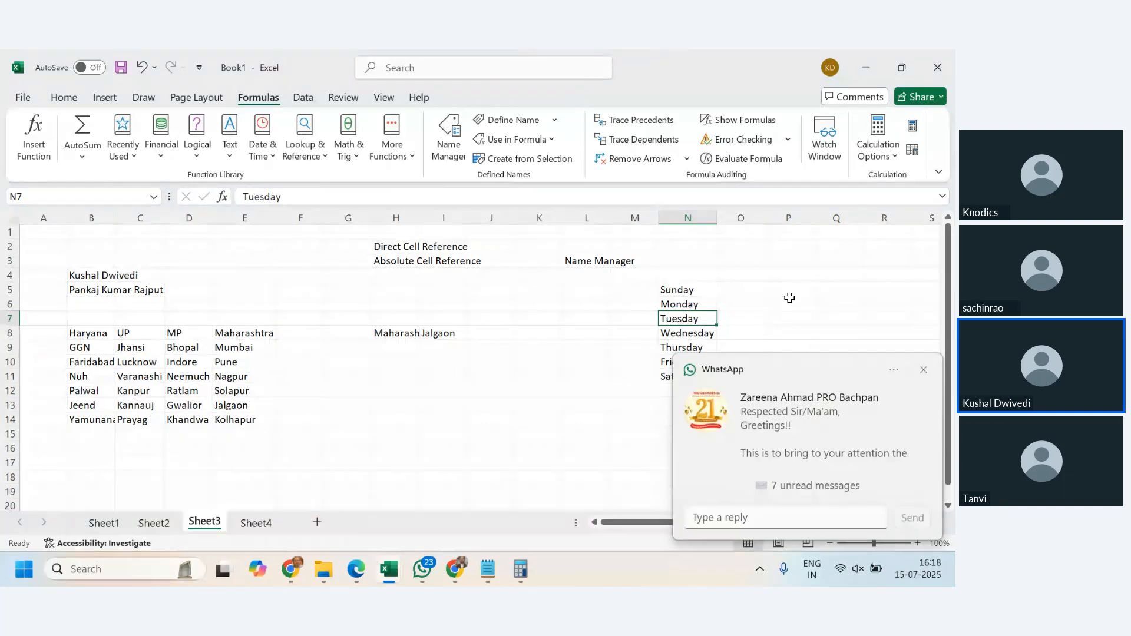
{"action": "left_click", "coordinate": [923, 370]}
{"action": "key", "text": "F3"}
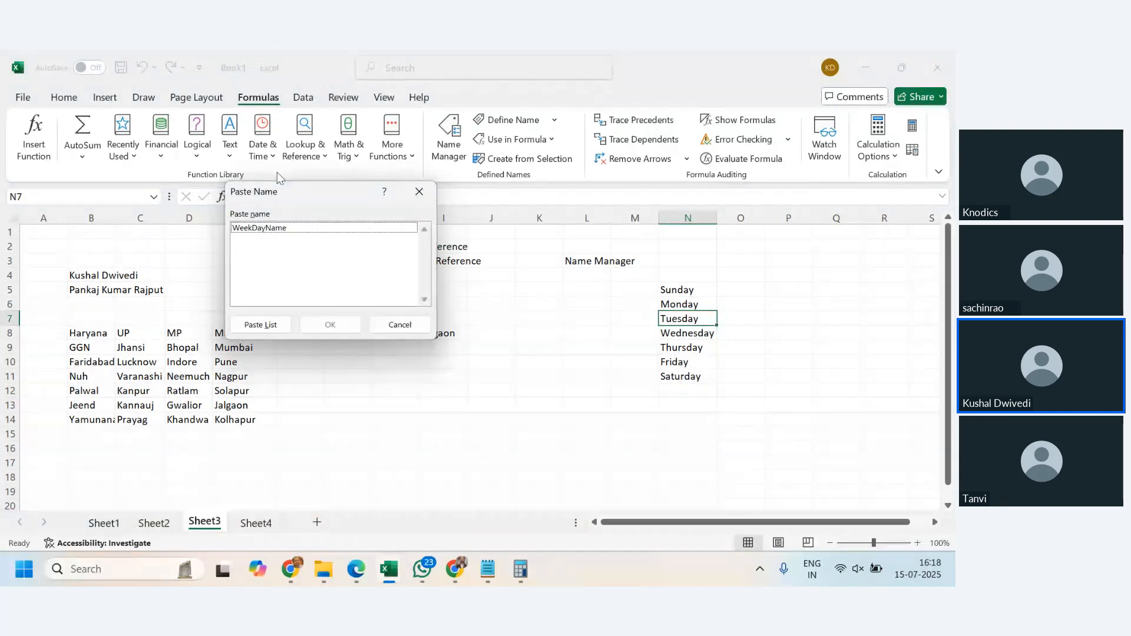
{"action": "left_click", "coordinate": [268, 230]}
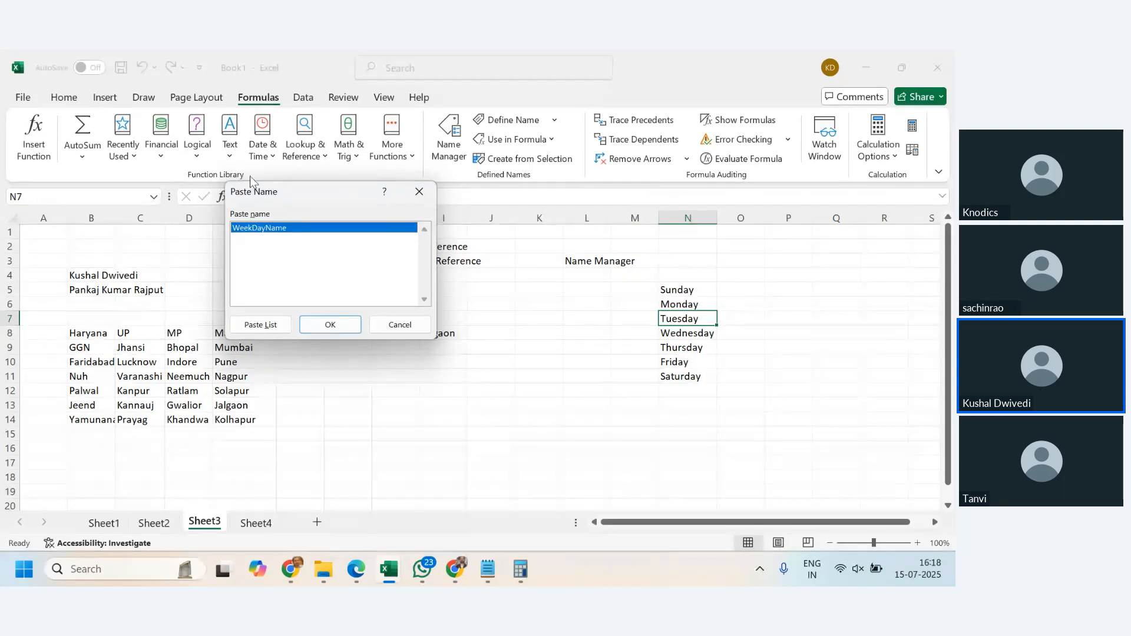
{"action": "left_click", "coordinate": [329, 324]}
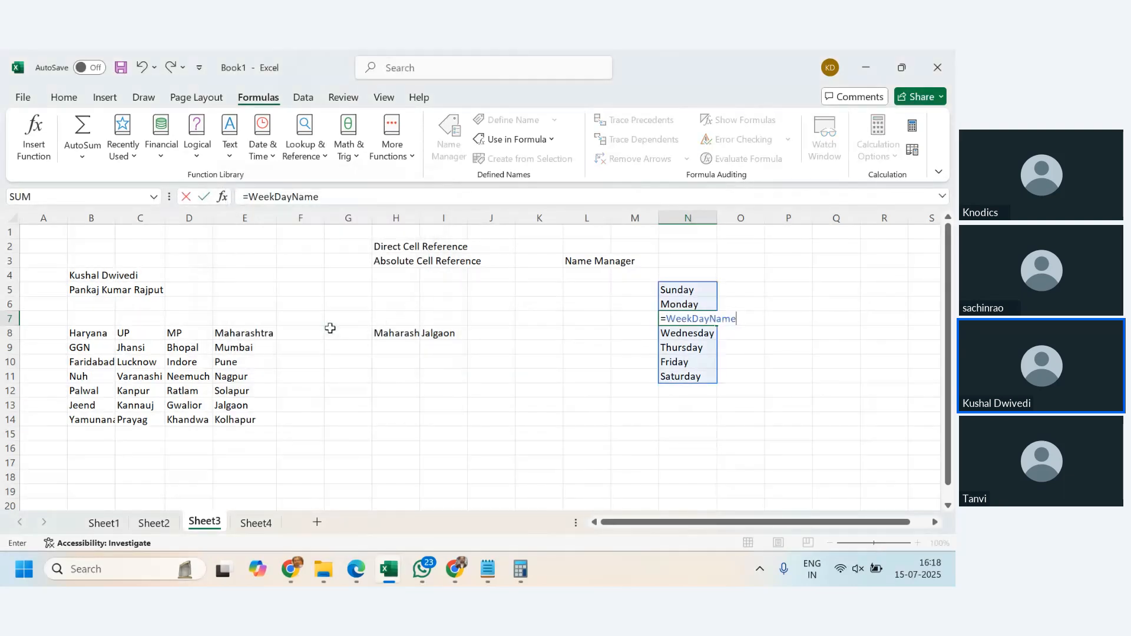
{"action": "key", "text": "Escape"}
- Select part of the weekday list and reopen Name Manager to review the defined name
{"action": "left_click_drag", "start_coordinate": [677, 290], "coordinate": [681, 320]}
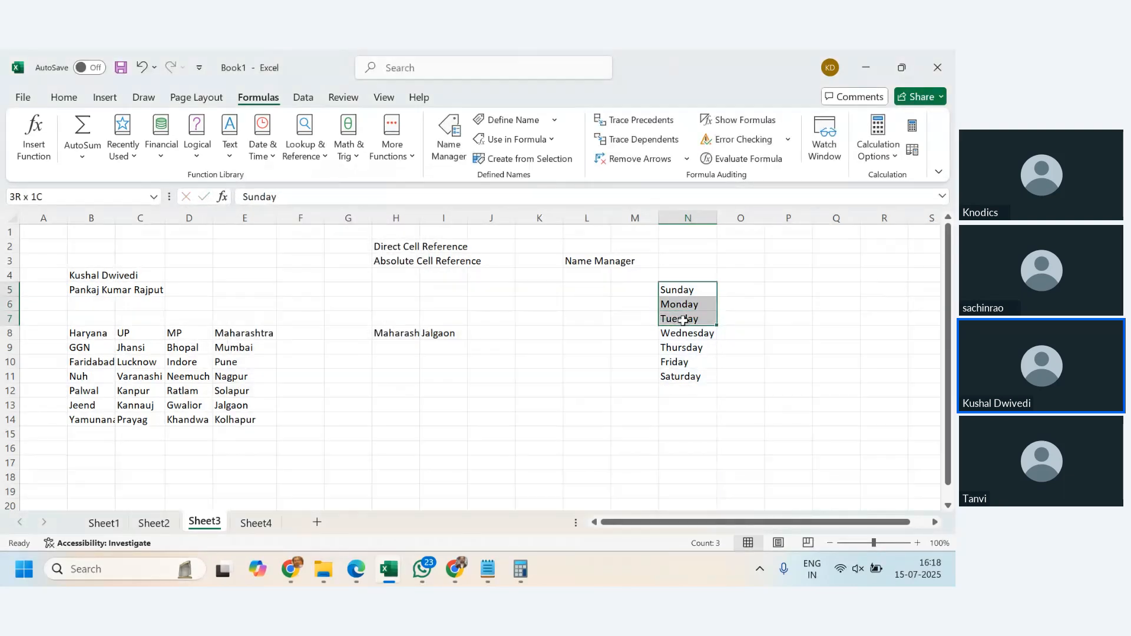
{"action": "left_click", "coordinate": [788, 303]}
{"action": "left_click", "coordinate": [449, 141]}
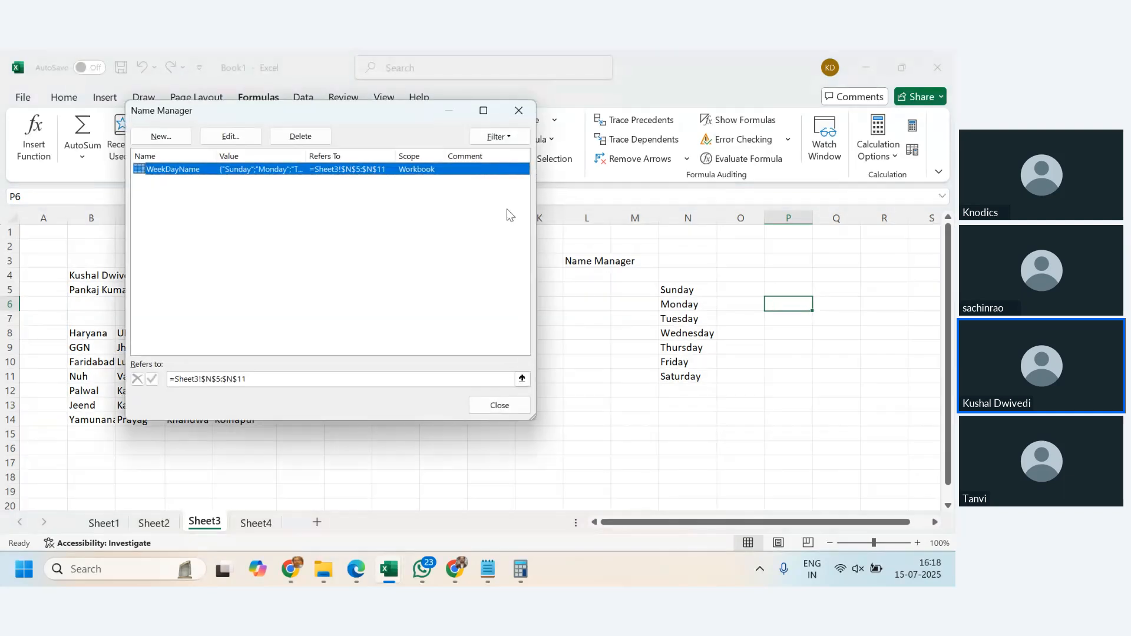
{"action": "key", "text": "Escape"}
- Paste the WeekDayName name into P6 as a formula and enter it so the weekdays spill down
{"action": "key", "text": "F3"}
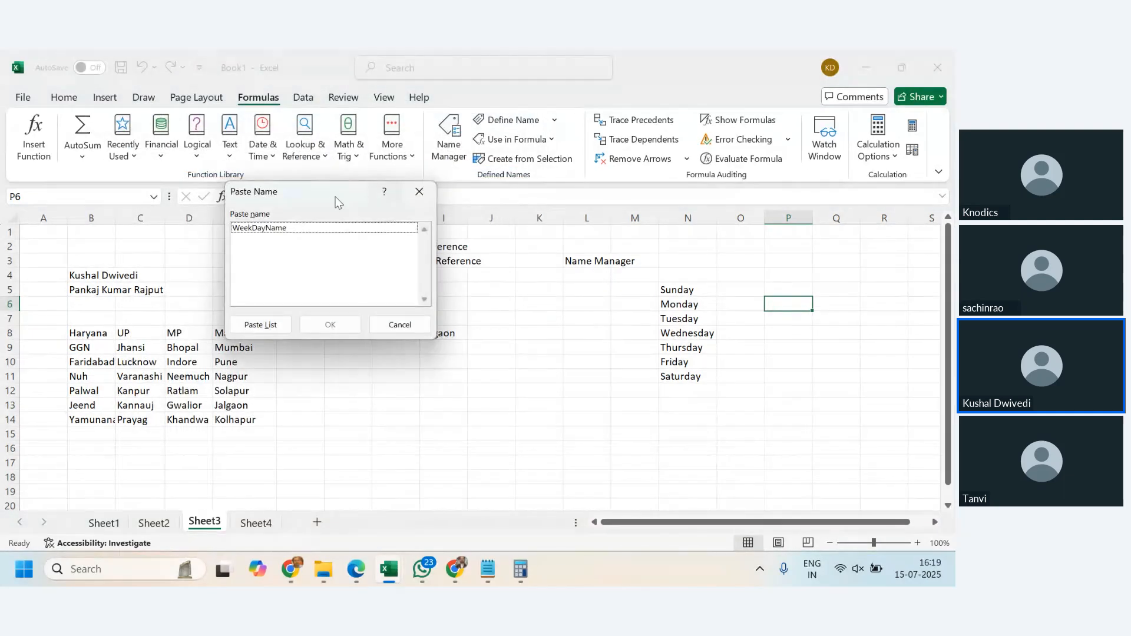
{"action": "left_click", "coordinate": [292, 233]}
{"action": "left_click", "coordinate": [330, 325]}
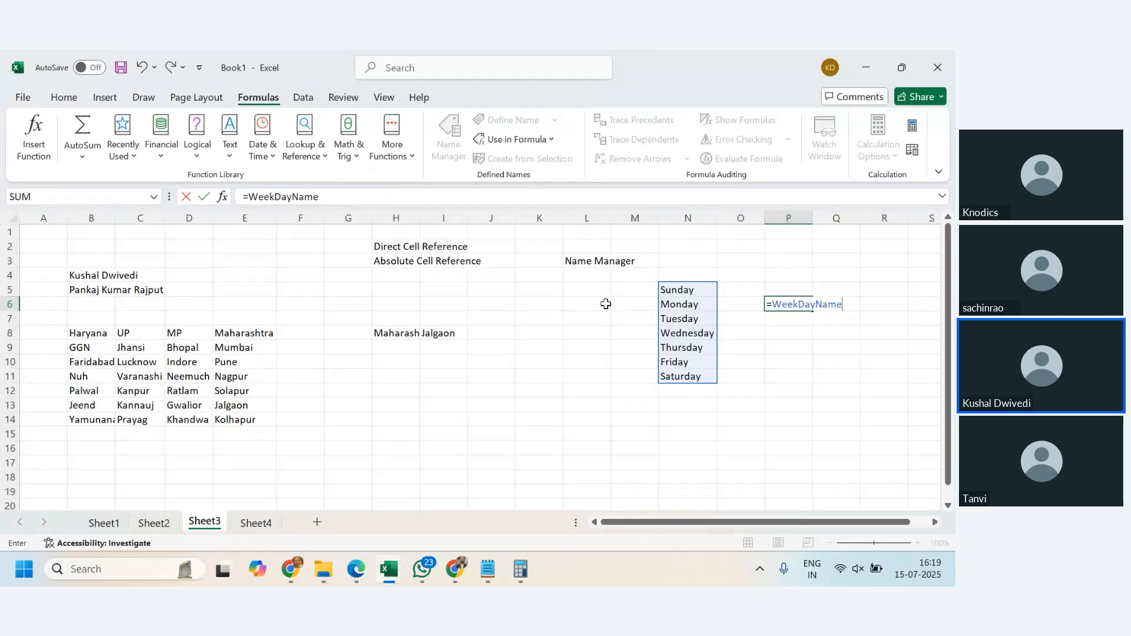
{"action": "key", "text": "Return"}
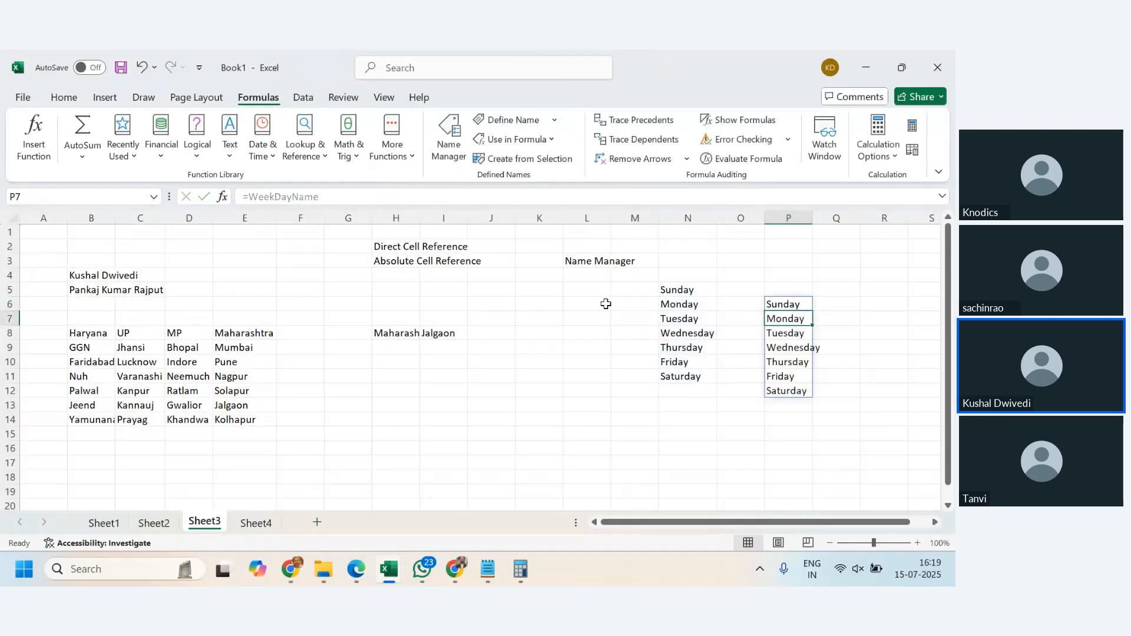
- Enter =WeekDayName in R3 by picking the name from formula autocomplete
{"action": "left_click", "coordinate": [875, 261]}
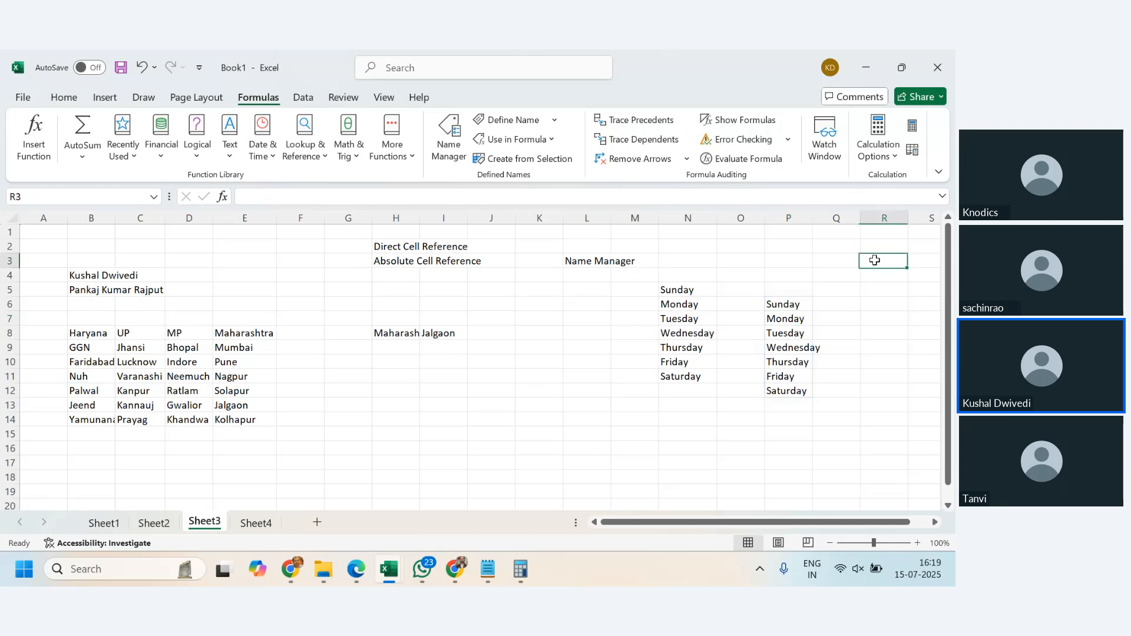
{"action": "type", "text": "=wee"}
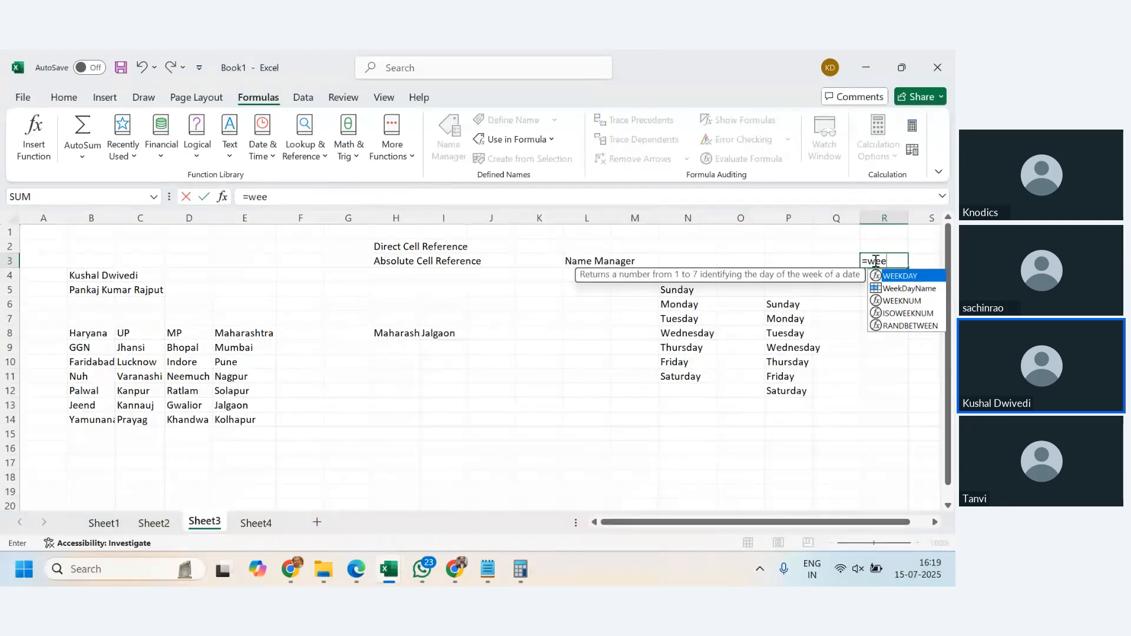
{"action": "double_click", "coordinate": [904, 288]}
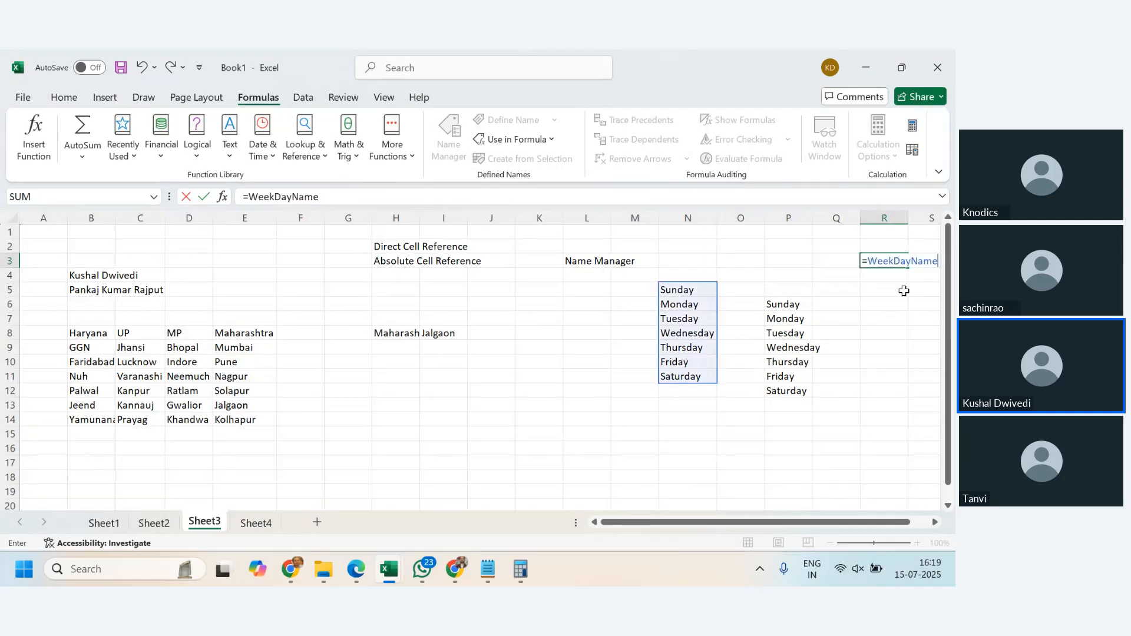
{"action": "key", "text": "Return"}
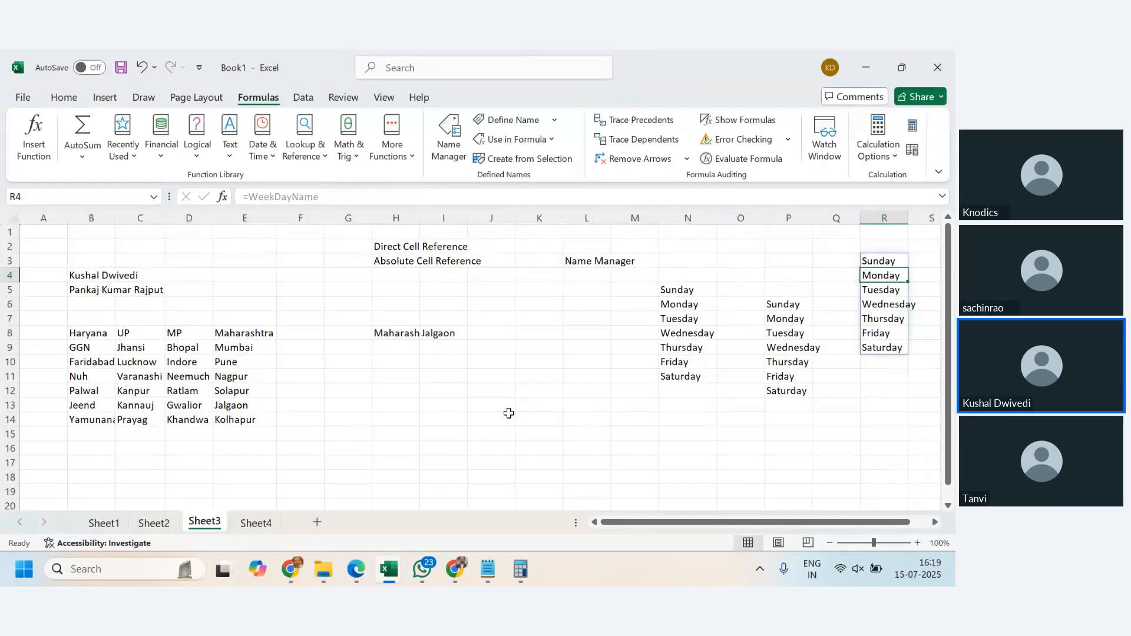
- Fill column L from L10 to L39 with the numbers 1 to 30 as a series
{"action": "left_click", "coordinate": [887, 260]}
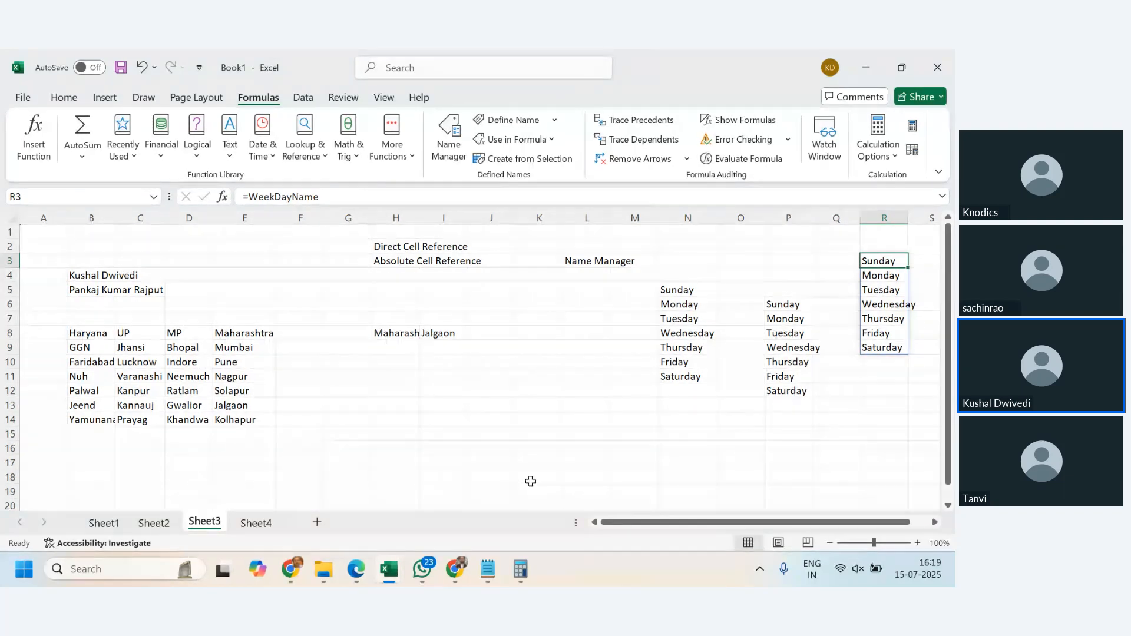
{"action": "scroll", "coordinate": [530, 478], "scroll_direction": "down", "scroll_amount": 3}
{"action": "scroll", "coordinate": [533, 476], "scroll_direction": "up", "scroll_amount": 3}
{"action": "left_click_drag", "start_coordinate": [758, 522], "coordinate": [775, 521]}
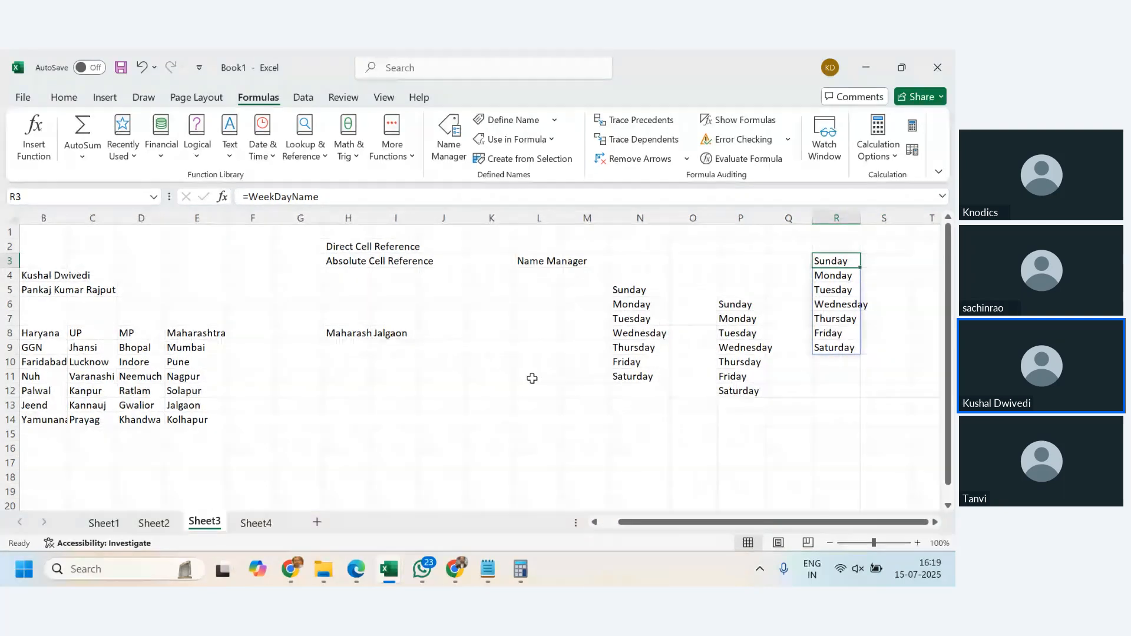
{"action": "left_click", "coordinate": [548, 361]}
{"action": "type", "text": "1 2 3 4 5 6"}
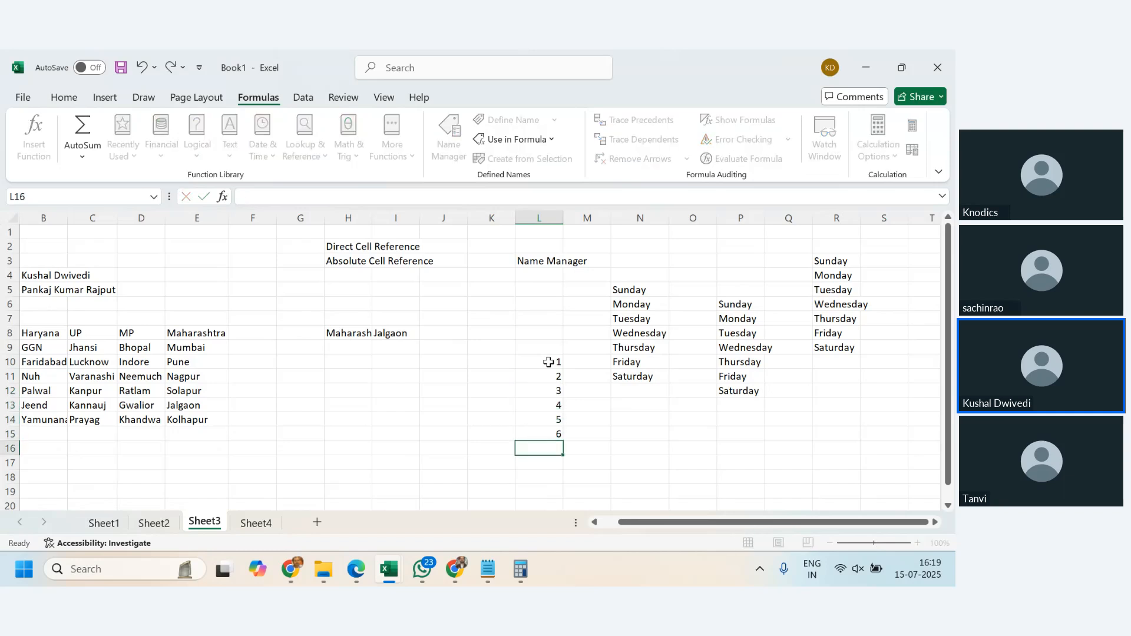
{"action": "left_click_drag", "start_coordinate": [552, 361], "coordinate": [531, 227]}
{"action": "scroll", "coordinate": [585, 379], "scroll_direction": "up", "scroll_amount": 4}
{"action": "scroll", "coordinate": [586, 379], "scroll_direction": "up", "scroll_amount": 9}
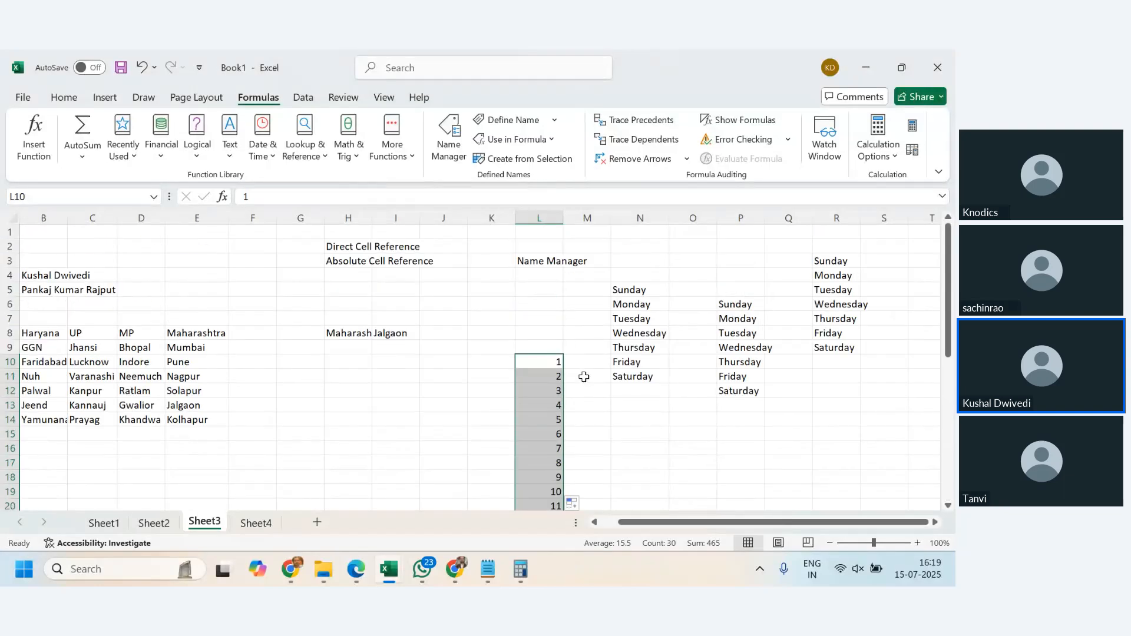
- Edit the WeekDayName name, renaming it Datesofmonth and pointing it to Sheet3!$L$10:$L$39
{"action": "left_click", "coordinate": [449, 141]}
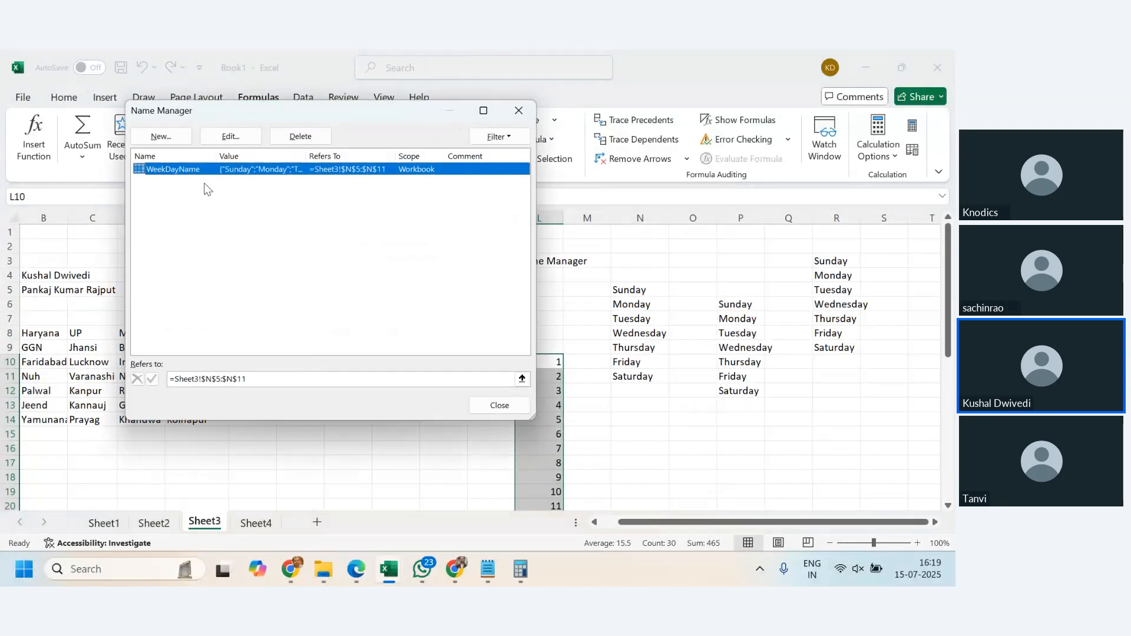
{"action": "left_click", "coordinate": [229, 136]}
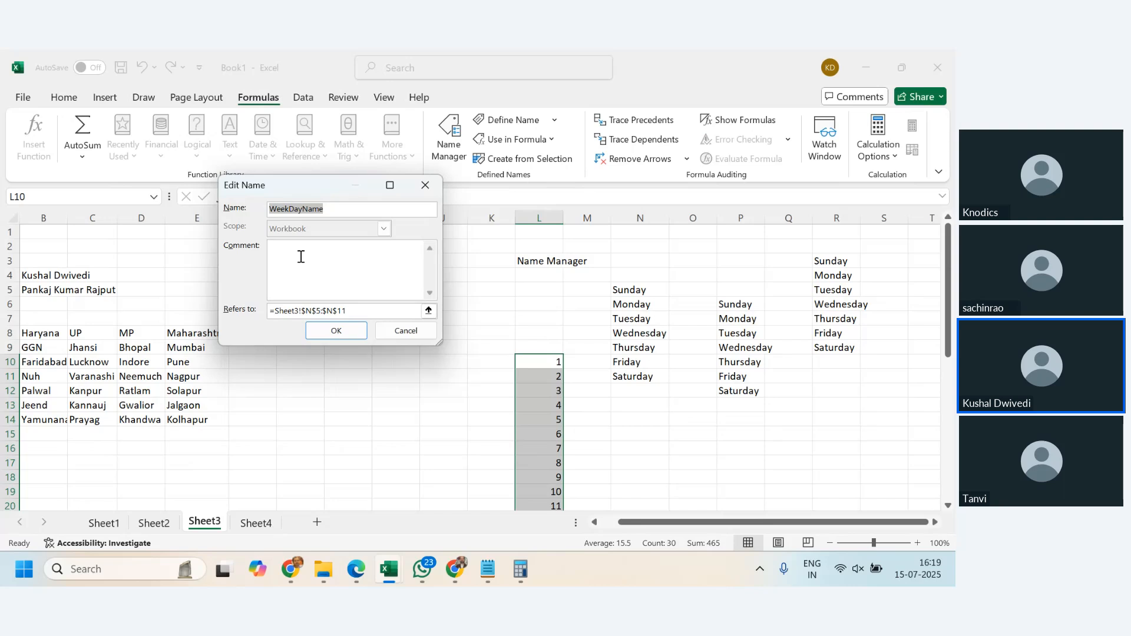
{"action": "type", "text": "Datesofmonth"}
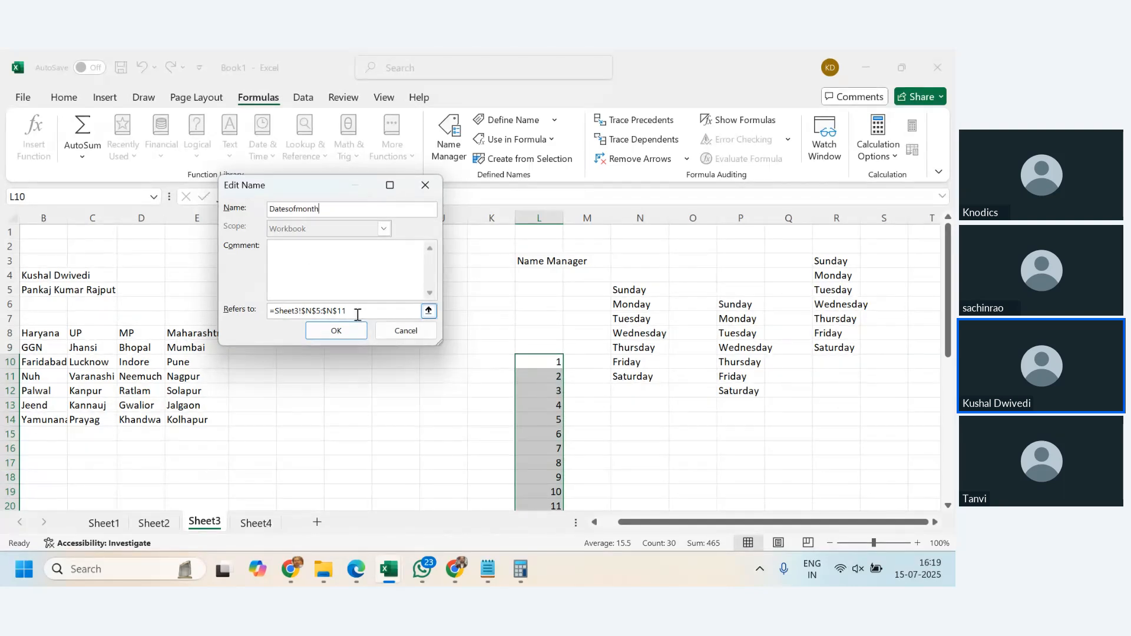
{"action": "key", "text": "Tab"}
{"action": "key", "text": "Tab"}
{"action": "key", "text": "Tab"}
{"action": "left_click", "coordinate": [551, 361]}
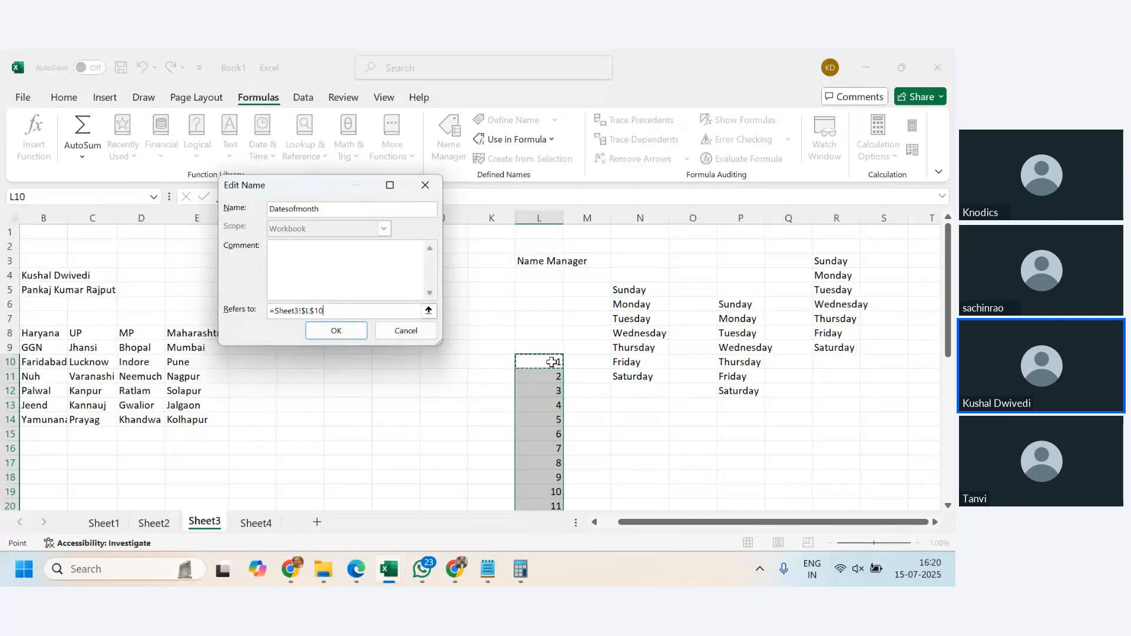
{"action": "key", "text": "ctrl+shift+Down"}
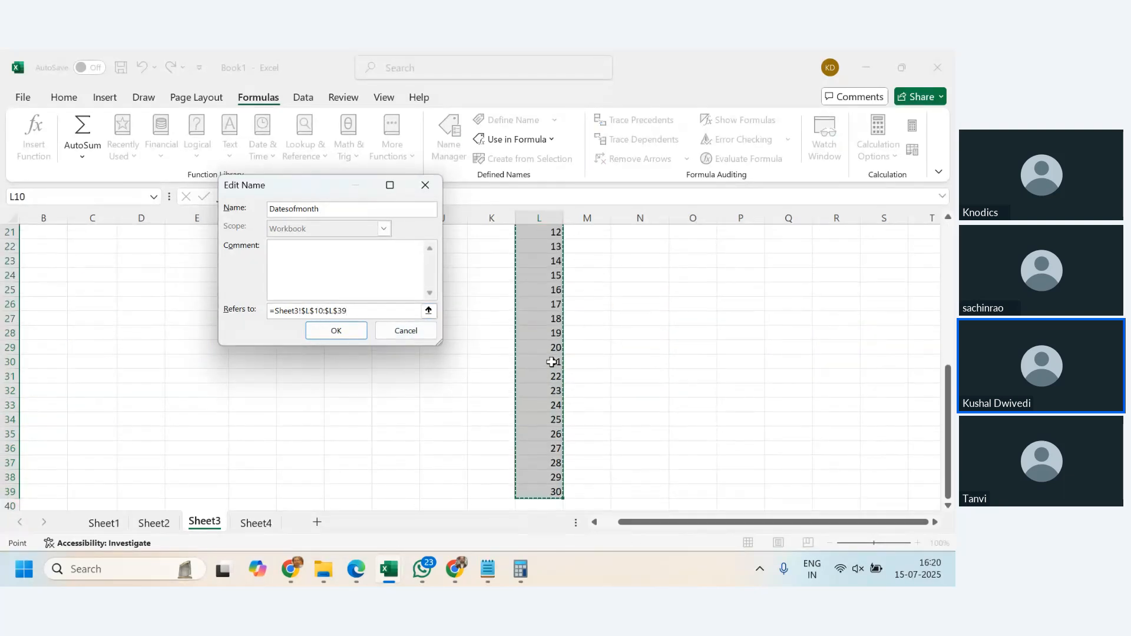
{"action": "left_click", "coordinate": [331, 335]}
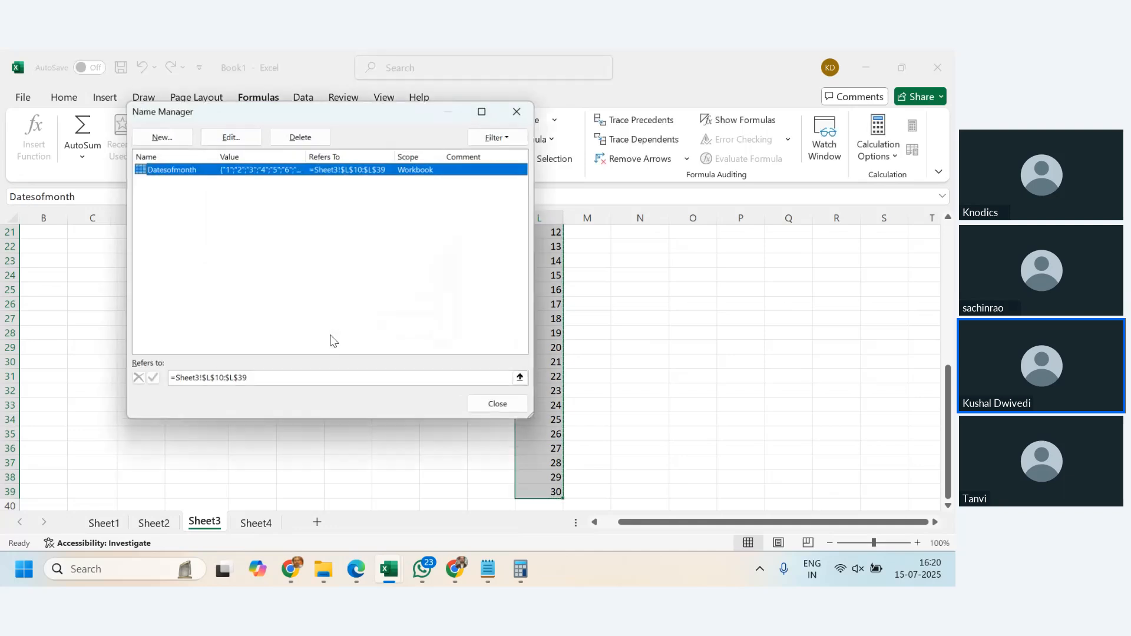
{"action": "left_click", "coordinate": [499, 405]}
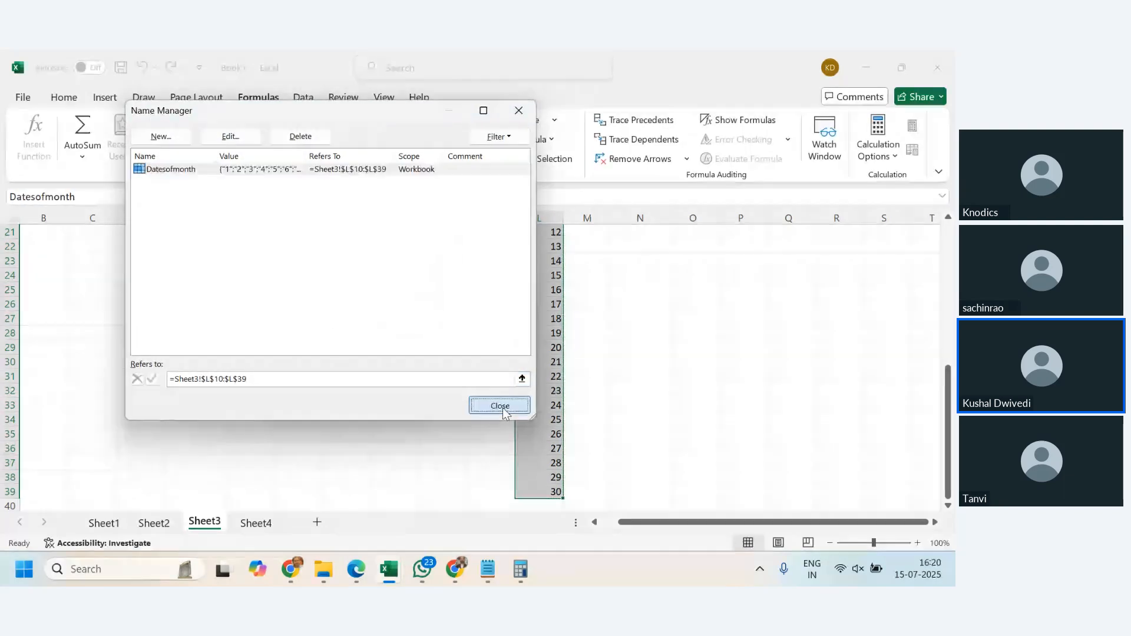
- Inspect the spilled result in P6 and review the renamed name in Name Manager
{"action": "scroll", "coordinate": [697, 461], "scroll_direction": "up", "scroll_amount": 1}
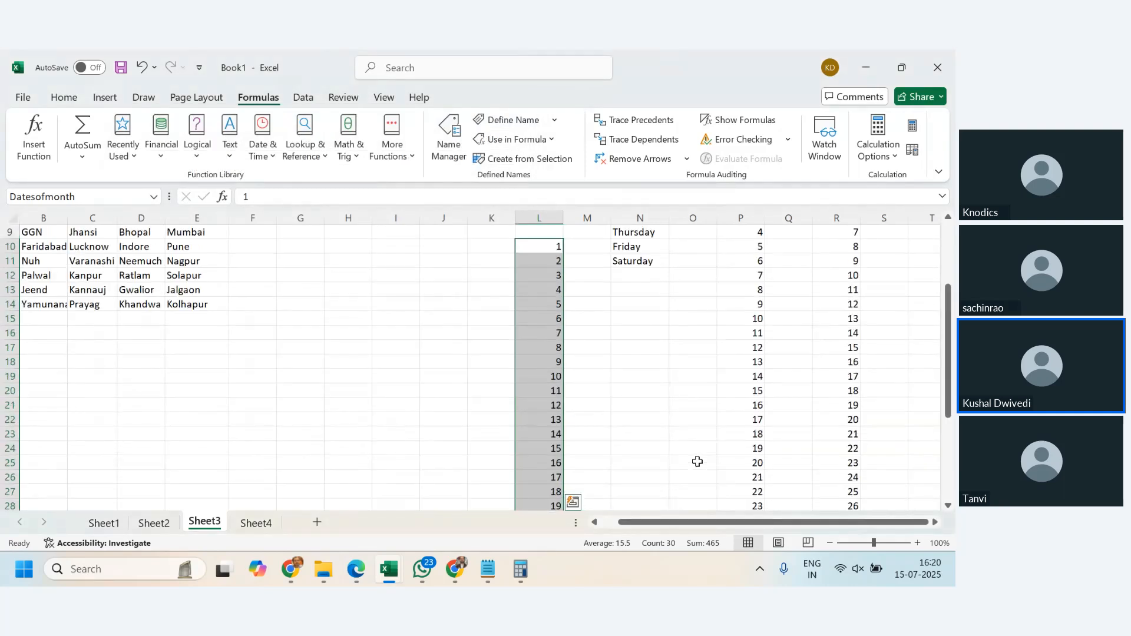
{"action": "scroll", "coordinate": [697, 461], "scroll_direction": "up", "scroll_amount": 3}
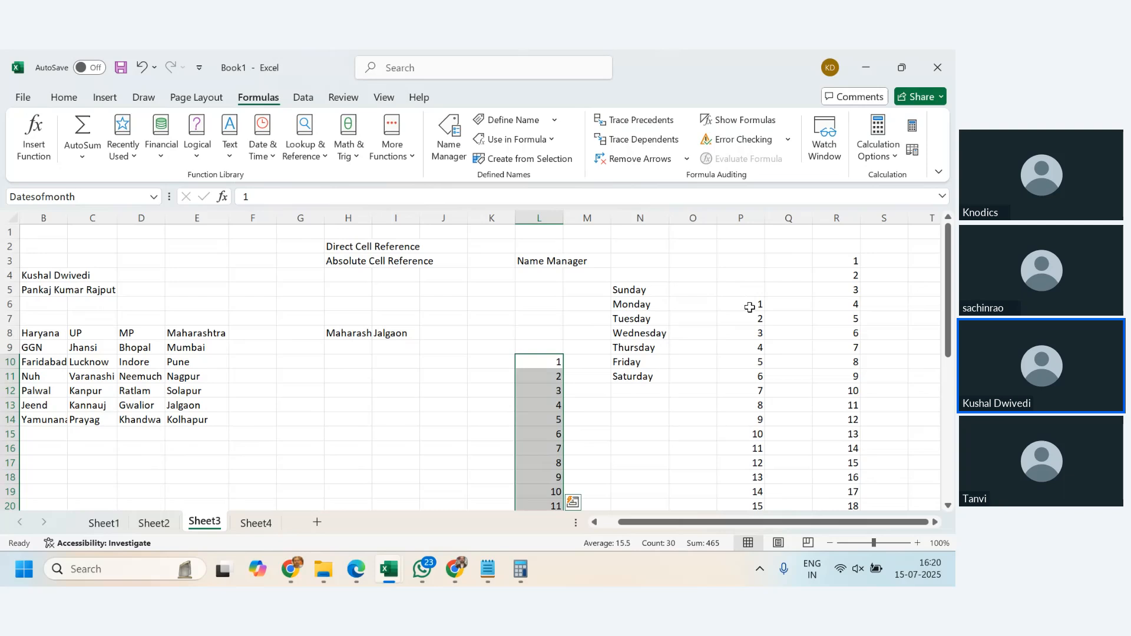
{"action": "left_click", "coordinate": [749, 306]}
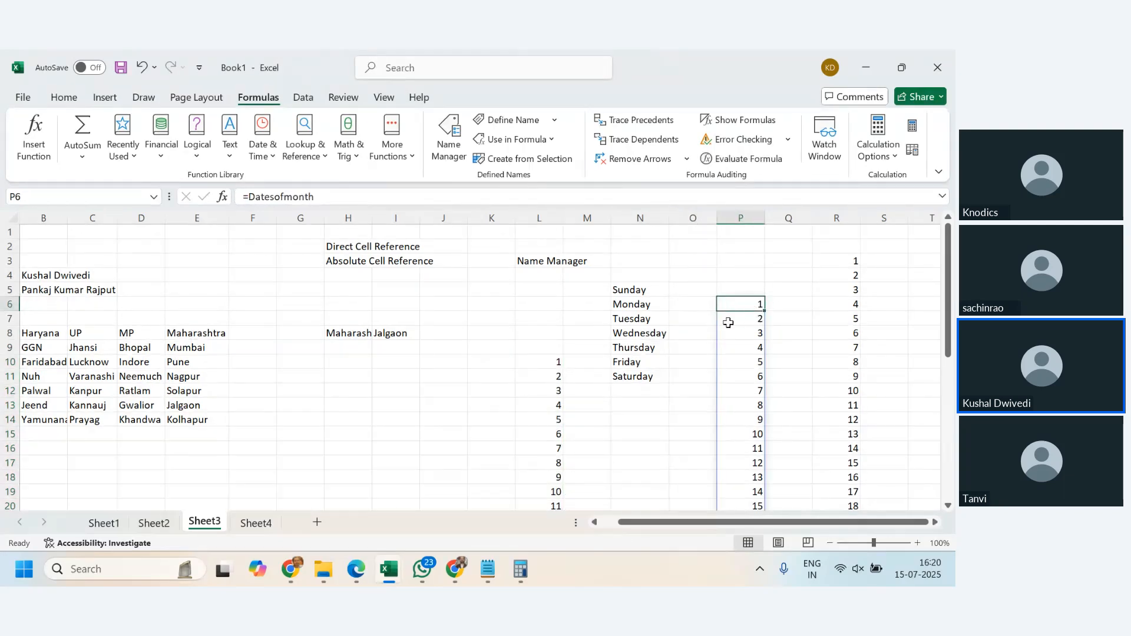
{"action": "left_click", "coordinate": [455, 144]}
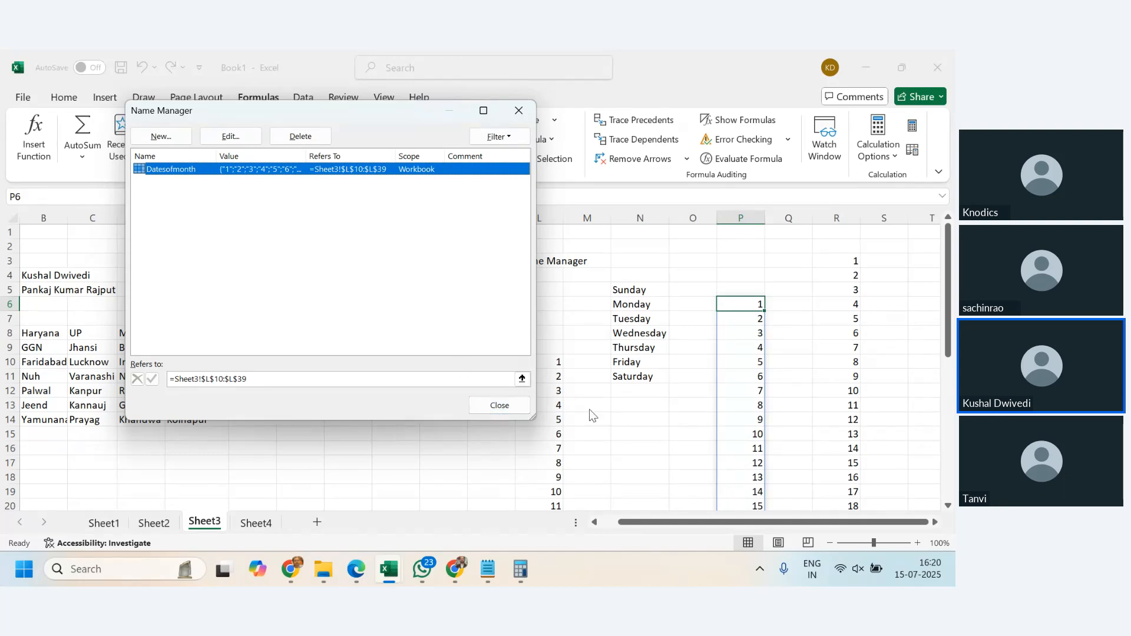
{"action": "left_click", "coordinate": [499, 405]}
- Define a new name DayofWeek referring to the weekday list Sheet3!$N$5:$N$11
{"action": "left_click", "coordinate": [693, 406]}
{"action": "left_click_drag", "start_coordinate": [631, 290], "coordinate": [631, 371]}
{"action": "left_click", "coordinate": [625, 359]}
{"action": "left_click_drag", "start_coordinate": [632, 290], "coordinate": [630, 377]}
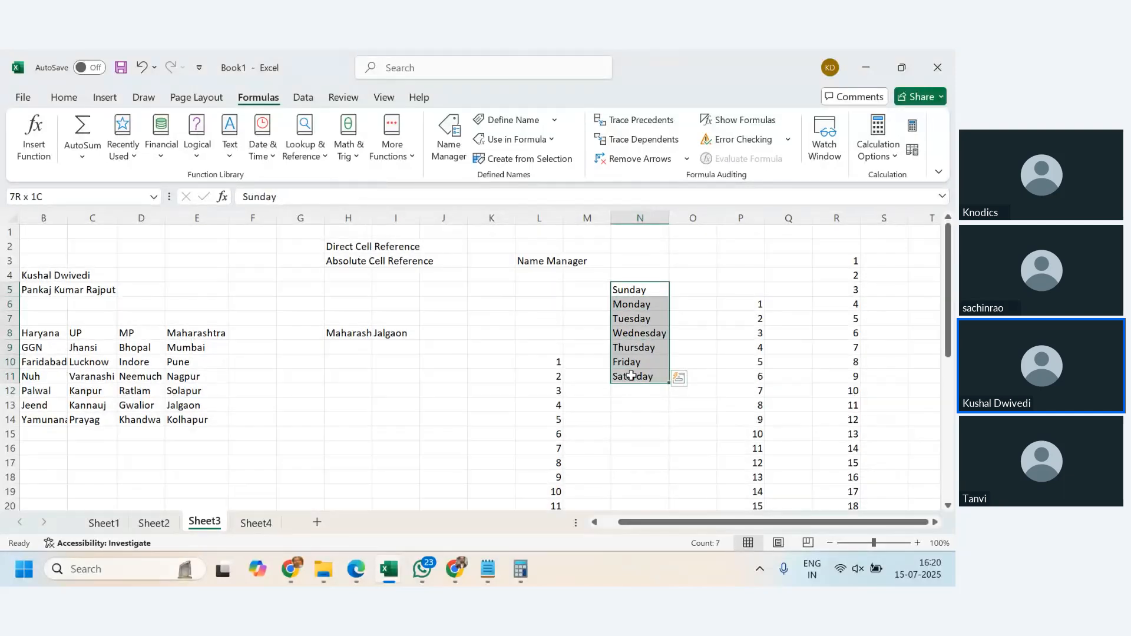
{"action": "left_click", "coordinate": [449, 140]}
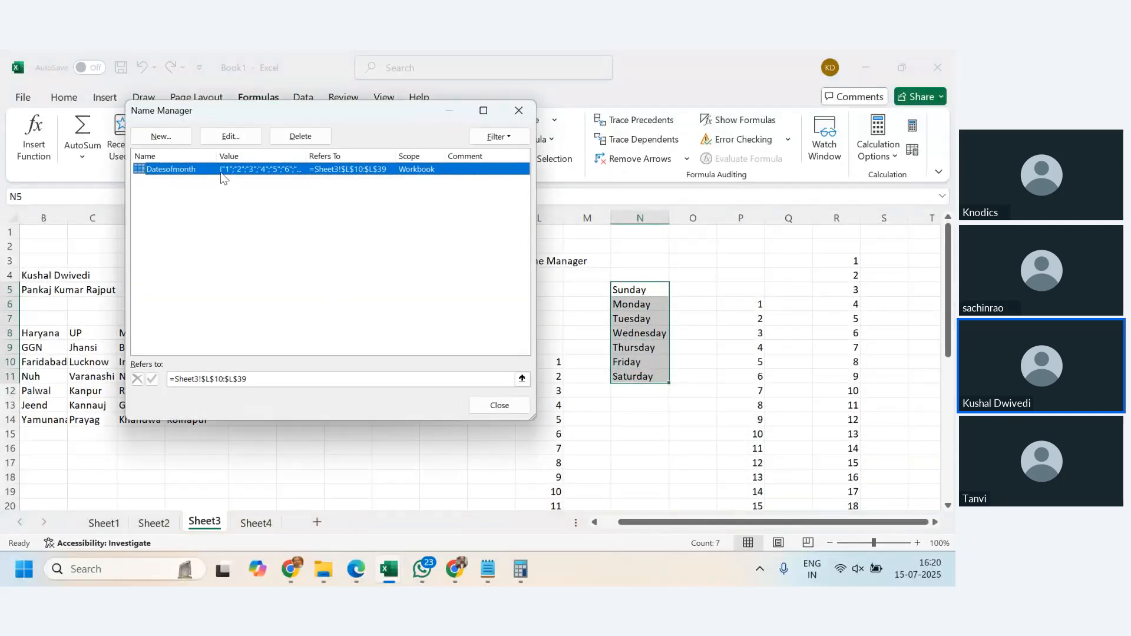
{"action": "left_click", "coordinate": [158, 139]}
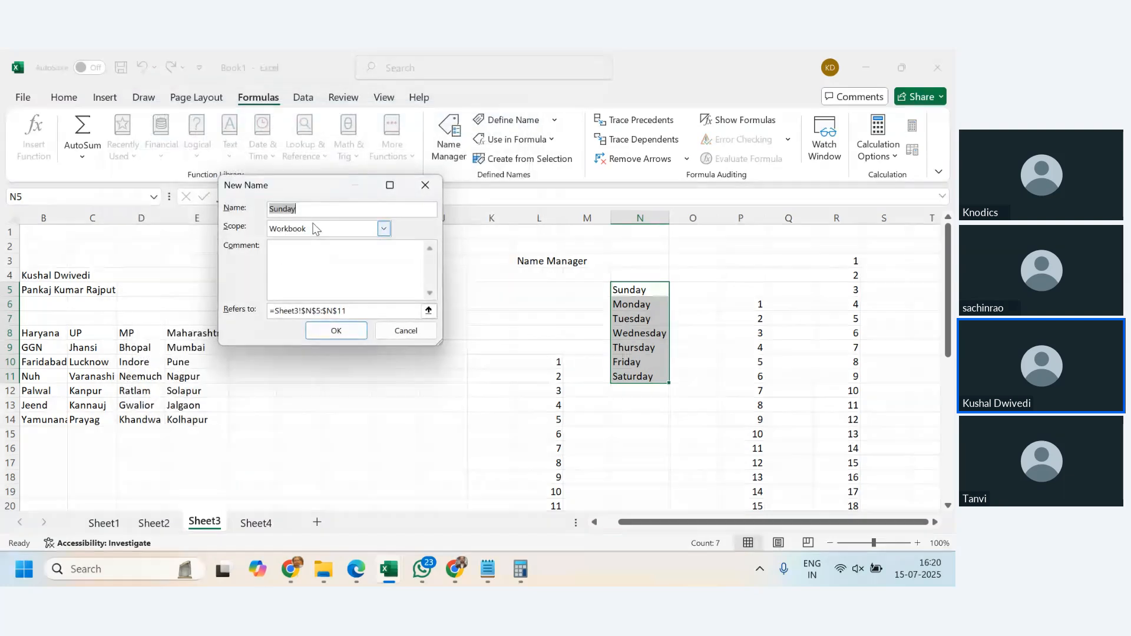
{"action": "type", "text": "DayofWeek"}
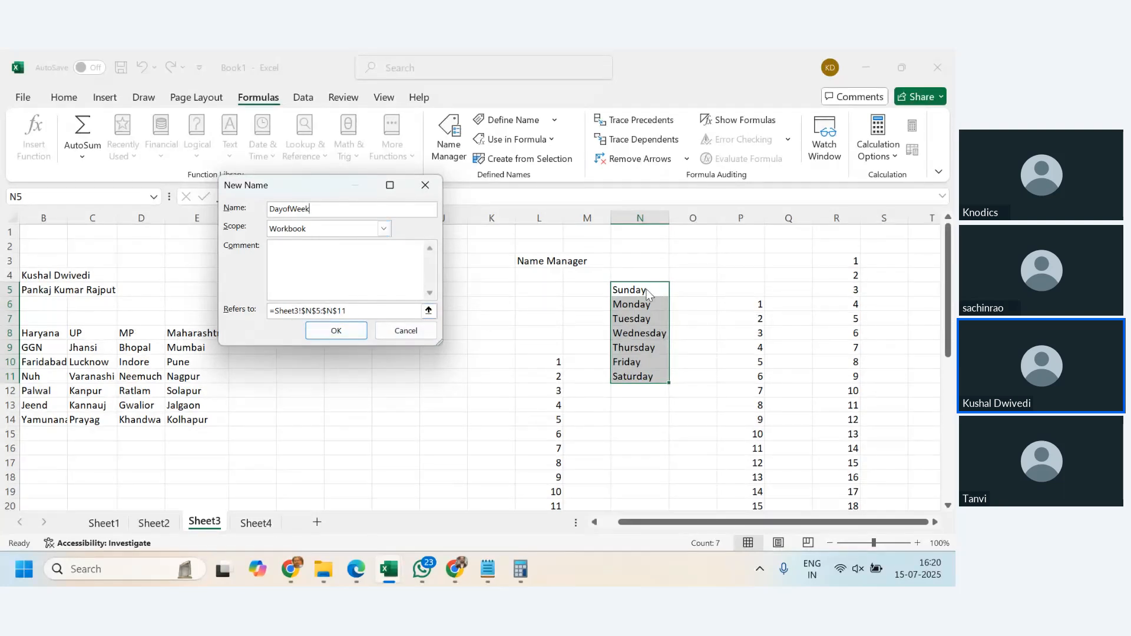
{"action": "left_click_drag", "start_coordinate": [650, 290], "coordinate": [658, 375]}
{"action": "left_click", "coordinate": [337, 329]}
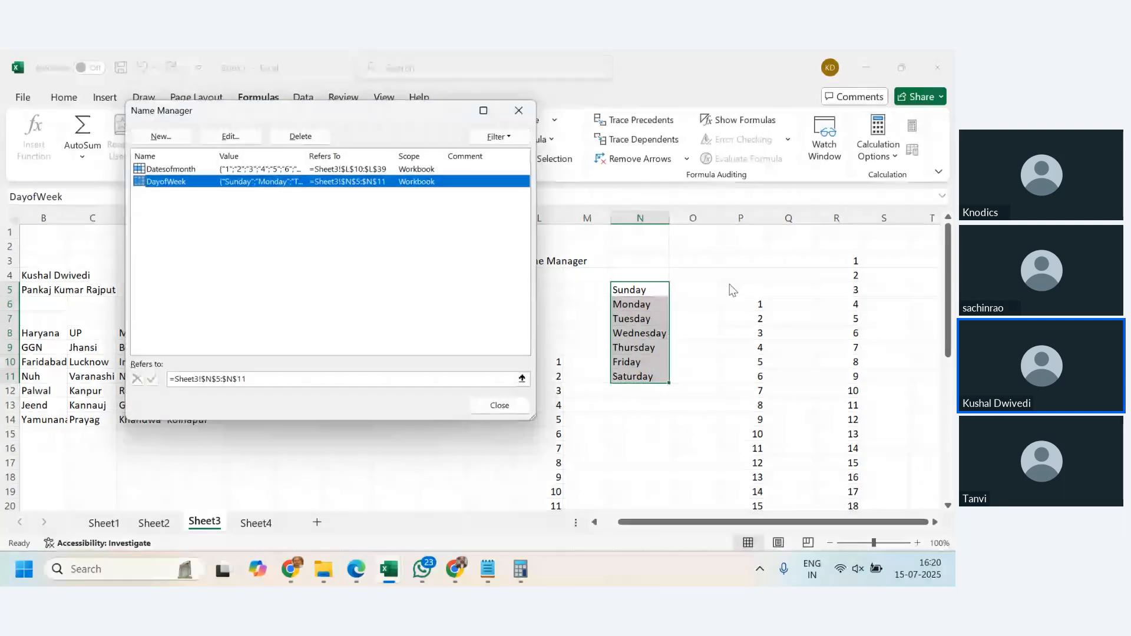
{"action": "left_click", "coordinate": [511, 406]}
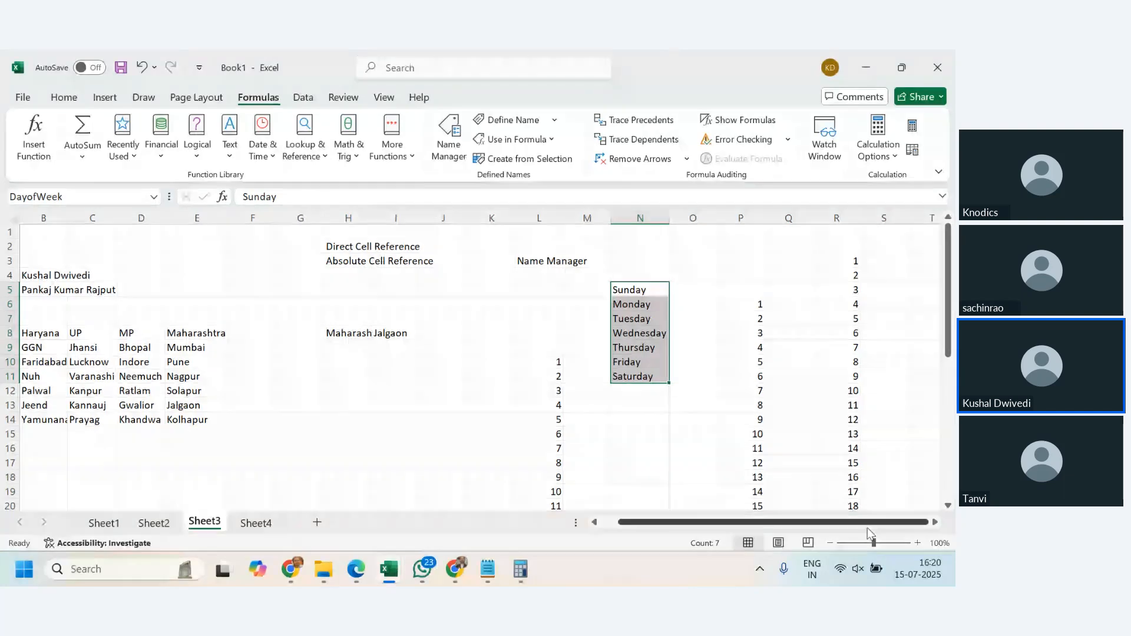
- Try to enter the Datesofmonth name in N15 through formula autocomplete
{"action": "left_click", "coordinate": [633, 432]}
{"action": "left_click", "coordinate": [923, 387]}
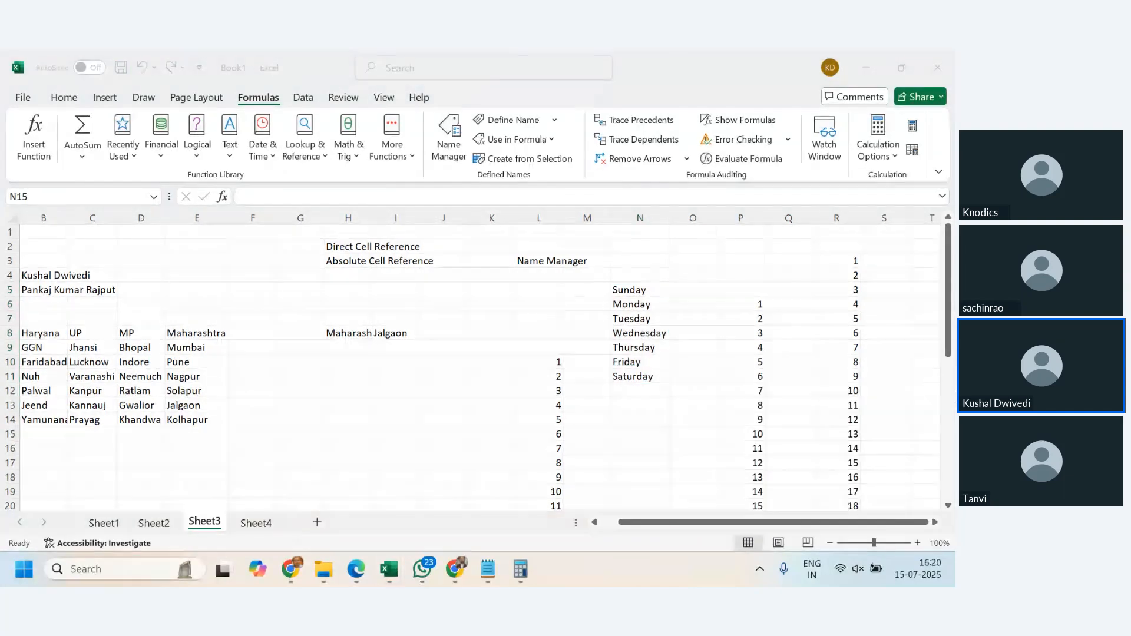
{"action": "type", "text": "=d"}
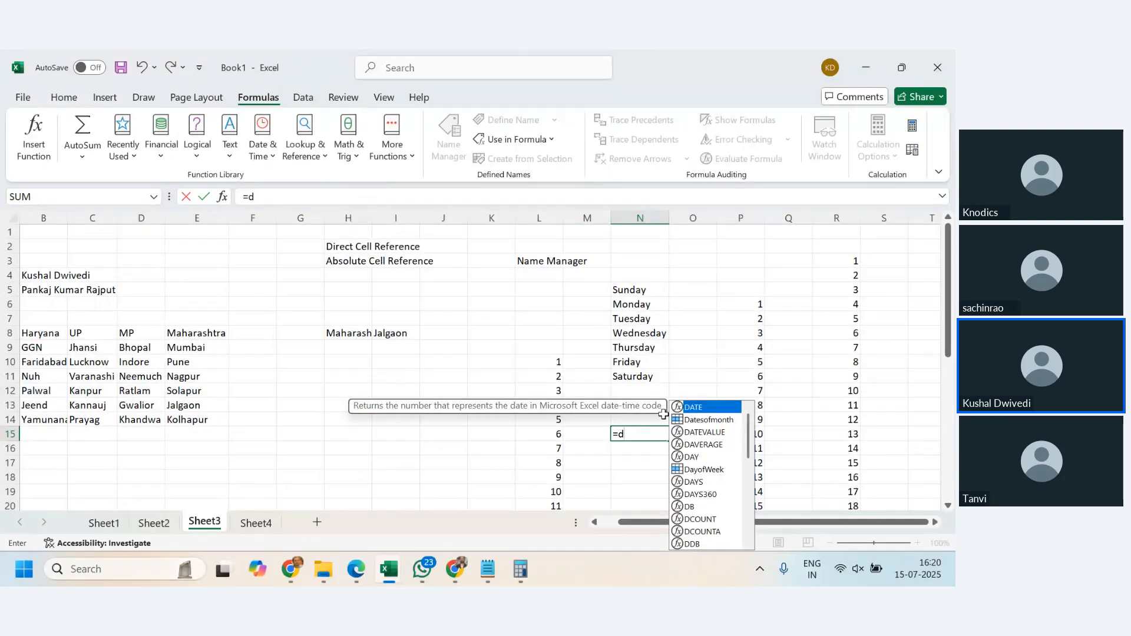
{"action": "key", "text": "Down"}
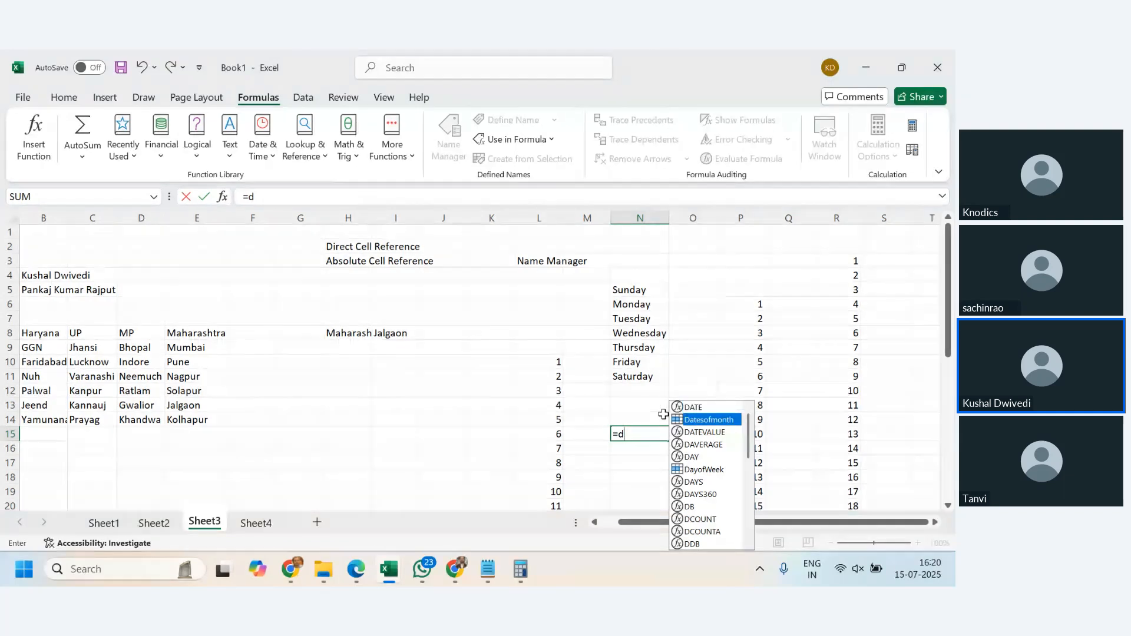
{"action": "key", "text": "Return"}
- Enter =Datesofmonth in N15 by picking the name from formula autocomplete
{"action": "left_click", "coordinate": [647, 433]}
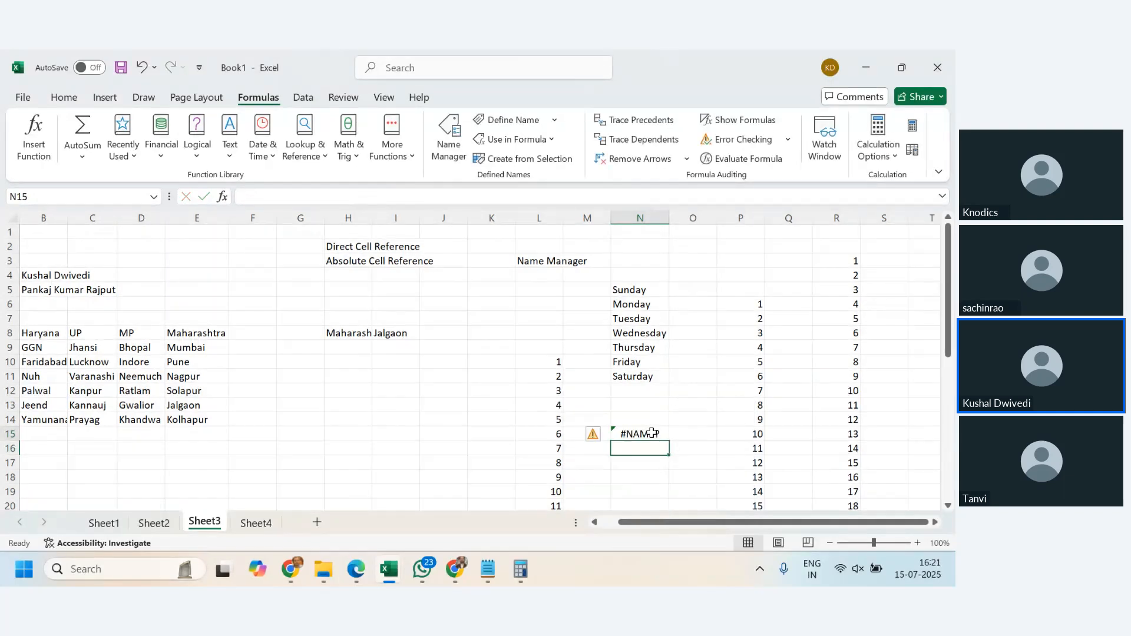
{"action": "type", "text": "=d"}
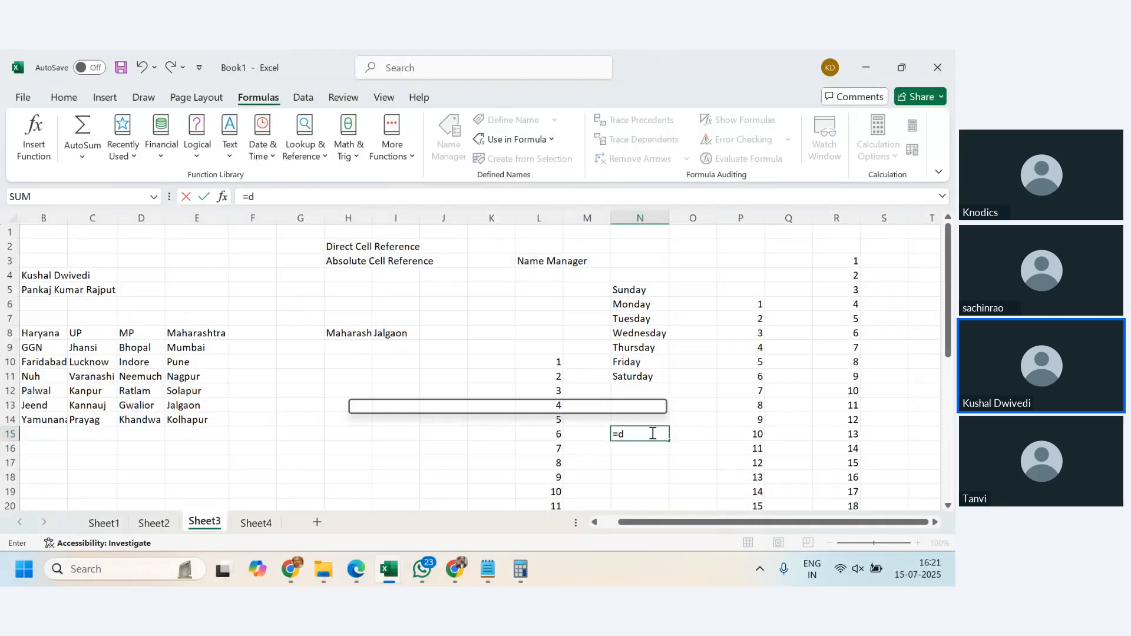
{"action": "double_click", "coordinate": [707, 419]}
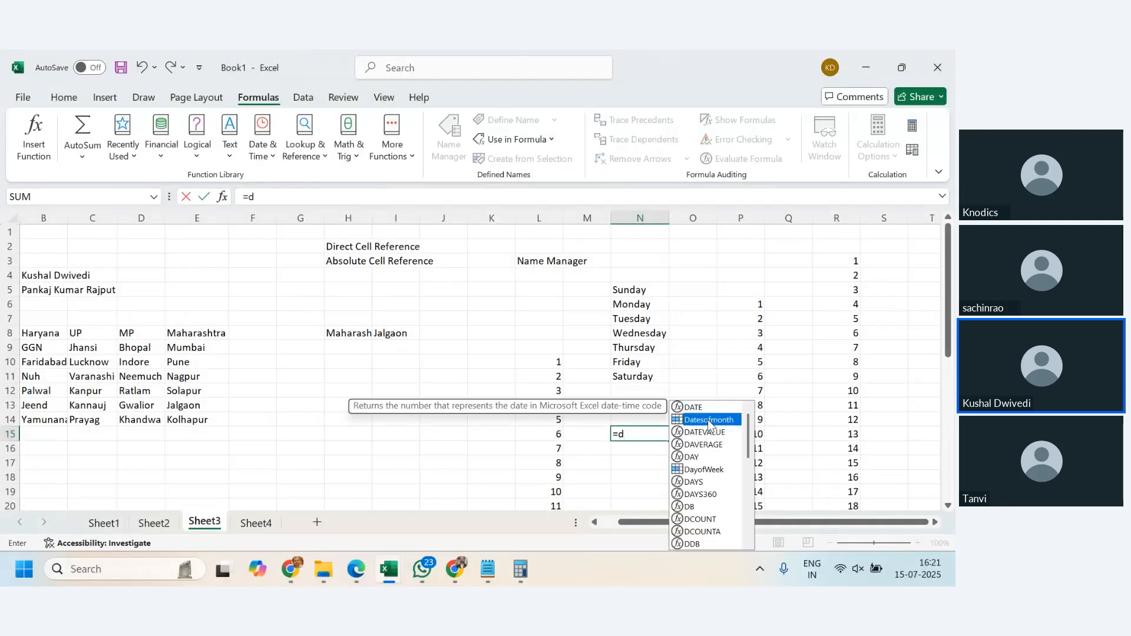
{"action": "key", "text": "Return"}
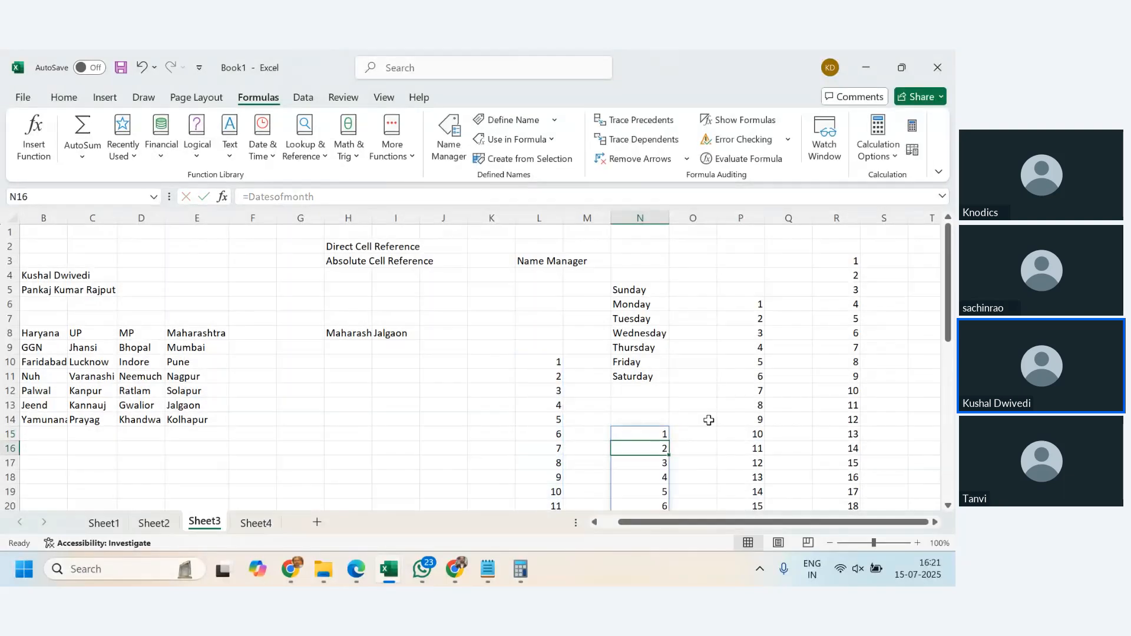
- Enter =DayofWeek in O15 by picking the name from formula autocomplete and review the spilled weekday list
{"action": "double_click", "coordinate": [696, 436]}
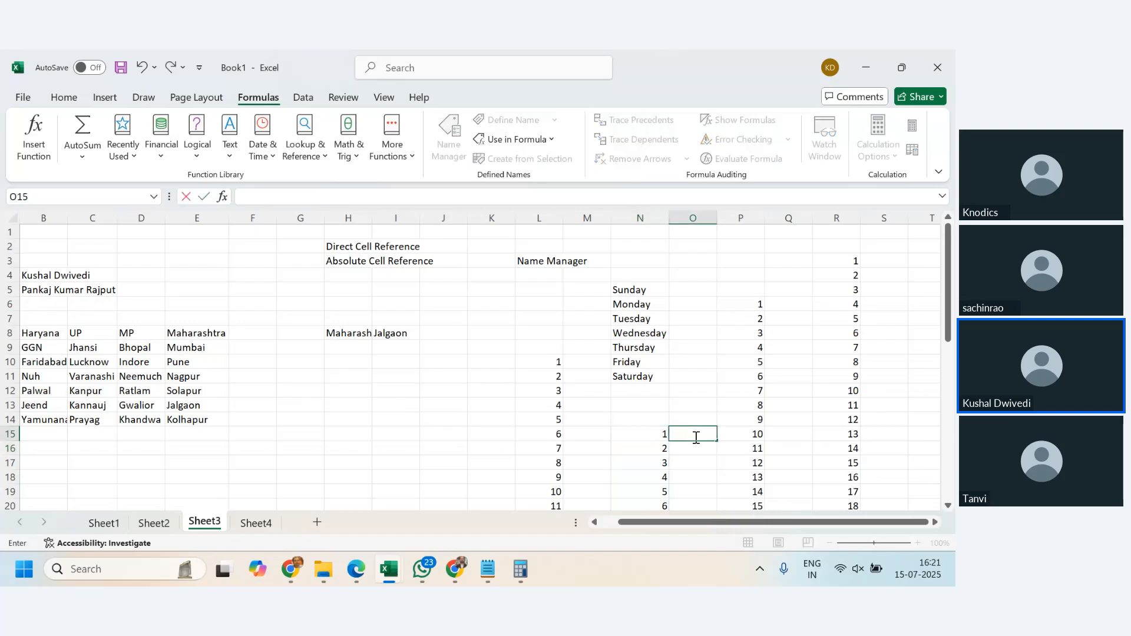
{"action": "type", "text": "=w"}
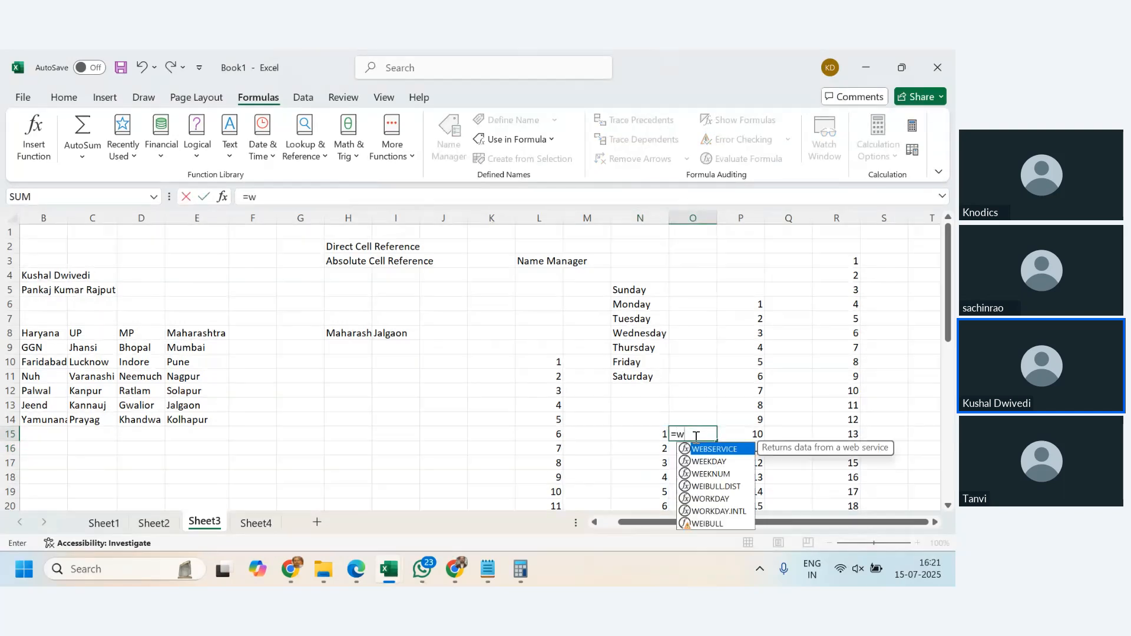
{"action": "key", "text": "BackSpace"}
{"action": "type", "text": "d"}
{"action": "left_click", "coordinate": [755, 470]}
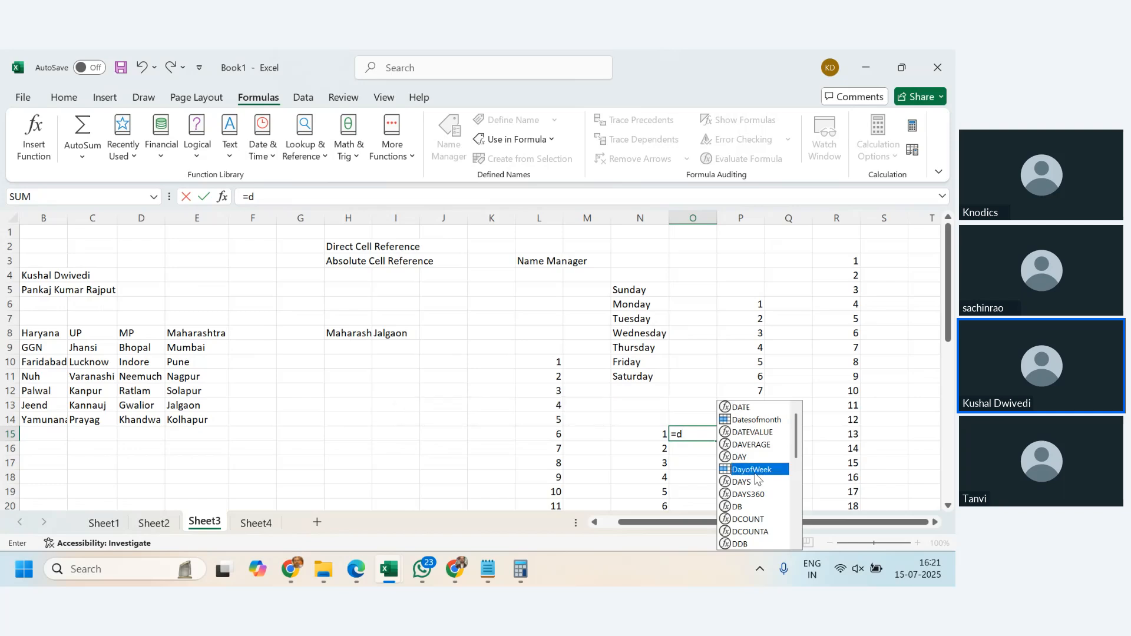
{"action": "double_click", "coordinate": [755, 469]}
{"action": "key", "text": "Return"}
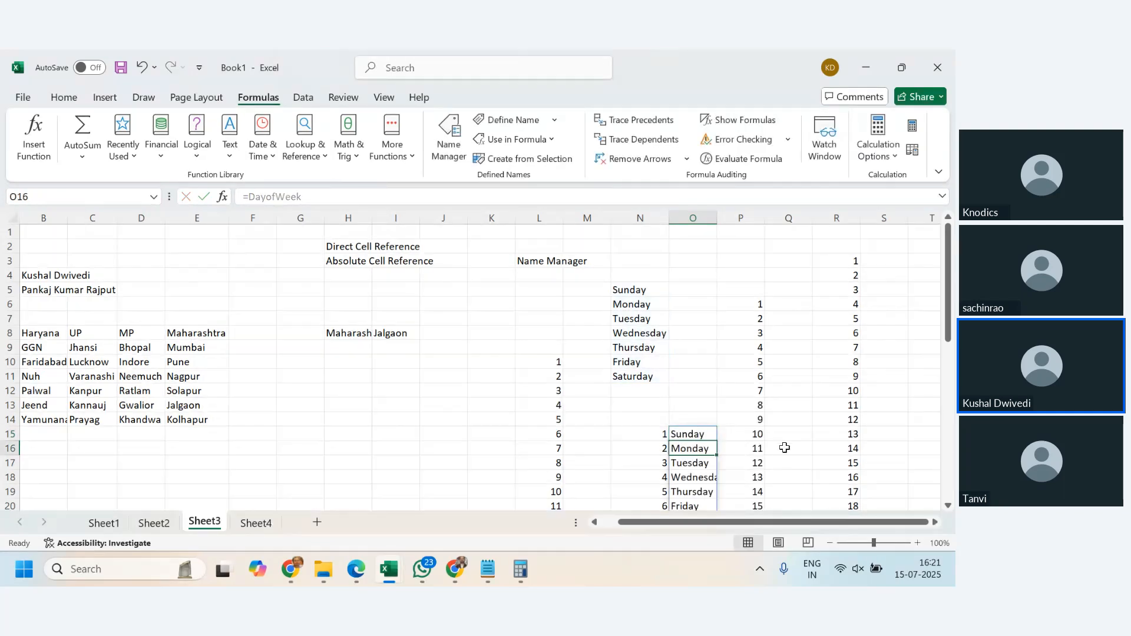
{"action": "scroll", "coordinate": [784, 448], "scroll_direction": "down", "scroll_amount": 9}
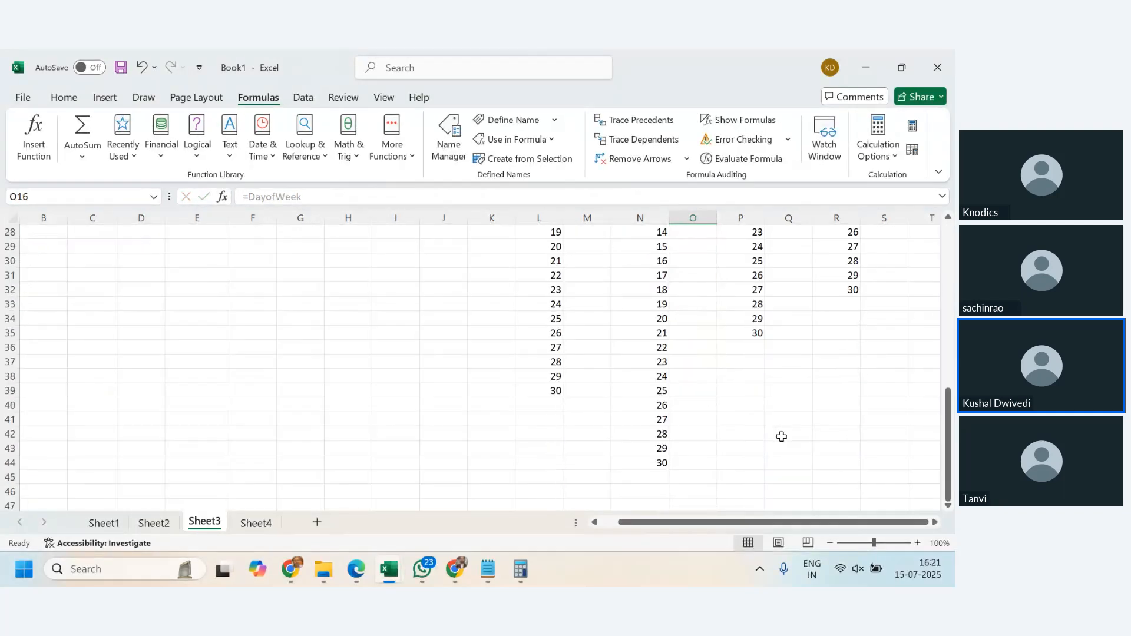
{"action": "scroll", "coordinate": [781, 436], "scroll_direction": "up", "scroll_amount": 7}
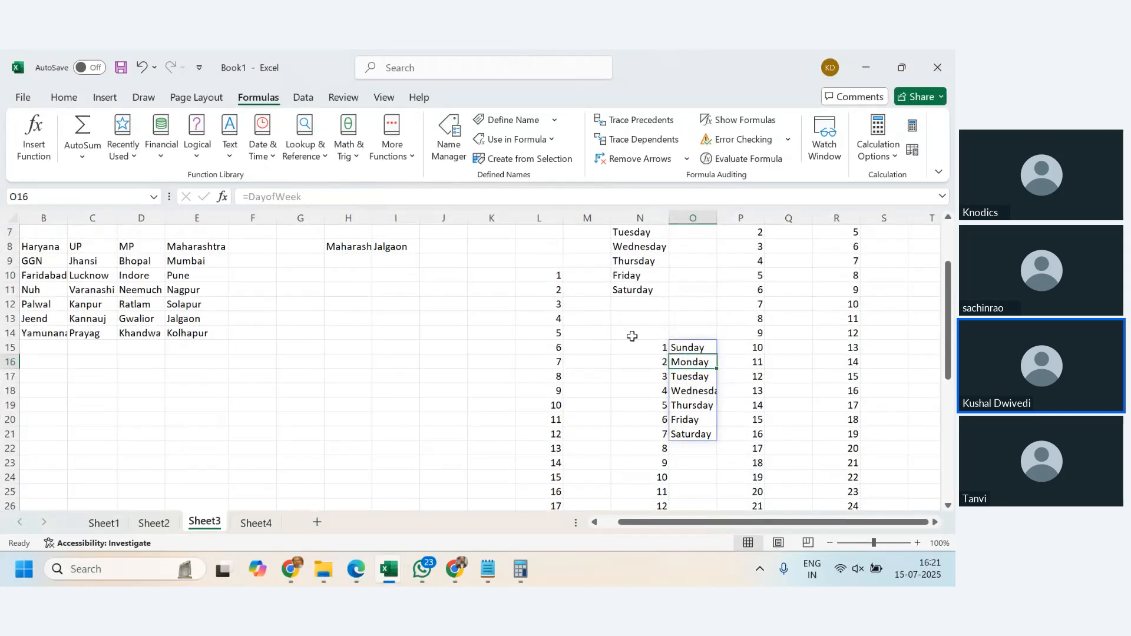
{"action": "left_click", "coordinate": [632, 336]}
{"action": "scroll", "coordinate": [671, 450], "scroll_direction": "up", "scroll_amount": 2}
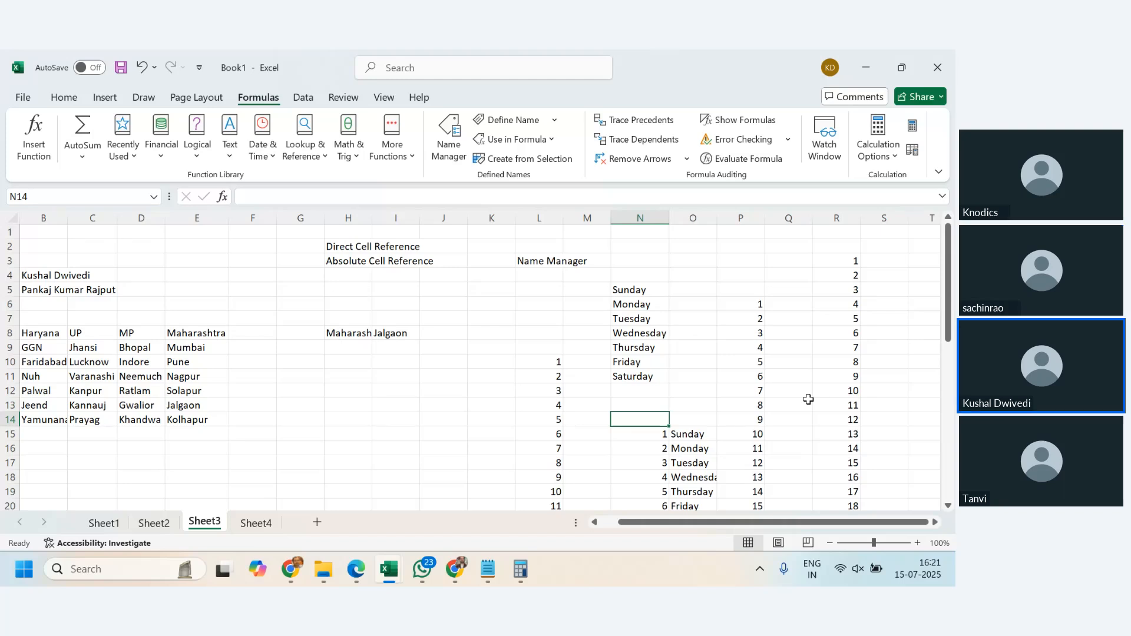
- Switch to WhatsApp and send the meeting group a message asking a participant to join back
{"action": "mouse_move", "coordinate": [295, 570]}
{"action": "left_click", "coordinate": [412, 486]}
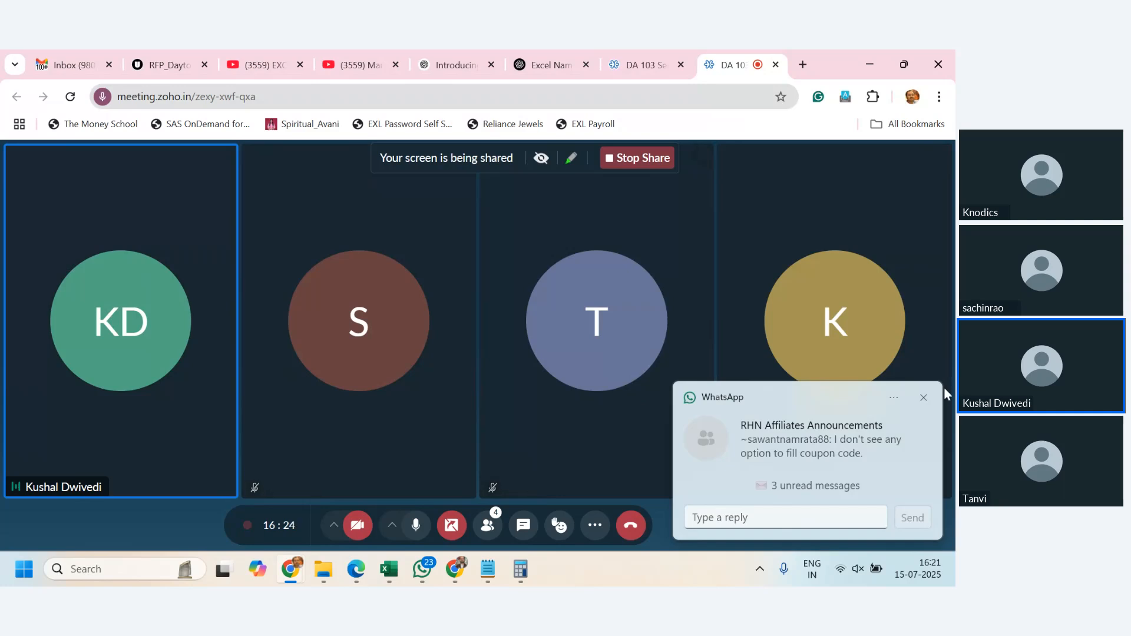
{"action": "left_click", "coordinate": [922, 397]}
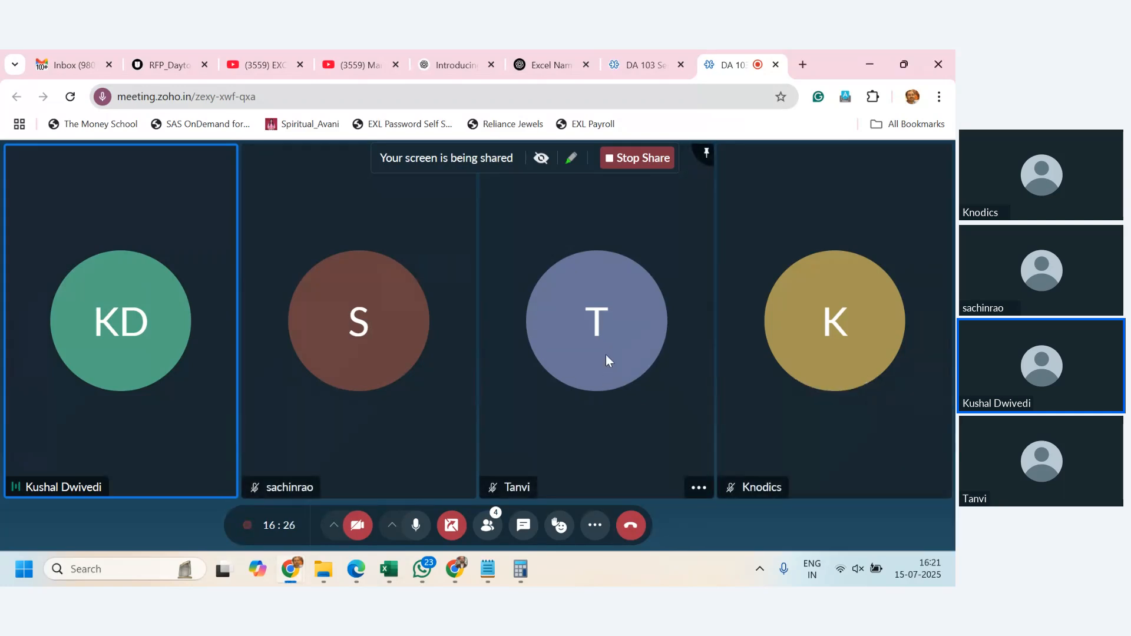
{"action": "left_click", "coordinate": [422, 569]}
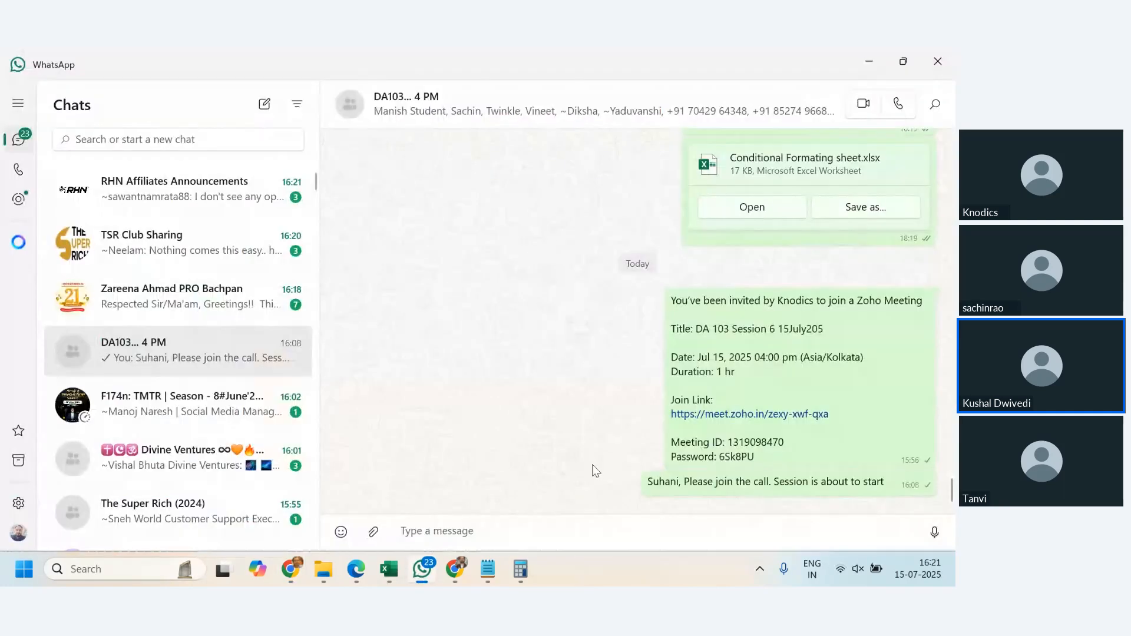
{"action": "left_click", "coordinate": [499, 524]}
{"action": "type", "text": "Diksha please jo"}
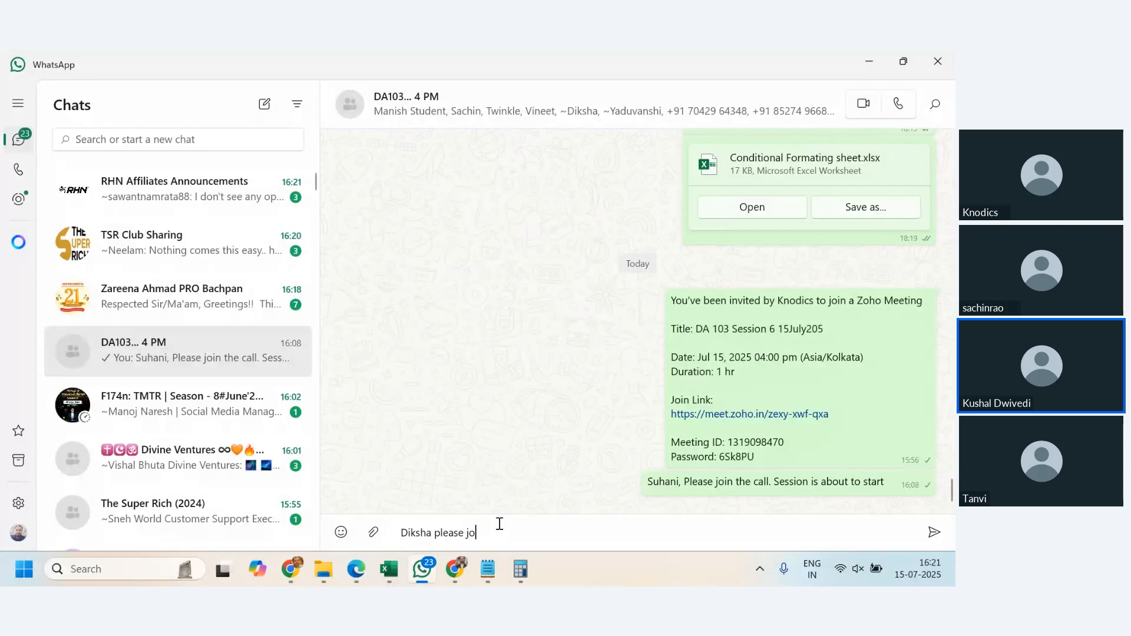
{"action": "type", "text": "in back"}
{"action": "key", "text": "Return"}
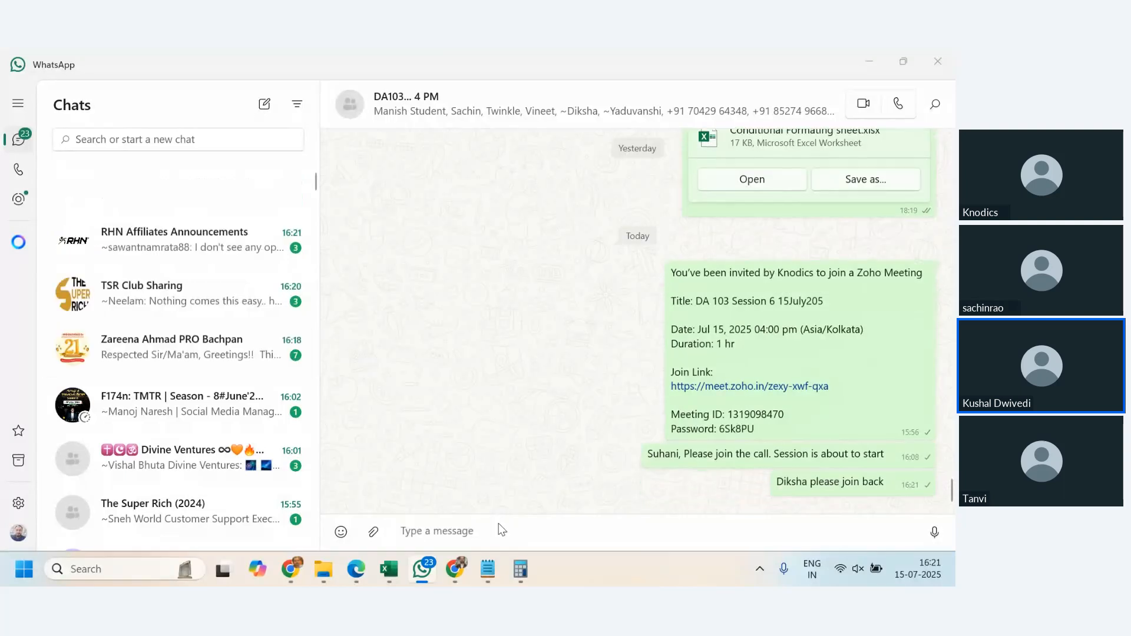
- Return to the Book1 Excel workbook
{"action": "key", "text": "alt+Tab"}
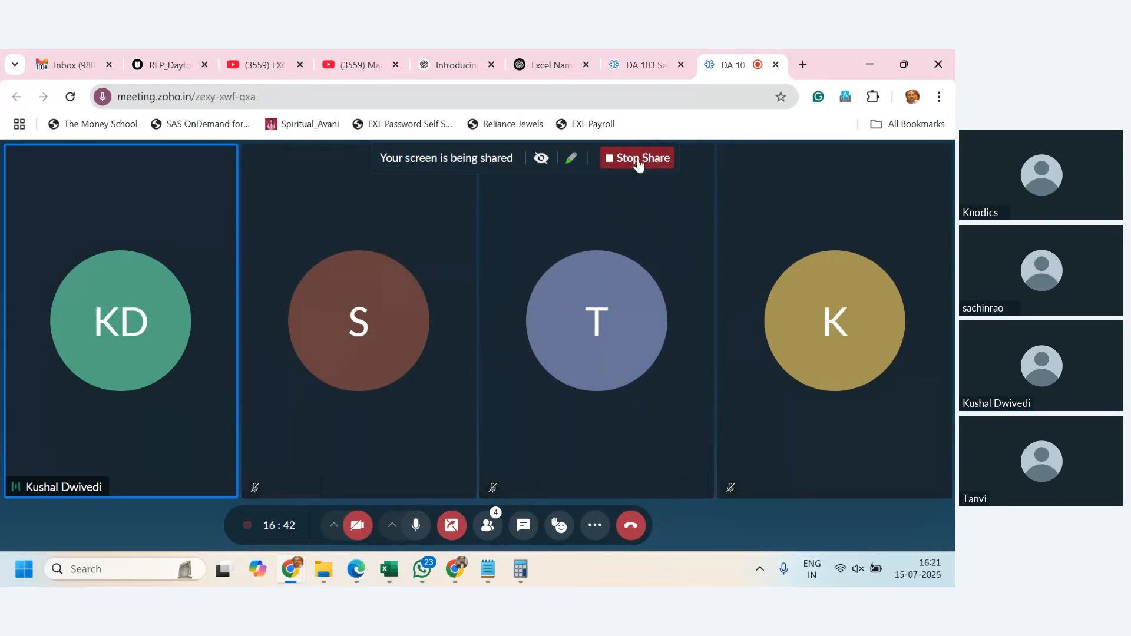
{"action": "mouse_move", "coordinate": [456, 576]}
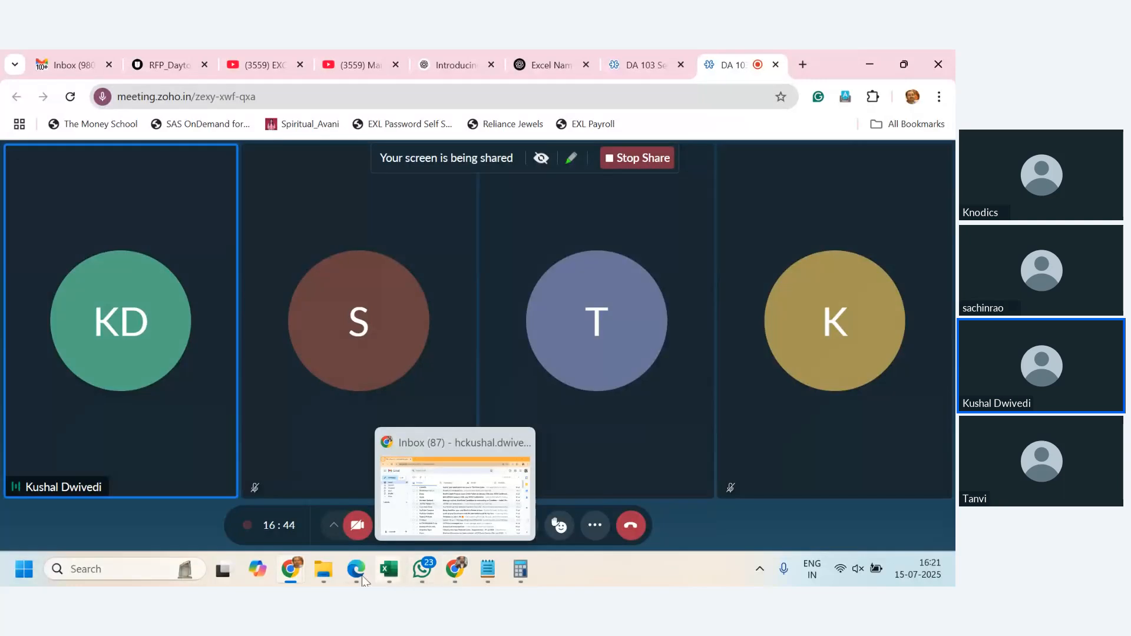
{"action": "mouse_move", "coordinate": [286, 581]}
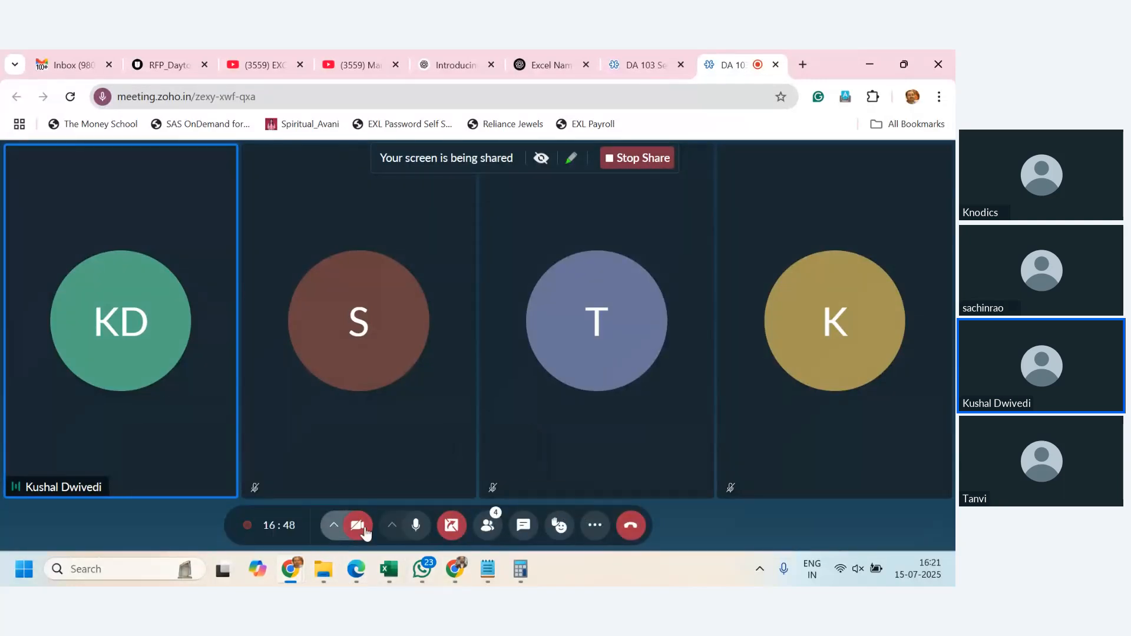
{"action": "mouse_move", "coordinate": [389, 580]}
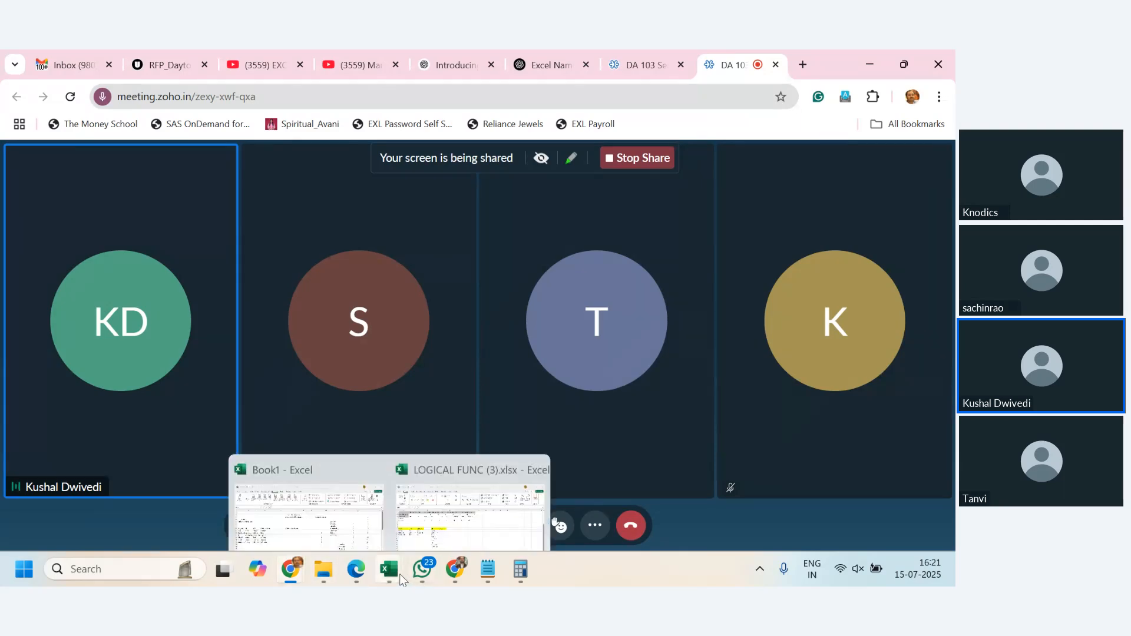
{"action": "mouse_move", "coordinate": [393, 497]}
{"action": "left_click", "coordinate": [316, 502]}
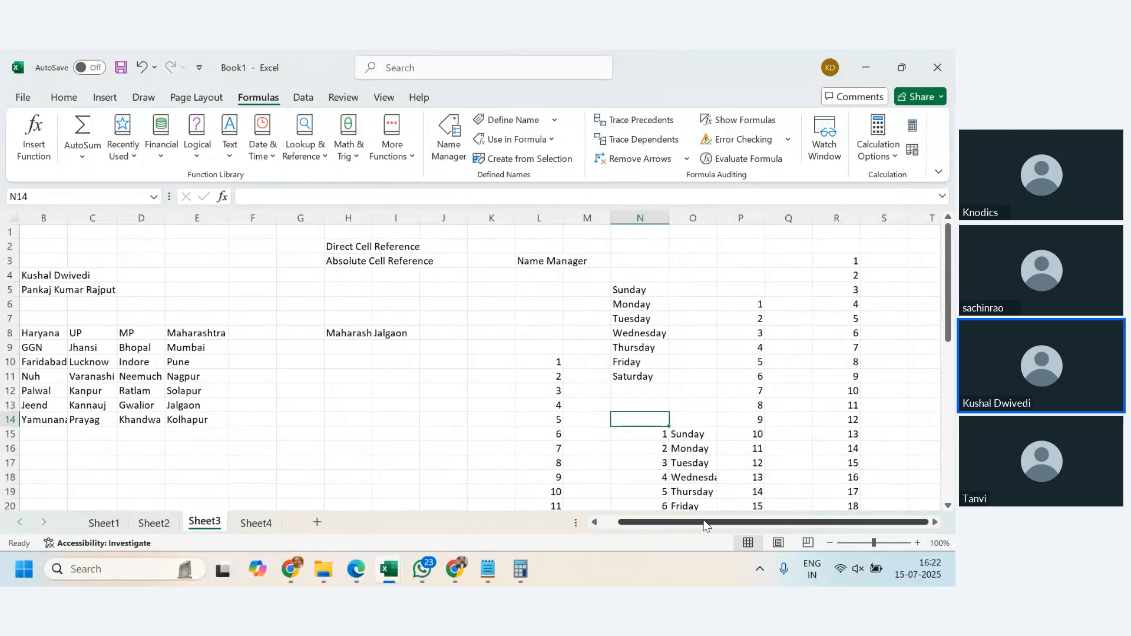
- Define a new name Haryana referring to the Haryana city list Sheet3!$B$9:$B$14 via Name Manager
{"action": "left_click", "coordinate": [603, 524]}
{"action": "left_click", "coordinate": [603, 524]}
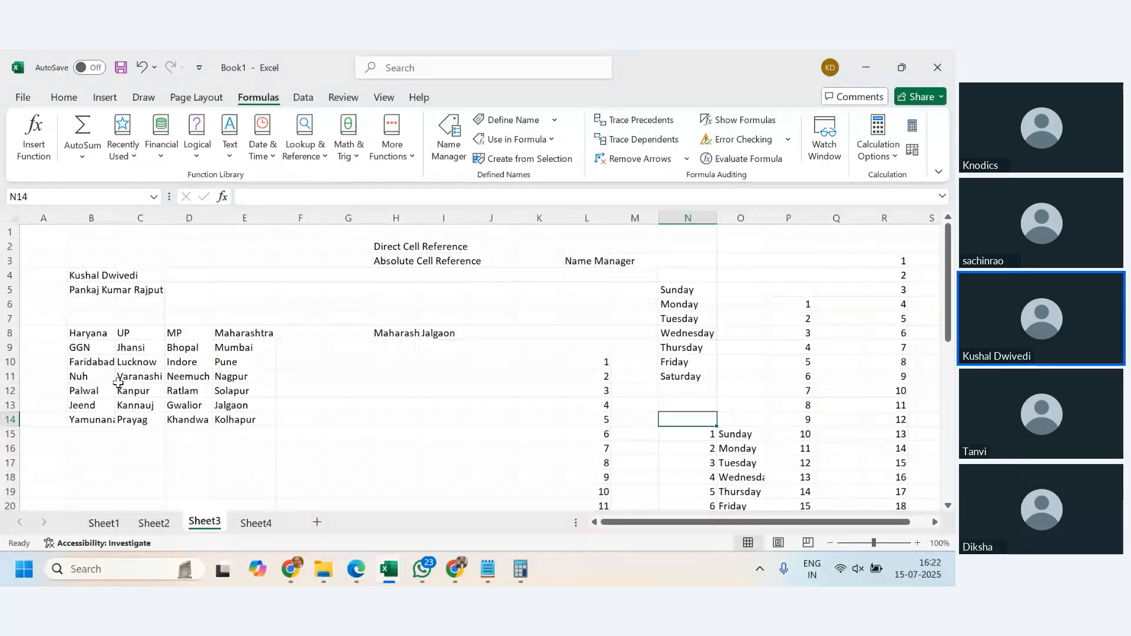
{"action": "left_click_drag", "start_coordinate": [87, 348], "coordinate": [93, 415]}
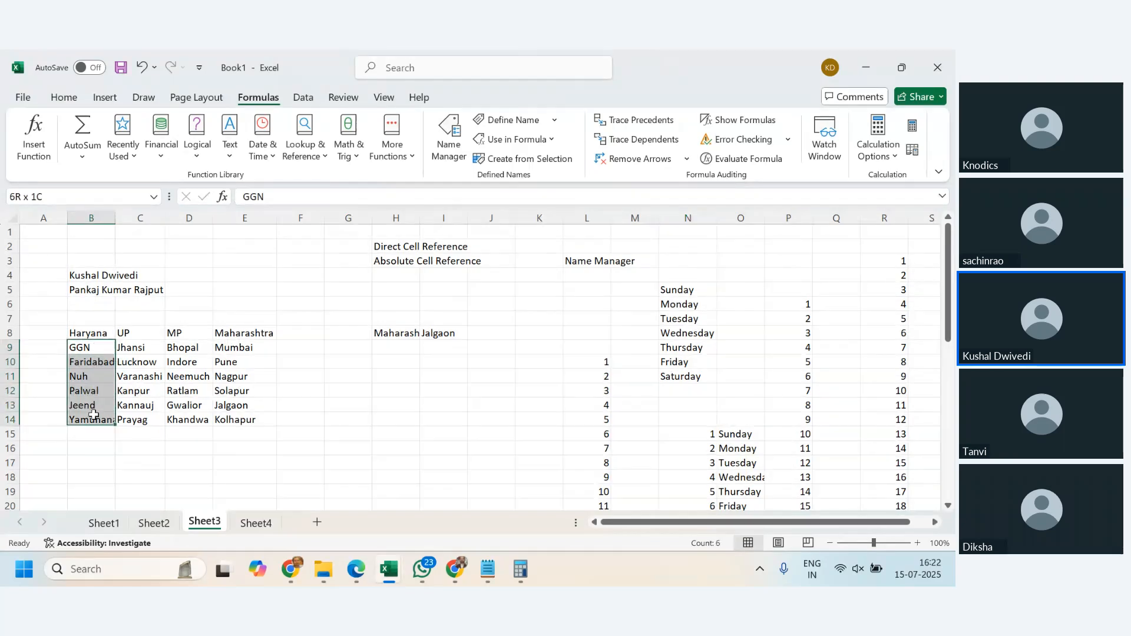
{"action": "left_click", "coordinate": [160, 388]}
{"action": "left_click_drag", "start_coordinate": [93, 347], "coordinate": [94, 419]}
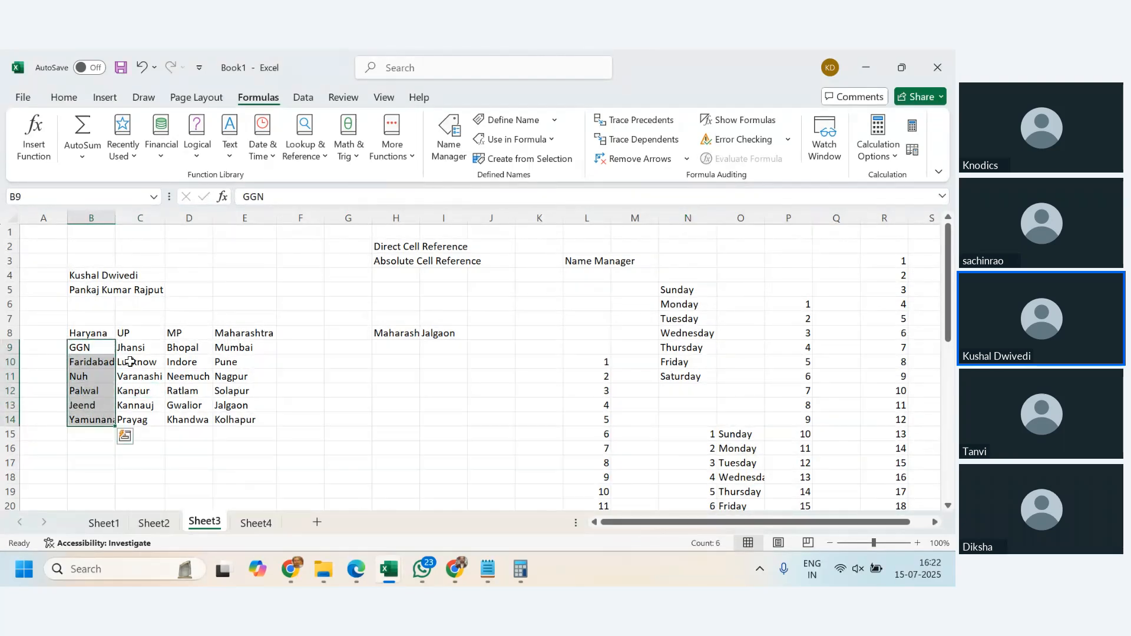
{"action": "left_click", "coordinate": [450, 141]}
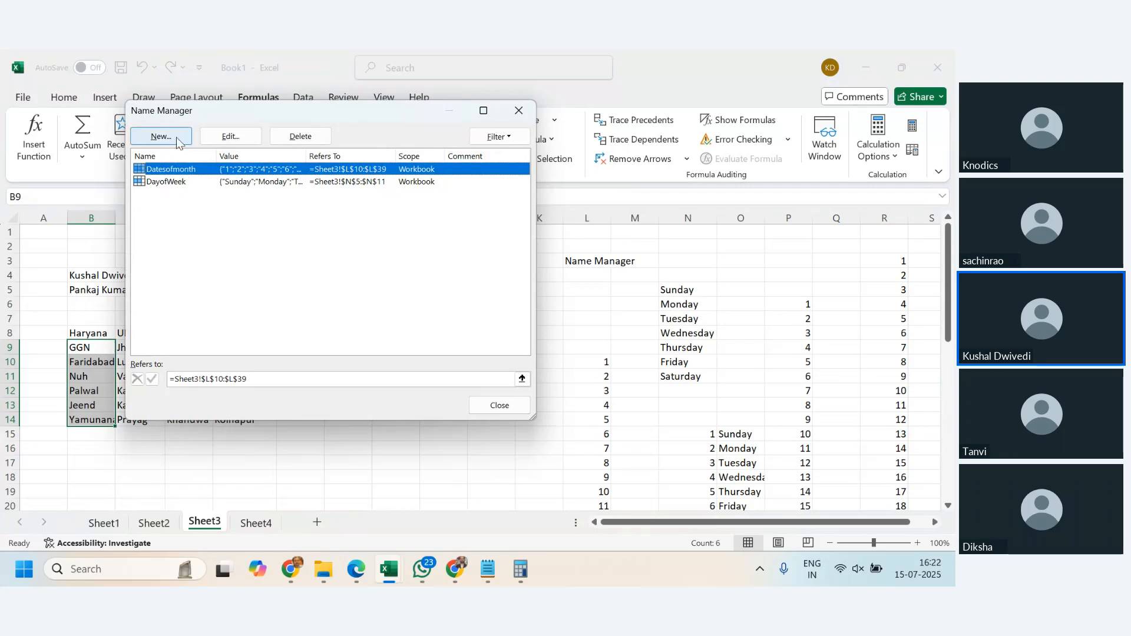
{"action": "left_click", "coordinate": [159, 136]}
{"action": "type", "text": "Haryana"}
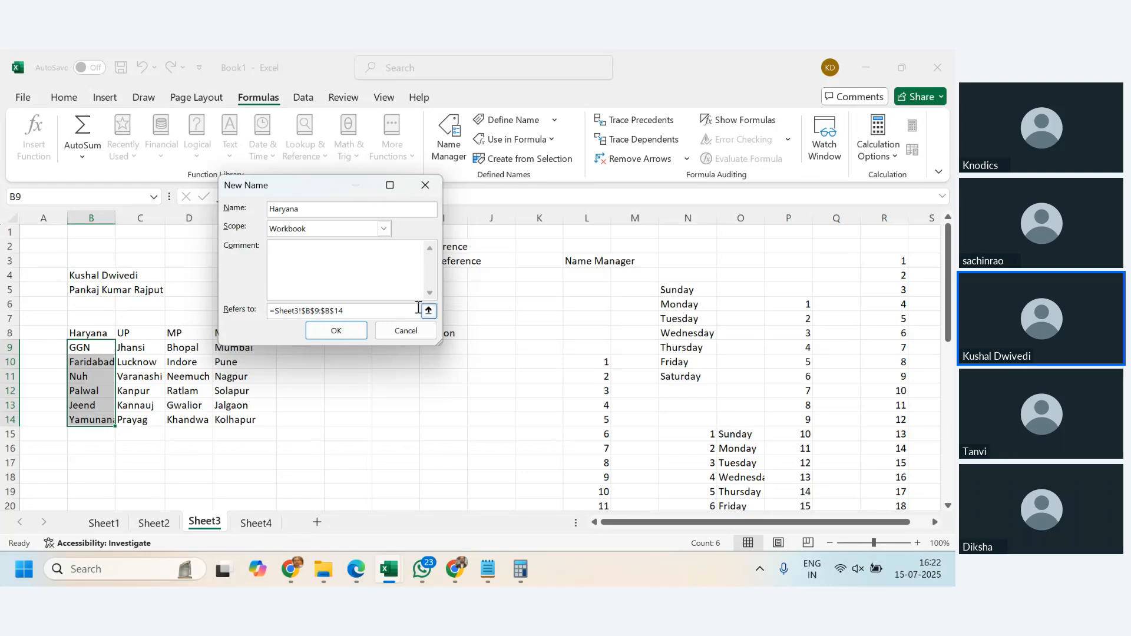
{"action": "left_click", "coordinate": [349, 330]}
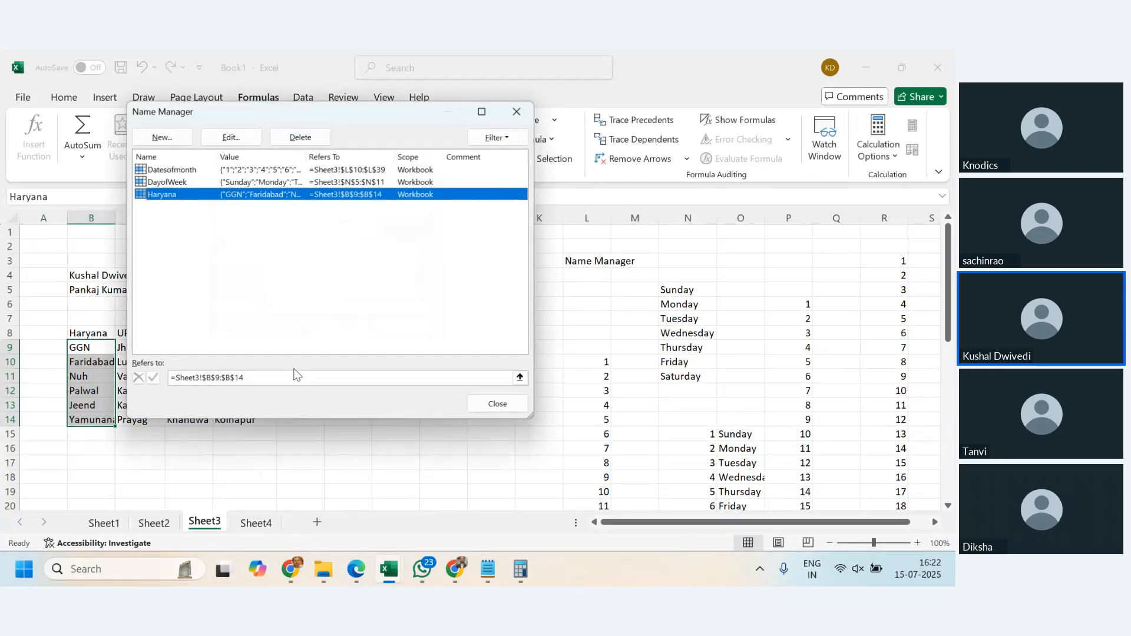
- Define a new name UP referring to the city list Sheet3!$C$9:$C$14
{"action": "left_click", "coordinate": [162, 137]}
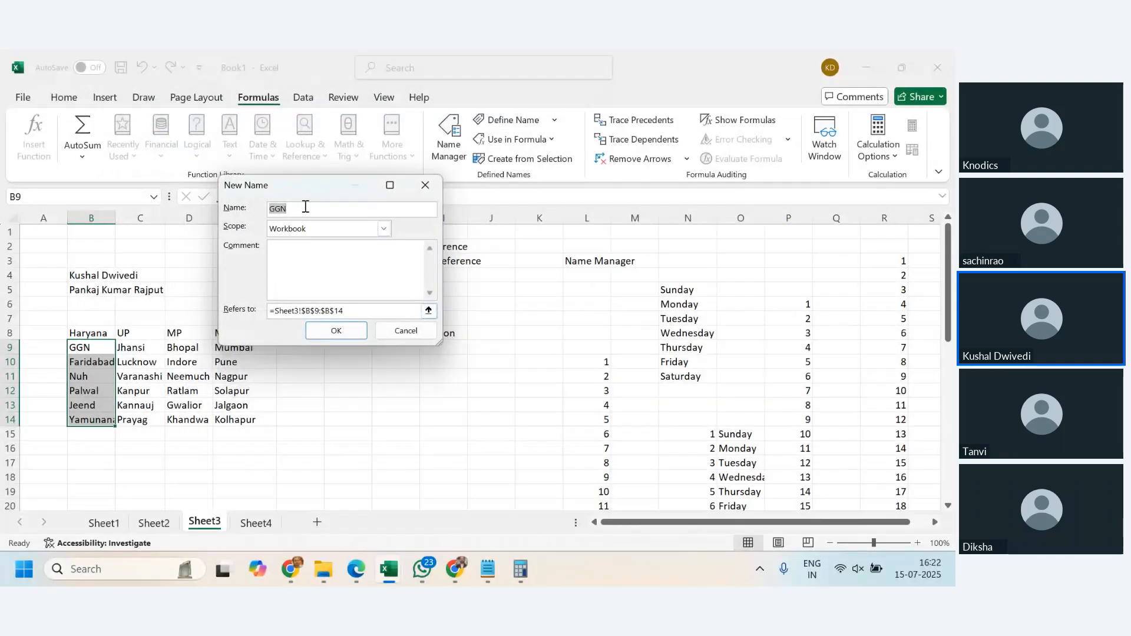
{"action": "type", "text": "UP"}
{"action": "key", "text": "Tab"}
{"action": "key", "text": "Tab"}
{"action": "key", "text": "Tab"}
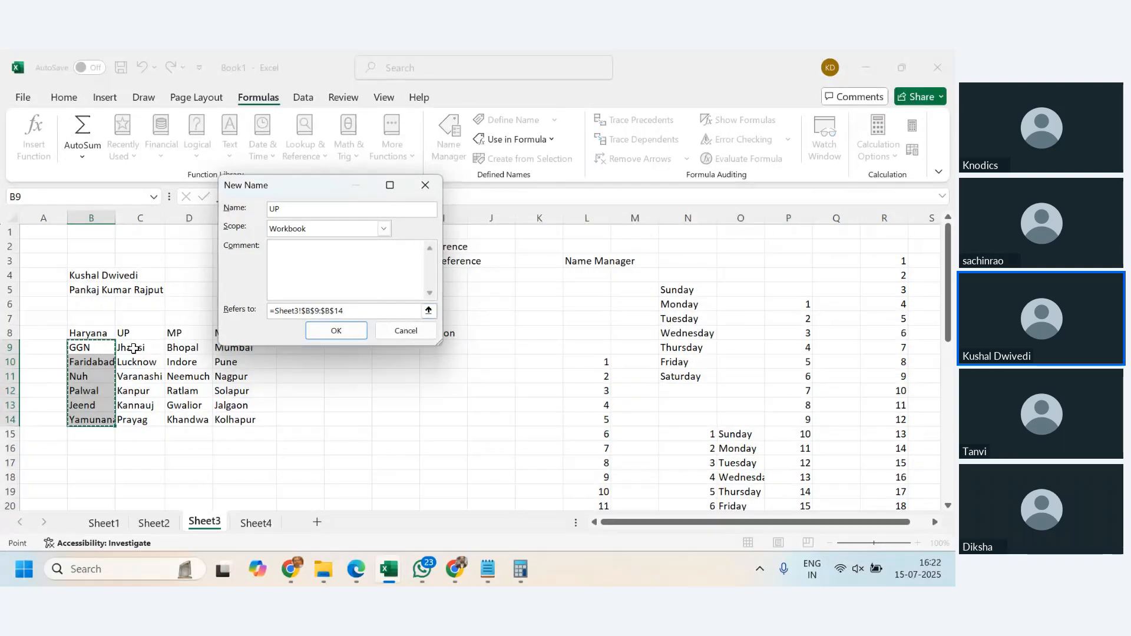
{"action": "left_click_drag", "start_coordinate": [133, 348], "coordinate": [154, 420]}
{"action": "left_click", "coordinate": [339, 333]}
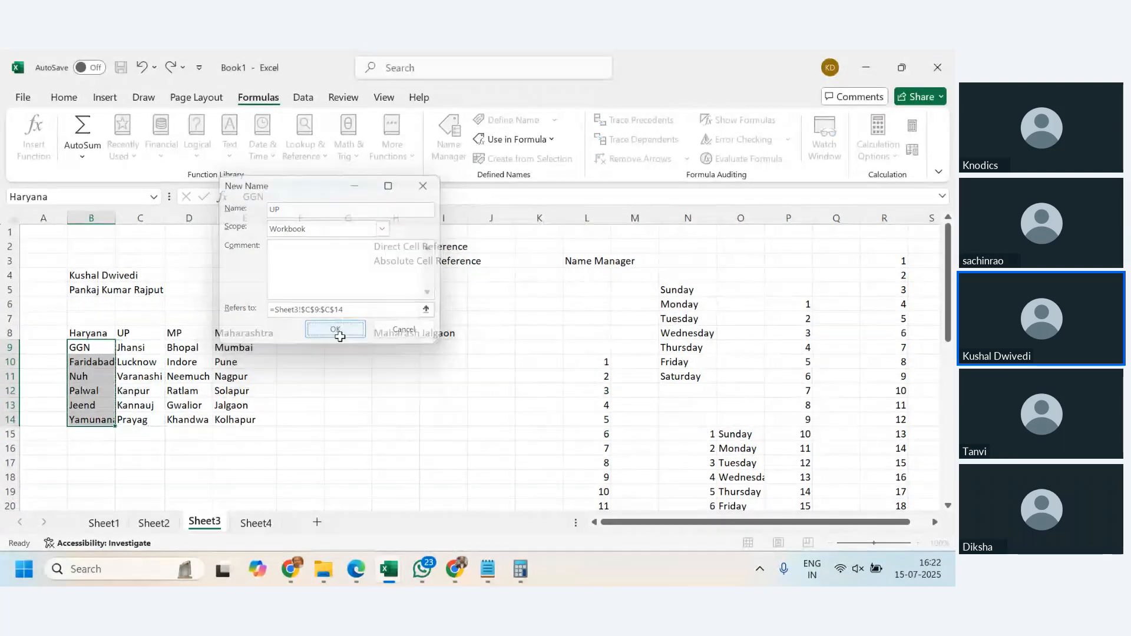
- Define a new name MP referring to the city list Sheet3!$D$9:$D$14
{"action": "left_click", "coordinate": [156, 137]}
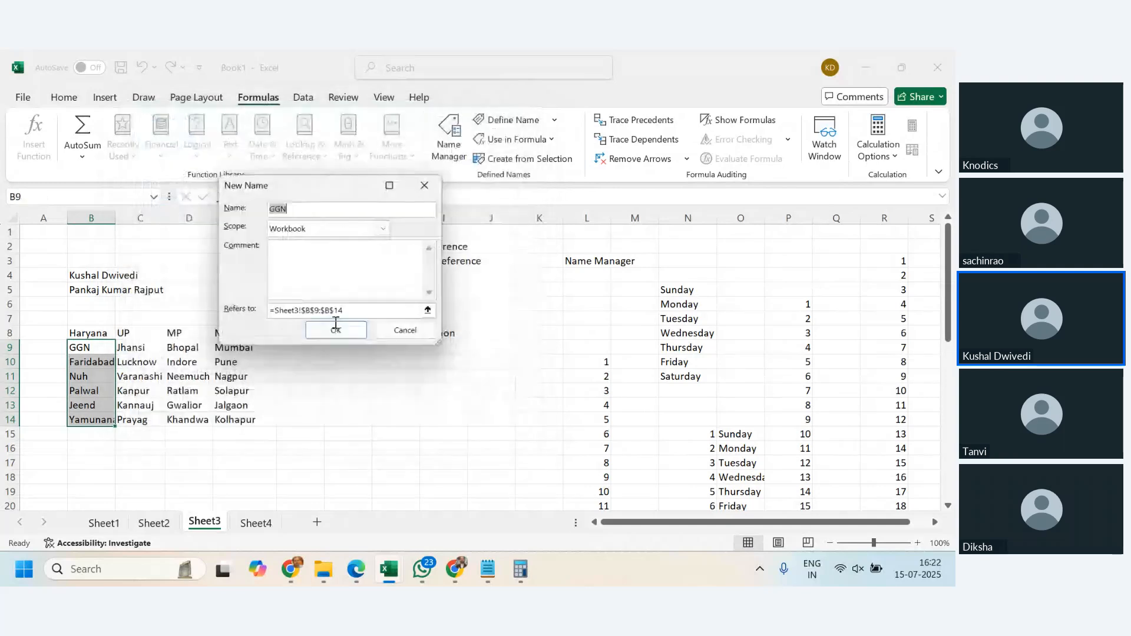
{"action": "type", "text": "M"}
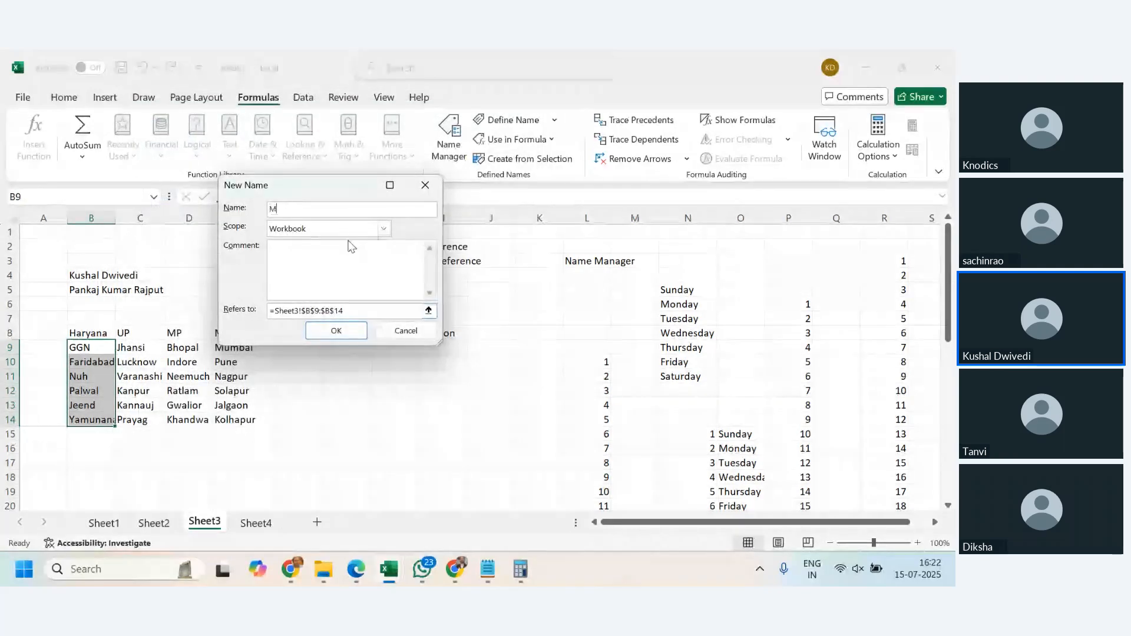
{"action": "type", "text": "P"}
{"action": "left_click", "coordinate": [352, 310]}
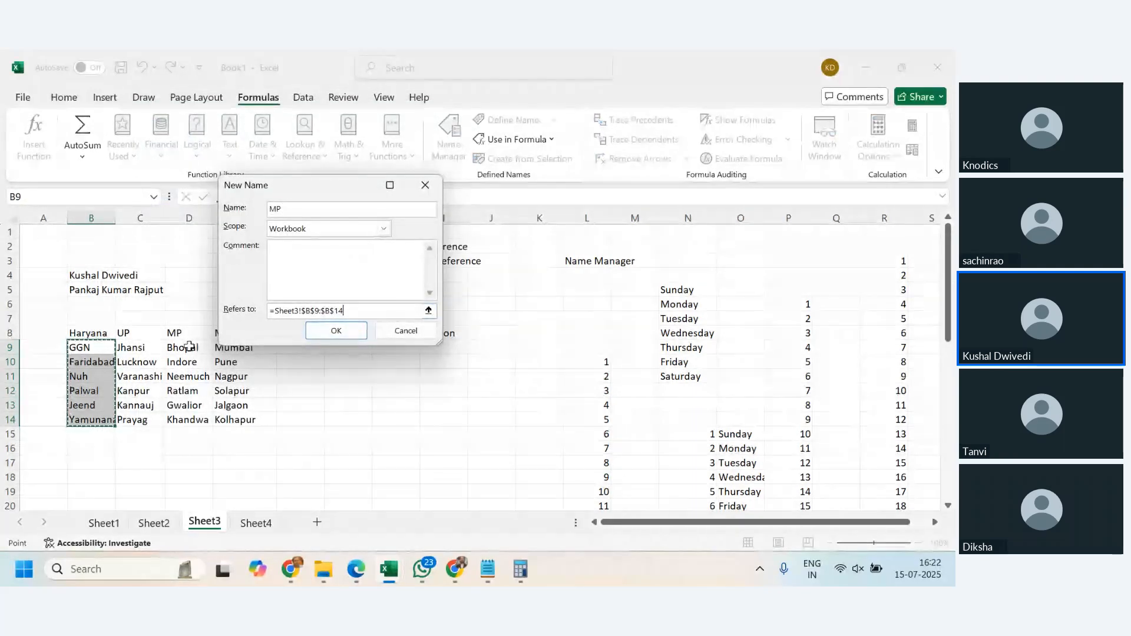
{"action": "left_click_drag", "start_coordinate": [189, 347], "coordinate": [187, 420]}
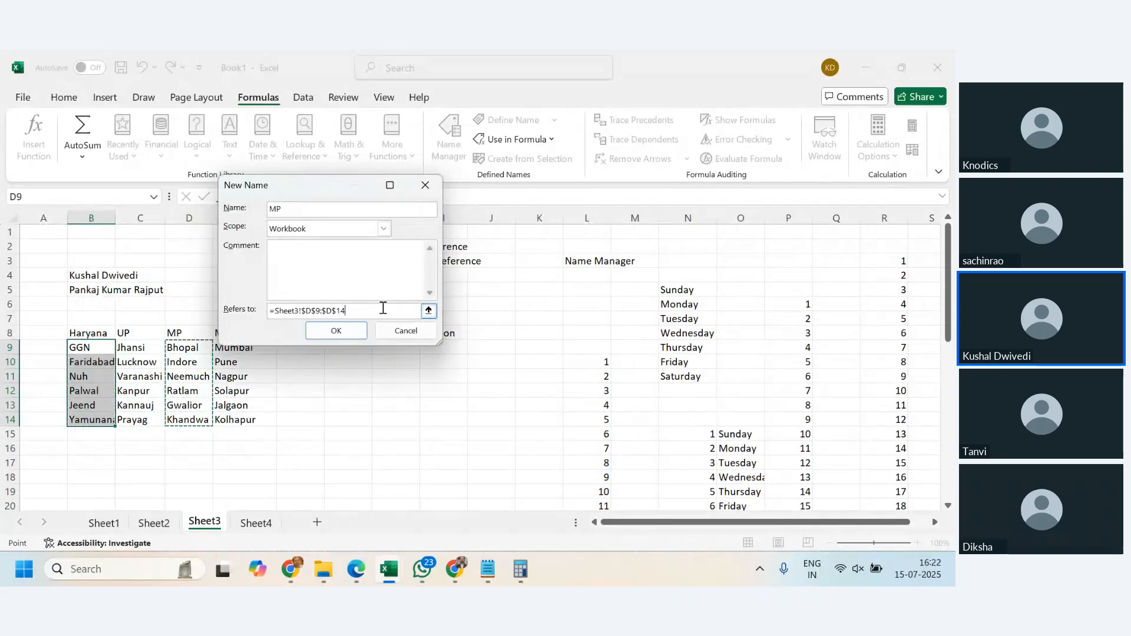
{"action": "left_click", "coordinate": [344, 338]}
- Define a new name Maharashtra referring to Sheet3!$E$9:$E$14, then close Name Manager
{"action": "left_click", "coordinate": [183, 143]}
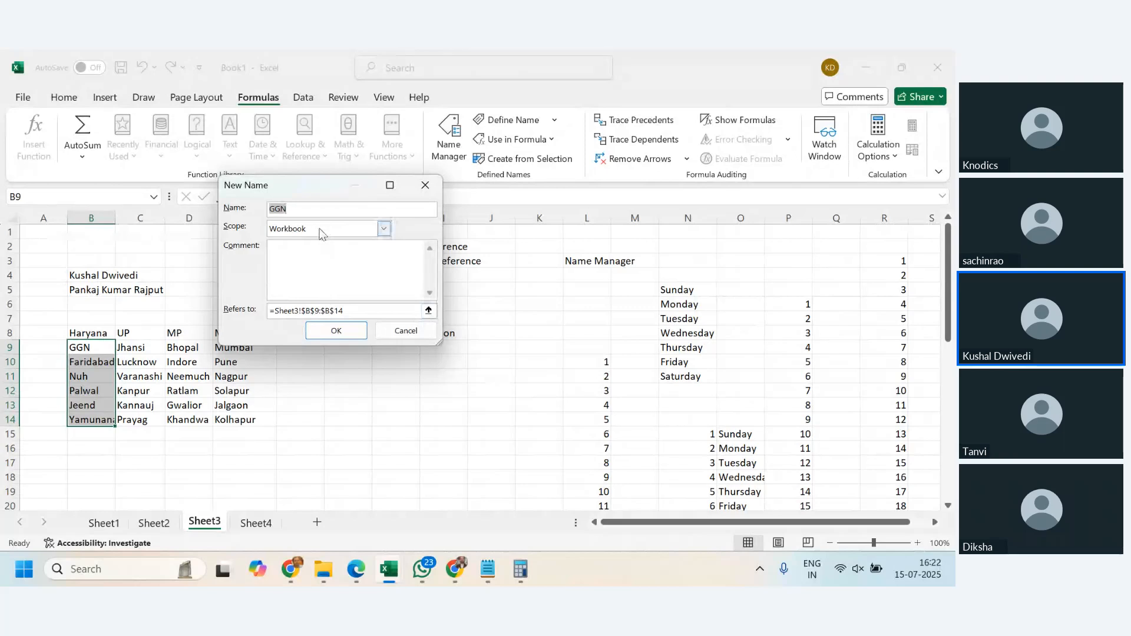
{"action": "type", "text": "Maharashtra"}
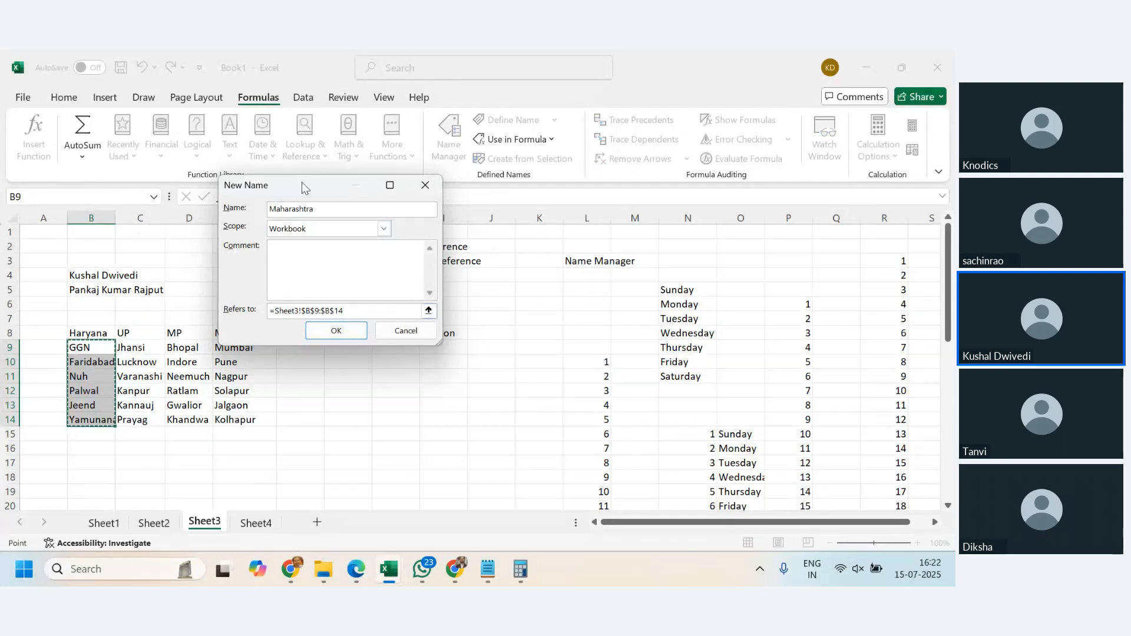
{"action": "left_click_drag", "start_coordinate": [301, 183], "coordinate": [355, 122]}
{"action": "left_click", "coordinate": [377, 255]}
{"action": "left_click_drag", "start_coordinate": [236, 348], "coordinate": [246, 419]}
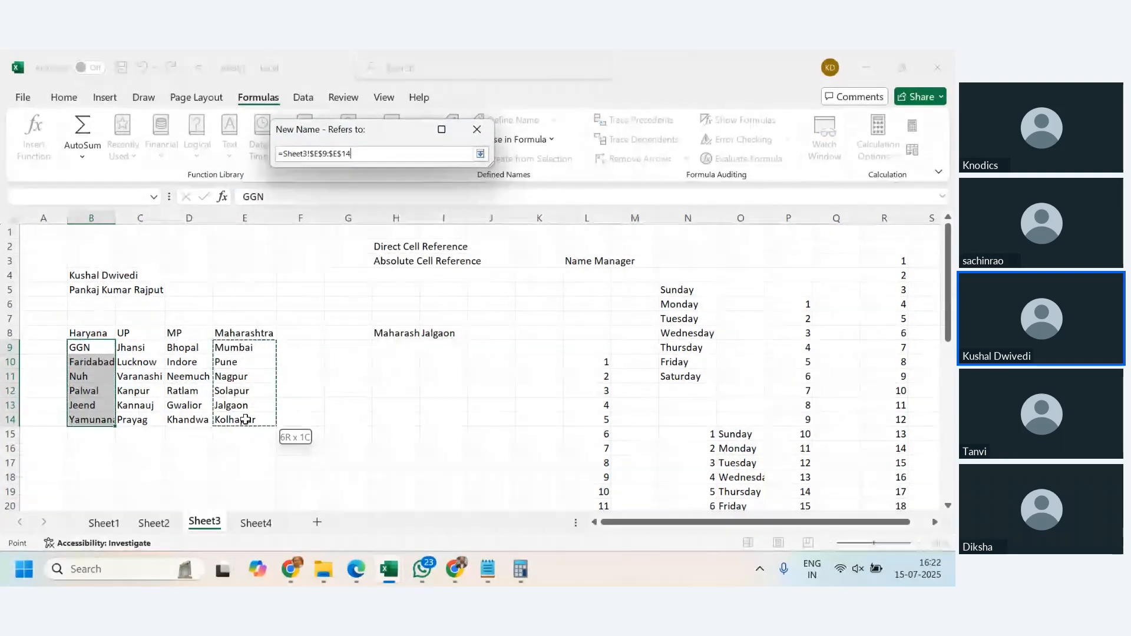
{"action": "left_click", "coordinate": [394, 279]}
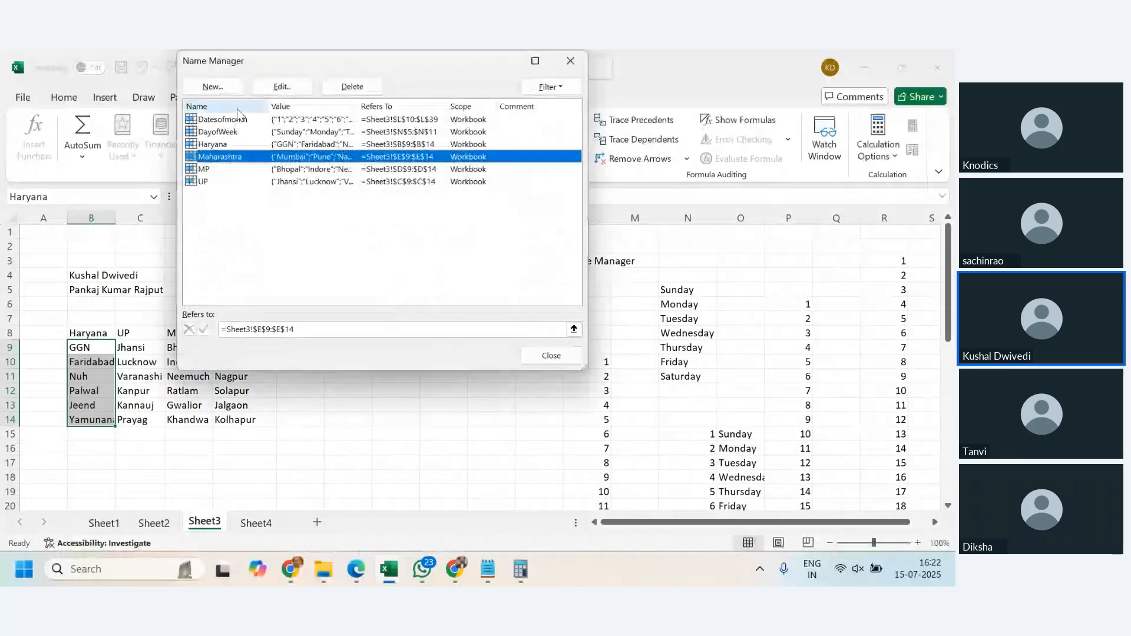
{"action": "left_click", "coordinate": [266, 241]}
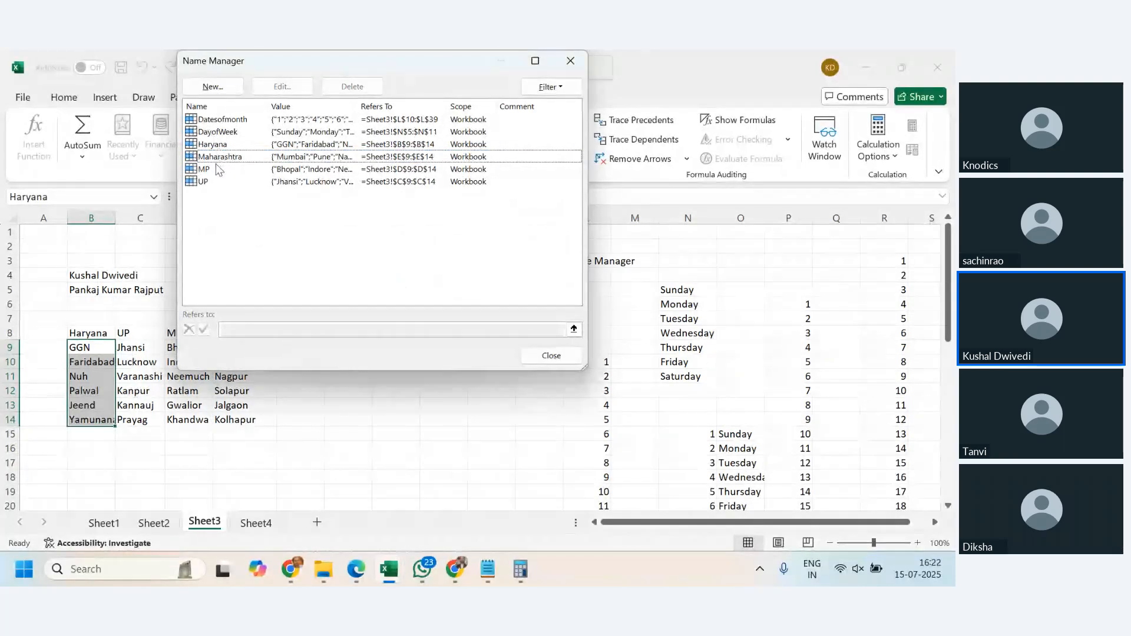
{"action": "left_click", "coordinate": [561, 360]}
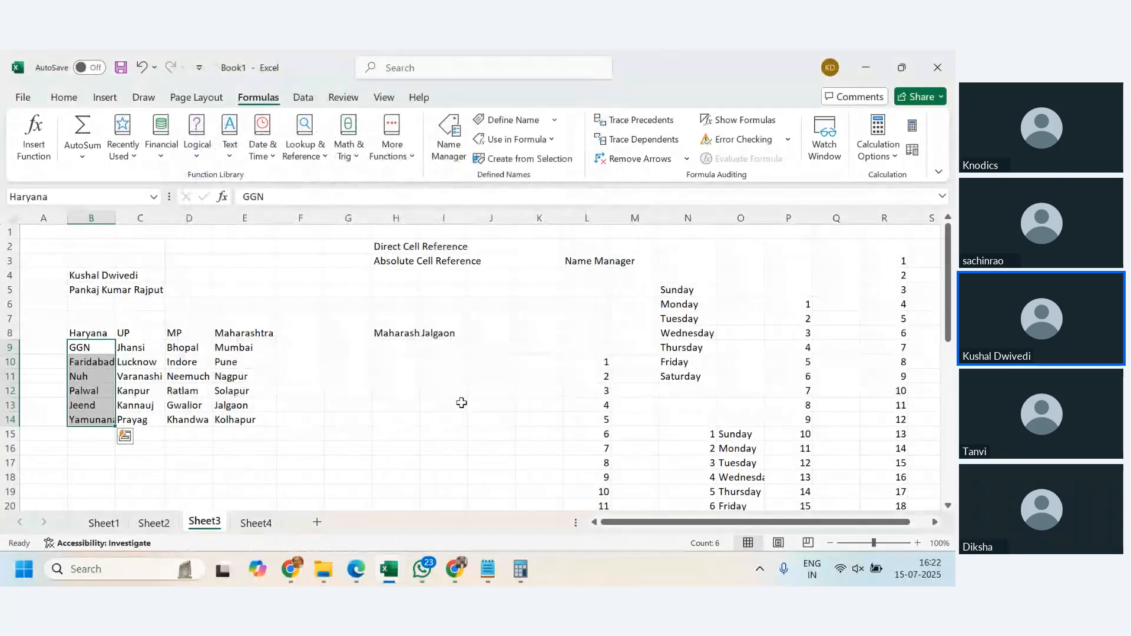
- Enter the formula =Haryana in H11 to spill the Haryana city list
{"action": "left_click", "coordinate": [394, 376]}
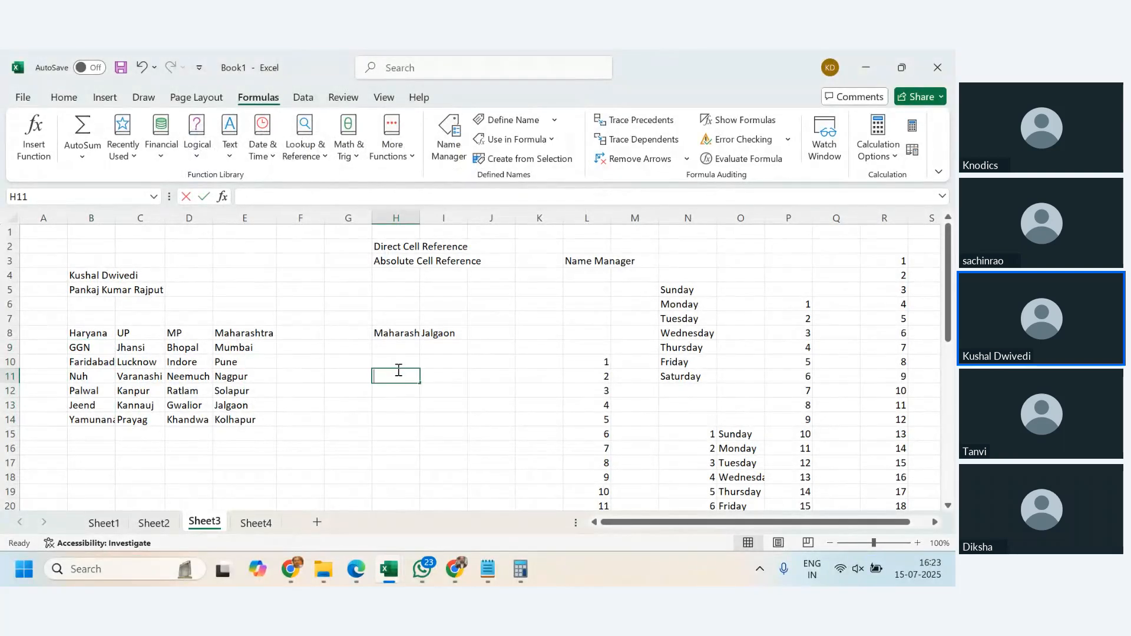
{"action": "type", "text": "=H"}
{"action": "key", "text": "Return"}
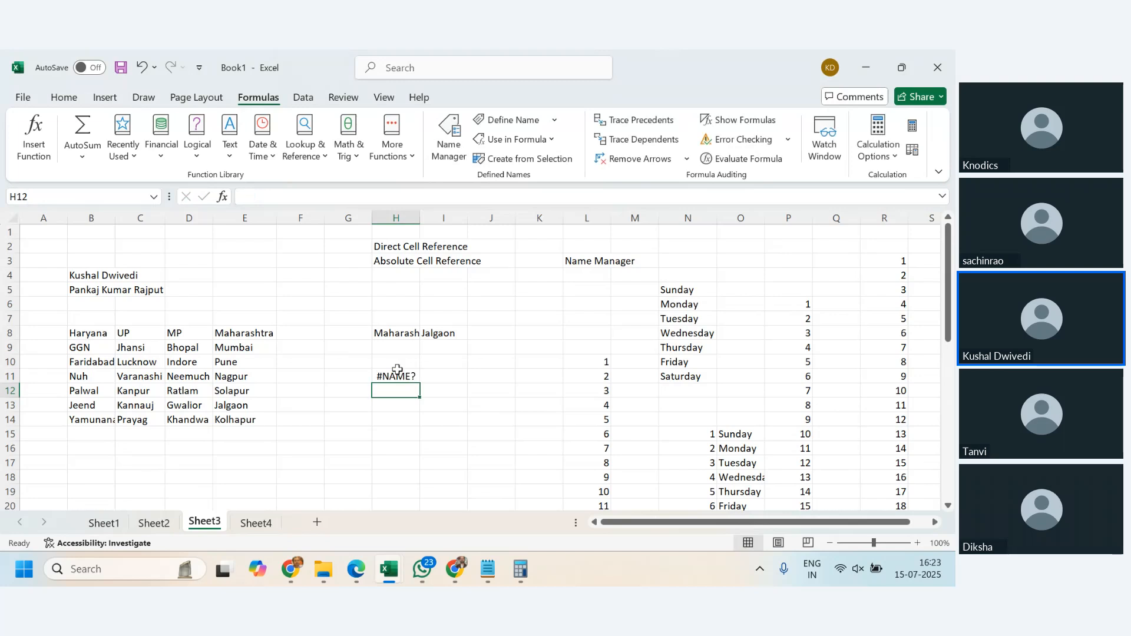
{"action": "left_click", "coordinate": [396, 376]}
{"action": "type", "text": "=H"}
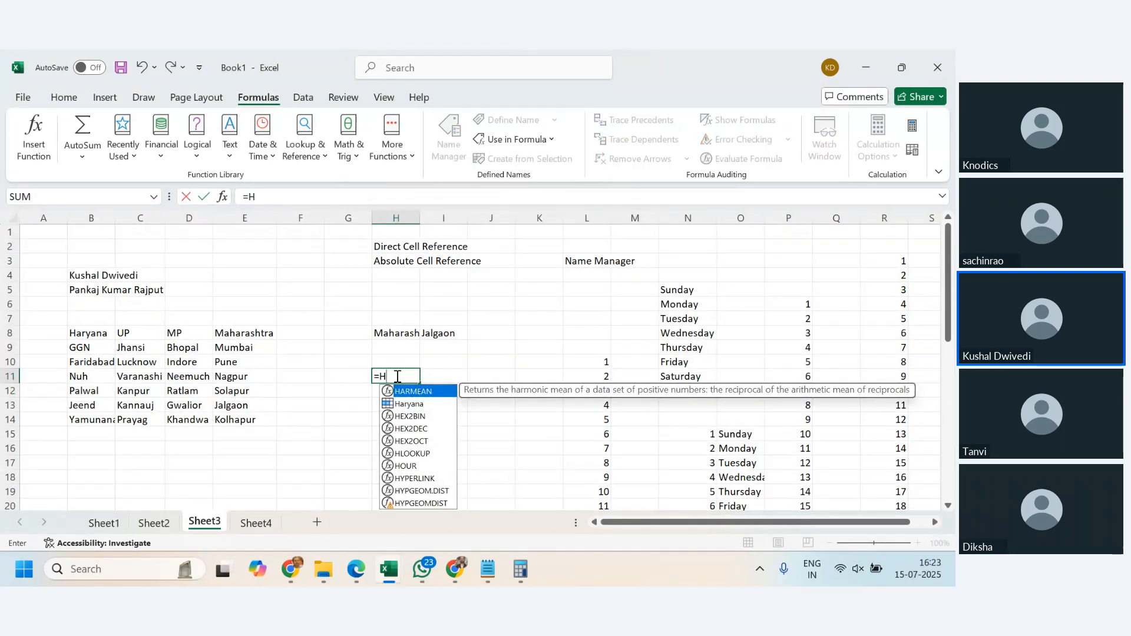
{"action": "key", "text": "Down"}
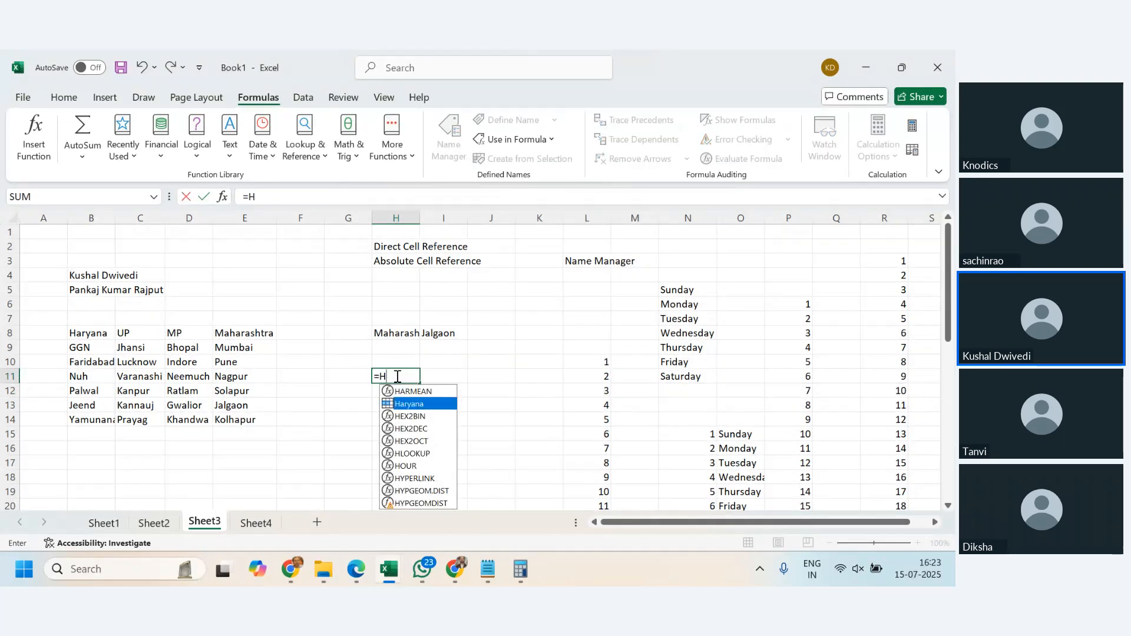
{"action": "key", "text": "Tab"}
{"action": "key", "text": "Return"}
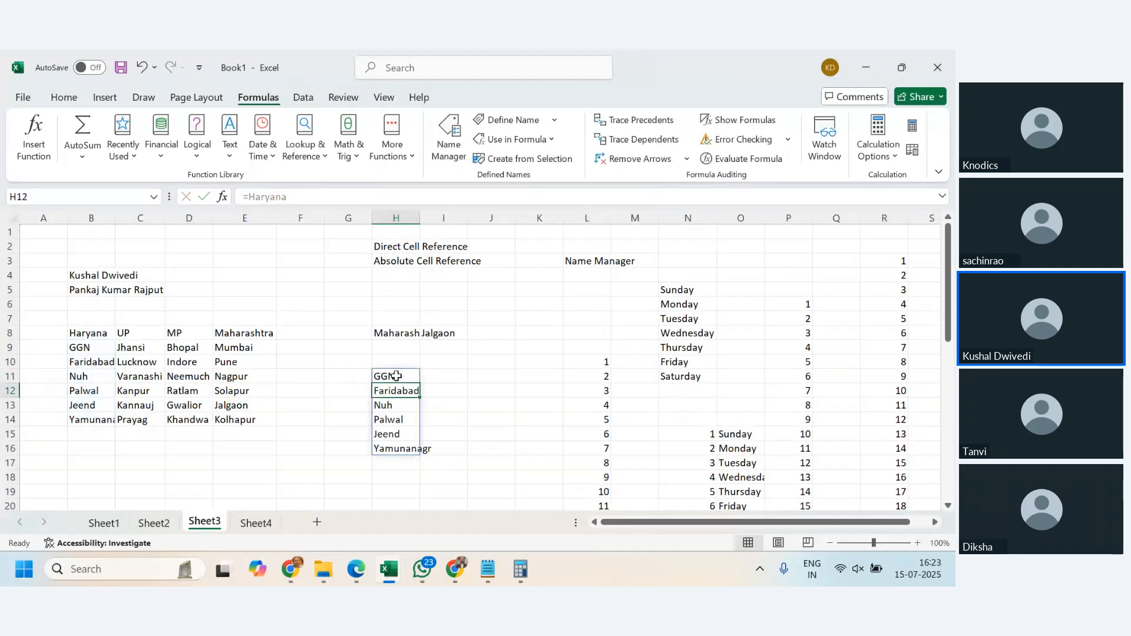
- Enter the formula =MP in I11 to spill the MP city list
{"action": "left_click", "coordinate": [445, 379]}
{"action": "type", "text": "=MP"}
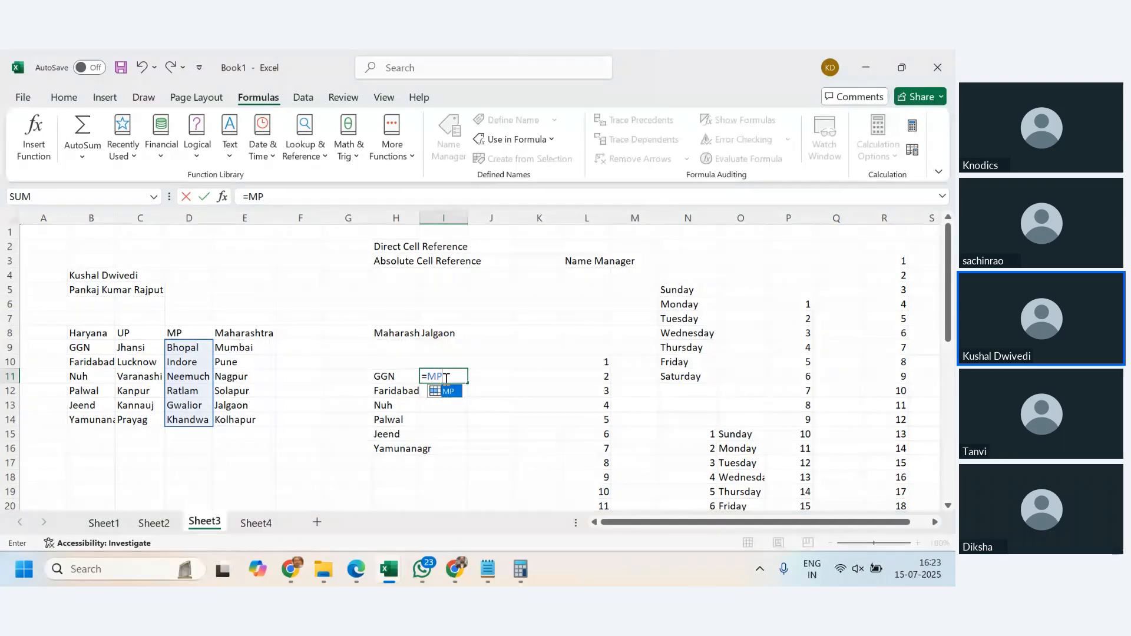
{"action": "key", "text": "Return"}
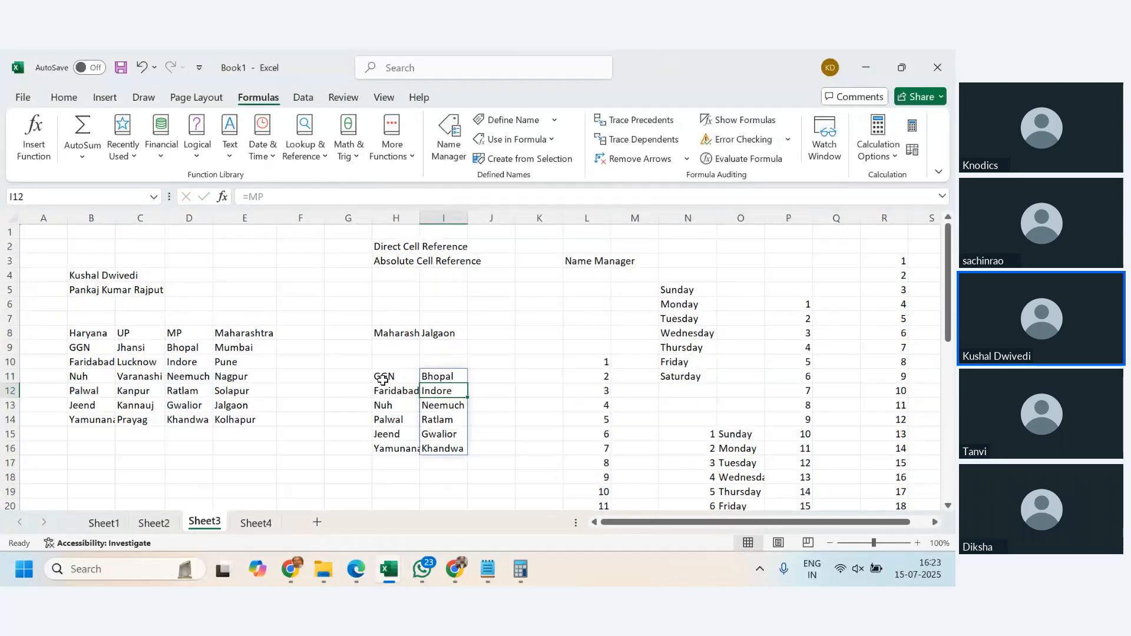
- Clear the spilled city lists from H11:I16
{"action": "left_click_drag", "start_coordinate": [383, 378], "coordinate": [442, 446]}
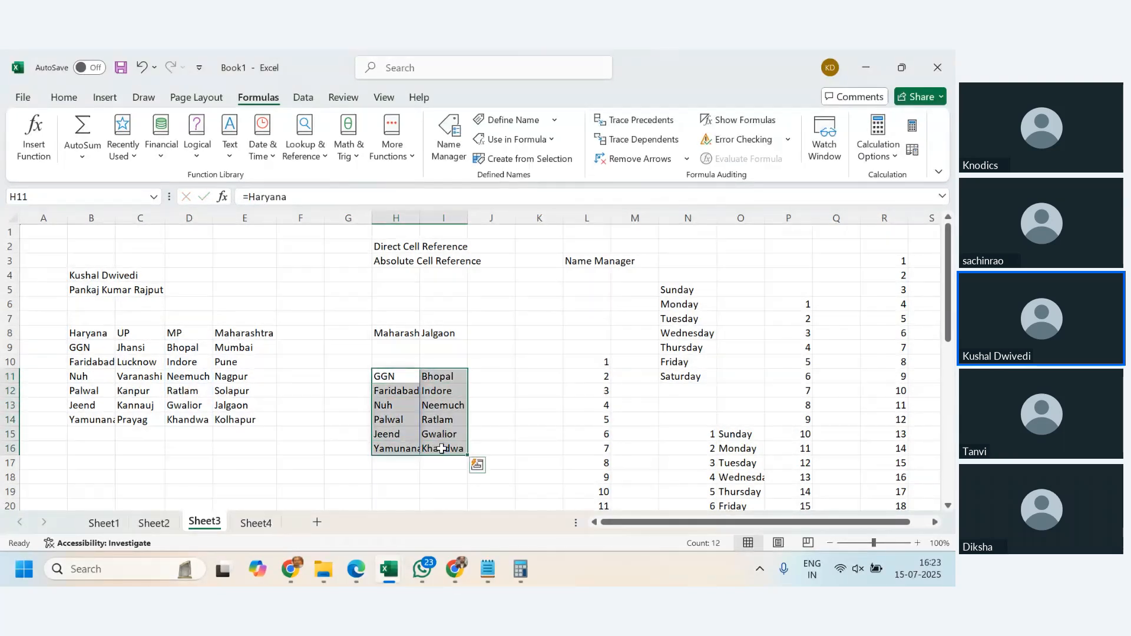
{"action": "key", "text": "Delete"}
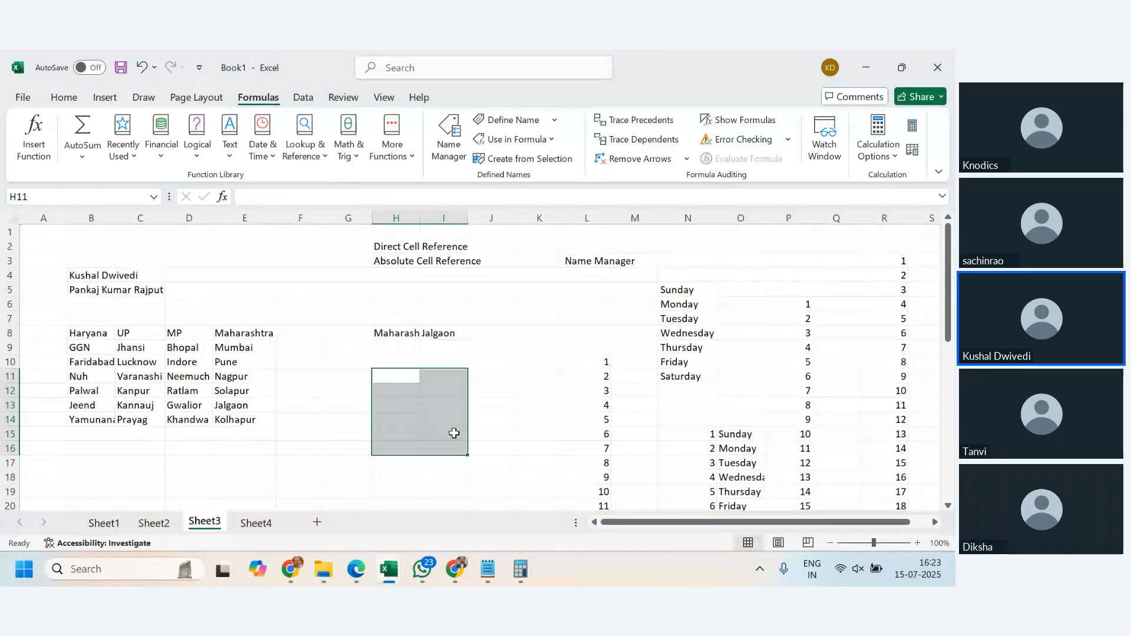
- Choose UP as the state in the H8 dropdown
{"action": "key", "text": "Up"}
{"action": "key", "text": "Up"}
{"action": "key", "text": "Up"}
{"action": "left_click", "coordinate": [457, 334]}
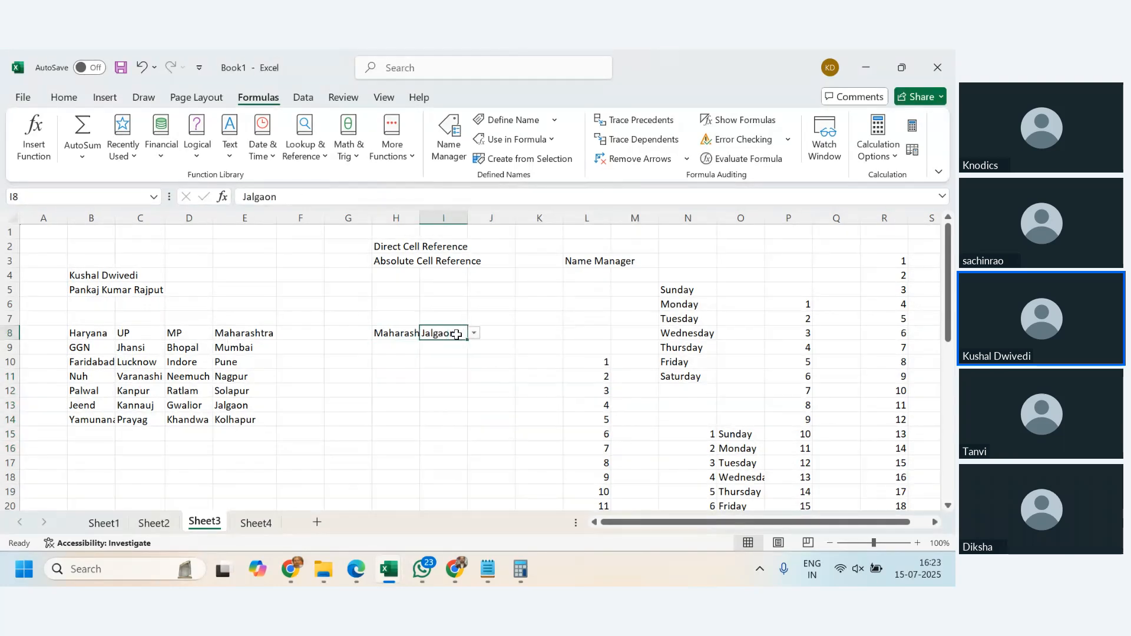
{"action": "left_click", "coordinate": [396, 333]}
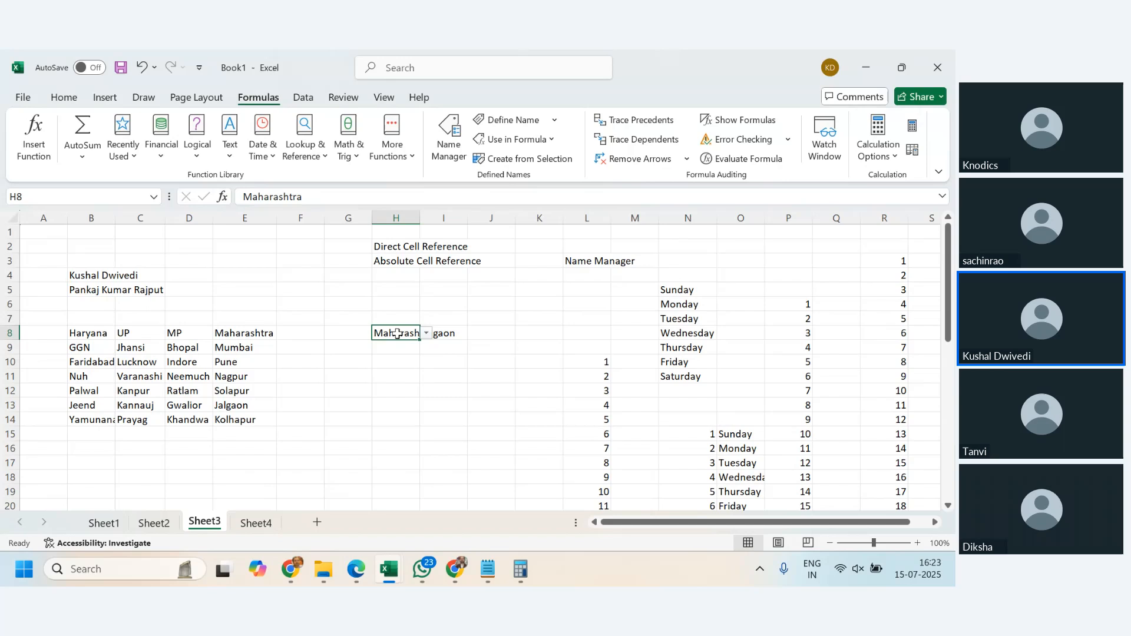
{"action": "left_click", "coordinate": [426, 333]}
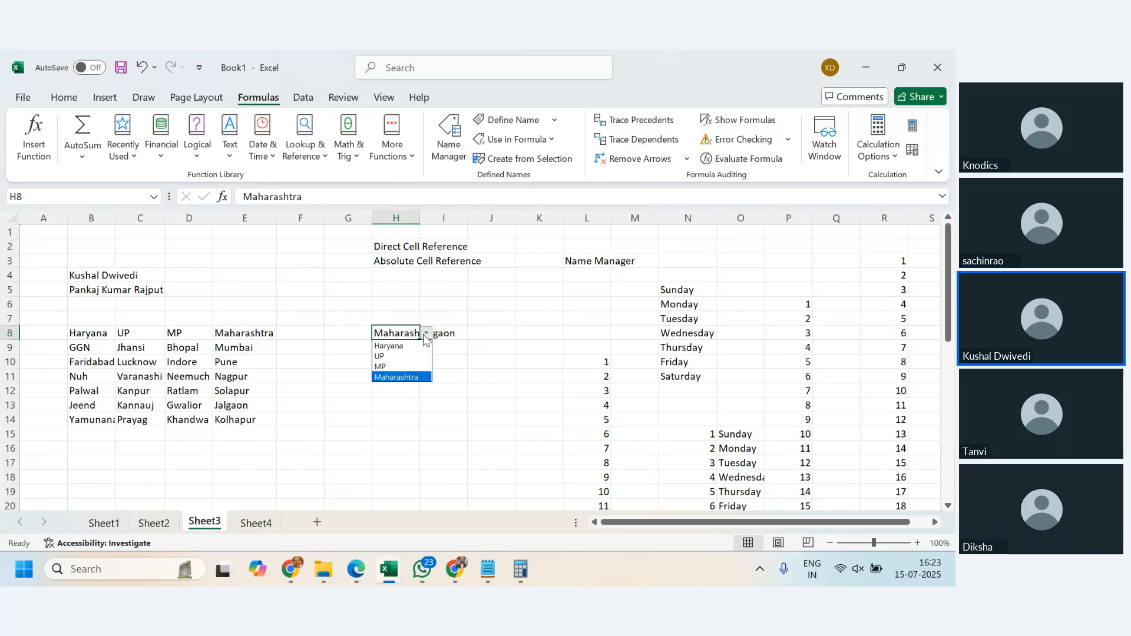
{"action": "left_click", "coordinate": [411, 356]}
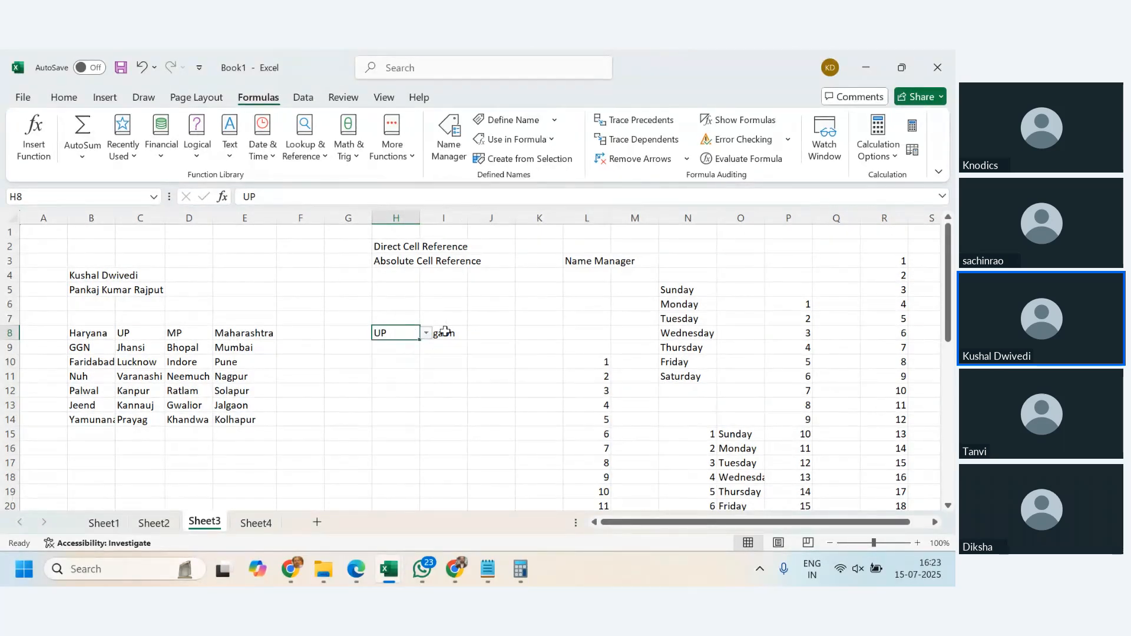
- Clear the city in I8 and re-enter its list validation source as =indirect($H$8)
{"action": "left_click", "coordinate": [447, 334]}
{"action": "left_click", "coordinate": [461, 333]}
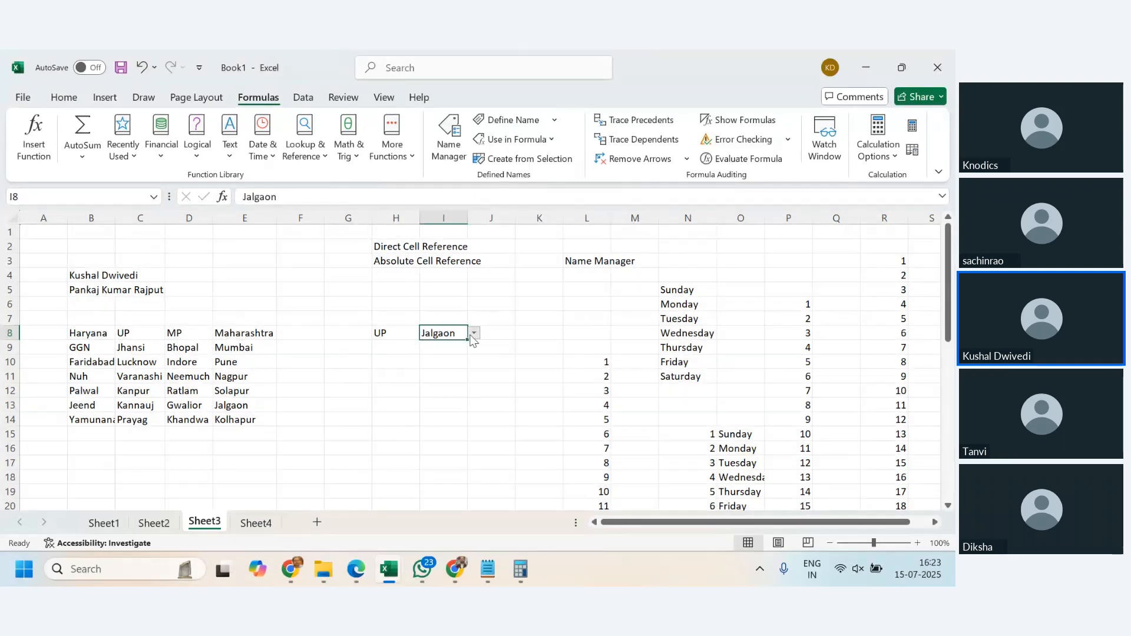
{"action": "left_click", "coordinate": [475, 334]}
{"action": "left_click", "coordinate": [454, 334]}
{"action": "key", "text": "Delete"}
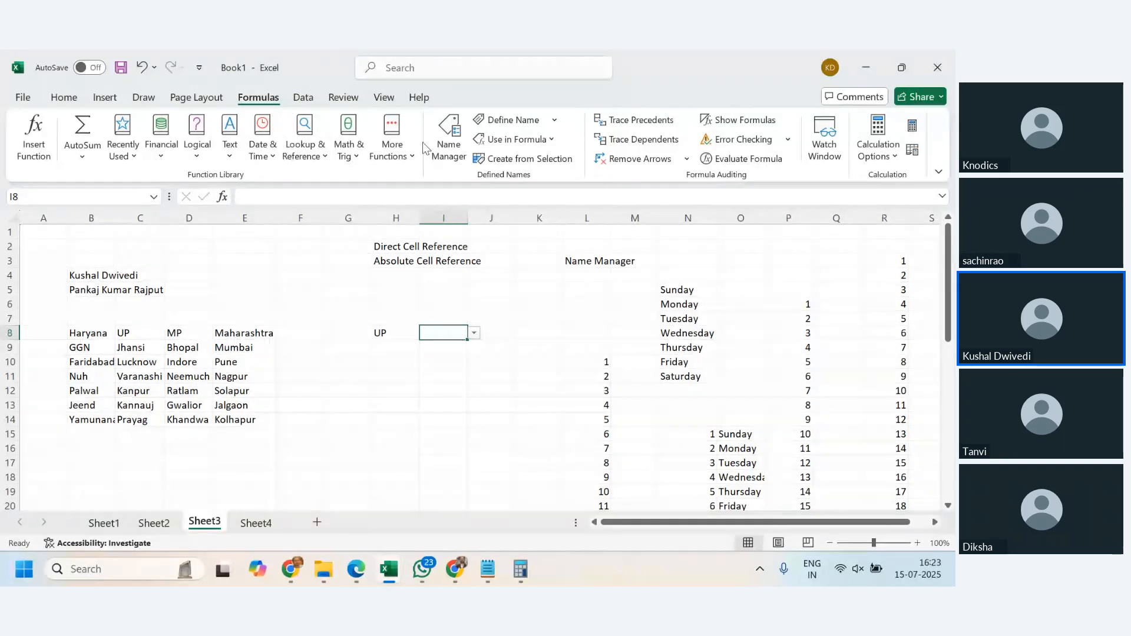
{"action": "left_click", "coordinate": [303, 97]}
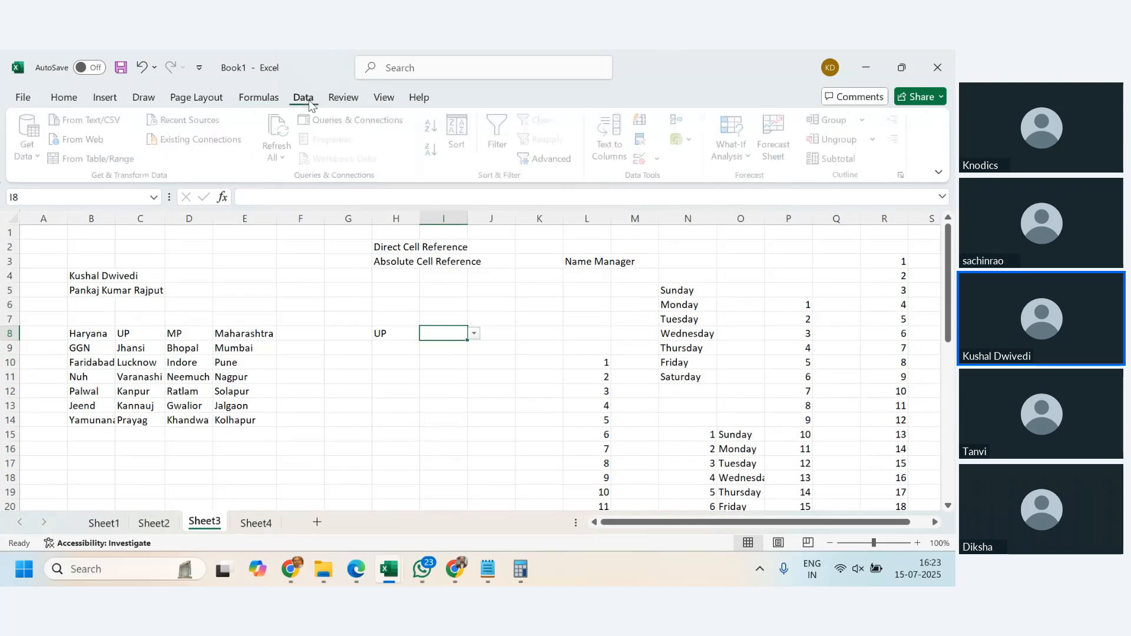
{"action": "left_click", "coordinate": [659, 157]}
{"action": "left_click", "coordinate": [671, 176]}
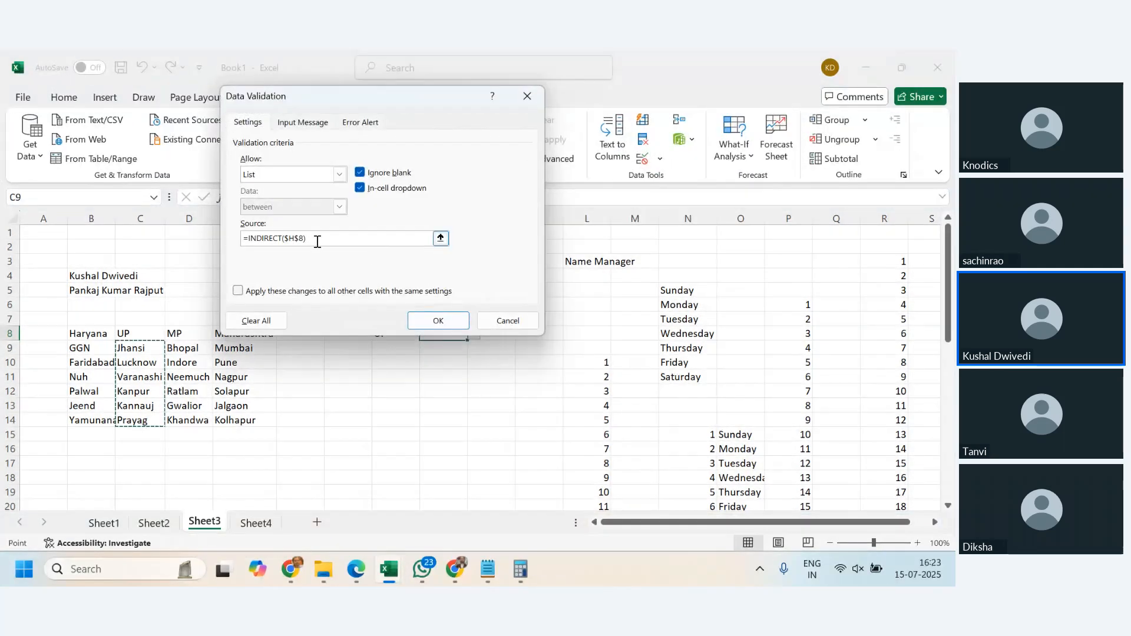
{"action": "left_click", "coordinate": [312, 238]}
{"action": "left_click_drag", "start_coordinate": [308, 238], "coordinate": [158, 238]}
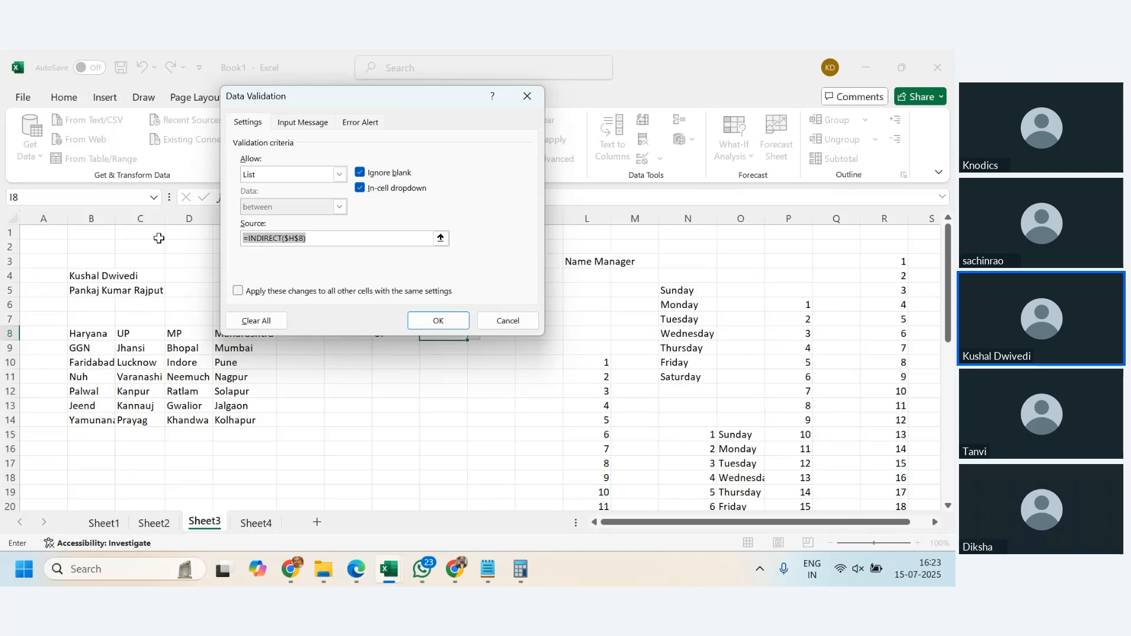
{"action": "type", "text": "=indirect"}
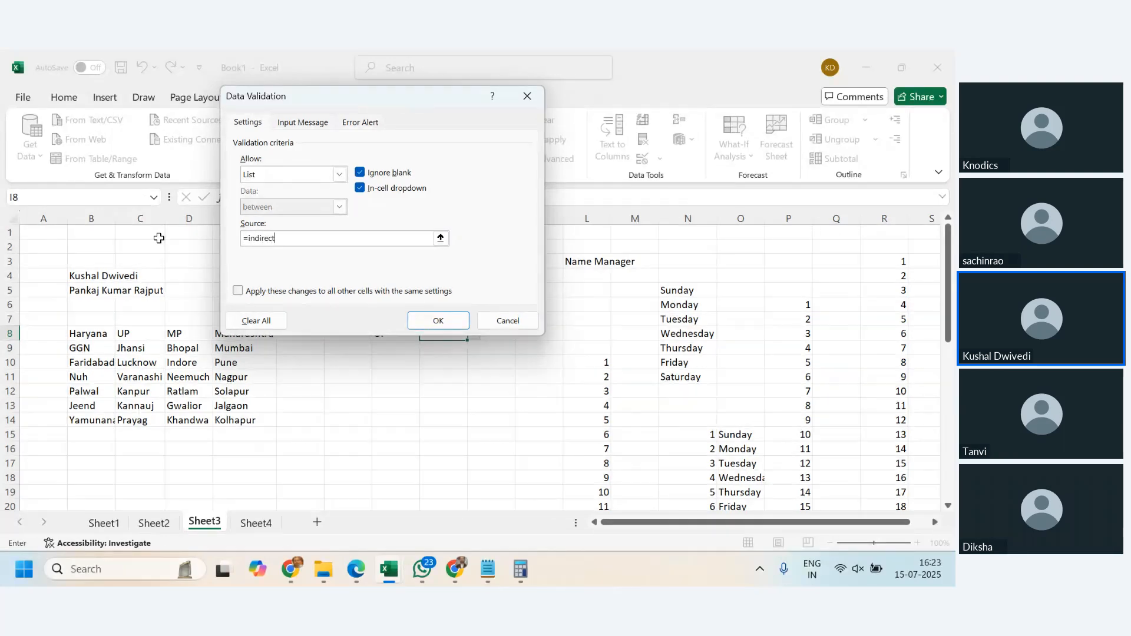
{"action": "type", "text": "("}
{"action": "left_click_drag", "start_coordinate": [361, 96], "coordinate": [316, 64]}
{"action": "left_click", "coordinate": [400, 334]}
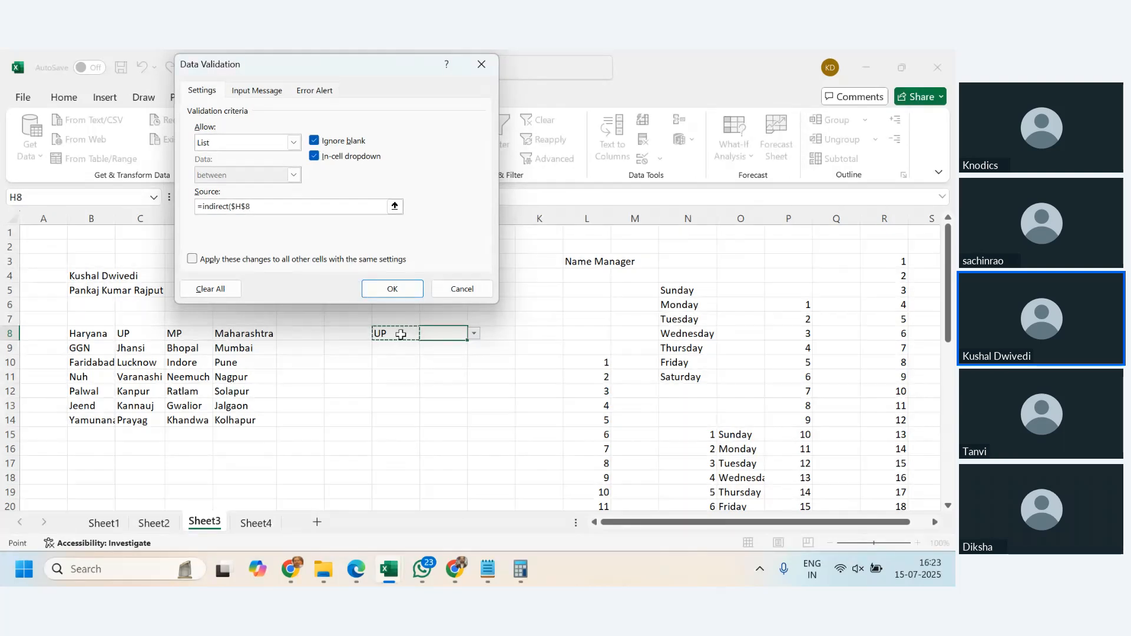
{"action": "type", "text": ")"}
{"action": "left_click", "coordinate": [394, 287]}
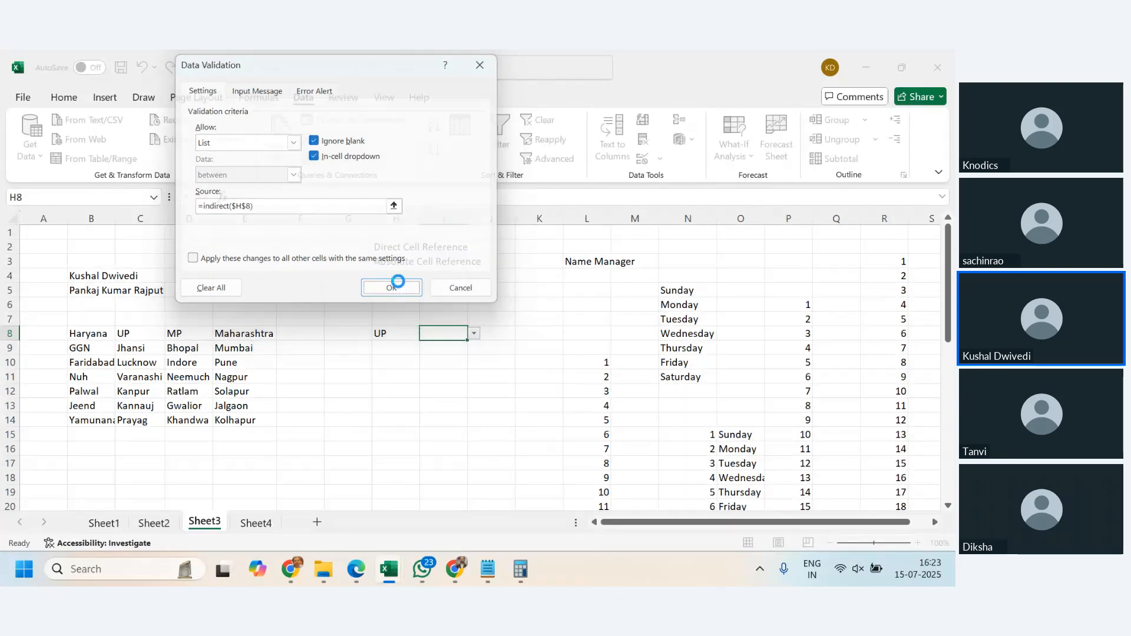
- Choose Haryana as the state in H8 and Palwal as its city in I8
{"action": "left_click", "coordinate": [395, 330]}
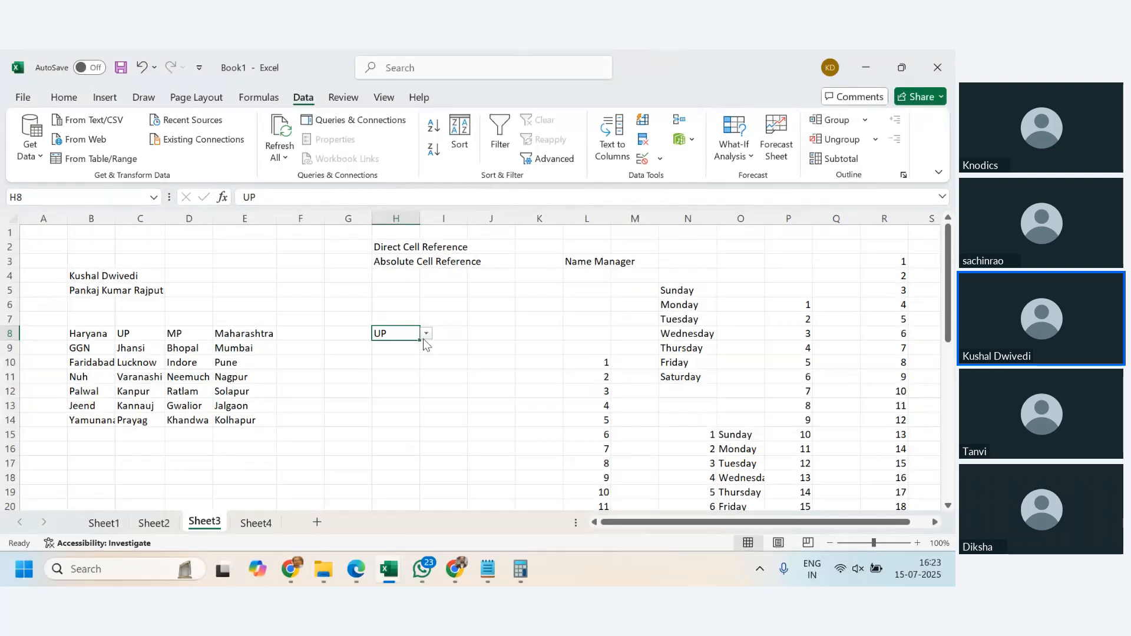
{"action": "left_click", "coordinate": [426, 333]}
{"action": "left_click", "coordinate": [420, 347]}
{"action": "left_click", "coordinate": [447, 334]}
{"action": "left_click", "coordinate": [474, 333]}
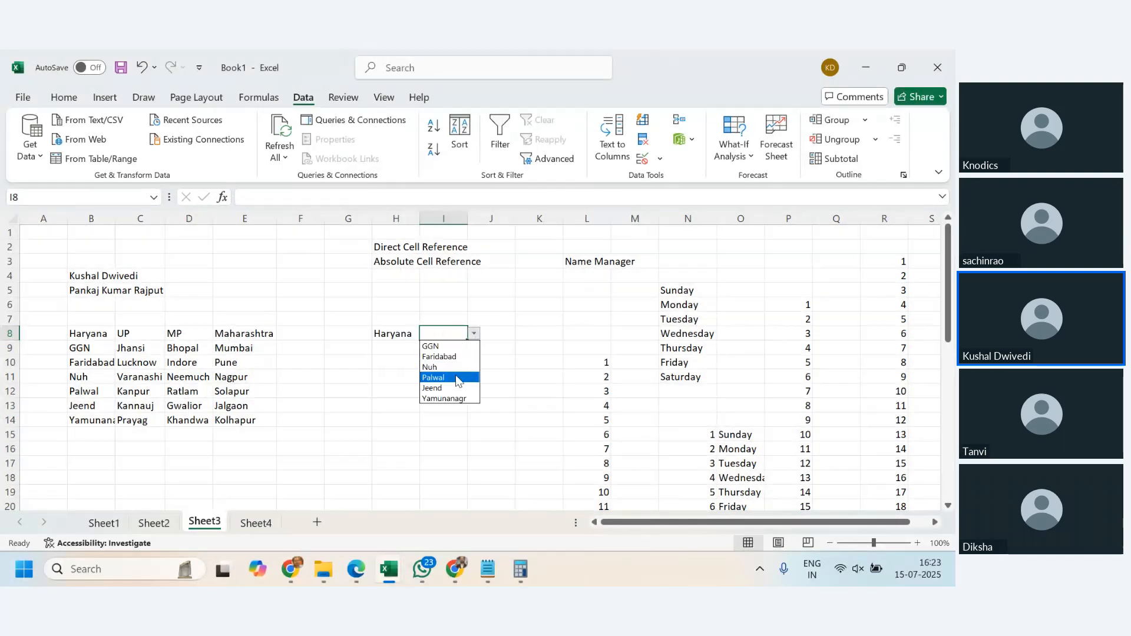
{"action": "left_click", "coordinate": [442, 379]}
- Choose Maharashtra as the state in H8 and Pune as its city in I8
{"action": "left_click", "coordinate": [411, 336]}
{"action": "left_click", "coordinate": [425, 333]}
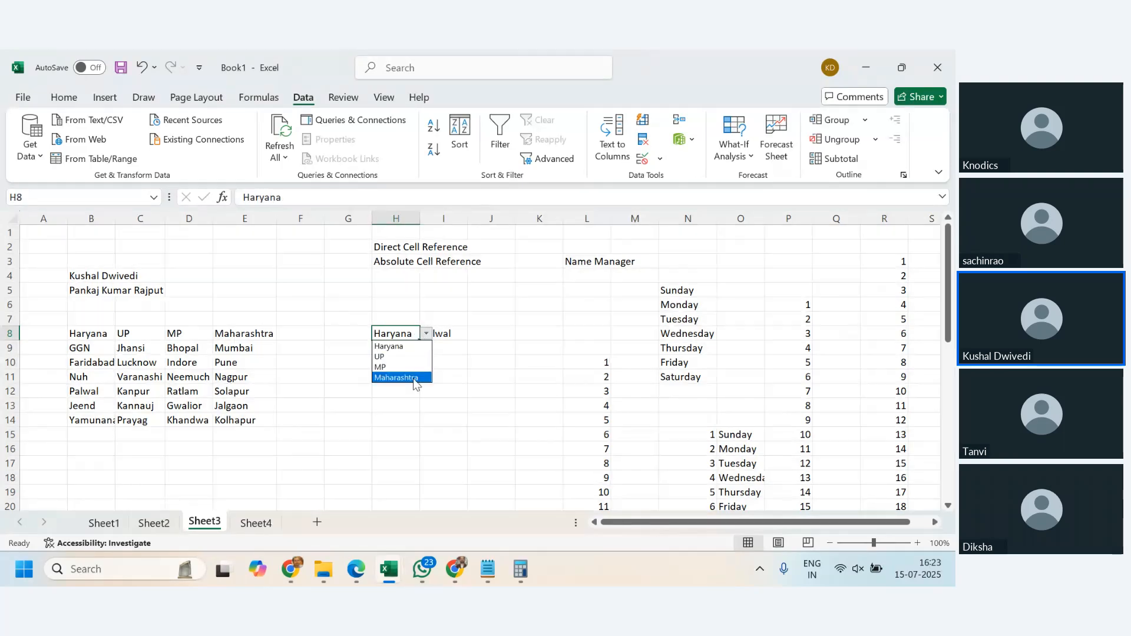
{"action": "left_click", "coordinate": [415, 377]}
{"action": "left_click", "coordinate": [454, 335]}
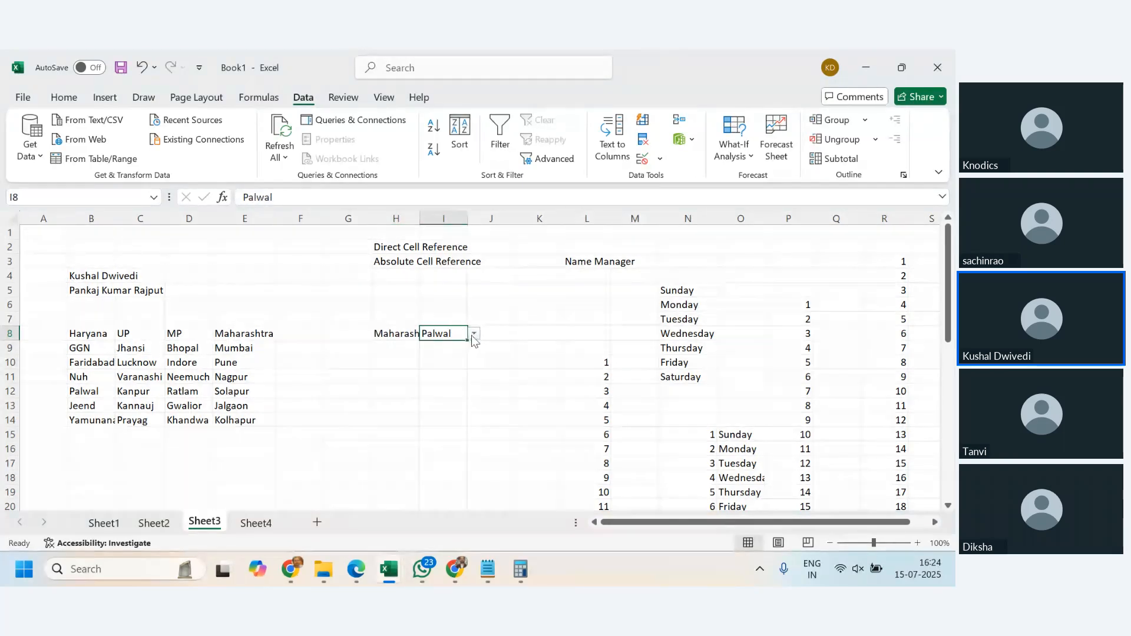
{"action": "left_click", "coordinate": [456, 359]}
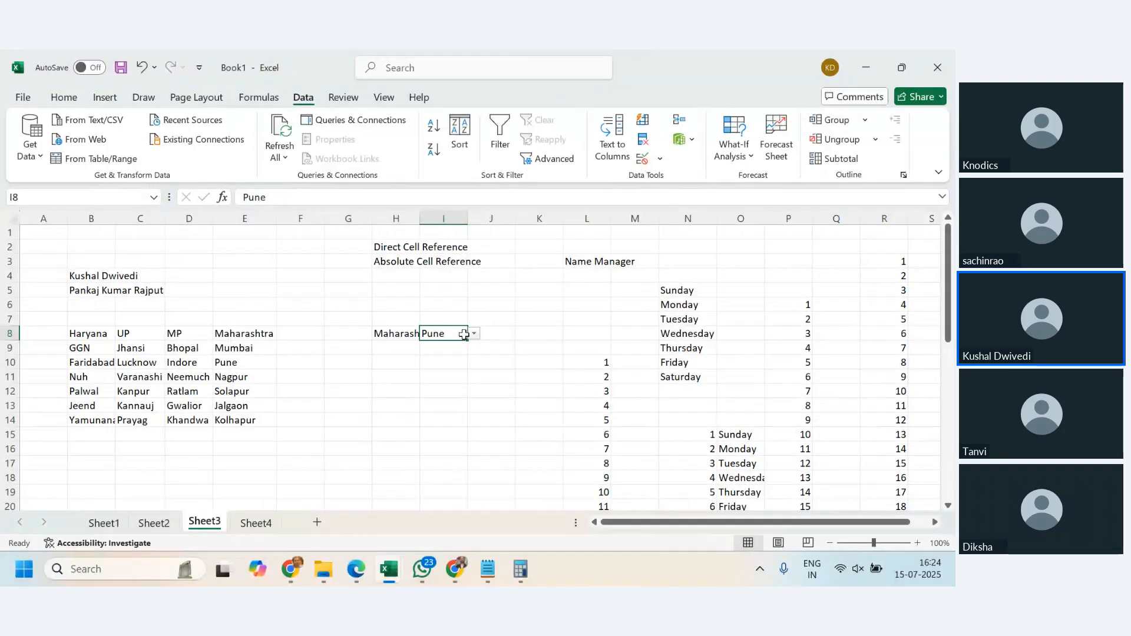
- Choose MP as the state in H8 and Indore as its city in I8
{"action": "left_click", "coordinate": [400, 378]}
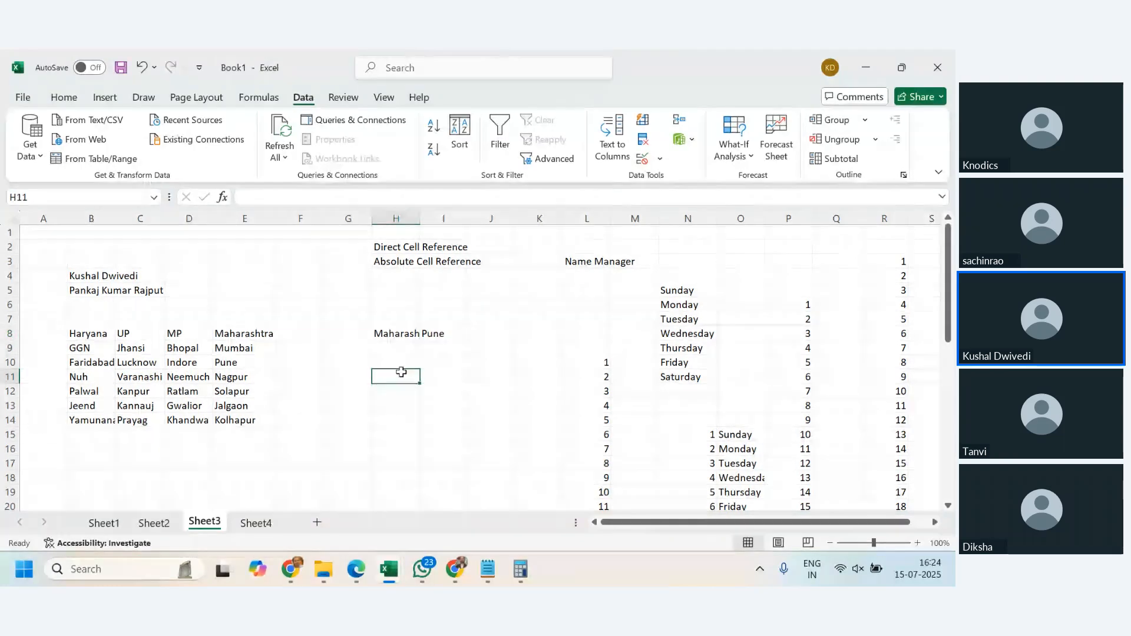
{"action": "left_click", "coordinate": [411, 334]}
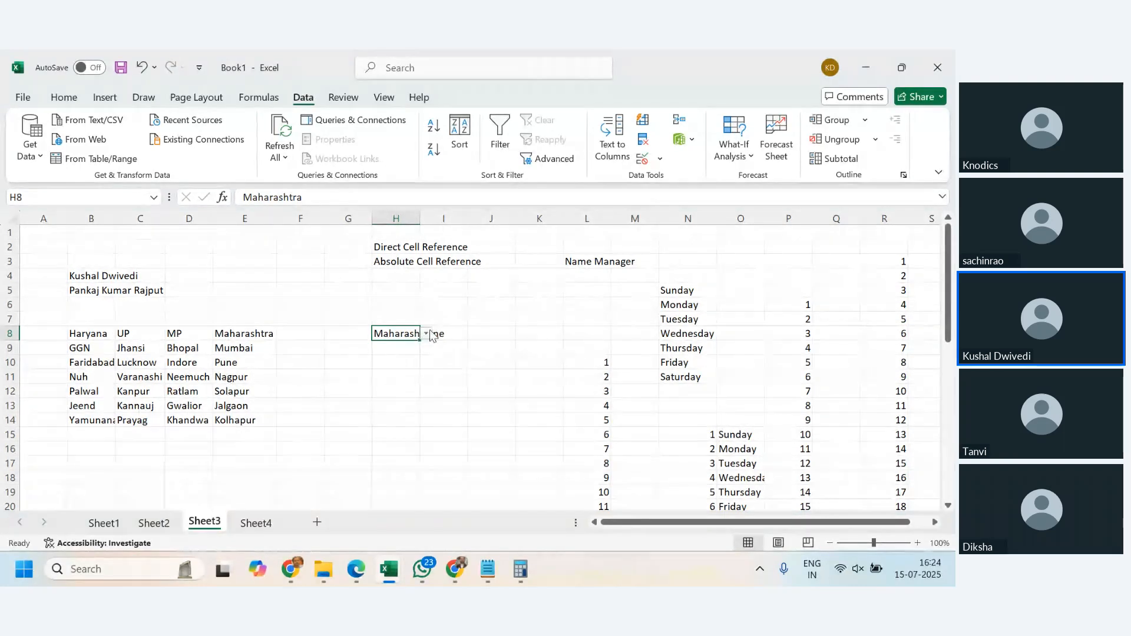
{"action": "left_click", "coordinate": [426, 333]}
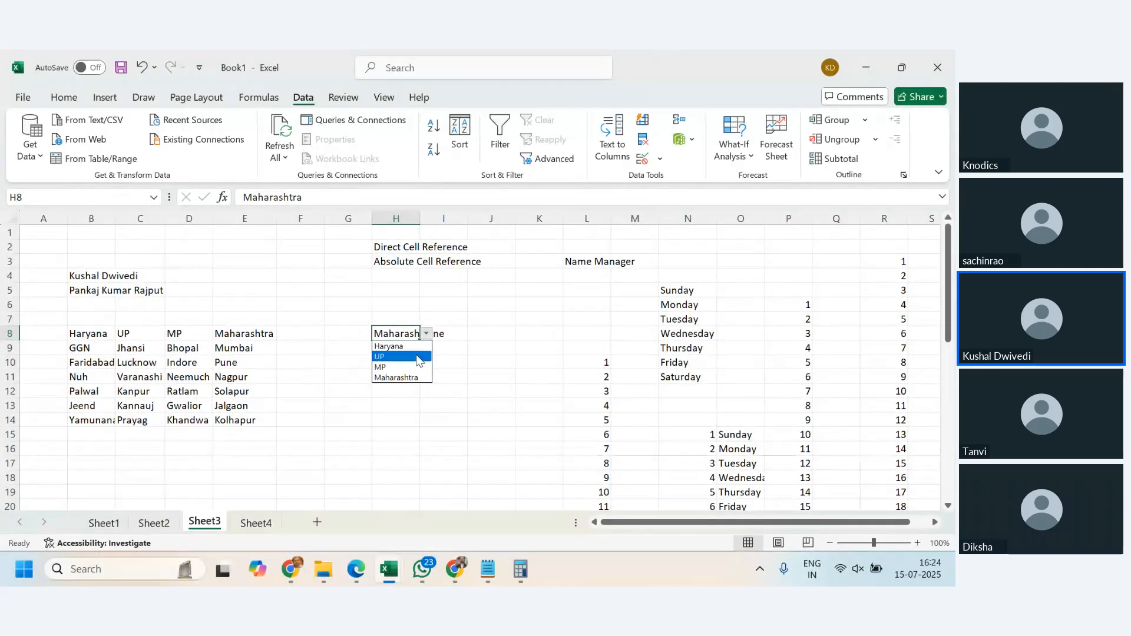
{"action": "left_click", "coordinate": [406, 360]}
{"action": "left_click", "coordinate": [442, 331]}
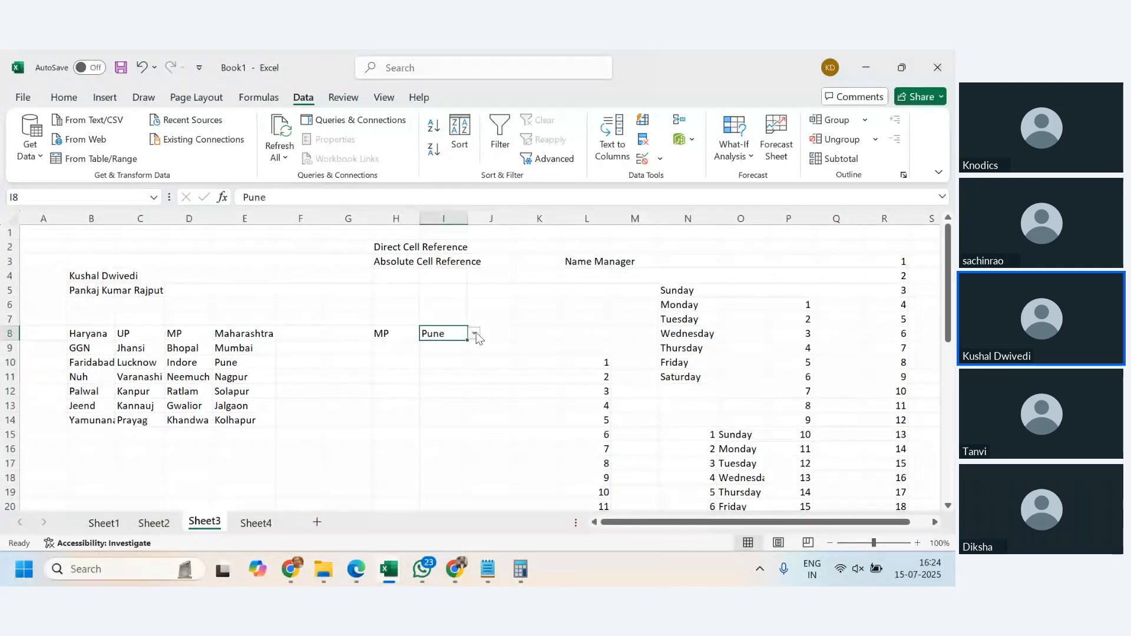
{"action": "left_click", "coordinate": [473, 334]}
{"action": "left_click", "coordinate": [457, 357]}
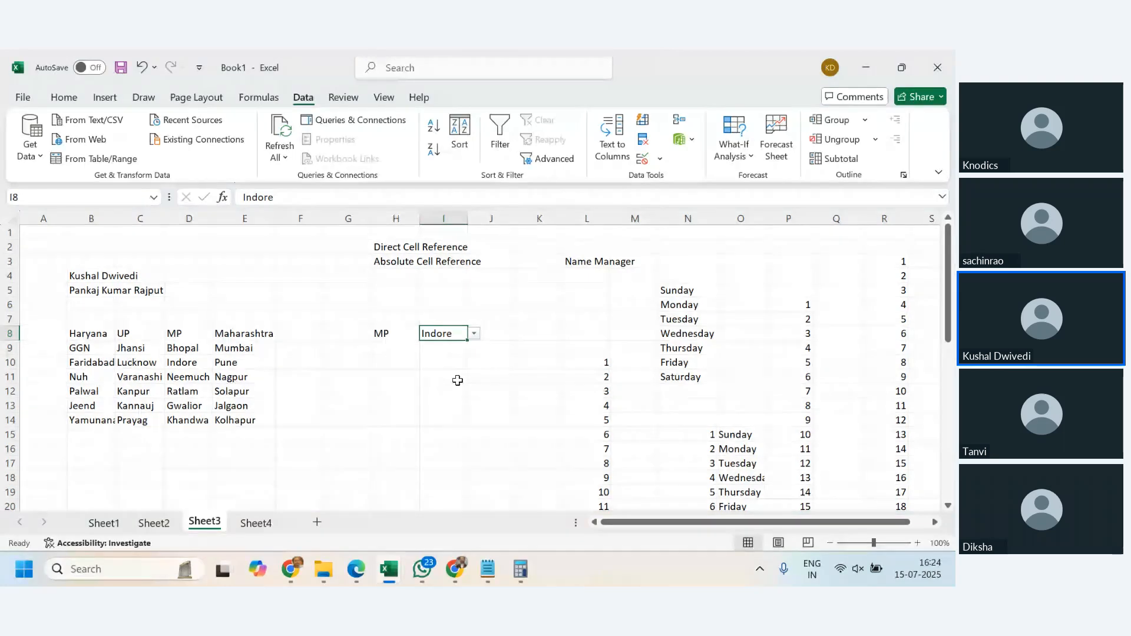
{"action": "key", "text": "alt+Tab"}
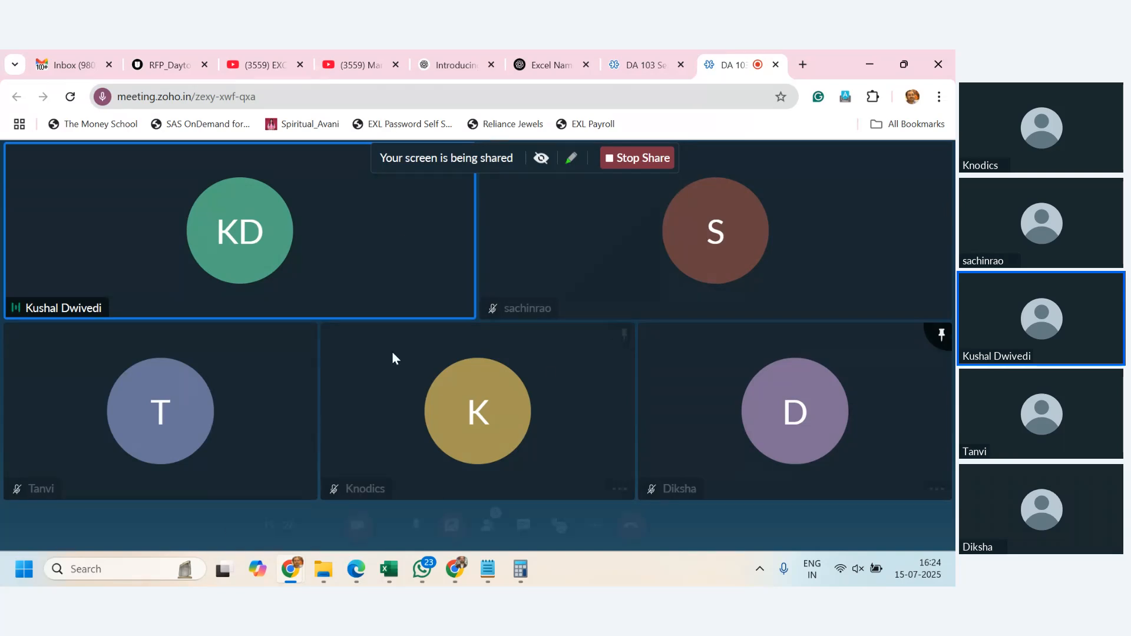
{"action": "left_click", "coordinate": [389, 568]}
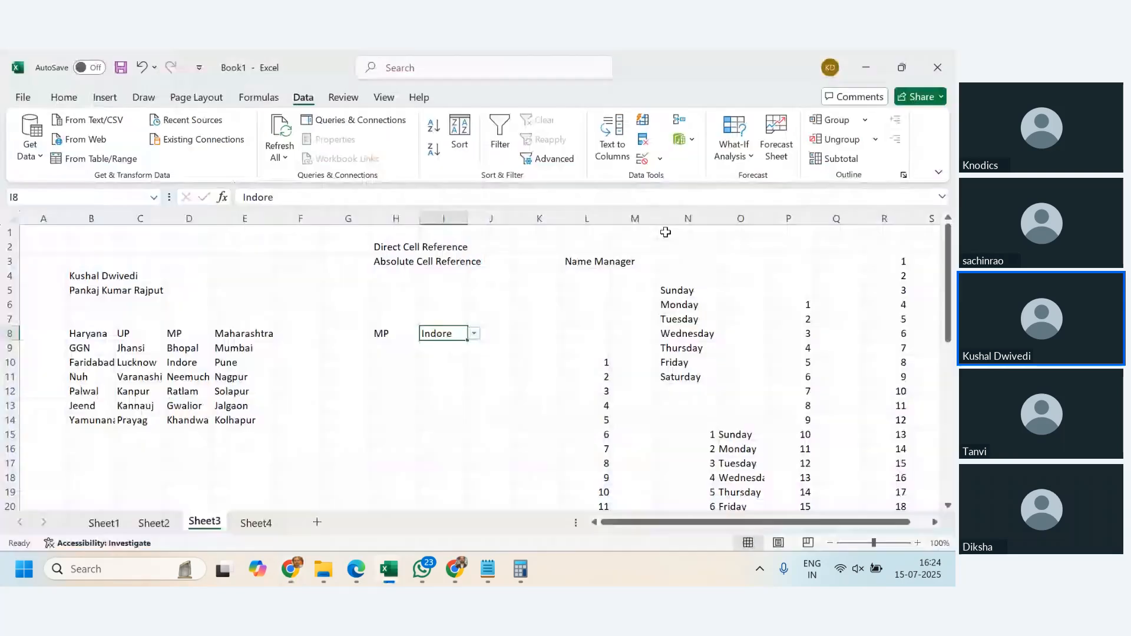
- Add a list validation to H11 using the state headers $B$8:$E$8 as its source
{"action": "left_click", "coordinate": [388, 383]}
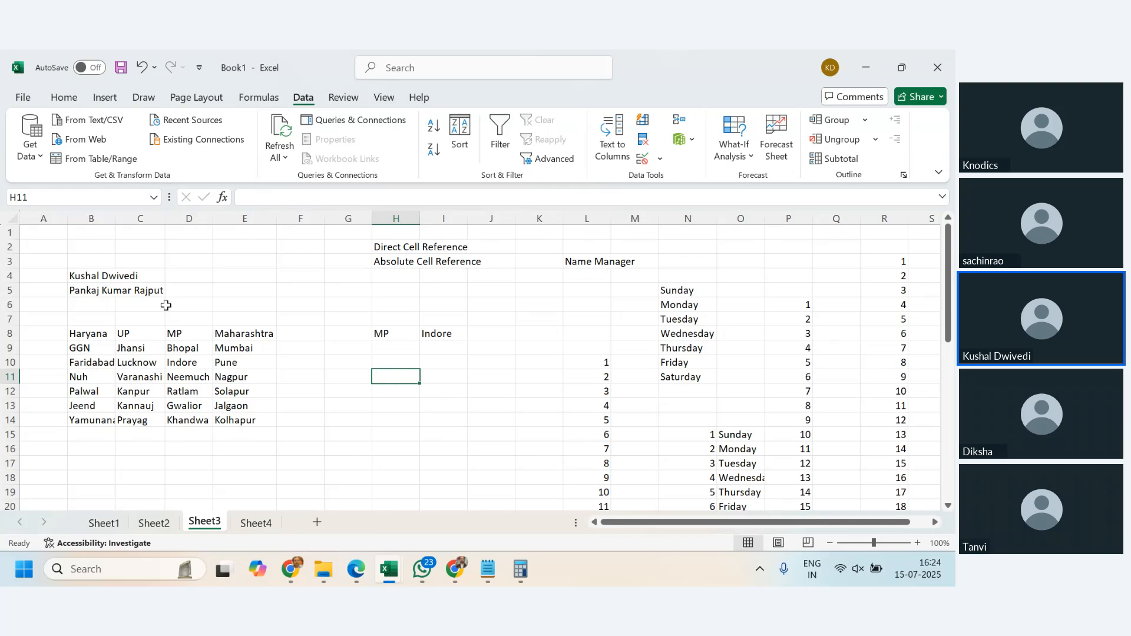
{"action": "left_click", "coordinate": [660, 159]}
{"action": "left_click", "coordinate": [677, 180]}
{"action": "left_click", "coordinate": [235, 142]}
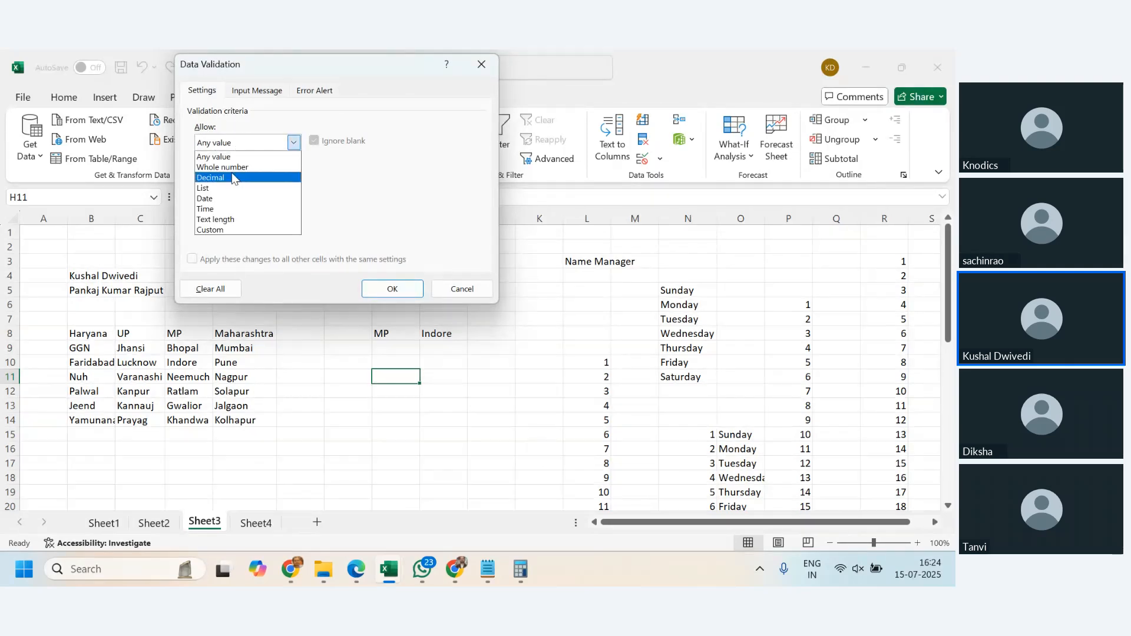
{"action": "left_click", "coordinate": [233, 187]}
{"action": "left_click", "coordinate": [320, 204]}
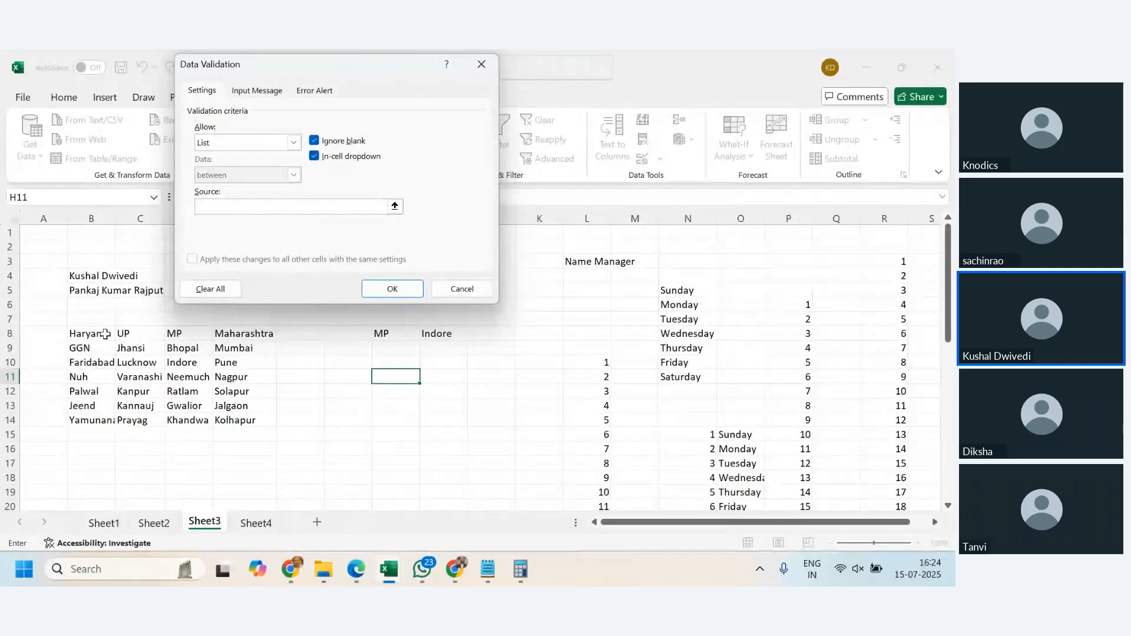
{"action": "left_click_drag", "start_coordinate": [103, 334], "coordinate": [265, 333]}
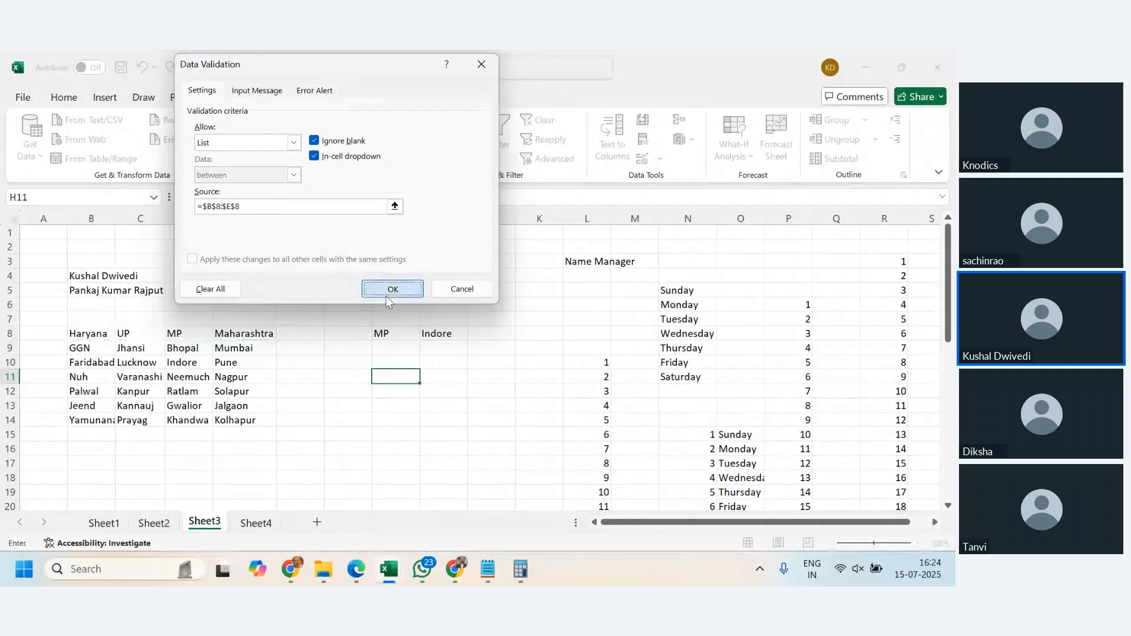
{"action": "left_click", "coordinate": [391, 287]}
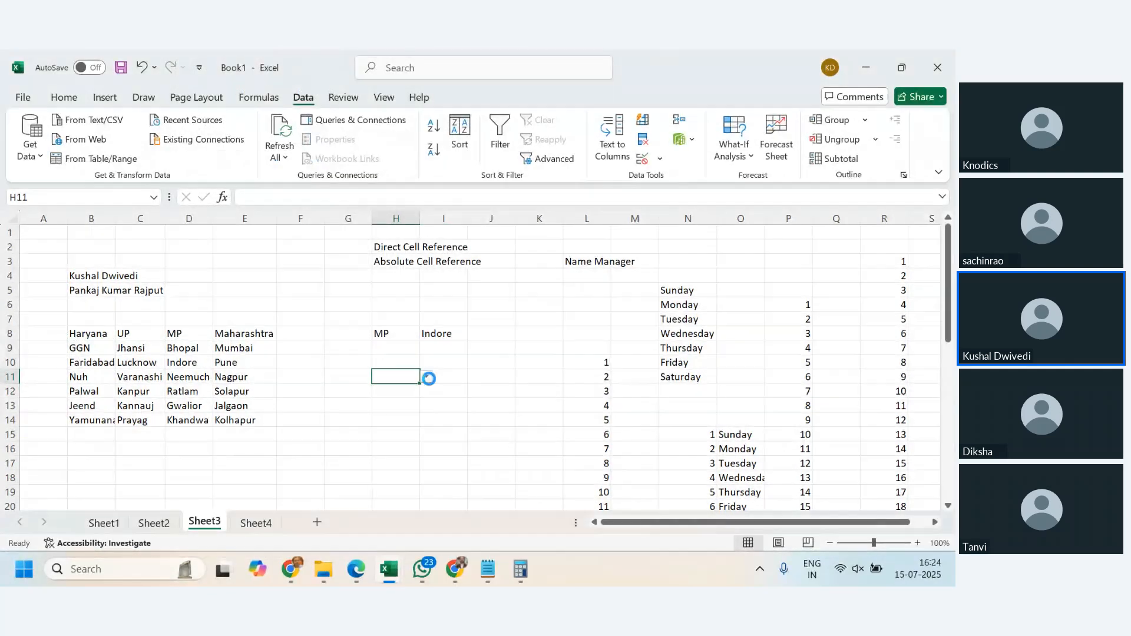
- Choose UP as the state in the new H11 dropdown
{"action": "left_click", "coordinate": [426, 377]}
{"action": "left_click", "coordinate": [414, 400]}
{"action": "left_click", "coordinate": [426, 376]}
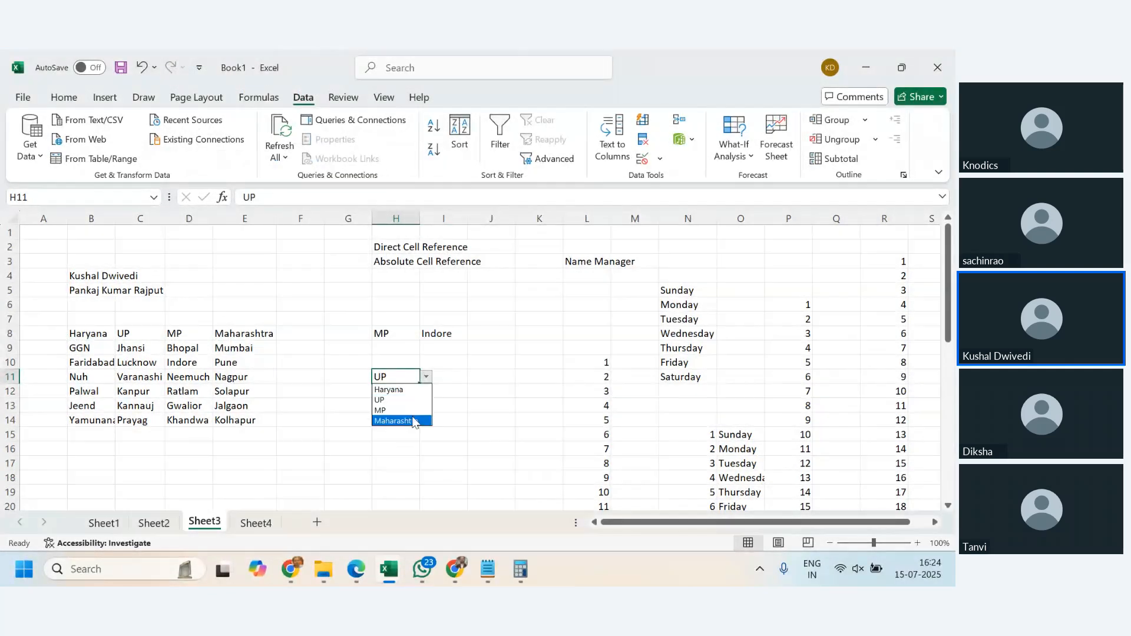
{"action": "left_click", "coordinate": [406, 421]}
{"action": "left_click", "coordinate": [426, 376]}
{"action": "left_click", "coordinate": [408, 398]}
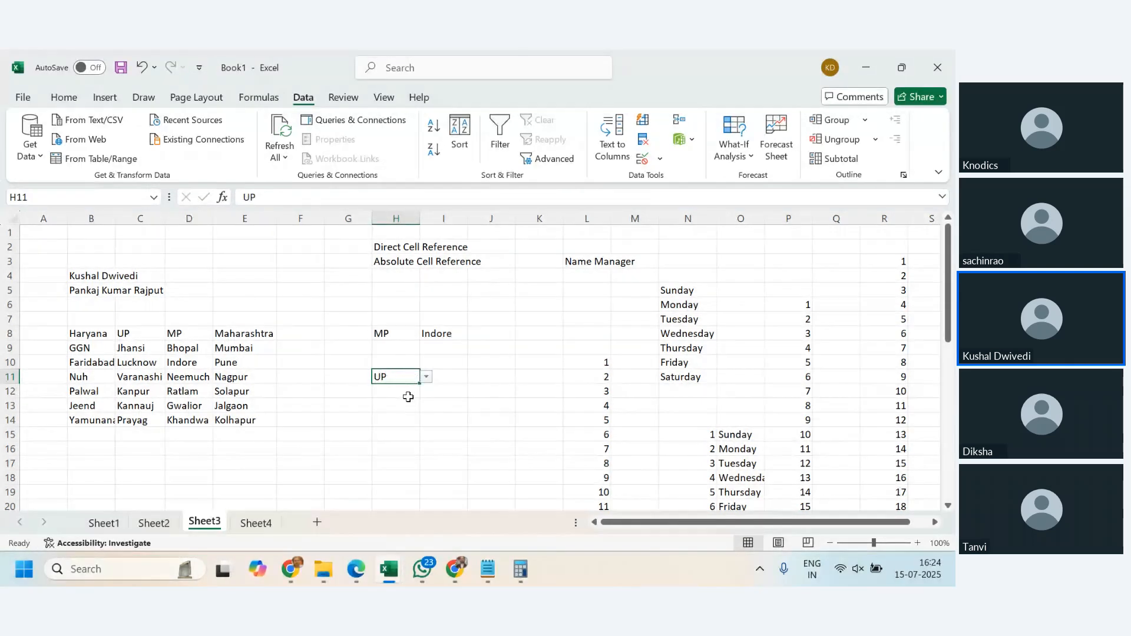
- Add a list validation to I11 with its source pointing directly to =$H$11
{"action": "left_click", "coordinate": [451, 376]}
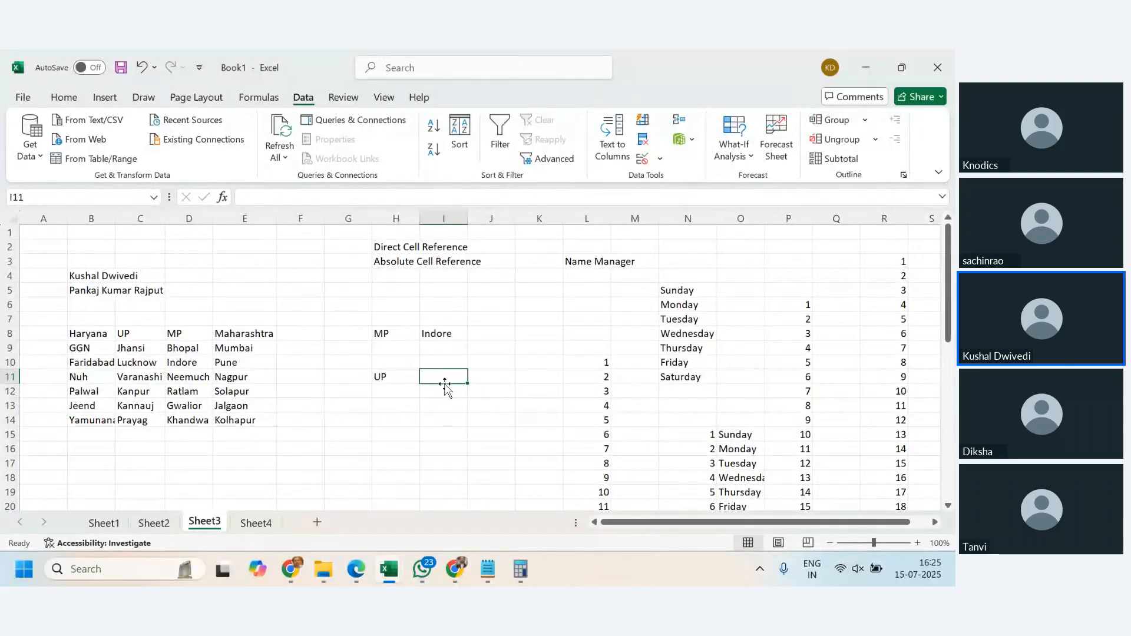
{"action": "left_click", "coordinate": [398, 377]}
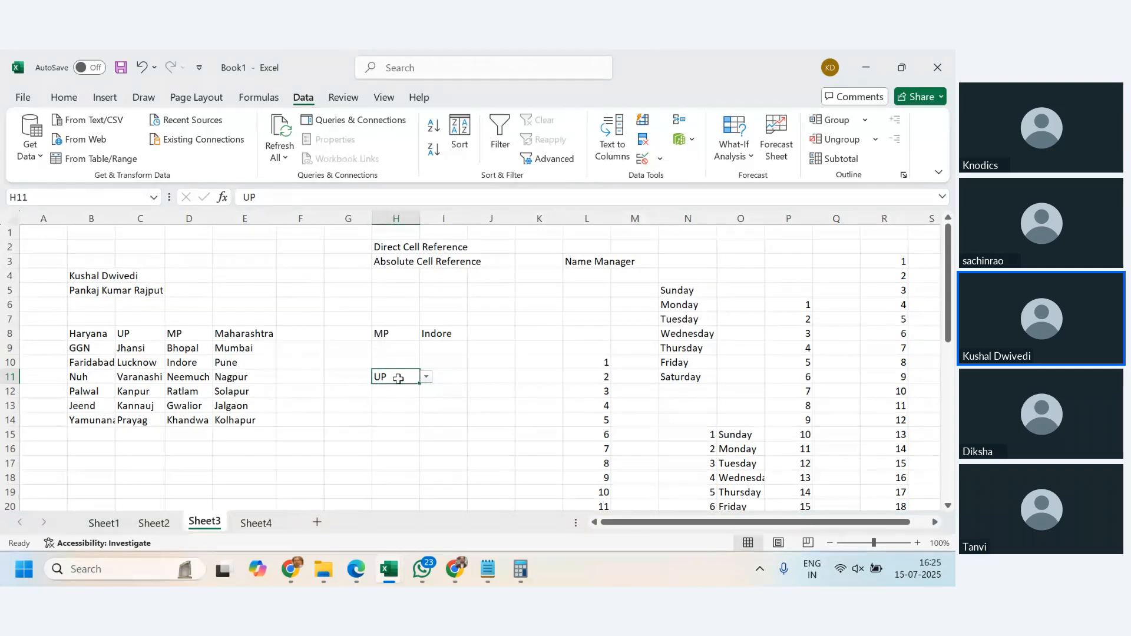
{"action": "left_click", "coordinate": [449, 376]}
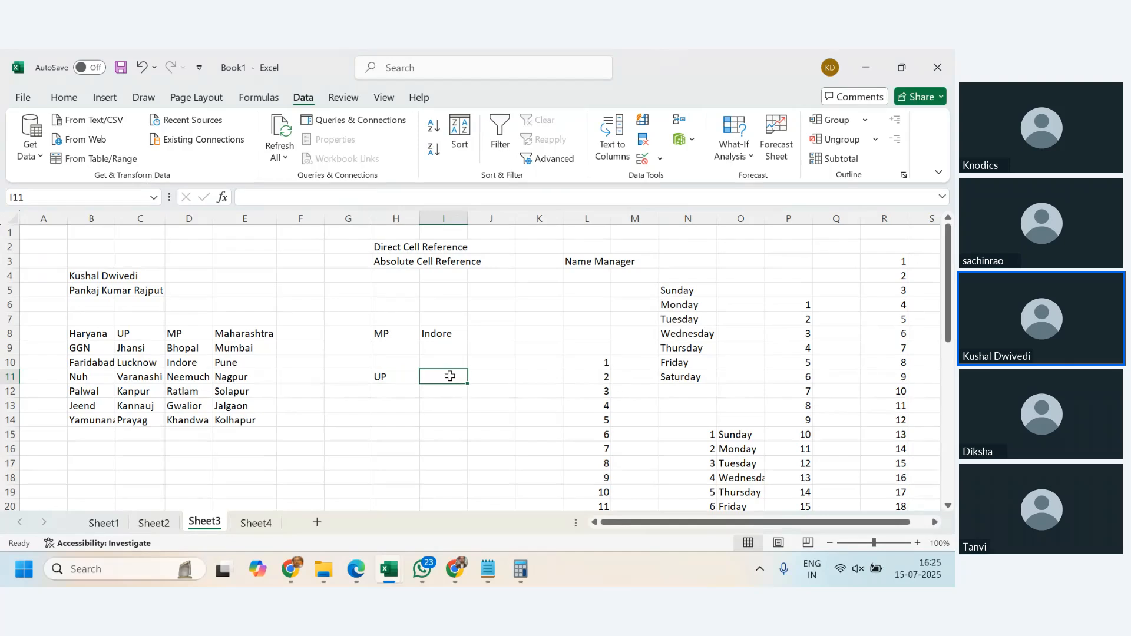
{"action": "left_click", "coordinate": [659, 159]}
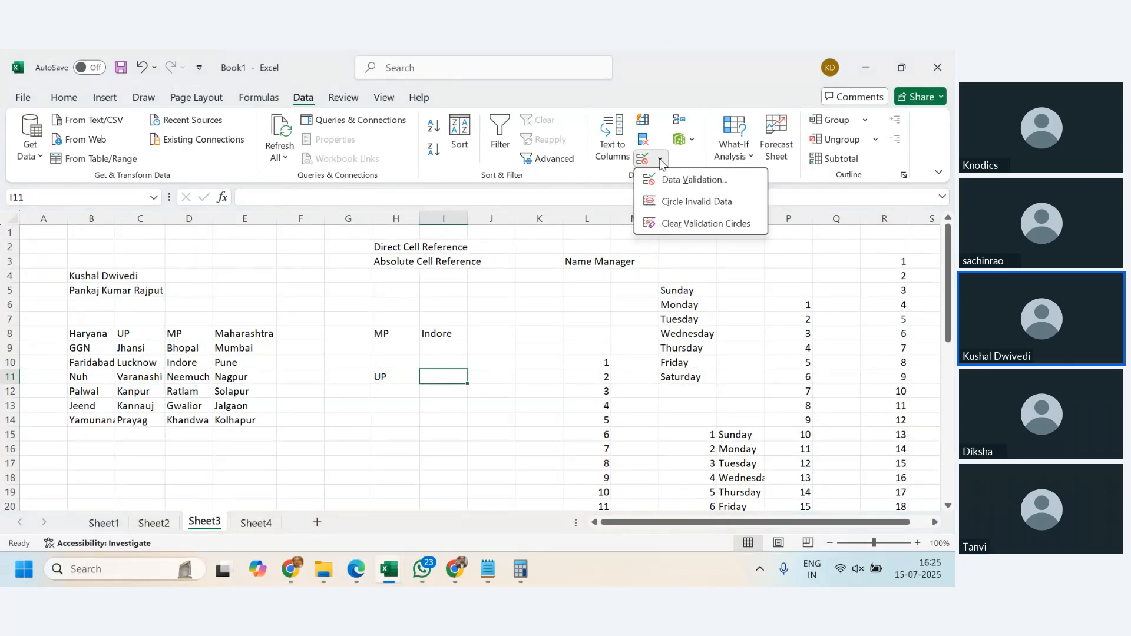
{"action": "left_click", "coordinate": [692, 179]}
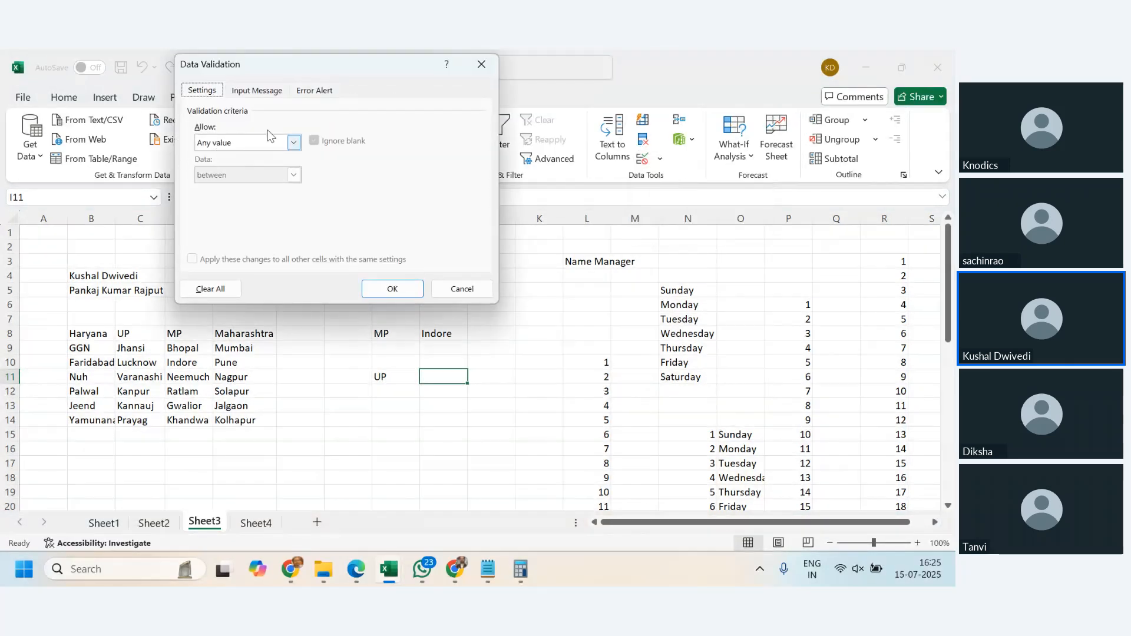
{"action": "left_click", "coordinate": [293, 142]}
{"action": "left_click", "coordinate": [247, 183]}
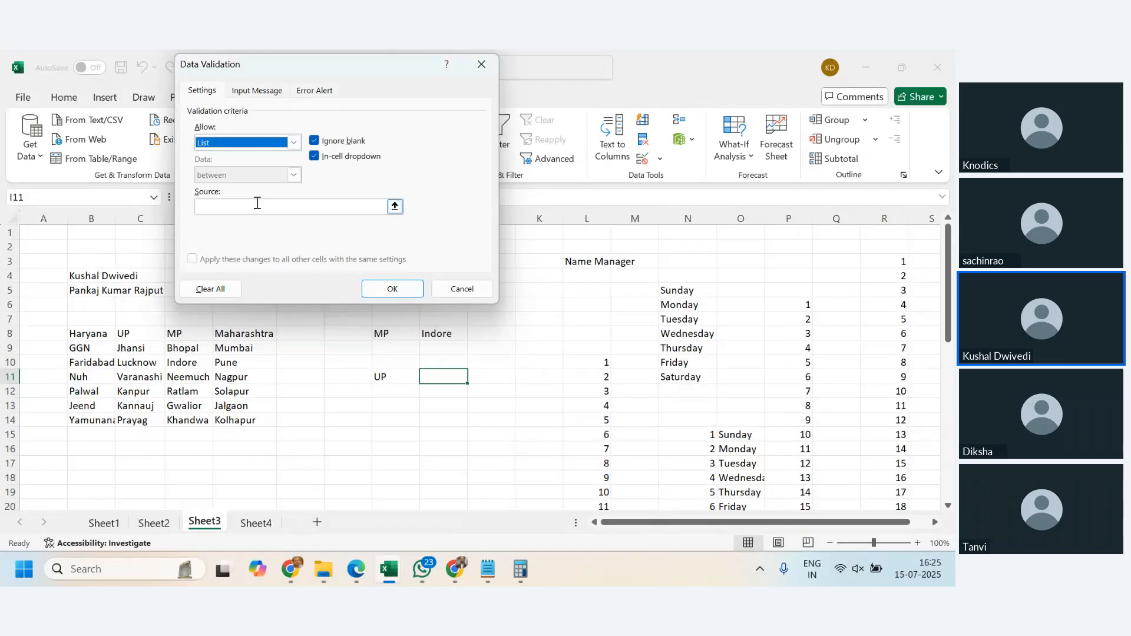
{"action": "left_click", "coordinate": [283, 208]}
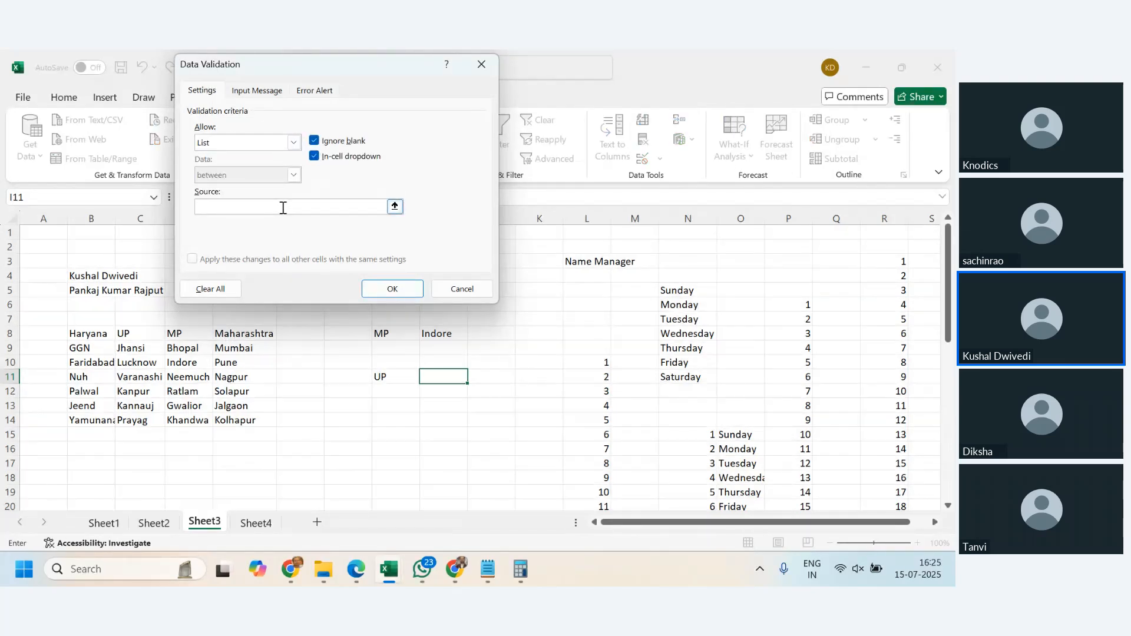
{"action": "type", "text": "="}
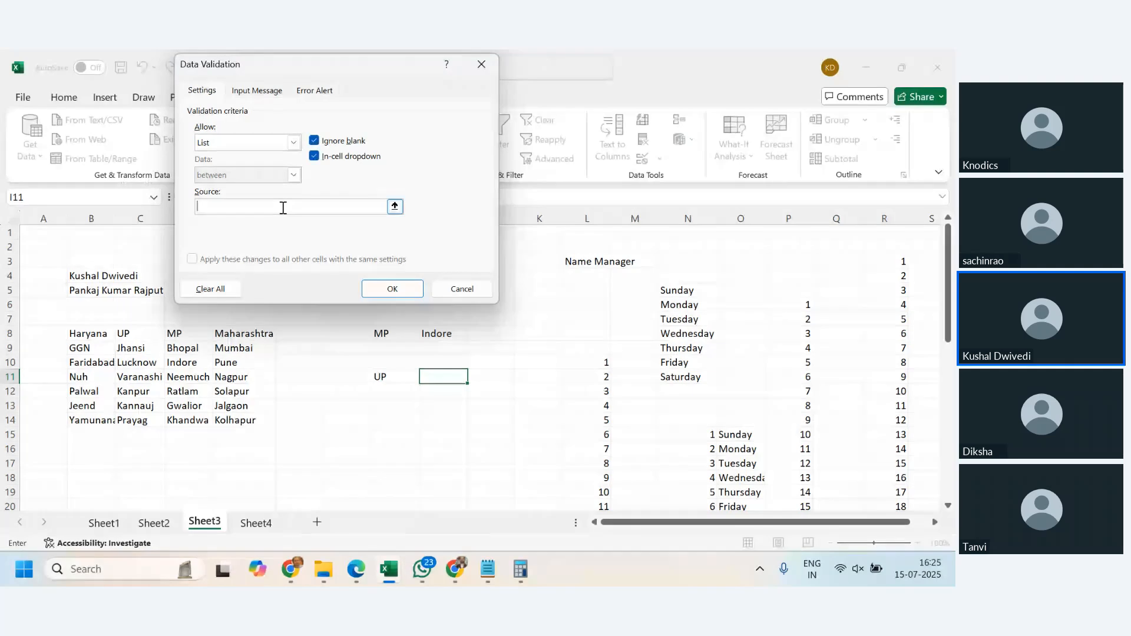
{"action": "left_click", "coordinate": [394, 377]}
{"action": "left_click", "coordinate": [399, 287]}
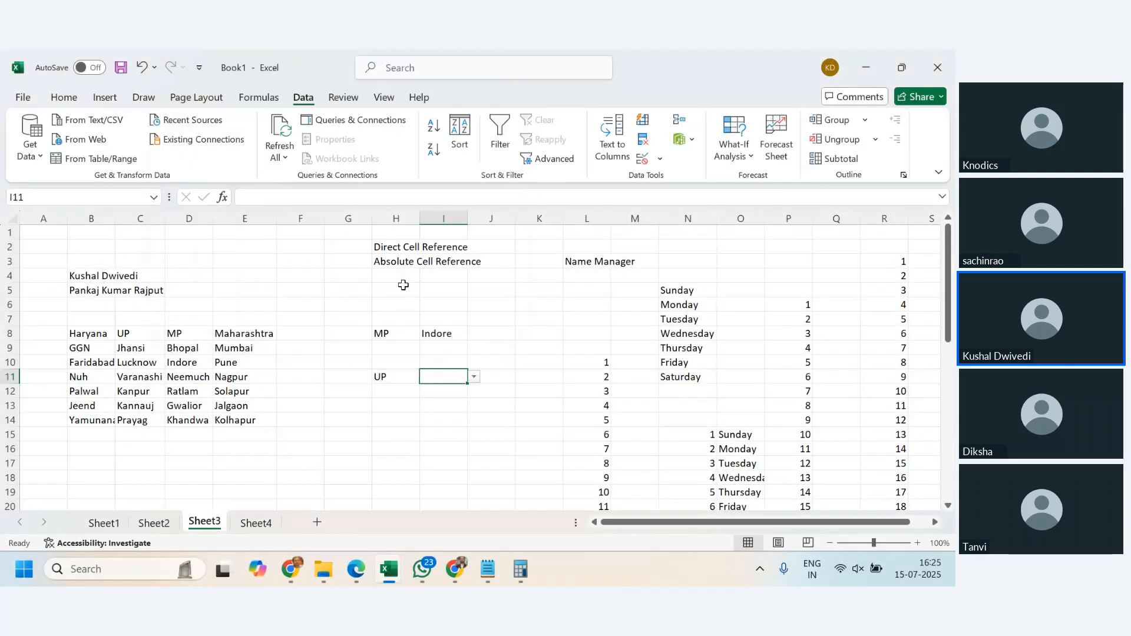
- Choose MP as the state in H11 and MP from the I11 dropdown
{"action": "left_click", "coordinate": [474, 377]}
{"action": "left_click", "coordinate": [396, 385]}
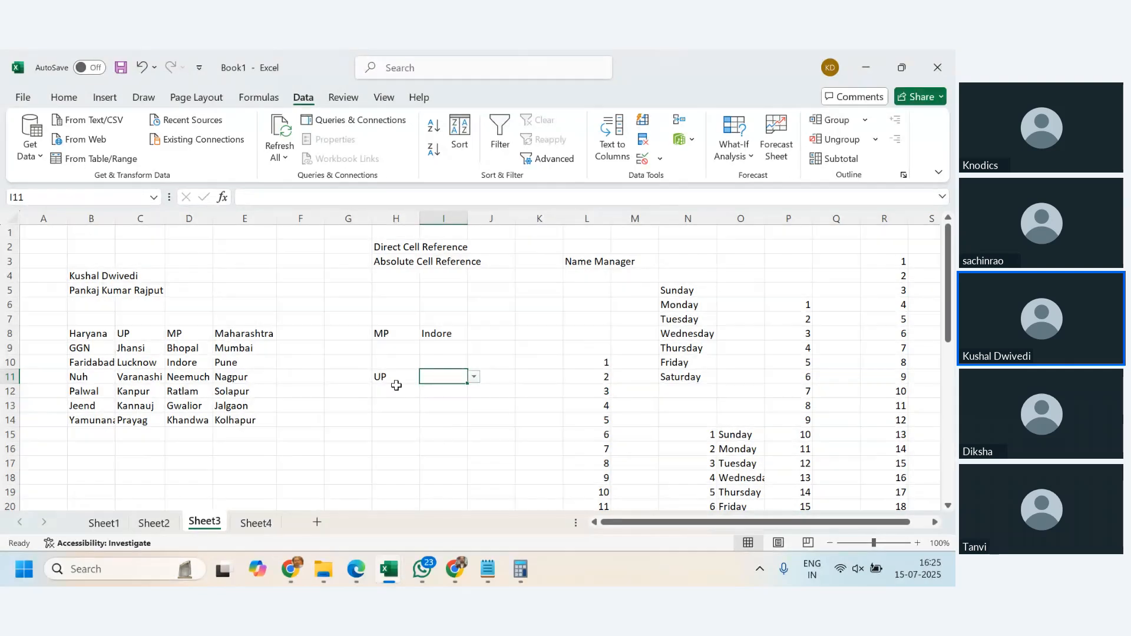
{"action": "left_click", "coordinate": [396, 385]}
{"action": "left_click", "coordinate": [426, 376]}
{"action": "left_click", "coordinate": [420, 406]}
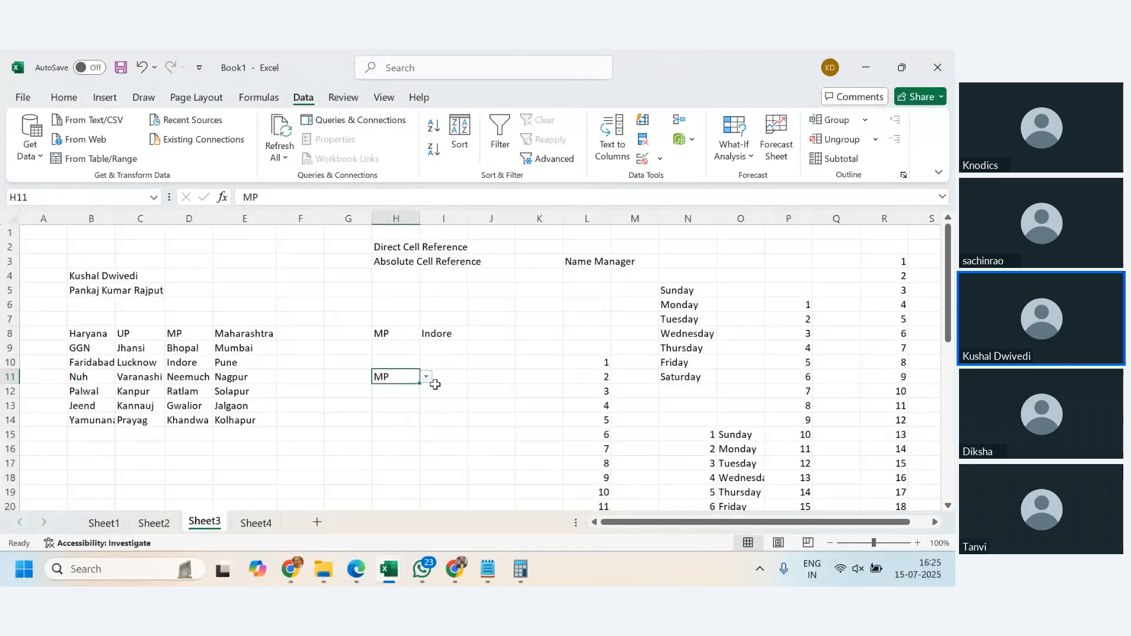
{"action": "left_click", "coordinate": [446, 376]}
{"action": "left_click", "coordinate": [473, 377]}
{"action": "left_click", "coordinate": [439, 390]}
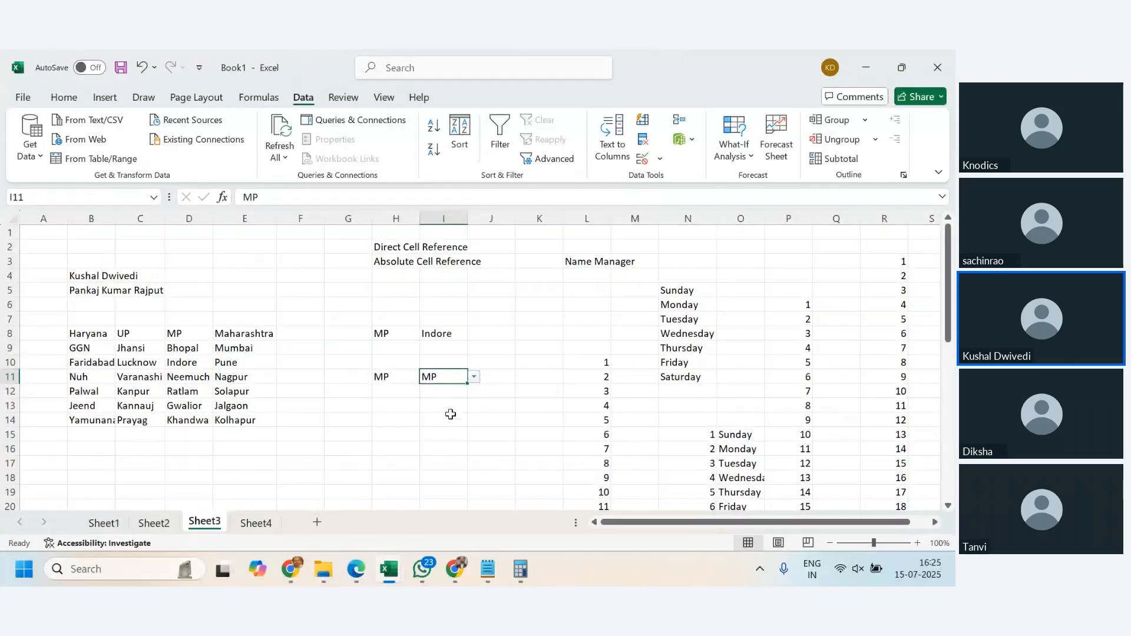
- Choose Maharashtra as the state in H11 and Maharashtra from the I11 dropdown
{"action": "left_click", "coordinate": [397, 380]}
{"action": "left_click", "coordinate": [426, 376]}
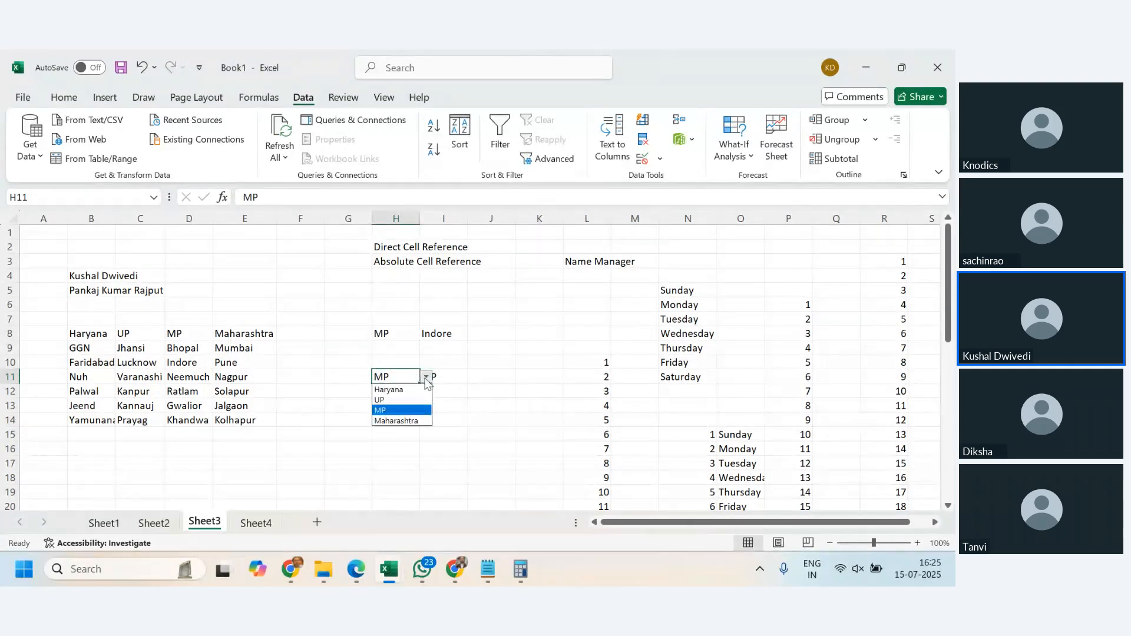
{"action": "left_click", "coordinate": [411, 419]}
{"action": "left_click", "coordinate": [457, 376]}
{"action": "left_click", "coordinate": [474, 377]}
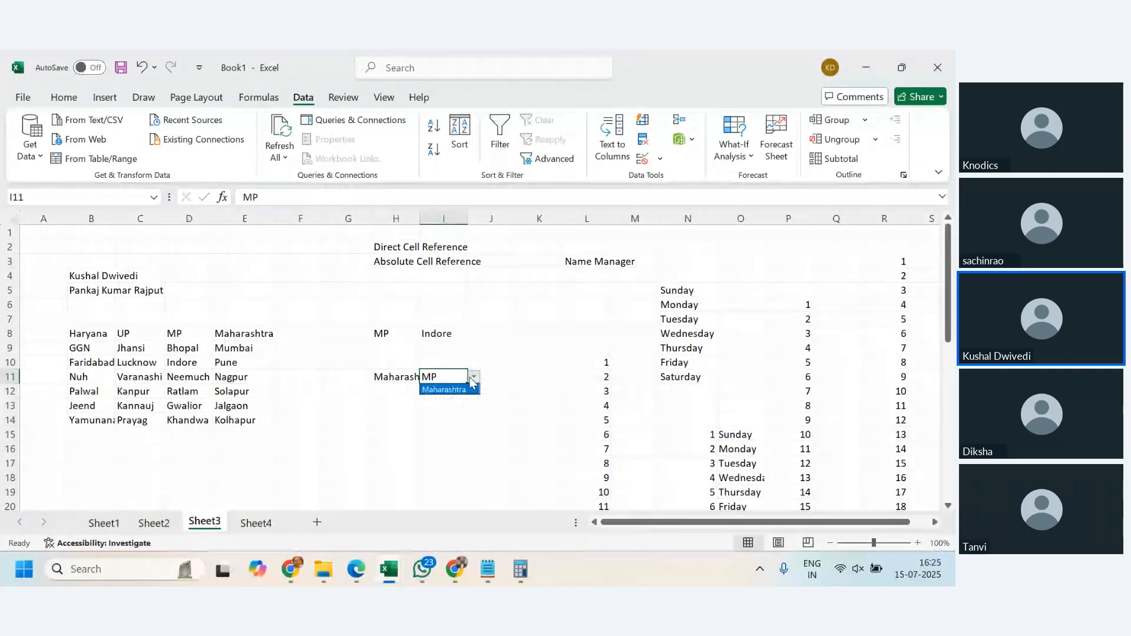
{"action": "left_click", "coordinate": [460, 399]}
{"action": "left_click", "coordinate": [449, 403]}
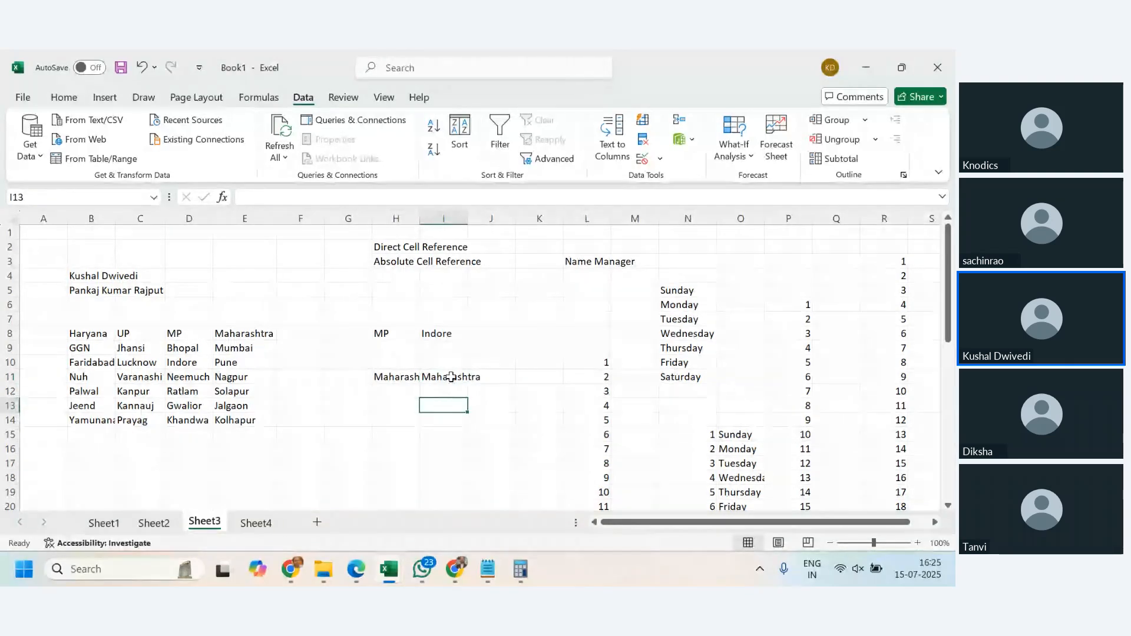
- Change I11's list validation source to =indirect($H$11)
{"action": "left_click", "coordinate": [449, 379]}
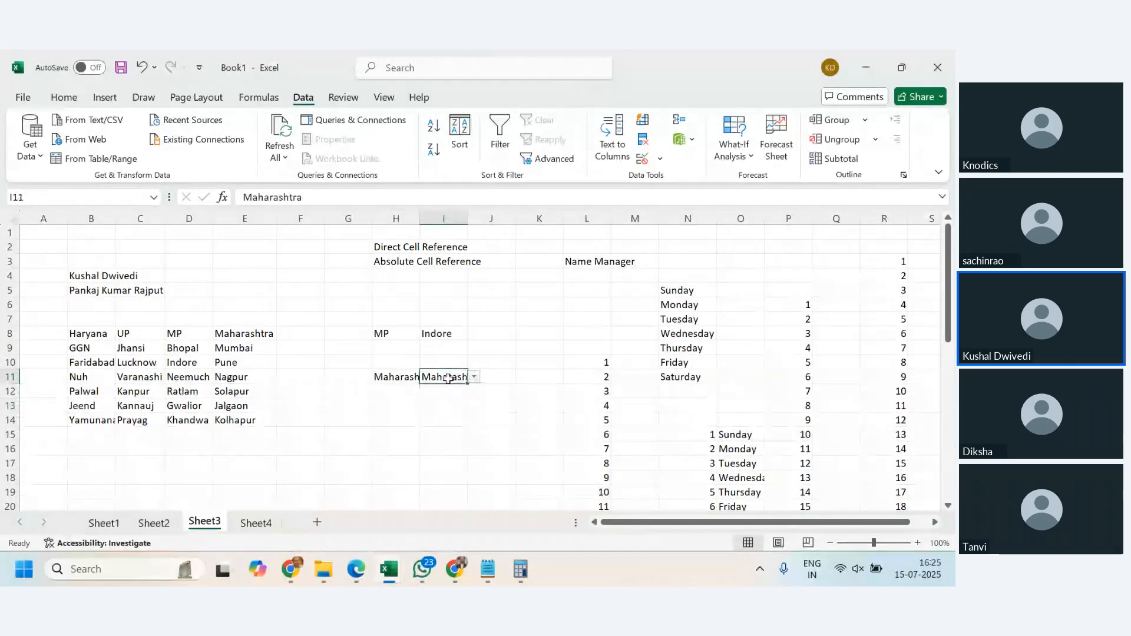
{"action": "left_click", "coordinate": [661, 159]}
{"action": "left_click", "coordinate": [683, 179]}
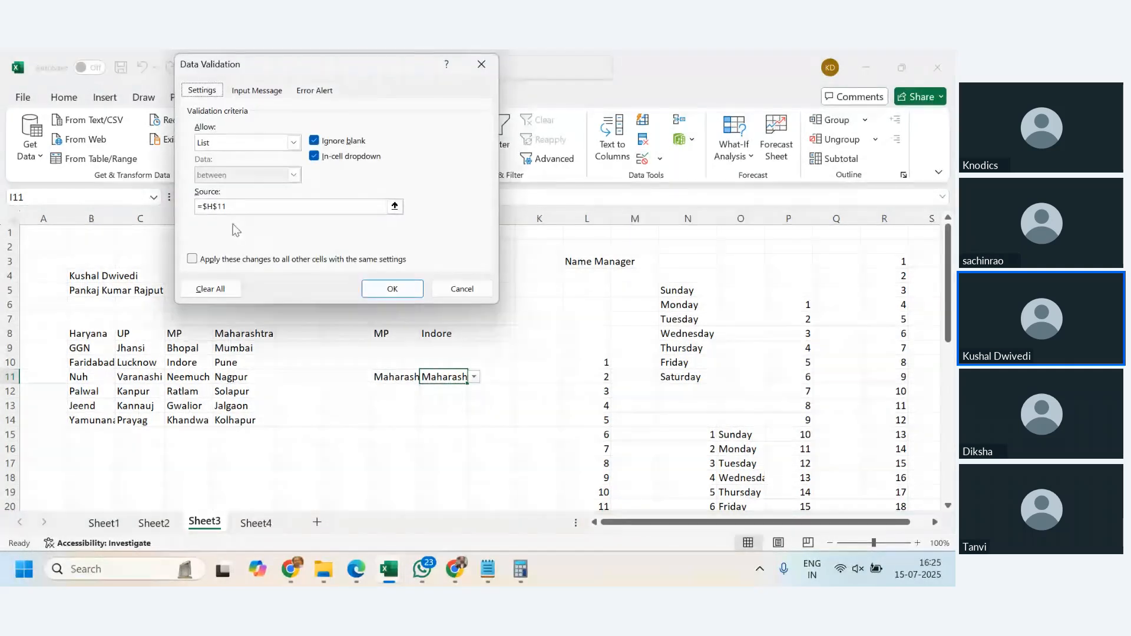
{"action": "left_click", "coordinate": [246, 207]}
{"action": "key", "text": "BackSpace"}
{"action": "key", "text": "BackSpace"}
{"action": "key", "text": "BackSpace"}
{"action": "key", "text": "BackSpace"}
{"action": "key", "text": "BackSpace"}
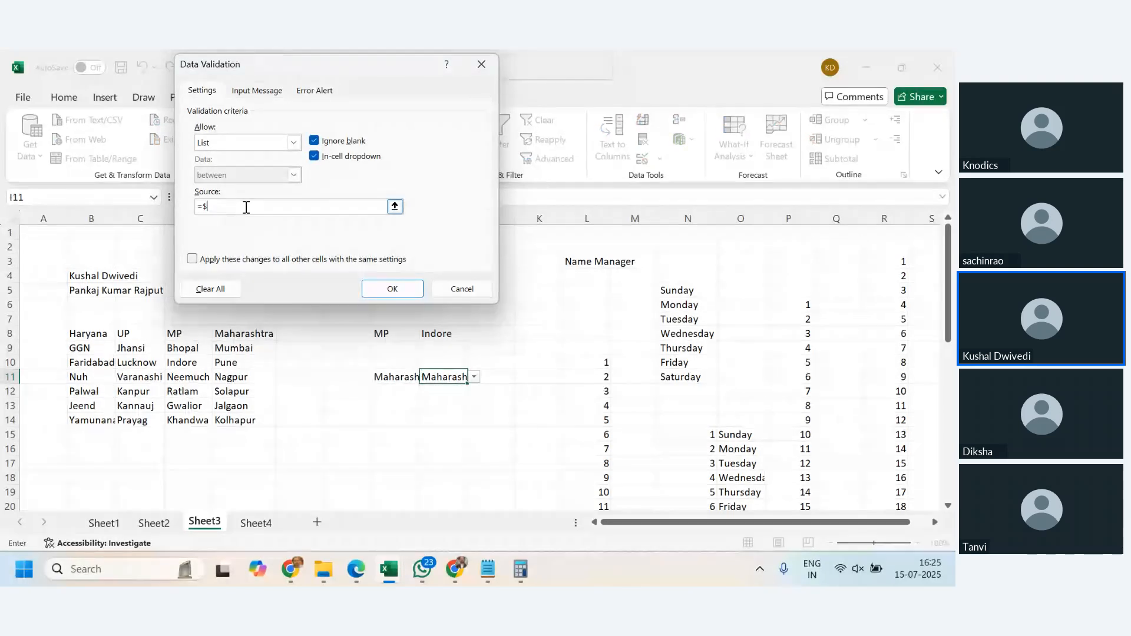
{"action": "type", "text": "indire"}
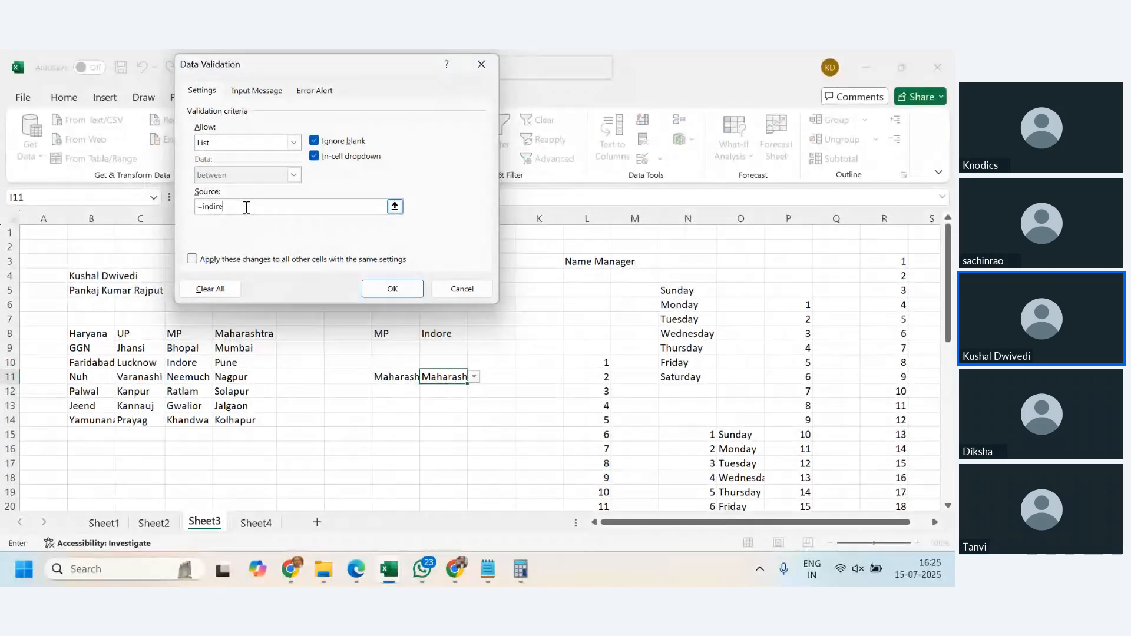
{"action": "type", "text": "ct("}
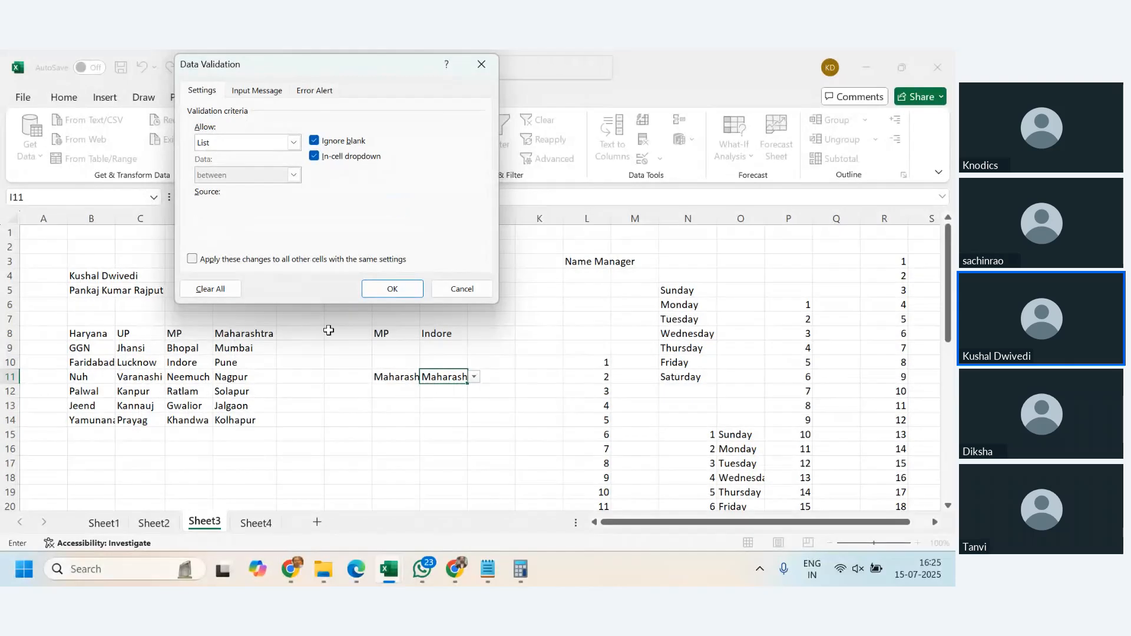
{"action": "left_click", "coordinate": [400, 377]}
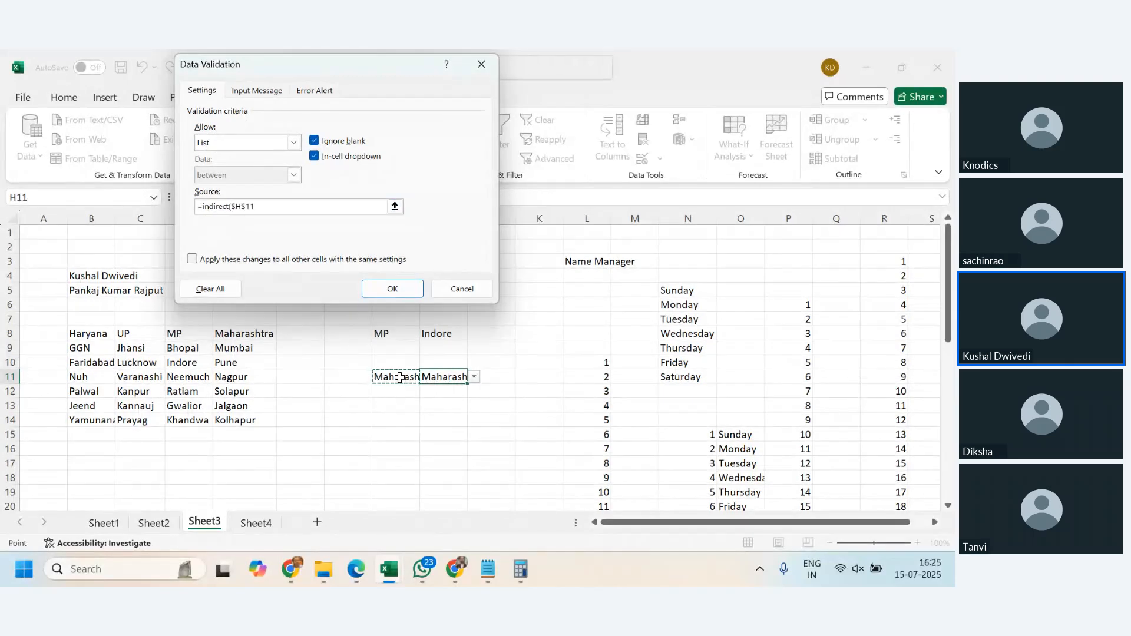
{"action": "key", "text": "Return"}
- Choose UP as the state in H11 and Kanpur as its city in I11
{"action": "left_click", "coordinate": [406, 383]}
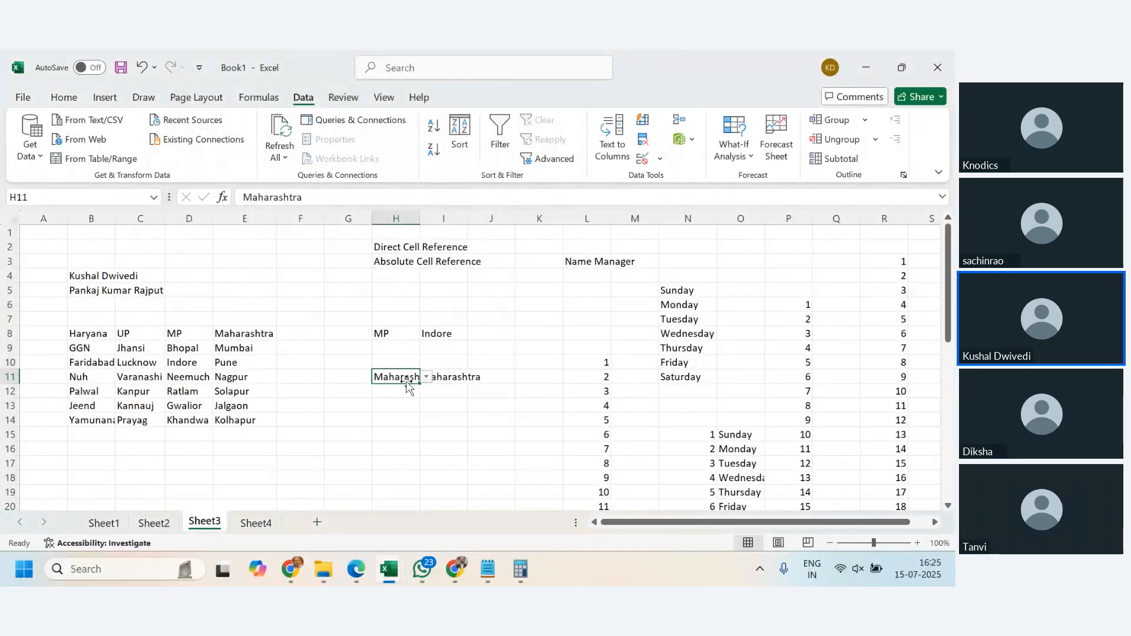
{"action": "left_click", "coordinate": [426, 377]}
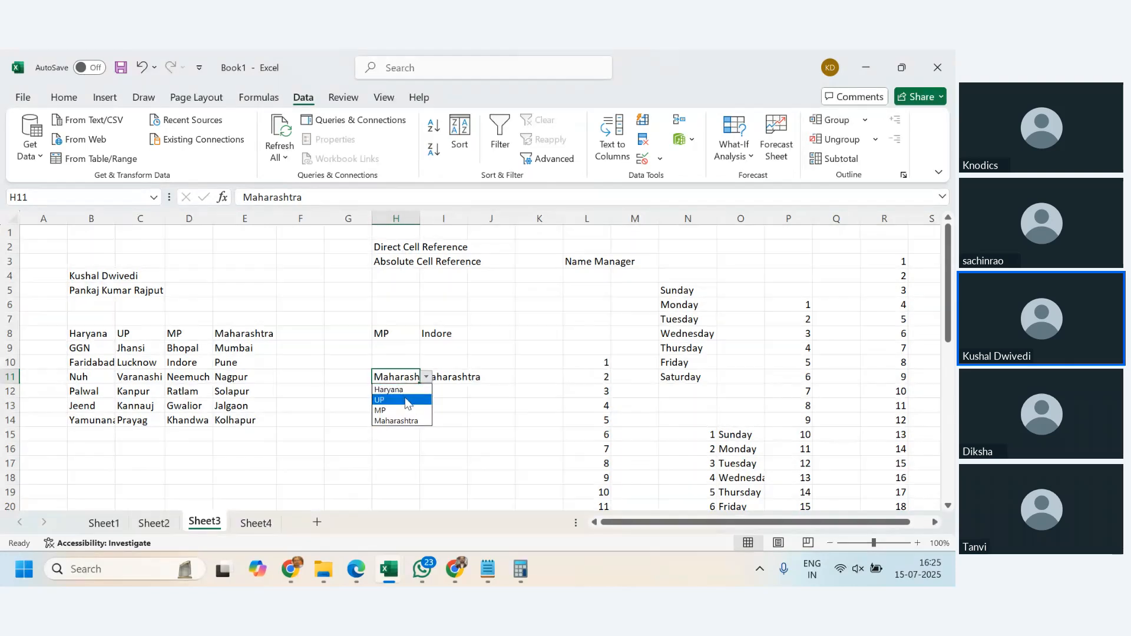
{"action": "left_click", "coordinate": [406, 400]}
{"action": "left_click", "coordinate": [449, 376]}
{"action": "left_click", "coordinate": [473, 377]}
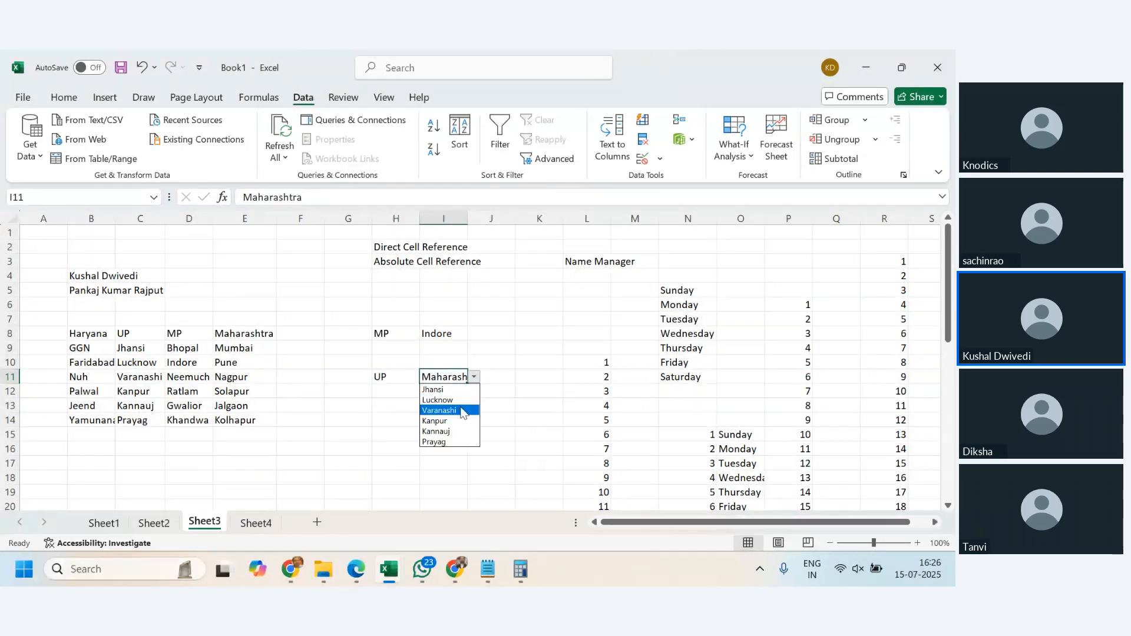
{"action": "left_click", "coordinate": [462, 410]}
{"action": "left_click", "coordinate": [473, 376]}
{"action": "left_click", "coordinate": [445, 420]}
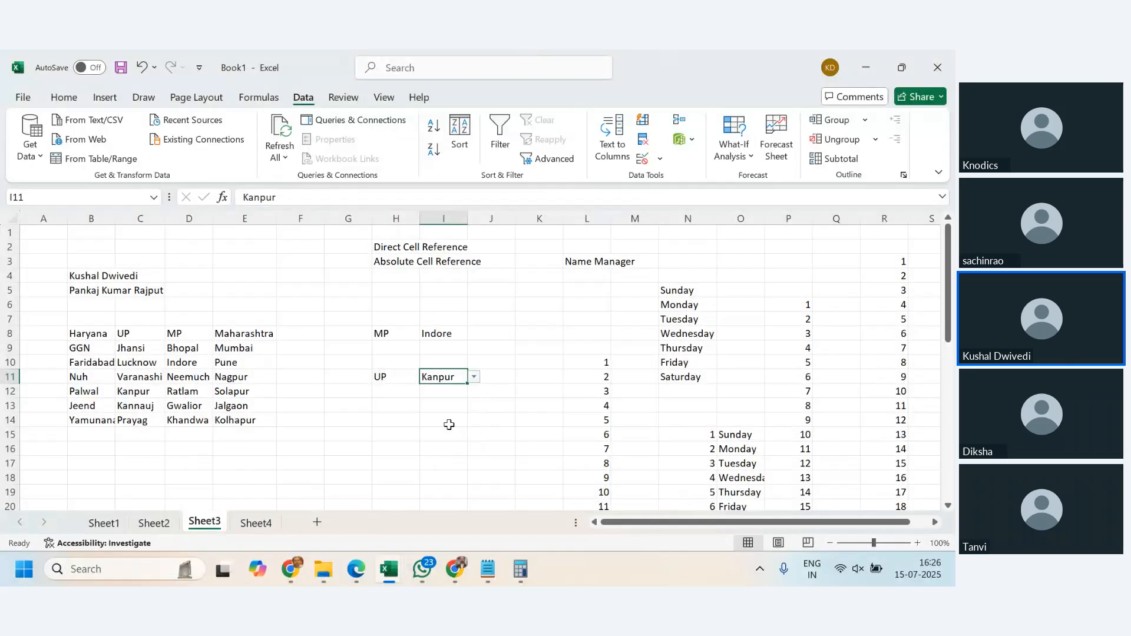
- Select UP's city list in C9:C14 to compare it with the state chosen in H11
{"action": "left_click", "coordinate": [409, 377]}
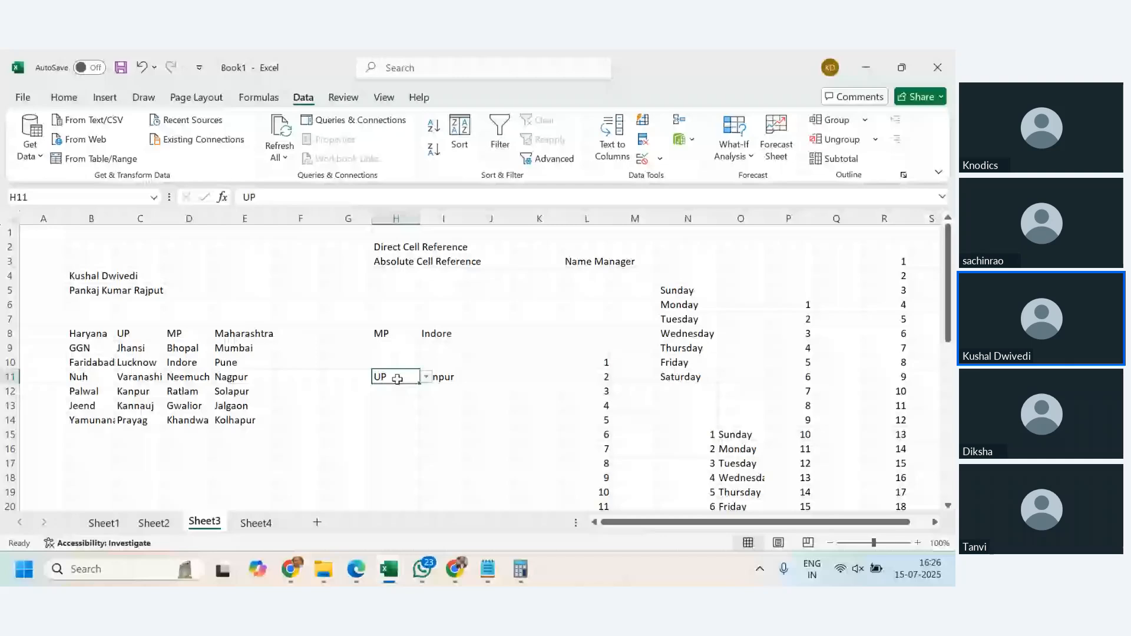
{"action": "left_click", "coordinate": [398, 379]}
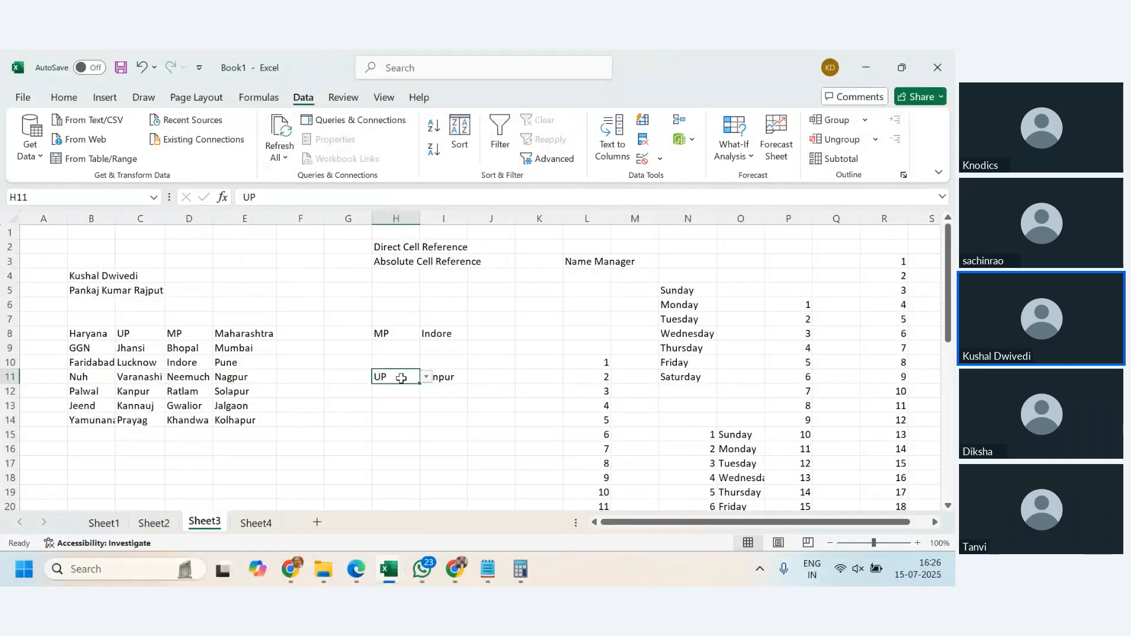
{"action": "left_click_drag", "start_coordinate": [126, 347], "coordinate": [139, 421]}
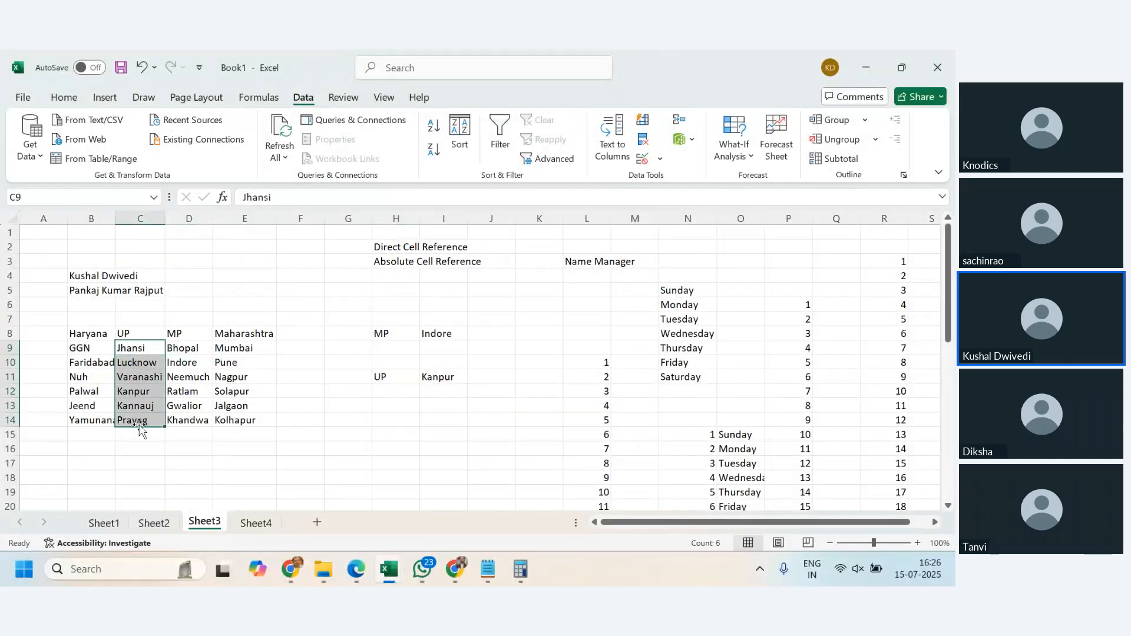
{"action": "left_click", "coordinate": [397, 377]}
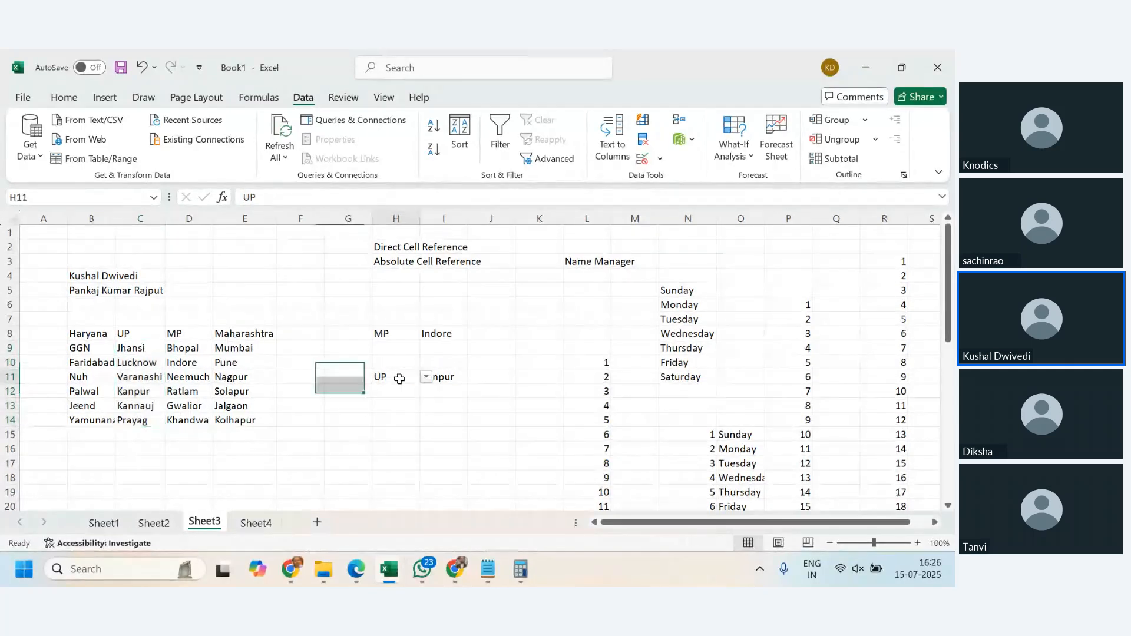
- Choose Varanashi as UP's city from the I11 dropdown
{"action": "left_click", "coordinate": [446, 377]}
{"action": "left_click", "coordinate": [474, 378]}
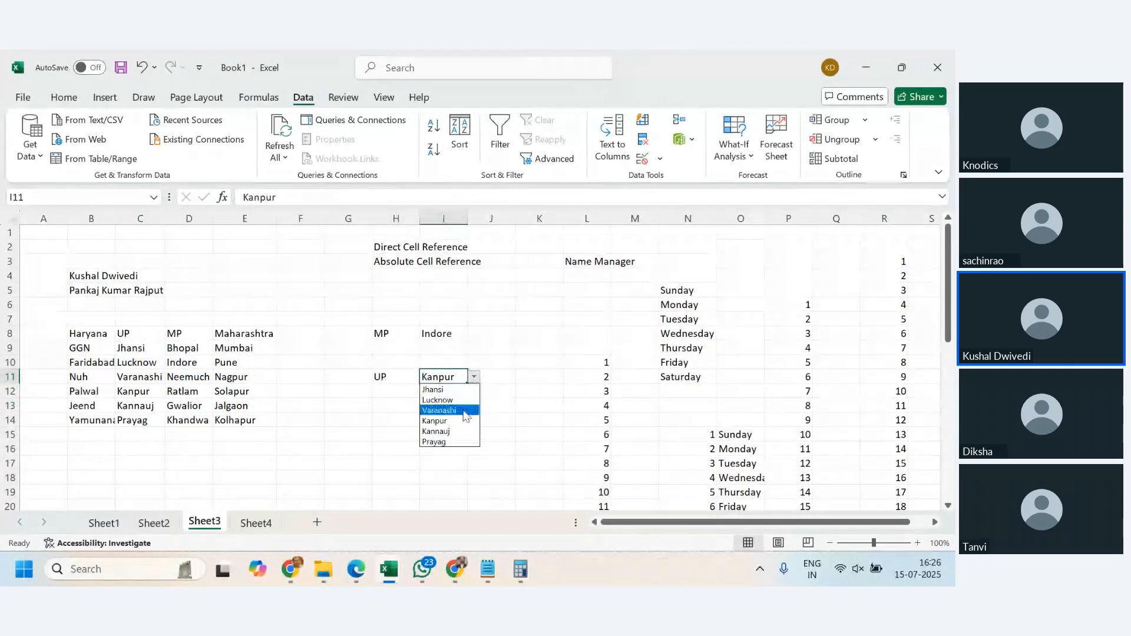
{"action": "left_click", "coordinate": [438, 411]}
- Switch H11's state to Maharashtra and pick Pune from I11's city dropdown
{"action": "left_click", "coordinate": [404, 381]}
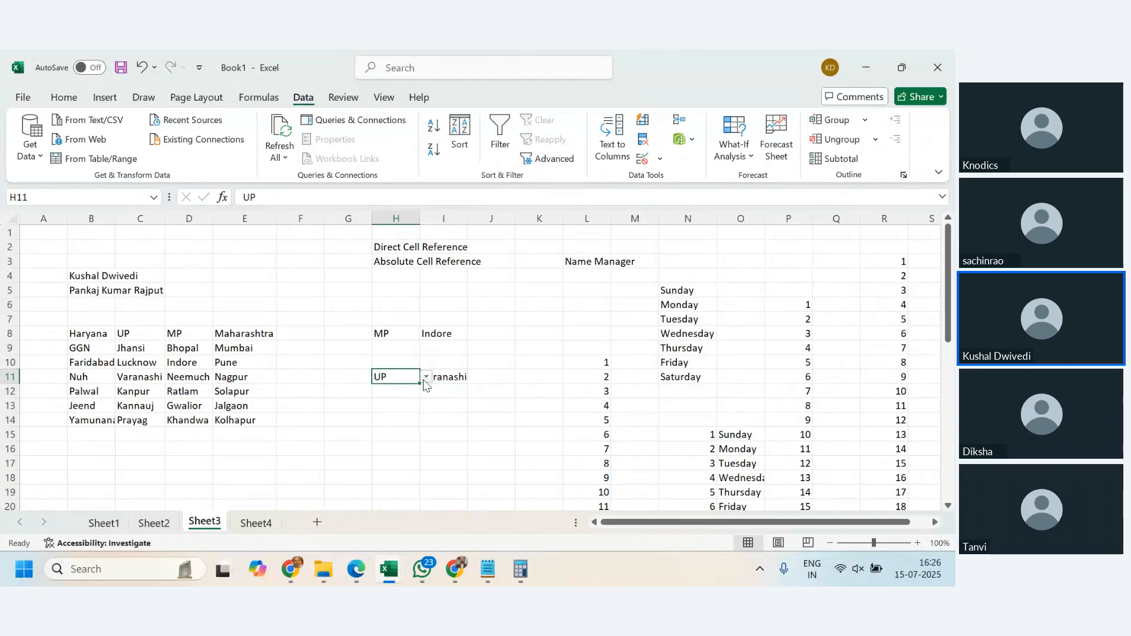
{"action": "left_click", "coordinate": [425, 377]}
{"action": "left_click", "coordinate": [406, 420]}
{"action": "left_click", "coordinate": [454, 376]}
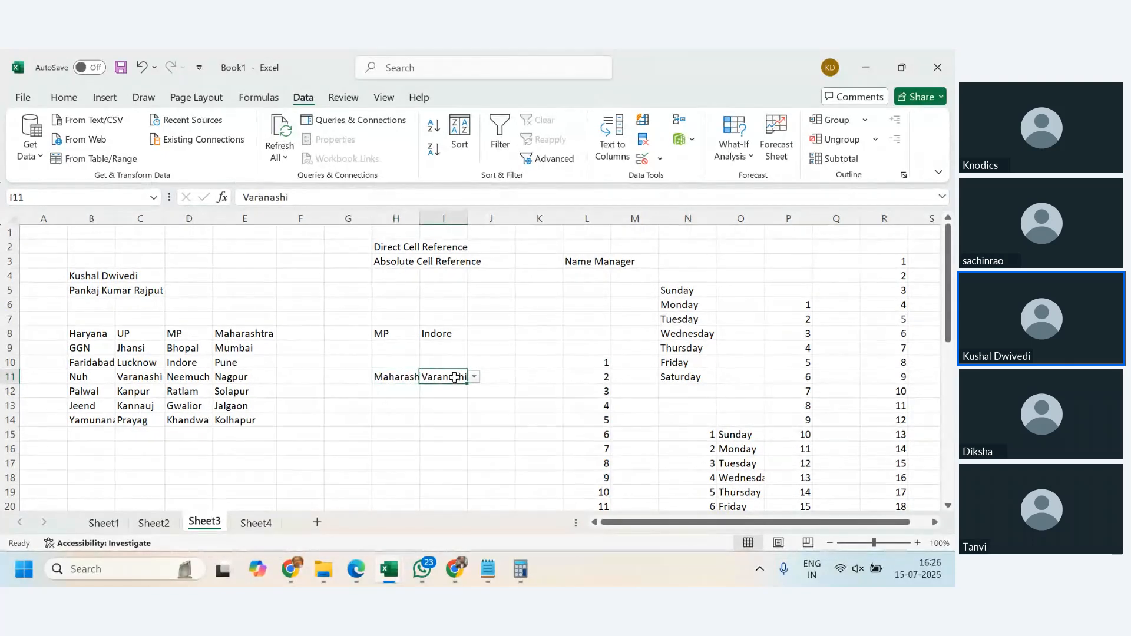
{"action": "left_click", "coordinate": [474, 377]}
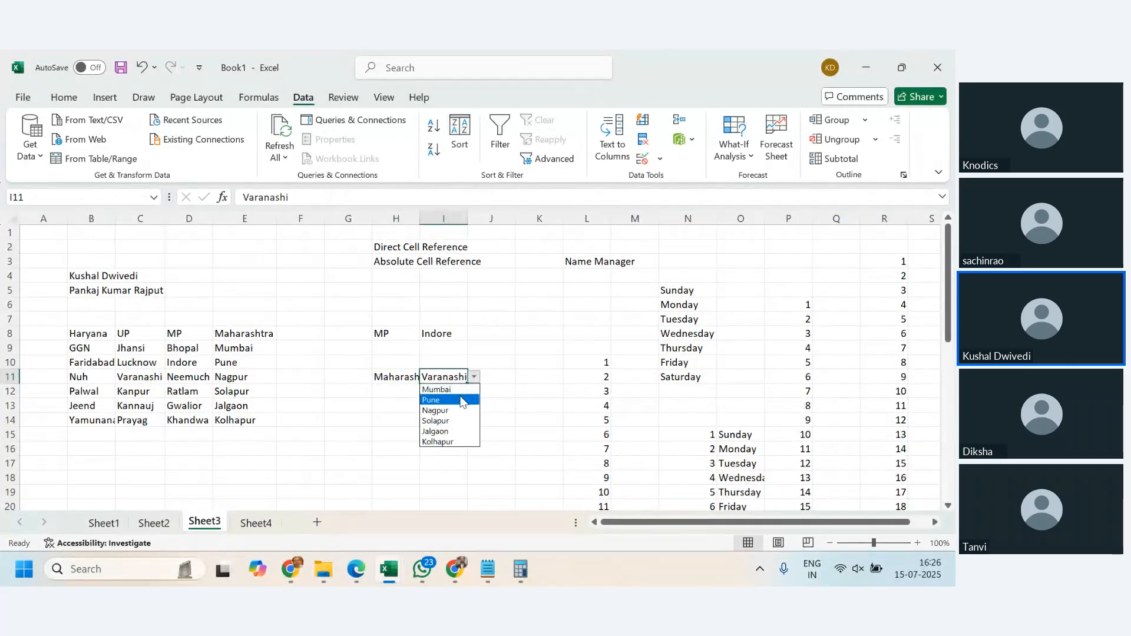
{"action": "left_click", "coordinate": [461, 401]}
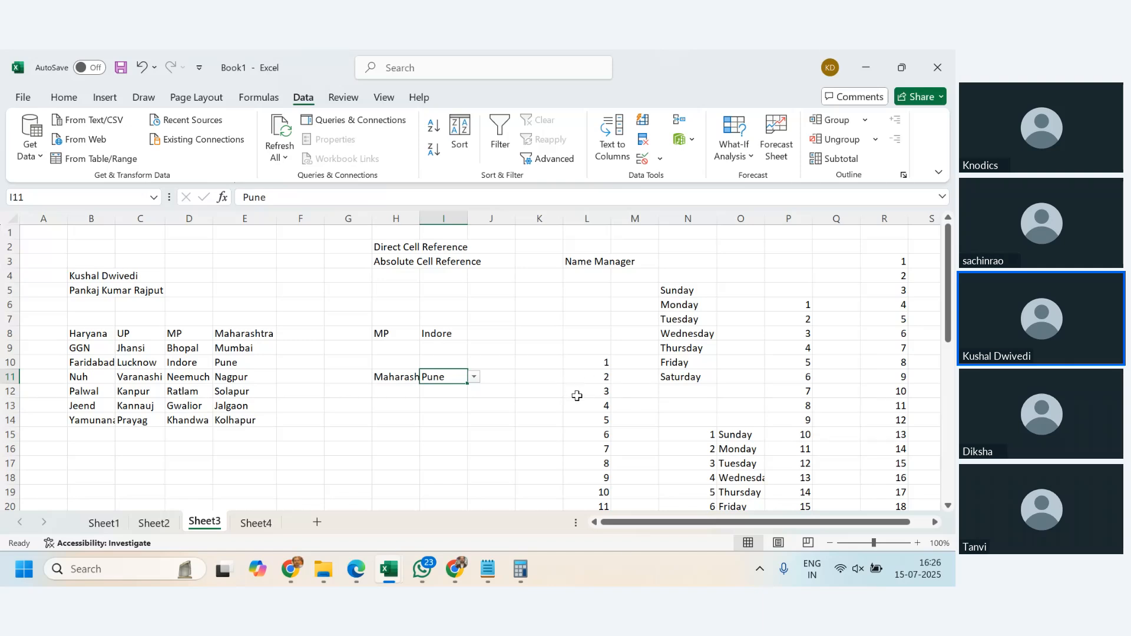
- Enter =indirect(H8) in H15 to spill the city list of the state chosen in H8
{"action": "left_click", "coordinate": [396, 437]}
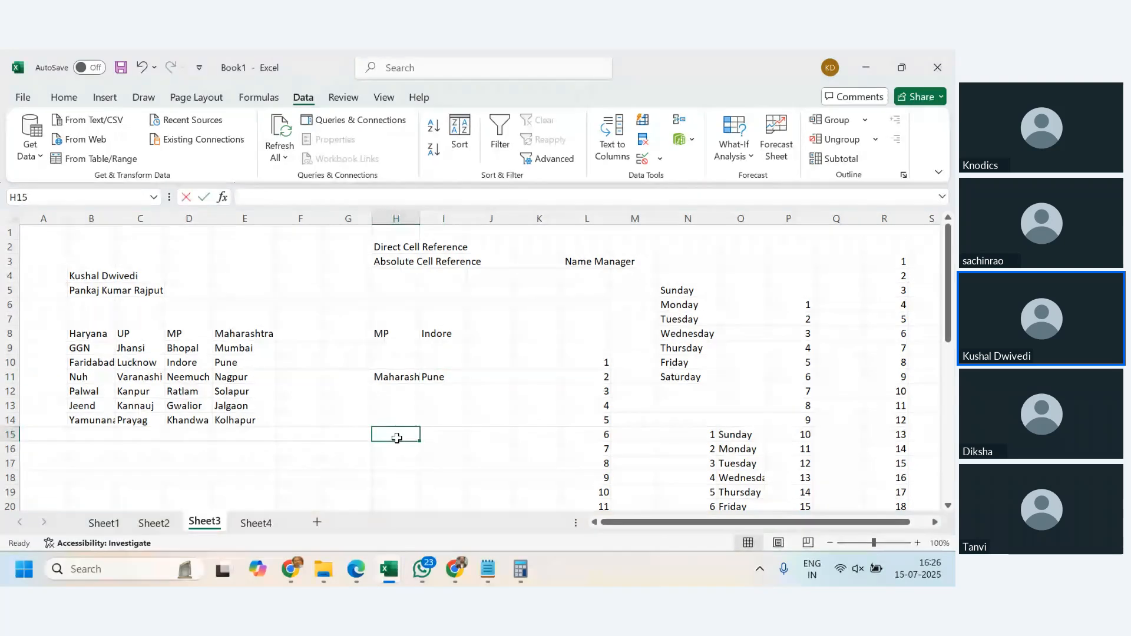
{"action": "type", "text": "=indirect("}
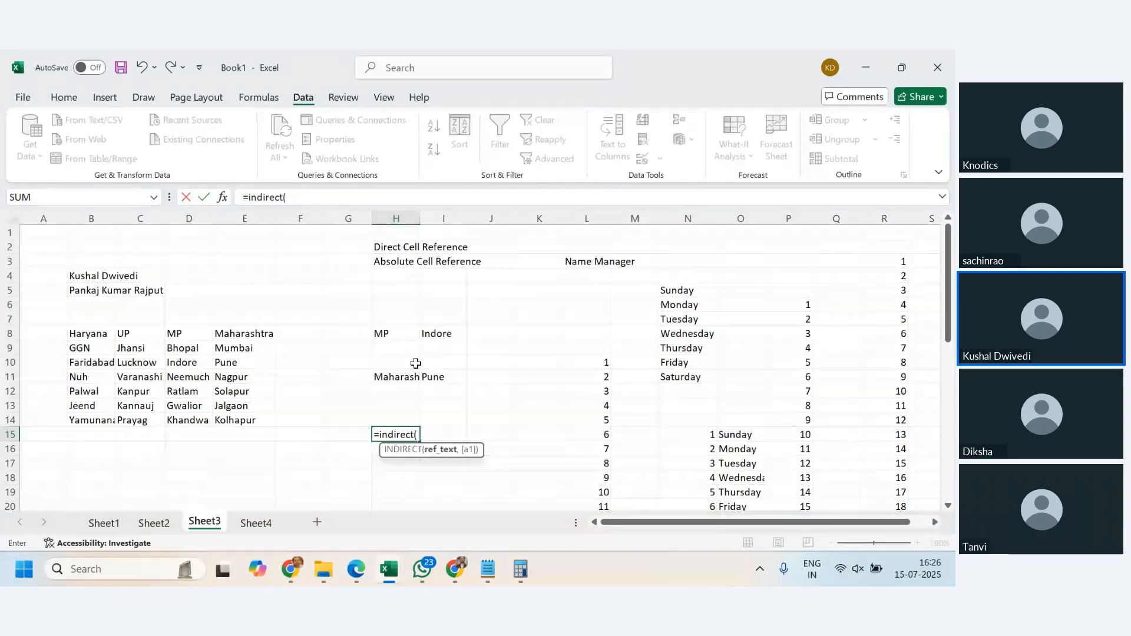
{"action": "left_click", "coordinate": [384, 334]}
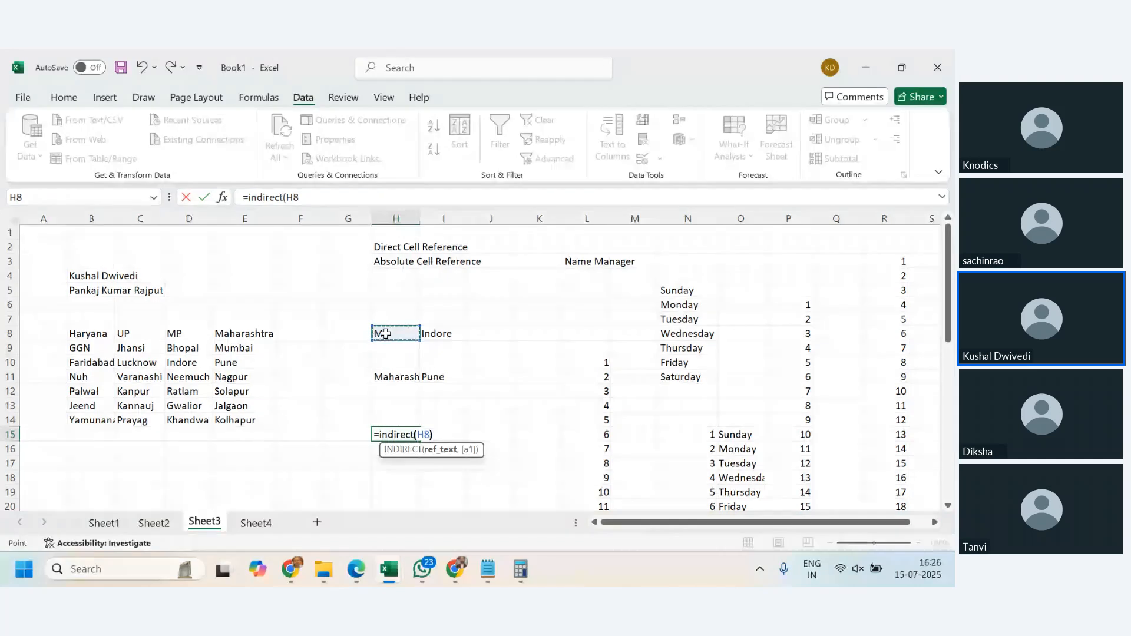
{"action": "type", "text": ")"}
{"action": "key", "text": "Return"}
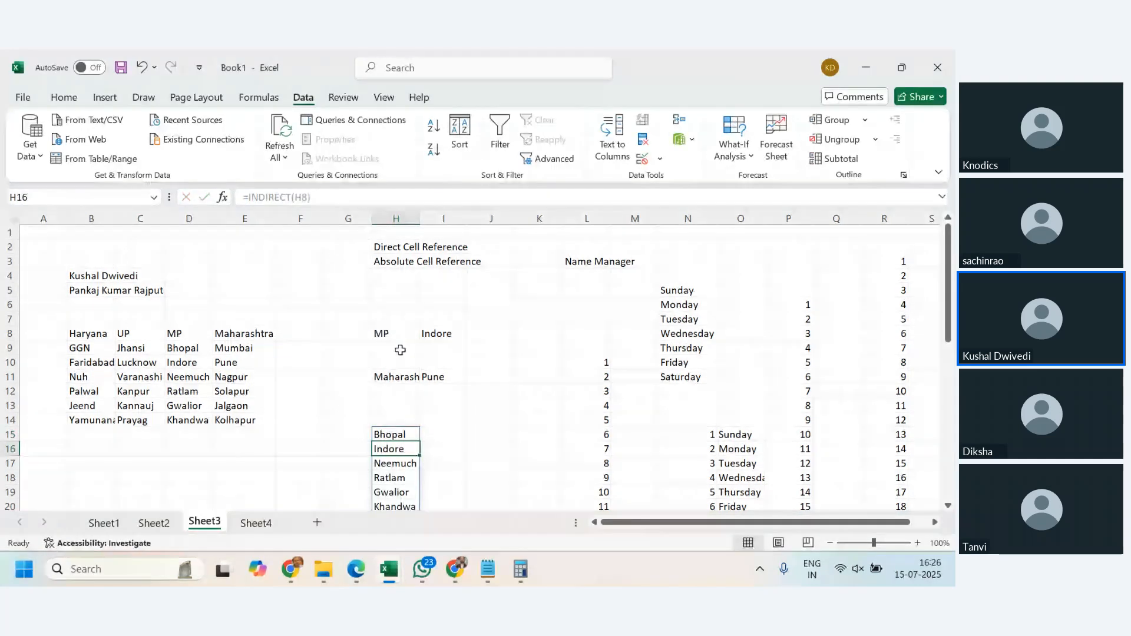
{"action": "scroll", "coordinate": [410, 421], "scroll_direction": "down", "scroll_amount": 2}
{"action": "scroll", "coordinate": [406, 388], "scroll_direction": "up", "scroll_amount": 1}
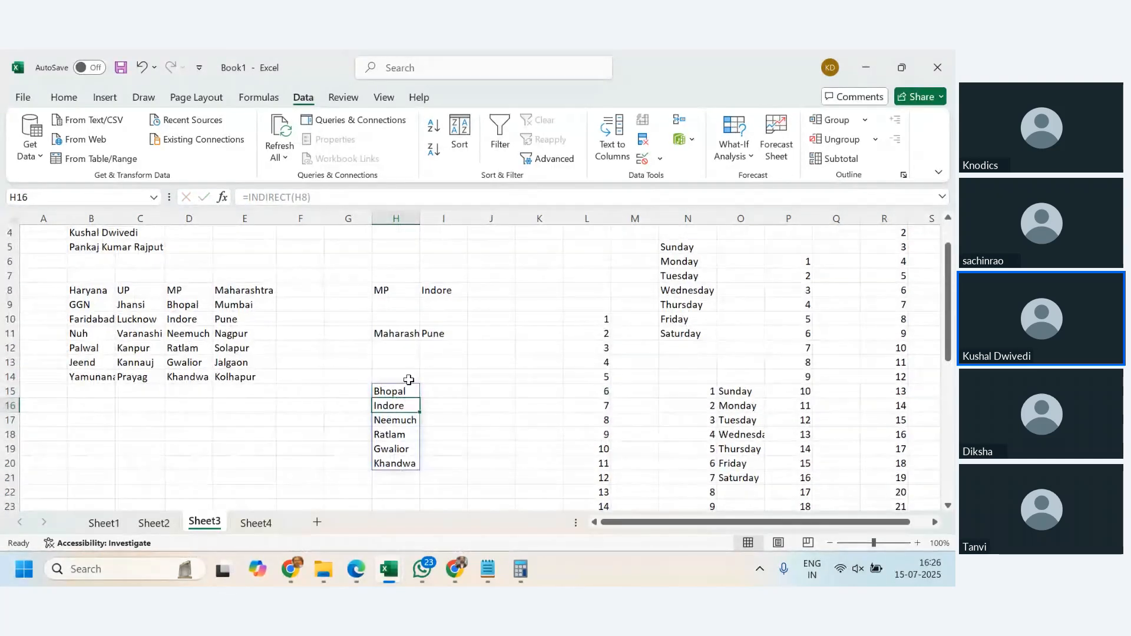
- Cycle H8's state dropdown through UP, Haryana and Maharashtra, ending on Haryana, to test the spilled list
{"action": "left_click", "coordinate": [398, 290]}
{"action": "left_click", "coordinate": [426, 290]}
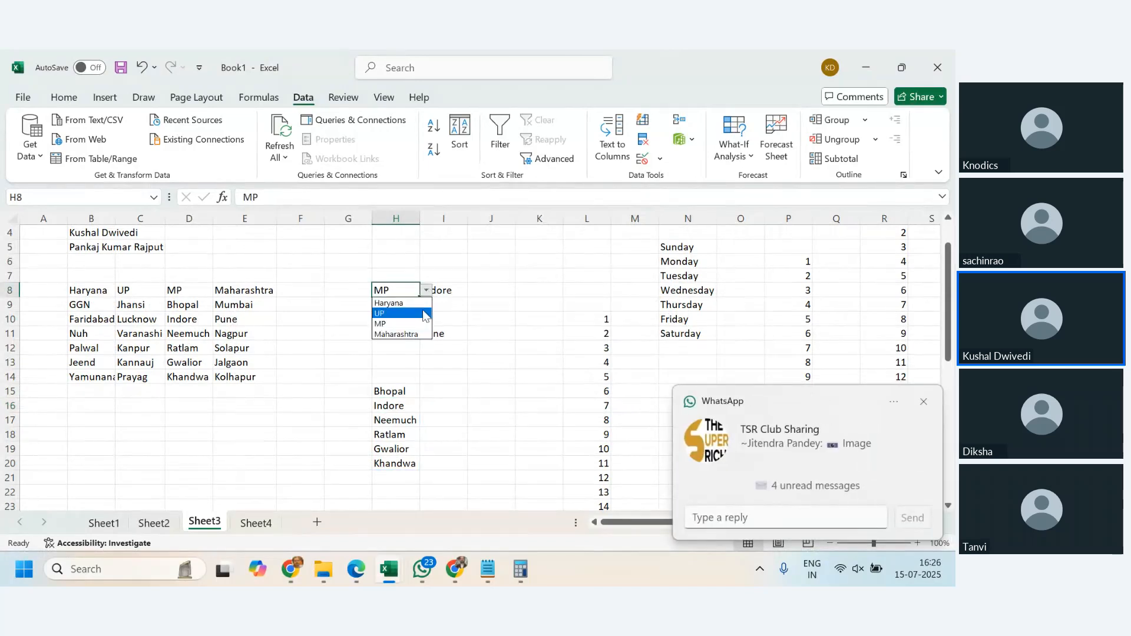
{"action": "left_click", "coordinate": [420, 305]}
{"action": "left_click", "coordinate": [426, 291]}
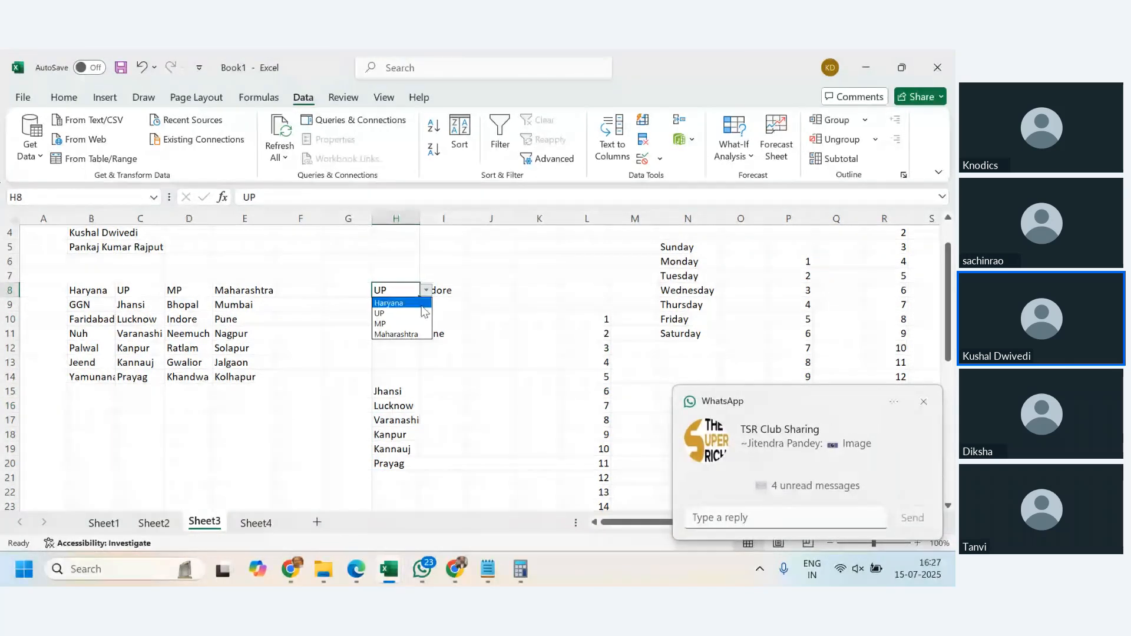
{"action": "left_click", "coordinate": [417, 303]}
{"action": "left_click", "coordinate": [427, 290]}
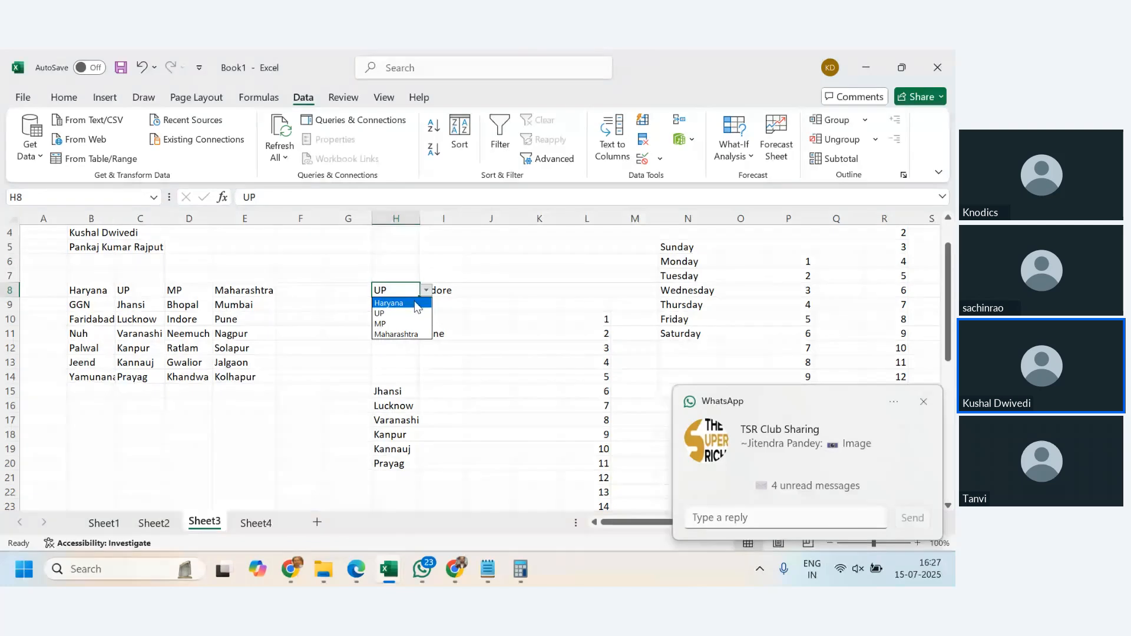
{"action": "left_click", "coordinate": [415, 301]}
{"action": "left_click", "coordinate": [426, 290]}
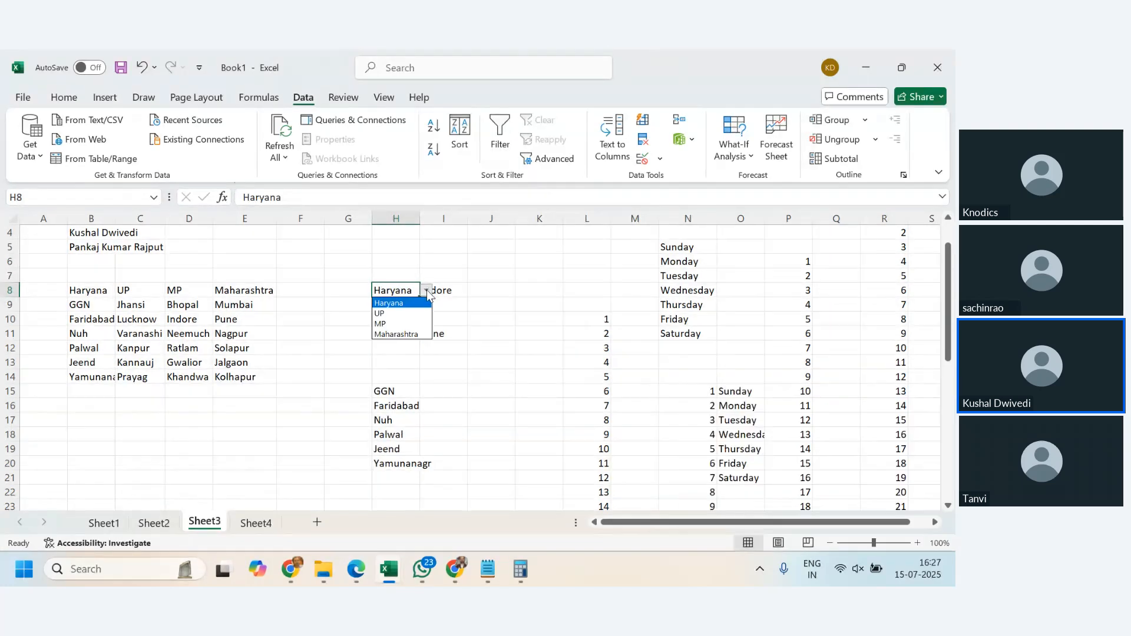
{"action": "left_click", "coordinate": [412, 327]}
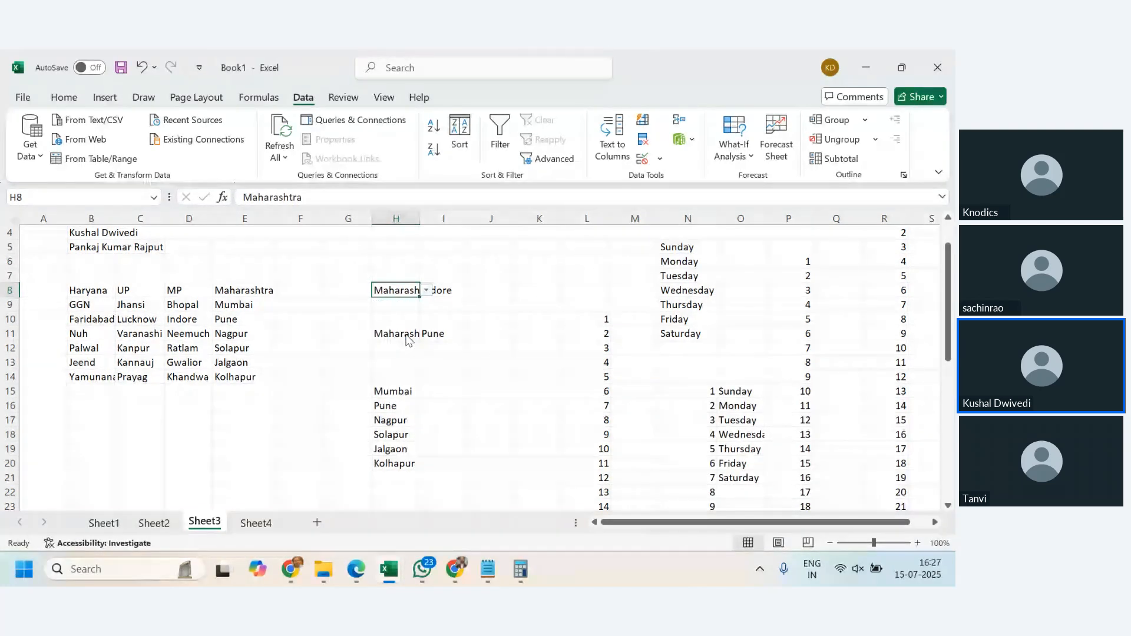
{"action": "left_click", "coordinate": [426, 291]}
{"action": "left_click", "coordinate": [389, 303]}
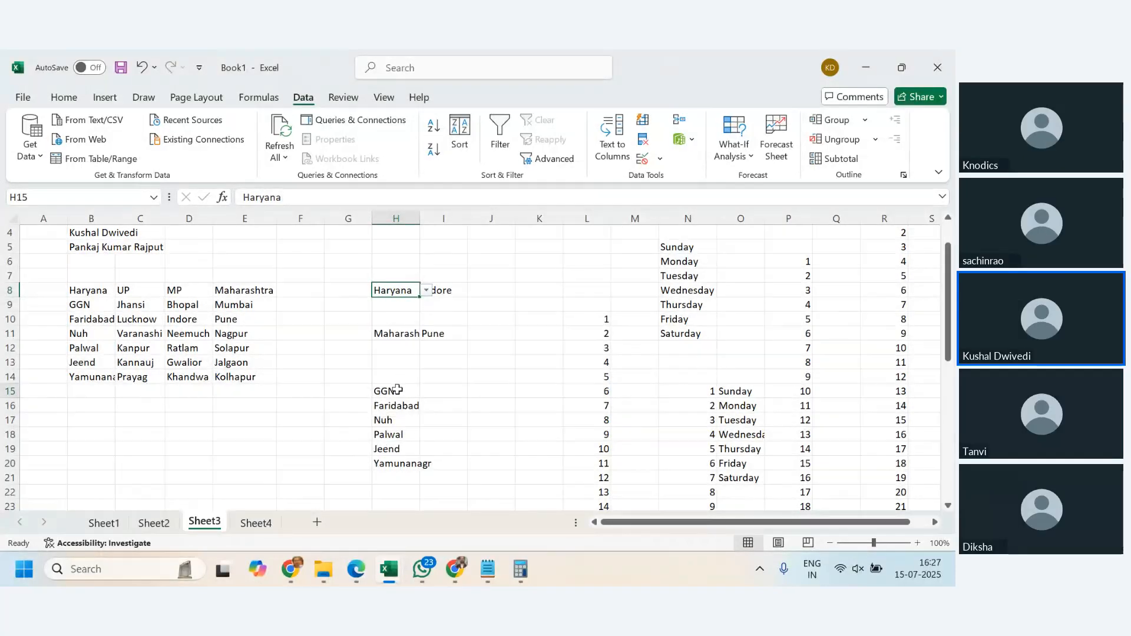
- Inspect the spilled city range H15:H20 and the city dropdown in I8
{"action": "left_click_drag", "start_coordinate": [398, 389], "coordinate": [430, 461]}
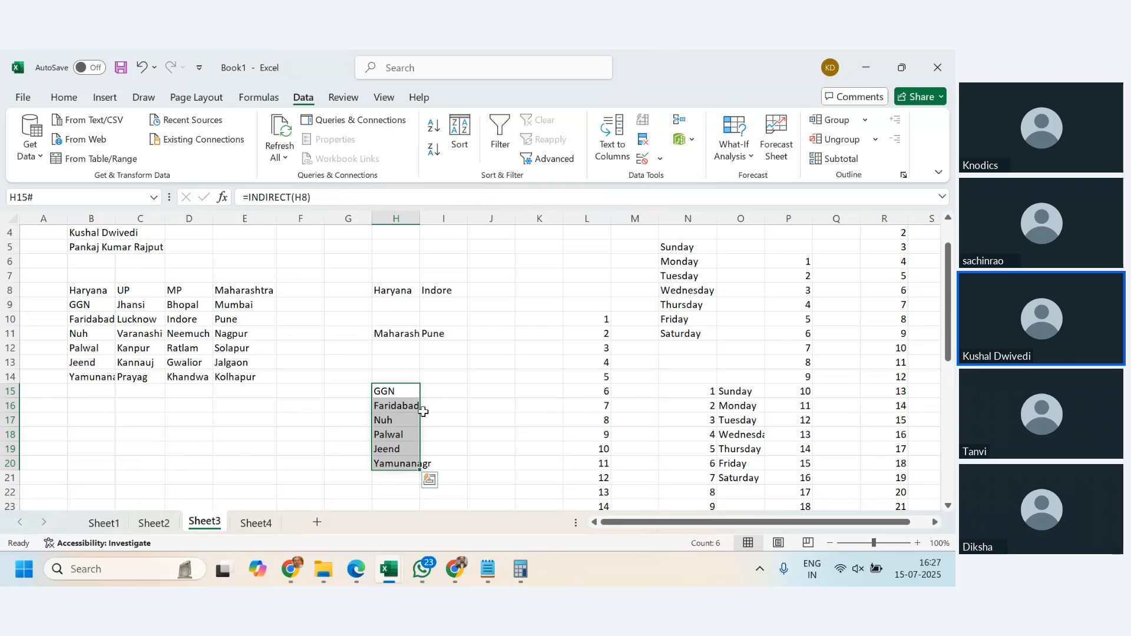
{"action": "left_click_drag", "start_coordinate": [386, 392], "coordinate": [405, 464]}
{"action": "left_click", "coordinate": [412, 291]}
{"action": "left_click", "coordinate": [450, 290]}
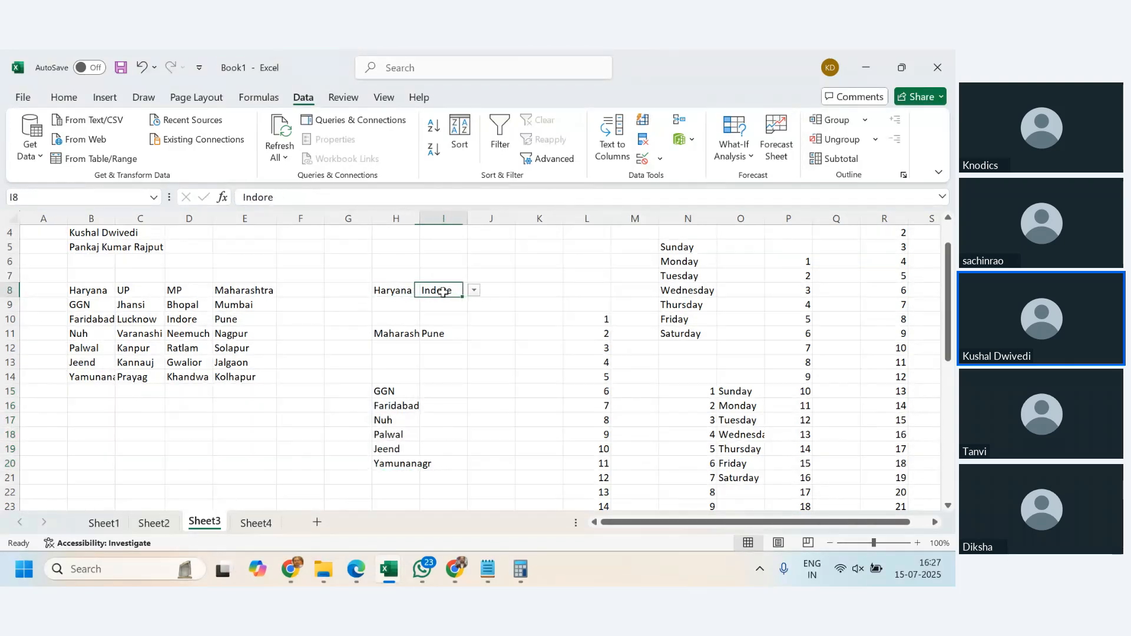
{"action": "left_click", "coordinate": [474, 292]}
- Choose MP as the state in H8
{"action": "left_click", "coordinate": [404, 292]}
{"action": "left_click", "coordinate": [403, 293]}
{"action": "left_click", "coordinate": [426, 291]}
{"action": "left_click", "coordinate": [387, 323]}
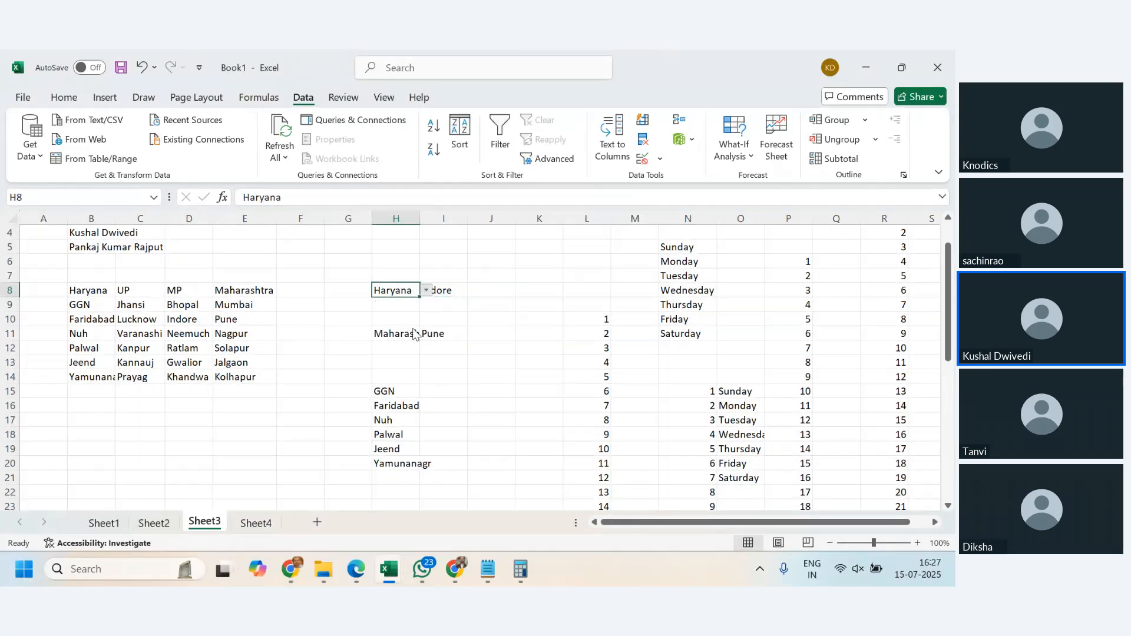
{"action": "left_click", "coordinate": [465, 292]}
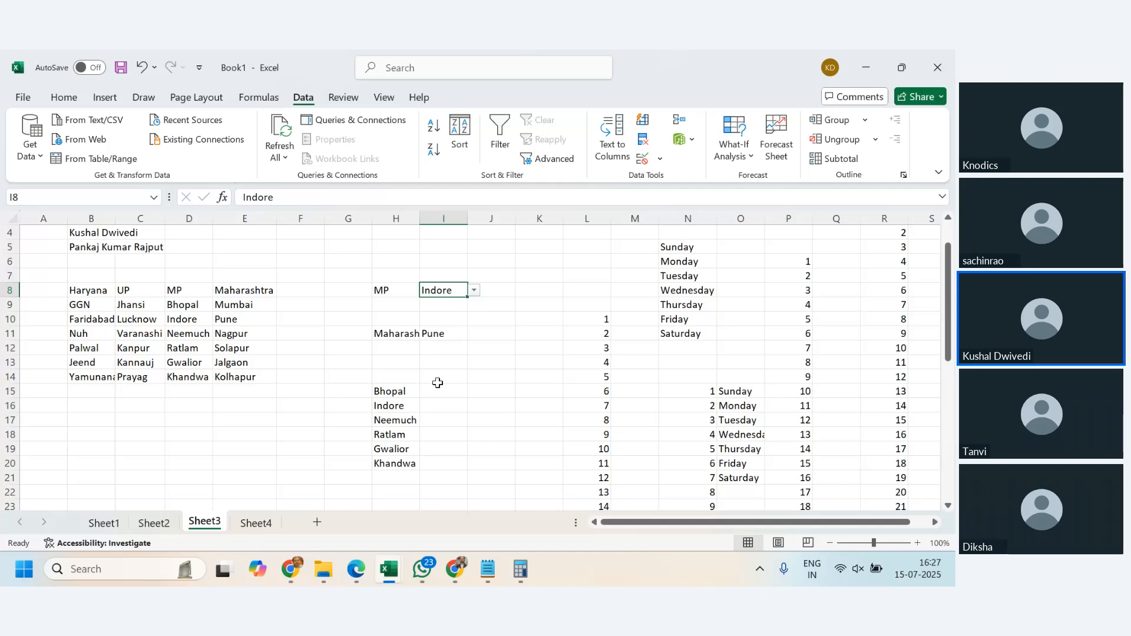
{"action": "left_click", "coordinate": [268, 524]}
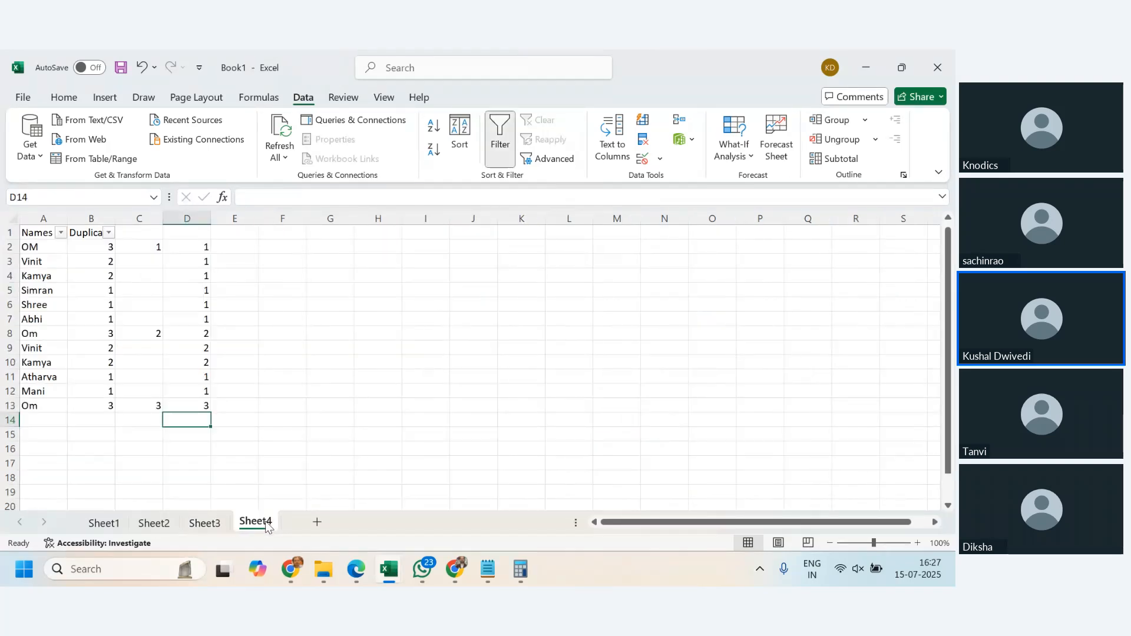
{"action": "left_click", "coordinate": [210, 523]}
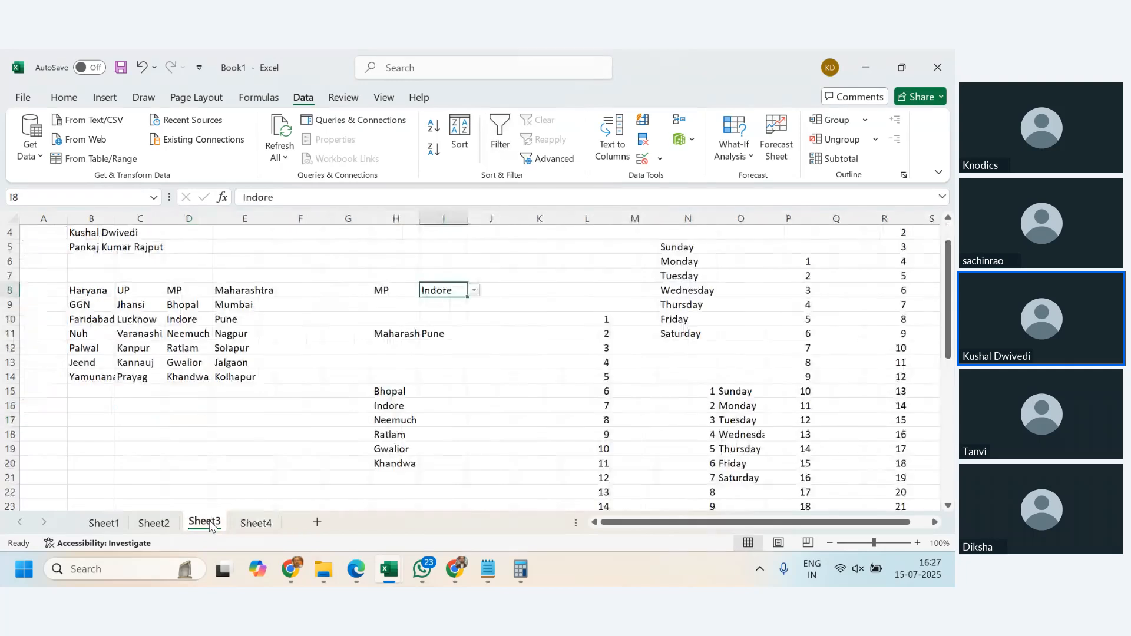
{"action": "key", "text": "alt+Tab"}
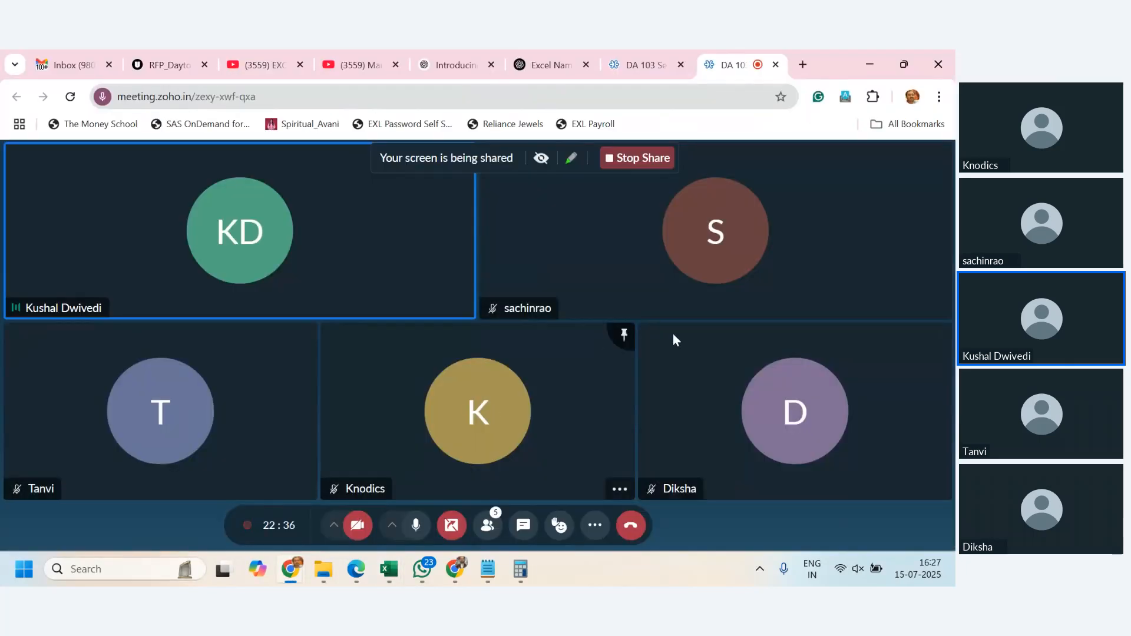
{"action": "key", "text": "alt+Tab"}
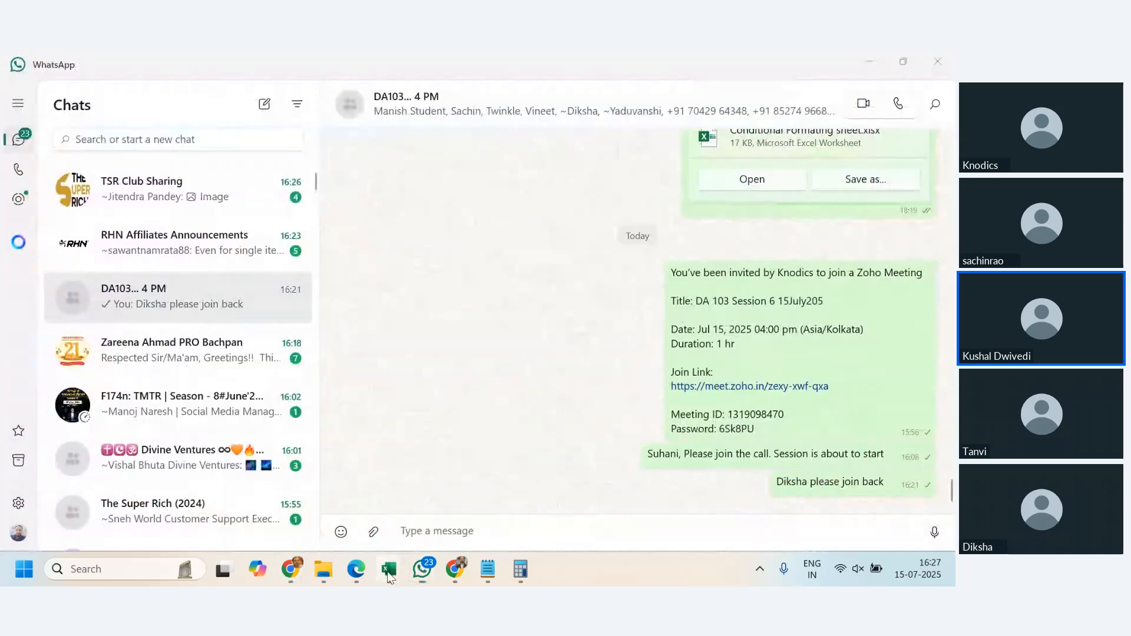
{"action": "mouse_move", "coordinate": [389, 569]}
{"action": "left_click", "coordinate": [488, 506]}
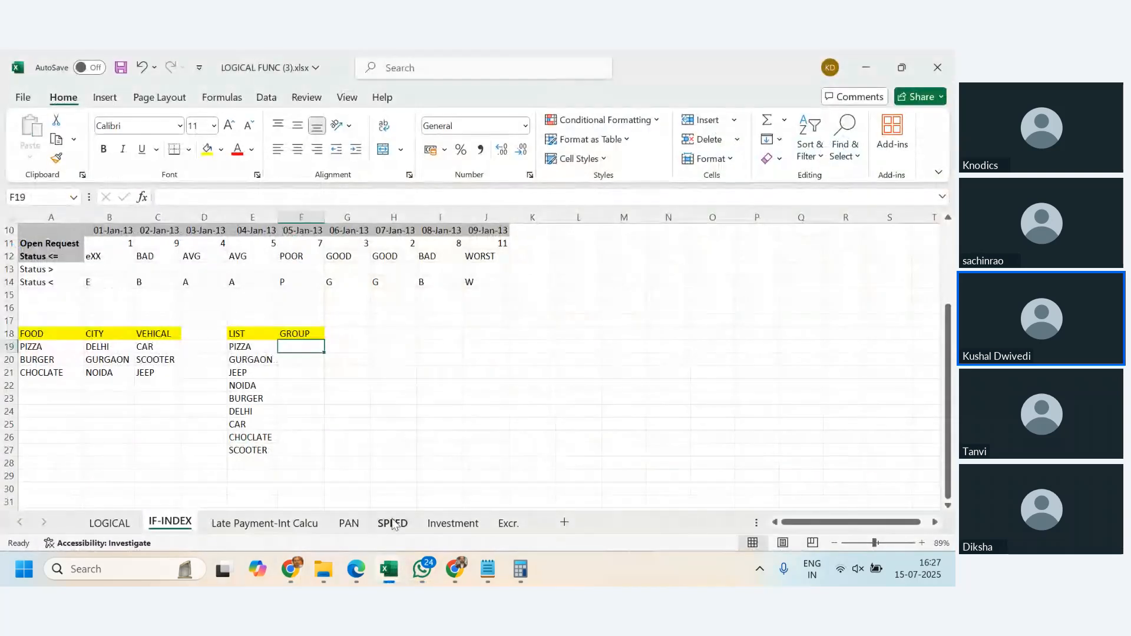
{"action": "left_click", "coordinate": [355, 525]}
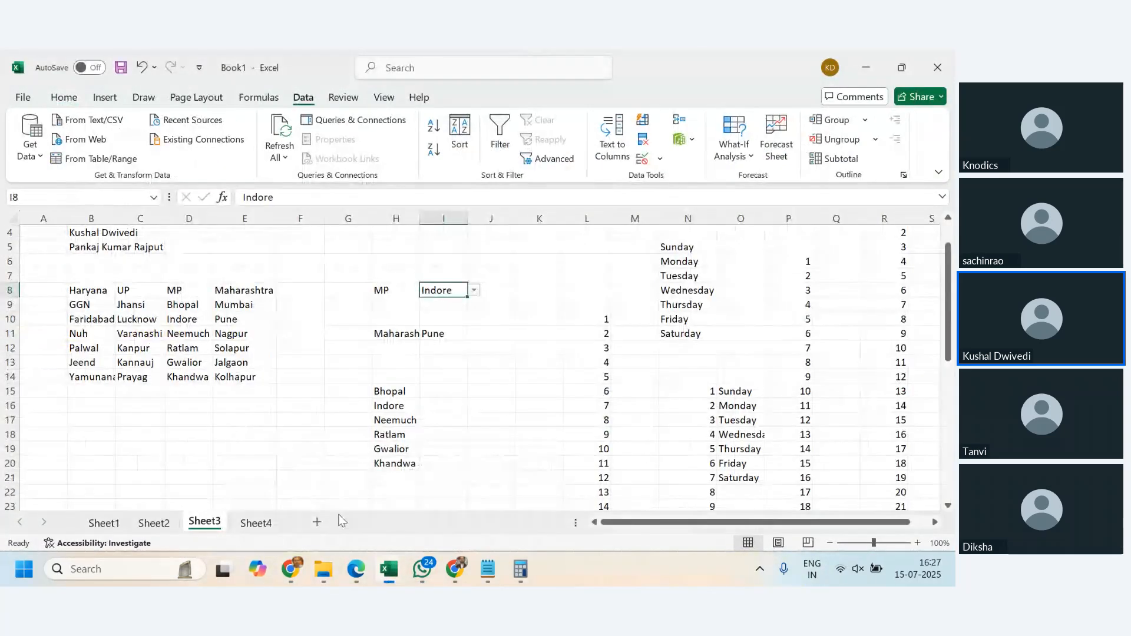
- Open Sheet4 and examine the COUNTIF duplicate-count formulas beside the names list
{"action": "left_click", "coordinate": [254, 521]}
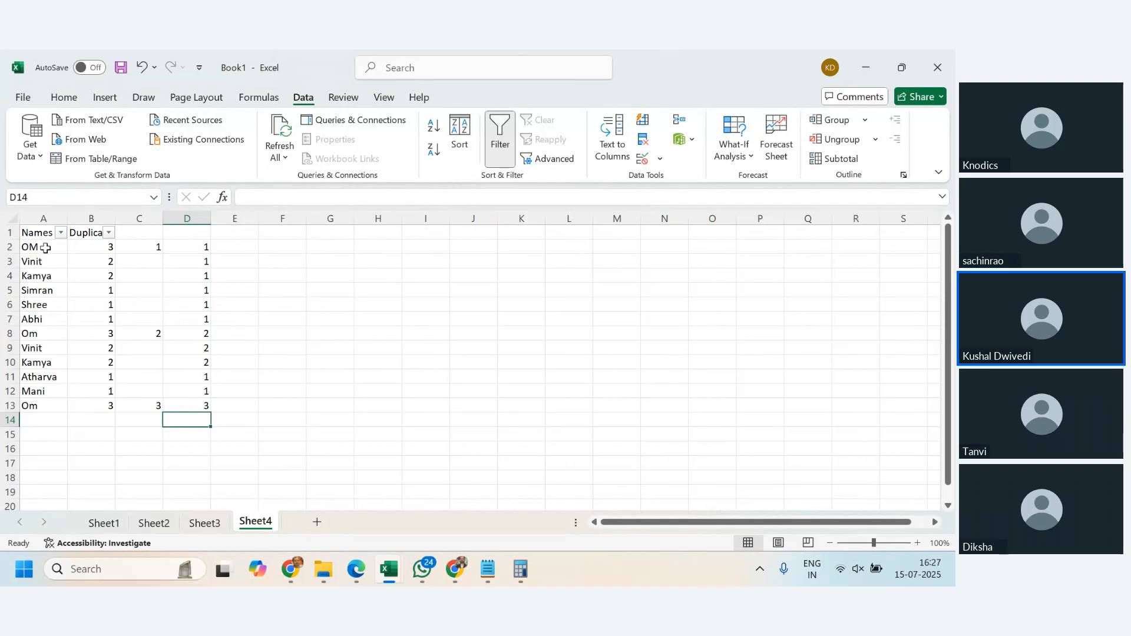
{"action": "left_click_drag", "start_coordinate": [46, 247], "coordinate": [100, 250]}
{"action": "left_click", "coordinate": [177, 291]}
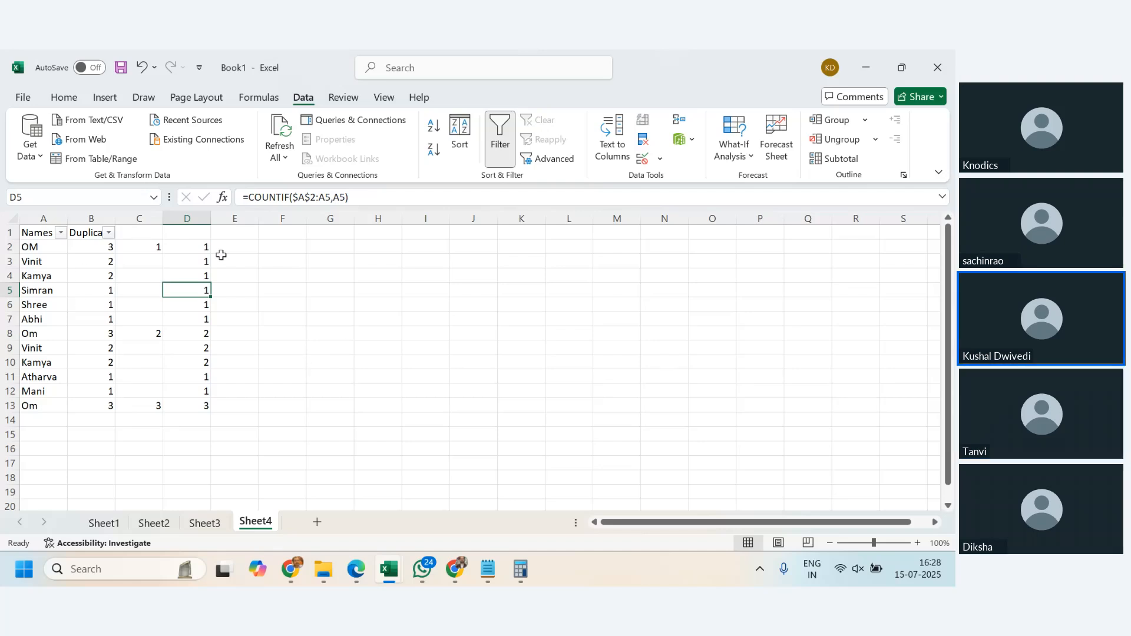
- Filter the Duplicate column to show only the values 2 and 3
{"action": "left_click", "coordinate": [131, 250]}
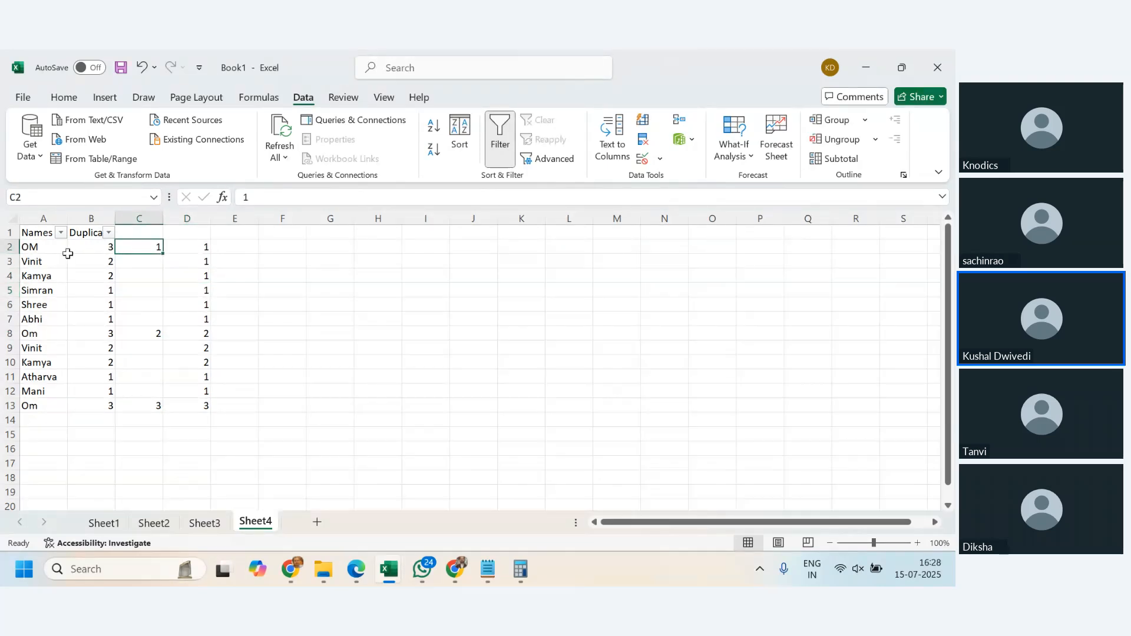
{"action": "left_click_drag", "start_coordinate": [82, 249], "coordinate": [83, 399]}
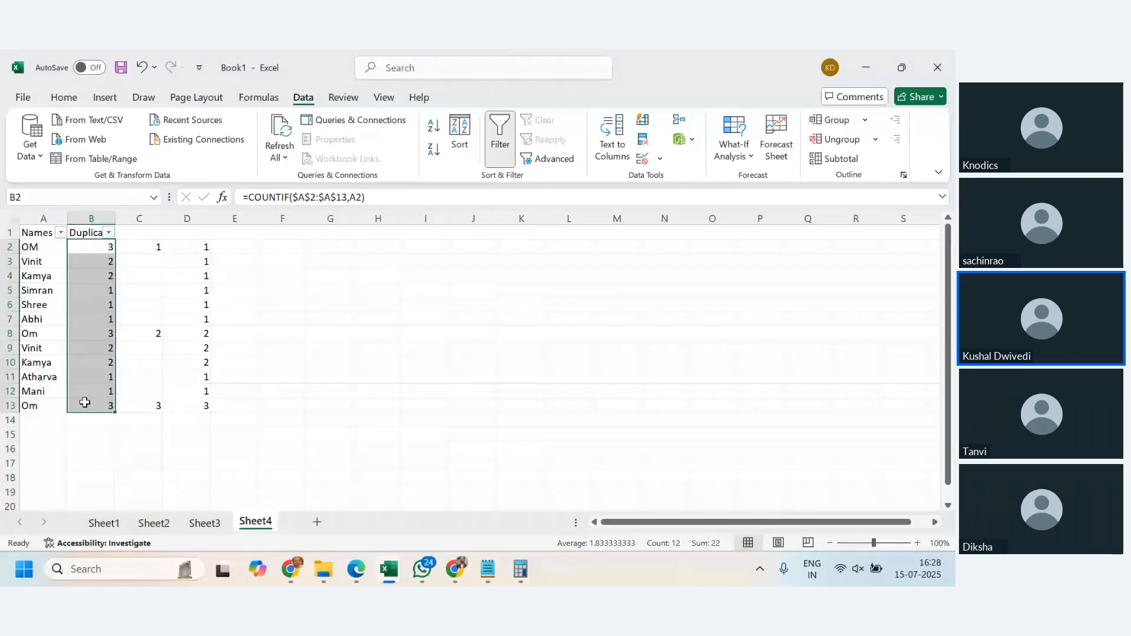
{"action": "left_click", "coordinate": [112, 234]}
{"action": "left_click", "coordinate": [154, 389]}
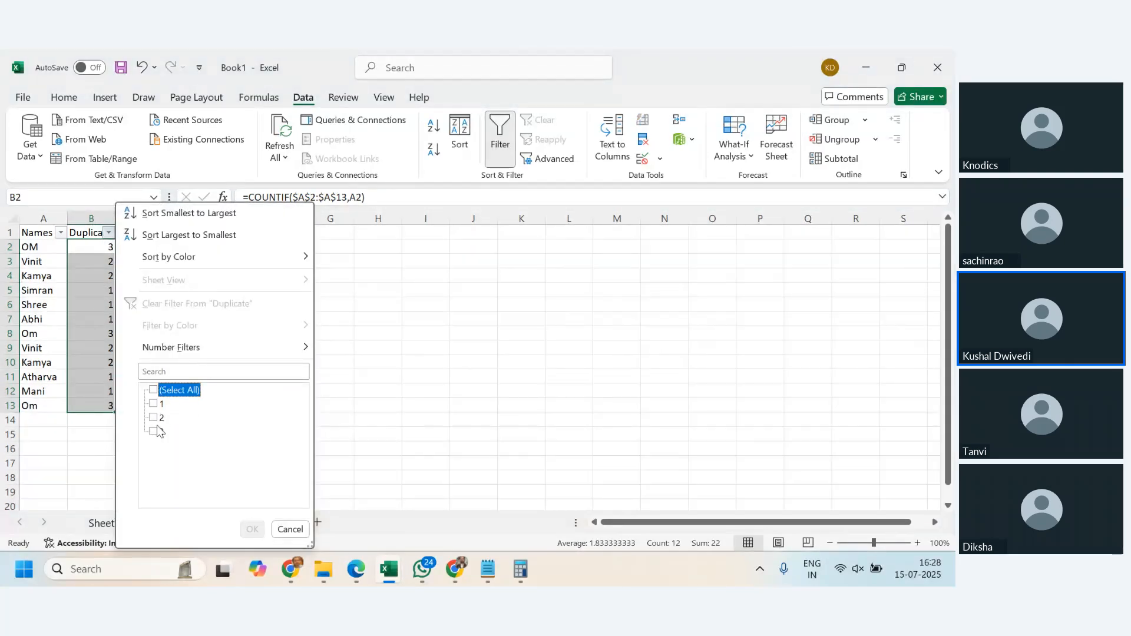
{"action": "left_click", "coordinate": [155, 432]}
{"action": "left_click", "coordinate": [154, 417]}
{"action": "left_click", "coordinate": [252, 529]}
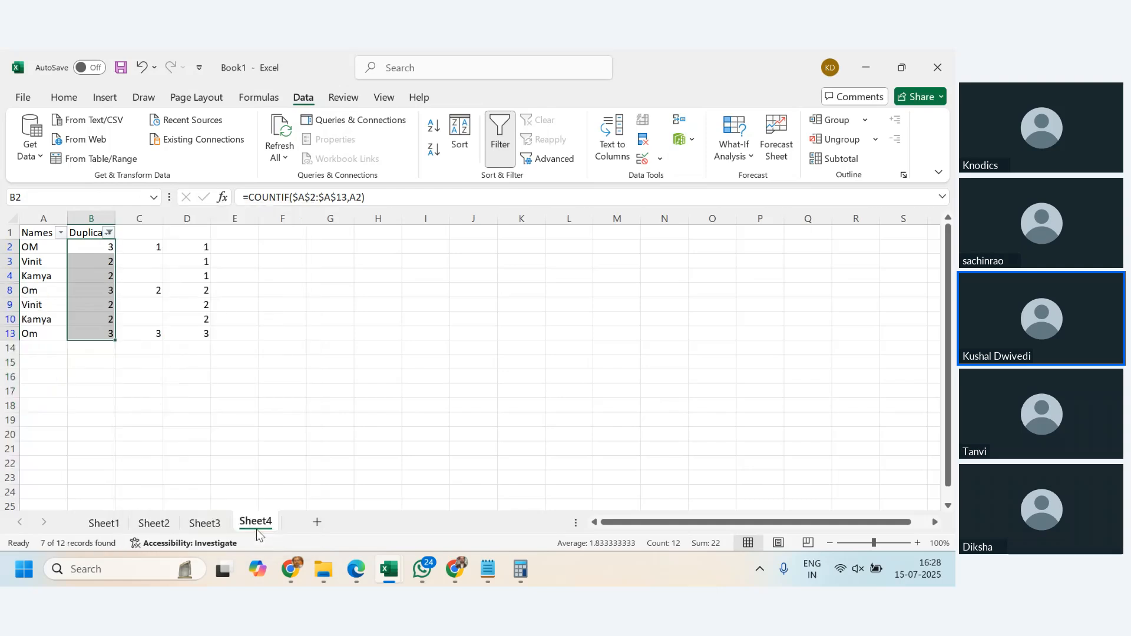
{"action": "left_click", "coordinate": [180, 414]}
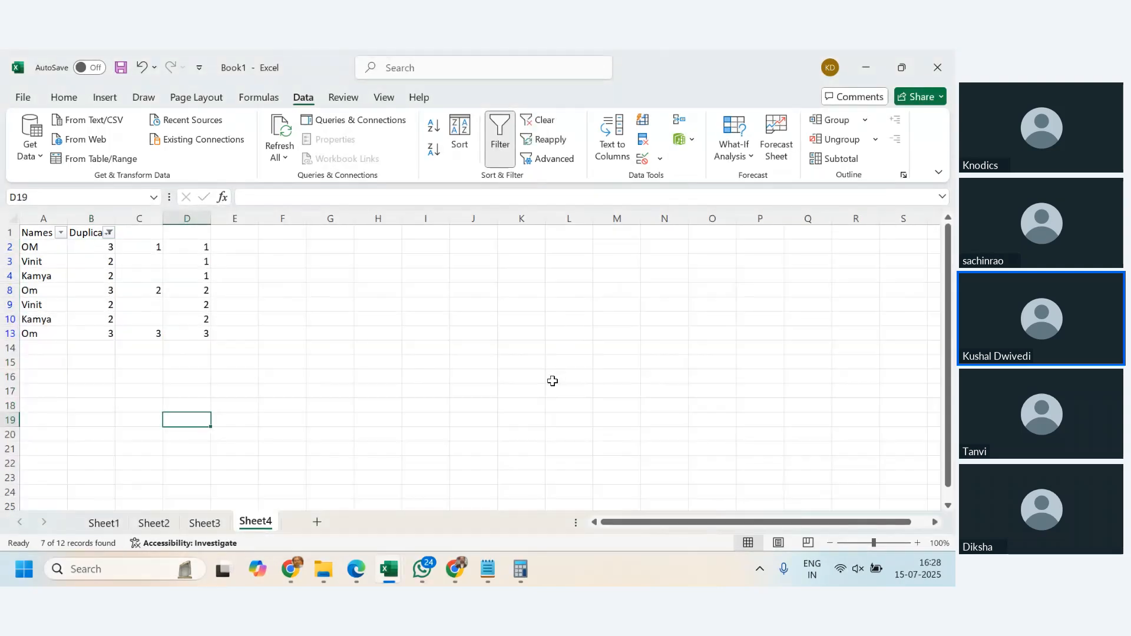
- Clear the filter from the Duplicate column
{"action": "left_click", "coordinate": [109, 232]}
{"action": "left_click", "coordinate": [209, 302]}
{"action": "left_click", "coordinate": [538, 357]}
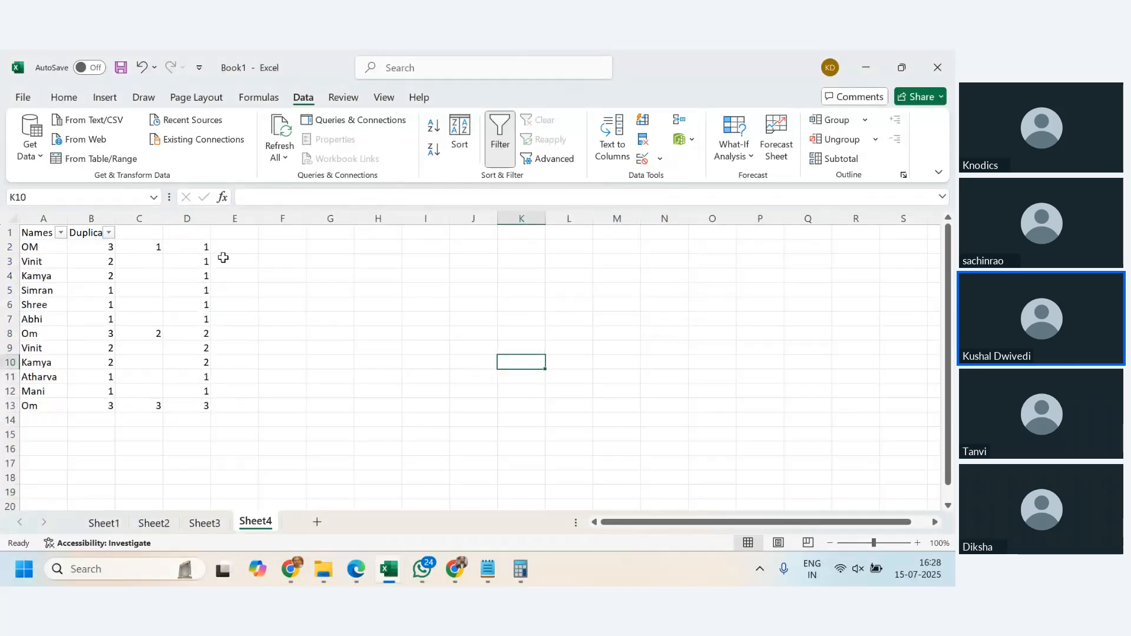
- Check the running-count formulas in D2 and D8, and filter the Names column to only the name in A2
{"action": "left_click", "coordinate": [202, 250]}
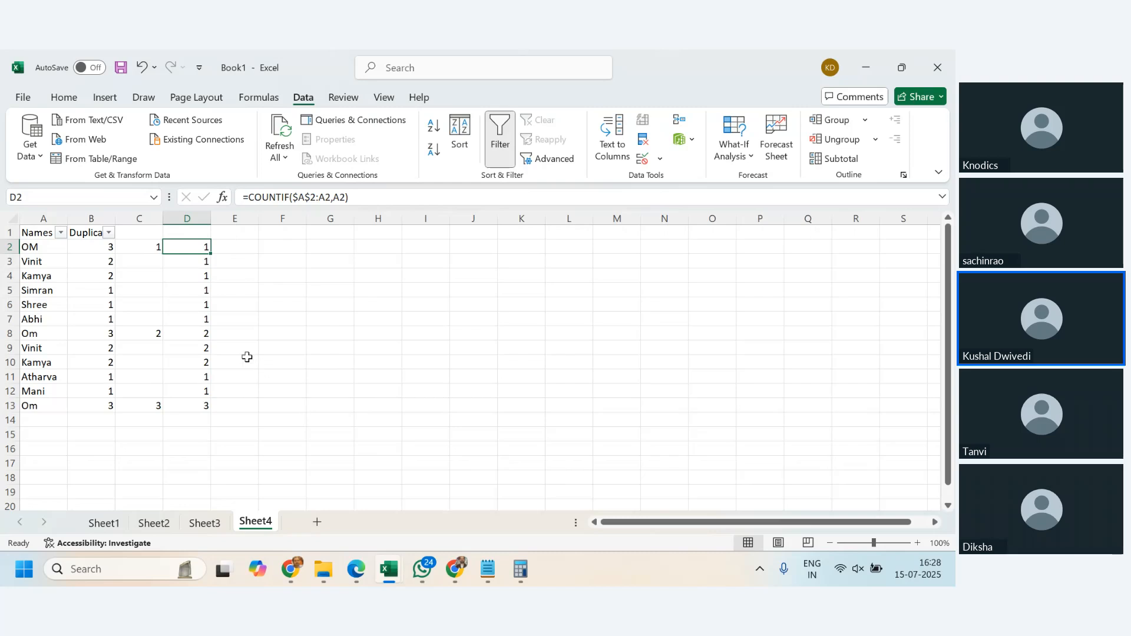
{"action": "left_click", "coordinate": [200, 331]}
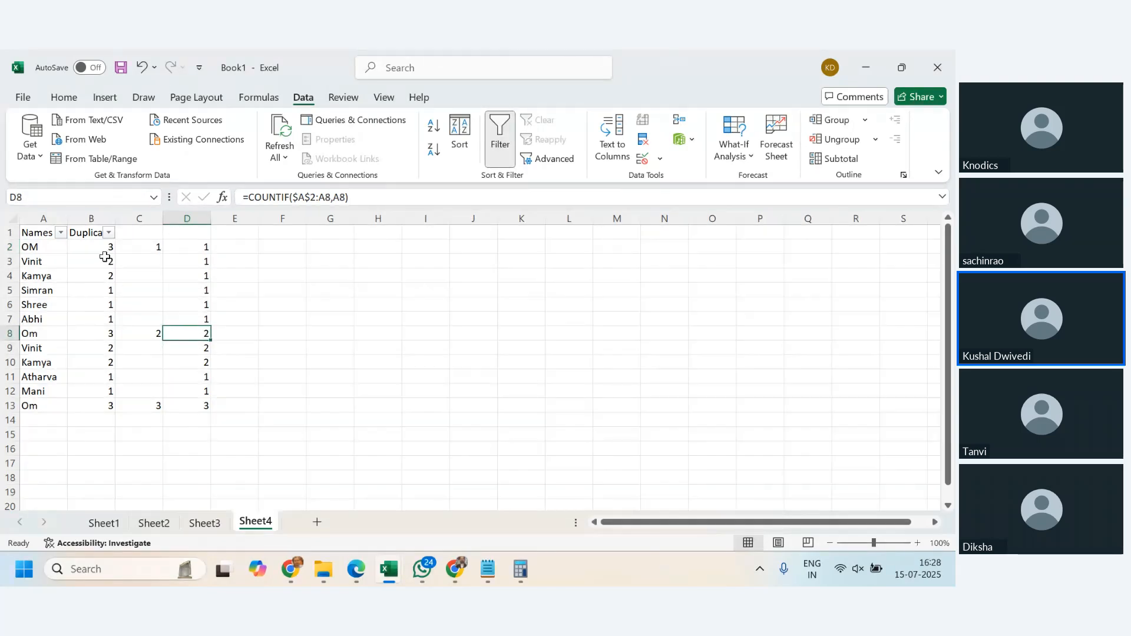
{"action": "left_click", "coordinate": [61, 233]}
{"action": "left_click", "coordinate": [128, 390]}
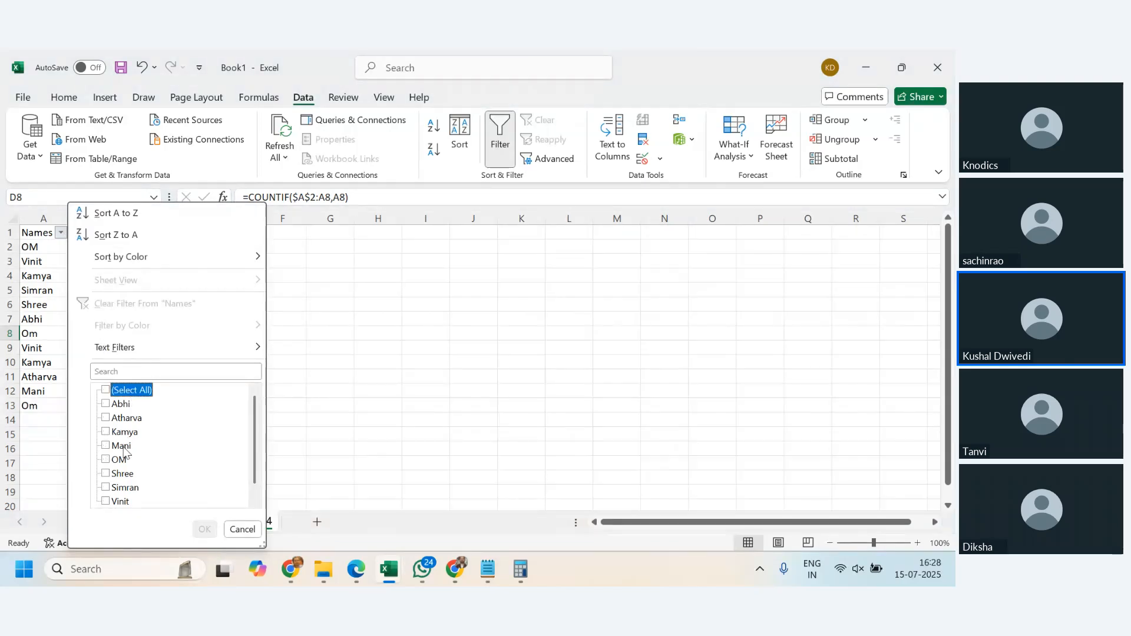
{"action": "left_click", "coordinate": [119, 461]}
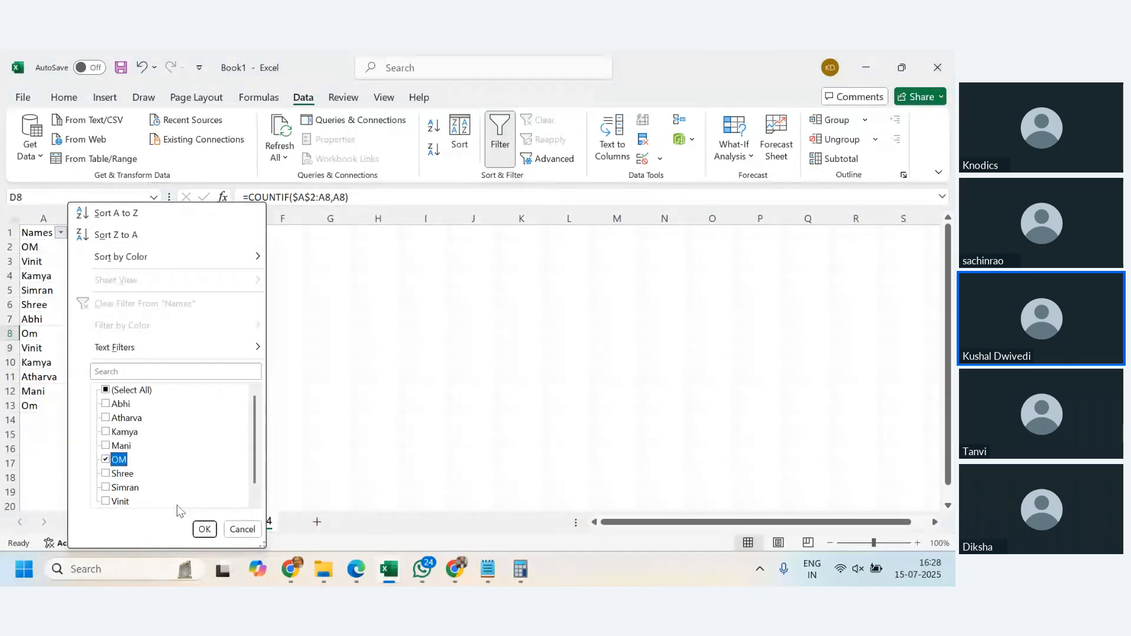
{"action": "left_click", "coordinate": [204, 529]}
{"action": "left_click", "coordinate": [521, 376]}
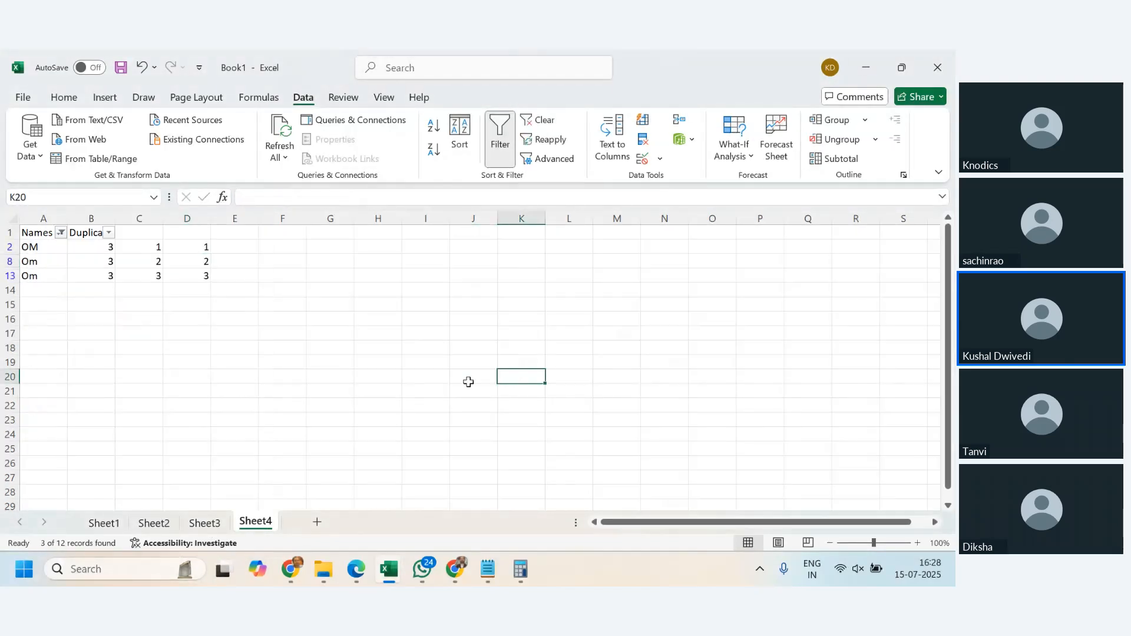
- Compare the total and running counts across the filtered rows 2, 8 and 13
{"action": "left_click", "coordinate": [94, 249]}
{"action": "left_click", "coordinate": [136, 348]}
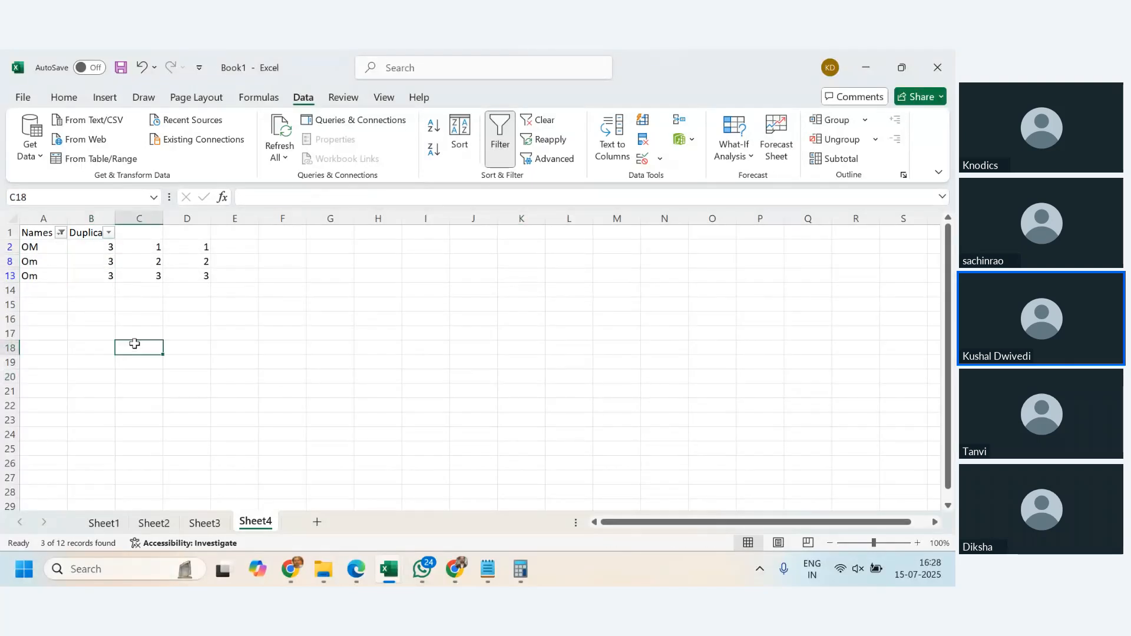
{"action": "left_click", "coordinate": [5, 248]}
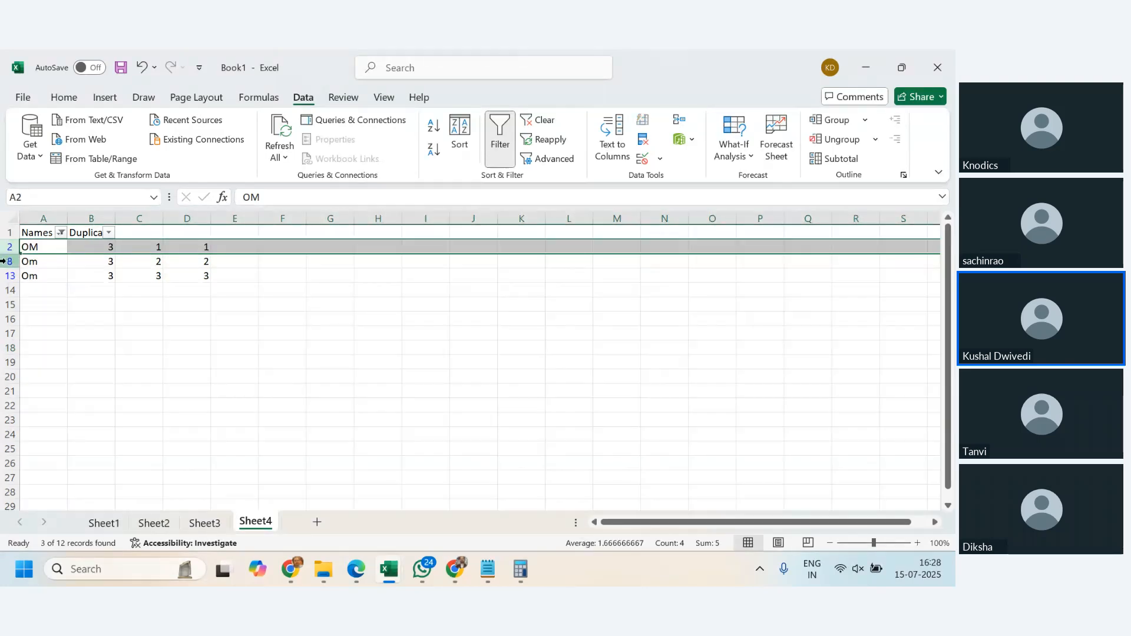
{"action": "left_click", "coordinate": [6, 261]}
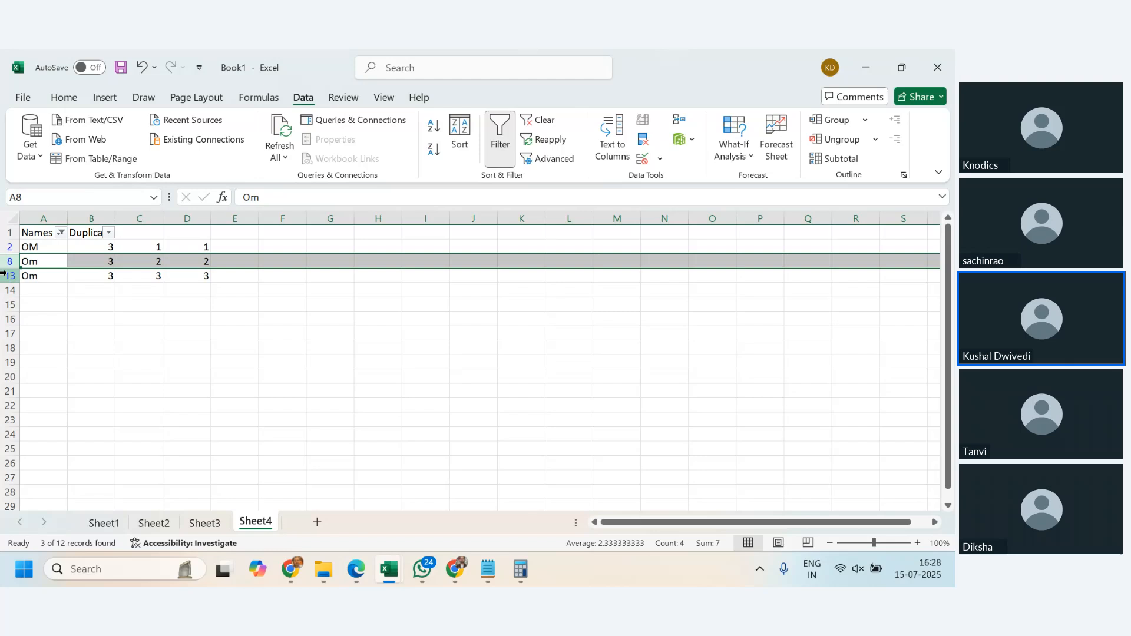
{"action": "left_click", "coordinate": [4, 275]}
{"action": "left_click", "coordinate": [255, 346]}
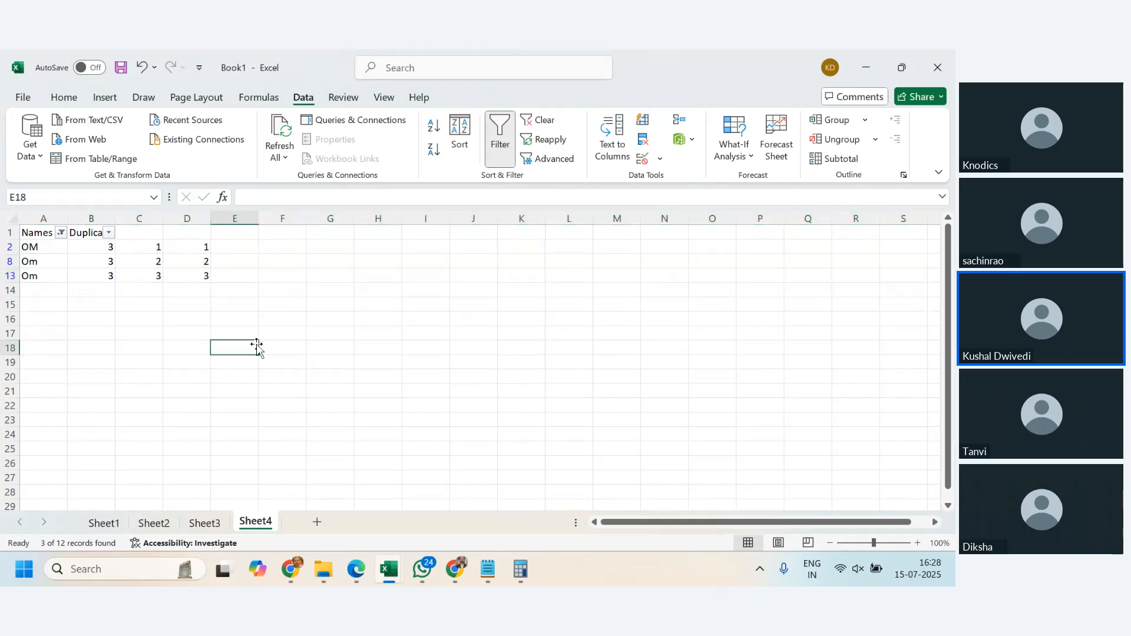
- Clear the filter from the Names column
{"action": "left_click", "coordinate": [61, 232]}
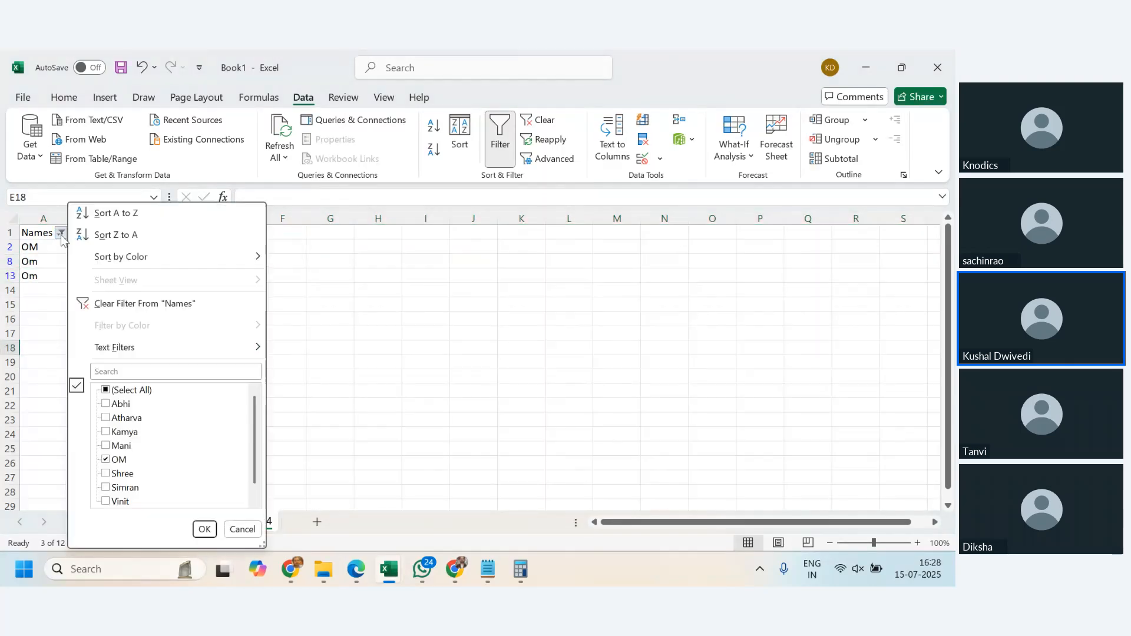
{"action": "left_click", "coordinate": [129, 306]}
{"action": "left_click", "coordinate": [432, 350]}
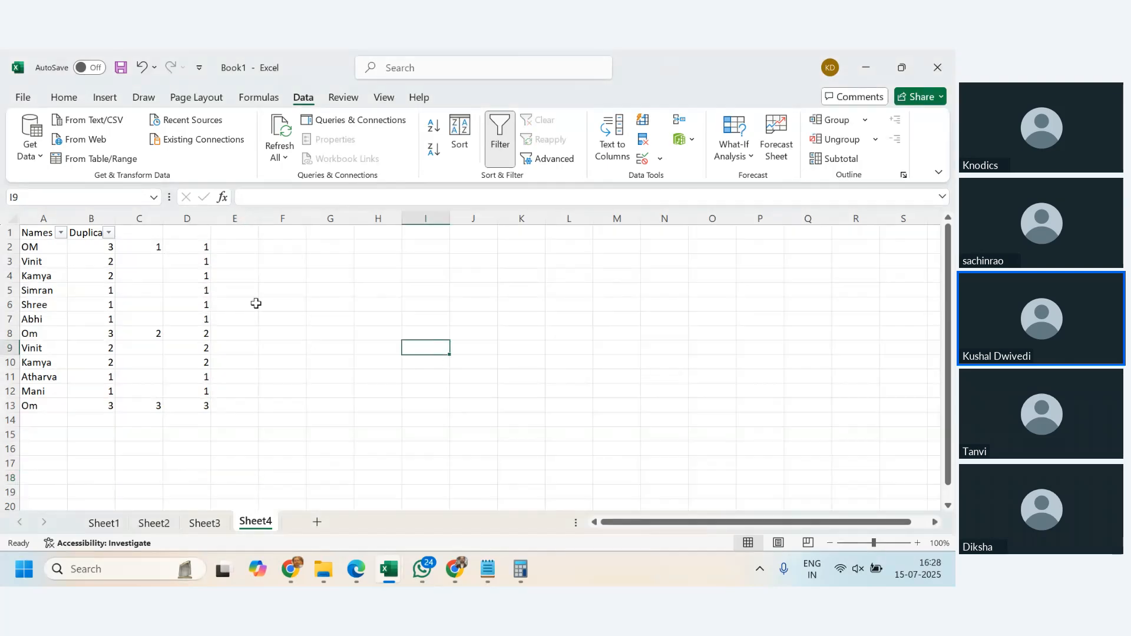
- Compare the running-count formulas in D2:D13 with the fixed-range COUNTIF formulas in B2:B13
{"action": "left_click_drag", "start_coordinate": [187, 242], "coordinate": [189, 406]}
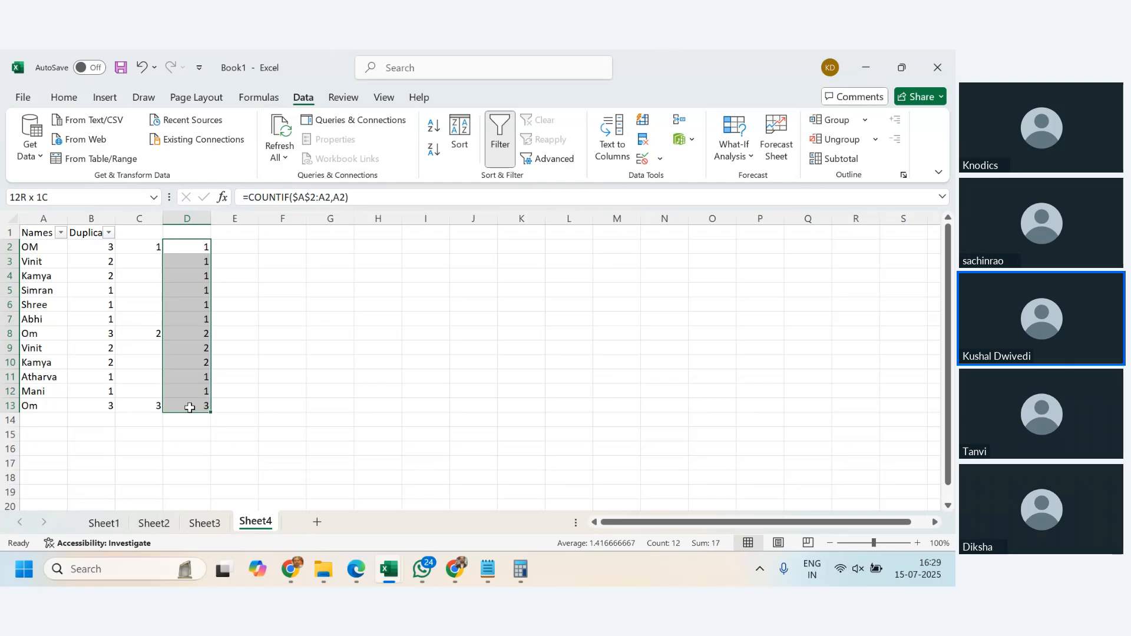
{"action": "left_click", "coordinate": [473, 318]}
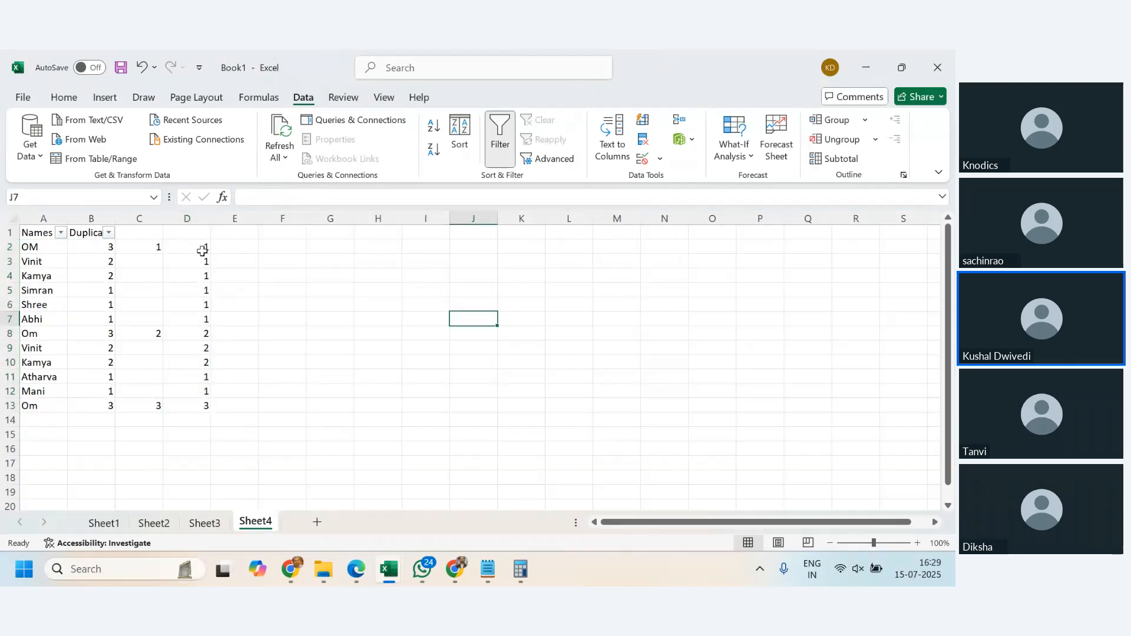
{"action": "left_click", "coordinate": [201, 248]}
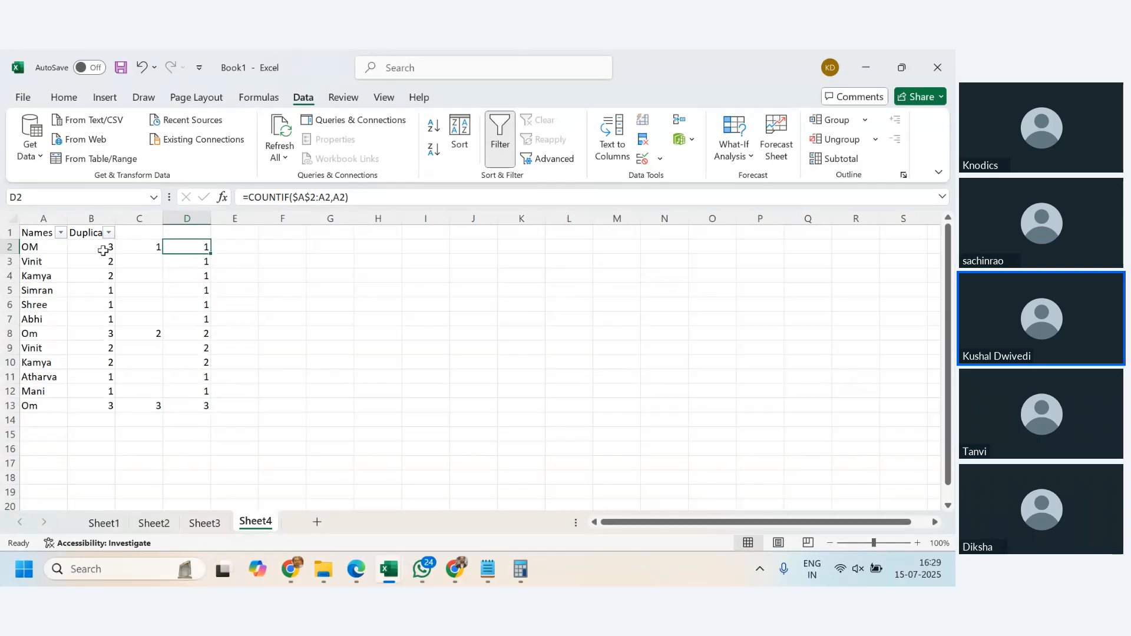
{"action": "left_click_drag", "start_coordinate": [103, 250], "coordinate": [104, 399]}
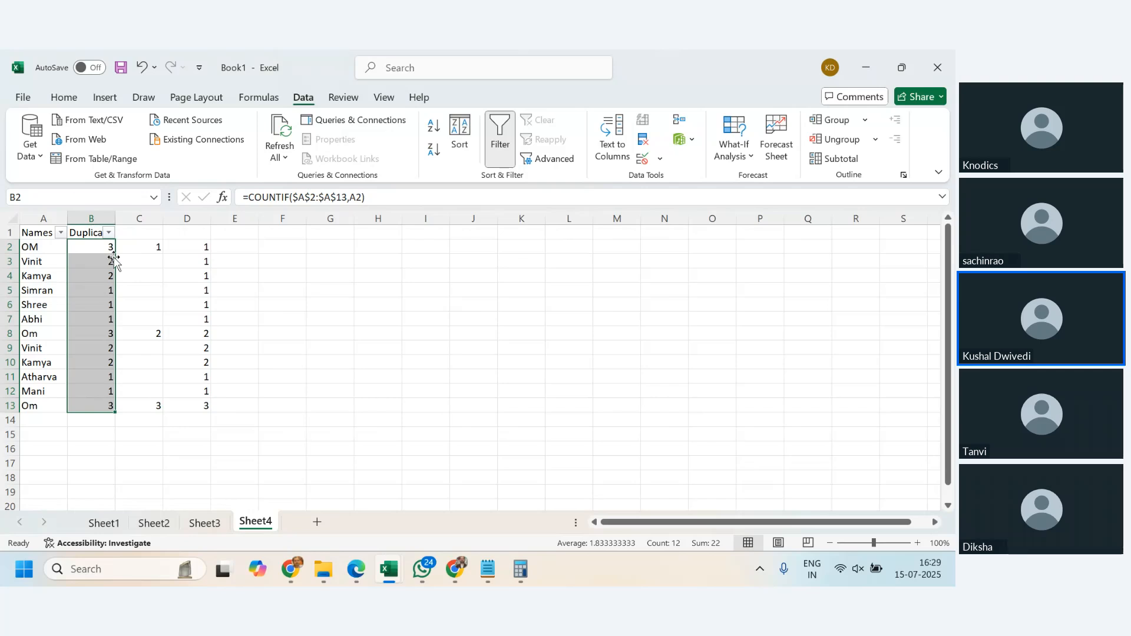
{"action": "key", "text": "F2"}
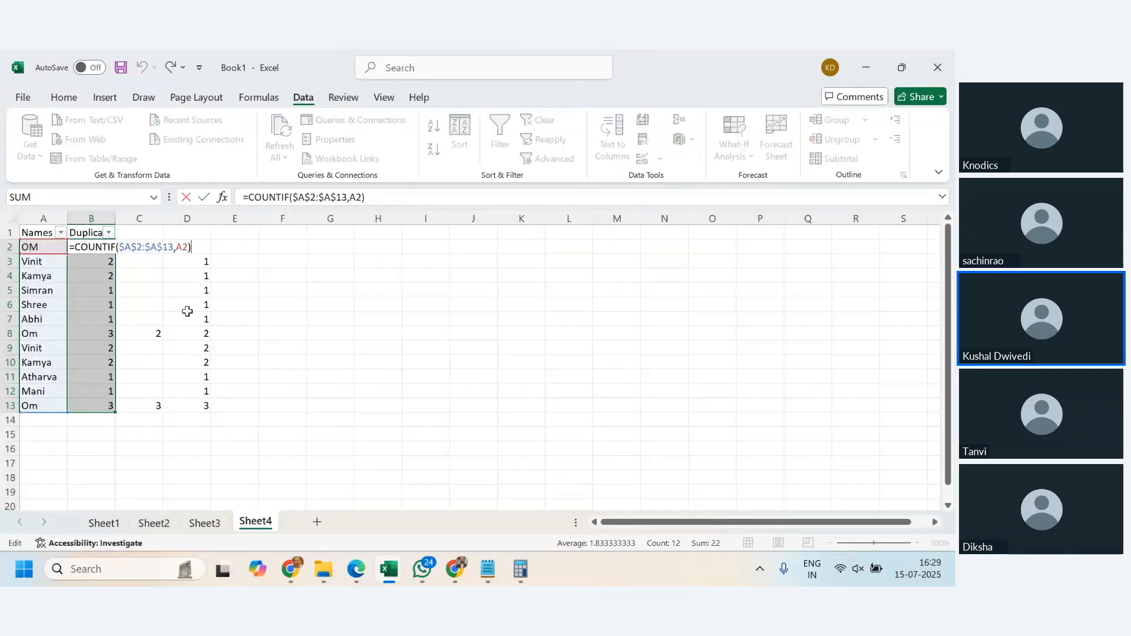
{"action": "key", "text": "Escape"}
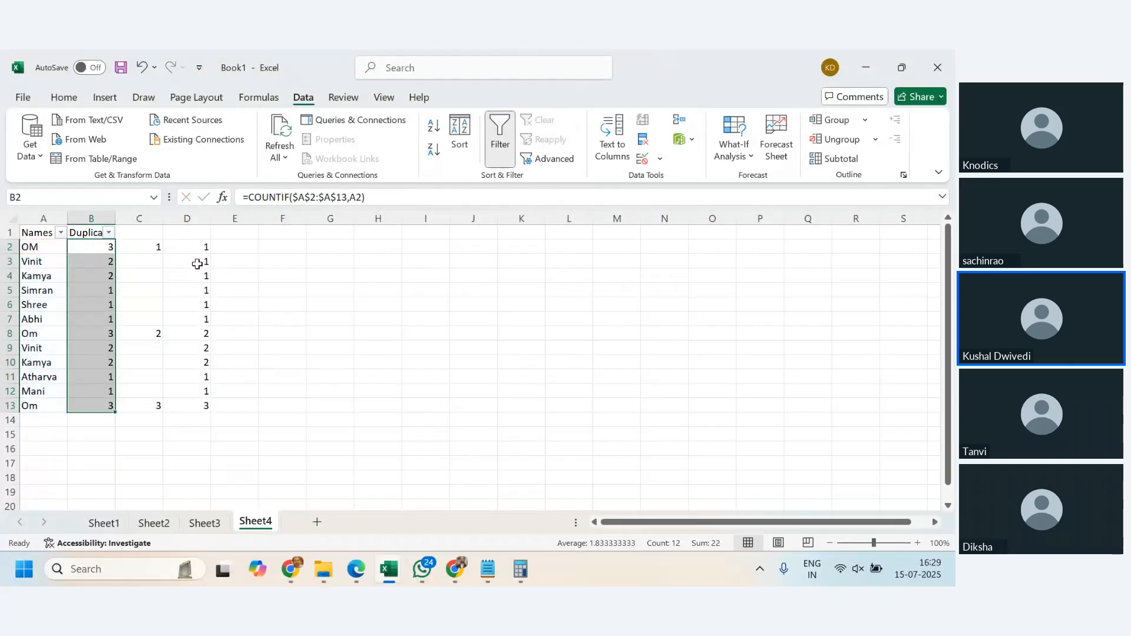
- Step through the expanding-range COUNTIF formulas in D2, D3 and D4, and check the one in D8
{"action": "left_click", "coordinate": [197, 248]}
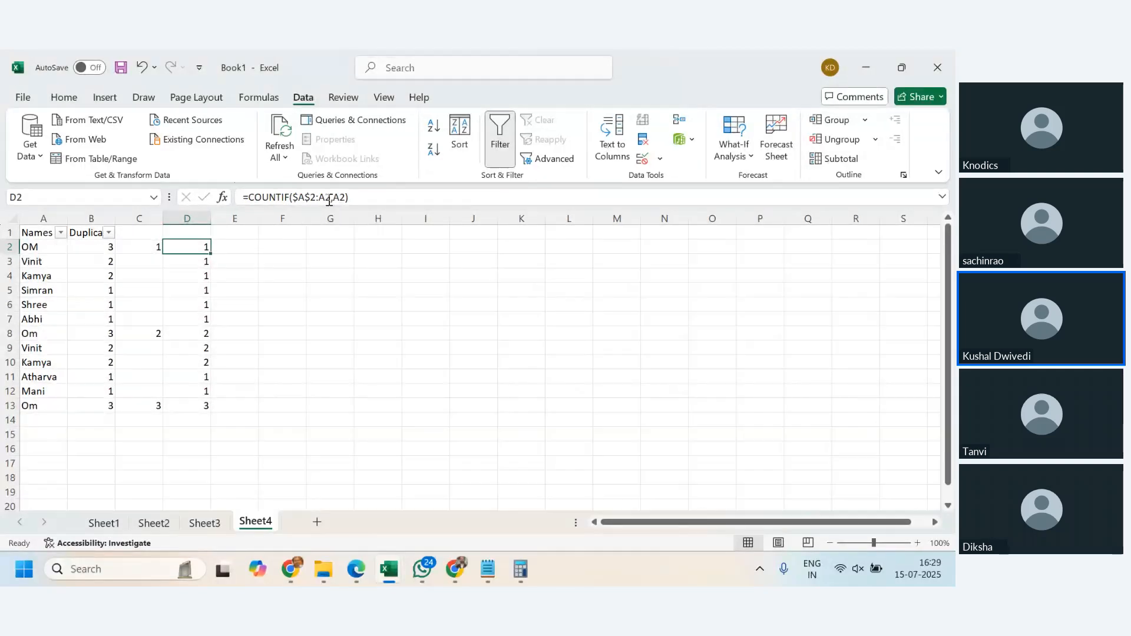
{"action": "double_click", "coordinate": [199, 244]}
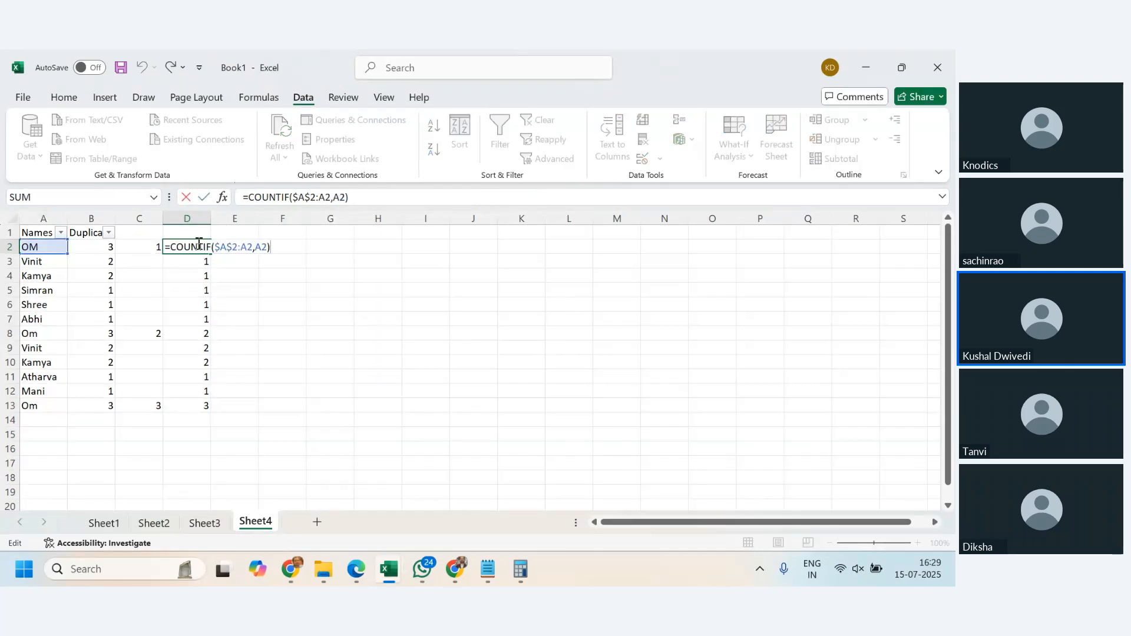
{"action": "key", "text": "Return"}
{"action": "key", "text": "F2"}
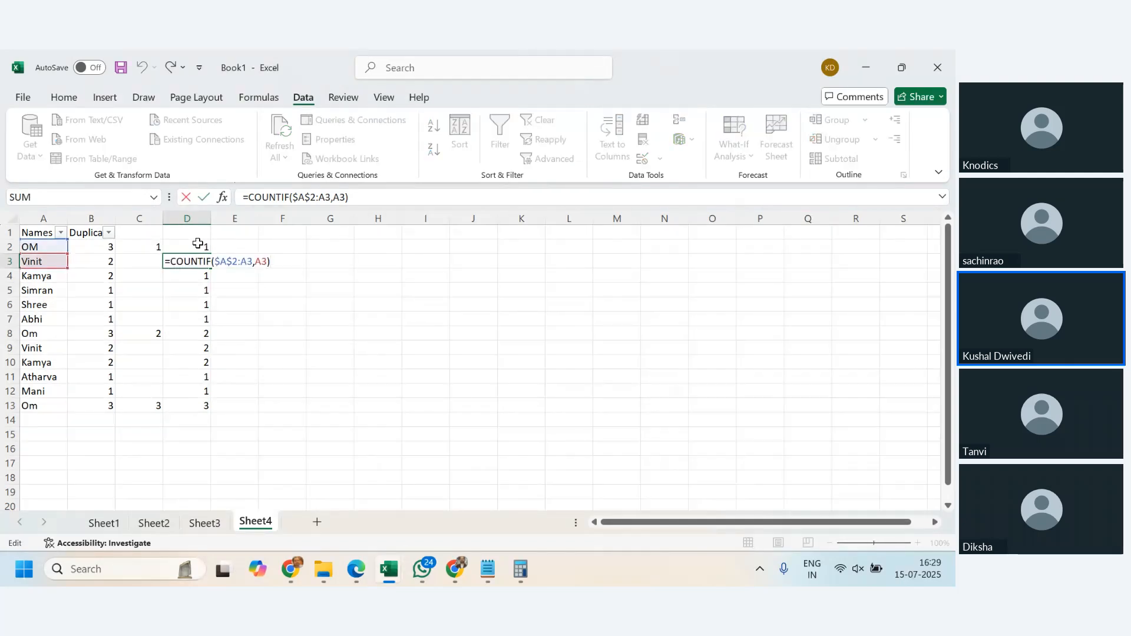
{"action": "key", "text": "Return"}
{"action": "key", "text": "F2"}
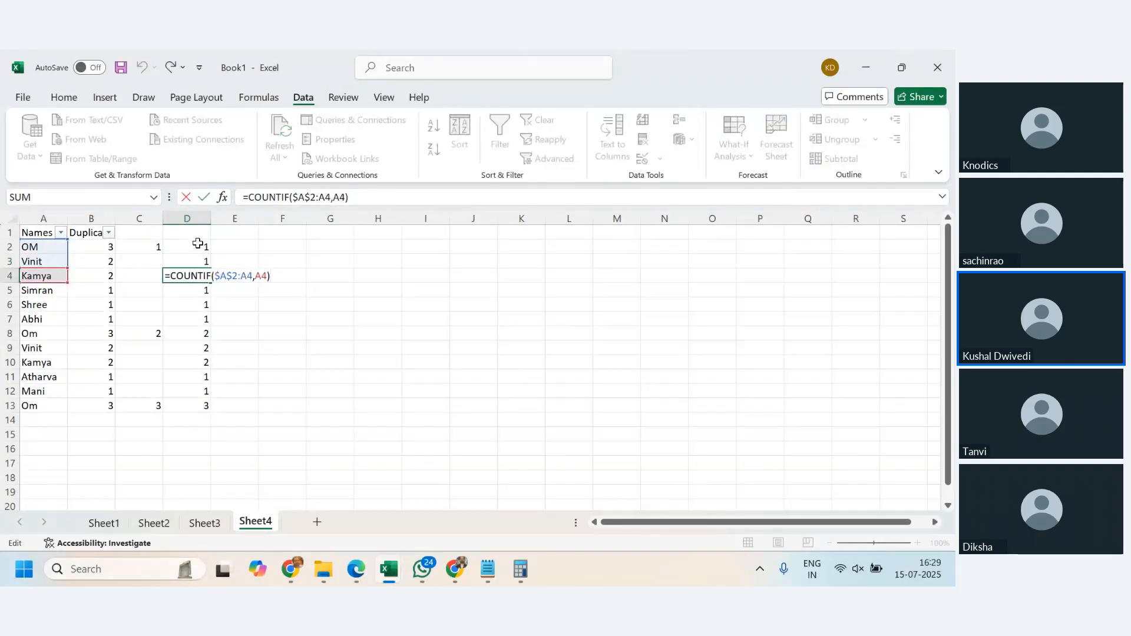
{"action": "key", "text": "Return"}
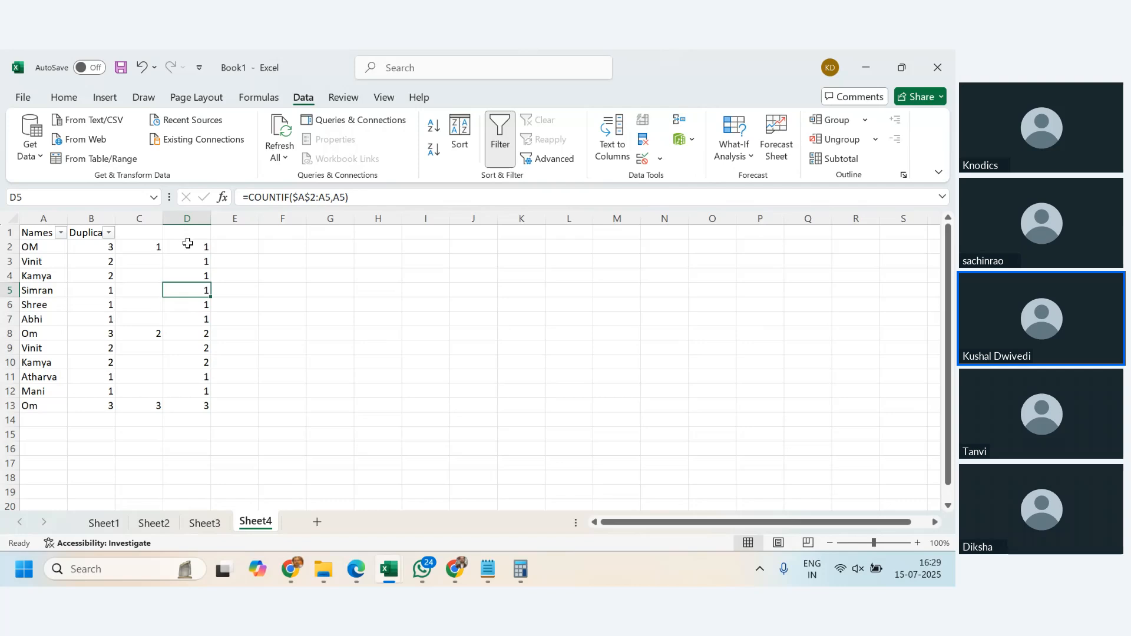
{"action": "left_click", "coordinate": [195, 334]}
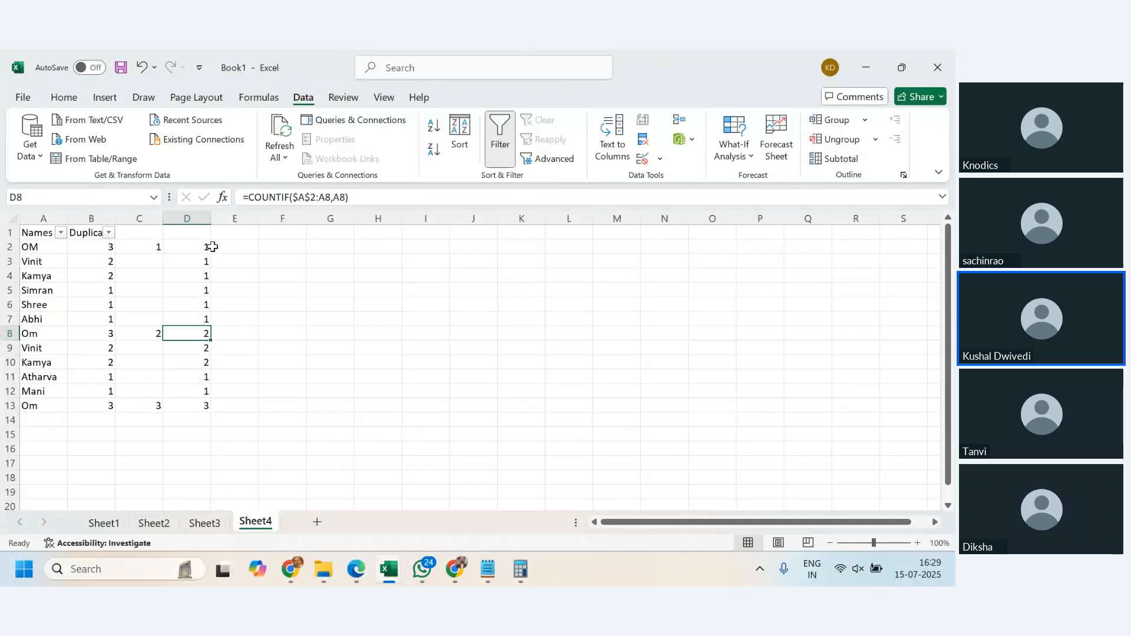
- Select the running counts in D2:D13 for conditional formatting
{"action": "left_click_drag", "start_coordinate": [196, 248], "coordinate": [203, 401]}
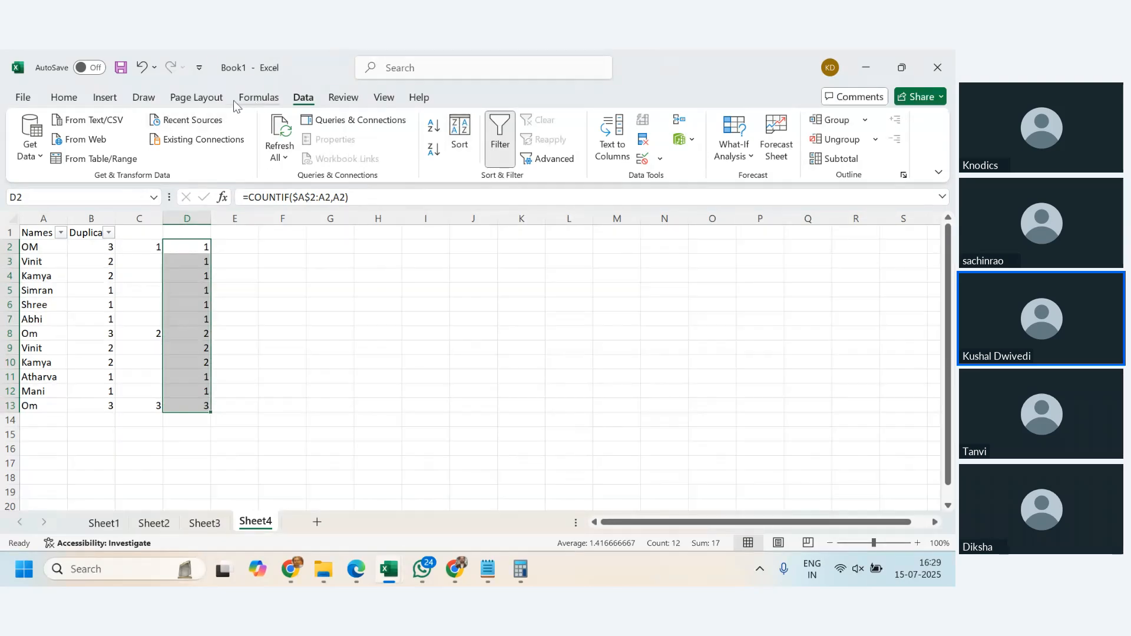
{"action": "left_click", "coordinate": [63, 97]}
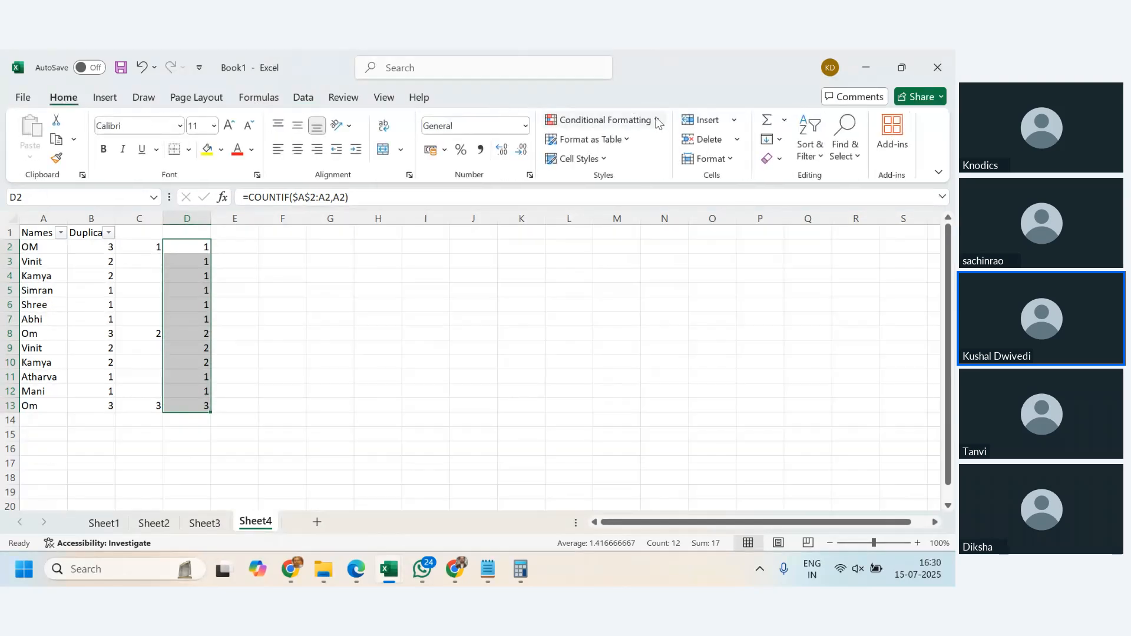
{"action": "left_click", "coordinate": [624, 120]}
{"action": "mouse_move", "coordinate": [632, 151]}
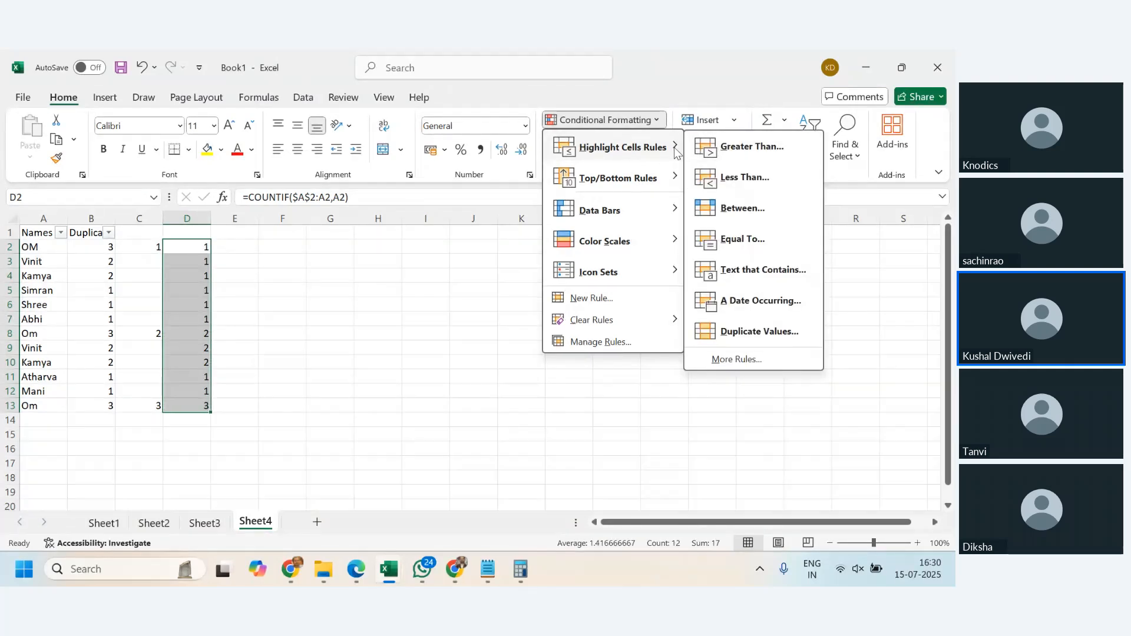
{"action": "left_click", "coordinate": [757, 332]}
{"action": "left_click", "coordinate": [430, 221]}
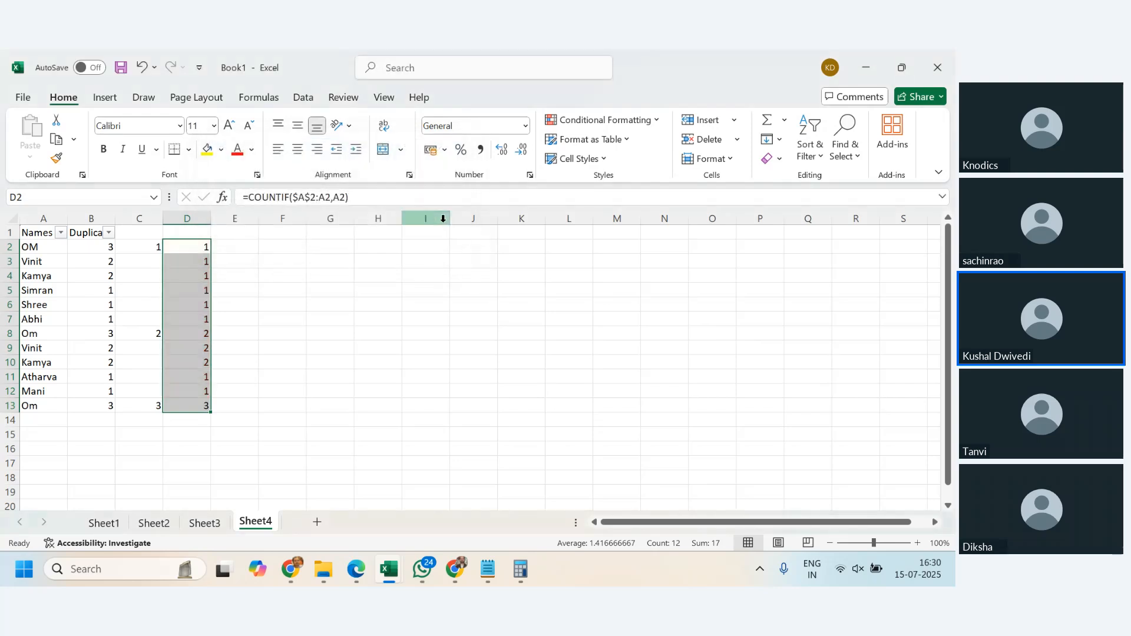
- Set up a Greater Than conditional formatting rule for values above 1 in D2:D13, with a custom dark orange fill
{"action": "left_click", "coordinate": [657, 121]}
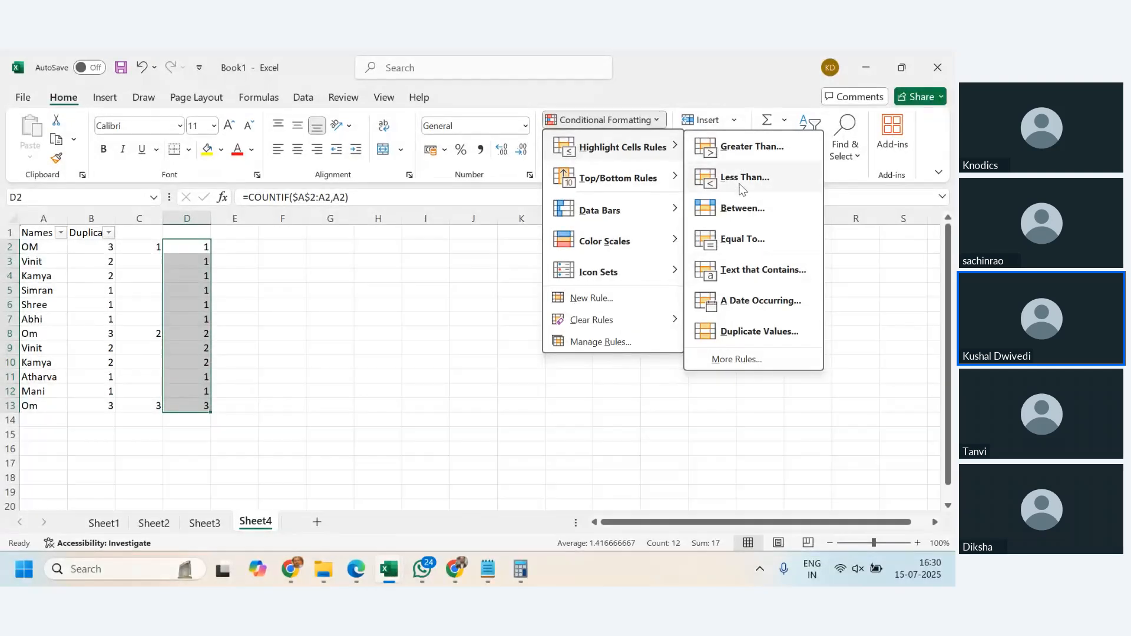
{"action": "left_click", "coordinate": [742, 150]}
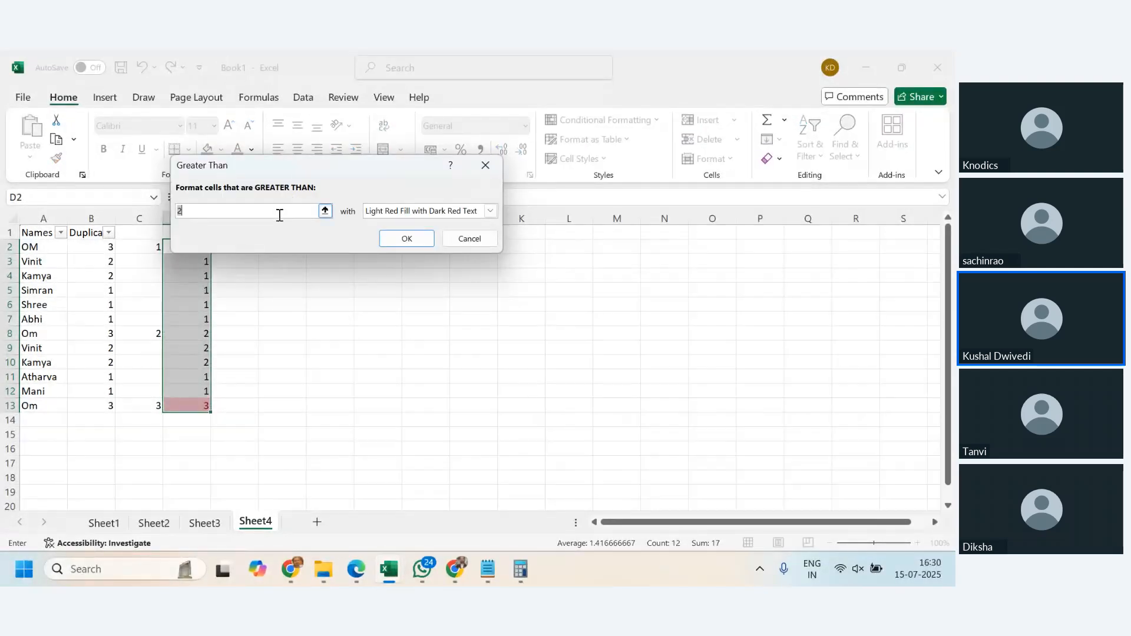
{"action": "type", "text": "1"}
{"action": "left_click", "coordinate": [490, 211]}
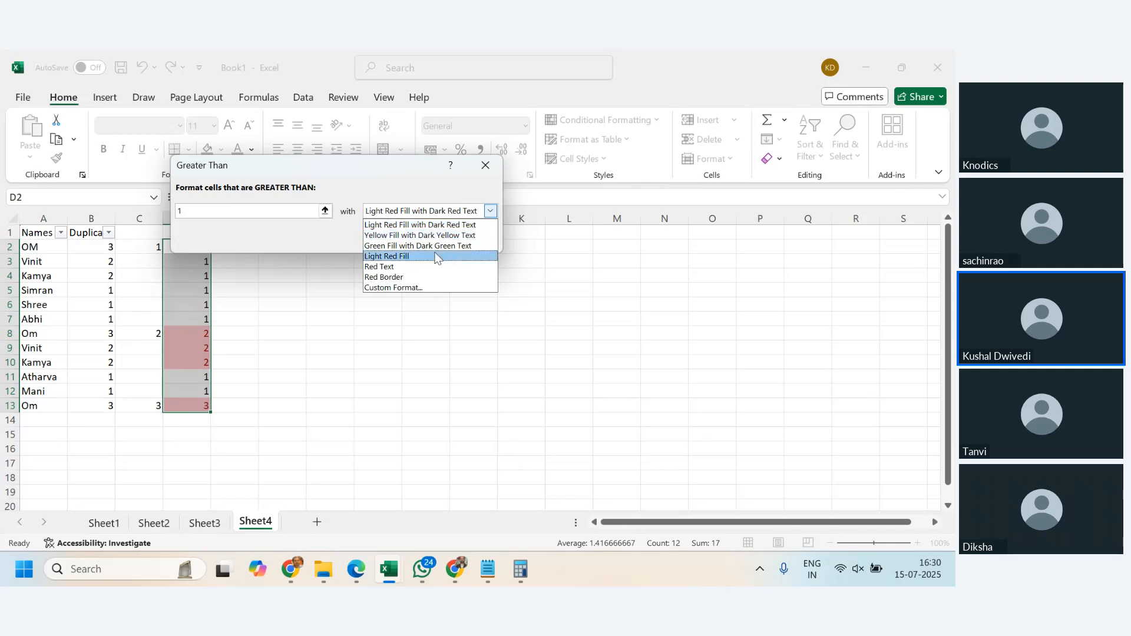
{"action": "left_click", "coordinate": [429, 287]}
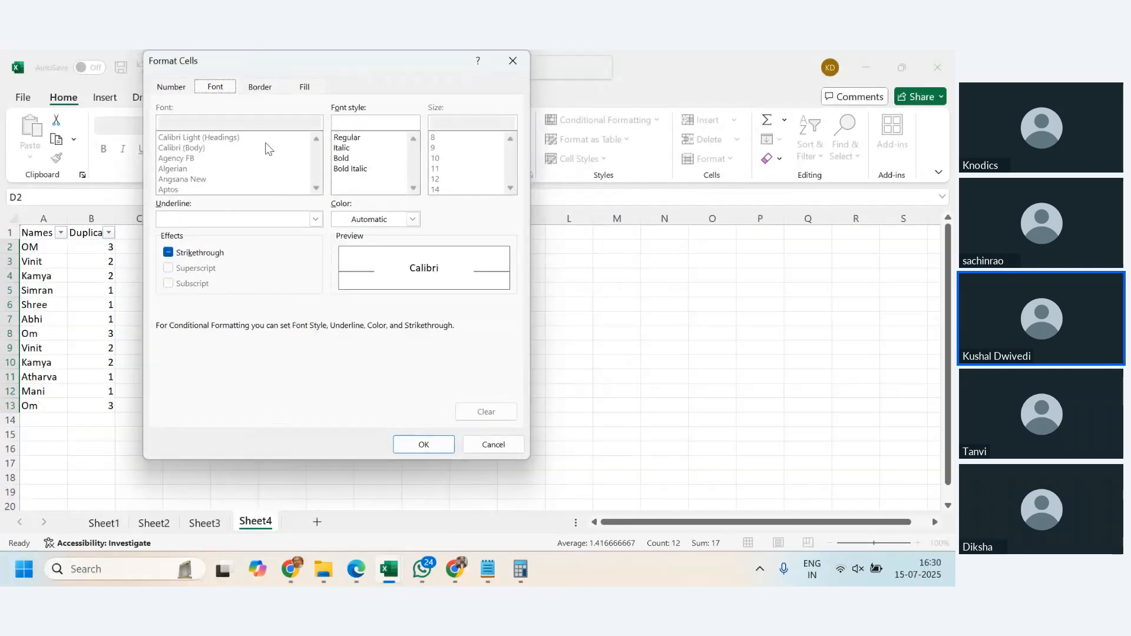
{"action": "left_click", "coordinate": [307, 87]}
{"action": "left_click", "coordinate": [235, 207]}
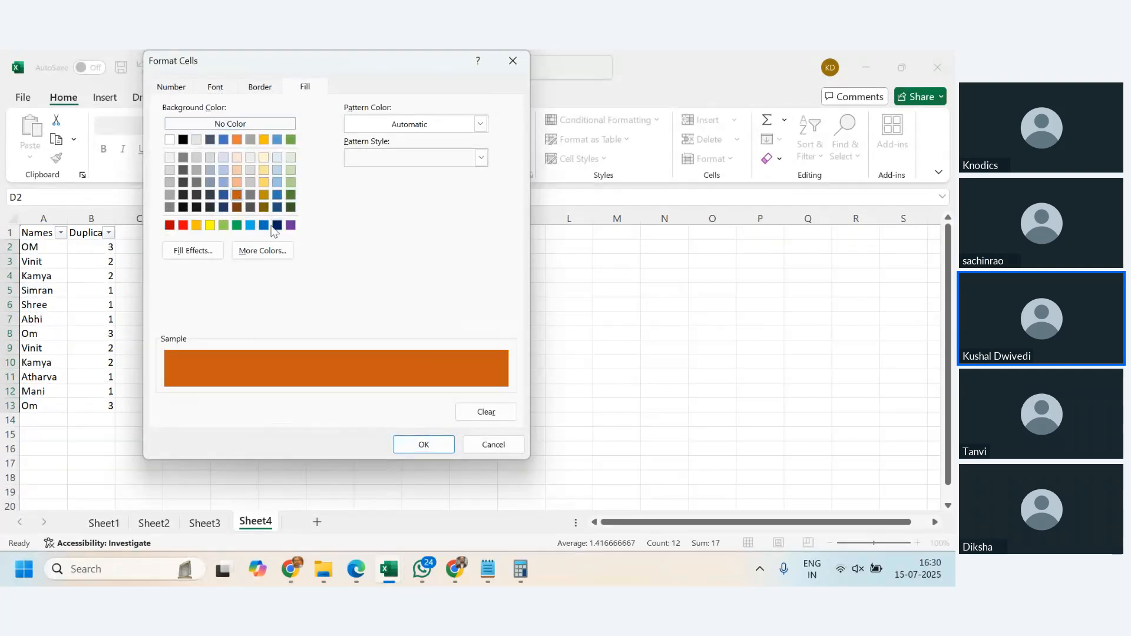
{"action": "left_click", "coordinate": [423, 444]}
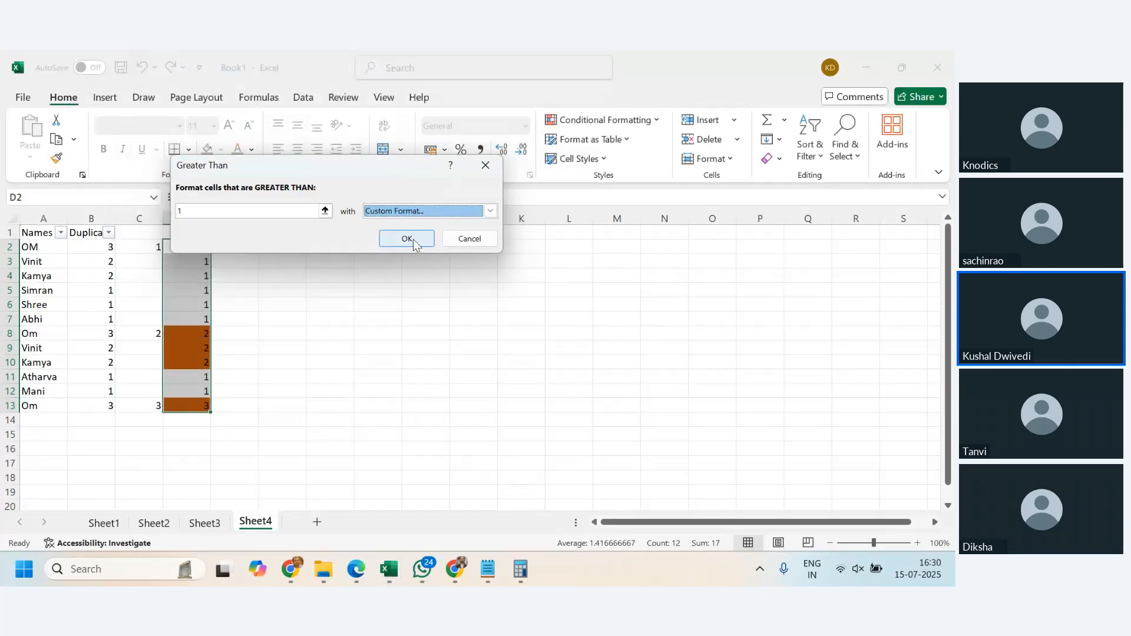
- Change the Greater Than rule's custom fill to light blue and apply the rule to D2:D13
{"action": "left_click", "coordinate": [490, 211]}
{"action": "left_click", "coordinate": [490, 210]}
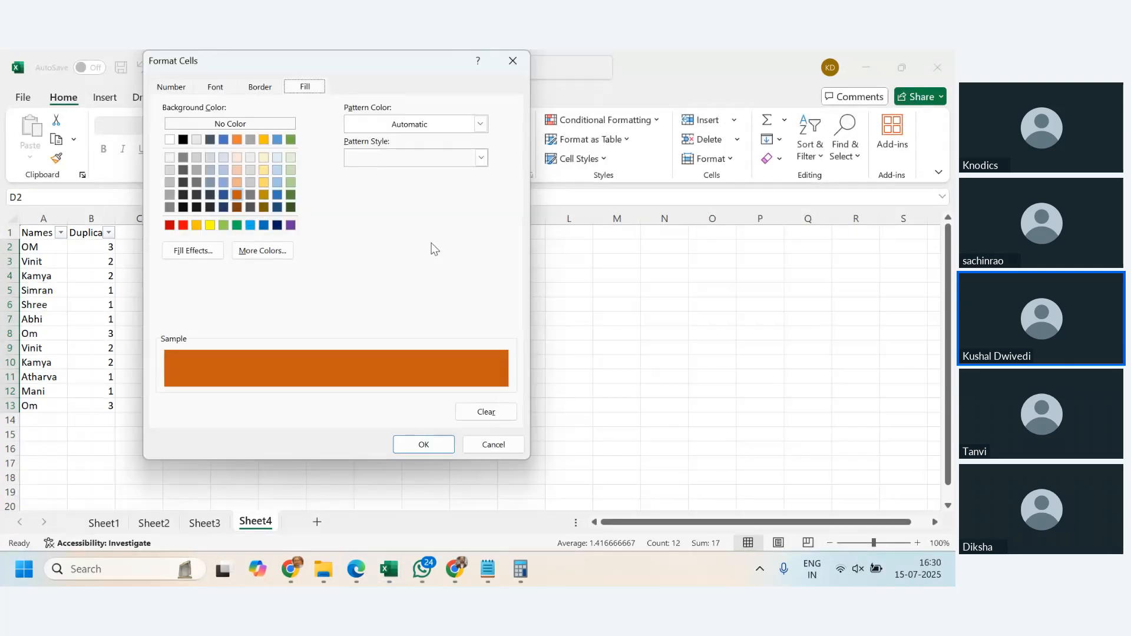
{"action": "left_click", "coordinate": [263, 182]}
{"action": "left_click", "coordinate": [277, 183]}
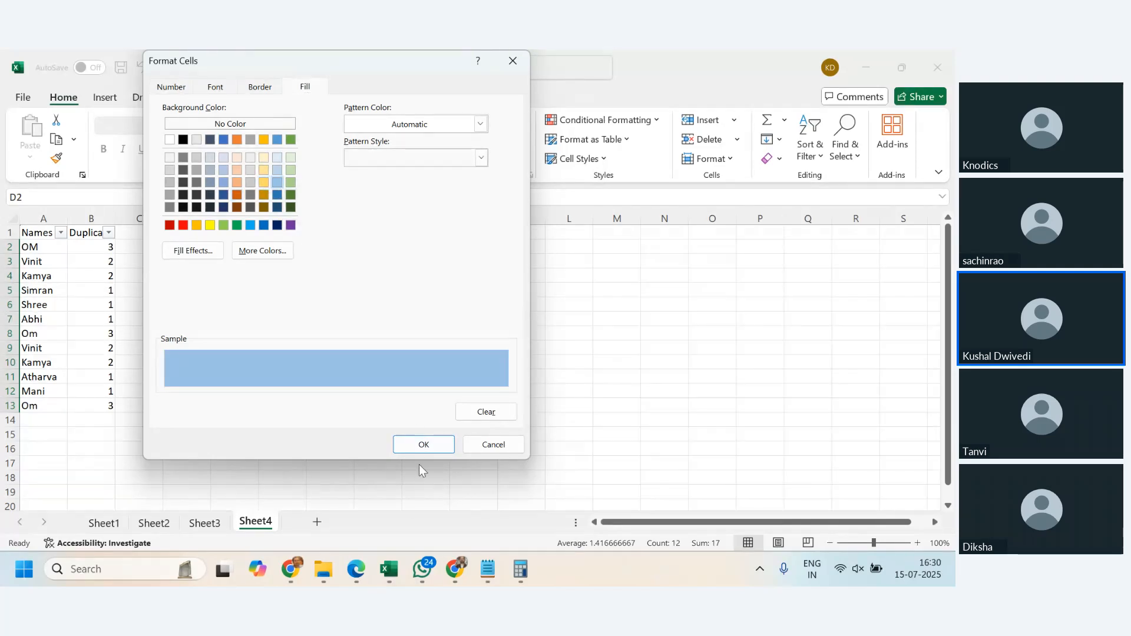
{"action": "left_click", "coordinate": [423, 444]}
{"action": "left_click", "coordinate": [406, 237]}
{"action": "left_click", "coordinate": [466, 391]}
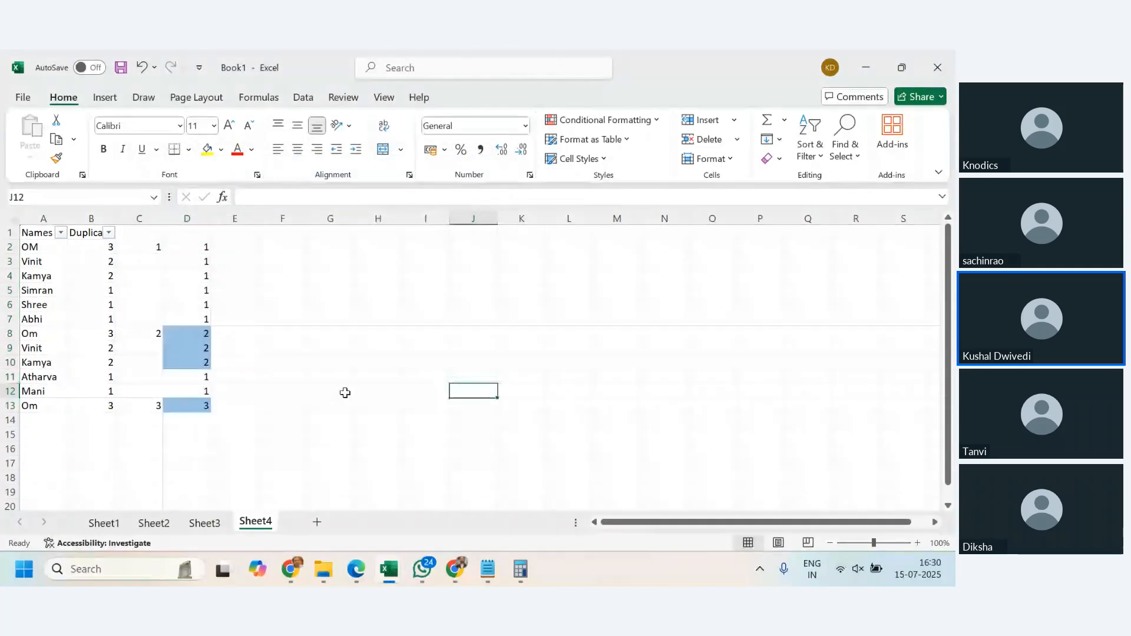
- Replace the repeated names in A8 and A9 with slightly different, unique names to test the highlighting
{"action": "left_click", "coordinate": [234, 376]}
{"action": "left_click", "coordinate": [202, 249]}
{"action": "left_click_drag", "start_coordinate": [202, 250], "coordinate": [202, 406]}
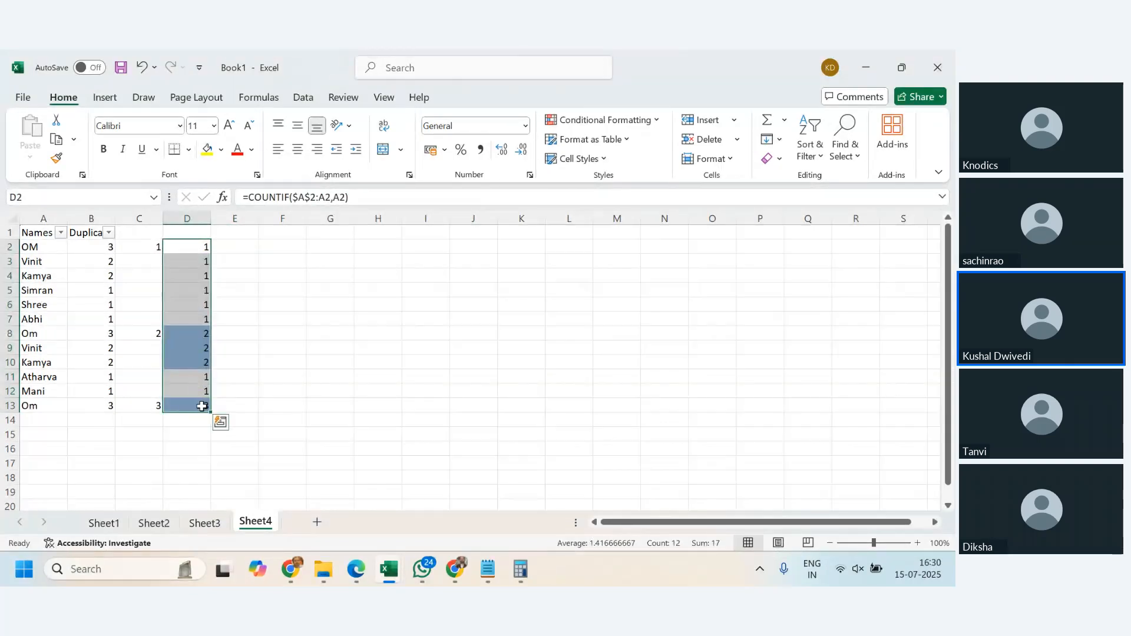
{"action": "left_click", "coordinate": [46, 334]}
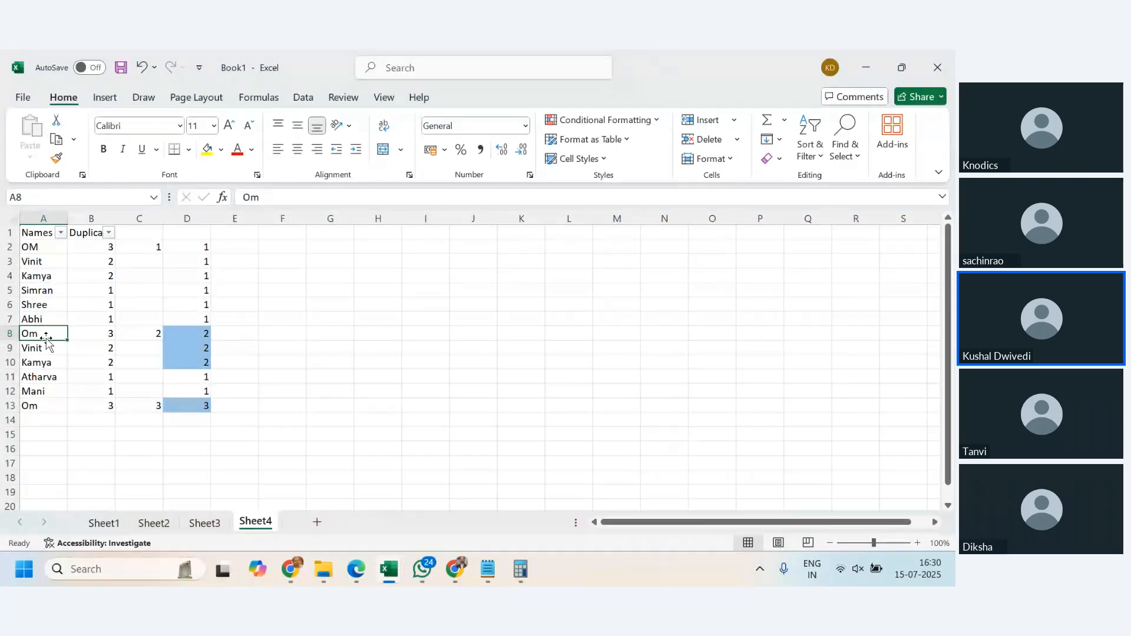
{"action": "type", "text": "On"}
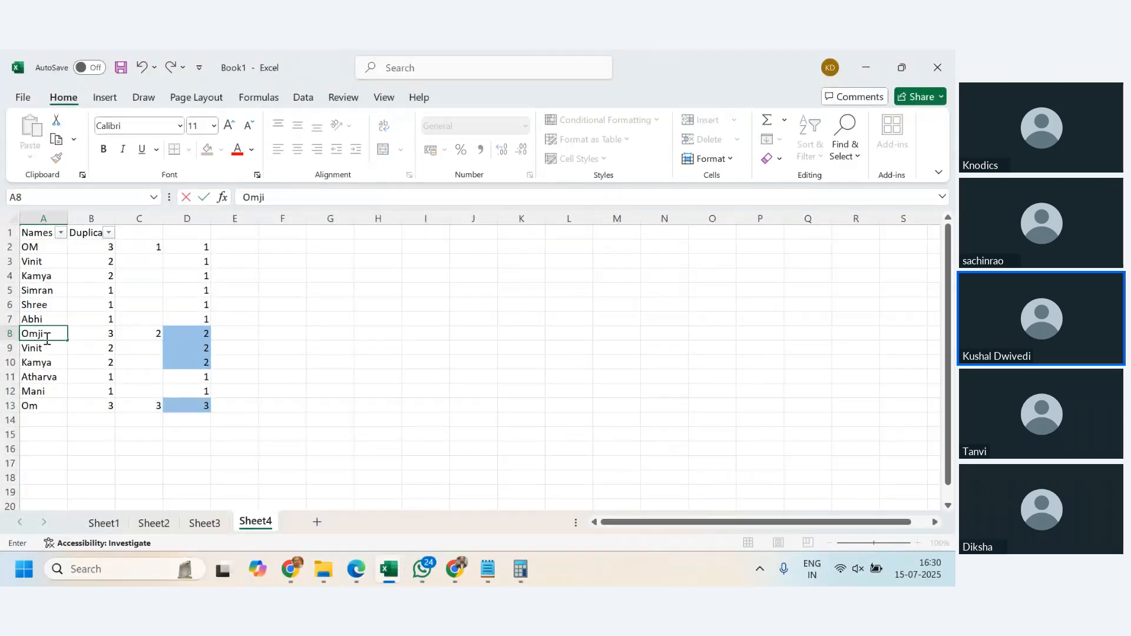
{"action": "key", "text": "Return"}
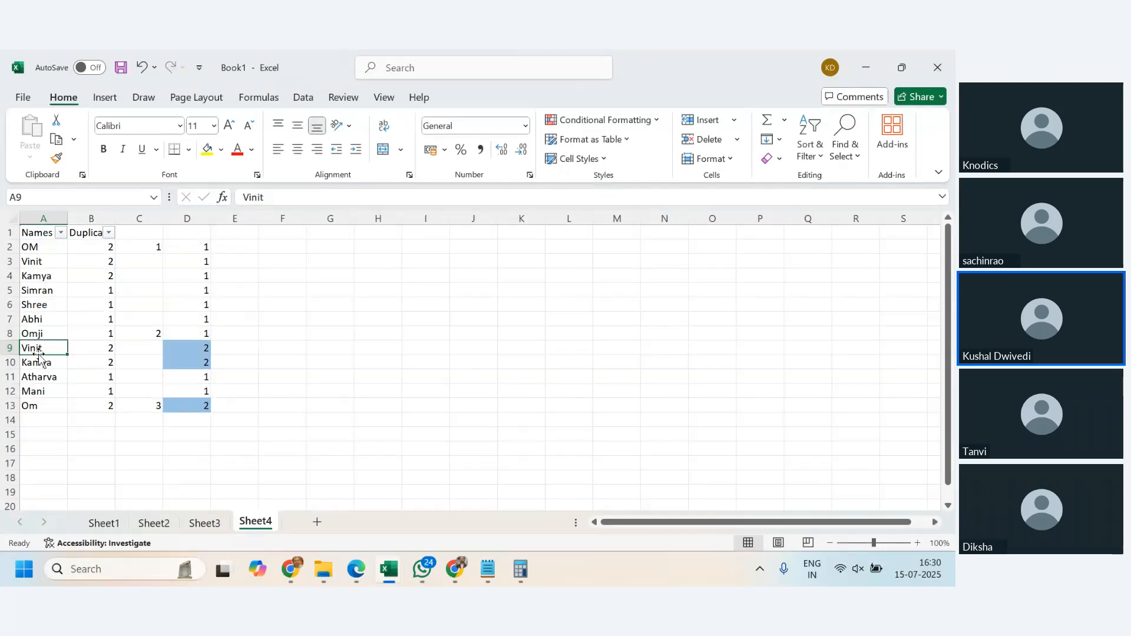
{"action": "double_click", "coordinate": [38, 354]}
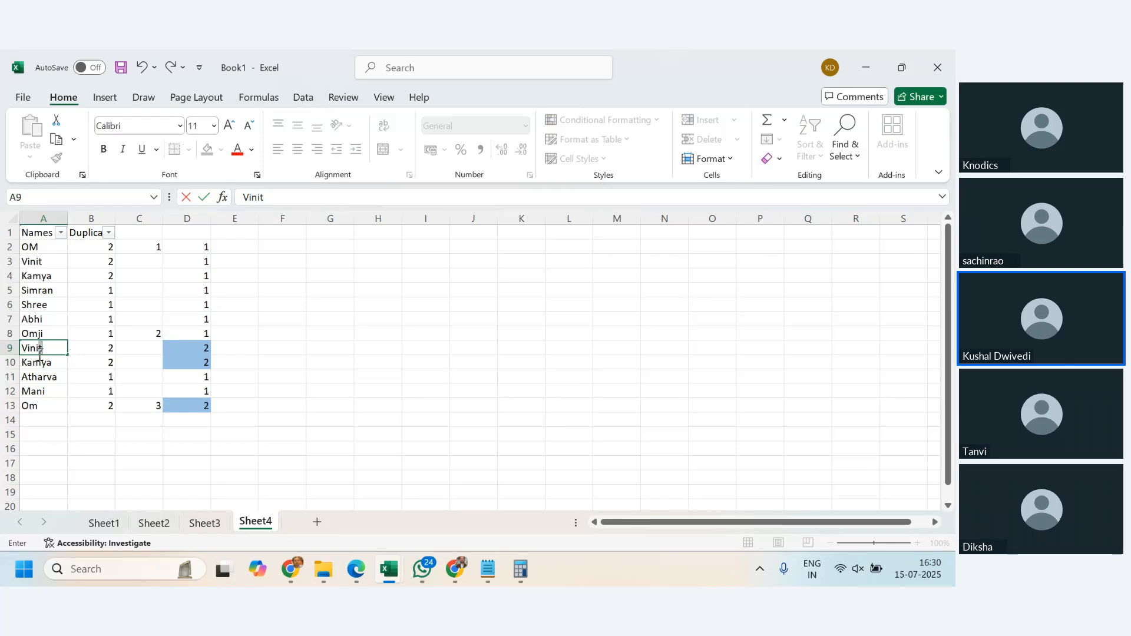
{"action": "type", "text": "a"}
{"action": "key", "text": "Return"}
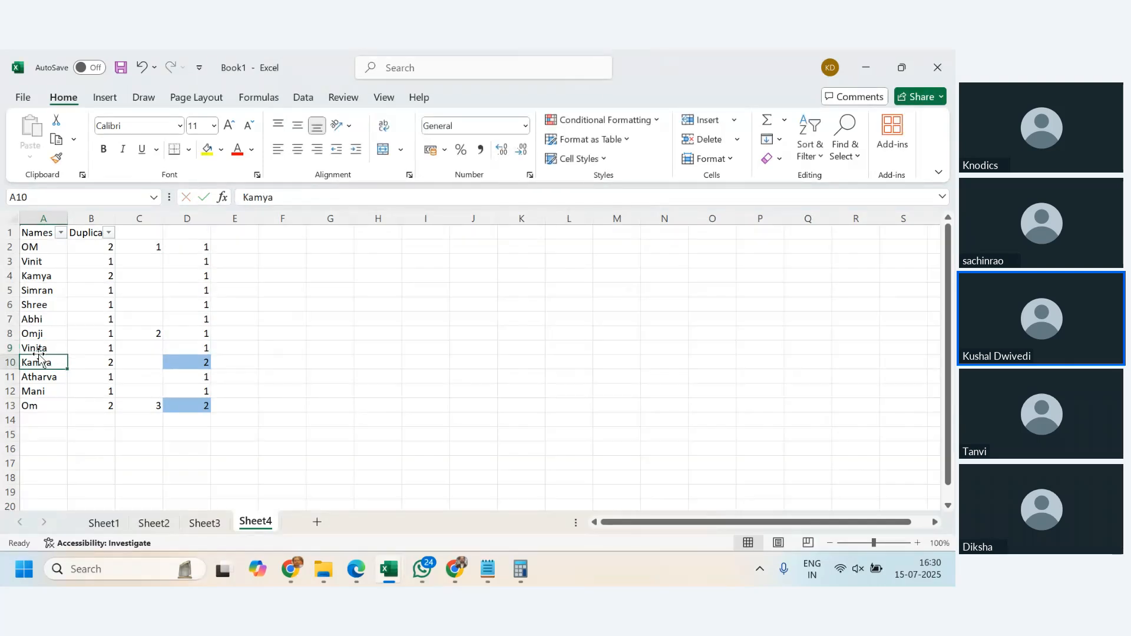
- Fill the running-count COUNTIF formula from D2 down past the name list to D34
{"action": "left_click", "coordinate": [40, 420]}
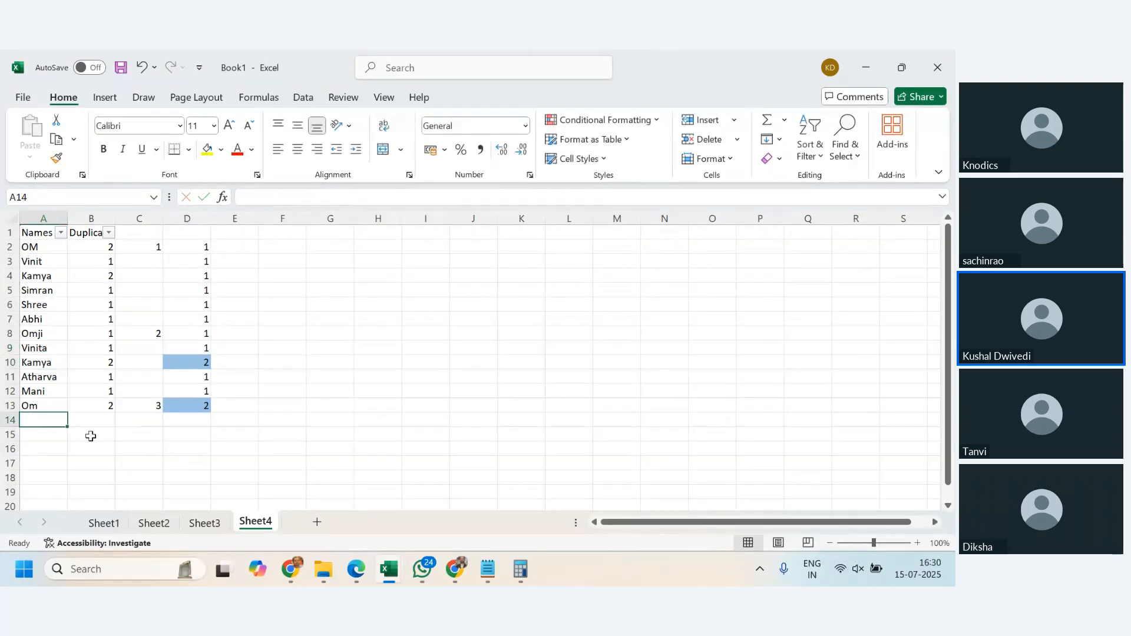
{"action": "left_click_drag", "start_coordinate": [200, 247], "coordinate": [209, 480]}
{"action": "scroll", "coordinate": [302, 340], "scroll_direction": "up", "scroll_amount": 3}
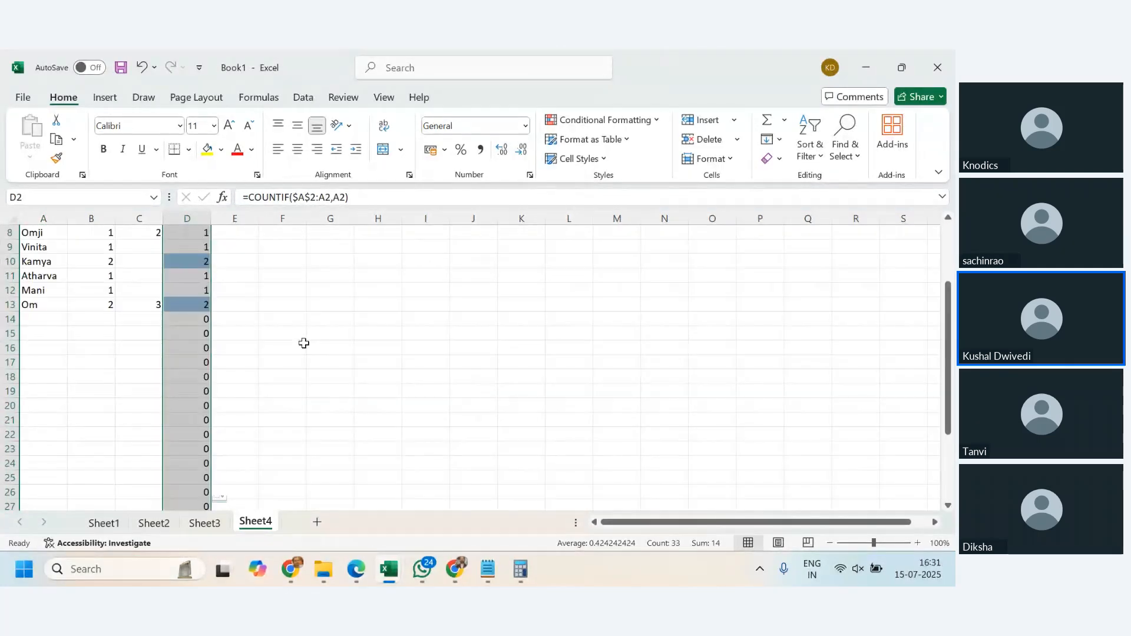
- Enter the name from A11 in A14, a new name in A15, and the name from A13 in A16
{"action": "left_click", "coordinate": [50, 320]}
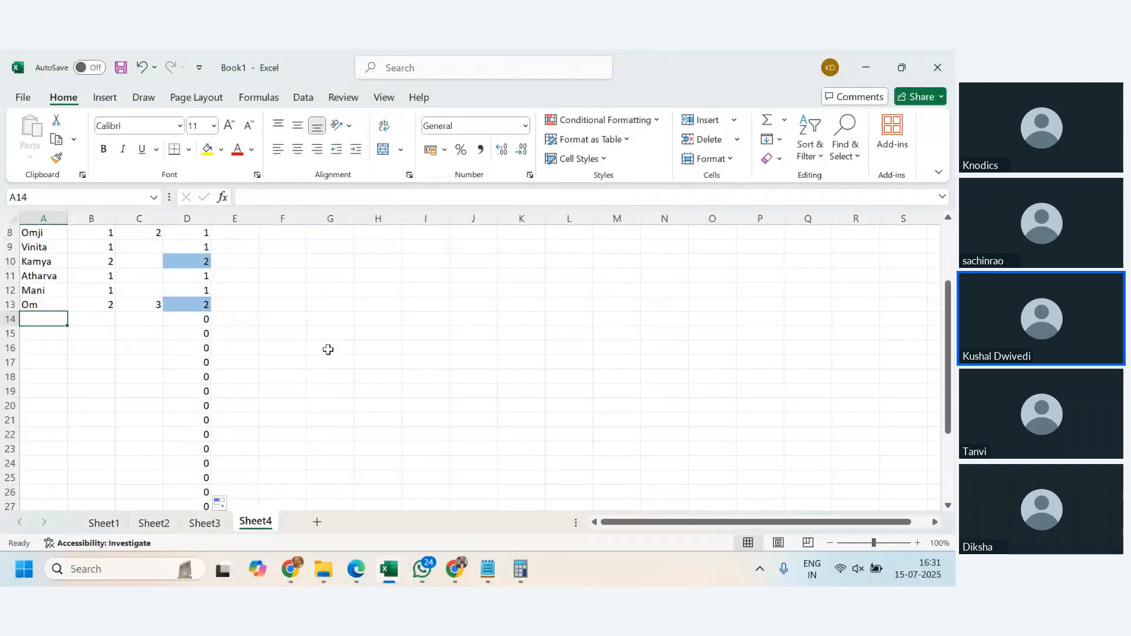
{"action": "type", "text": "Atar"}
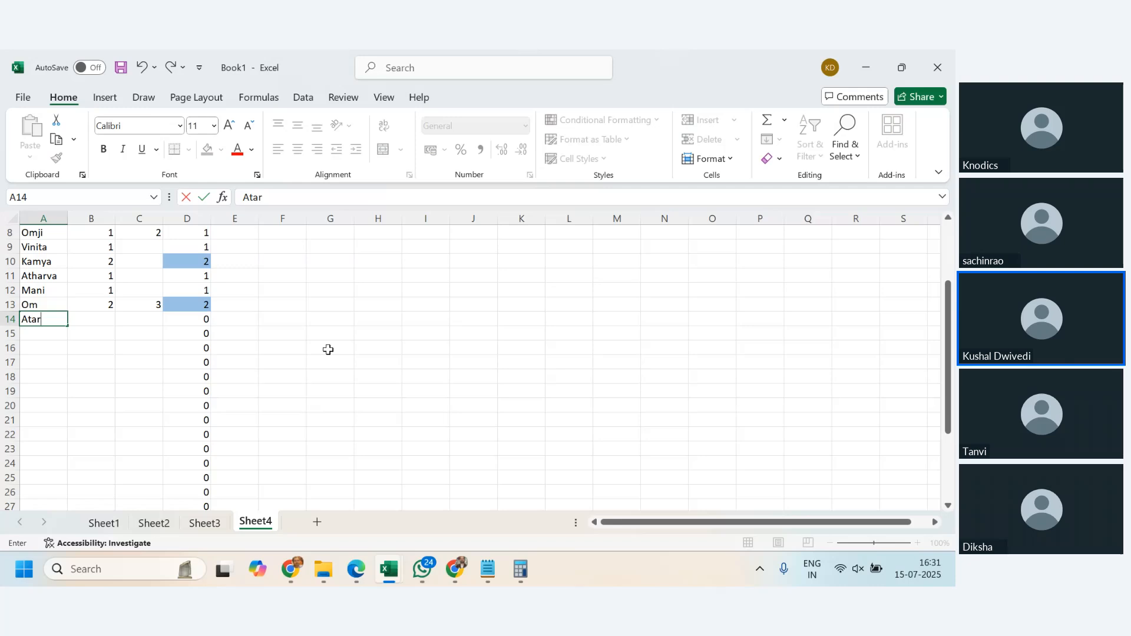
{"action": "type", "text": "harva"}
{"action": "key", "text": "Return"}
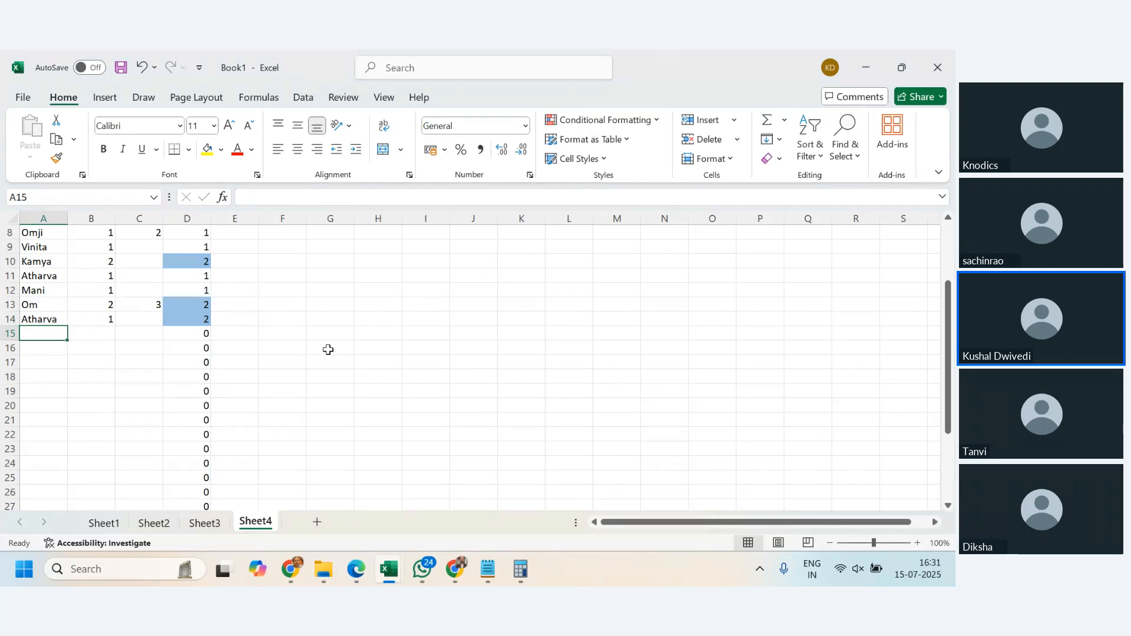
{"action": "type", "text": "Avyam"}
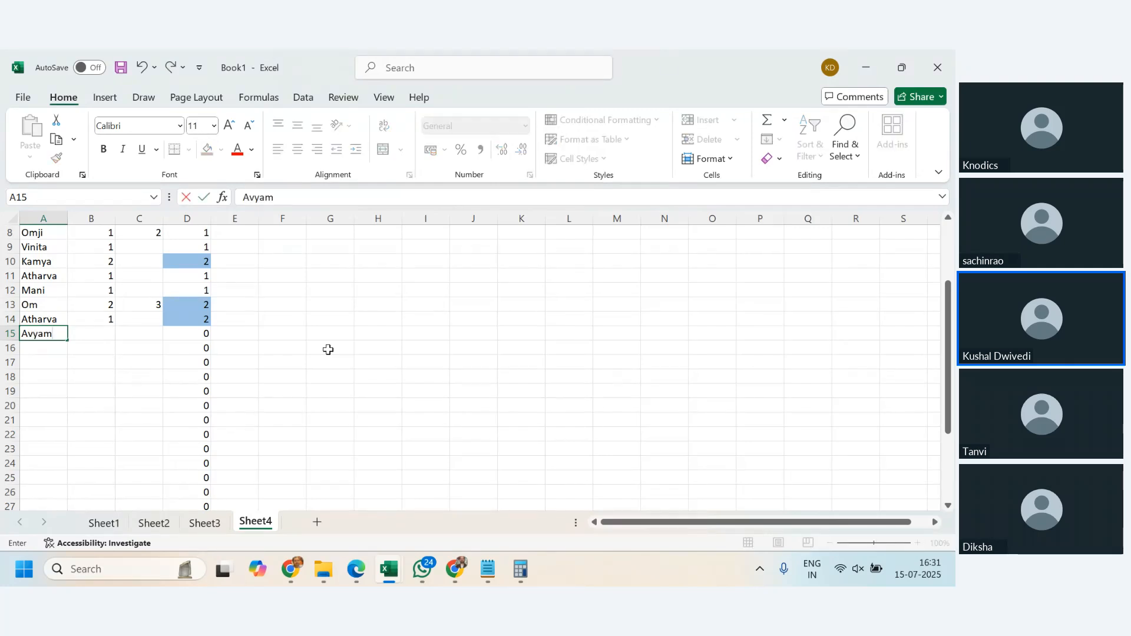
{"action": "key", "text": "Return"}
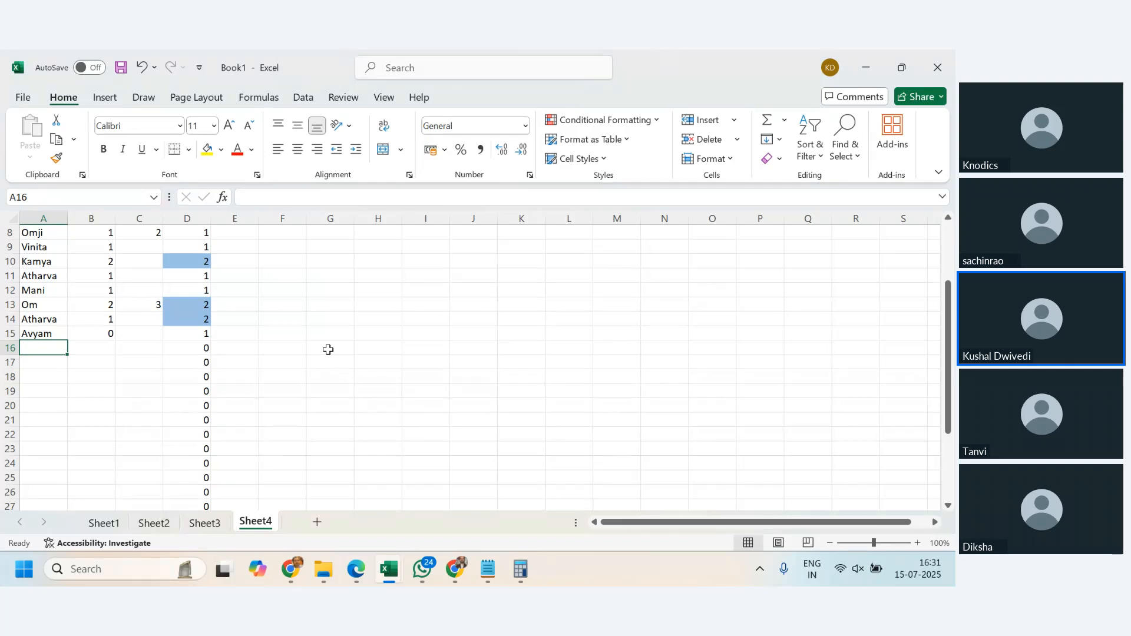
{"action": "type", "text": "Om"}
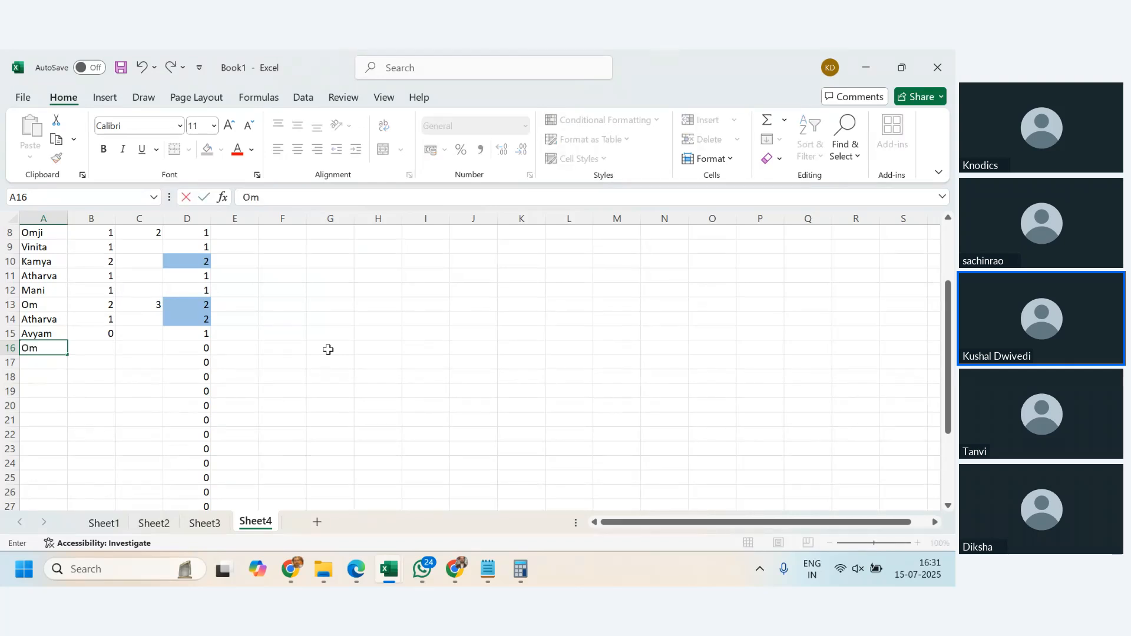
{"action": "key", "text": "Return"}
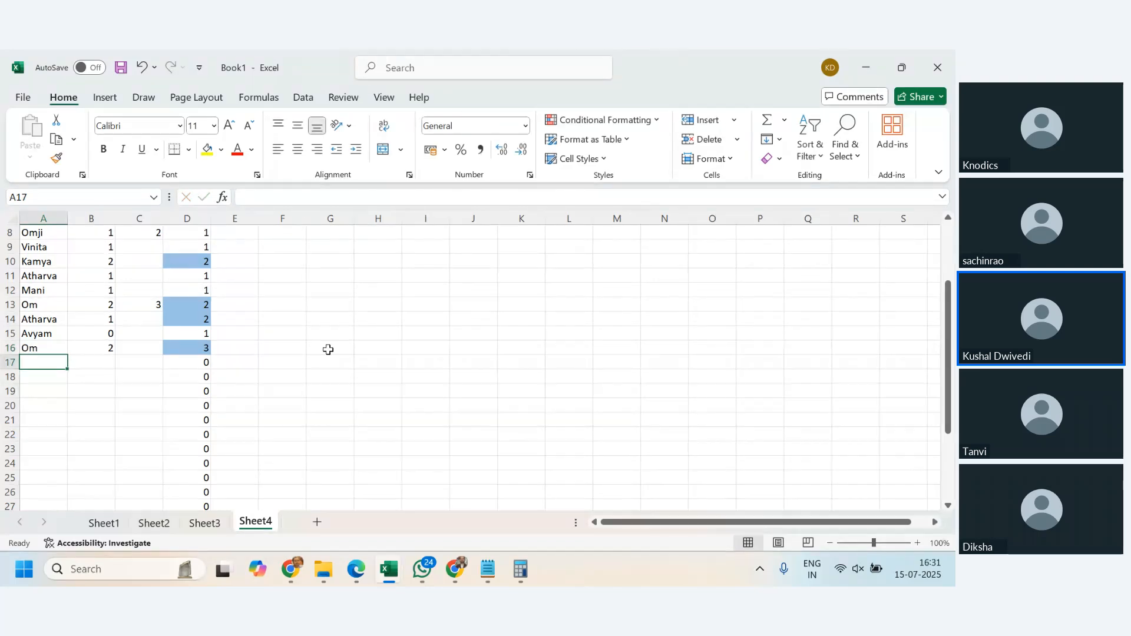
- Enter two new names in A17 and A18, and repeat the name from A3 in A19
{"action": "type", "text": "Dikhsha"}
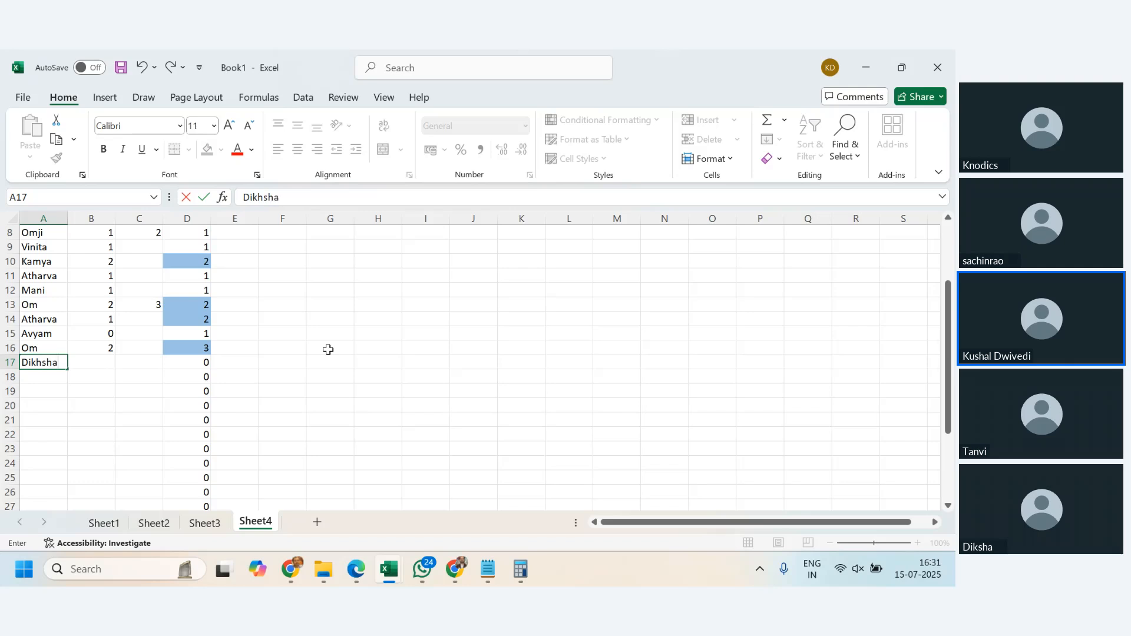
{"action": "key", "text": "Return"}
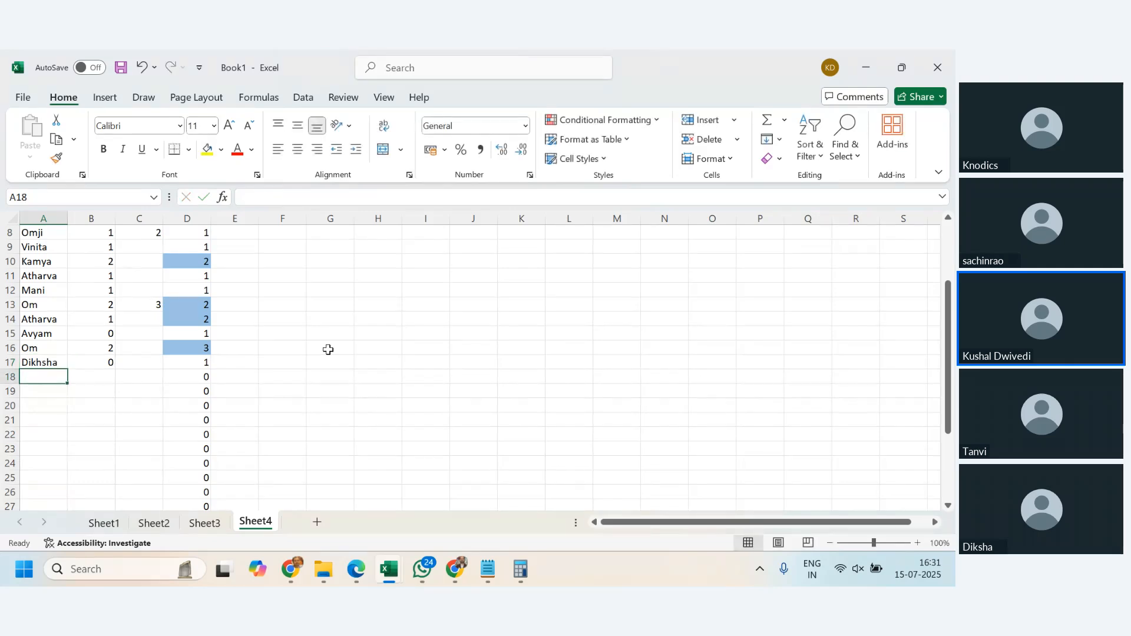
{"action": "type", "text": "Sachin"}
{"action": "key", "text": "Return"}
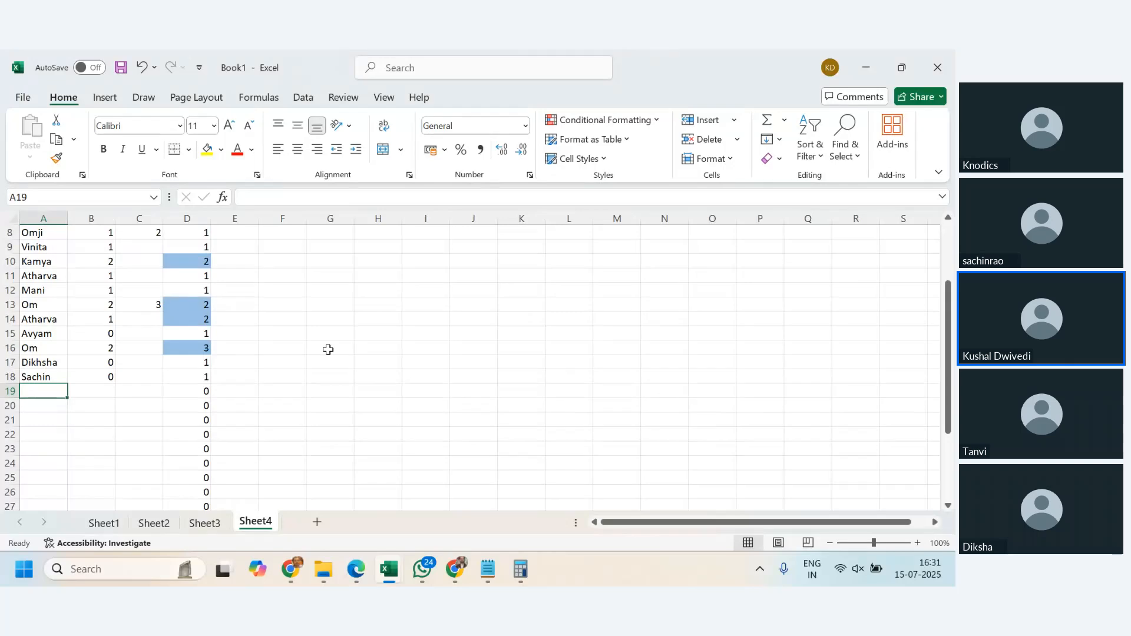
{"action": "type", "text": "Vinit"}
{"action": "key", "text": "Return"}
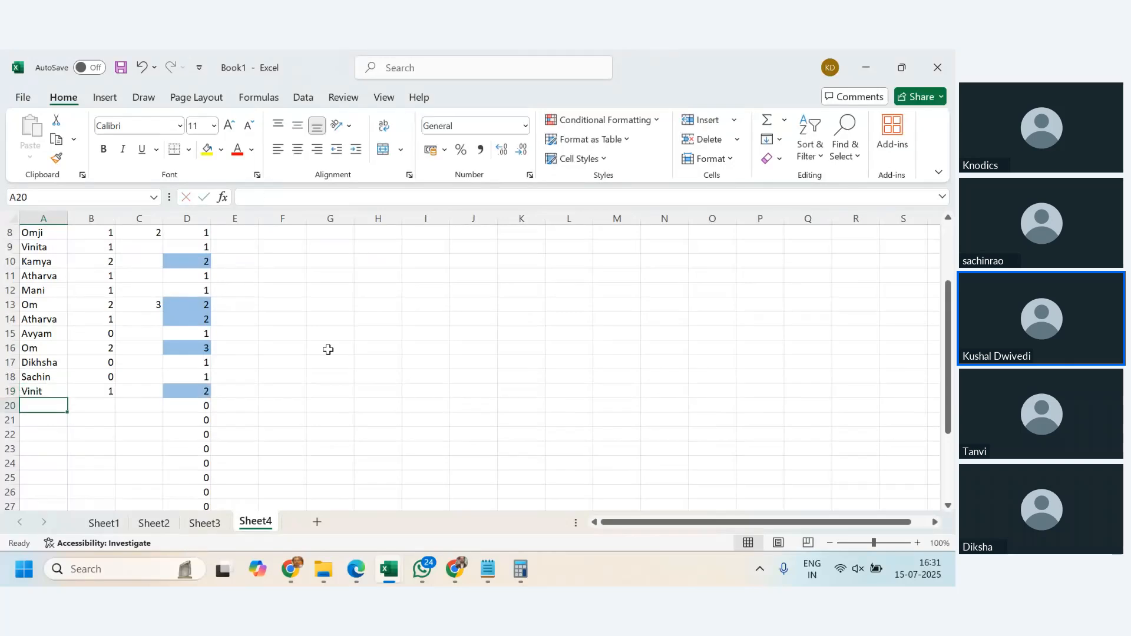
- Repeat the name from A18 in A20 and A21, and enter the name from A10 in A22
{"action": "type", "text": "Sachin"}
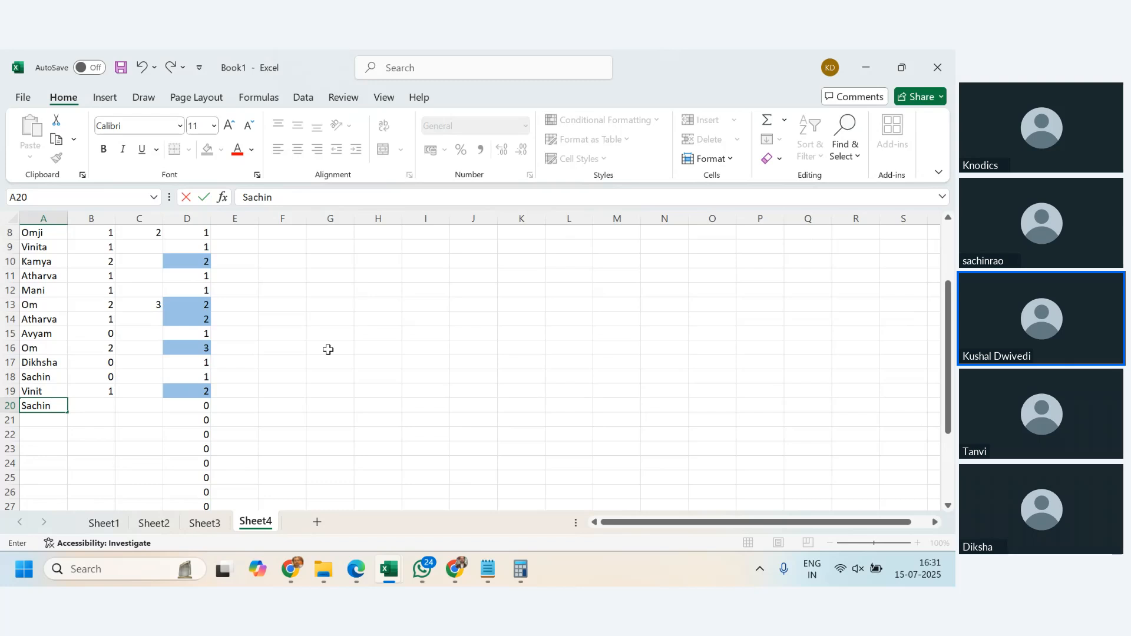
{"action": "key", "text": "Return"}
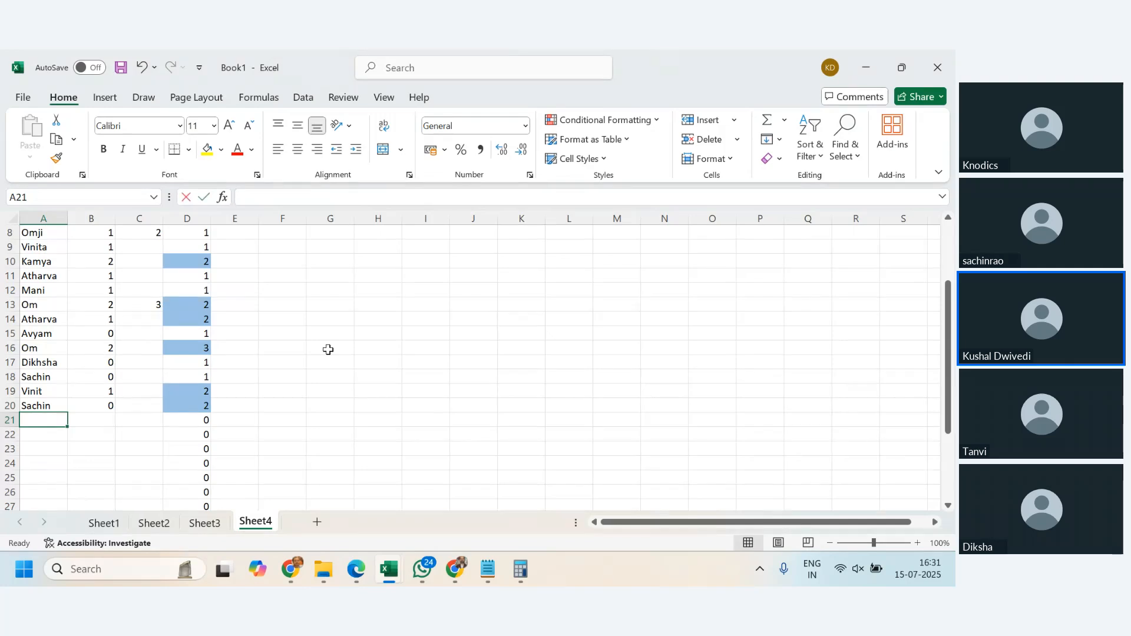
{"action": "type", "text": "Sachin"}
{"action": "key", "text": "Return"}
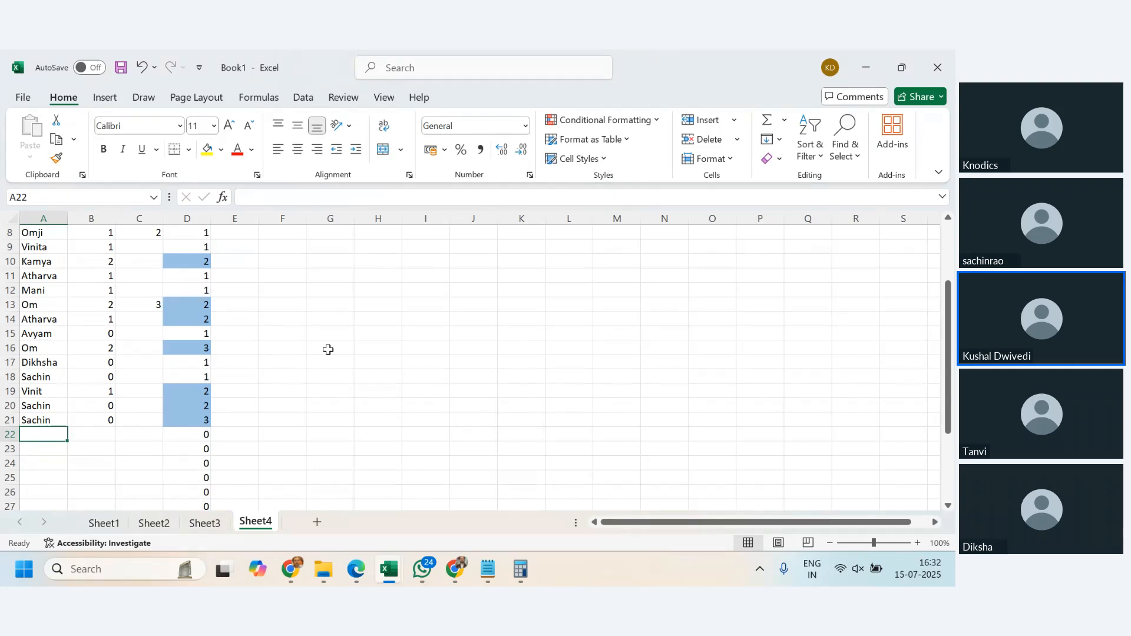
{"action": "key", "text": "Return"}
- Add the name from A5 in A23 and a new name in A24
{"action": "scroll", "coordinate": [328, 350], "scroll_direction": "up", "scroll_amount": 2}
{"action": "scroll", "coordinate": [329, 350], "scroll_direction": "up", "scroll_amount": 1}
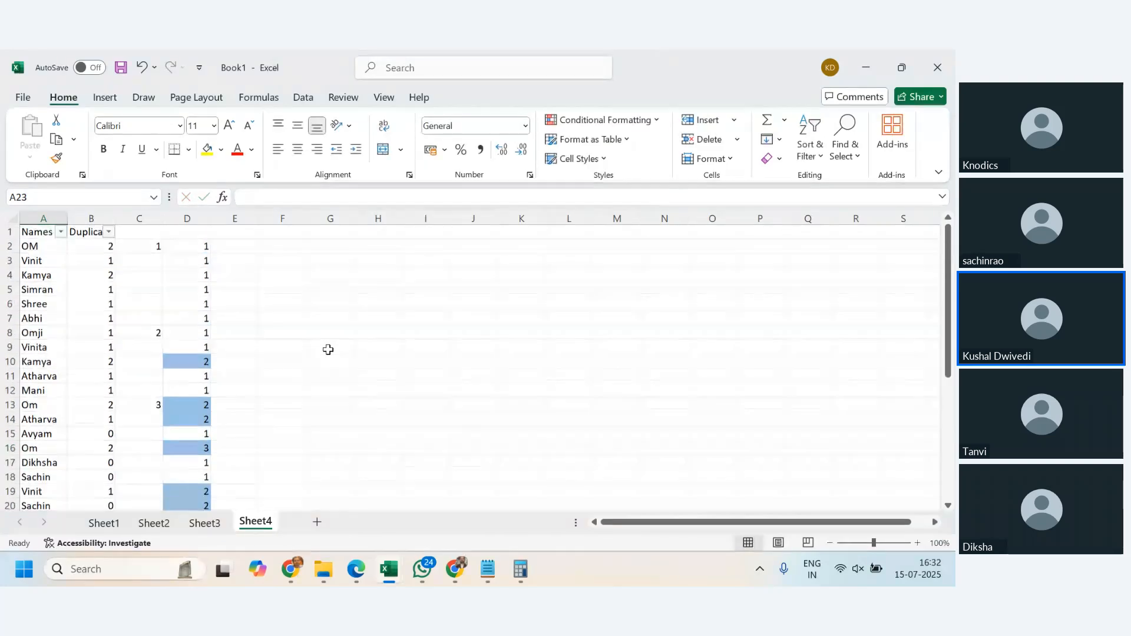
{"action": "scroll", "coordinate": [328, 350], "scroll_direction": "down", "scroll_amount": 1}
{"action": "scroll", "coordinate": [328, 350], "scroll_direction": "up", "scroll_amount": 1}
{"action": "scroll", "coordinate": [328, 350], "scroll_direction": "down", "scroll_amount": 3}
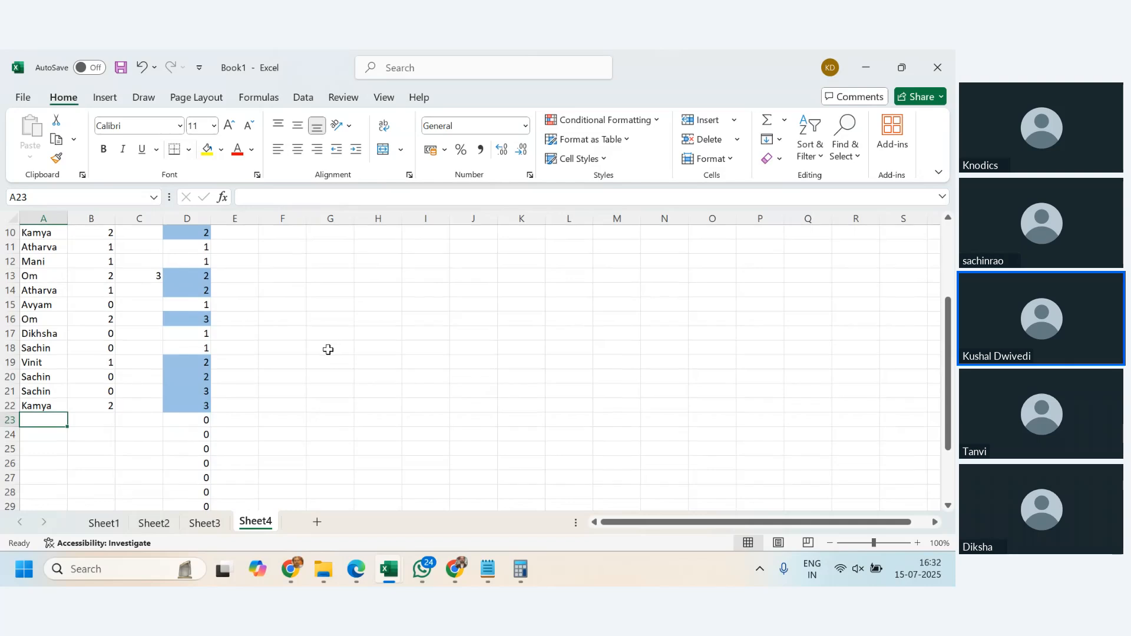
{"action": "type", "text": "Simran"}
{"action": "key", "text": "Tab"}
{"action": "type", "text": "1"}
{"action": "key", "text": "Return"}
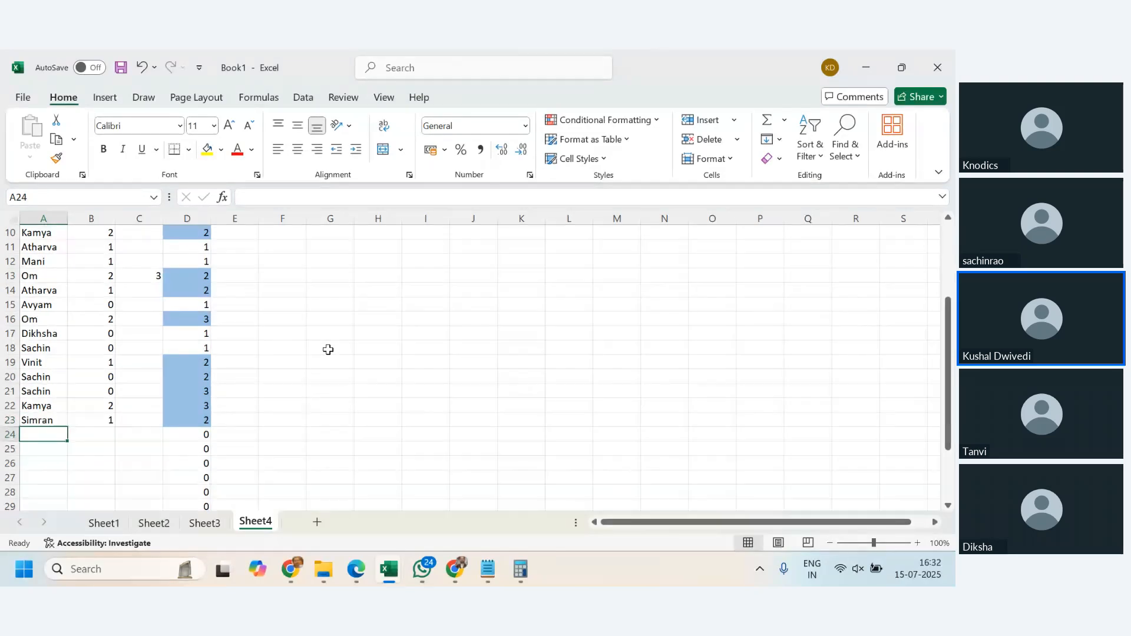
{"action": "type", "text": "Kamal"}
{"action": "key", "text": "Tab"}
{"action": "type", "text": "0"}
{"action": "key", "text": "Return"}
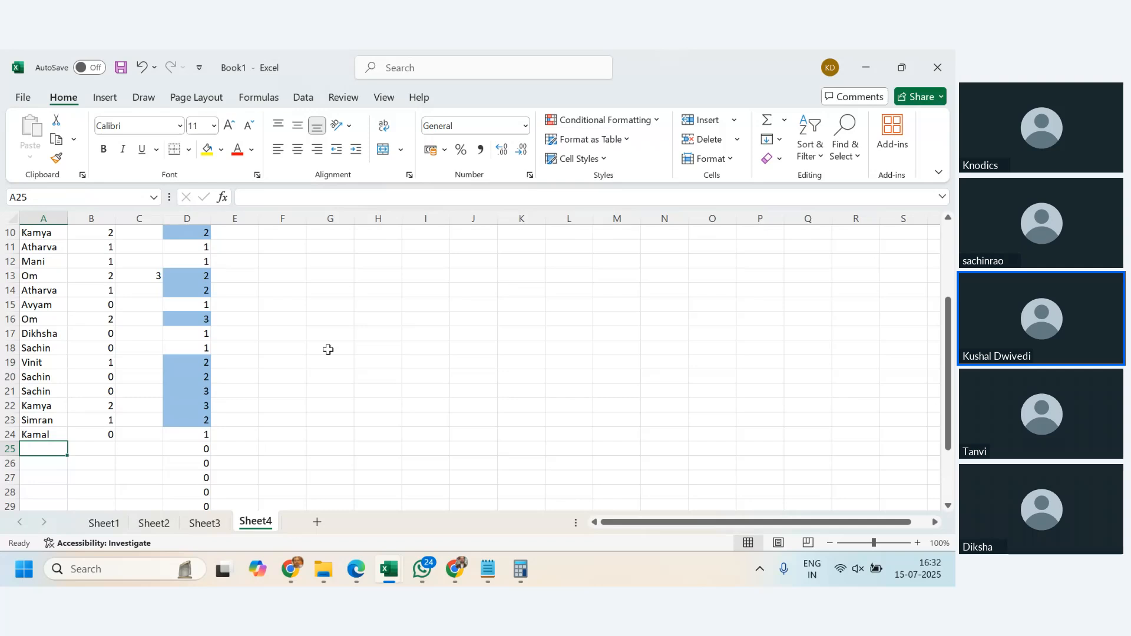
- Enter a new name in A25 and repeat the name from A24 in A26
{"action": "type", "text": "Komal"}
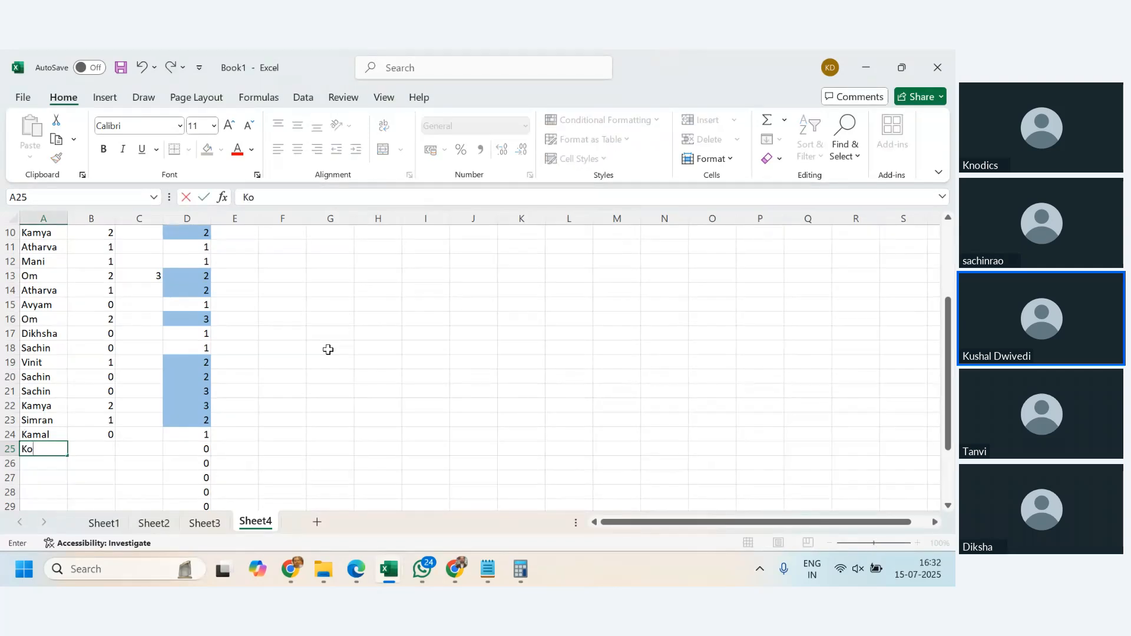
{"action": "key", "text": "Tab"}
{"action": "type", "text": "0"}
{"action": "key", "text": "Return"}
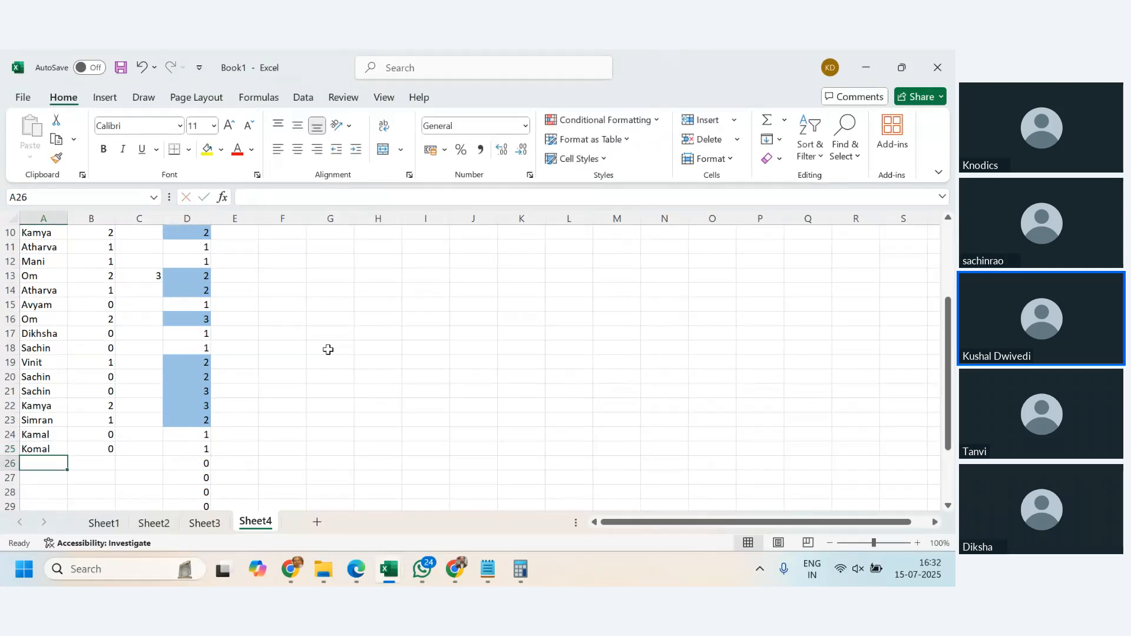
{"action": "type", "text": "Kamal"}
{"action": "key", "text": "Tab"}
{"action": "type", "text": "0"}
{"action": "key", "text": "Return"}
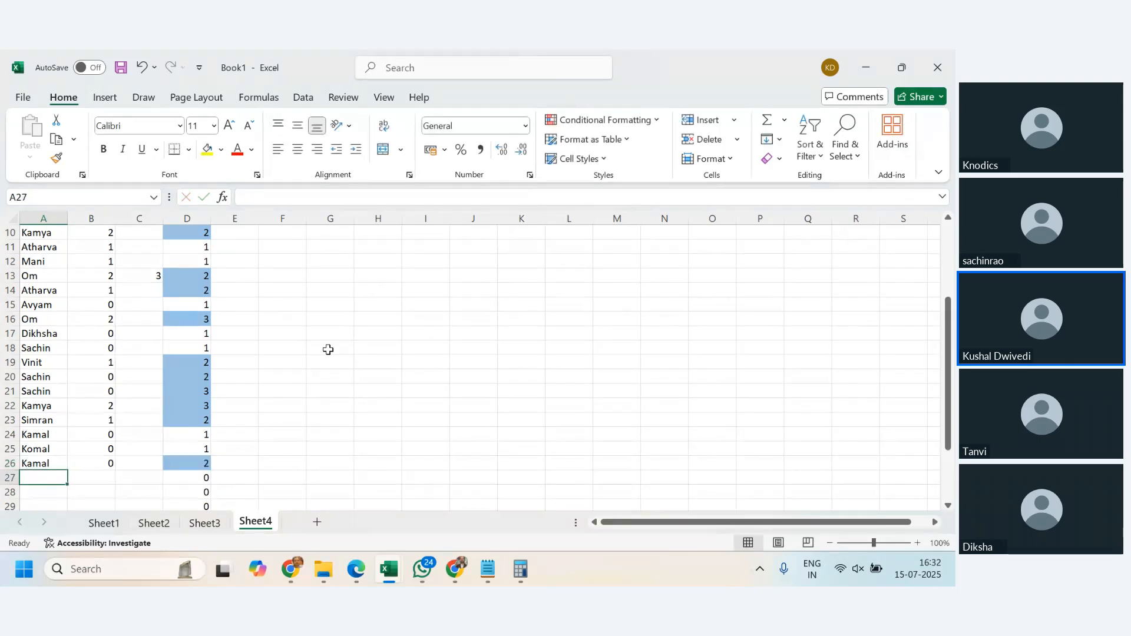
- Review the running counts and highlighted repeats in column D against the full list of names
{"action": "scroll", "coordinate": [37, 293], "scroll_direction": "up", "scroll_amount": 3}
{"action": "scroll", "coordinate": [108, 283], "scroll_direction": "down", "scroll_amount": 6}
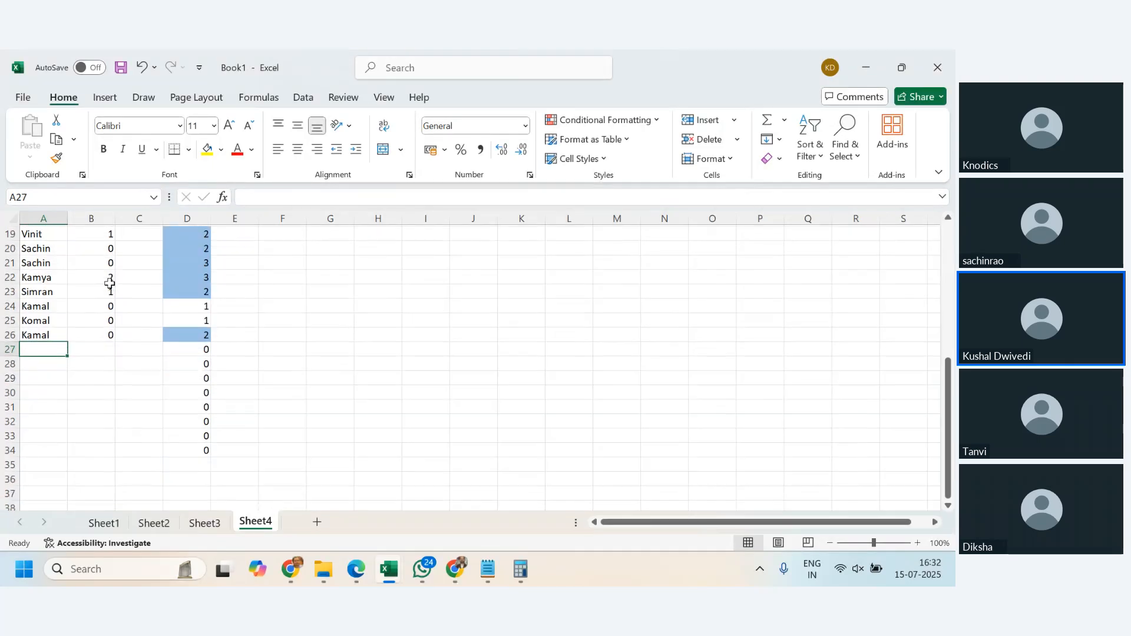
{"action": "scroll", "coordinate": [110, 284], "scroll_direction": "down", "scroll_amount": 2}
{"action": "scroll", "coordinate": [83, 374], "scroll_direction": "up", "scroll_amount": 8}
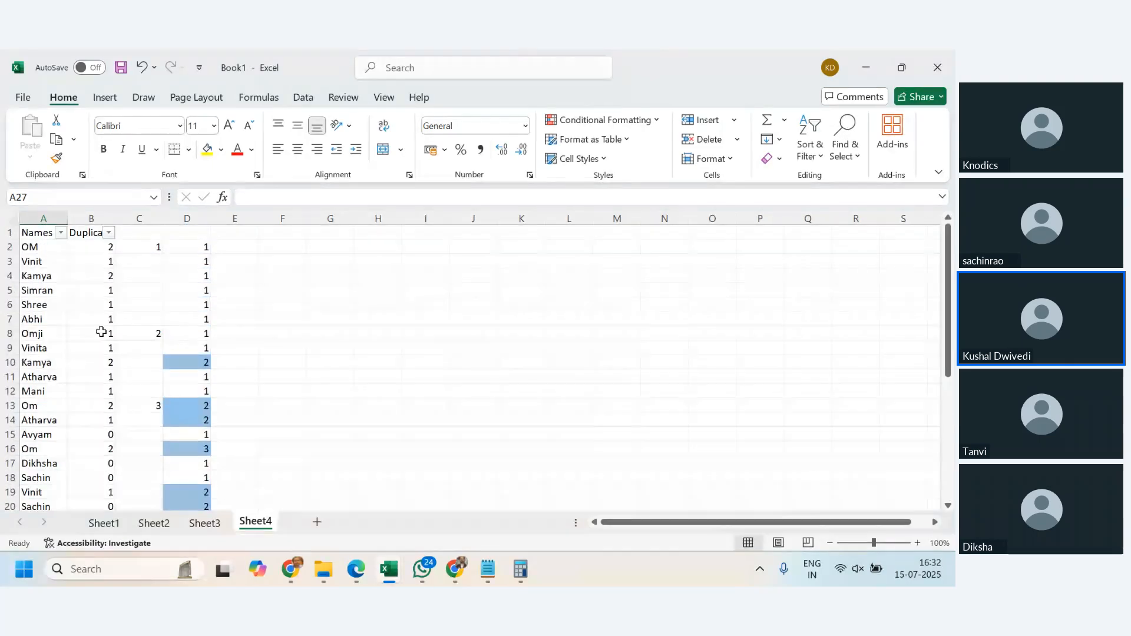
{"action": "scroll", "coordinate": [93, 260], "scroll_direction": "down", "scroll_amount": 6}
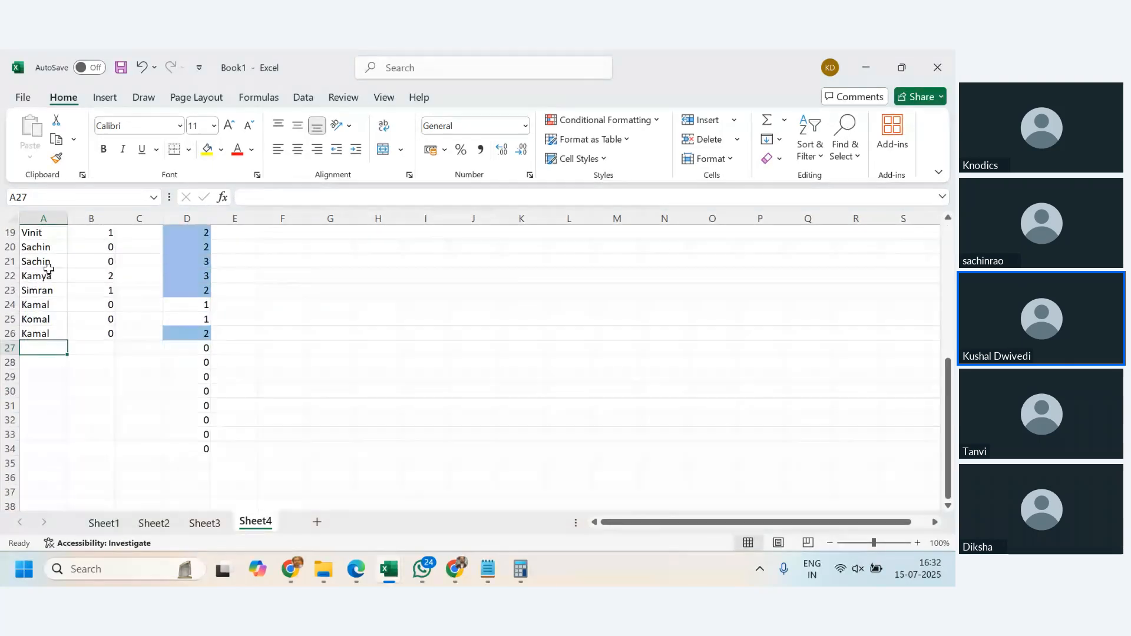
{"action": "scroll", "coordinate": [324, 395], "scroll_direction": "up", "scroll_amount": 6}
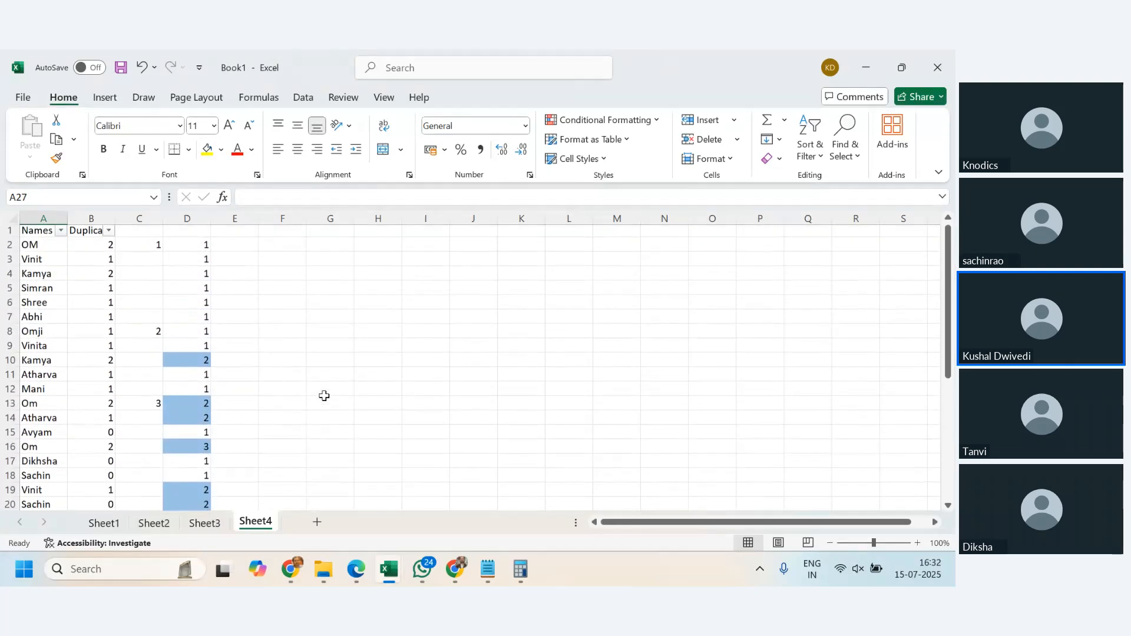
{"action": "scroll", "coordinate": [207, 354], "scroll_direction": "down", "scroll_amount": 5}
- Inspect the running COUNTIF formulas in D24, D26 and D2 and compare their ranges
{"action": "left_click", "coordinate": [194, 356]}
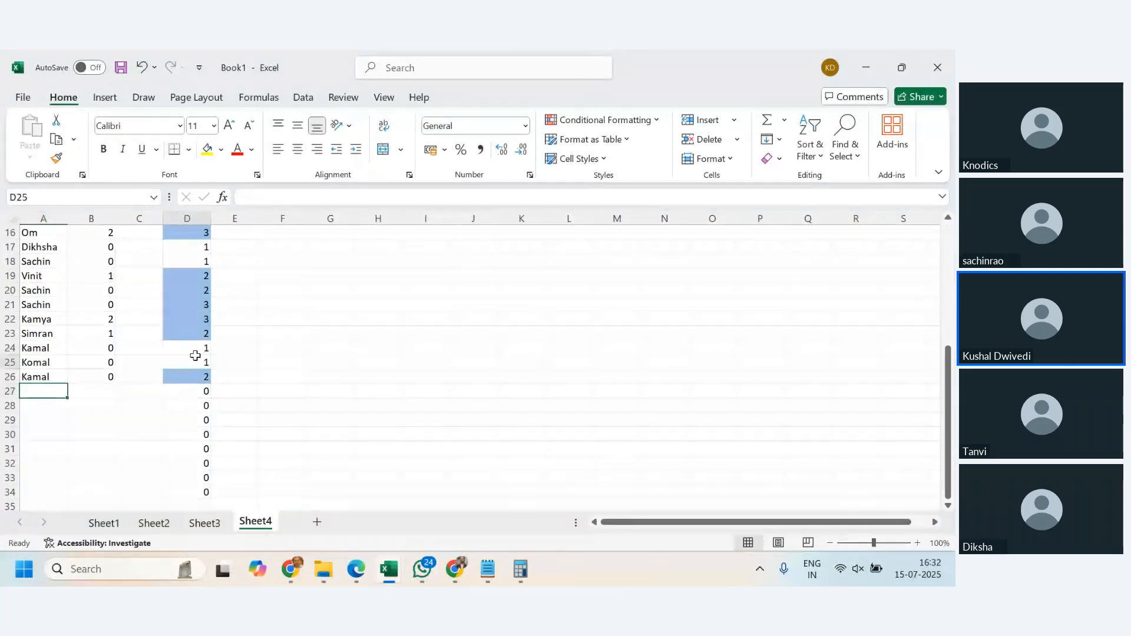
{"action": "left_click", "coordinate": [196, 349]}
{"action": "scroll", "coordinate": [233, 365], "scroll_direction": "up", "scroll_amount": 3}
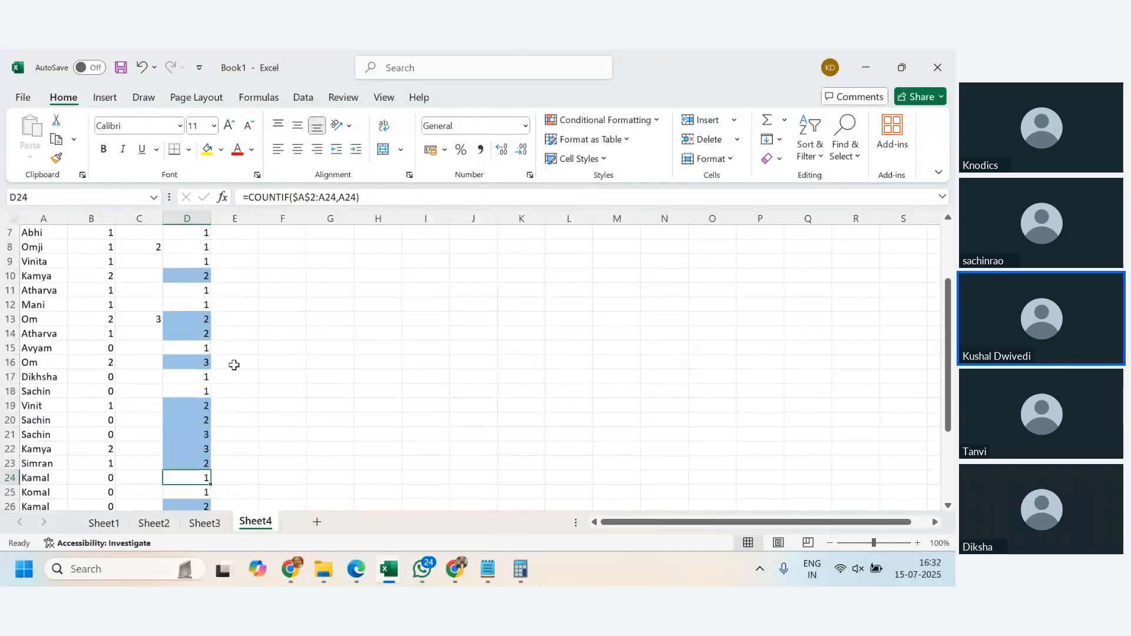
{"action": "scroll", "coordinate": [234, 365], "scroll_direction": "up", "scroll_amount": 2}
{"action": "scroll", "coordinate": [210, 260], "scroll_direction": "down", "scroll_amount": 5}
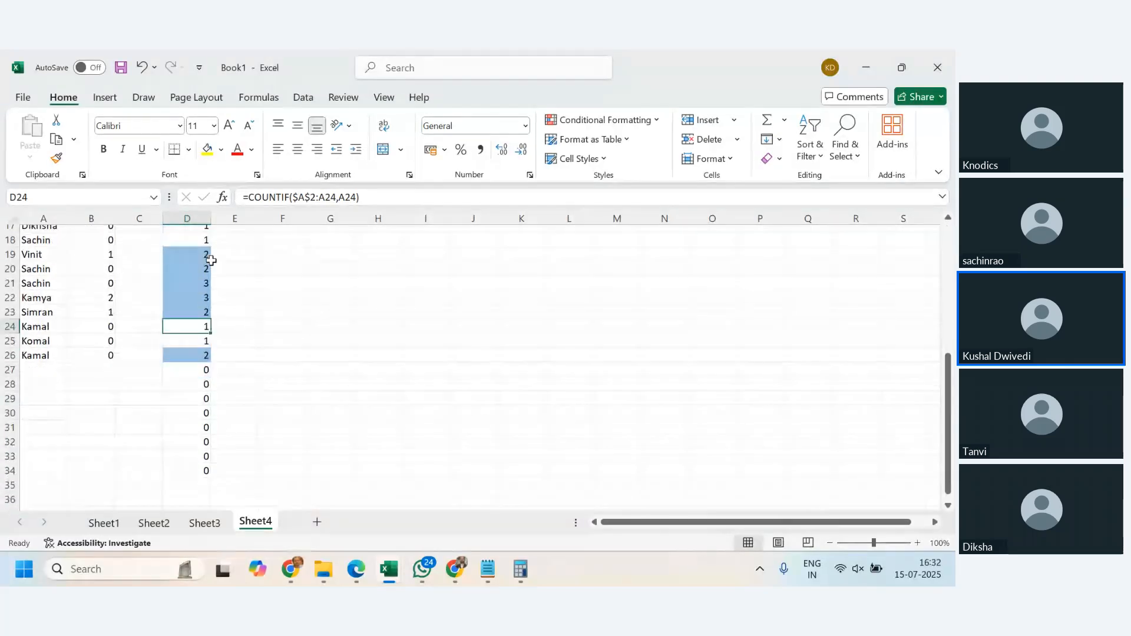
{"action": "scroll", "coordinate": [209, 276], "scroll_direction": "down", "scroll_amount": 2}
{"action": "left_click", "coordinate": [206, 295]}
{"action": "scroll", "coordinate": [265, 321], "scroll_direction": "up", "scroll_amount": 2}
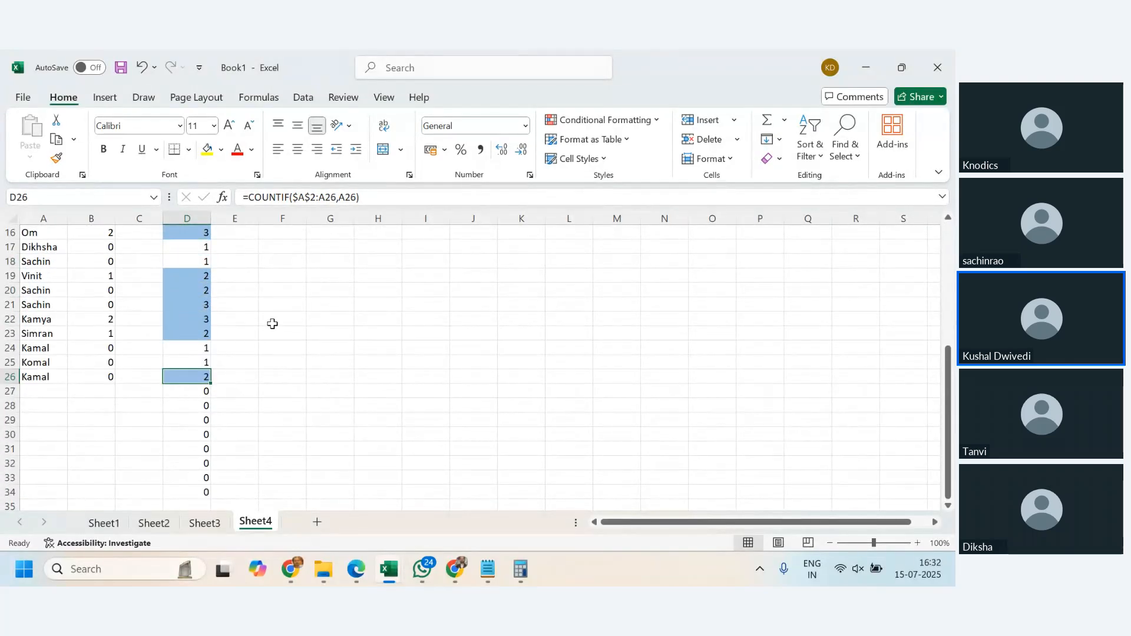
{"action": "scroll", "coordinate": [272, 324], "scroll_direction": "up", "scroll_amount": 5}
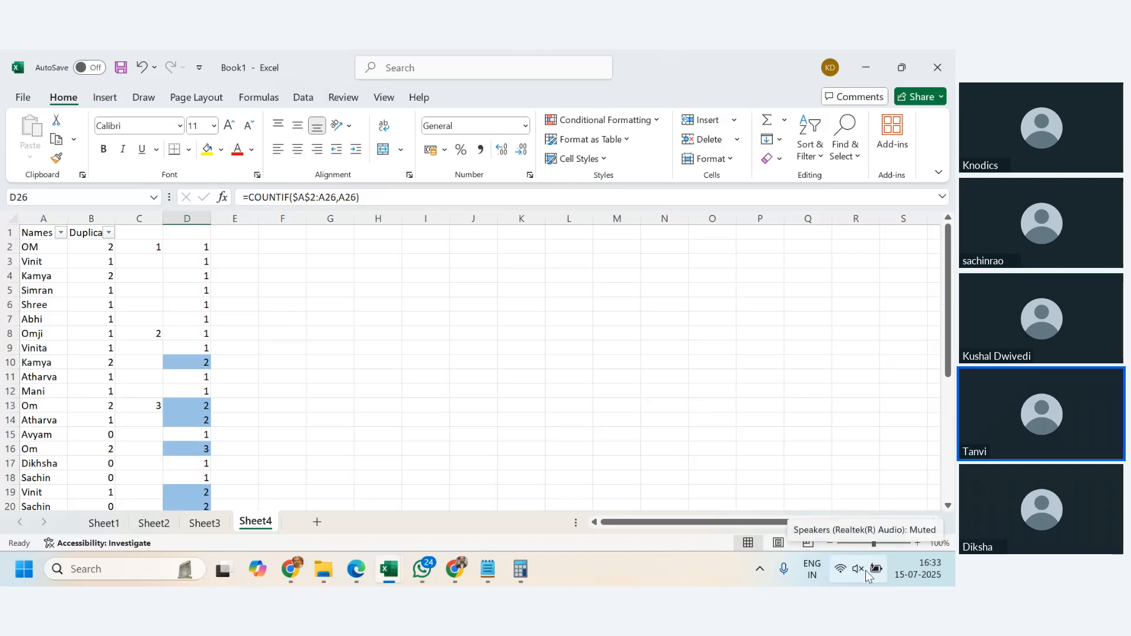
{"action": "left_click", "coordinate": [200, 247]}
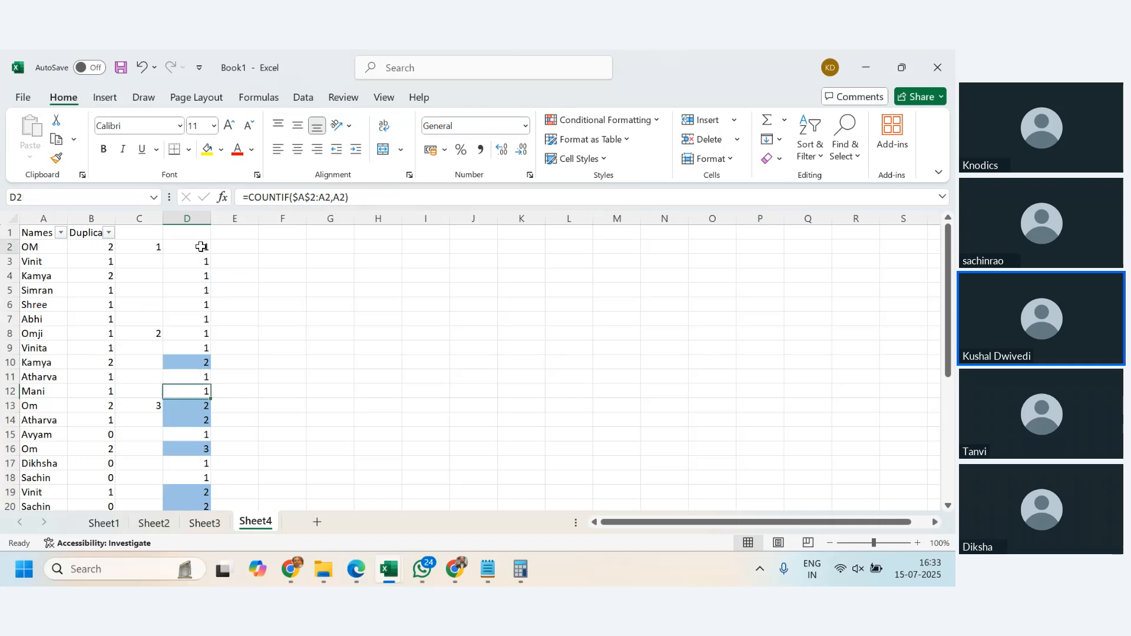
{"action": "scroll", "coordinate": [200, 304], "scroll_direction": "down", "scroll_amount": 1}
{"action": "scroll", "coordinate": [201, 304], "scroll_direction": "up", "scroll_amount": 1}
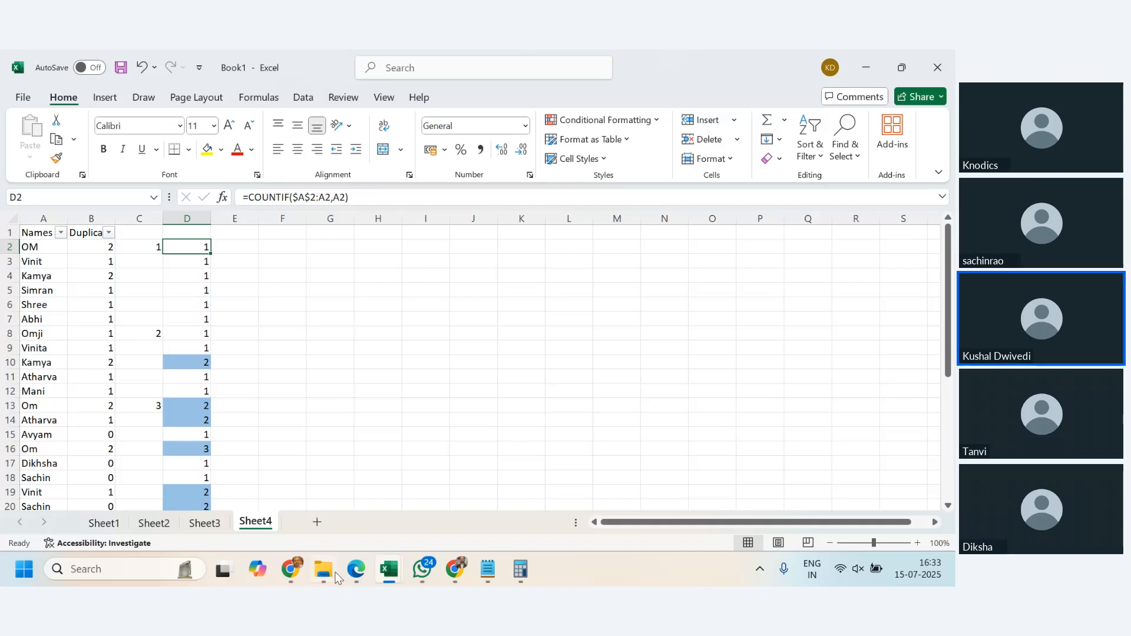
{"action": "mouse_move", "coordinate": [299, 573]}
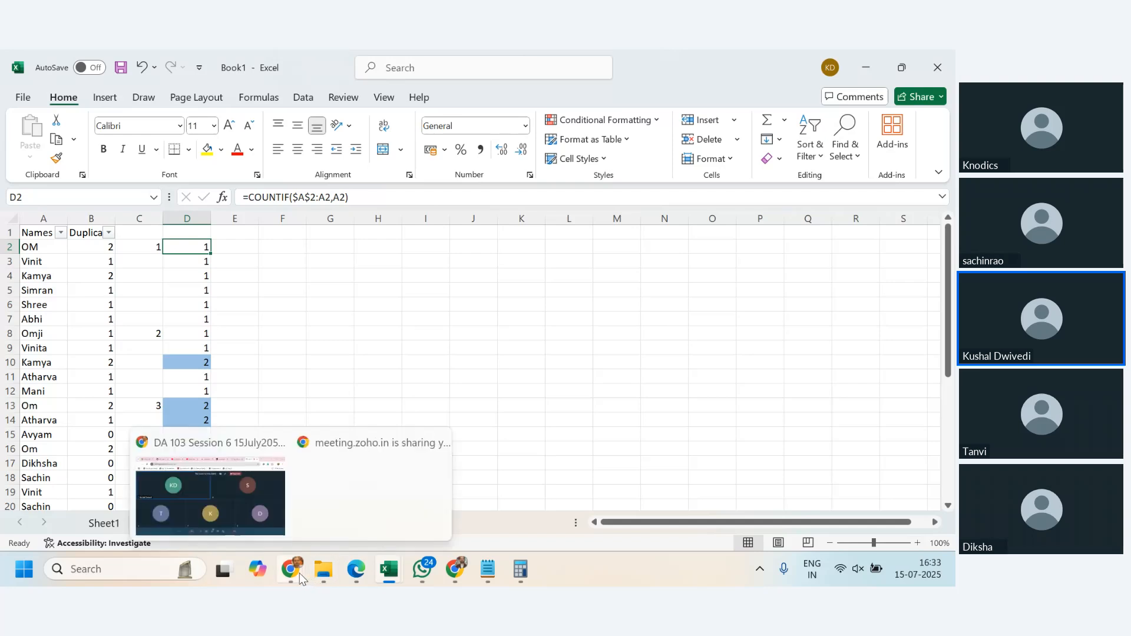
{"action": "left_click", "coordinate": [256, 502]}
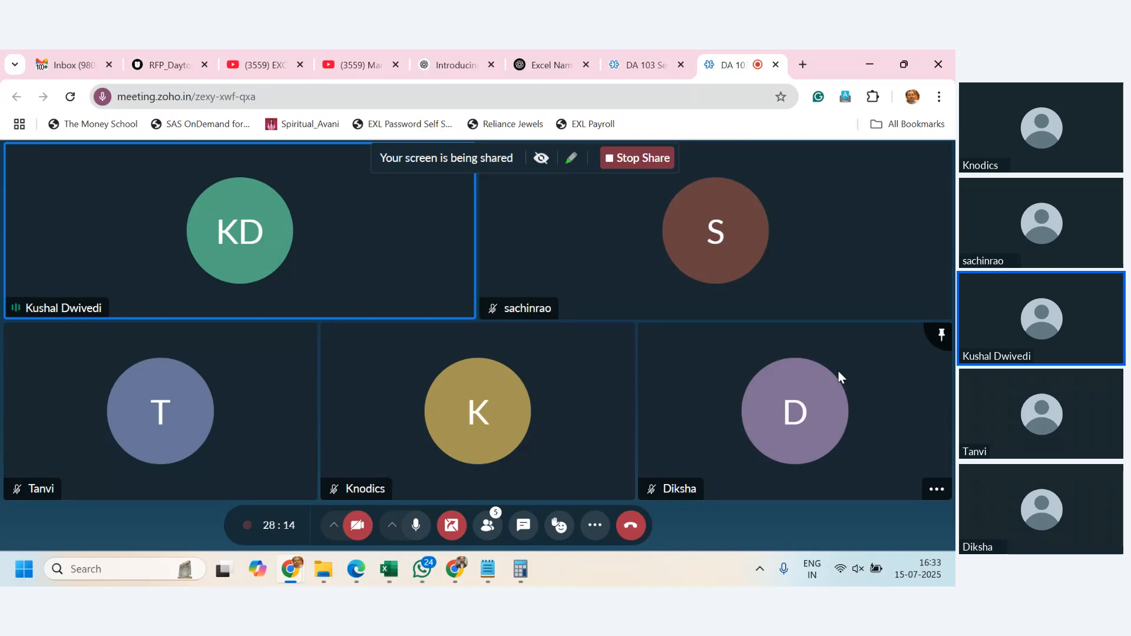
{"action": "key", "text": "alt+Tab"}
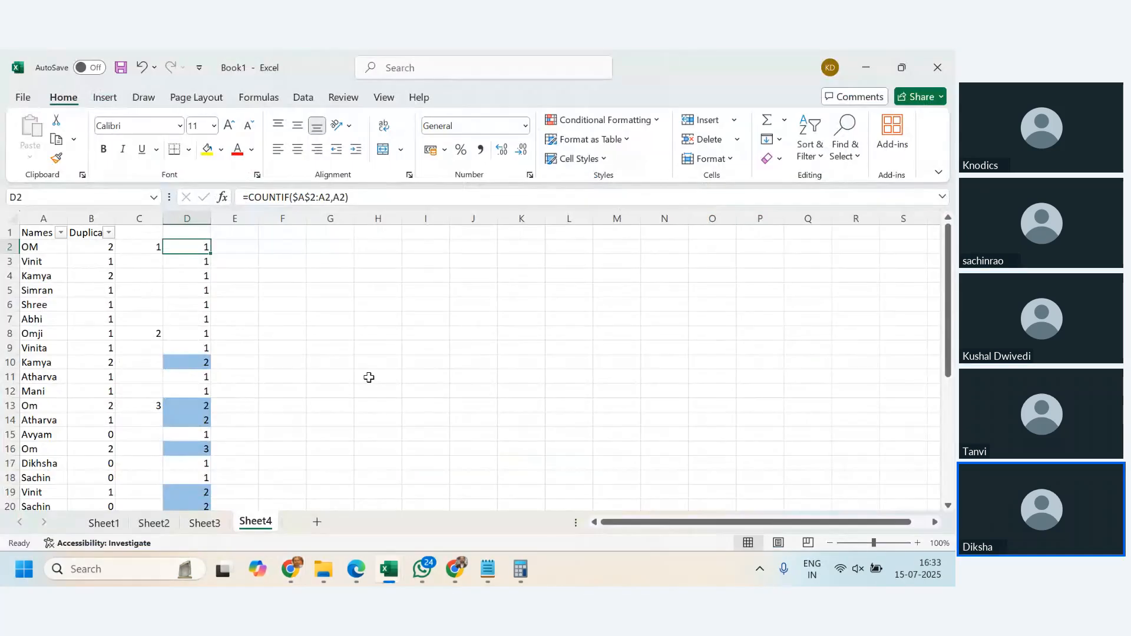
{"action": "scroll", "coordinate": [369, 377], "scroll_direction": "down", "scroll_amount": 5}
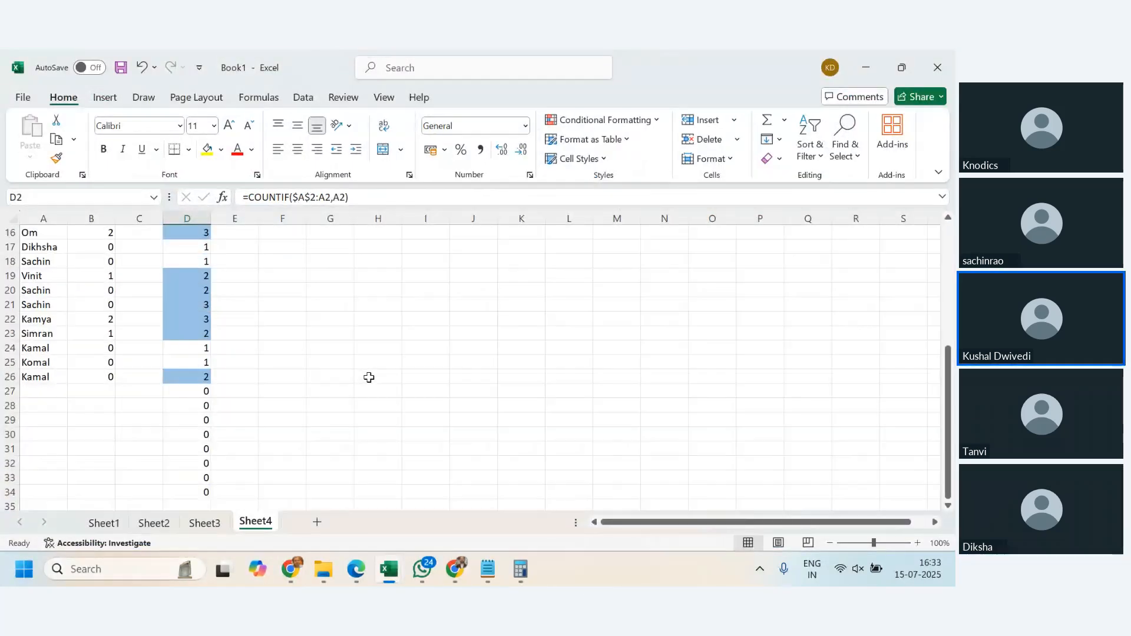
{"action": "scroll", "coordinate": [368, 377], "scroll_direction": "down", "scroll_amount": 3}
{"action": "scroll", "coordinate": [369, 377], "scroll_direction": "up", "scroll_amount": 6}
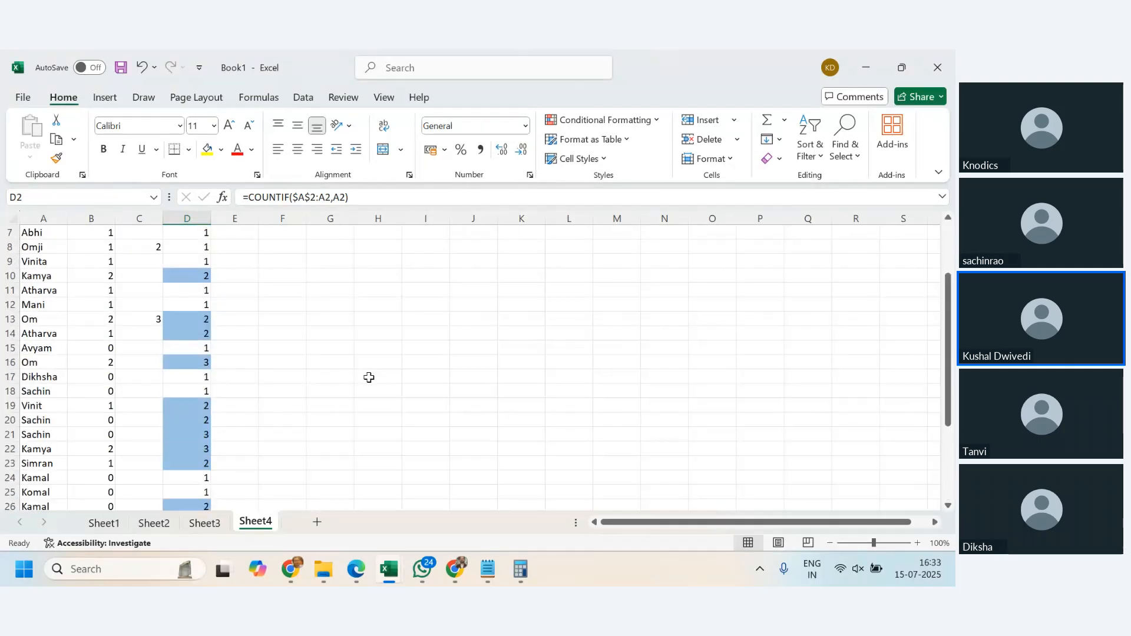
{"action": "scroll", "coordinate": [369, 377], "scroll_direction": "down", "scroll_amount": 4}
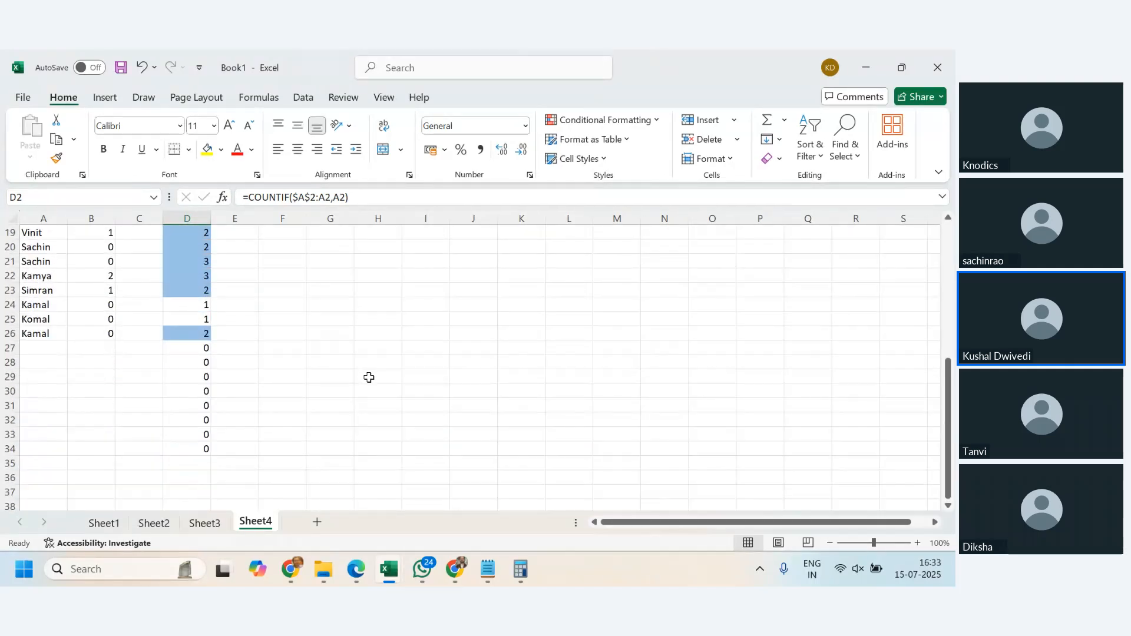
{"action": "scroll", "coordinate": [369, 377], "scroll_direction": "down", "scroll_amount": 1}
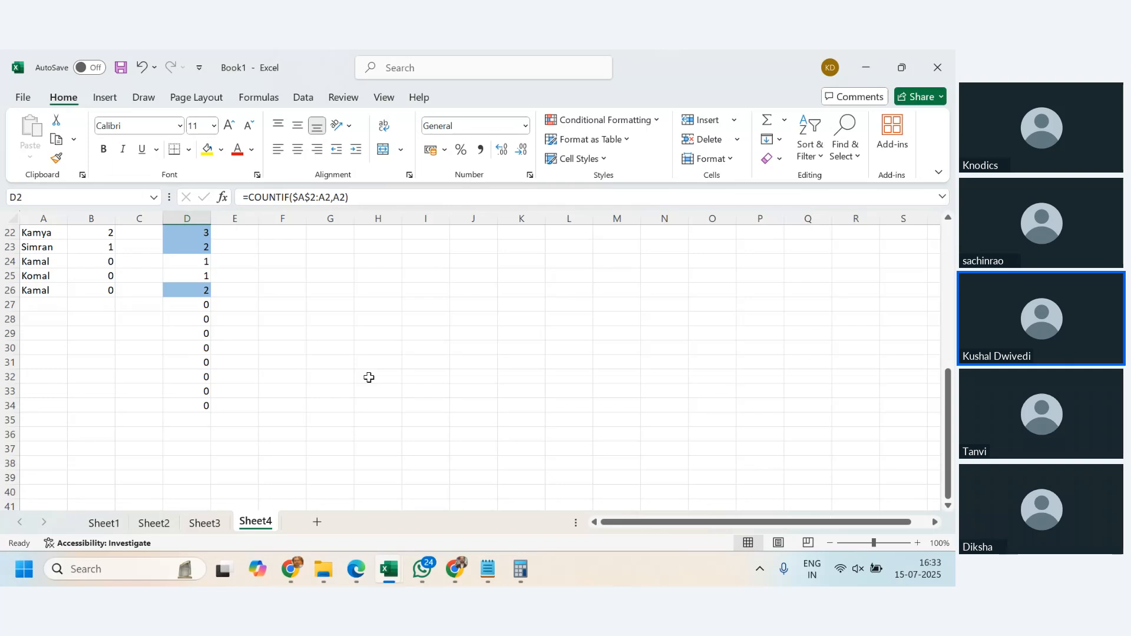
- Switch to the LOGICAL FUNC (3).xlsx workbook and view the start of its LOGICAL sheet
{"action": "mouse_move", "coordinate": [385, 571]}
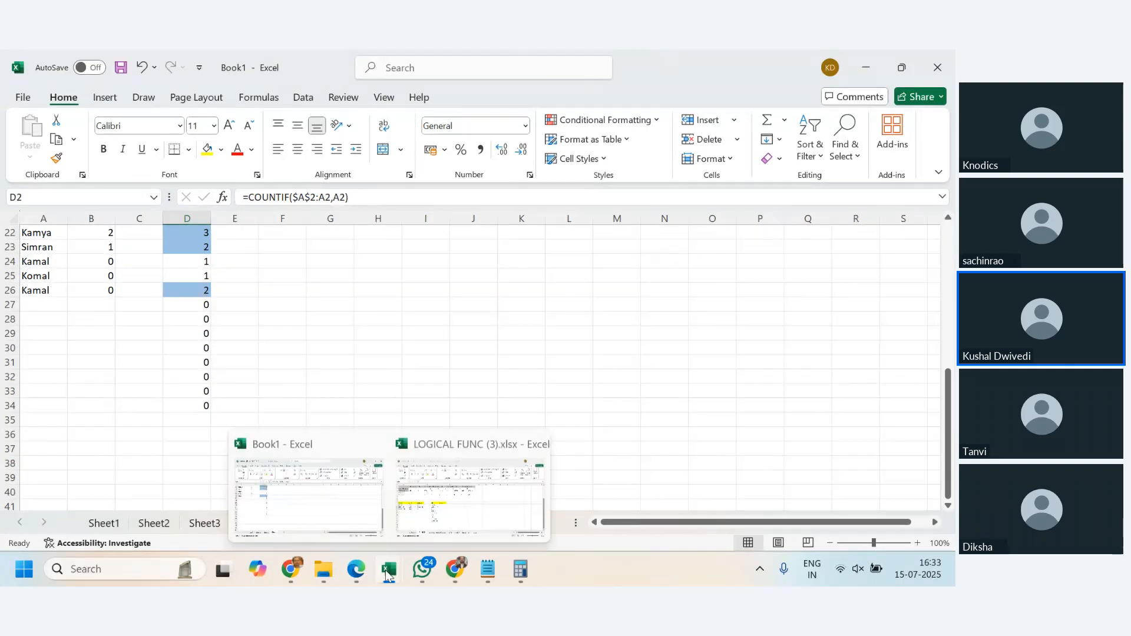
{"action": "left_click", "coordinate": [456, 492]}
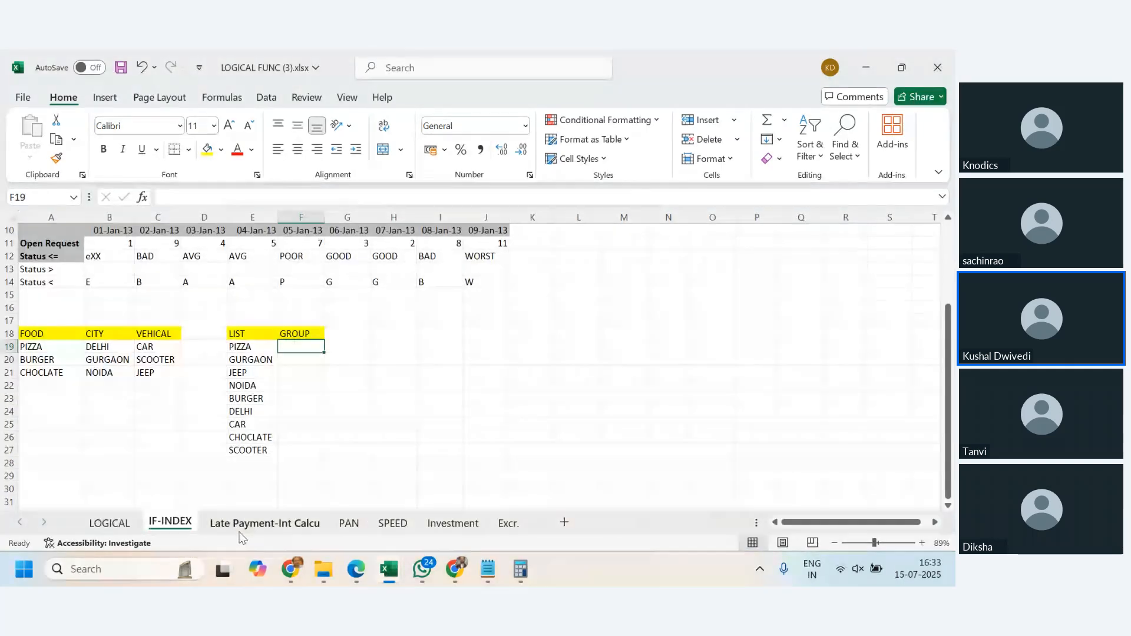
{"action": "left_click", "coordinate": [109, 523]}
{"action": "scroll", "coordinate": [394, 427], "scroll_direction": "up", "scroll_amount": 10}
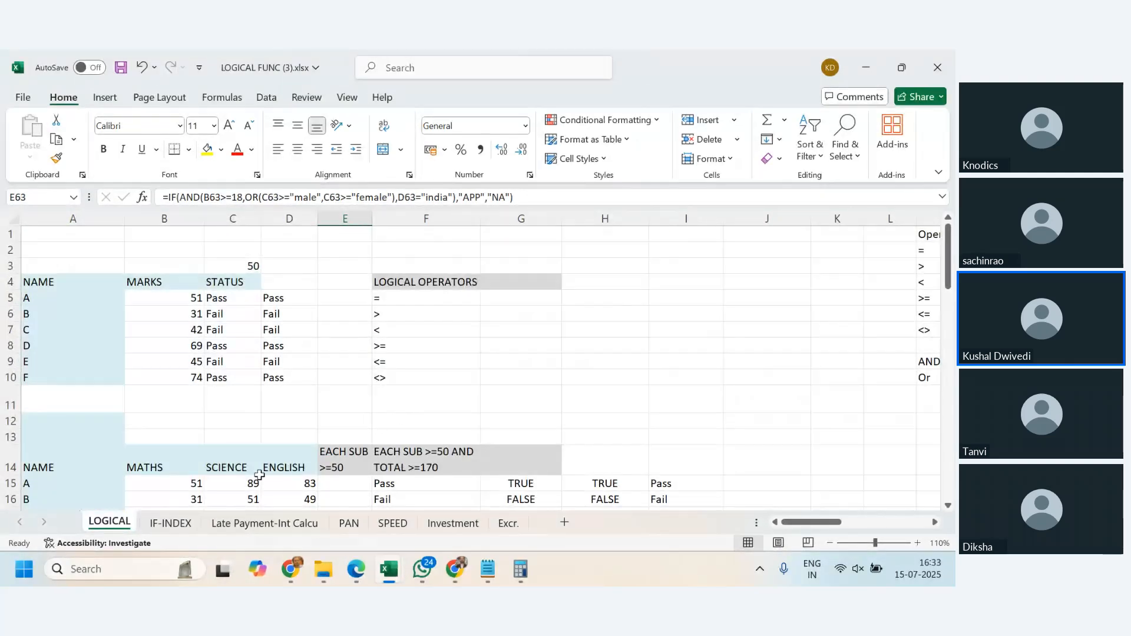
- Open Exercise-Lookup (1).xlsx from the Excel Training folder in File Explorer and display its Test Sheet-Lookup sheet
{"action": "left_click", "coordinate": [318, 570]}
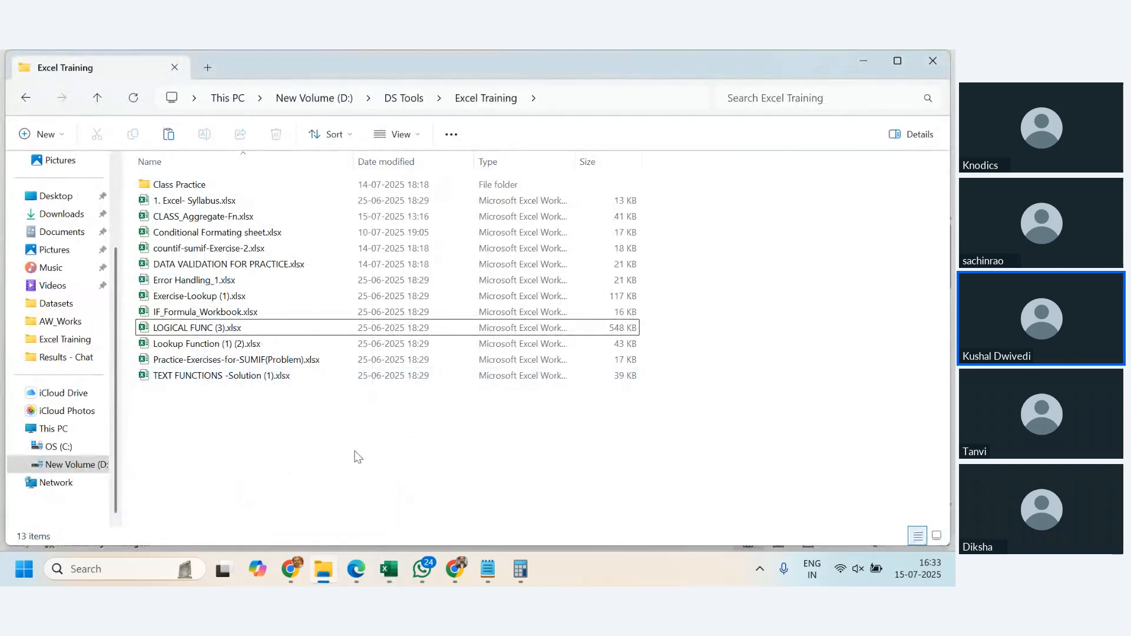
{"action": "double_click", "coordinate": [201, 300]}
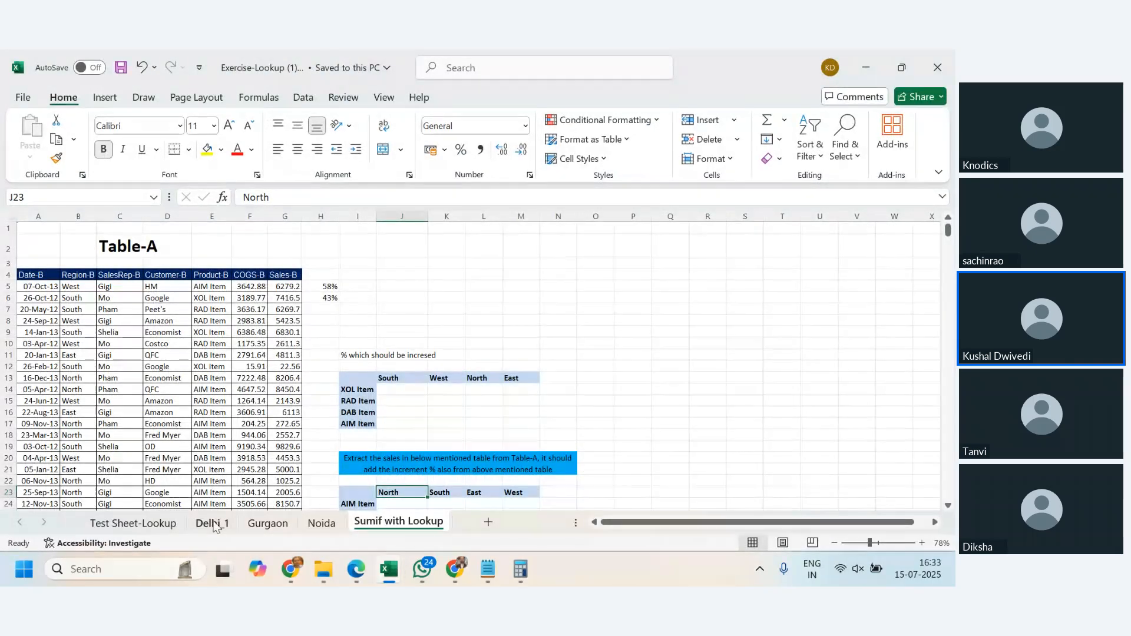
{"action": "left_click", "coordinate": [133, 522]}
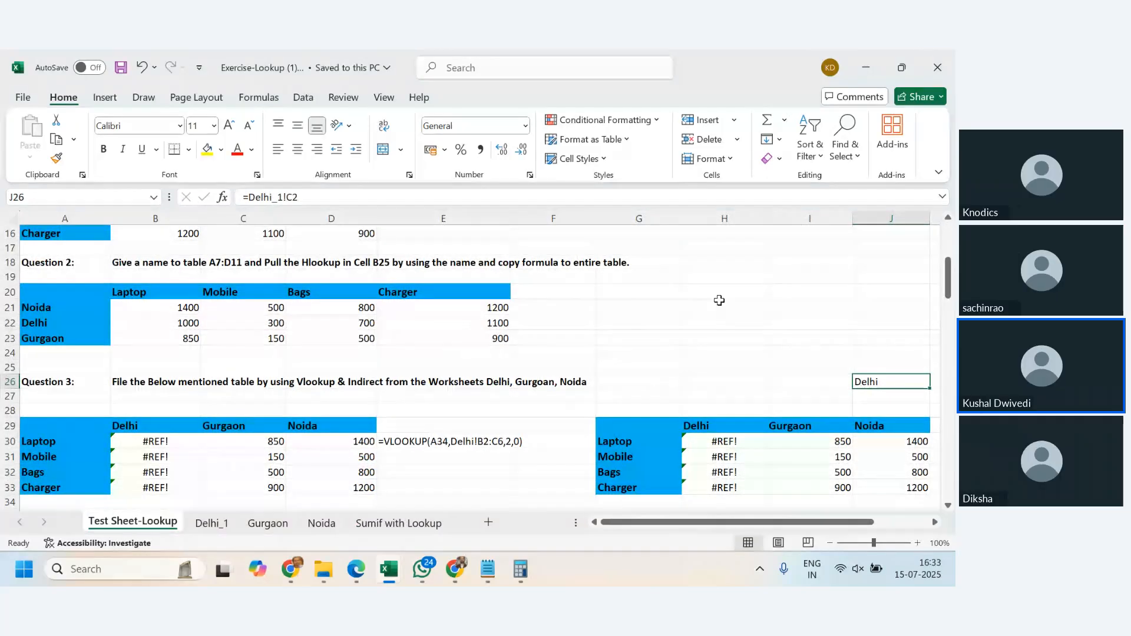
- Add a new worksheet after Sheet4 in the Book1 workbook and return to Sheet4
{"action": "mouse_move", "coordinate": [389, 569]}
{"action": "left_click", "coordinate": [358, 486]}
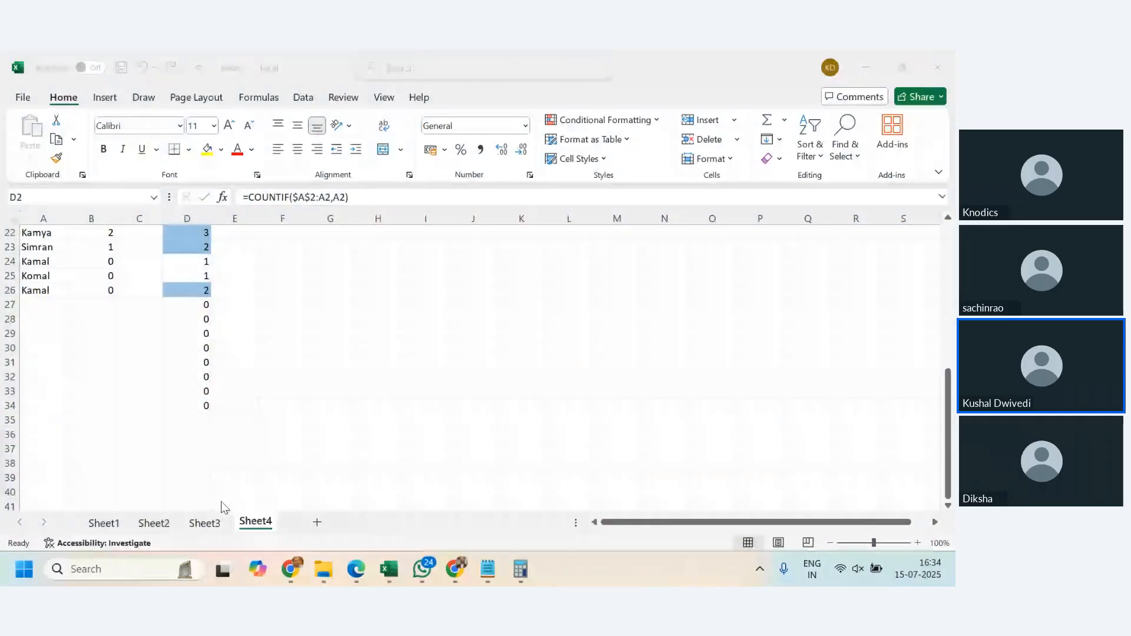
{"action": "scroll", "coordinate": [311, 370], "scroll_direction": "up", "scroll_amount": 4}
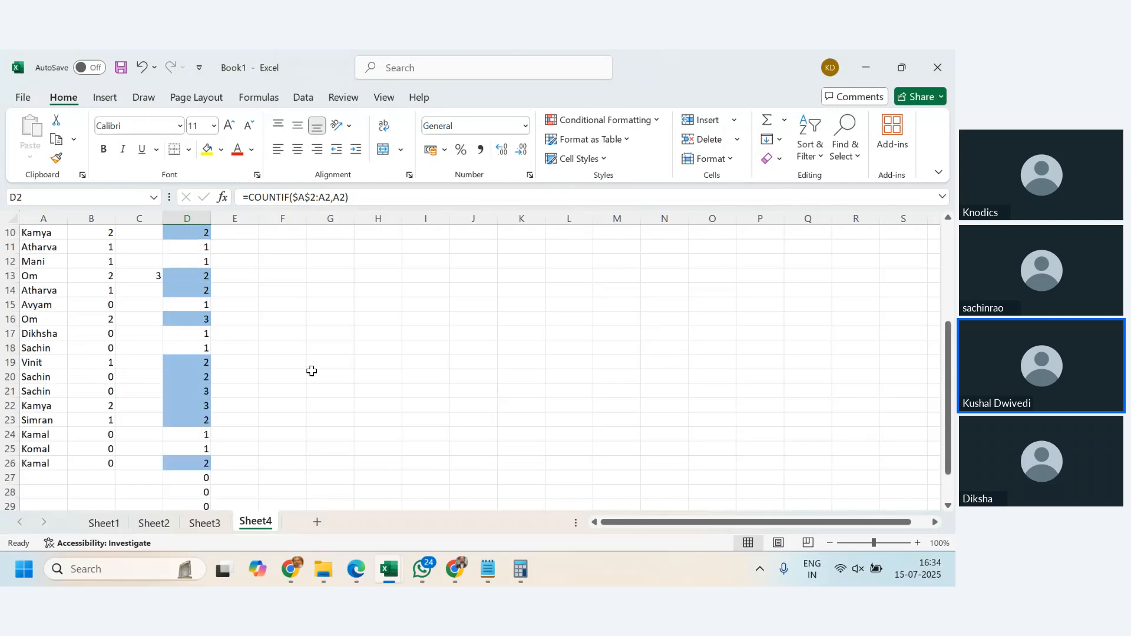
{"action": "scroll", "coordinate": [311, 371], "scroll_direction": "up", "scroll_amount": 3}
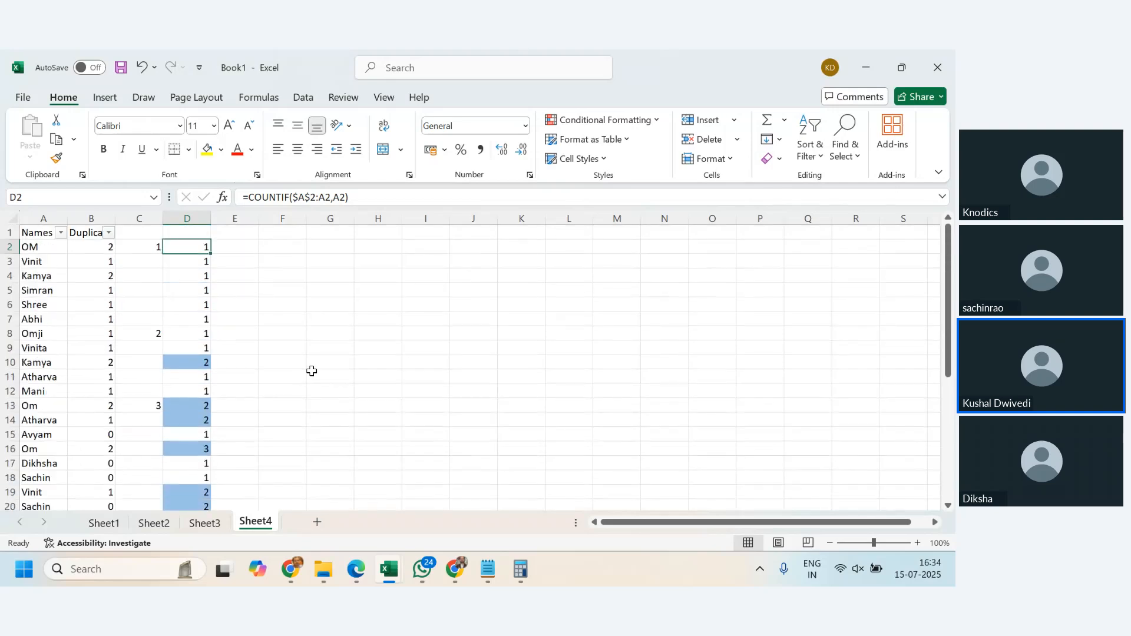
{"action": "left_click", "coordinate": [317, 522]}
{"action": "left_click", "coordinate": [255, 523]}
{"action": "type", "text": "c"}
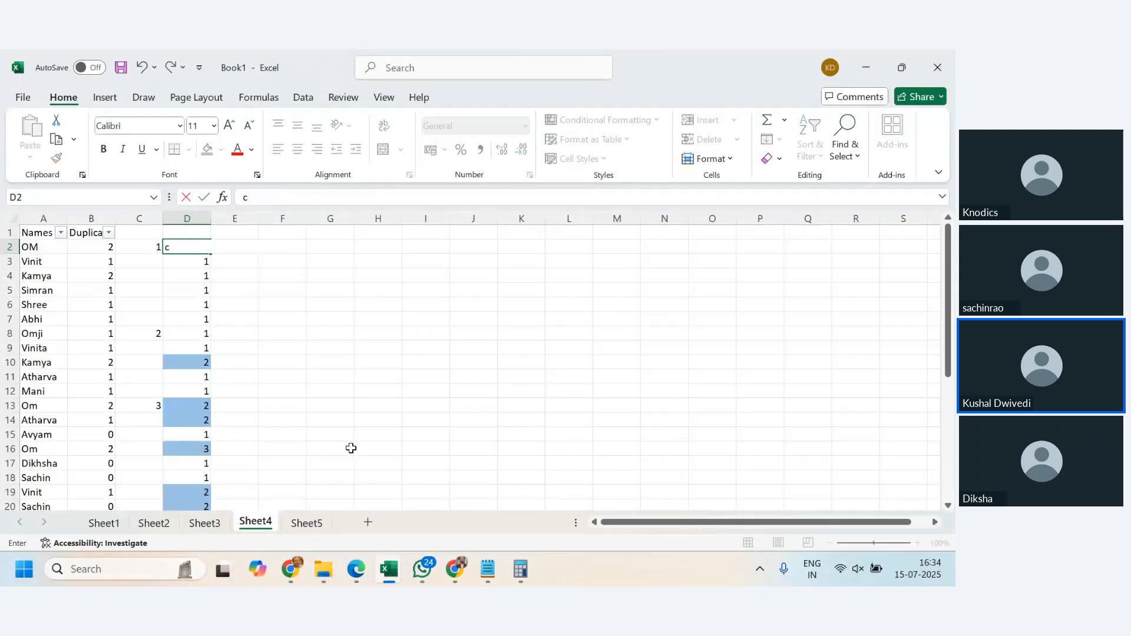
{"action": "key", "text": "Escape"}
{"action": "key", "text": "alt"}
{"action": "key", "text": "o"}
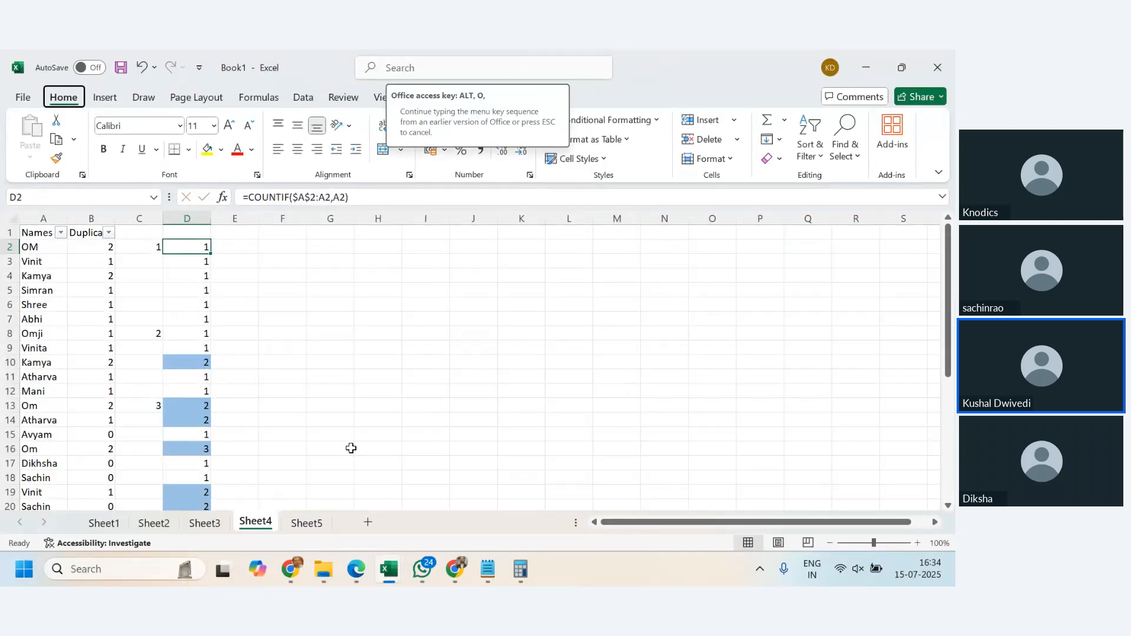
{"action": "key", "text": "Escape"}
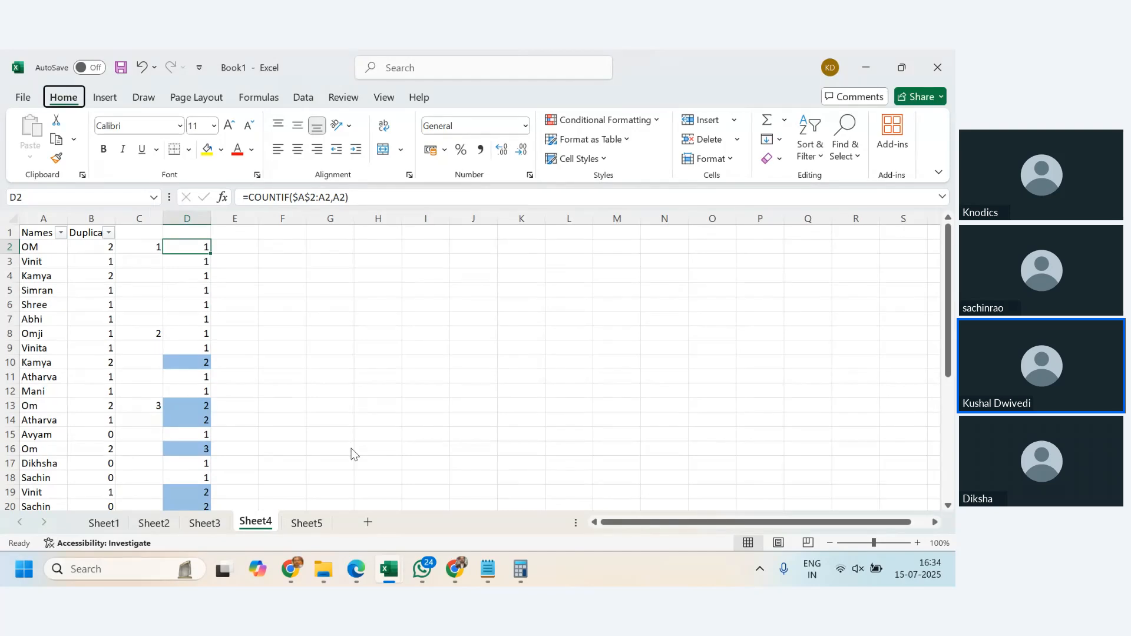
- Rename Sheet4 as Countif
{"action": "key", "text": "alt+h"}
{"action": "key", "text": "o"}
{"action": "key", "text": "r"}
{"action": "type", "text": "Countif"}
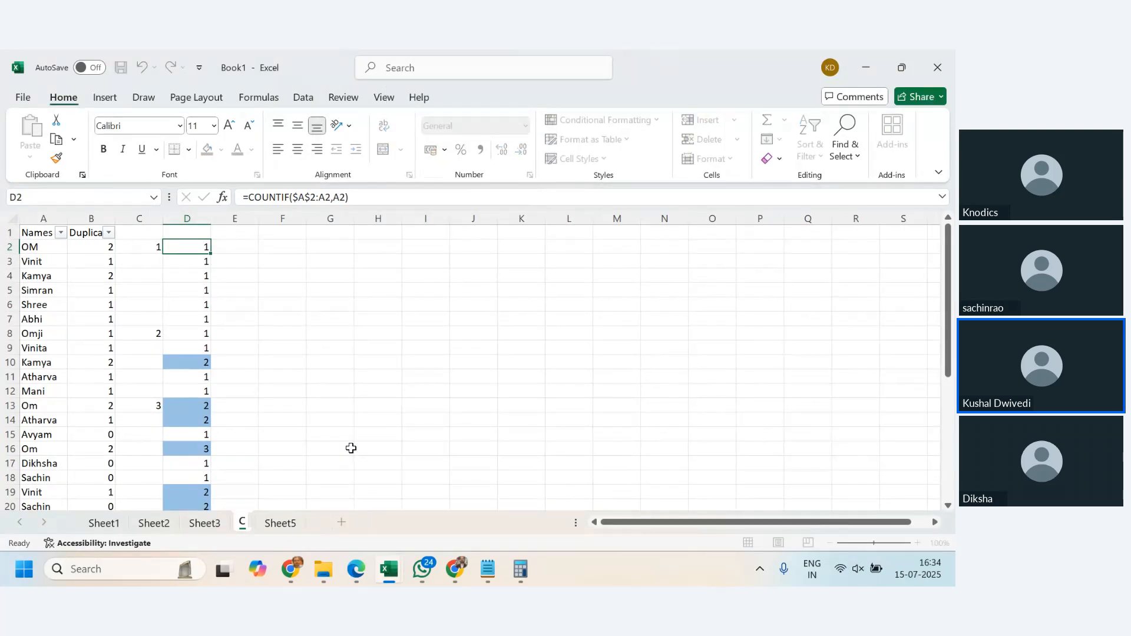
{"action": "key", "text": "Return"}
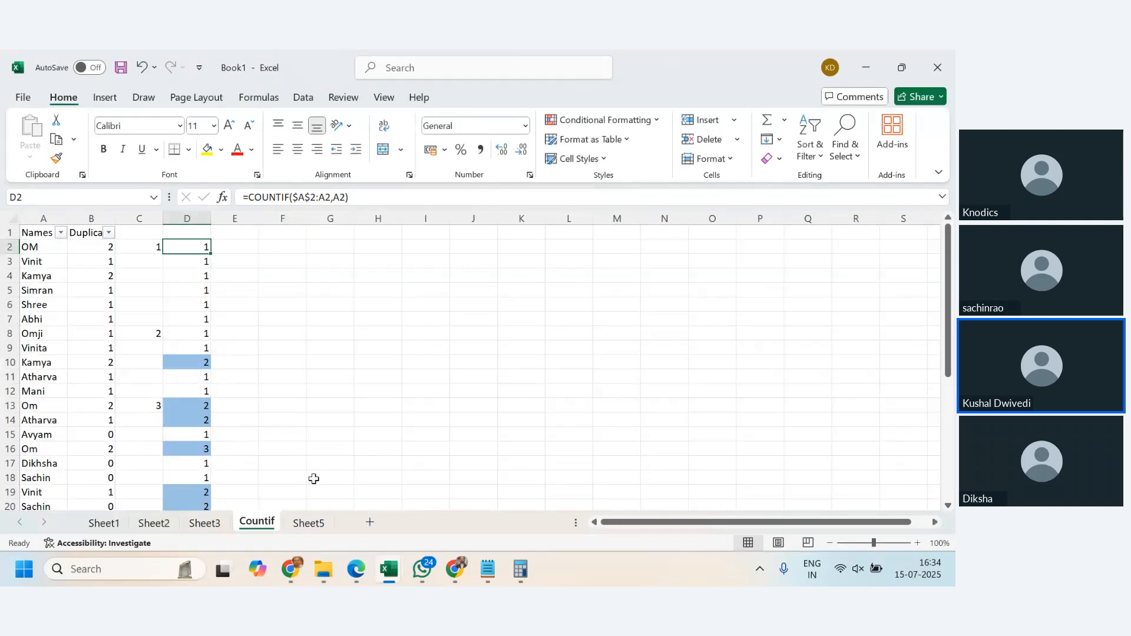
- Rename Sheet3 as Data Validation
{"action": "left_click", "coordinate": [224, 523]}
{"action": "key", "text": "alt+h"}
{"action": "key", "text": "o"}
{"action": "key", "text": "r"}
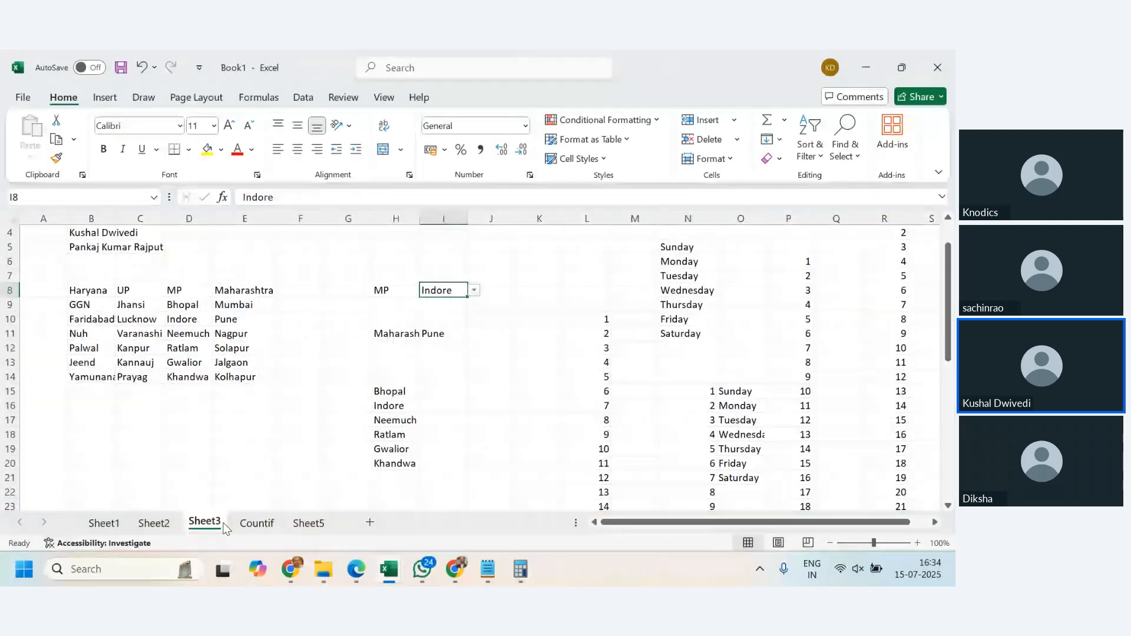
{"action": "type", "text": "D"}
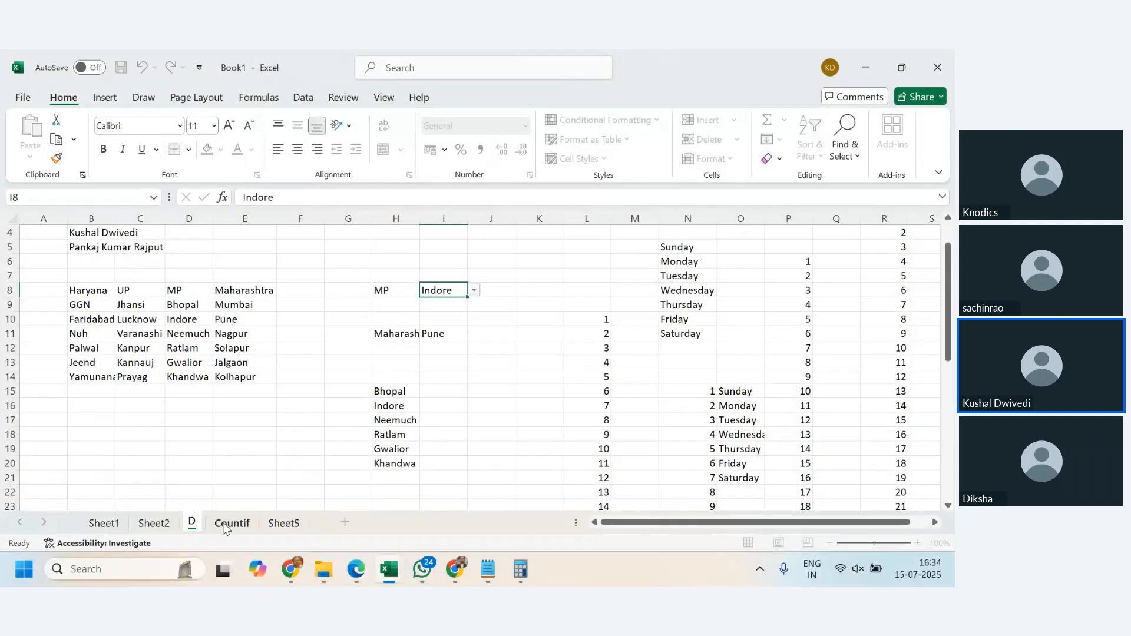
{"action": "type", "text": "ata Validation"}
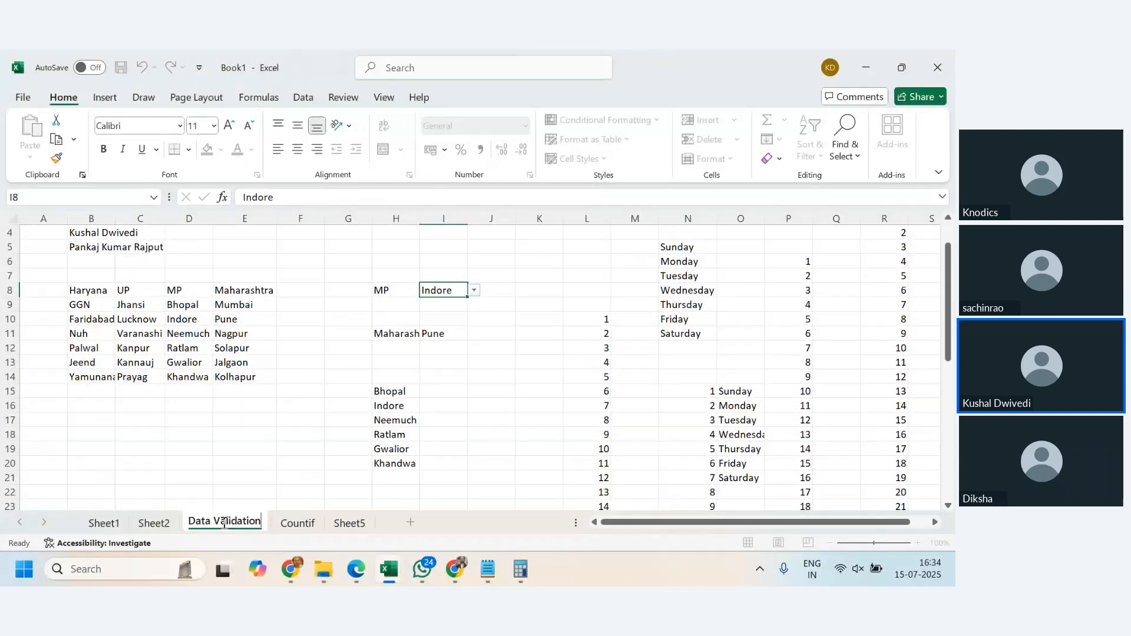
{"action": "key", "text": "Return"}
- Rename Sheet5 as Lookup after a brief look at the other sheets
{"action": "left_click", "coordinate": [153, 523]}
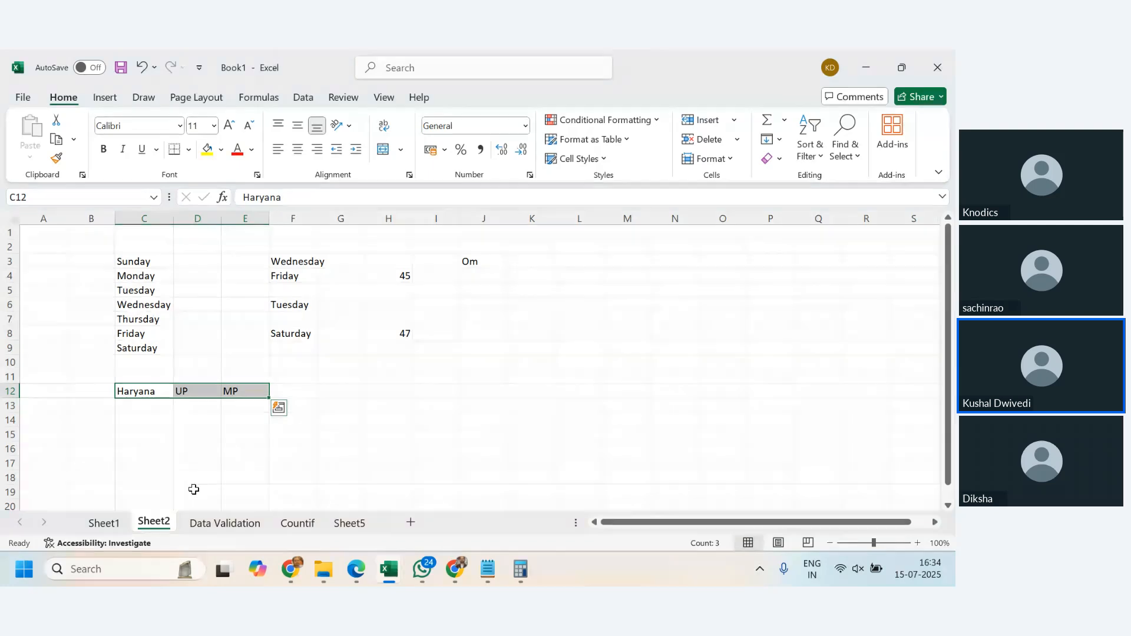
{"action": "left_click", "coordinate": [116, 521]}
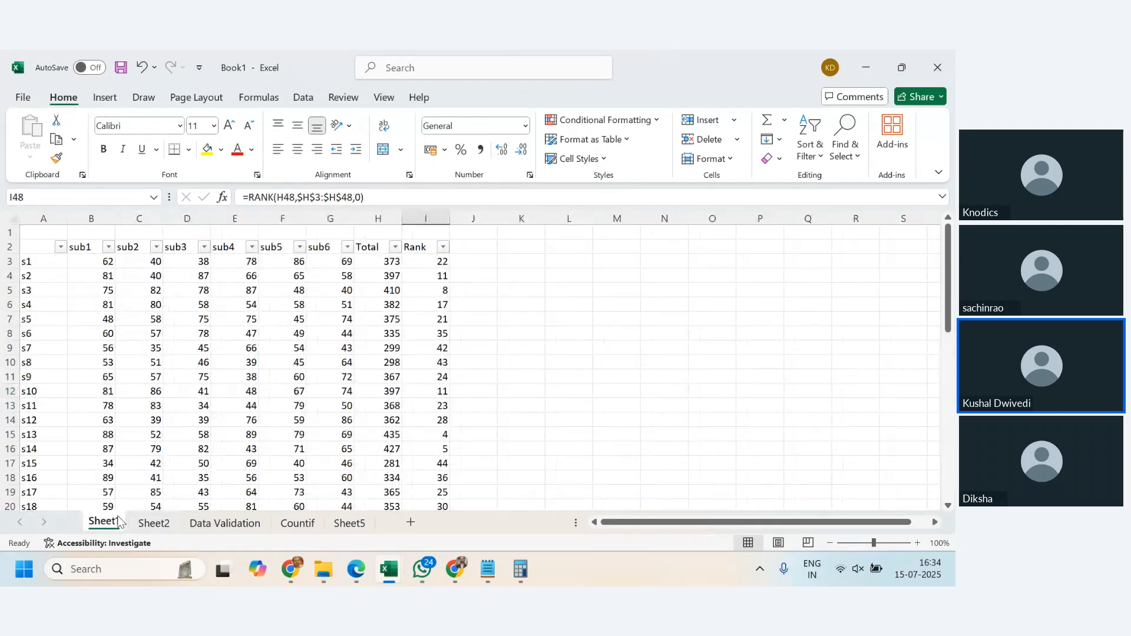
{"action": "left_click", "coordinate": [298, 523]}
{"action": "left_click", "coordinate": [350, 521]}
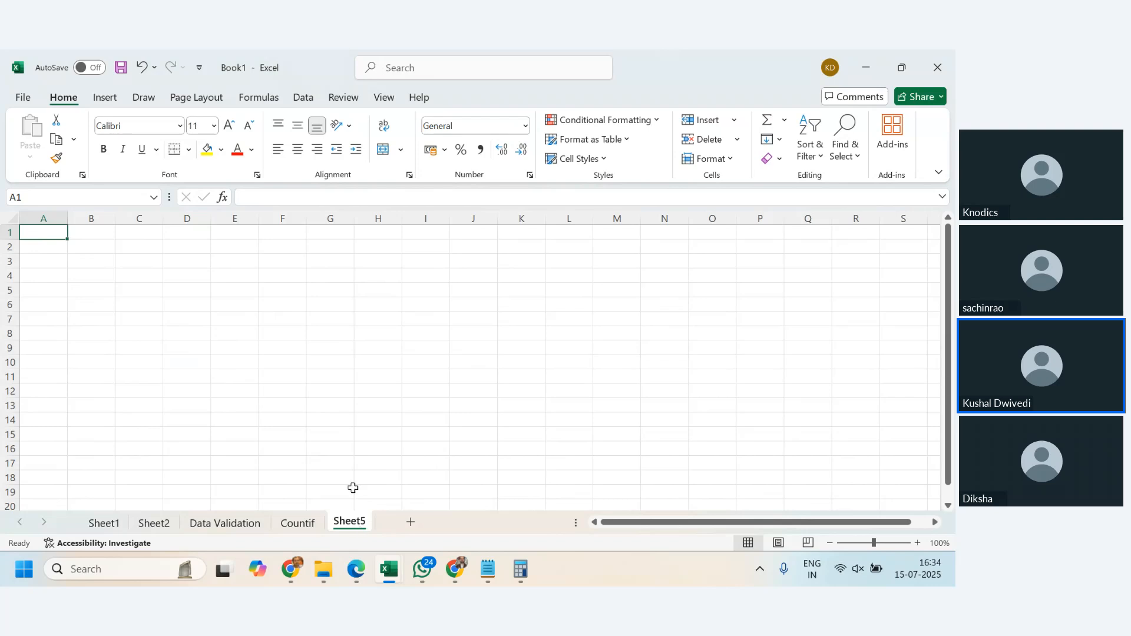
{"action": "key", "text": "alt+h"}
{"action": "type", "text": "orLookup"}
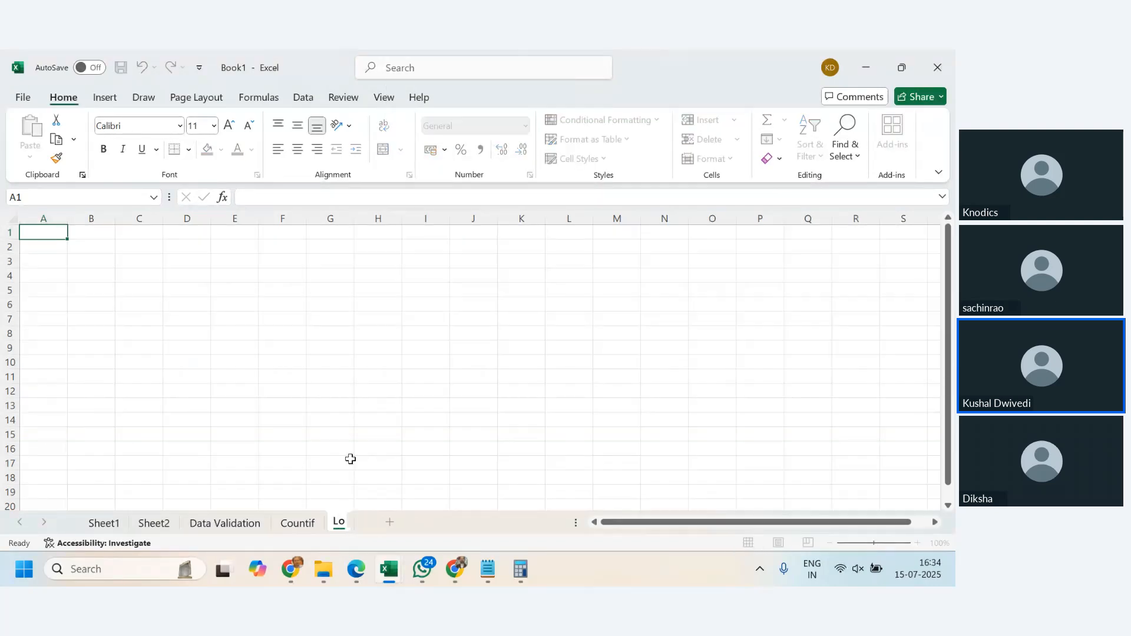
{"action": "key", "text": "Return"}
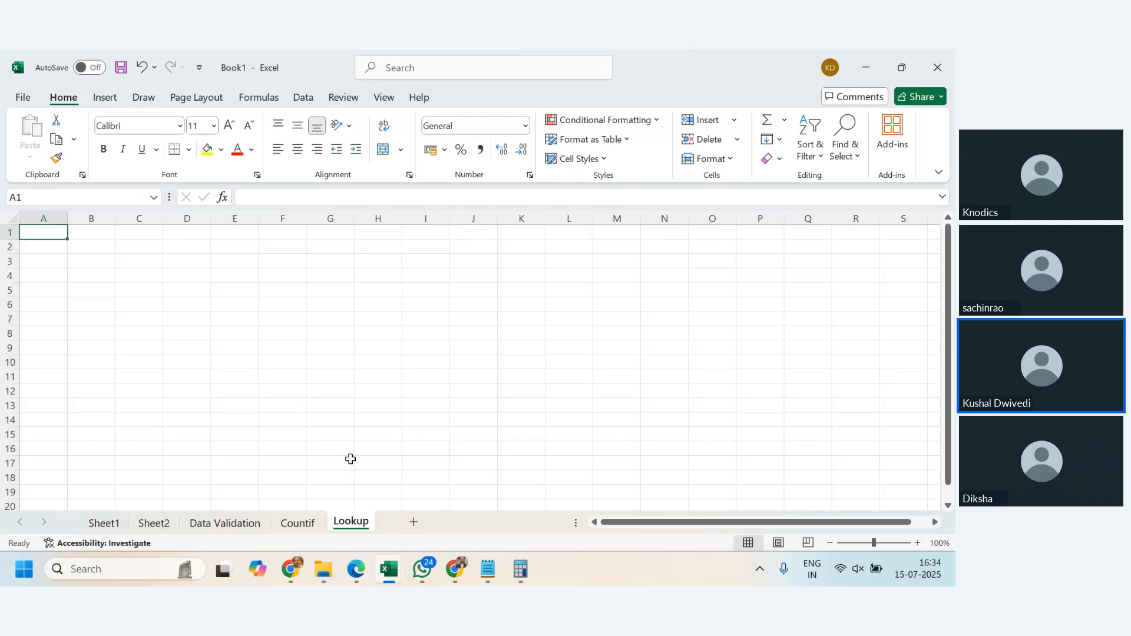
- Enter the labels vlookup in B2 and hlookup in C2 of the Lookup sheet
{"action": "key", "text": "Down"}
{"action": "key", "text": "Right"}
{"action": "type", "text": "vlookup"}
{"action": "key", "text": "Tab"}
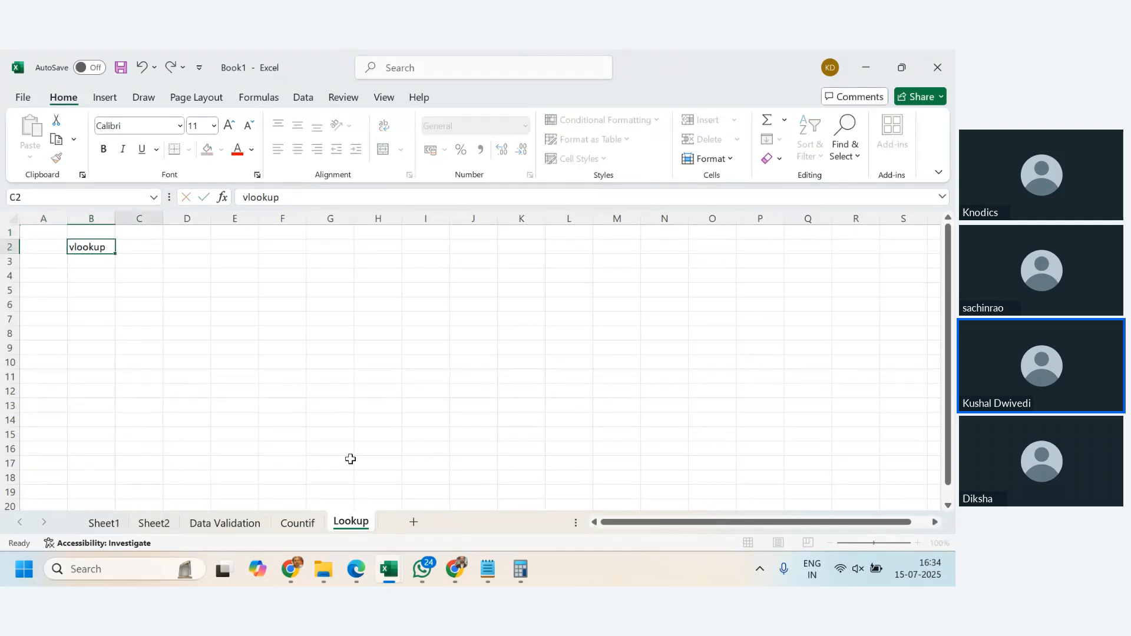
{"action": "type", "text": "hloo"}
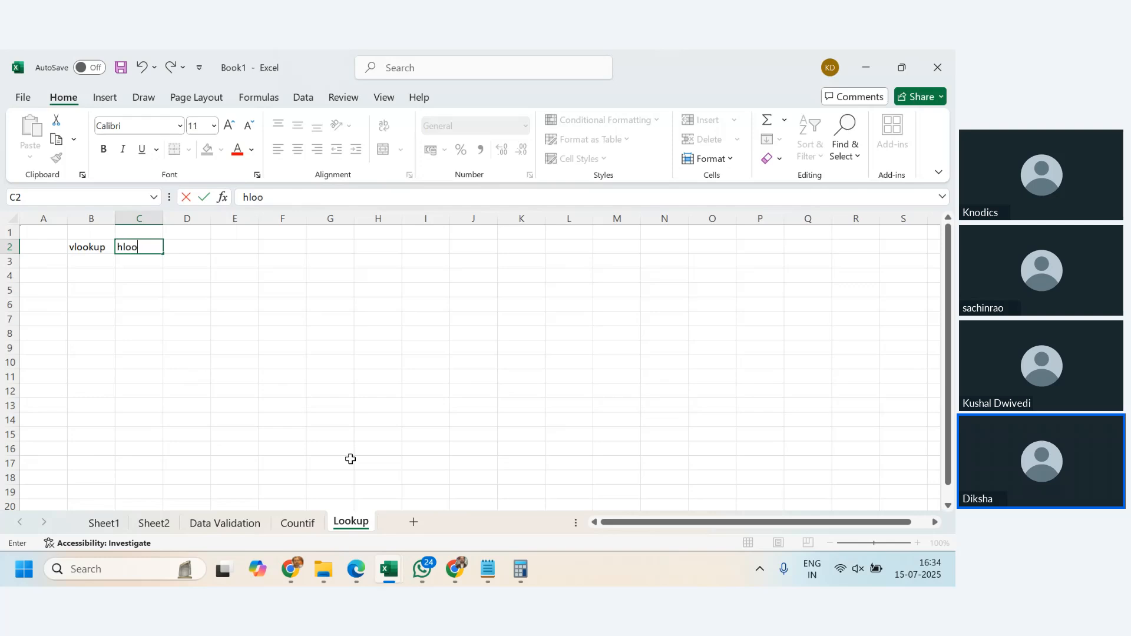
{"action": "type", "text": "kup"}
{"action": "key", "text": "Return"}
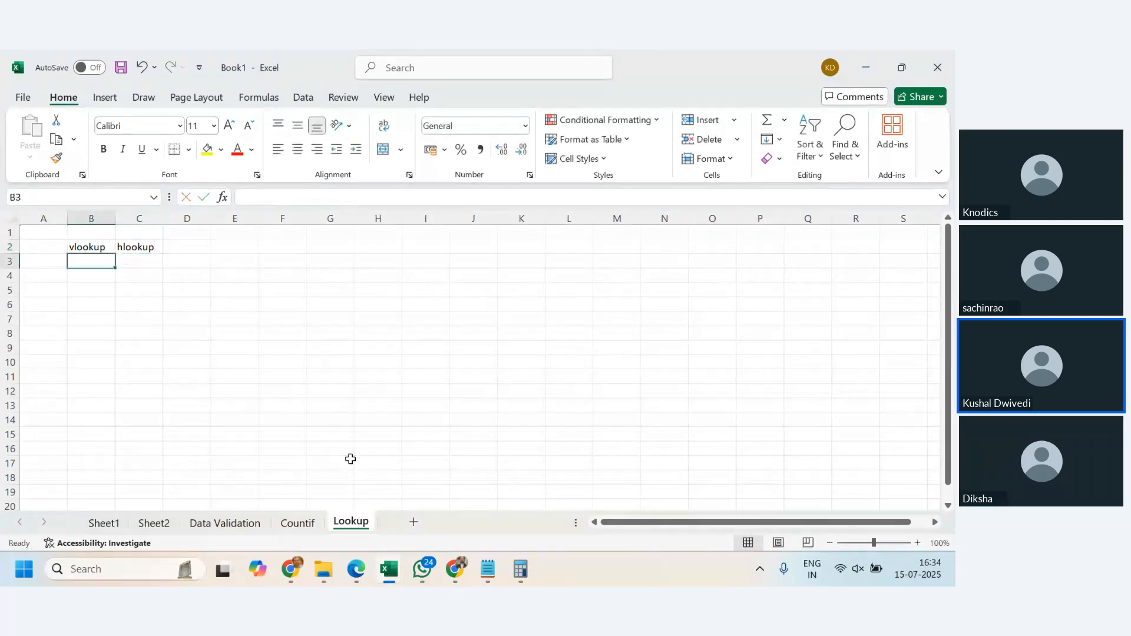
{"action": "key", "text": "Left"}
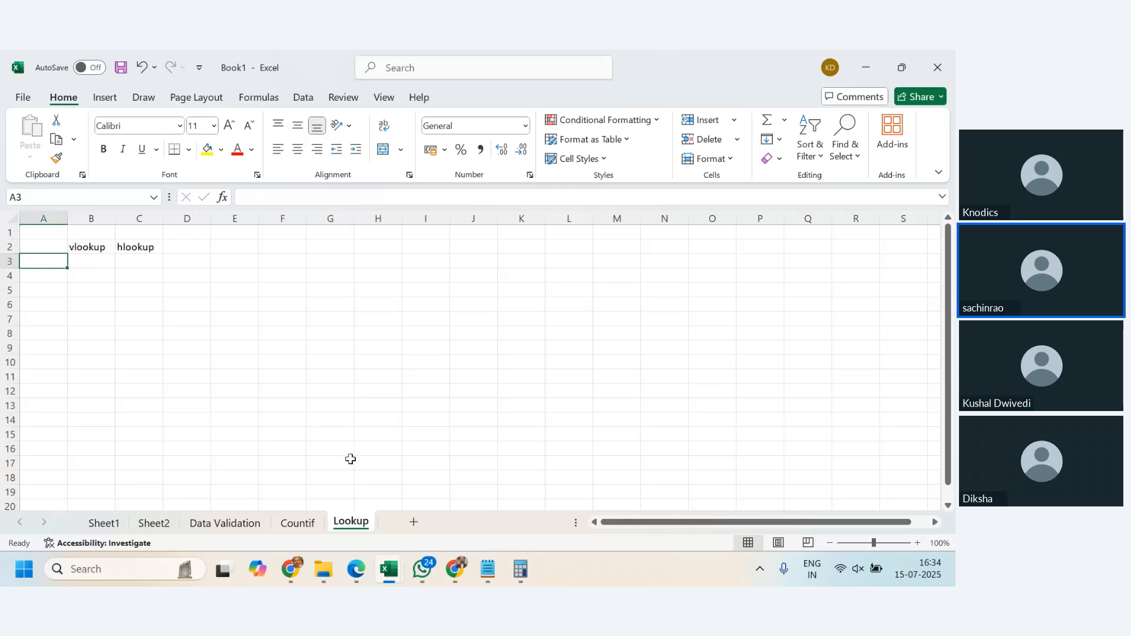
- Add the column headers Product in A4 and Price in B4
{"action": "left_click", "coordinate": [96, 275]}
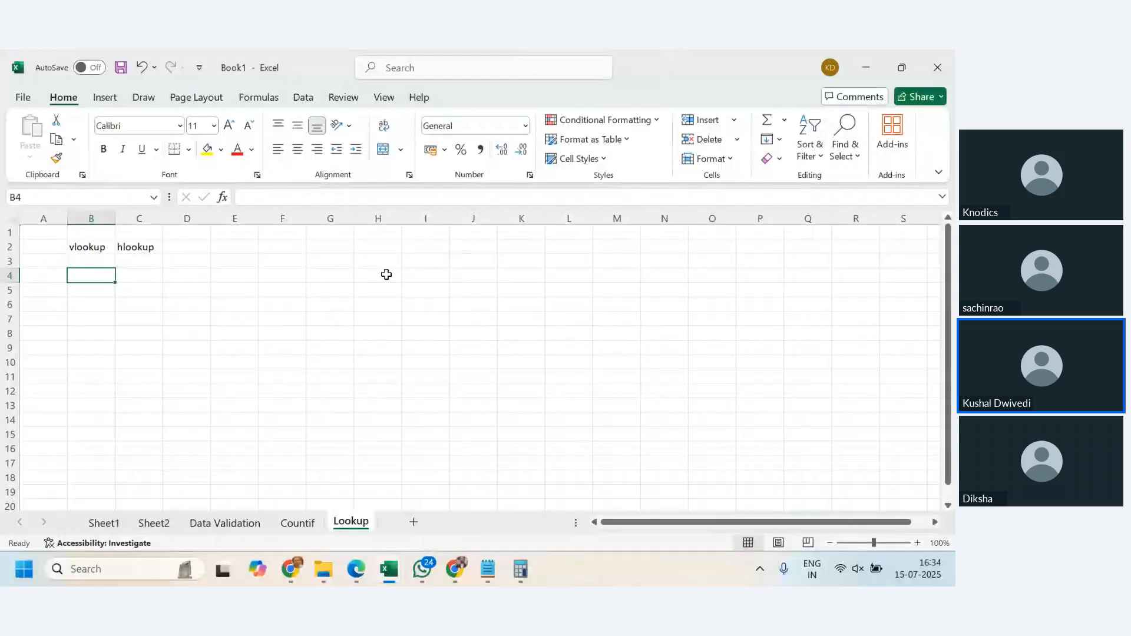
{"action": "key", "text": "Left"}
{"action": "type", "text": "Product"}
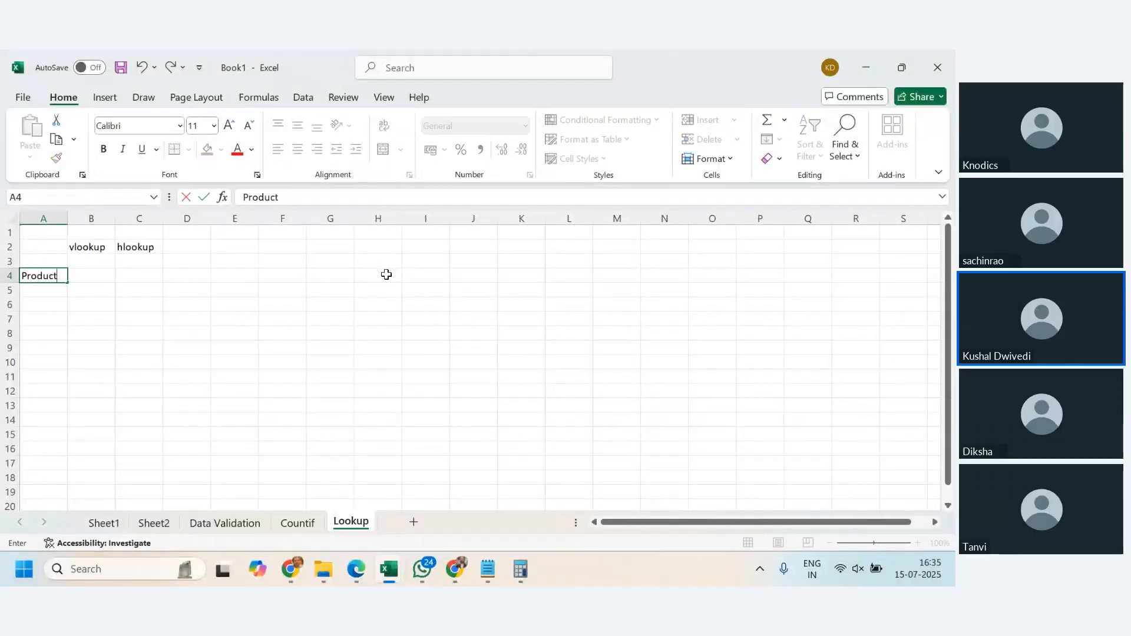
{"action": "key", "text": "Tab"}
{"action": "type", "text": "Price"}
{"action": "key", "text": "Return"}
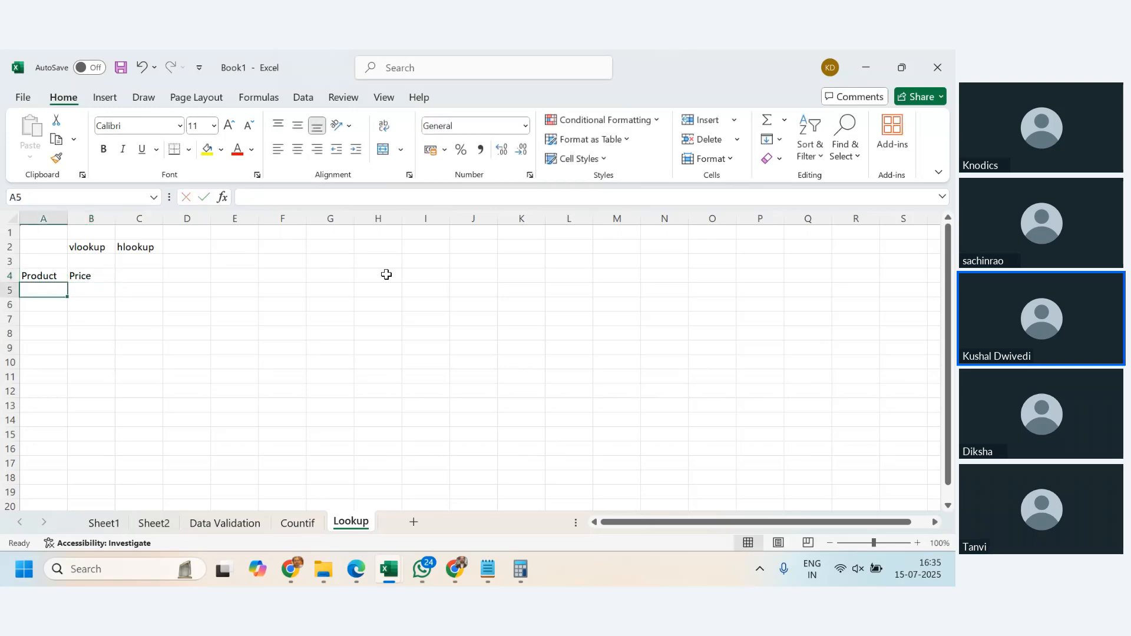
- Generate a random price in B5 with the formula =RANDBETWEEN(400,4000)
{"action": "key", "text": "Right"}
{"action": "type", "text": "="}
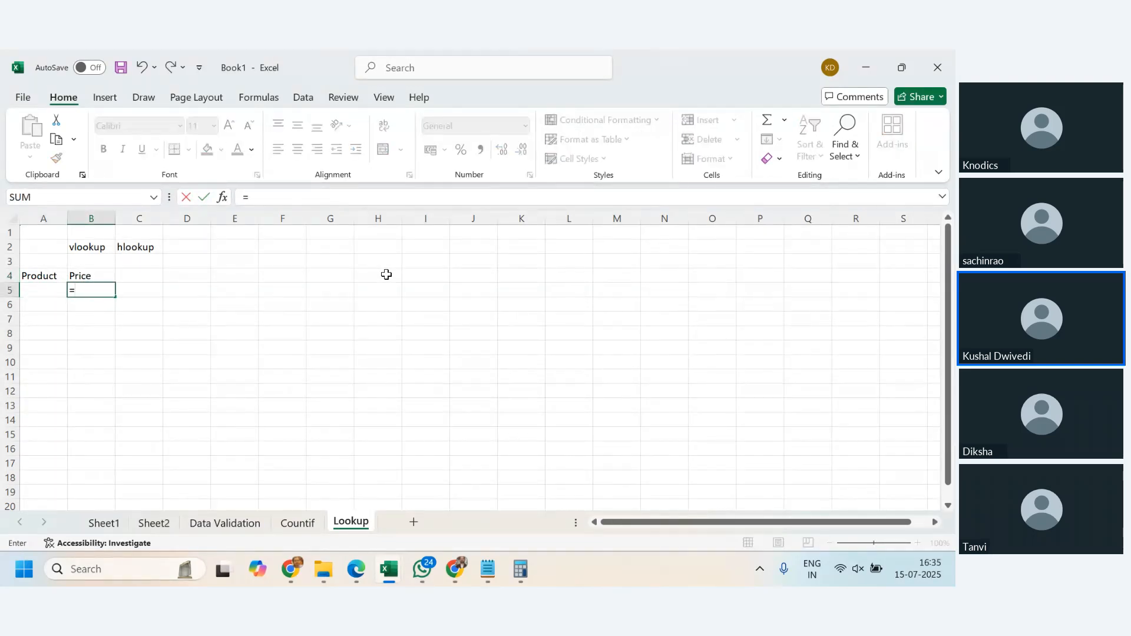
{"action": "type", "text": "randbetwee"}
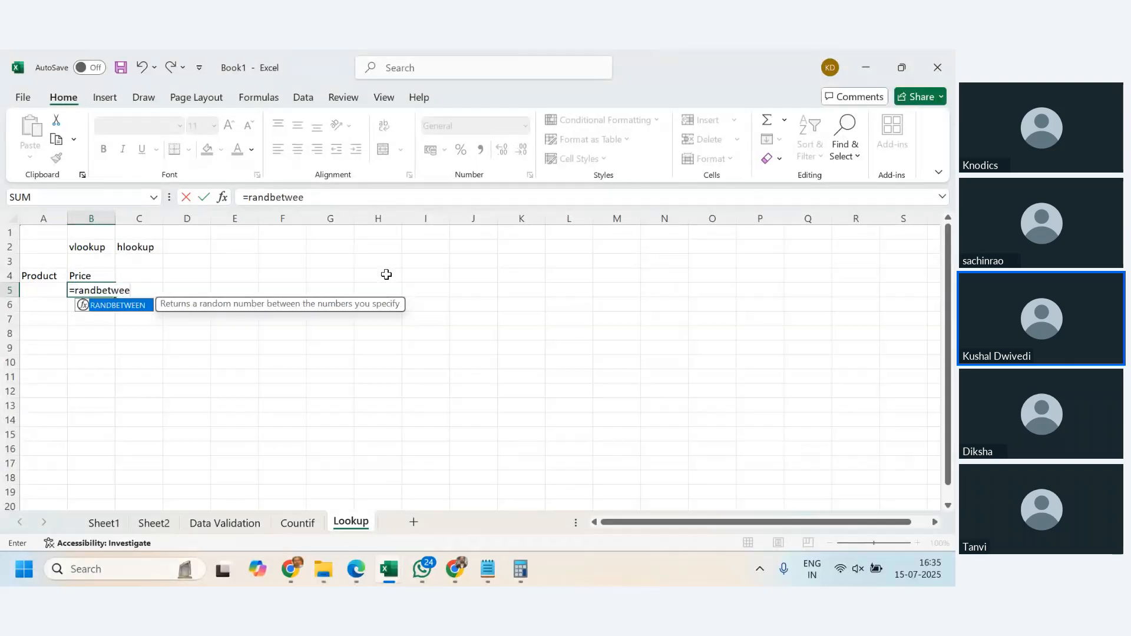
{"action": "type", "text": "n("}
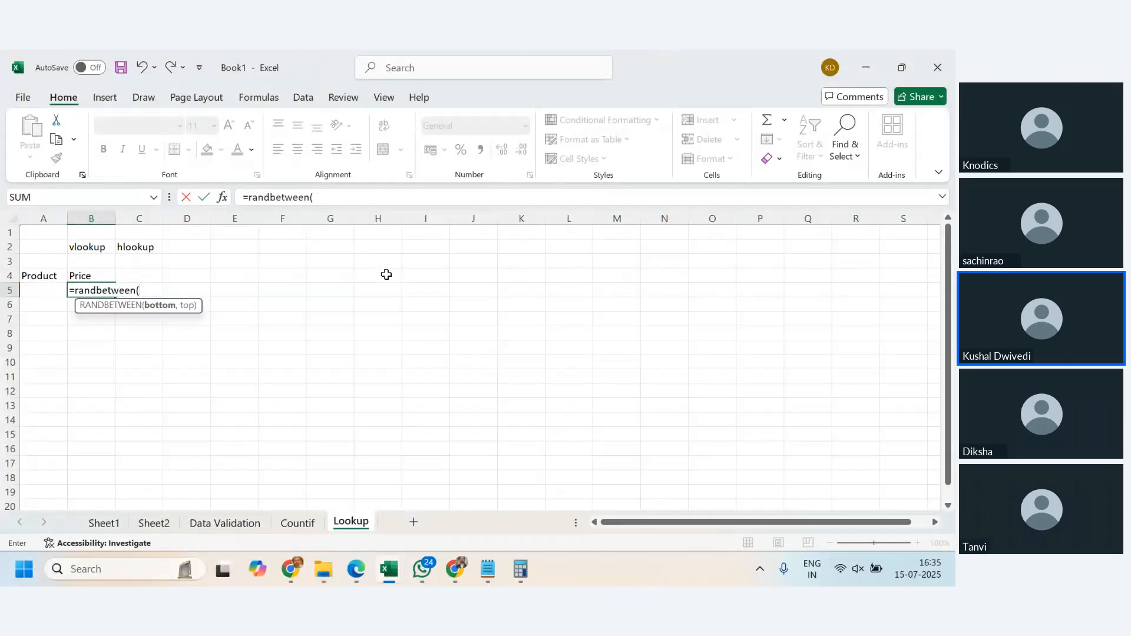
{"action": "type", "text": "400,400"}
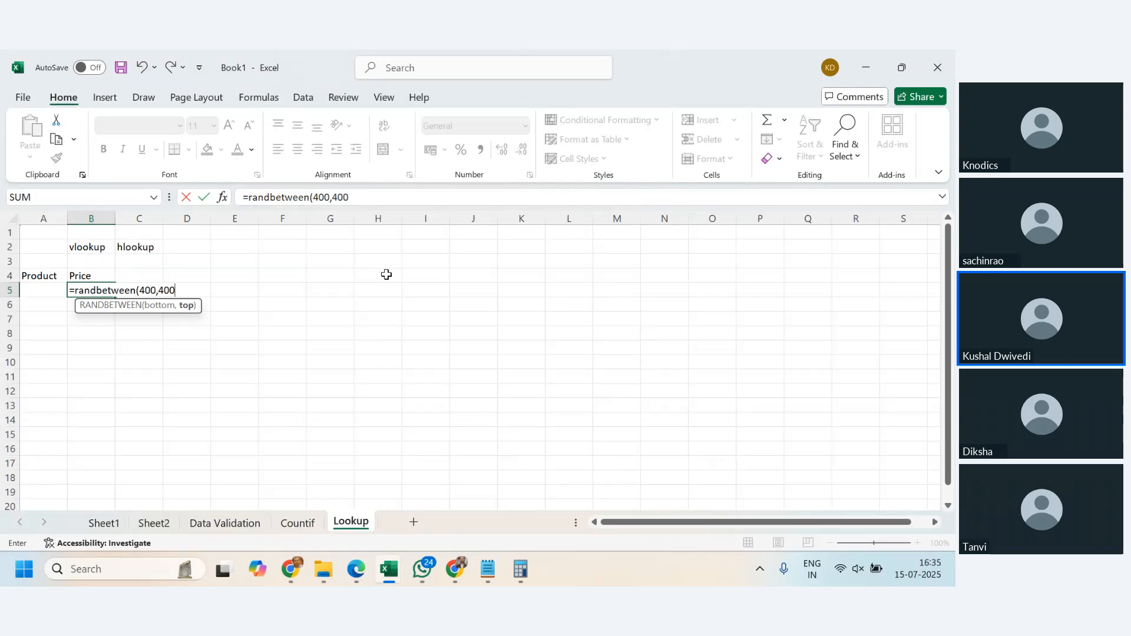
{"action": "type", "text": "0"}
{"action": "key", "text": "Return"}
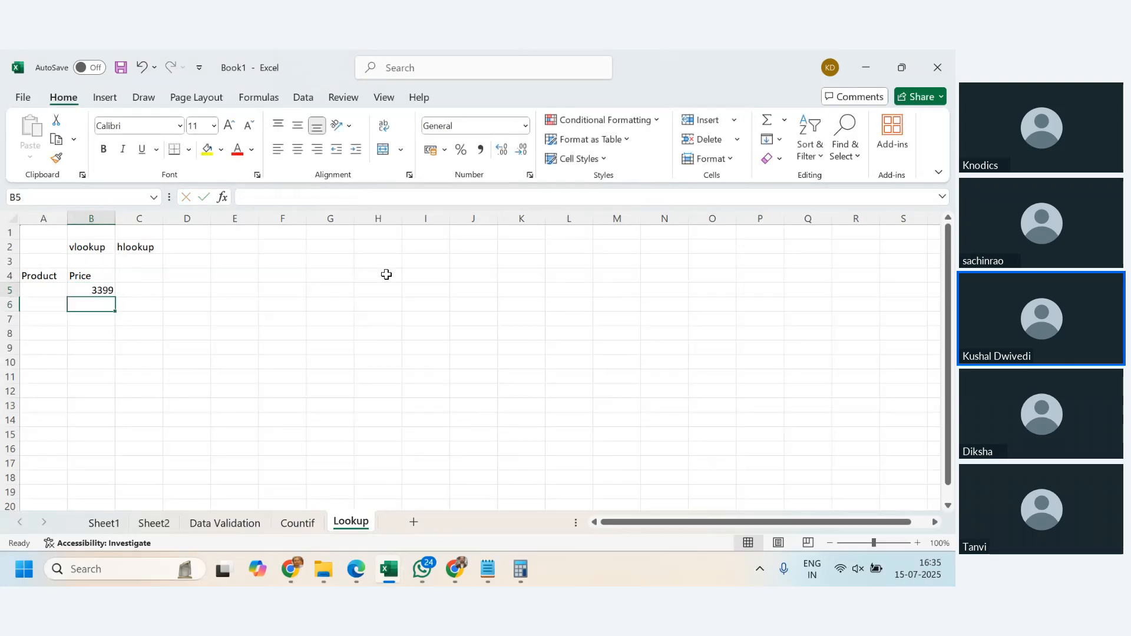
- Fill the random price formula from B5 down through B60
{"action": "key", "text": "Up"}
{"action": "key", "text": "shift+Down"}
{"action": "key", "text": "shift+Down"}
{"action": "key", "text": "shift+Down"}
{"action": "key", "text": "shift+Down"}
{"action": "key", "text": "shift+Down"}
{"action": "key", "text": "shift+Down"}
{"action": "key", "text": "shift+Down"}
{"action": "key", "text": "shift+Down"}
{"action": "key", "text": "shift+Down"}
{"action": "key", "text": "shift+Down"}
{"action": "key", "text": "shift+Down"}
{"action": "key", "text": "shift+Down"}
{"action": "key", "text": "shift+Down"}
{"action": "key", "text": "shift+Down"}
{"action": "key", "text": "shift+Down"}
{"action": "key", "text": "shift+Down"}
{"action": "key", "text": "shift+Down"}
{"action": "key", "text": "shift+Down"}
{"action": "key", "text": "shift+Down"}
{"action": "key", "text": "shift+Down"}
{"action": "key", "text": "shift+Down"}
{"action": "key", "text": "shift+Down"}
{"action": "key", "text": "shift+Down"}
{"action": "key", "text": "shift+Down"}
{"action": "key", "text": "shift+Down"}
{"action": "key", "text": "shift+Down"}
{"action": "key", "text": "shift+Down"}
{"action": "key", "text": "shift+Down"}
{"action": "key", "text": "shift+Down"}
{"action": "key", "text": "shift+Down"}
{"action": "key", "text": "shift+Down"}
{"action": "key", "text": "shift+Down"}
{"action": "key", "text": "shift+Down"}
{"action": "key", "text": "shift+Down"}
{"action": "key", "text": "shift+Down"}
{"action": "key", "text": "shift+Down"}
{"action": "key", "text": "shift+Down"}
{"action": "key", "text": "shift+Down"}
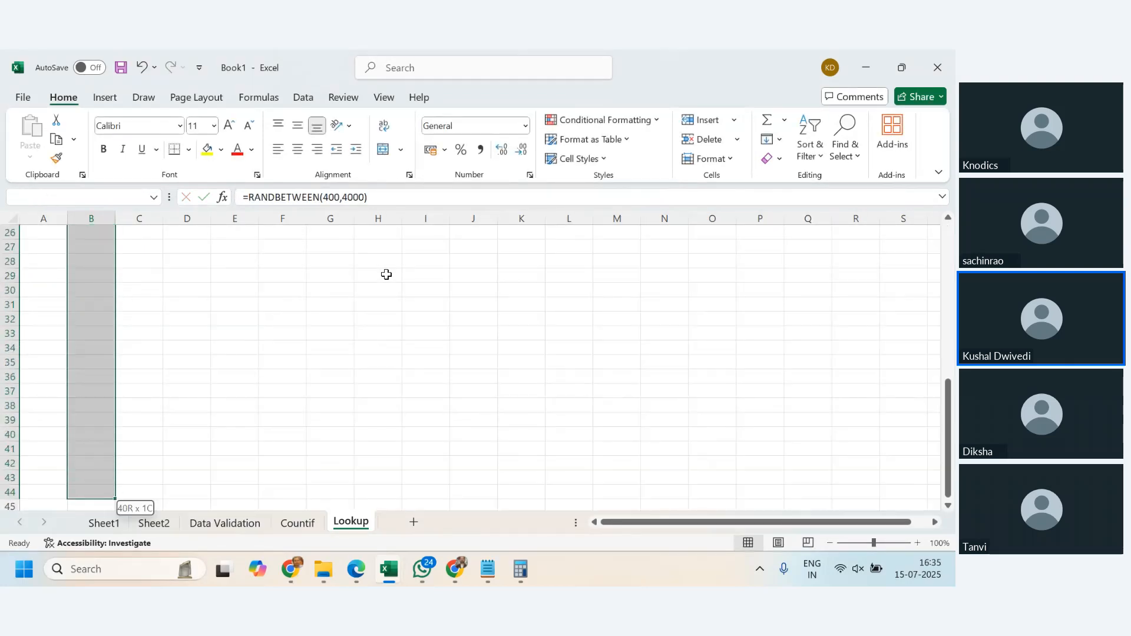
{"action": "key", "text": "ctrl+d"}
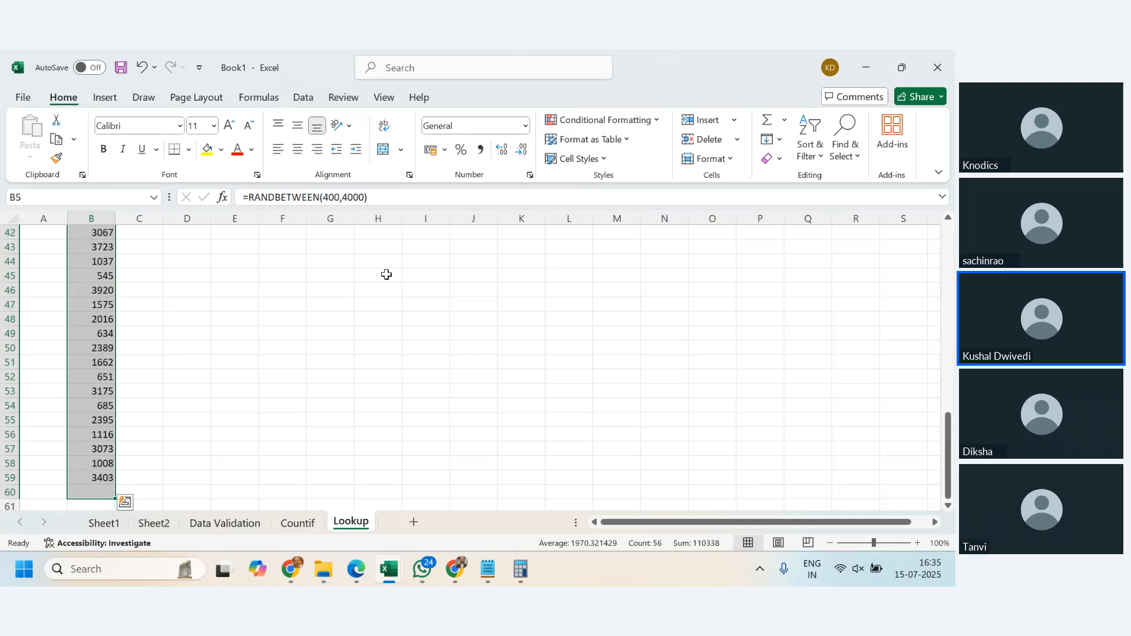
{"action": "key", "text": "Up"}
{"action": "key", "text": "Down"}
- Enter the first two product codes, P101 in A5 and P102 in A6
{"action": "key", "text": "Left"}
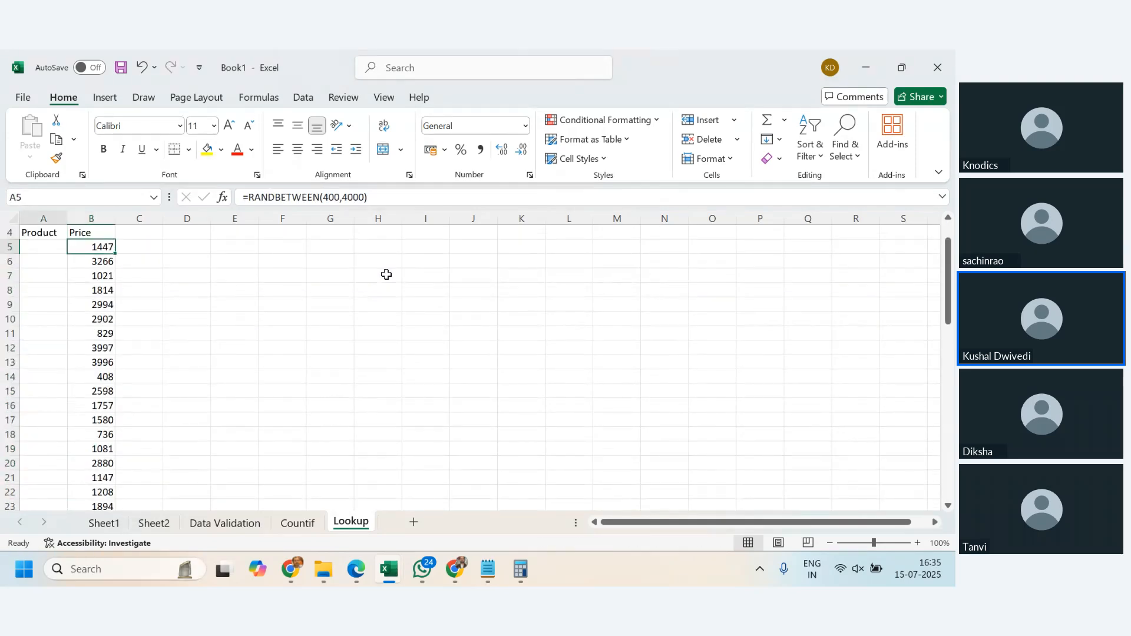
{"action": "key", "text": "Left"}
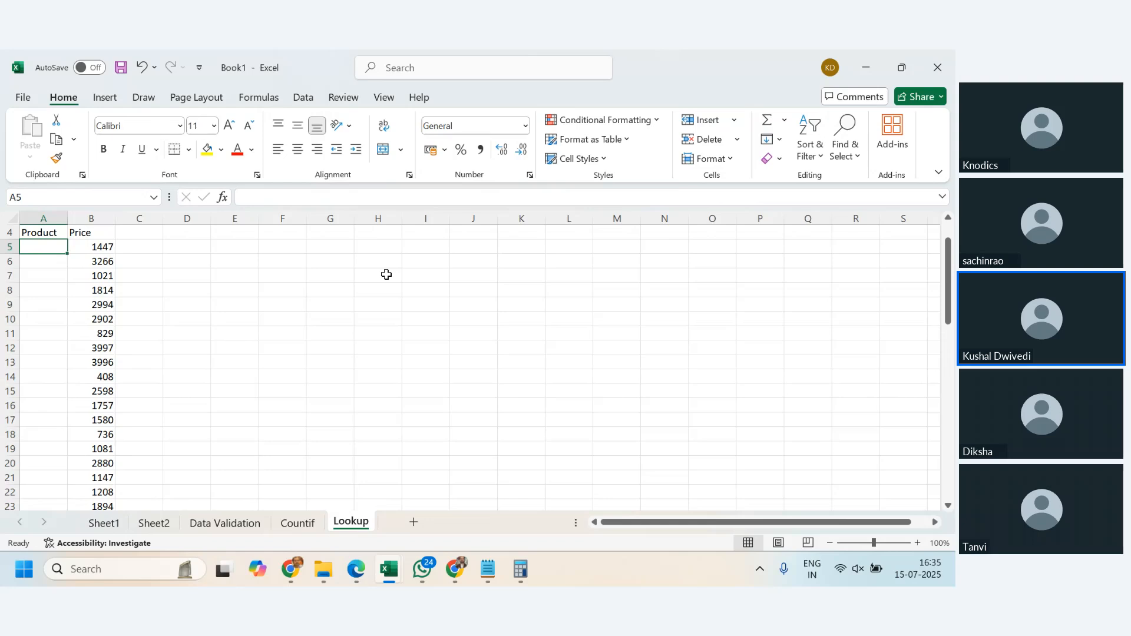
{"action": "type", "text": "P101"}
{"action": "key", "text": "Return"}
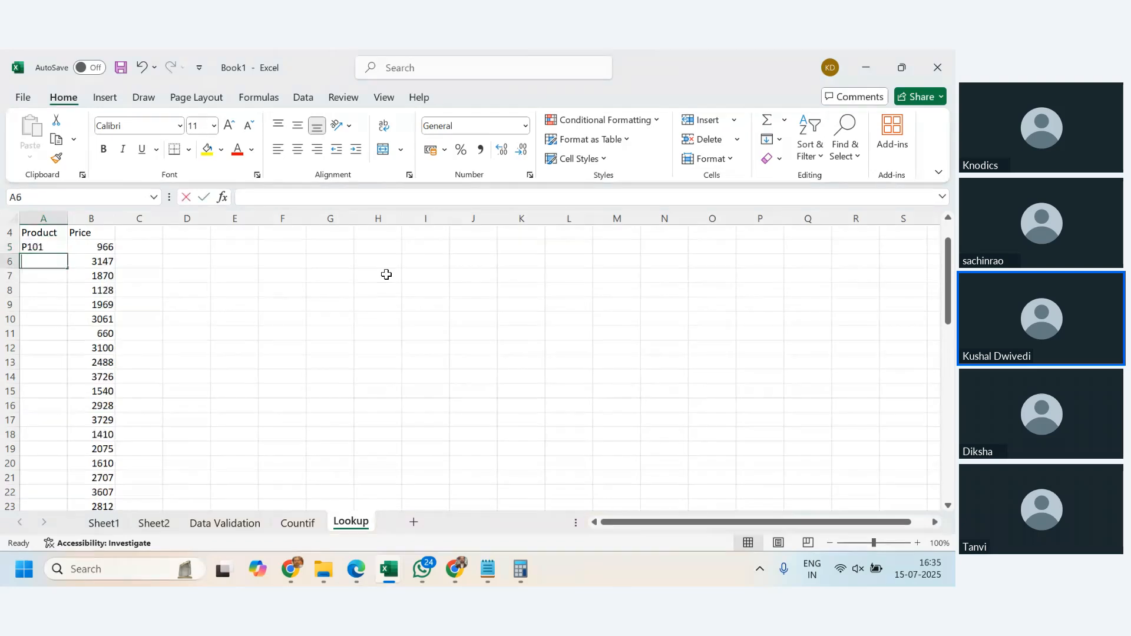
{"action": "type", "text": "P102"}
{"action": "key", "text": "Return"}
- Extend the product code series from A5:A6 down to A60, alongside the prices
{"action": "key", "text": "Up"}
{"action": "key", "text": "Up"}
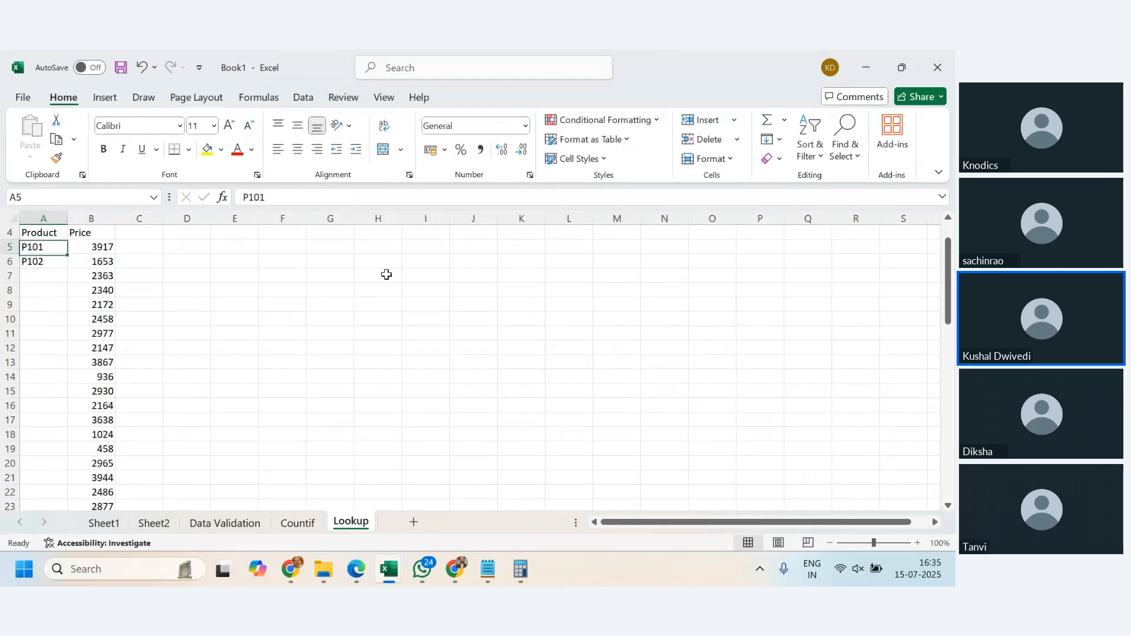
{"action": "key", "text": "shift+Down"}
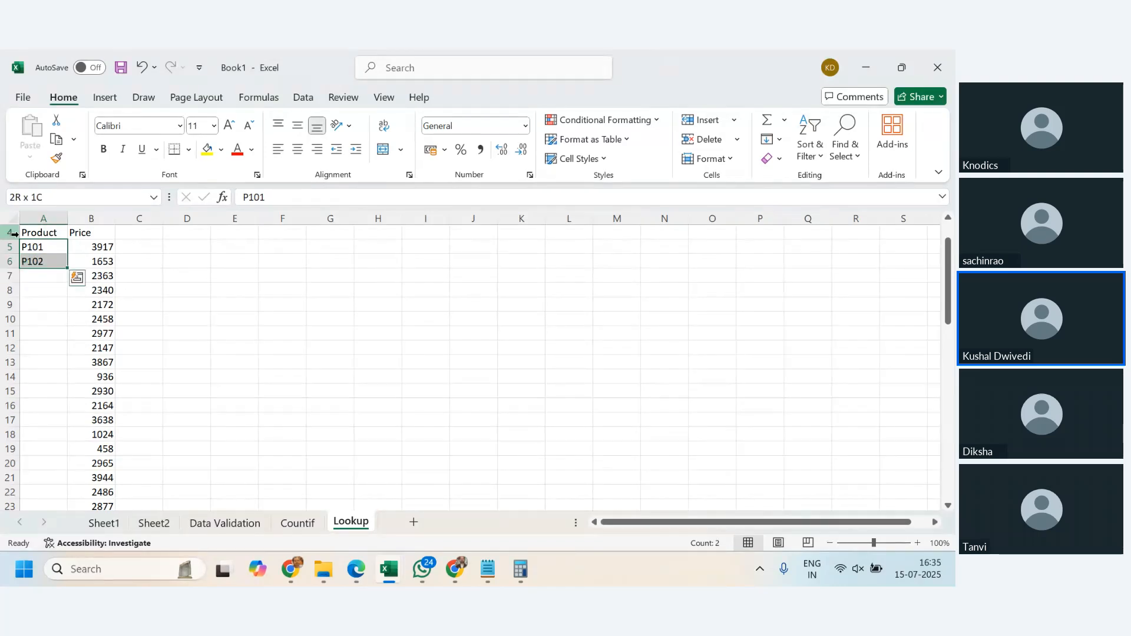
{"action": "double_click", "coordinate": [68, 268]}
{"action": "scroll", "coordinate": [176, 376], "scroll_direction": "down", "scroll_amount": 16}
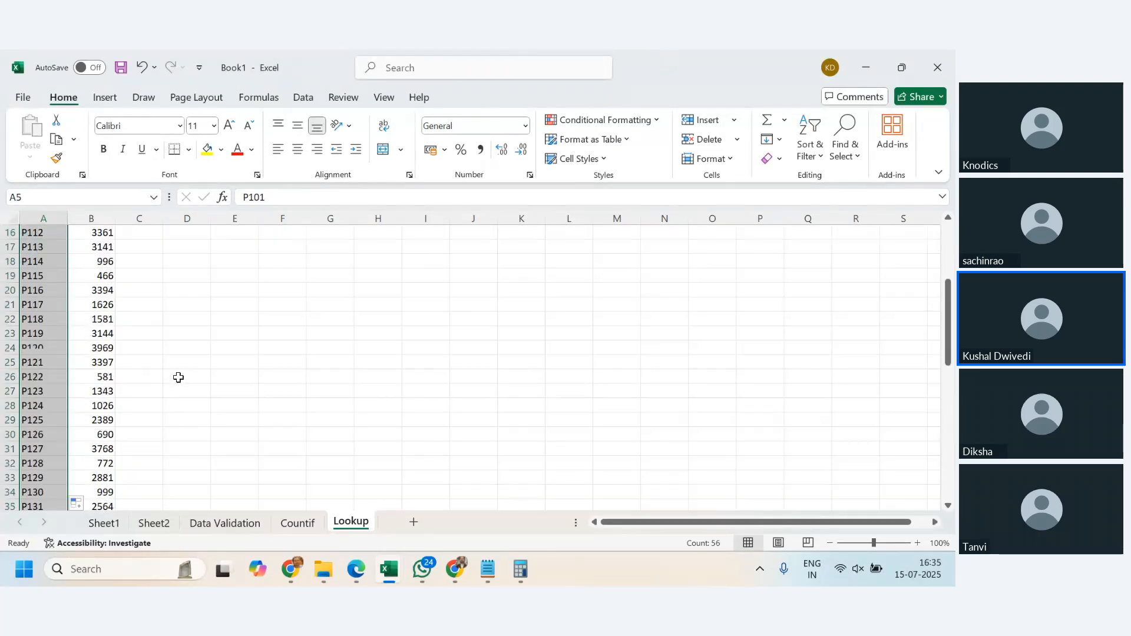
{"action": "scroll", "coordinate": [177, 377], "scroll_direction": "up", "scroll_amount": 5}
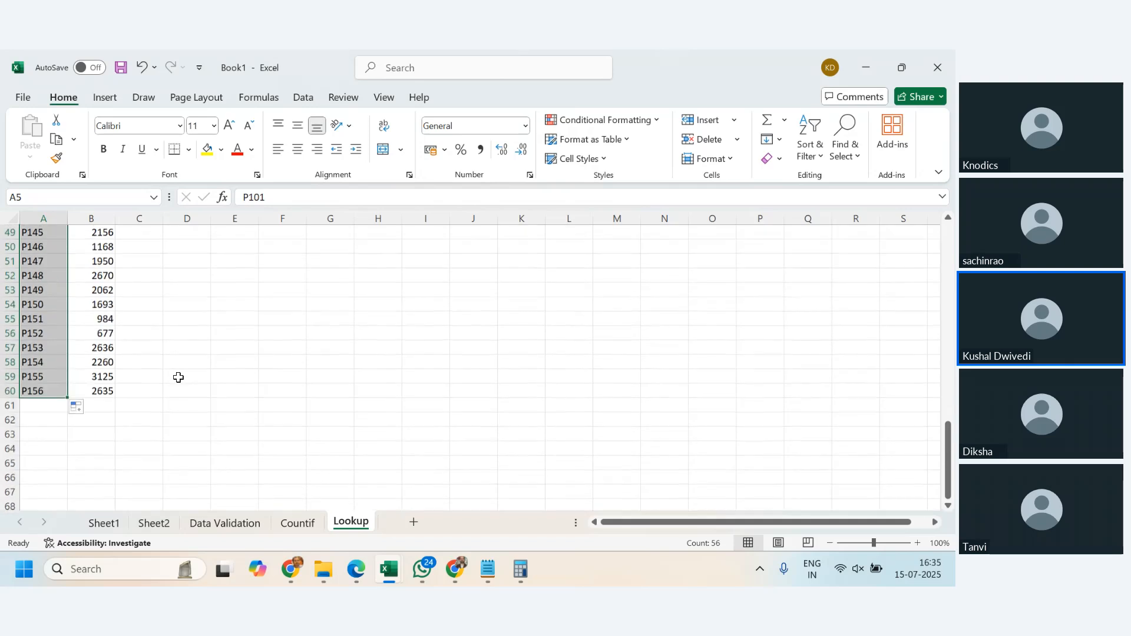
{"action": "scroll", "coordinate": [234, 402], "scroll_direction": "up", "scroll_amount": 12}
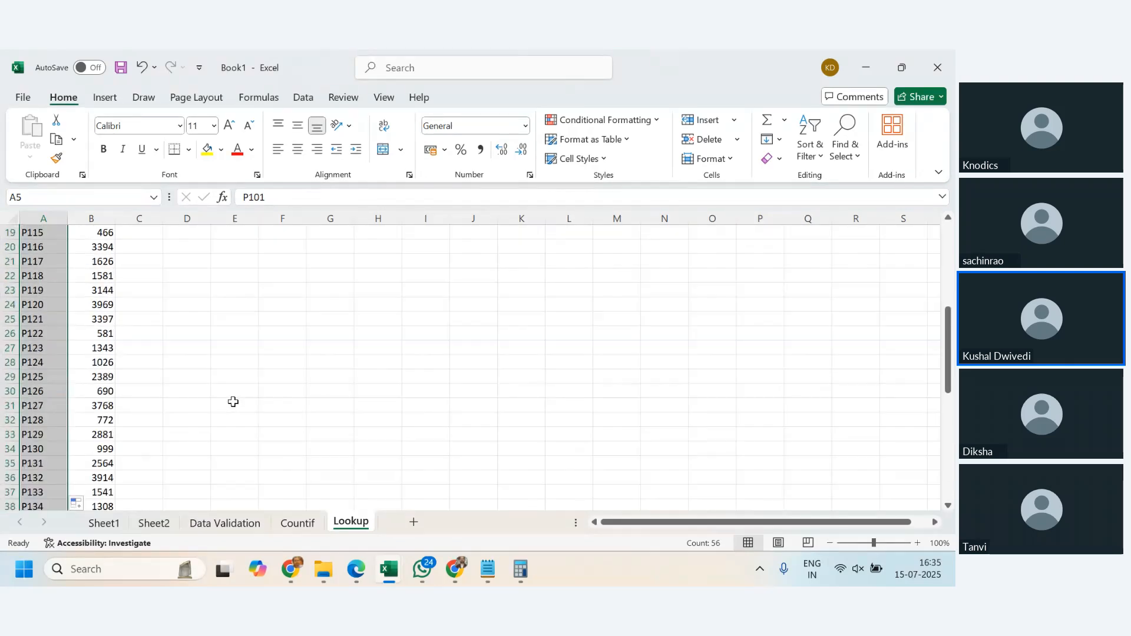
{"action": "left_click", "coordinate": [213, 347]}
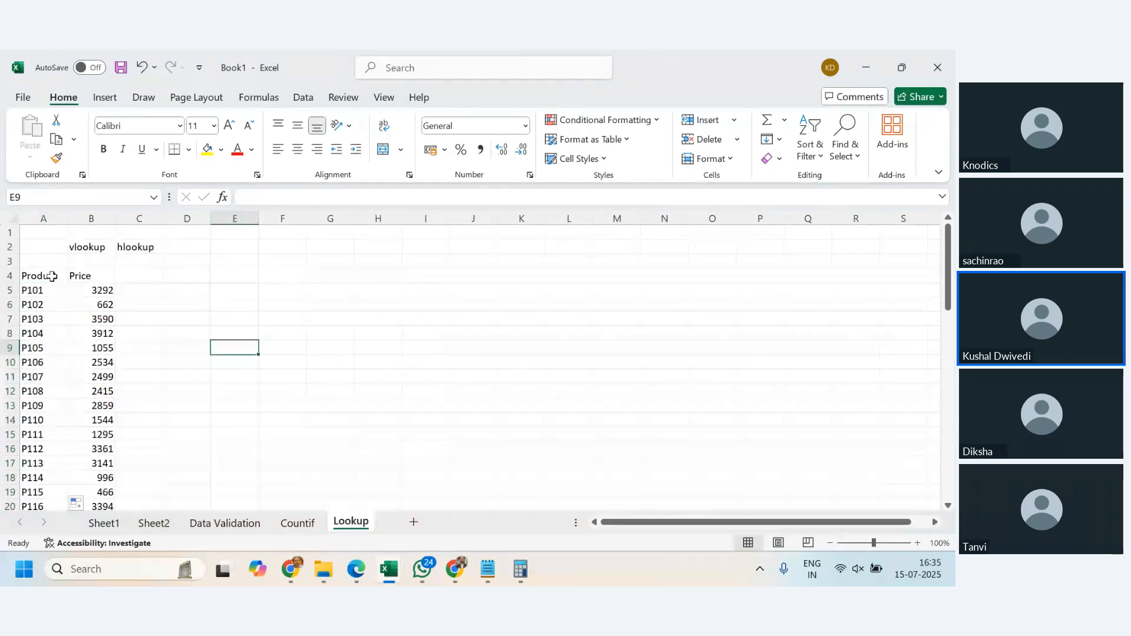
- Look over the Product and Price table down to row 60, and return to the empty cell E4
{"action": "left_click_drag", "start_coordinate": [62, 275], "coordinate": [111, 488]}
{"action": "left_click", "coordinate": [96, 434]}
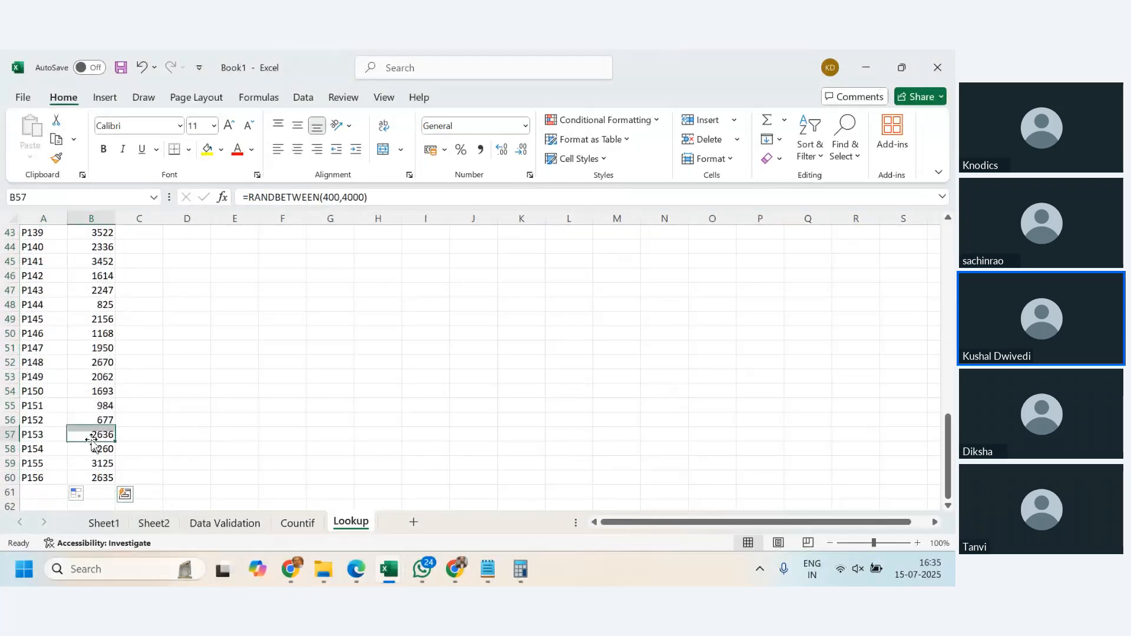
{"action": "scroll", "coordinate": [96, 436], "scroll_direction": "up", "scroll_amount": 14}
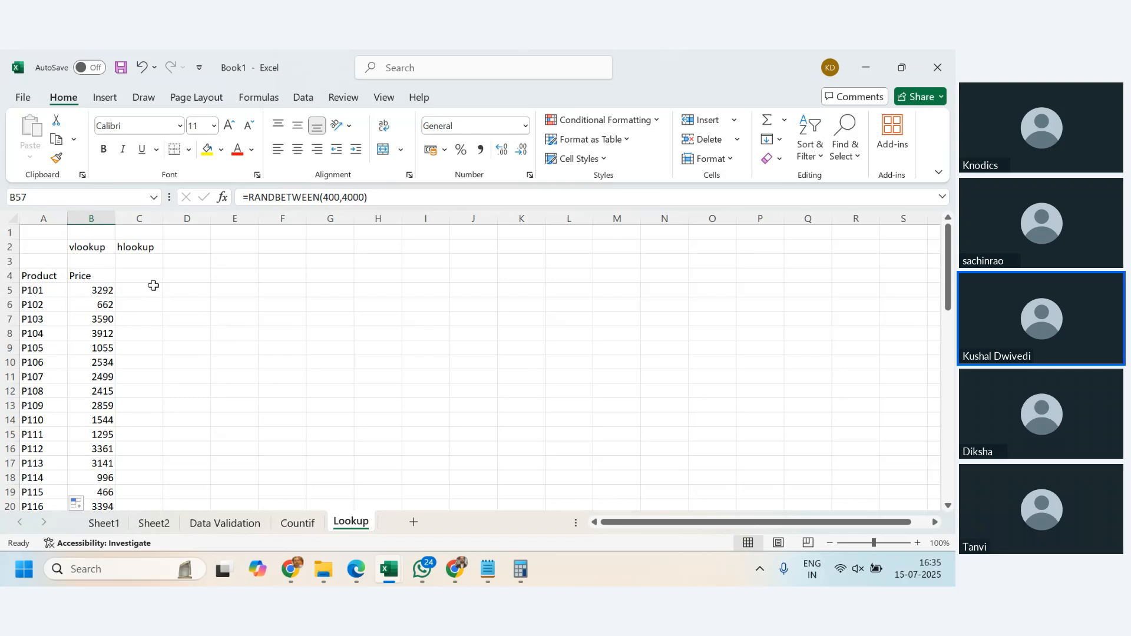
{"action": "left_click", "coordinate": [250, 292]}
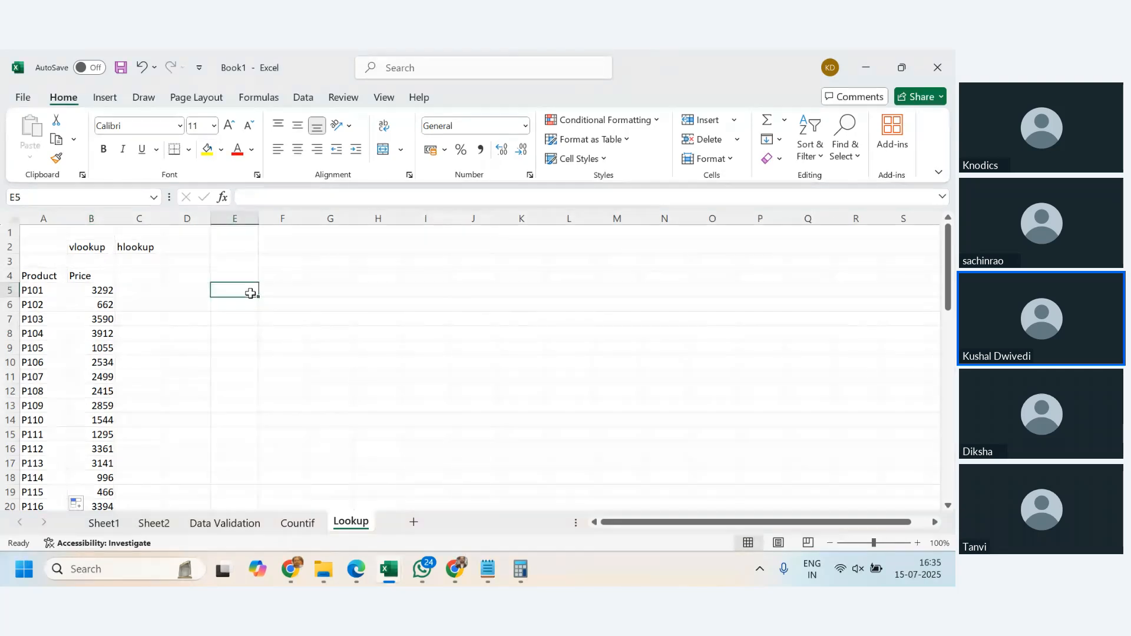
{"action": "key", "text": "Up"}
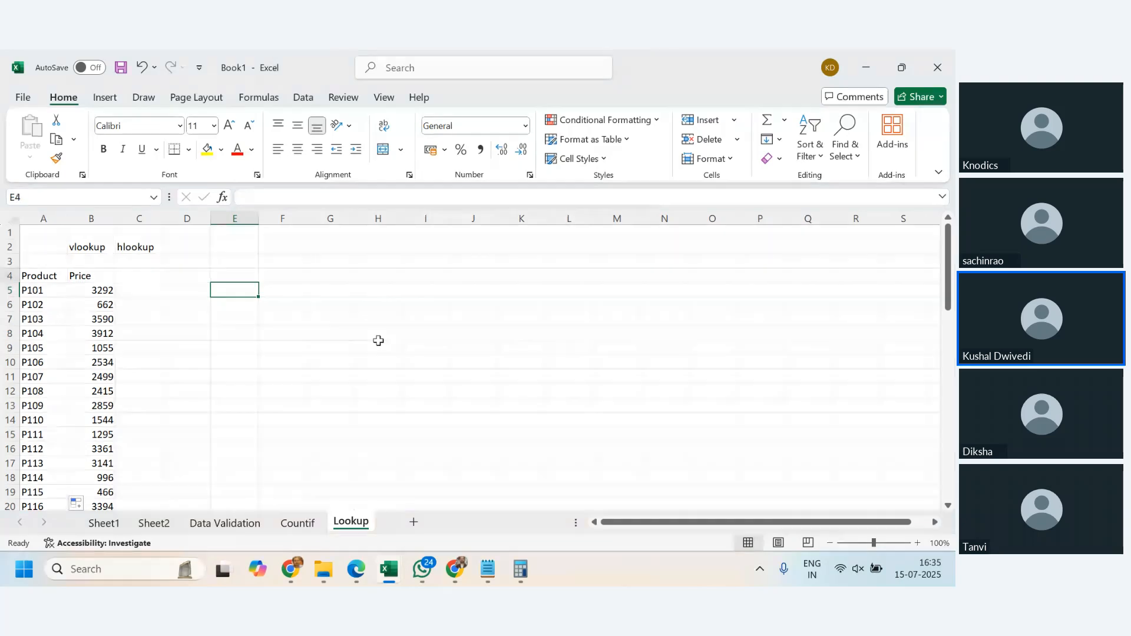
- Enter the headers Product in E4 and Price in F4 for a lookup area beside the table
{"action": "type", "text": "PRo"}
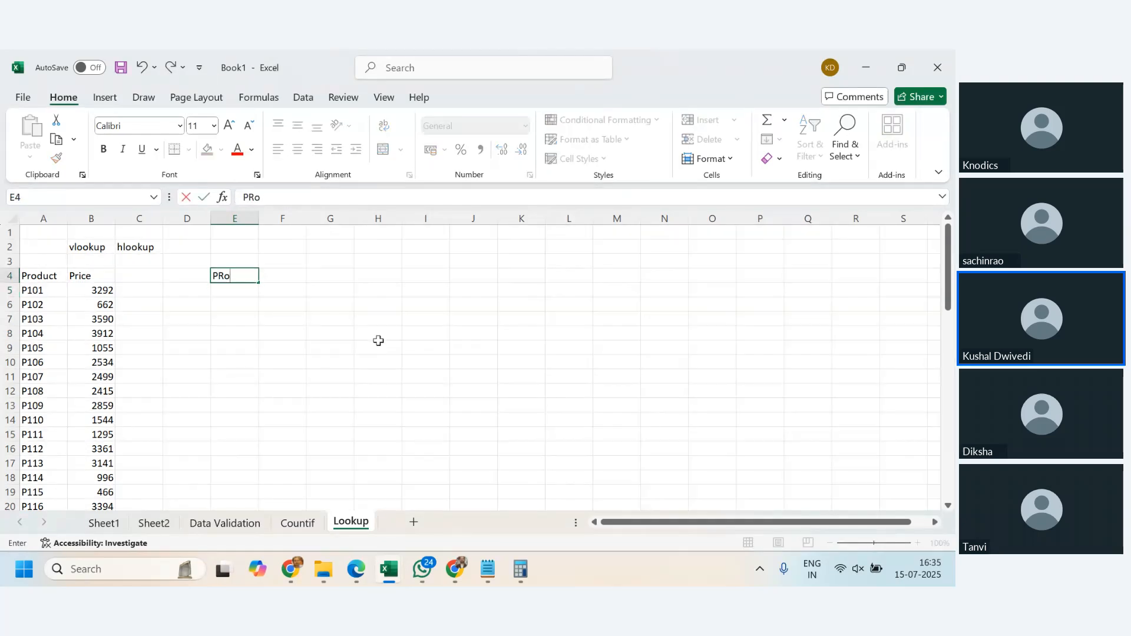
{"action": "type", "text": "duct"}
{"action": "key", "text": "Tab"}
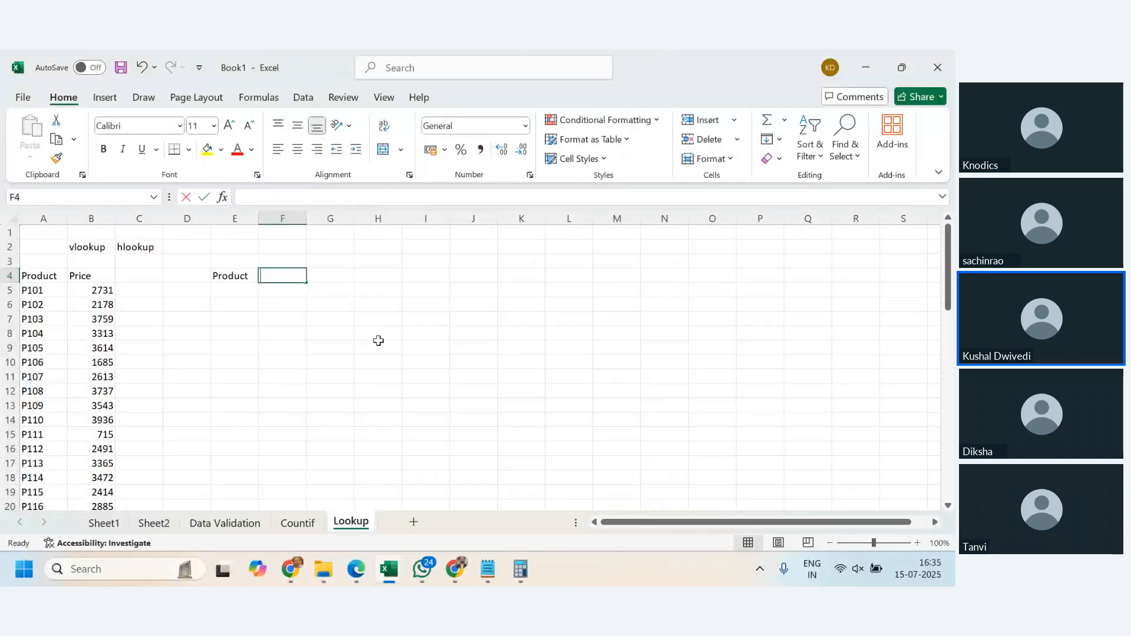
{"action": "type", "text": "PRice"}
{"action": "key", "text": "Return"}
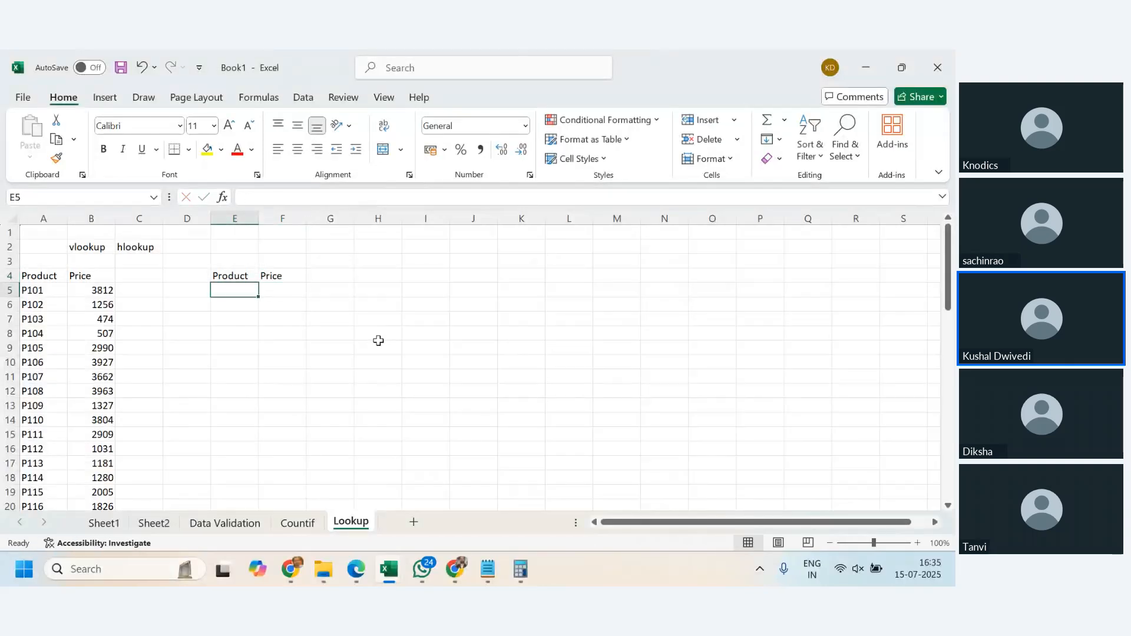
- Replace the random price formulas in B5:B60 with their fixed values
{"action": "key", "text": "Left"}
{"action": "key", "text": "Left"}
{"action": "key", "text": "Left"}
{"action": "key", "text": "ctrl+shift+Down"}
{"action": "key", "text": "ctrl+c"}
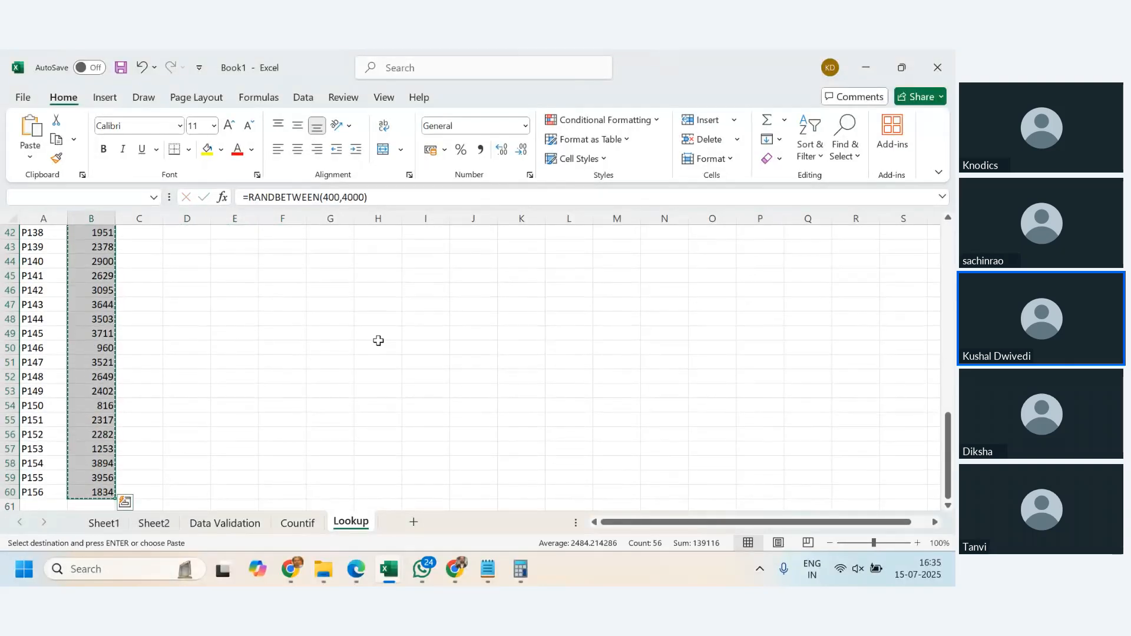
{"action": "key", "text": "alt"}
{"action": "key", "text": "e"}
{"action": "key", "text": "s"}
{"action": "key", "text": "v"}
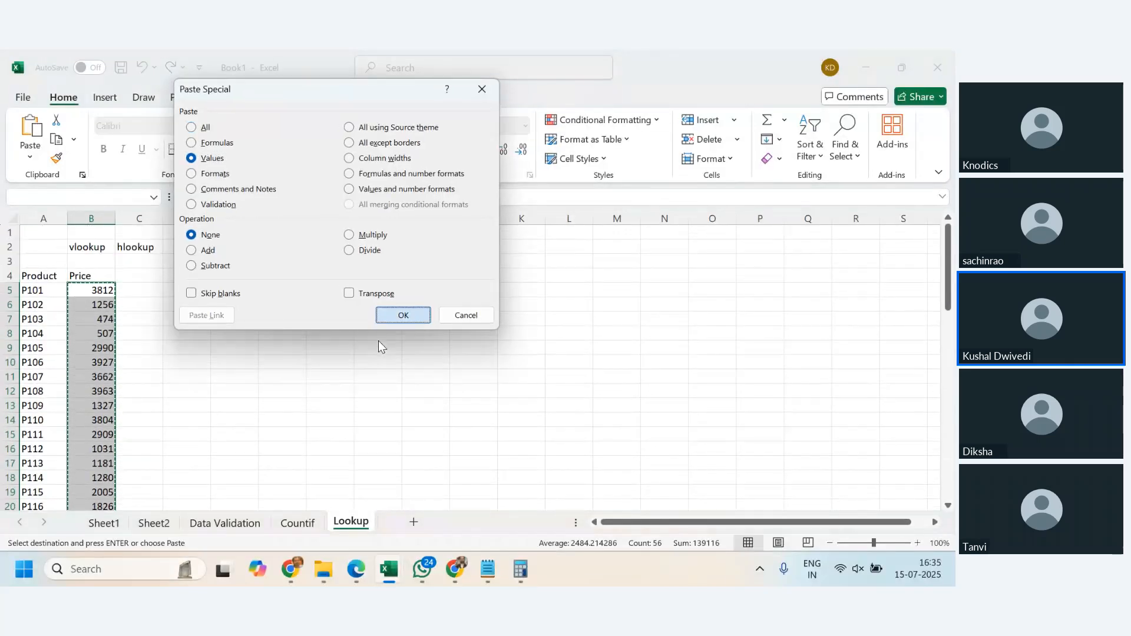
{"action": "key", "text": "Return"}
- Enter product code P107 in E5 as the value to look up
{"action": "key", "text": "Up"}
{"action": "key", "text": "Down"}
{"action": "key", "text": "Right"}
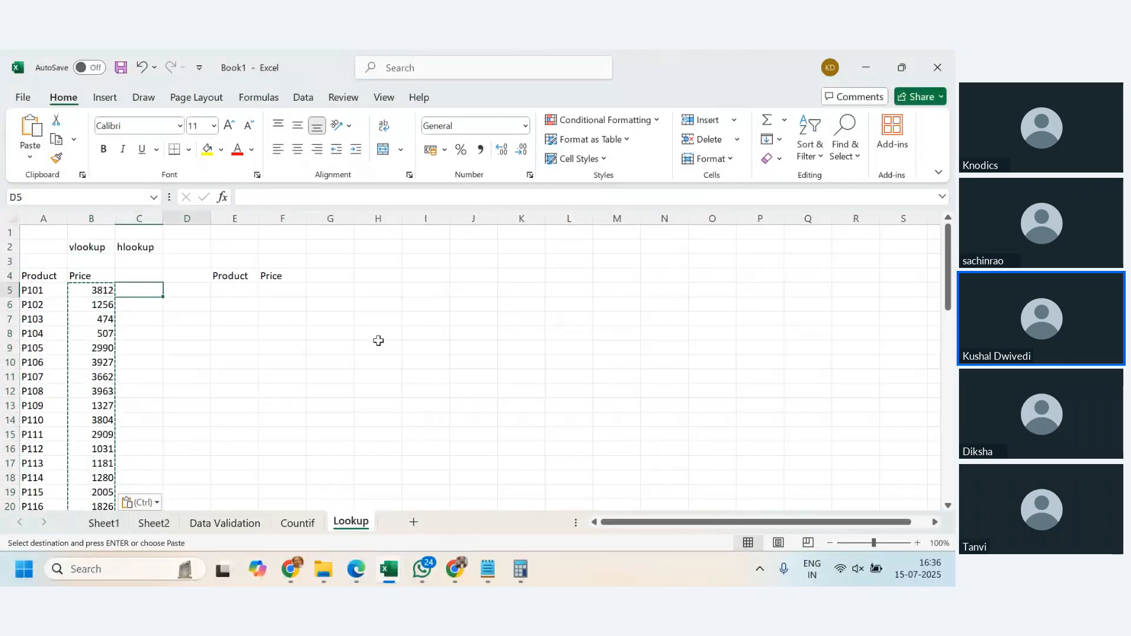
{"action": "key", "text": "Right"}
{"action": "key", "text": "Right"}
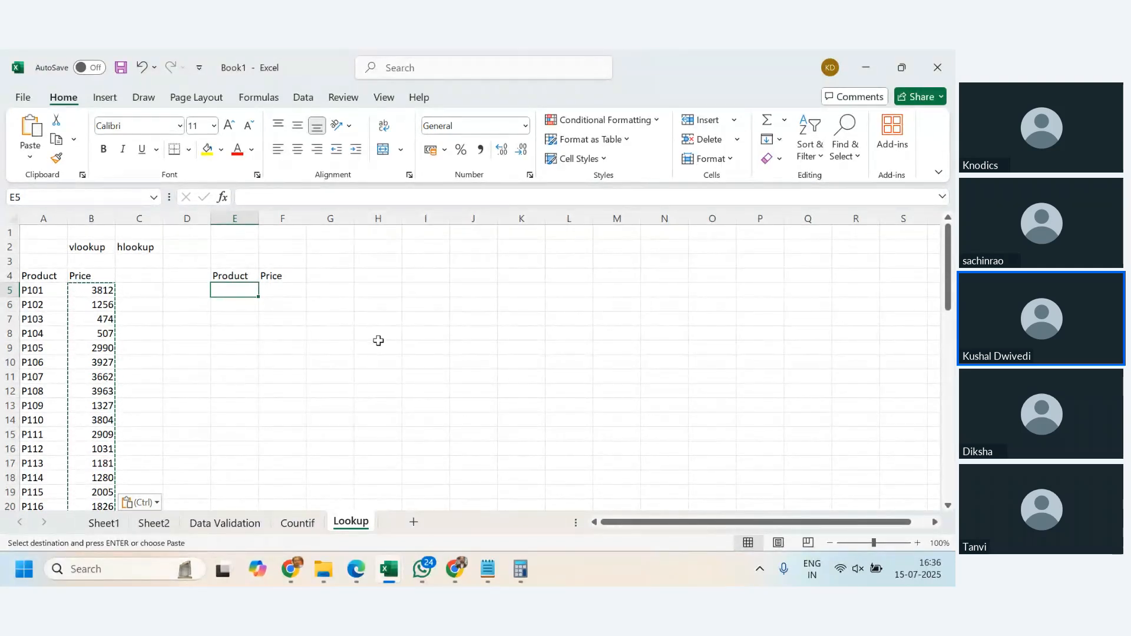
{"action": "key", "text": "Escape"}
{"action": "type", "text": "P"}
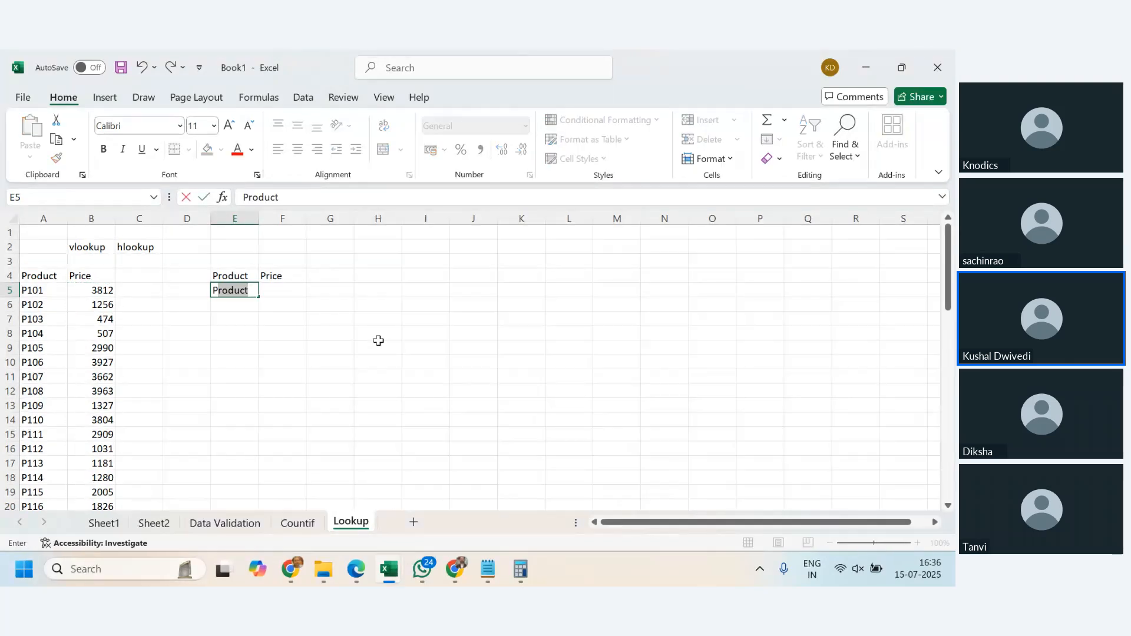
{"action": "type", "text": "107"}
{"action": "key", "text": "Return"}
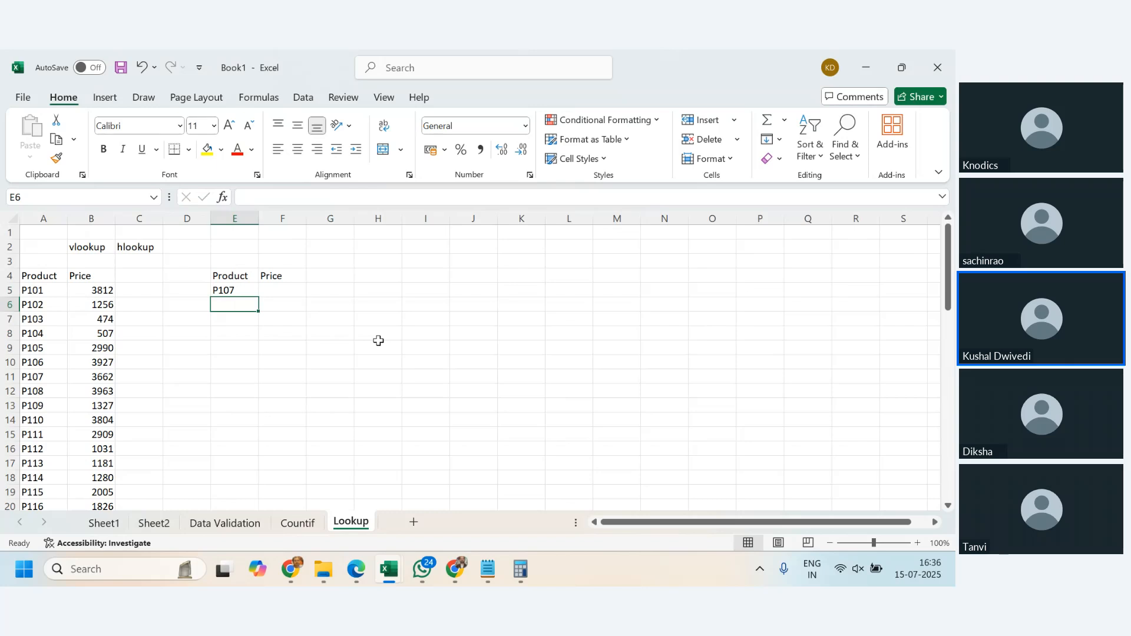
- Begin a VLOOKUP formula in F5 with E5 as the lookup value and A4:B60 as the table array
{"action": "key", "text": "Up"}
{"action": "key", "text": "Right"}
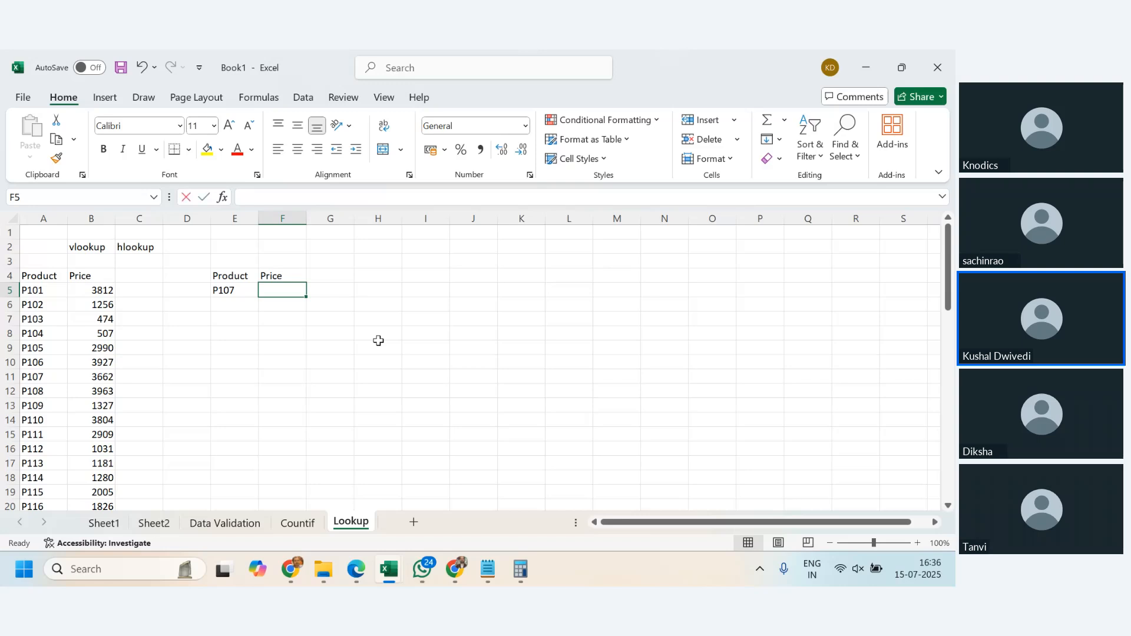
{"action": "type", "text": "=vlookup"}
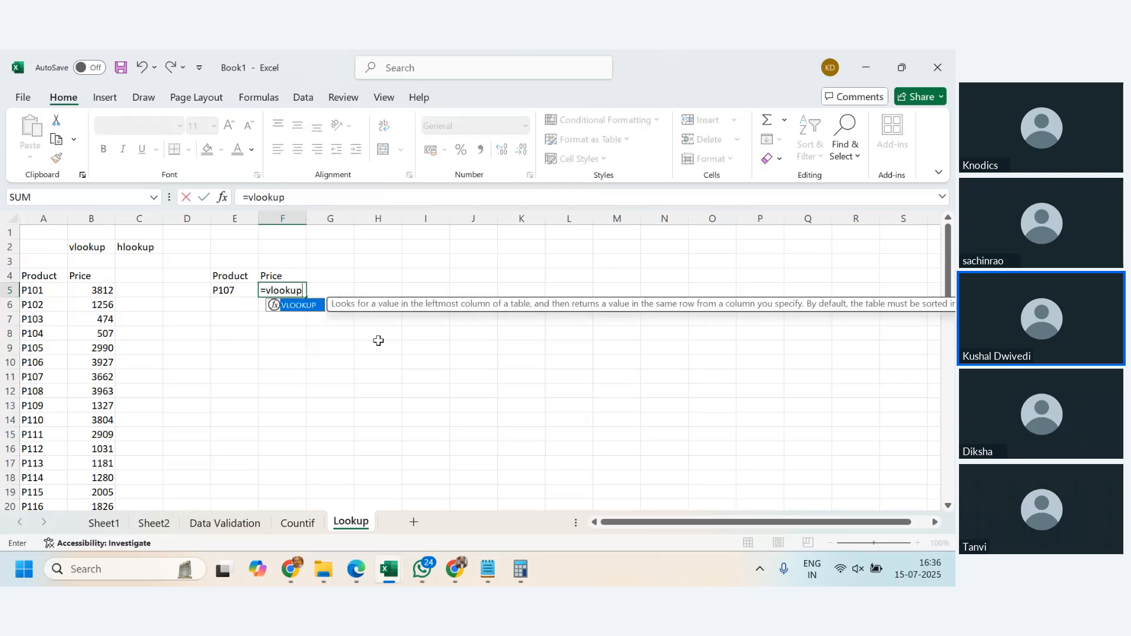
{"action": "type", "text": "("}
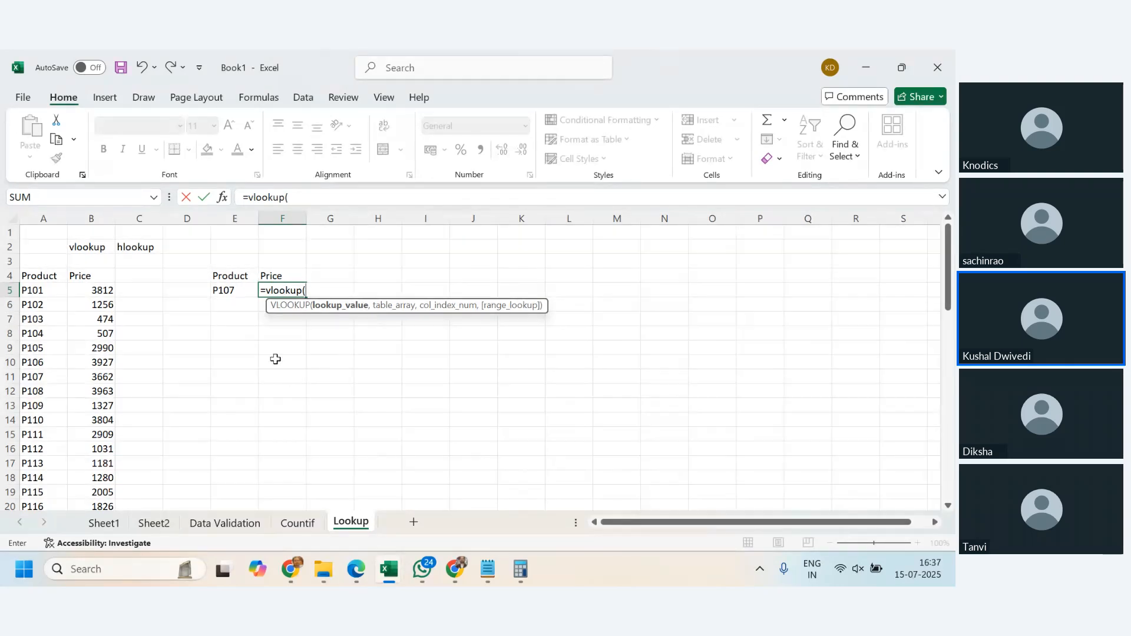
{"action": "left_click", "coordinate": [235, 290]}
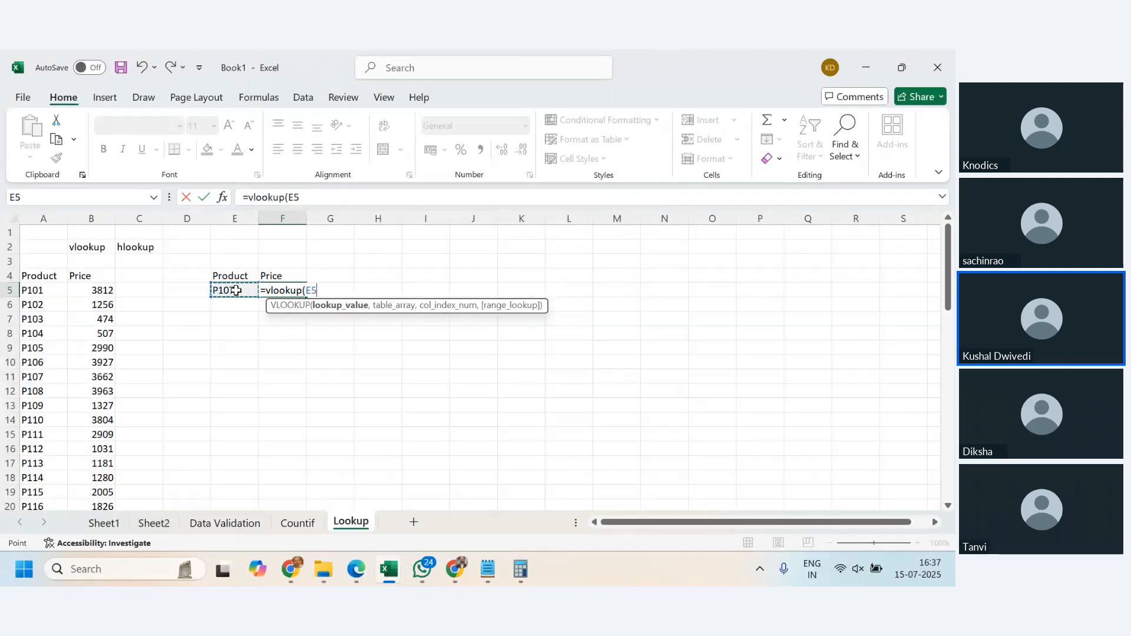
{"action": "type", "text": ","}
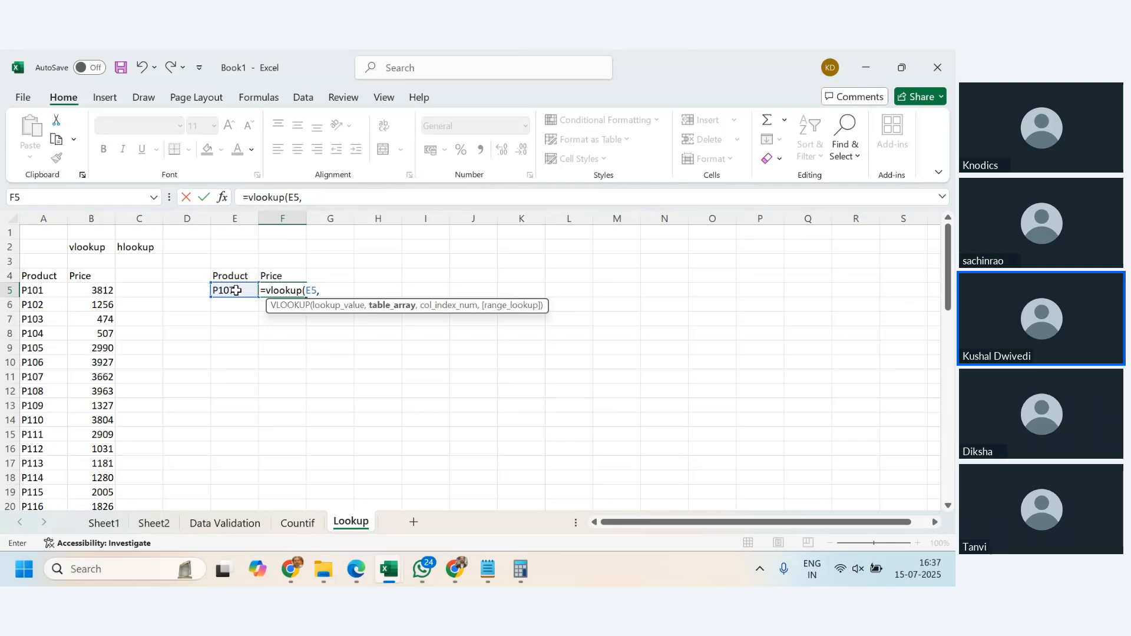
{"action": "left_click", "coordinate": [42, 277]}
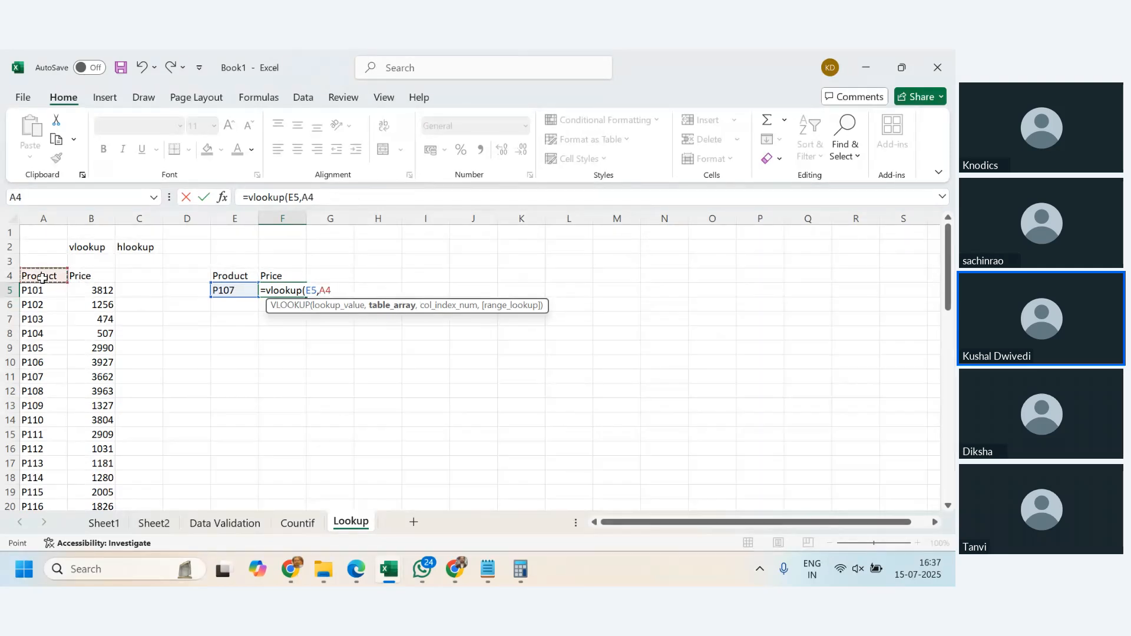
{"action": "key", "text": "shift+Right"}
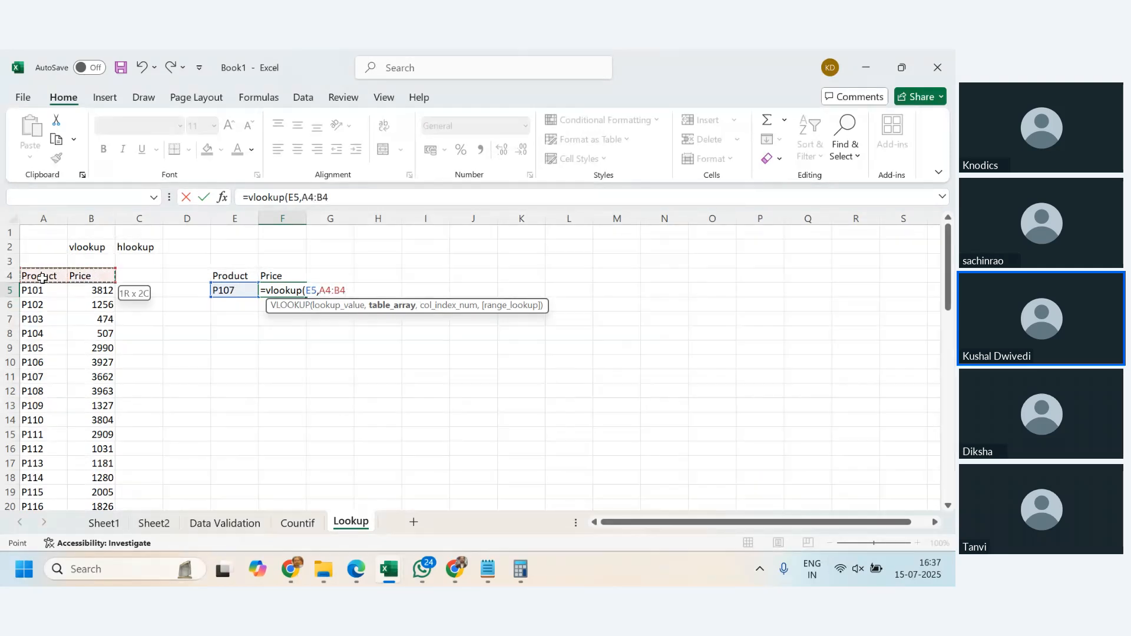
{"action": "key", "text": "ctrl+shift+Down"}
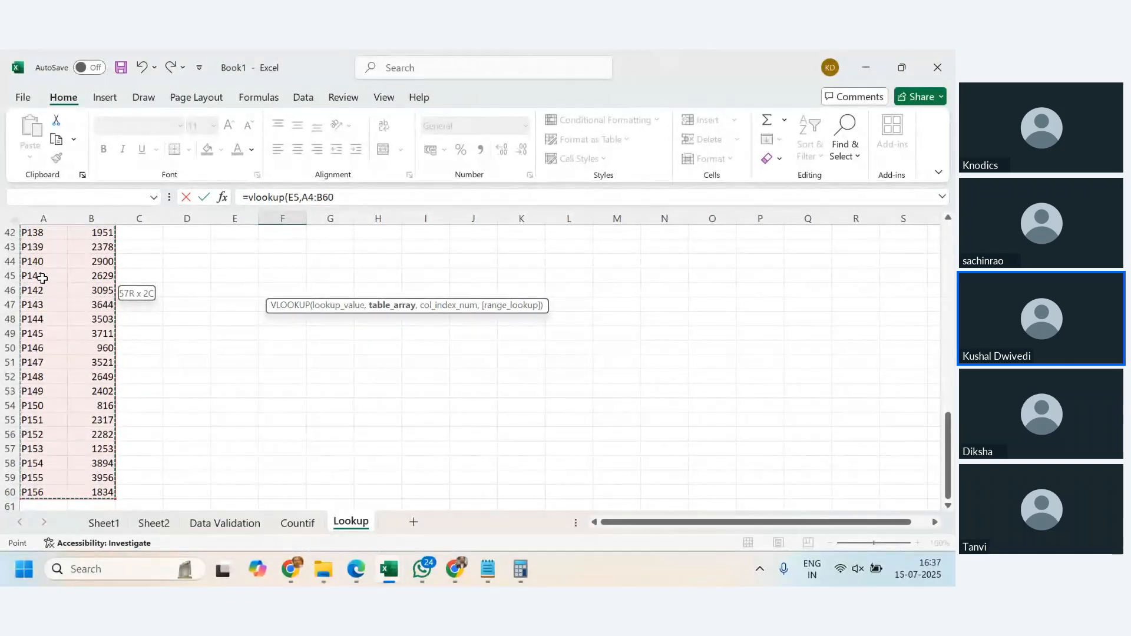
{"action": "type", "text": ","}
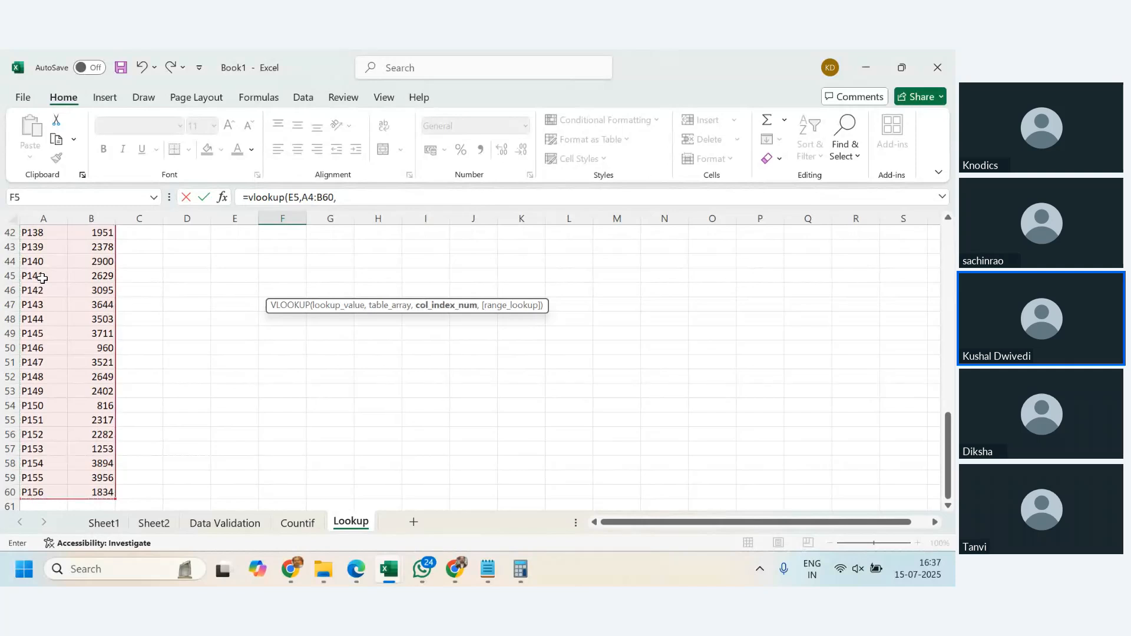
- Complete the VLOOKUP in F5 with column index 2 and 0 for an exact match
{"action": "scroll", "coordinate": [143, 325], "scroll_direction": "up", "scroll_amount": 14}
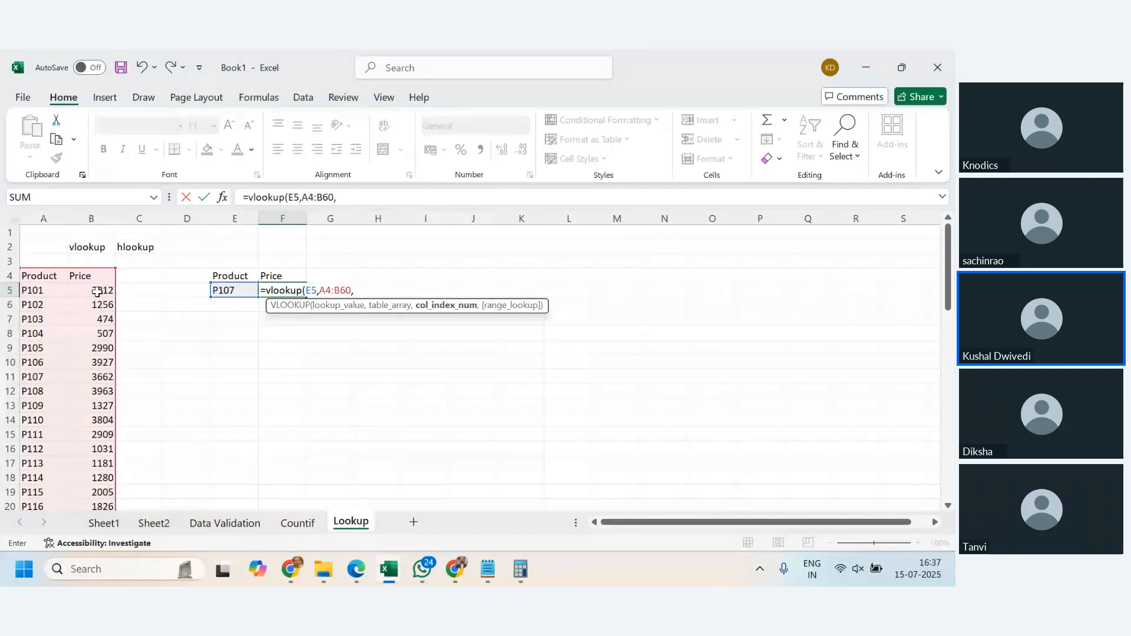
{"action": "type", "text": "2"}
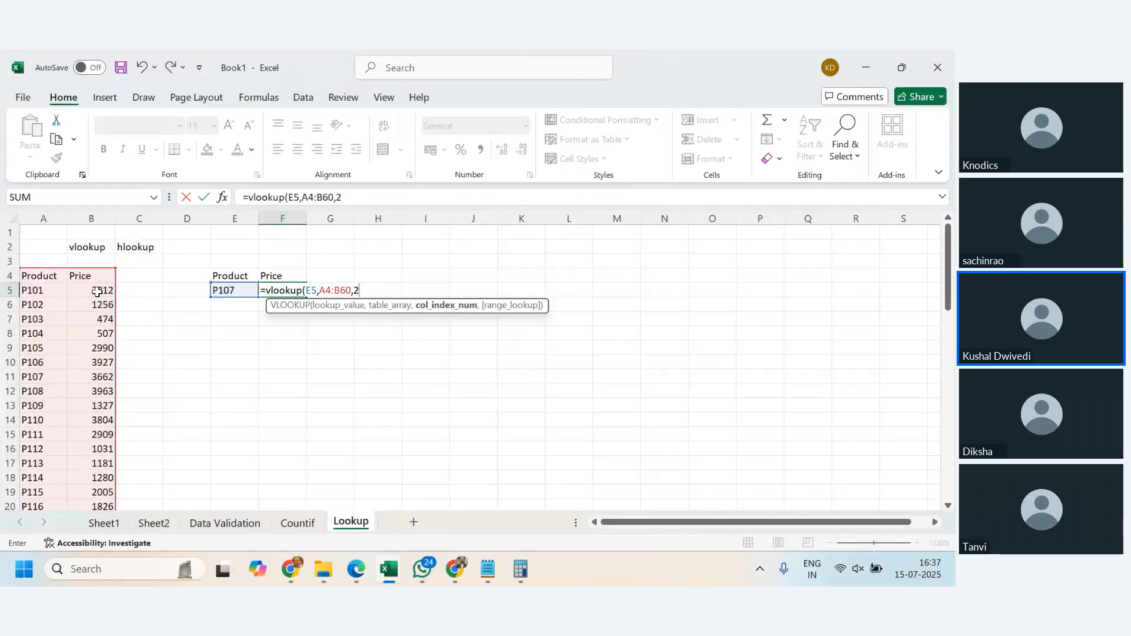
{"action": "type", "text": ","}
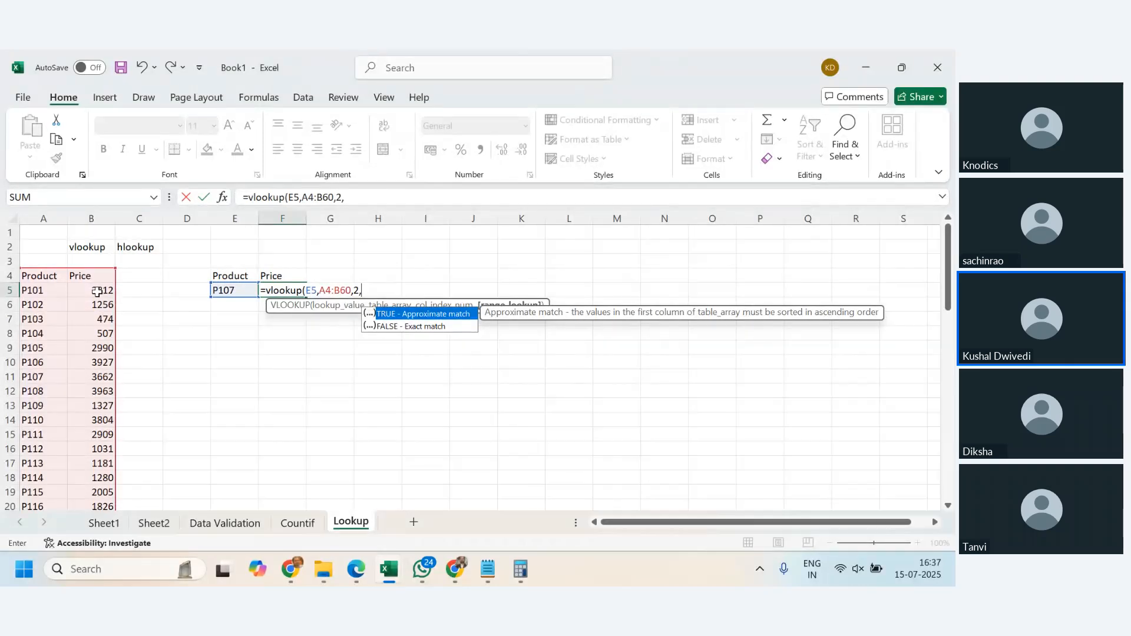
{"action": "key", "text": "Down"}
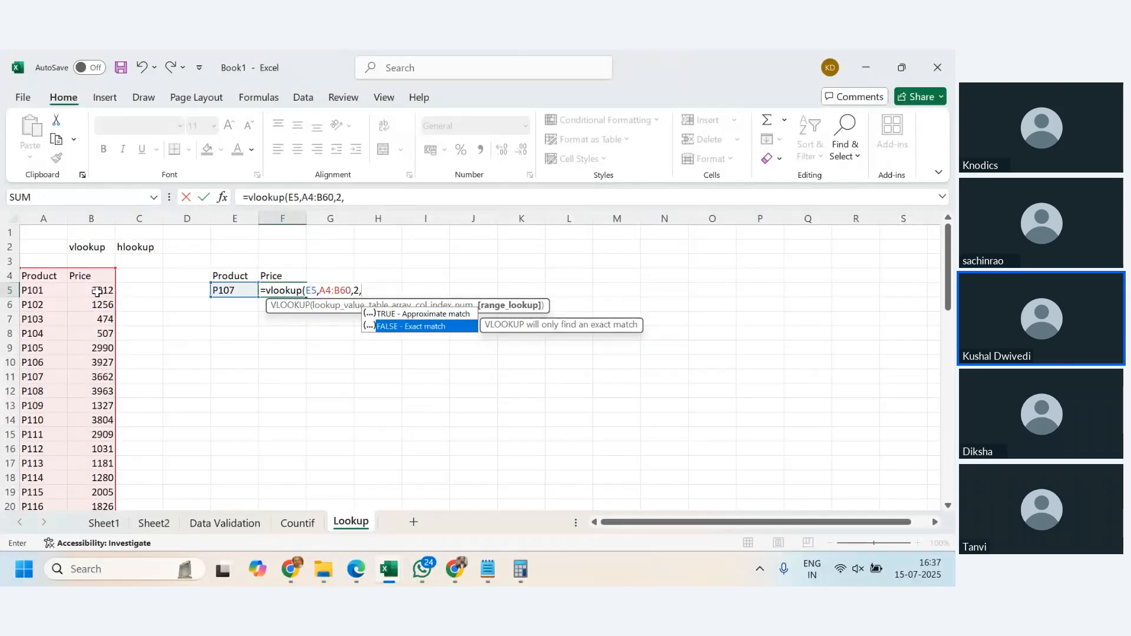
{"action": "type", "text": "0"}
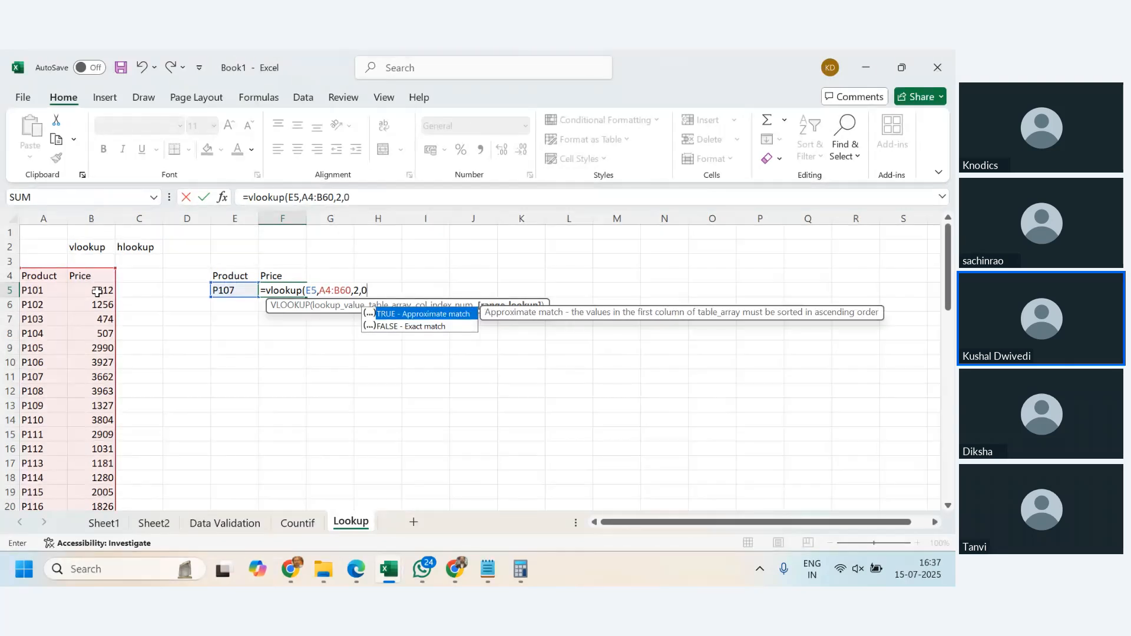
{"action": "type", "text": ")"}
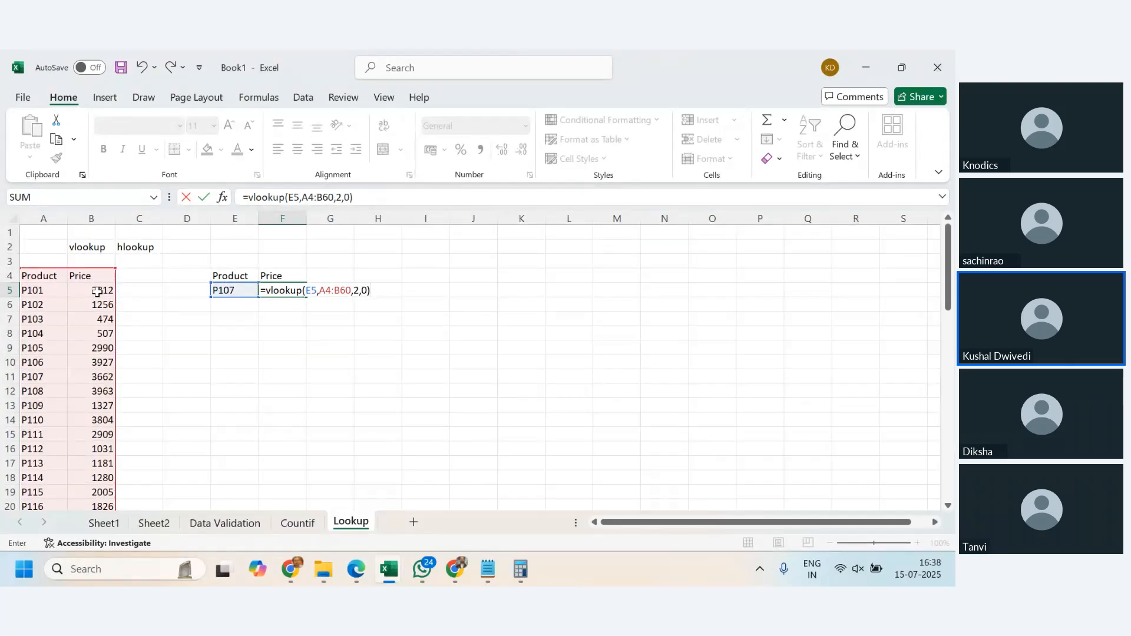
{"action": "key", "text": "Return"}
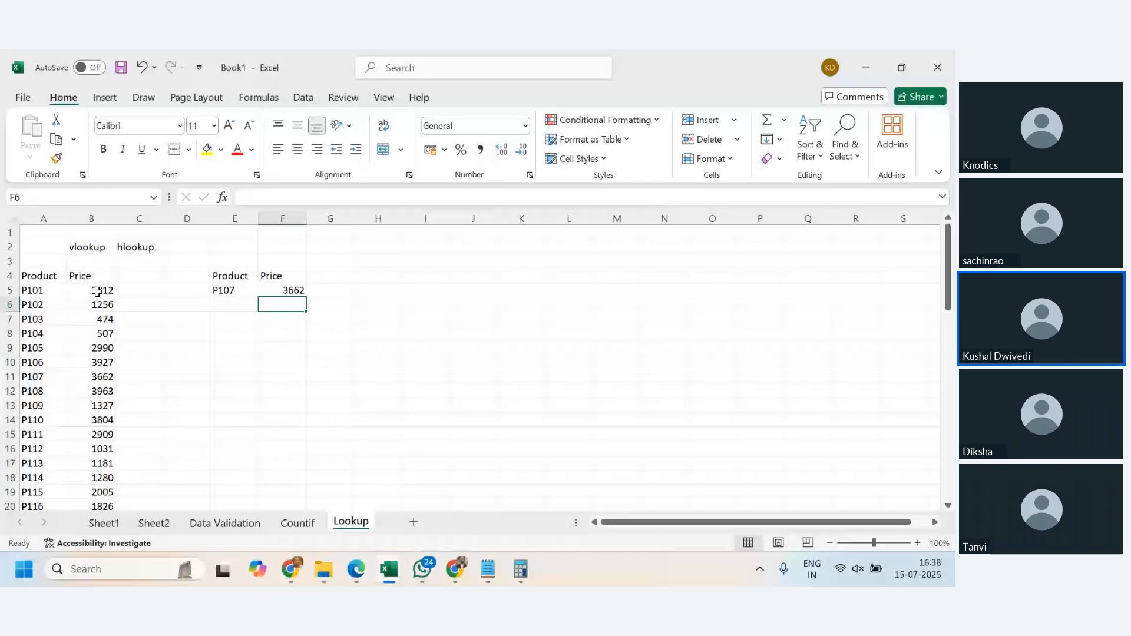
- Change the lookup product in E5 to P110 to test the formula
{"action": "key", "text": "Up"}
{"action": "key", "text": "Left"}
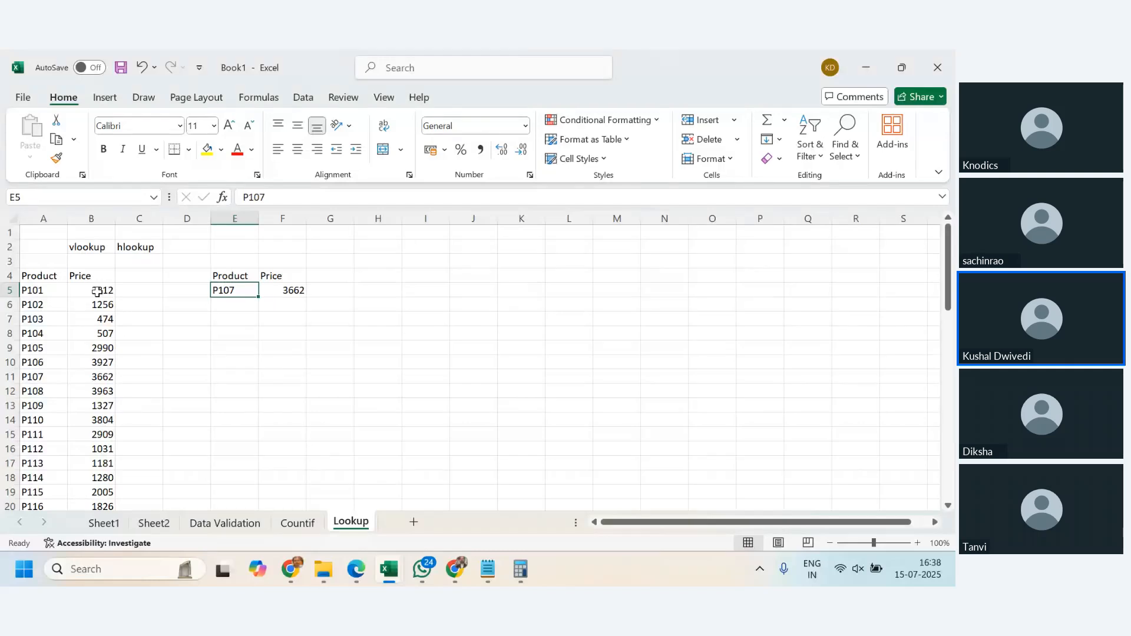
{"action": "type", "text": "P110"}
{"action": "key", "text": "Return"}
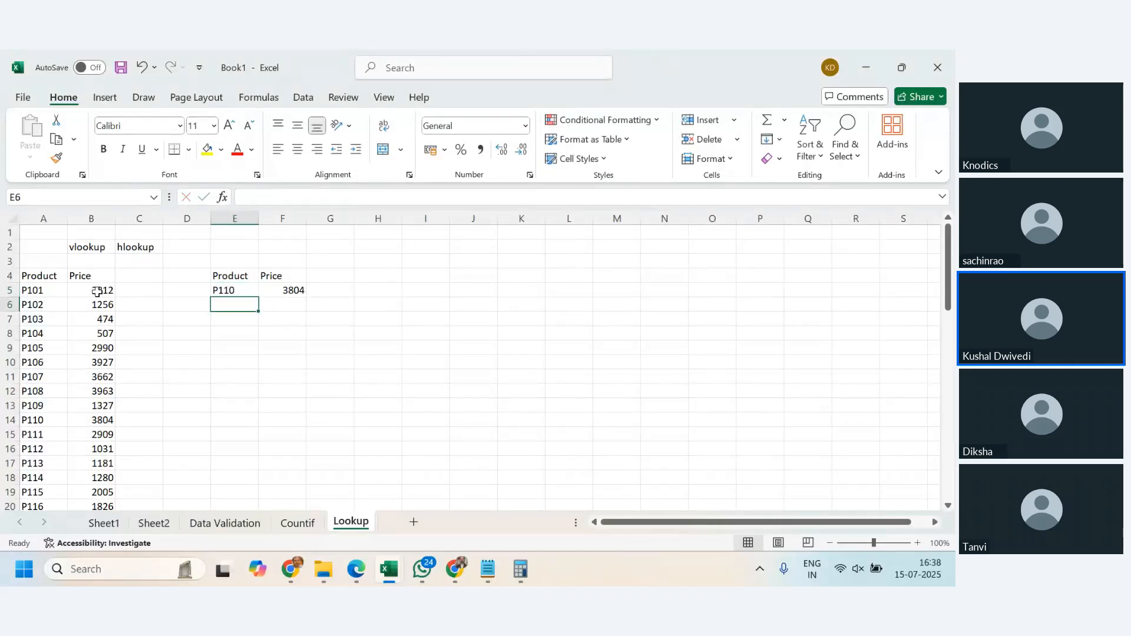
- Change the lookup product in E5 to P150 and check the returned price against that product's table row
{"action": "key", "text": "Up"}
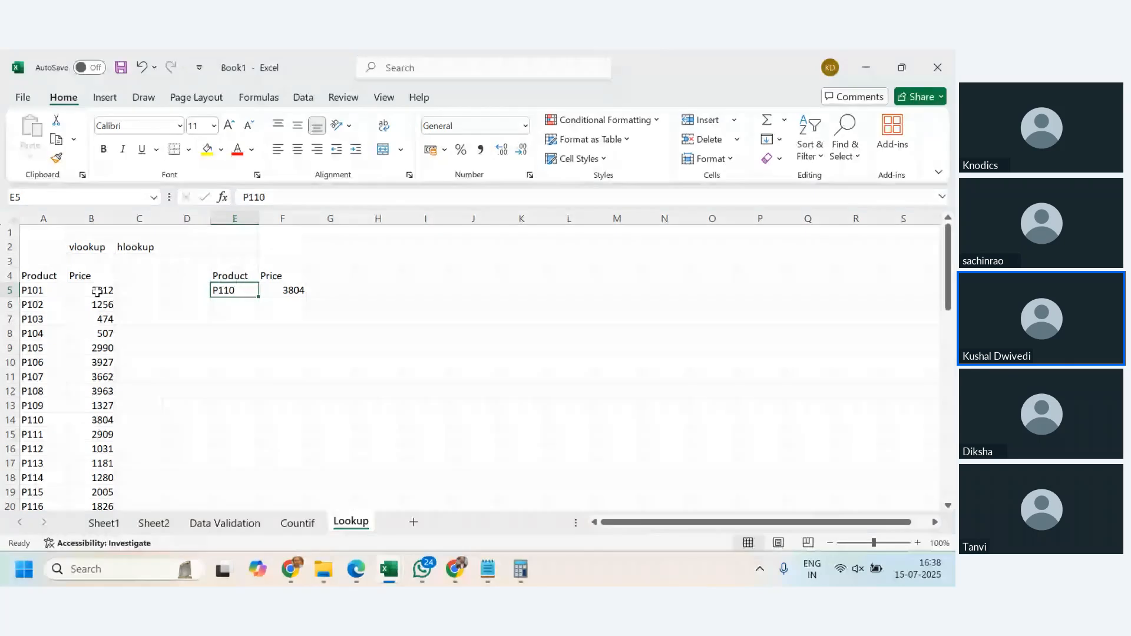
{"action": "type", "text": "P150"}
{"action": "key", "text": "Return"}
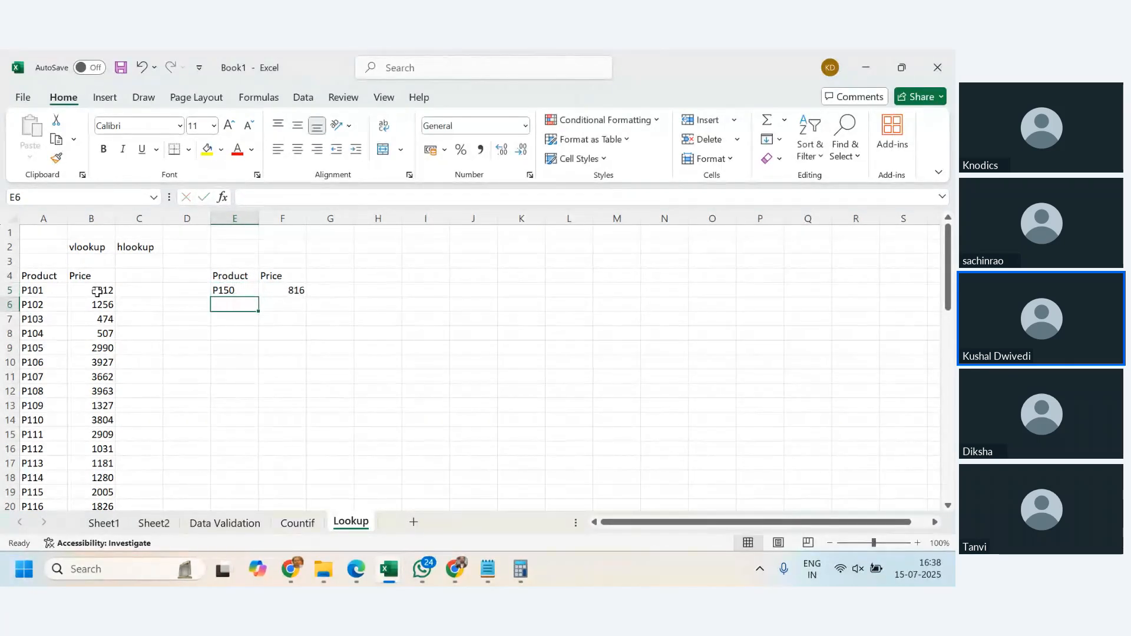
{"action": "scroll", "coordinate": [118, 441], "scroll_direction": "down", "scroll_amount": 12}
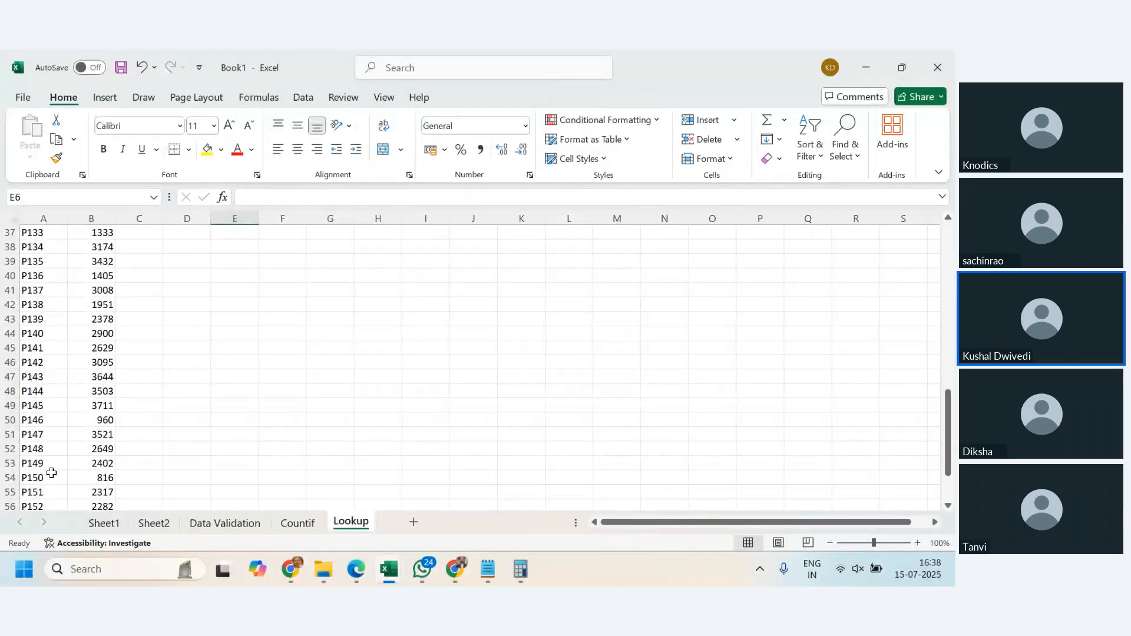
{"action": "left_click", "coordinate": [11, 477]}
{"action": "scroll", "coordinate": [175, 460], "scroll_direction": "up", "scroll_amount": 10}
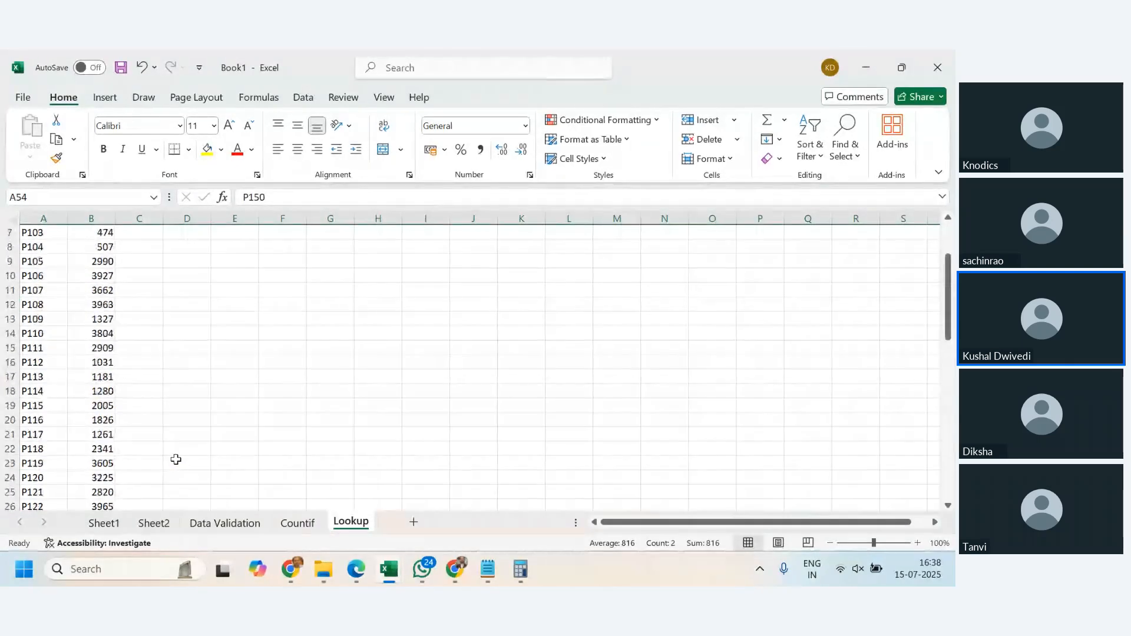
{"action": "scroll", "coordinate": [176, 459], "scroll_direction": "up", "scroll_amount": 2}
- Set the lookup product in E5 to P145 and compare the returned price with that product's table row
{"action": "left_click", "coordinate": [230, 290]}
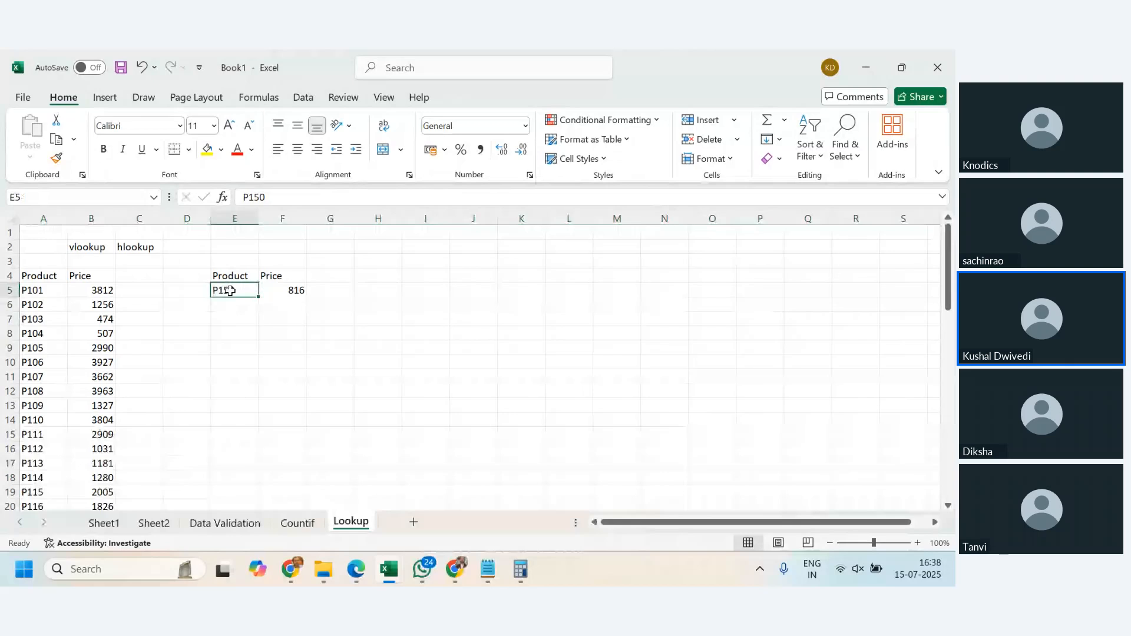
{"action": "type", "text": ")145"}
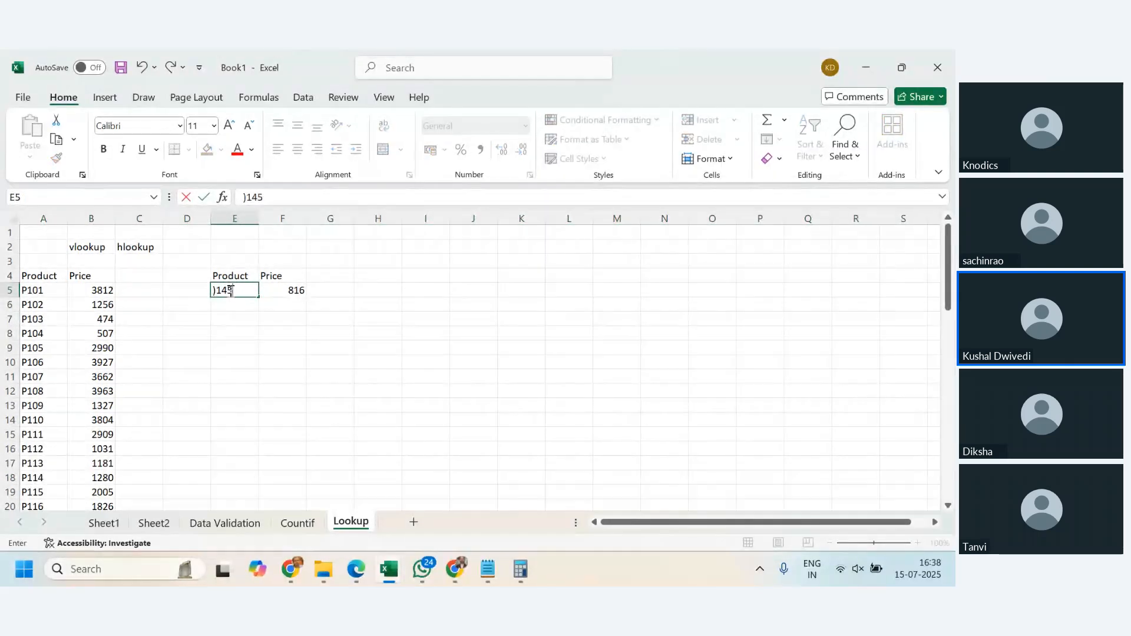
{"action": "key", "text": "BackSpace"}
{"action": "key", "text": "BackSpace"}
{"action": "type", "text": "P145"}
{"action": "key", "text": "Return"}
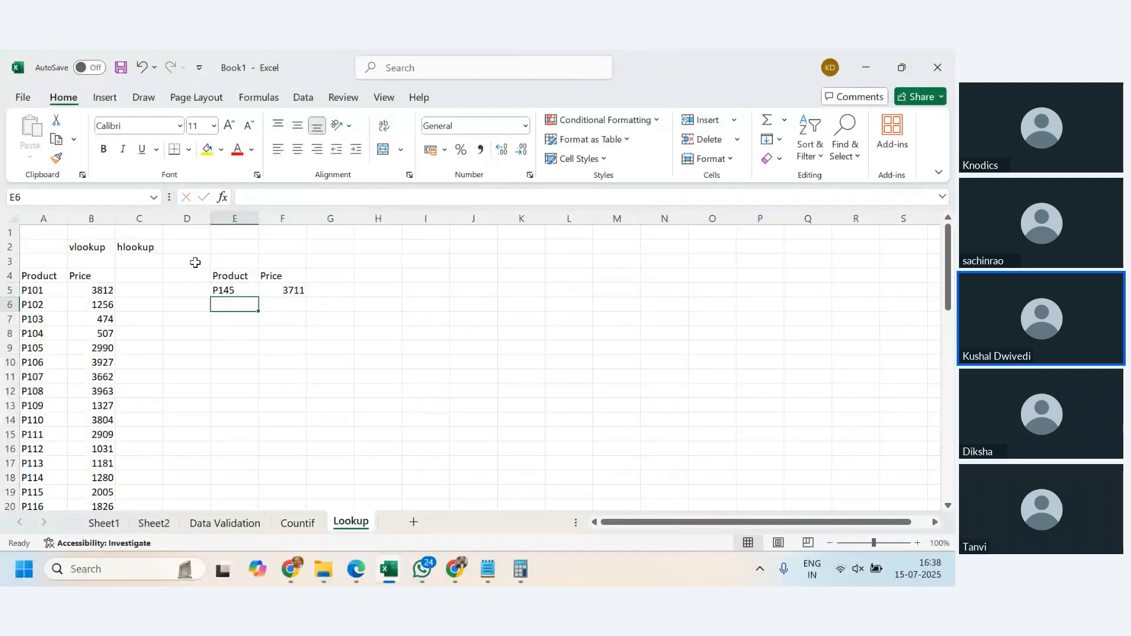
{"action": "scroll", "coordinate": [56, 462], "scroll_direction": "down", "scroll_amount": 10}
{"action": "scroll", "coordinate": [59, 463], "scroll_direction": "down", "scroll_amount": 2}
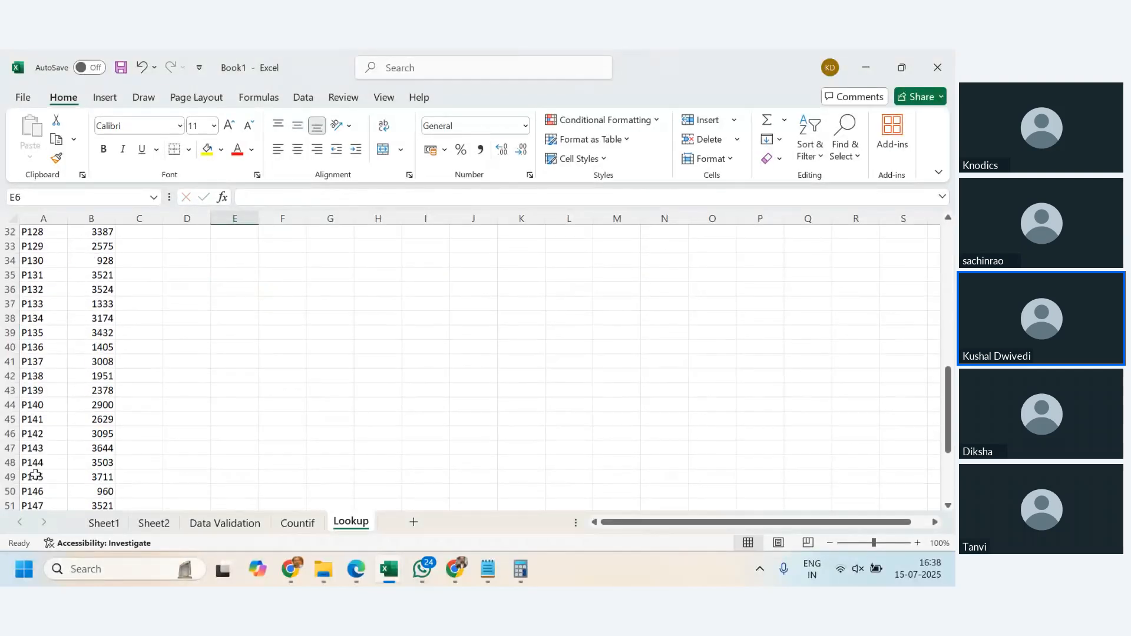
- Highlight the table row for product P145 to read its price against the lookup result
{"action": "left_click", "coordinate": [10, 403]}
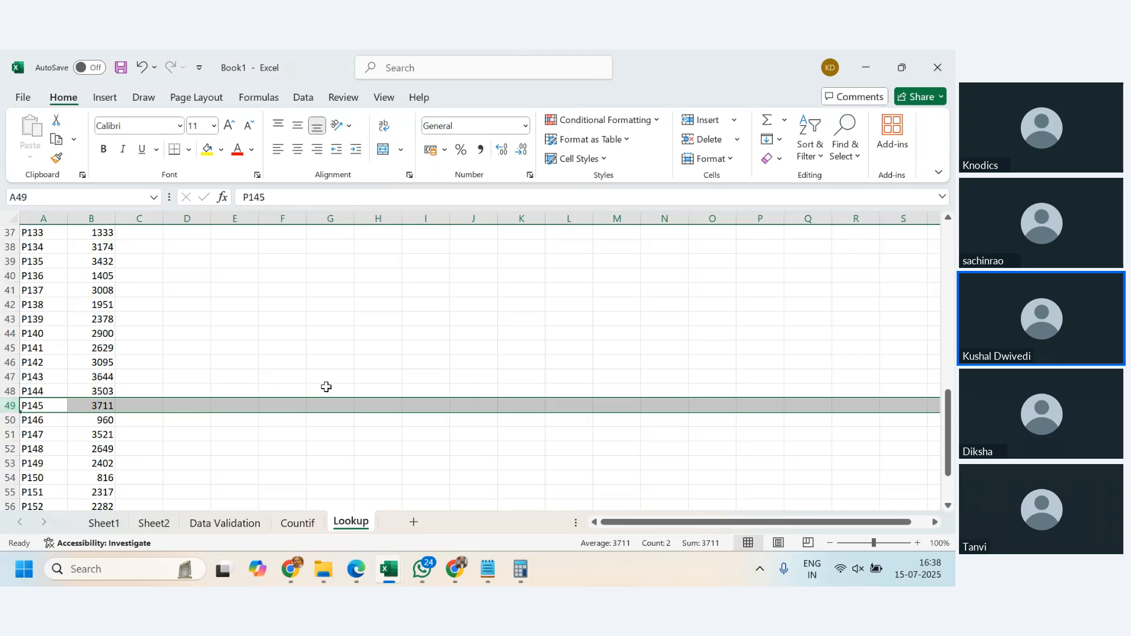
{"action": "scroll", "coordinate": [403, 367], "scroll_direction": "up", "scroll_amount": 9}
{"action": "scroll", "coordinate": [402, 367], "scroll_direction": "up", "scroll_amount": 3}
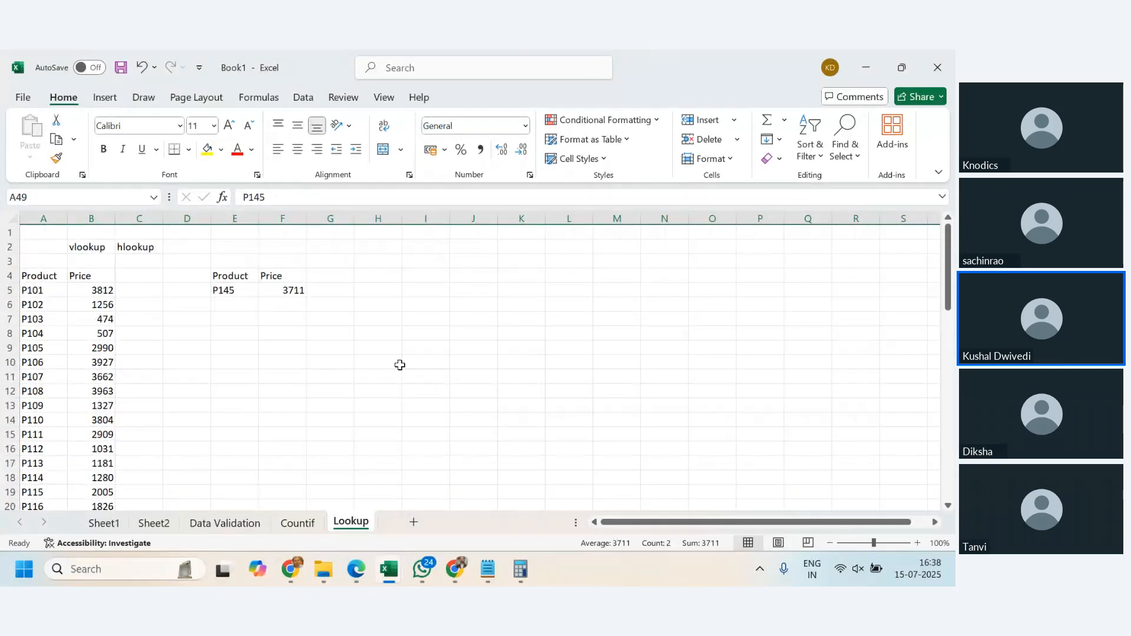
- Examine the column index argument of the VLOOKUP formula in F5
{"action": "left_click", "coordinate": [292, 290]}
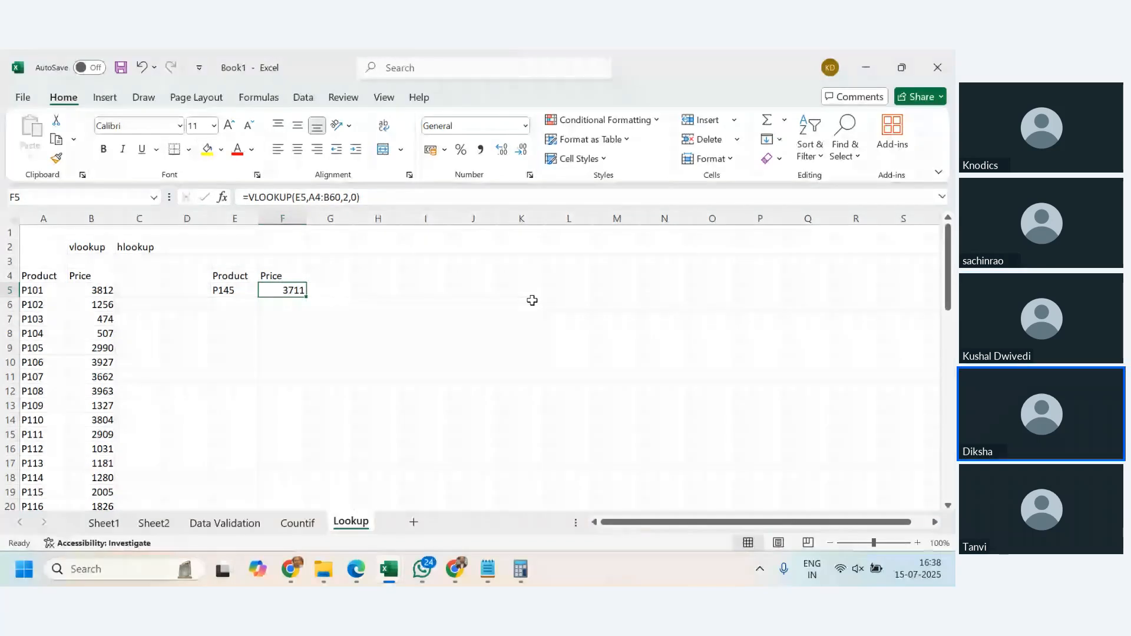
{"action": "double_click", "coordinate": [346, 199]}
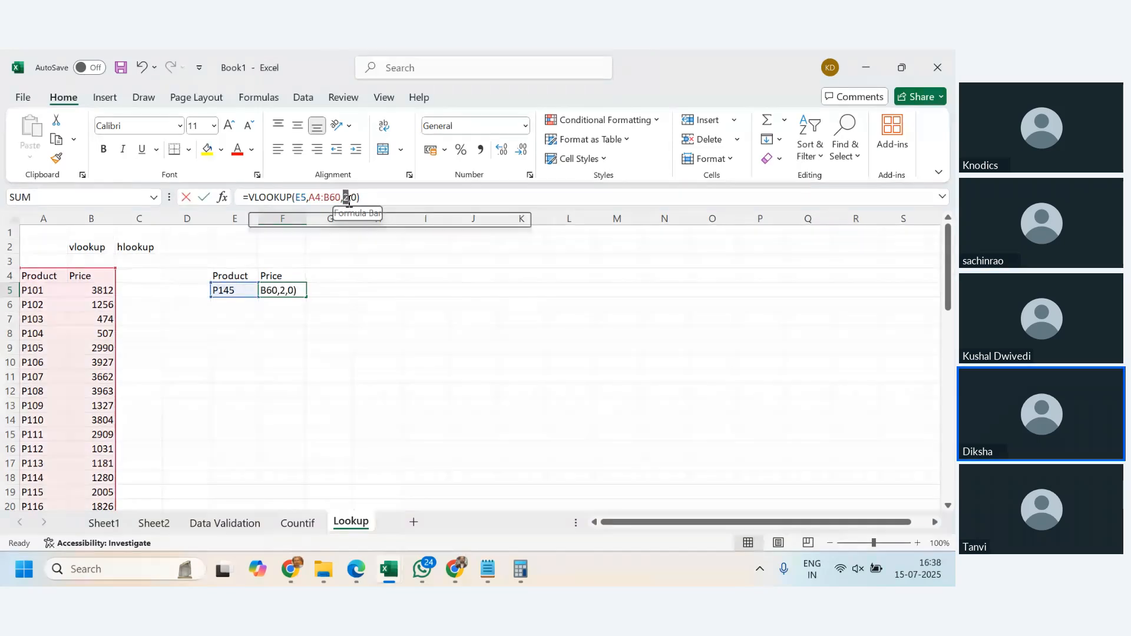
{"action": "key", "text": "ctrl+Return"}
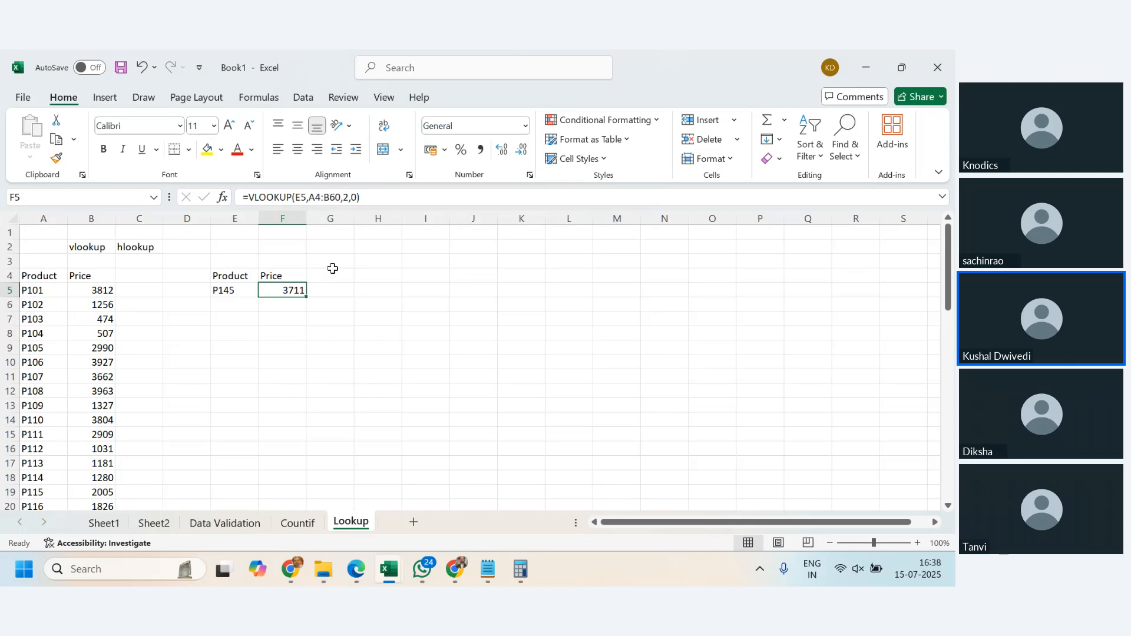
{"action": "left_click", "coordinate": [348, 197]}
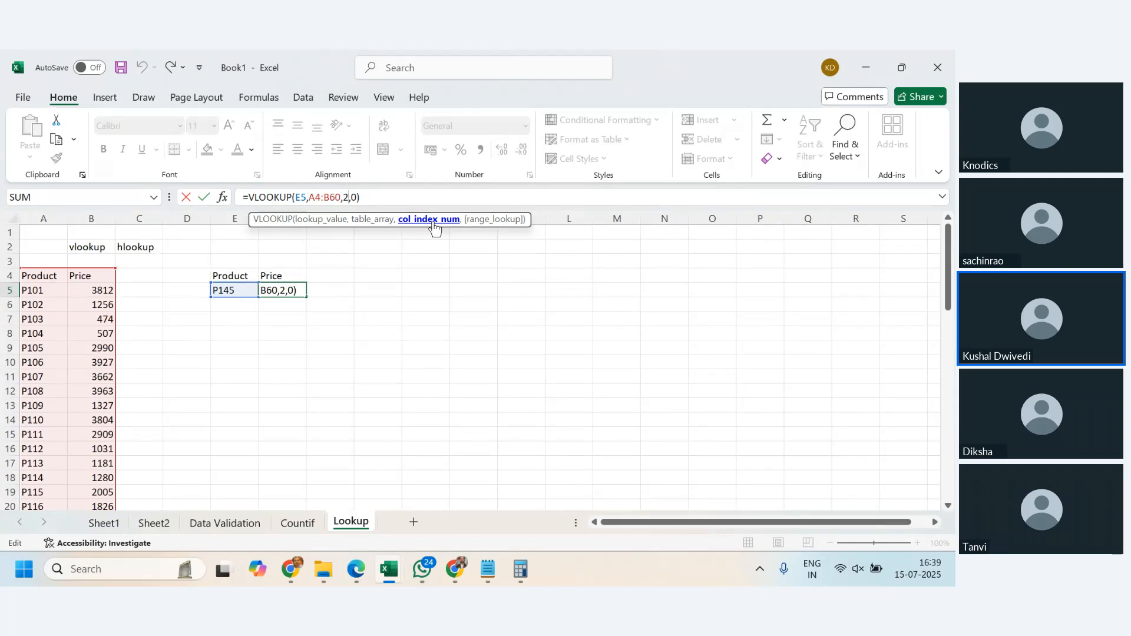
{"action": "key", "text": "ctrl+Return"}
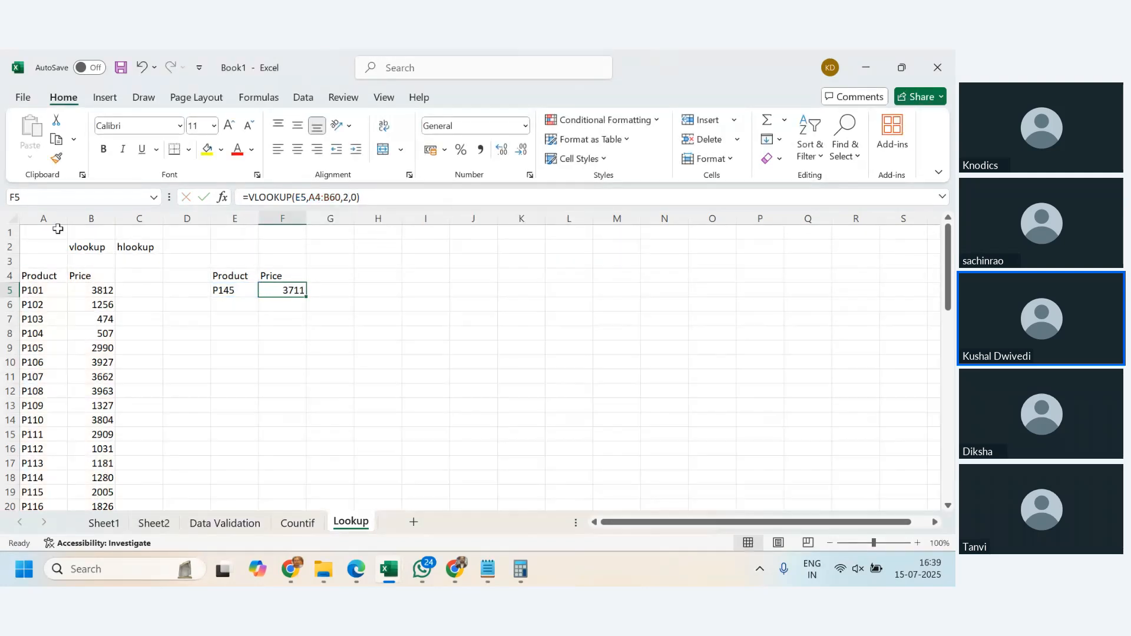
- Highlight the Product and Price columns in turn and relate them to the column index 2 in F5's VLOOKUP
{"action": "left_click", "coordinate": [32, 217]}
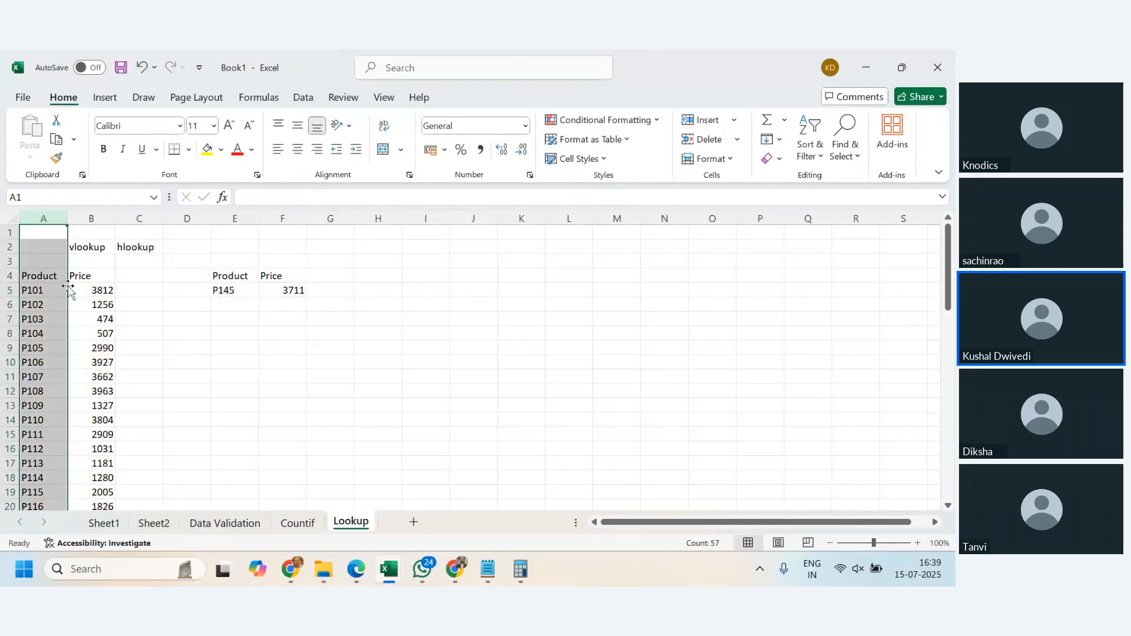
{"action": "left_click", "coordinate": [96, 219]}
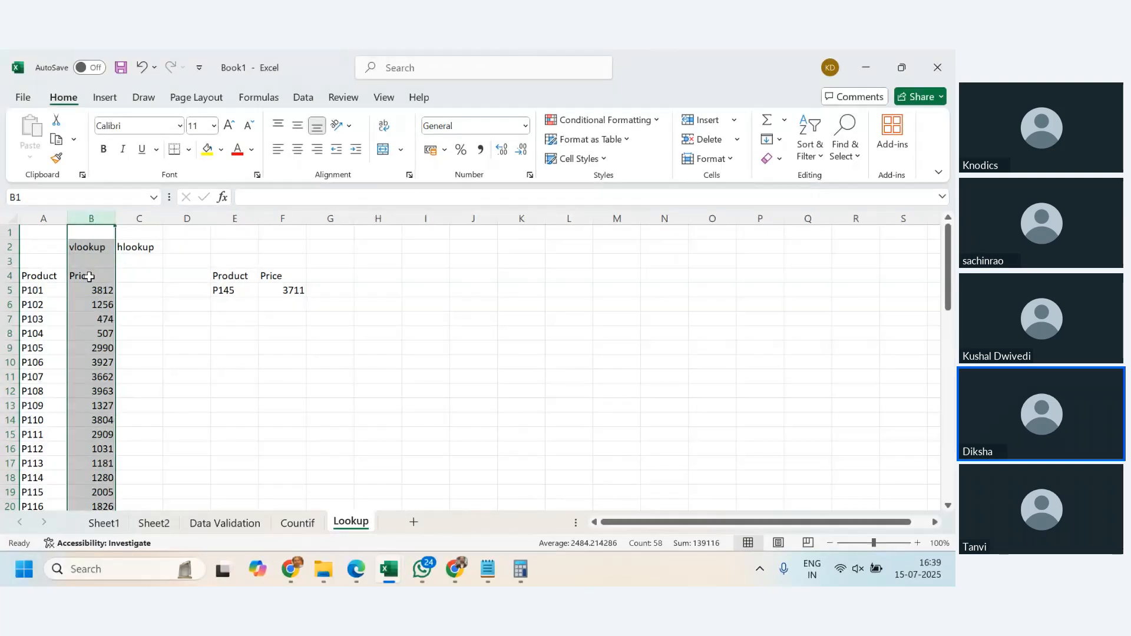
{"action": "left_click", "coordinate": [78, 220]}
{"action": "left_click", "coordinate": [288, 288]}
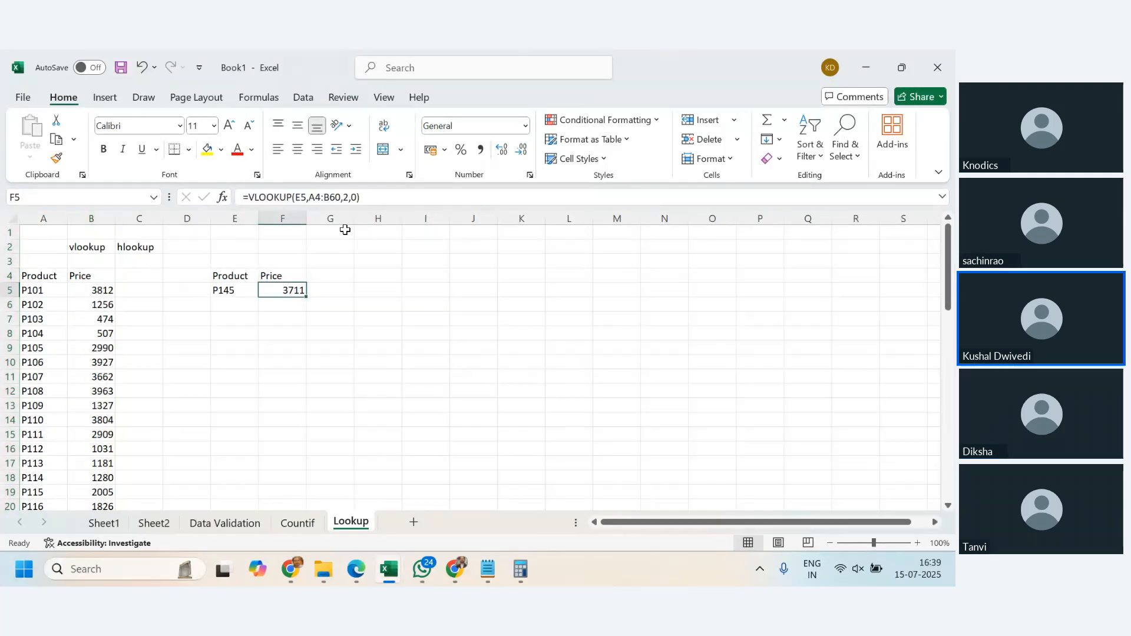
{"action": "double_click", "coordinate": [347, 199]}
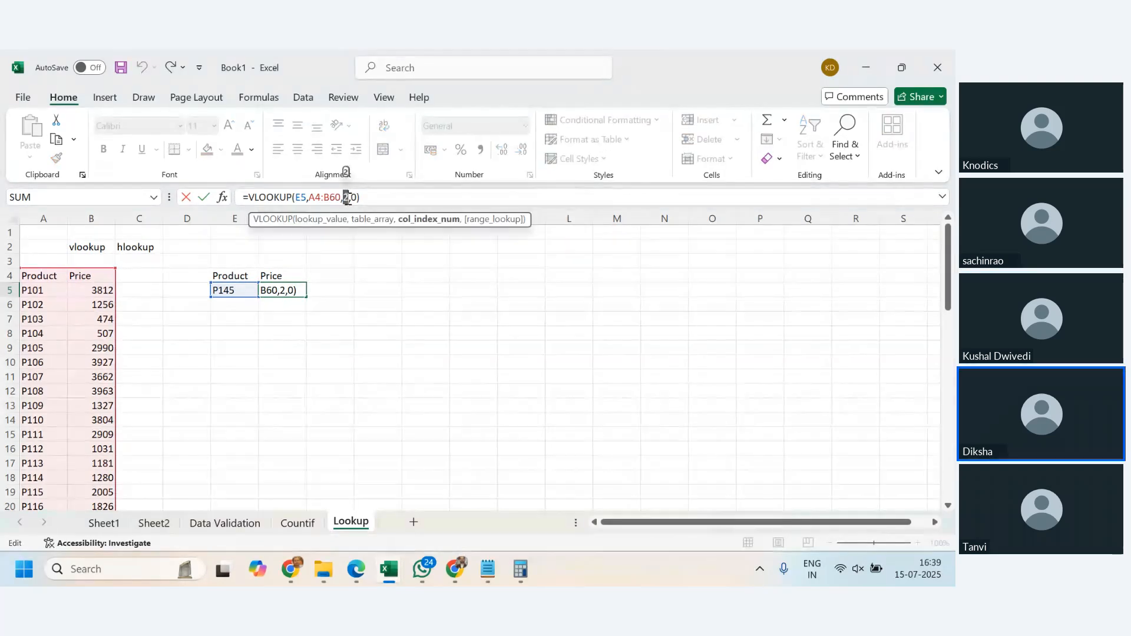
{"action": "key", "text": "Escape"}
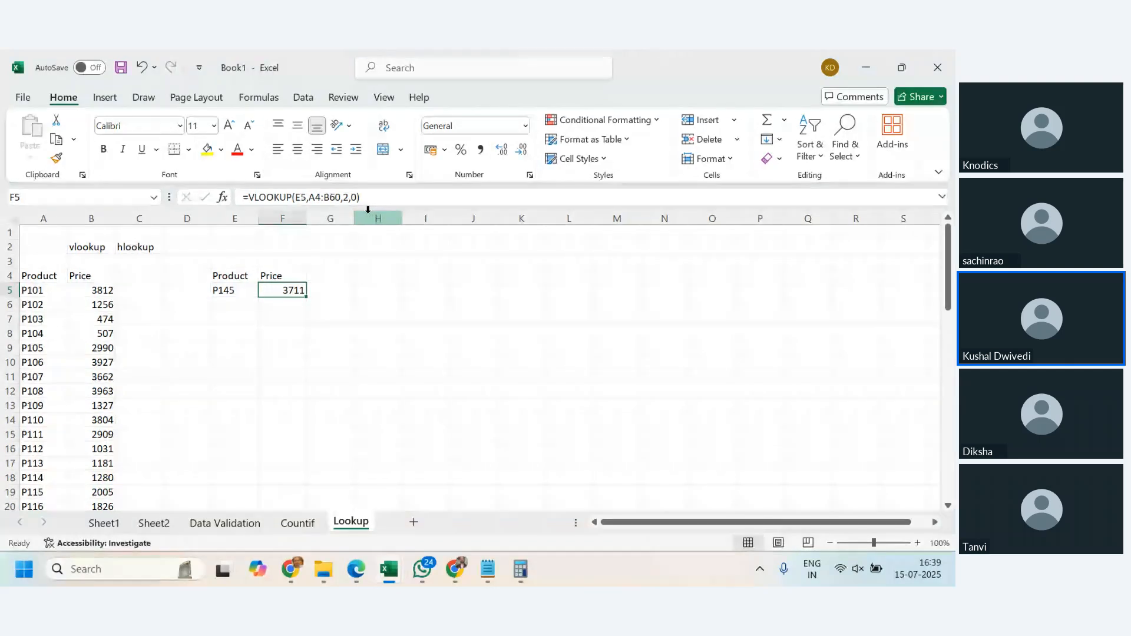
- Switch to the Zoho meeting in Chrome, mute and unmute the microphone, and return to the Excel workbook
{"action": "mouse_move", "coordinate": [289, 569]}
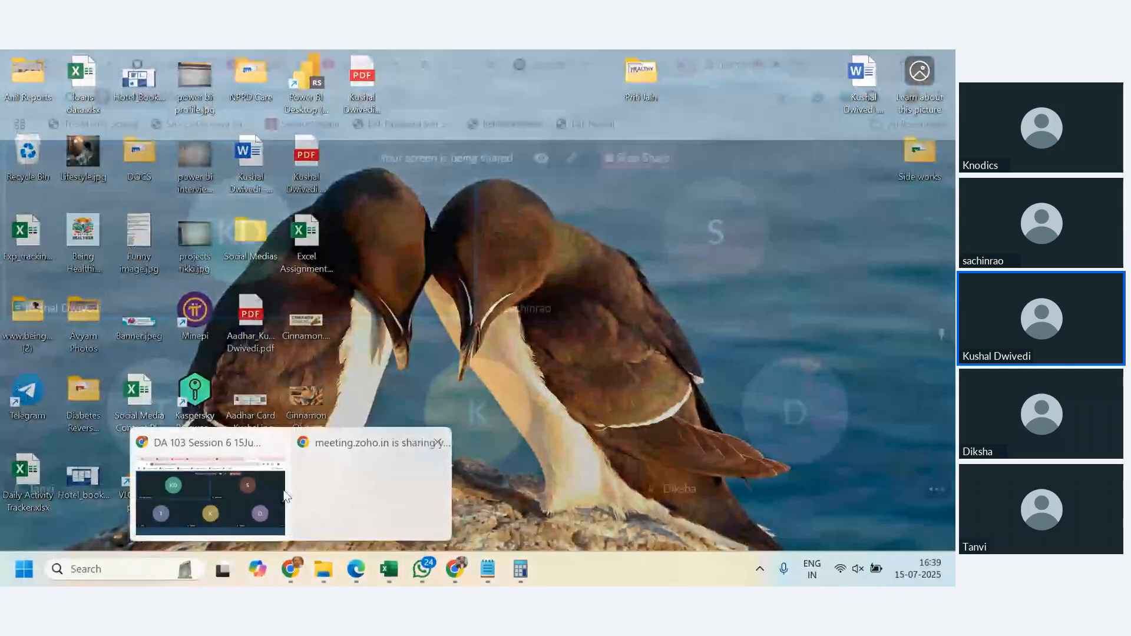
{"action": "left_click", "coordinate": [445, 482]}
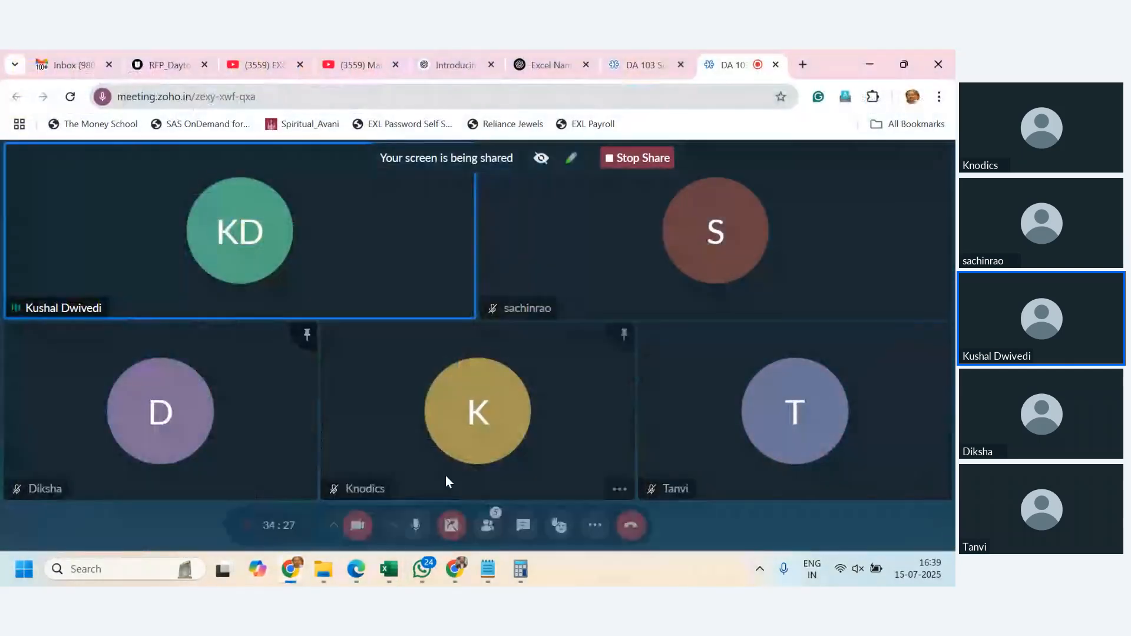
{"action": "left_click", "coordinate": [416, 526]}
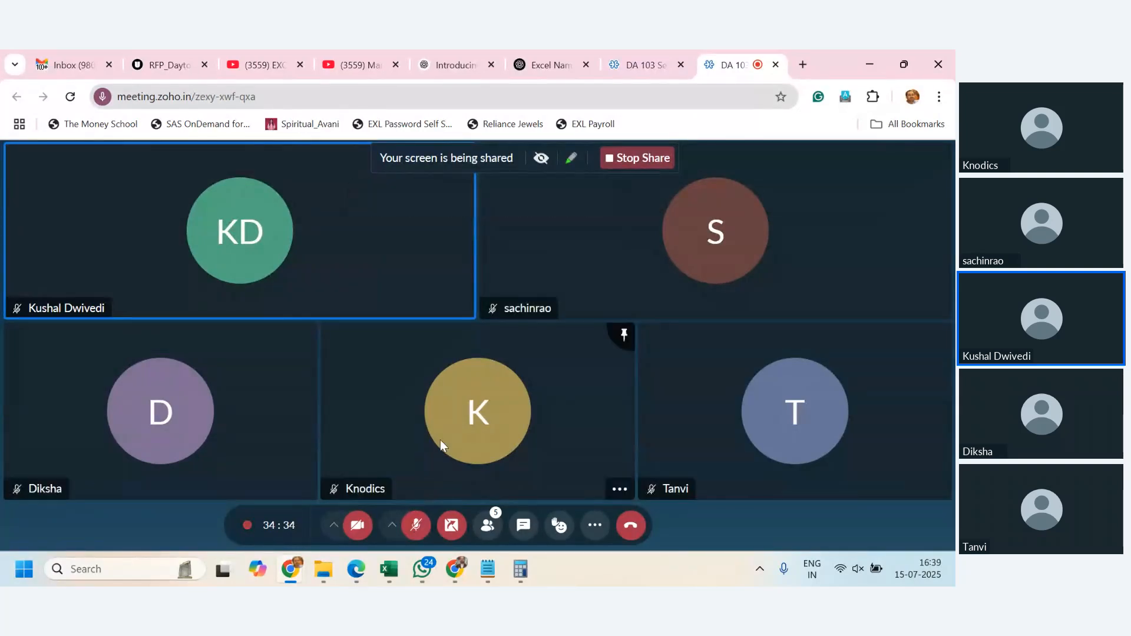
{"action": "left_click", "coordinate": [415, 526]}
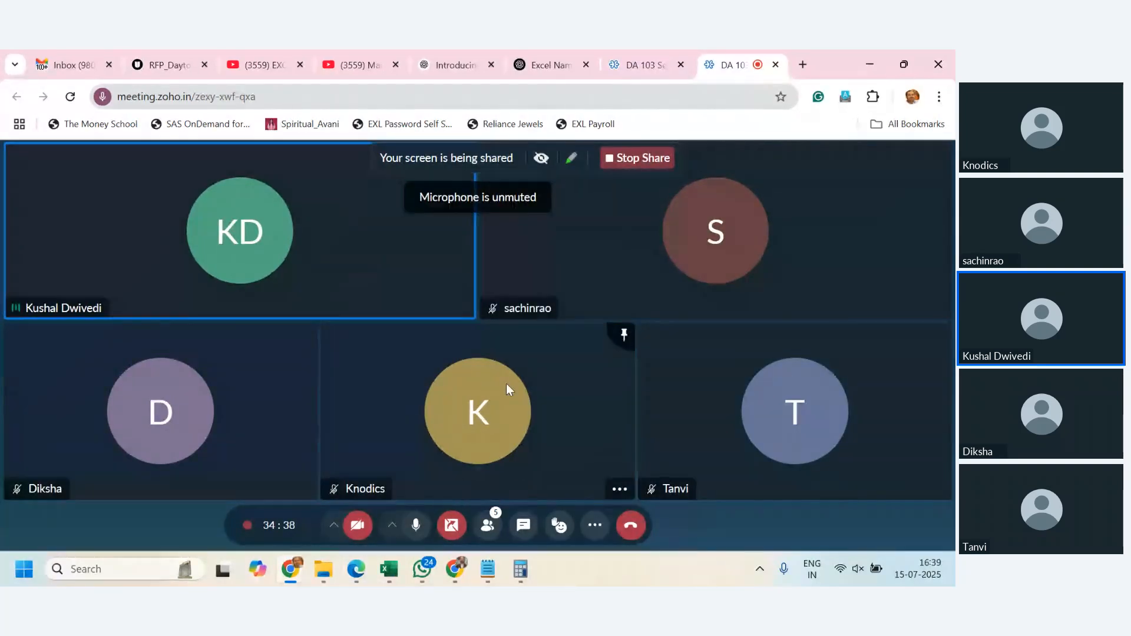
{"action": "key", "text": "alt+Tab"}
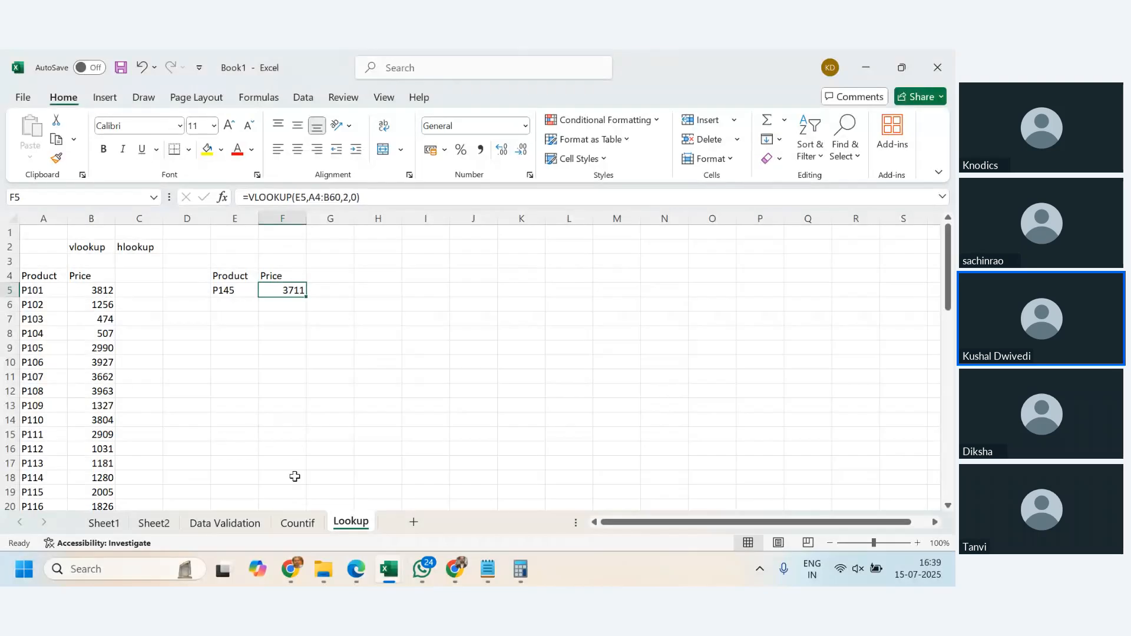
- Enter the codes E101, E102 and E103 down cells H5 to H7
{"action": "left_click", "coordinate": [375, 293]}
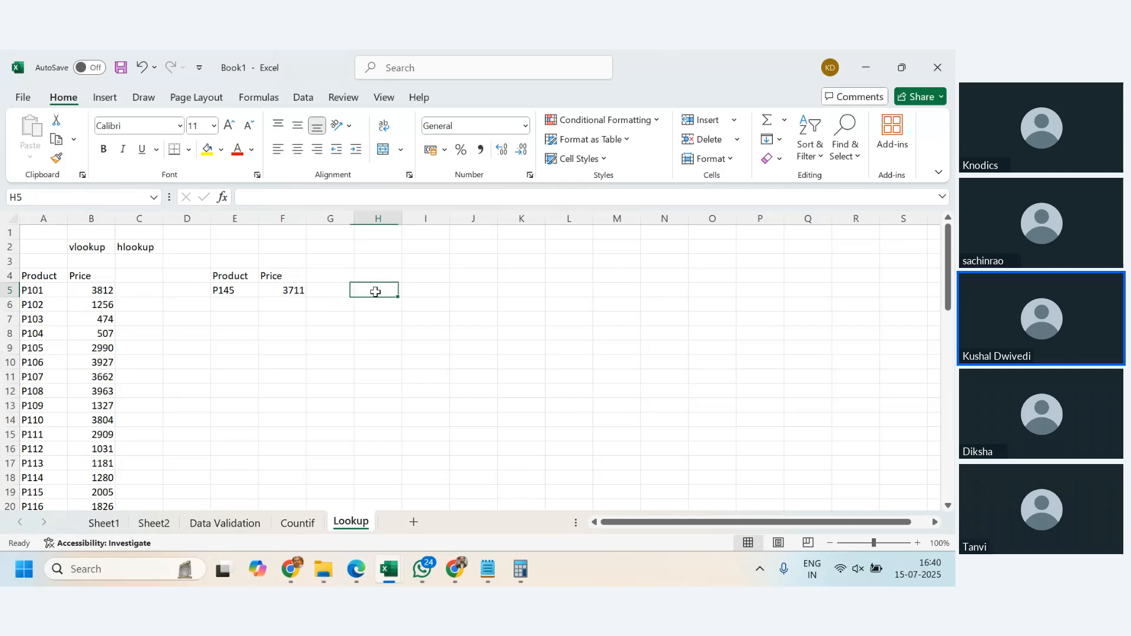
{"action": "type", "text": "E101"}
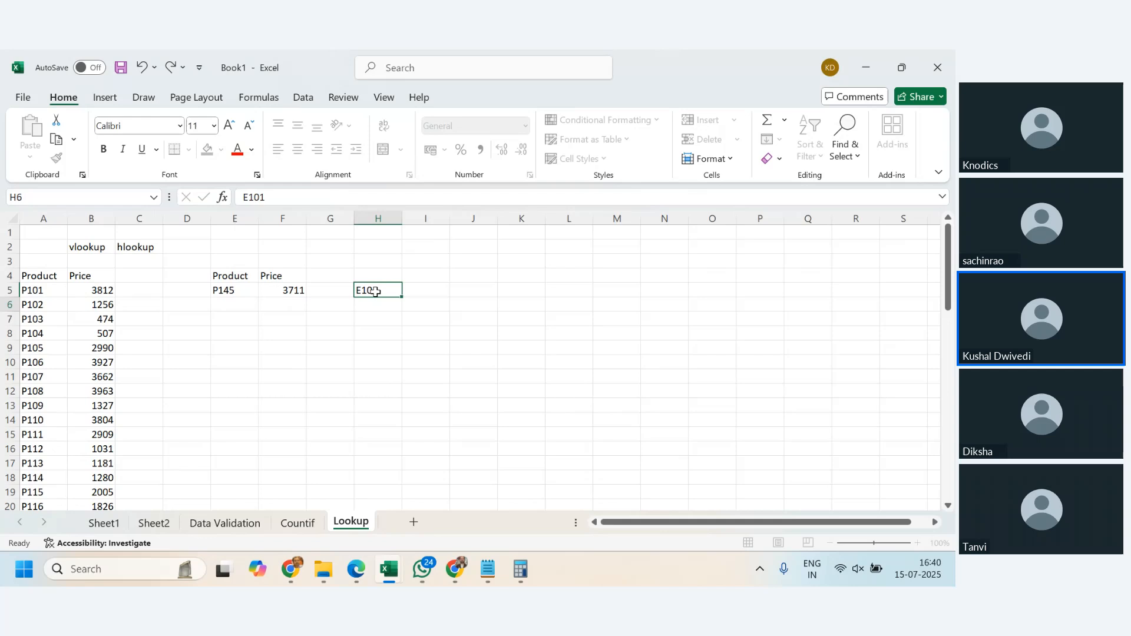
{"action": "key", "text": "Return"}
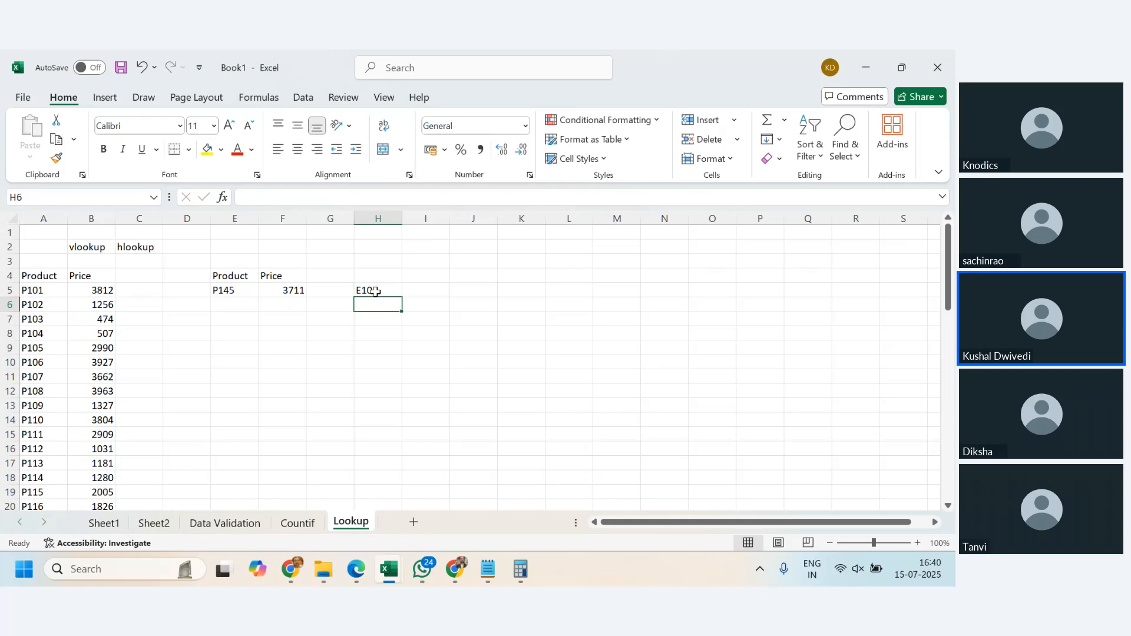
{"action": "type", "text": "E102"}
{"action": "key", "text": "Return"}
{"action": "type", "text": "E103"}
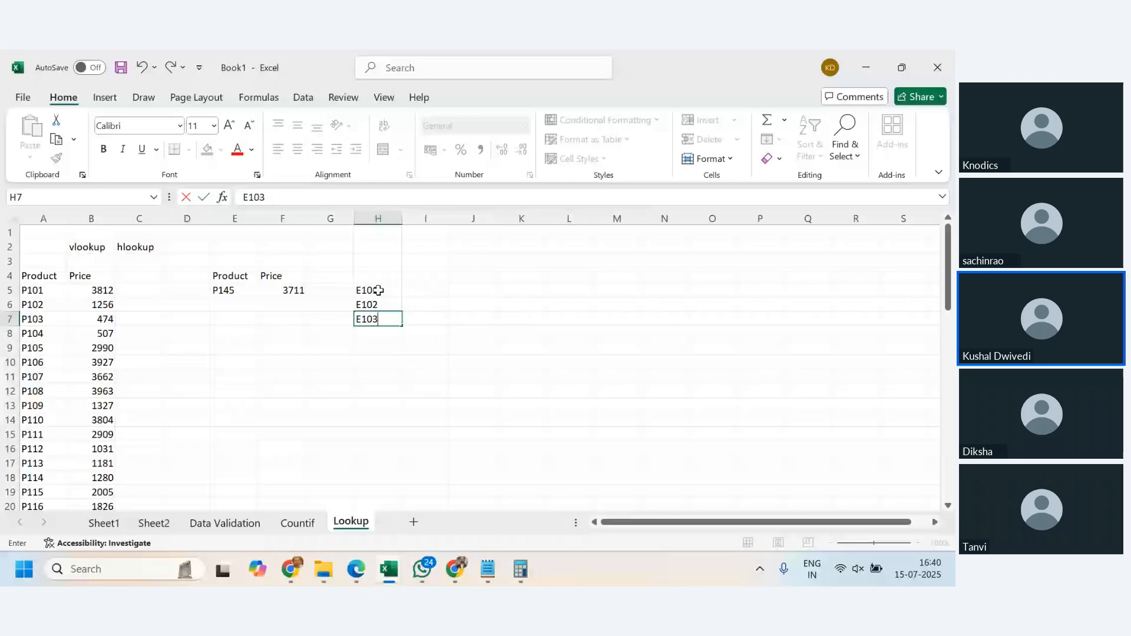
- Add the column headings Fan, AC, Coolers and TV across I4 to L4
{"action": "left_click", "coordinate": [430, 276]}
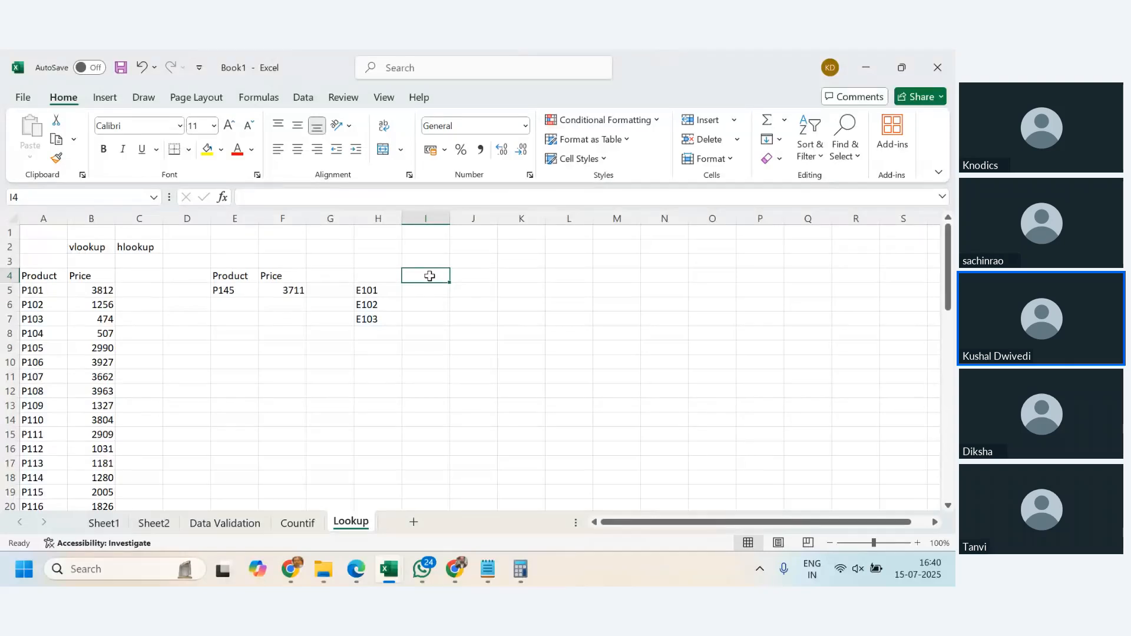
{"action": "type", "text": "Fan"}
{"action": "key", "text": "Tab"}
{"action": "type", "text": "AC"}
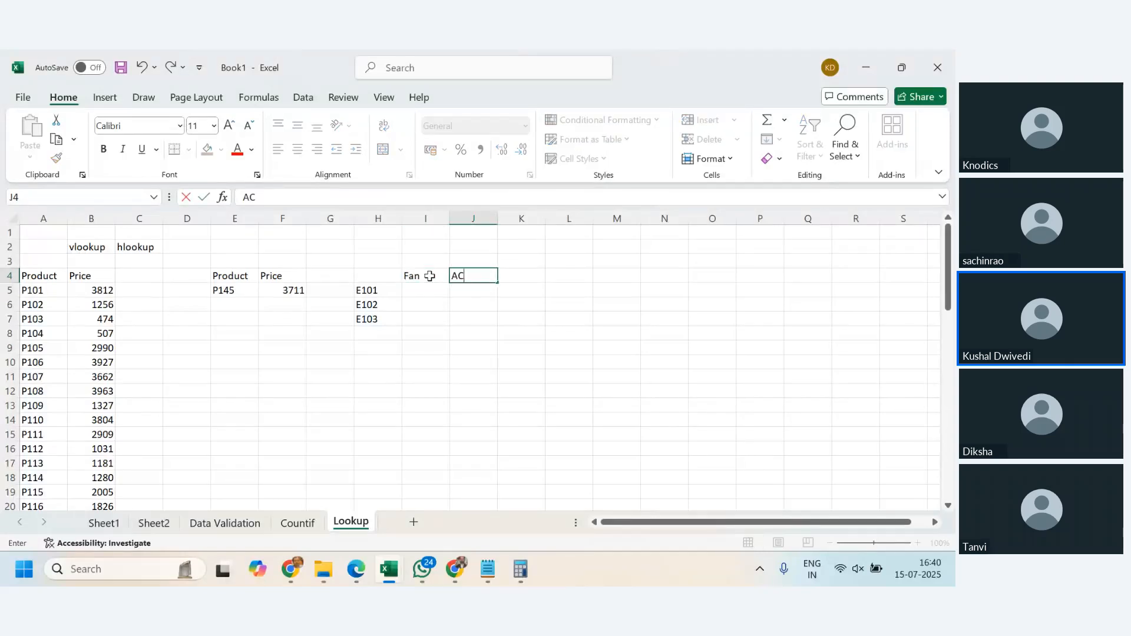
{"action": "key", "text": "Tab"}
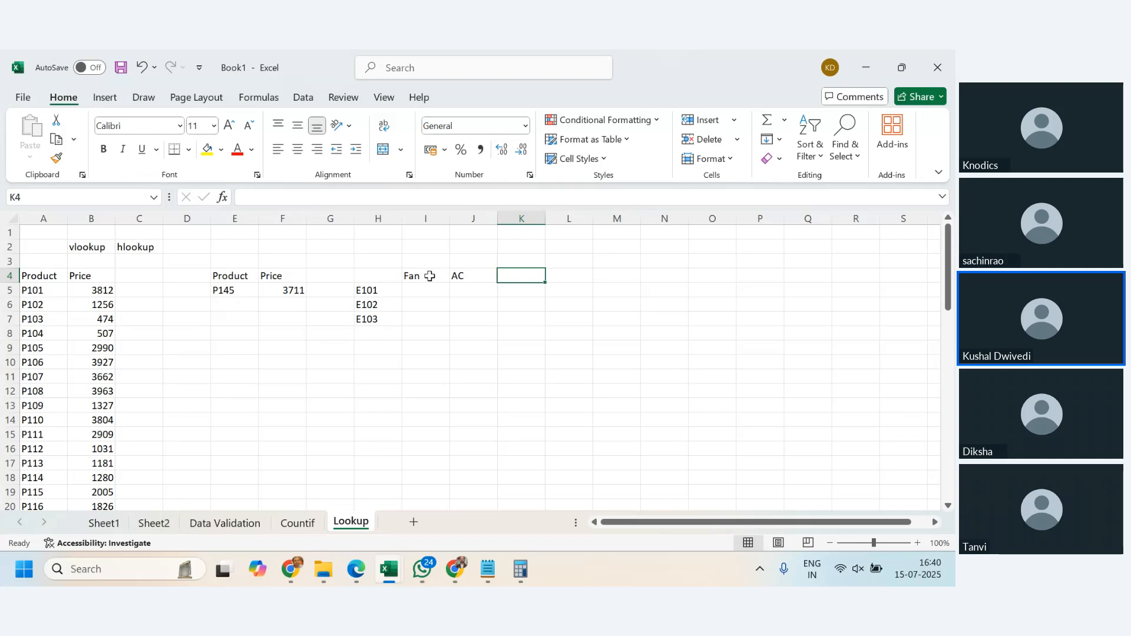
{"action": "type", "text": "Coolers"}
{"action": "key", "text": "Tab"}
{"action": "type", "text": "TV"}
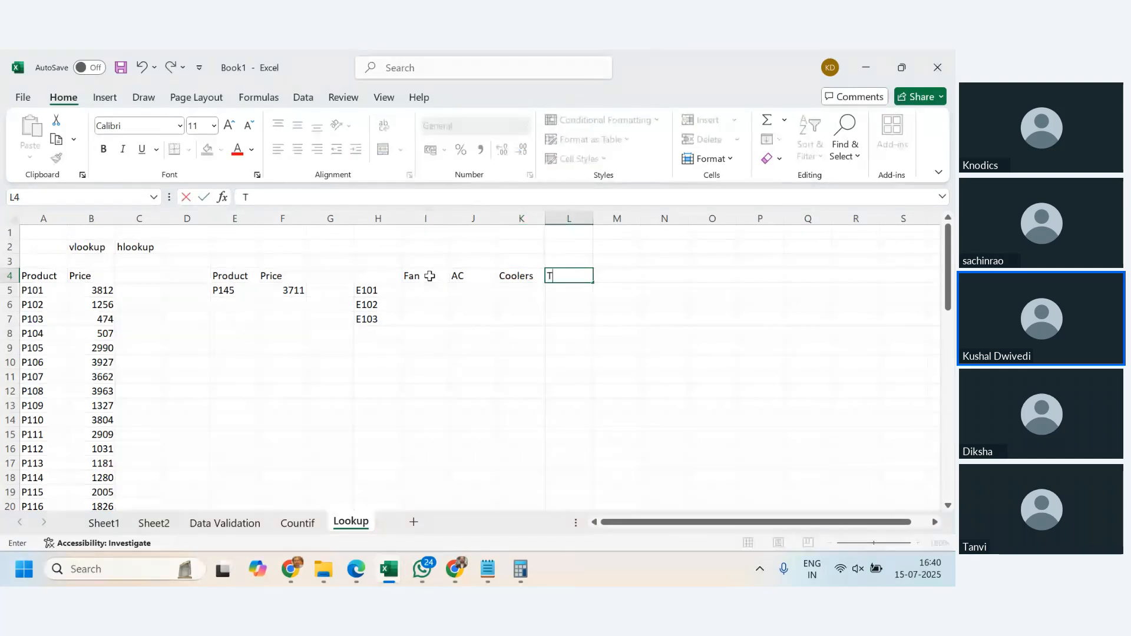
{"action": "key", "text": "Tab"}
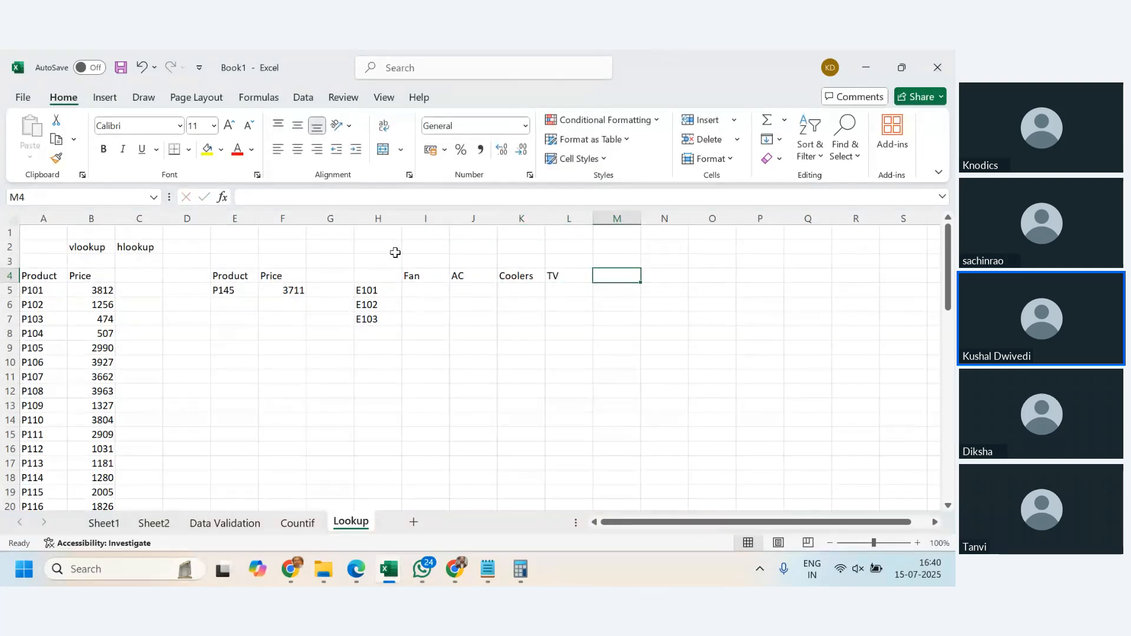
- Enter a RANDBETWEEN formula with bounds 500 and 50000 in I5 under the Fan heading
{"action": "left_click", "coordinate": [412, 292]}
{"action": "type", "text": "="}
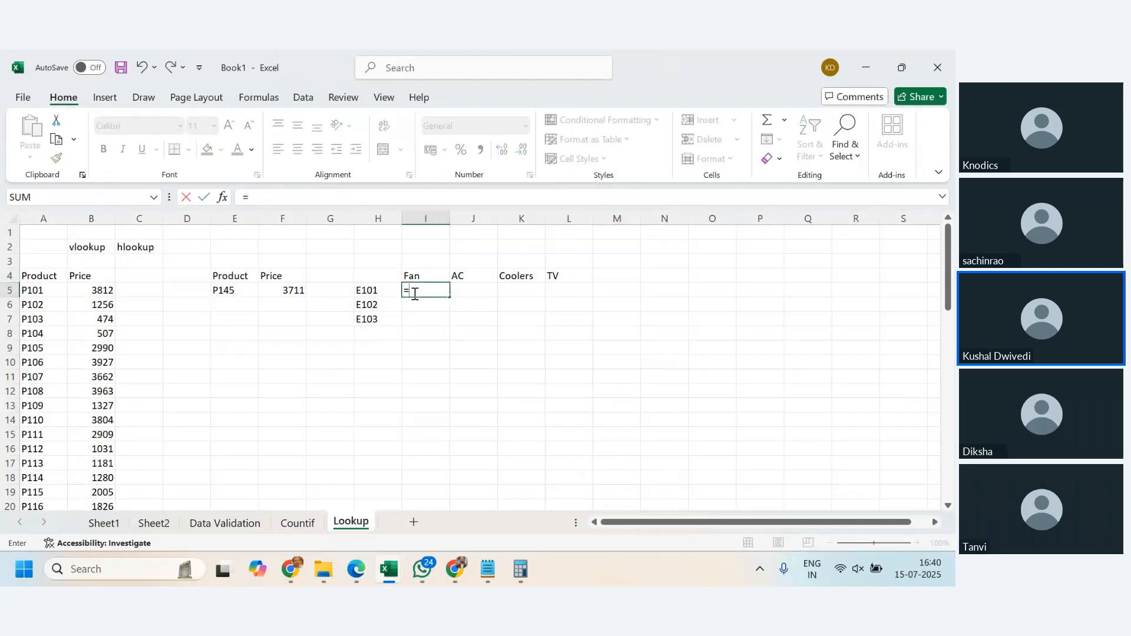
{"action": "type", "text": "randbe"}
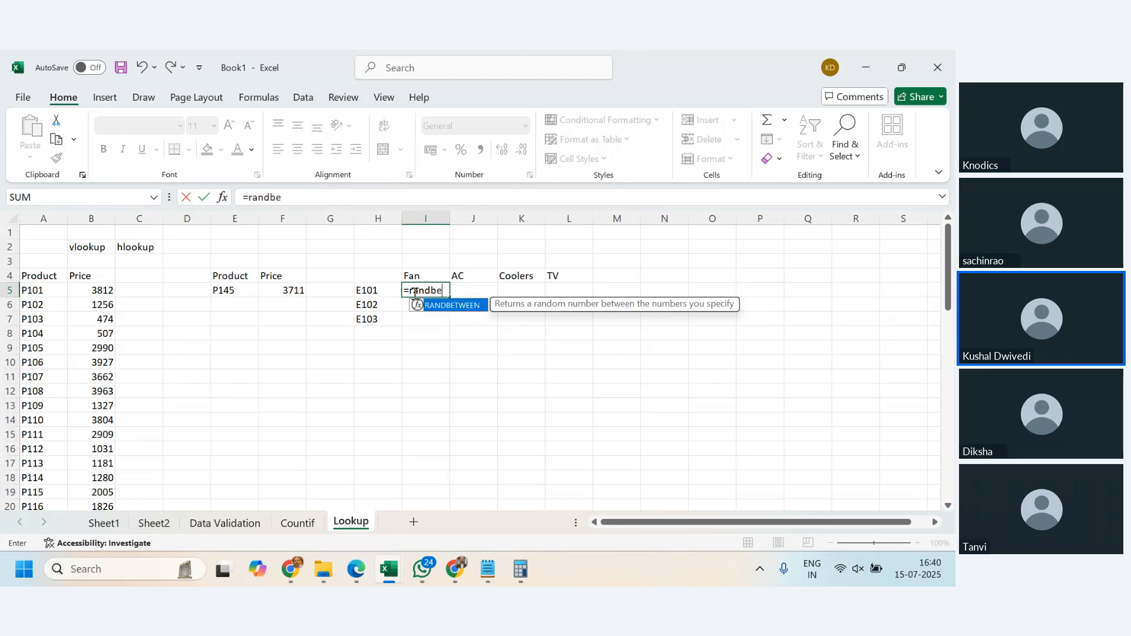
{"action": "type", "text": "tween("}
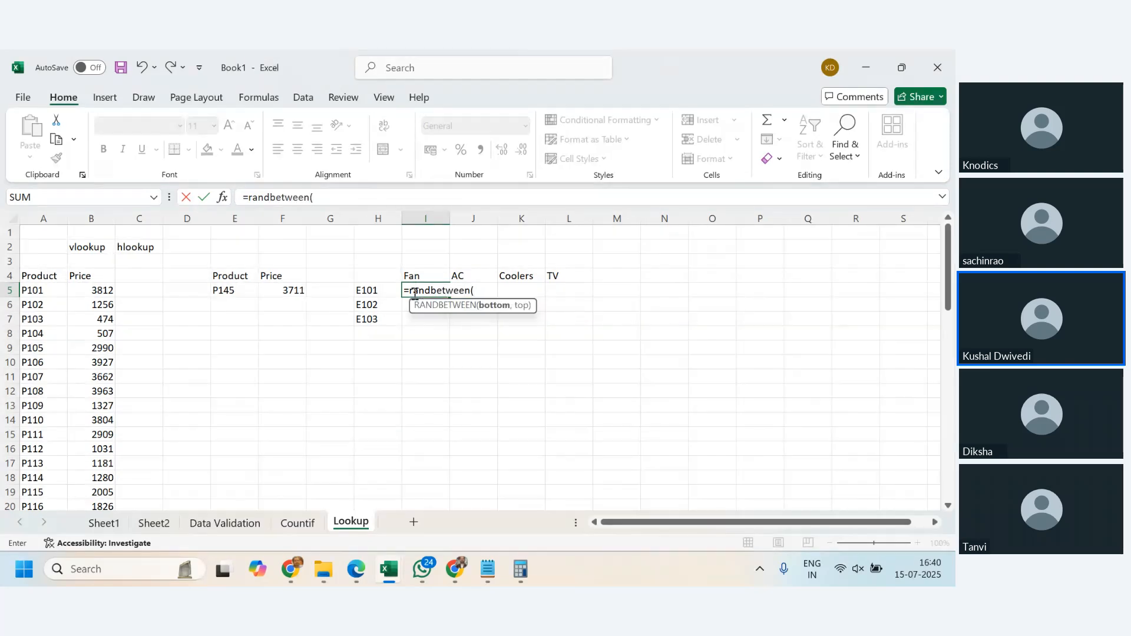
{"action": "type", "text": "500,50000"}
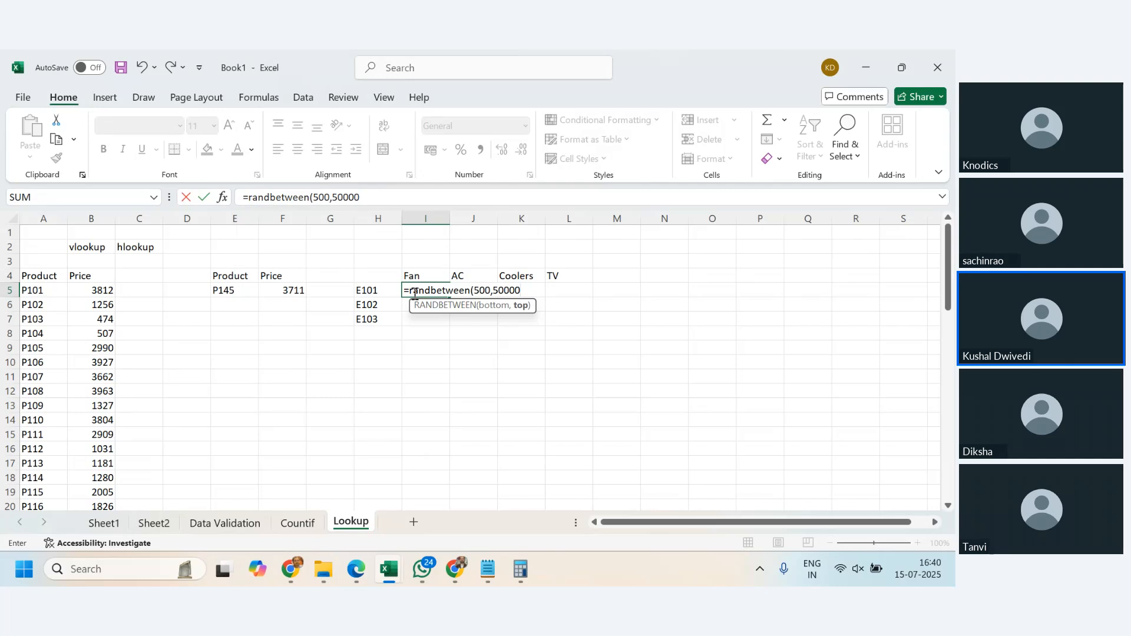
{"action": "key", "text": "Return"}
- Fill the RANDBETWEEN formula from I5 across to L5 under the AC, Coolers and TV headings
{"action": "key", "text": "Up"}
{"action": "key", "text": "shift+Right"}
{"action": "key", "text": "shift+Right"}
{"action": "key", "text": "shift+Right"}
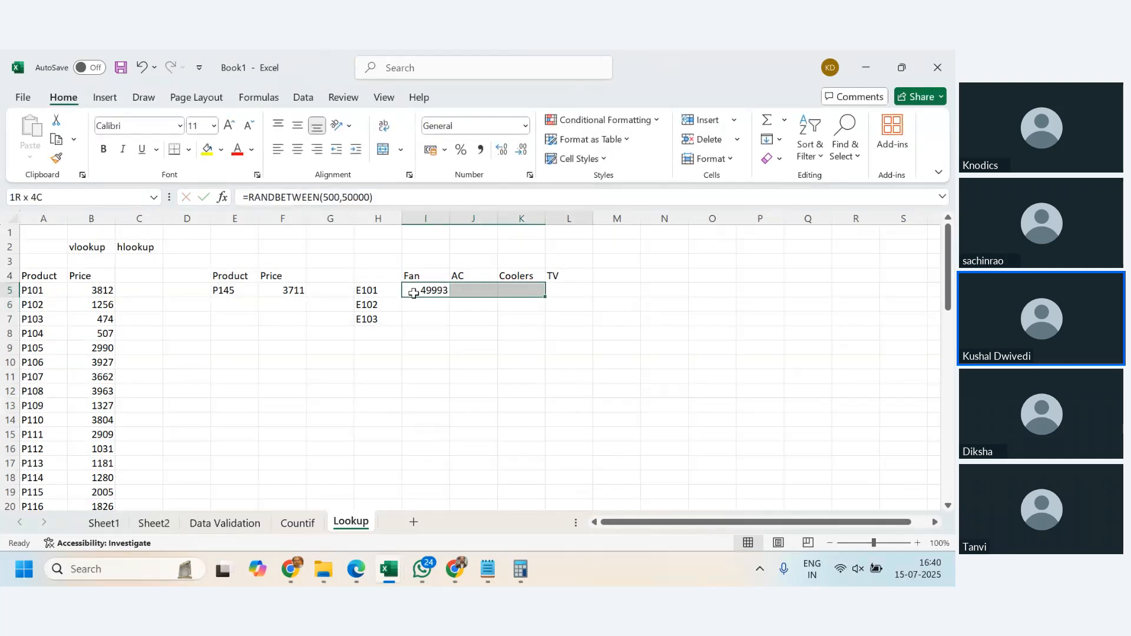
{"action": "key", "text": "ctrl+r"}
- Fill the random-number formulas in I5:L5 down through the rows below
{"action": "key", "text": "shift+Down"}
{"action": "key", "text": "shift+Down"}
{"action": "key", "text": "shift+Down"}
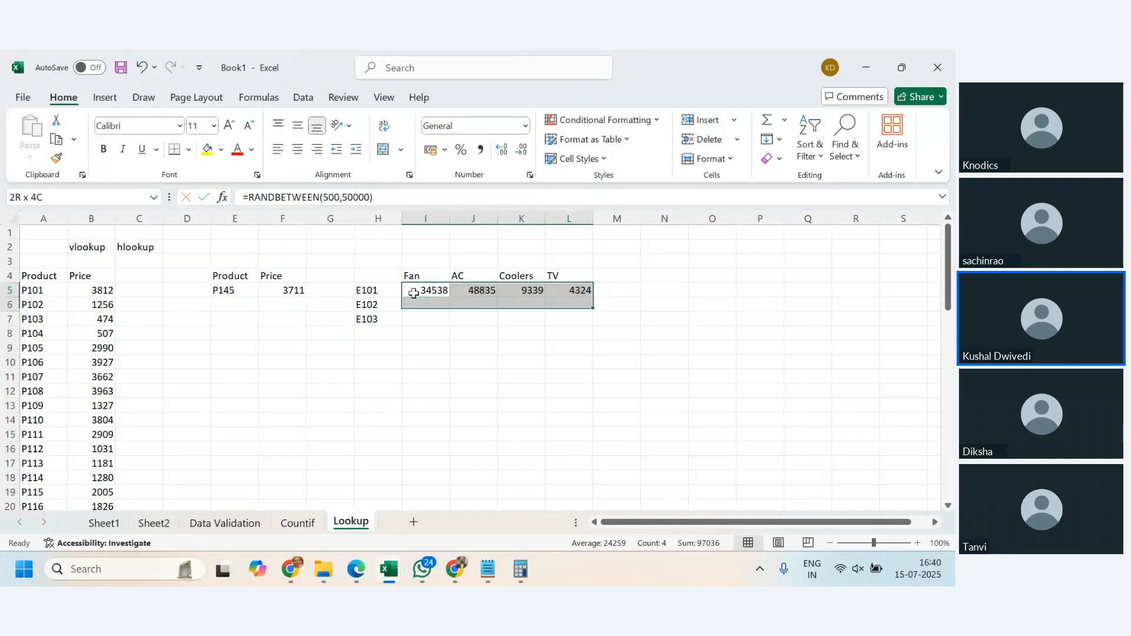
{"action": "key", "text": "shift+Down"}
{"action": "key", "text": "shift+Down"}
{"action": "key", "text": "shift+Down"}
{"action": "key", "text": "shift+Down"}
{"action": "key", "text": "shift+Down"}
{"action": "key", "text": "shift+Down"}
{"action": "key", "text": "shift+Down"}
{"action": "key", "text": "shift+Down"}
{"action": "key", "text": "shift+Down"}
{"action": "key", "text": "shift+Down"}
{"action": "key", "text": "shift+Down"}
{"action": "key", "text": "shift+Down"}
{"action": "key", "text": "shift+Down"}
{"action": "key", "text": "shift+Down"}
{"action": "key", "text": "shift+Down"}
{"action": "key", "text": "shift+Down"}
{"action": "key", "text": "shift+Down"}
{"action": "key", "text": "shift+Down"}
{"action": "key", "text": "shift+Down"}
{"action": "key", "text": "shift+Down"}
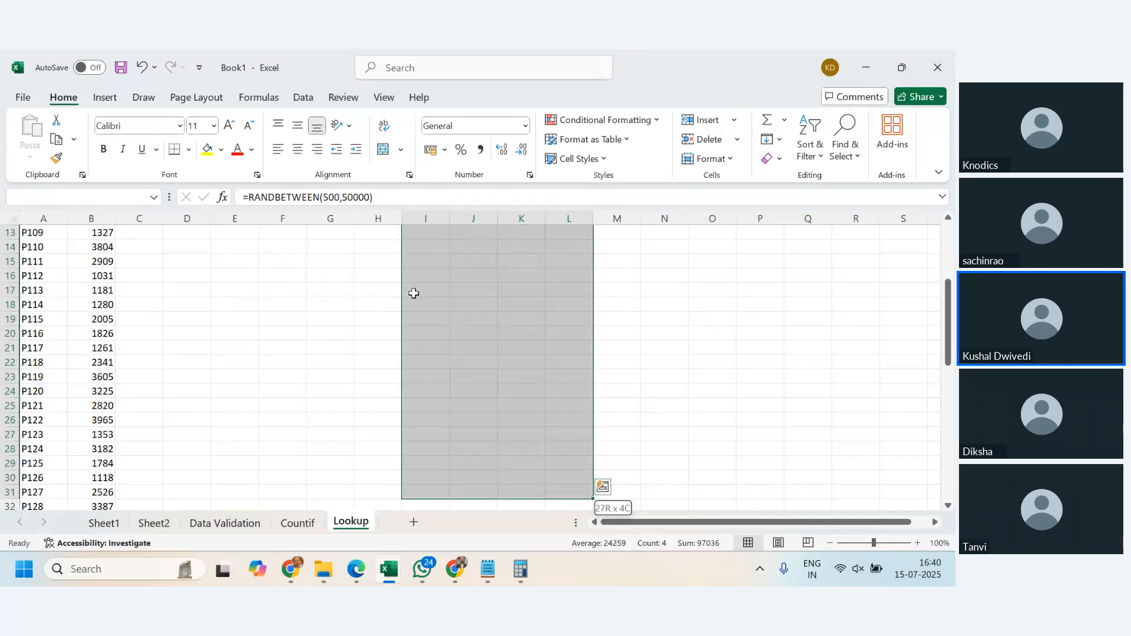
{"action": "key", "text": "shift+Down"}
{"action": "key", "text": "shift+Down"}
{"action": "key", "text": "shift+Down"}
{"action": "key", "text": "shift+Down"}
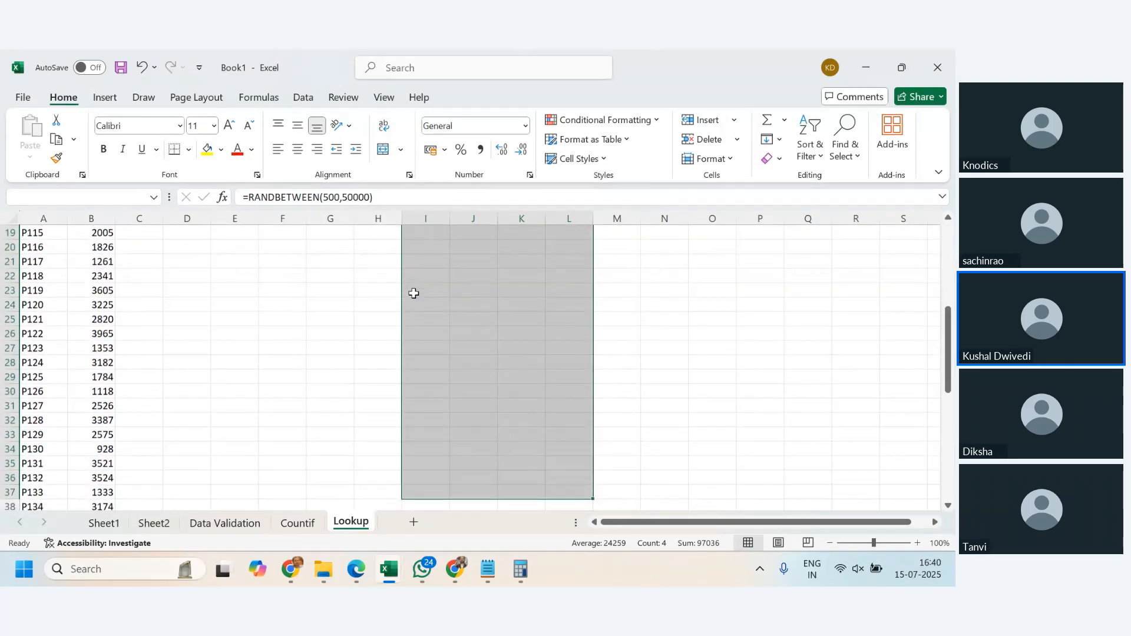
{"action": "key", "text": "ctrl+d"}
- Extend the E-code series from H5:H7 down column H to E133 in row 37
{"action": "key", "text": "Up"}
{"action": "key", "text": "Left"}
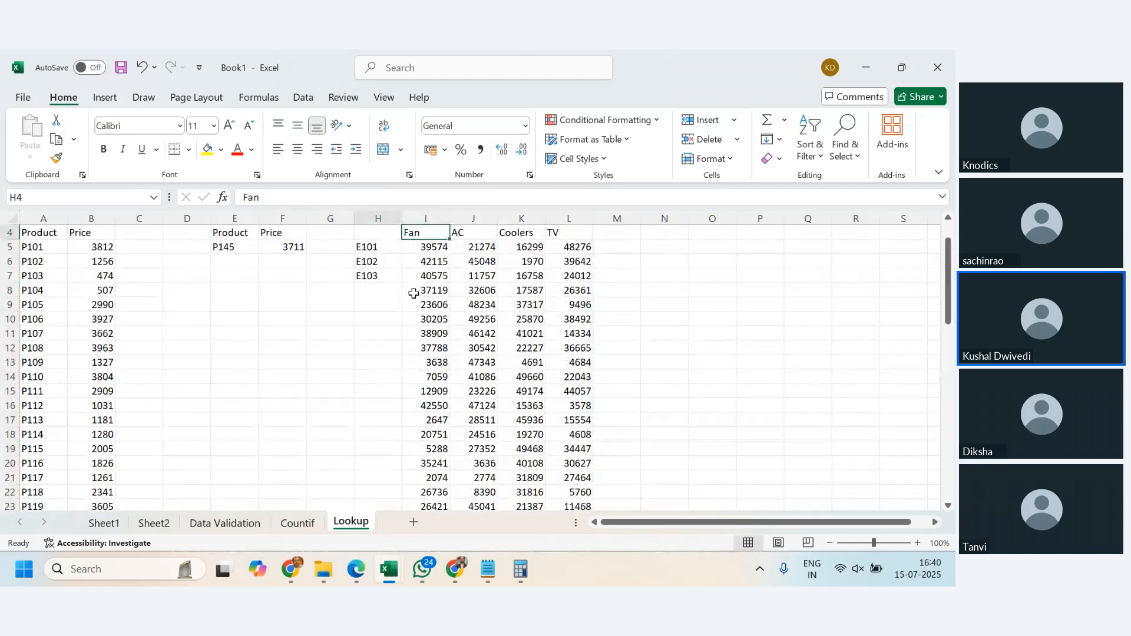
{"action": "key", "text": "Down"}
{"action": "key", "text": "shift+Down"}
{"action": "key", "text": "shift+Down"}
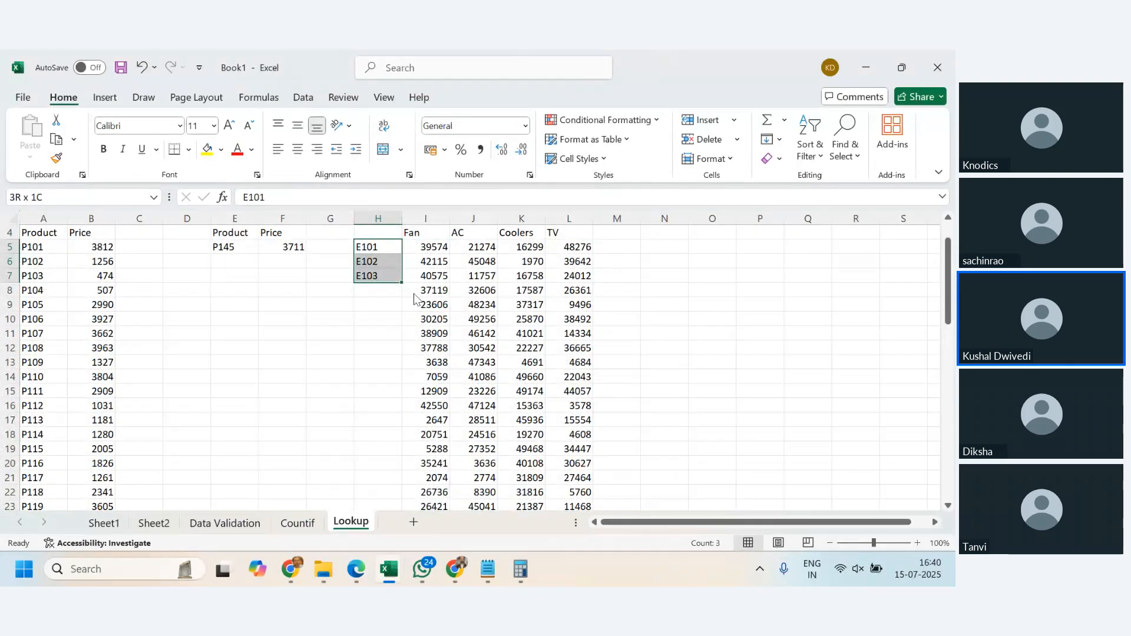
{"action": "double_click", "coordinate": [402, 285]}
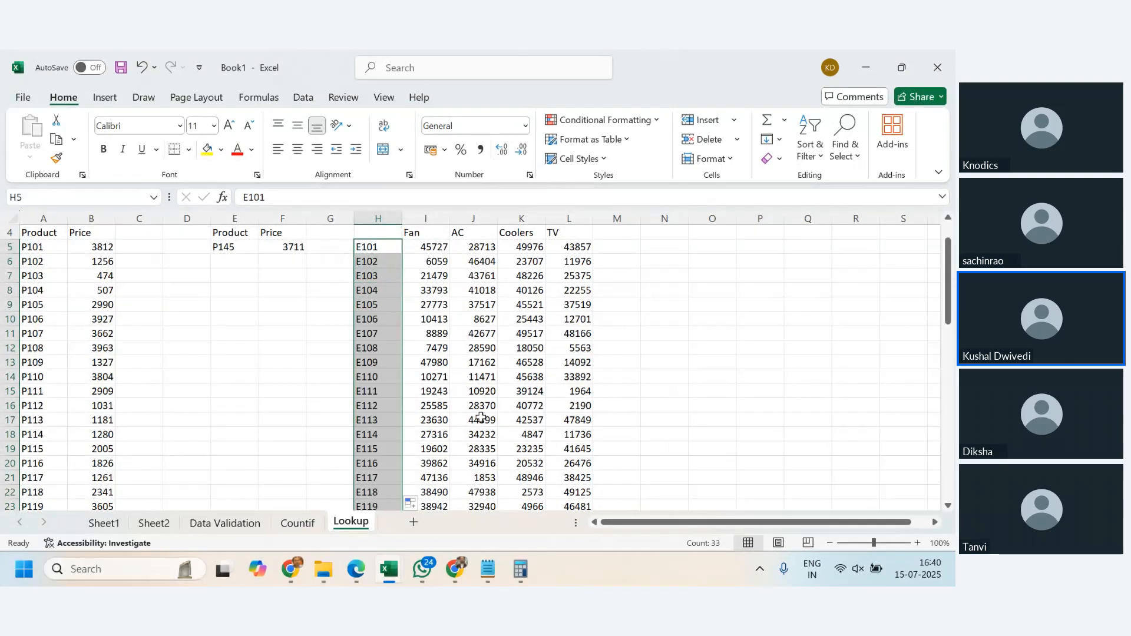
{"action": "scroll", "coordinate": [481, 417], "scroll_direction": "down", "scroll_amount": 7}
{"action": "scroll", "coordinate": [480, 417], "scroll_direction": "up", "scroll_amount": 8}
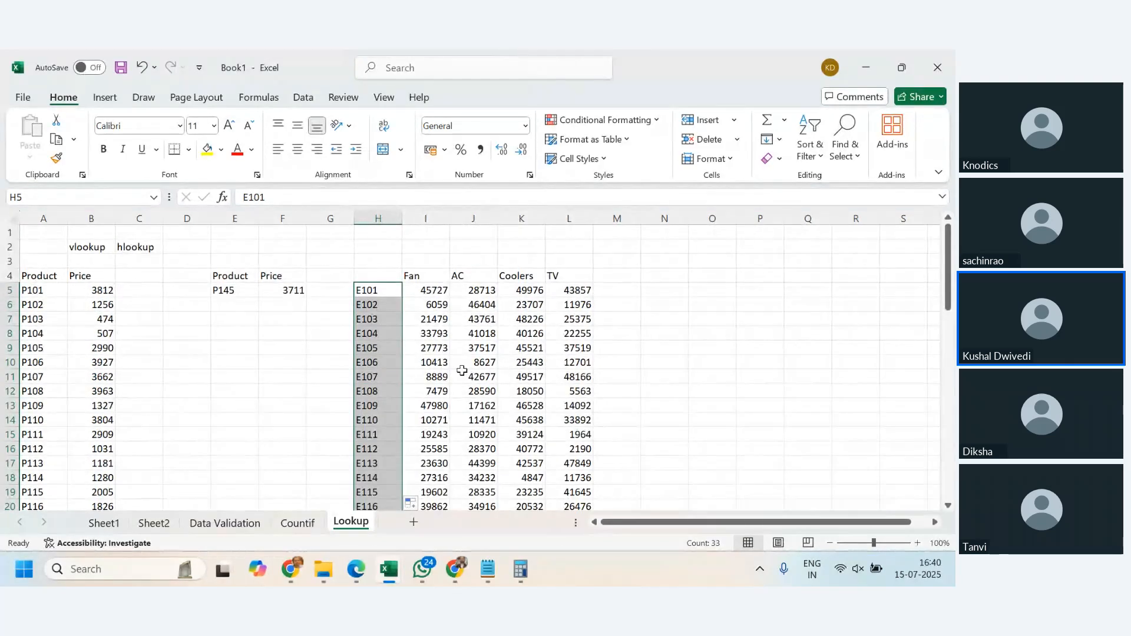
- Replace the formula in I5 with RANDBETWEEN using bounds 10 and 45
{"action": "left_click", "coordinate": [441, 291]}
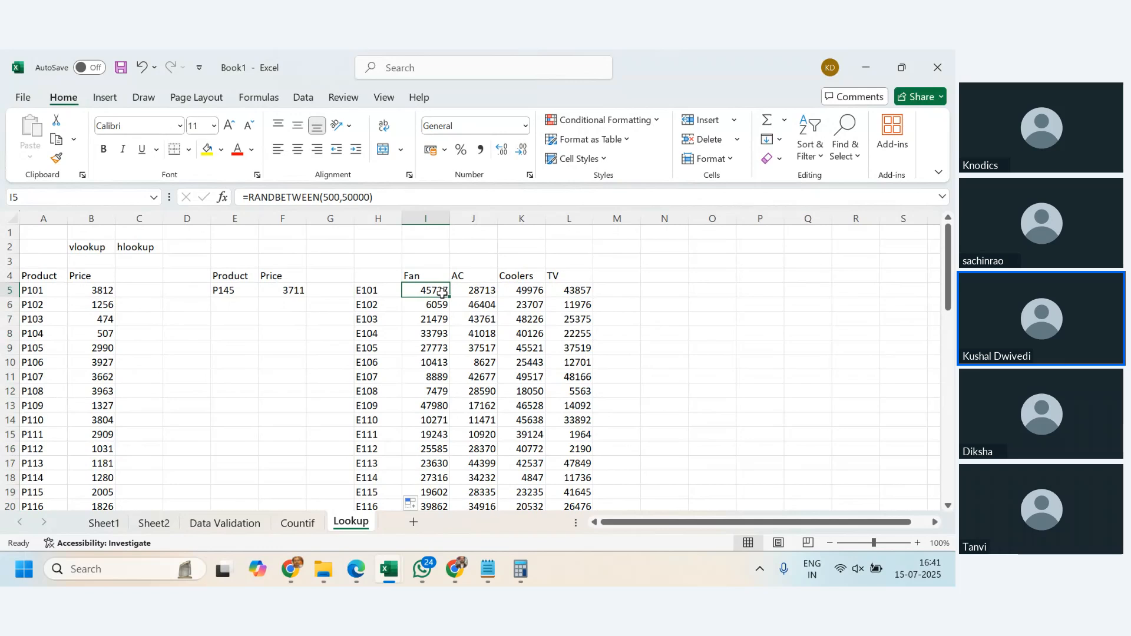
{"action": "type", "text": "=randbe"}
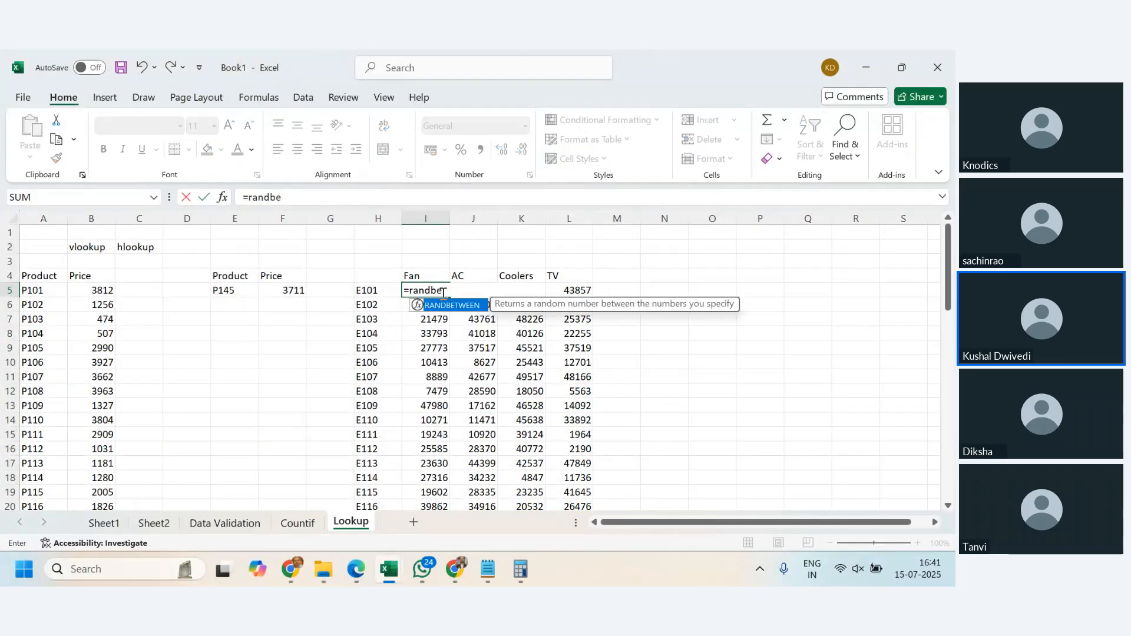
{"action": "type", "text": "tween(1"}
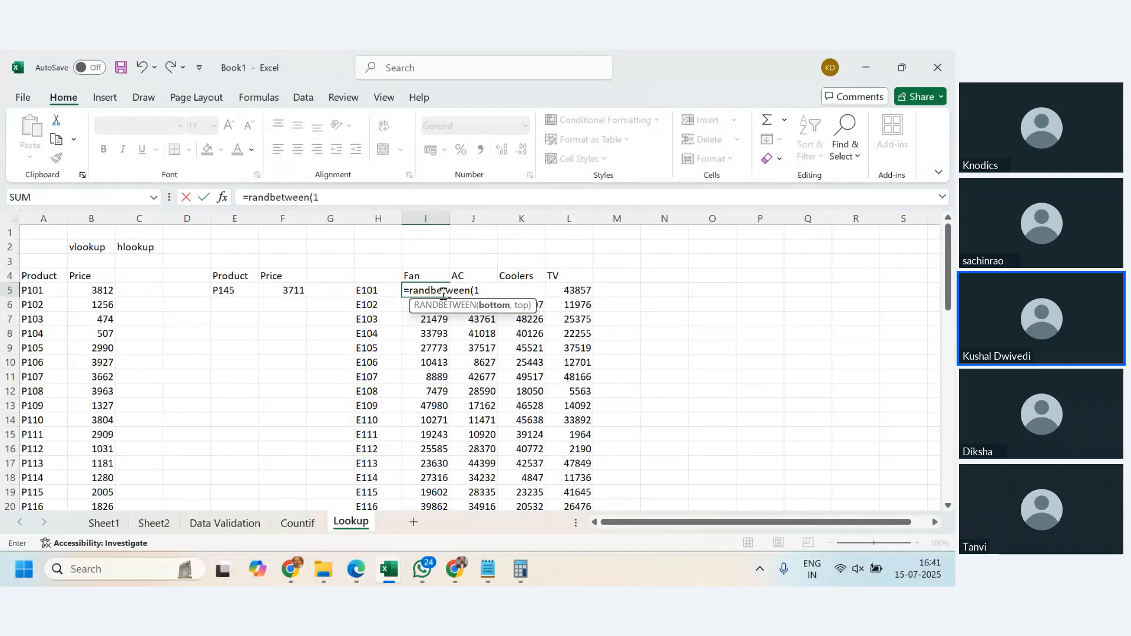
{"action": "type", "text": "0,45)"}
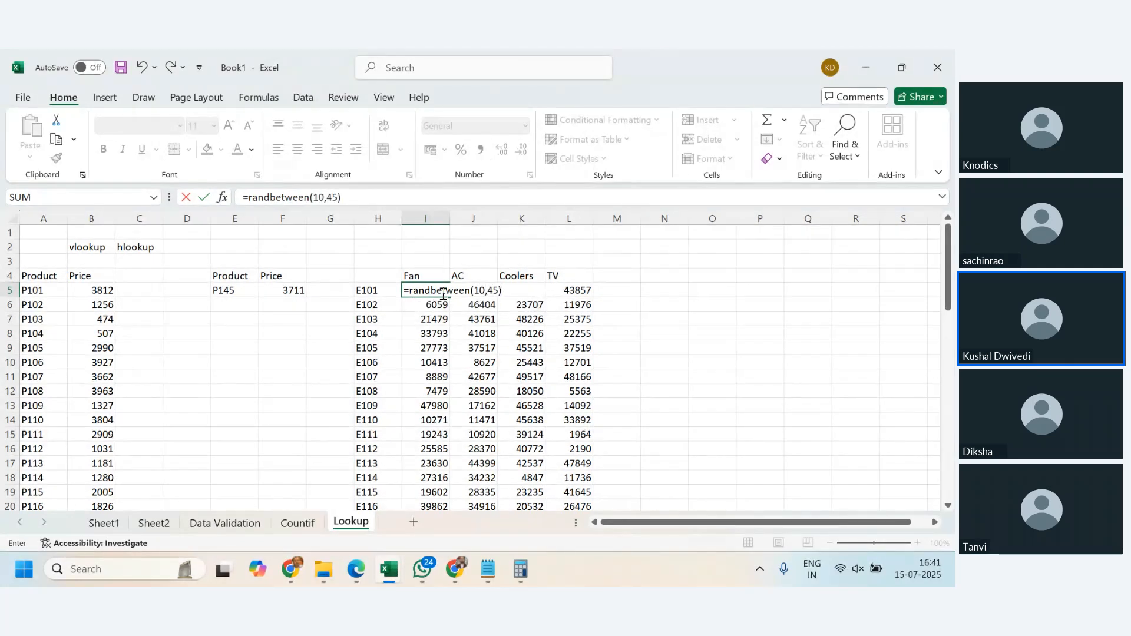
{"action": "key", "text": "Return"}
- Fill the new I5 formula across to L5 and down through row 37
{"action": "key", "text": "Up"}
{"action": "key", "text": "shift+Right"}
{"action": "key", "text": "shift+Right"}
{"action": "key", "text": "shift+Right"}
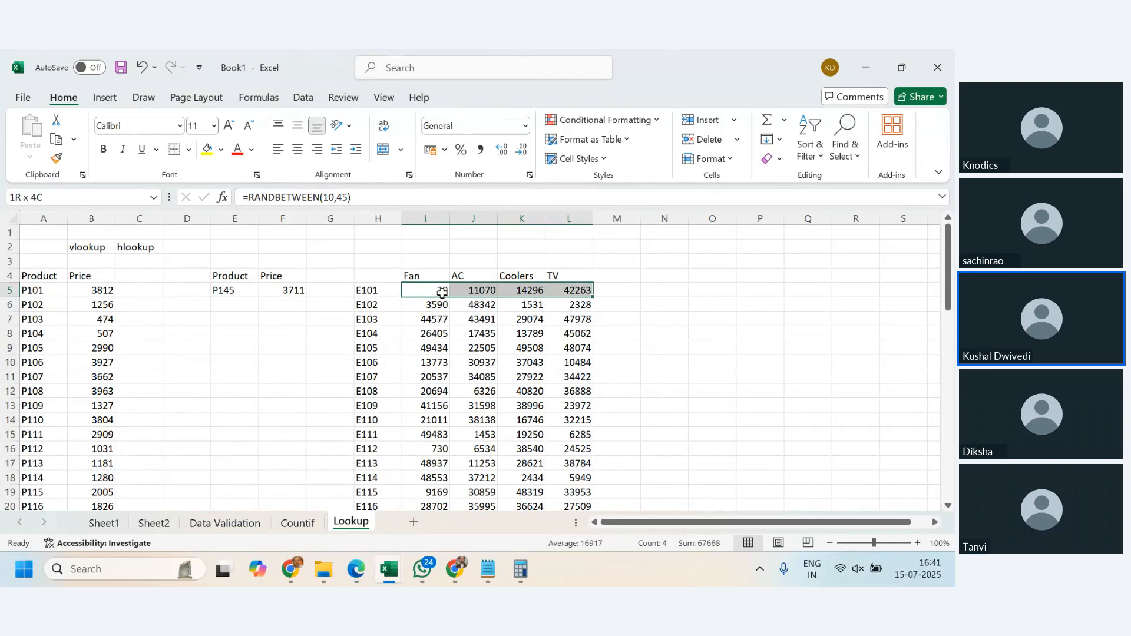
{"action": "key", "text": "ctrl+r"}
{"action": "key", "text": "ctrl+shift+Down"}
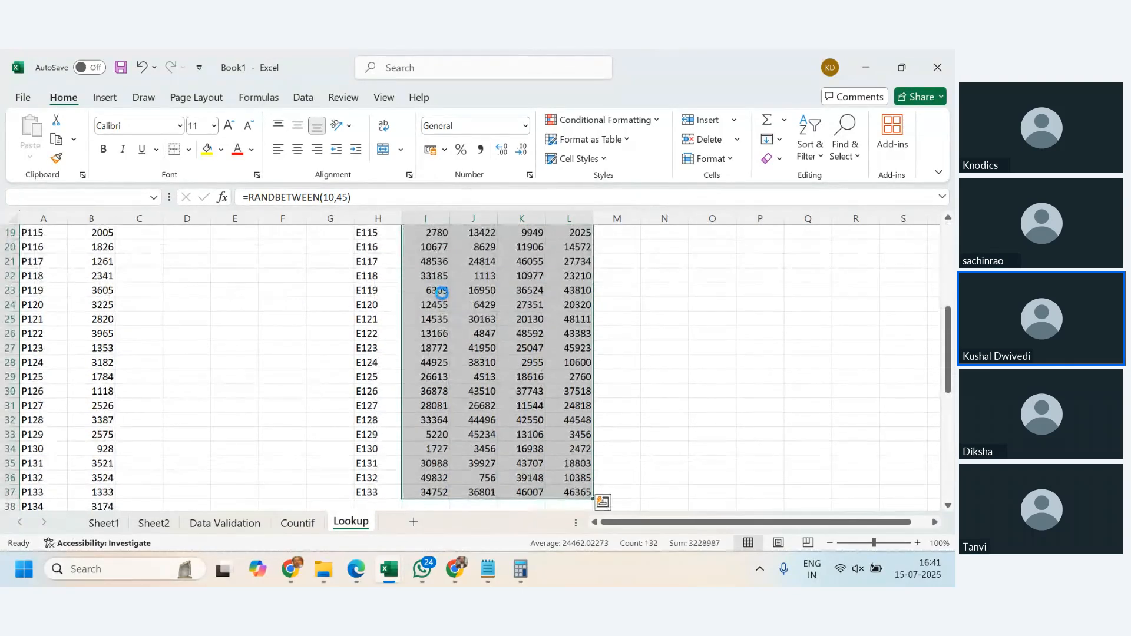
{"action": "key", "text": "ctrl+d"}
- Convert the random-number formulas in I5:L37 to static values by pasting them over themselves as values
{"action": "key", "text": "ctrl+c"}
{"action": "key", "text": "alt+e"}
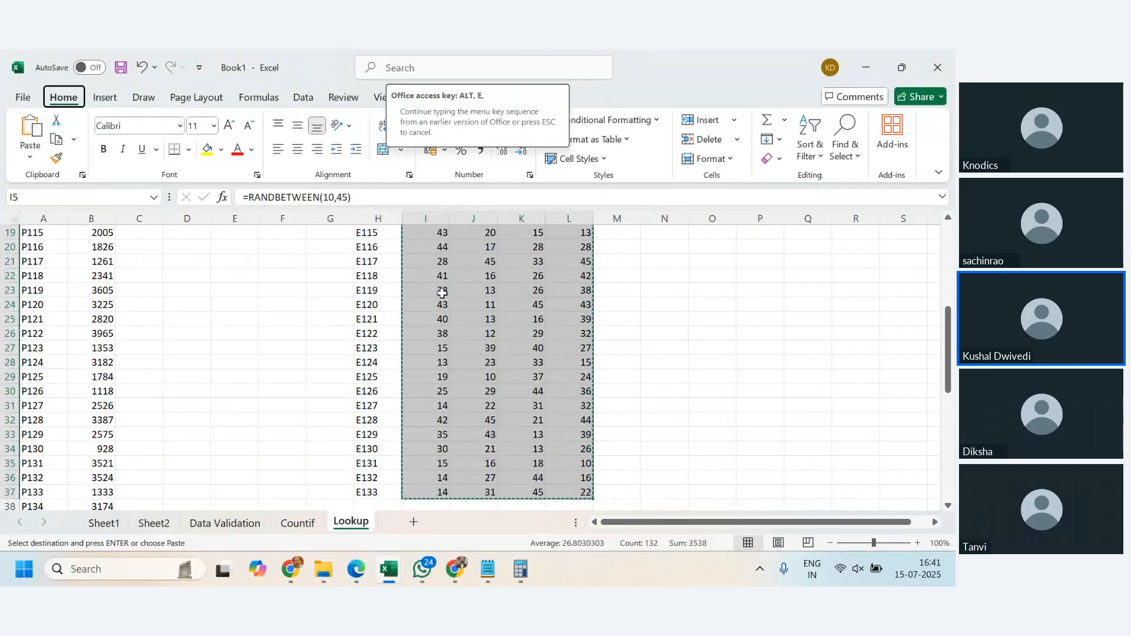
{"action": "key", "text": "s"}
{"action": "key", "text": "v"}
{"action": "key", "text": "Return"}
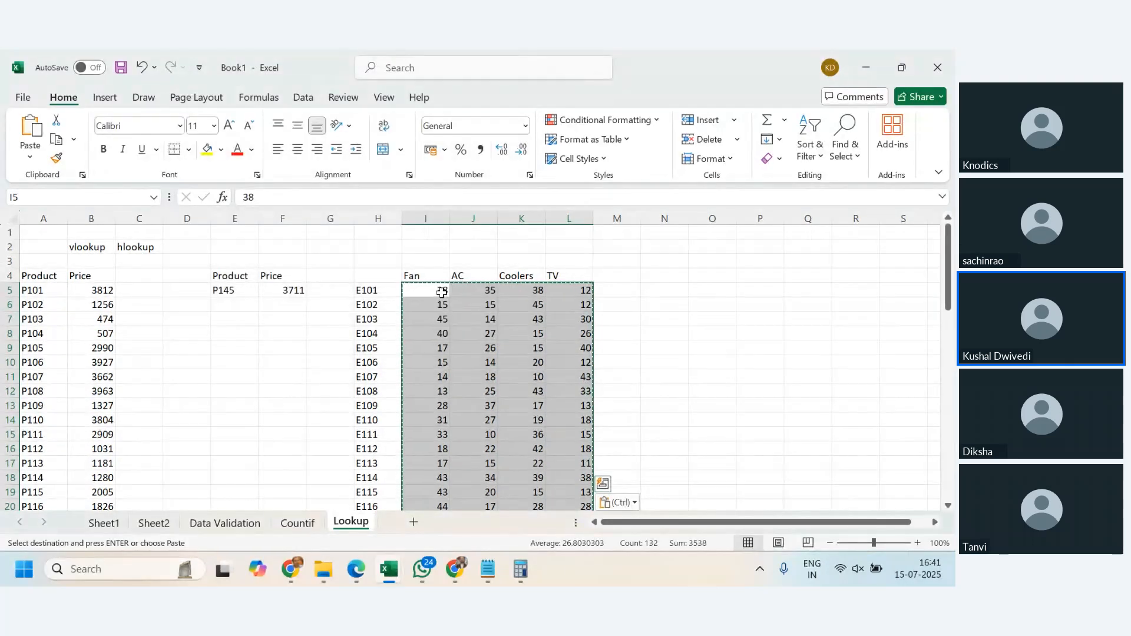
{"action": "left_click", "coordinate": [472, 375]}
{"action": "key", "text": "ctrl+s"}
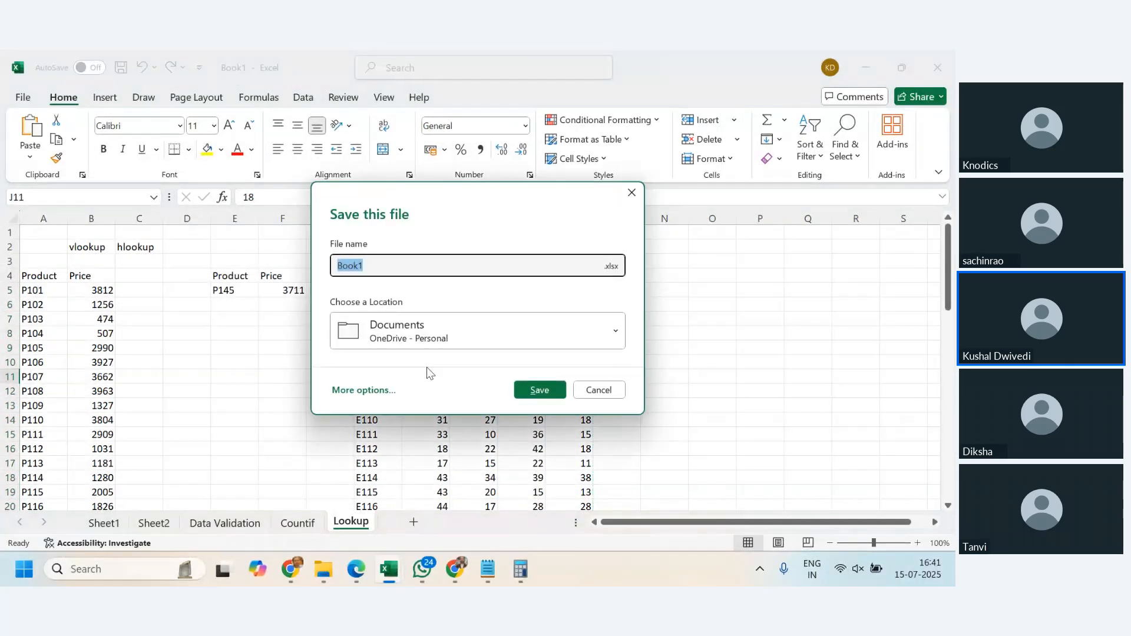
{"action": "left_click", "coordinate": [597, 390]}
{"action": "left_click", "coordinate": [507, 405]}
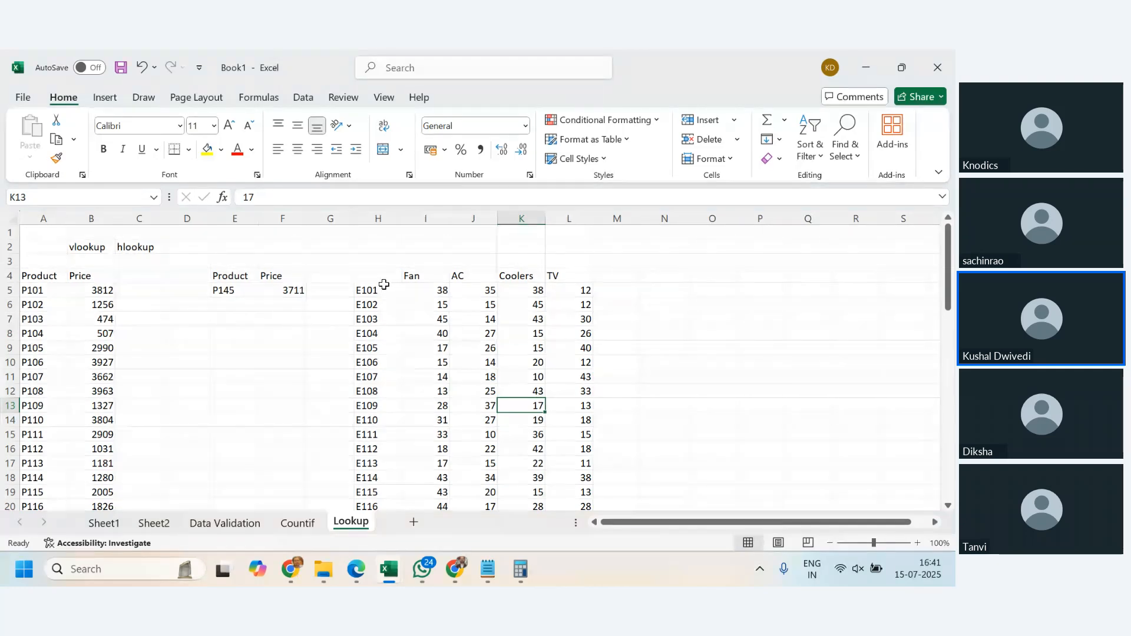
- Review the E-codes in column H, the Fan to TV headings and the values in the E101 row
{"action": "left_click_drag", "start_coordinate": [387, 289], "coordinate": [391, 492]}
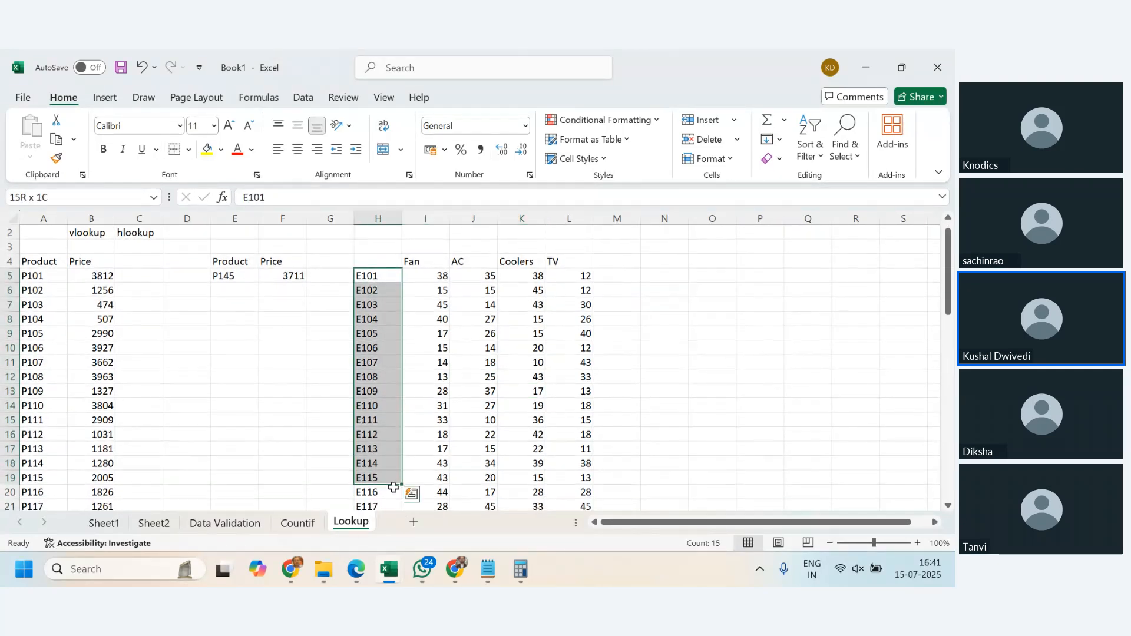
{"action": "scroll", "coordinate": [399, 318], "scroll_direction": "down", "scroll_amount": 9}
{"action": "scroll", "coordinate": [397, 391], "scroll_direction": "up", "scroll_amount": 3}
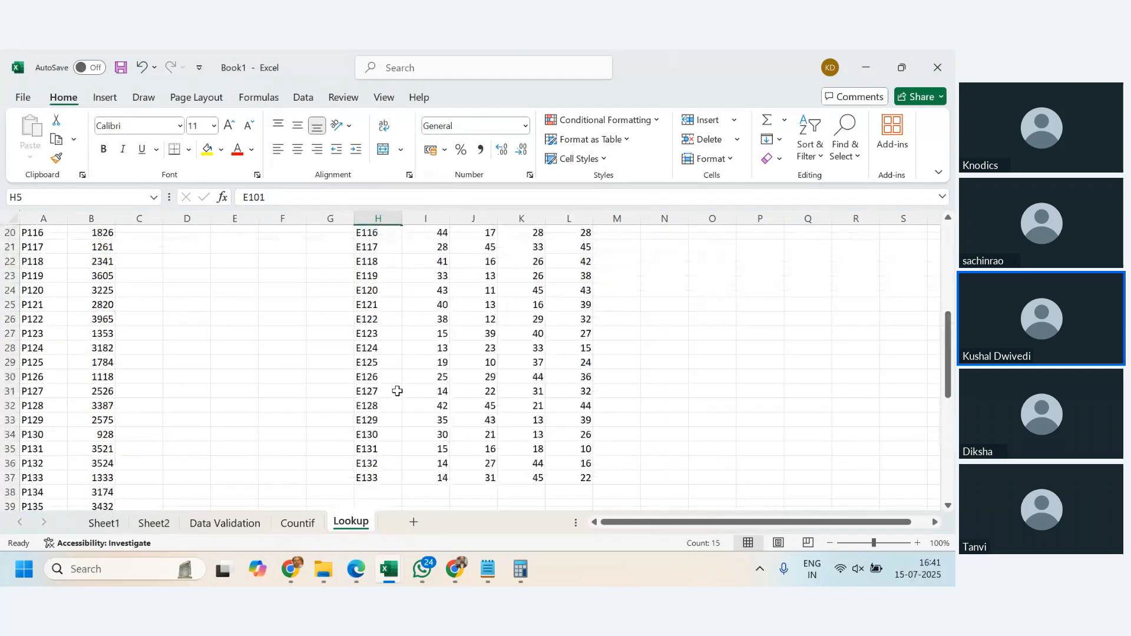
{"action": "scroll", "coordinate": [397, 391], "scroll_direction": "up", "scroll_amount": 6}
{"action": "left_click", "coordinate": [425, 306]}
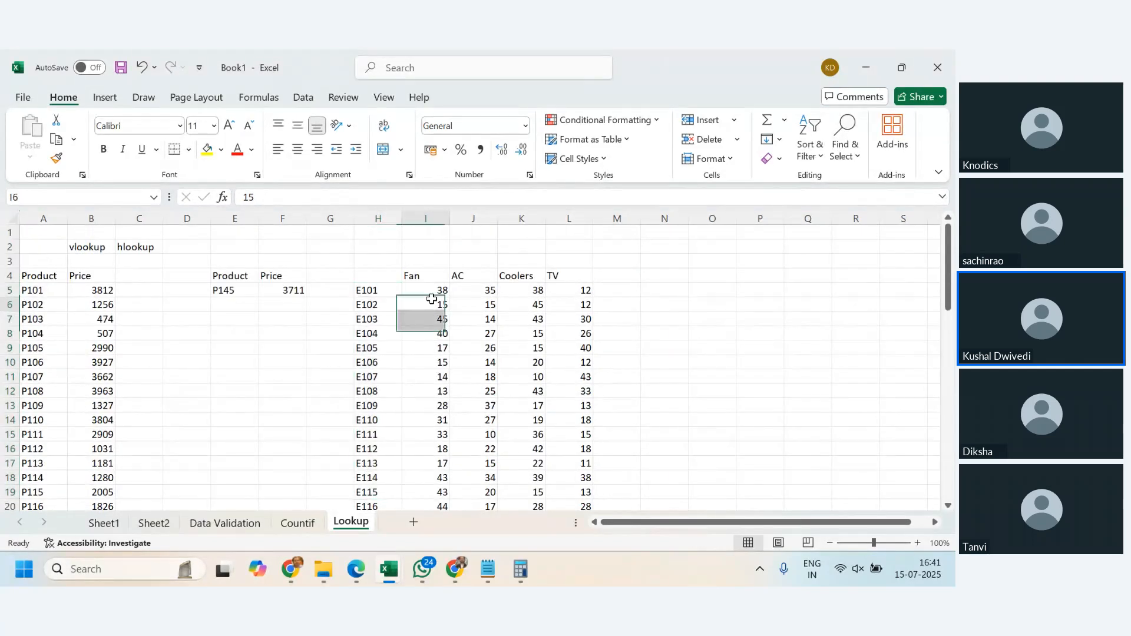
{"action": "left_click_drag", "start_coordinate": [429, 278], "coordinate": [560, 277]}
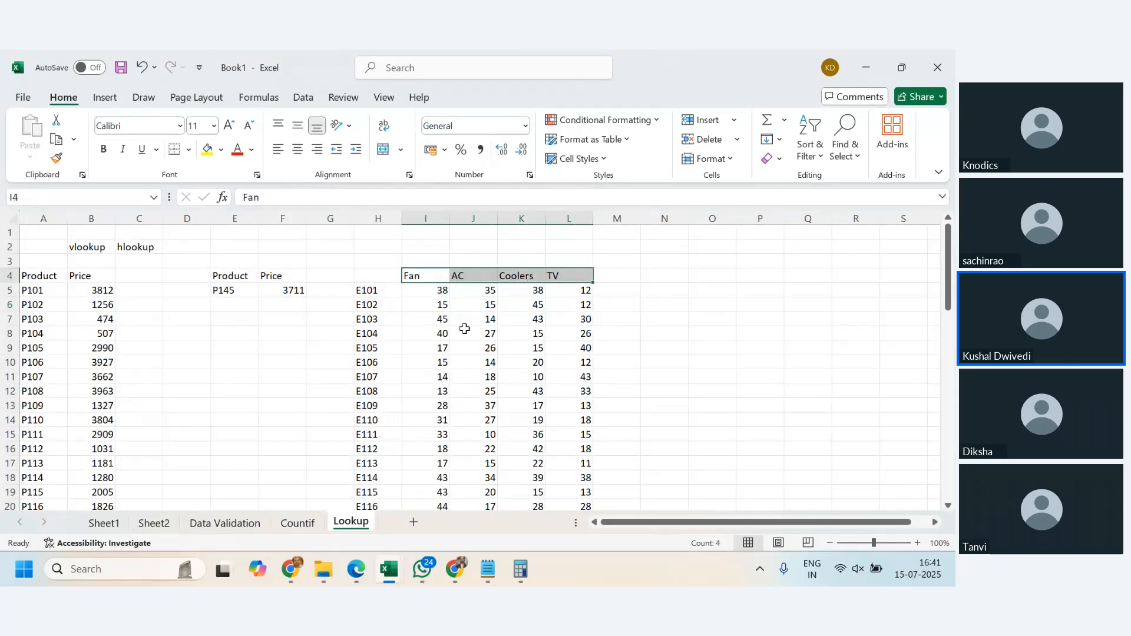
{"action": "left_click_drag", "start_coordinate": [414, 290], "coordinate": [567, 291]}
{"action": "left_click", "coordinate": [515, 380]}
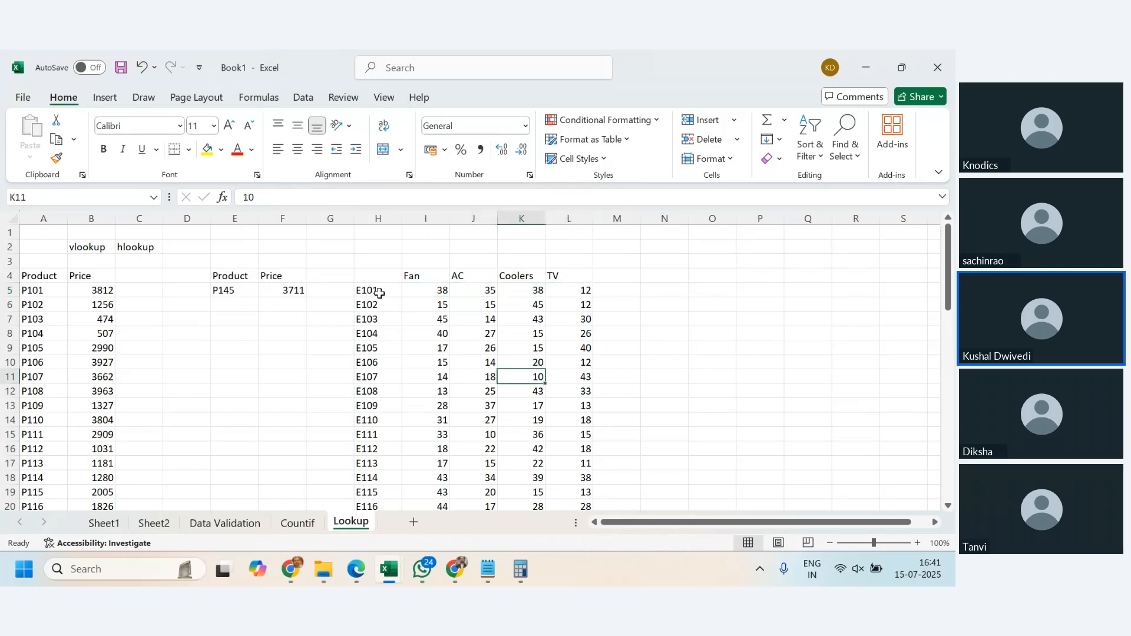
{"action": "left_click_drag", "start_coordinate": [379, 293], "coordinate": [583, 290]}
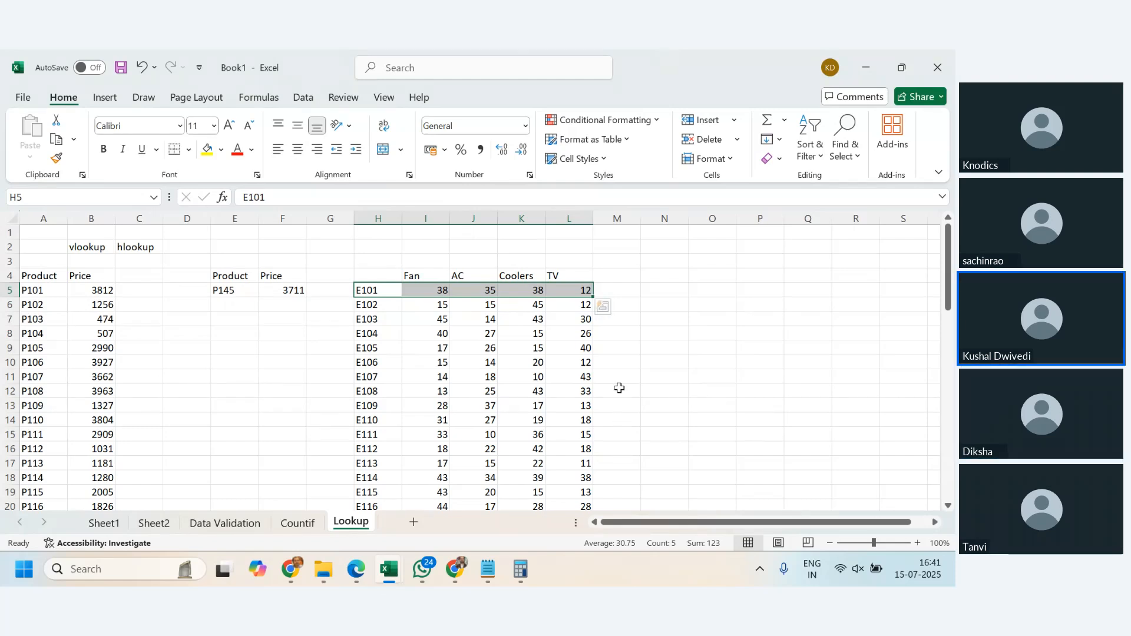
{"action": "left_click", "coordinate": [532, 363]}
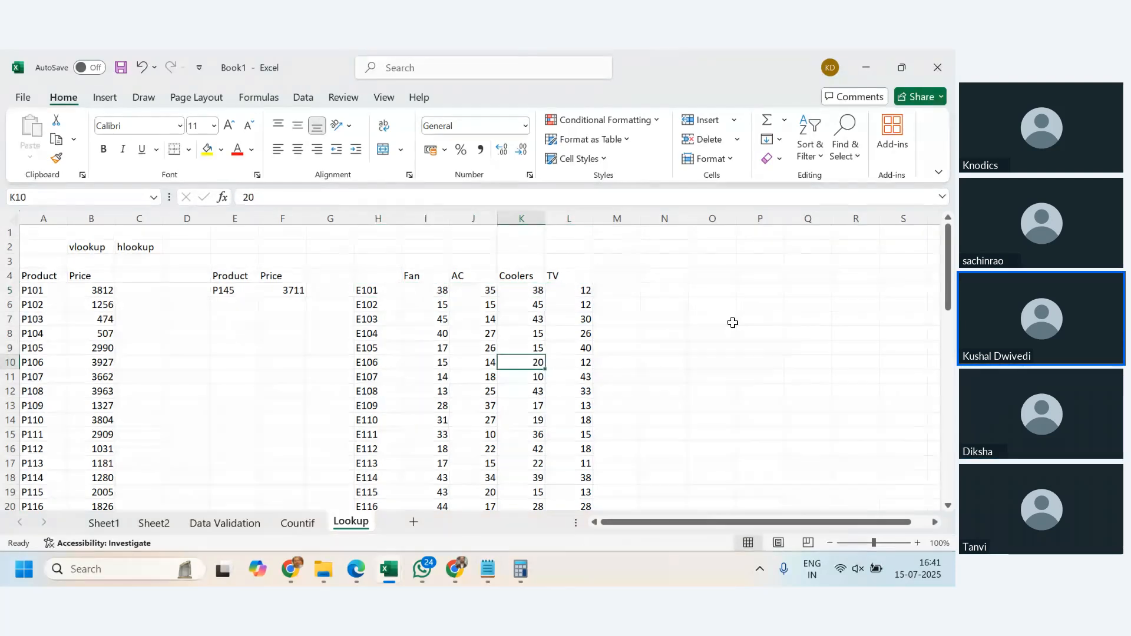
- Add the headings Employee in O4 and Coolers in P4, and widen column O slightly
{"action": "left_click", "coordinate": [708, 288]}
{"action": "left_click", "coordinate": [709, 281]}
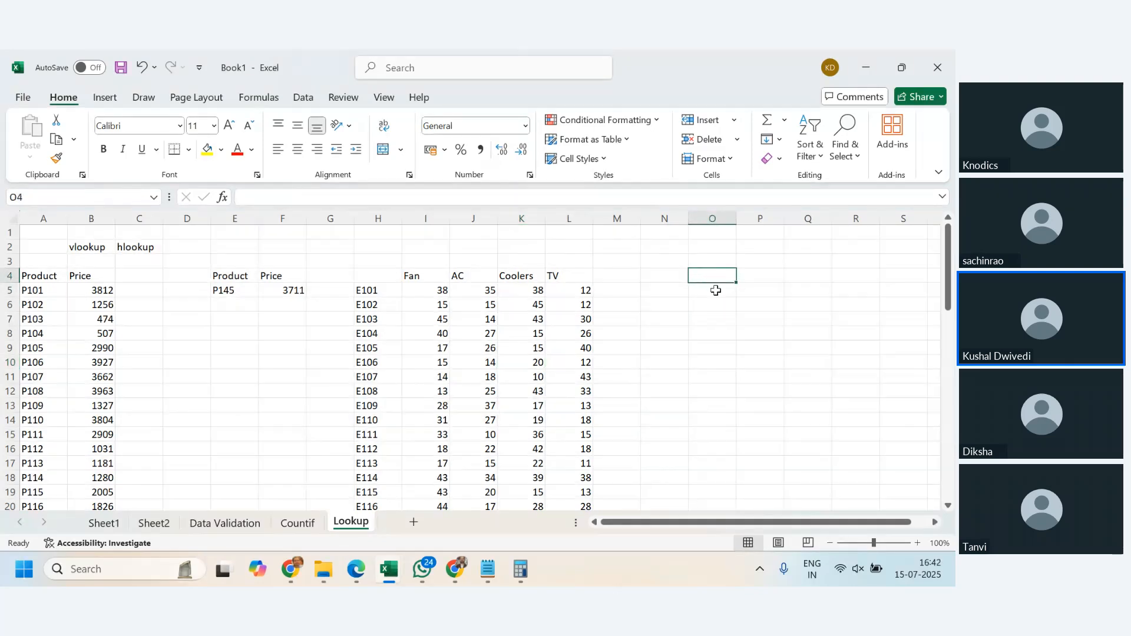
{"action": "type", "text": "yess"}
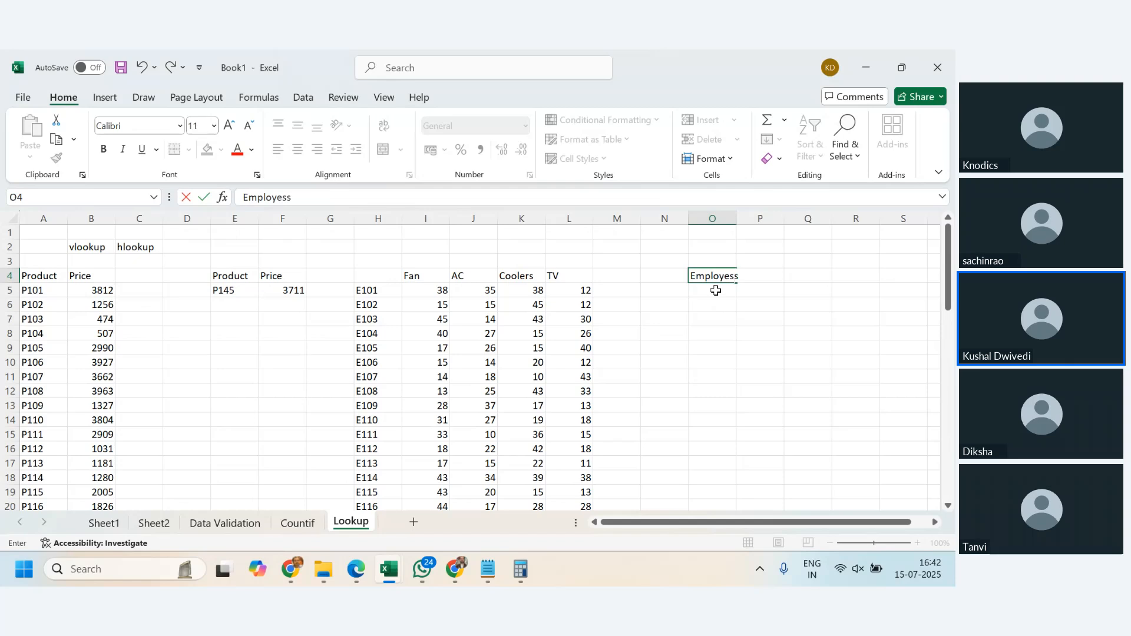
{"action": "key", "text": "Tab"}
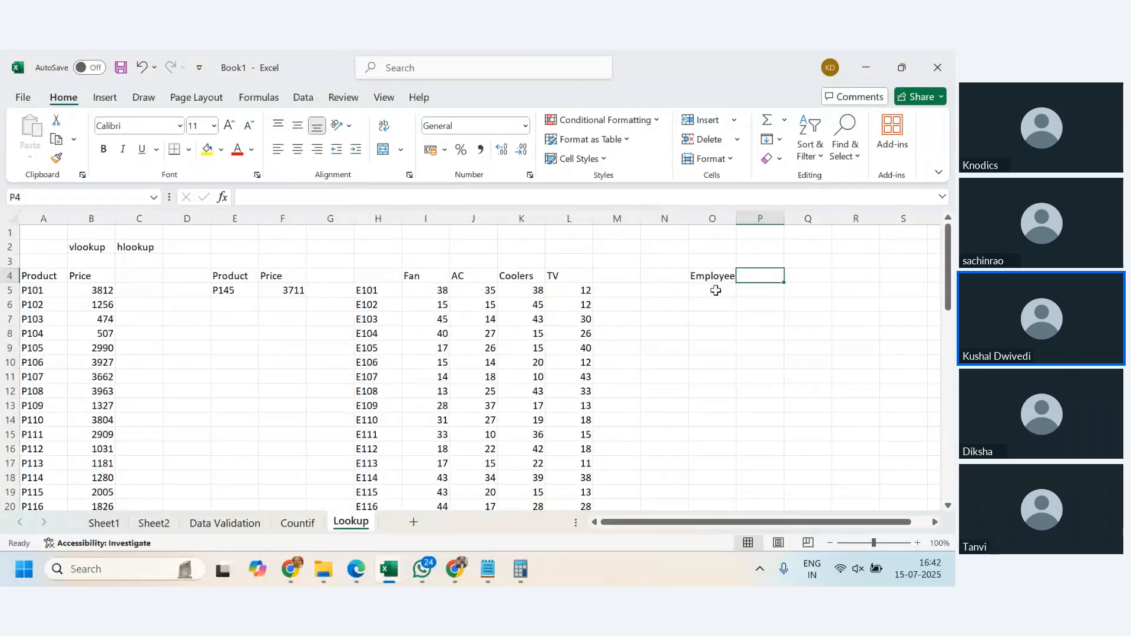
{"action": "type", "text": "AC"}
{"action": "key", "text": "BackSpace"}
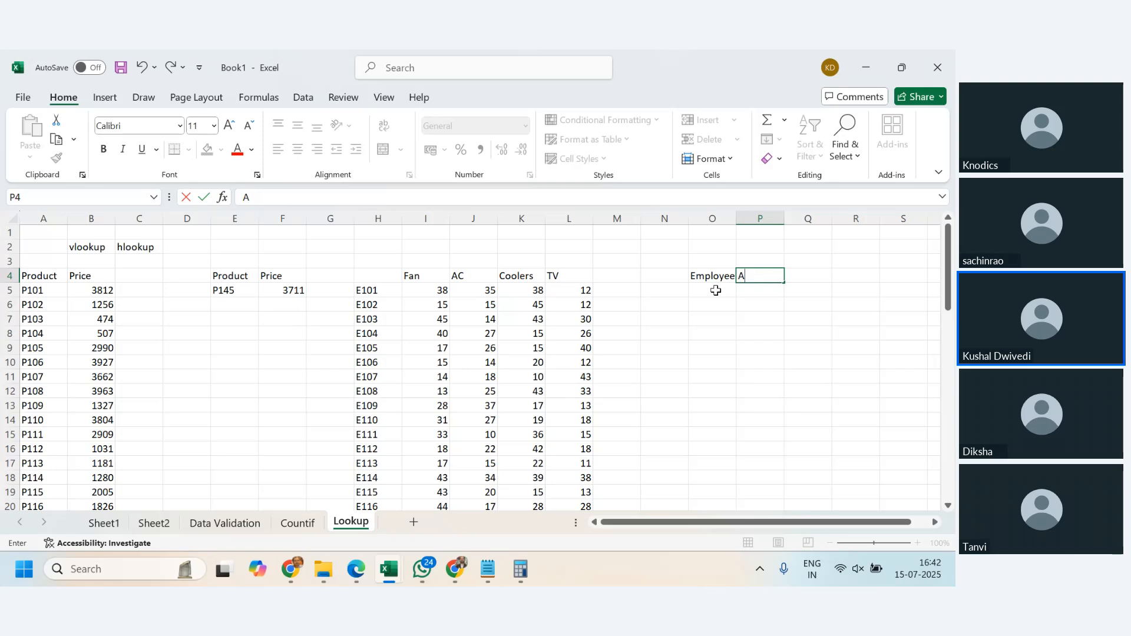
{"action": "type", "text": "olers"}
{"action": "left_click", "coordinate": [715, 290]}
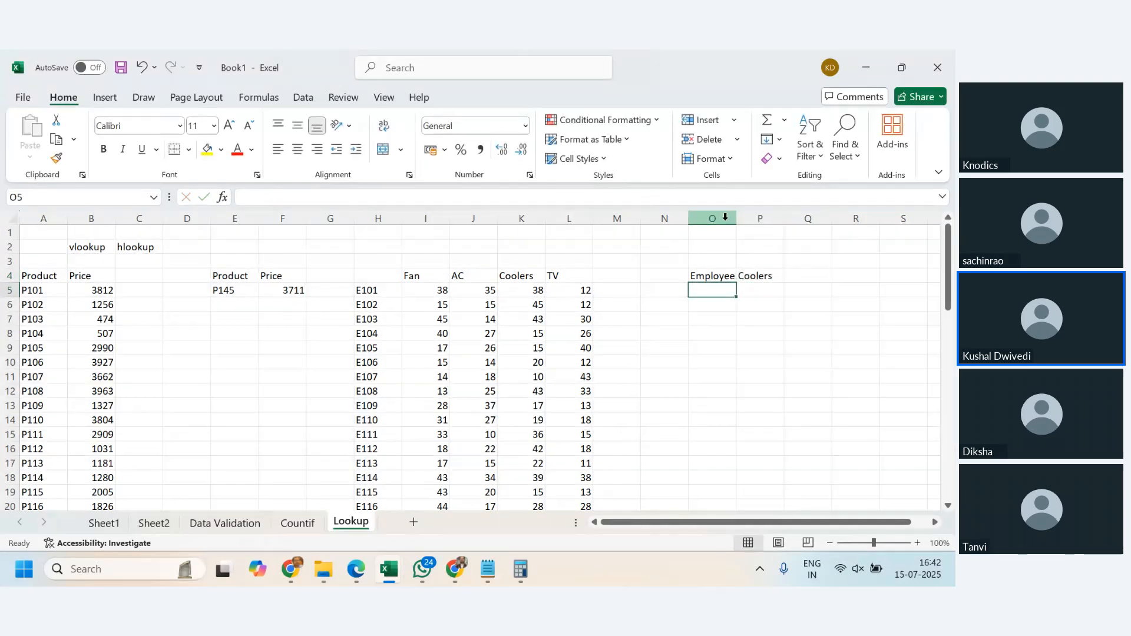
{"action": "left_click_drag", "start_coordinate": [736, 218], "coordinate": [738, 219]}
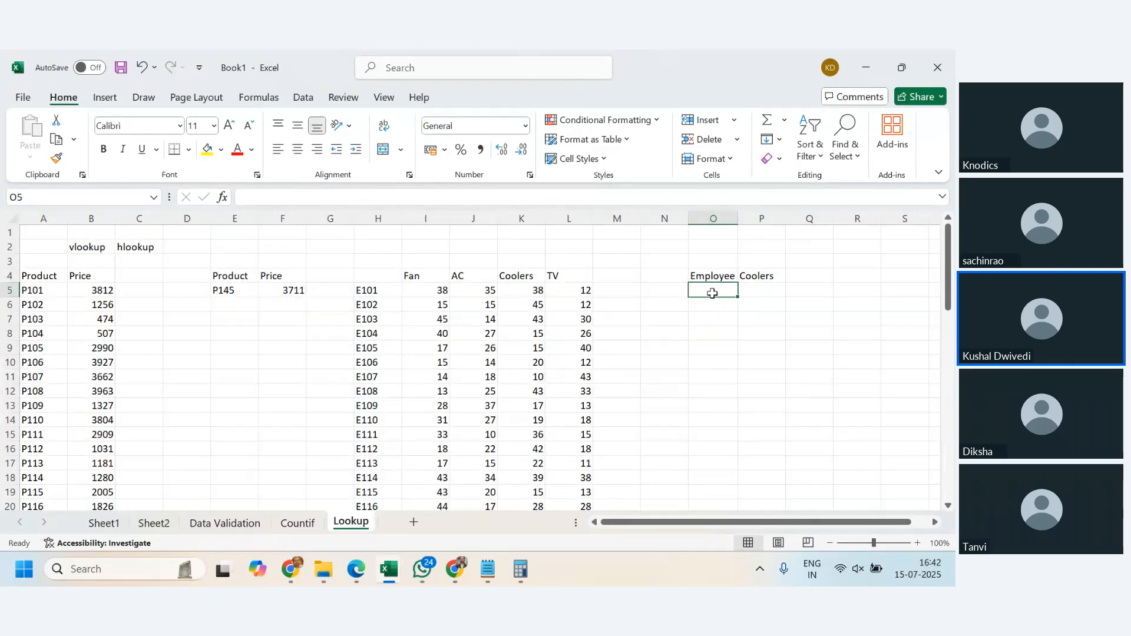
- Enter the employee code E105 in O5 under the Employee heading
{"action": "type", "text": "E105"}
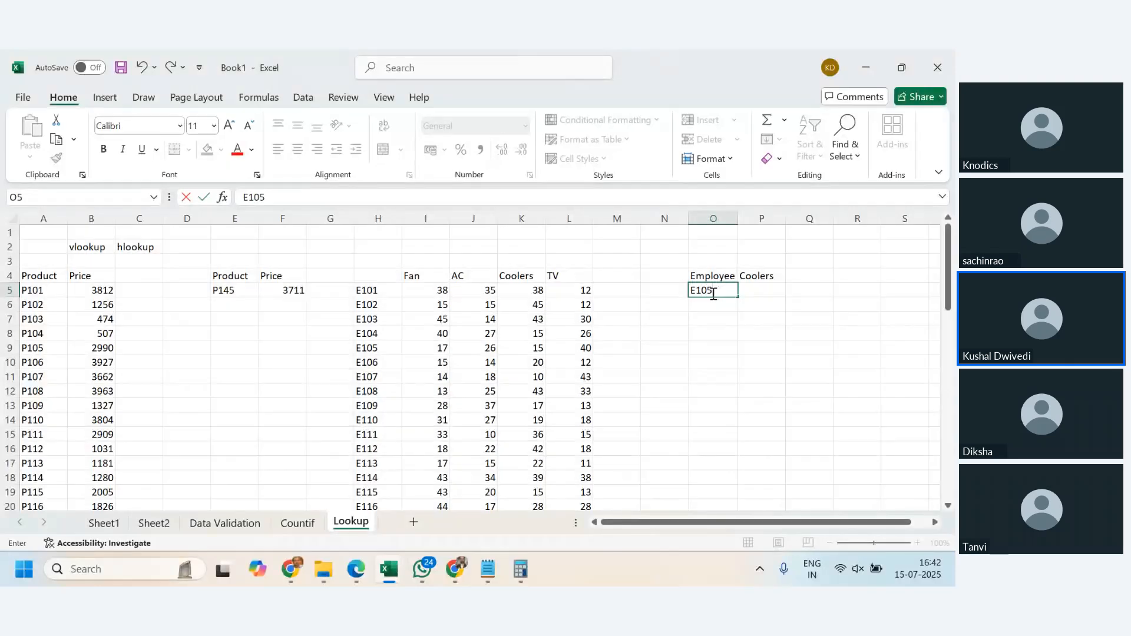
{"action": "key", "text": "Return"}
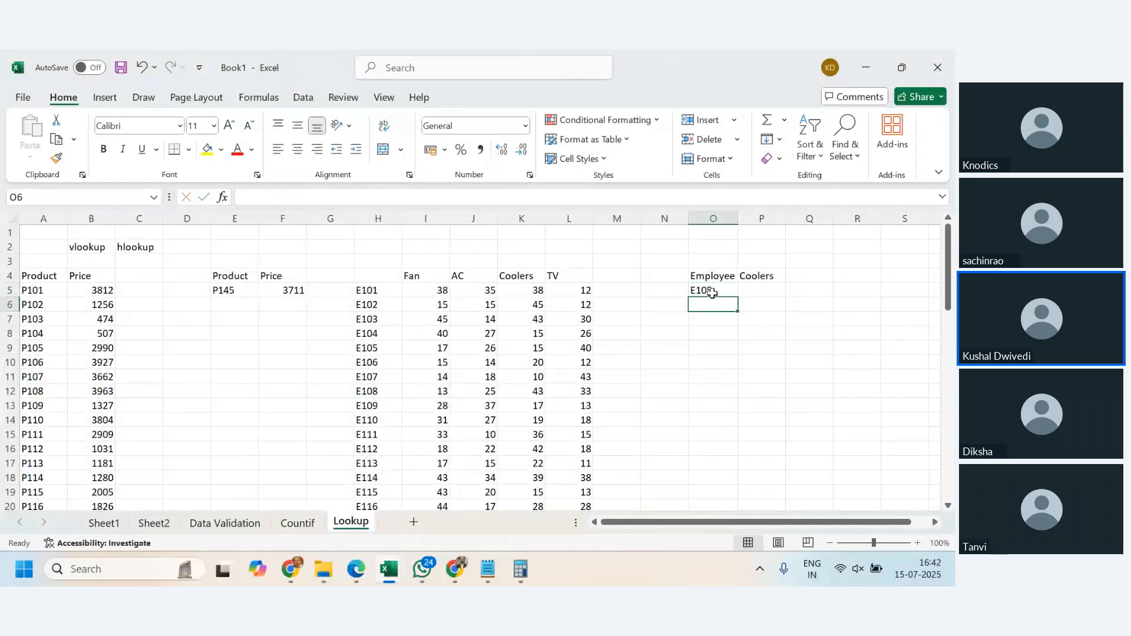
{"action": "left_click", "coordinate": [713, 291]}
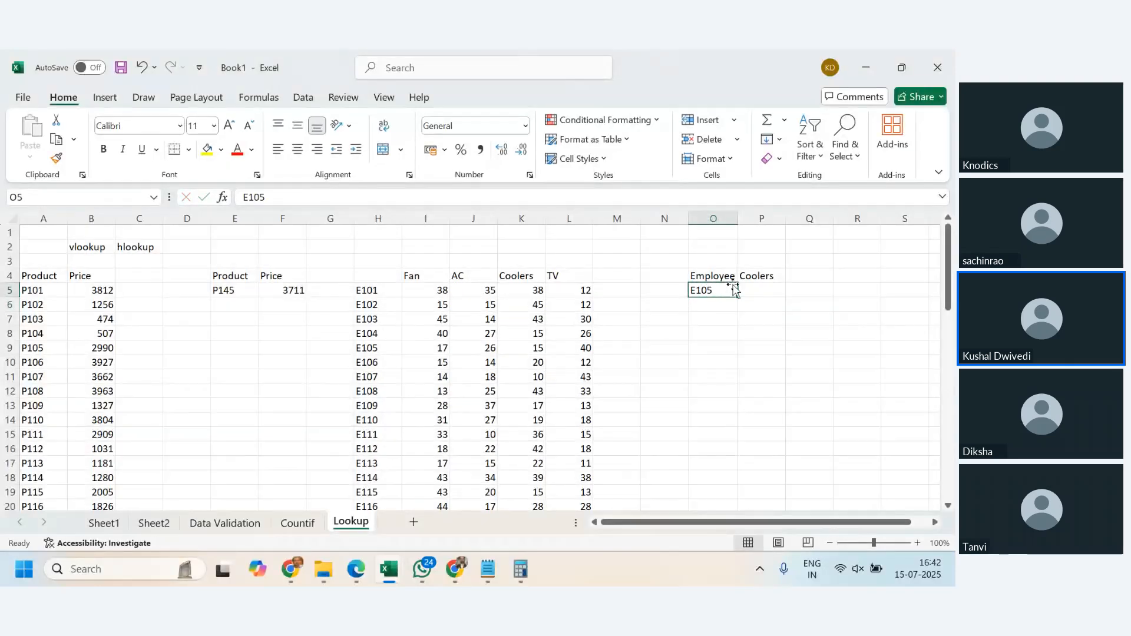
- Start a VLOOKUP formula in P5 under Coolers with O5 as the lookup value
{"action": "left_click", "coordinate": [772, 289]}
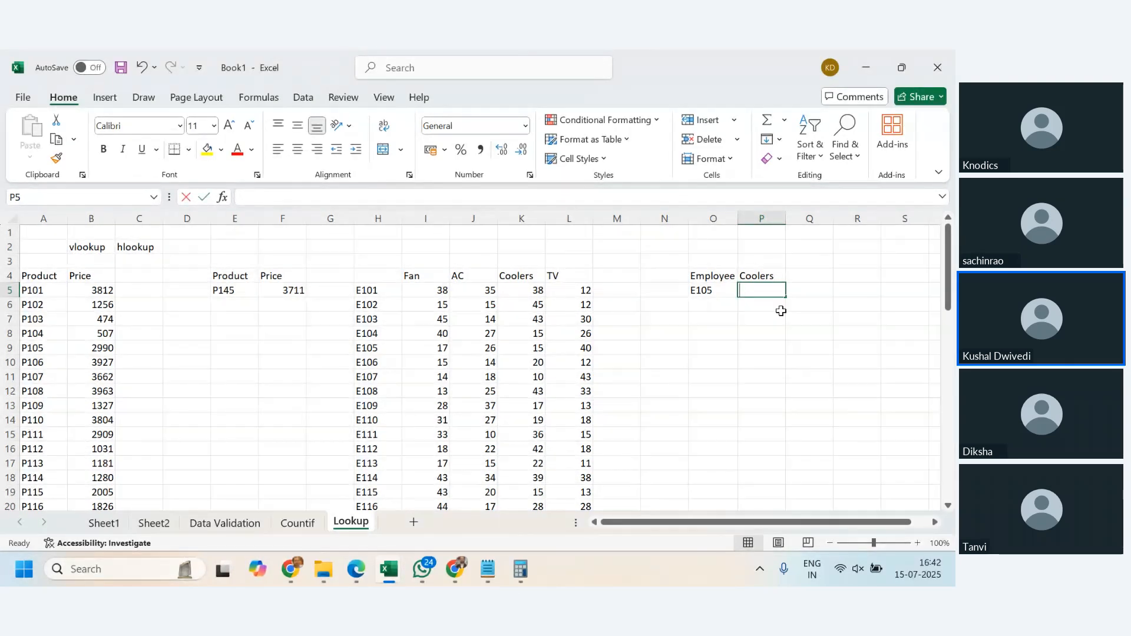
{"action": "type", "text": "=vlooku"}
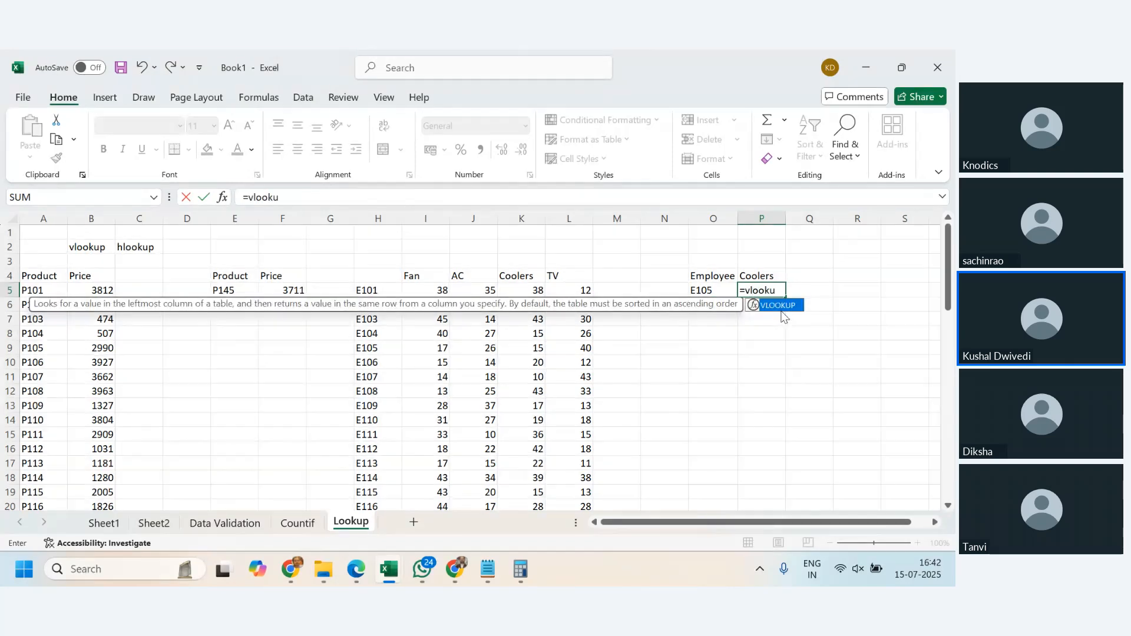
{"action": "type", "text": "p("}
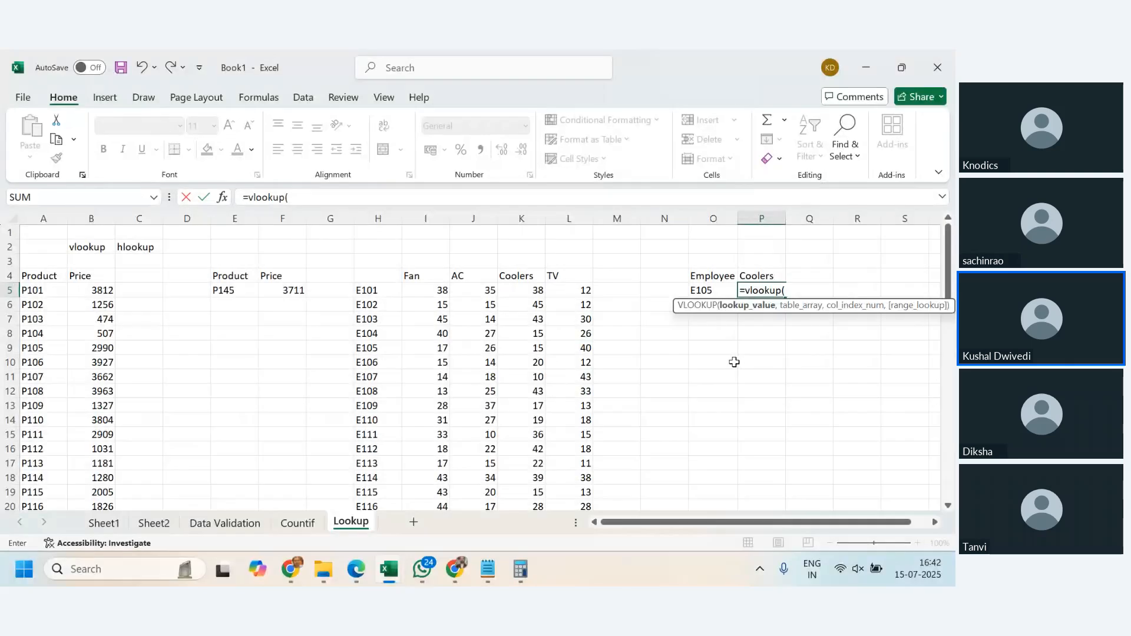
{"action": "left_click", "coordinate": [709, 291]}
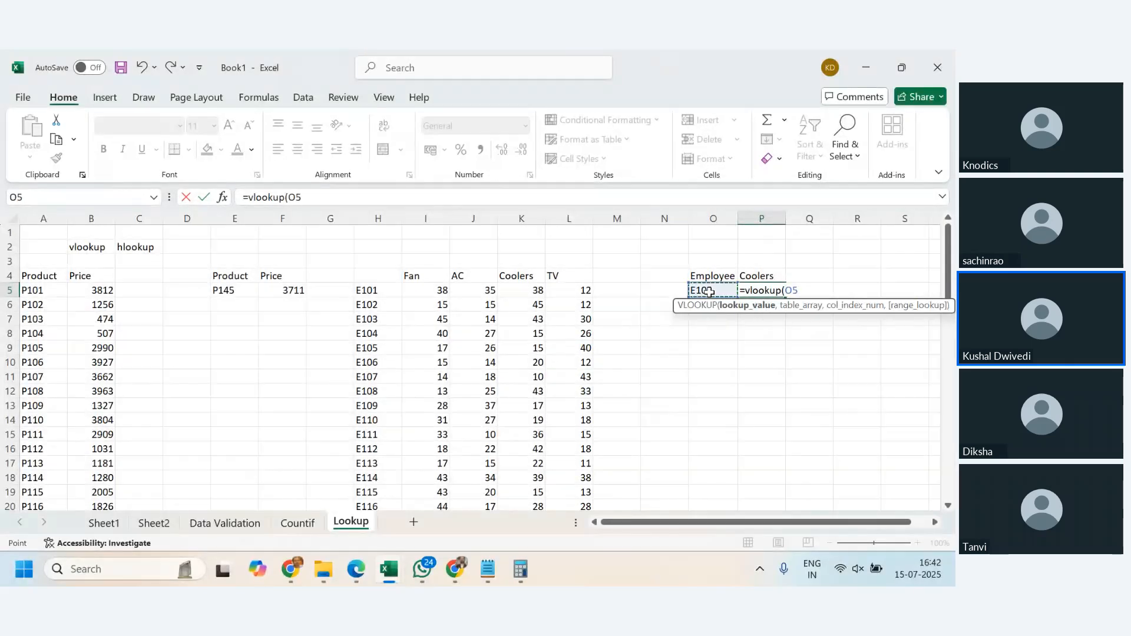
{"action": "type", "text": ","}
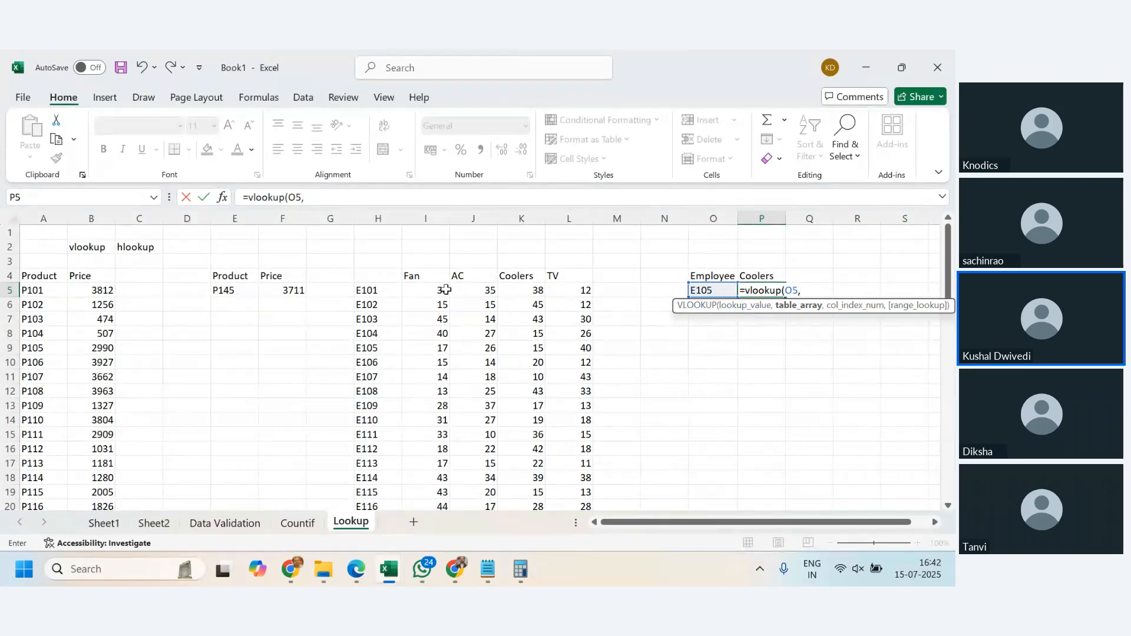
- Set the VLOOKUP's table array to H4:L37, covering the E-codes and all four product columns
{"action": "left_click", "coordinate": [378, 278]}
{"action": "key", "text": "shift+Right"}
{"action": "key", "text": "shift+Right"}
{"action": "key", "text": "shift+Right"}
{"action": "key", "text": "shift+Right"}
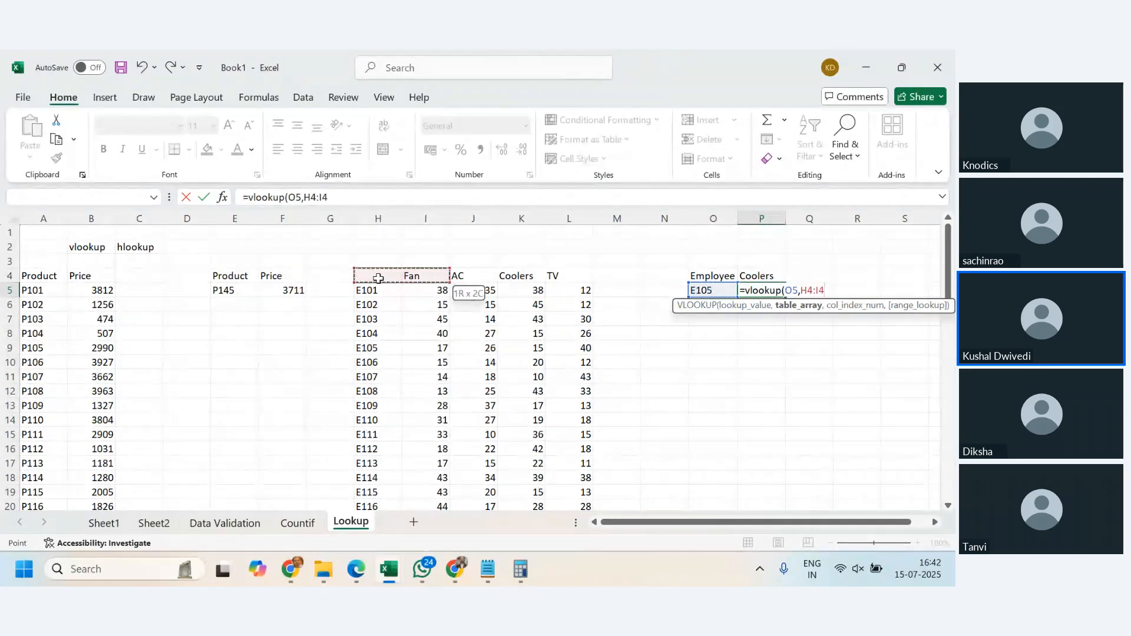
{"action": "key", "text": "shift+Down"}
{"action": "key", "text": "ctrl+shift+Down"}
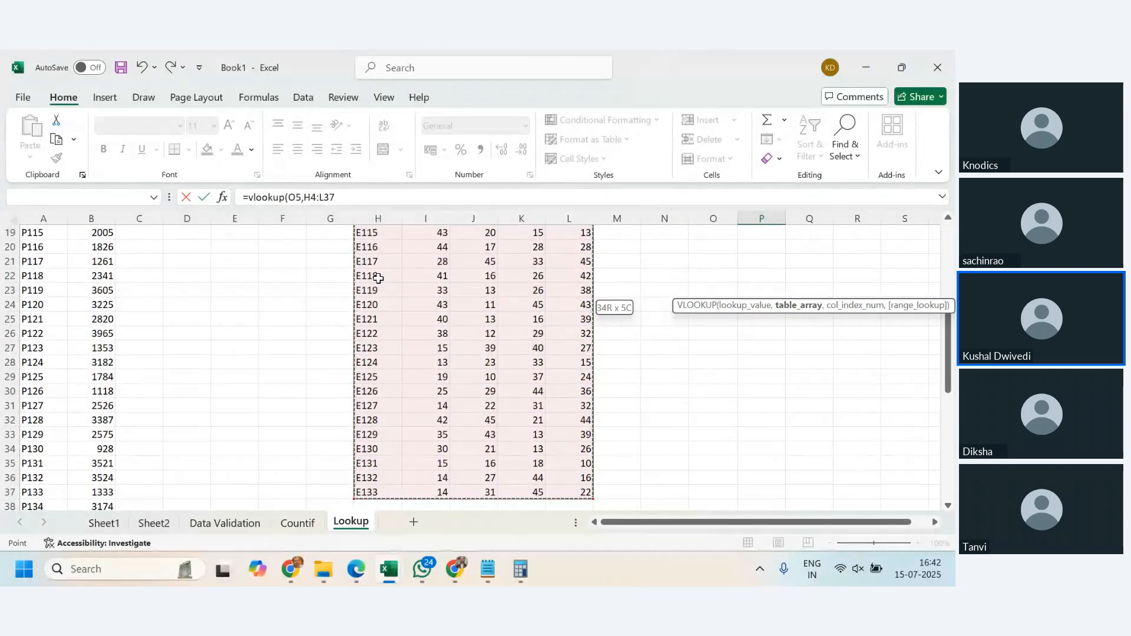
{"action": "type", "text": ","}
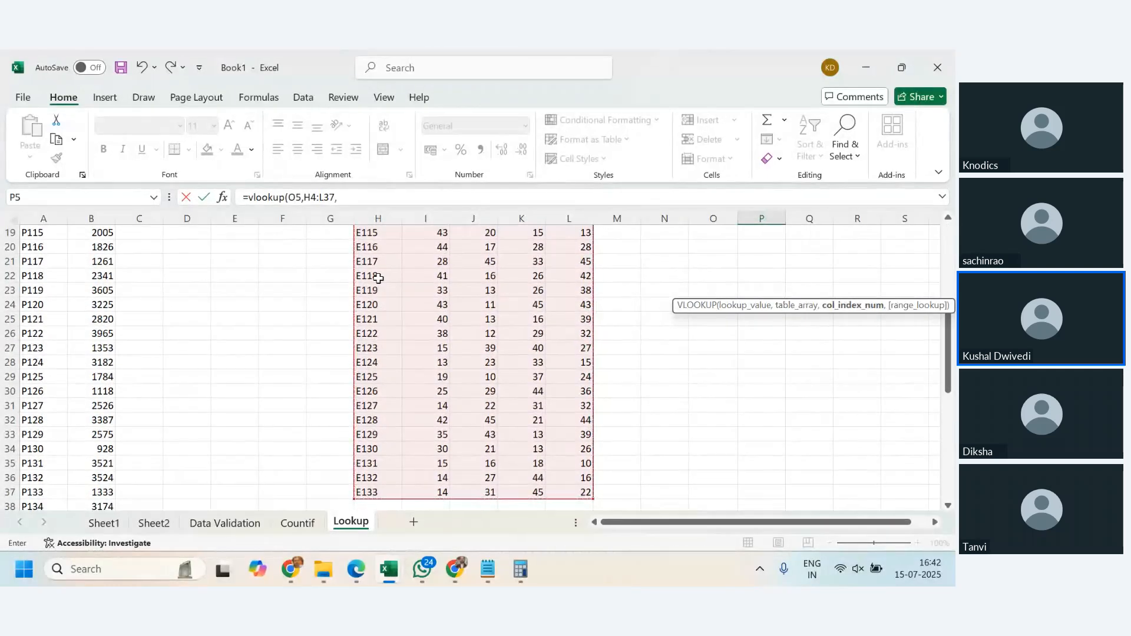
{"action": "scroll", "coordinate": [578, 378], "scroll_direction": "up", "scroll_amount": 6}
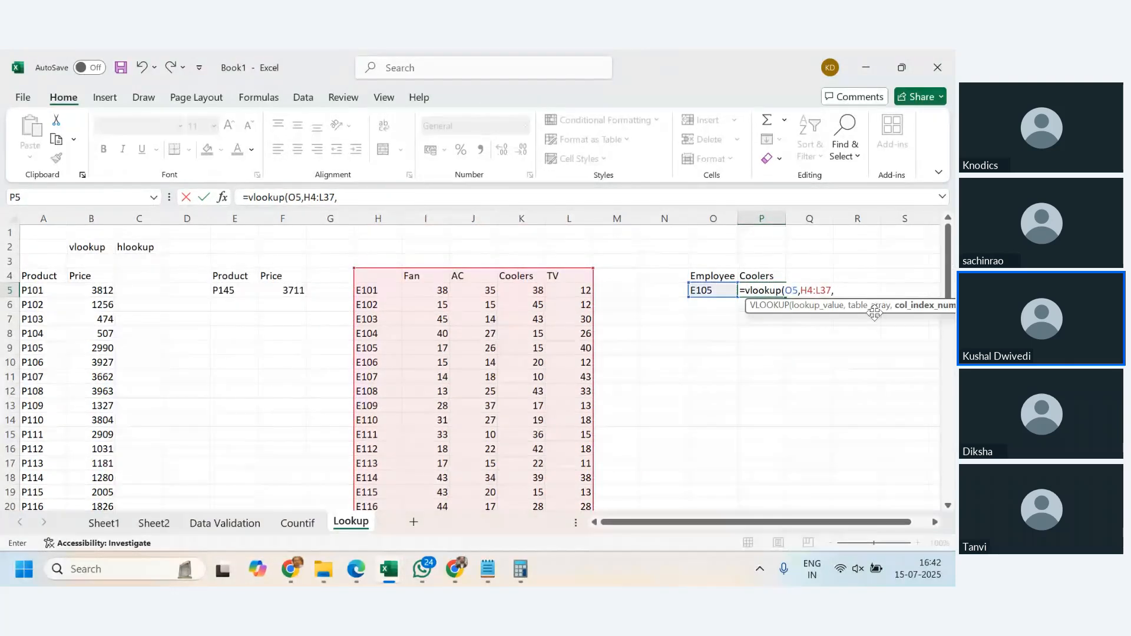
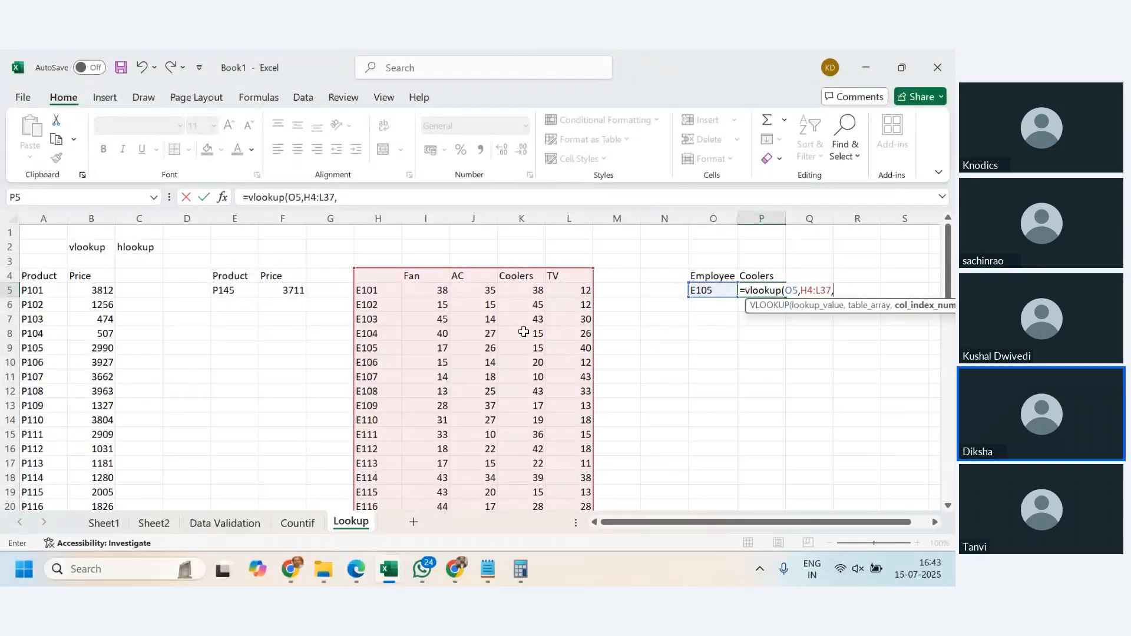
- Complete the VLOOKUP in P5 with column index 4 and the exact-match option FALSE
{"action": "type", "text": "4"}
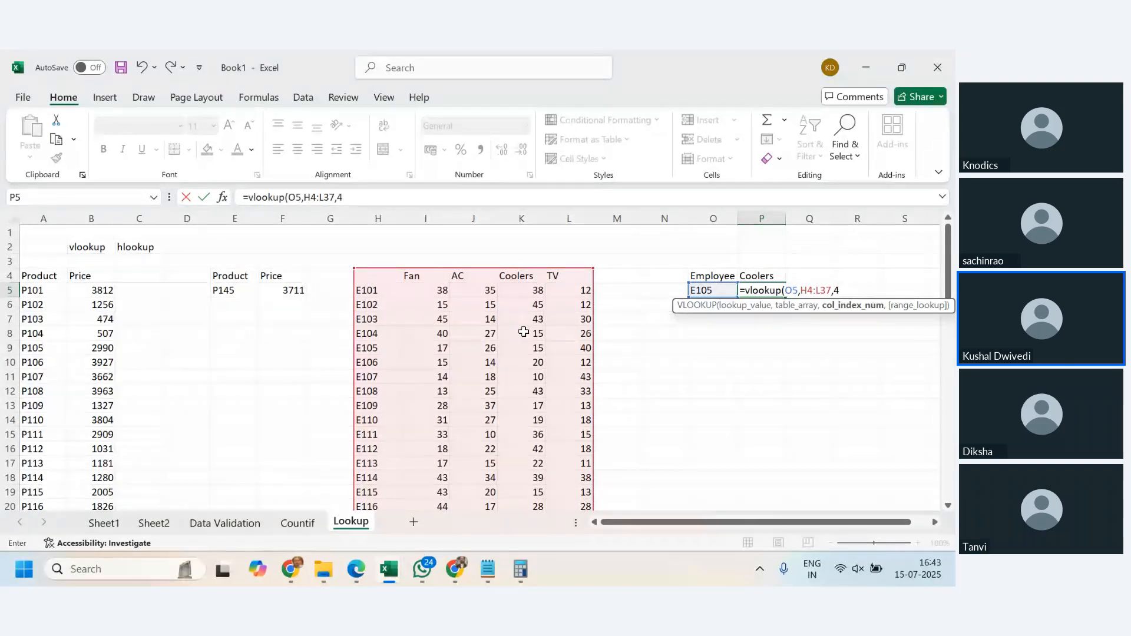
{"action": "type", "text": ","}
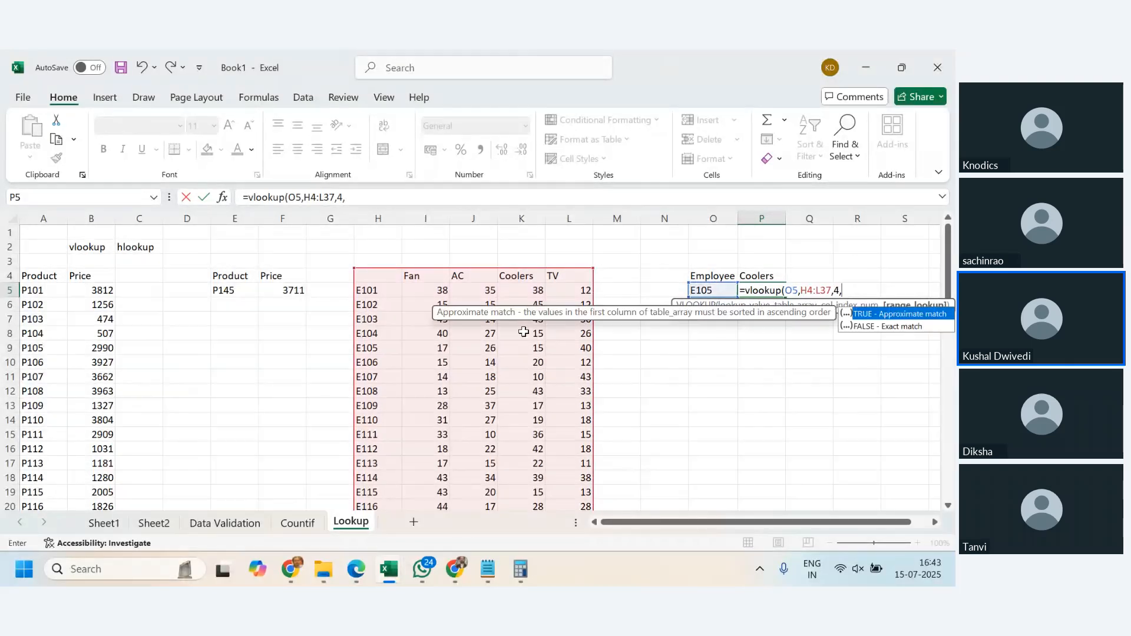
{"action": "double_click", "coordinate": [868, 326]}
{"action": "type", "text": ")"}
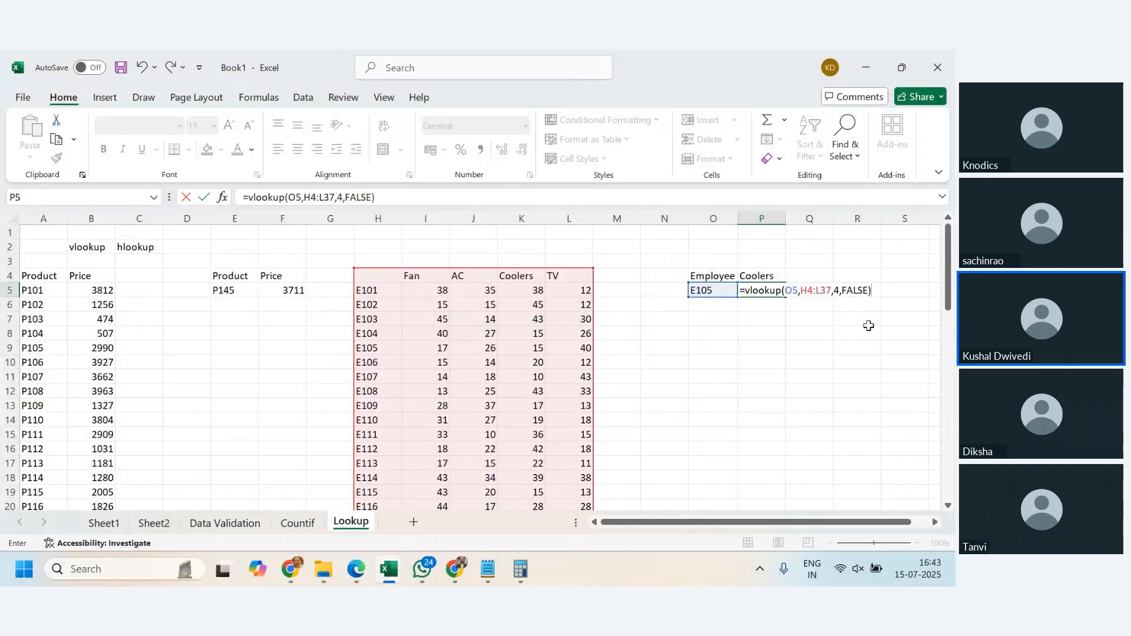
{"action": "key", "text": "ctrl+Return"}
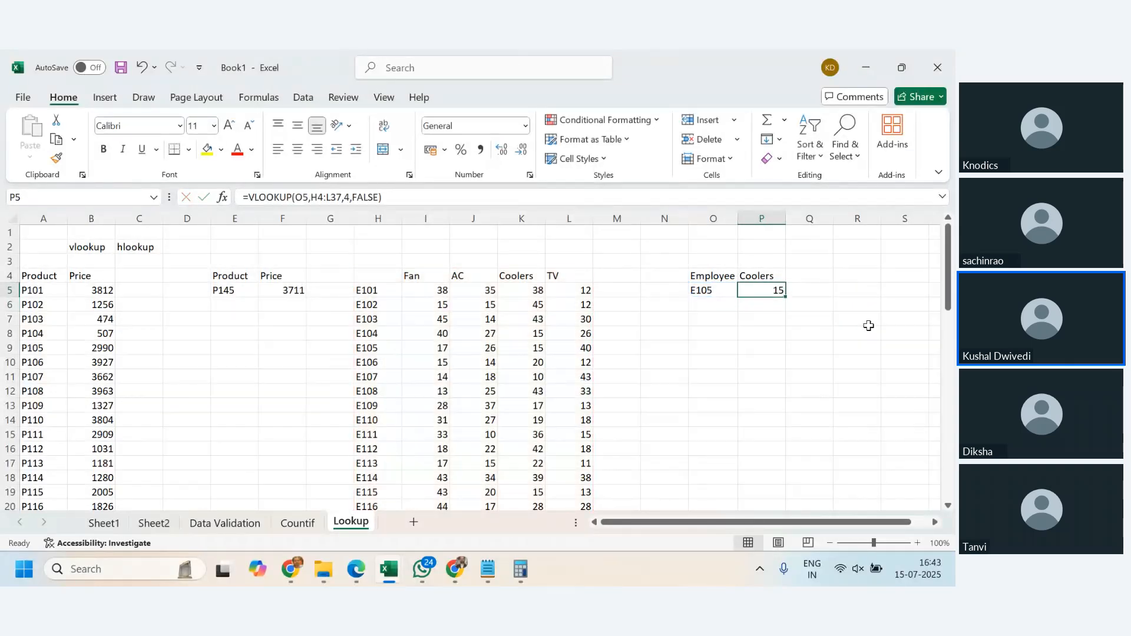
- Compare the Coolers value in the table's E105 row with the lookup result in P5
{"action": "left_click_drag", "start_coordinate": [367, 348], "coordinate": [529, 344]}
{"action": "left_click", "coordinate": [530, 343]}
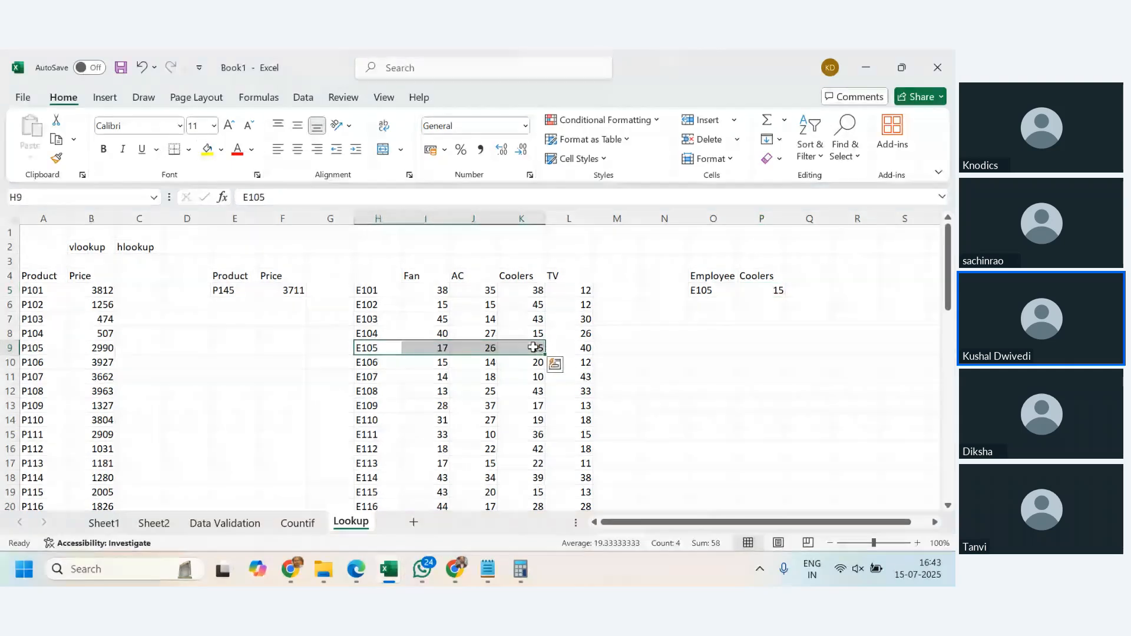
{"action": "left_click", "coordinate": [777, 292]}
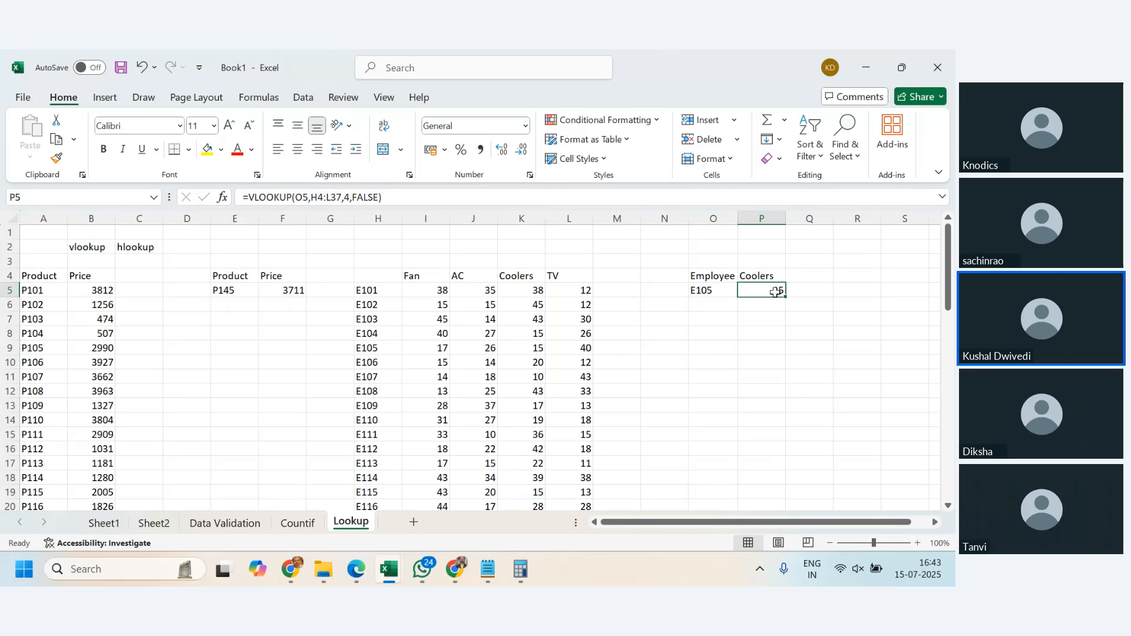
- Set the employee code in O5 to E115 and locate that code's row in the table
{"action": "left_click", "coordinate": [727, 291]}
{"action": "type", "text": "E115"}
{"action": "key", "text": "Return"}
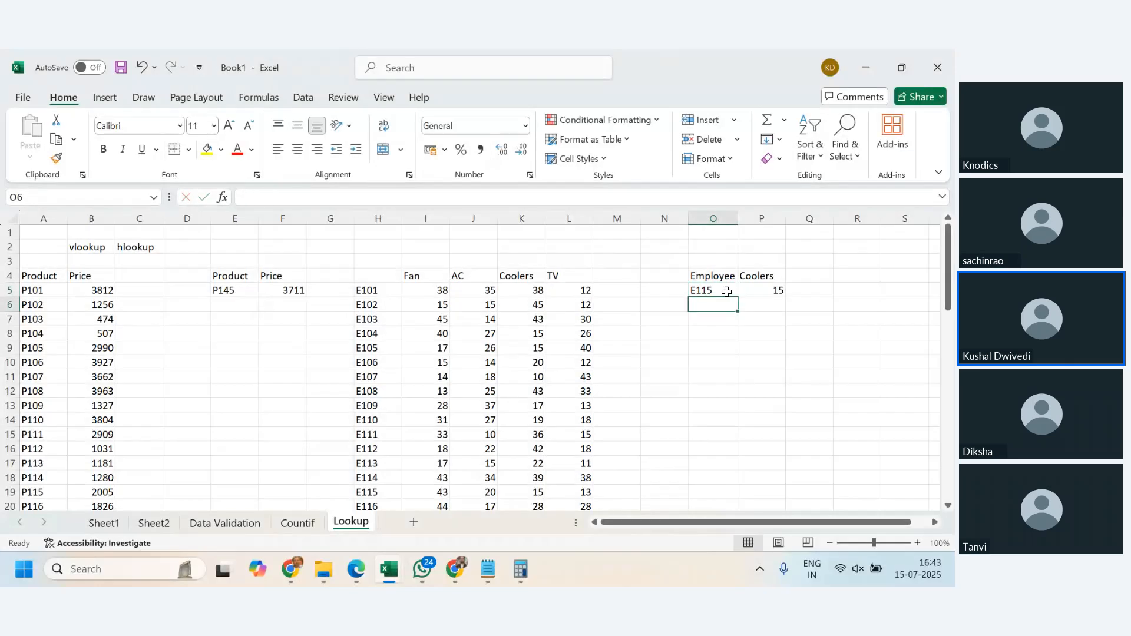
{"action": "left_click", "coordinate": [386, 492]}
{"action": "scroll", "coordinate": [388, 488], "scroll_direction": "down", "scroll_amount": 2}
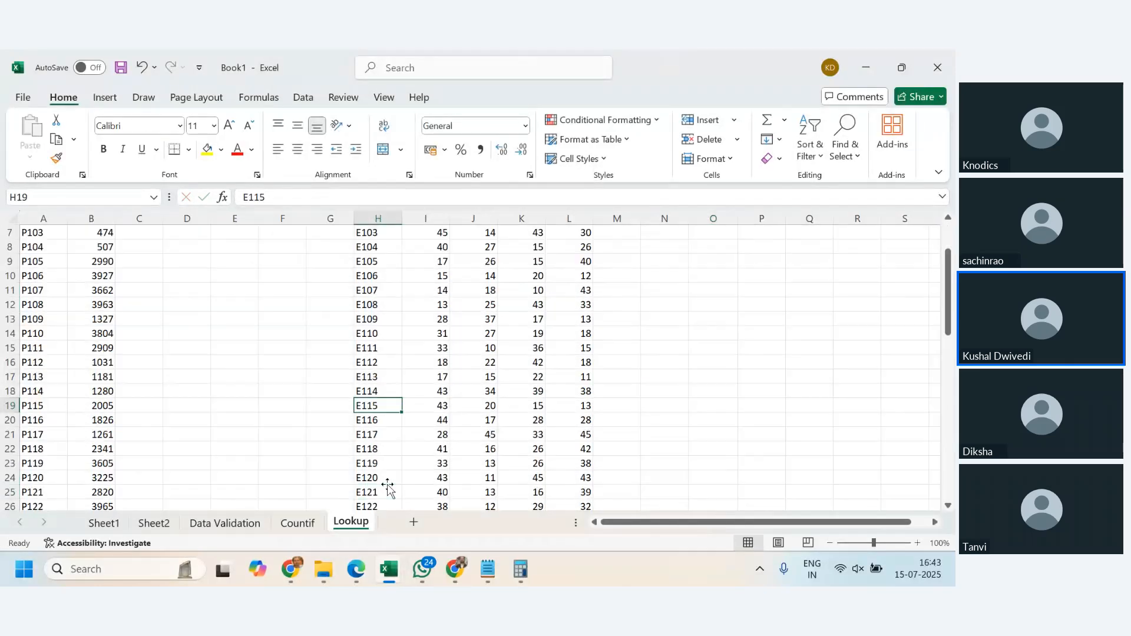
{"action": "scroll", "coordinate": [387, 487], "scroll_direction": "down", "scroll_amount": 2}
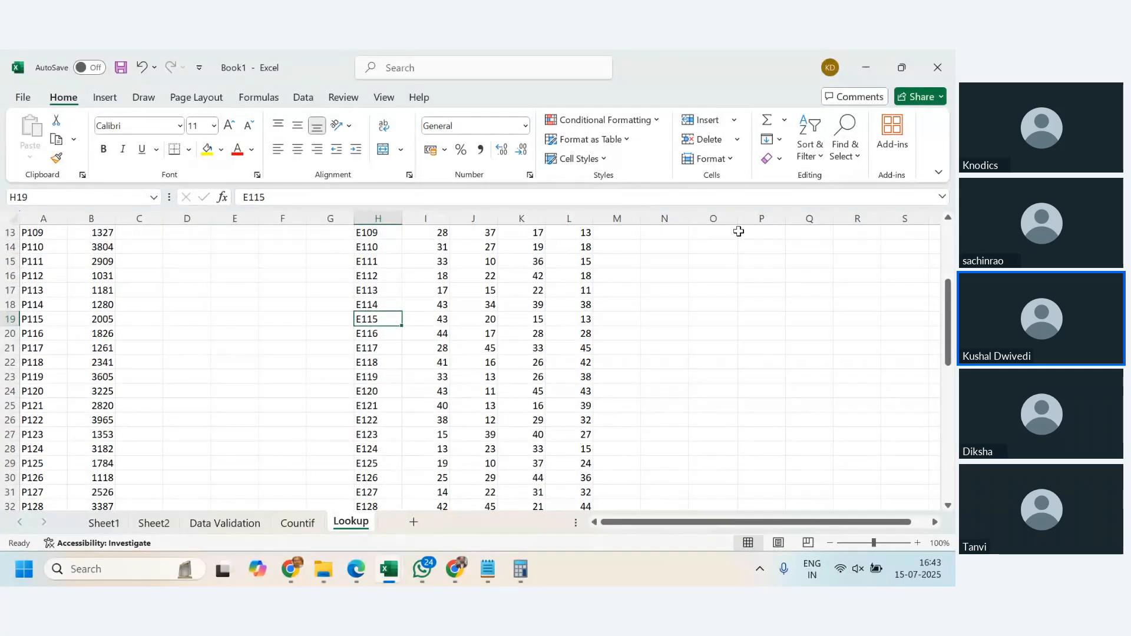
{"action": "scroll", "coordinate": [597, 320], "scroll_direction": "up", "scroll_amount": 3}
{"action": "scroll", "coordinate": [729, 287], "scroll_direction": "up", "scroll_amount": 1}
- Set the employee code in O5 to E125 and check its Coolers value in the table
{"action": "left_click", "coordinate": [730, 291]}
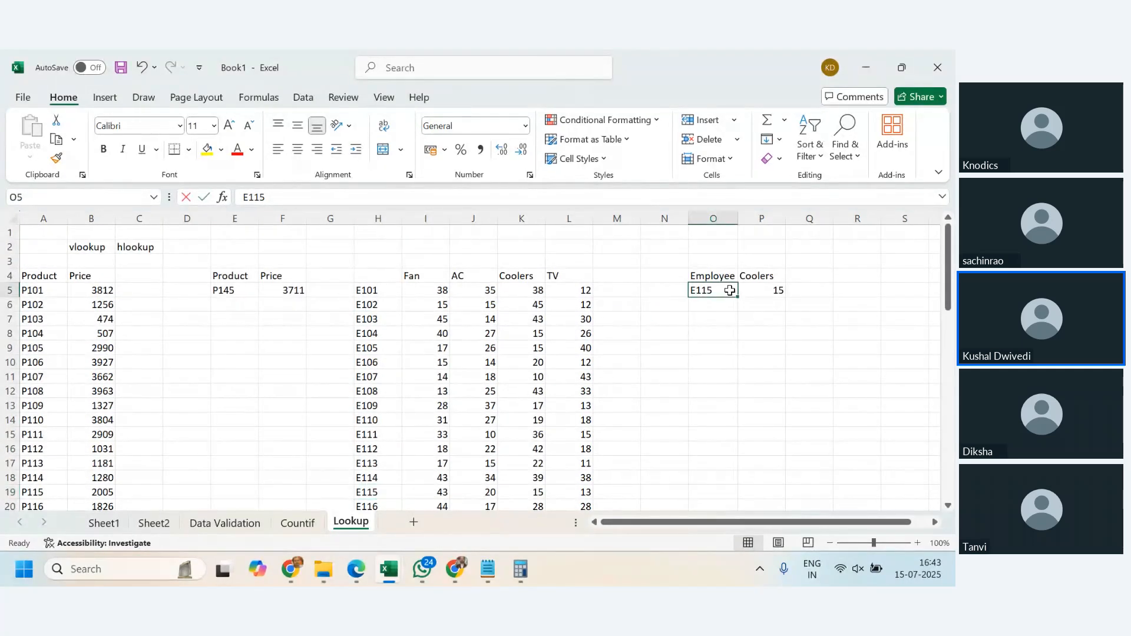
{"action": "type", "text": "E125"}
{"action": "key", "text": "Return"}
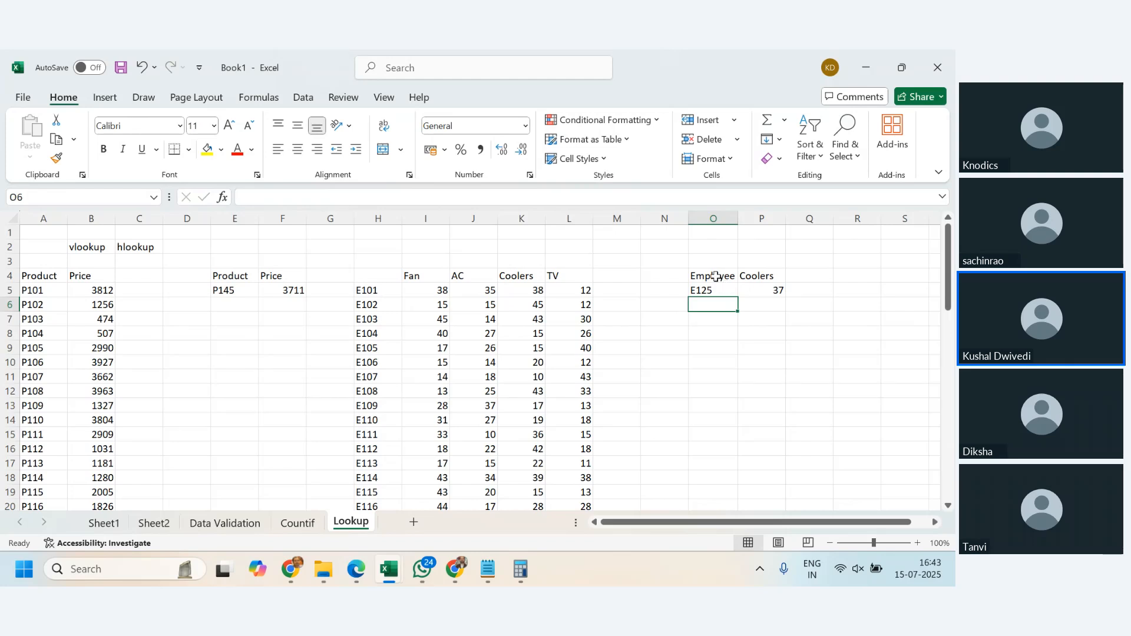
{"action": "scroll", "coordinate": [618, 406], "scroll_direction": "down", "scroll_amount": 5}
{"action": "left_click", "coordinate": [379, 420]}
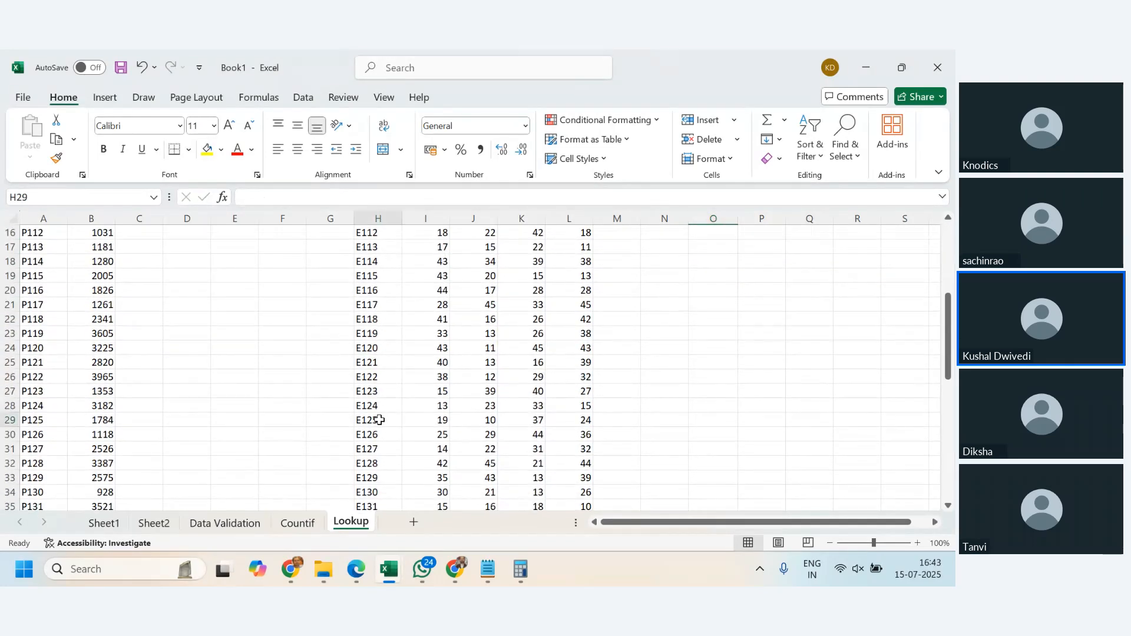
{"action": "left_click_drag", "start_coordinate": [379, 420], "coordinate": [525, 420]}
{"action": "scroll", "coordinate": [585, 413], "scroll_direction": "up", "scroll_amount": 5}
- Set the employee code in O5 to E129 and inspect the VLOOKUP result in P5
{"action": "left_click", "coordinate": [709, 289]}
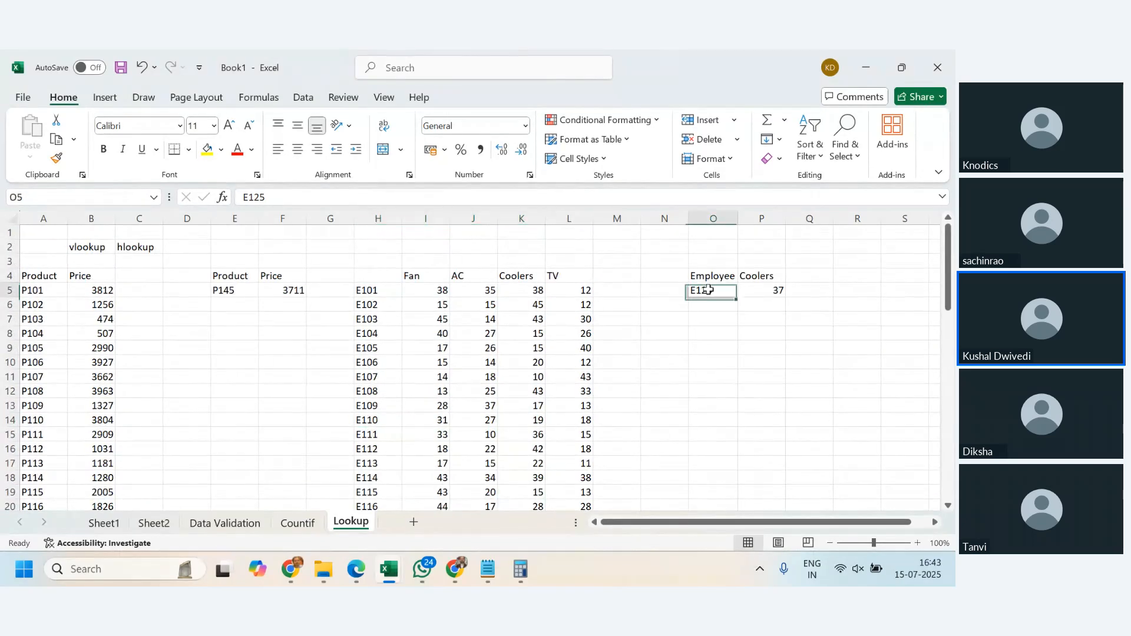
{"action": "type", "text": "E129"}
{"action": "key", "text": "Return"}
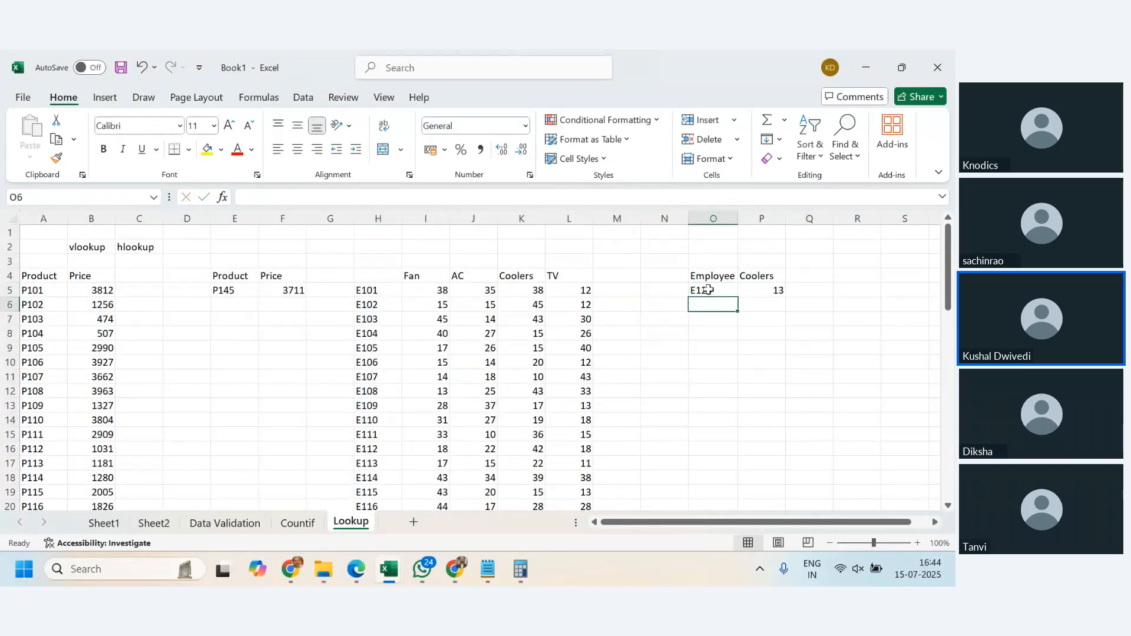
{"action": "left_click", "coordinate": [764, 293]}
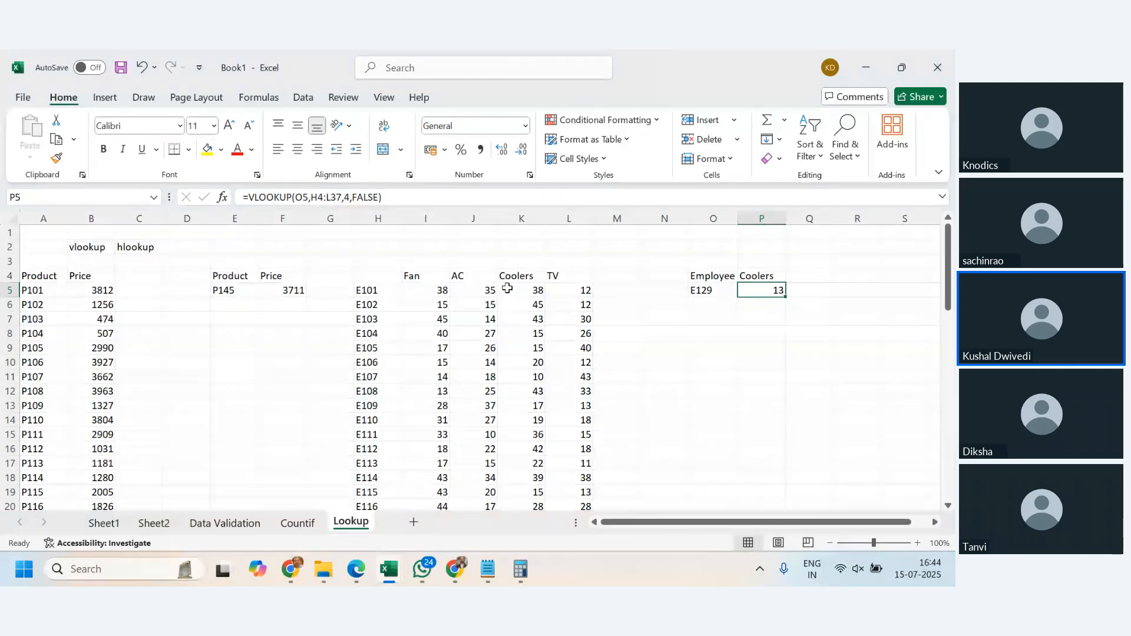
- Try the product headings TV and AC in P4 in place of Coolers
{"action": "left_click", "coordinate": [764, 277]}
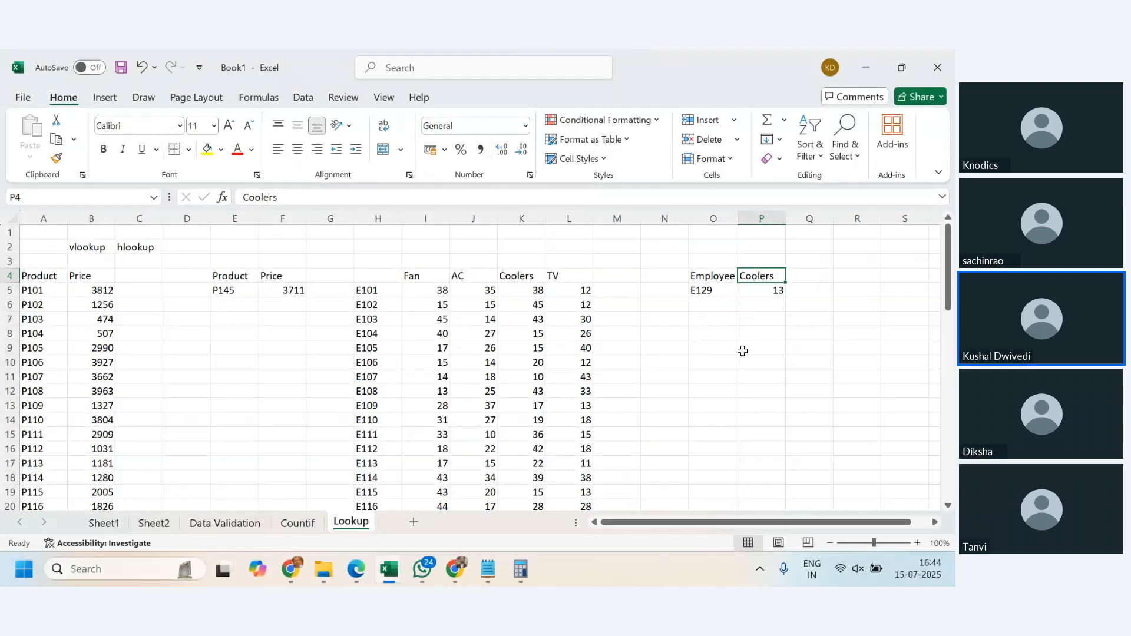
{"action": "left_click", "coordinate": [715, 277]}
{"action": "left_click", "coordinate": [715, 290]}
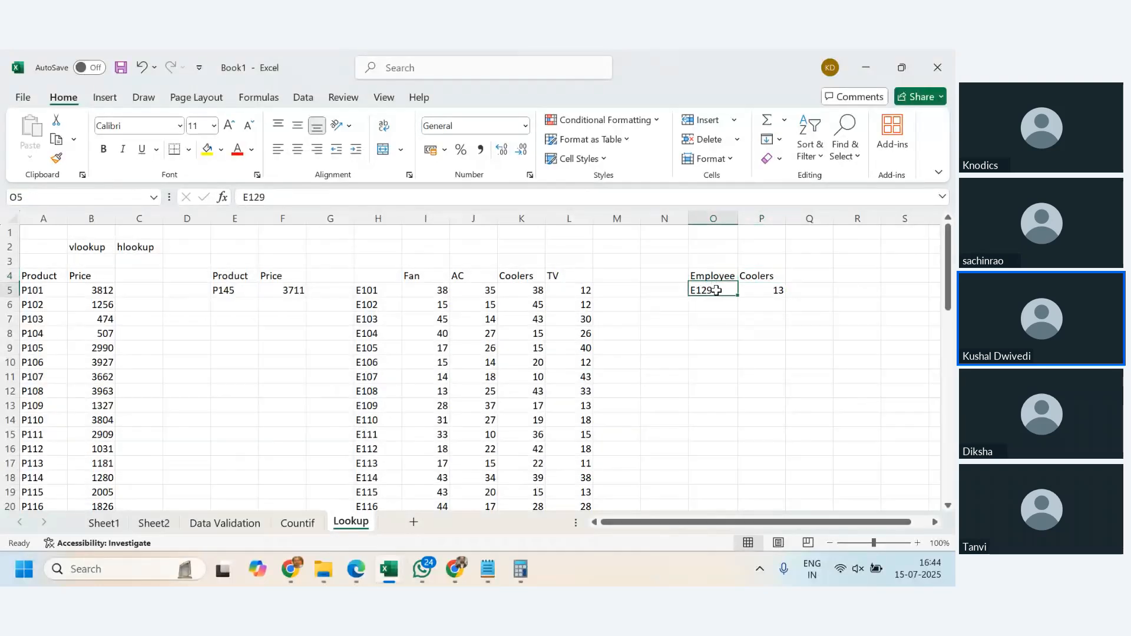
{"action": "left_click", "coordinate": [777, 278]}
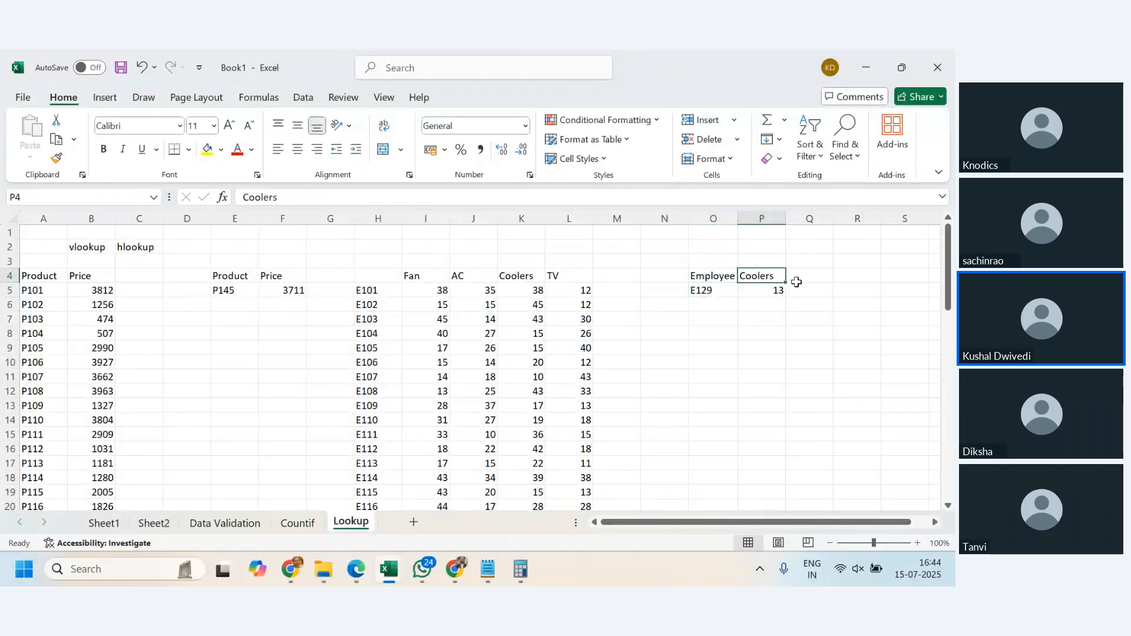
{"action": "type", "text": "TV"}
{"action": "key", "text": "Return"}
{"action": "key", "text": "Up"}
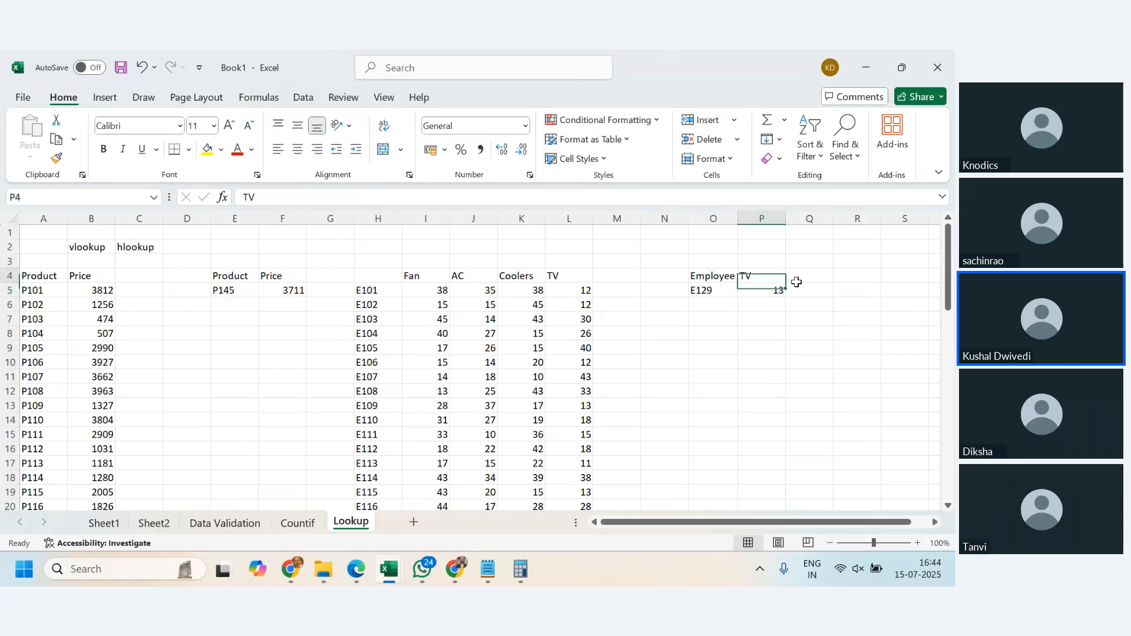
{"action": "type", "text": "AC"}
{"action": "key", "text": "Return"}
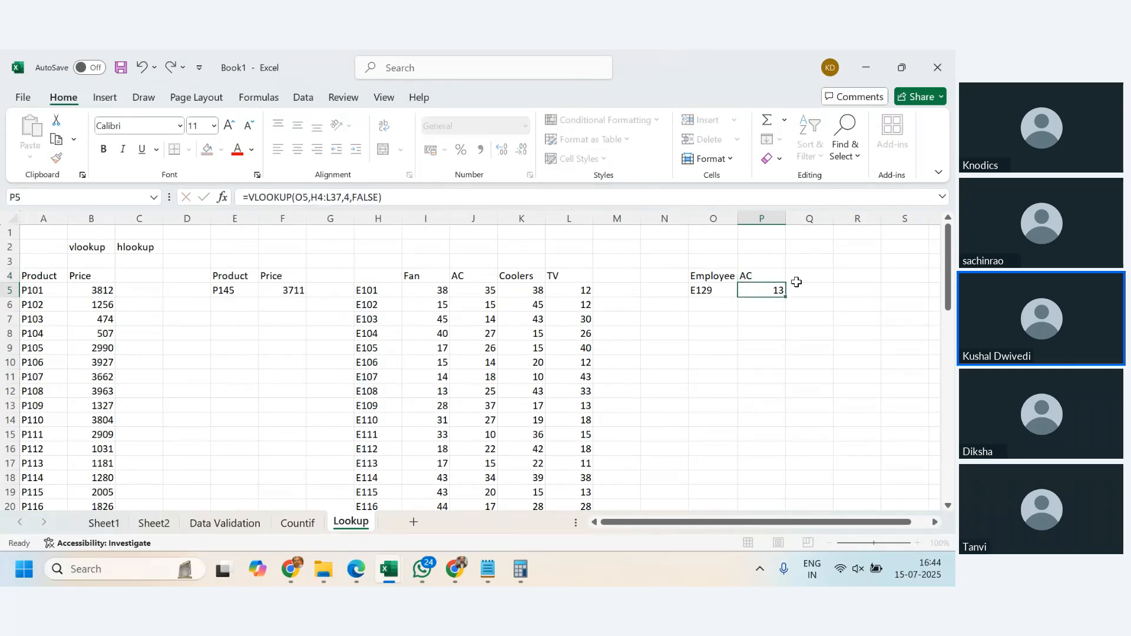
- Set the product heading in P4 to Fan
{"action": "key", "text": "Up"}
{"action": "type", "text": "F"}
{"action": "key", "text": "Return"}
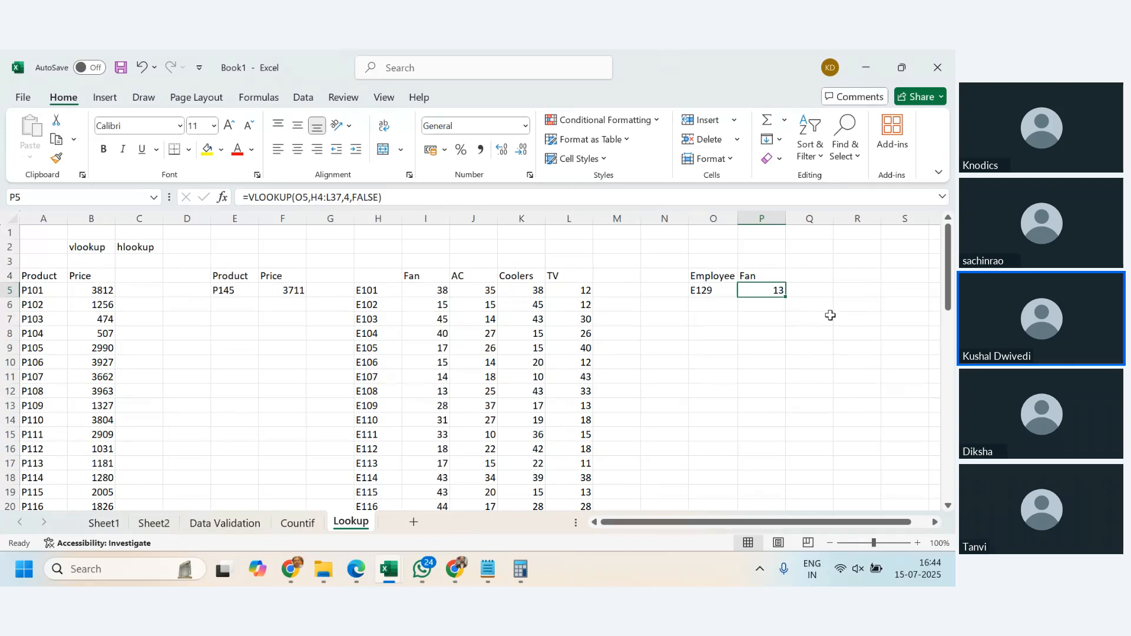
{"action": "left_click", "coordinate": [754, 277]}
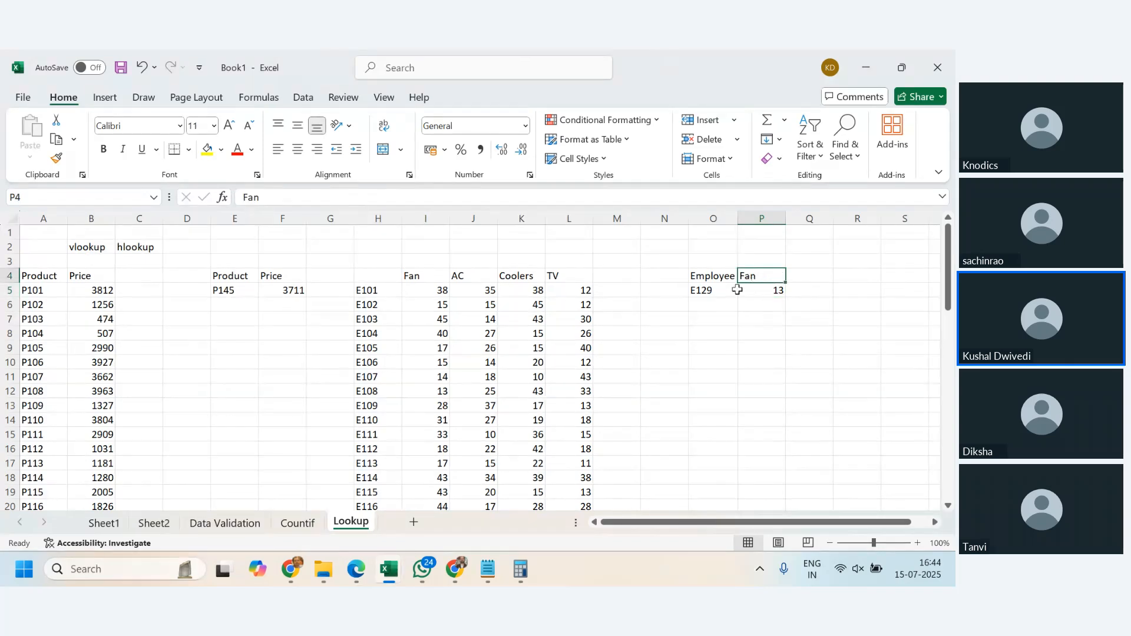
{"action": "left_click", "coordinate": [714, 291]}
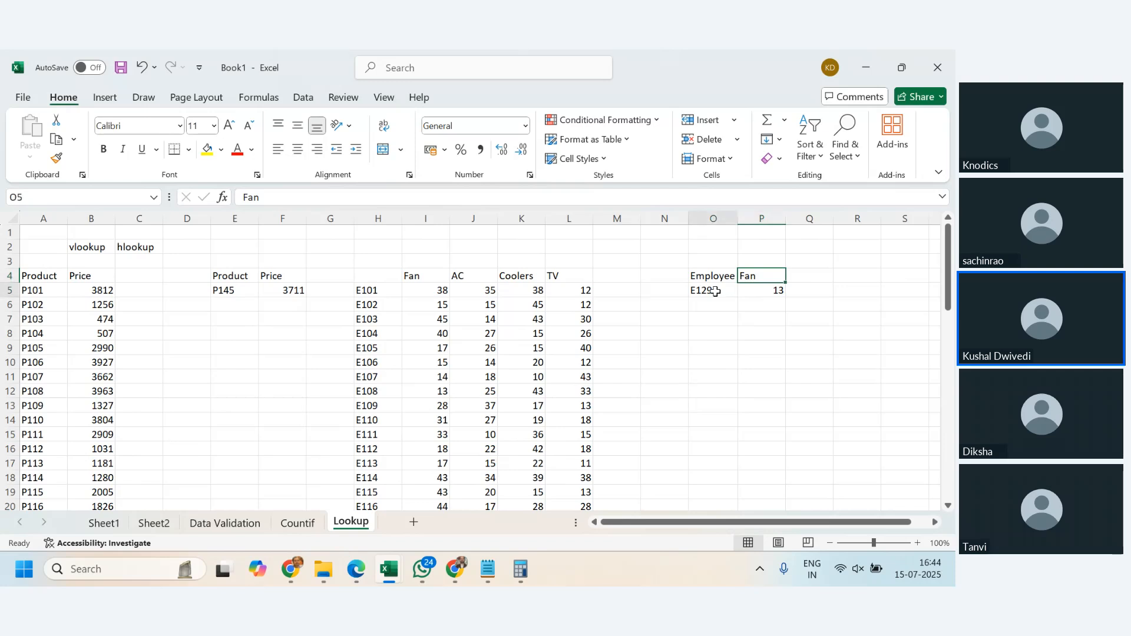
{"action": "left_click", "coordinate": [772, 275]}
{"action": "left_click", "coordinate": [774, 291]}
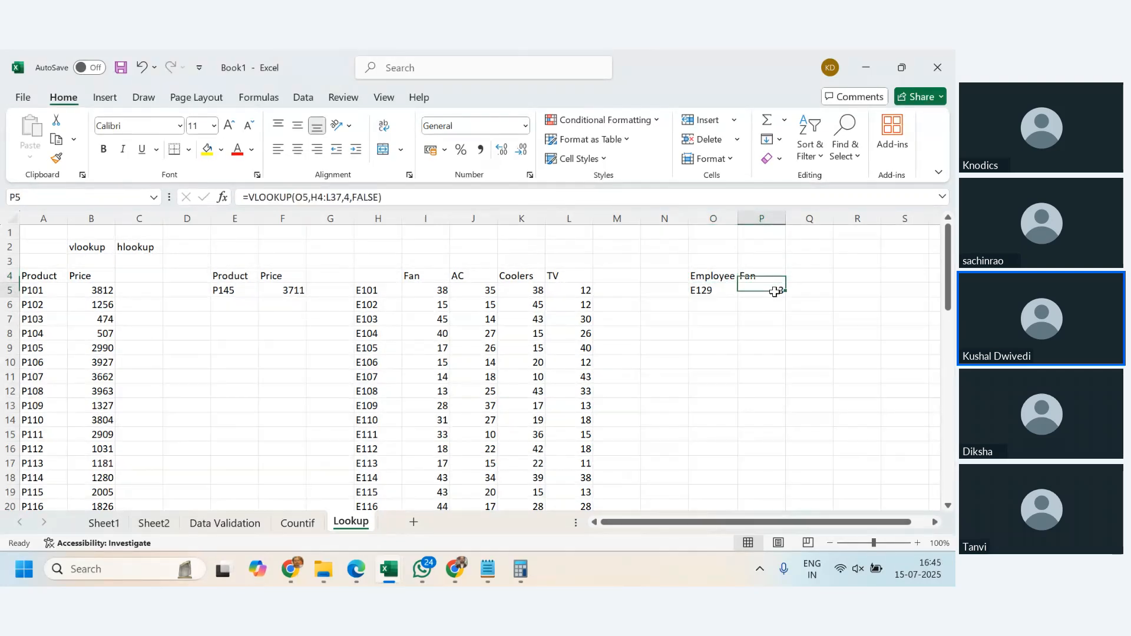
{"action": "left_click", "coordinate": [770, 274]}
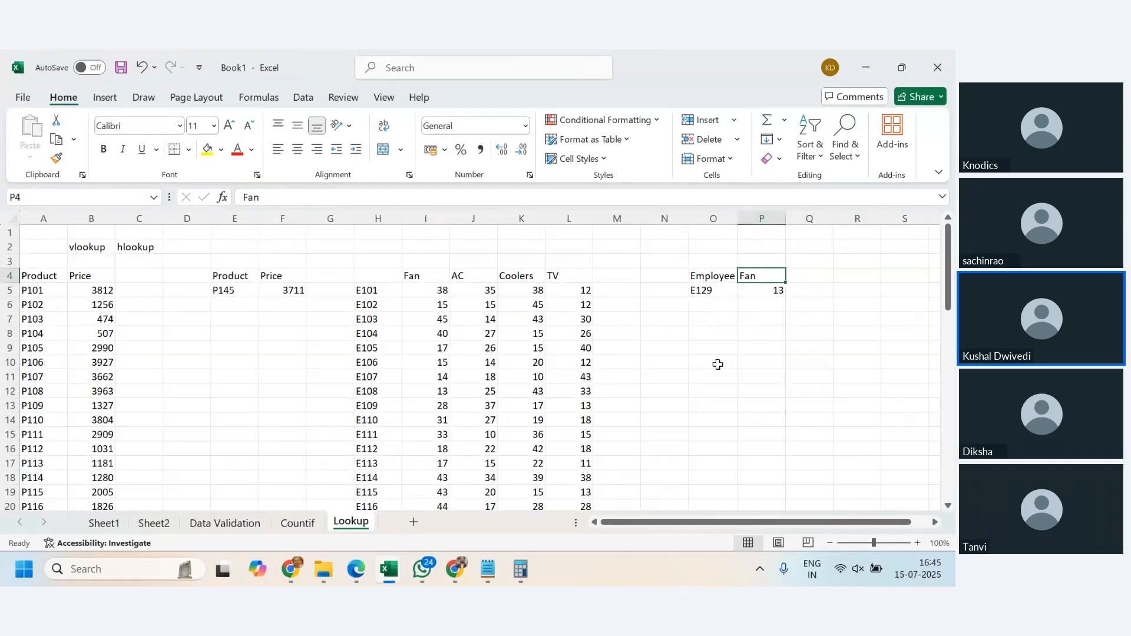
- Enter the label MATCH in O2 above the Employee heading
{"action": "left_click", "coordinate": [703, 246]}
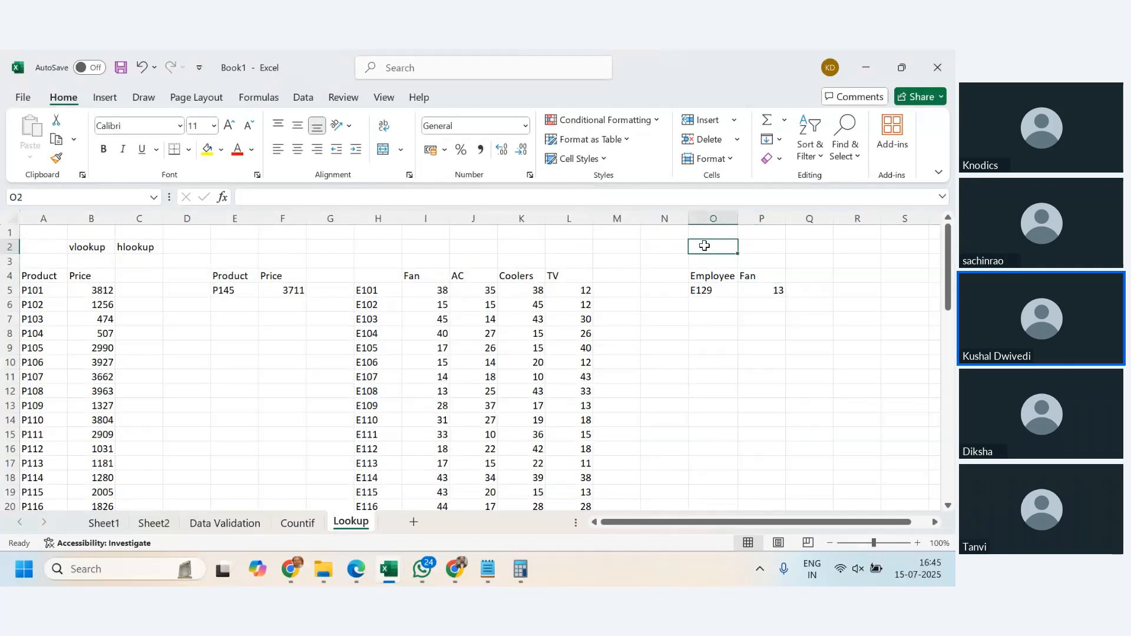
{"action": "type", "text": "="}
{"action": "key", "text": "BackSpace"}
{"action": "type", "text": "Mat"}
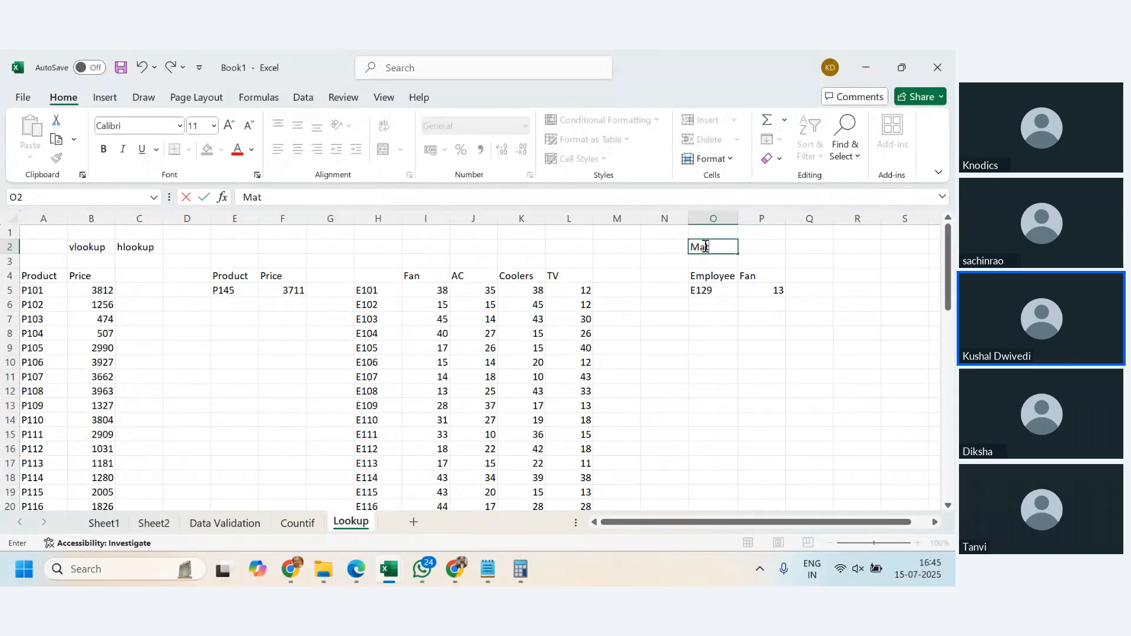
{"action": "key", "text": "BackSpace"}
{"action": "type", "text": "H"}
{"action": "key", "text": "Tab"}
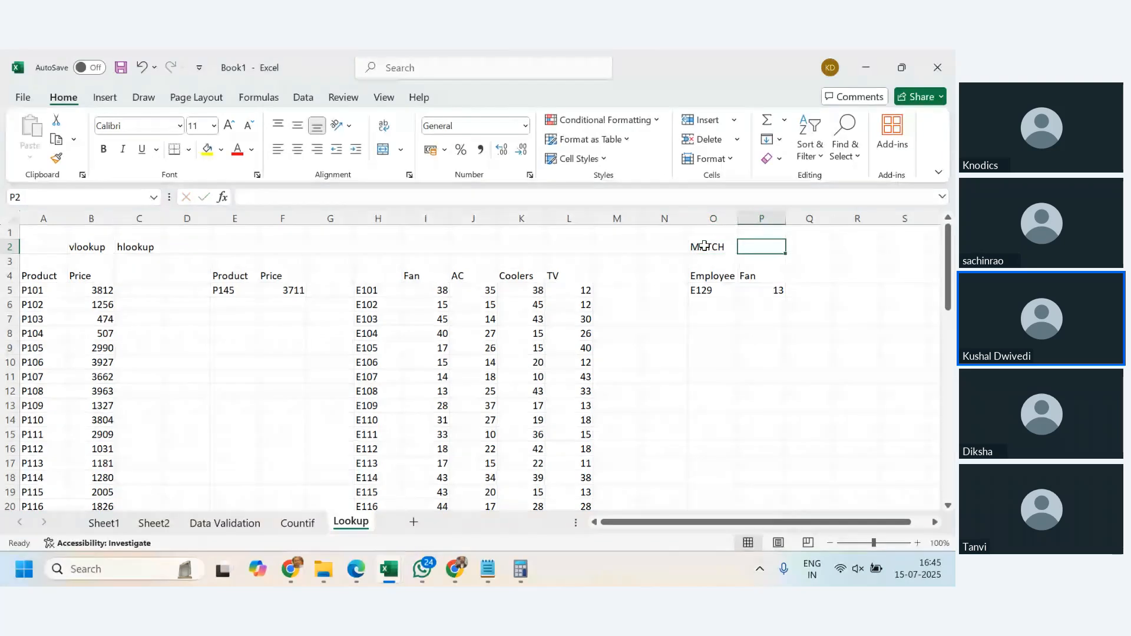
- Compare the Fan heading in P4 with the product headings in I4:L4
{"action": "left_click", "coordinate": [759, 277]}
{"action": "left_click", "coordinate": [428, 277]}
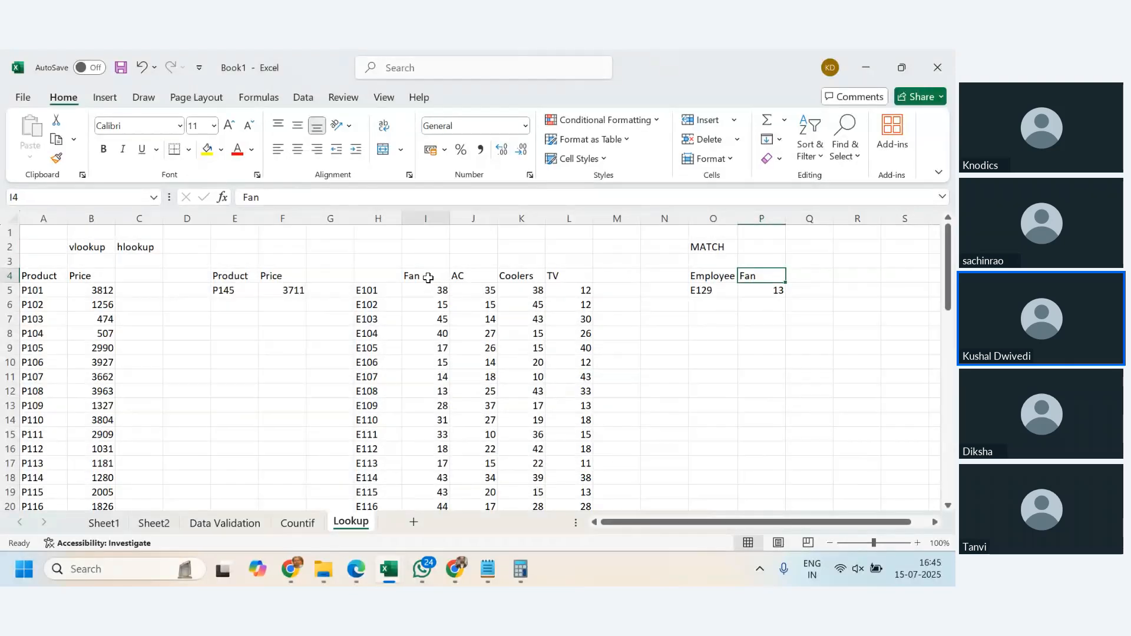
{"action": "left_click_drag", "start_coordinate": [428, 277], "coordinate": [581, 277]}
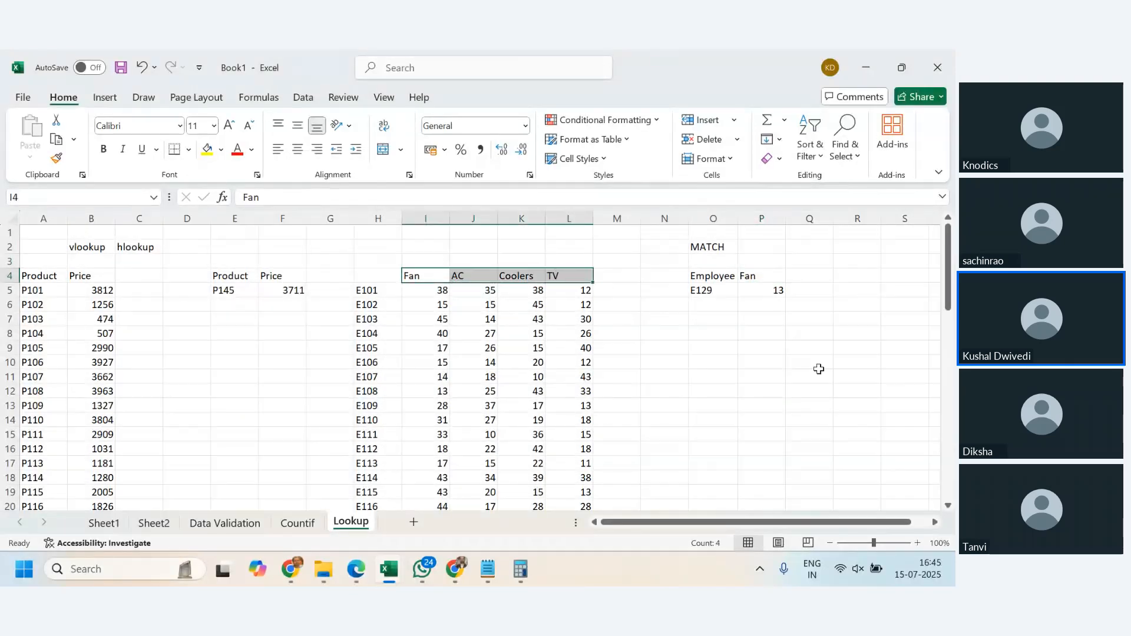
{"action": "left_click", "coordinate": [854, 377]}
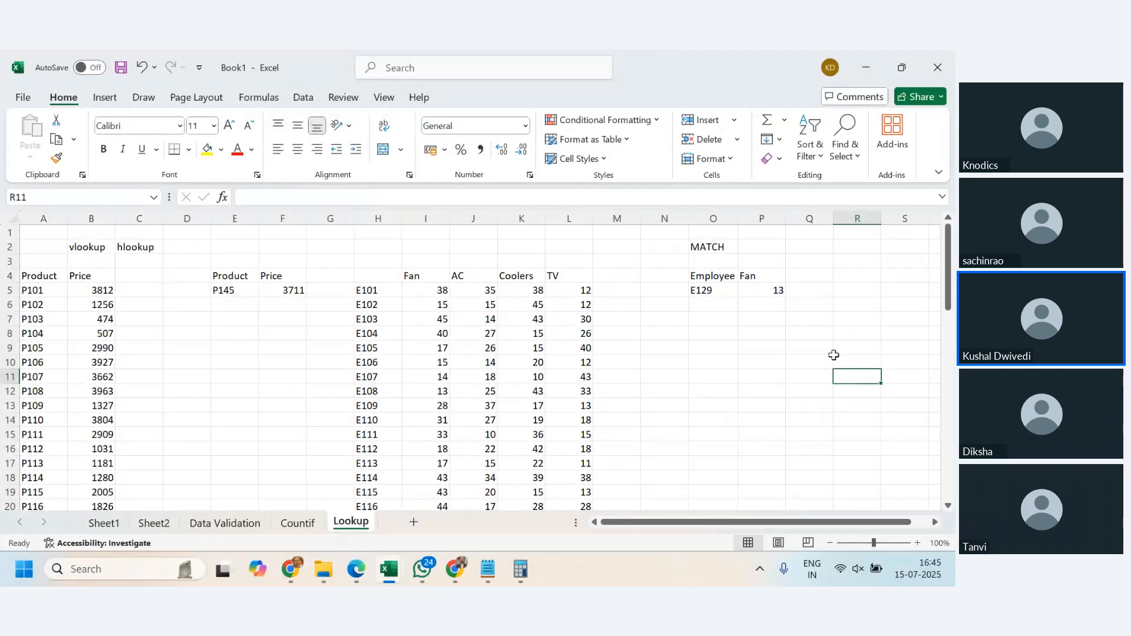
{"action": "left_click", "coordinate": [760, 278]}
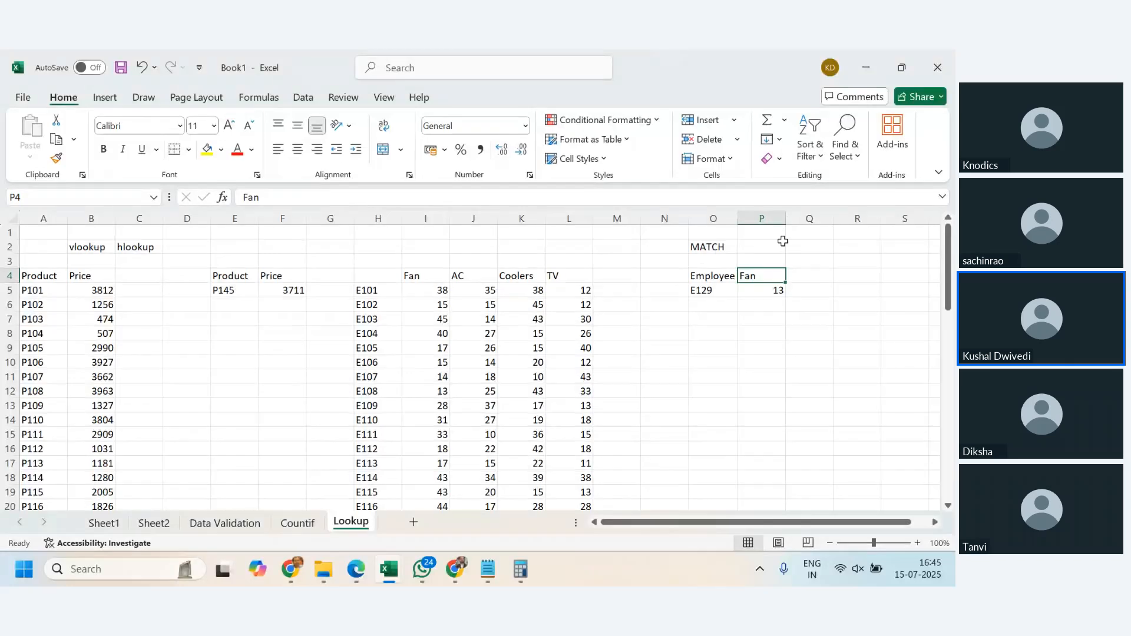
- Enter a MATCH formula in P2 that looks up P4 in the product headings I4:L4 with exact match type 0
{"action": "left_click", "coordinate": [760, 247]}
{"action": "type", "text": "="}
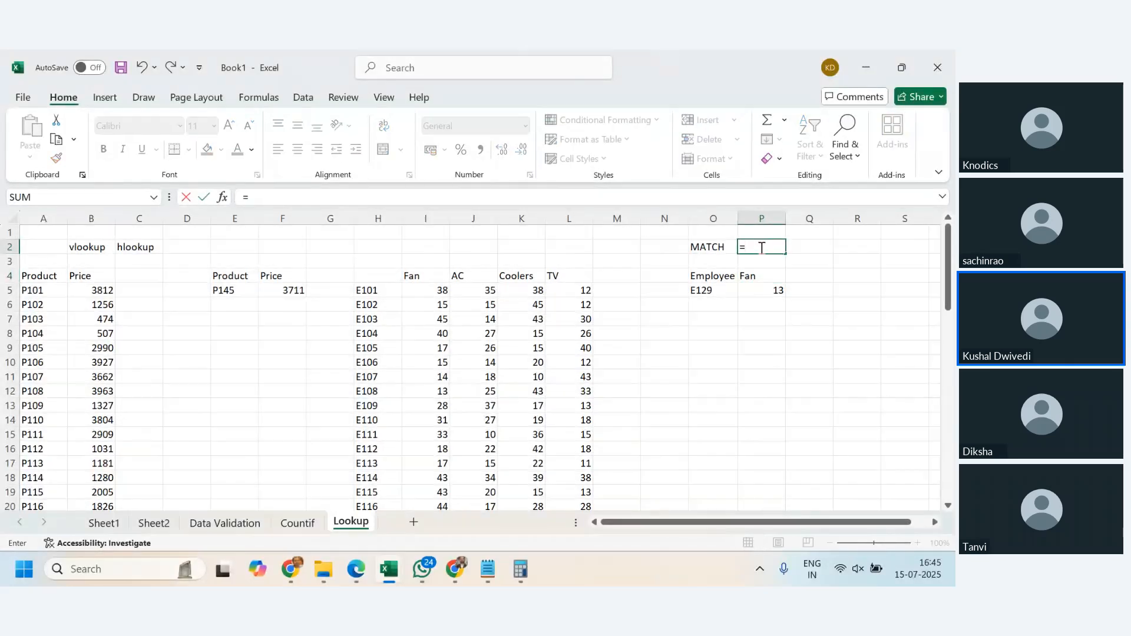
{"action": "type", "text": "match("}
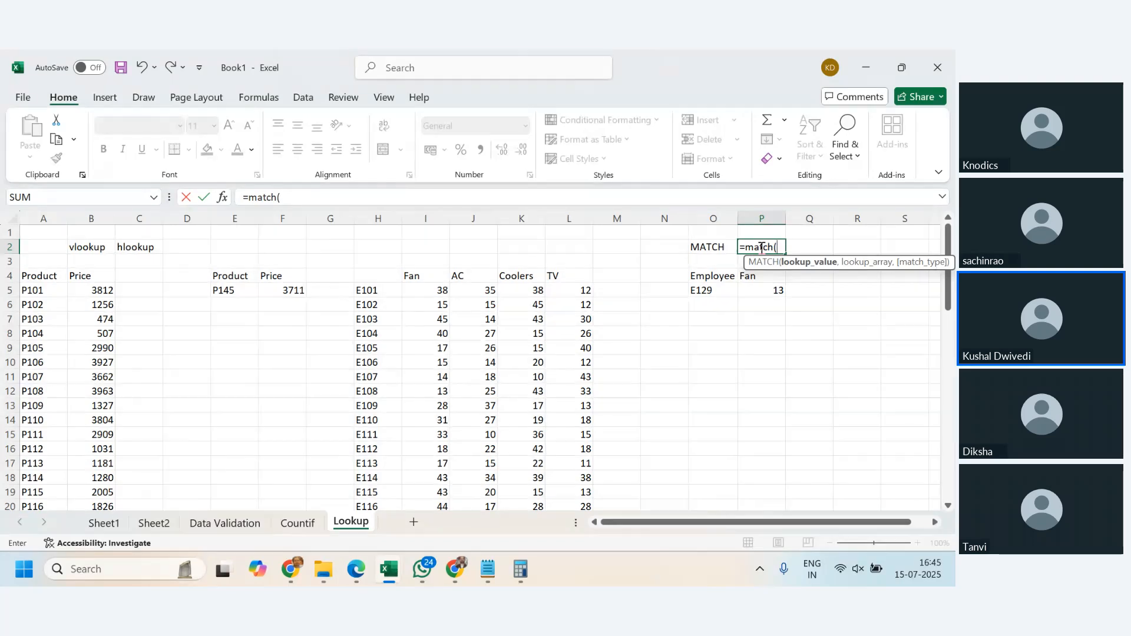
{"action": "left_click", "coordinate": [755, 278]}
{"action": "type", "text": ","}
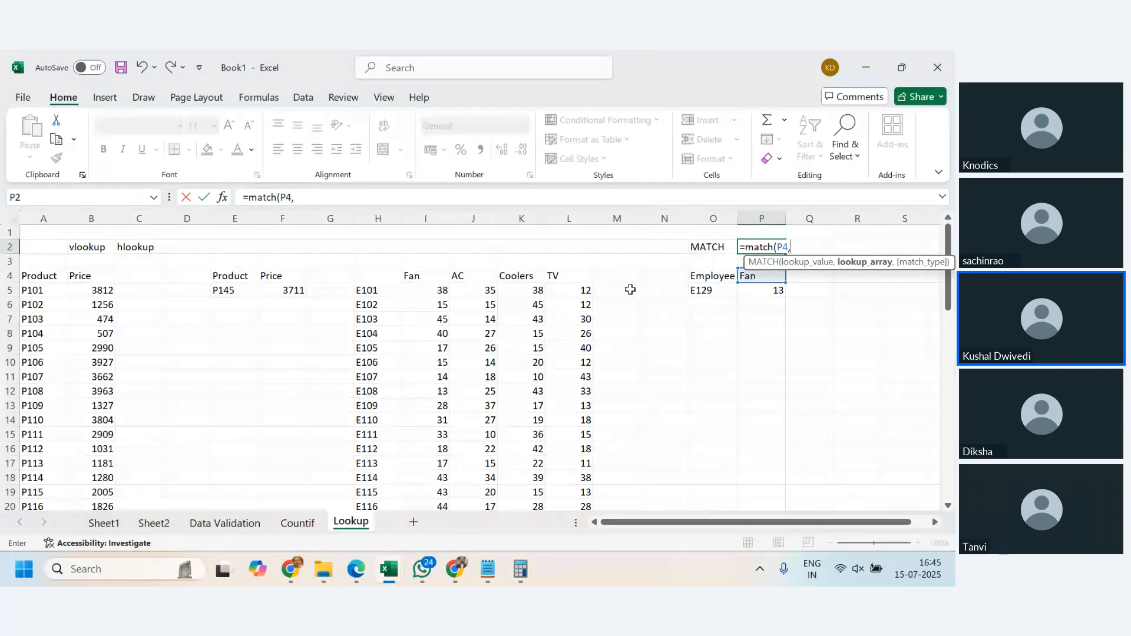
{"action": "left_click_drag", "start_coordinate": [412, 275], "coordinate": [551, 277]}
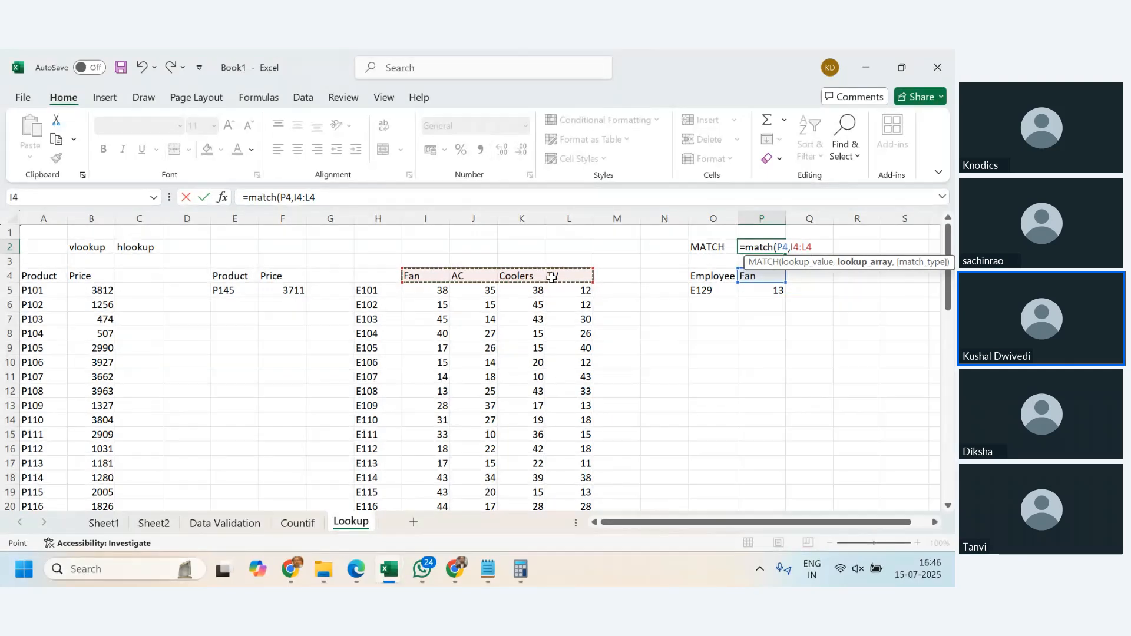
{"action": "type", "text": ","}
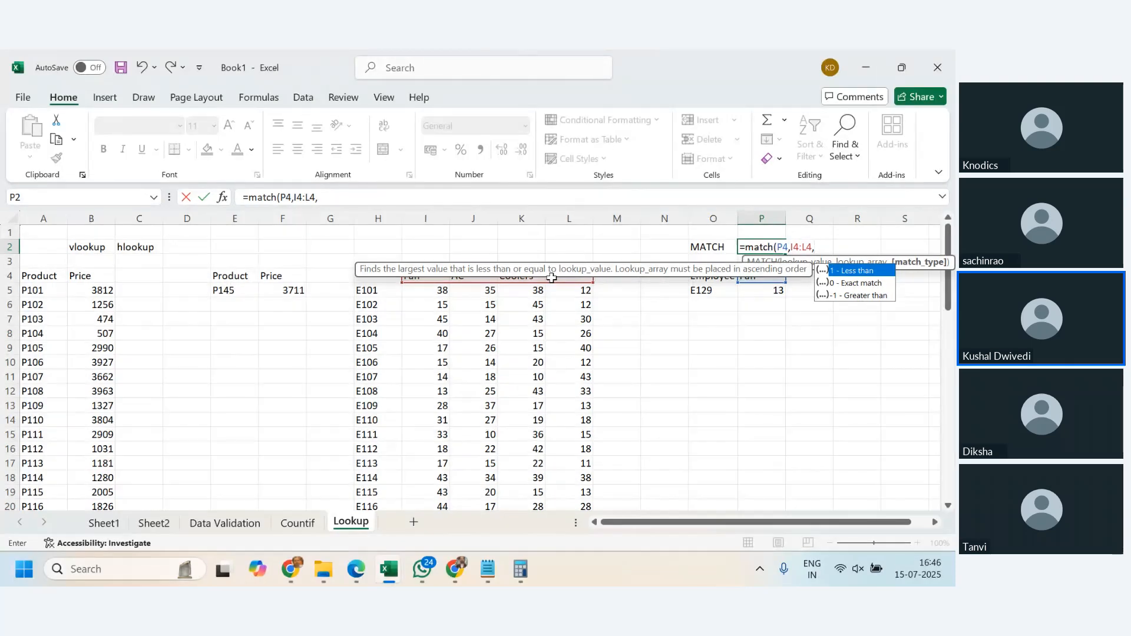
{"action": "type", "text": "0"}
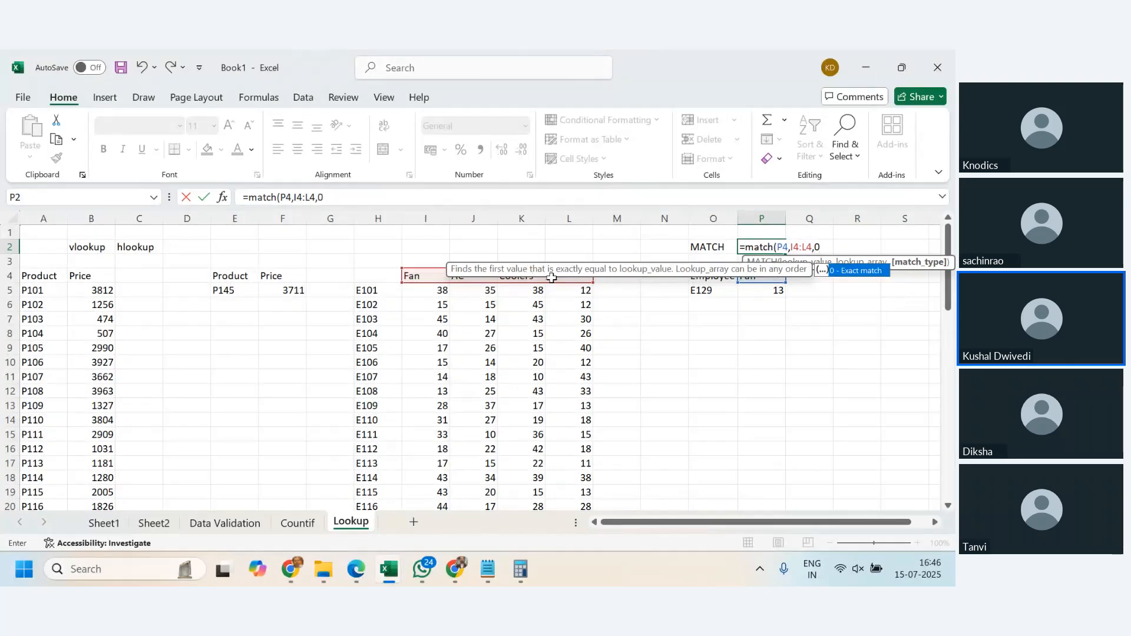
{"action": "type", "text": ")"}
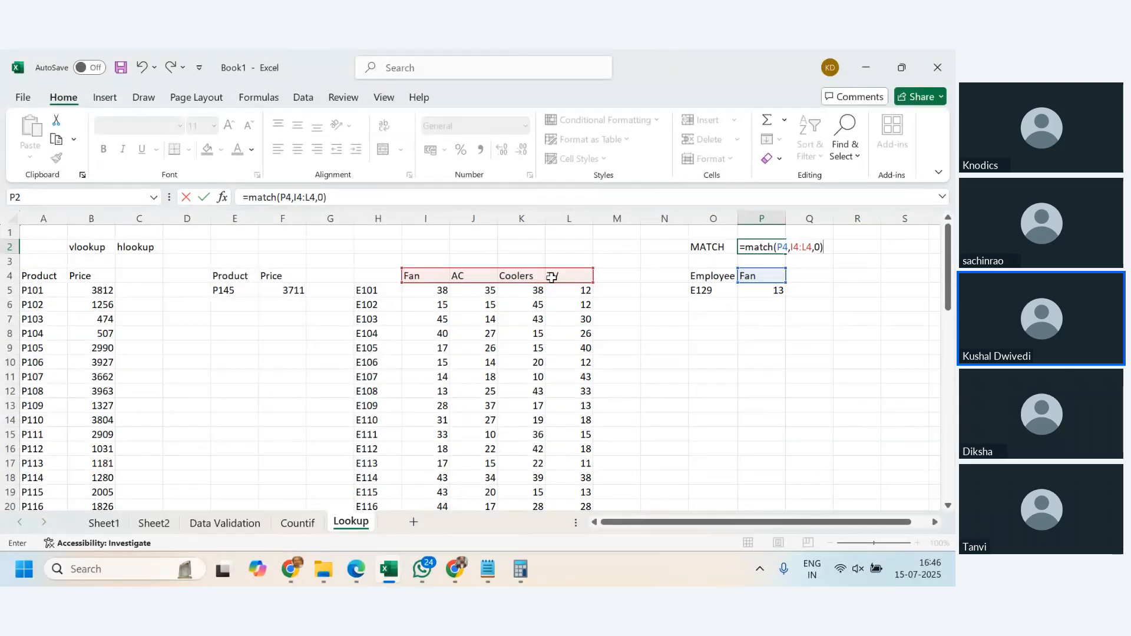
{"action": "key", "text": "Return"}
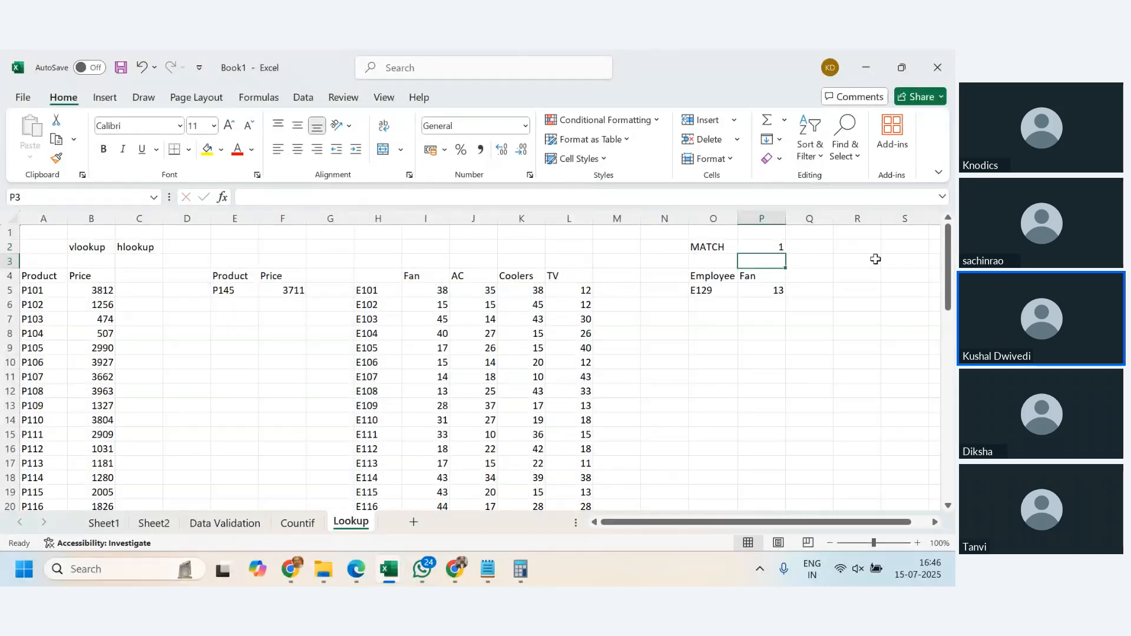
{"action": "left_click", "coordinate": [775, 247]}
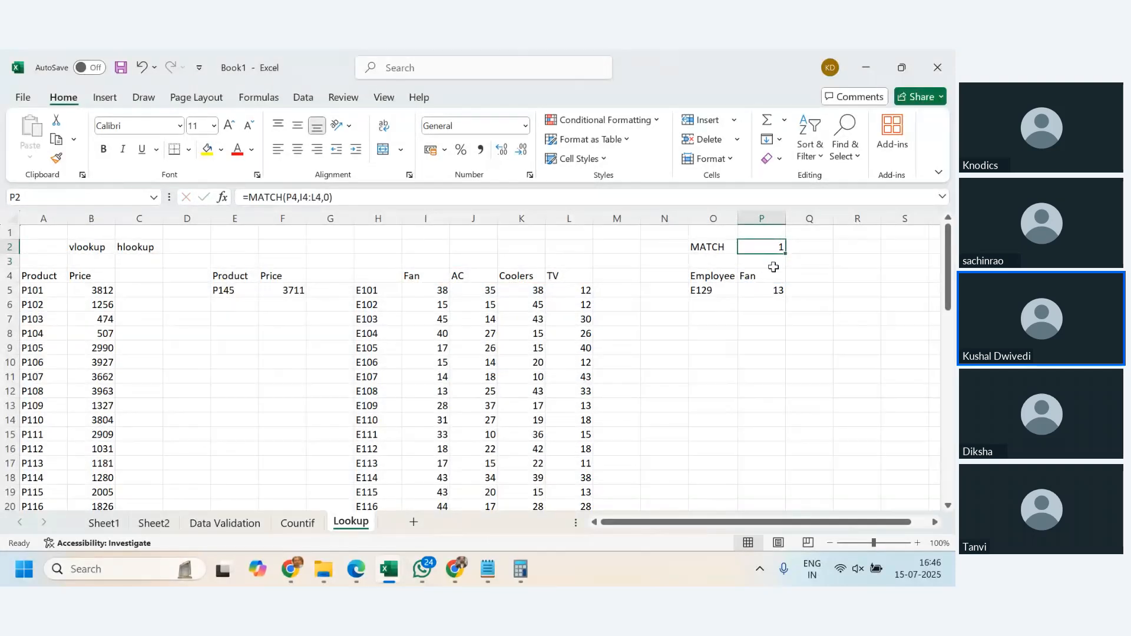
{"action": "left_click", "coordinate": [418, 277]}
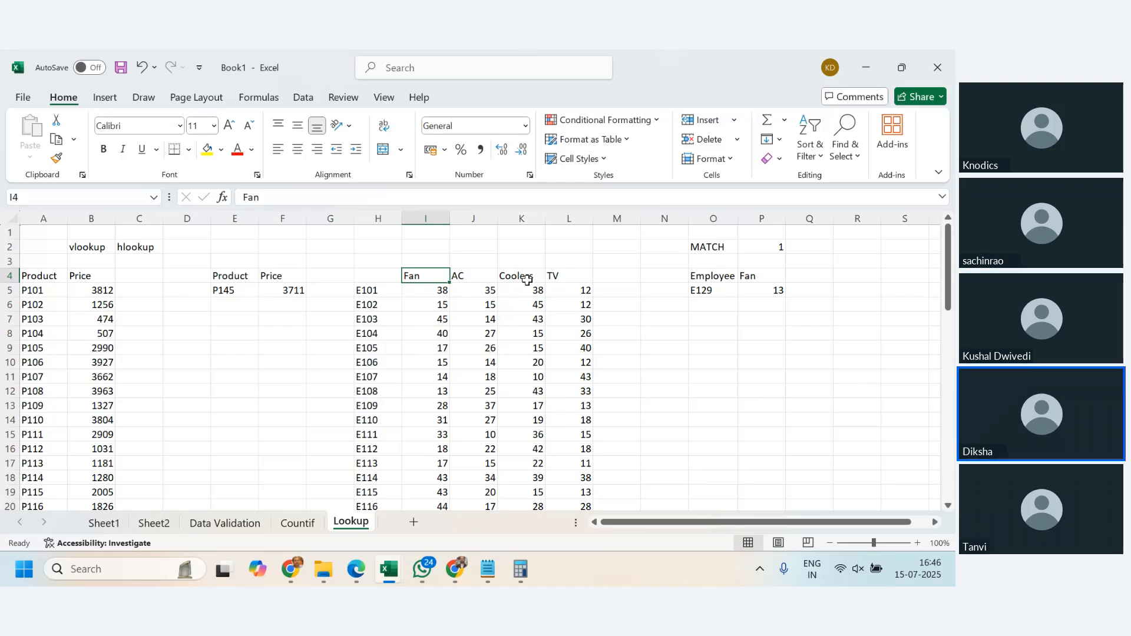
- Set the product heading in P4 to AC and check the MATCH formula's result in P2
{"action": "left_click", "coordinate": [760, 279]}
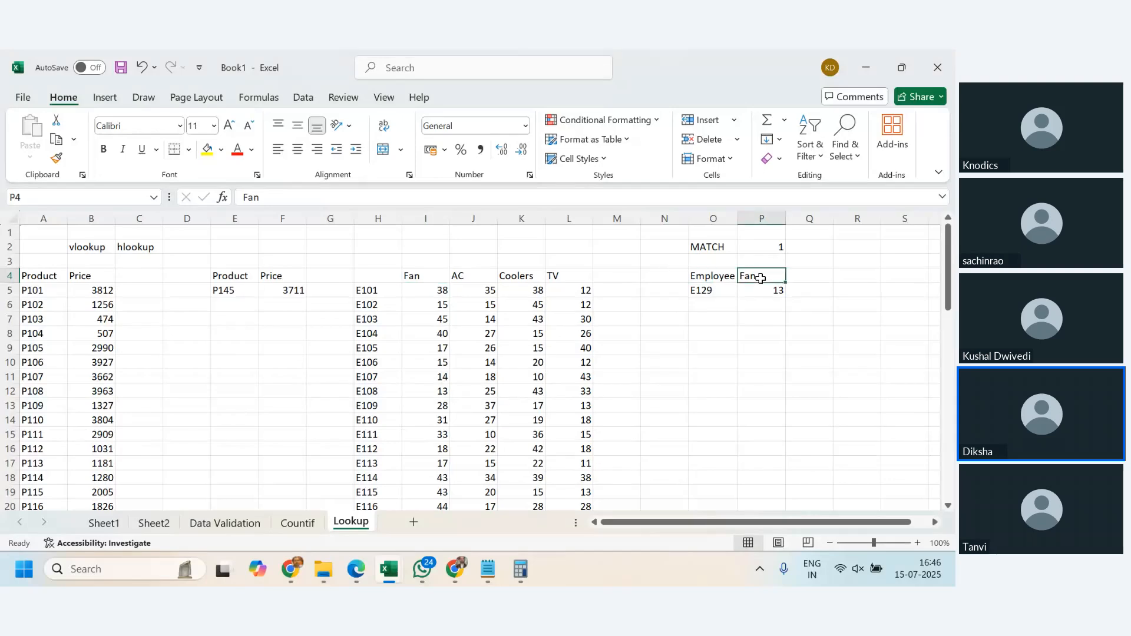
{"action": "type", "text": "AC"}
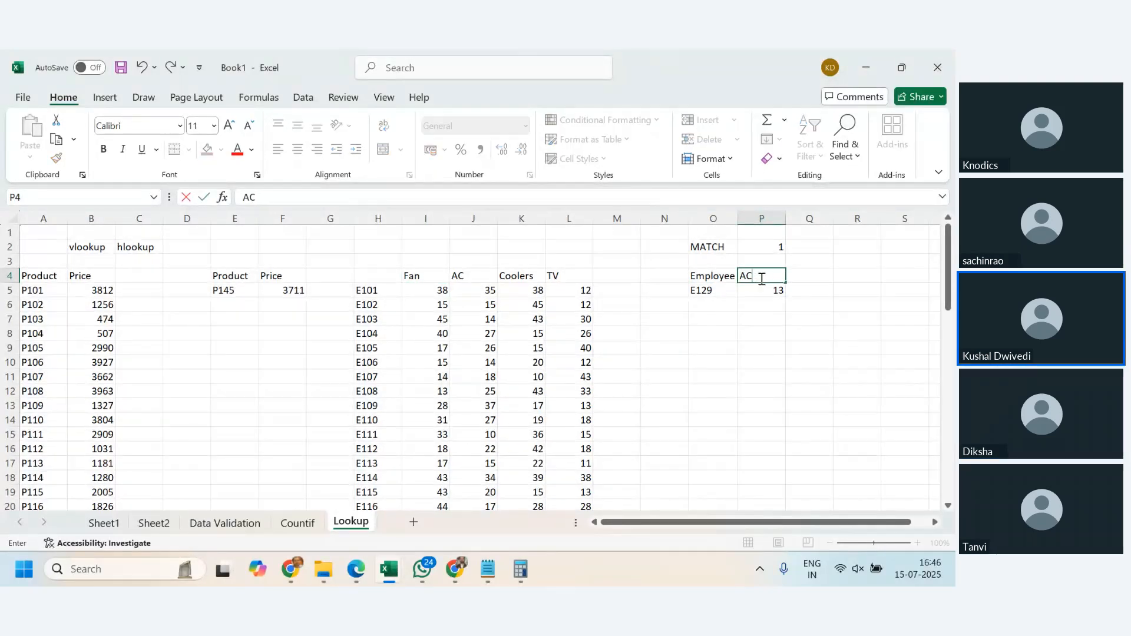
{"action": "key", "text": "Return"}
{"action": "left_click", "coordinate": [760, 278]}
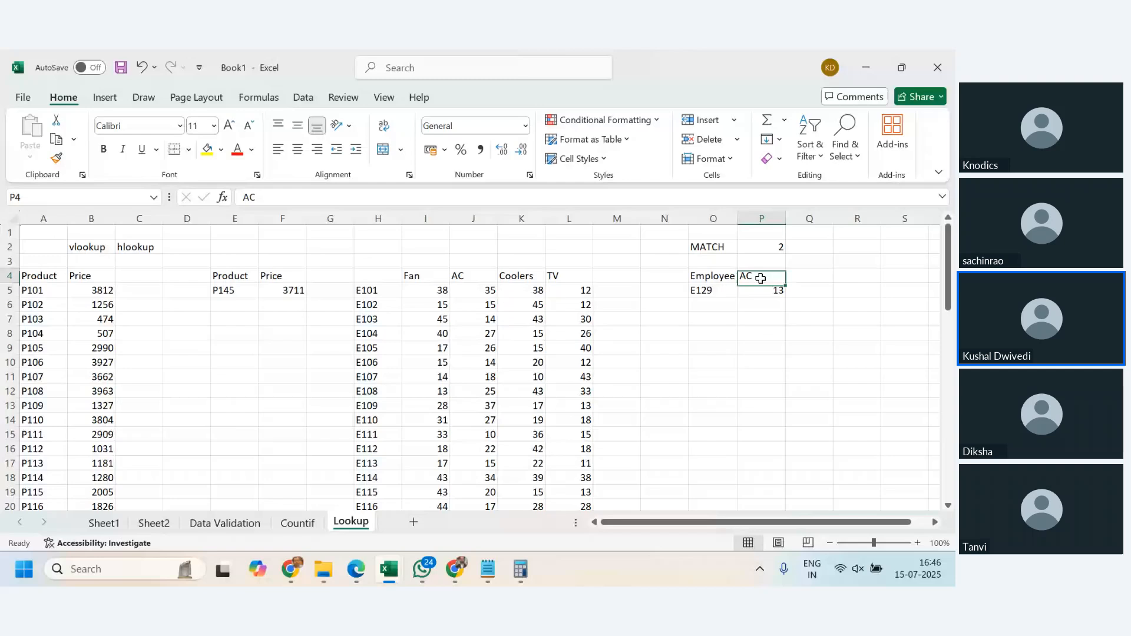
{"action": "left_click", "coordinate": [776, 250]}
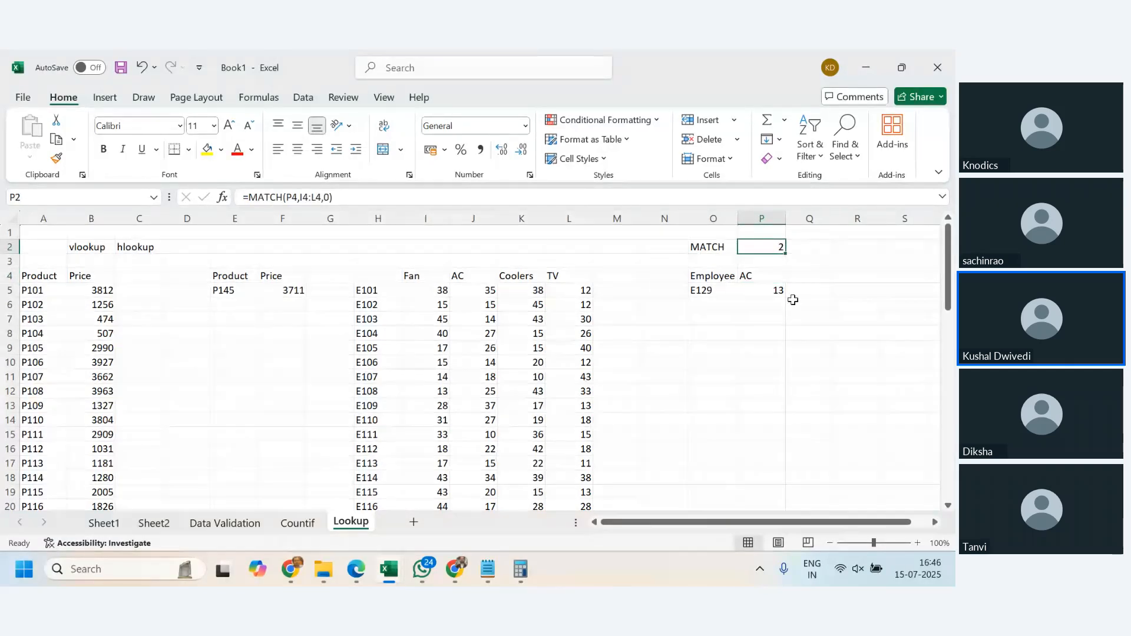
{"action": "type", "text": "=match("}
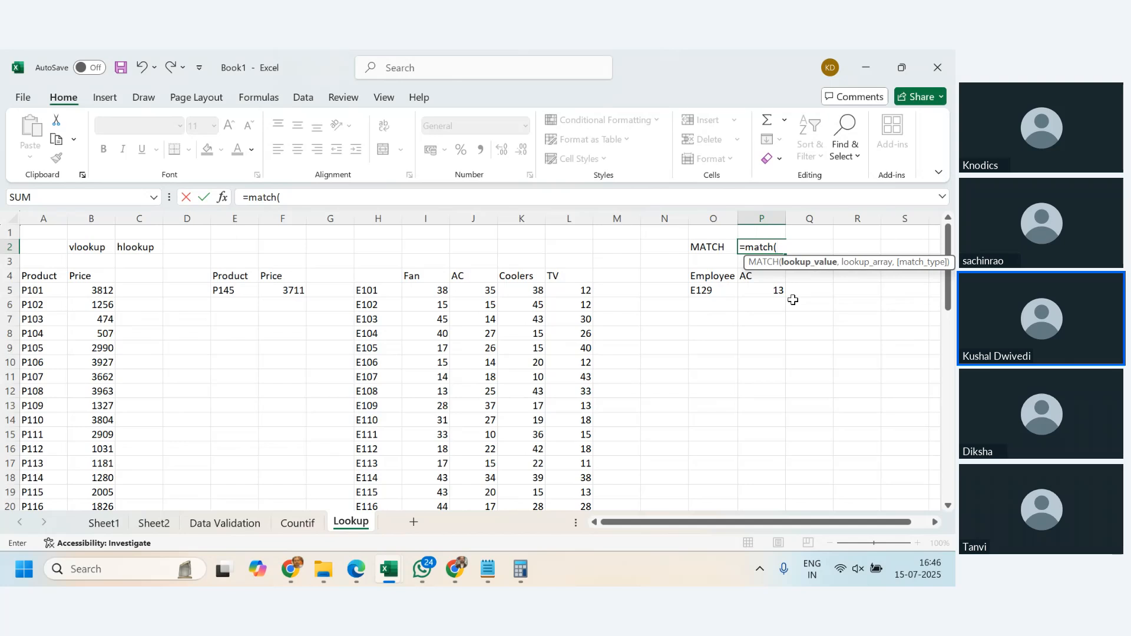
{"action": "left_click", "coordinate": [760, 279]}
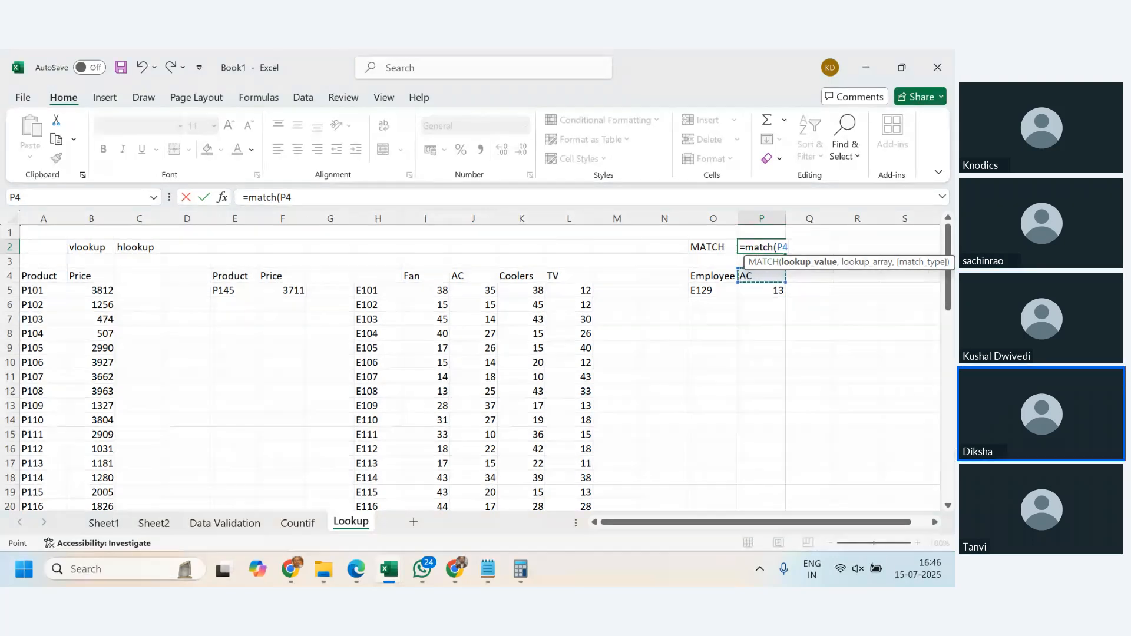
{"action": "type", "text": ","}
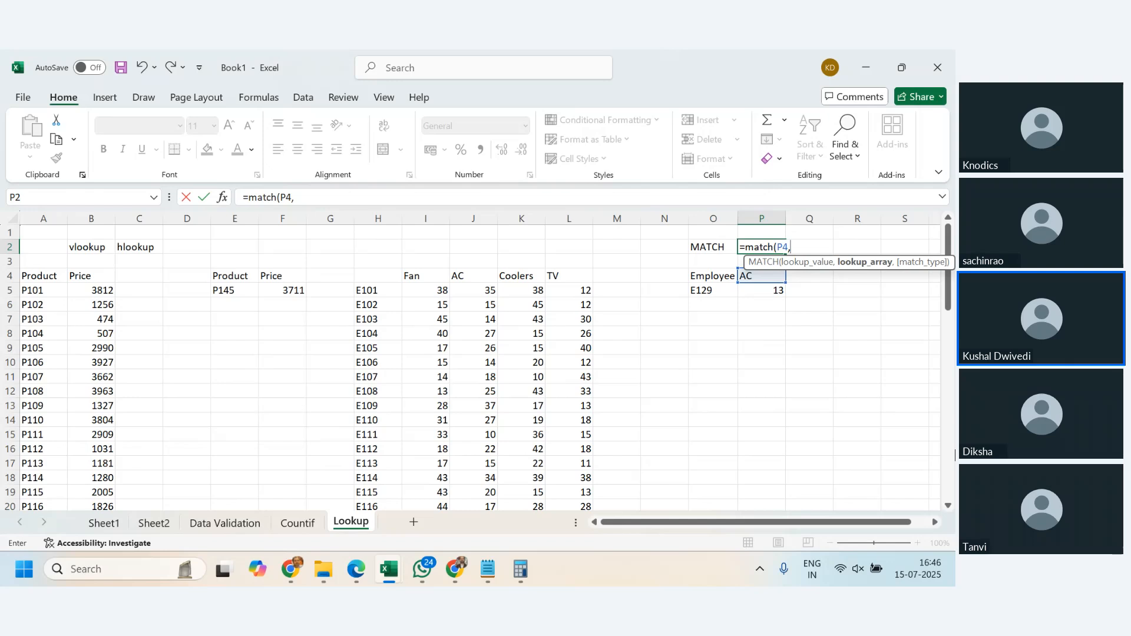
{"action": "left_click_drag", "start_coordinate": [426, 276], "coordinate": [562, 280]}
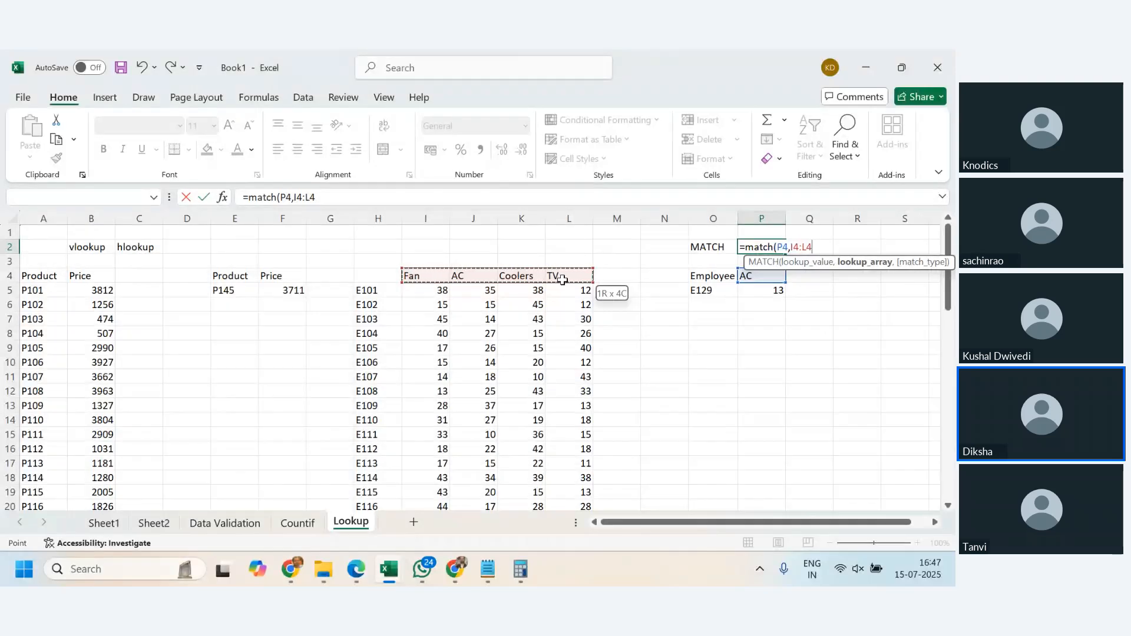
{"action": "key", "text": "ctrl+Return"}
{"action": "left_click", "coordinate": [804, 333]}
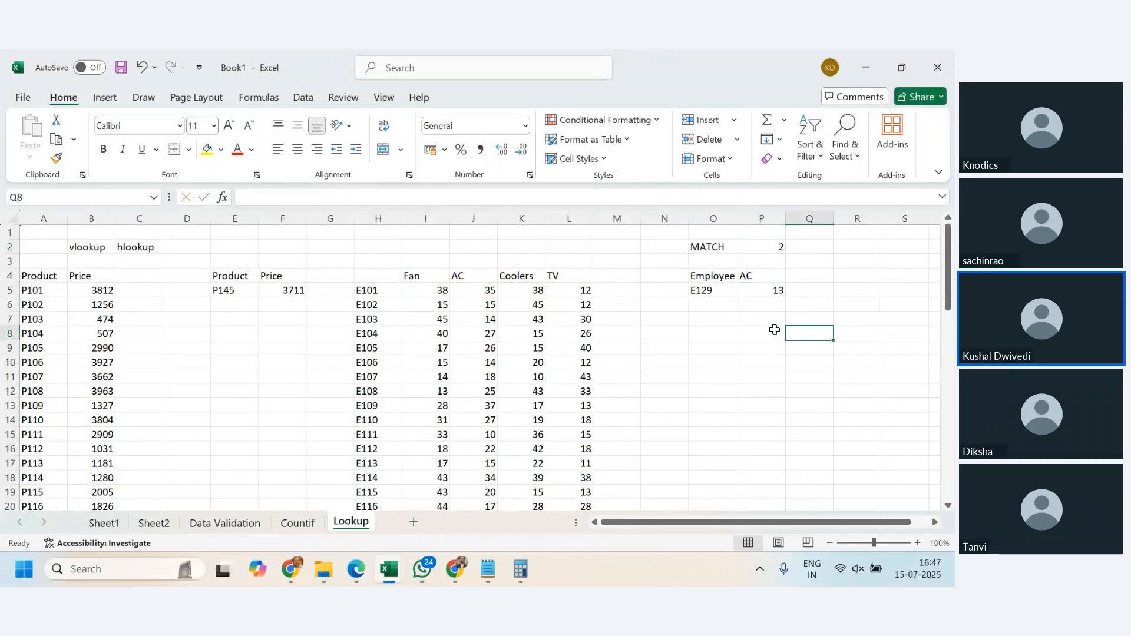
- Compare the AC heading in P4 with the product headings in I4:L4 and the employee figures starting at I5
{"action": "left_click", "coordinate": [761, 280]}
{"action": "left_click_drag", "start_coordinate": [413, 276], "coordinate": [566, 277]}
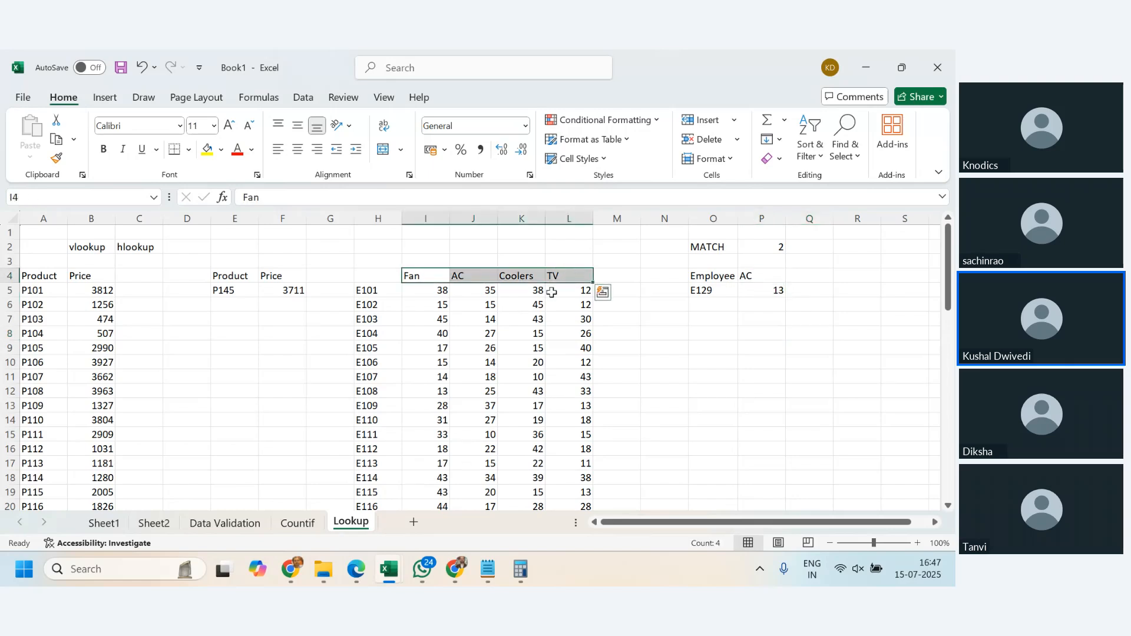
{"action": "left_click", "coordinate": [522, 347]}
{"action": "left_click", "coordinate": [763, 280]}
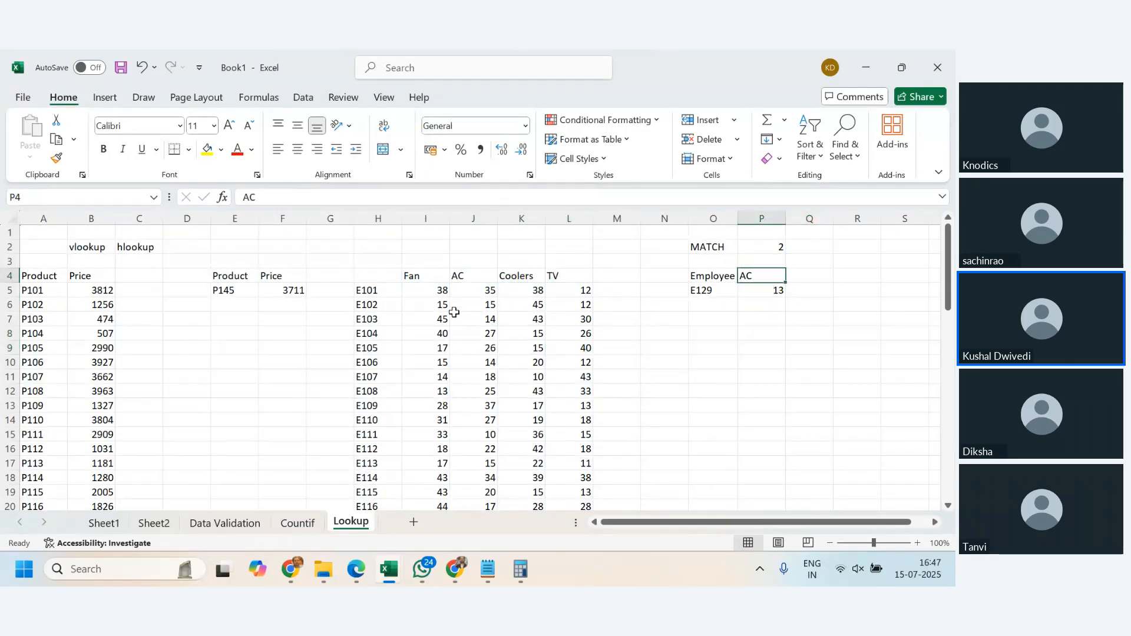
{"action": "left_click_drag", "start_coordinate": [441, 290], "coordinate": [580, 438]}
{"action": "scroll", "coordinate": [555, 428], "scroll_direction": "up", "scroll_amount": 5}
{"action": "left_click", "coordinate": [447, 290]}
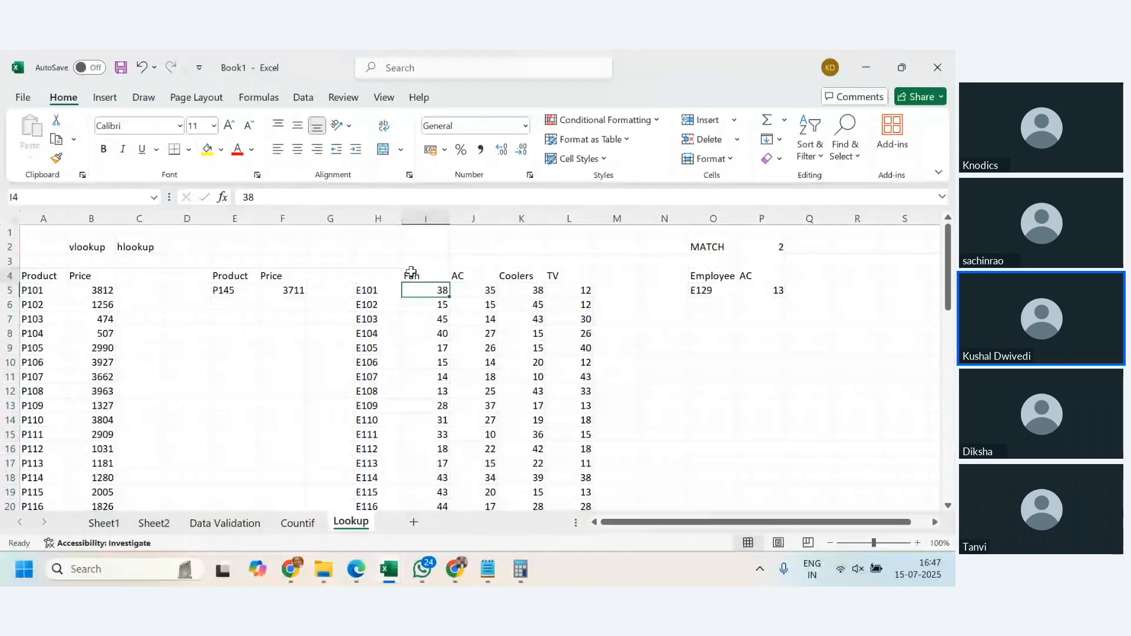
{"action": "left_click_drag", "start_coordinate": [412, 273], "coordinate": [576, 270]}
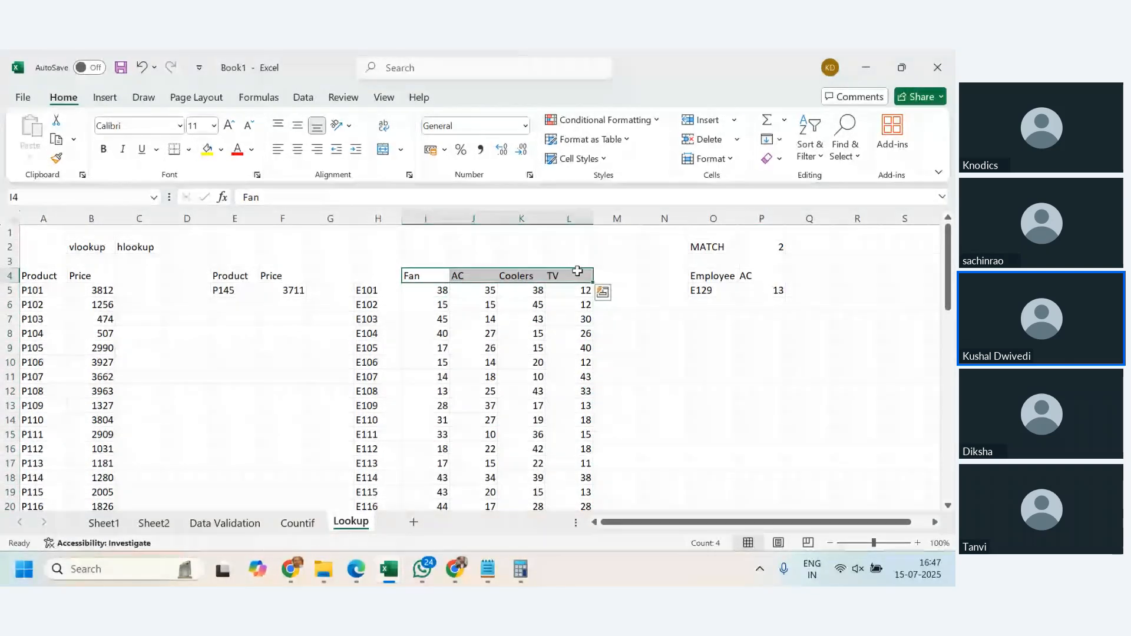
{"action": "left_click", "coordinate": [425, 294]}
{"action": "left_click_drag", "start_coordinate": [426, 294], "coordinate": [569, 406]}
{"action": "scroll", "coordinate": [569, 407], "scroll_direction": "up", "scroll_amount": 5}
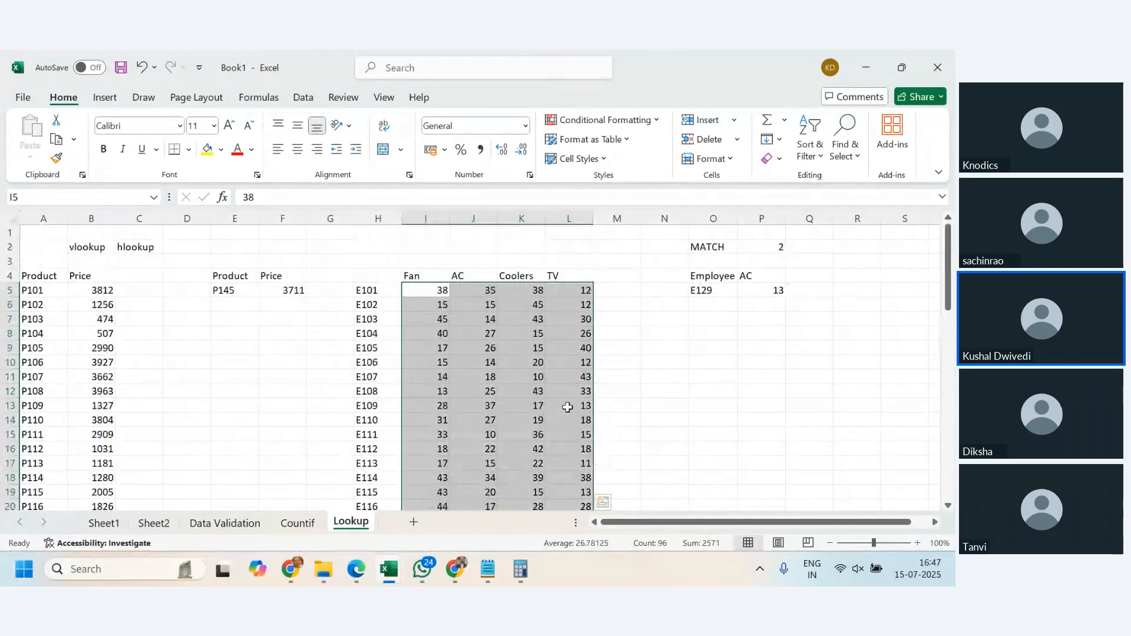
{"action": "left_click", "coordinate": [492, 333]}
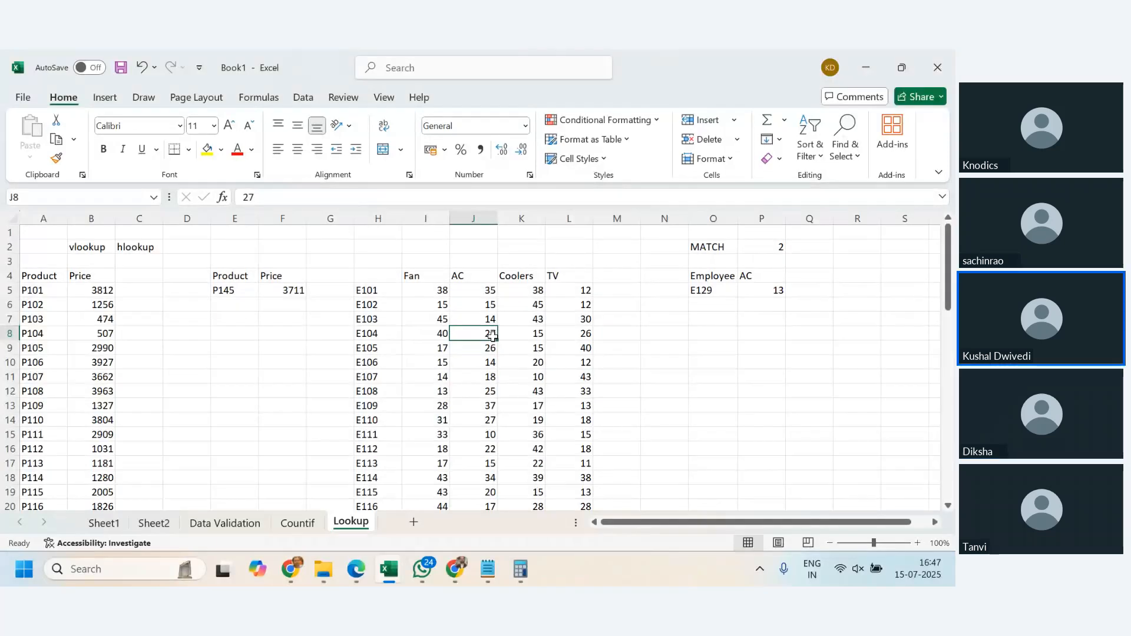
- Review the MATCH formula in P2 against the heading row I4:L4 and the employee table starting at H5
{"action": "left_click", "coordinate": [770, 246]}
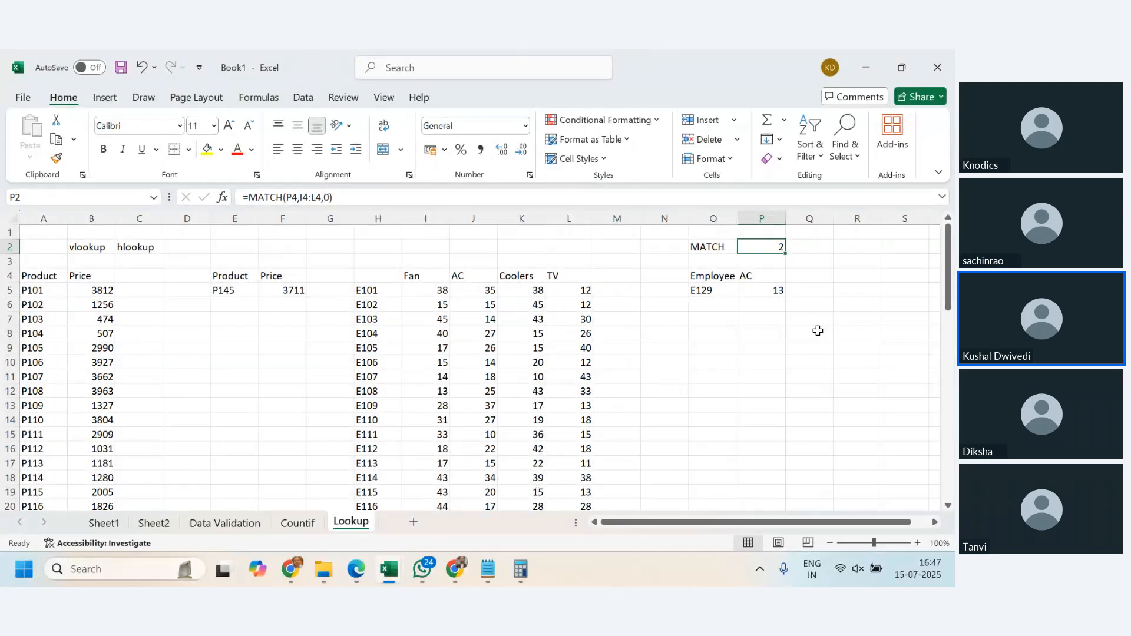
{"action": "left_click_drag", "start_coordinate": [415, 277], "coordinate": [576, 421]}
{"action": "scroll", "coordinate": [575, 422], "scroll_direction": "up", "scroll_amount": 5}
{"action": "left_click", "coordinate": [577, 391]}
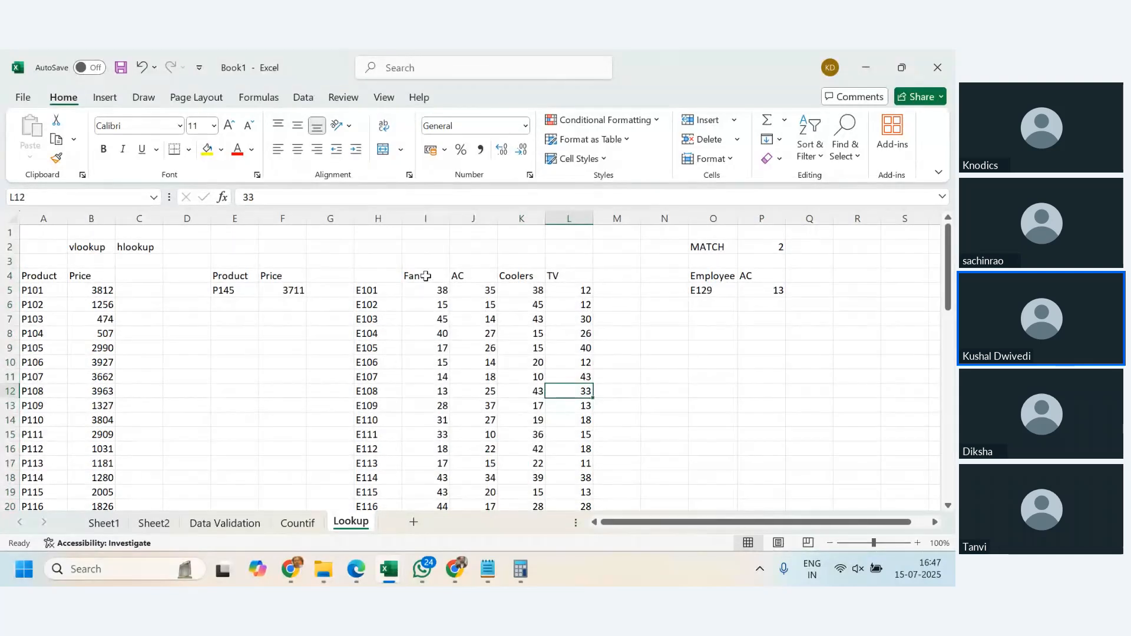
{"action": "left_click_drag", "start_coordinate": [416, 275], "coordinate": [578, 275]}
{"action": "left_click", "coordinate": [754, 275]}
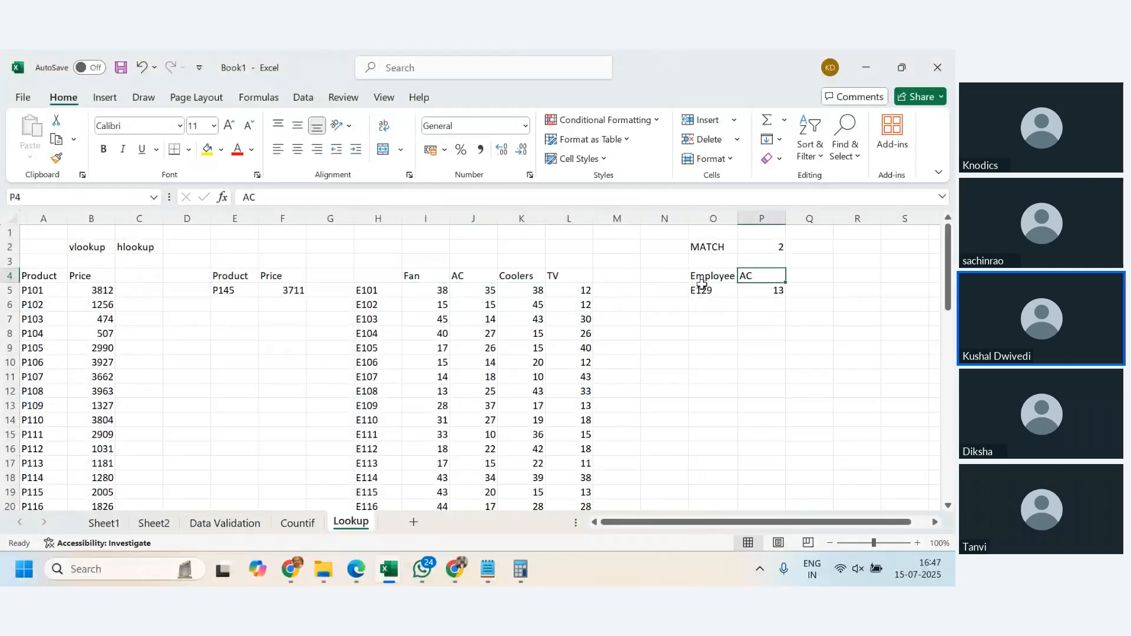
{"action": "left_click", "coordinate": [566, 276]}
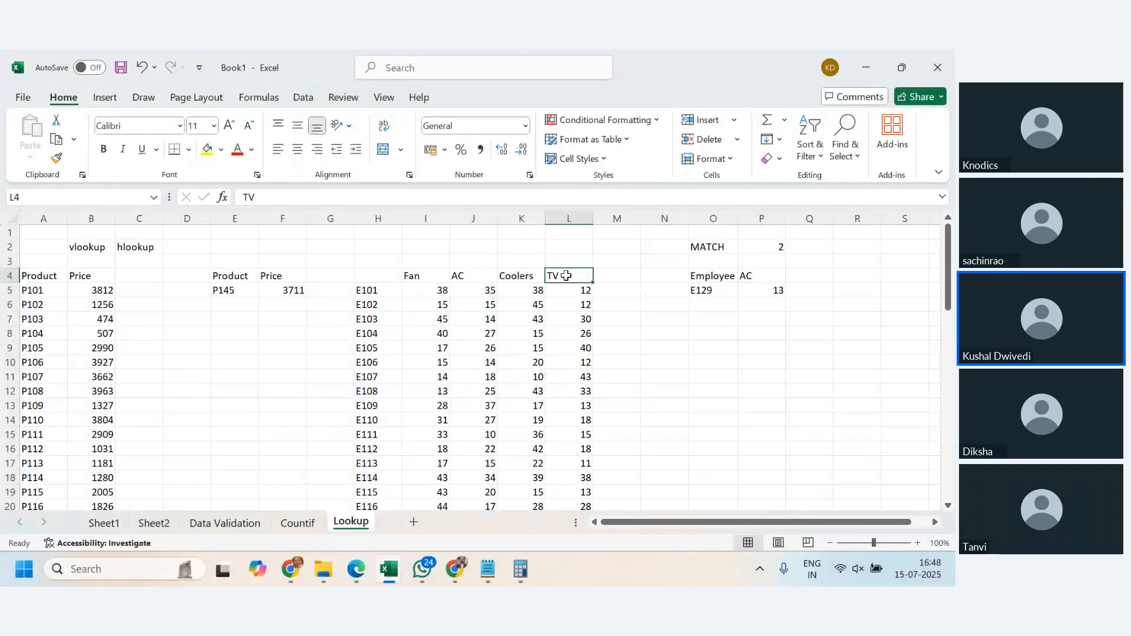
{"action": "left_click", "coordinate": [528, 277]}
{"action": "left_click", "coordinate": [425, 278]}
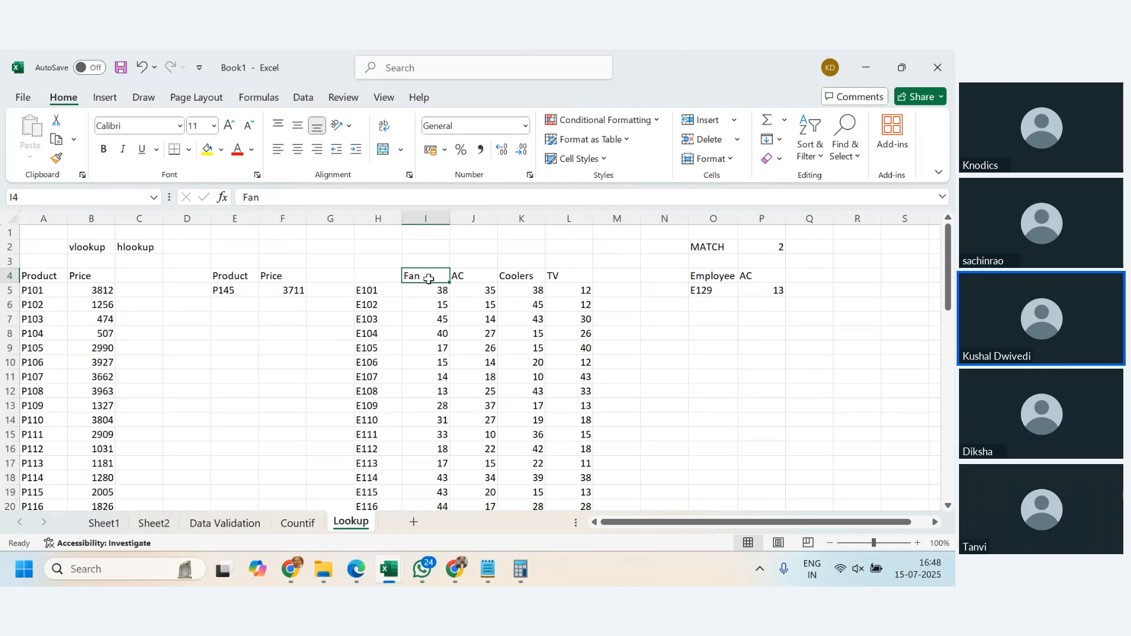
{"action": "left_click_drag", "start_coordinate": [428, 279], "coordinate": [568, 276]}
{"action": "left_click_drag", "start_coordinate": [371, 291], "coordinate": [583, 339]}
{"action": "scroll", "coordinate": [598, 365], "scroll_direction": "up", "scroll_amount": 10}
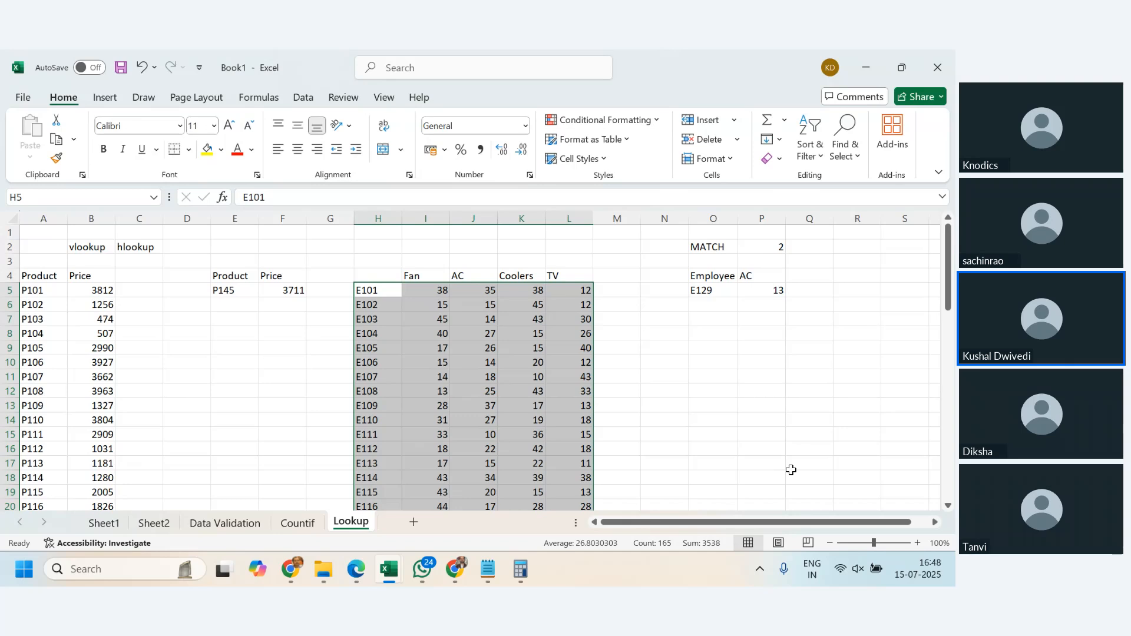
- Switch to the Zoho meeting in Chrome to check it, and return to the Excel workbook
{"action": "left_click", "coordinate": [298, 570]}
{"action": "left_click", "coordinate": [281, 506]}
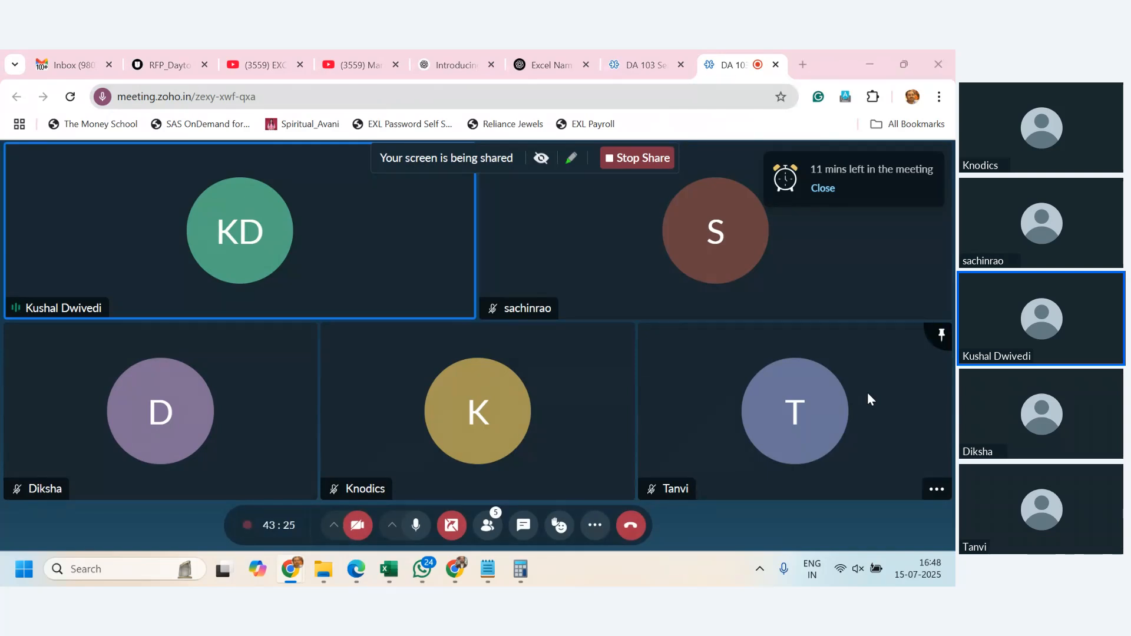
{"action": "key", "text": "alt+Tab"}
- Check the product headings in I4:L4 once more against the lookup heading in P4
{"action": "left_click", "coordinate": [537, 365]}
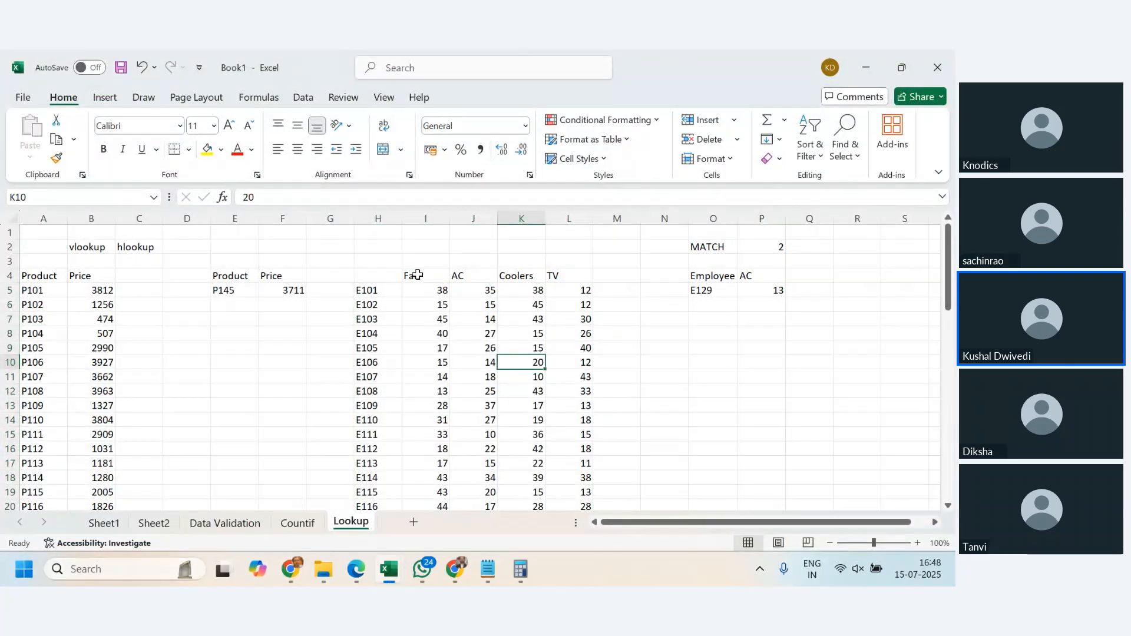
{"action": "left_click_drag", "start_coordinate": [412, 276], "coordinate": [571, 272]}
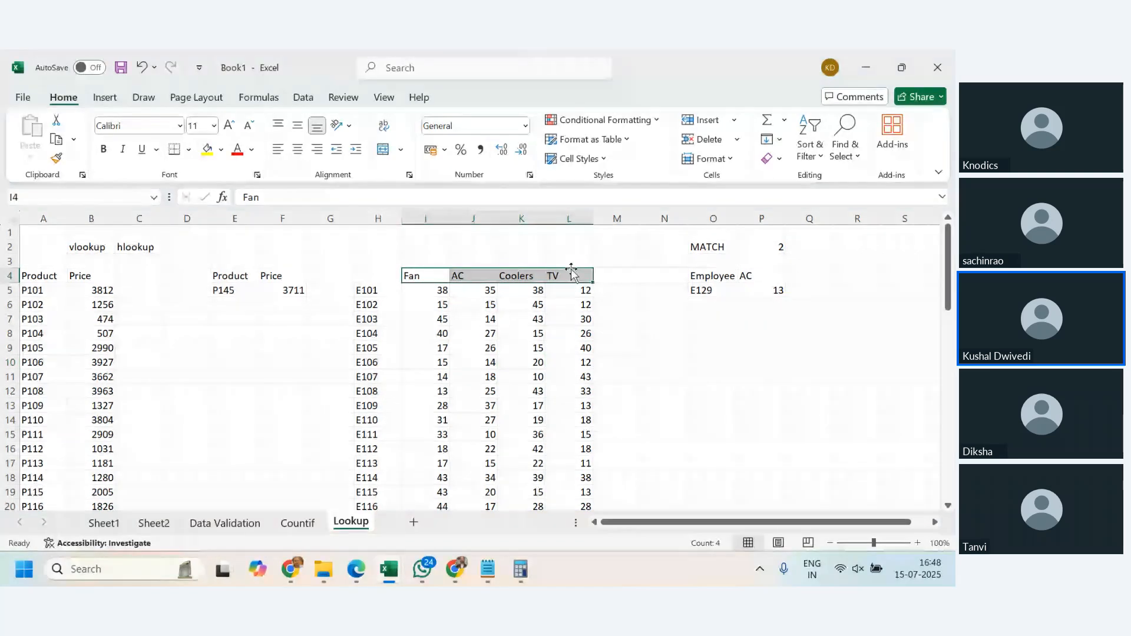
{"action": "left_click", "coordinate": [773, 277]}
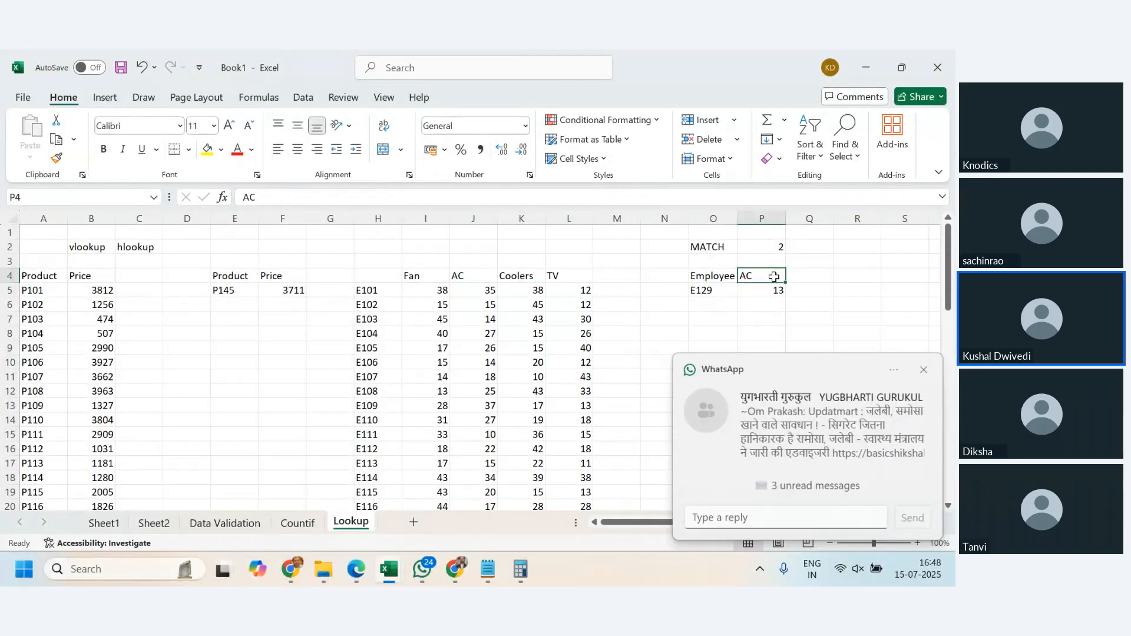
- Re-enter the formula =MATCH(P4,I4:L4,0) in P2 to find the product heading's position with an exact match
{"action": "left_click", "coordinate": [924, 370]}
{"action": "left_click", "coordinate": [774, 245]}
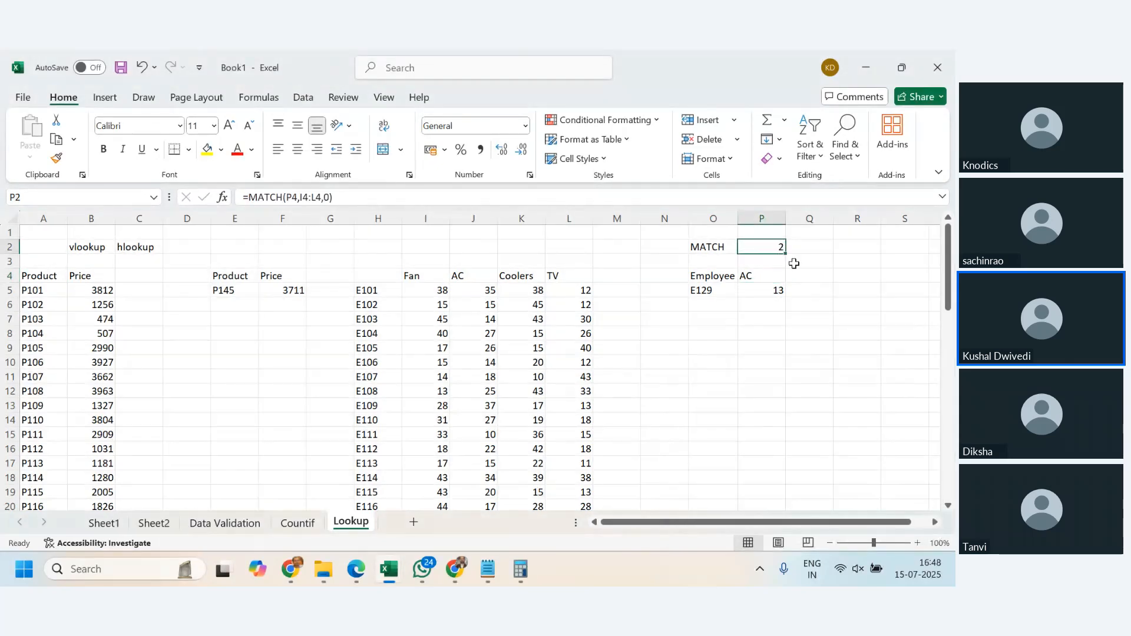
{"action": "type", "text": "=match("}
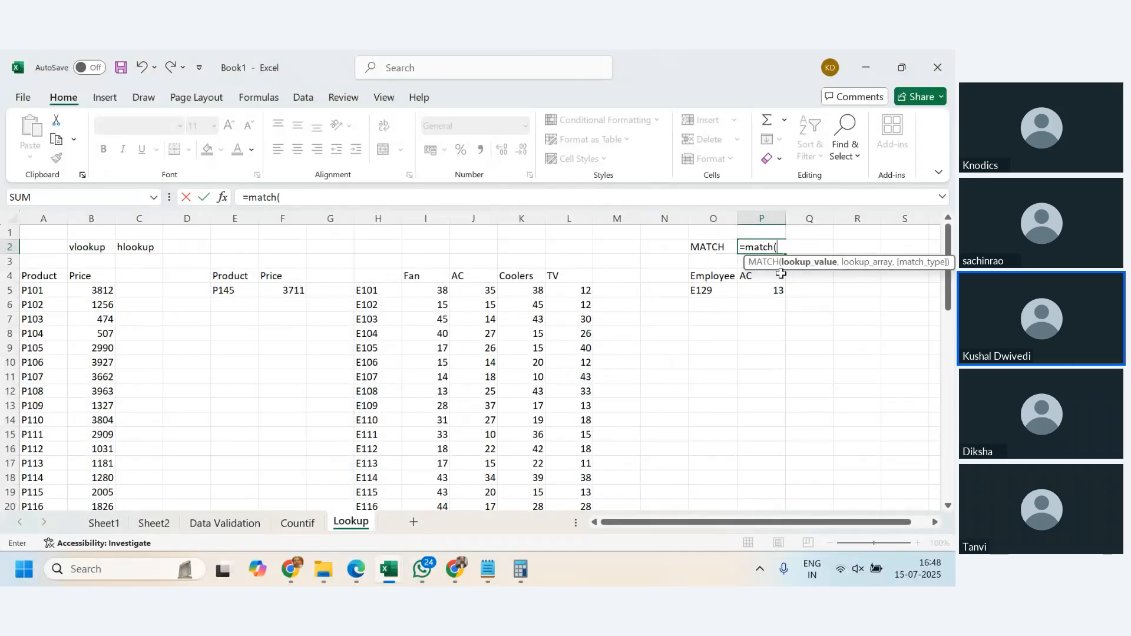
{"action": "left_click", "coordinate": [777, 277]}
{"action": "type", "text": ","}
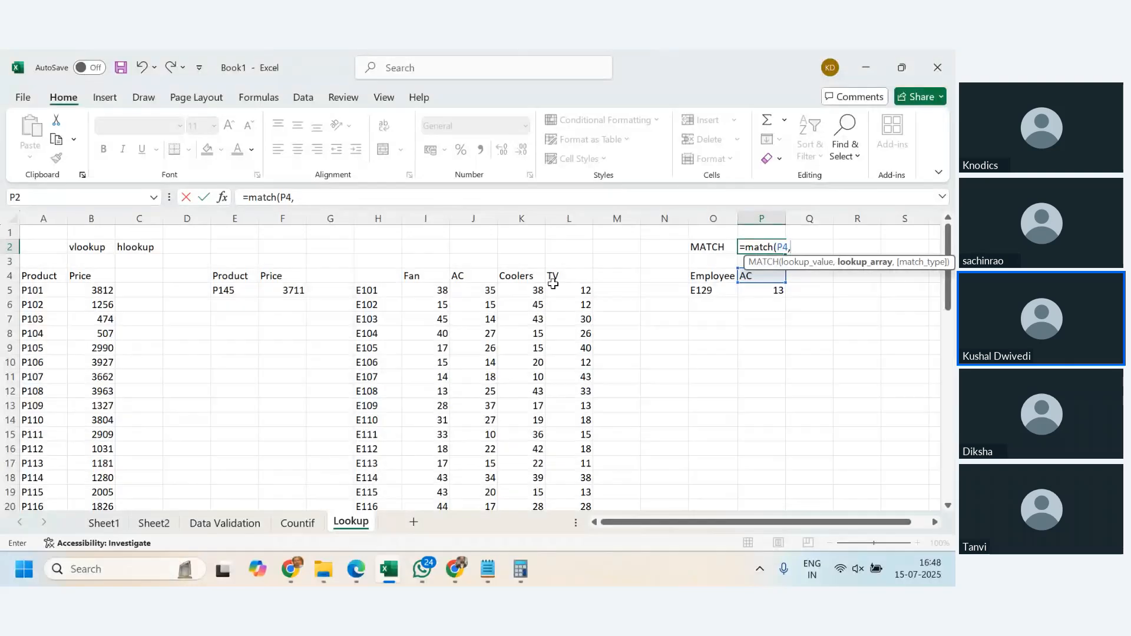
{"action": "left_click_drag", "start_coordinate": [430, 281], "coordinate": [567, 280]}
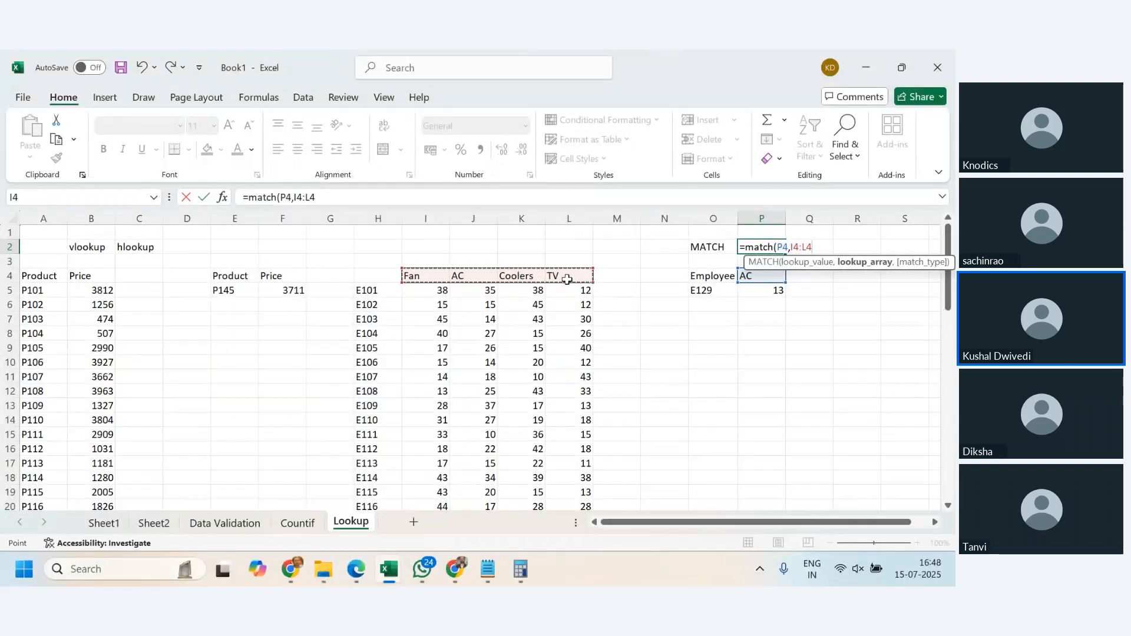
{"action": "type", "text": ","}
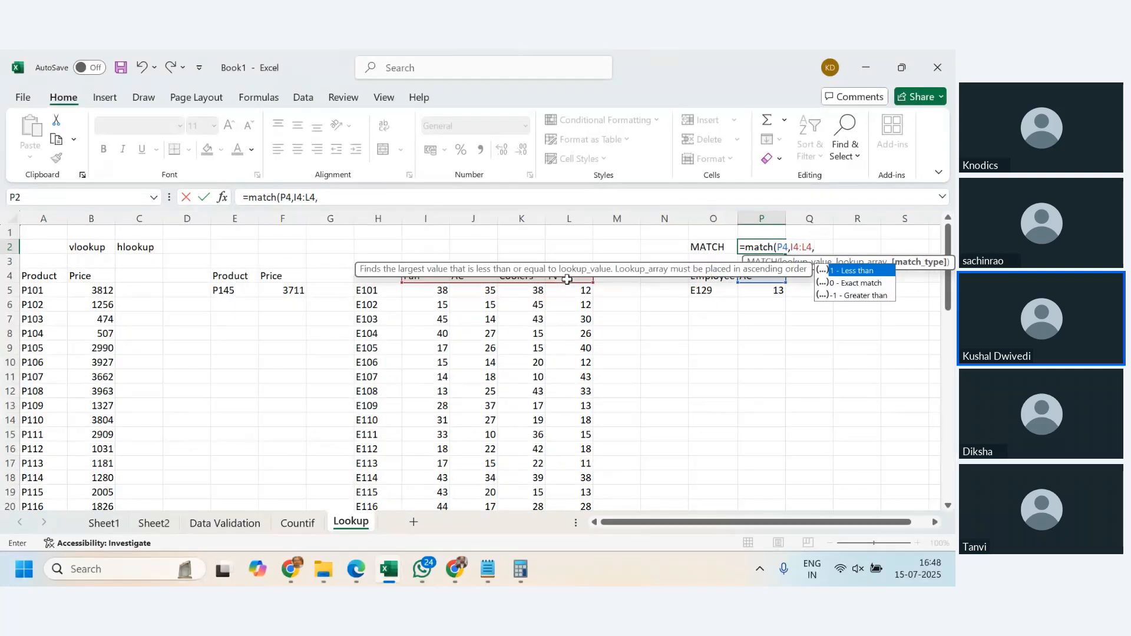
{"action": "type", "text": "0)"}
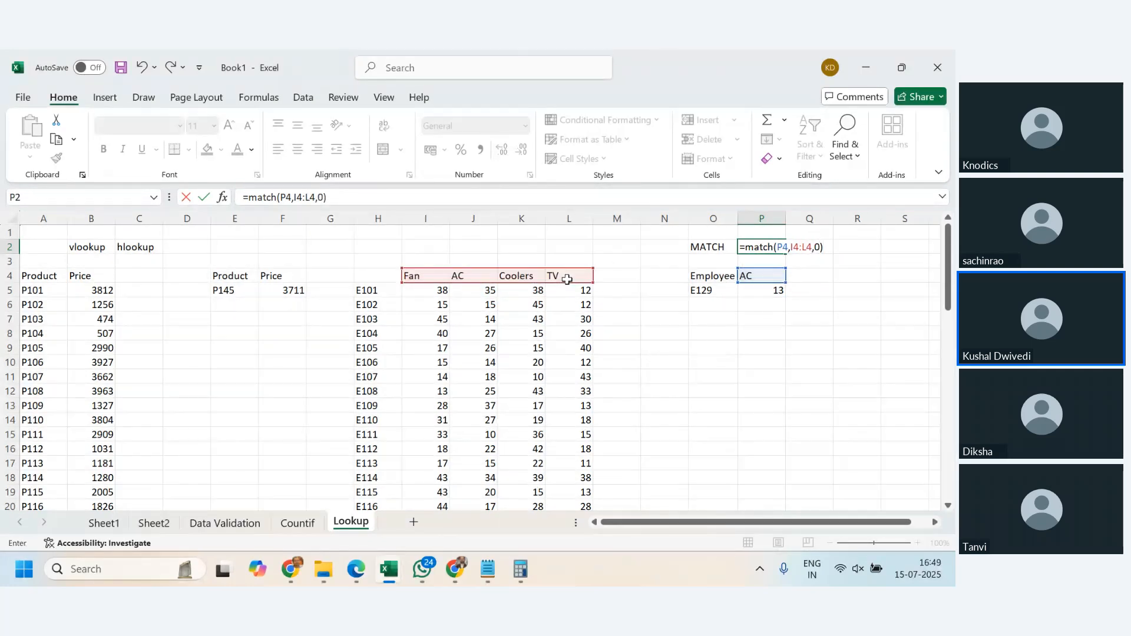
{"action": "key", "text": "Return"}
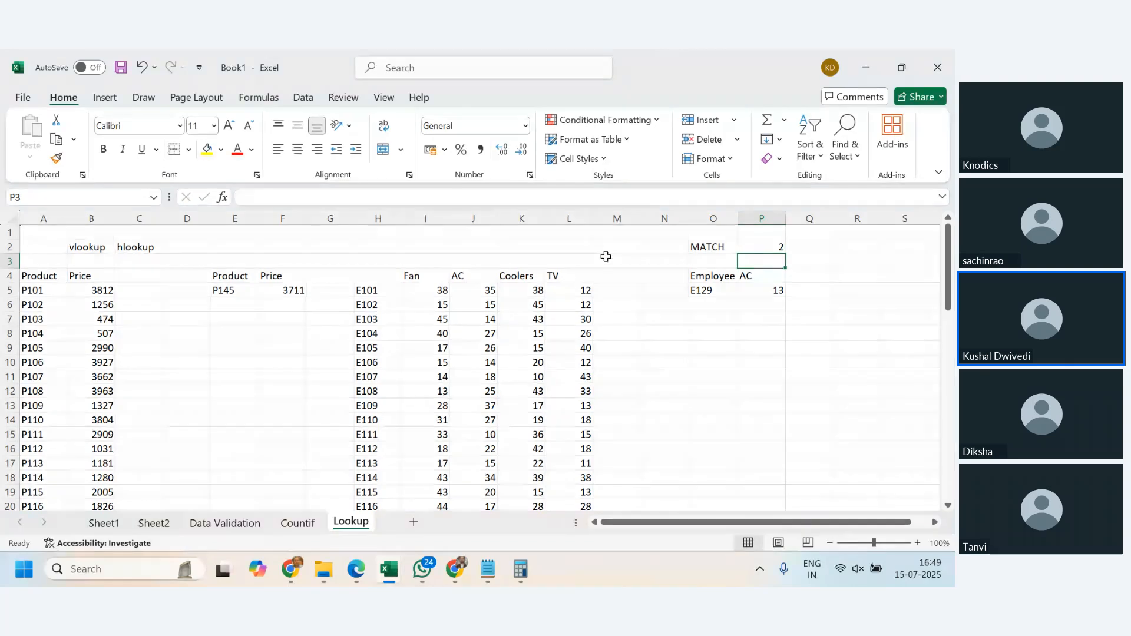
- Test the MATCH formula by setting the product heading in P4 to TV, Fan and Coolers in turn
{"action": "left_click", "coordinate": [770, 278]}
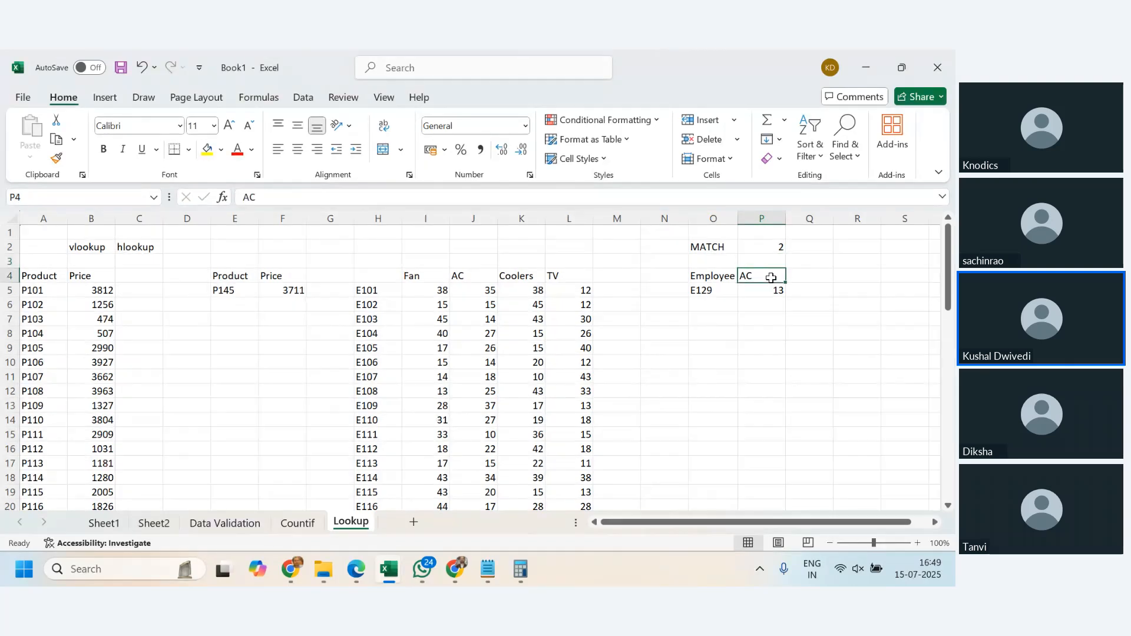
{"action": "type", "text": "TV"}
{"action": "key", "text": "Return"}
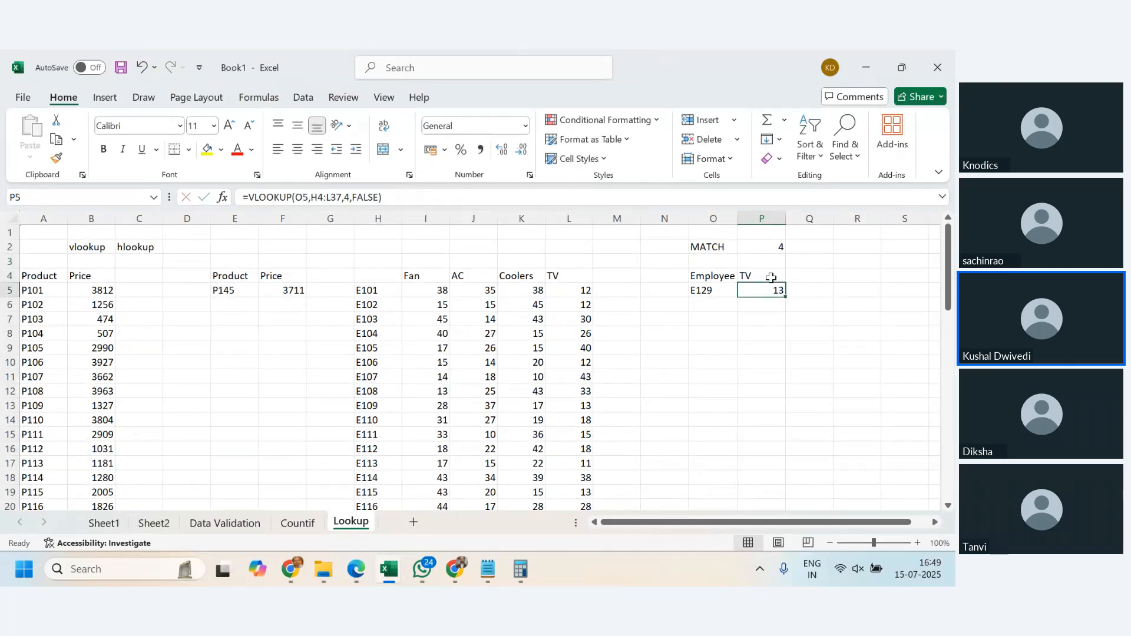
{"action": "left_click", "coordinate": [770, 278]}
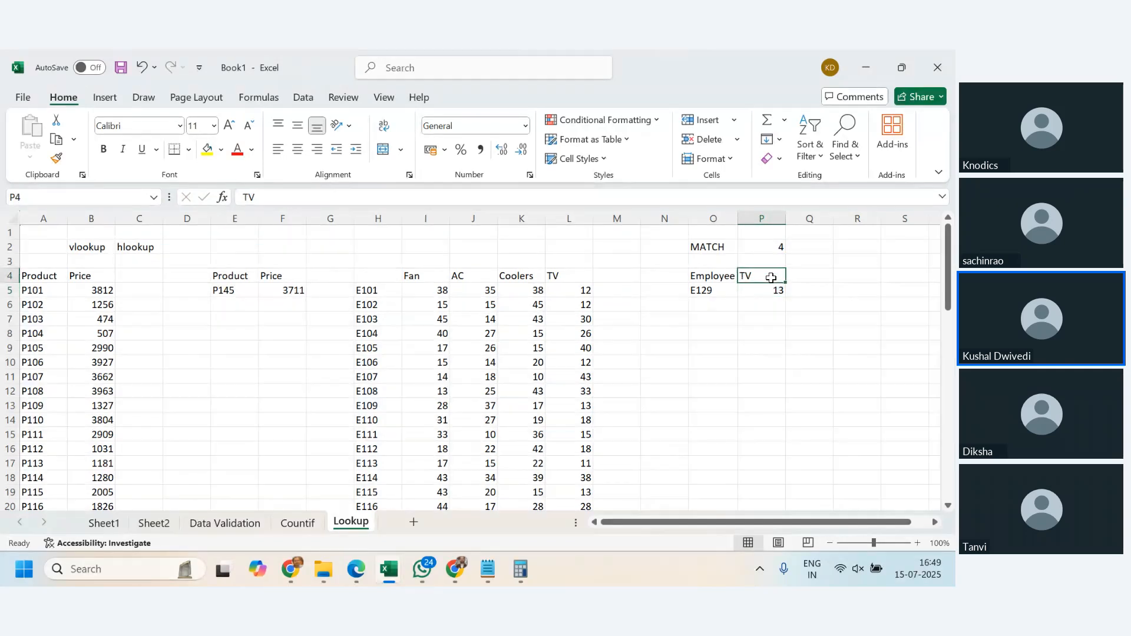
{"action": "type", "text": "Fan"}
{"action": "key", "text": "Return"}
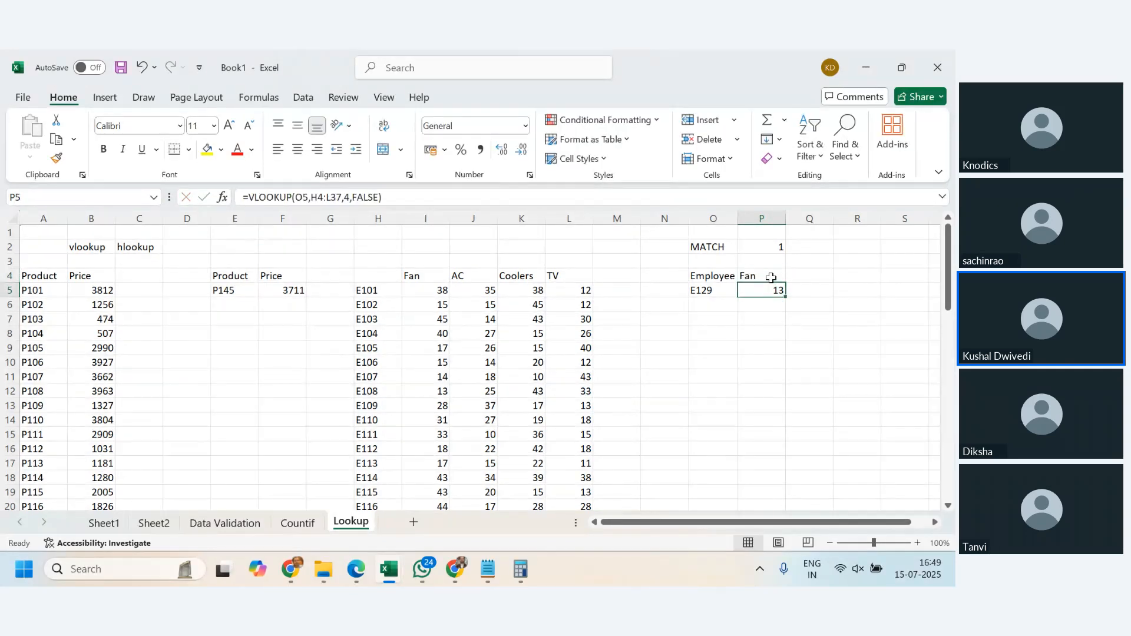
{"action": "left_click", "coordinate": [770, 278]}
{"action": "type", "text": "Cooler"}
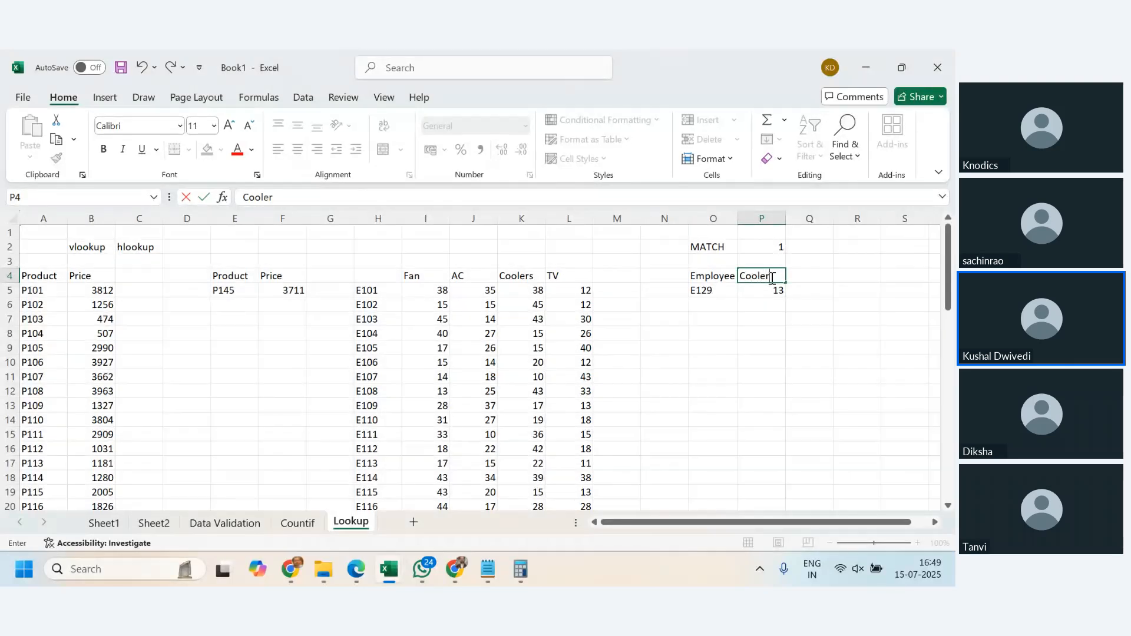
{"action": "key", "text": "Return"}
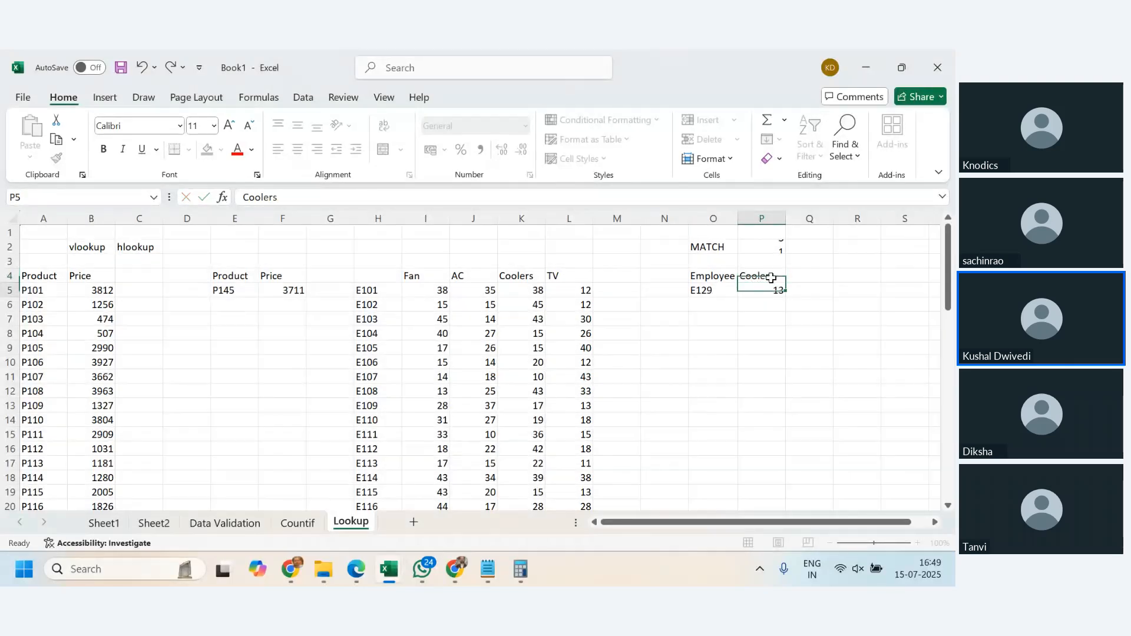
- Compare the MATCH formula in P2 and the heading in P4 with the column index argument of the VLOOKUP in P5
{"action": "left_click", "coordinate": [774, 246]}
{"action": "left_click", "coordinate": [768, 271]}
{"action": "left_click", "coordinate": [773, 246]}
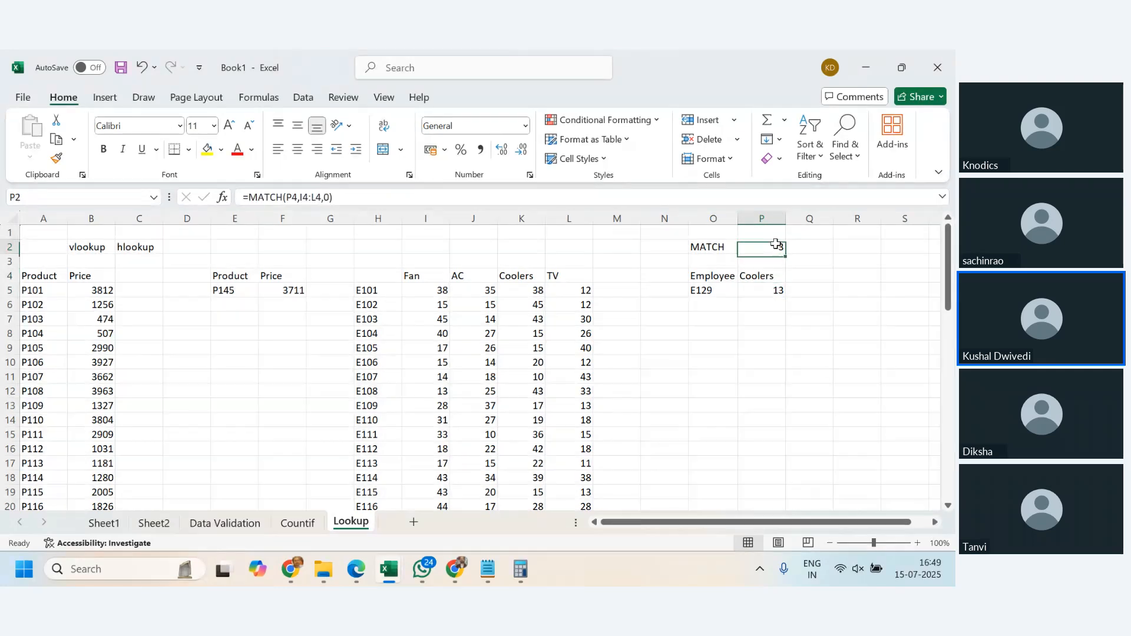
{"action": "left_click", "coordinate": [775, 277]}
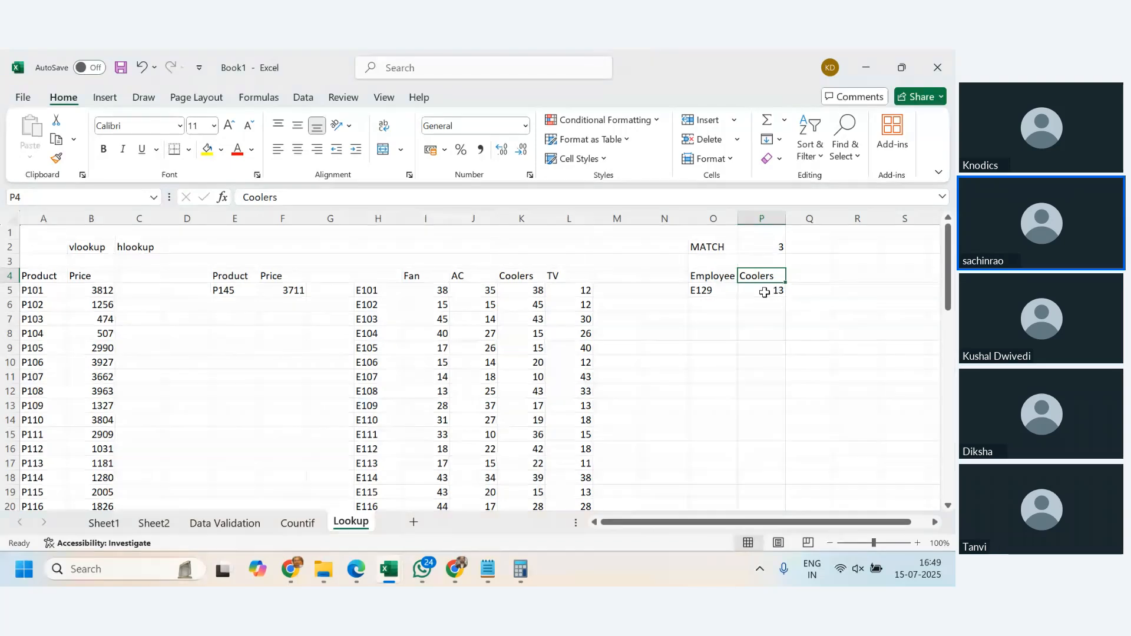
{"action": "left_click", "coordinate": [764, 291]}
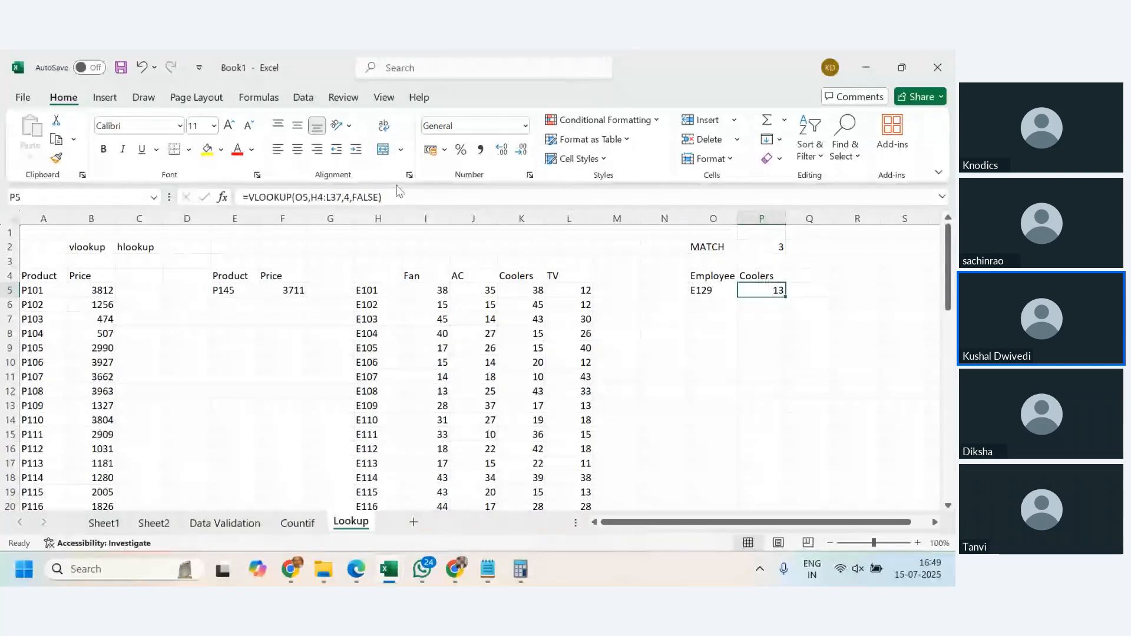
{"action": "double_click", "coordinate": [348, 198]}
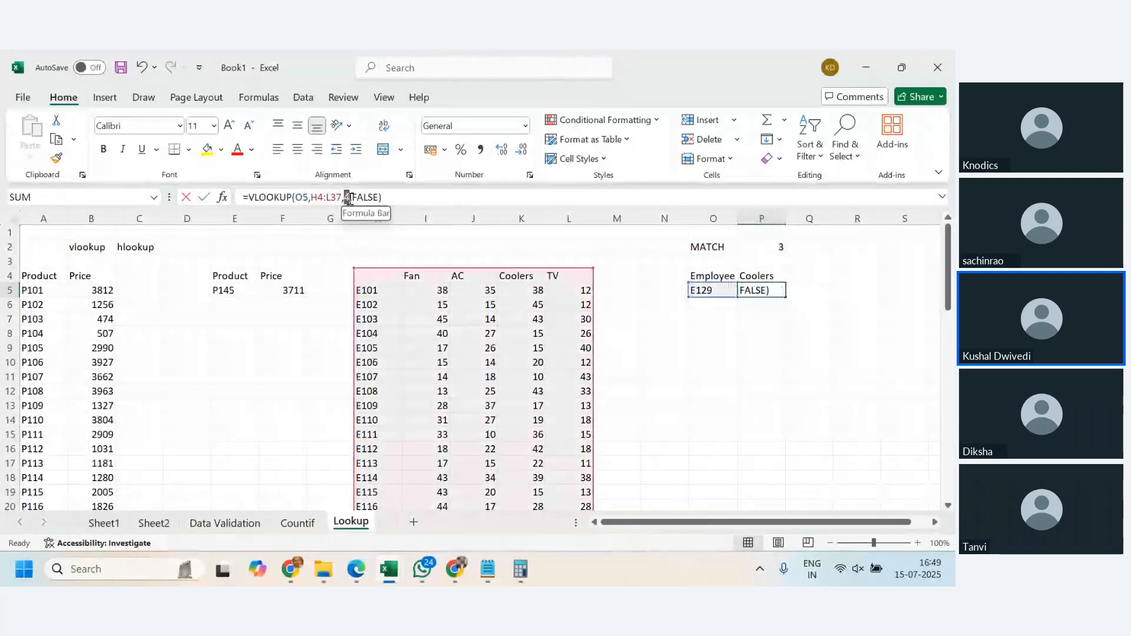
{"action": "type", "text": "4"}
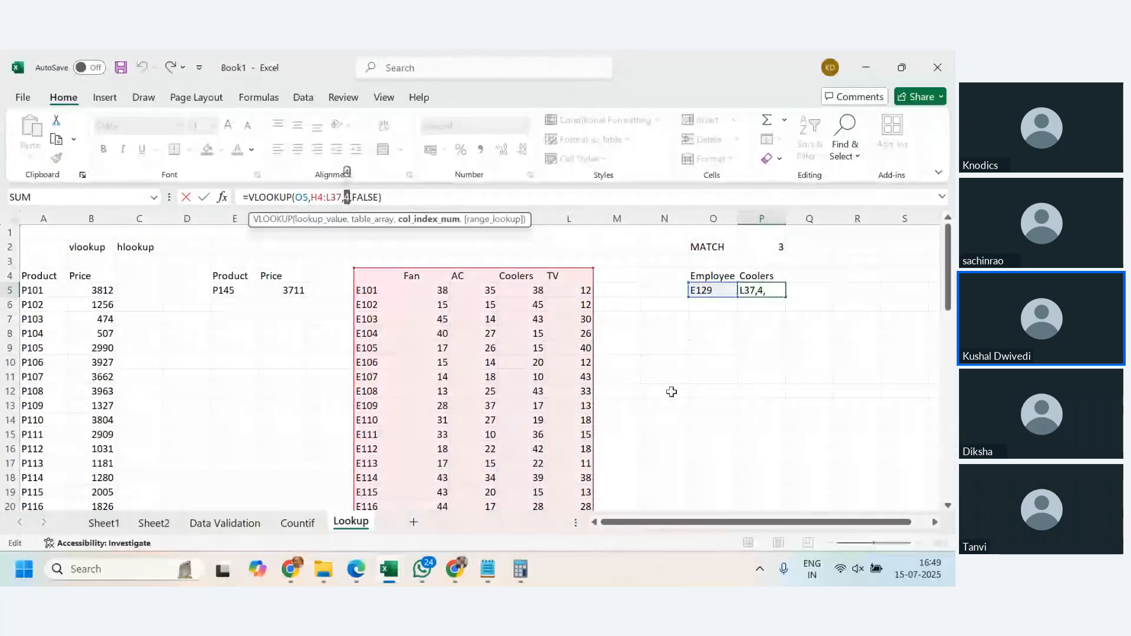
{"action": "key", "text": "ctrl+Return"}
- Clear P4 and give it a list data validation sourced from the product headings in I4:L4
{"action": "left_click", "coordinate": [775, 279]}
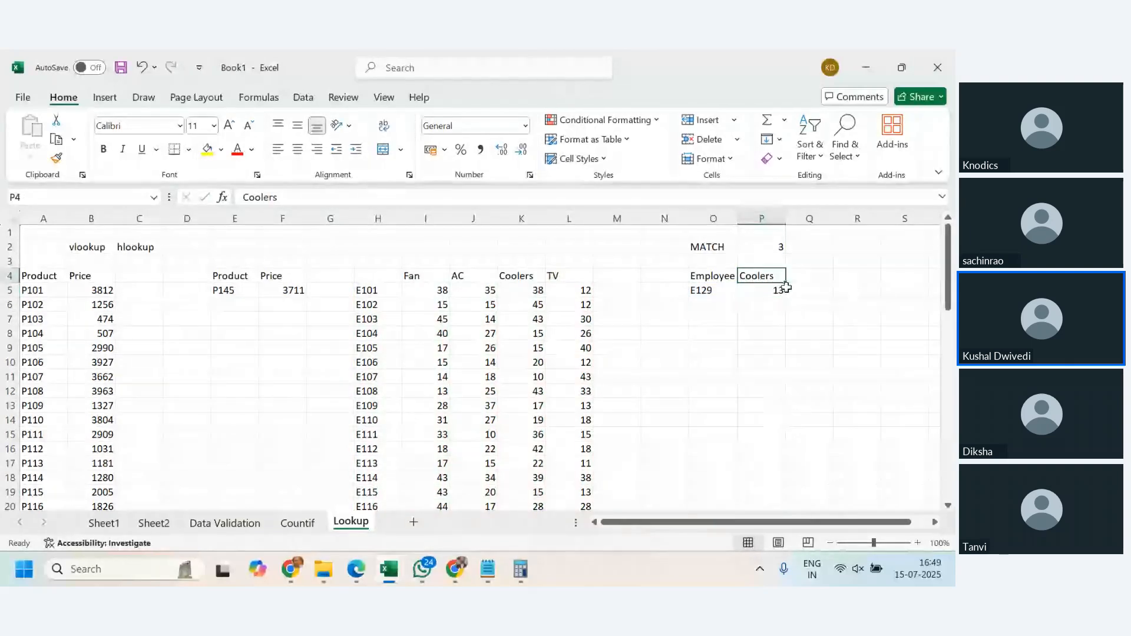
{"action": "key", "text": "Delete"}
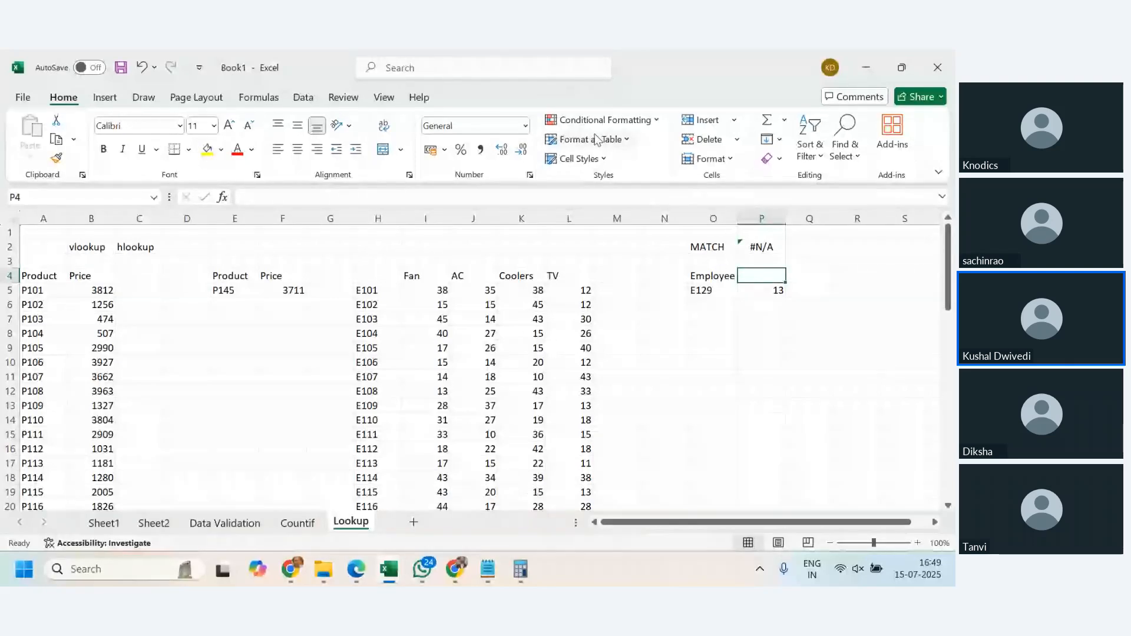
{"action": "left_click", "coordinate": [302, 98]}
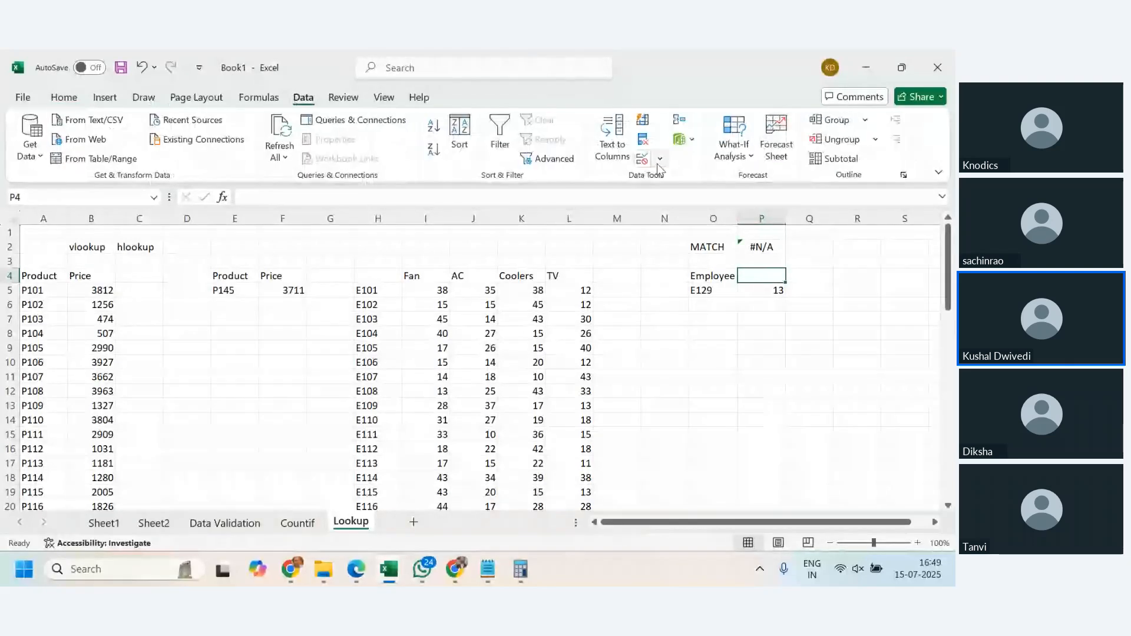
{"action": "left_click", "coordinate": [658, 161]}
{"action": "left_click", "coordinate": [677, 180]}
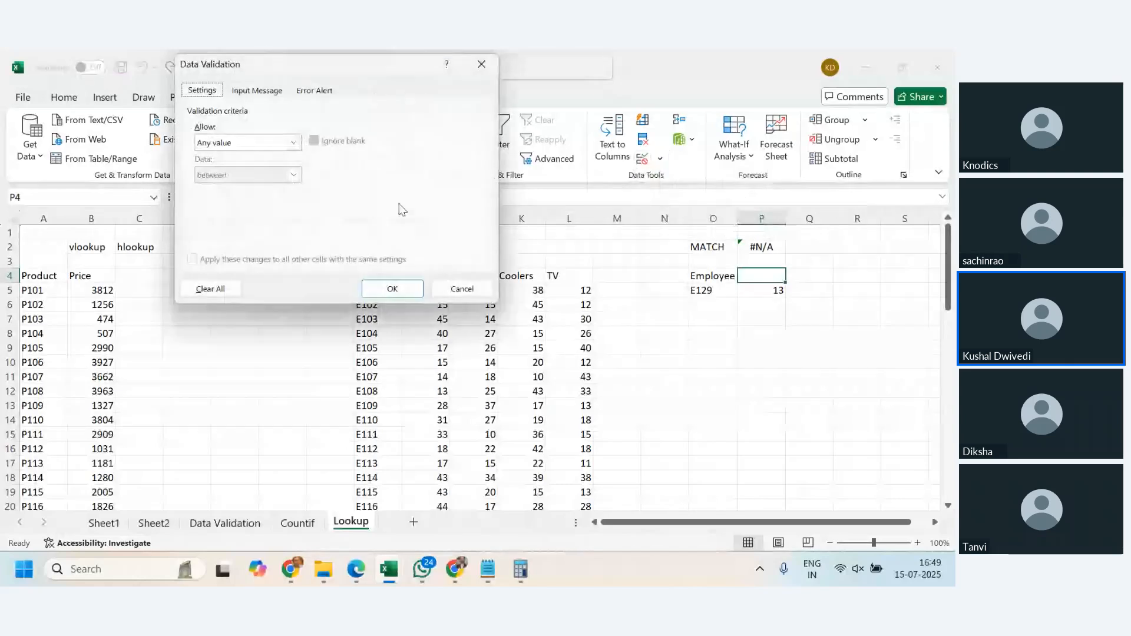
{"action": "left_click", "coordinate": [293, 143]}
{"action": "left_click", "coordinate": [277, 187]}
{"action": "left_click", "coordinate": [280, 206]}
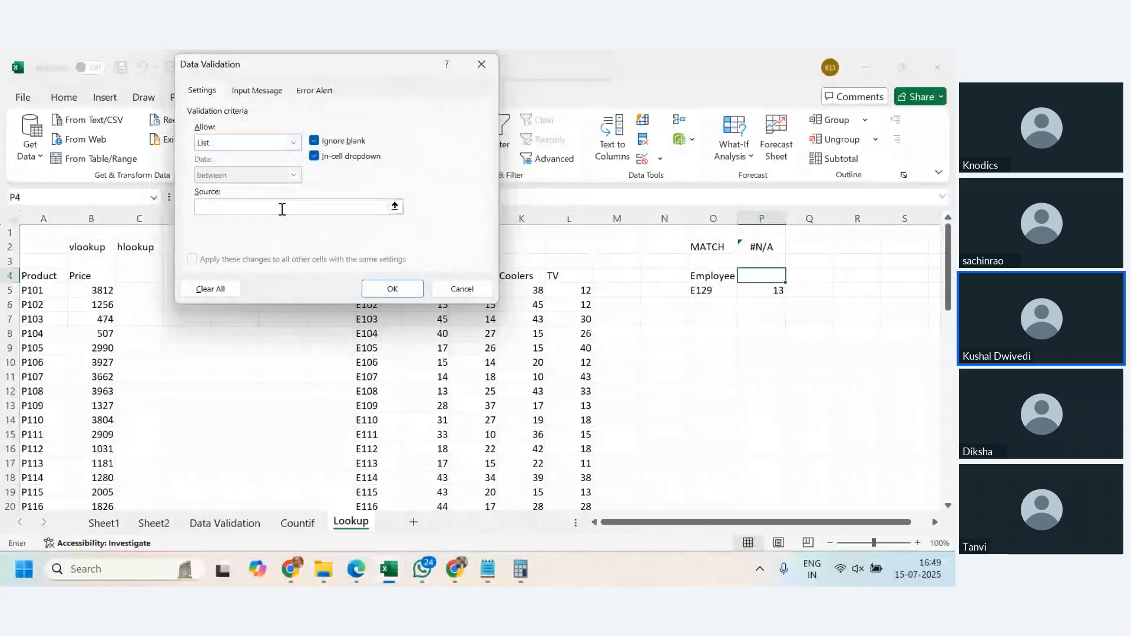
{"action": "left_click_drag", "start_coordinate": [351, 75], "coordinate": [107, 89]}
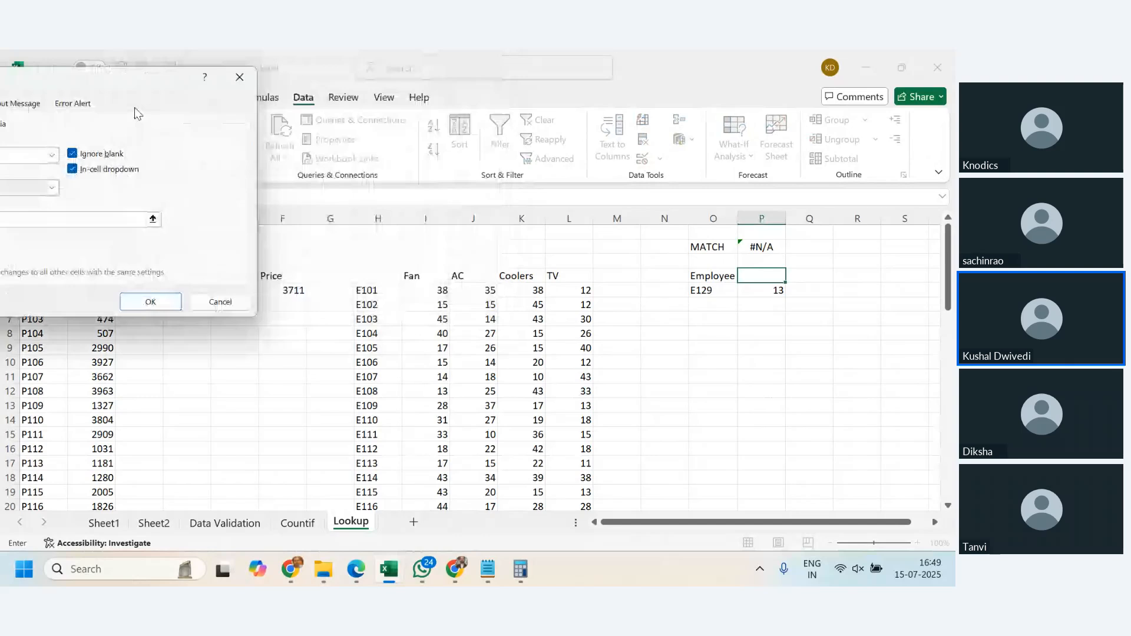
{"action": "left_click_drag", "start_coordinate": [406, 276], "coordinate": [563, 280]}
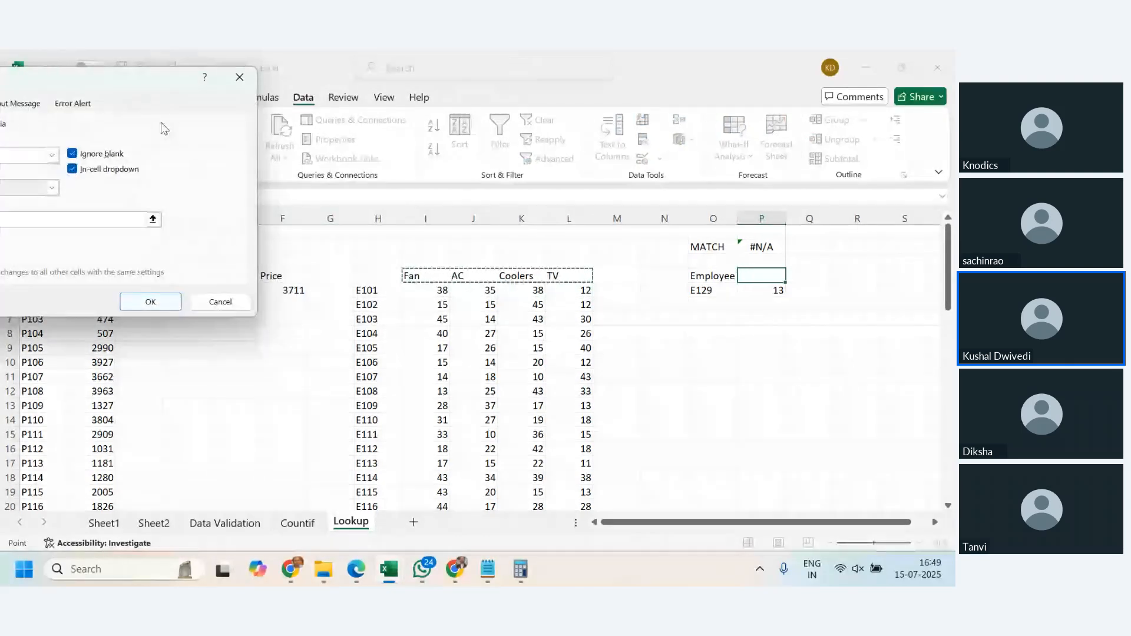
{"action": "left_click_drag", "start_coordinate": [103, 83], "coordinate": [280, 116]}
{"action": "left_click", "coordinate": [326, 331]}
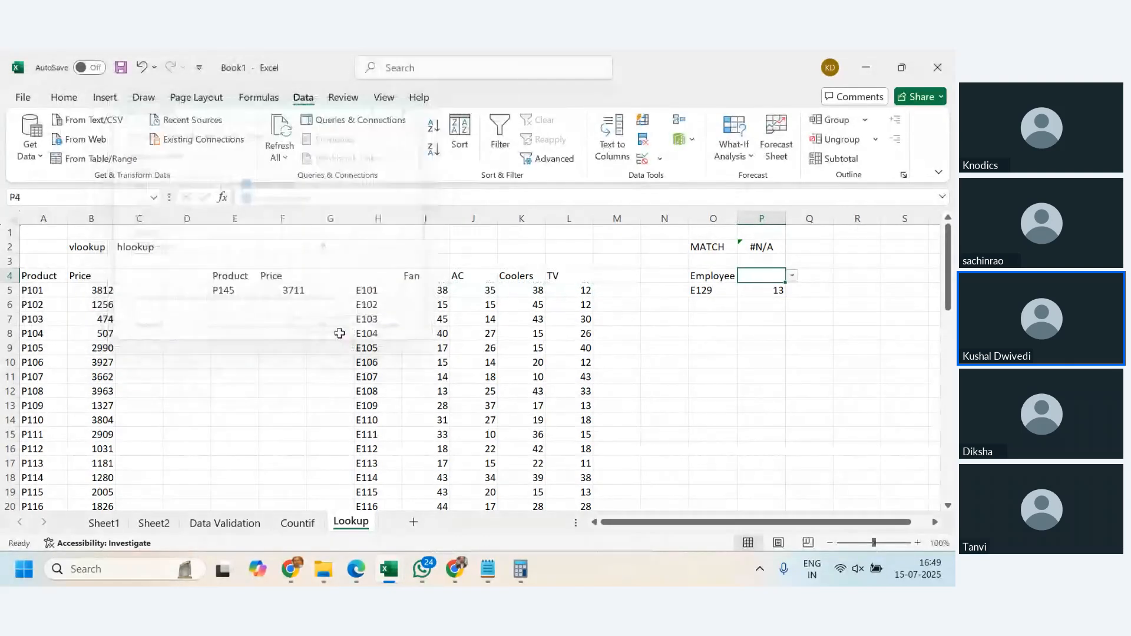
- Choose Coolers, TV and finally Fan from the dropdown list in P4, and check the VLOOKUP in P5
{"action": "left_click", "coordinate": [792, 276]}
{"action": "left_click", "coordinate": [753, 309]}
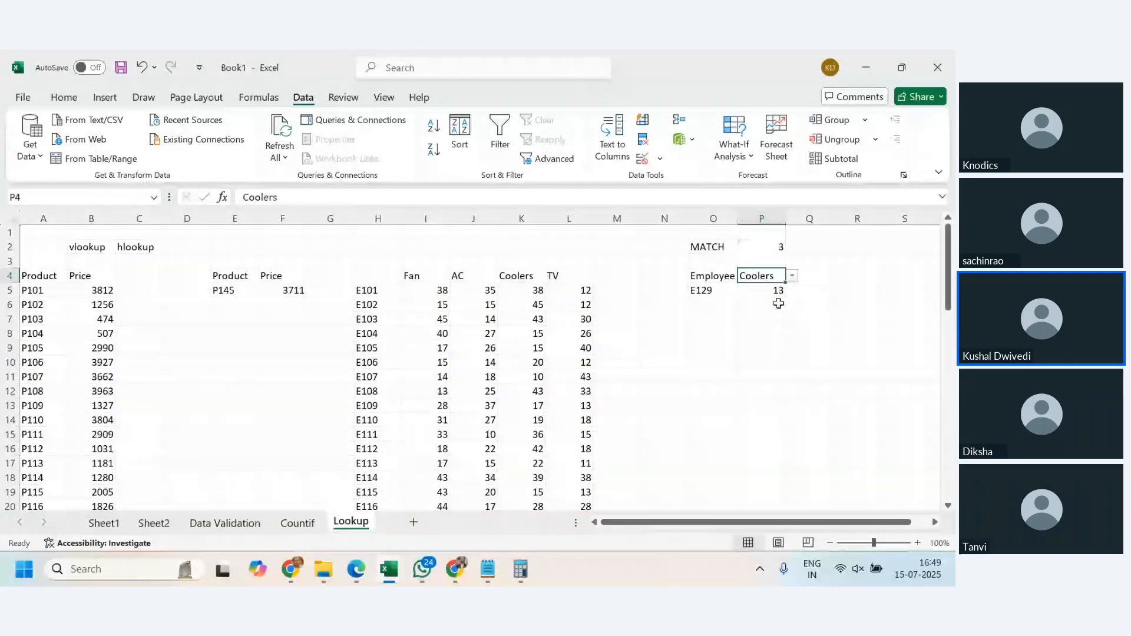
{"action": "left_click", "coordinate": [792, 288]}
{"action": "left_click", "coordinate": [780, 276]}
{"action": "left_click", "coordinate": [793, 276]}
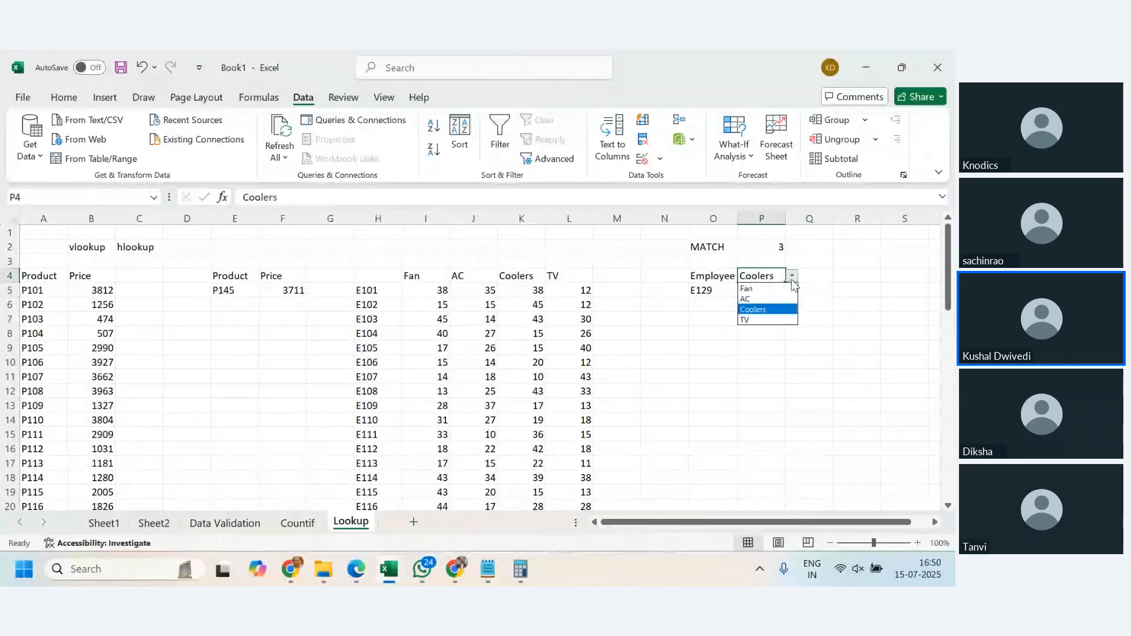
{"action": "left_click", "coordinate": [757, 321]}
{"action": "left_click", "coordinate": [793, 275]}
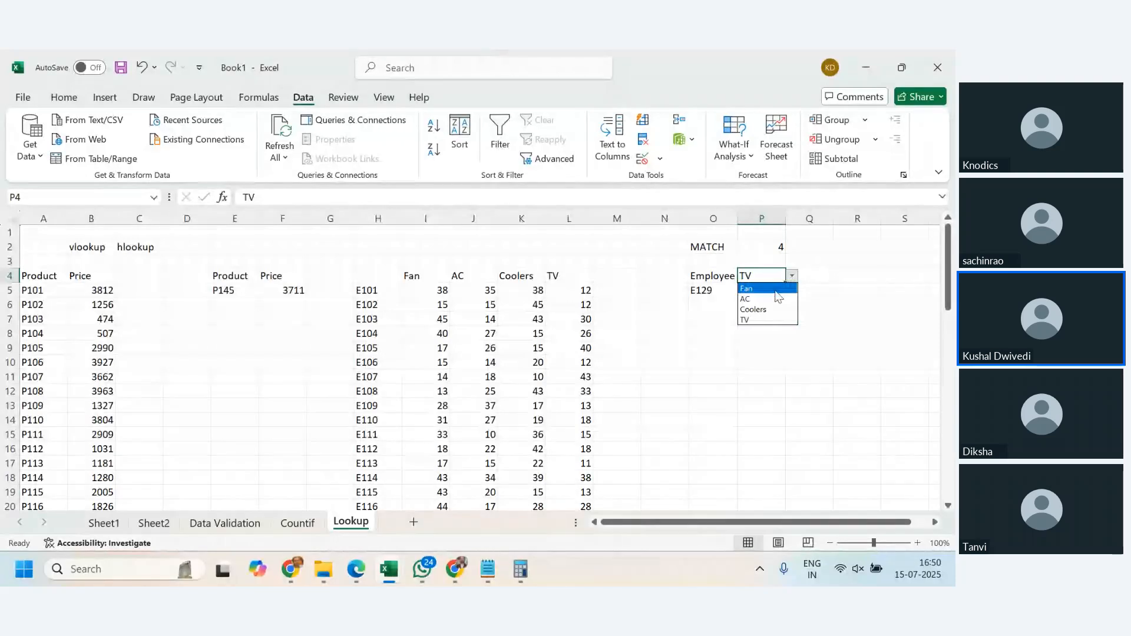
{"action": "left_click", "coordinate": [754, 286]}
{"action": "left_click", "coordinate": [842, 347]}
{"action": "left_click", "coordinate": [831, 357]}
{"action": "left_click", "coordinate": [751, 277]}
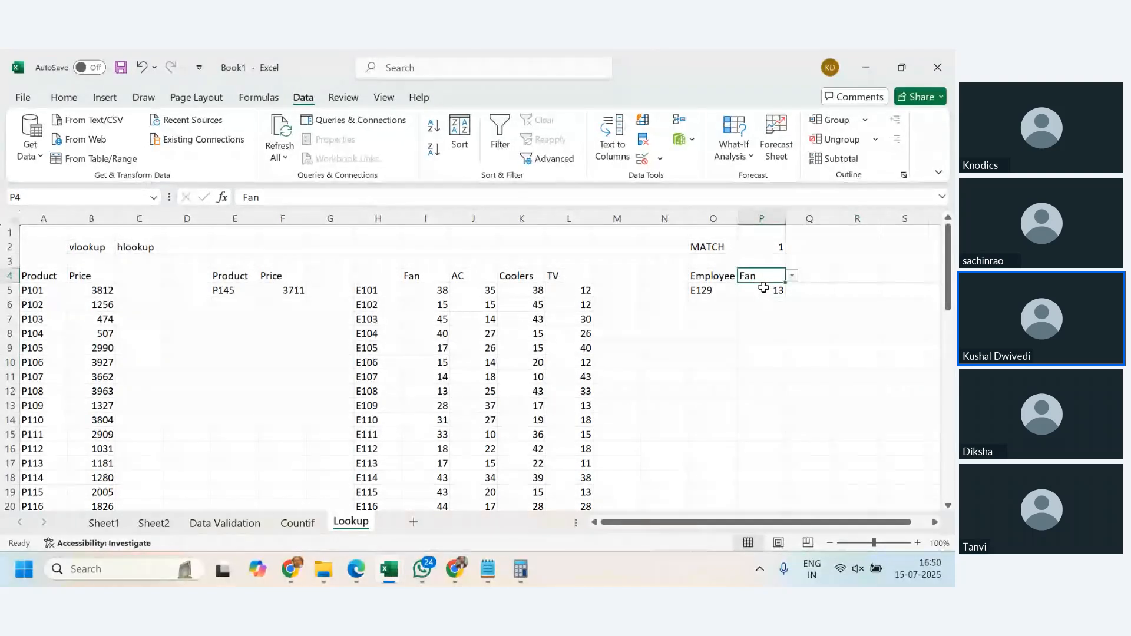
{"action": "left_click", "coordinate": [770, 291]}
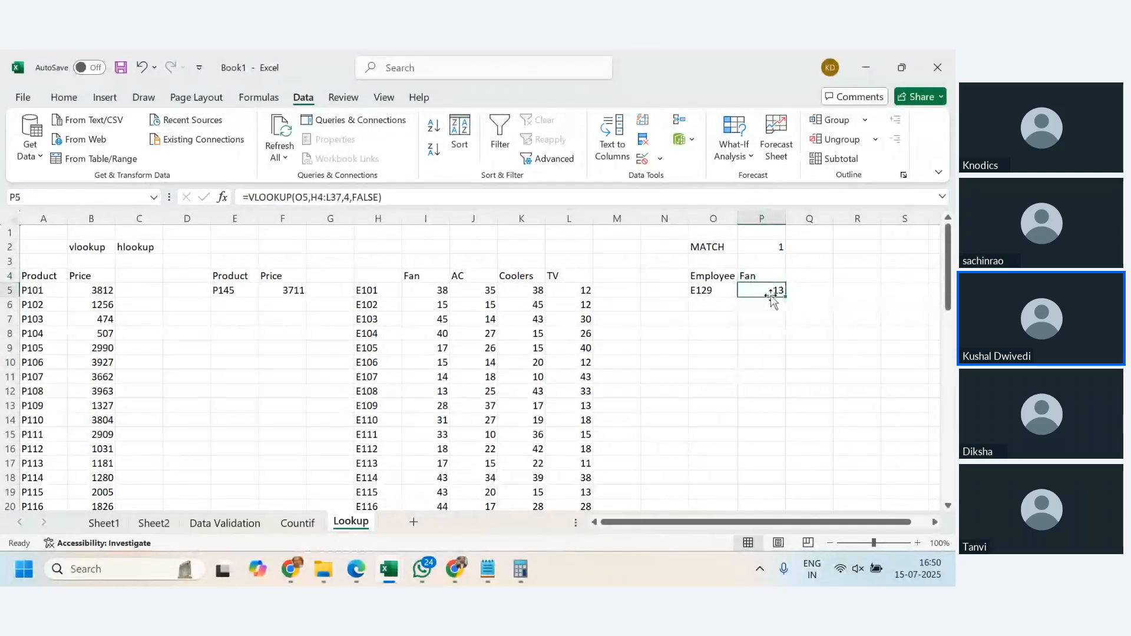
- Give the employee code cell O5 a list data validation sourced from the employee codes in H5:H37
{"action": "left_click", "coordinate": [713, 292]}
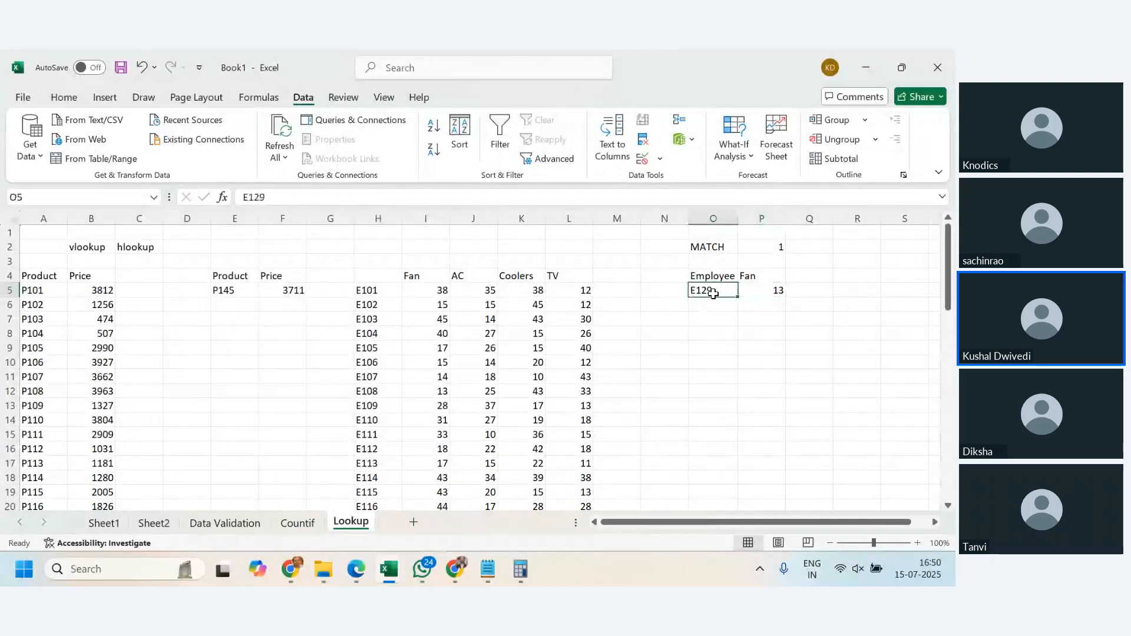
{"action": "type", "text": "="}
{"action": "key", "text": "Escape"}
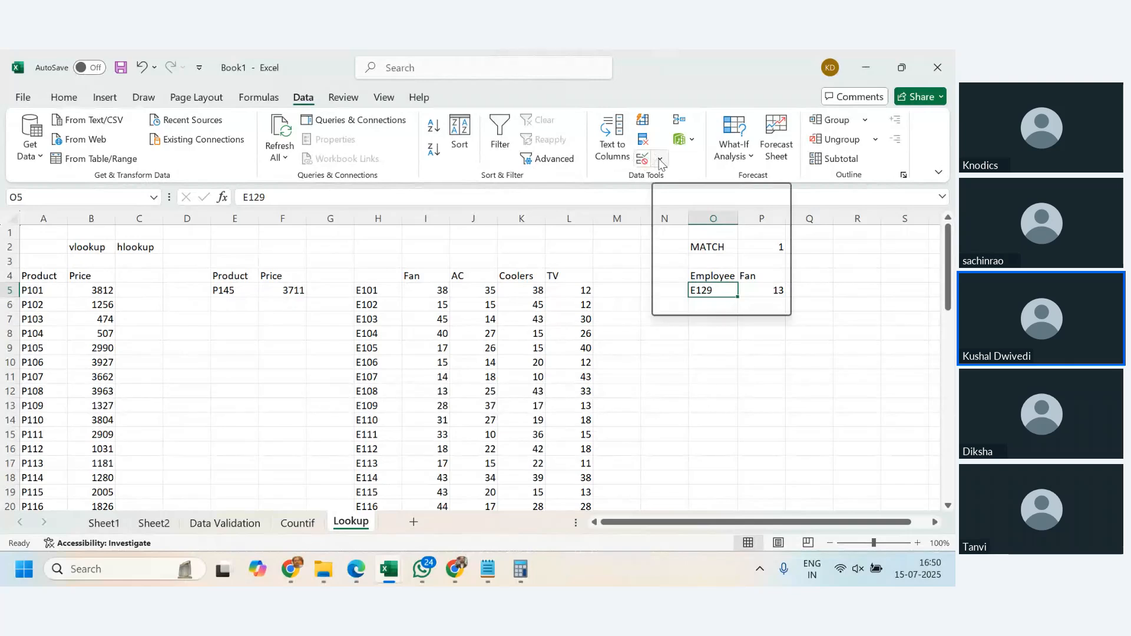
{"action": "left_click", "coordinate": [661, 162]}
{"action": "left_click", "coordinate": [701, 184]}
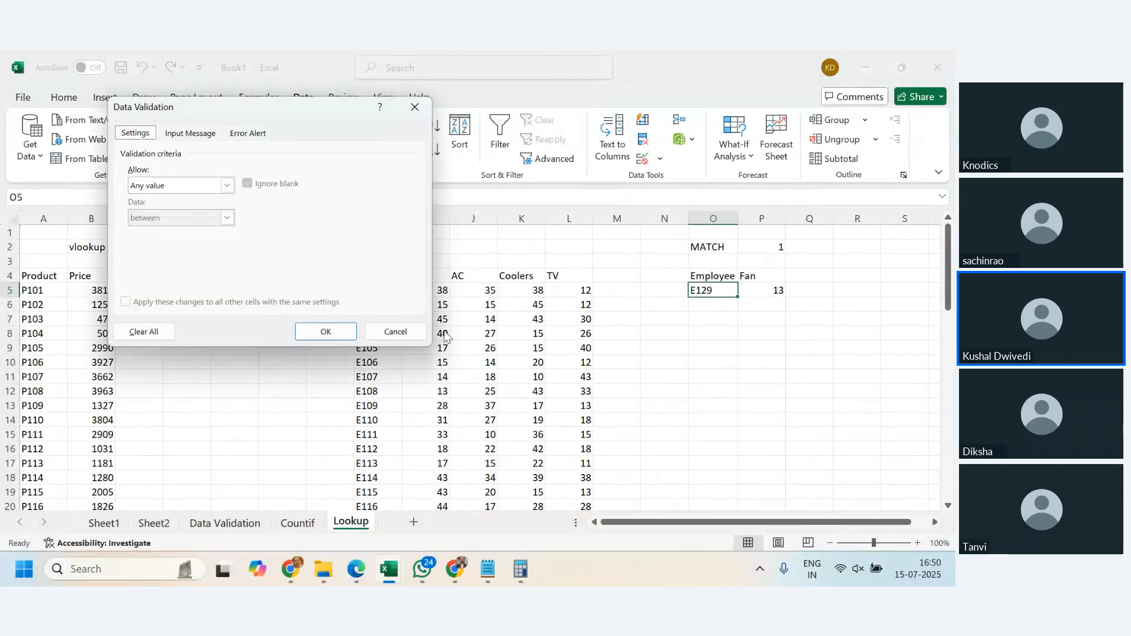
{"action": "left_click", "coordinate": [227, 185]}
{"action": "left_click", "coordinate": [177, 225]}
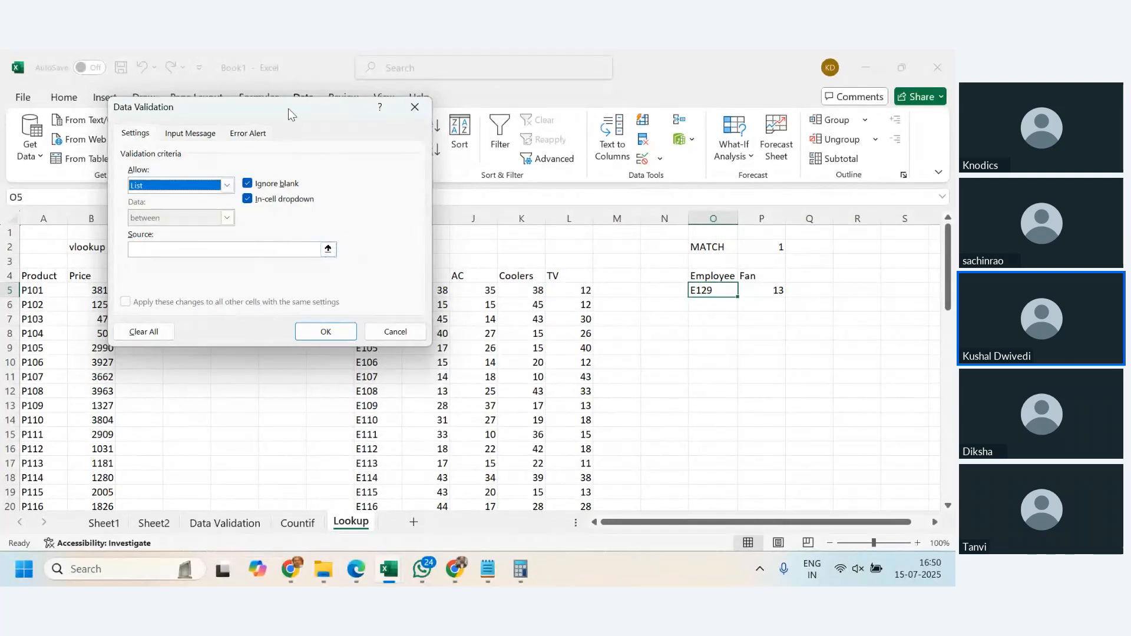
{"action": "left_click_drag", "start_coordinate": [288, 108], "coordinate": [199, 82]}
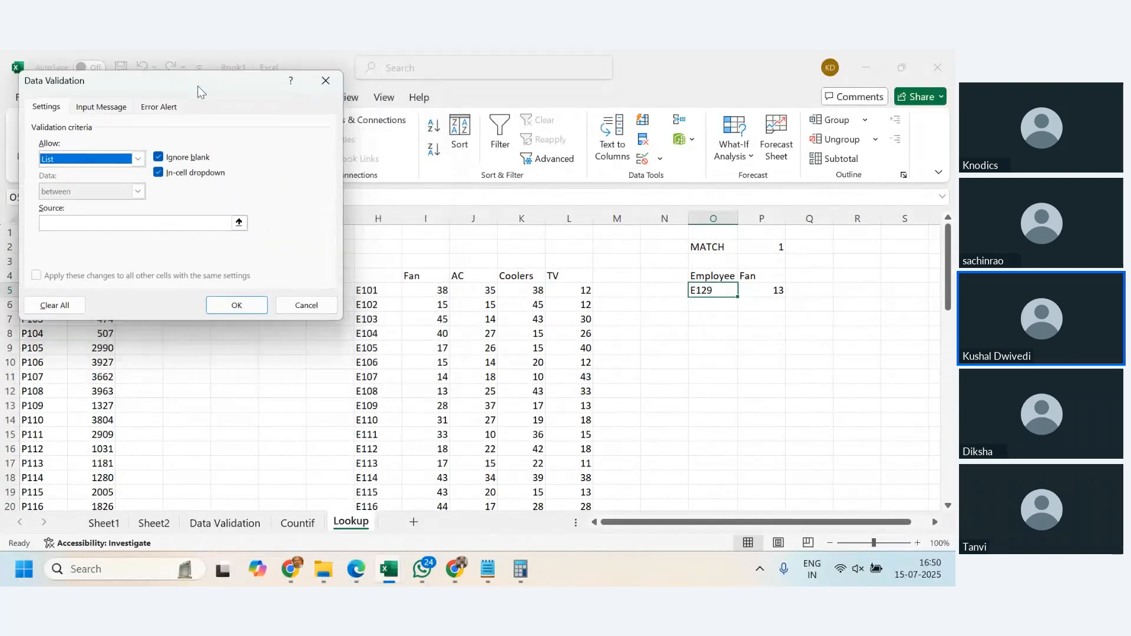
{"action": "left_click", "coordinate": [182, 224]}
{"action": "left_click", "coordinate": [368, 290]}
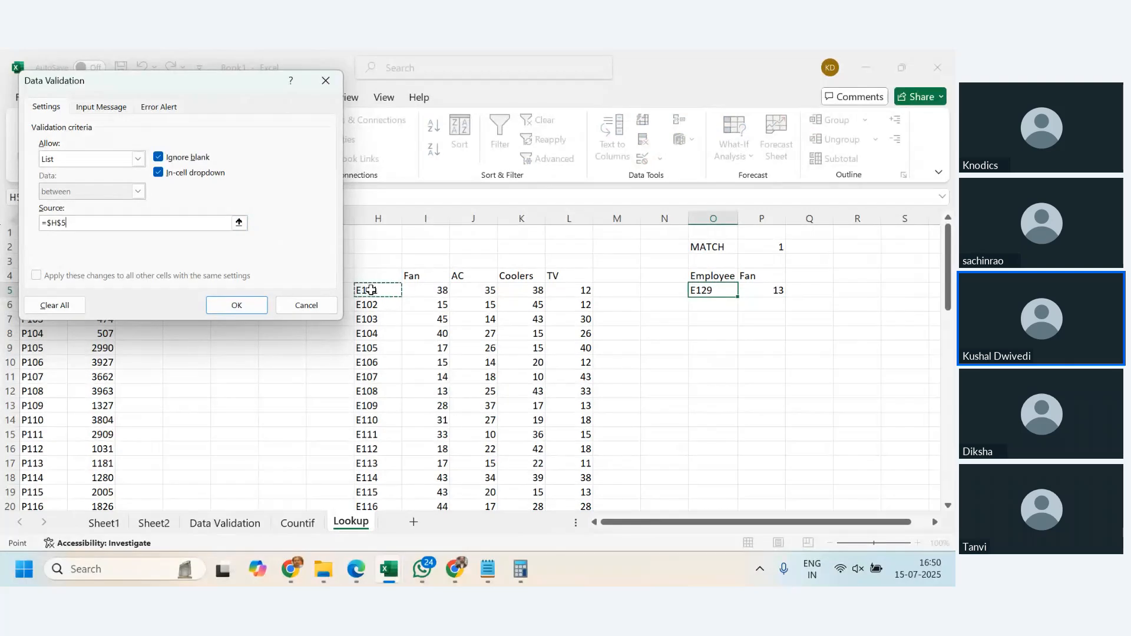
{"action": "key", "text": "ctrl+shift+Down"}
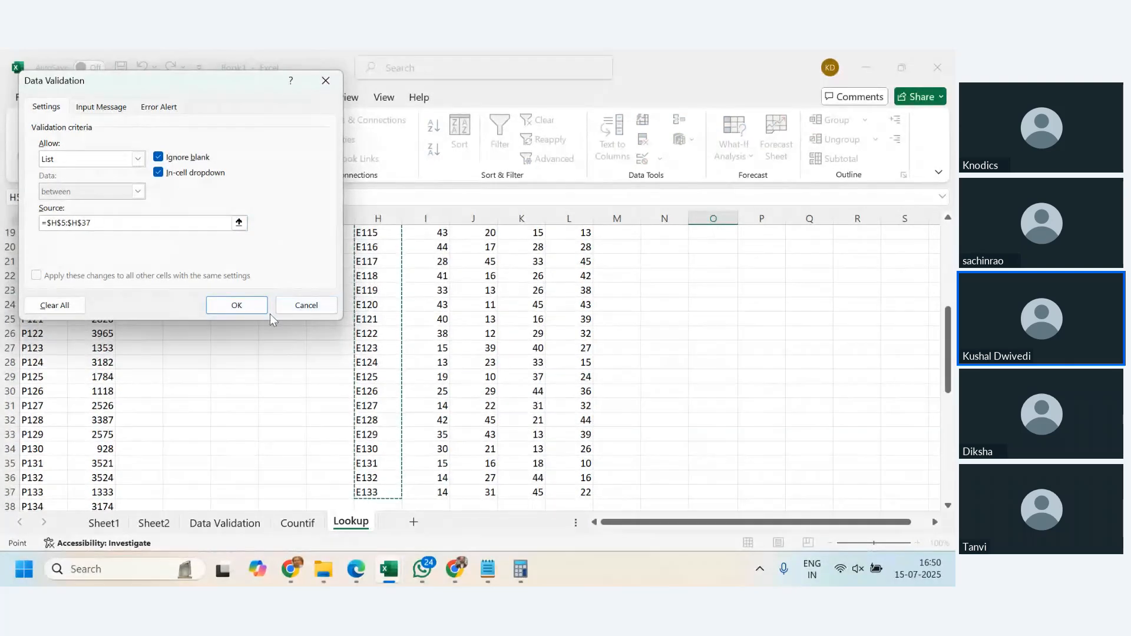
{"action": "left_click", "coordinate": [249, 312]}
- Choose employee code E104 from the dropdown list in O5
{"action": "scroll", "coordinate": [619, 384], "scroll_direction": "up", "scroll_amount": 6}
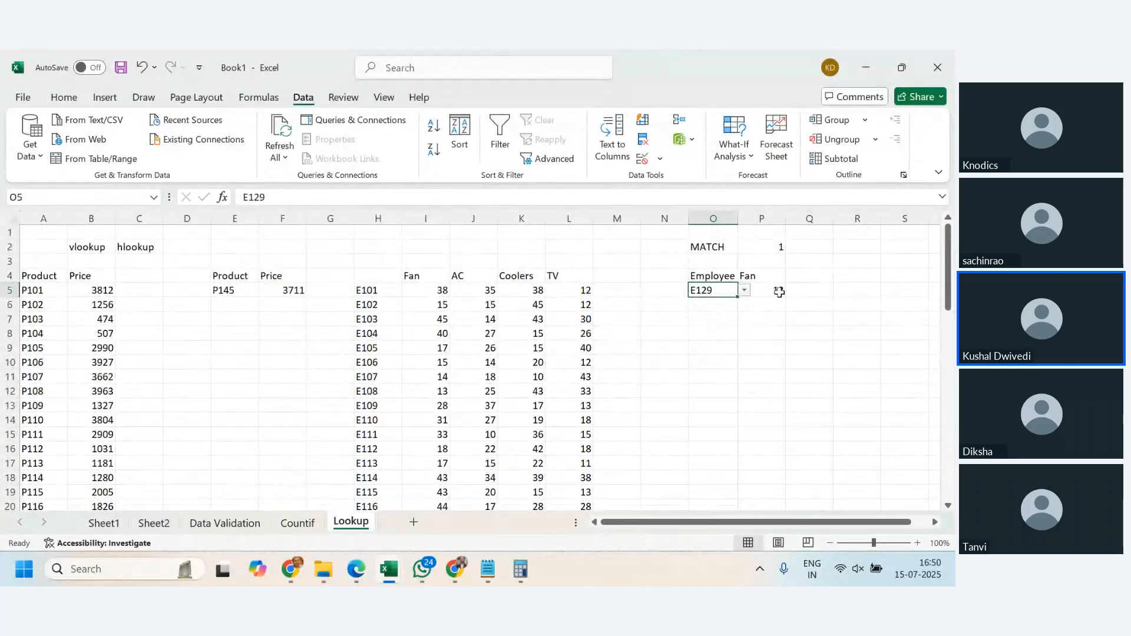
{"action": "left_click", "coordinate": [745, 292]}
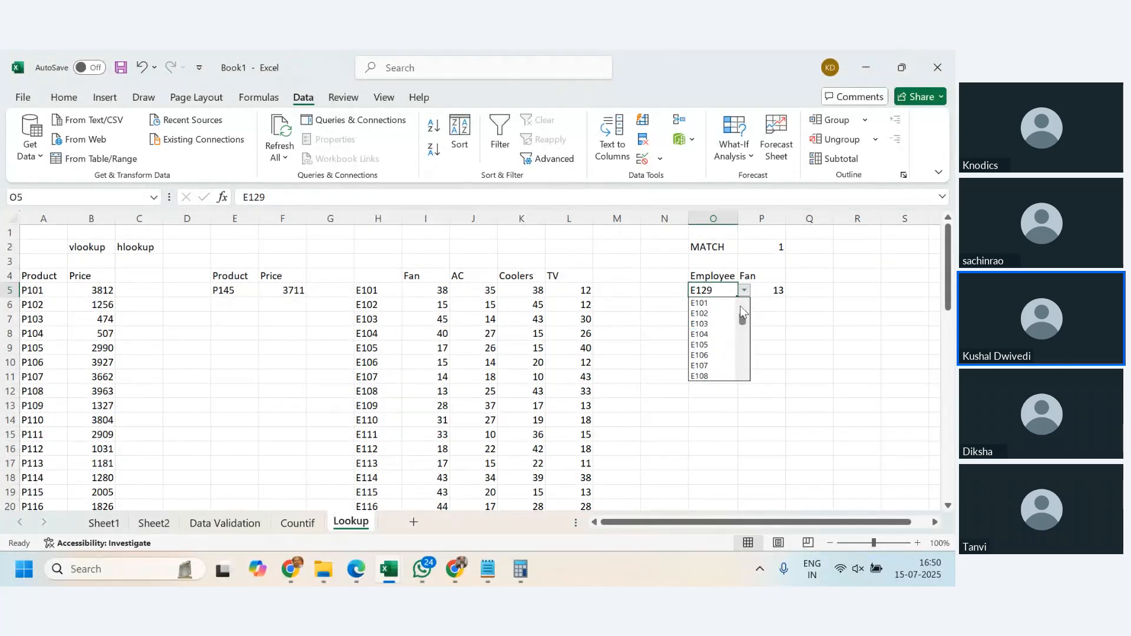
{"action": "left_click", "coordinate": [700, 333]}
{"action": "left_click", "coordinate": [761, 330]}
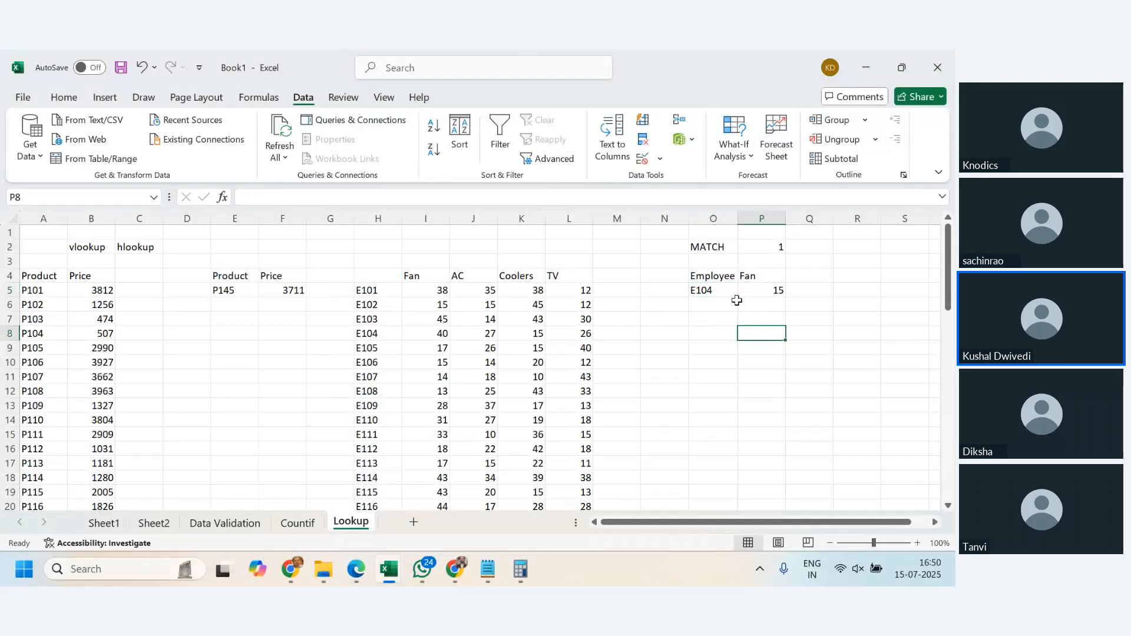
- Compare the employee code in O5 and the product heading in P4 with the VLOOKUP formula in P5
{"action": "left_click", "coordinate": [723, 291]}
{"action": "left_click", "coordinate": [766, 277]}
{"action": "left_click", "coordinate": [773, 292]}
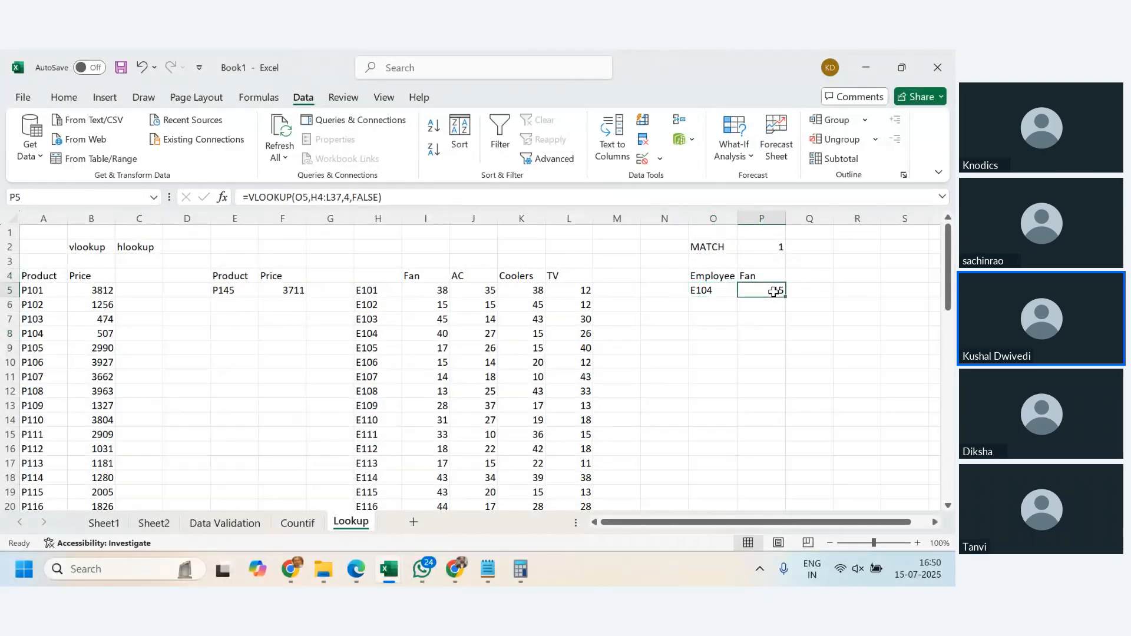
{"action": "left_click", "coordinate": [720, 291]}
{"action": "left_click", "coordinate": [754, 278]}
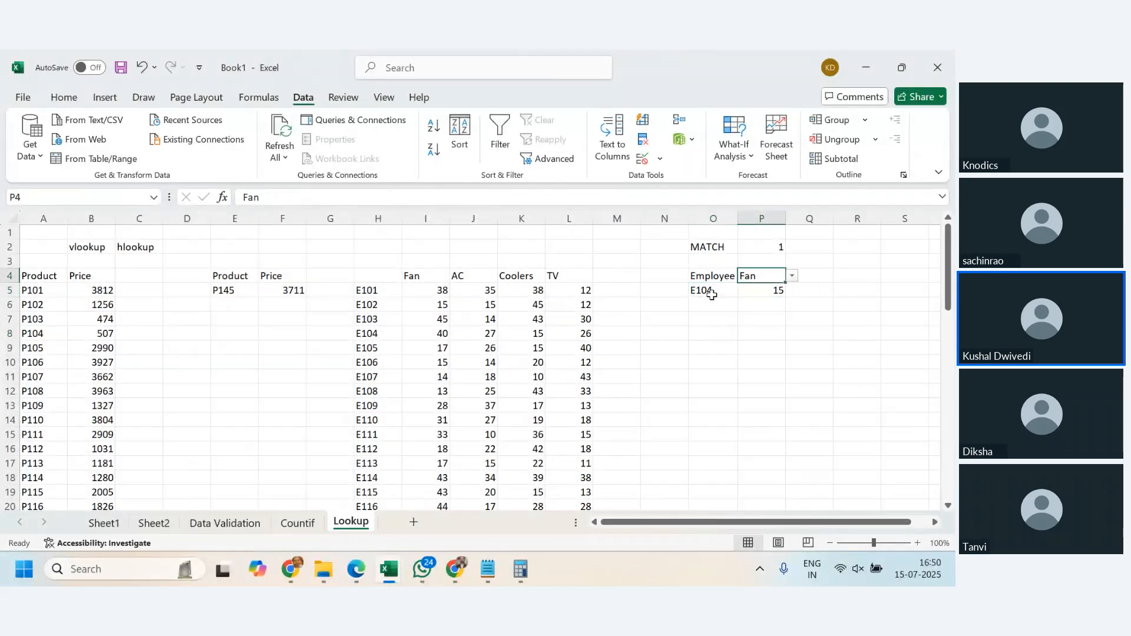
{"action": "left_click", "coordinate": [711, 294]}
{"action": "left_click", "coordinate": [762, 277]}
- Begin a new VLOOKUP in P5 with O5 as the lookup value and H4:L37 as the table array
{"action": "left_click", "coordinate": [769, 290]}
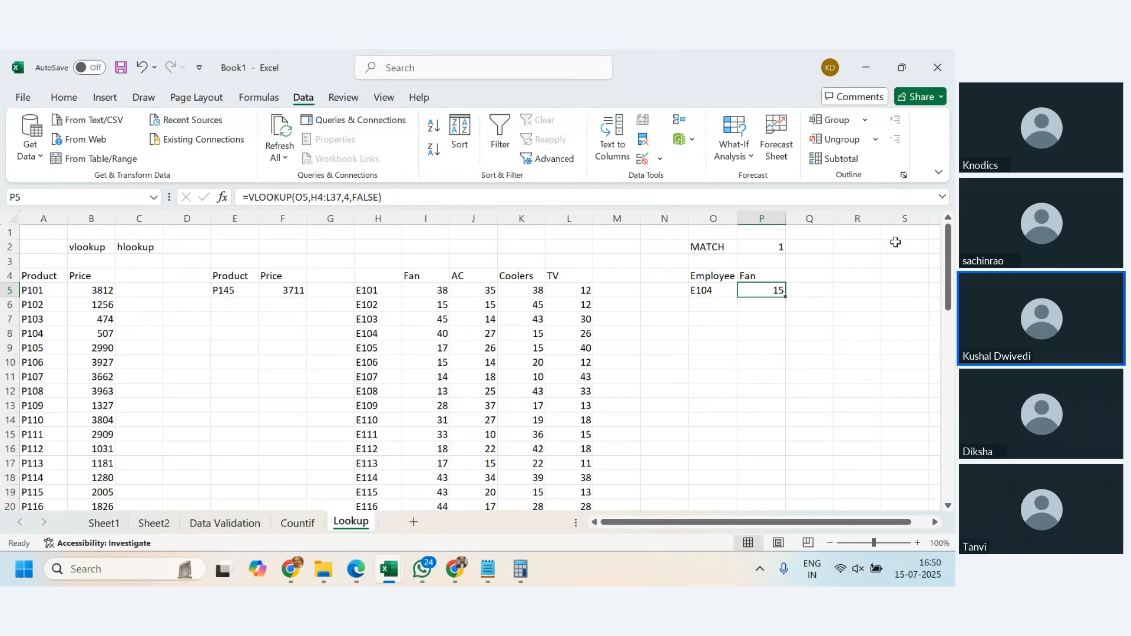
{"action": "type", "text": "=vlook"}
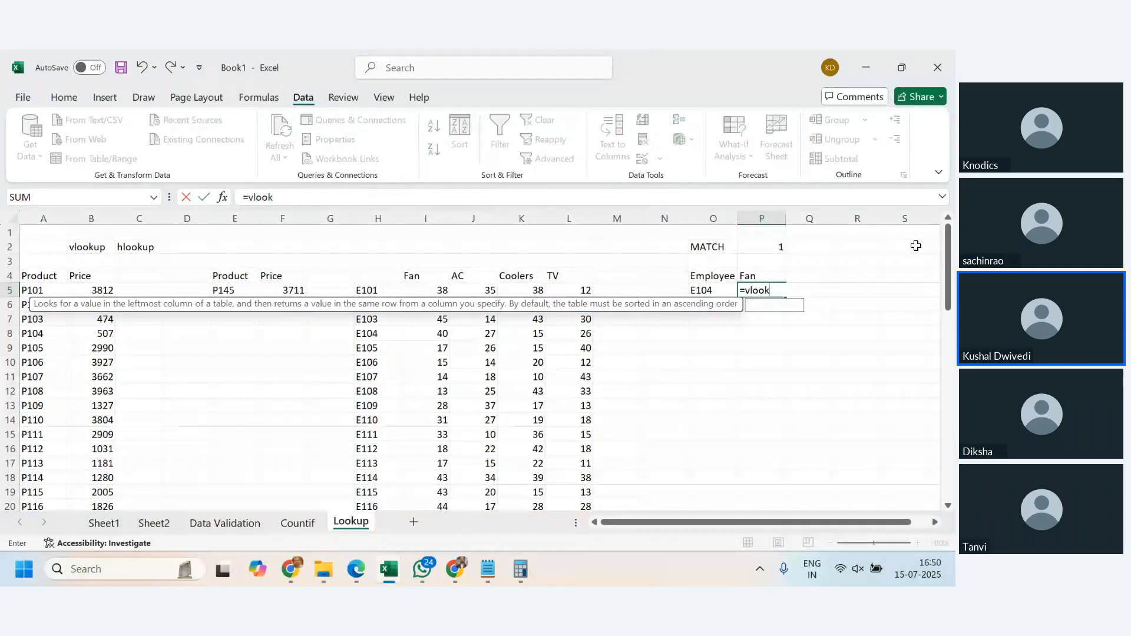
{"action": "key", "text": "Tab"}
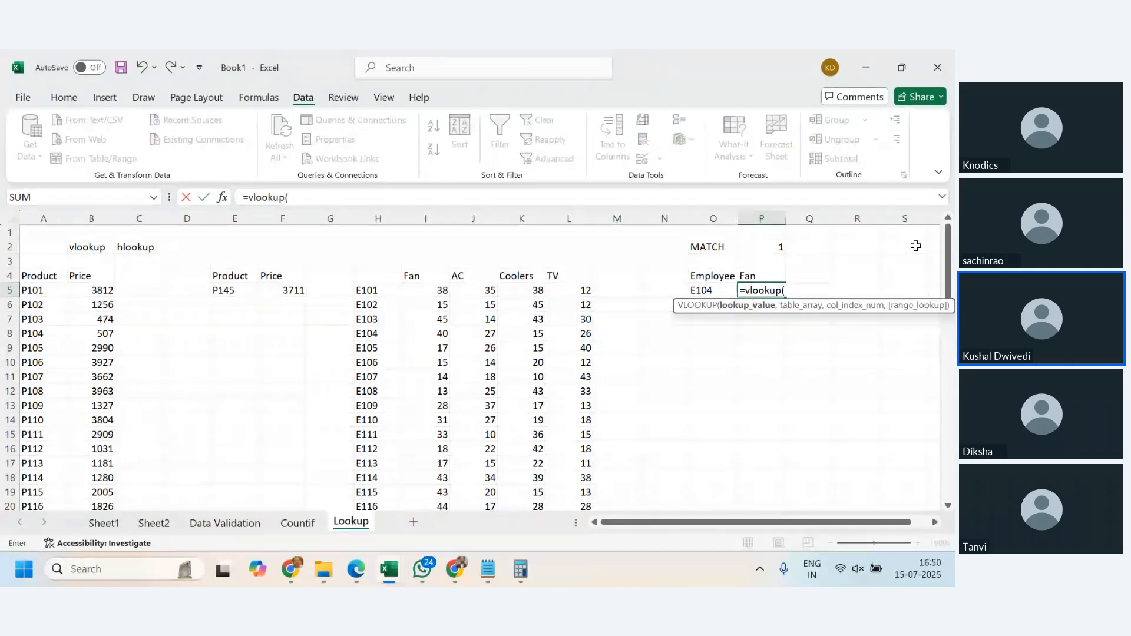
{"action": "left_click", "coordinate": [720, 288]}
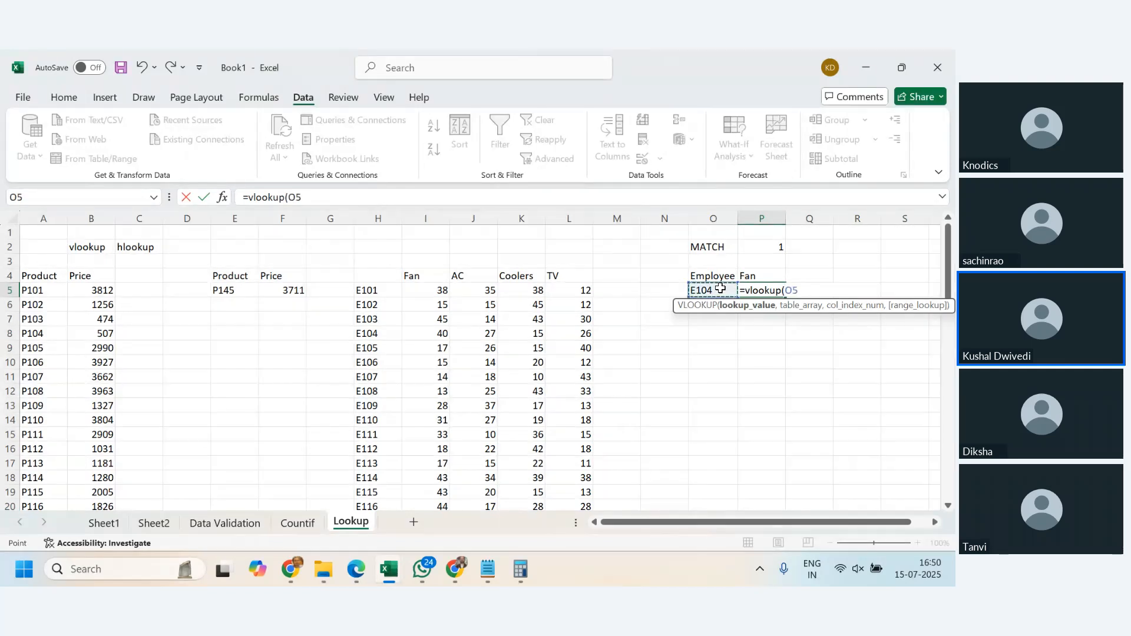
{"action": "type", "text": ","}
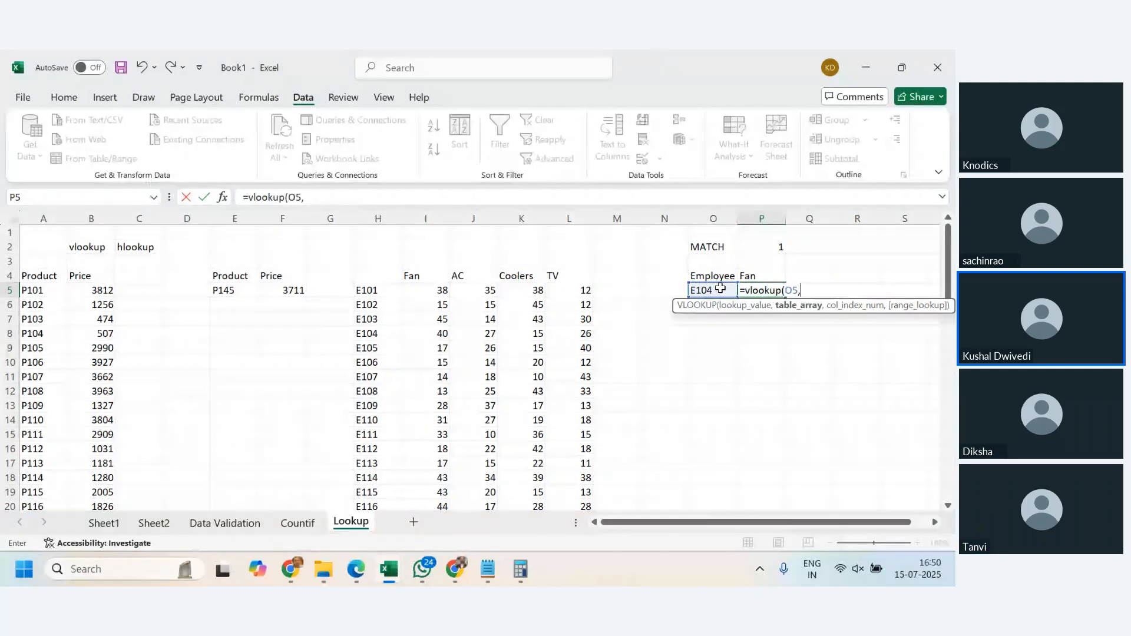
{"action": "left_click", "coordinate": [393, 276]}
{"action": "key", "text": "shift+Right"}
{"action": "key", "text": "shift+Right"}
{"action": "key", "text": "shift+Right"}
{"action": "key", "text": "shift+Right"}
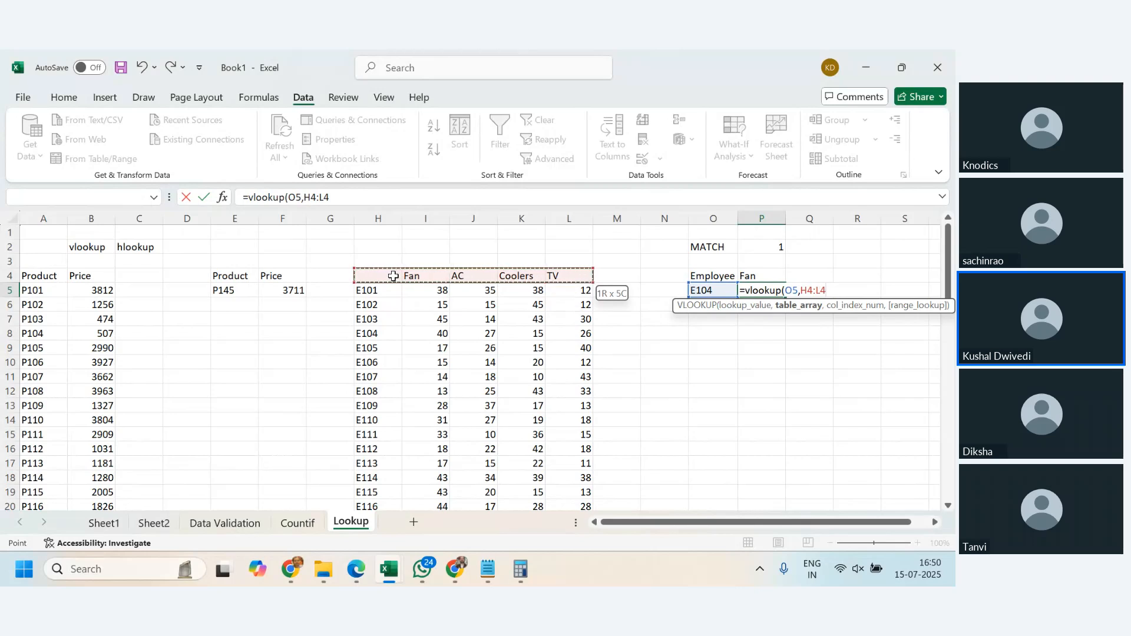
{"action": "key", "text": "shift+Down"}
{"action": "key", "text": "ctrl+shift+Down"}
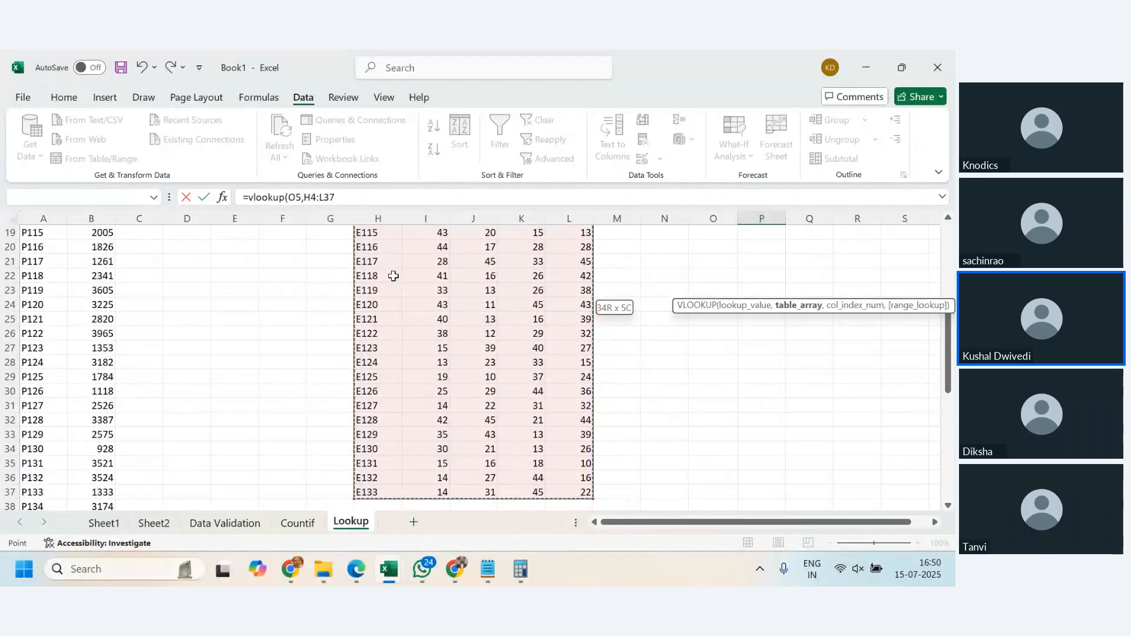
{"action": "type", "text": ","}
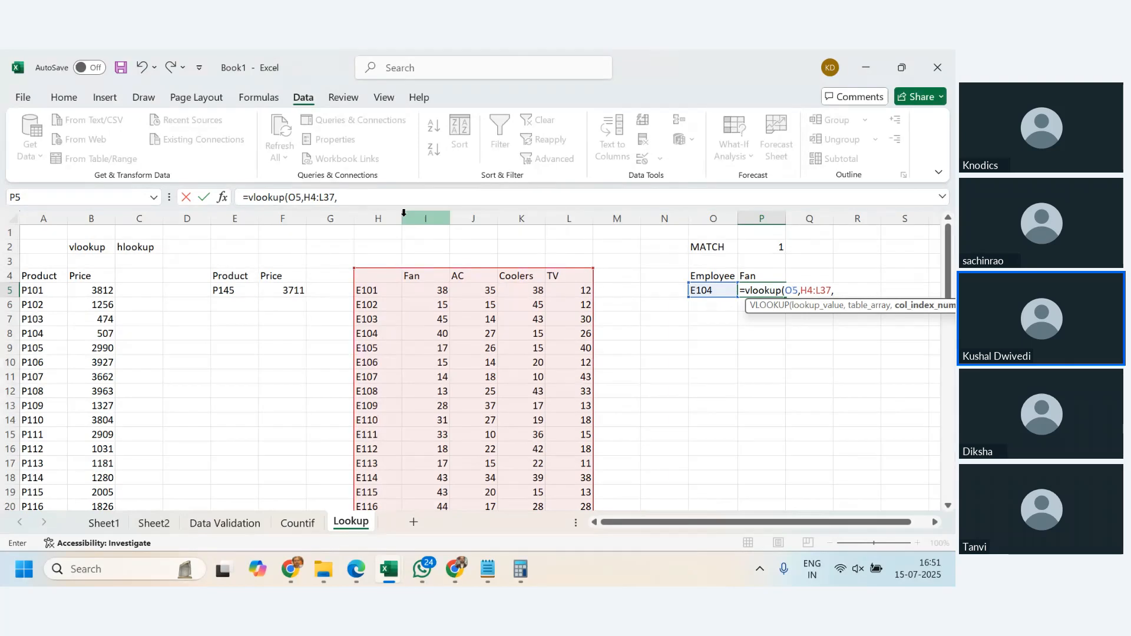
- Complete the VLOOKUP in P5 with P2+1 as the column index and 0 for an exact match
{"action": "left_click", "coordinate": [769, 249]}
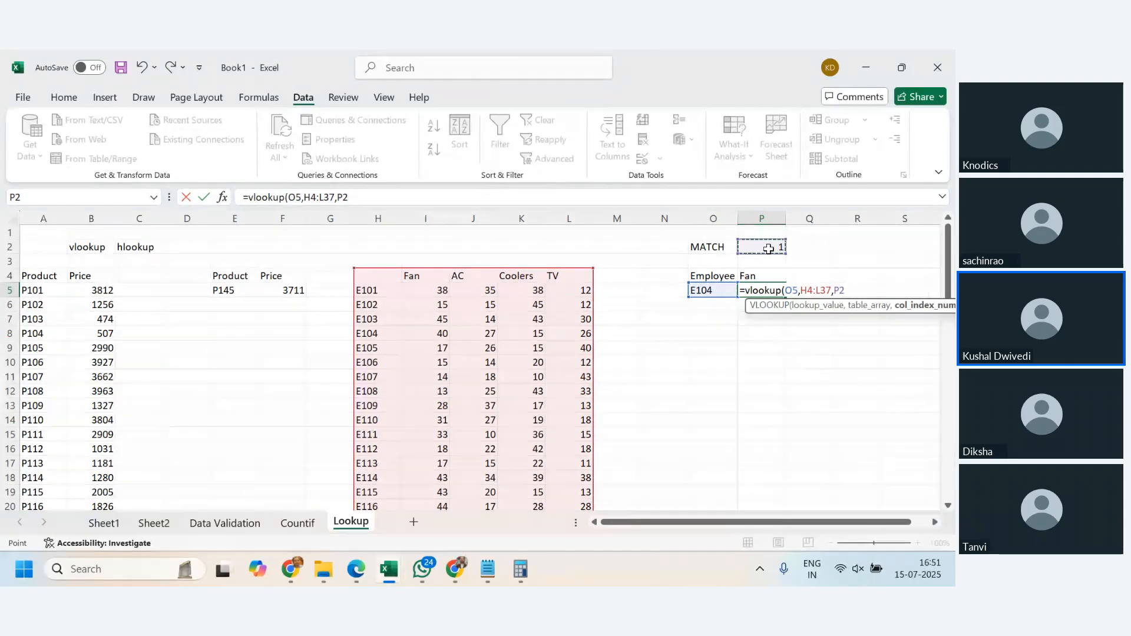
{"action": "type", "text": "+1"}
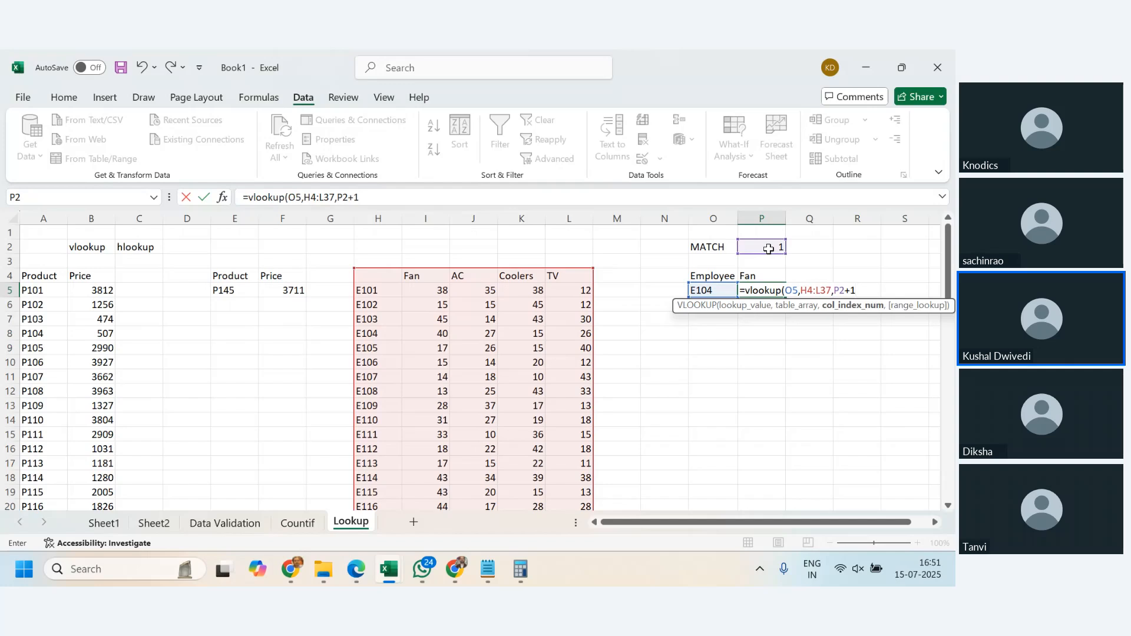
{"action": "type", "text": ",0)"}
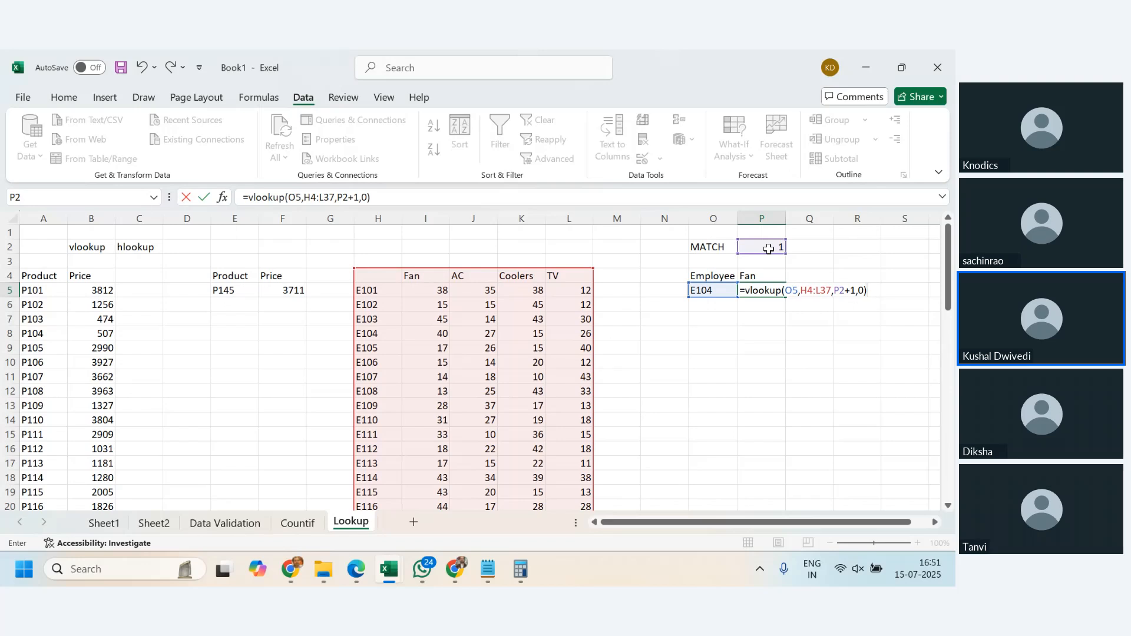
{"action": "key", "text": "Return"}
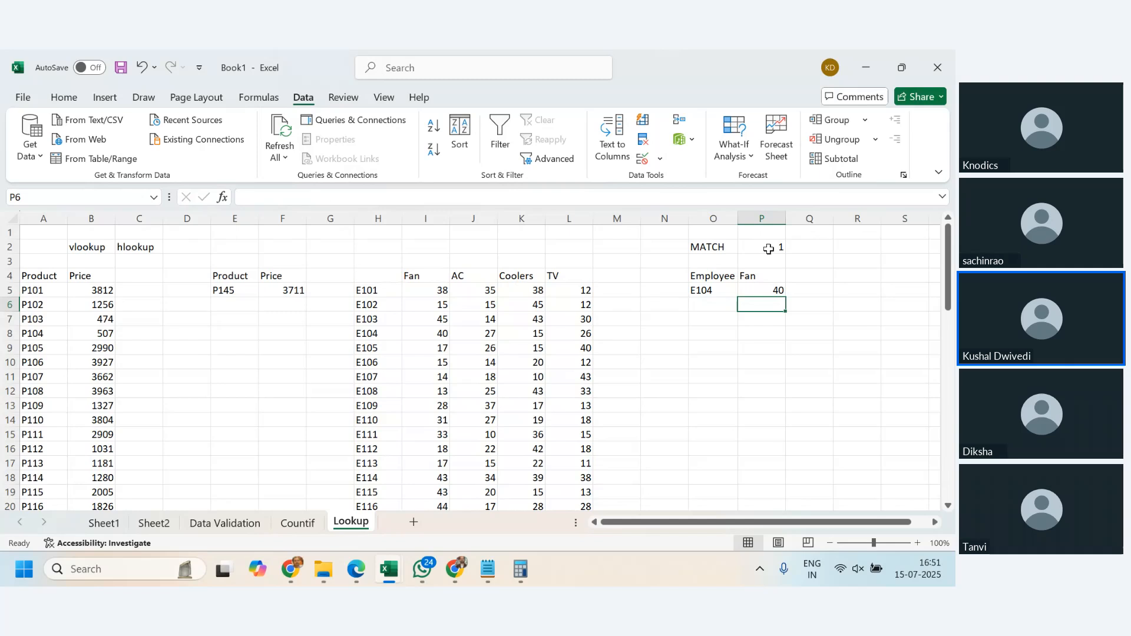
- Choose Coolers as the heading in P4 and check the VLOOKUP in P5 against the E104 row of the table
{"action": "left_click", "coordinate": [781, 277]}
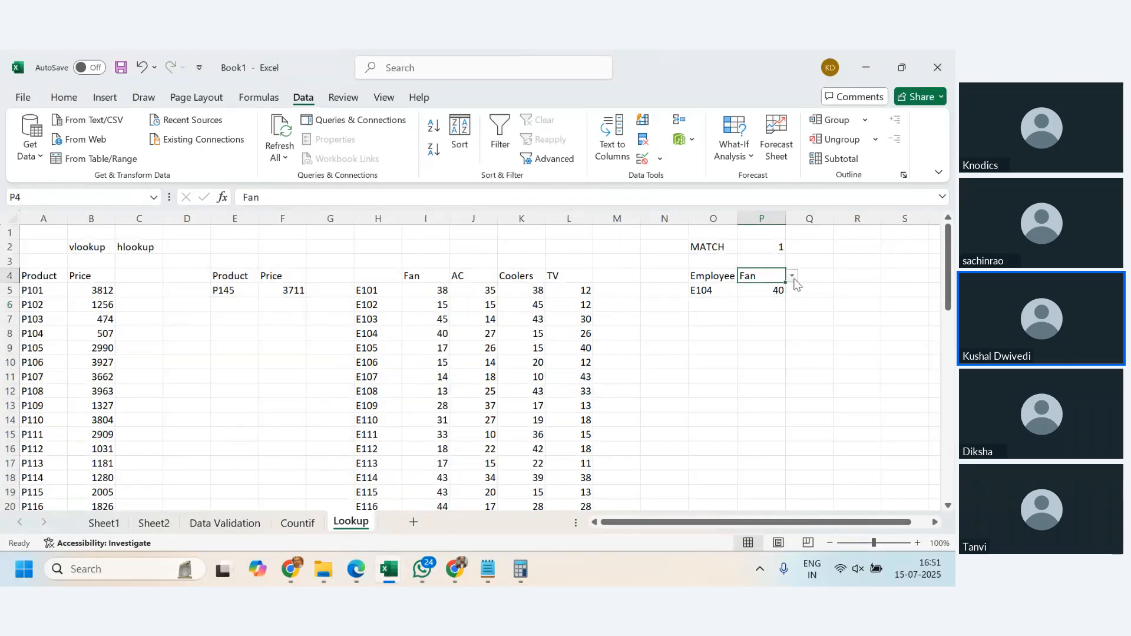
{"action": "left_click", "coordinate": [793, 282]}
{"action": "left_click", "coordinate": [766, 310]}
{"action": "left_click", "coordinate": [861, 388]}
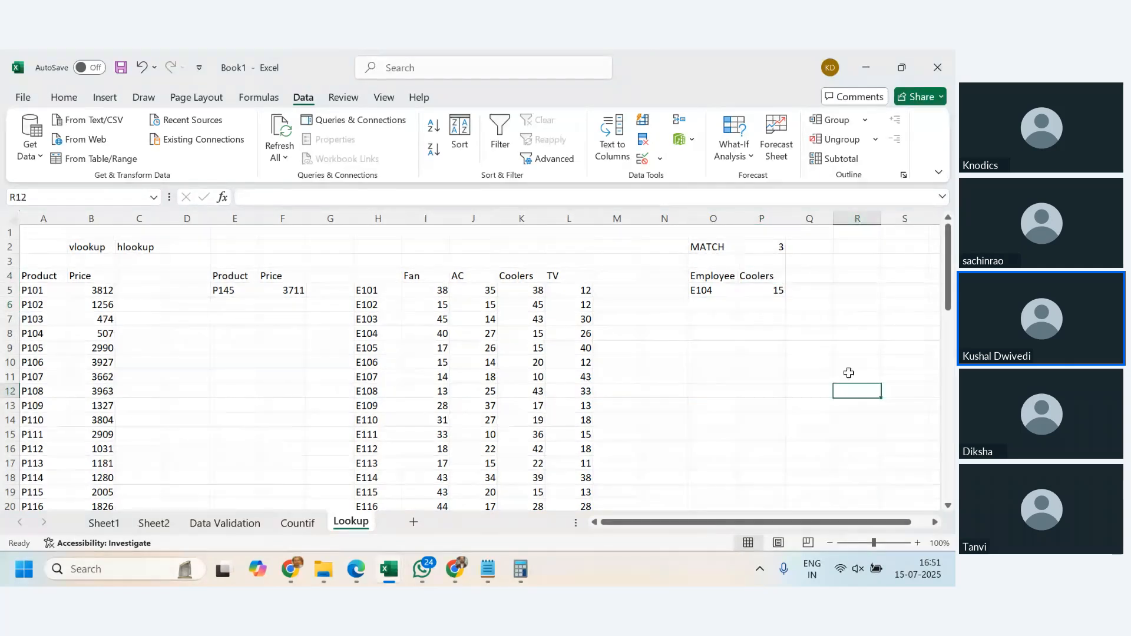
{"action": "left_click", "coordinate": [775, 291]}
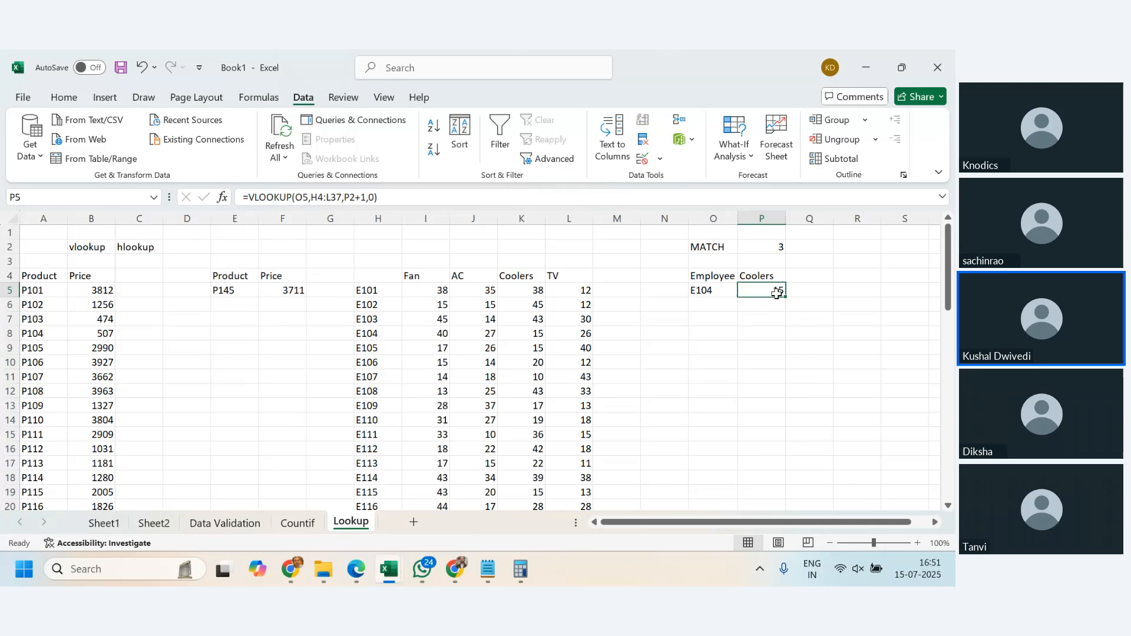
{"action": "left_click", "coordinate": [702, 289]}
{"action": "left_click_drag", "start_coordinate": [387, 332], "coordinate": [500, 327]}
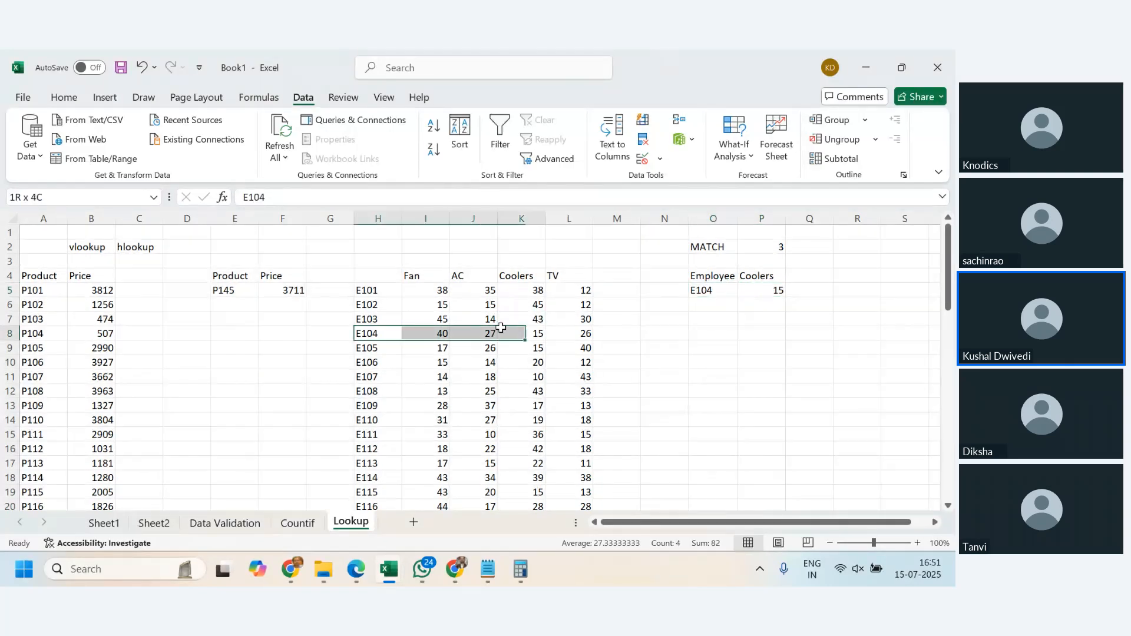
{"action": "left_click", "coordinate": [772, 293]}
- Switch the heading in P4 to TV and compare the lookup result with the E104 row of the table
{"action": "left_click", "coordinate": [780, 278]}
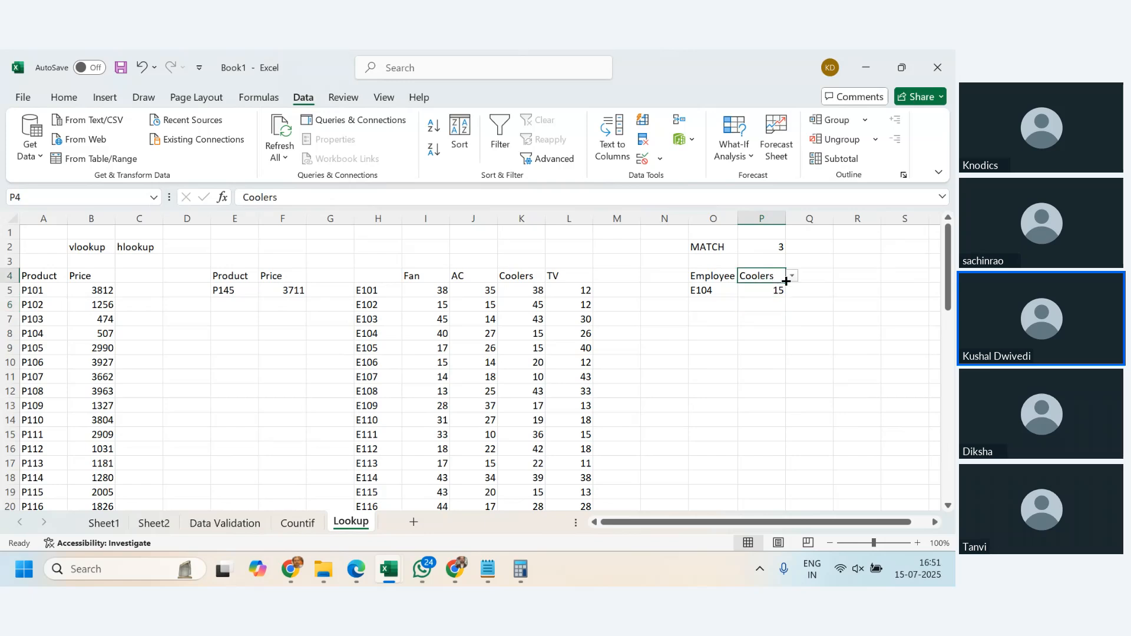
{"action": "left_click", "coordinate": [792, 276]}
{"action": "left_click", "coordinate": [760, 314]}
{"action": "left_click", "coordinate": [706, 362]}
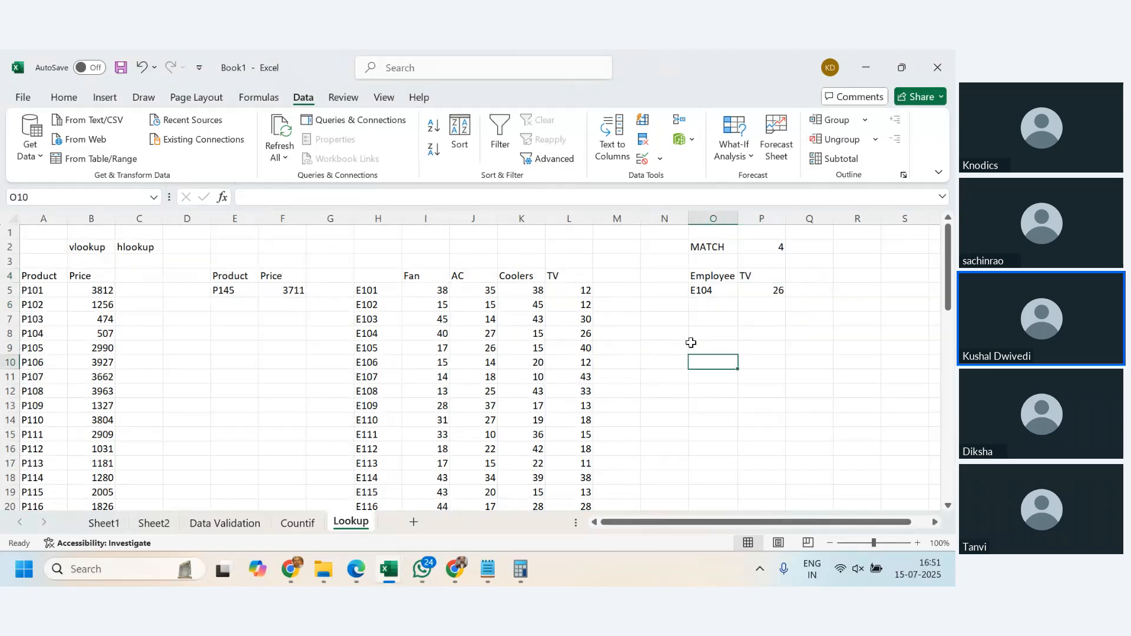
{"action": "left_click_drag", "start_coordinate": [365, 333], "coordinate": [580, 334]}
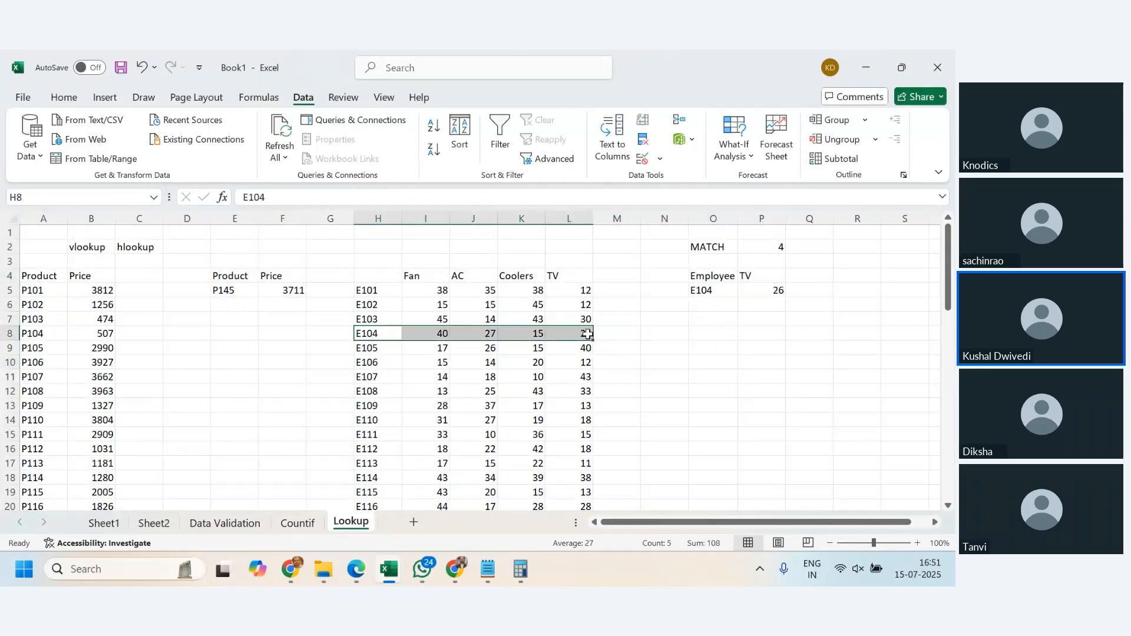
- Choose employee code E108 from the dropdown list in O5 and check the VLOOKUP in P5
{"action": "left_click", "coordinate": [716, 289]}
{"action": "left_click", "coordinate": [745, 290]}
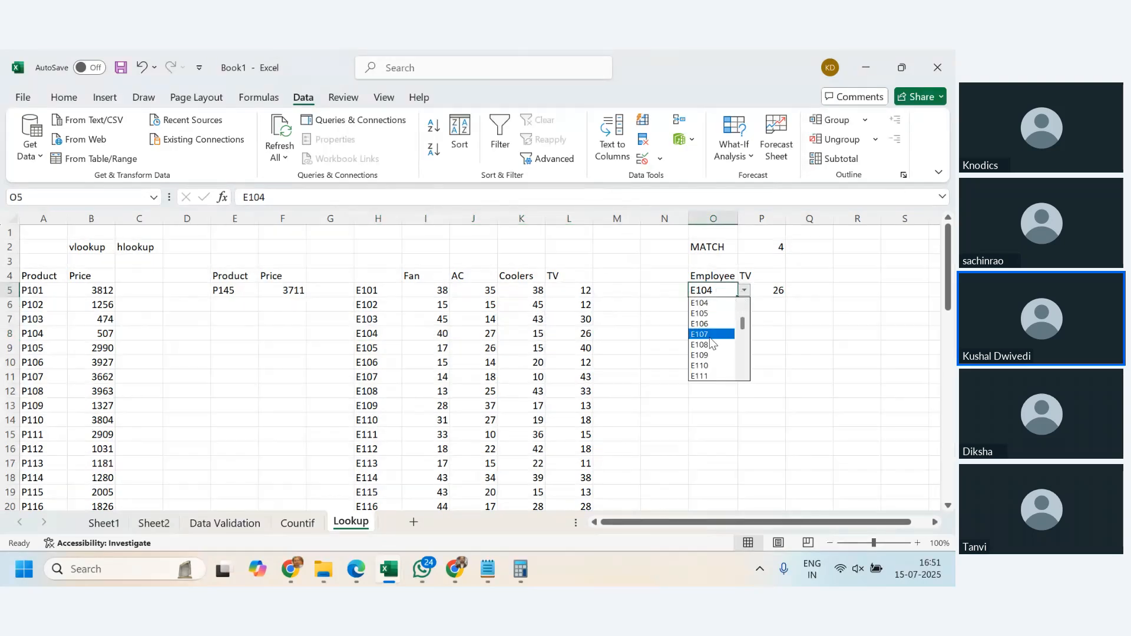
{"action": "left_click", "coordinate": [709, 352]}
{"action": "left_click", "coordinate": [760, 331]}
{"action": "left_click", "coordinate": [776, 290]}
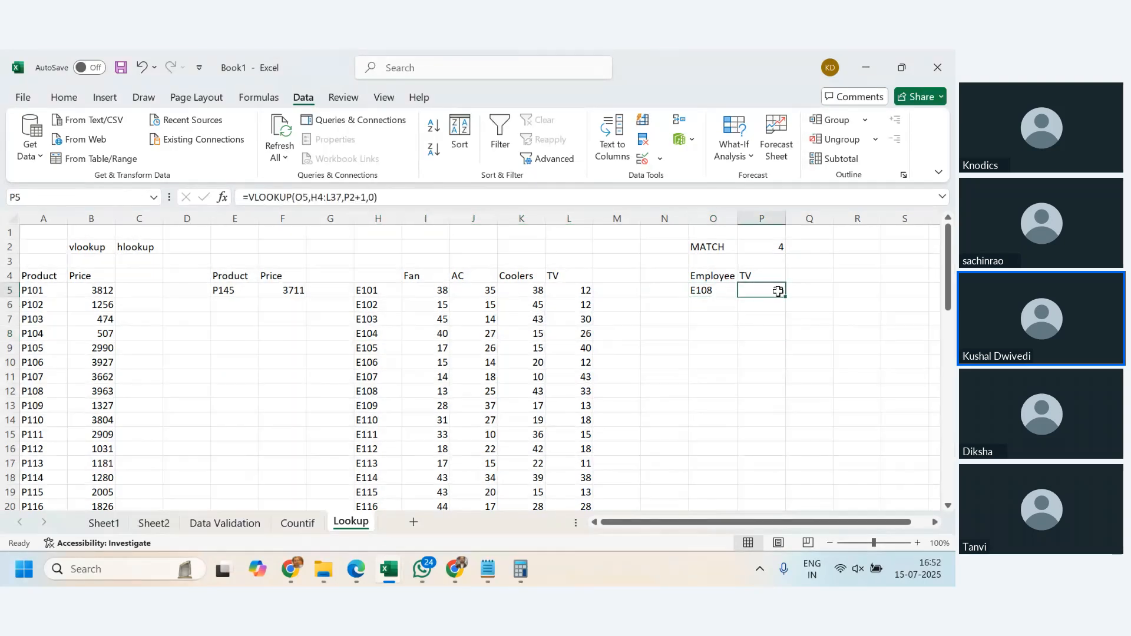
- Choose AC from the dropdown list in P4 and check the VLOOKUP in P5
{"action": "left_click", "coordinate": [775, 275]}
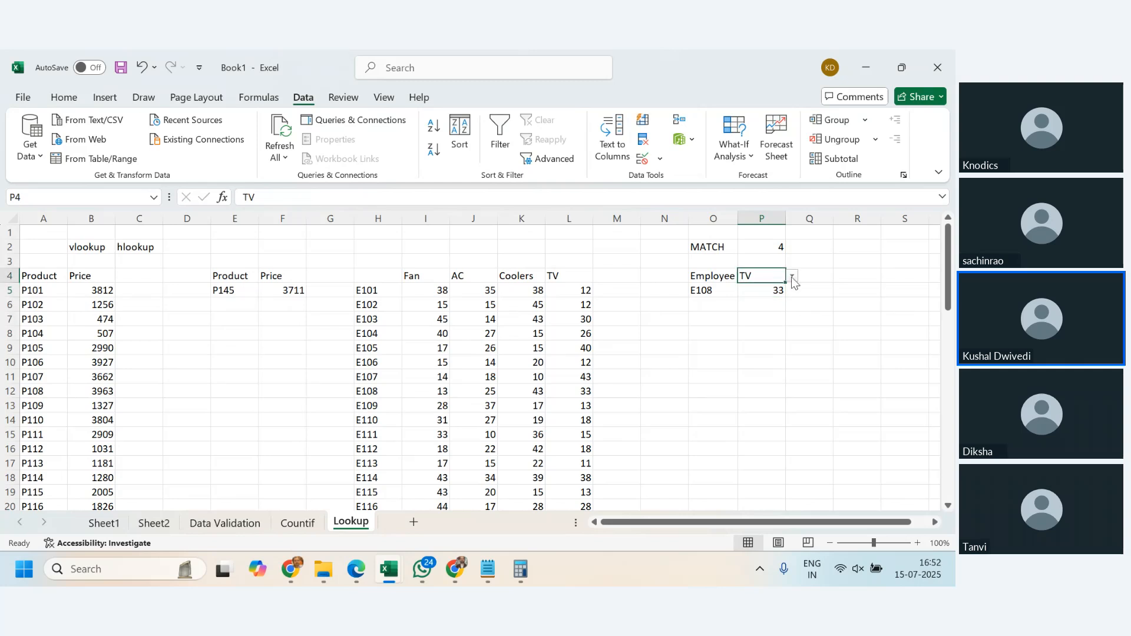
{"action": "left_click", "coordinate": [792, 276]}
{"action": "left_click", "coordinate": [766, 295]}
{"action": "left_click", "coordinate": [771, 291]}
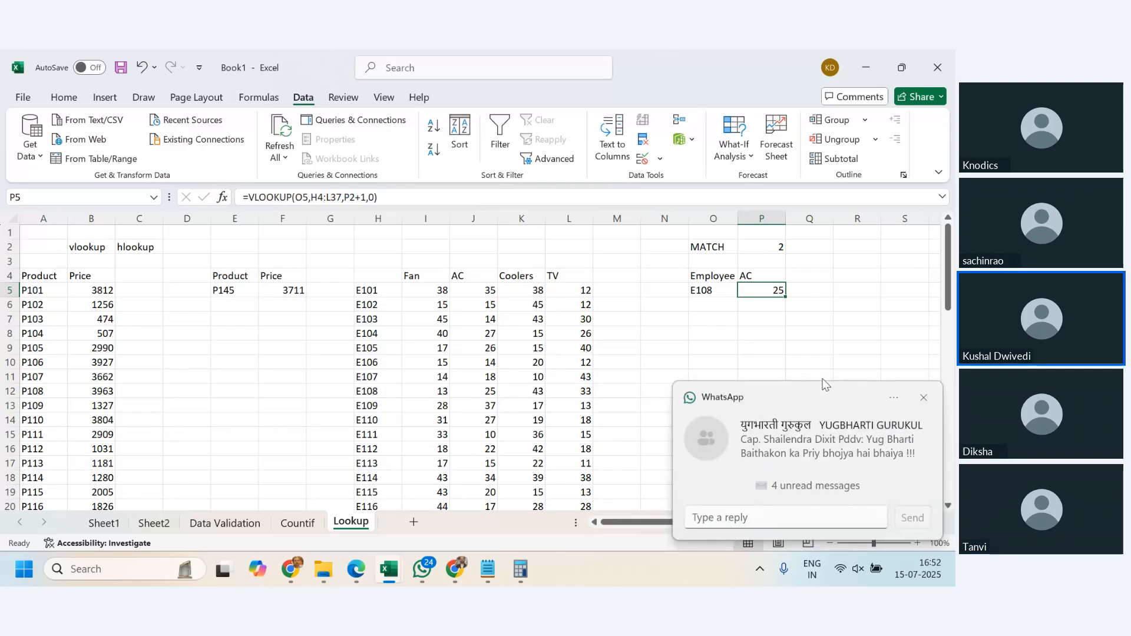
- Dismiss the chat notification and compare the MATCH formula in P2 with the AC heading's position, counting the table columns from H to J
{"action": "left_click", "coordinate": [923, 399]}
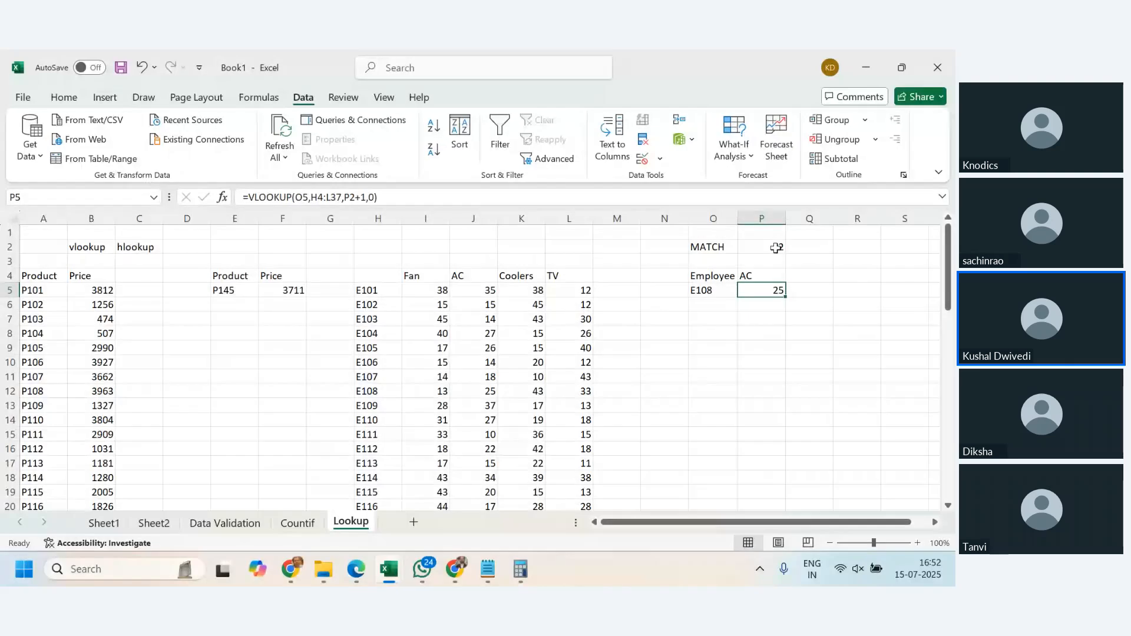
{"action": "left_click", "coordinate": [775, 247]}
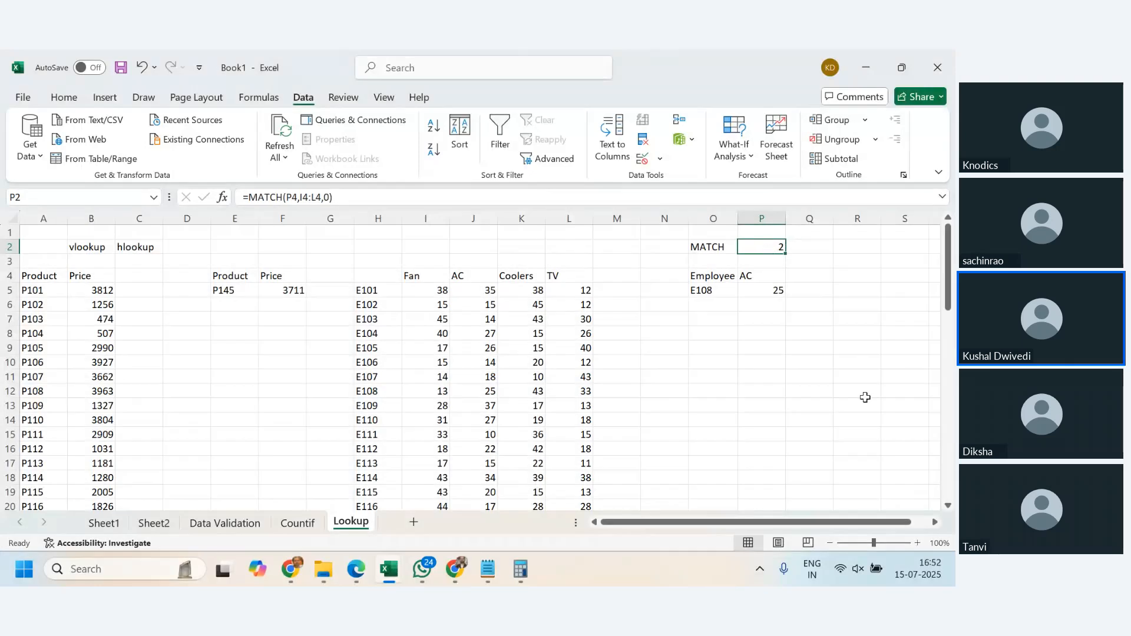
{"action": "left_click", "coordinate": [805, 452]}
{"action": "left_click", "coordinate": [421, 276]}
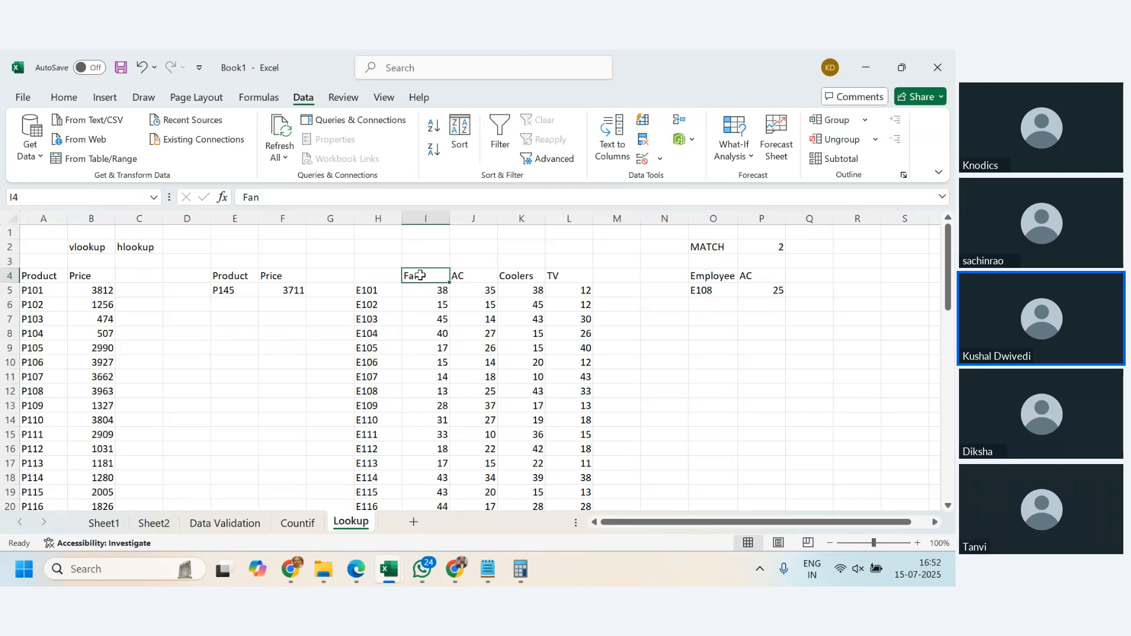
{"action": "mouse_move", "coordinate": [372, 224]}
{"action": "left_mouse_down"}
{"action": "mouse_move", "coordinate": [406, 234]}
{"action": "mouse_move", "coordinate": [399, 295]}
{"action": "left_mouse_up"}
{"action": "left_click", "coordinate": [385, 301]}
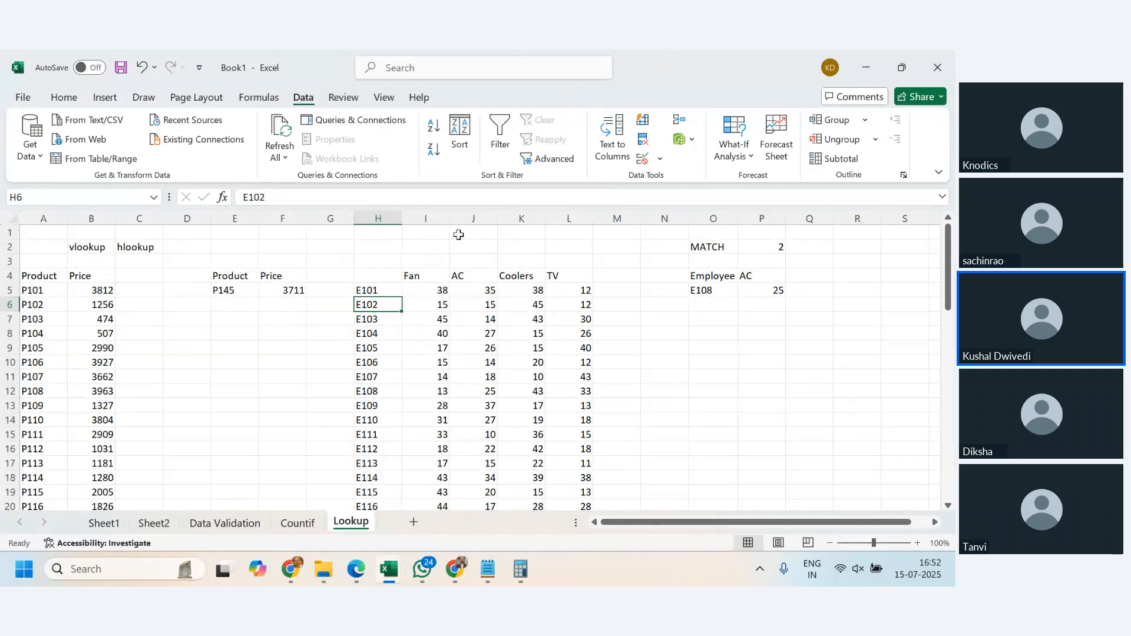
{"action": "left_click", "coordinate": [470, 277]}
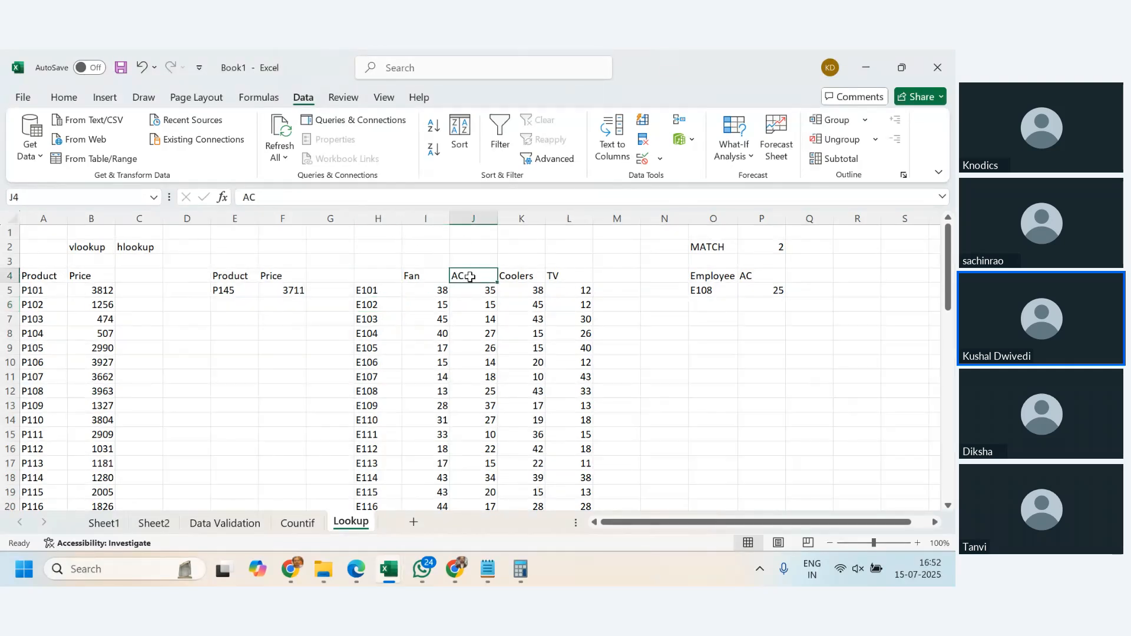
{"action": "left_click", "coordinate": [775, 248]}
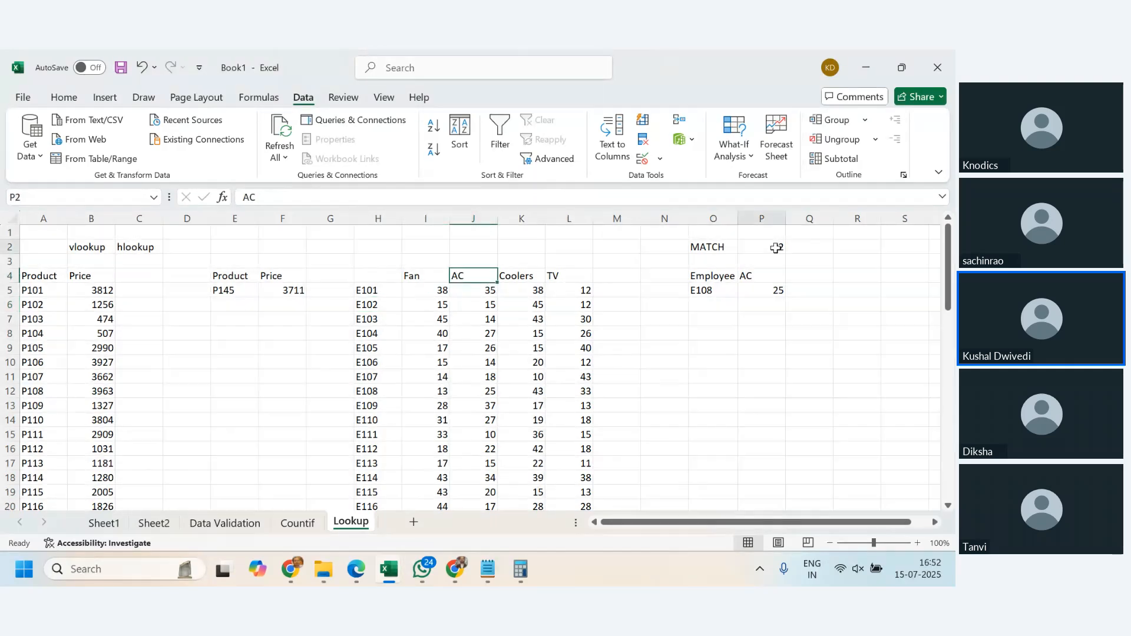
{"action": "left_click", "coordinate": [383, 217]}
{"action": "left_click_drag", "start_coordinate": [384, 219], "coordinate": [457, 232]}
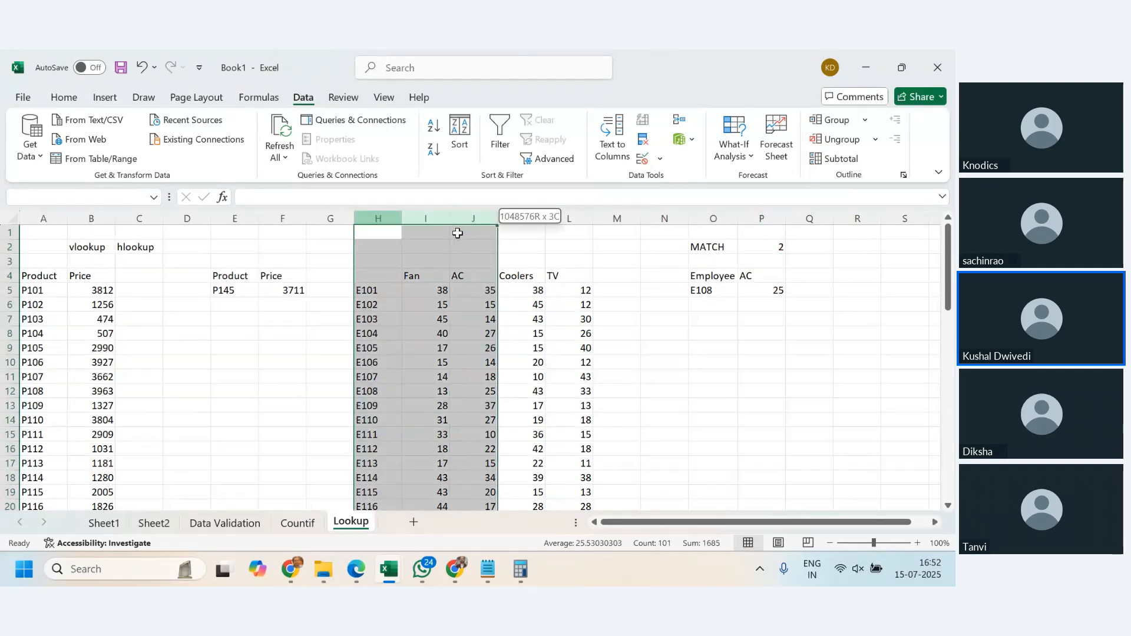
{"action": "left_click", "coordinate": [378, 218]}
{"action": "left_click", "coordinate": [470, 218]}
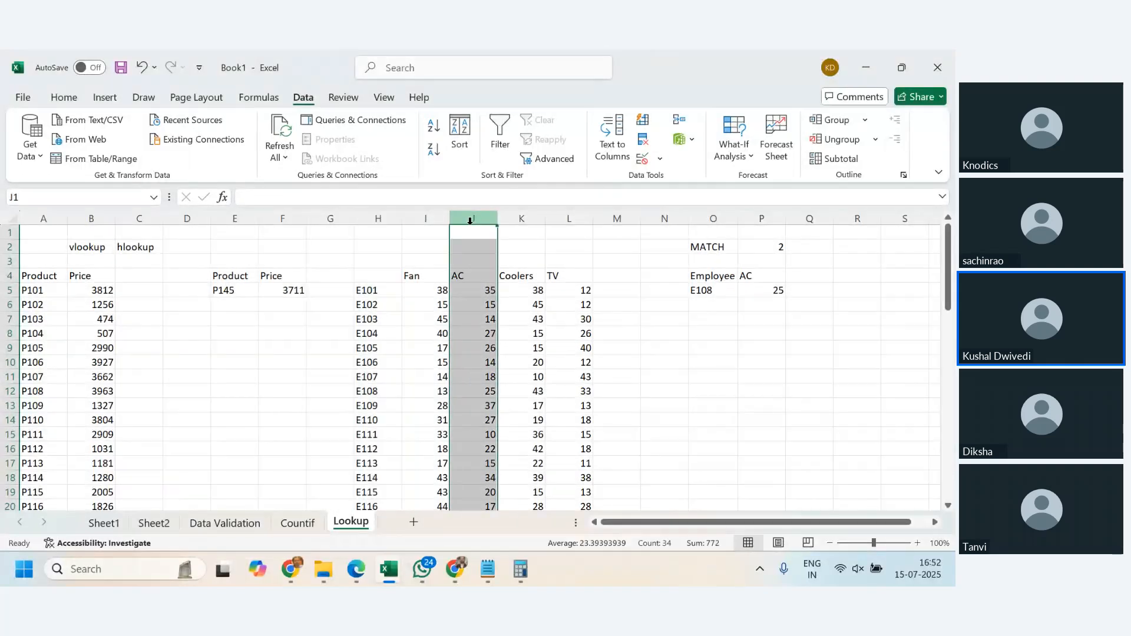
- Choose TV from the dropdown list in P4 and check its heading position across table columns H to L
{"action": "left_click", "coordinate": [773, 275]}
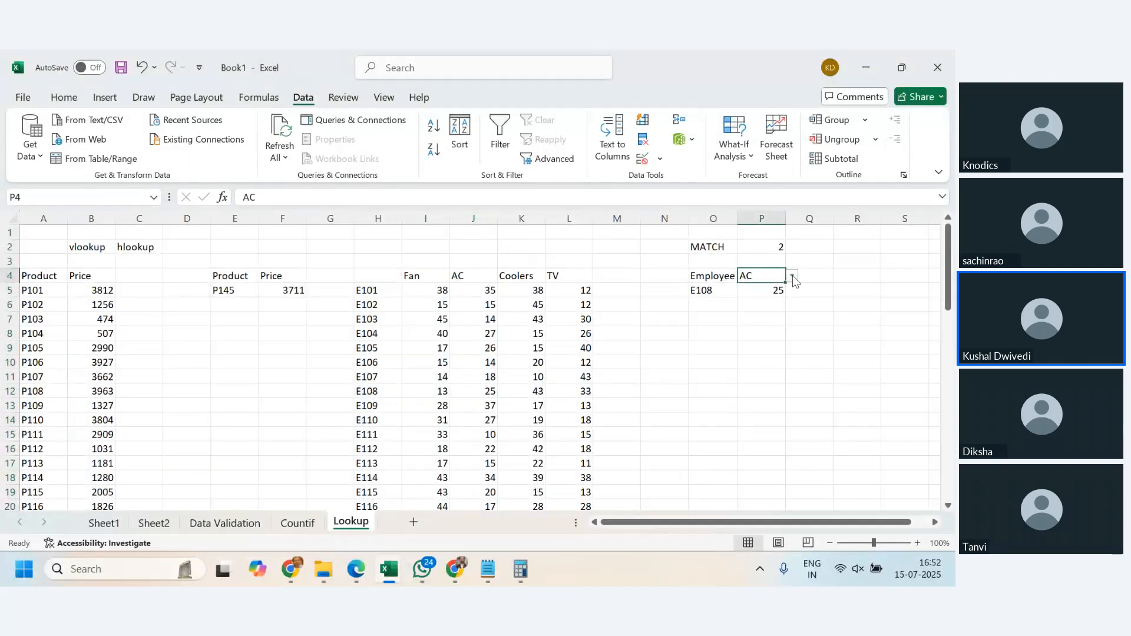
{"action": "left_click", "coordinate": [791, 276]}
{"action": "left_click", "coordinate": [774, 319]}
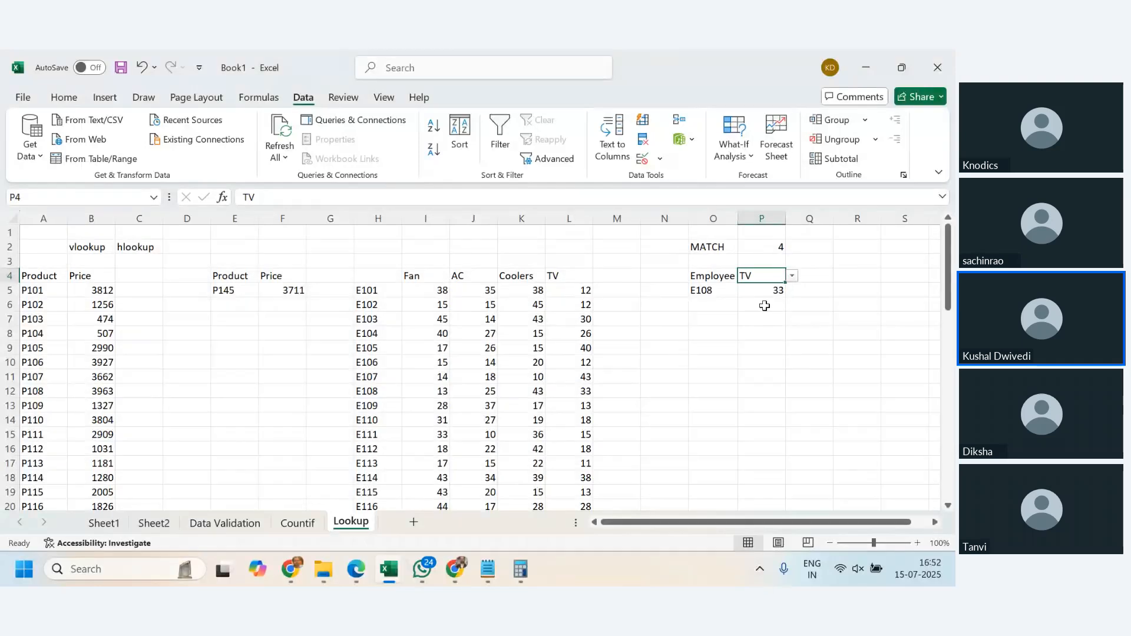
{"action": "left_click", "coordinate": [562, 276]}
{"action": "left_click_drag", "start_coordinate": [546, 276], "coordinate": [576, 279]}
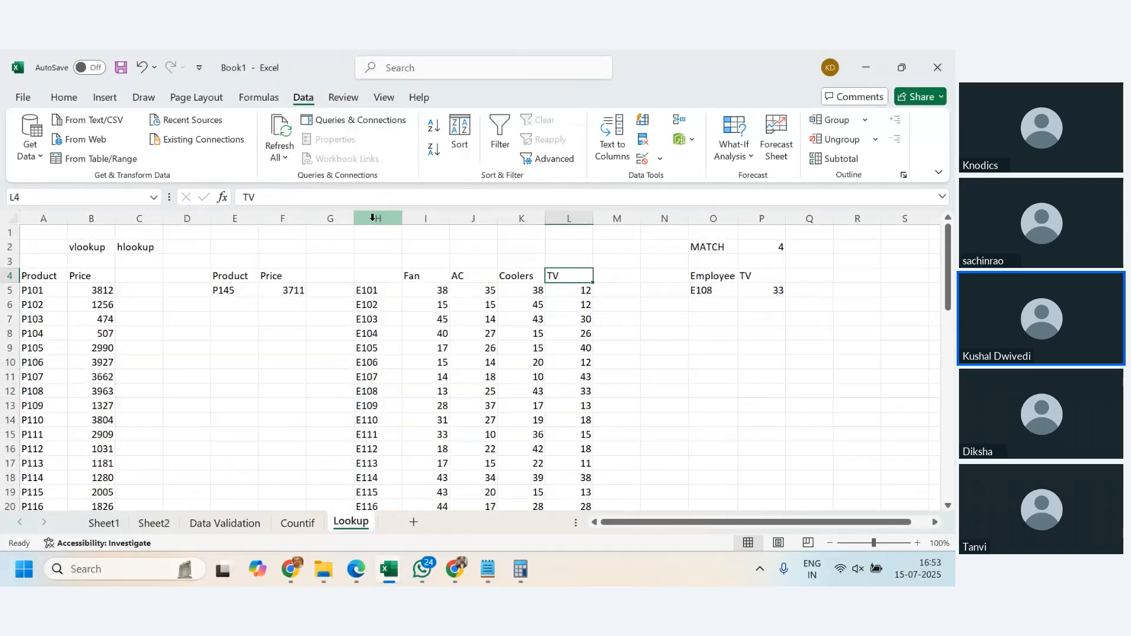
{"action": "left_click_drag", "start_coordinate": [373, 219], "coordinate": [560, 249]}
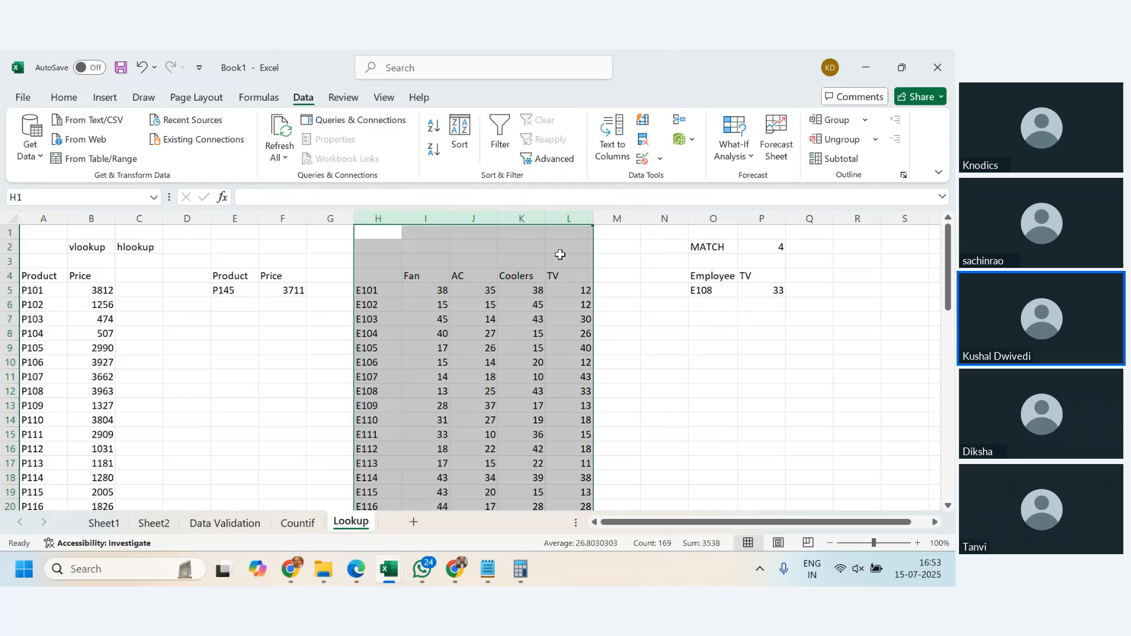
- Examine the P2+1 column index argument of the VLOOKUP in P5 and the MATCH formula in P2 that feeds it
{"action": "left_click", "coordinate": [777, 292]}
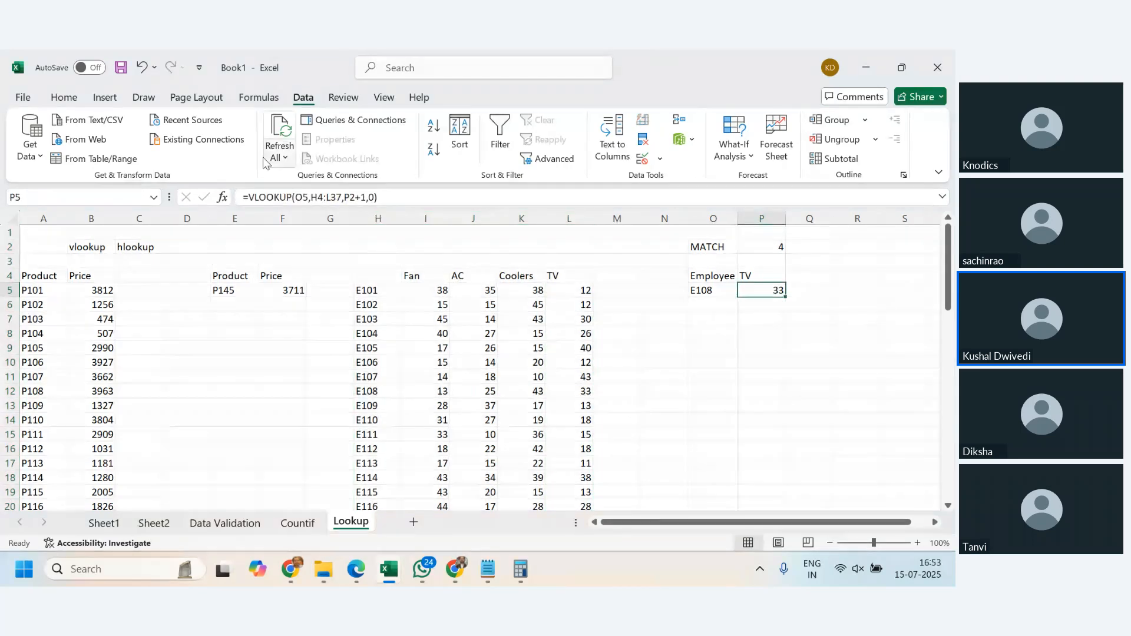
{"action": "left_click", "coordinate": [344, 198]}
{"action": "left_click_drag", "start_coordinate": [345, 197], "coordinate": [366, 198]}
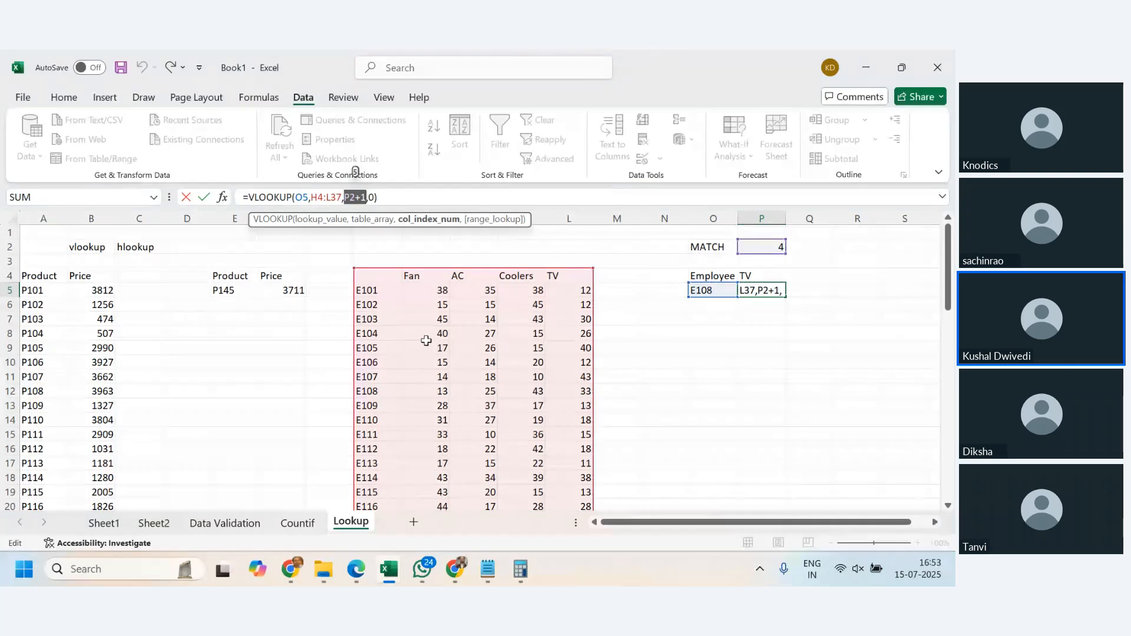
{"action": "key", "text": "Return"}
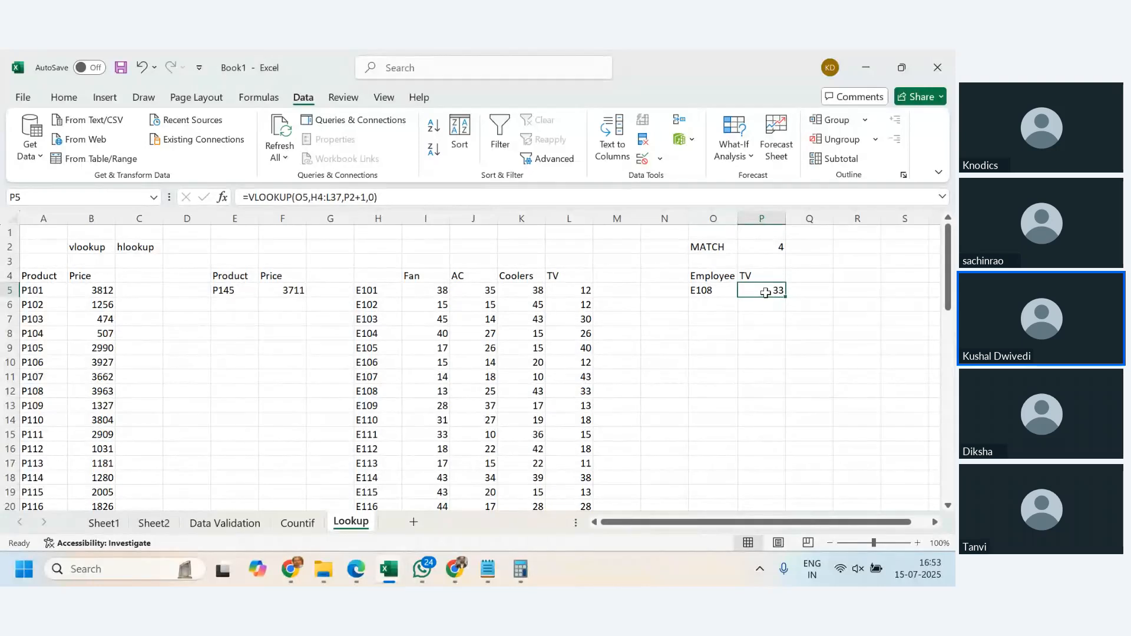
{"action": "left_click", "coordinate": [764, 246]}
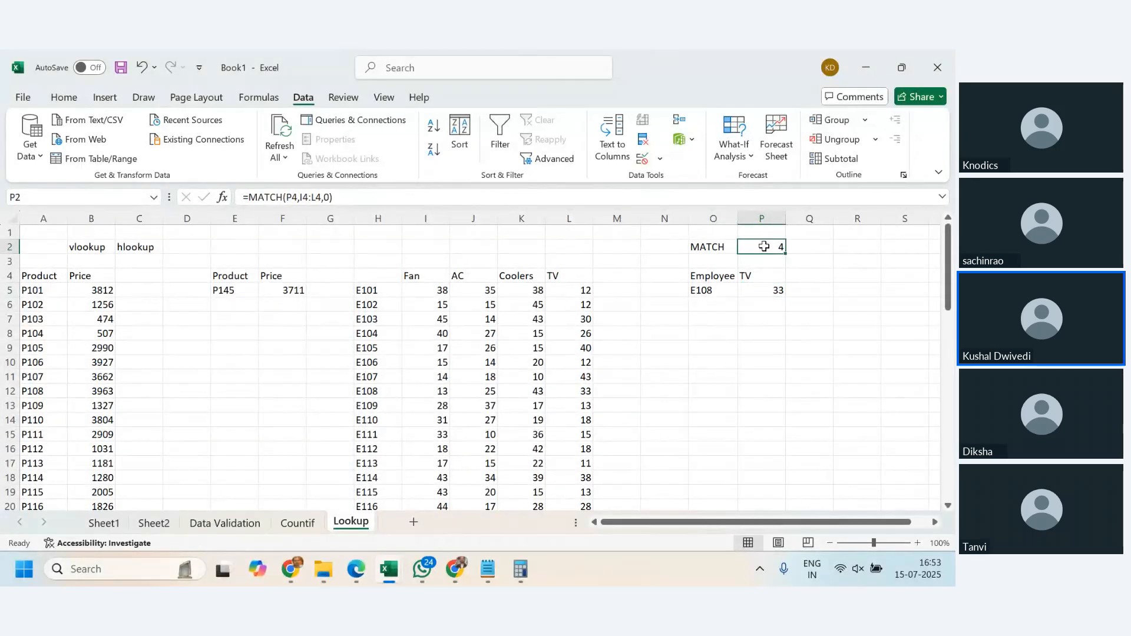
- Begin a VLOOKUP formula in P6 with the employee code in O5 as the lookup value
{"action": "left_click", "coordinate": [770, 310]}
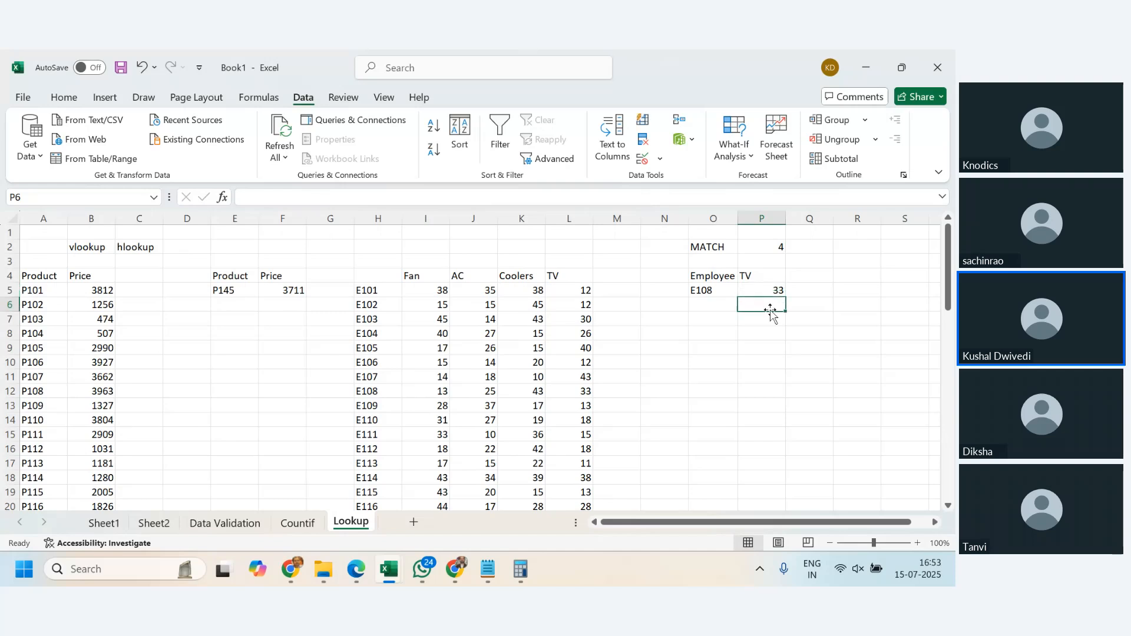
{"action": "type", "text": "=vl"}
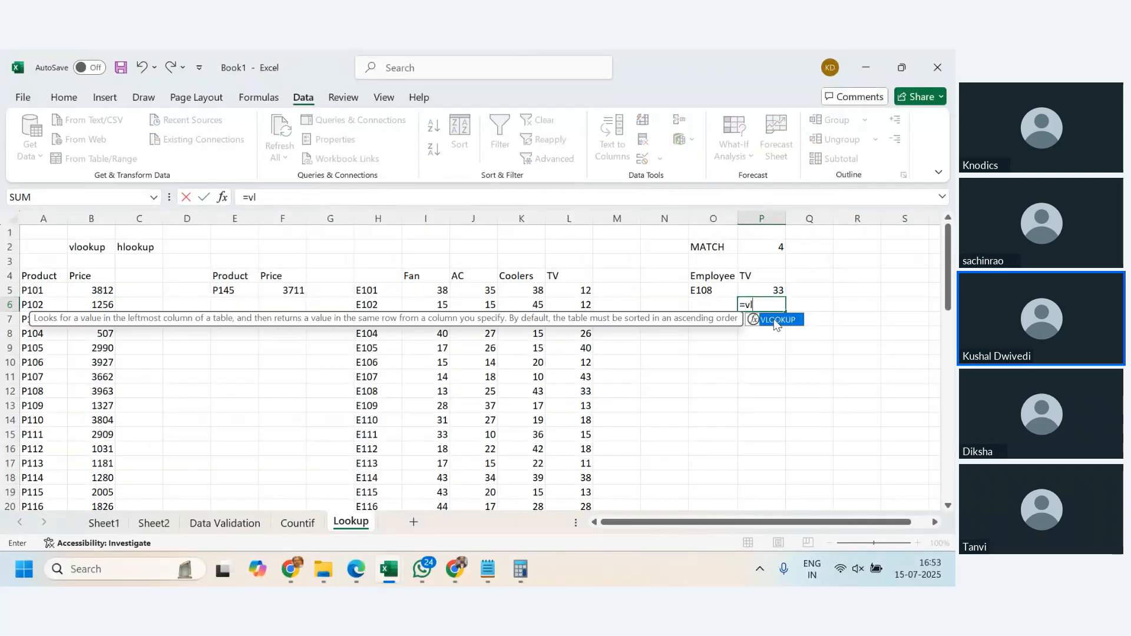
{"action": "type", "text": "ookup("}
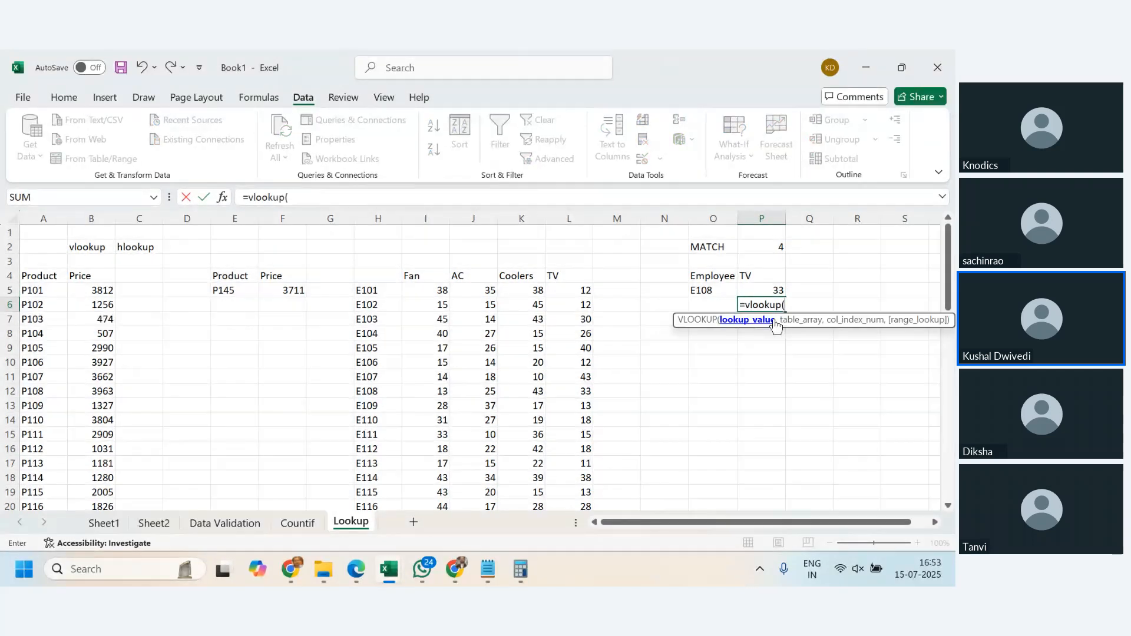
{"action": "key", "text": "Down"}
{"action": "key", "text": "Left"}
{"action": "key", "text": "Left"}
{"action": "key", "text": "Right"}
{"action": "key", "text": "Right"}
{"action": "key", "text": "Up"}
{"action": "key", "text": "Left"}
{"action": "key", "text": "Up"}
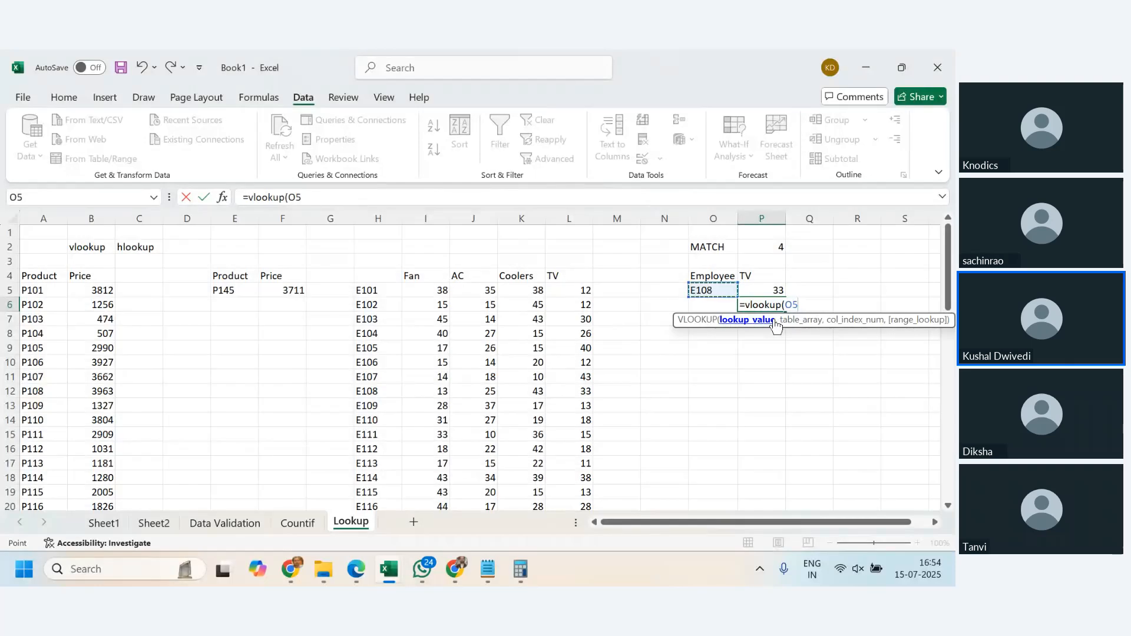
{"action": "type", "text": ","}
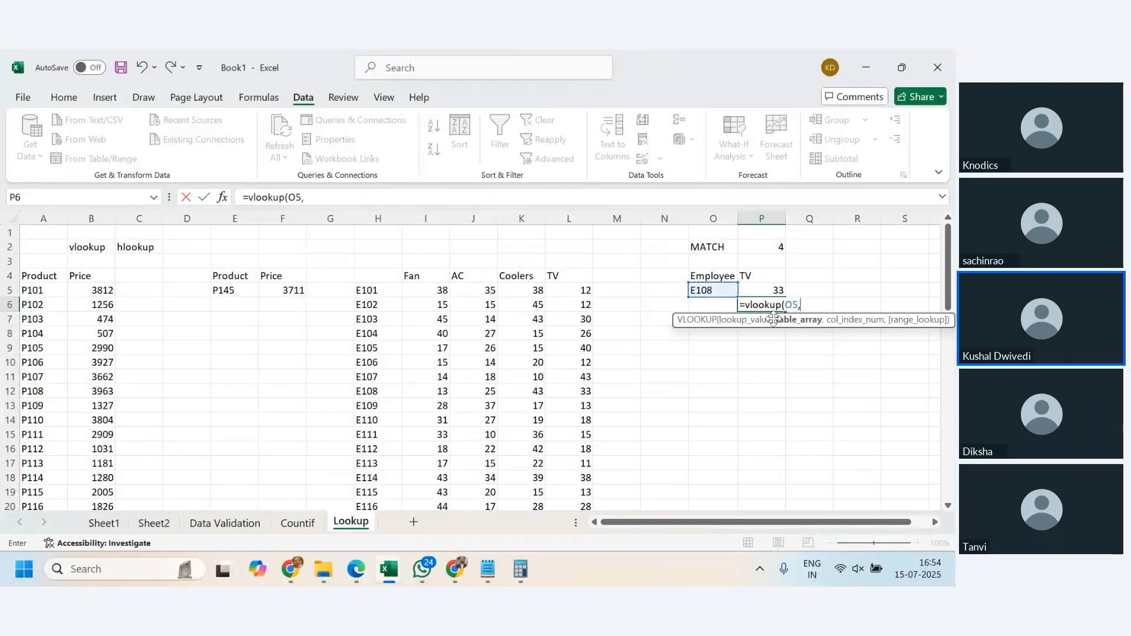
- Set the table array of the P6 VLOOKUP to the whole employee table, H4:L37
{"action": "left_click", "coordinate": [373, 277]}
{"action": "key", "text": "shift+Right"}
{"action": "key", "text": "shift+Down"}
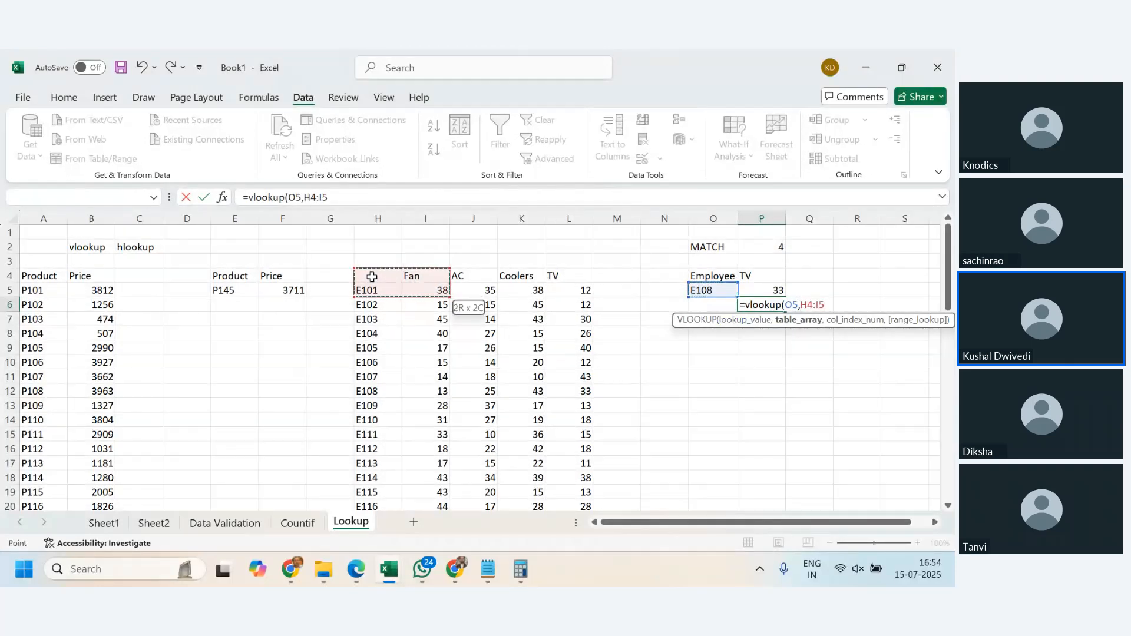
{"action": "key", "text": "ctrl+shift+Right"}
{"action": "key", "text": "ctrl+shift+Down"}
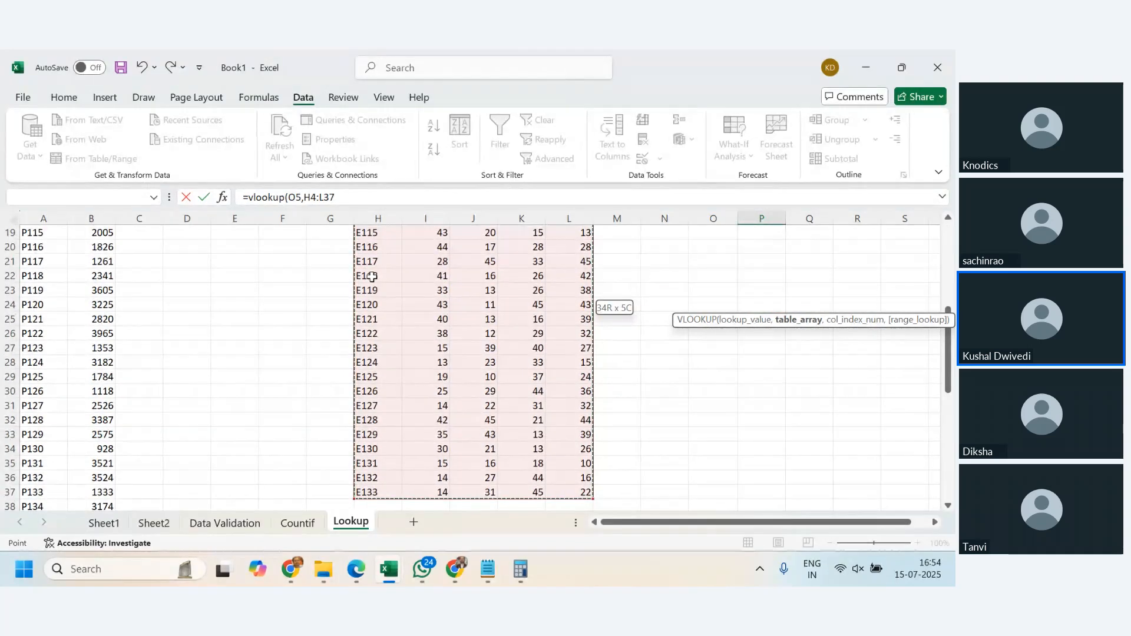
{"action": "type", "text": ",match"}
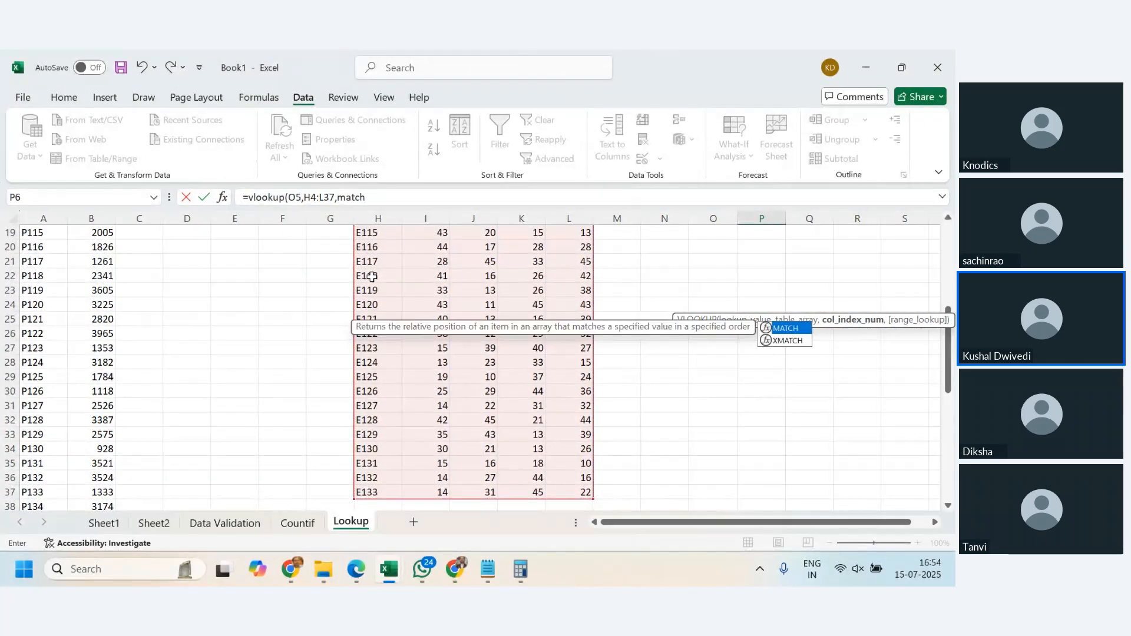
{"action": "type", "text": "("}
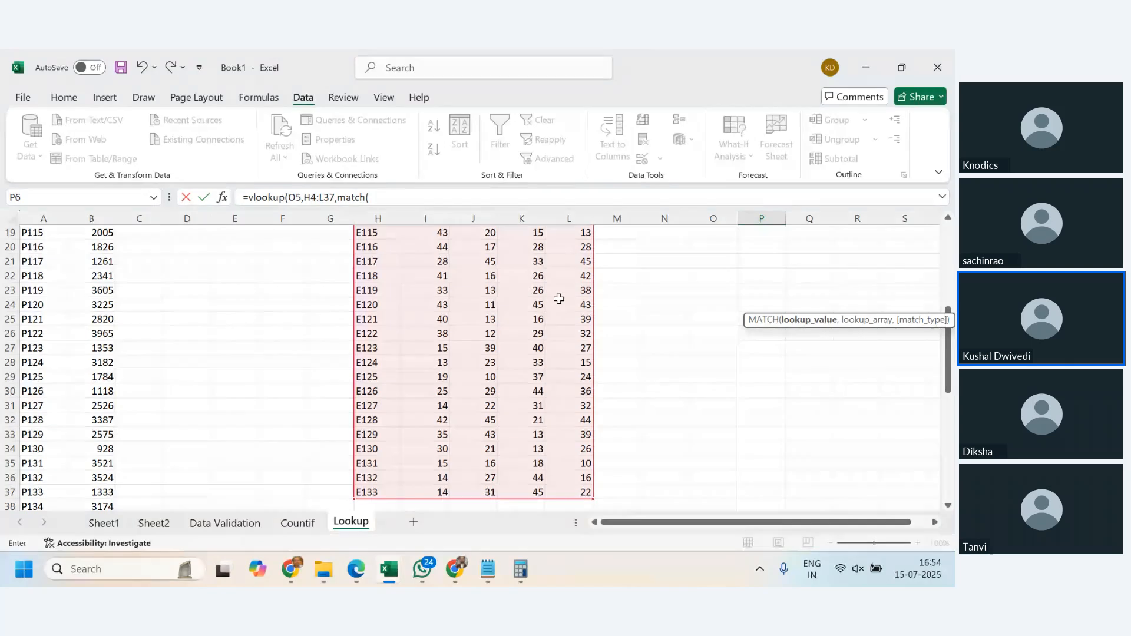
- Complete the P6 VLOOKUP with the nested column index MATCH(P4,I4:L4,0)+1 and 0 for an exact match
{"action": "scroll", "coordinate": [589, 353], "scroll_direction": "up", "scroll_amount": 6}
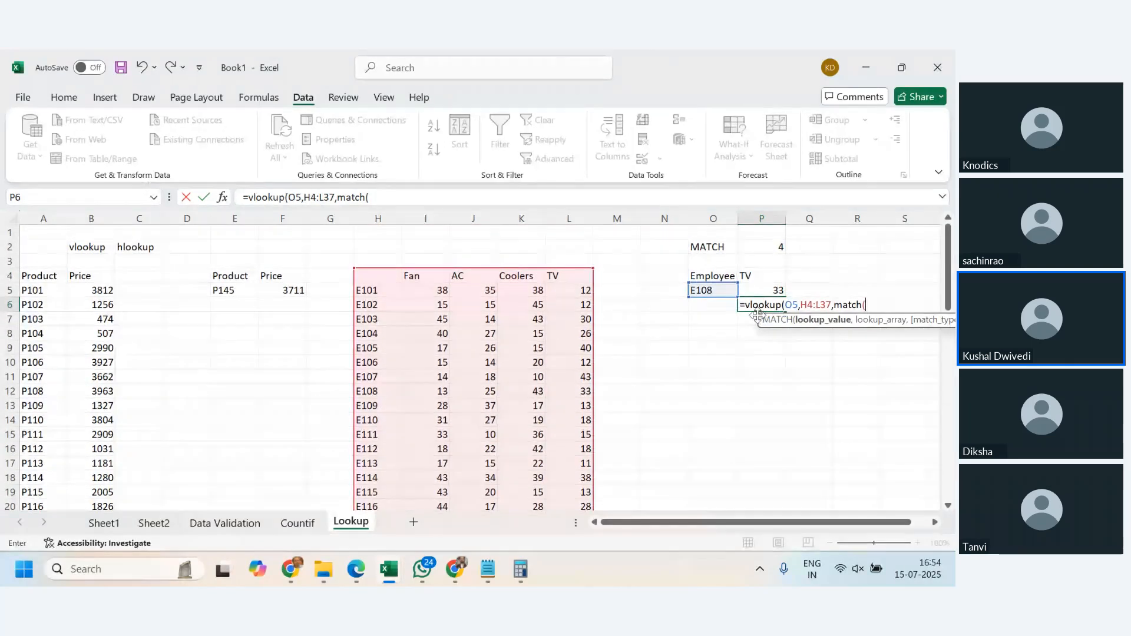
{"action": "left_click", "coordinate": [758, 278]}
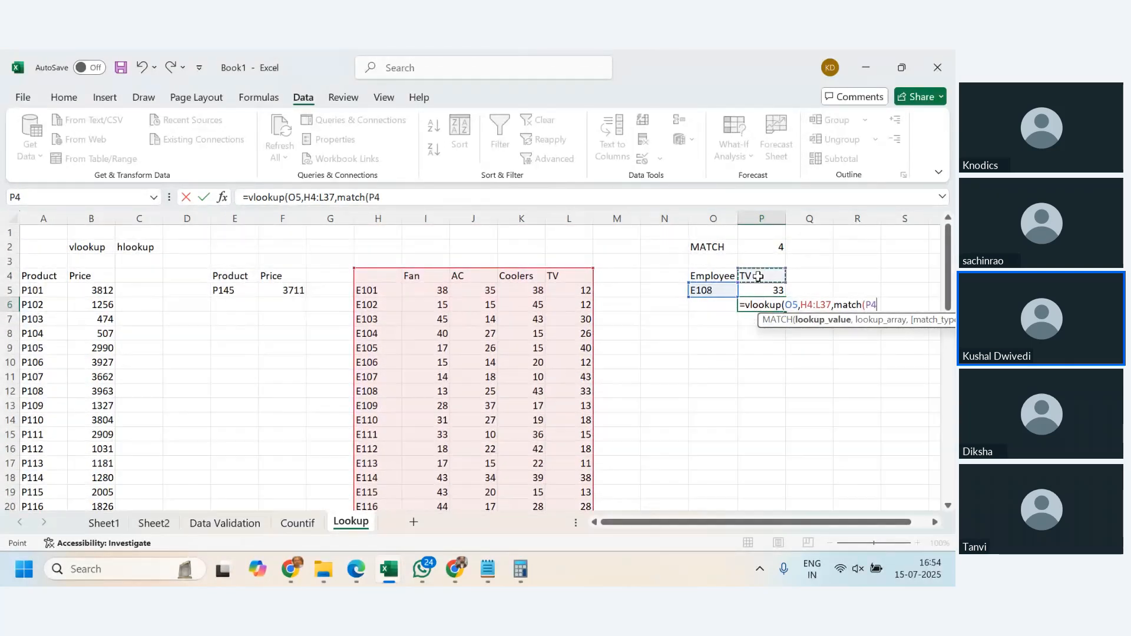
{"action": "type", "text": ","}
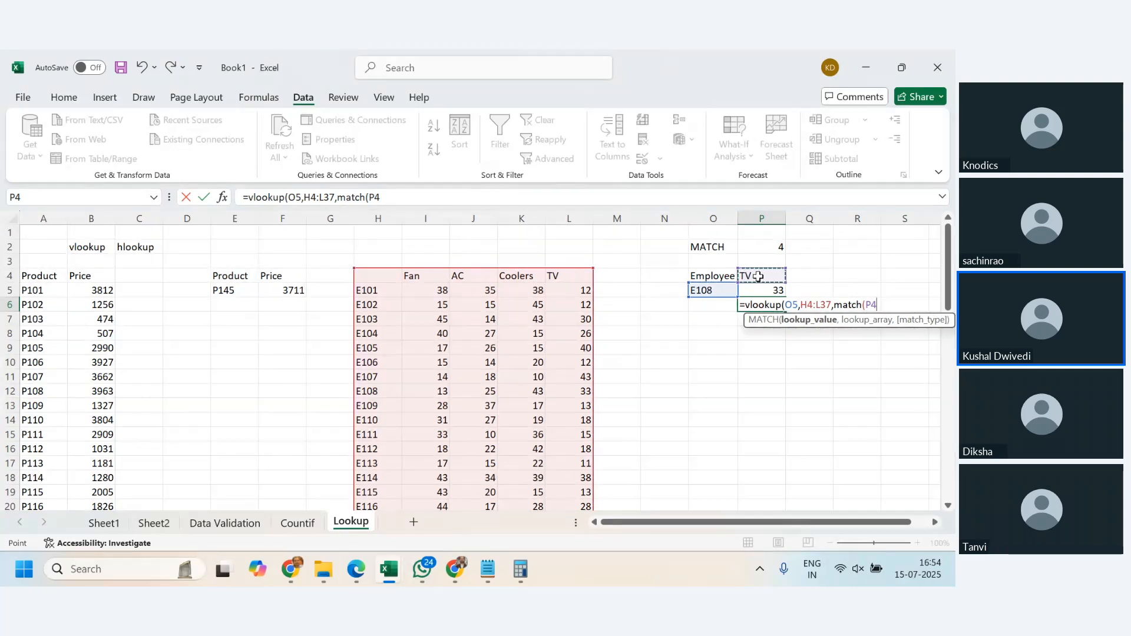
{"action": "left_click", "coordinate": [413, 276]}
{"action": "left_click_drag", "start_coordinate": [412, 277], "coordinate": [567, 272]}
{"action": "type", "text": ",0"}
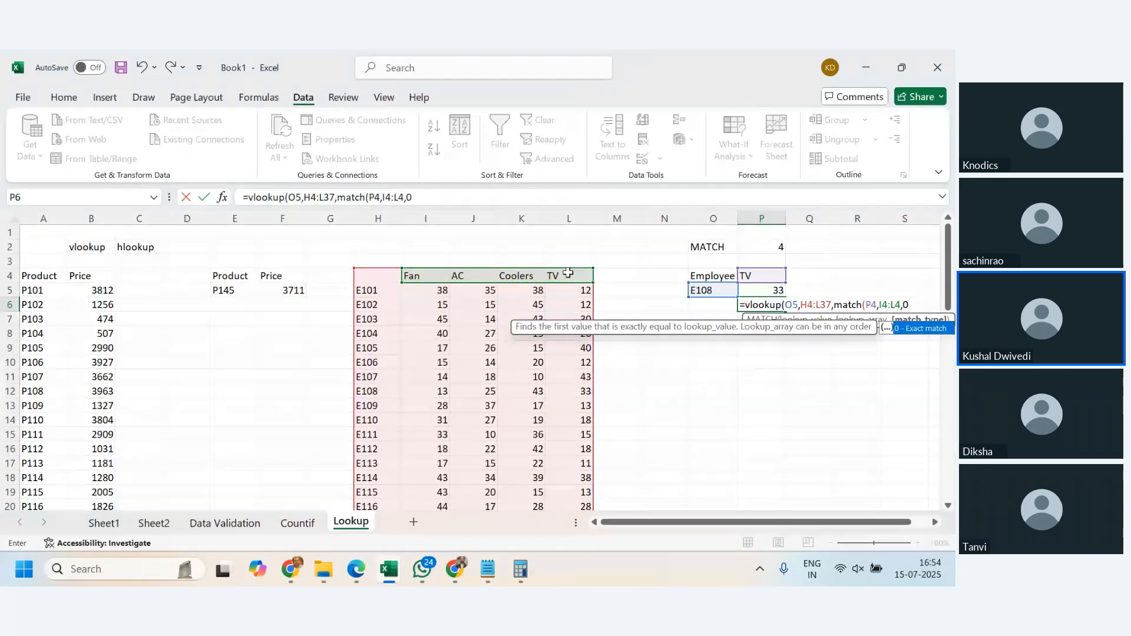
{"action": "type", "text": ")+1,0)"}
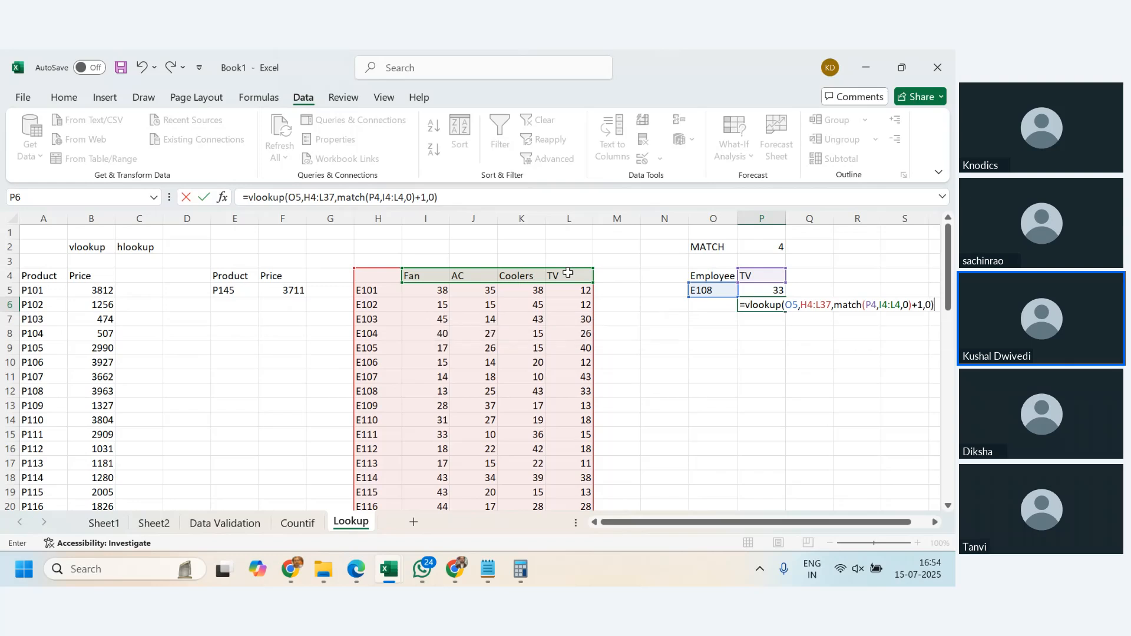
{"action": "key", "text": "Return"}
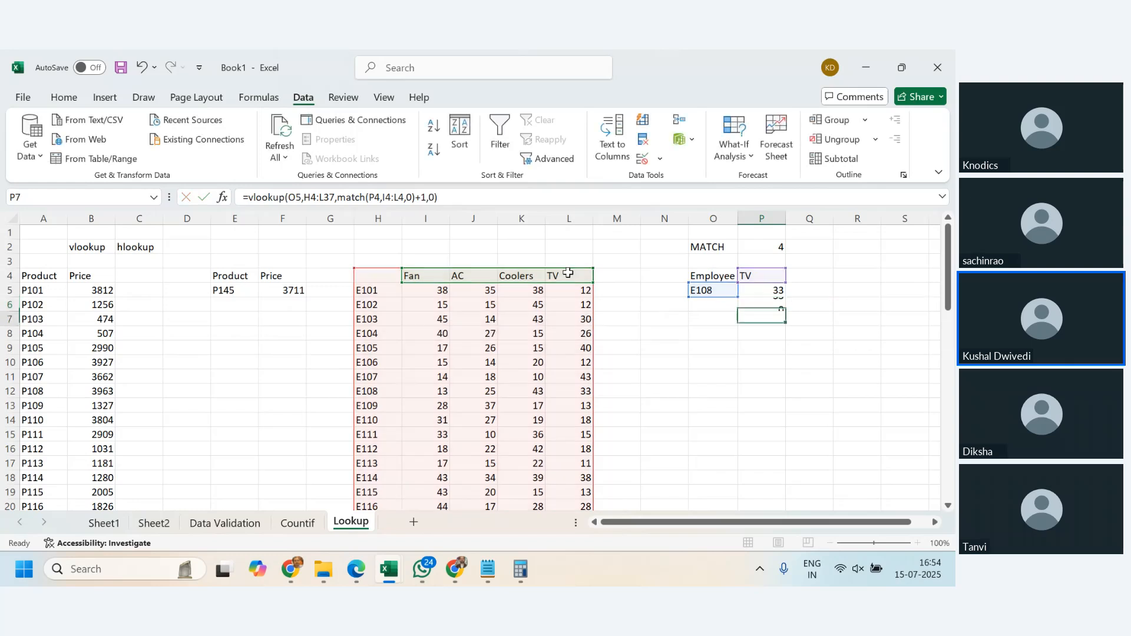
- Compare the formulas in P5, P6 and P2, dismissing the chat notification along the way
{"action": "left_click", "coordinate": [761, 305]}
{"action": "left_click", "coordinate": [762, 293]}
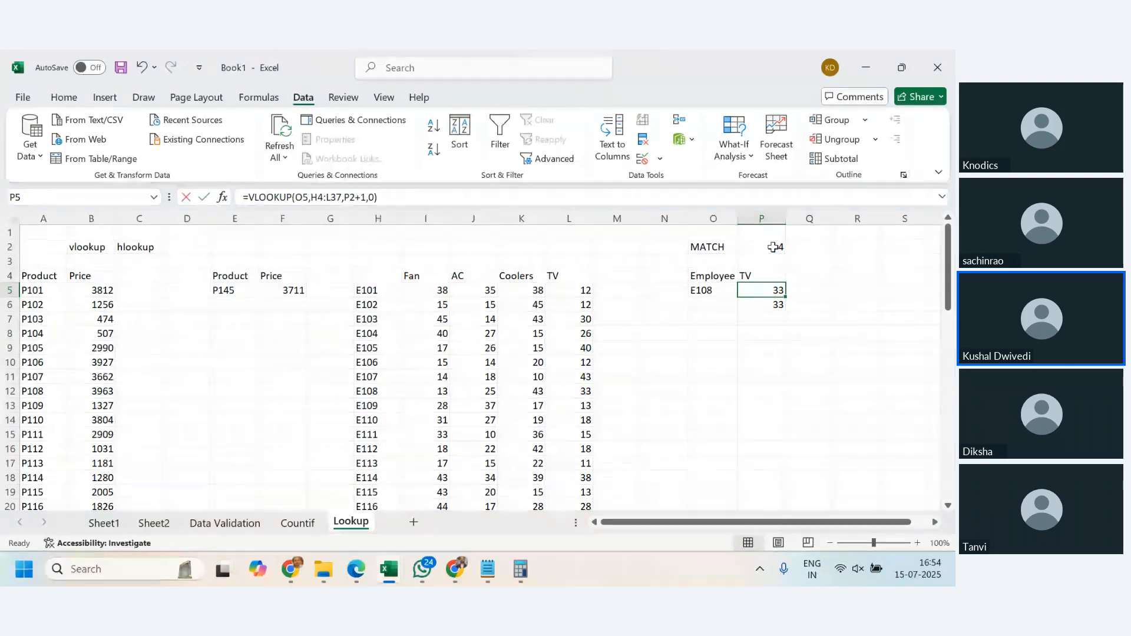
{"action": "double_click", "coordinate": [763, 290]}
{"action": "key", "text": "Return"}
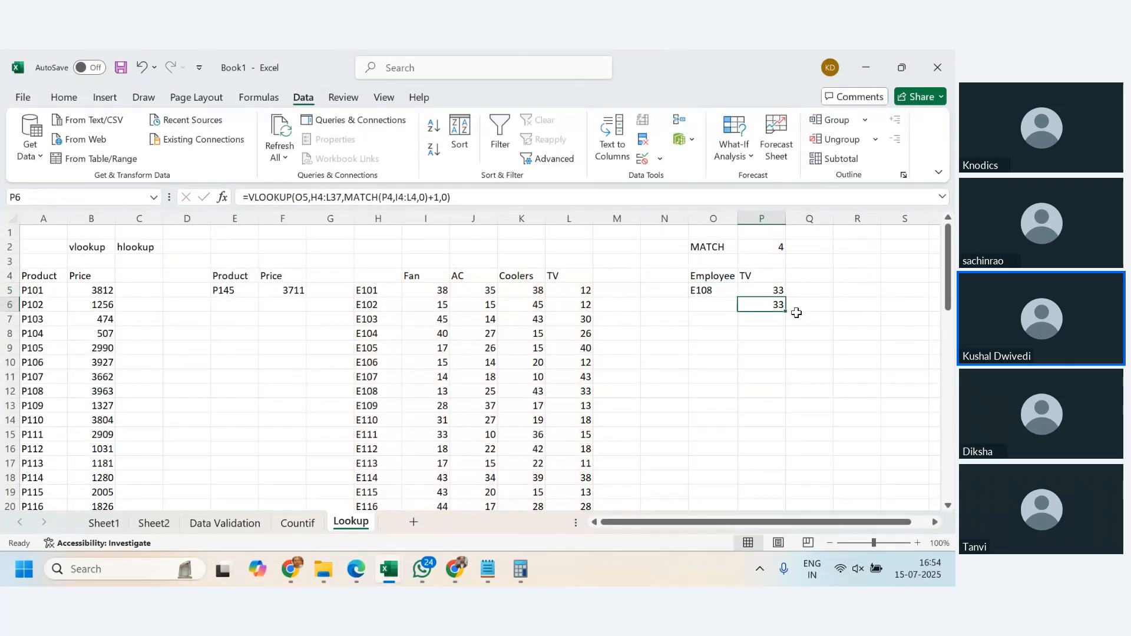
{"action": "left_click", "coordinate": [767, 246]}
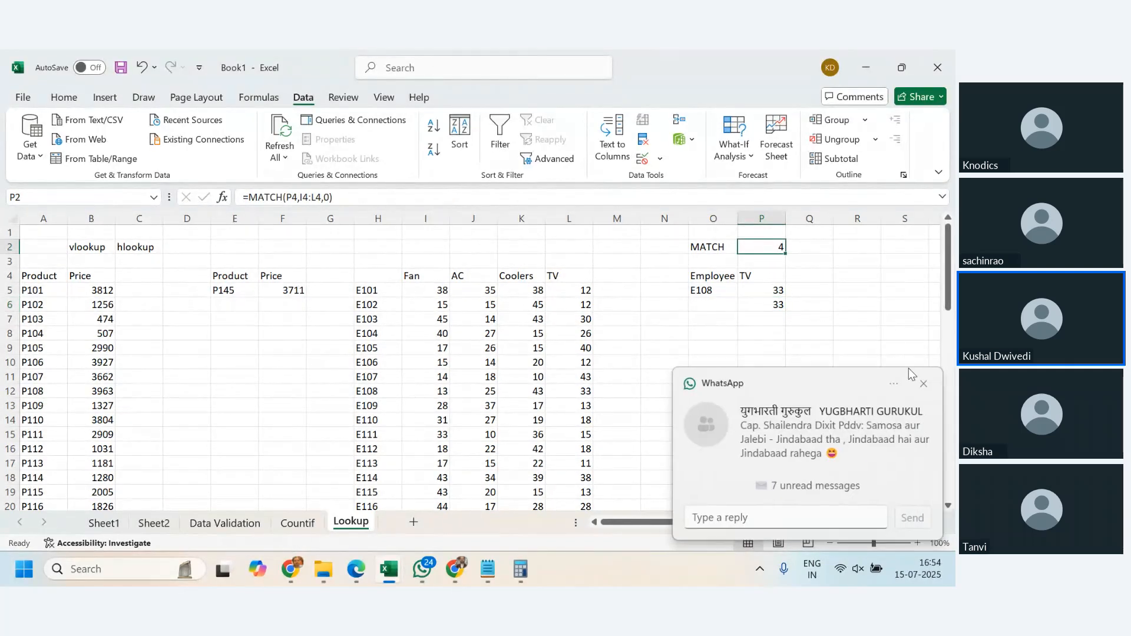
{"action": "left_click", "coordinate": [923, 382]}
{"action": "left_click", "coordinate": [780, 303]}
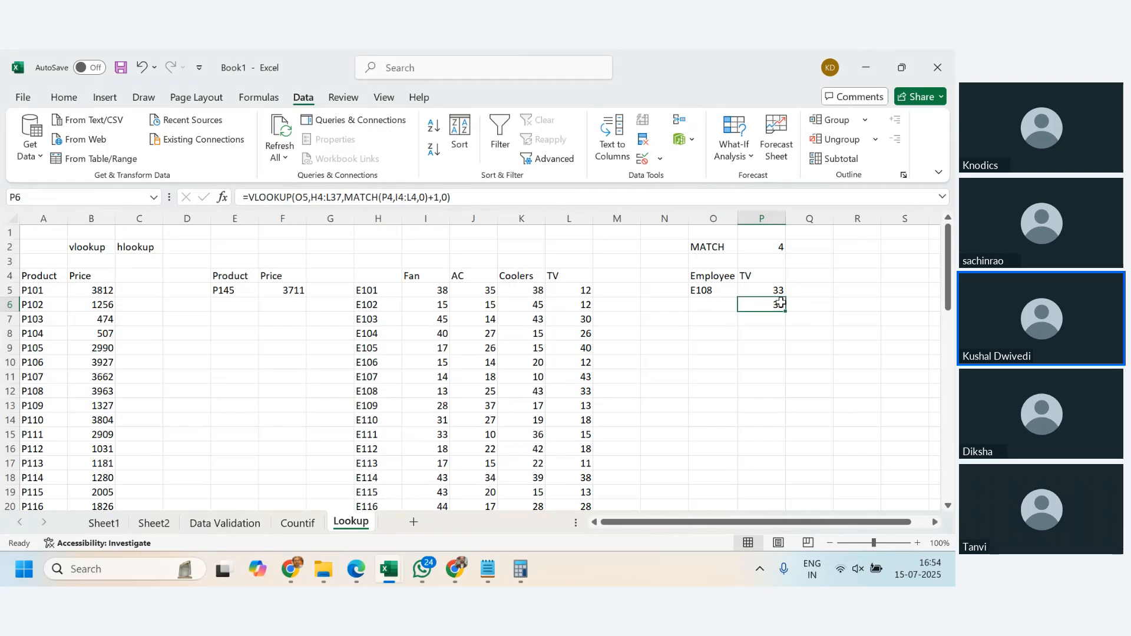
- Recheck the nested formula in P6, then choose Fan in the P4 dropdown and employee E114 in O5
{"action": "double_click", "coordinate": [780, 302]}
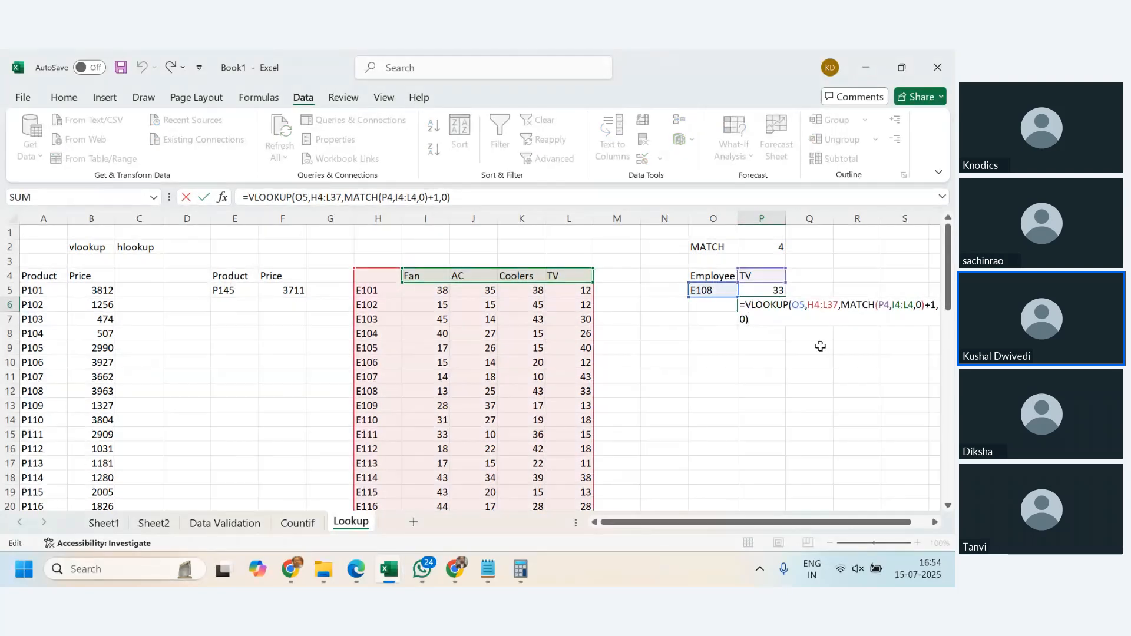
{"action": "key", "text": "Escape"}
{"action": "left_click", "coordinate": [768, 275]}
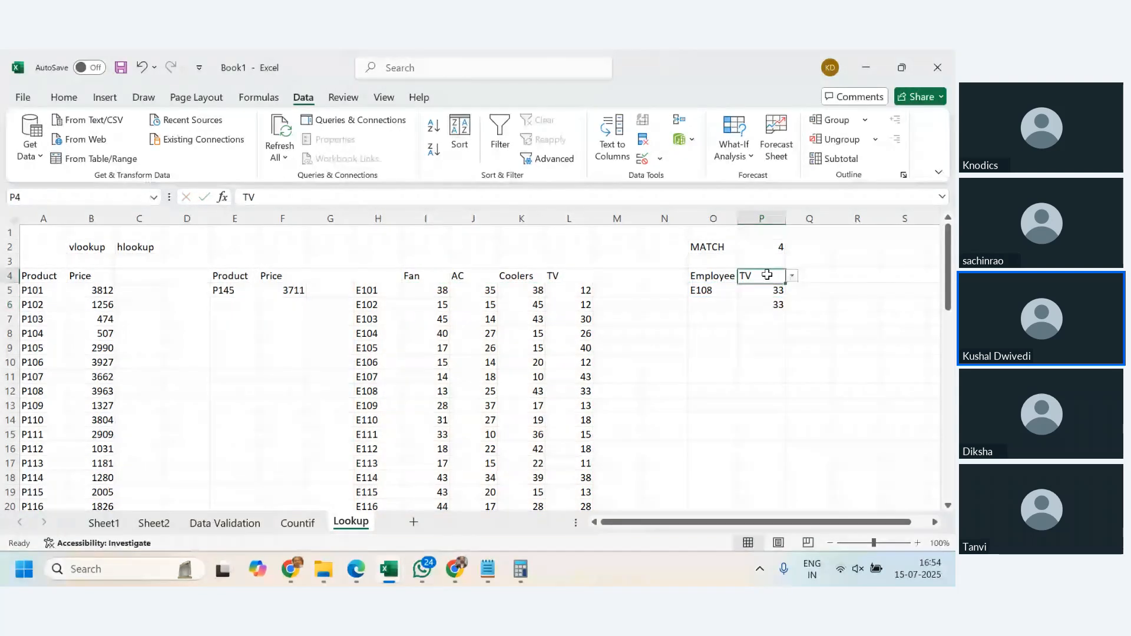
{"action": "left_click", "coordinate": [792, 276]}
{"action": "left_click", "coordinate": [773, 287]}
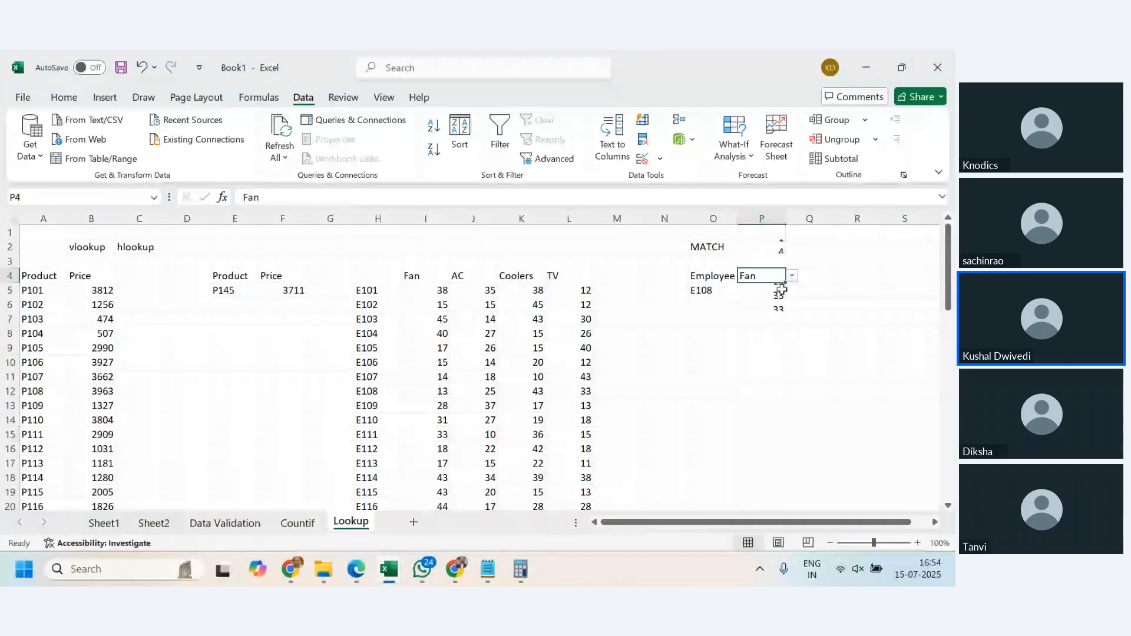
{"action": "left_click", "coordinate": [726, 290]}
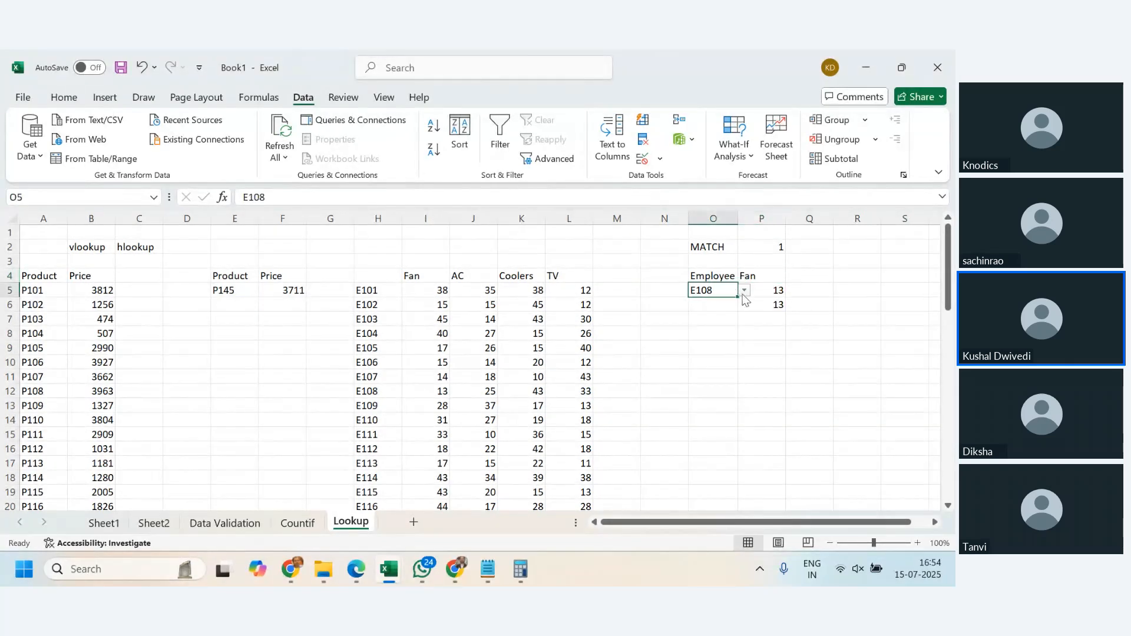
{"action": "left_click", "coordinate": [744, 290]}
{"action": "left_click", "coordinate": [719, 366]}
- Review the product table in columns A:B, the VLOOKUP in F5 and the employee lookup cell O5
{"action": "left_click_drag", "start_coordinate": [44, 219], "coordinate": [77, 243]}
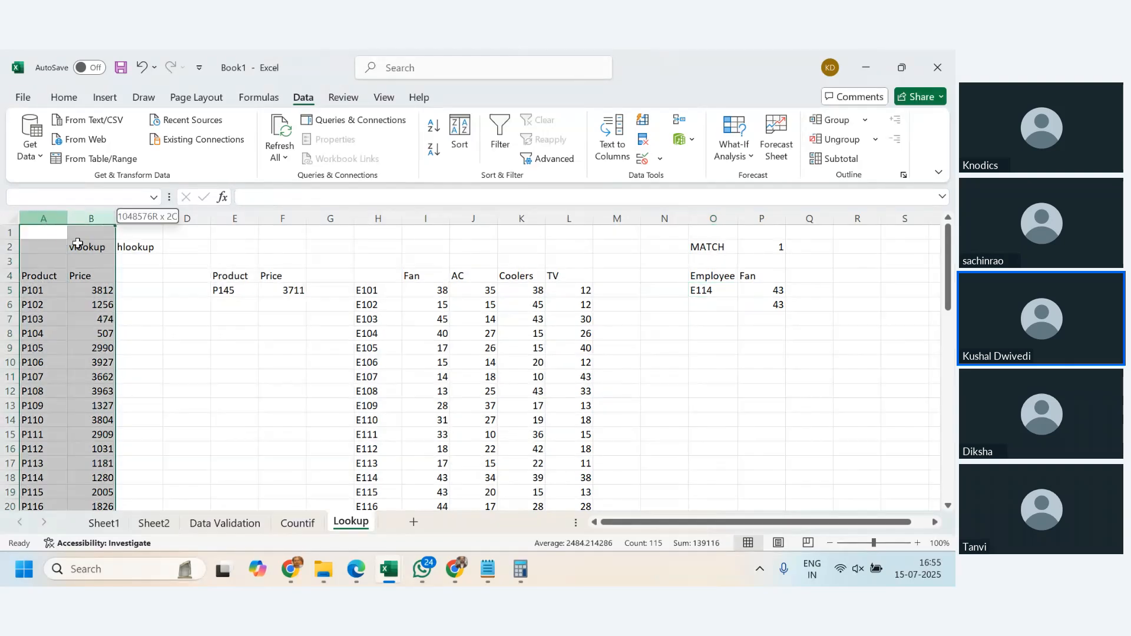
{"action": "left_click", "coordinate": [220, 290]}
{"action": "left_click", "coordinate": [286, 294]}
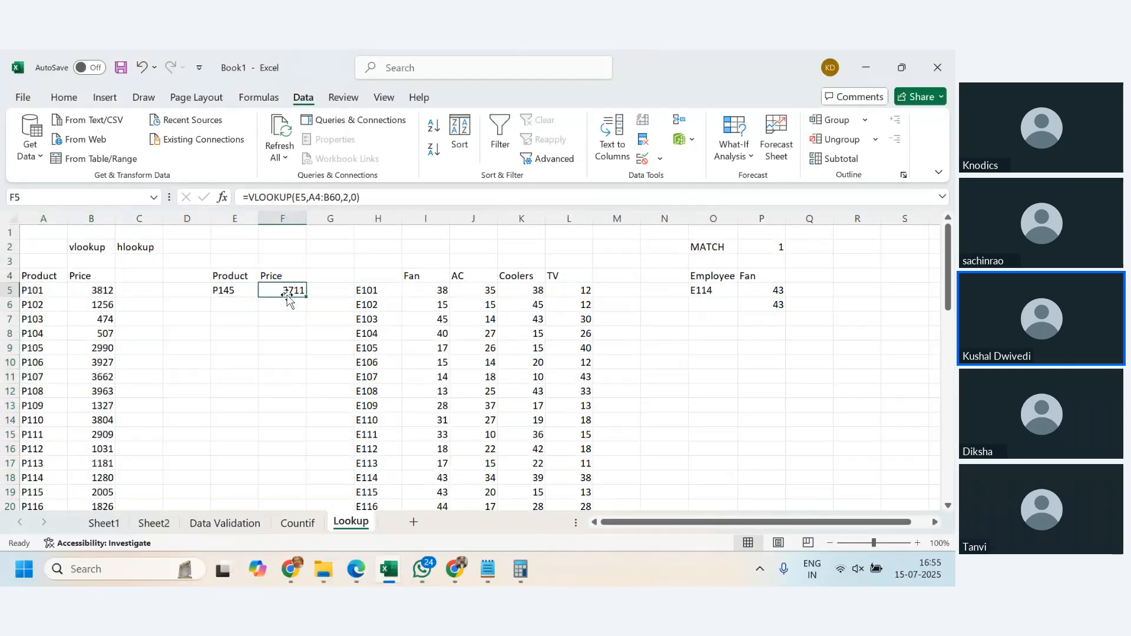
{"action": "left_click", "coordinate": [720, 293]}
- Switch the P4 dropdown through AC, Coolers and TV, and check the formula in P5
{"action": "left_click", "coordinate": [769, 275]}
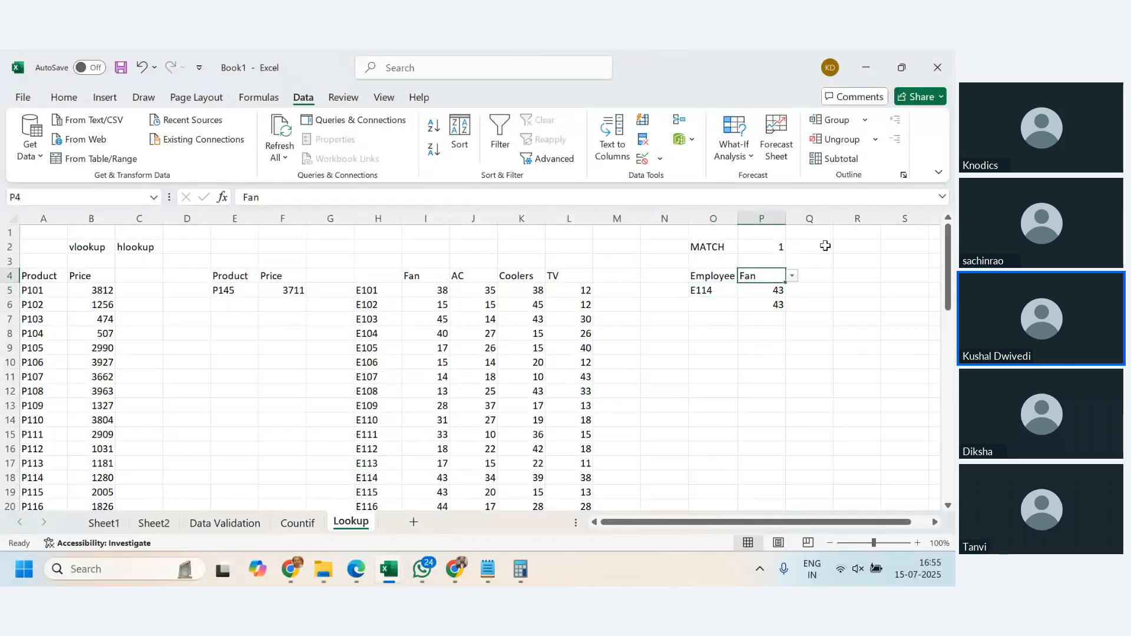
{"action": "left_click", "coordinate": [794, 276]}
{"action": "left_click", "coordinate": [771, 298]}
{"action": "left_click", "coordinate": [792, 276]}
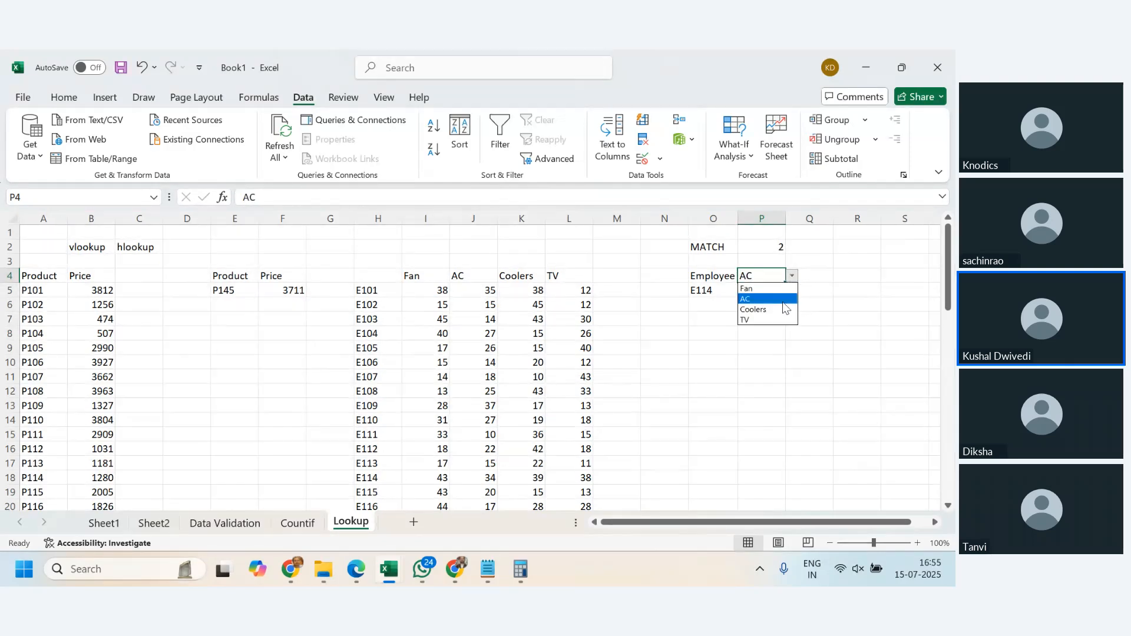
{"action": "left_click", "coordinate": [783, 308]}
{"action": "left_click", "coordinate": [793, 276]}
{"action": "left_click", "coordinate": [776, 320]}
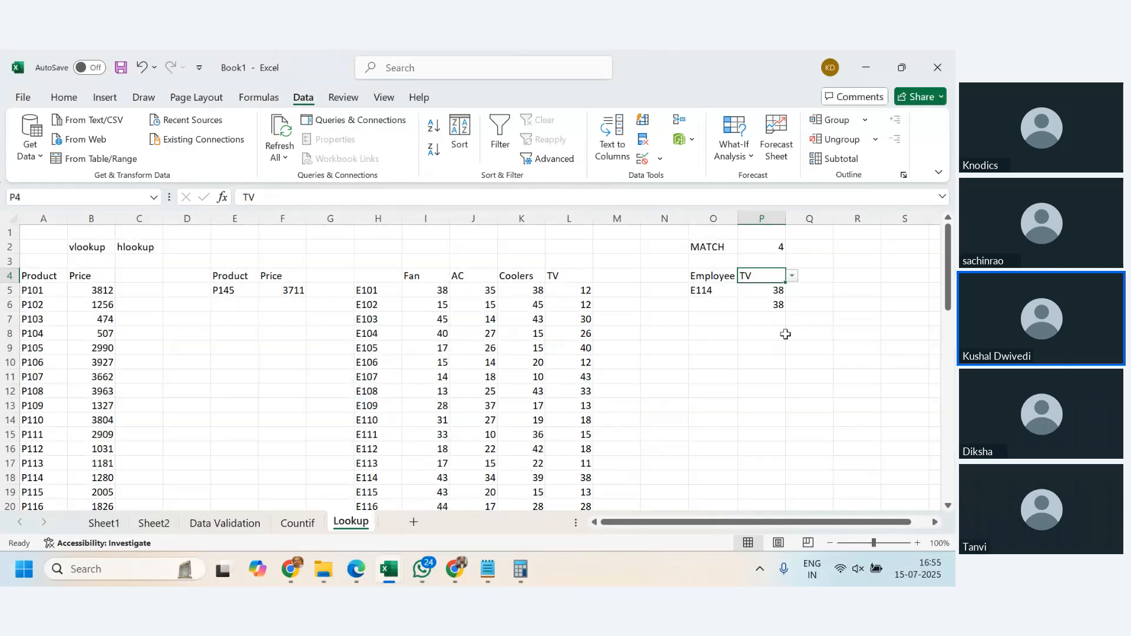
{"action": "left_click", "coordinate": [762, 291]}
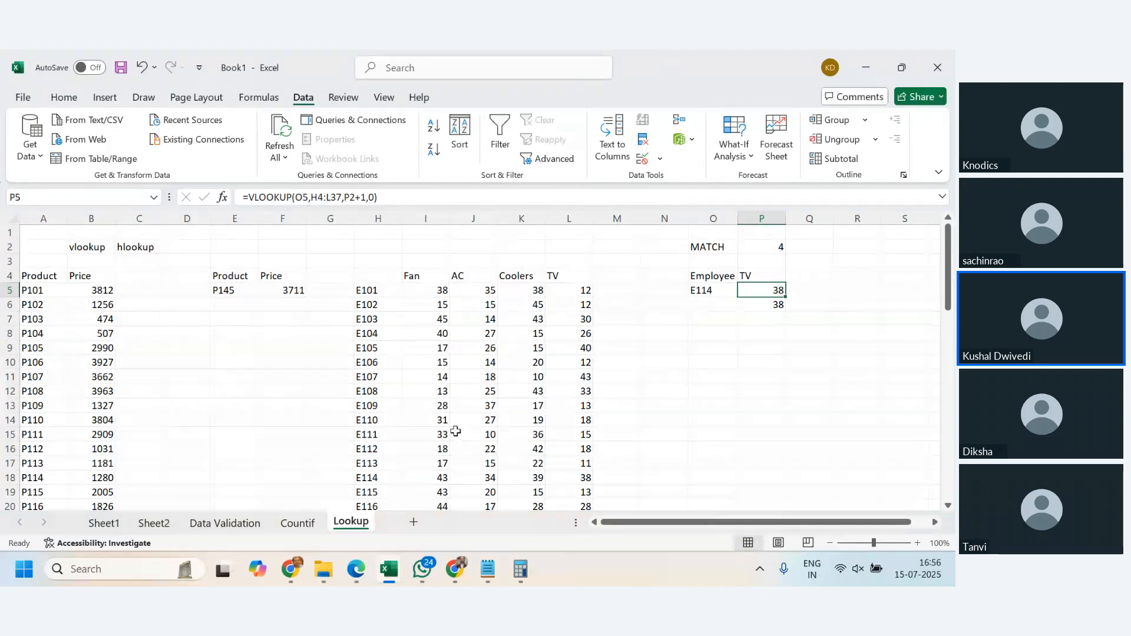
- Copy the whole employee table H4:L37 and add a new worksheet after the Lookup sheet
{"action": "left_click_drag", "start_coordinate": [375, 276], "coordinate": [580, 492]}
{"action": "key", "text": "ctrl+c"}
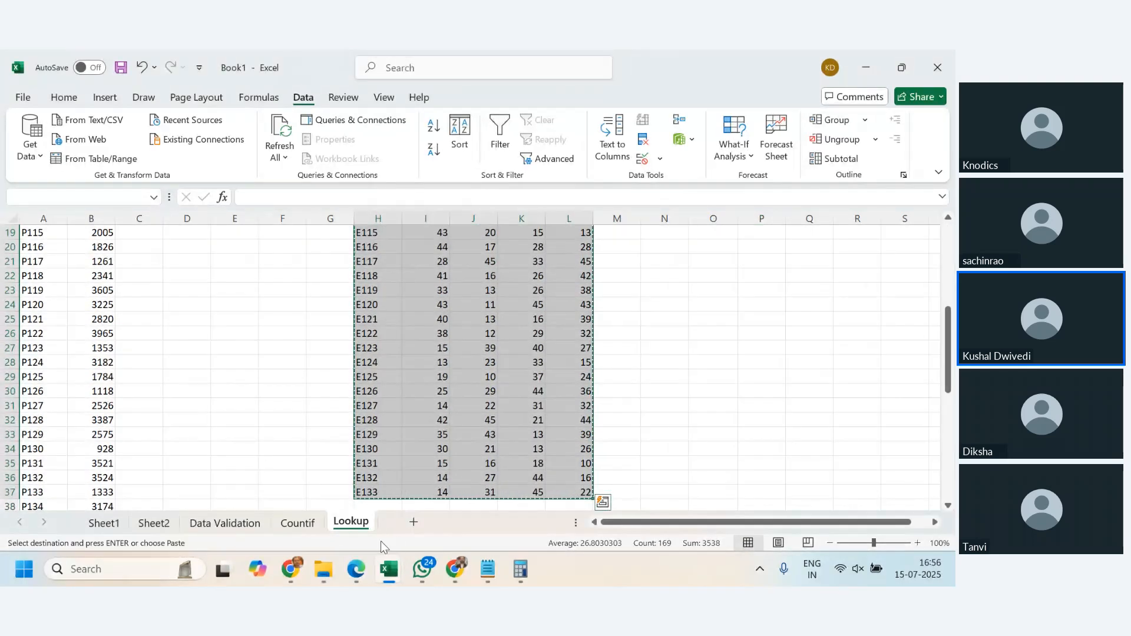
{"action": "left_click", "coordinate": [413, 522]}
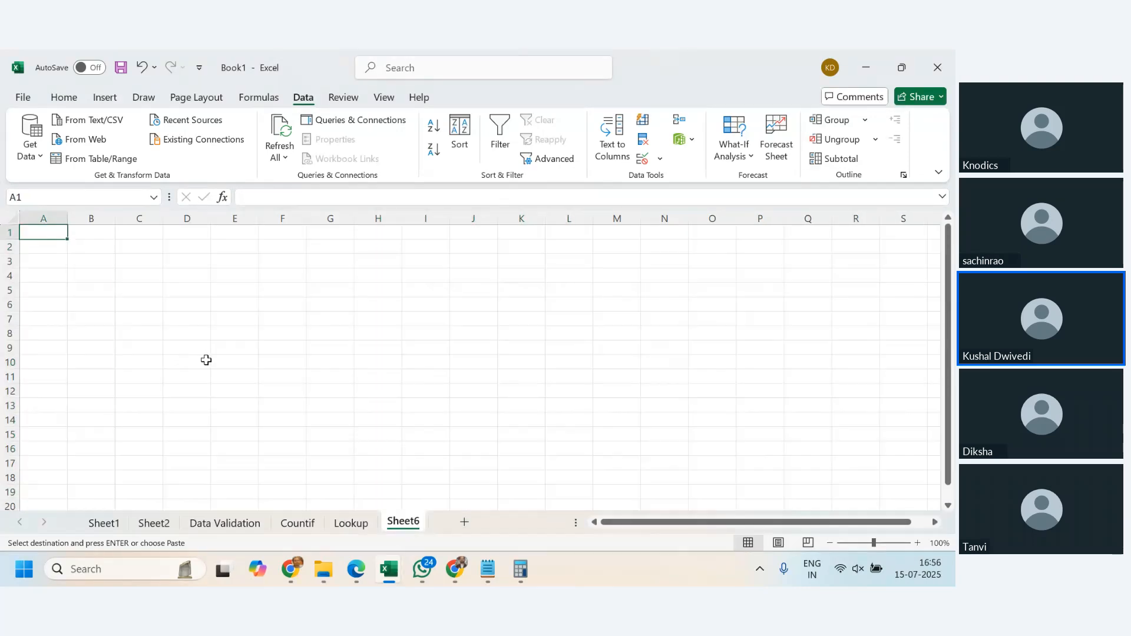
- Paste the copied employee table at A1 as transposed values and inspect the employee codes across row 1
{"action": "key", "text": "alt"}
{"action": "key", "text": "e"}
{"action": "key", "text": "s"}
{"action": "key", "text": "v"}
{"action": "key", "text": "e"}
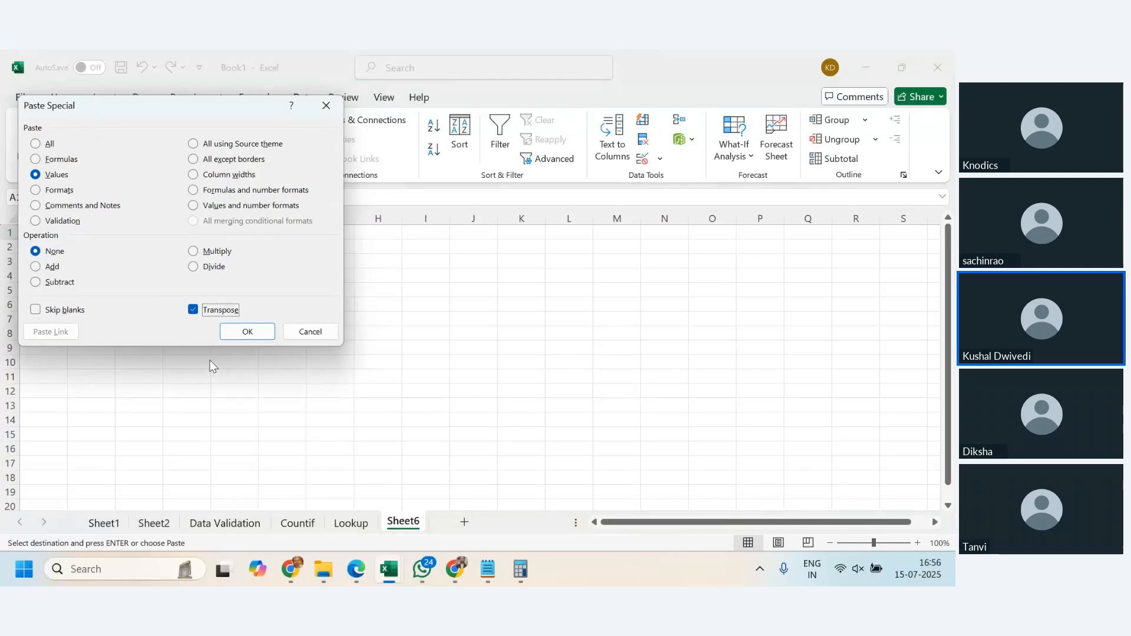
{"action": "left_click", "coordinate": [248, 331]}
{"action": "left_click", "coordinate": [593, 446]}
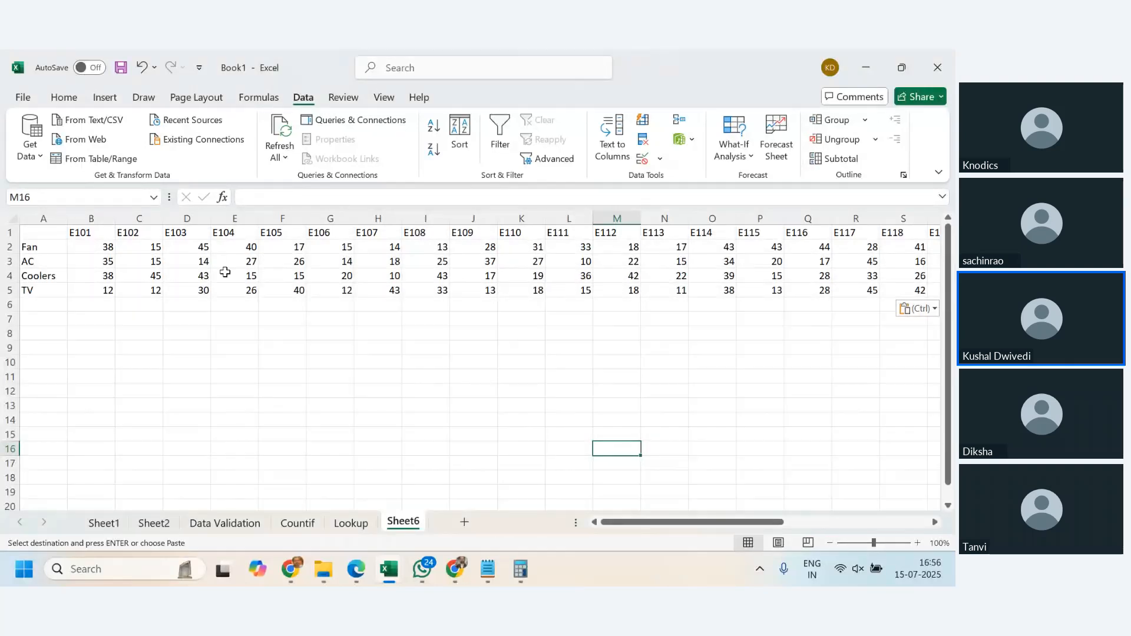
{"action": "left_click", "coordinate": [435, 234]}
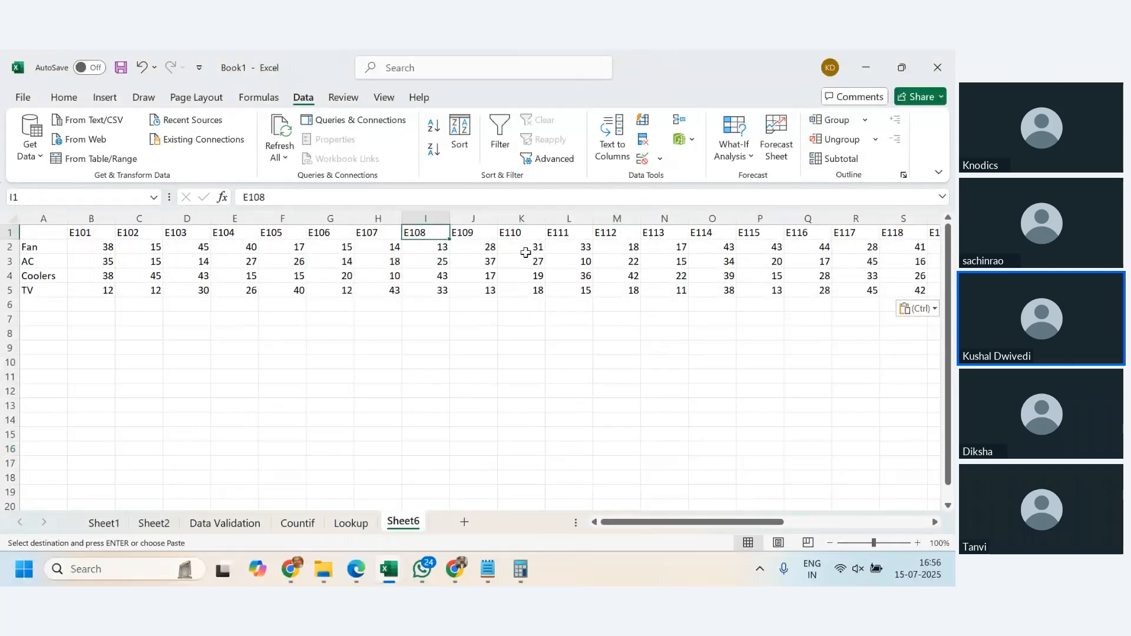
{"action": "left_click", "coordinate": [565, 233]}
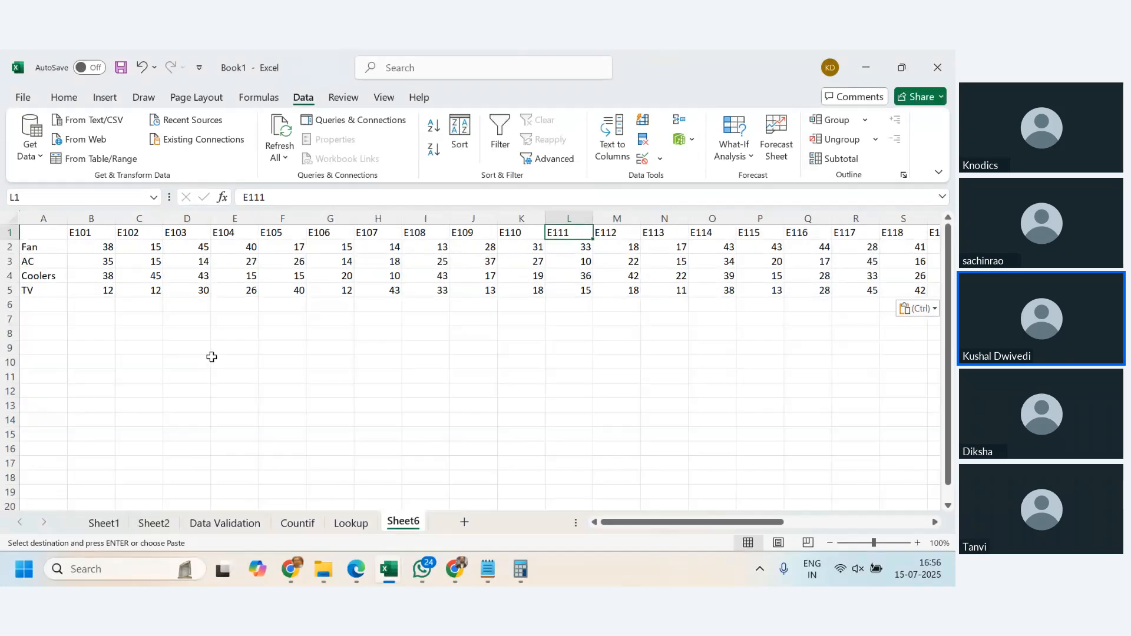
- Enter the headers EmpName in D10 and Fan in E10, with employee code E110 in D11
{"action": "left_click", "coordinate": [176, 364]}
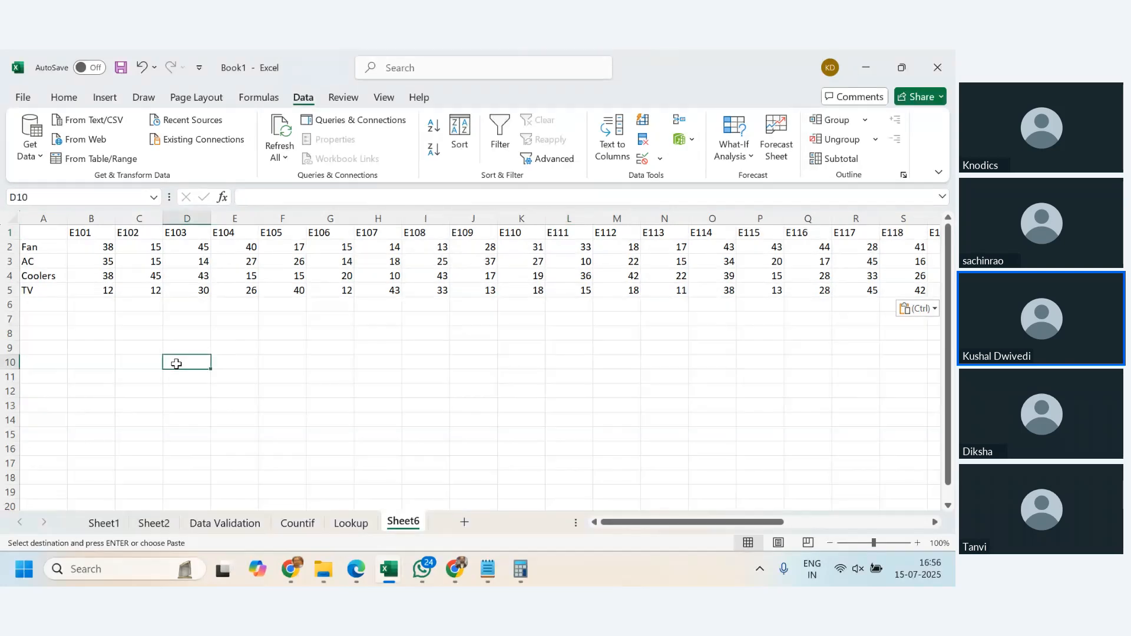
{"action": "key", "text": "Escape"}
{"action": "type", "text": "Emp"}
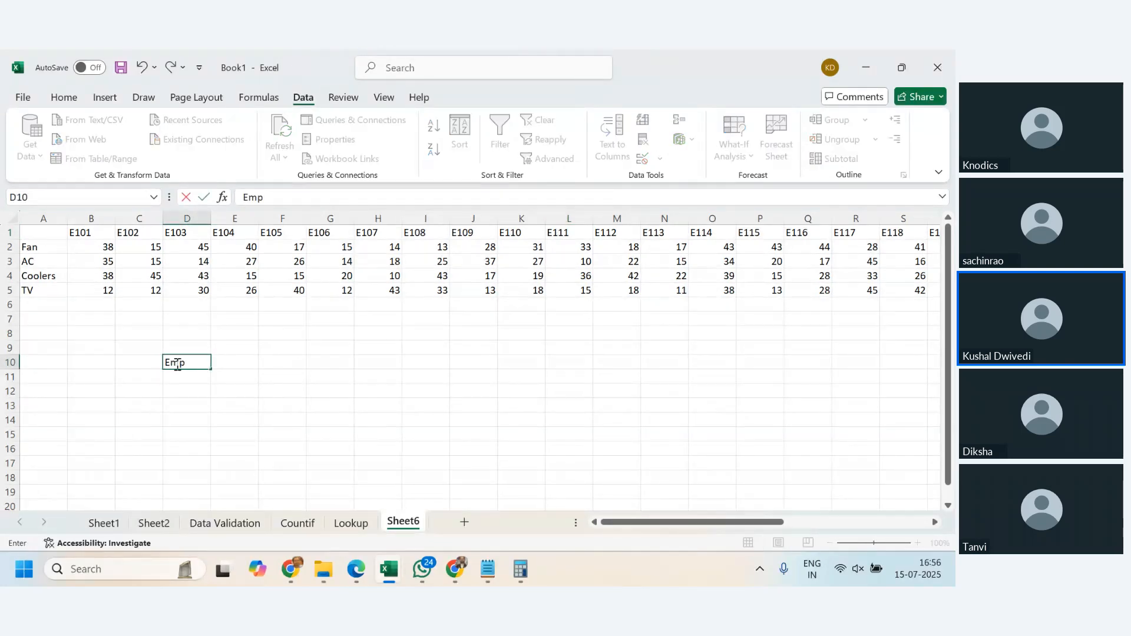
{"action": "type", "text": "Name"}
{"action": "key", "text": "Tab"}
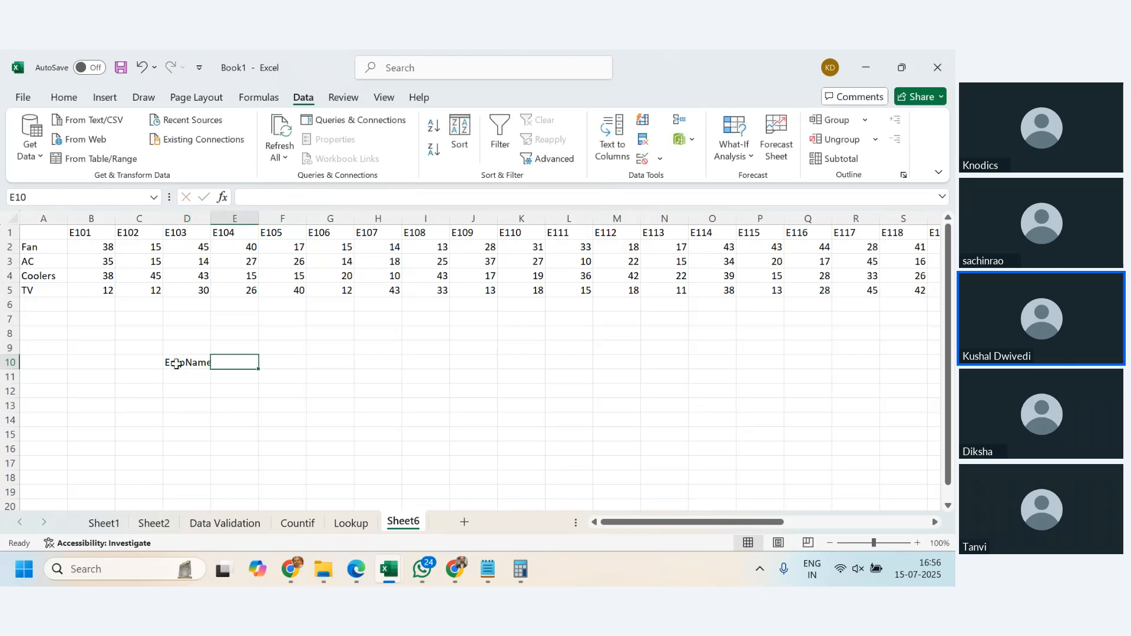
{"action": "type", "text": "Fan"}
{"action": "key", "text": "Return"}
{"action": "type", "text": "E110"}
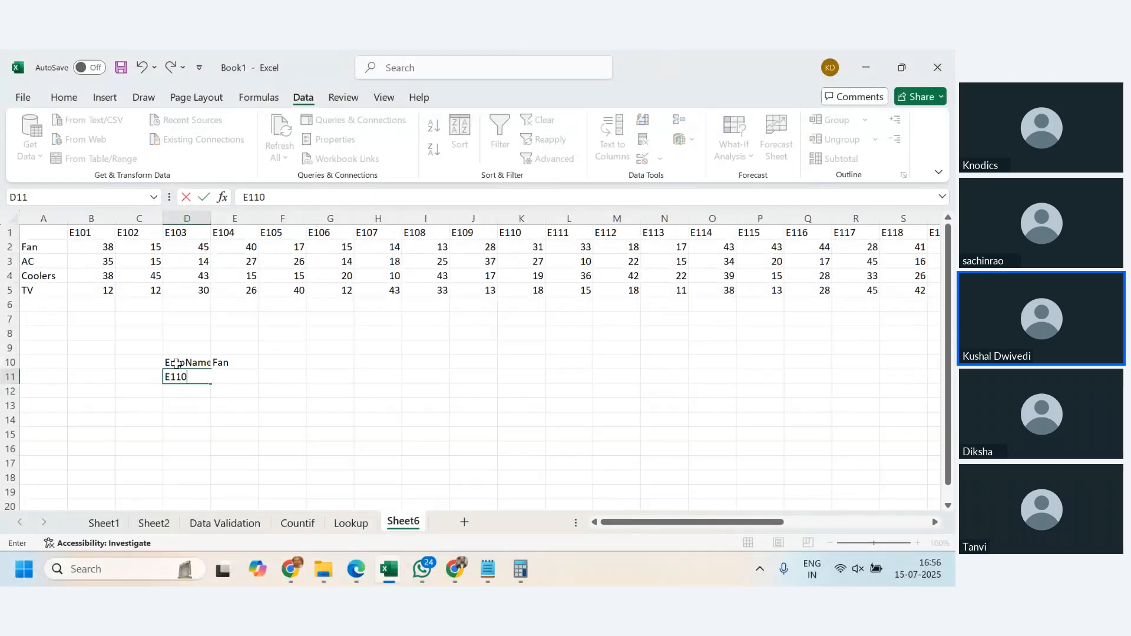
{"action": "key", "text": "Tab"}
- Begin an HLOOKUP formula in E11 with the employee code in D11 as the lookup value
{"action": "type", "text": "="}
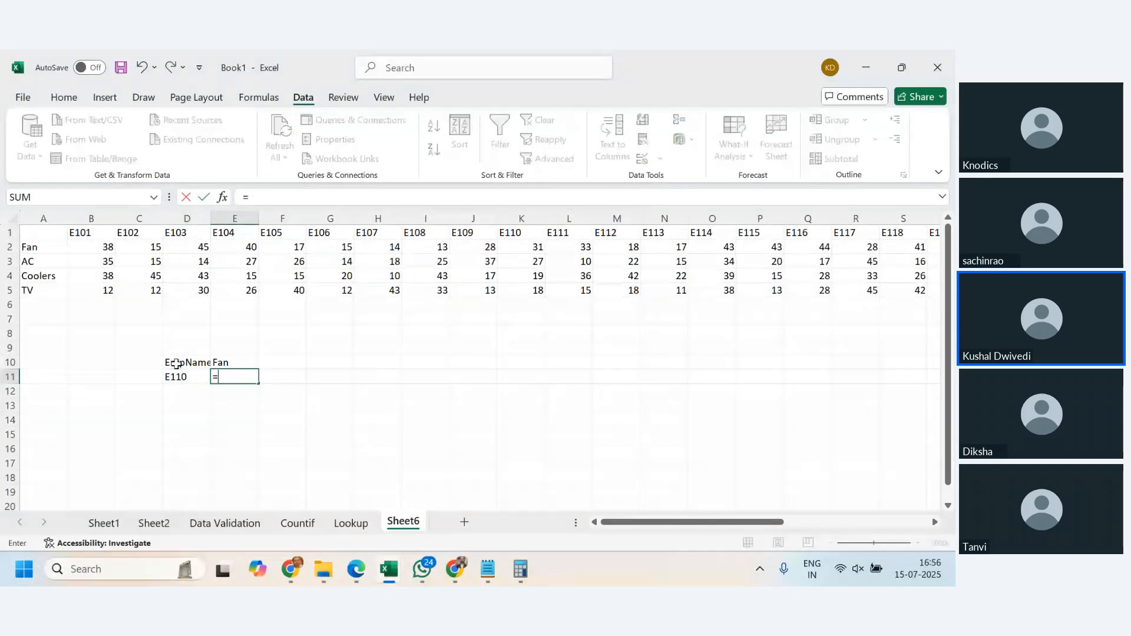
{"action": "type", "text": "hlook"}
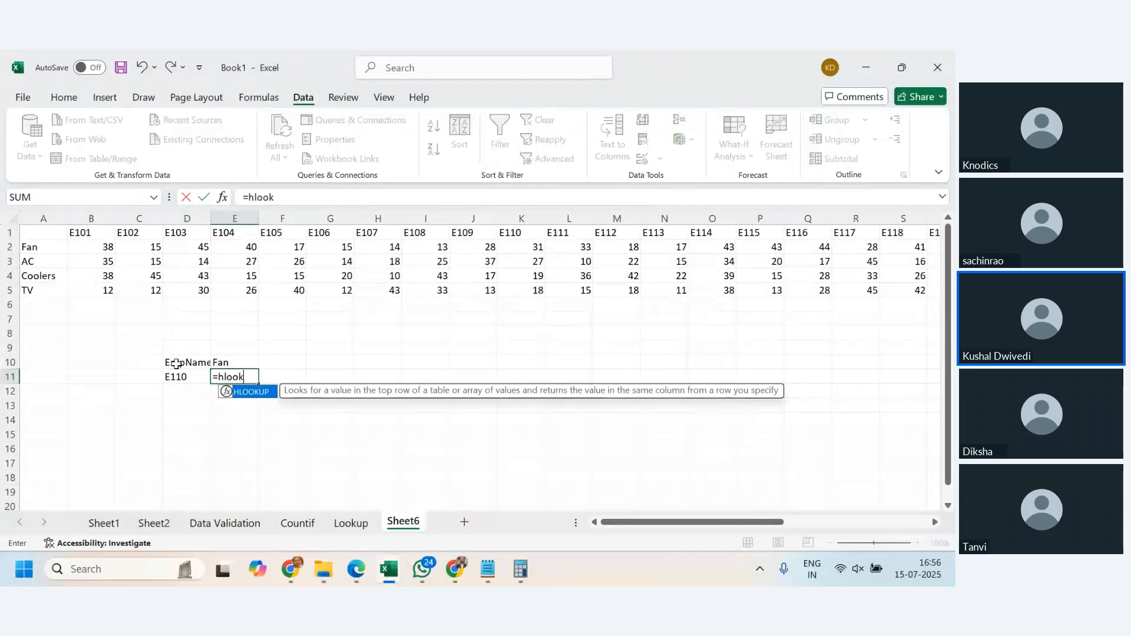
{"action": "type", "text": "up("}
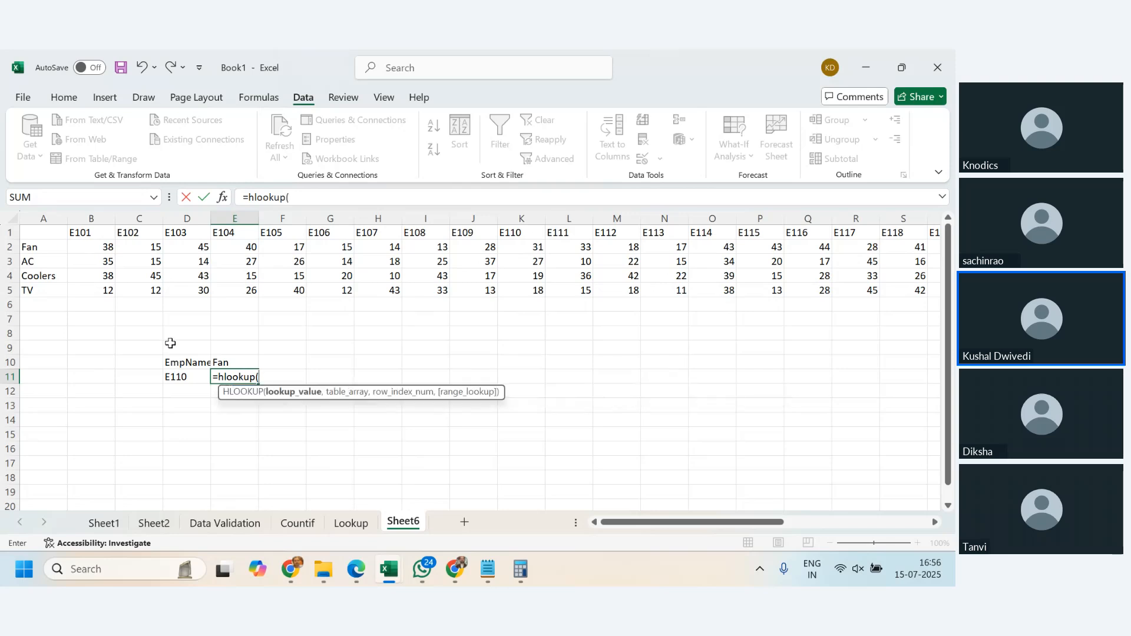
{"action": "left_click", "coordinate": [186, 374]}
{"action": "type", "text": ","}
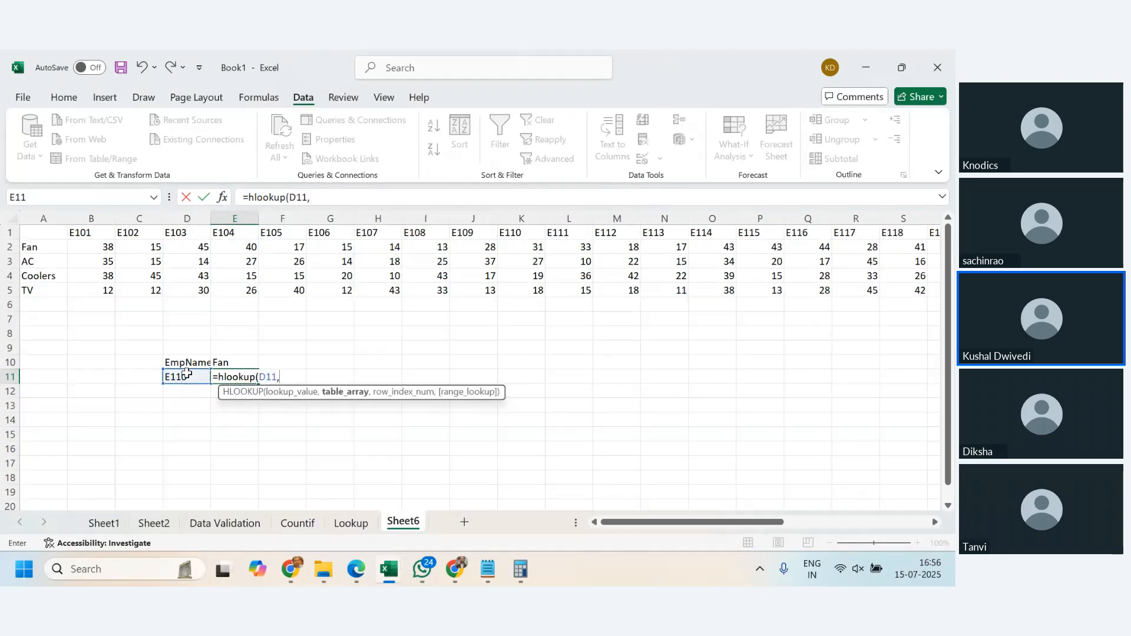
- Set the table array of the E11 HLOOKUP to the whole transposed table, A1:AH5
{"action": "left_click_drag", "start_coordinate": [38, 230], "coordinate": [94, 247]}
{"action": "key", "text": "ctrl+shift+Right"}
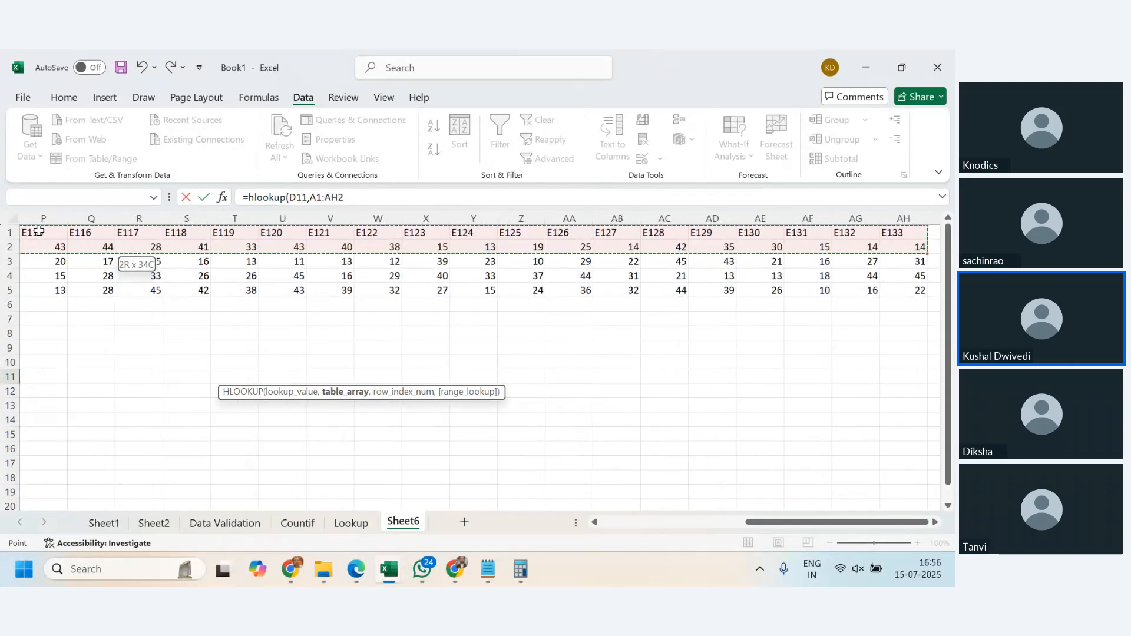
{"action": "key", "text": "shift+Down"}
{"action": "key", "text": "shift+Down"}
{"action": "key", "text": "shift+Down"}
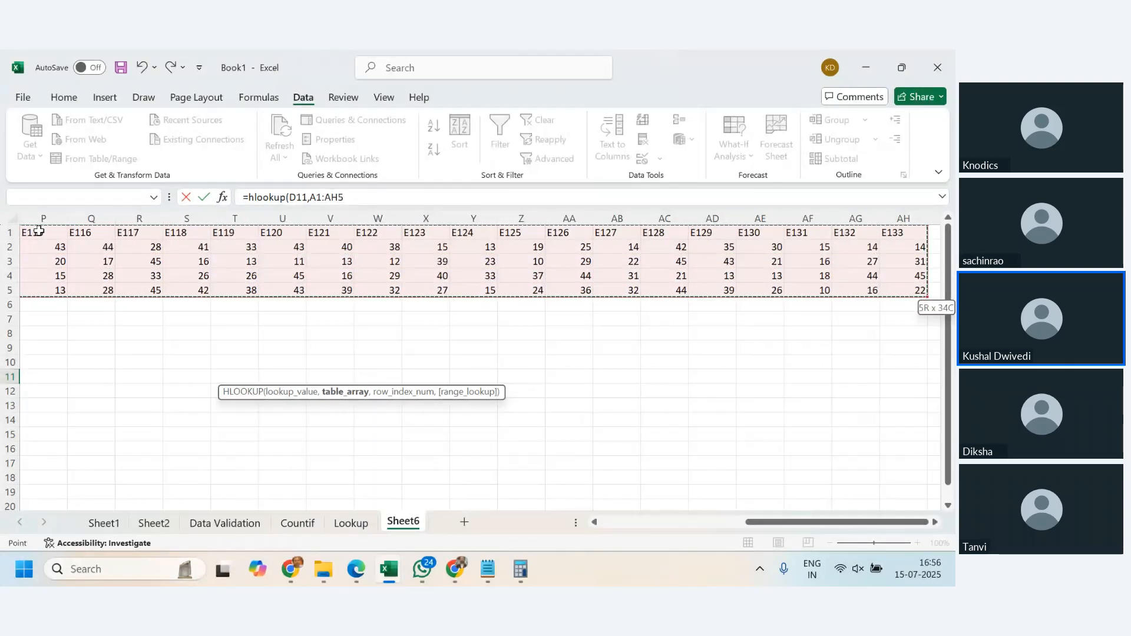
{"action": "type", "text": ","}
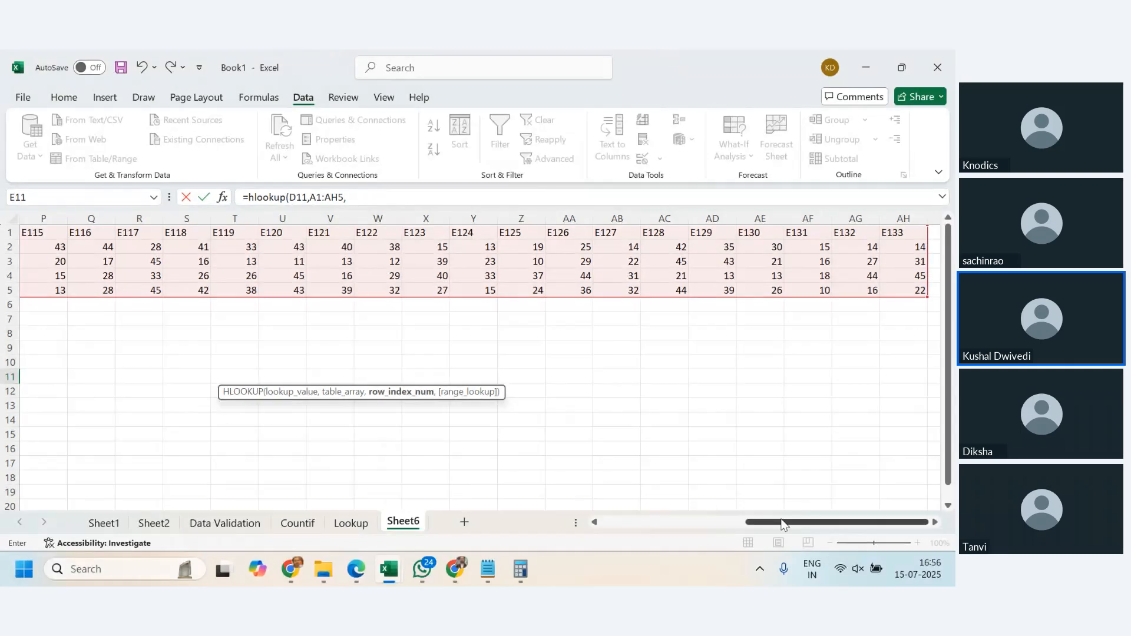
- Complete the E11 HLOOKUP with row index 2 and 0 for an exact match, and autofit column D
{"action": "left_click_drag", "start_coordinate": [782, 523], "coordinate": [533, 509]}
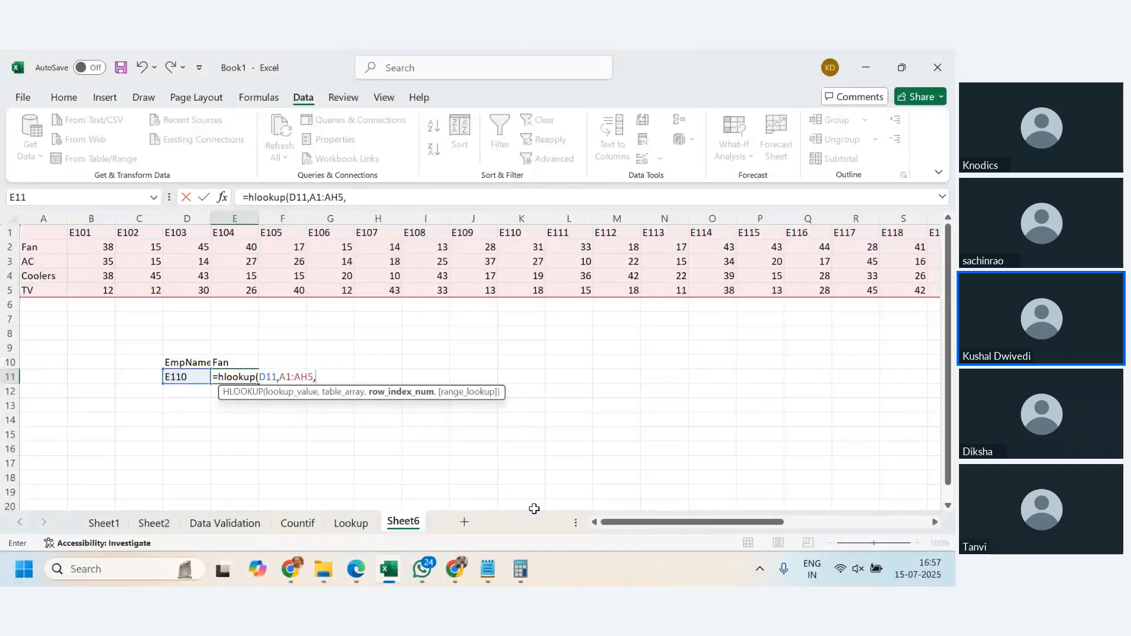
{"action": "type", "text": "2,0)"}
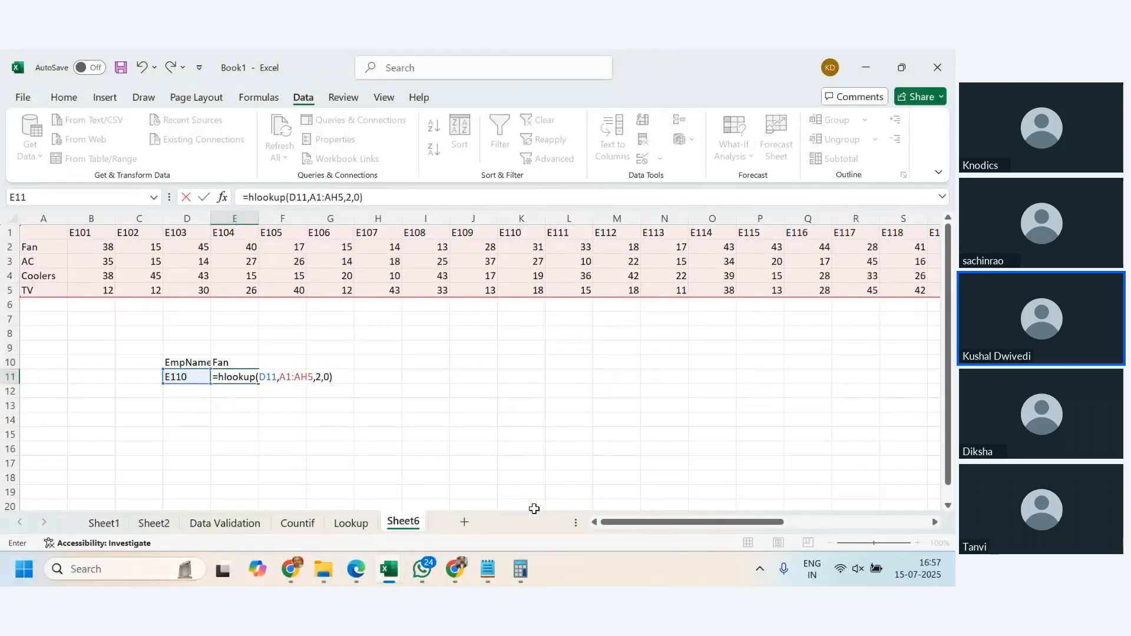
{"action": "key", "text": "Return"}
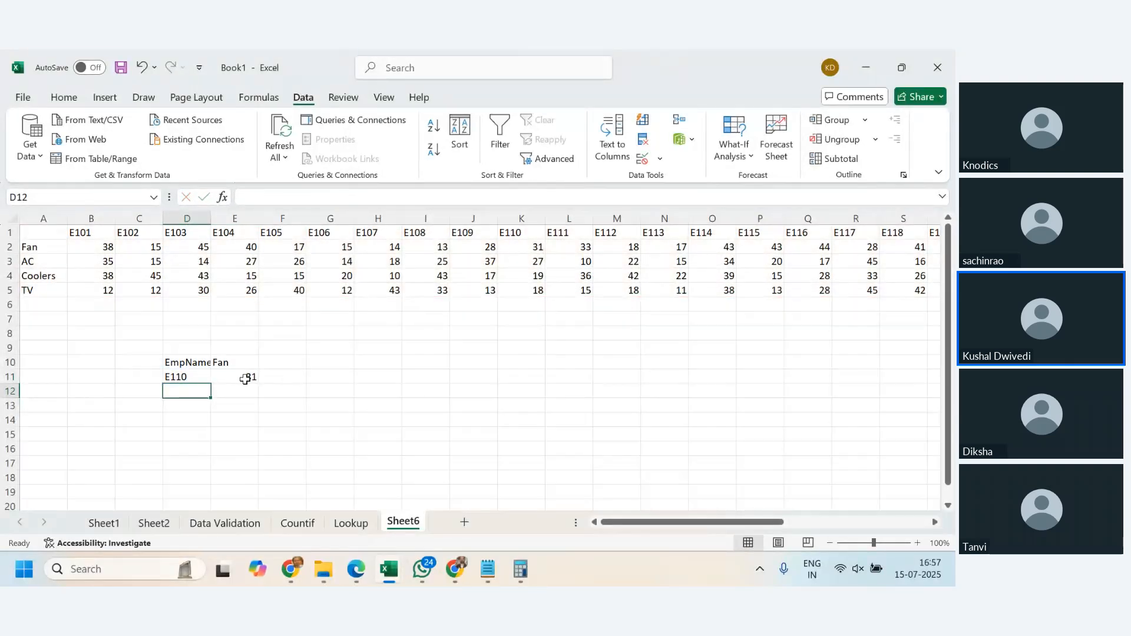
{"action": "left_click", "coordinate": [245, 377]}
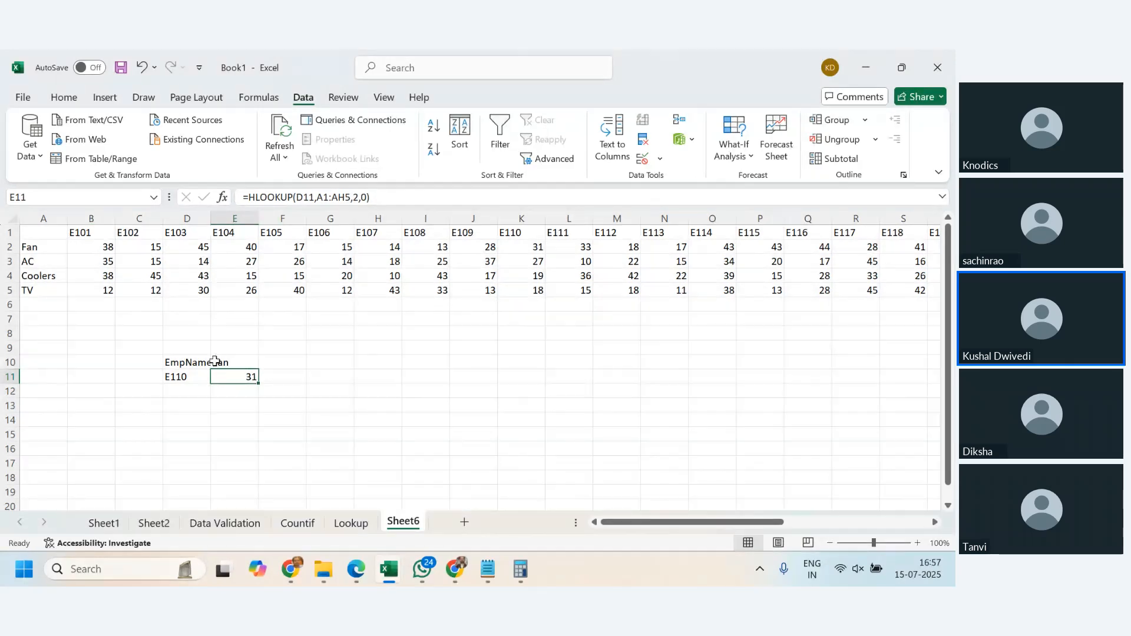
{"action": "double_click", "coordinate": [211, 217]}
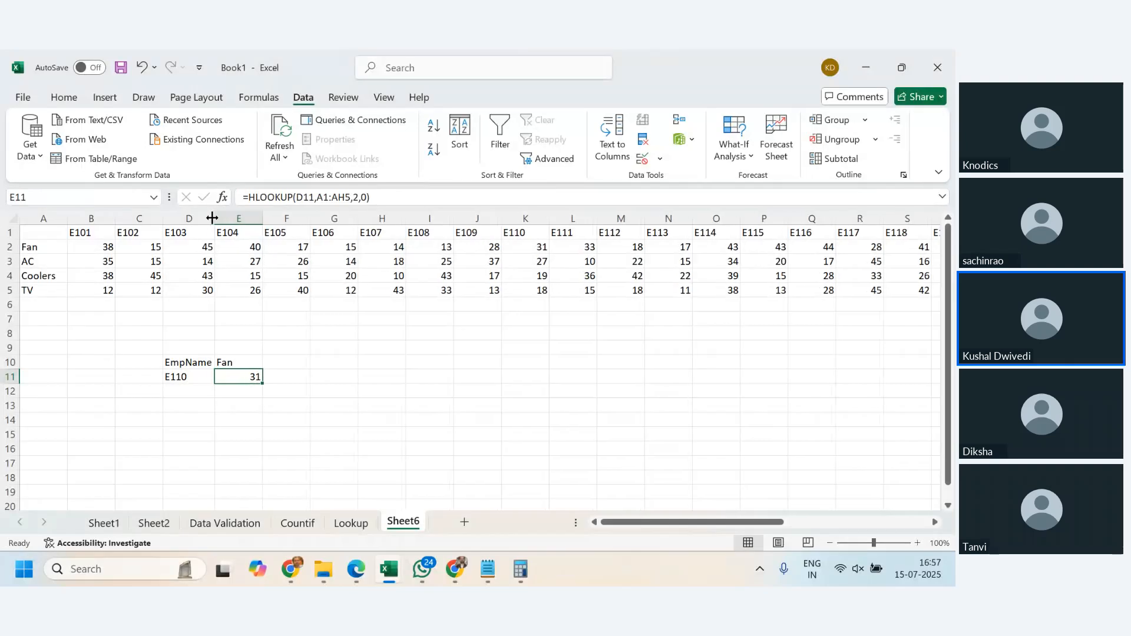
- Rename the new sheet with the transposed table as Hlookup
{"action": "double_click", "coordinate": [402, 522]}
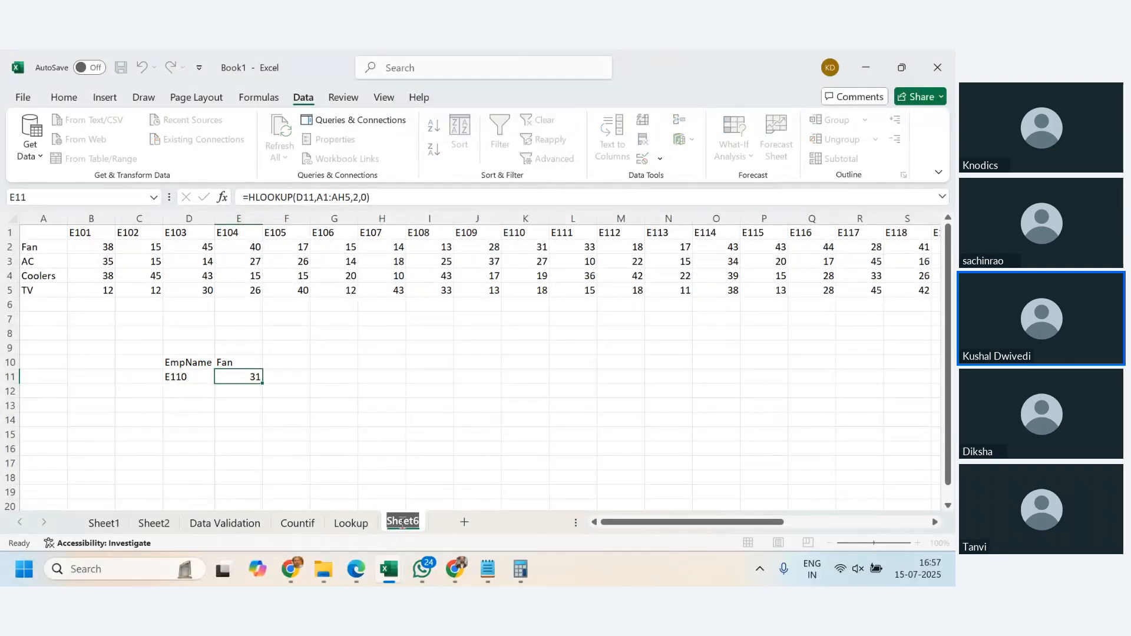
{"action": "type", "text": "Hlookup"}
- Rename the Lookup sheet as vlookup
{"action": "left_click", "coordinate": [350, 522]}
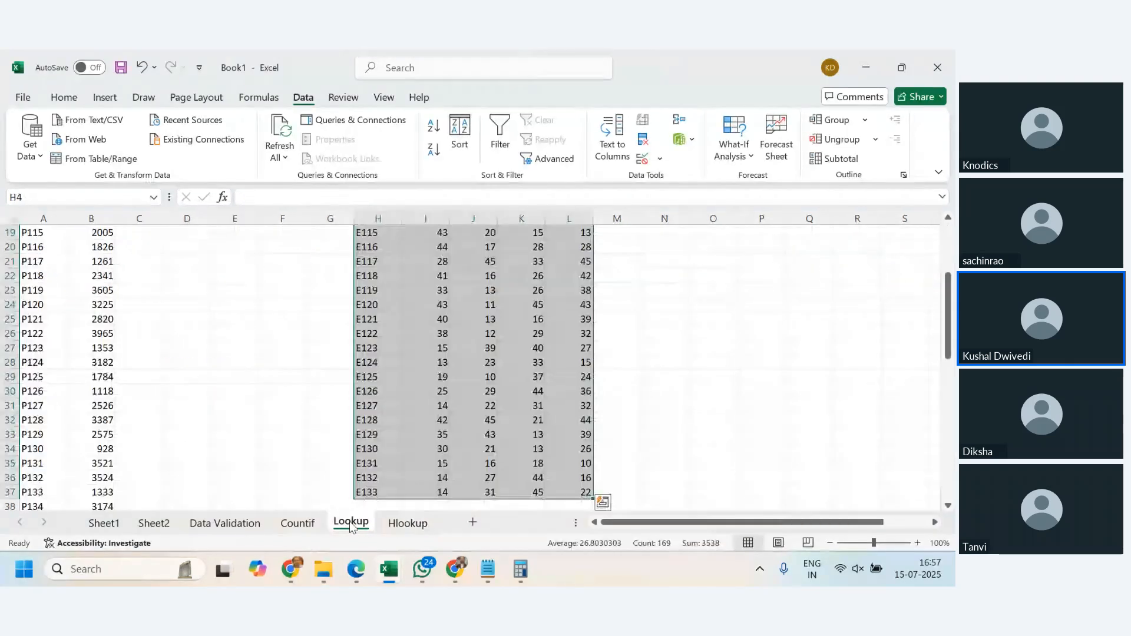
{"action": "type", "text": "vlo"}
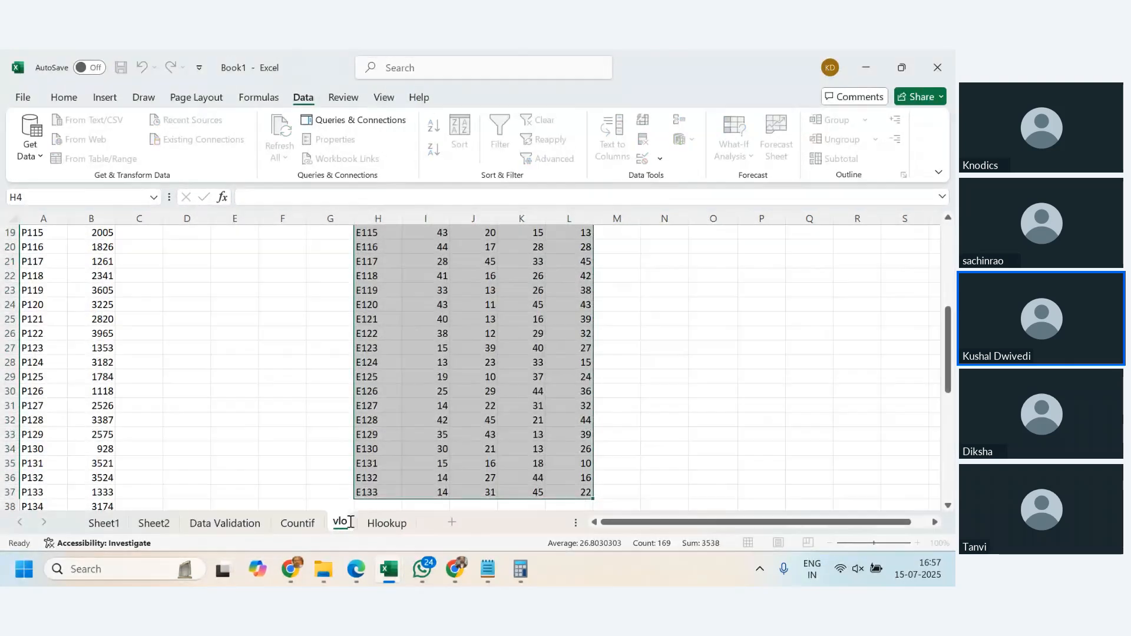
{"action": "type", "text": "okup"}
{"action": "key", "text": "Return"}
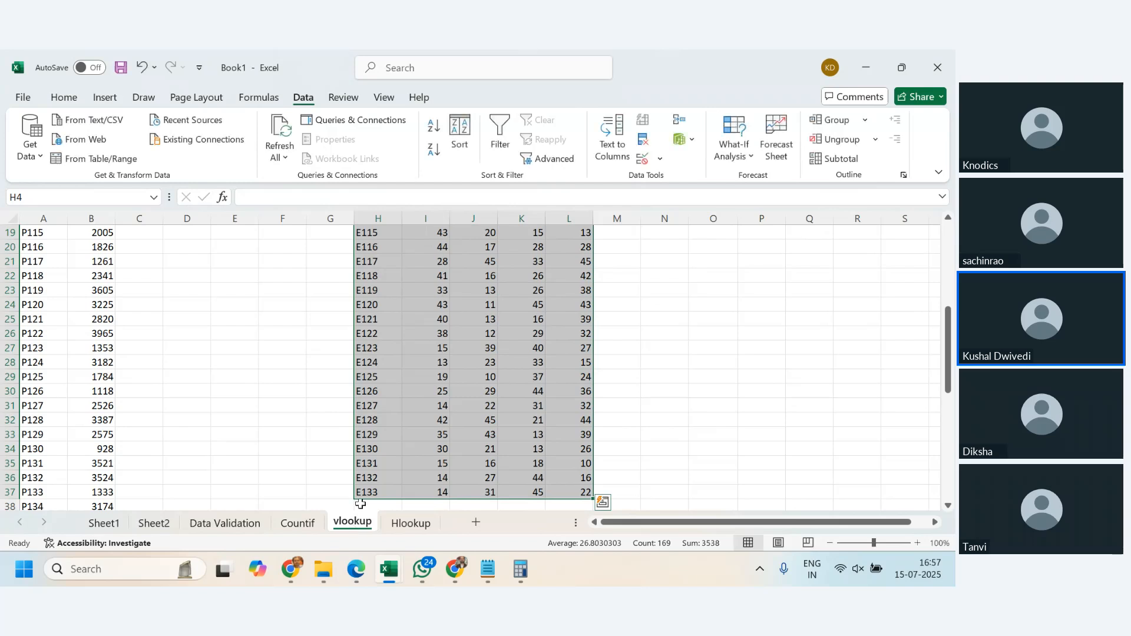
- Enter the heading Vertical Lookup in H1, above the employee table on the vlookup sheet
{"action": "scroll", "coordinate": [424, 463], "scroll_direction": "up", "scroll_amount": 6}
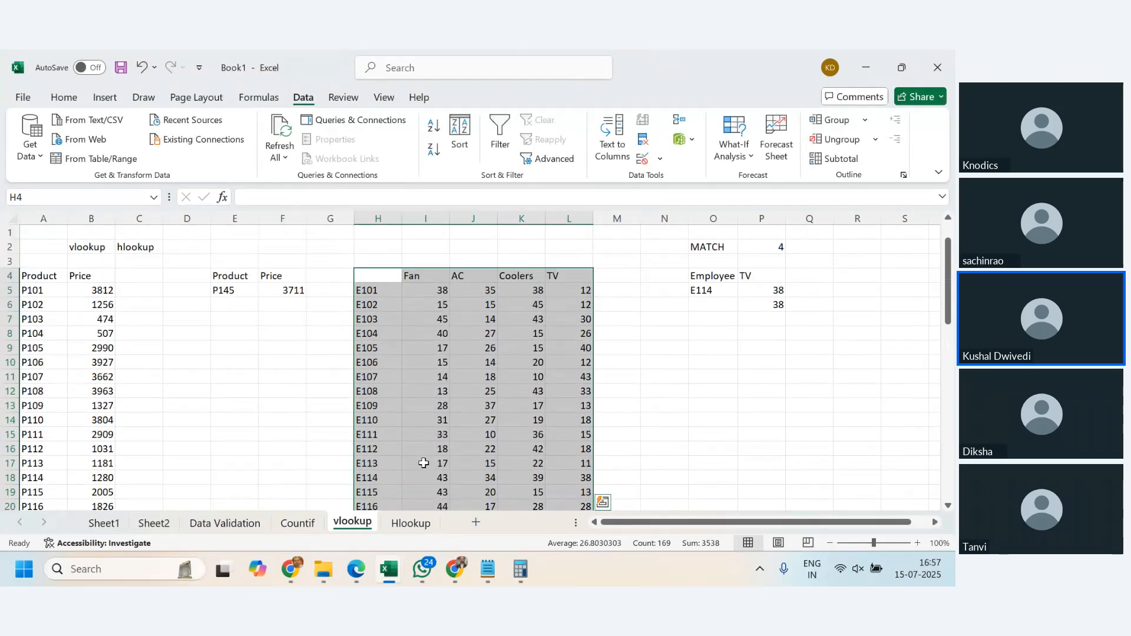
{"action": "left_click", "coordinate": [384, 234]}
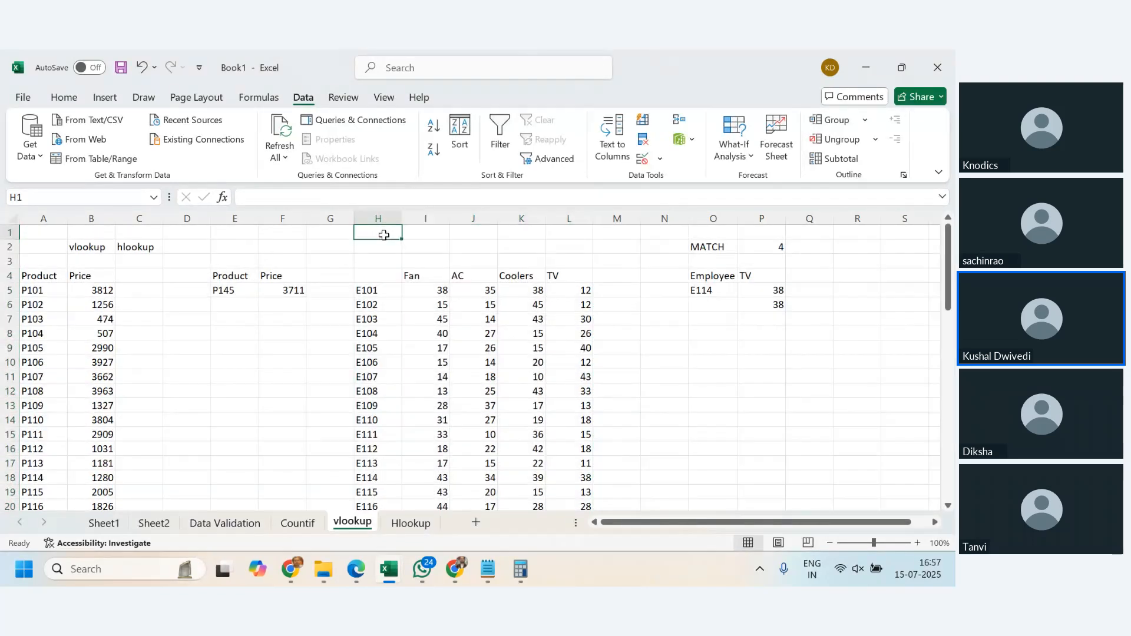
{"action": "type", "text": "Vertical Lookup"}
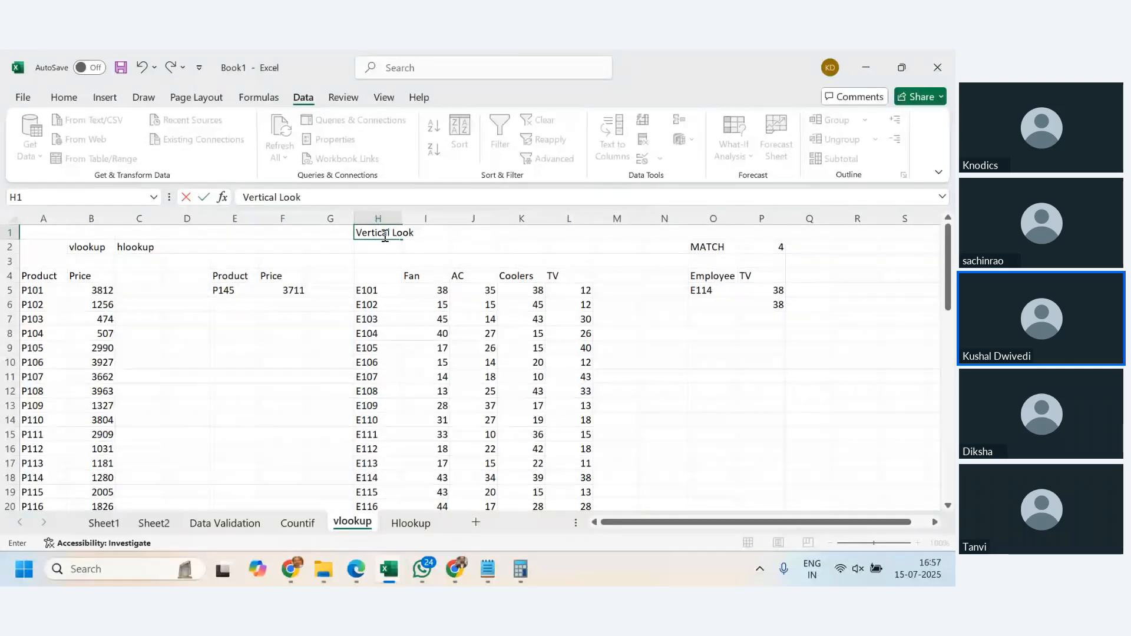
{"action": "key", "text": "Return"}
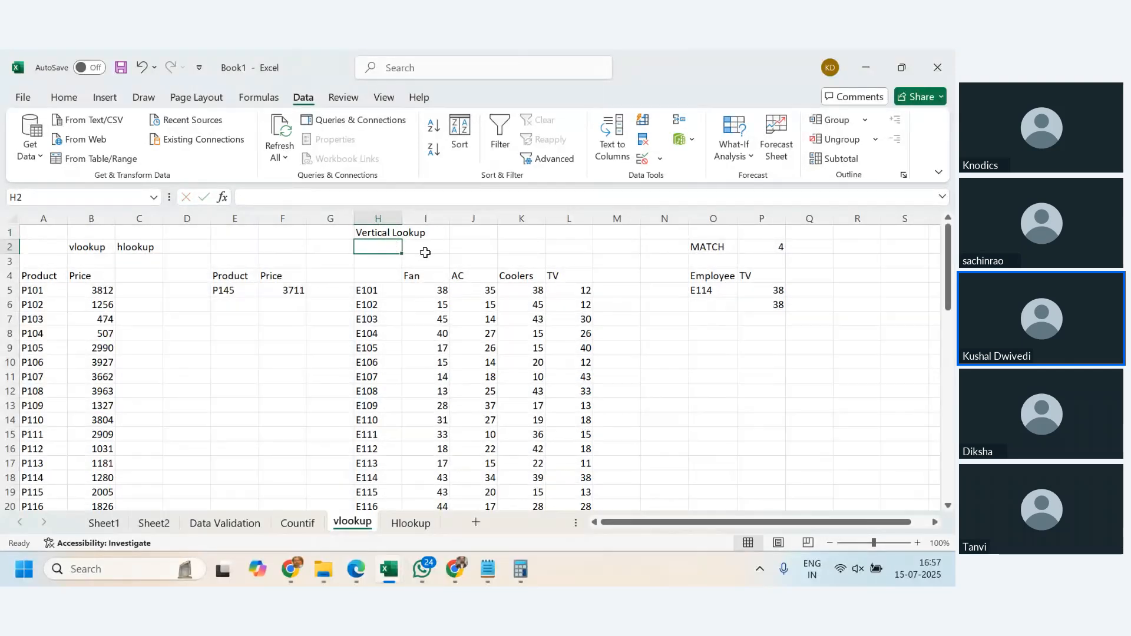
- Enter the heading Horizontal Lookup in H7, below the transposed table on the Hlookup sheet
{"action": "left_click", "coordinate": [411, 523]}
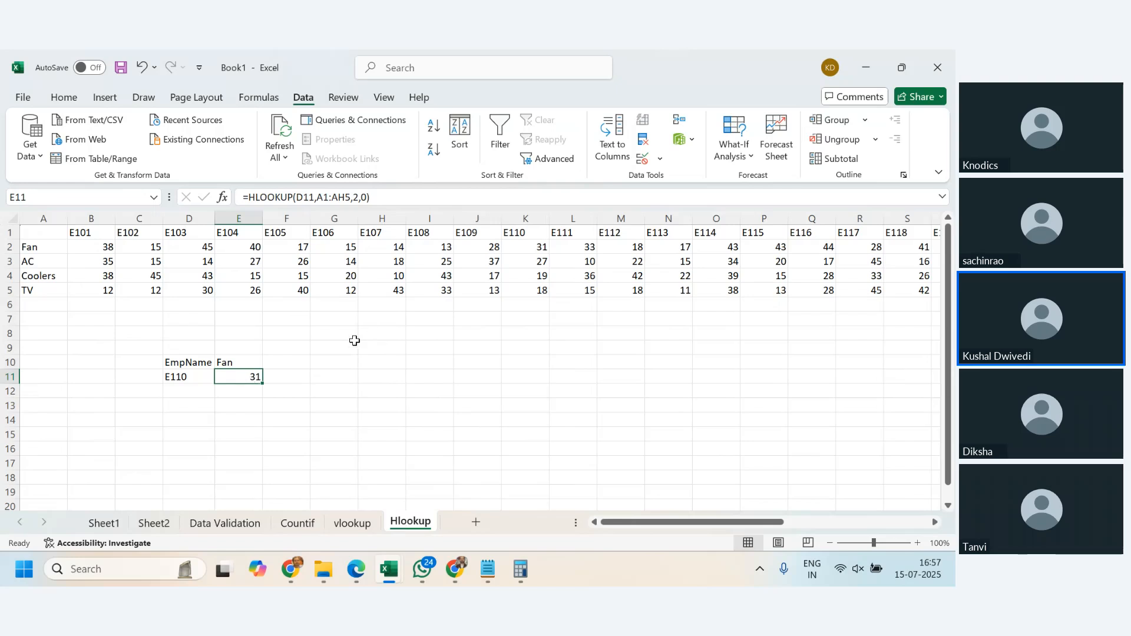
{"action": "left_click", "coordinate": [397, 321]}
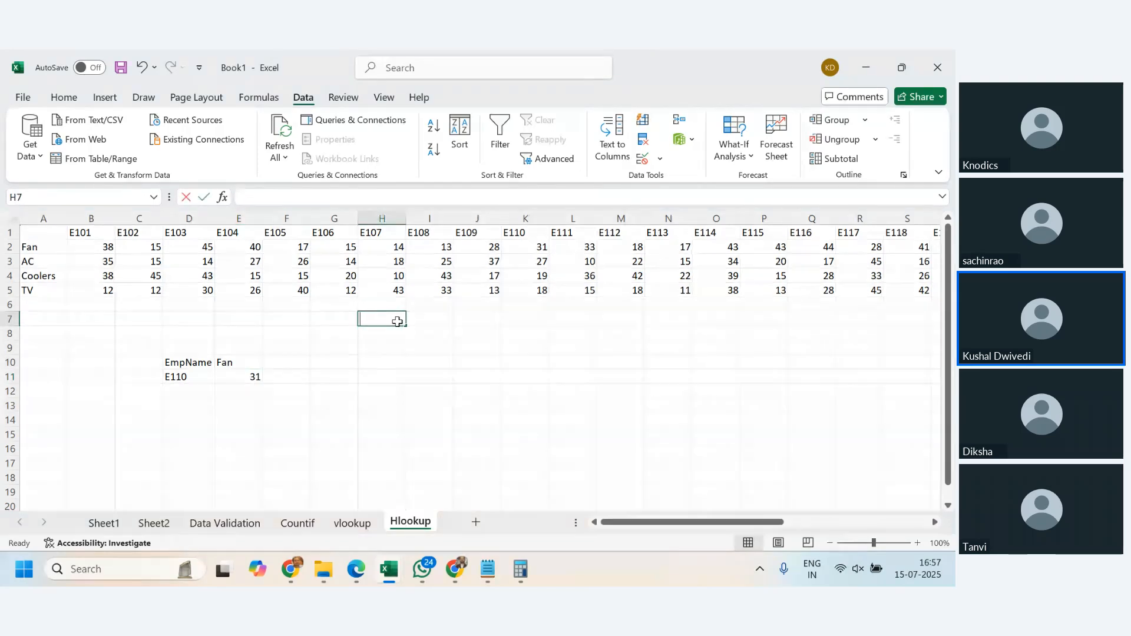
{"action": "type", "text": "Hori"}
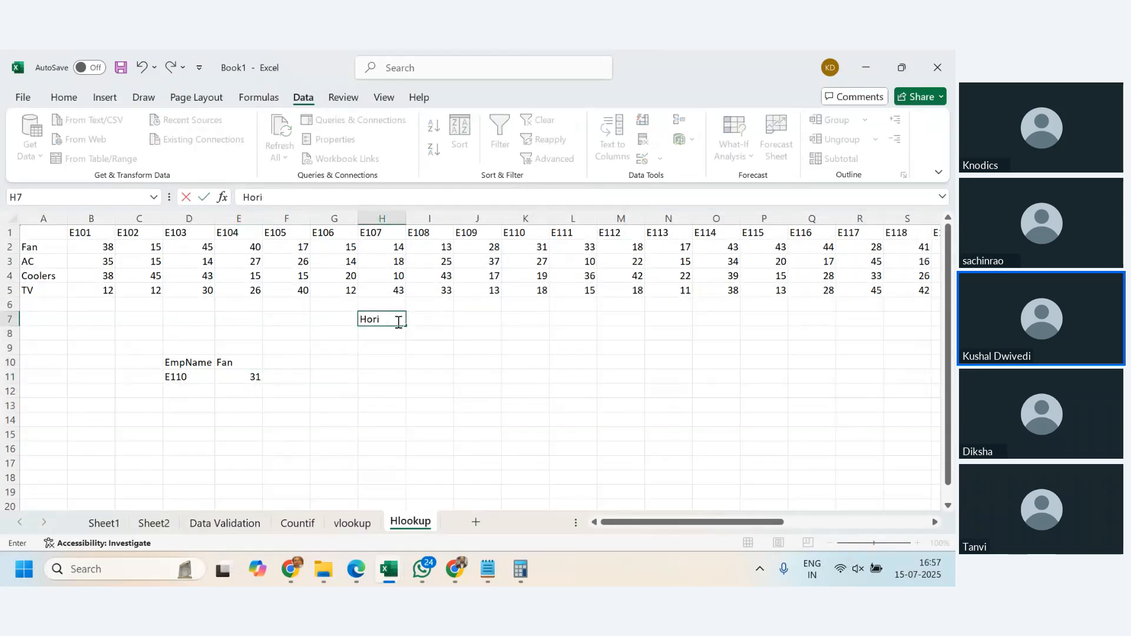
{"action": "type", "text": "zontal Look"}
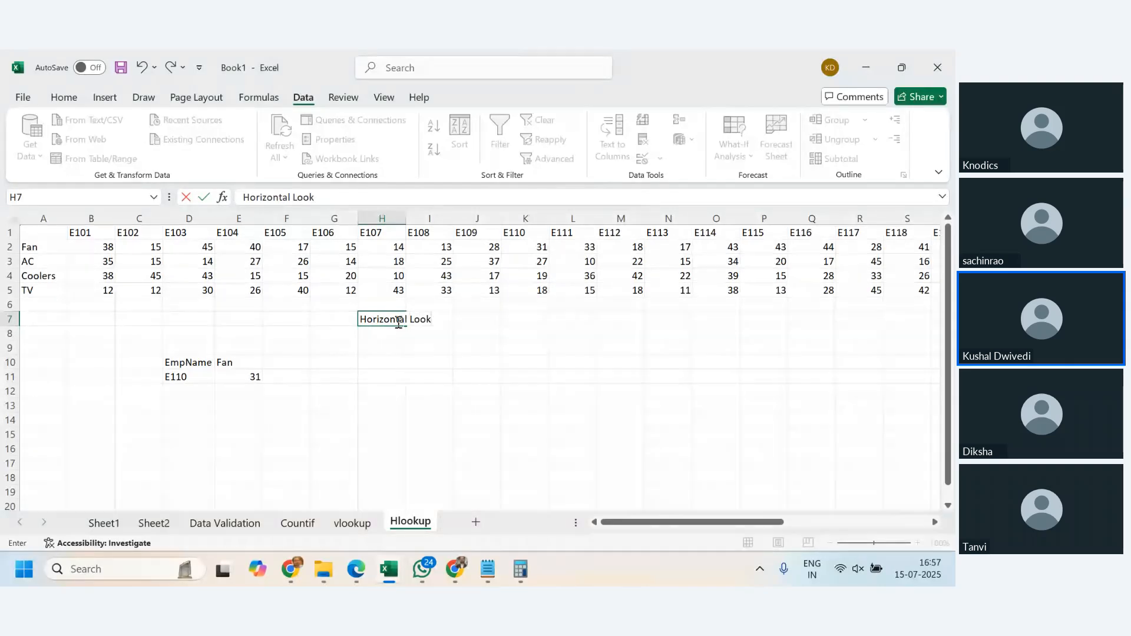
{"action": "type", "text": "up"}
{"action": "key", "text": "Return"}
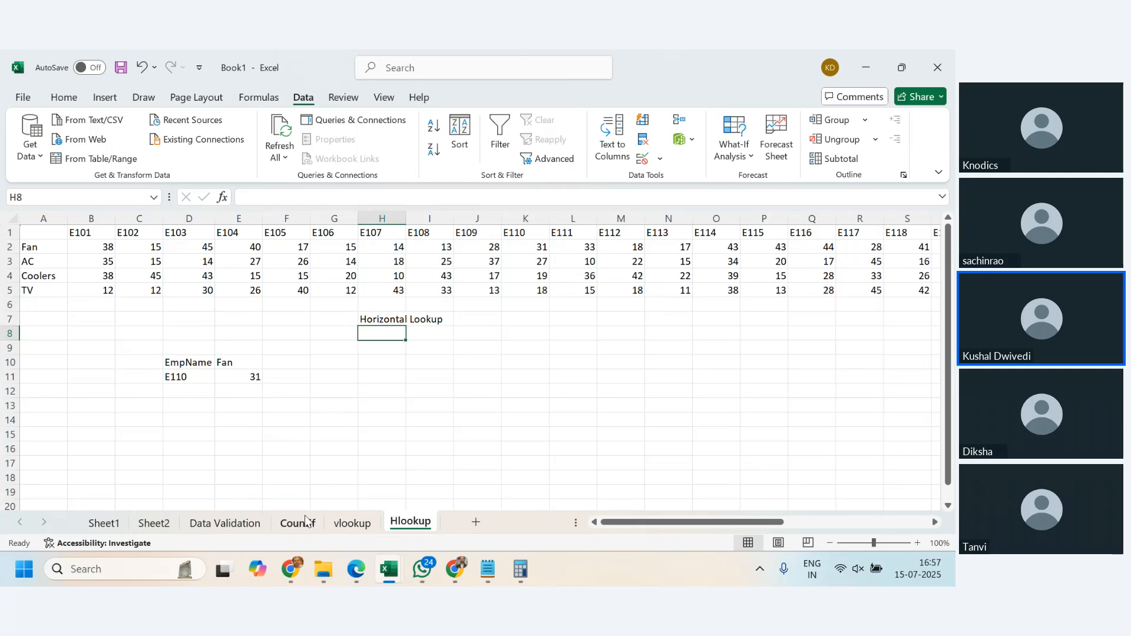
- Examine the employee table on the vlookup sheet and its employee code column H, dismissing the chat notification
{"action": "left_click", "coordinate": [372, 530]}
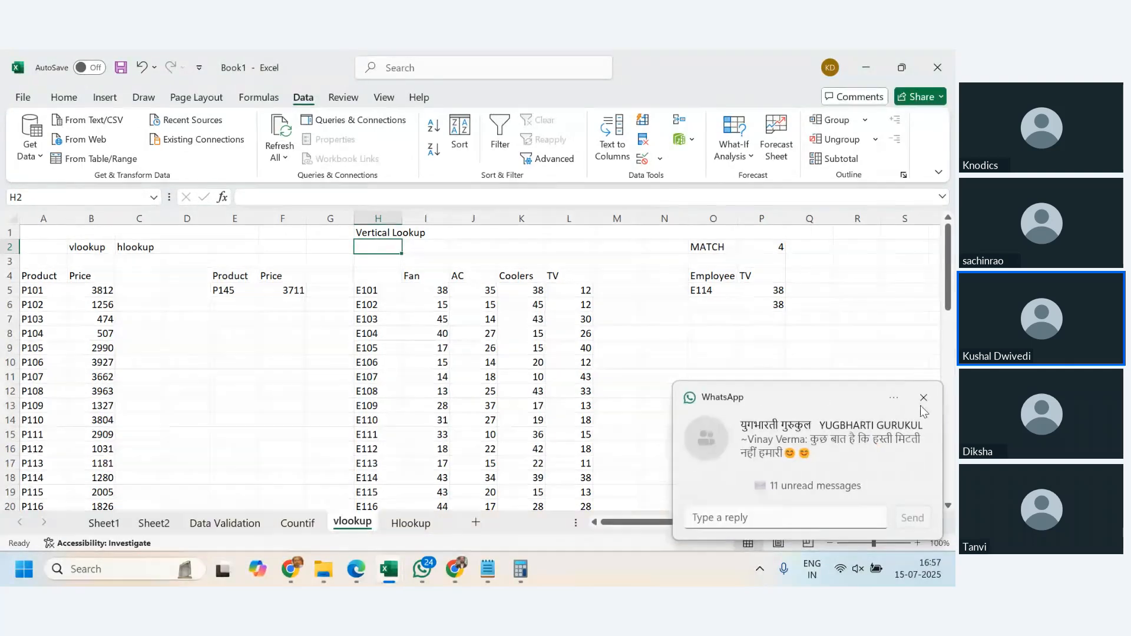
{"action": "left_click", "coordinate": [923, 398]}
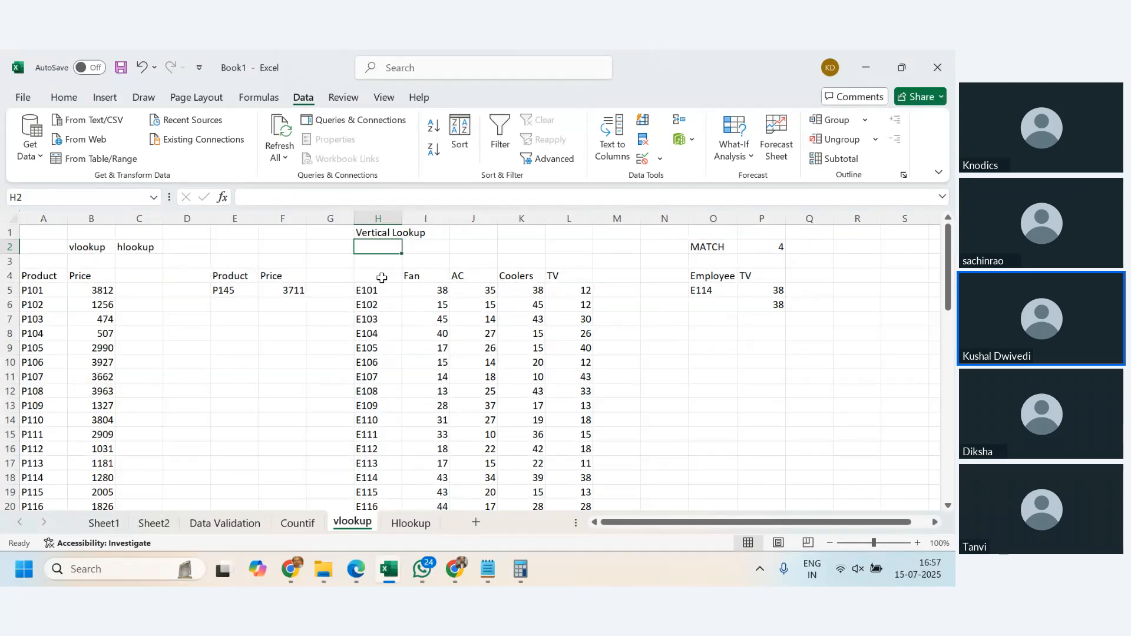
{"action": "left_click_drag", "start_coordinate": [375, 275], "coordinate": [589, 425]}
{"action": "left_click", "coordinate": [521, 463]}
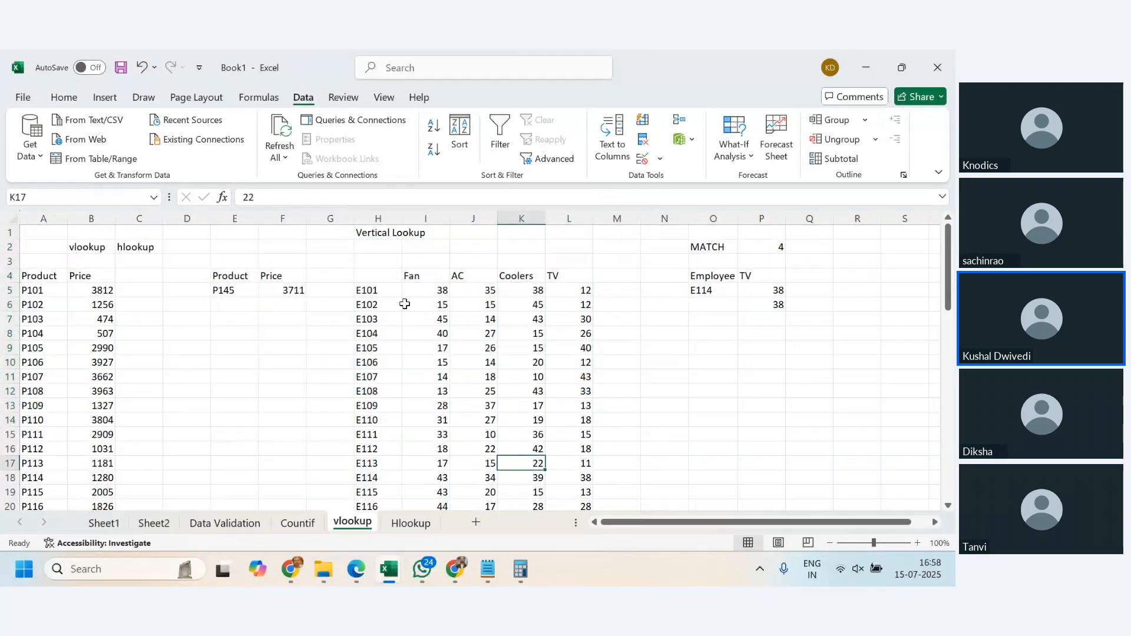
{"action": "mouse_move", "coordinate": [383, 279]}
{"action": "left_mouse_down"}
{"action": "mouse_move", "coordinate": [566, 356]}
{"action": "mouse_move", "coordinate": [549, 488]}
{"action": "left_mouse_up"}
{"action": "left_click", "coordinate": [507, 418]}
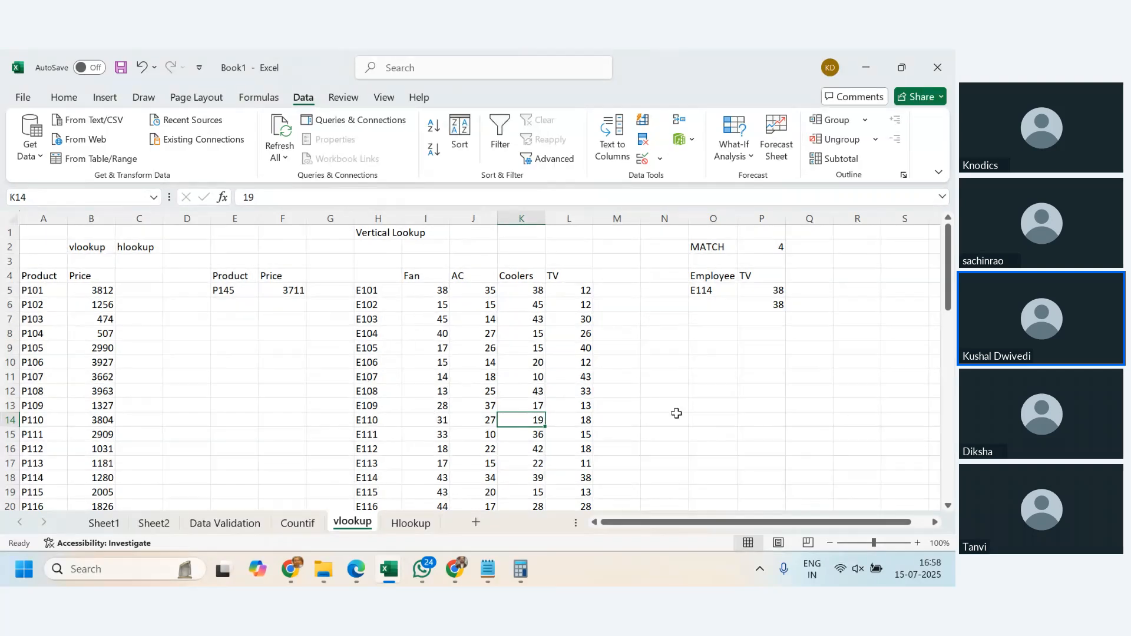
{"action": "left_click", "coordinate": [375, 217]}
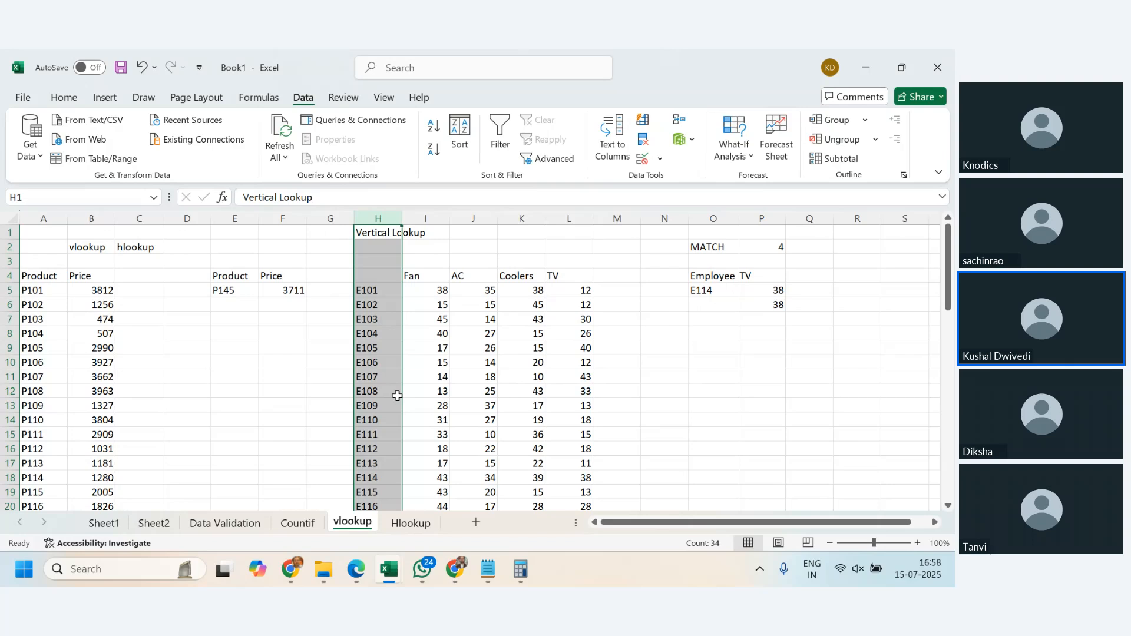
- Extend the H1 heading to read "Vertical Lookup - it can find the lookup value on its right side only"
{"action": "left_click", "coordinate": [392, 232]}
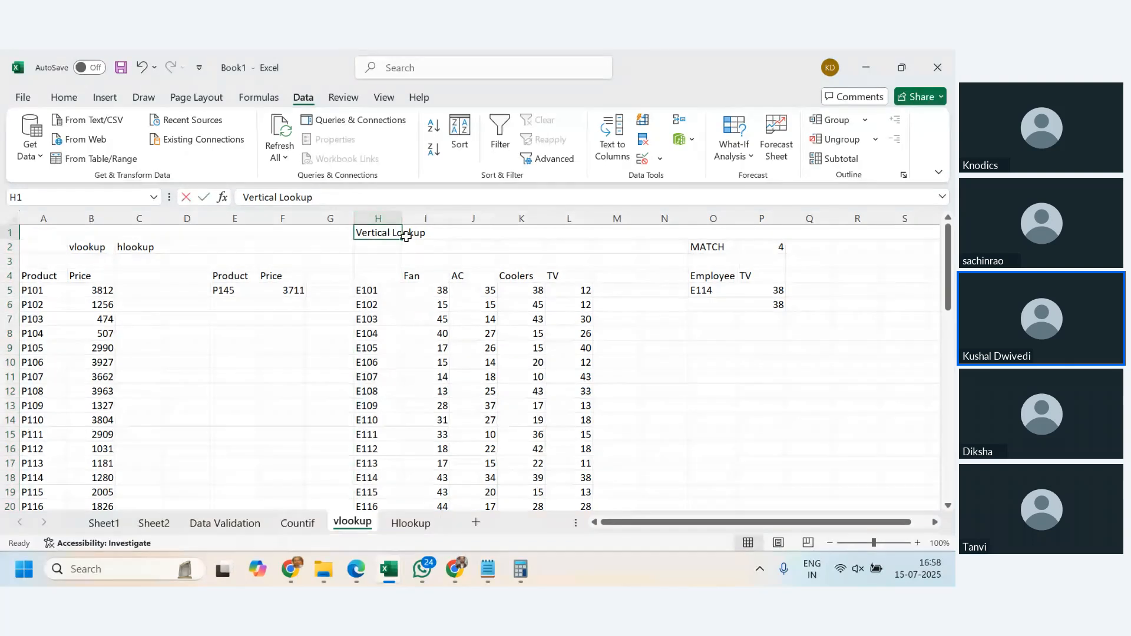
{"action": "double_click", "coordinate": [405, 235]}
{"action": "type", "text": "it can se"}
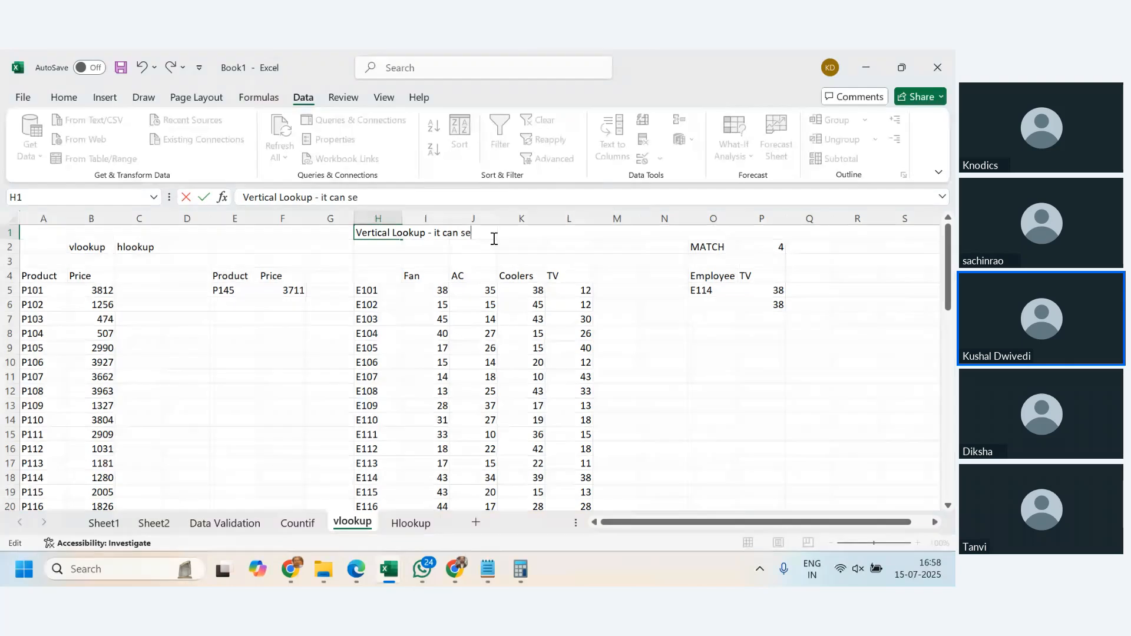
{"action": "key", "text": "BackSpace"}
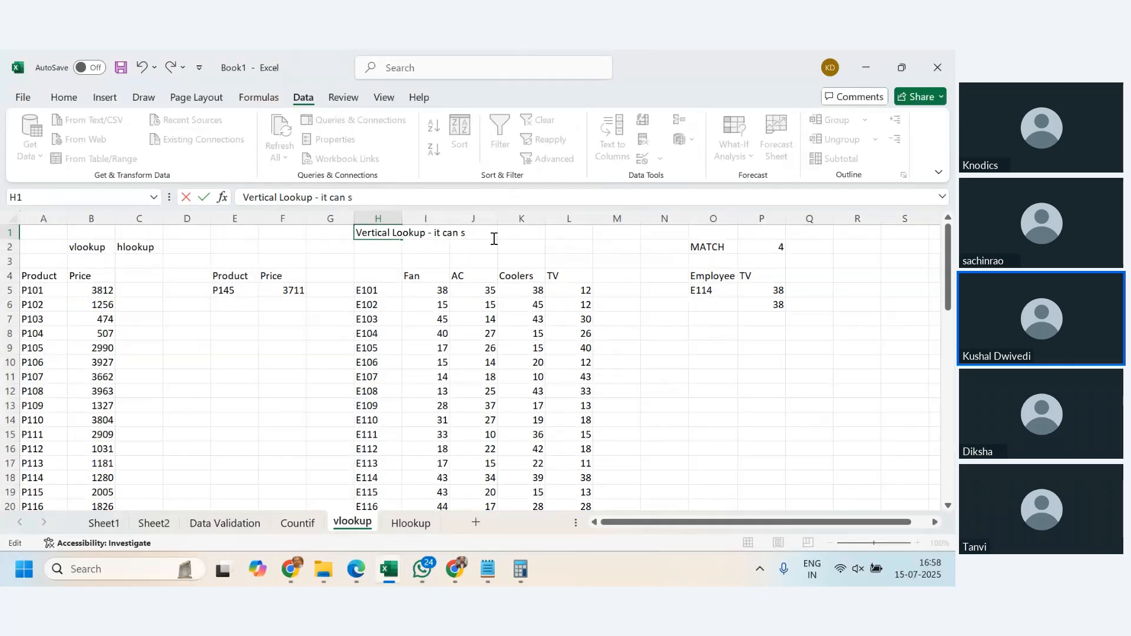
{"action": "type", "text": "fo"}
{"action": "key", "text": "BackSpace"}
{"action": "type", "text": "ind the"}
{"action": "type", "text": " lookup value"}
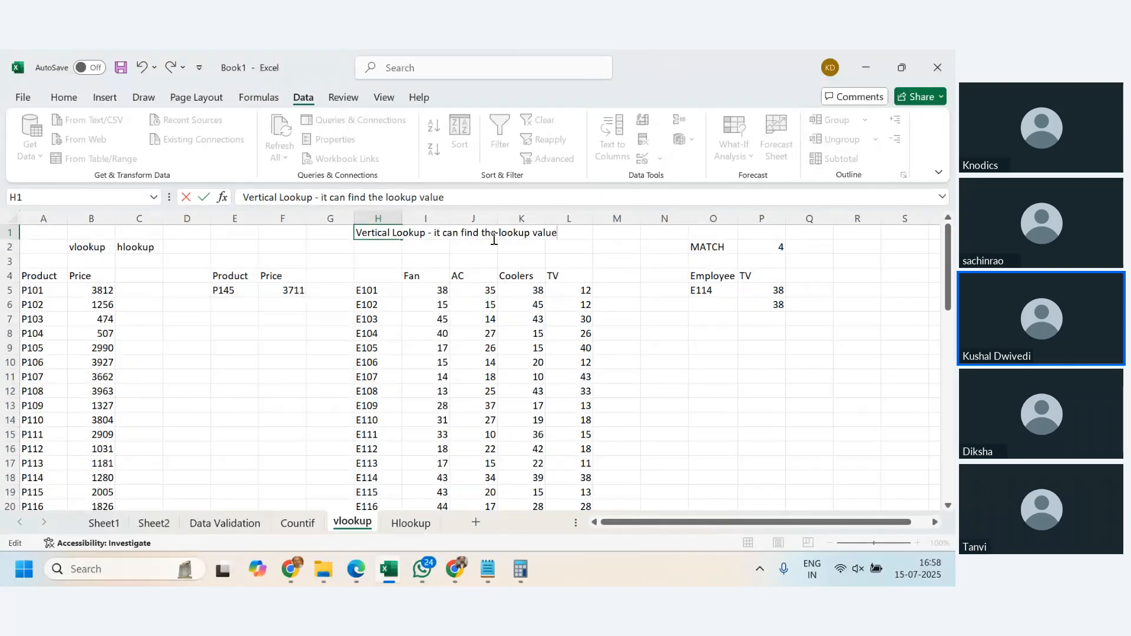
{"action": "type", "text": " on tis r"}
{"action": "type", "text": " its right side"}
{"action": "type", "text": " onlu"}
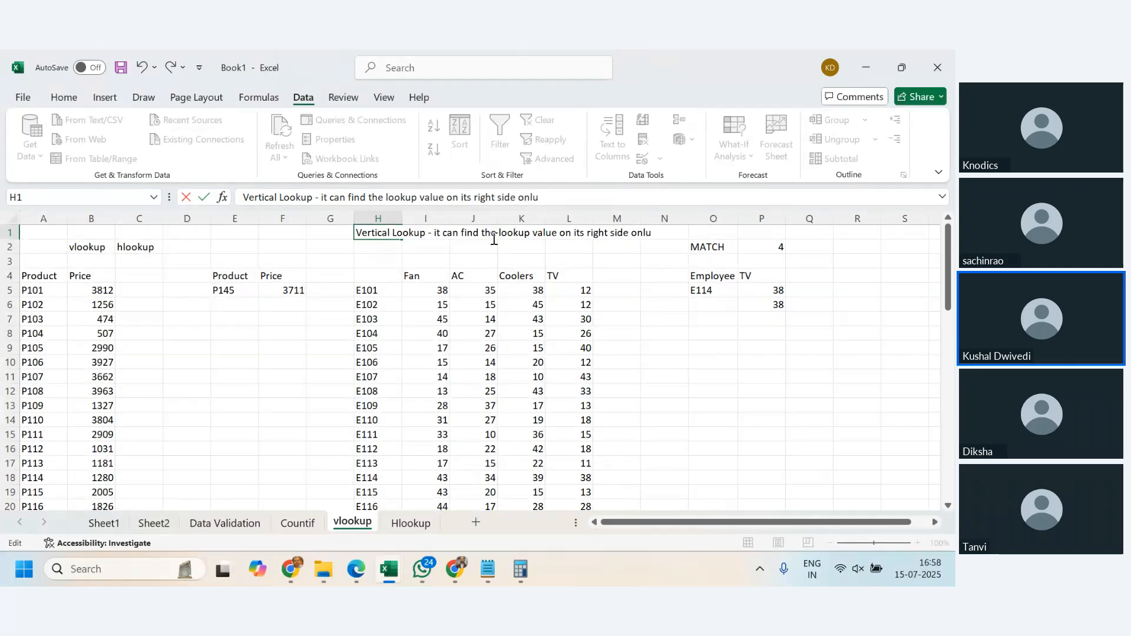
{"action": "key", "text": "BackSpace"}
{"action": "type", "text": "y"}
{"action": "key", "text": "Return"}
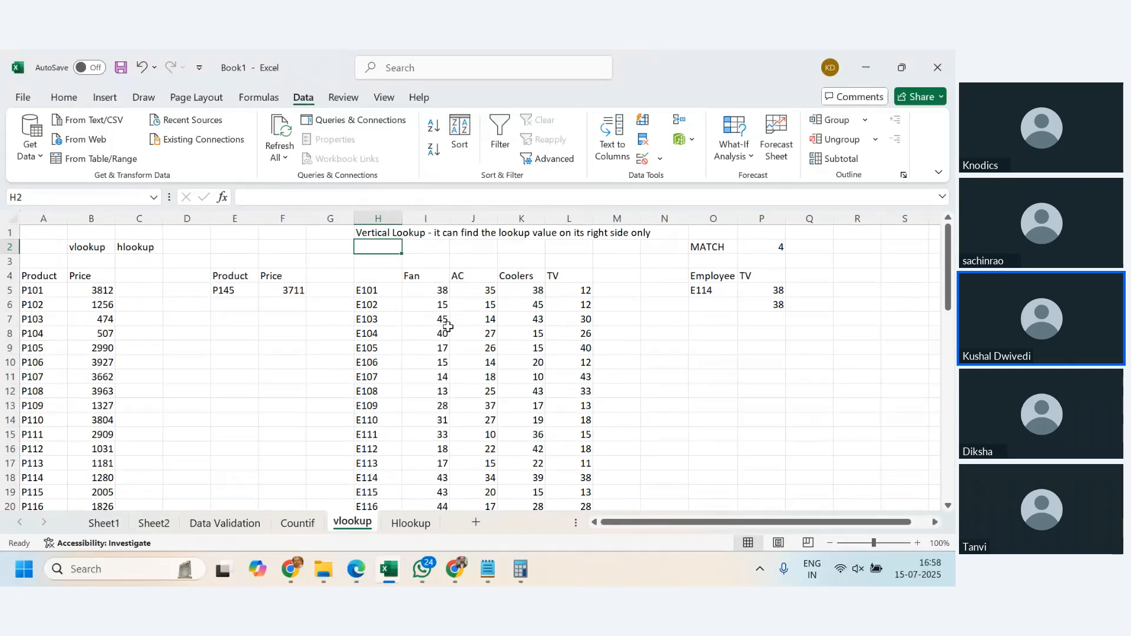
- Review the MATCH formula in P2 of the vlookup sheet and the HLOOKUP in E11 of the Hlookup sheet, looking through the neighbouring sheets
{"action": "left_click", "coordinate": [757, 247]}
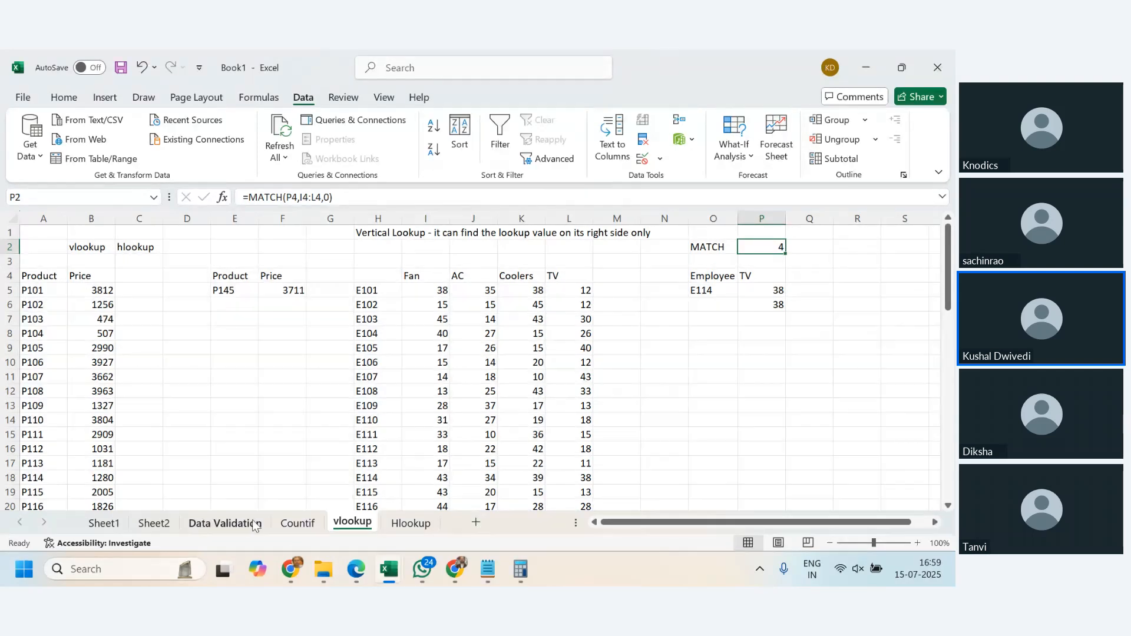
{"action": "left_click", "coordinate": [229, 530]}
{"action": "left_click", "coordinate": [290, 529]}
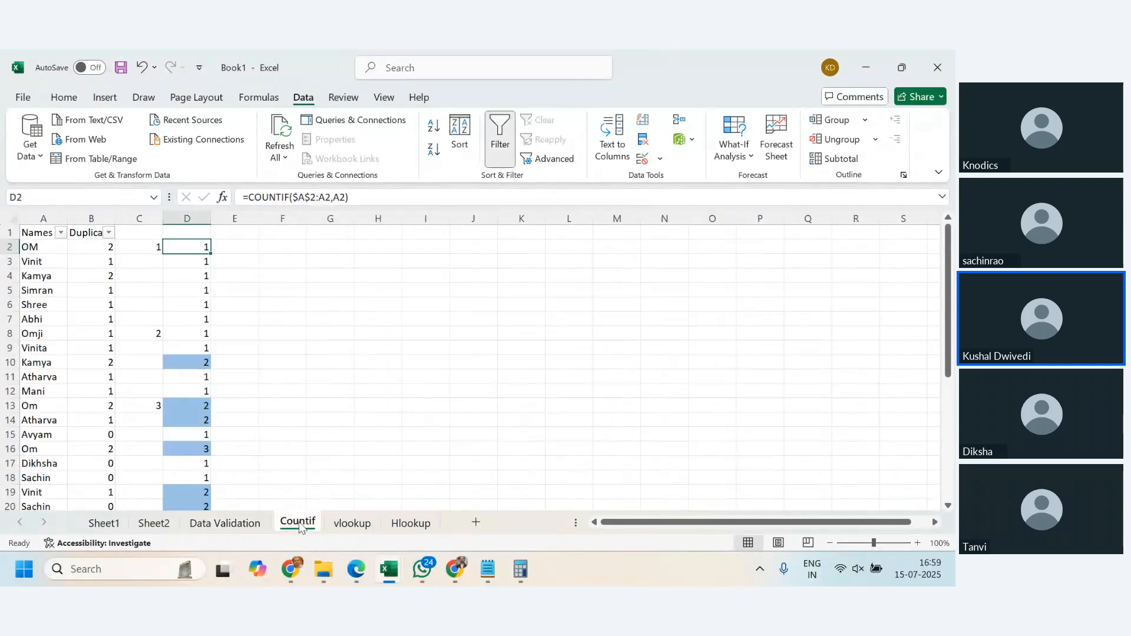
{"action": "left_click", "coordinate": [336, 524]}
{"action": "left_click", "coordinate": [411, 523]}
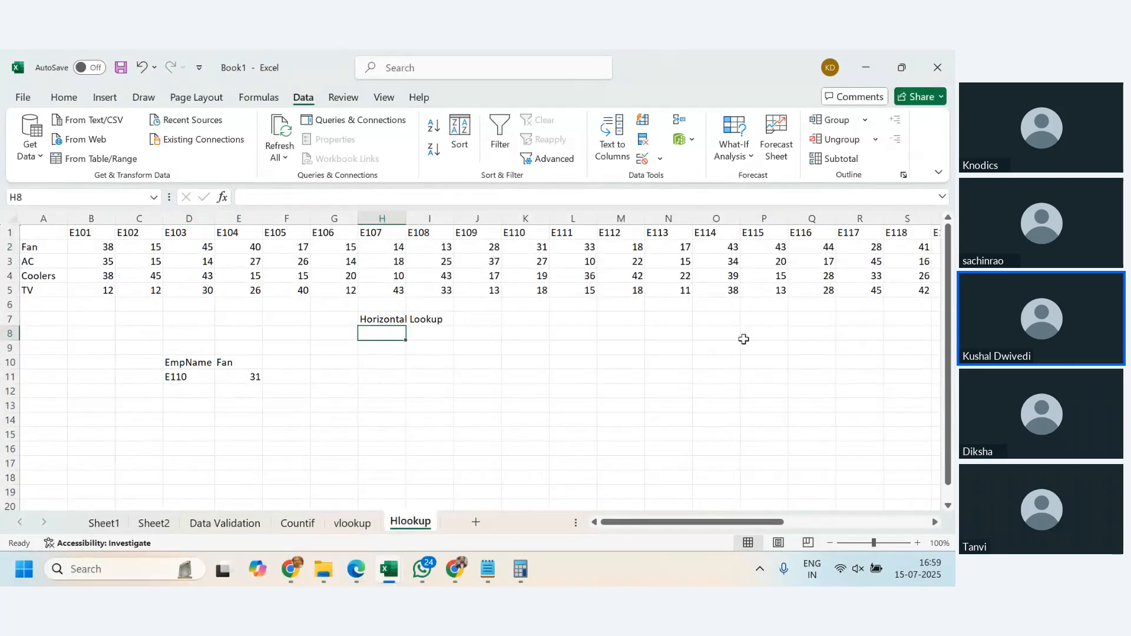
{"action": "left_click", "coordinate": [187, 376]}
{"action": "left_click", "coordinate": [261, 380]}
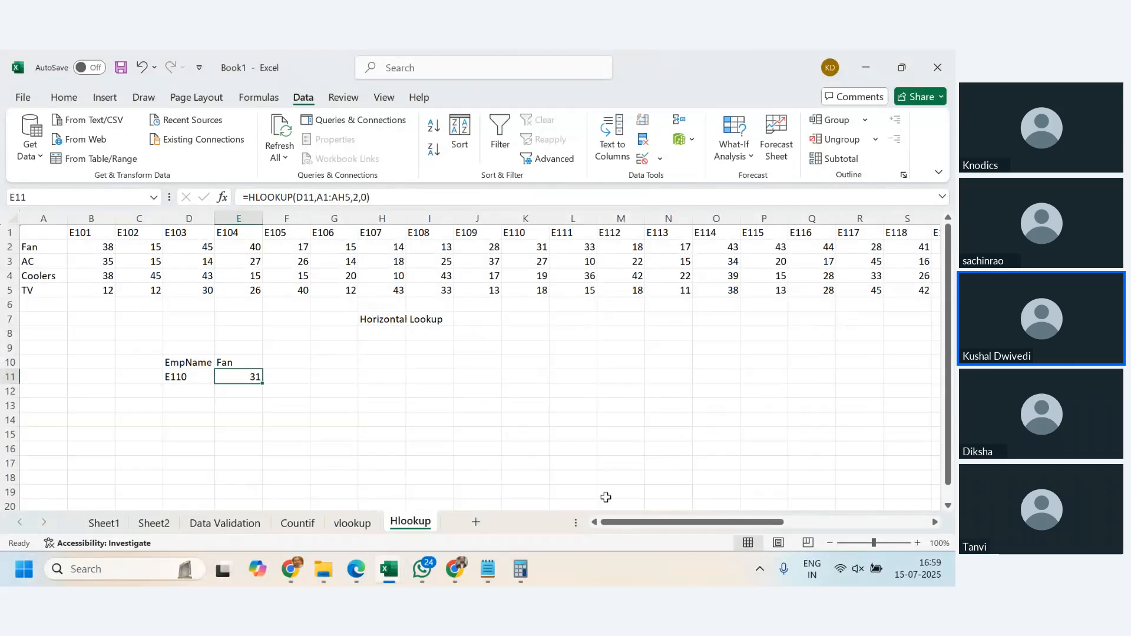
{"action": "left_click", "coordinate": [354, 523]}
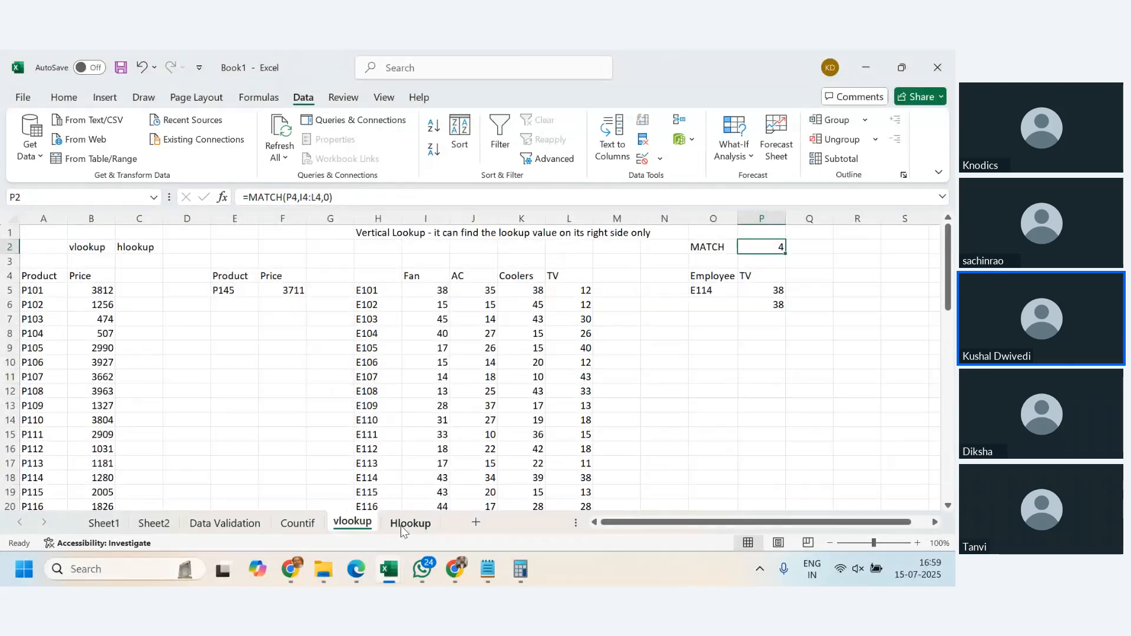
{"action": "left_click", "coordinate": [416, 527]}
{"action": "left_click", "coordinate": [353, 523]}
- Switch to the Exercise-Lookup (1).xlsx workbook and show the source price table above Question 1 on Test Sheet-Lookup
{"action": "left_click", "coordinate": [323, 569]}
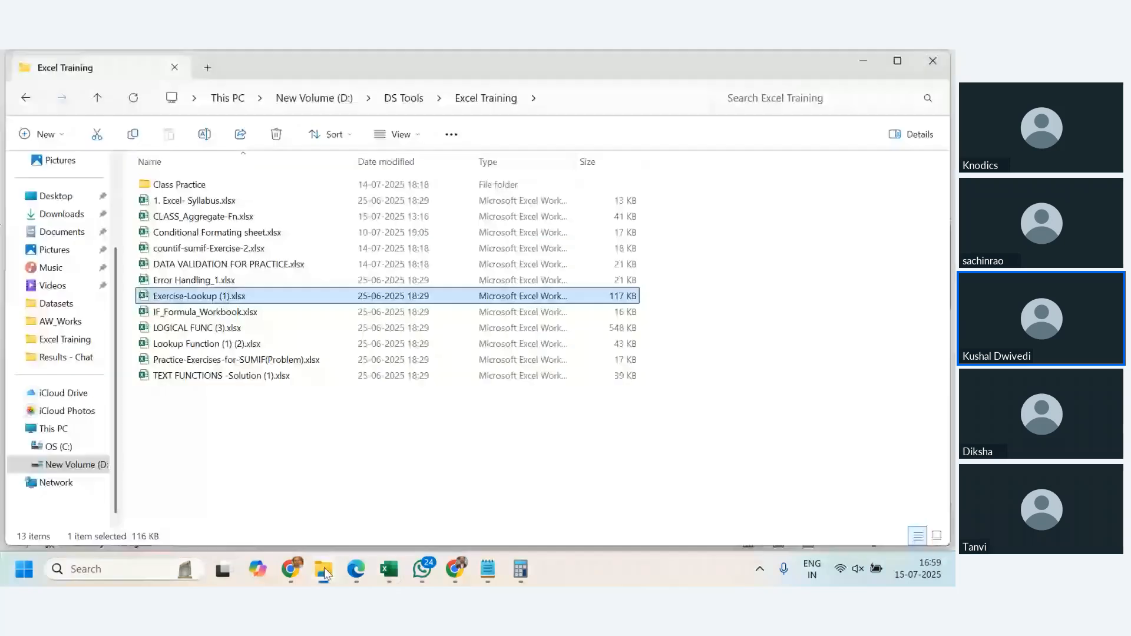
{"action": "mouse_move", "coordinate": [380, 576]}
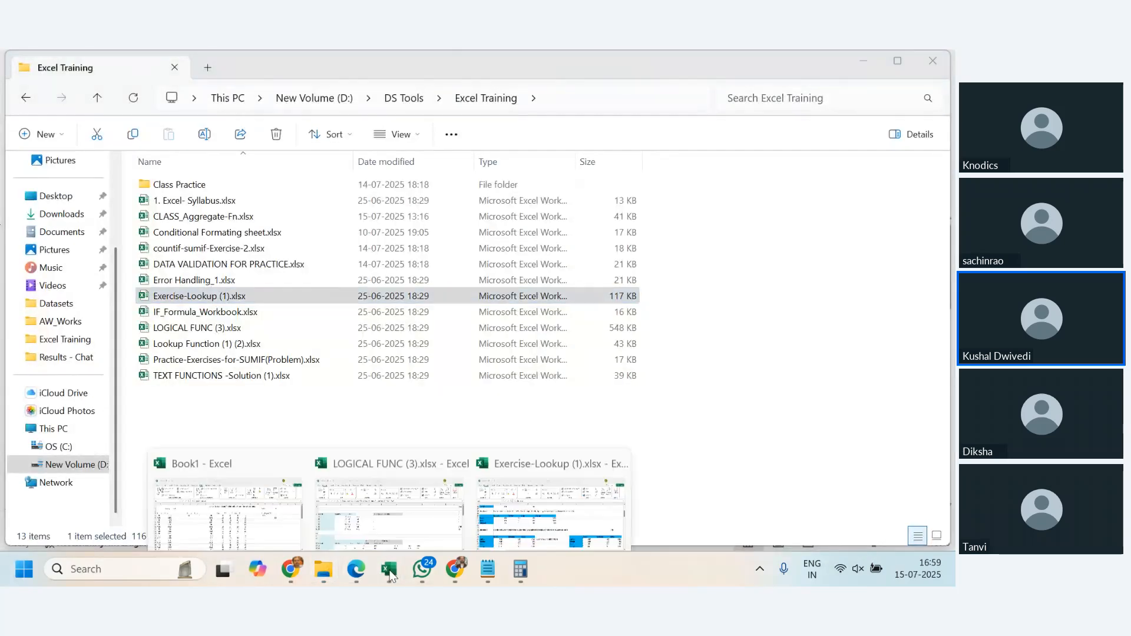
{"action": "left_click", "coordinate": [581, 508]}
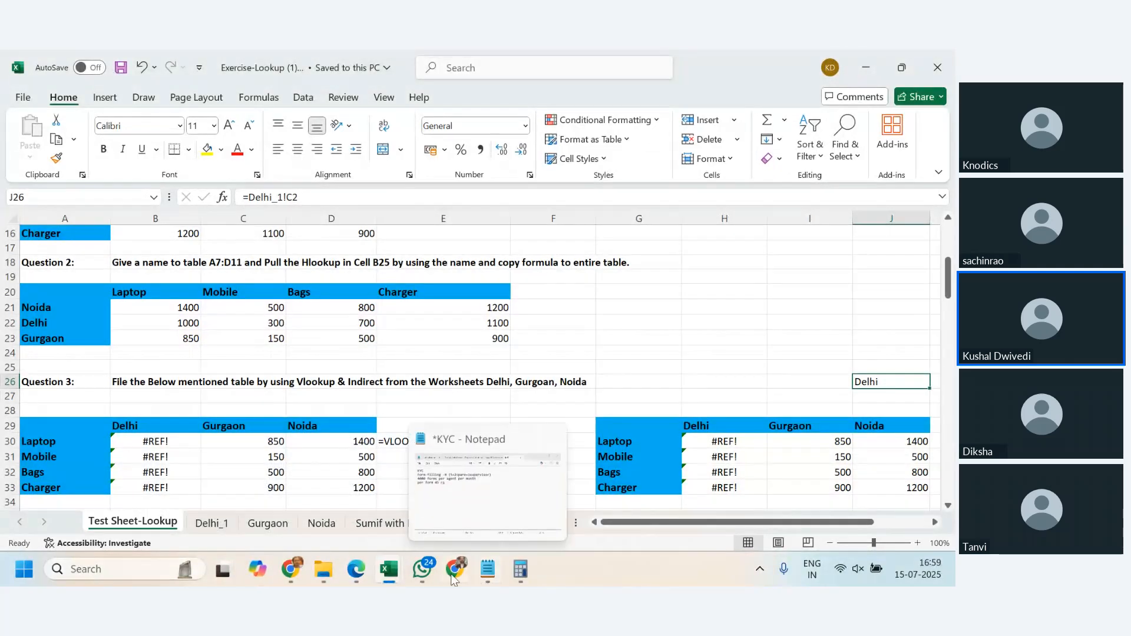
{"action": "mouse_move", "coordinate": [388, 570]}
{"action": "left_click", "coordinate": [396, 536]}
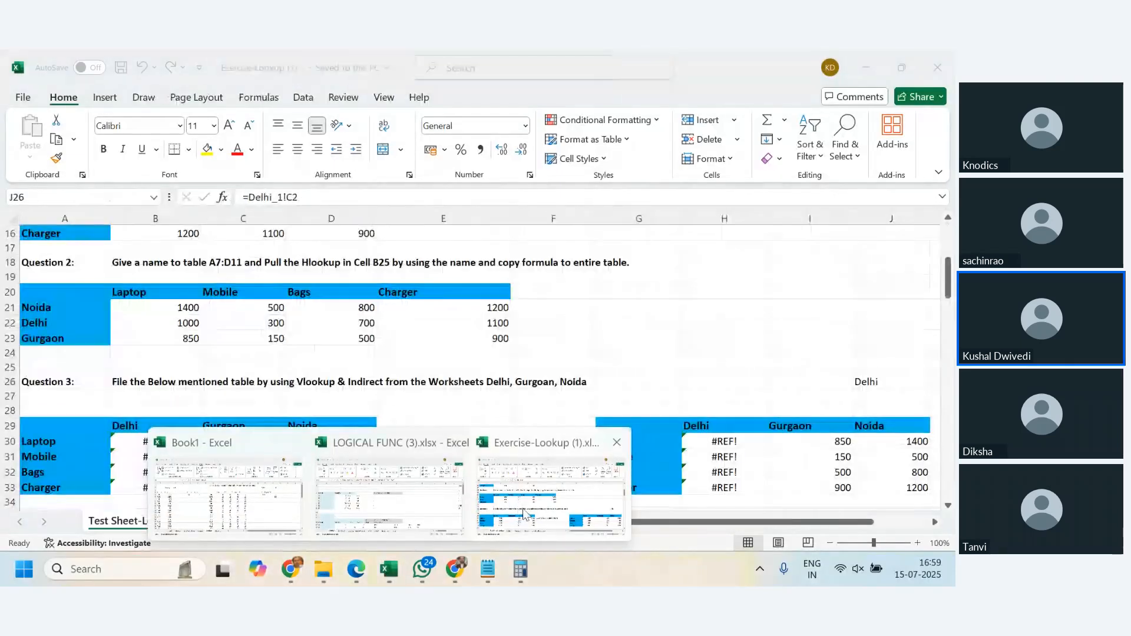
{"action": "left_click", "coordinate": [671, 524]}
{"action": "scroll", "coordinate": [172, 370], "scroll_direction": "up", "scroll_amount": 5}
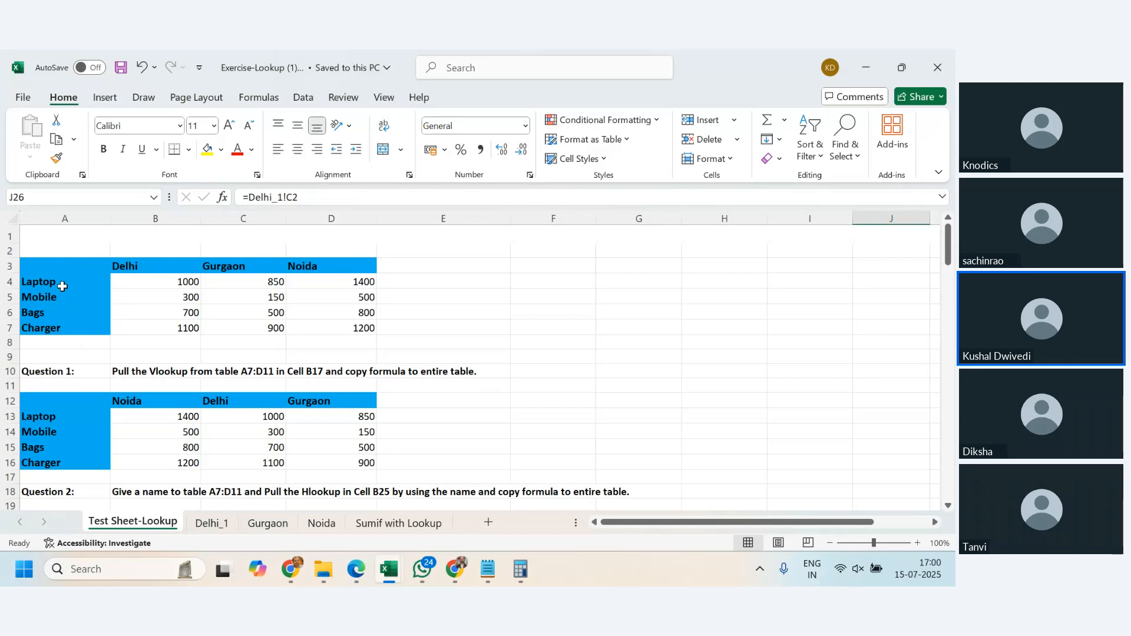
- Examine the product labels in A4:A7 and the city headings in row 3 of the source price table
{"action": "left_click_drag", "start_coordinate": [58, 281], "coordinate": [58, 325]}
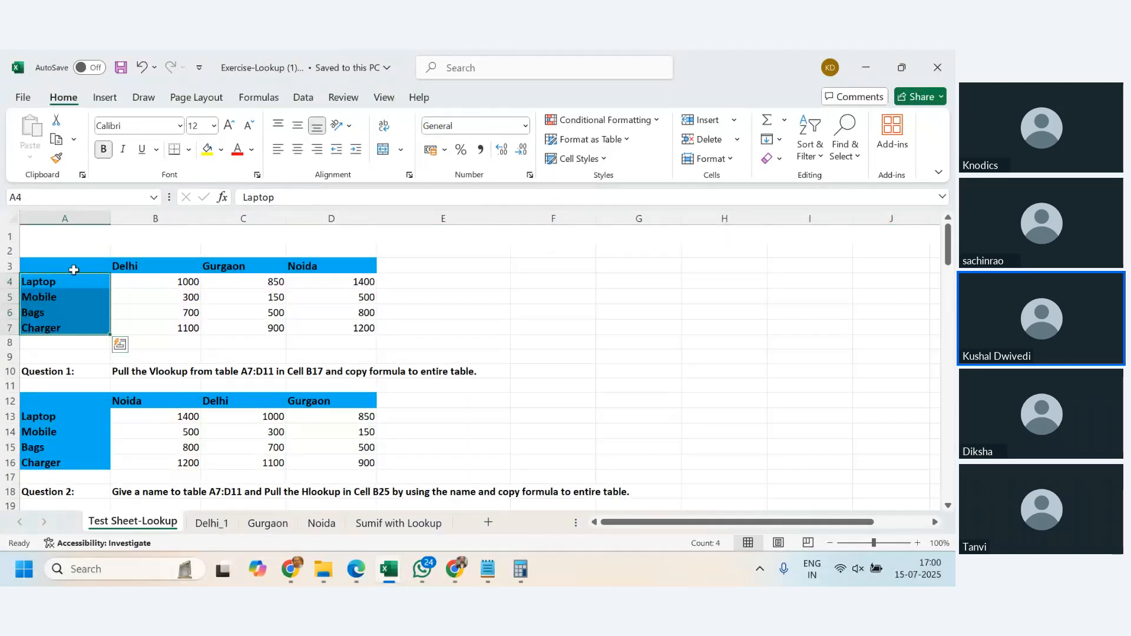
{"action": "left_click_drag", "start_coordinate": [70, 265], "coordinate": [290, 267]}
{"action": "left_click", "coordinate": [277, 312]}
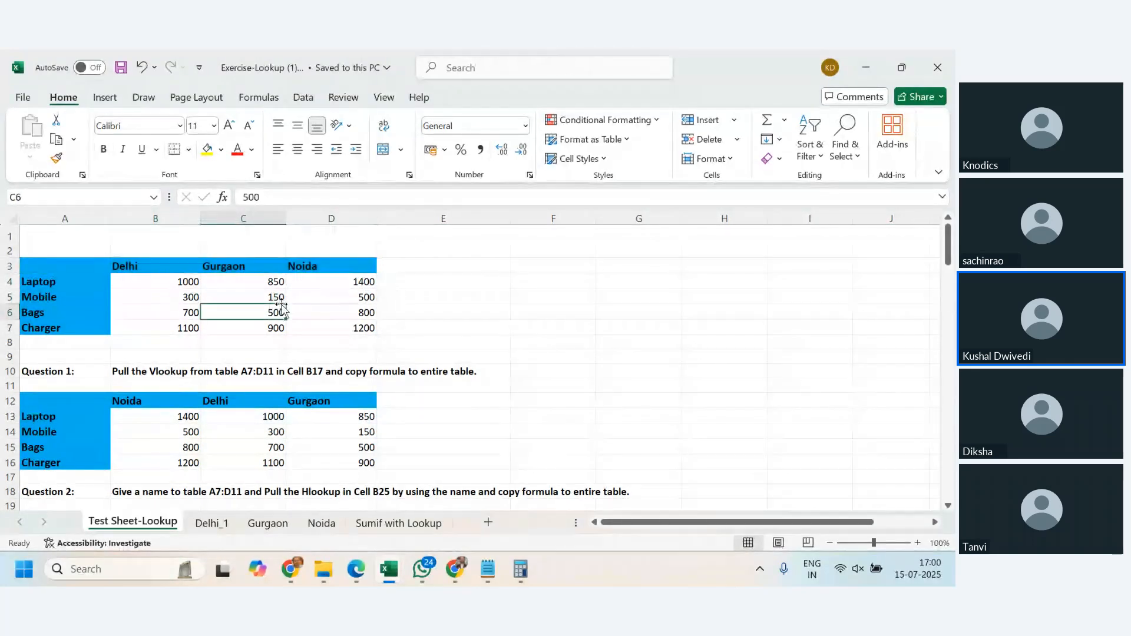
- Examine the arguments of the VLOOKUP with nested MATCH in B13, across the Question 1 table B13:D16, and check the formula in D14
{"action": "left_click", "coordinate": [194, 415]}
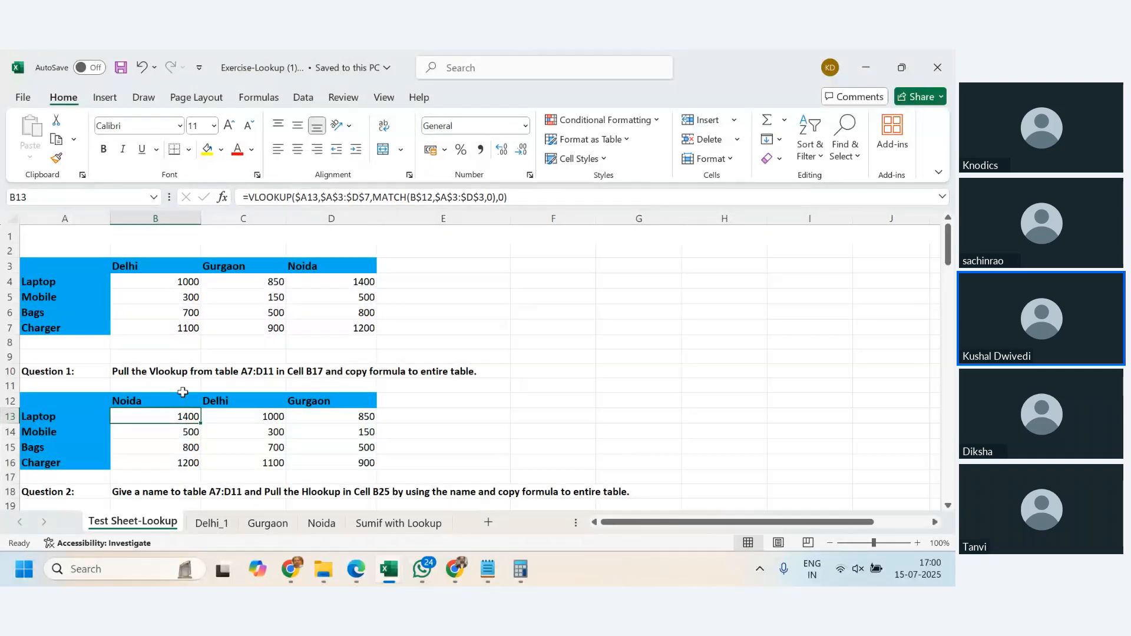
{"action": "left_click_drag", "start_coordinate": [177, 417], "coordinate": [365, 462]}
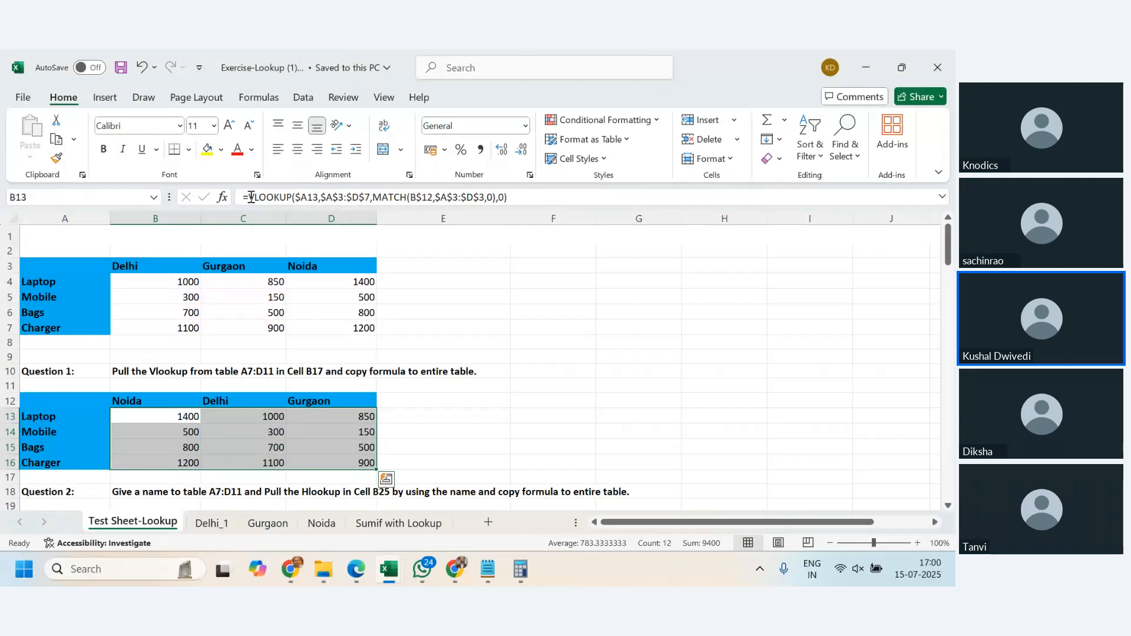
{"action": "double_click", "coordinate": [271, 197]}
{"action": "double_click", "coordinate": [402, 197]}
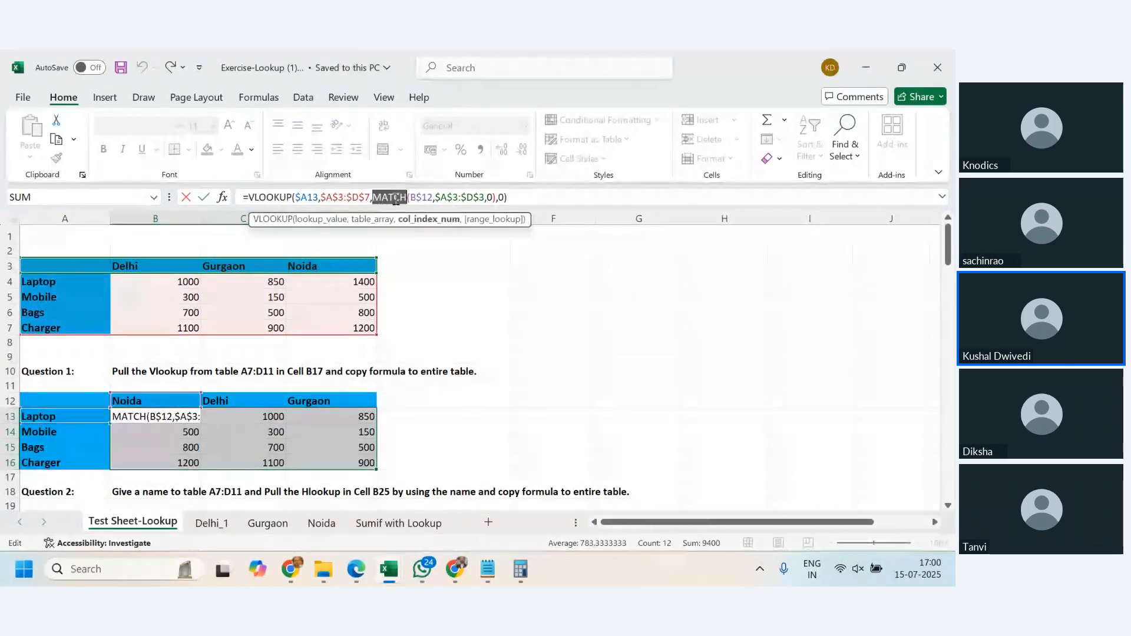
{"action": "left_click", "coordinate": [543, 198]}
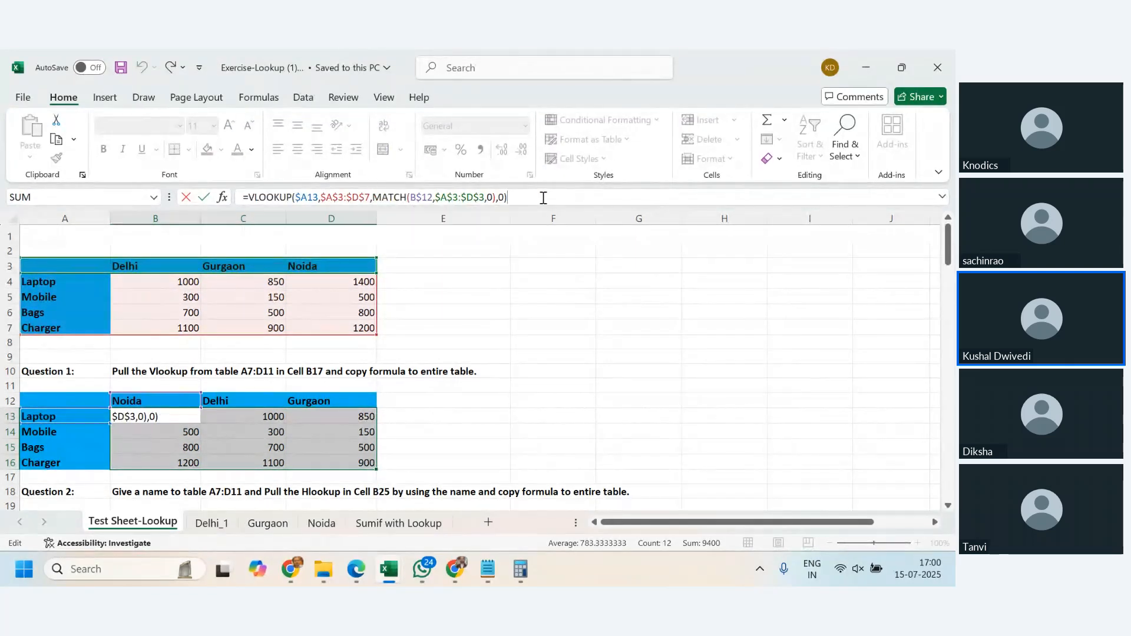
{"action": "double_click", "coordinate": [299, 198]}
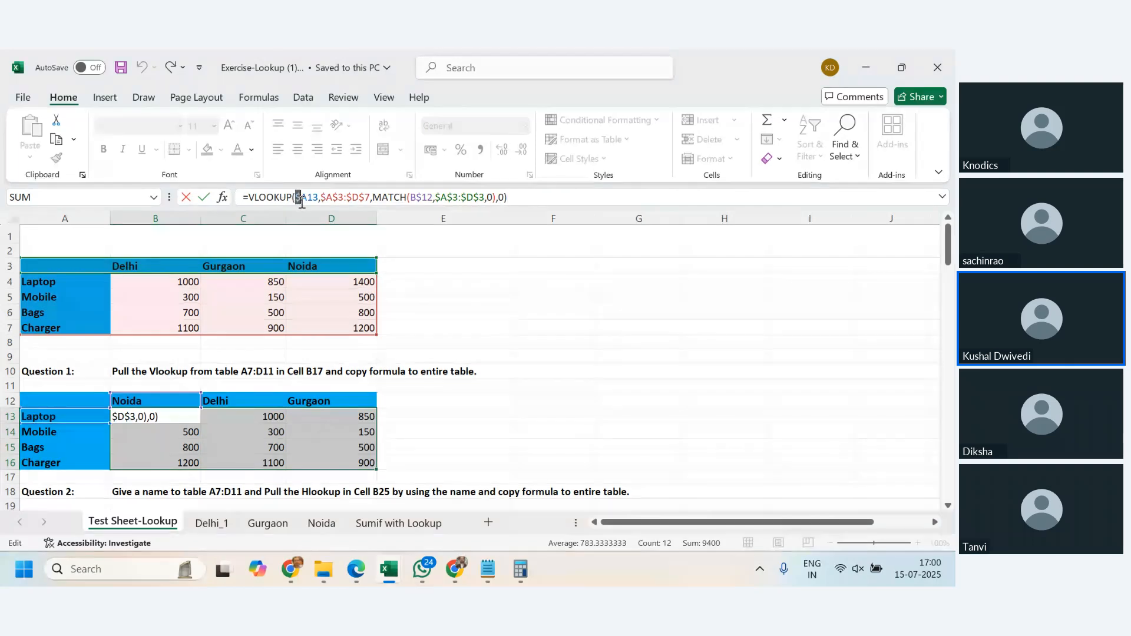
{"action": "left_click_drag", "start_coordinate": [321, 197], "coordinate": [340, 199]}
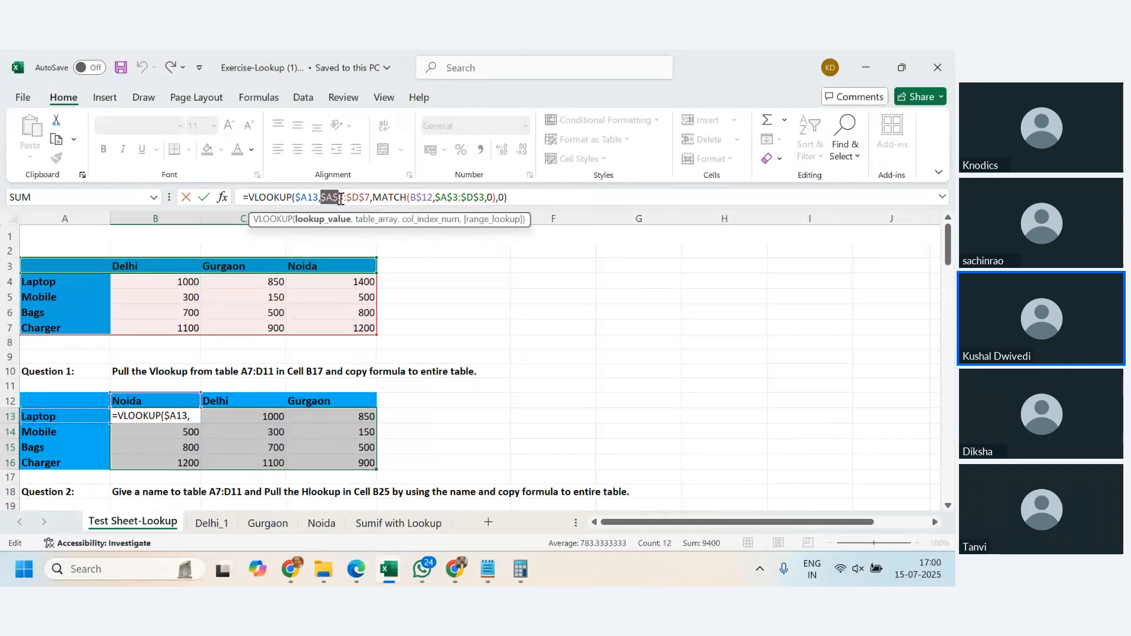
{"action": "left_click", "coordinate": [345, 198]}
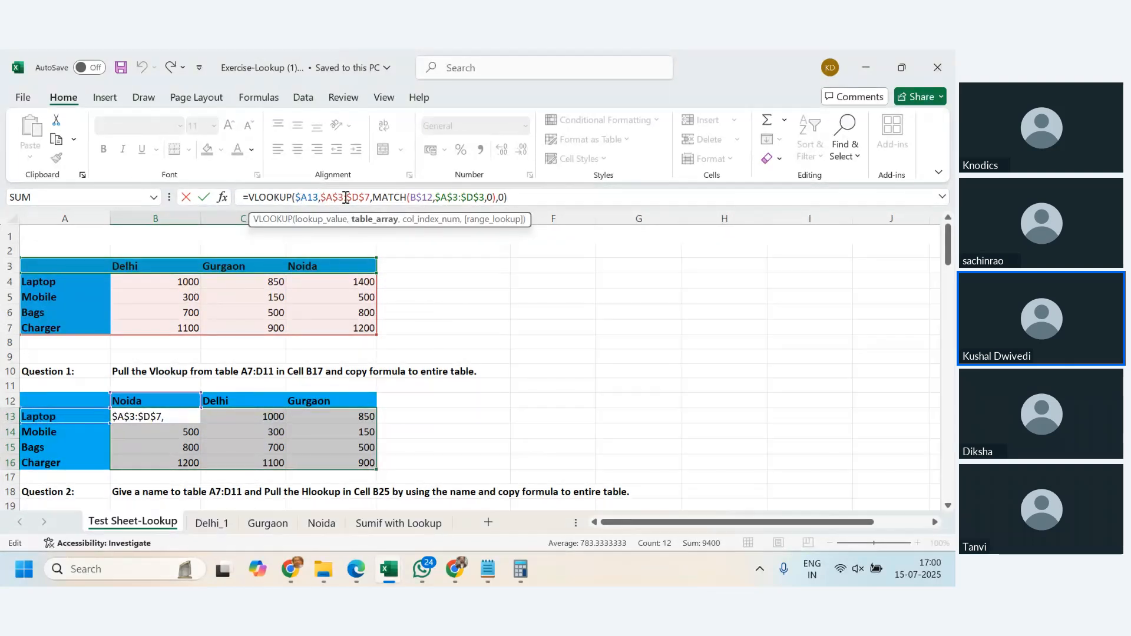
{"action": "left_click", "coordinate": [518, 200]}
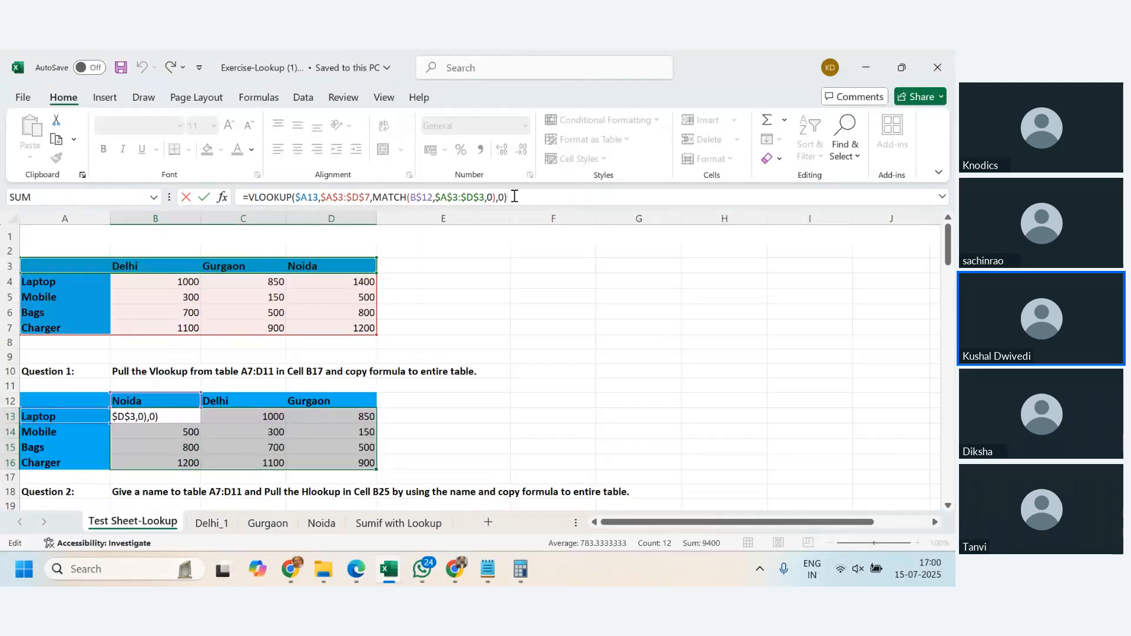
{"action": "key", "text": "Return"}
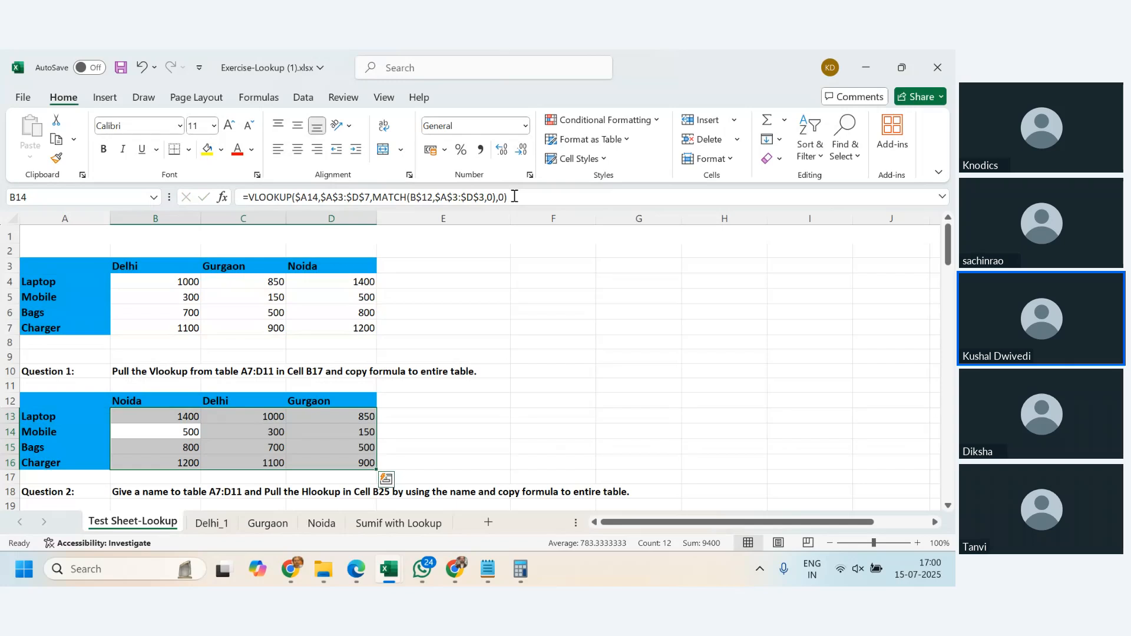
{"action": "left_click", "coordinate": [365, 432]}
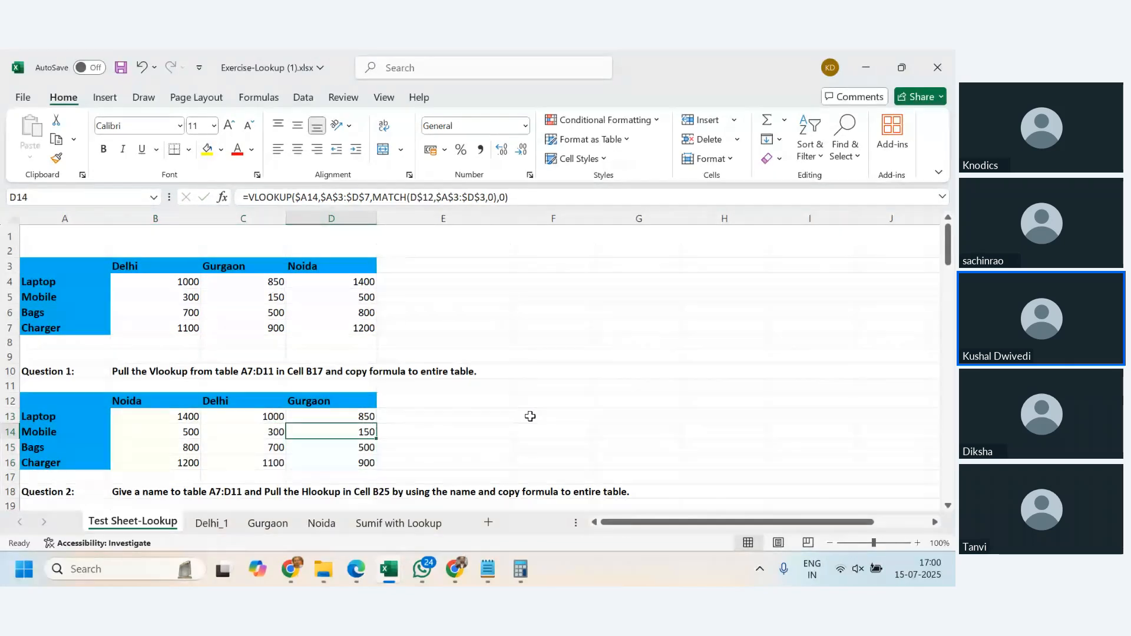
- Inspect the HLOOKUP with nested MATCH in B21 of the Question 2 table and compare it with the source price table
{"action": "scroll", "coordinate": [530, 416], "scroll_direction": "down", "scroll_amount": 2}
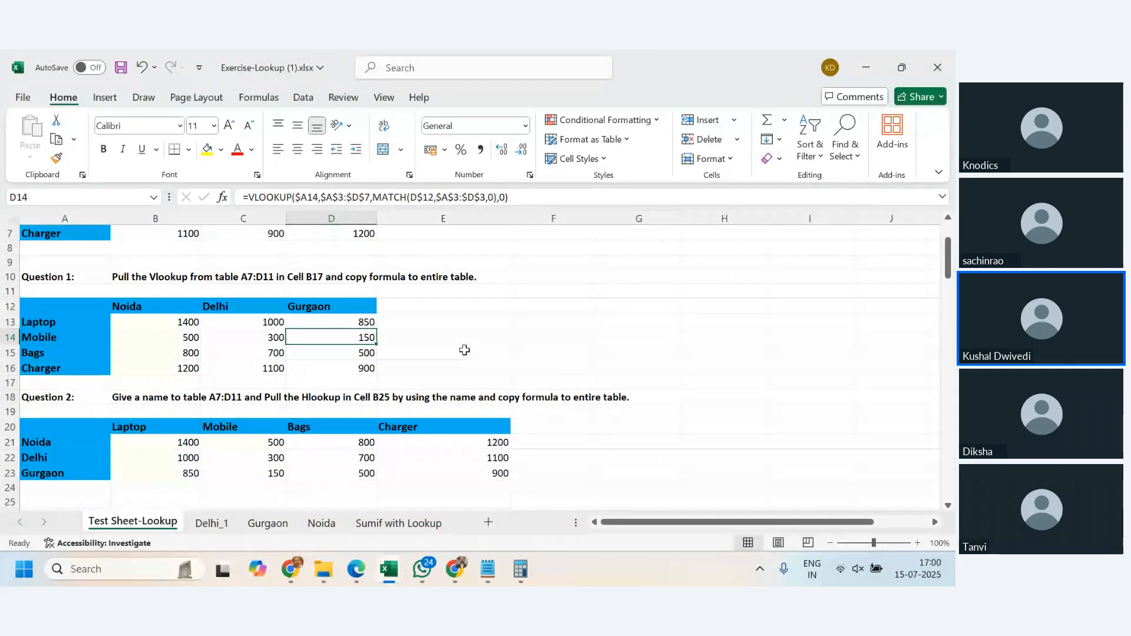
{"action": "left_click", "coordinate": [181, 446]}
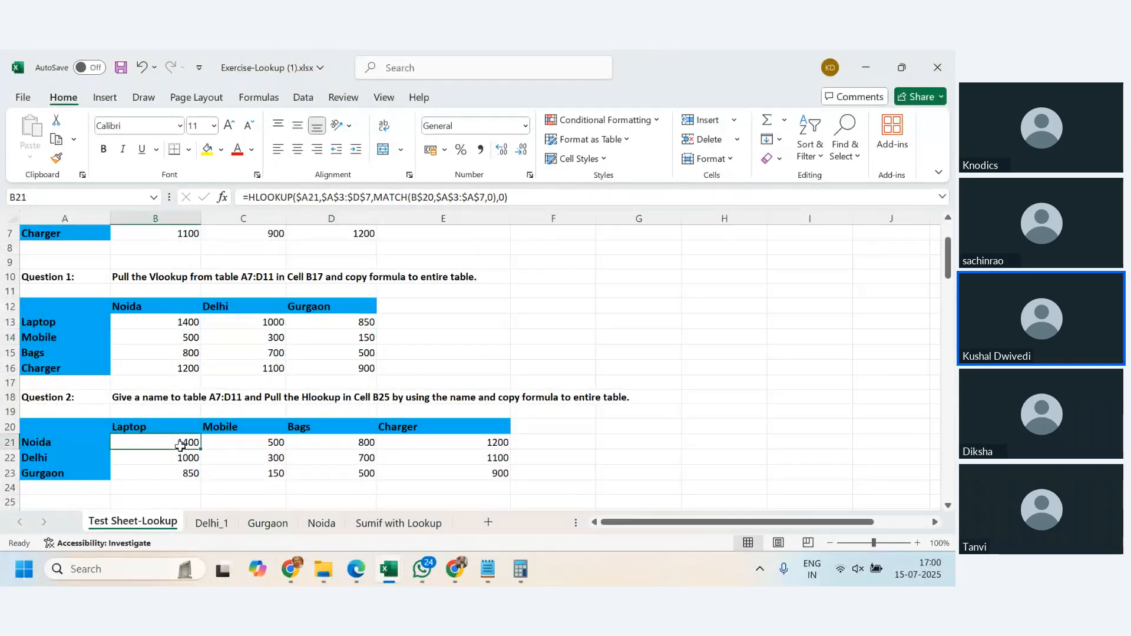
{"action": "scroll", "coordinate": [180, 446], "scroll_direction": "down", "scroll_amount": 2}
{"action": "scroll", "coordinate": [189, 451], "scroll_direction": "up", "scroll_amount": 2}
{"action": "scroll", "coordinate": [323, 426], "scroll_direction": "up", "scroll_amount": 2}
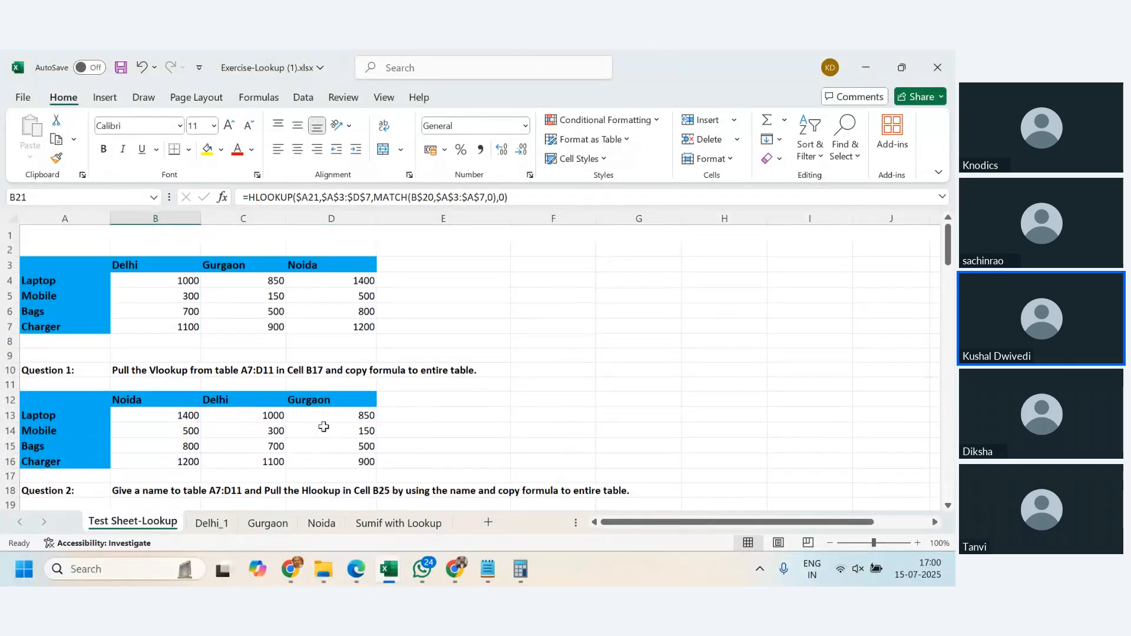
- Look through the remaining exercises on Test Sheet-Lookup, from Question 3 to Question 7, and return to the top of the sheet
{"action": "scroll", "coordinate": [323, 421], "scroll_direction": "down", "scroll_amount": 3}
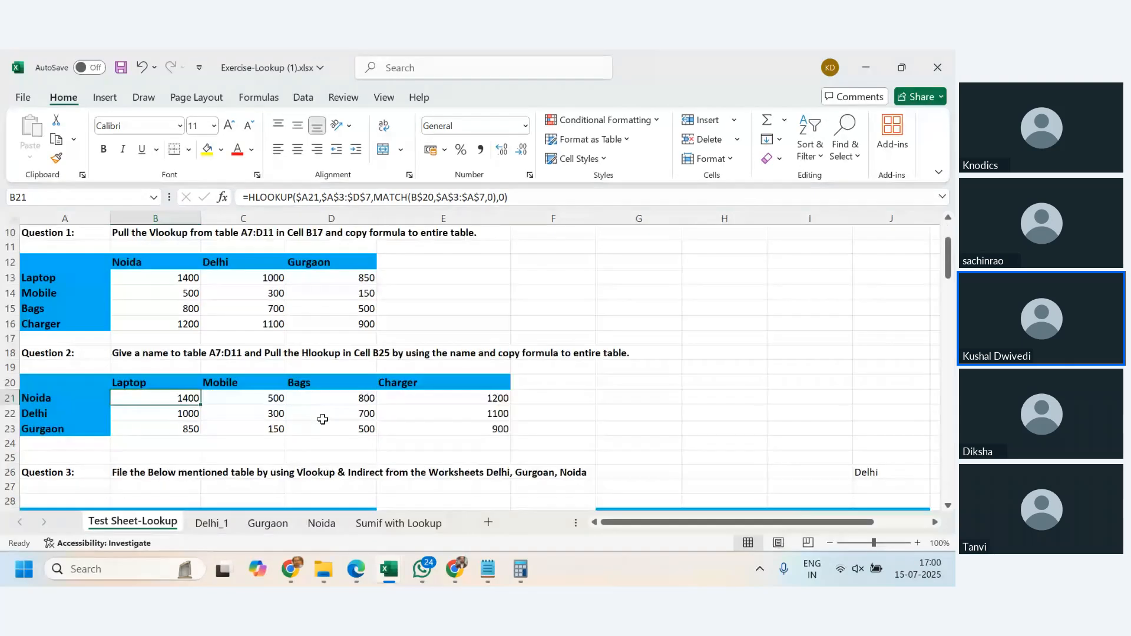
{"action": "scroll", "coordinate": [322, 418], "scroll_direction": "down", "scroll_amount": 3}
{"action": "scroll", "coordinate": [322, 418], "scroll_direction": "down", "scroll_amount": 3}
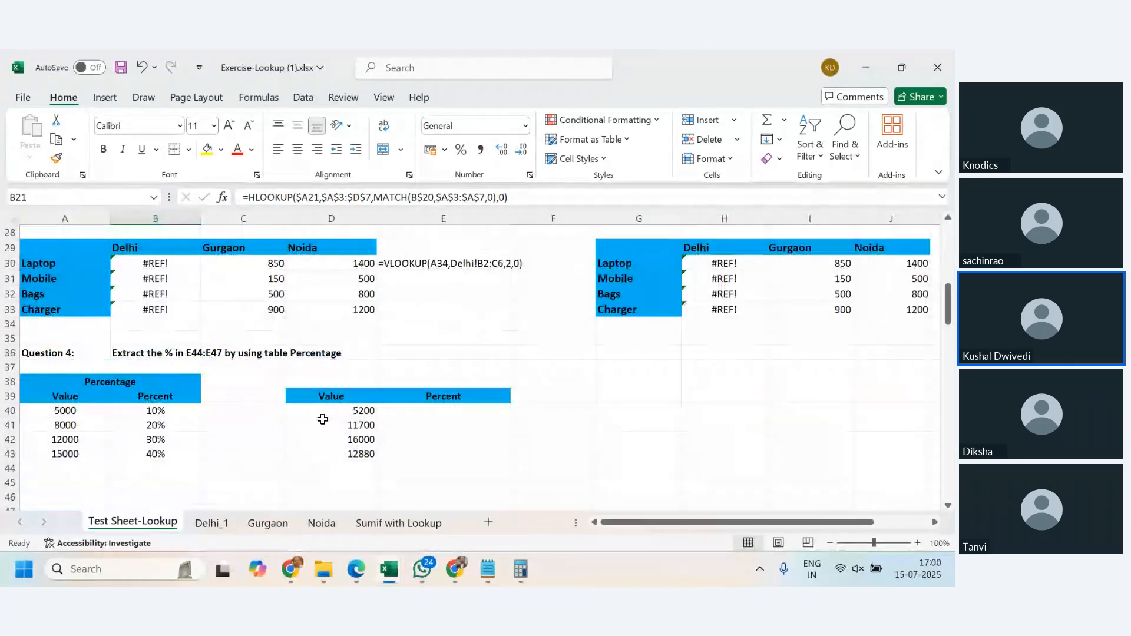
{"action": "scroll", "coordinate": [322, 419], "scroll_direction": "down", "scroll_amount": 3}
{"action": "scroll", "coordinate": [323, 418], "scroll_direction": "down", "scroll_amount": 5}
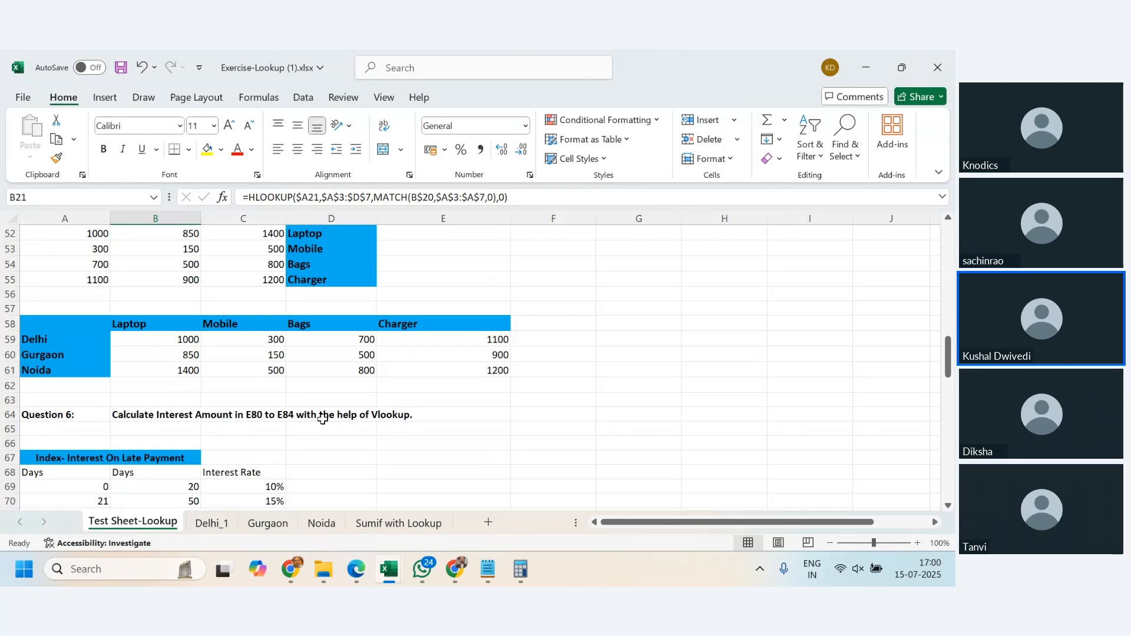
{"action": "scroll", "coordinate": [323, 418], "scroll_direction": "down", "scroll_amount": 4}
{"action": "left_click", "coordinate": [194, 407]}
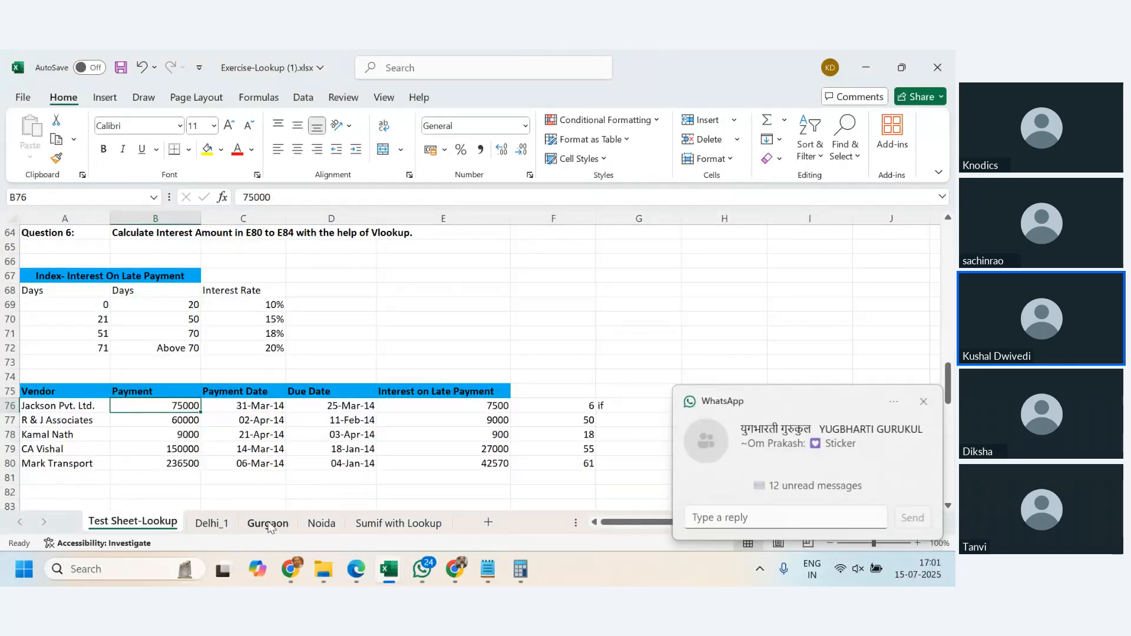
{"action": "scroll", "coordinate": [389, 479], "scroll_direction": "down", "scroll_amount": 4}
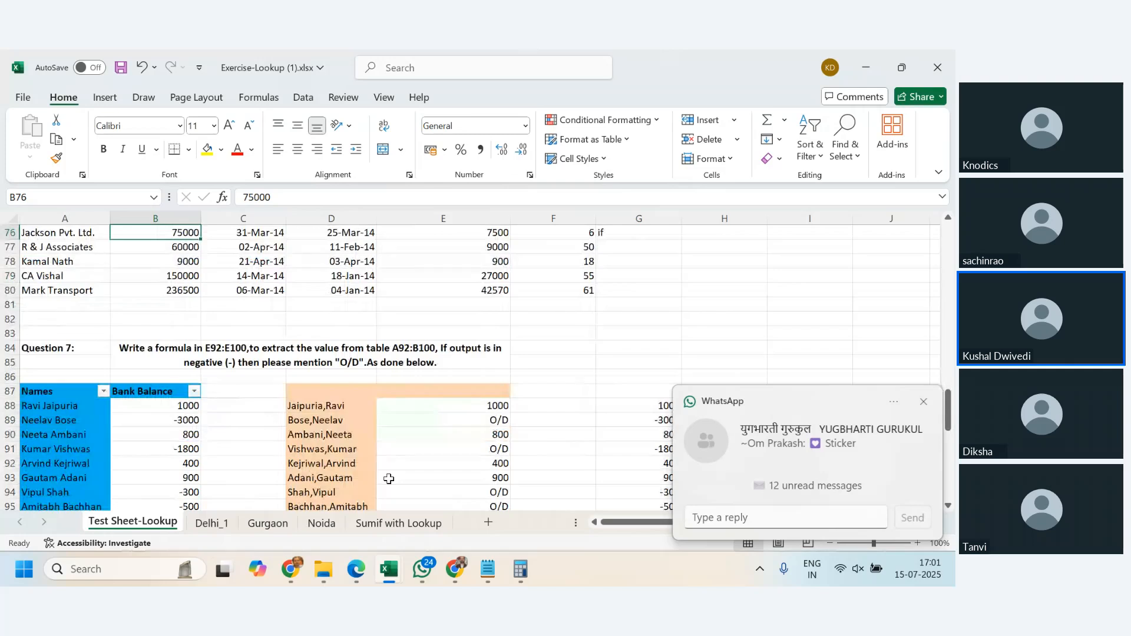
{"action": "scroll", "coordinate": [389, 479], "scroll_direction": "up", "scroll_amount": 18}
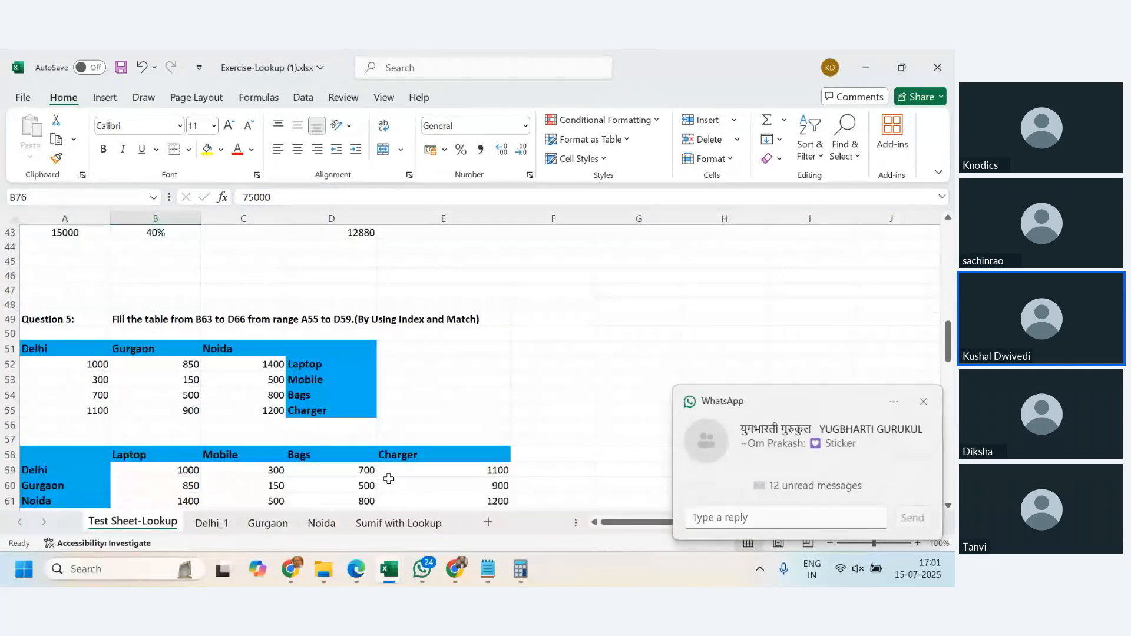
{"action": "scroll", "coordinate": [389, 479], "scroll_direction": "up", "scroll_amount": 7}
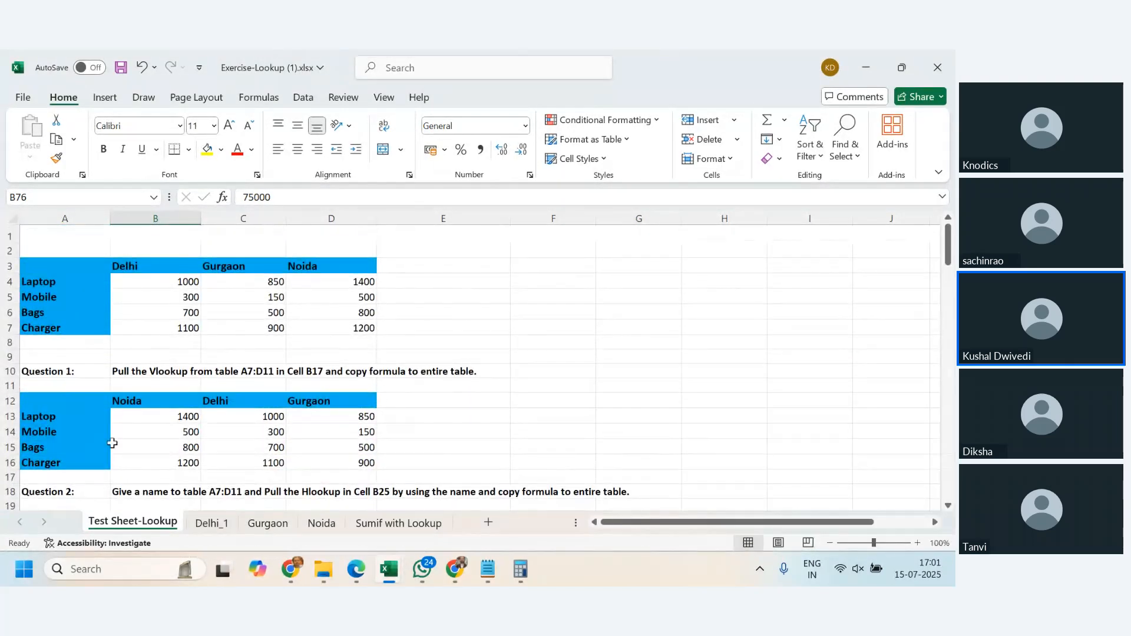
- Read the task texts of Question 1 in B10 and Question 2 in B18
{"action": "left_click", "coordinate": [79, 377]}
{"action": "left_click", "coordinate": [154, 376]}
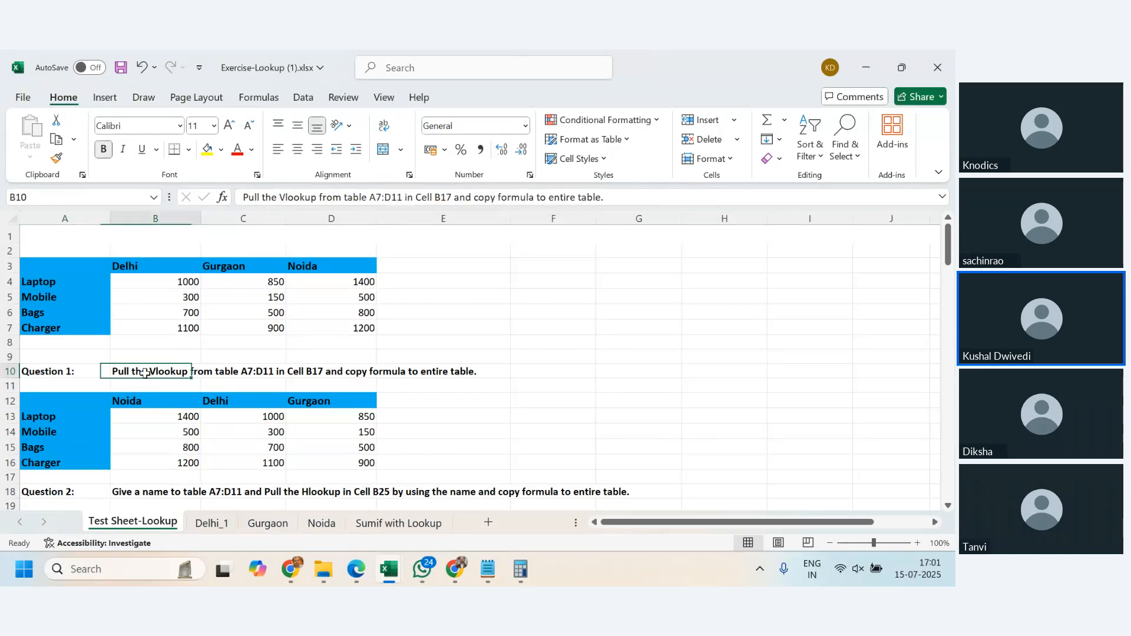
{"action": "scroll", "coordinate": [189, 400], "scroll_direction": "down", "scroll_amount": 2}
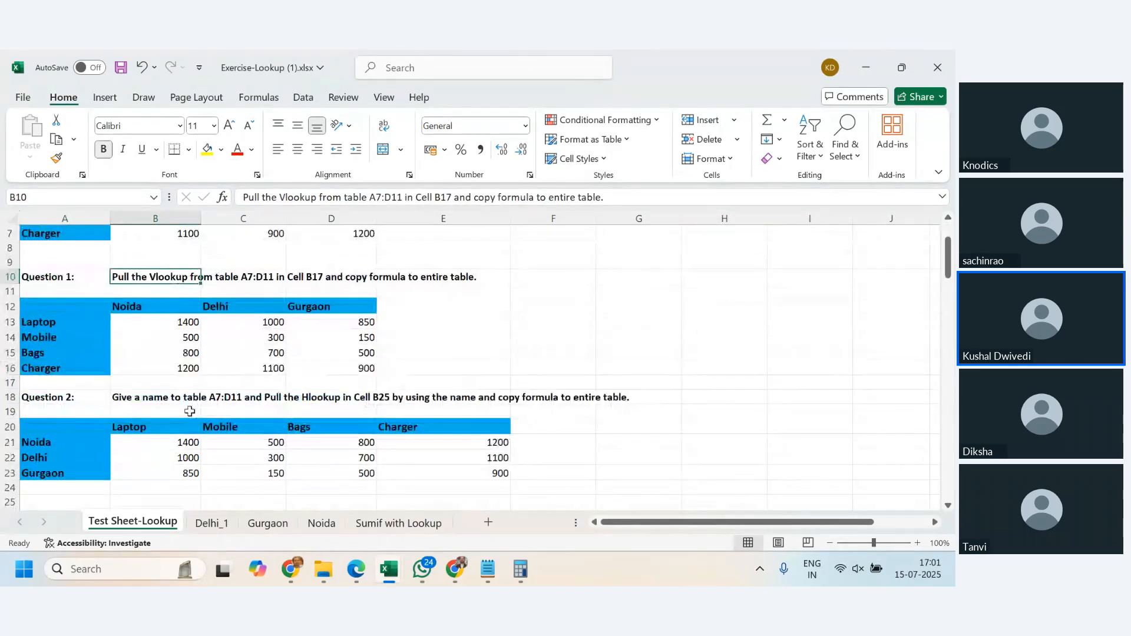
{"action": "left_click", "coordinate": [171, 399]}
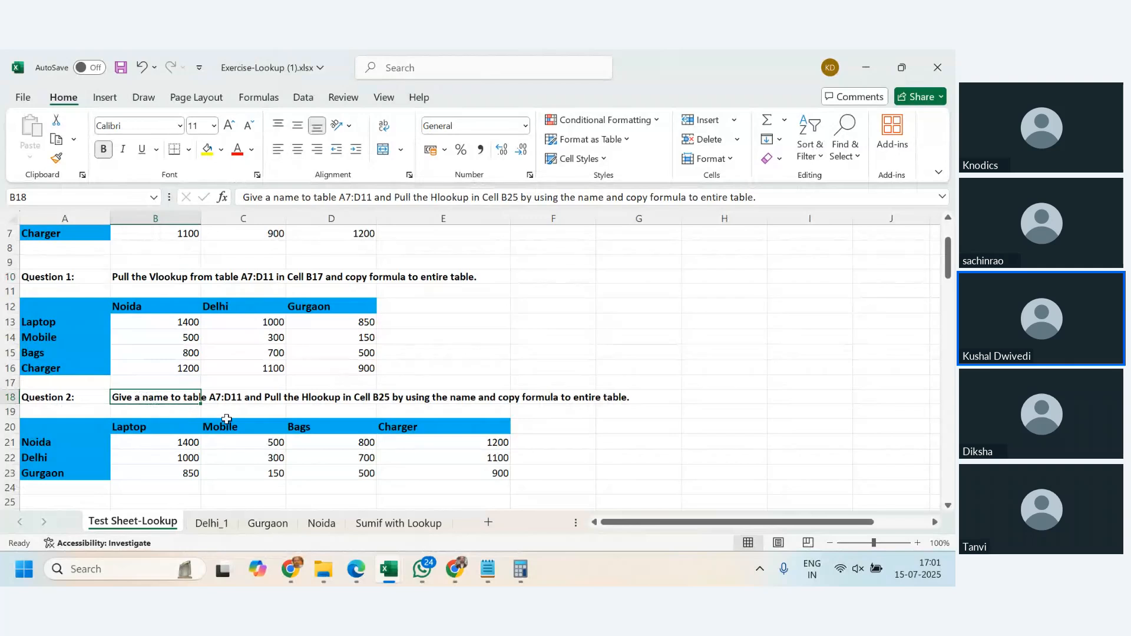
- Read the Question 3 task in B26 and review the percentage and Index-Match tables of Questions 4 and 5
{"action": "scroll", "coordinate": [226, 419], "scroll_direction": "down", "scroll_amount": 6}
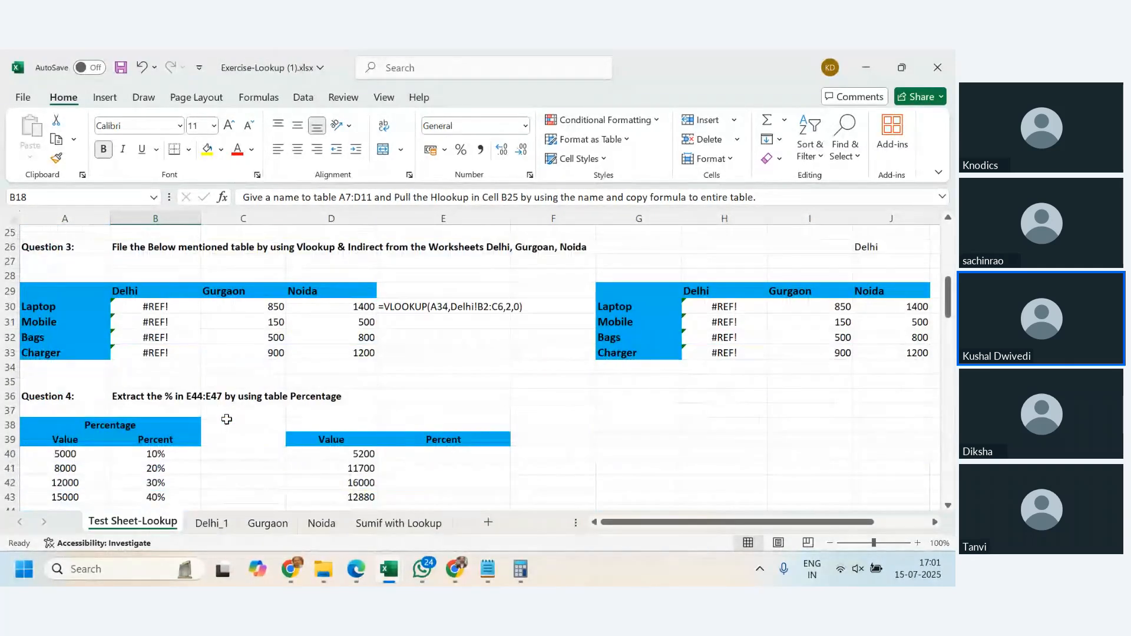
{"action": "scroll", "coordinate": [226, 419], "scroll_direction": "down", "scroll_amount": 3}
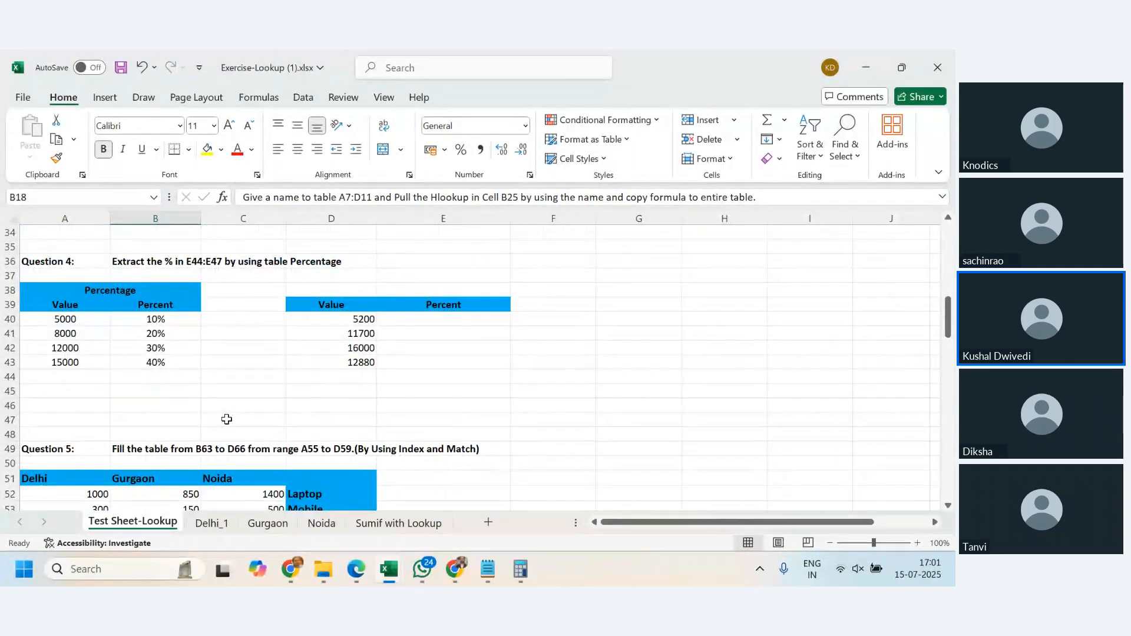
{"action": "scroll", "coordinate": [226, 418], "scroll_direction": "up", "scroll_amount": 4}
{"action": "left_click", "coordinate": [149, 290]}
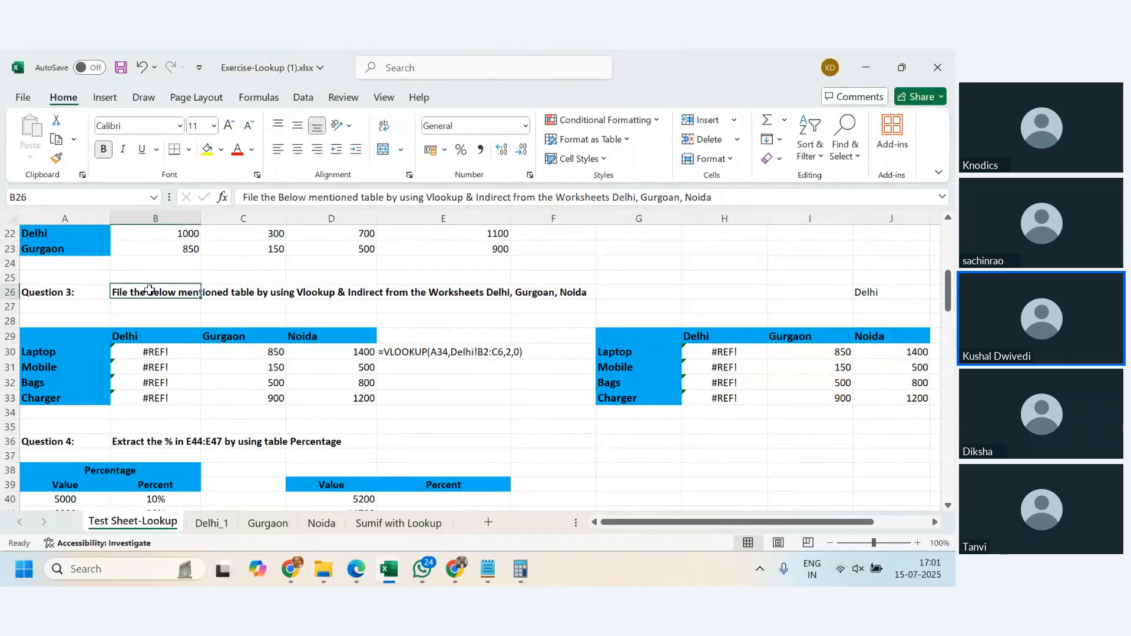
{"action": "scroll", "coordinate": [177, 354], "scroll_direction": "down", "scroll_amount": 5}
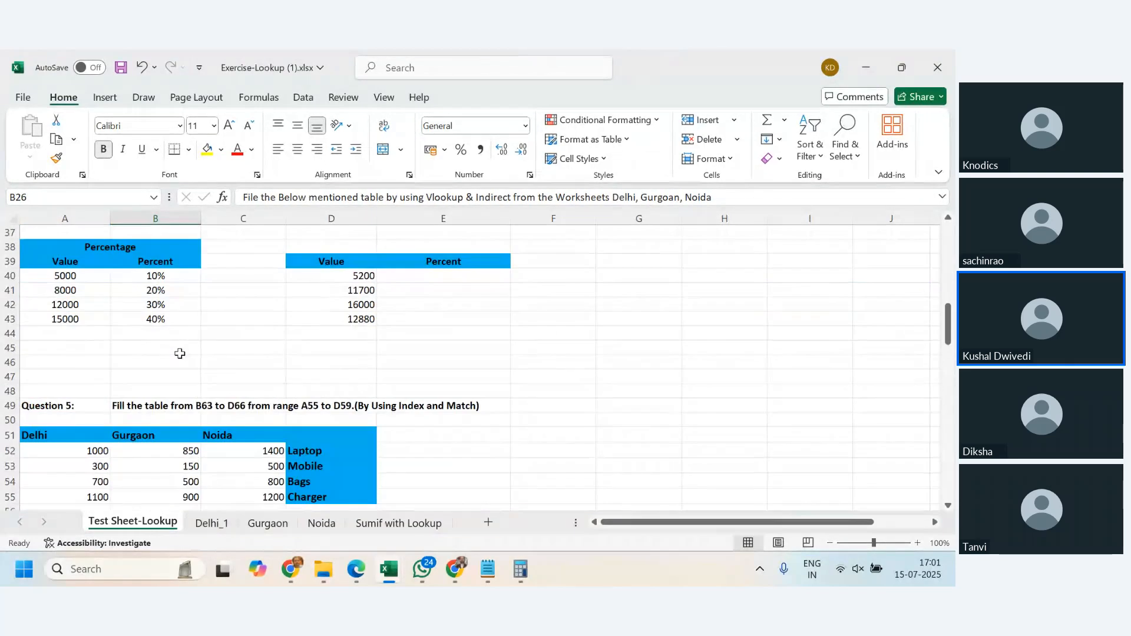
{"action": "scroll", "coordinate": [179, 353], "scroll_direction": "up", "scroll_amount": 5}
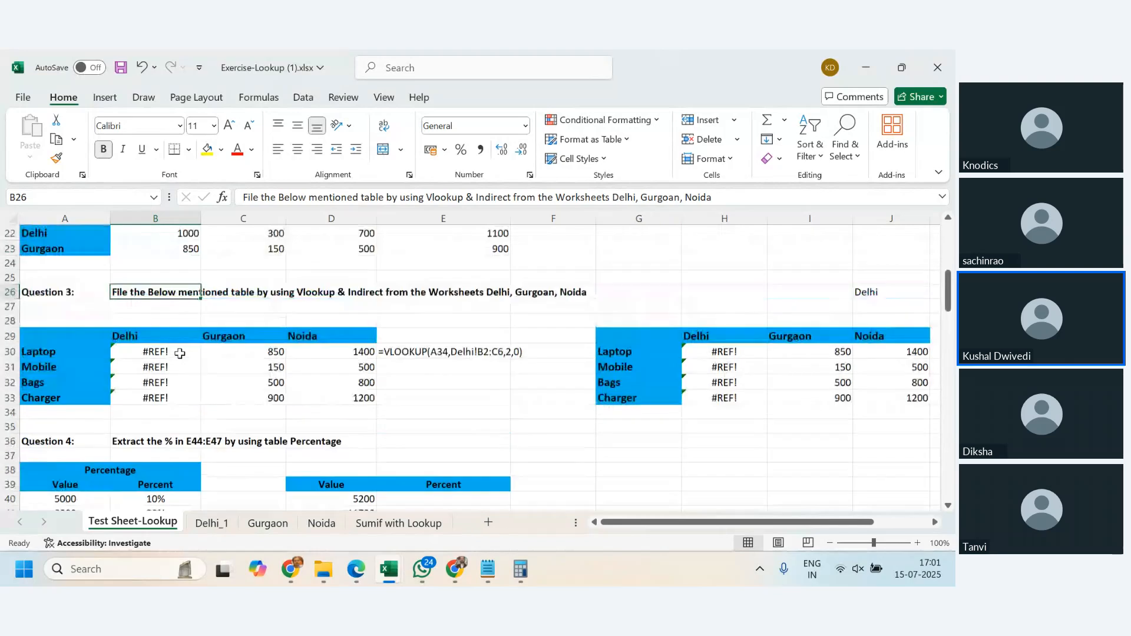
{"action": "scroll", "coordinate": [180, 354], "scroll_direction": "down", "scroll_amount": 3}
{"action": "scroll", "coordinate": [179, 353], "scroll_direction": "down", "scroll_amount": 5}
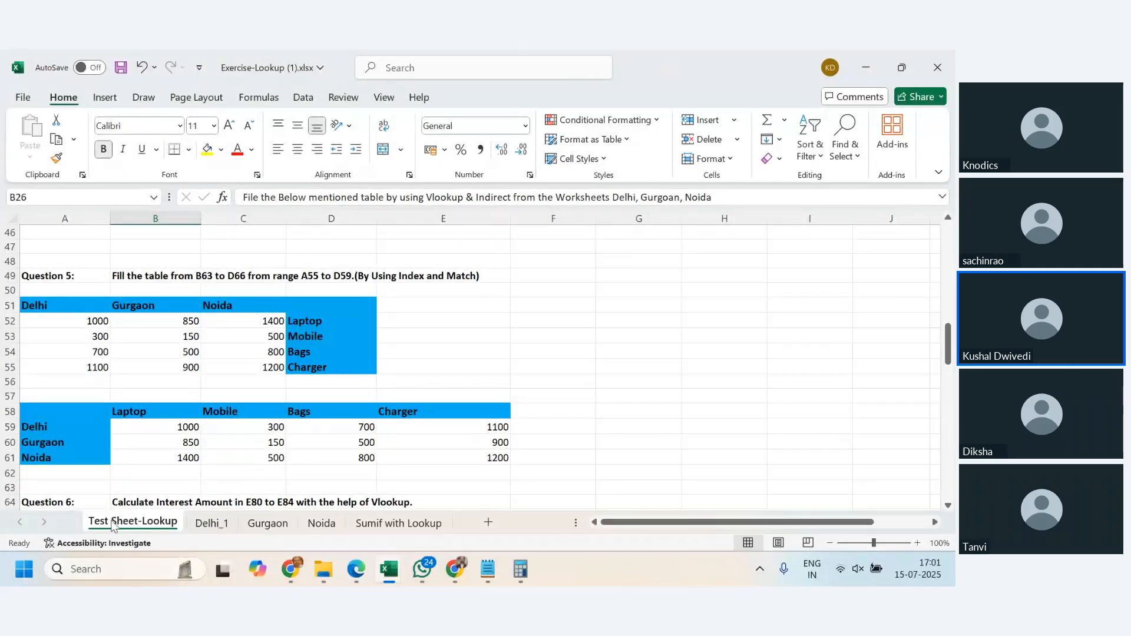
- Switch to File Explorer and open countif-sumif-Exercise-2.xlsx from the Excel Training folder, looking over its summary tables
{"action": "mouse_move", "coordinate": [327, 570]}
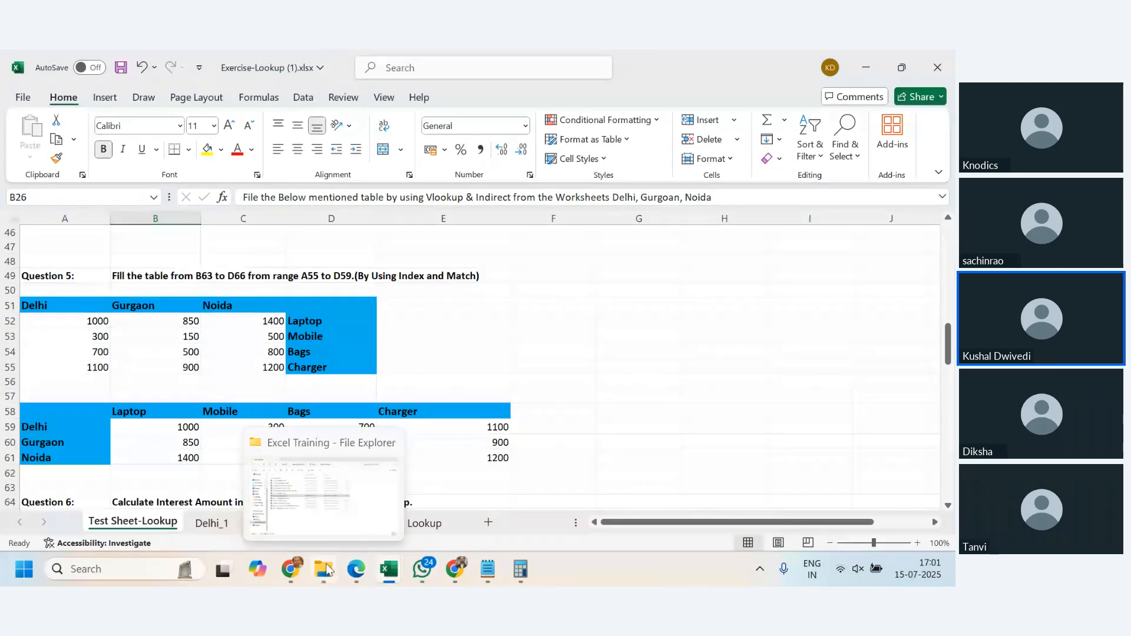
{"action": "left_click", "coordinate": [340, 531]}
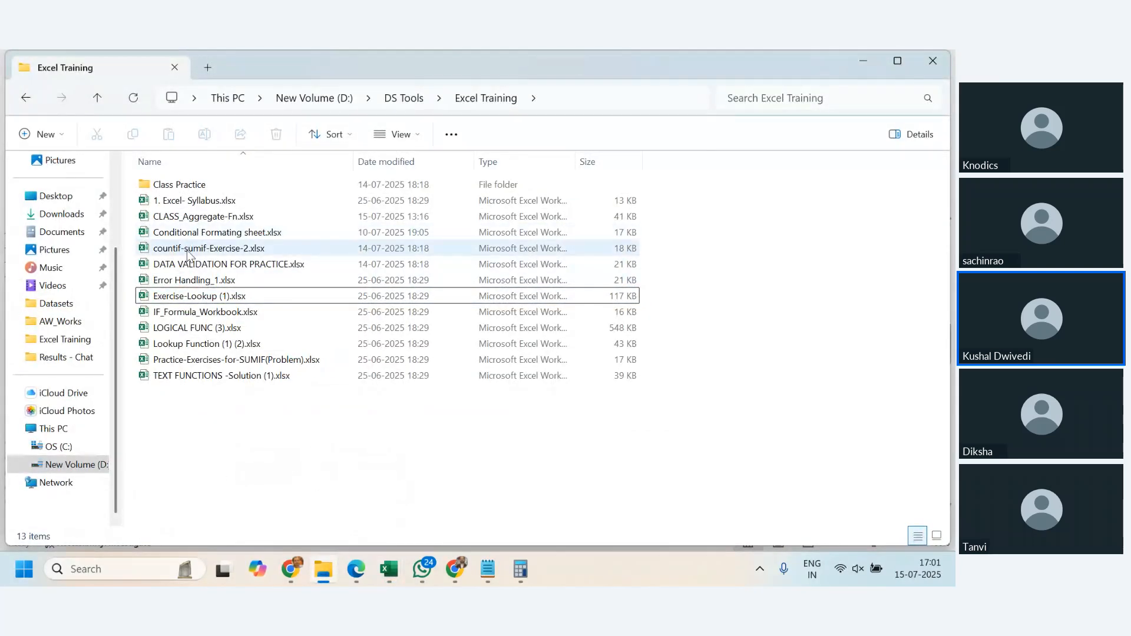
{"action": "double_click", "coordinate": [187, 252]}
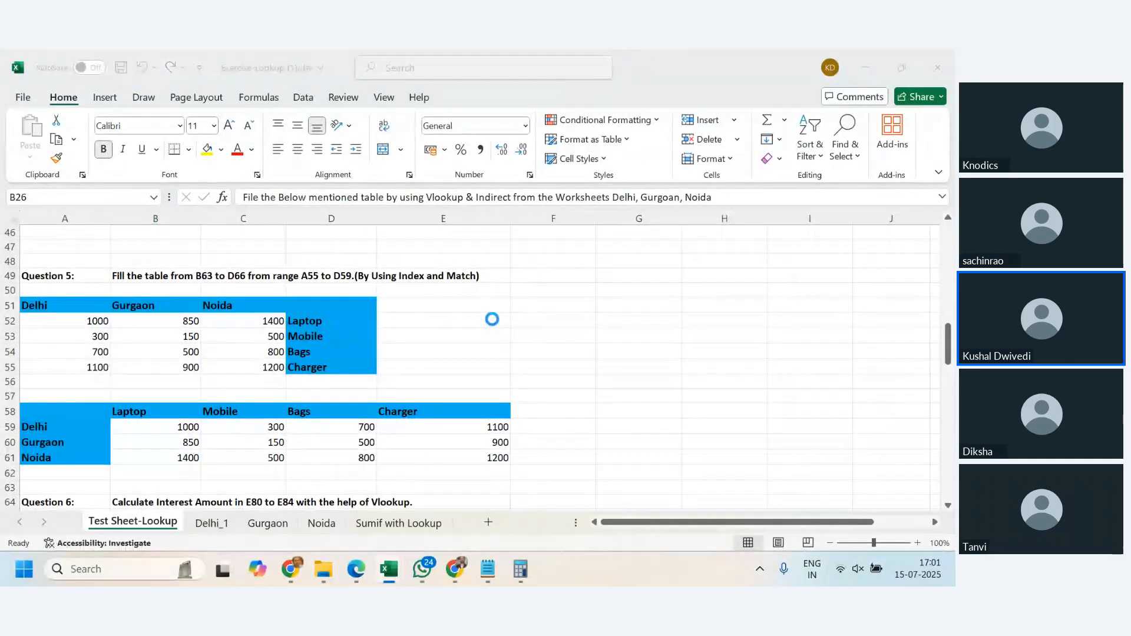
{"action": "scroll", "coordinate": [508, 381], "scroll_direction": "down", "scroll_amount": 4}
{"action": "scroll", "coordinate": [507, 380], "scroll_direction": "up", "scroll_amount": 4}
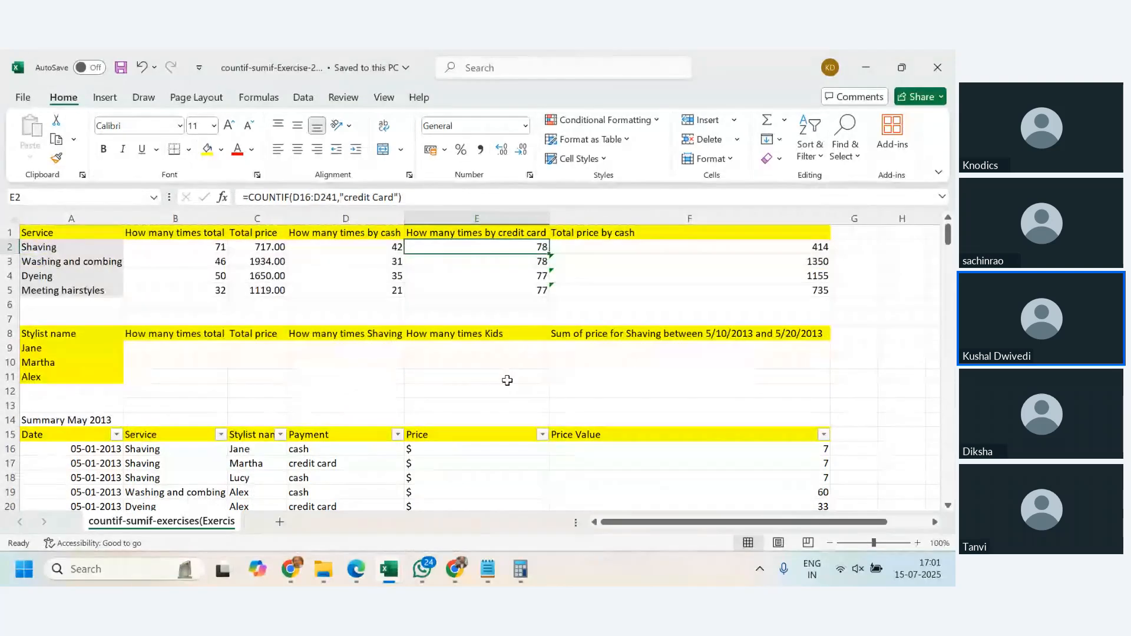
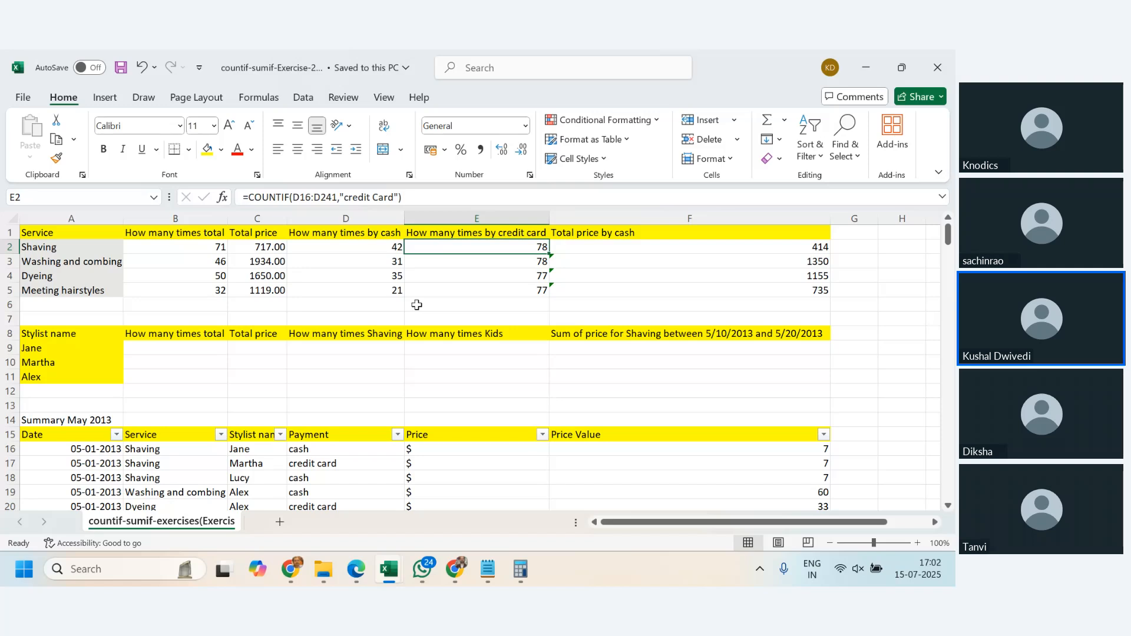
- Look over the Summary May 2013 data and check the online meeting in Chrome before returning to the countif-sumif-Exercise-2 workbook
{"action": "scroll", "coordinate": [416, 304], "scroll_direction": "down", "scroll_amount": 5}
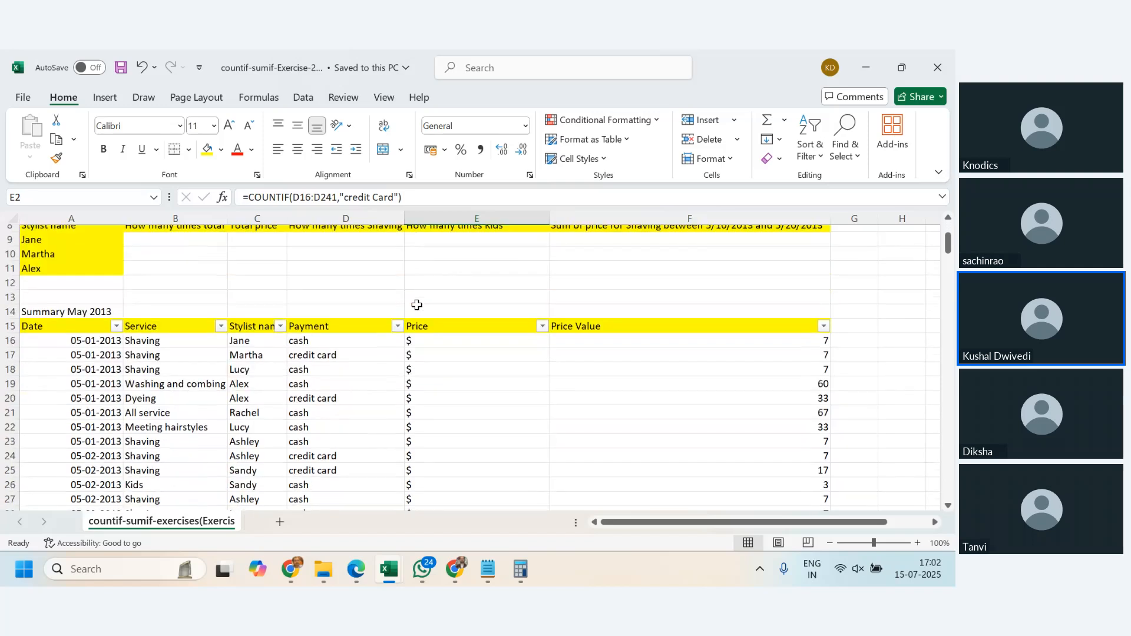
{"action": "scroll", "coordinate": [416, 304], "scroll_direction": "up", "scroll_amount": 5}
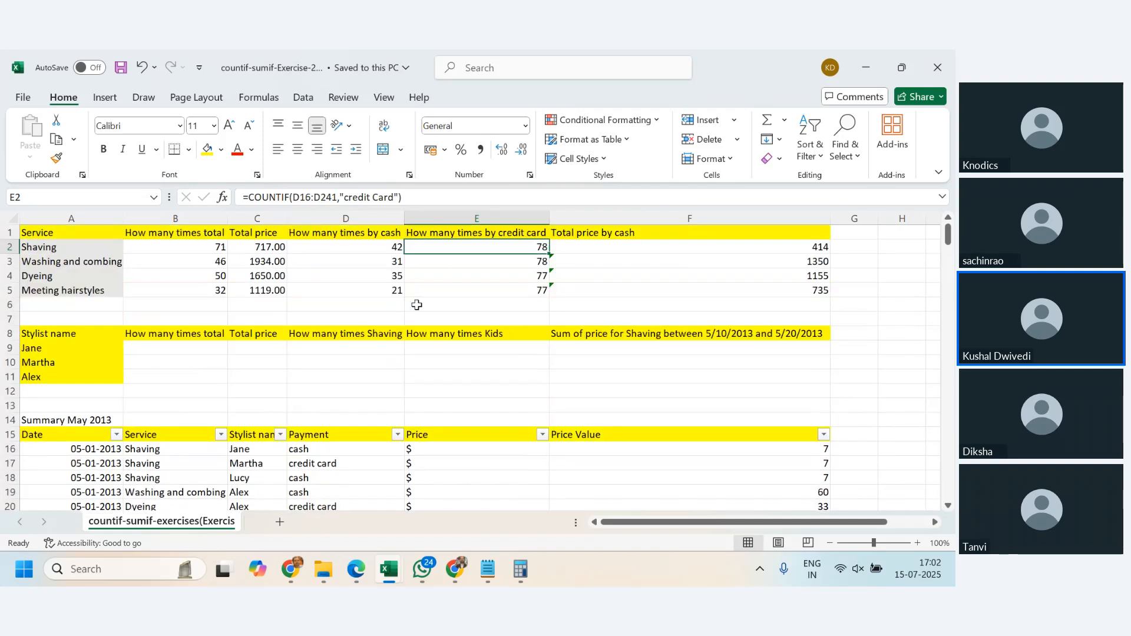
{"action": "mouse_move", "coordinate": [290, 568]}
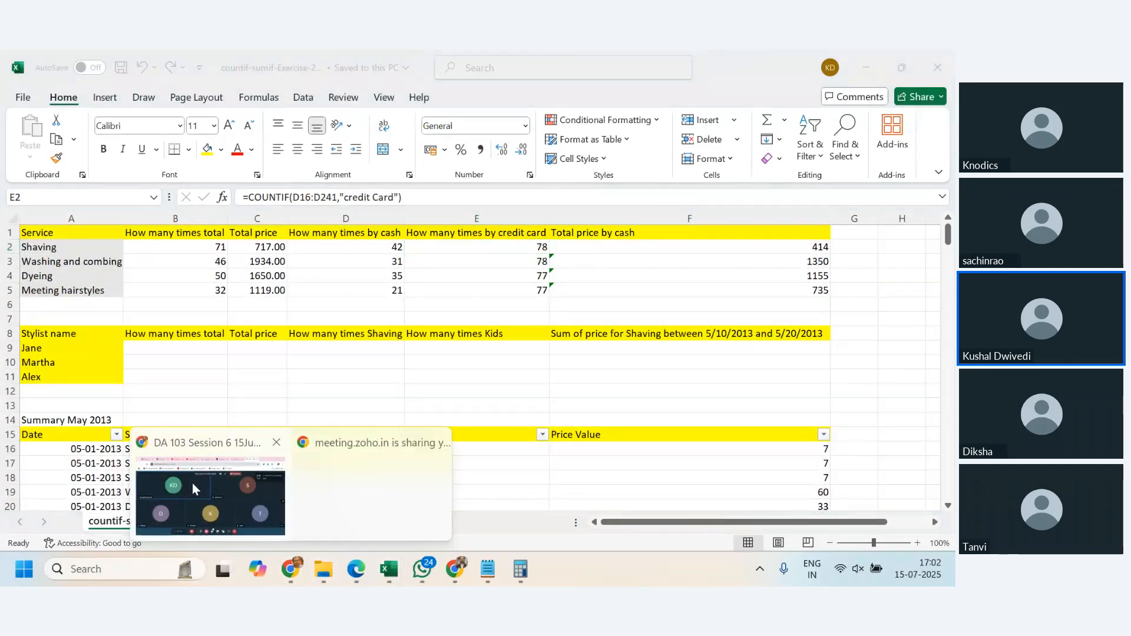
{"action": "left_click", "coordinate": [206, 501]}
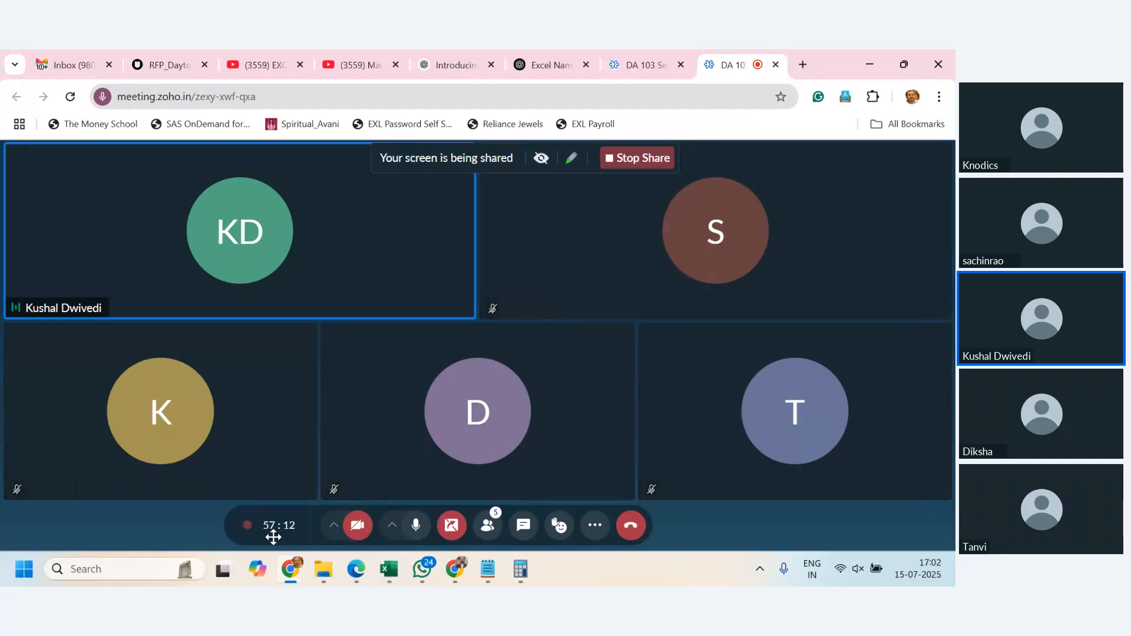
{"action": "mouse_move", "coordinate": [294, 567]}
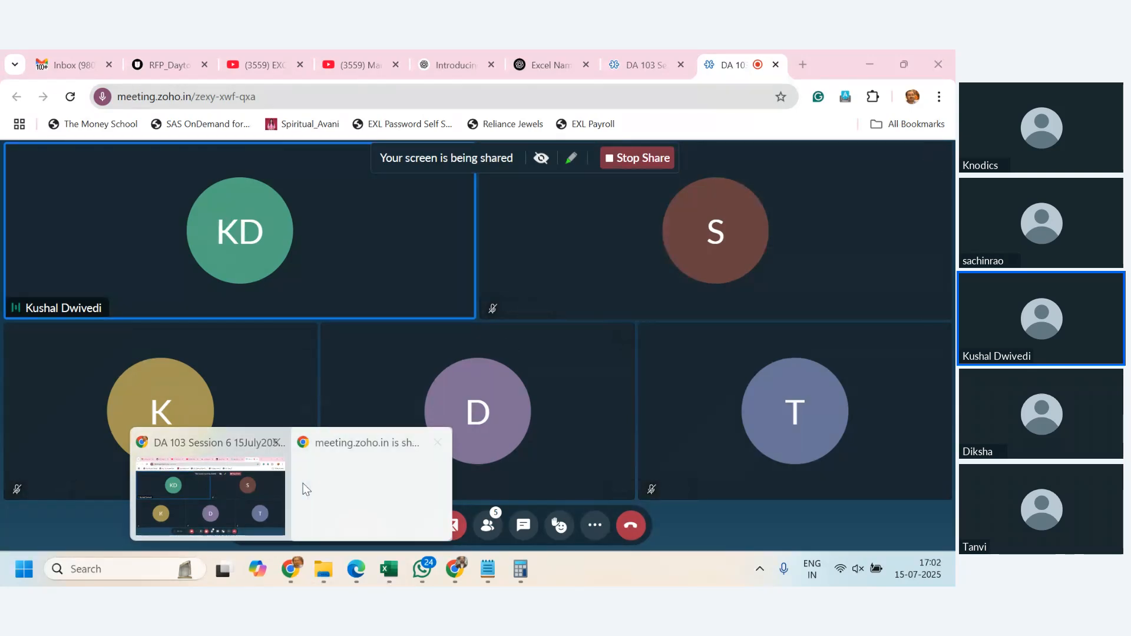
{"action": "mouse_move", "coordinate": [394, 579]}
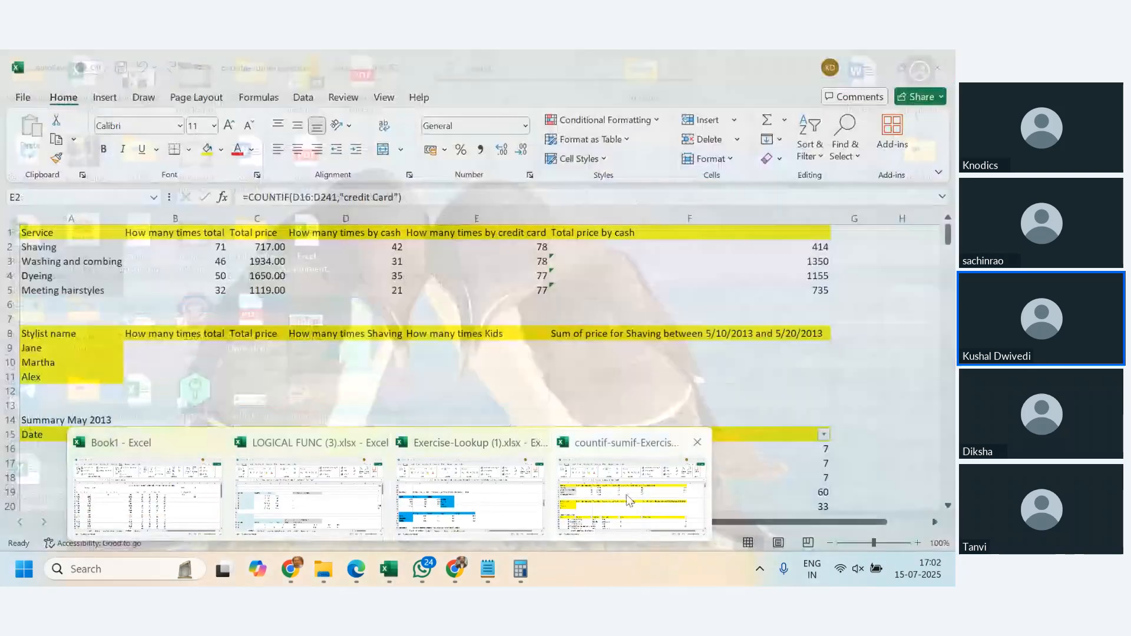
{"action": "left_click", "coordinate": [629, 494]}
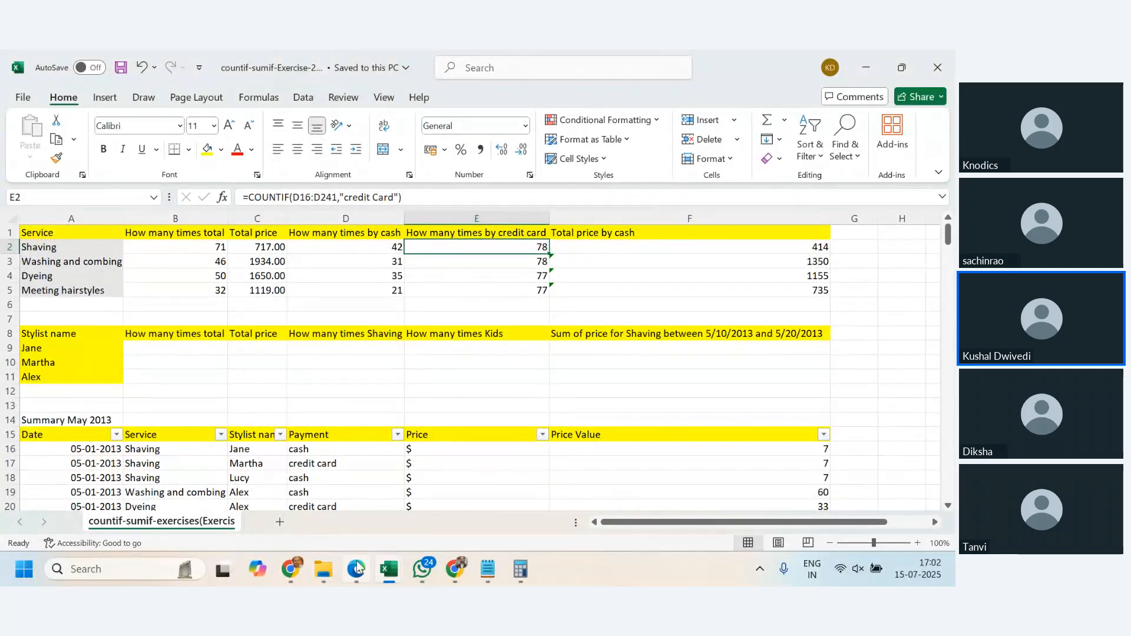
- Check the online meeting in Chrome again and switch to the LOGICAL FUNC (3).xlsx workbook in Excel
{"action": "mouse_move", "coordinate": [358, 568]}
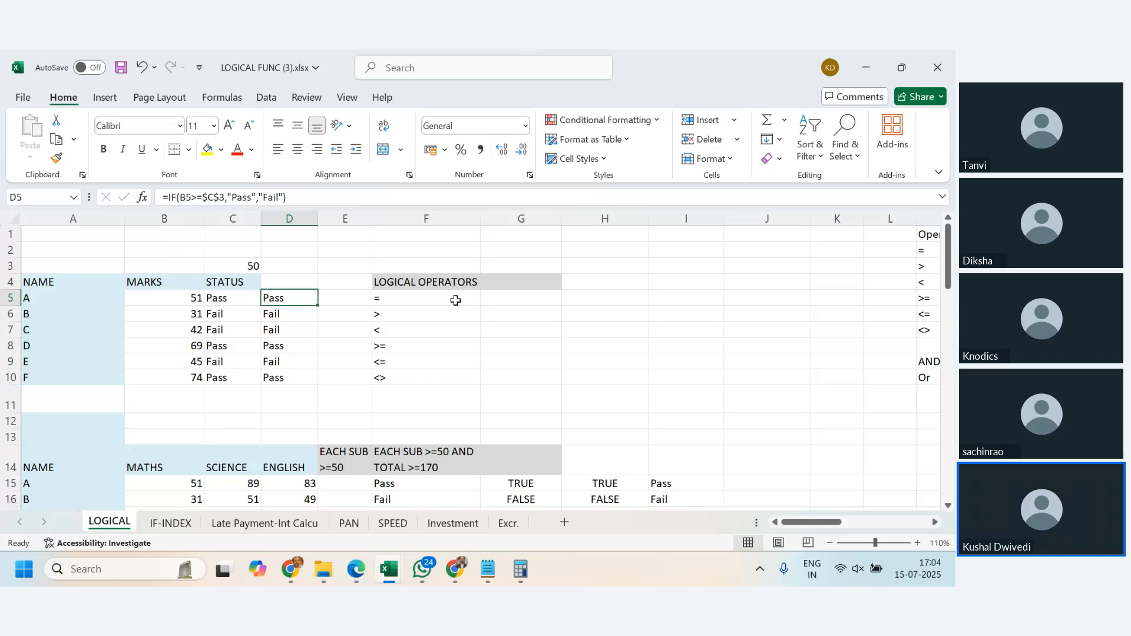
{"action": "mouse_move", "coordinate": [291, 569]}
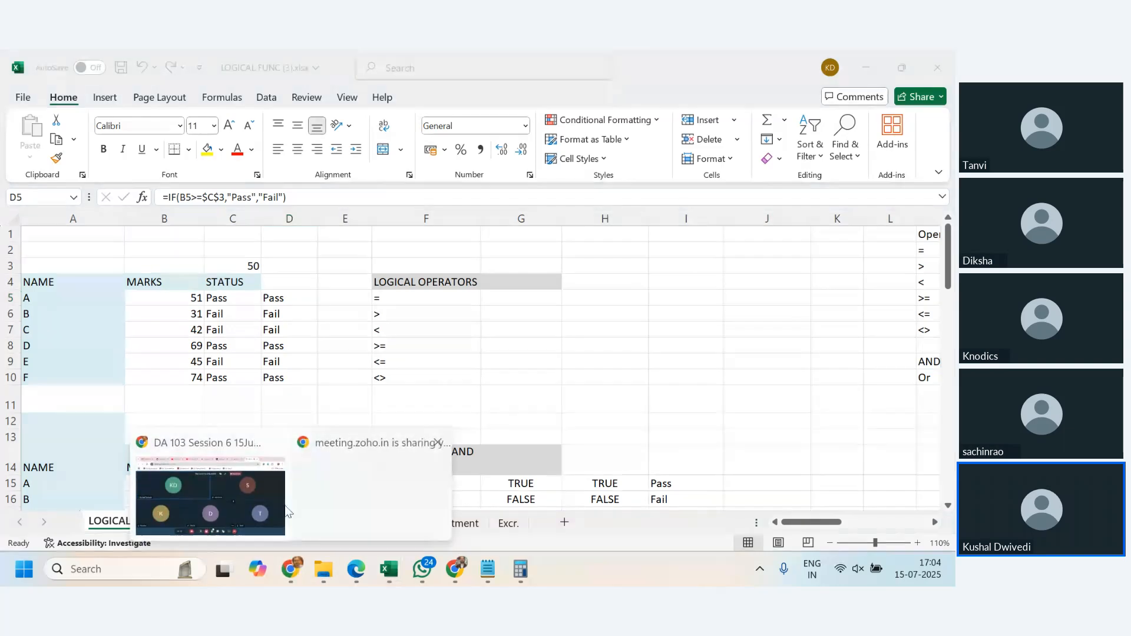
{"action": "left_click", "coordinate": [260, 507]}
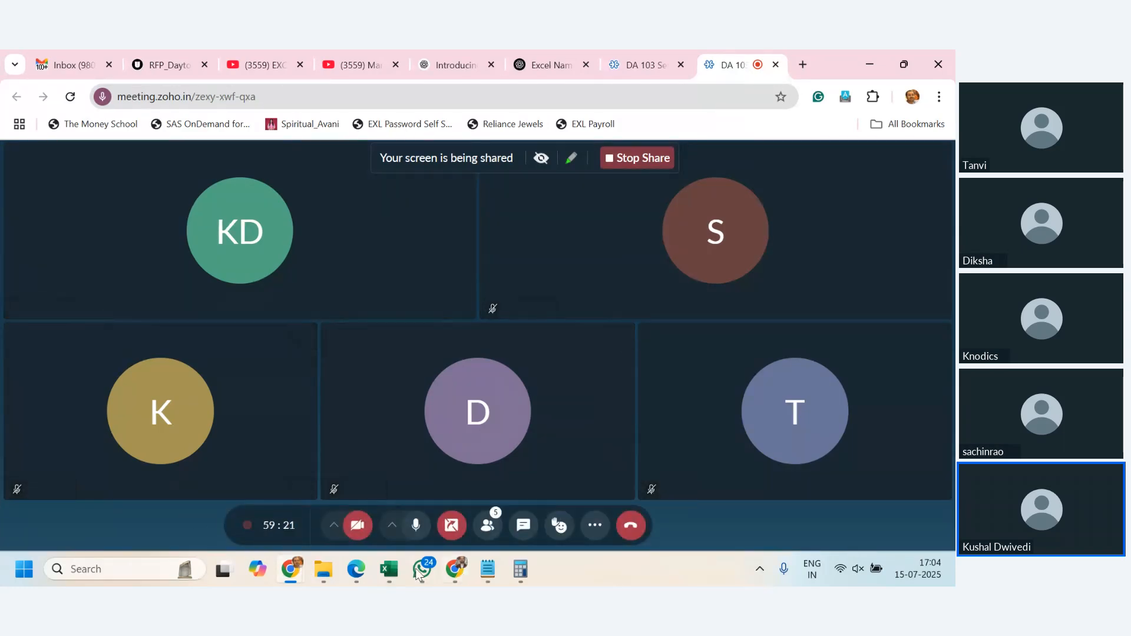
{"action": "mouse_move", "coordinate": [389, 569]}
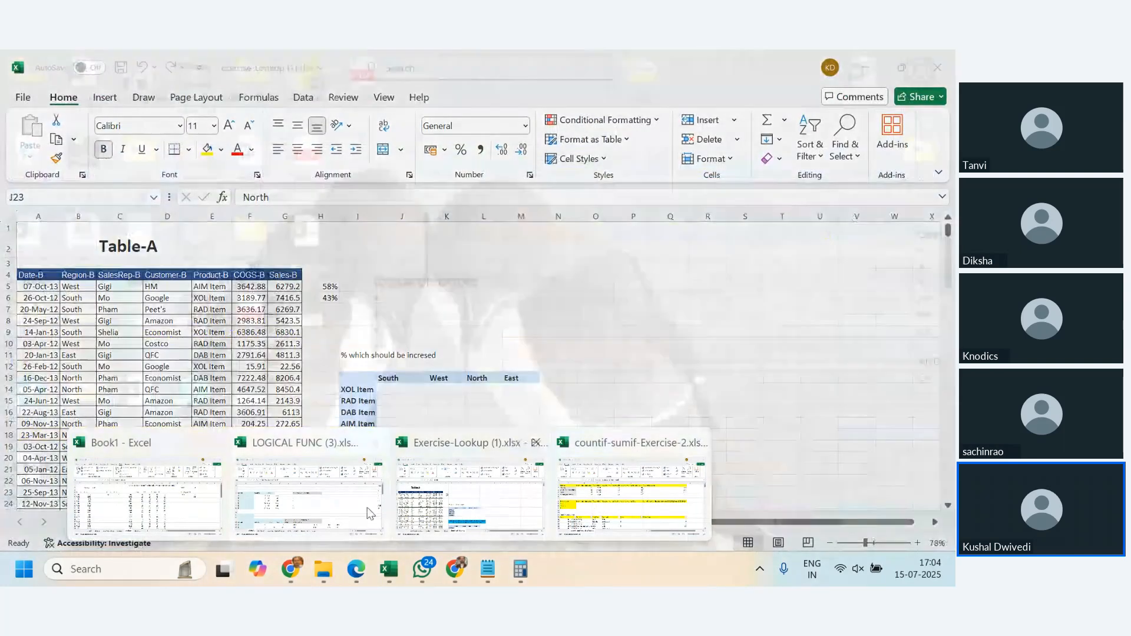
{"action": "left_click", "coordinate": [369, 513]}
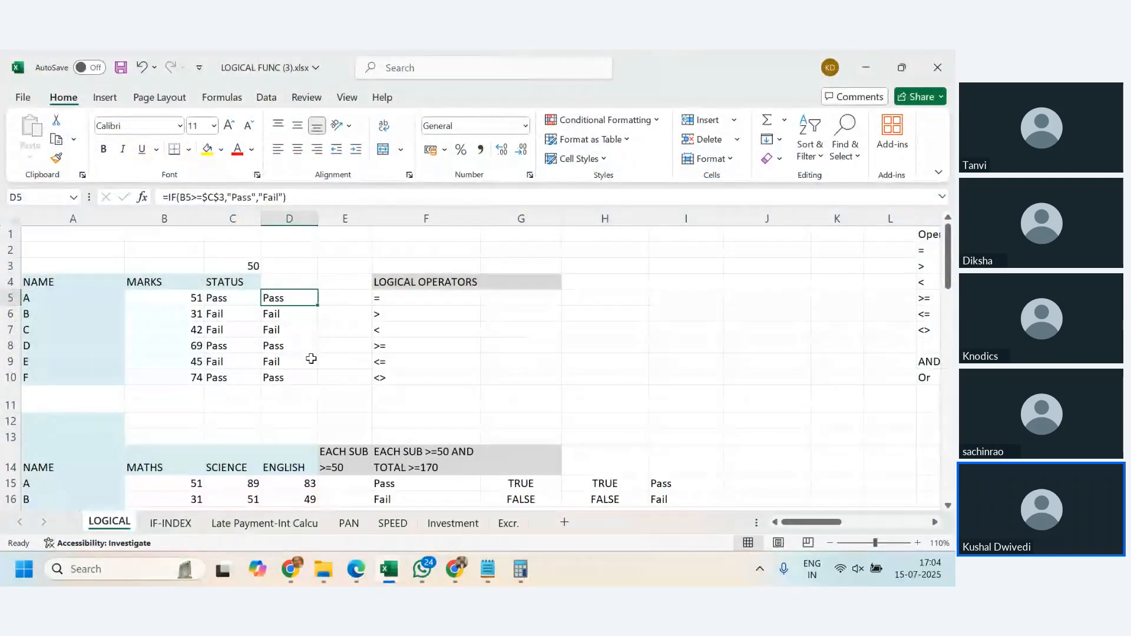
- Go through the logical operators =, >, <, >=, <= and <> in F5:F10 and glance at the subject marks table below
{"action": "left_click", "coordinate": [429, 295]}
{"action": "left_click", "coordinate": [426, 313]}
{"action": "left_click", "coordinate": [420, 330]}
{"action": "left_click", "coordinate": [417, 347]}
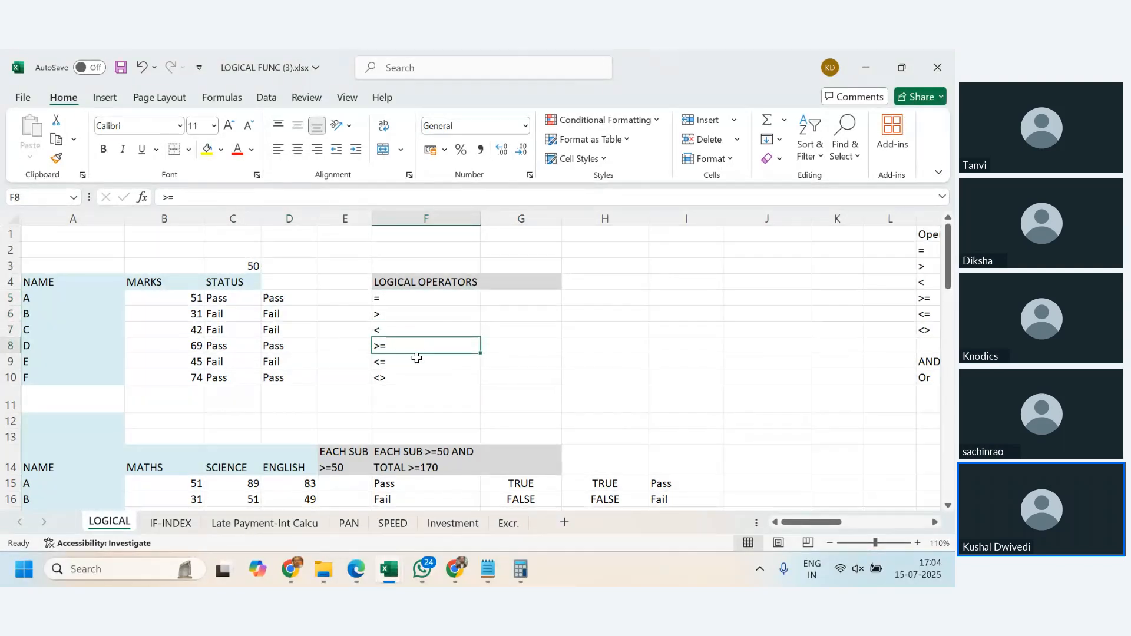
{"action": "left_click", "coordinate": [416, 360]}
{"action": "left_click", "coordinate": [412, 378]}
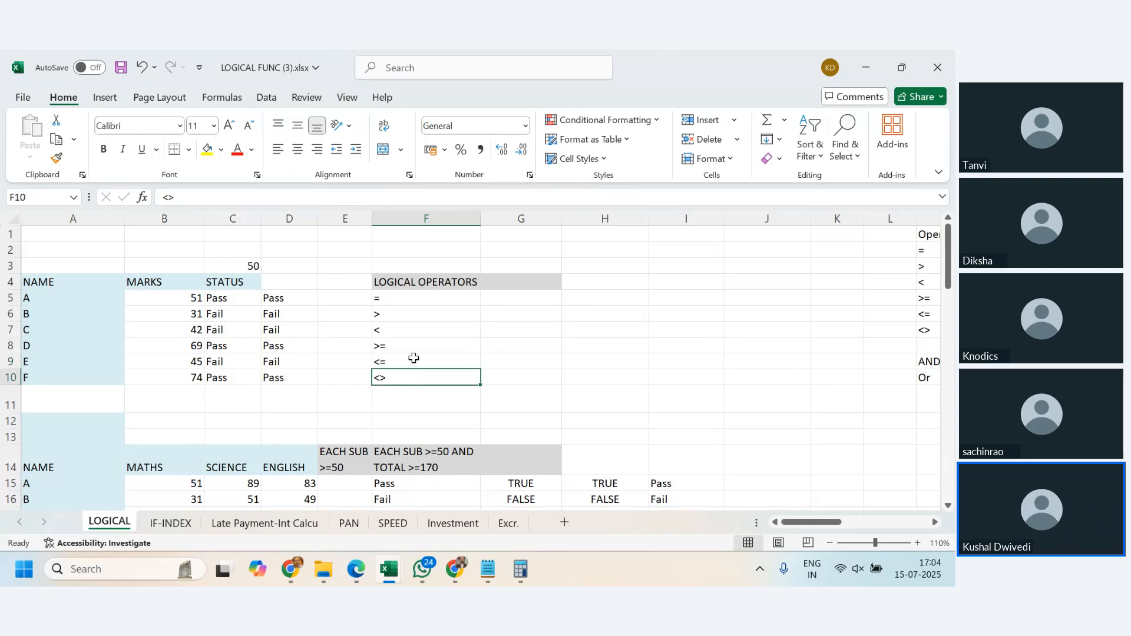
{"action": "left_click", "coordinate": [504, 299]}
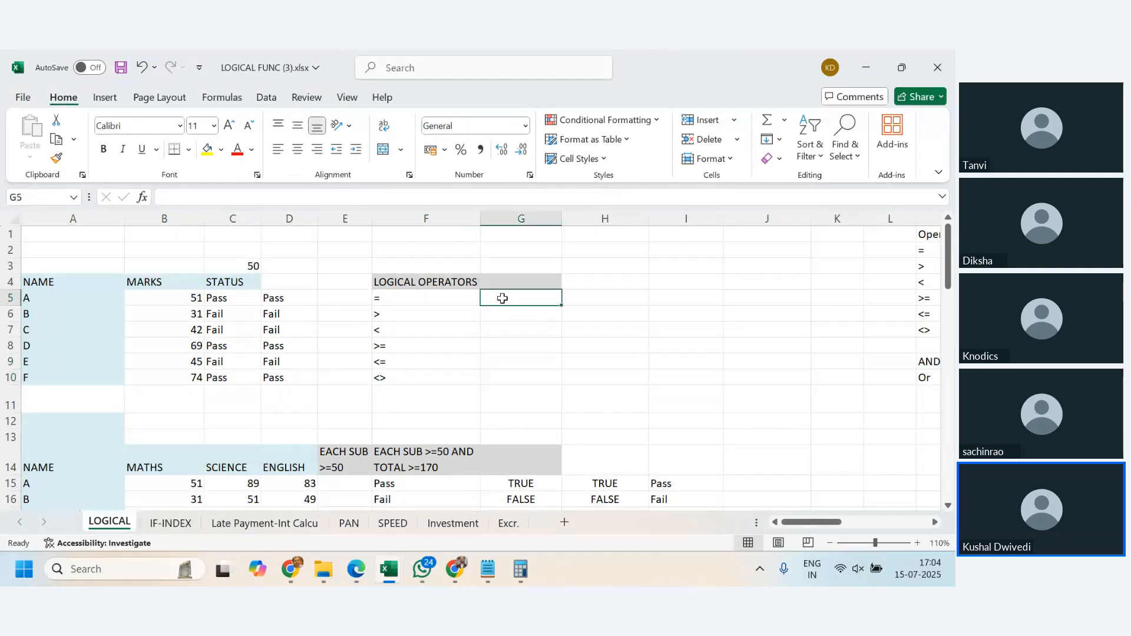
{"action": "left_click_drag", "start_coordinate": [435, 299], "coordinate": [437, 380]}
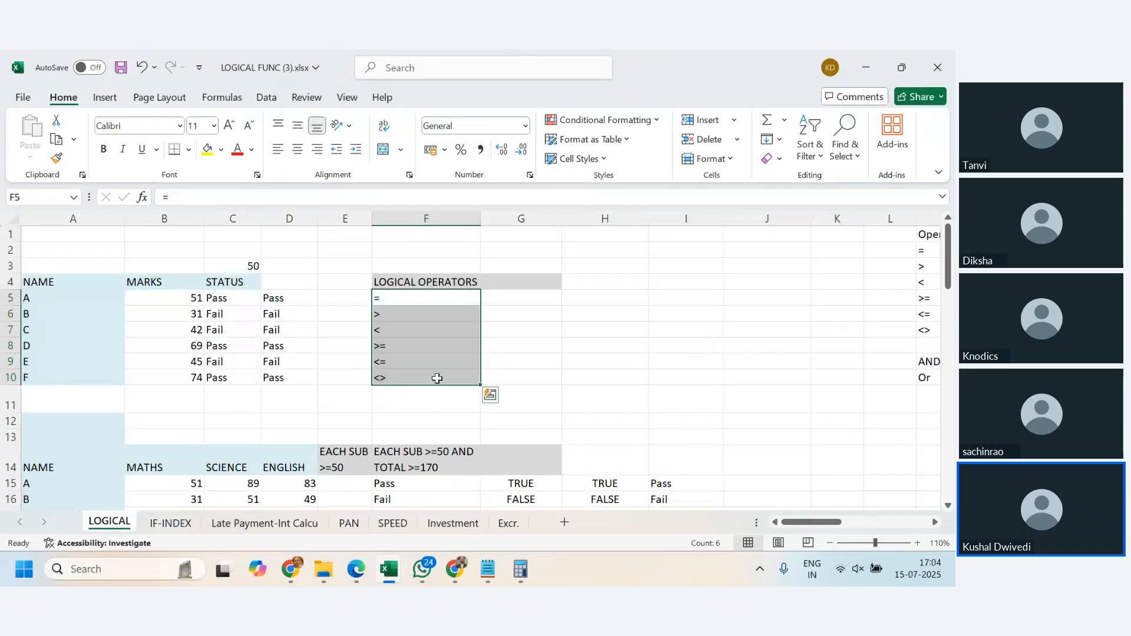
{"action": "left_click", "coordinate": [424, 299]}
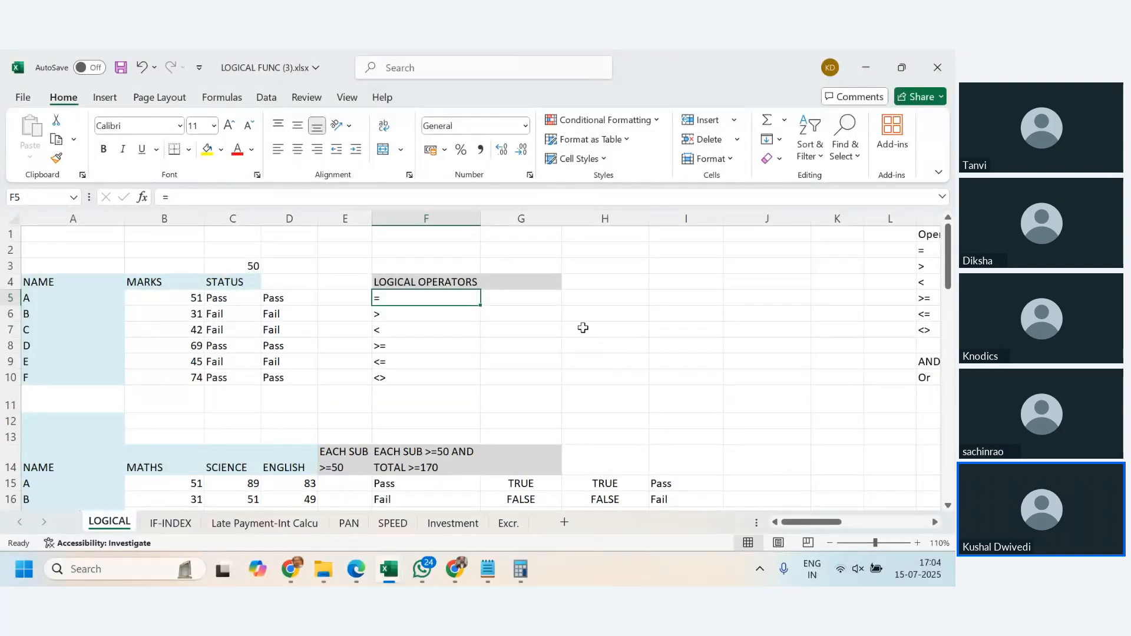
{"action": "scroll", "coordinate": [583, 328], "scroll_direction": "down", "scroll_amount": 2}
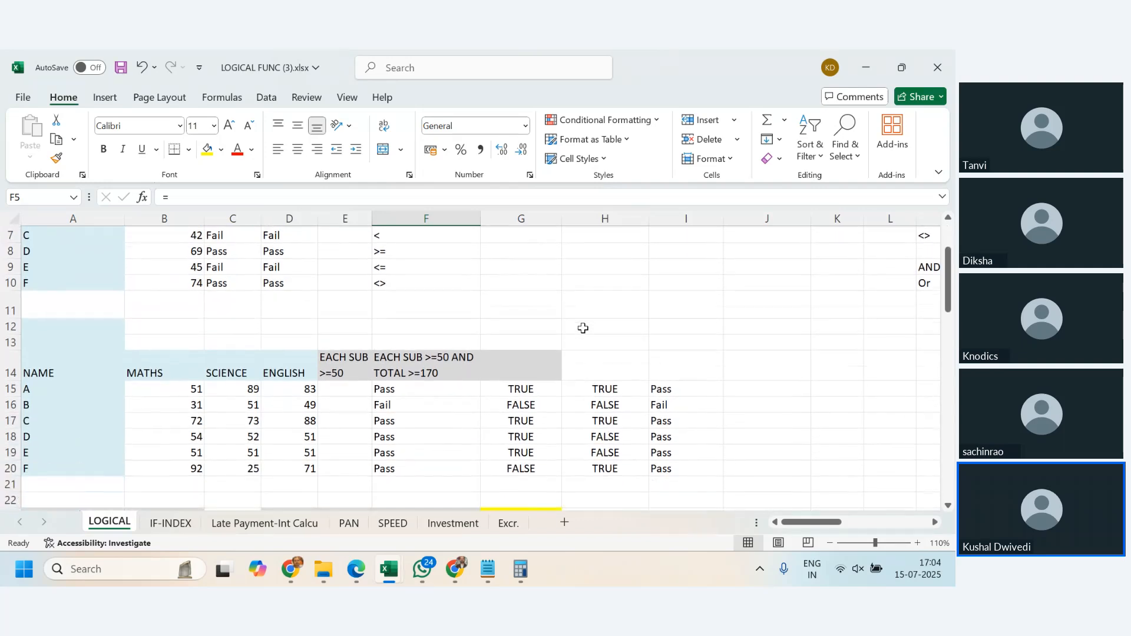
{"action": "scroll", "coordinate": [583, 328], "scroll_direction": "up", "scroll_amount": 2}
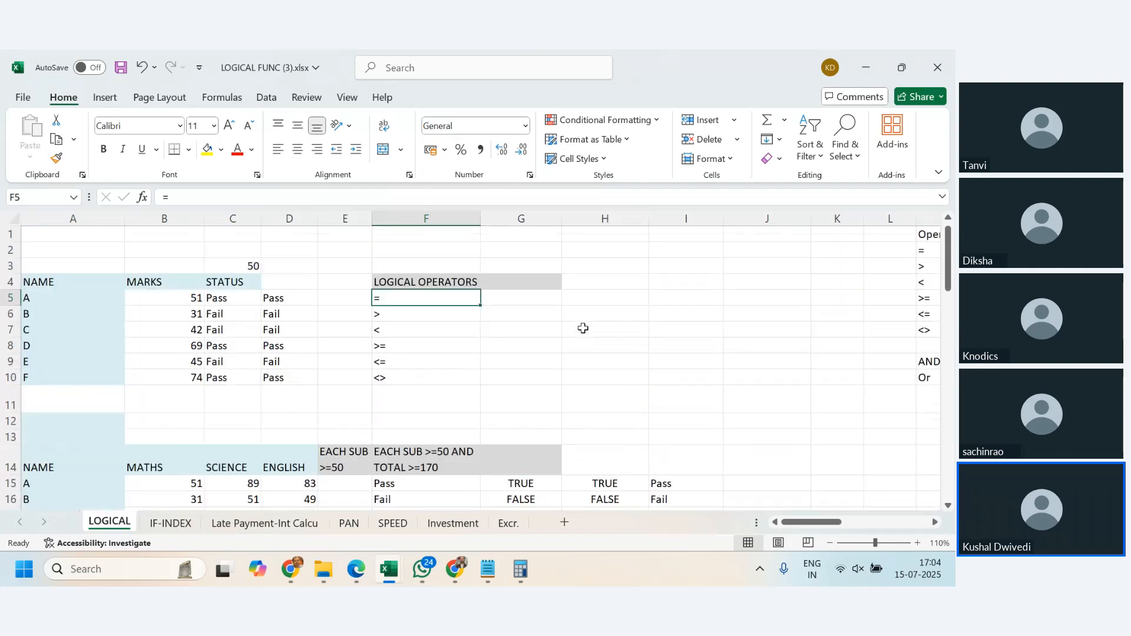
- Review the marks in B5:B10 and examine the logical test, value-if-true and value-if-false arguments of the IF formula in C5
{"action": "left_click", "coordinate": [158, 298]}
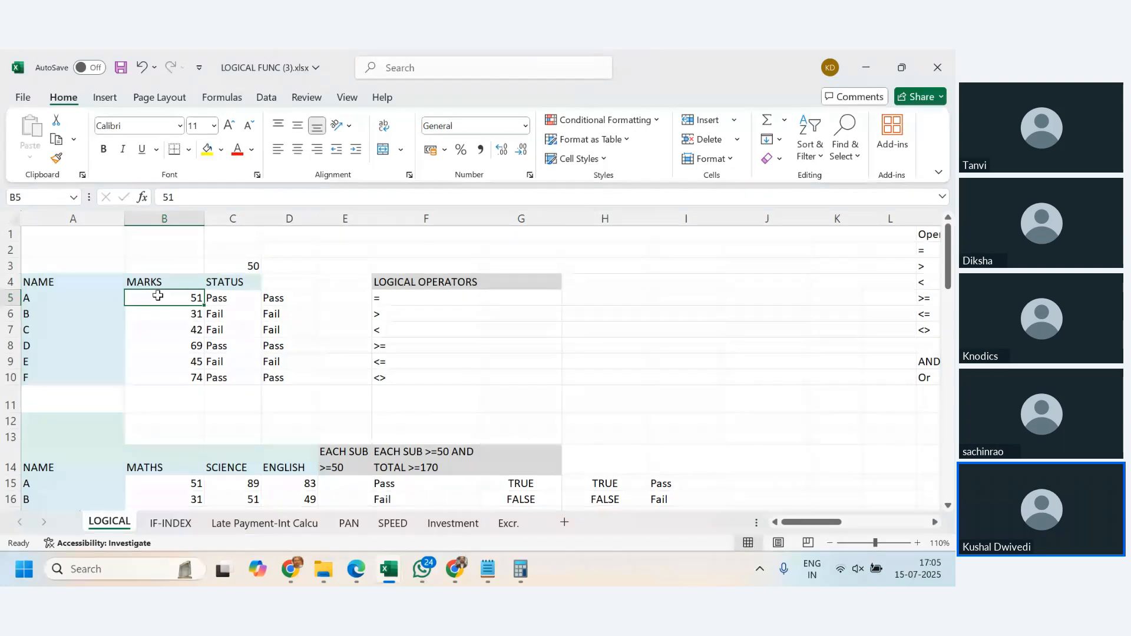
{"action": "left_click_drag", "start_coordinate": [161, 299], "coordinate": [165, 376]}
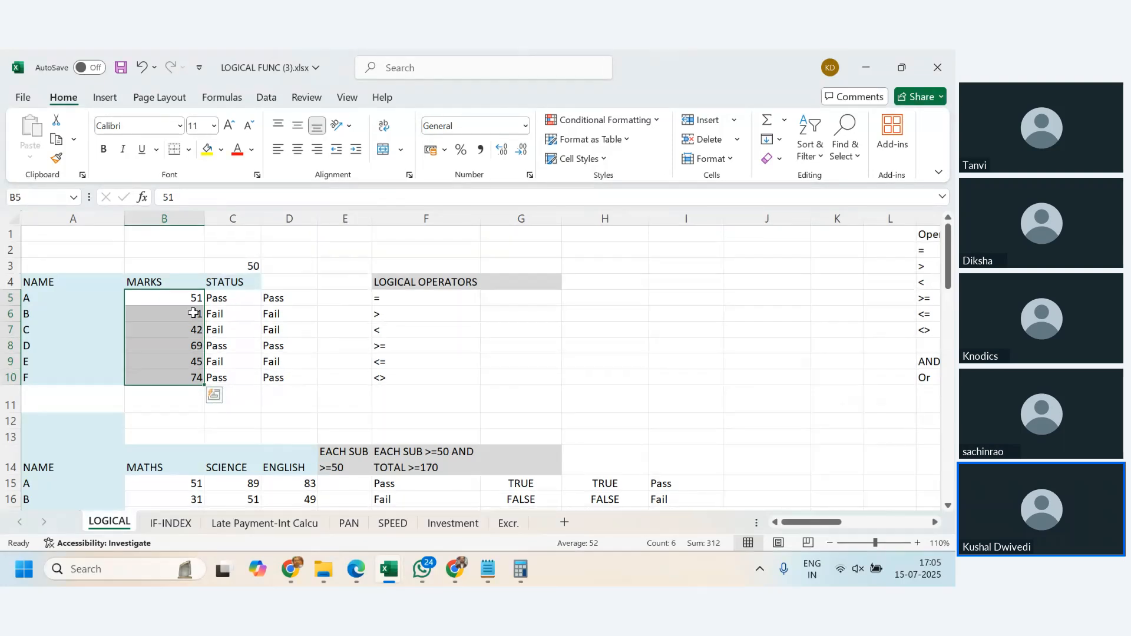
{"action": "left_click", "coordinate": [241, 298]}
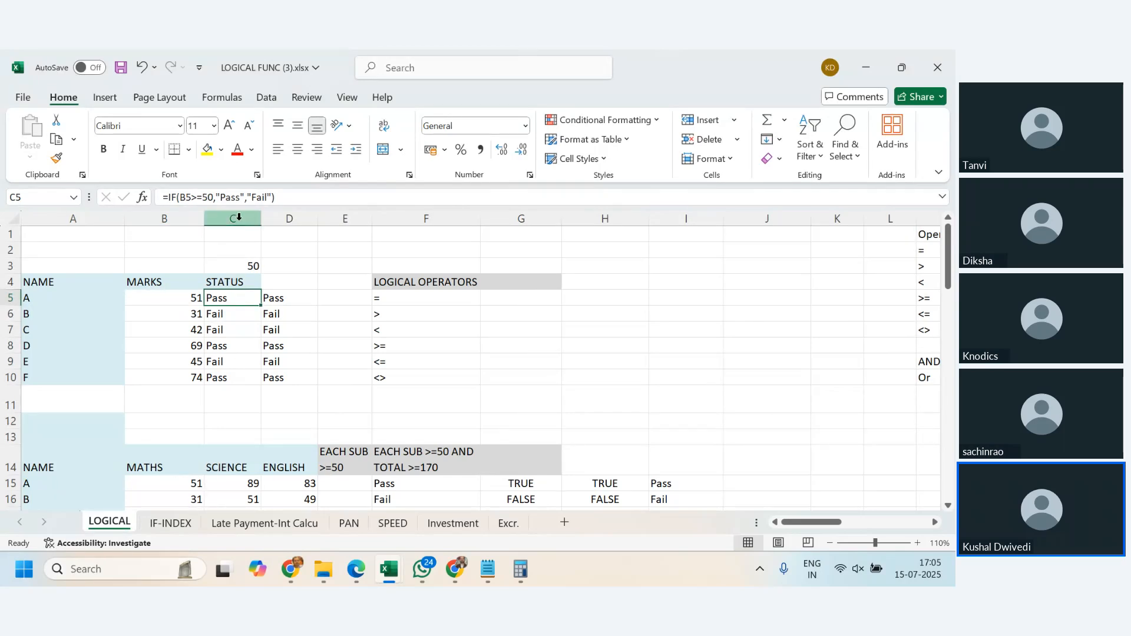
{"action": "left_click", "coordinate": [184, 200]}
{"action": "left_click_drag", "start_coordinate": [180, 199], "coordinate": [213, 203]}
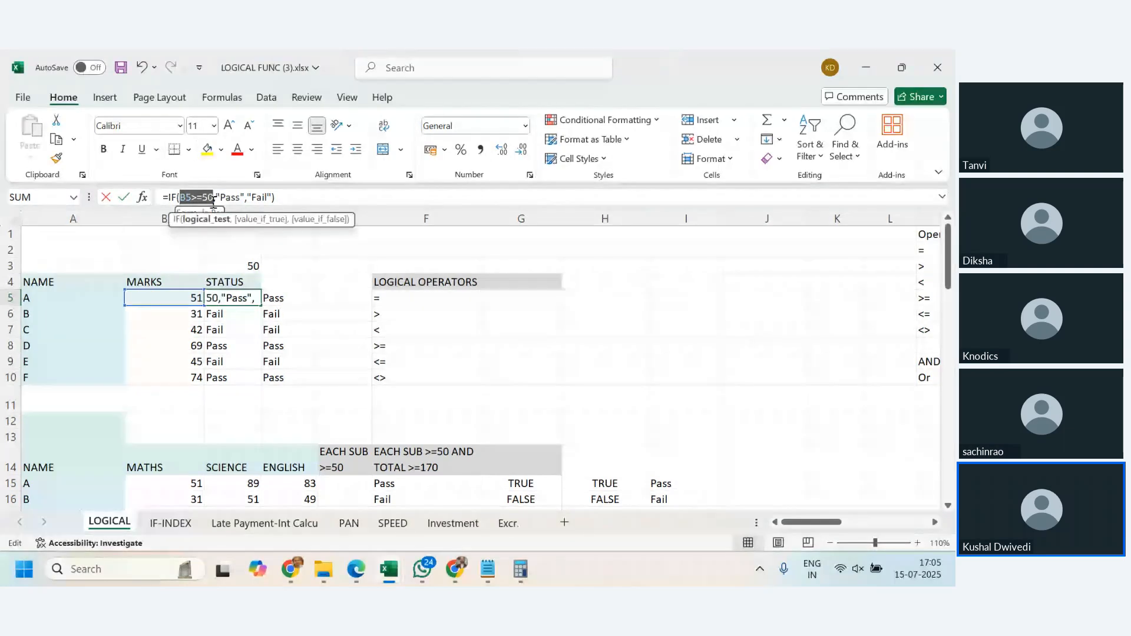
{"action": "left_click_drag", "start_coordinate": [215, 200], "coordinate": [250, 202]}
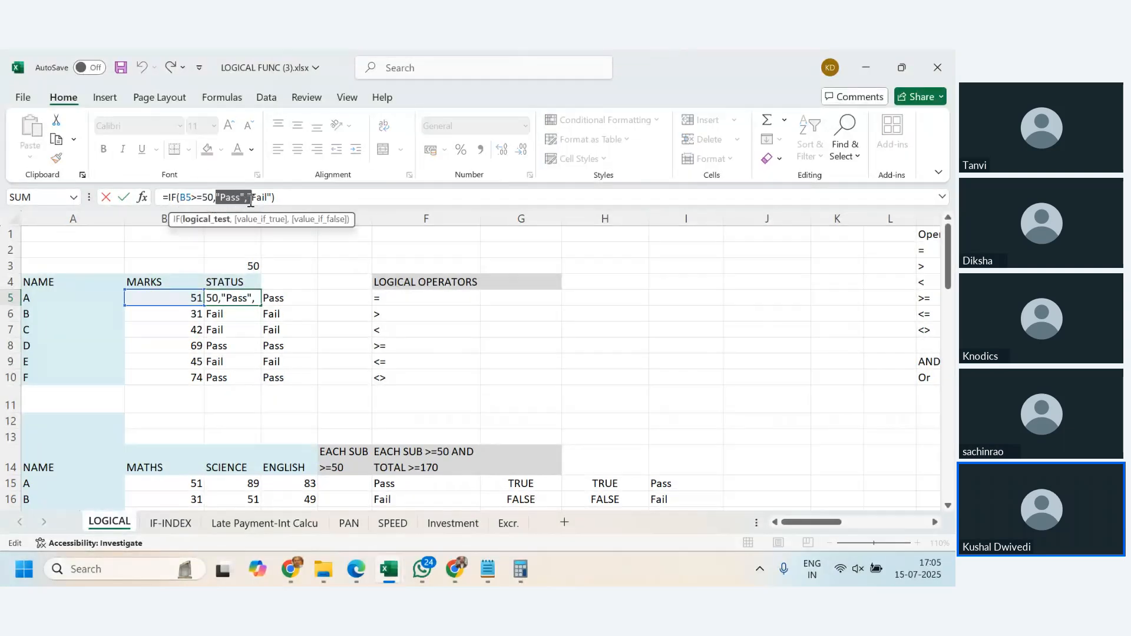
{"action": "left_click", "coordinate": [249, 198]}
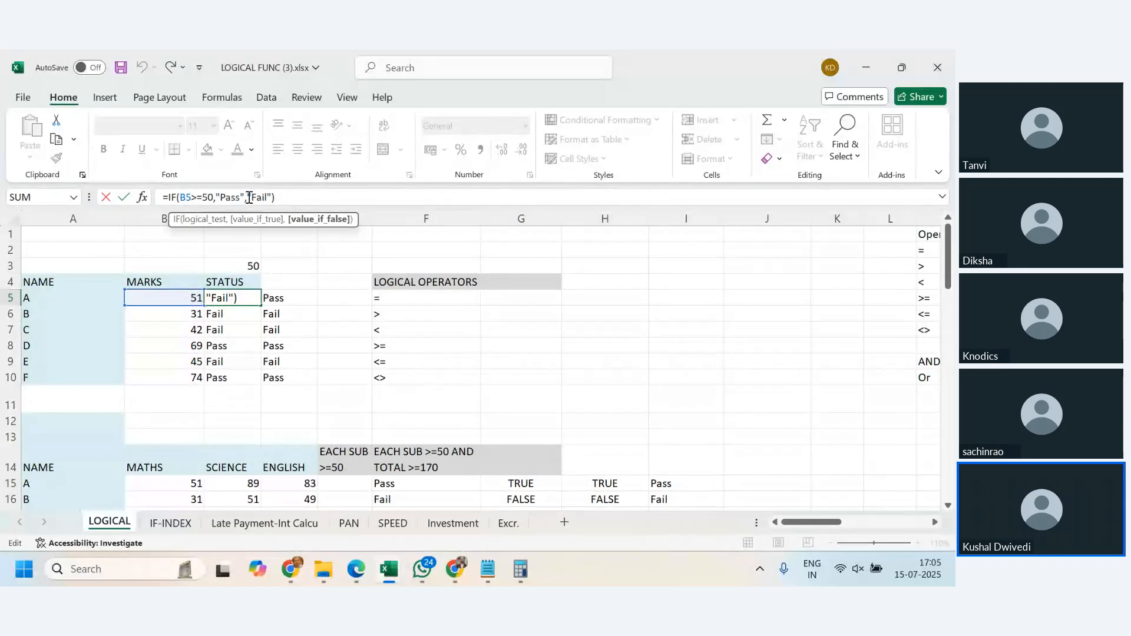
{"action": "left_click_drag", "start_coordinate": [249, 198], "coordinate": [272, 198]}
{"action": "key", "text": "Return"}
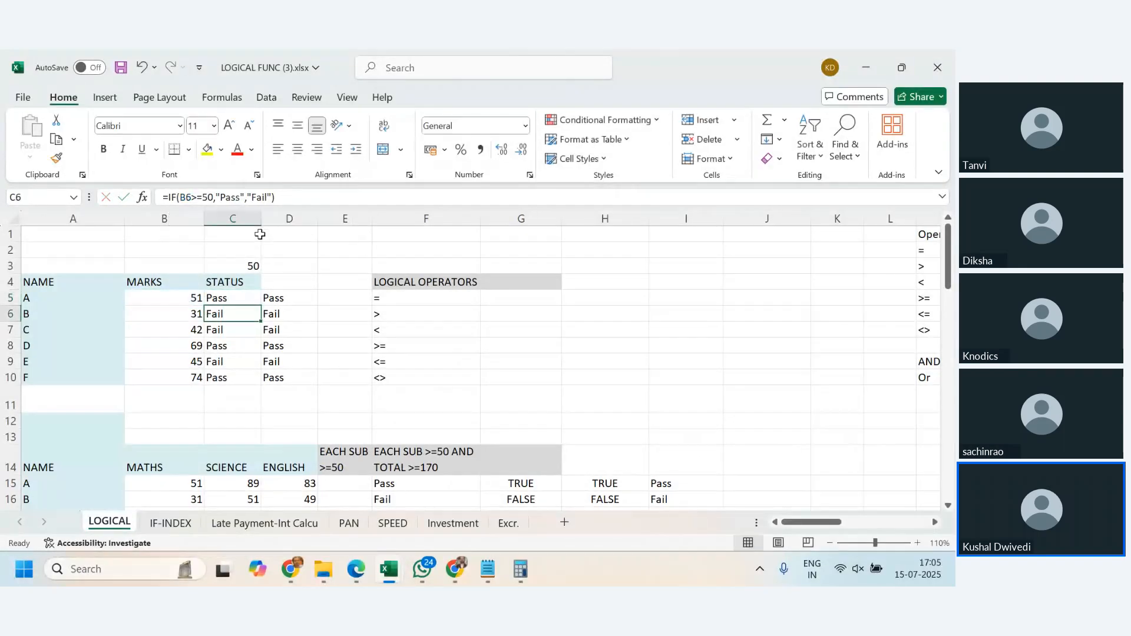
- Fill the IF formula from C5 down to C10 and check the statuses against the marks in column B
{"action": "left_click", "coordinate": [246, 302]}
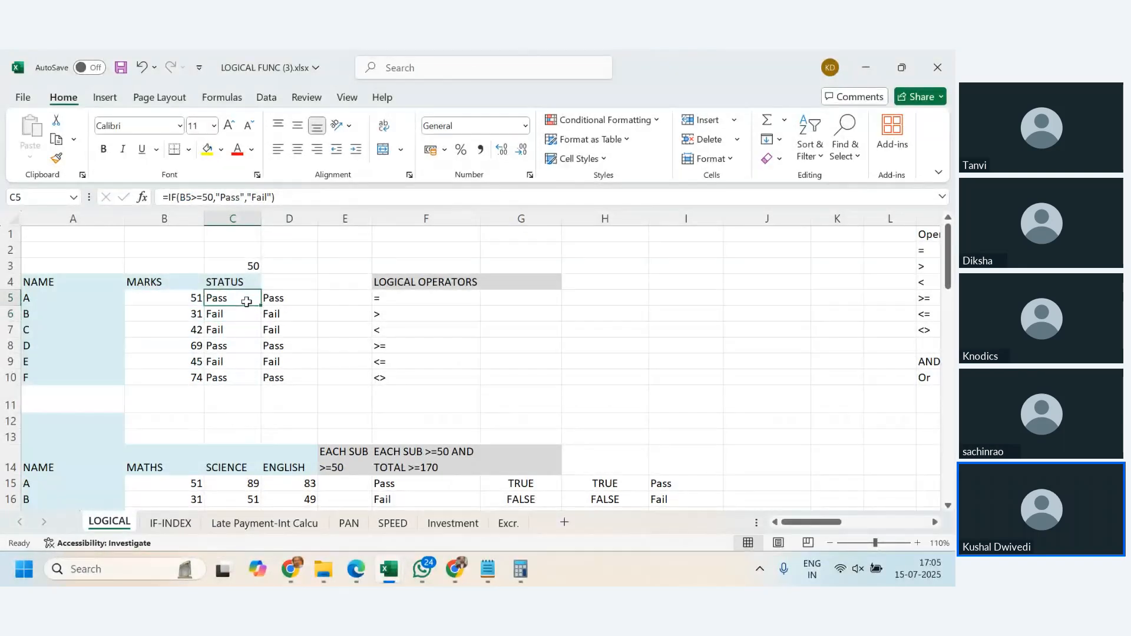
{"action": "left_click_drag", "start_coordinate": [259, 305], "coordinate": [260, 380]}
{"action": "left_click", "coordinate": [247, 330]}
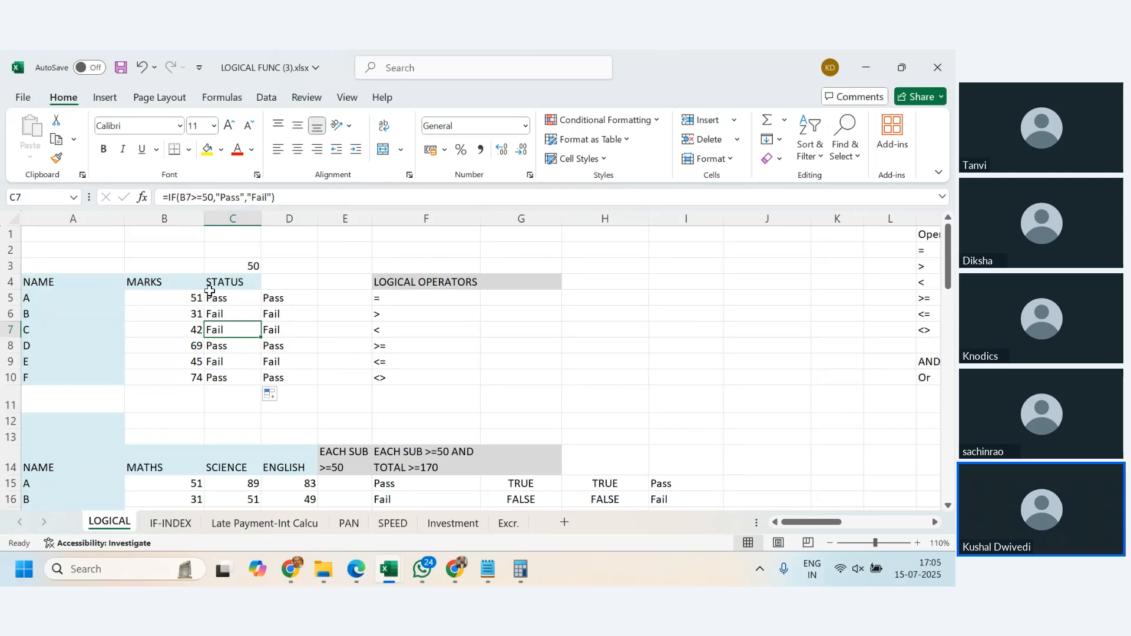
{"action": "left_click_drag", "start_coordinate": [194, 312], "coordinate": [190, 327]}
{"action": "left_click", "coordinate": [189, 363]}
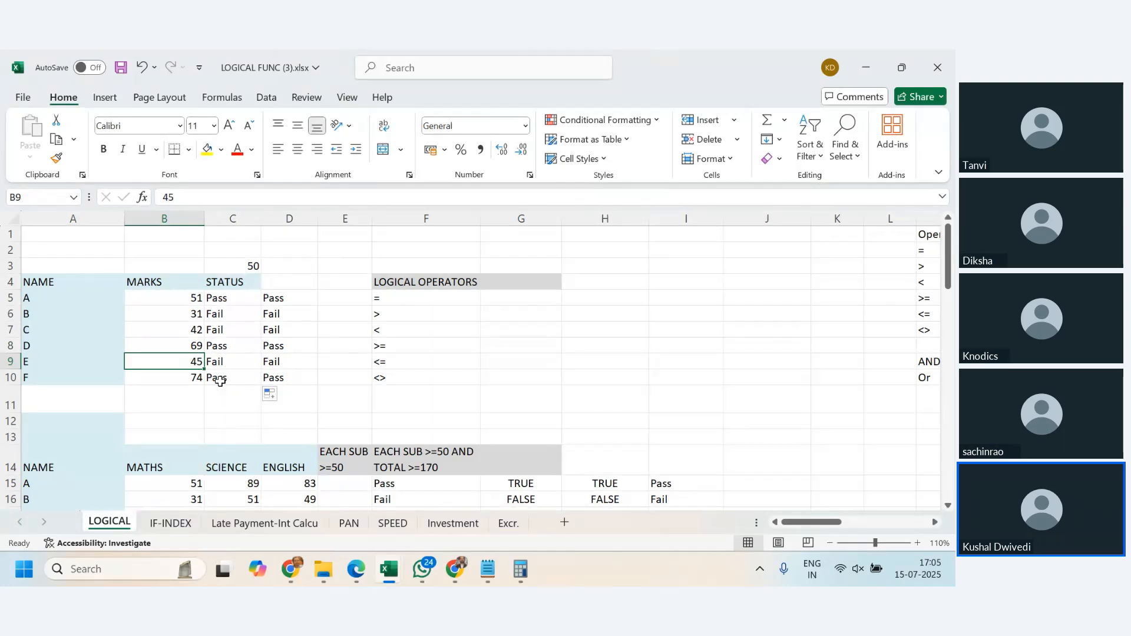
- Compare the hard-coded 50 in the C5 formula with the $C$3 reference in D5, and inspect the threshold cell C3
{"action": "left_click", "coordinate": [295, 296]}
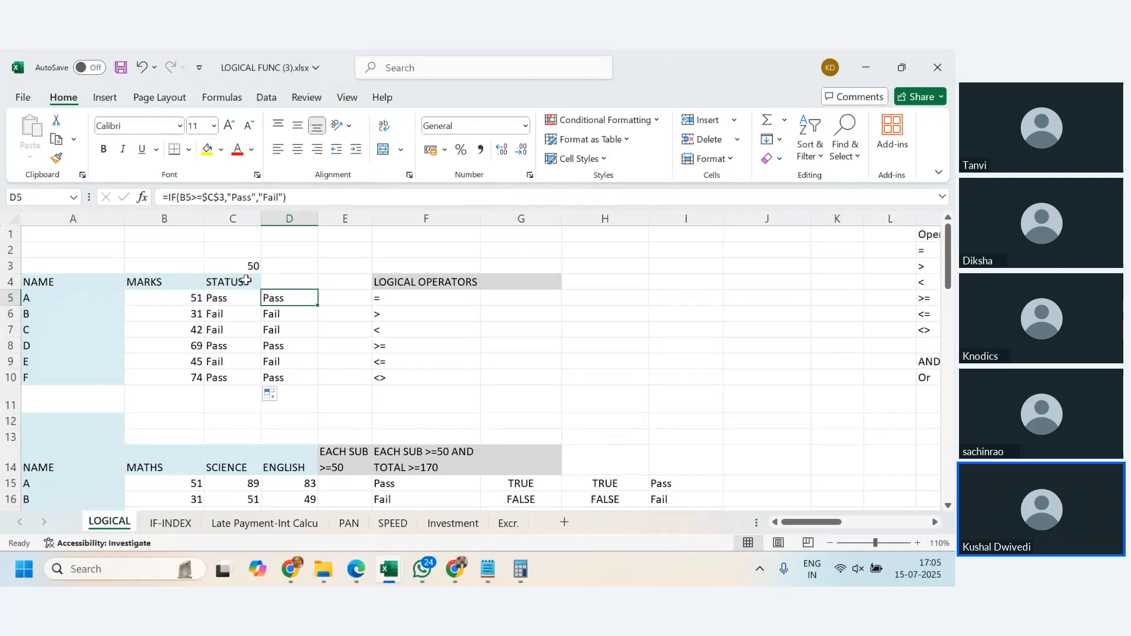
{"action": "left_click", "coordinate": [232, 294]}
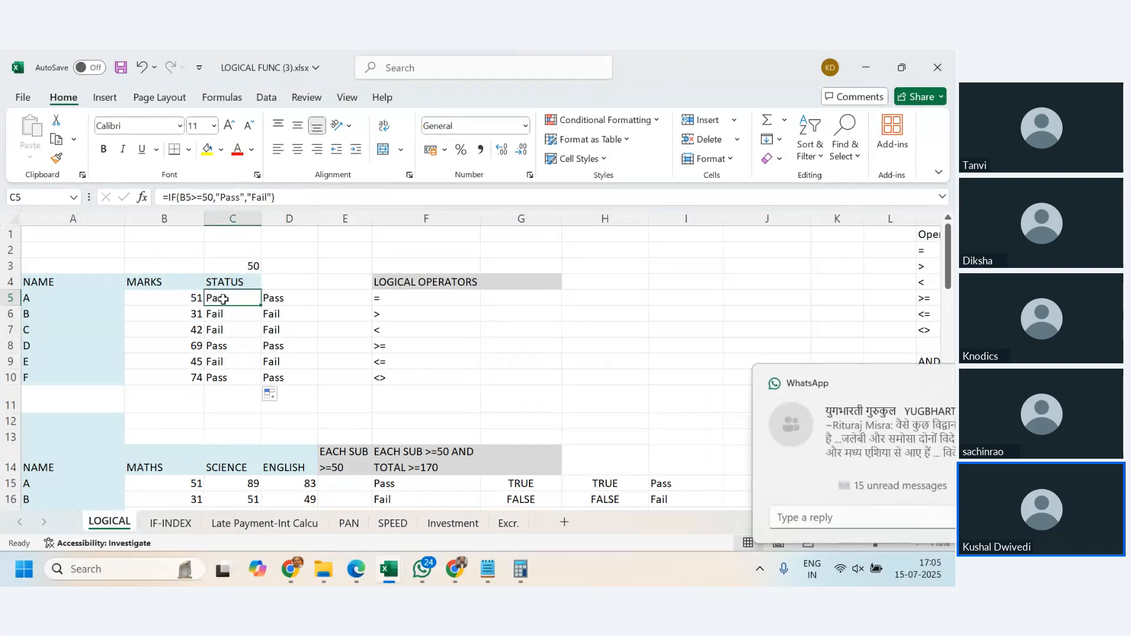
{"action": "left_click", "coordinate": [203, 198]}
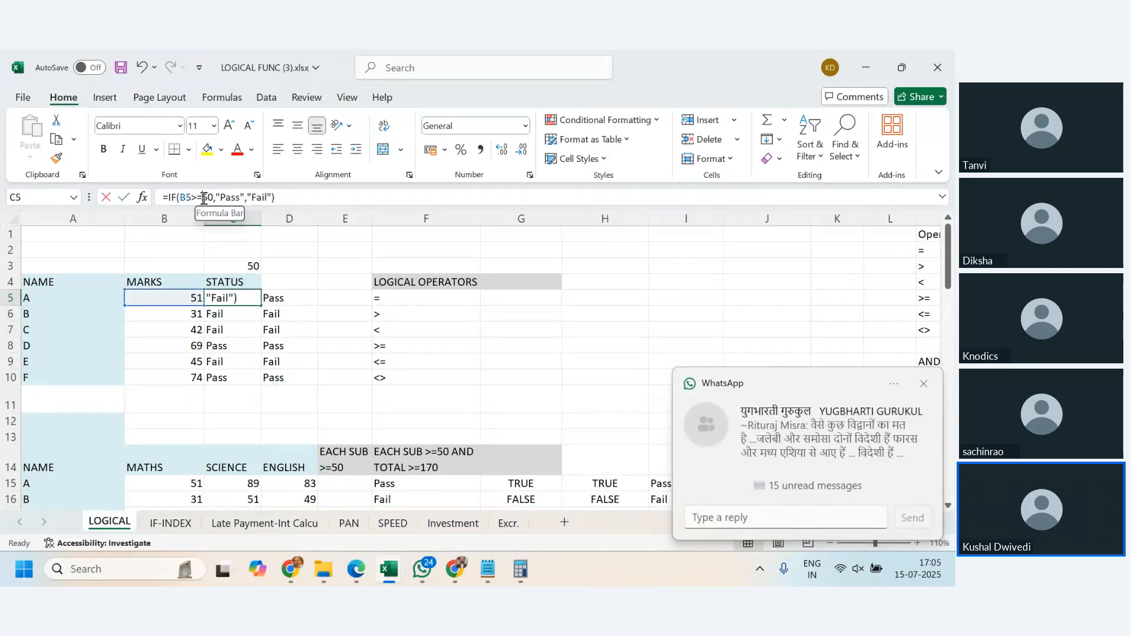
{"action": "double_click", "coordinate": [203, 198]}
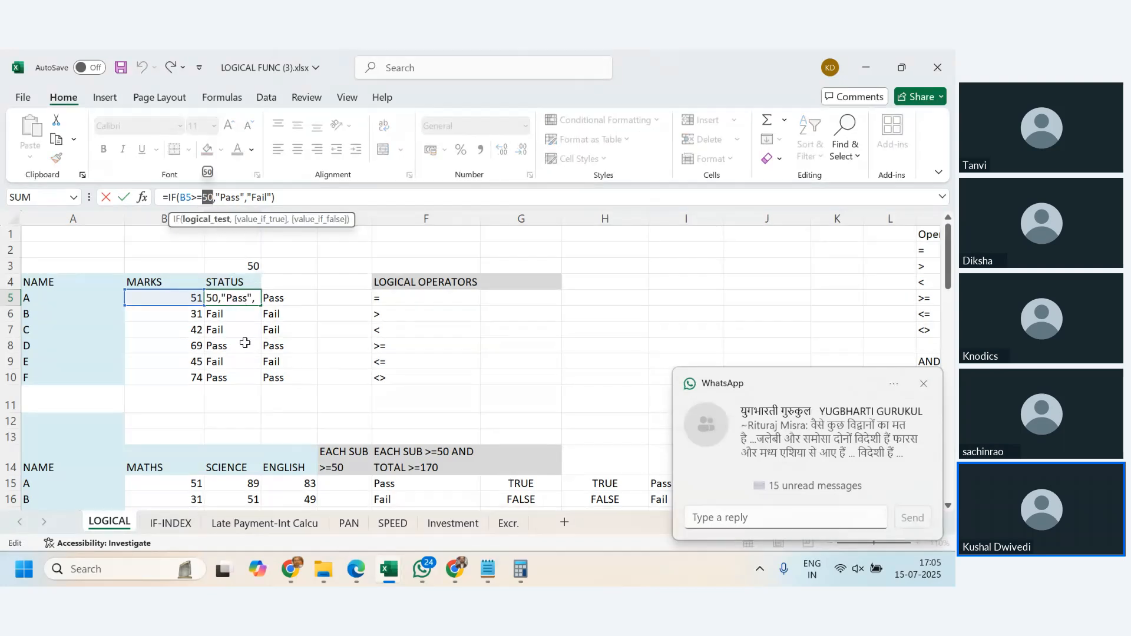
{"action": "key", "text": "Escape"}
{"action": "left_click", "coordinate": [292, 298]}
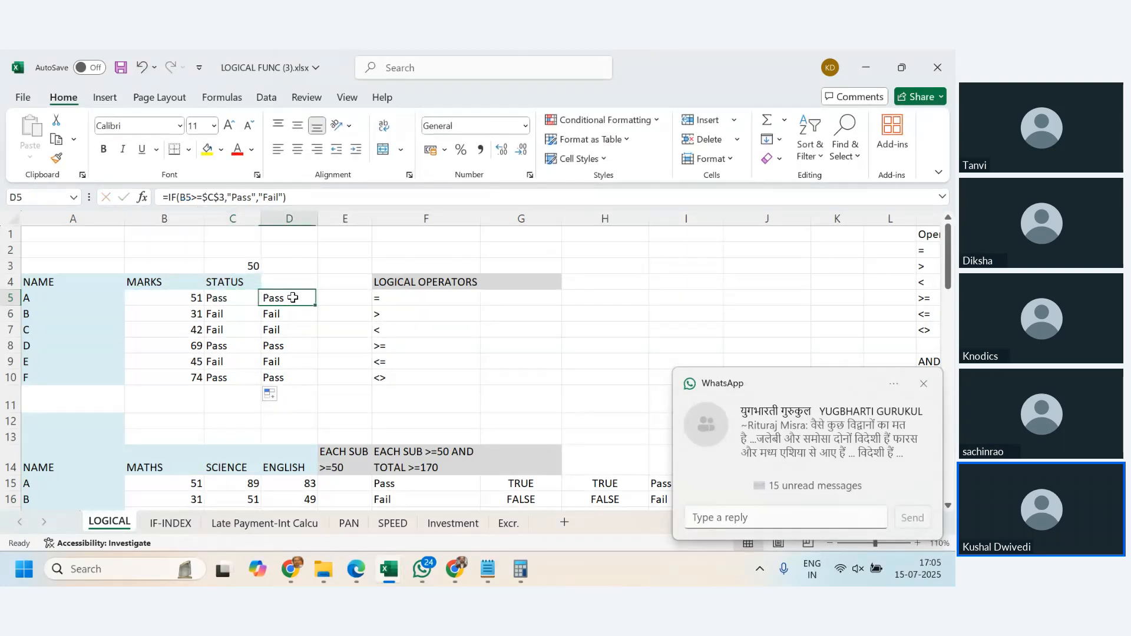
{"action": "left_click", "coordinate": [245, 266]}
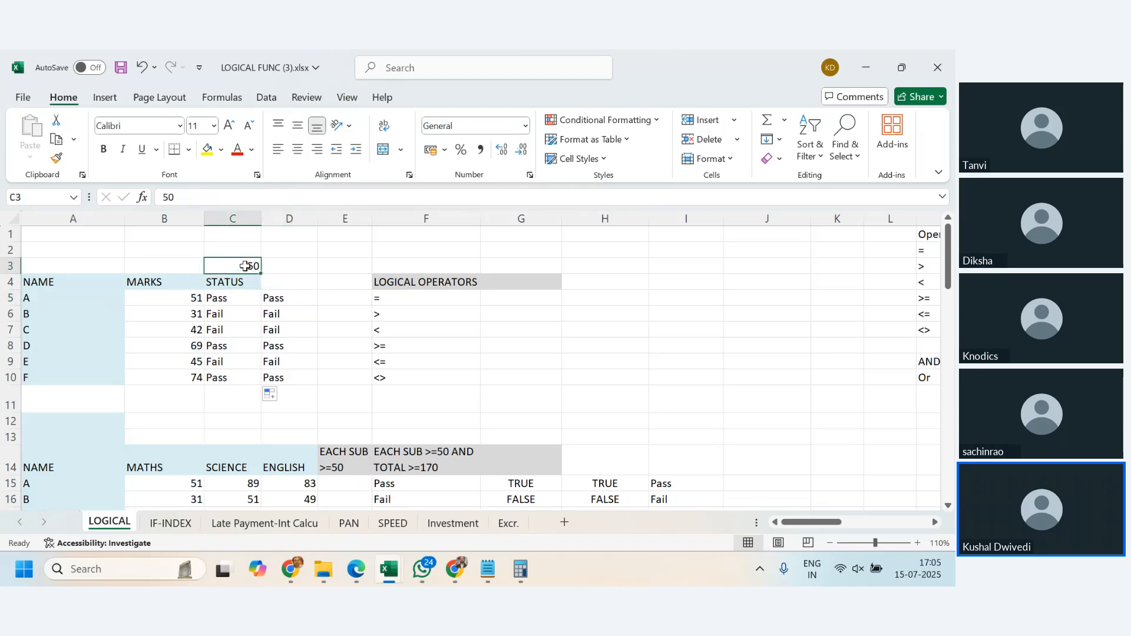
- Inspect the $C$3 reference inside the IF formula in D5 and leave the formula as it is
{"action": "left_click", "coordinate": [276, 299]}
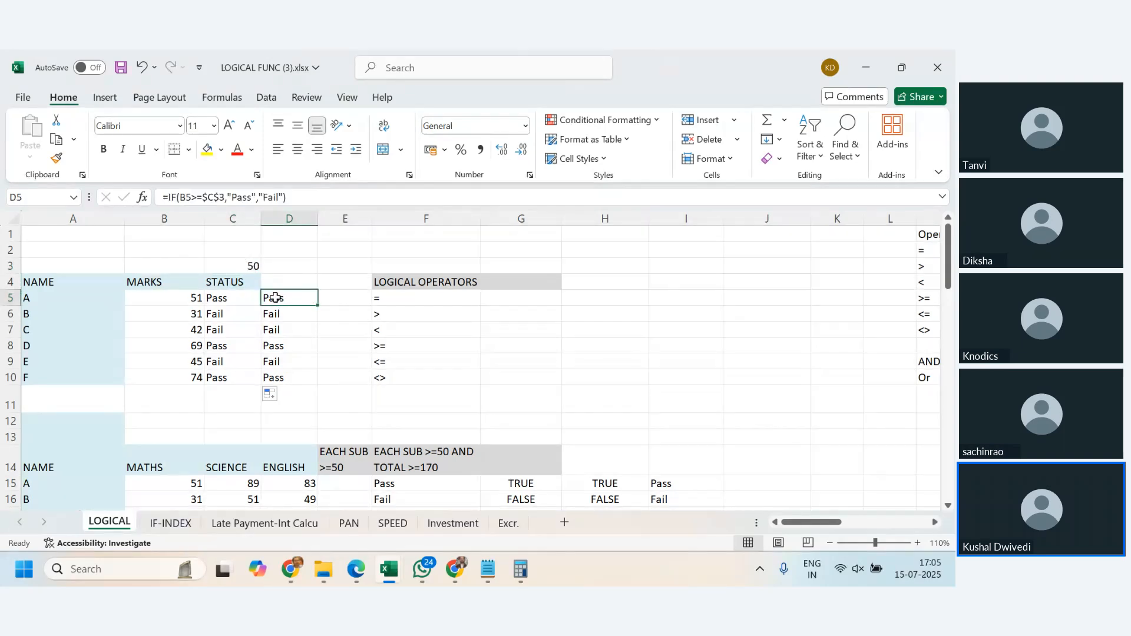
{"action": "left_click", "coordinate": [203, 197]}
{"action": "left_click_drag", "start_coordinate": [203, 197], "coordinate": [224, 199]}
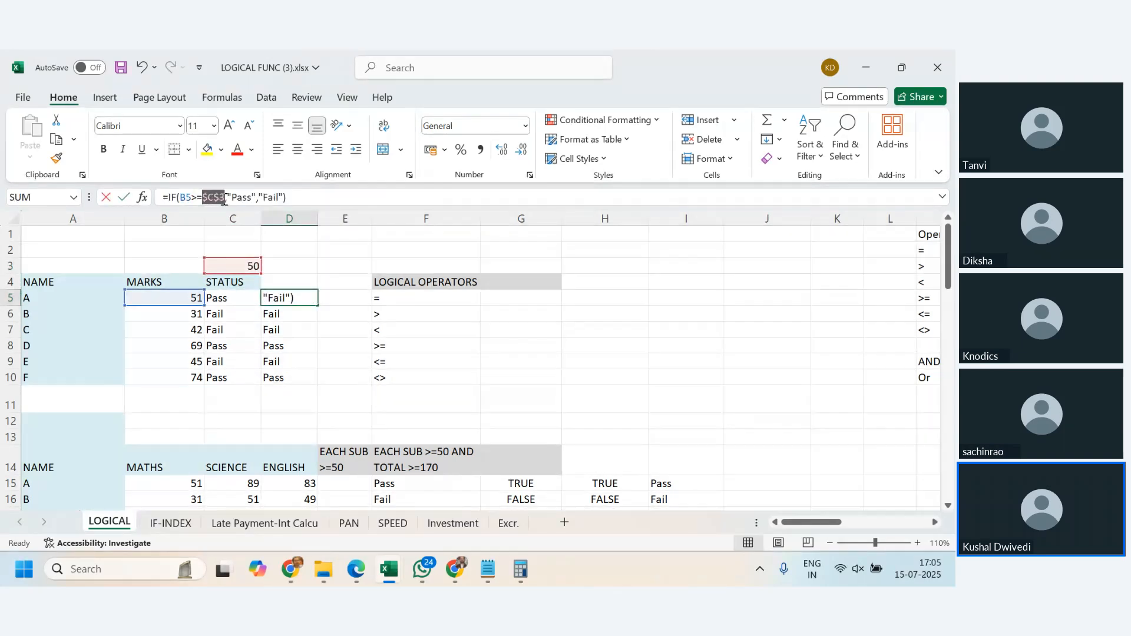
{"action": "key", "text": "Escape"}
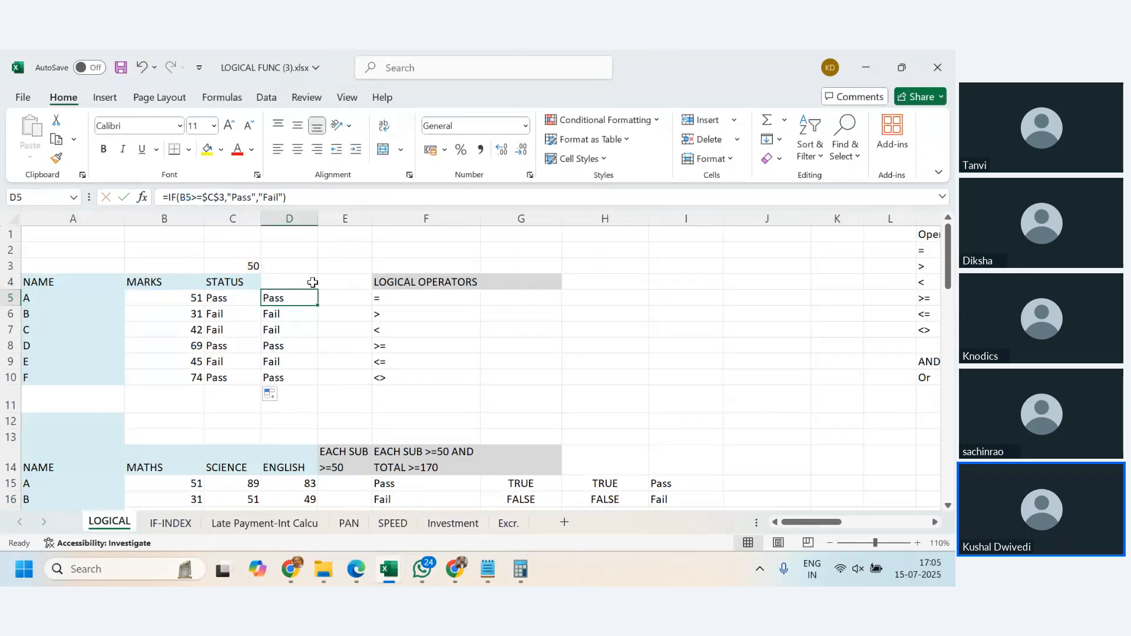
- Review the maths, science and English marks in B14:D20 and the each-subject >=50 criterion heading in E14
{"action": "scroll", "coordinate": [293, 330], "scroll_direction": "down", "scroll_amount": 3}
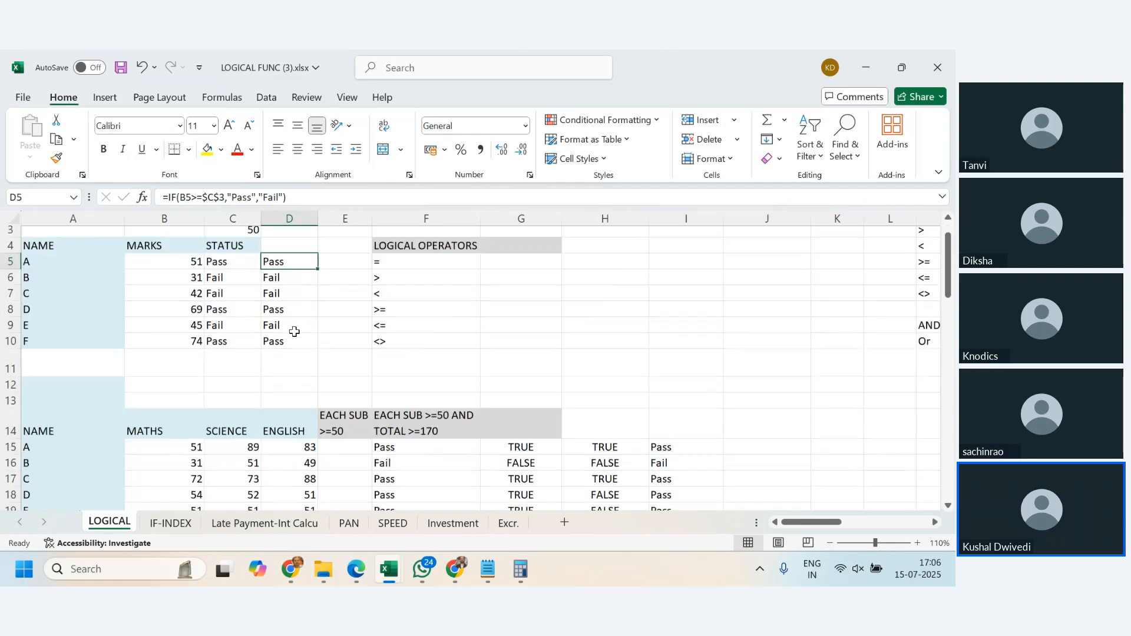
{"action": "scroll", "coordinate": [294, 332], "scroll_direction": "up", "scroll_amount": 1}
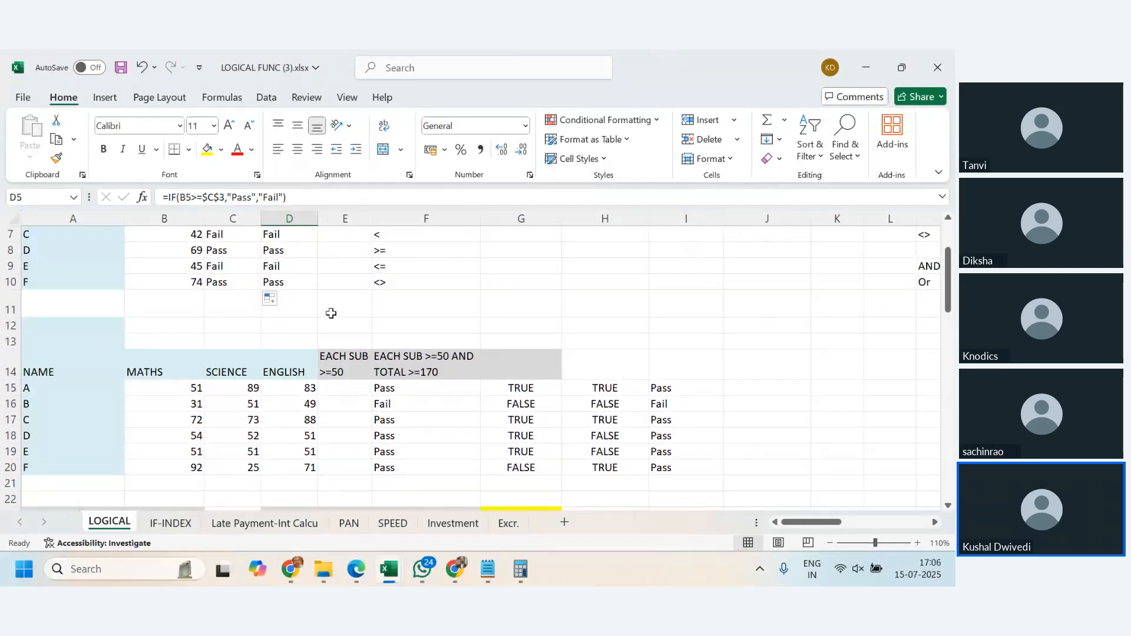
{"action": "scroll", "coordinate": [331, 317], "scroll_direction": "down", "scroll_amount": 1}
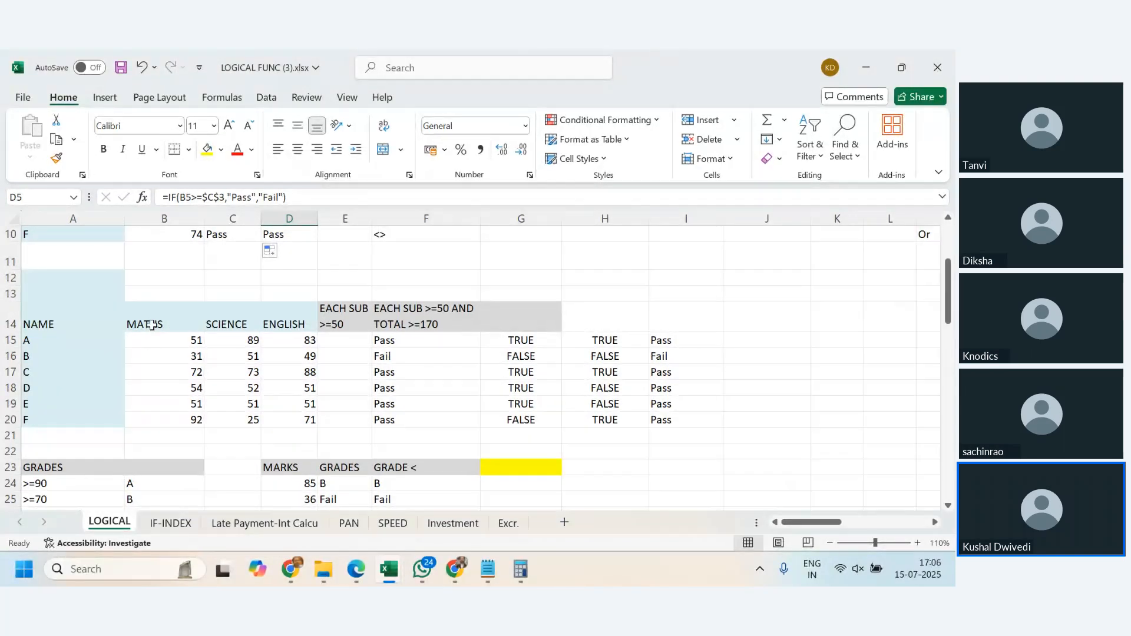
{"action": "left_click_drag", "start_coordinate": [151, 325], "coordinate": [282, 424]}
{"action": "left_click", "coordinate": [287, 372]}
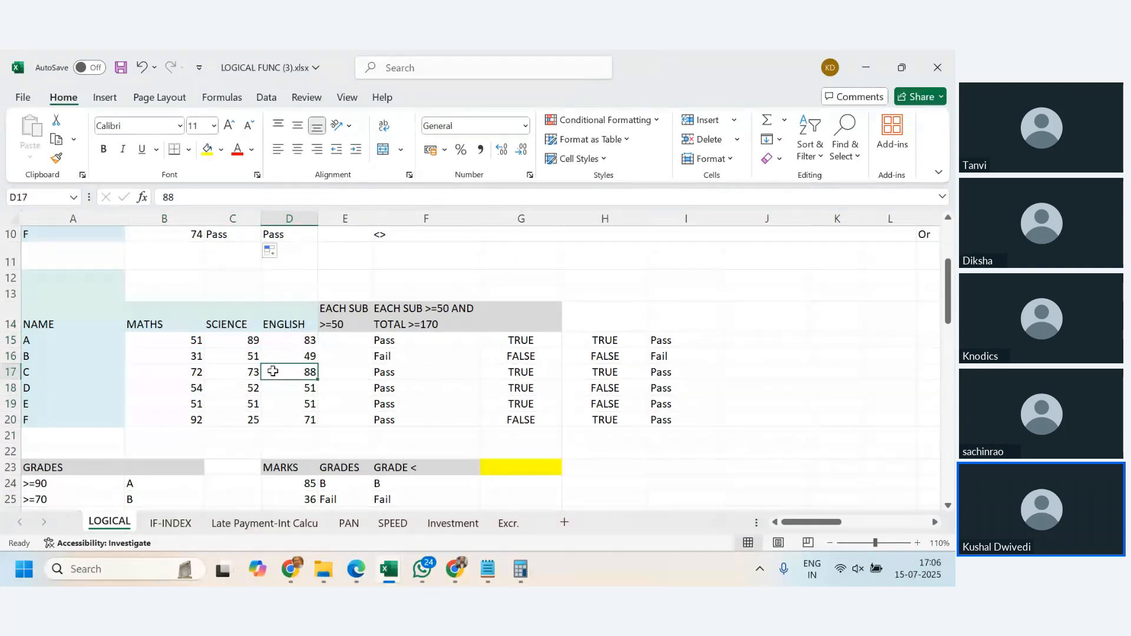
{"action": "left_click", "coordinate": [340, 308]}
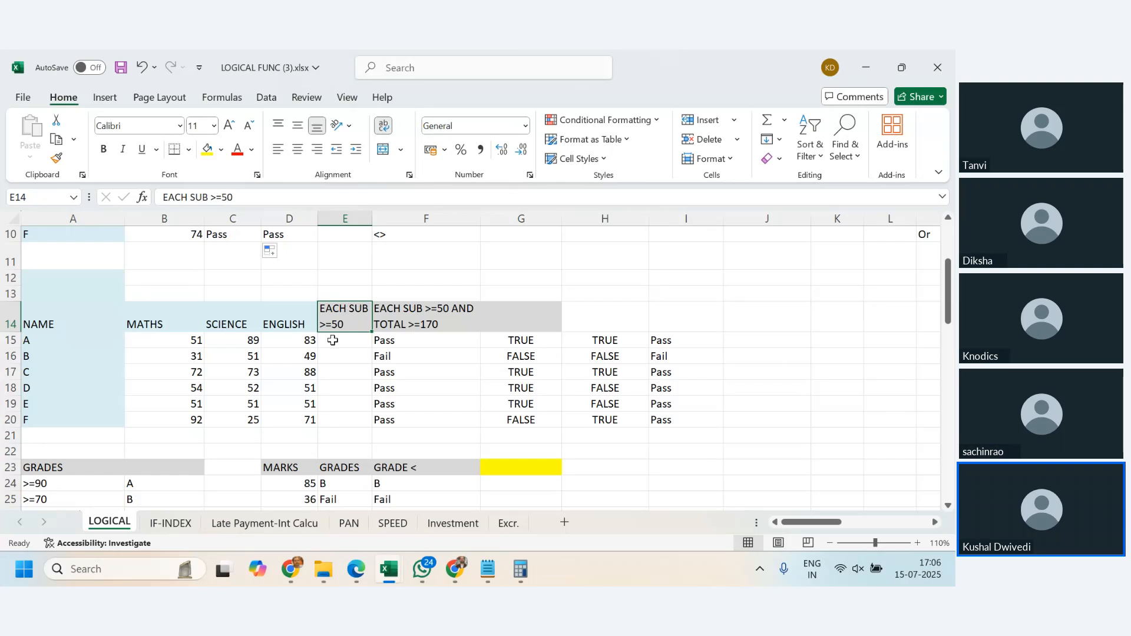
- Examine the helper formulas in G15 and H15 and compare them with the criteria headings in E14 and F14
{"action": "left_click", "coordinate": [503, 337]}
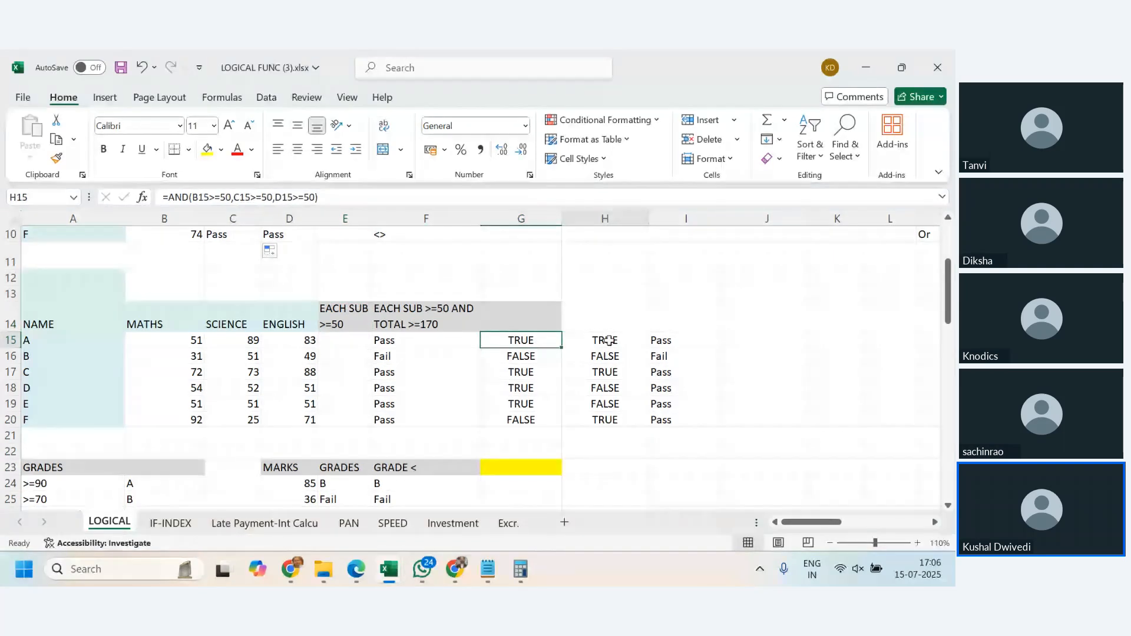
{"action": "left_click", "coordinate": [609, 341]}
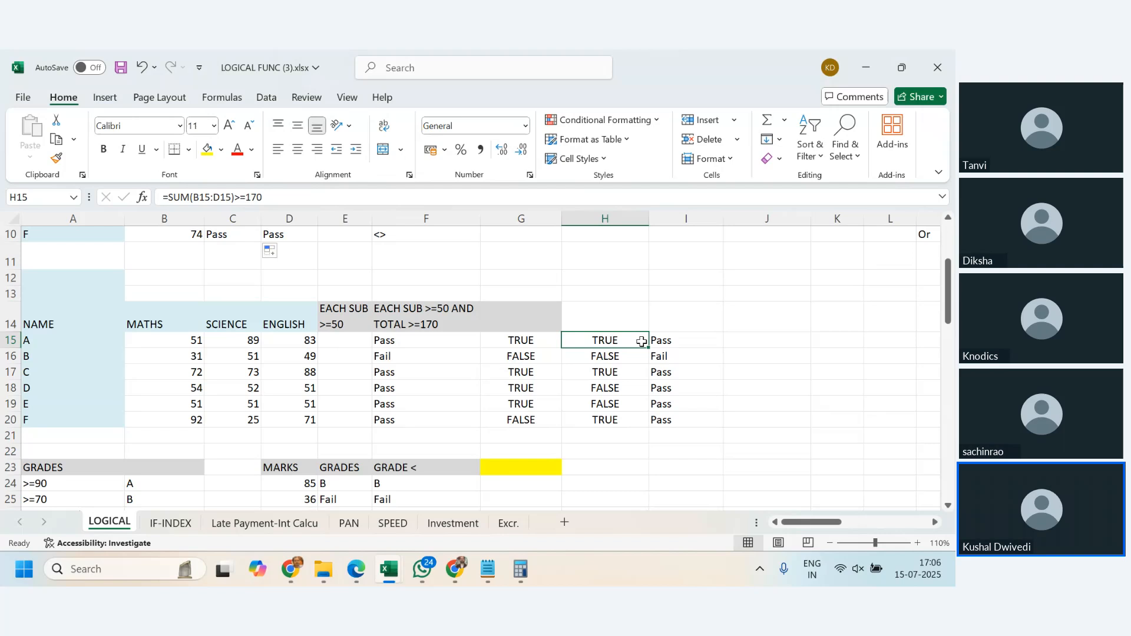
{"action": "left_click", "coordinate": [424, 325]}
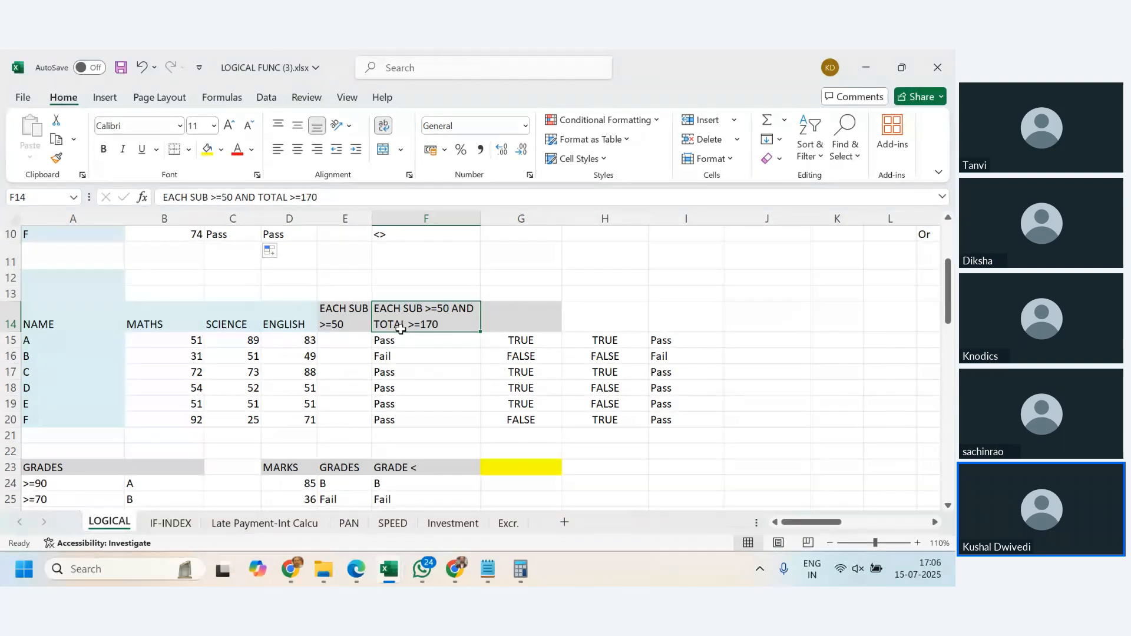
{"action": "left_click", "coordinate": [347, 322]}
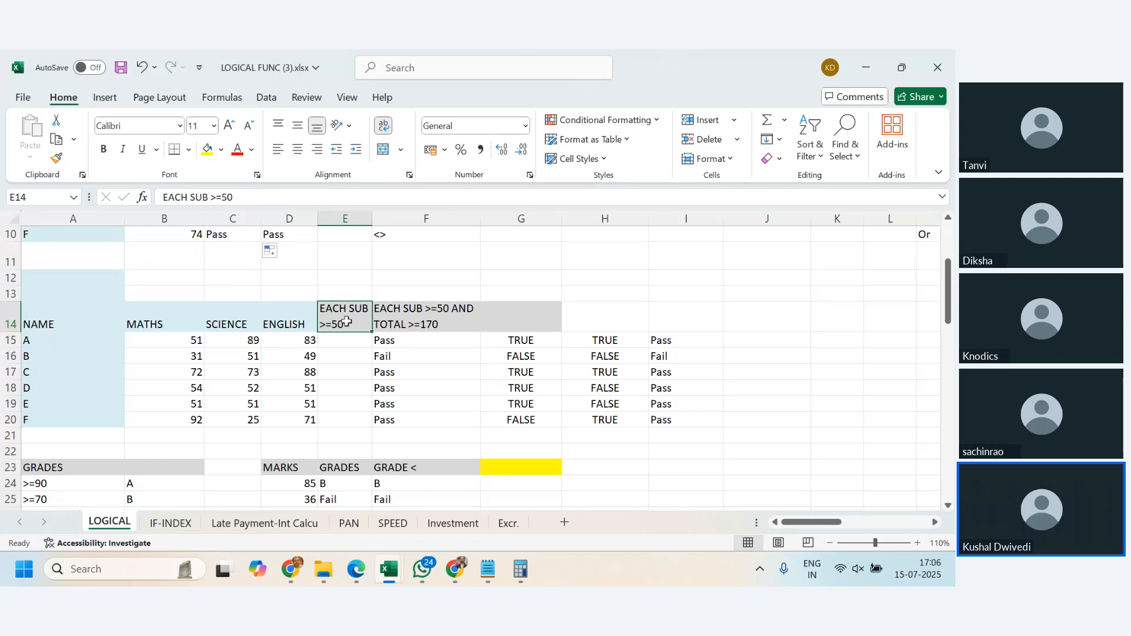
{"action": "left_click", "coordinate": [445, 318]}
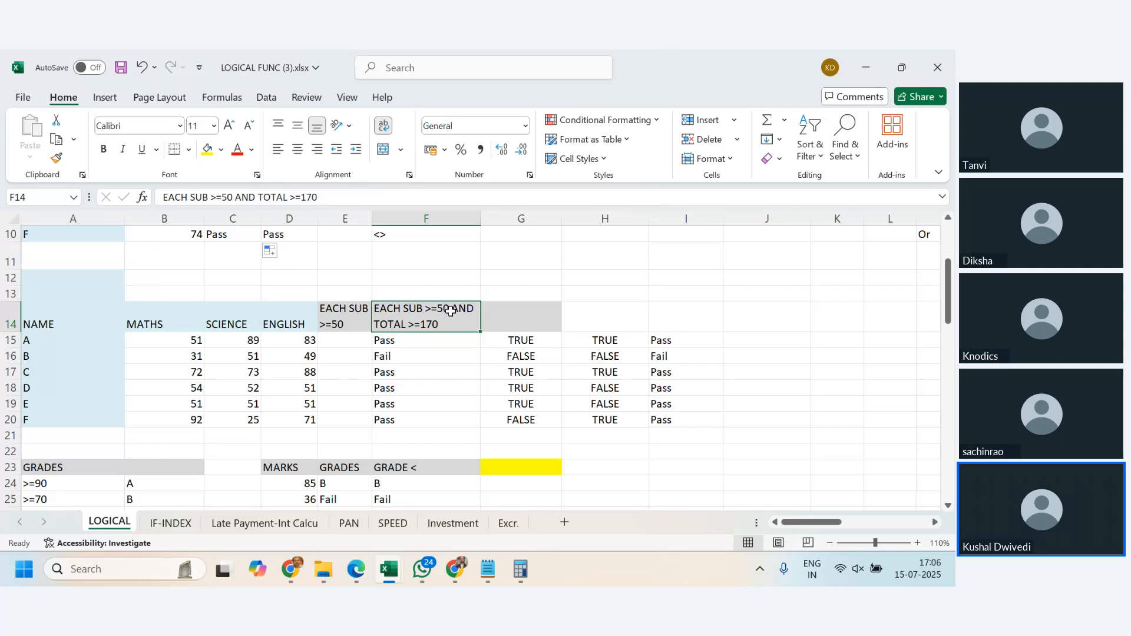
- Examine how the nested IF formula in F15 combines the subject and total conditions
{"action": "left_click", "coordinate": [419, 337]}
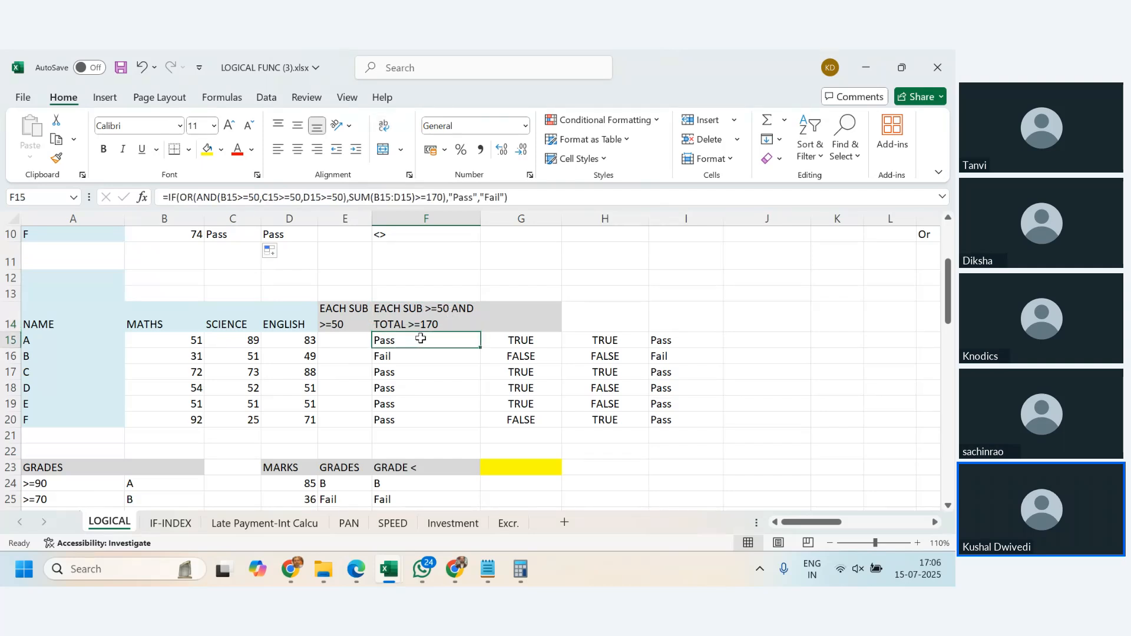
{"action": "left_click", "coordinate": [759, 342]}
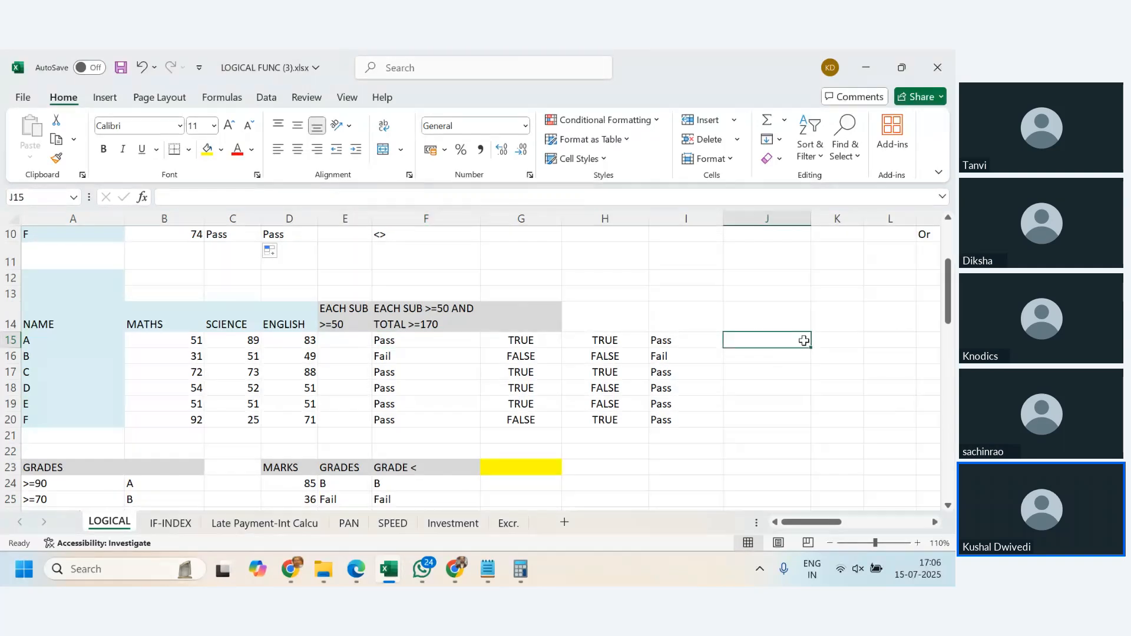
{"action": "left_click", "coordinate": [434, 344]}
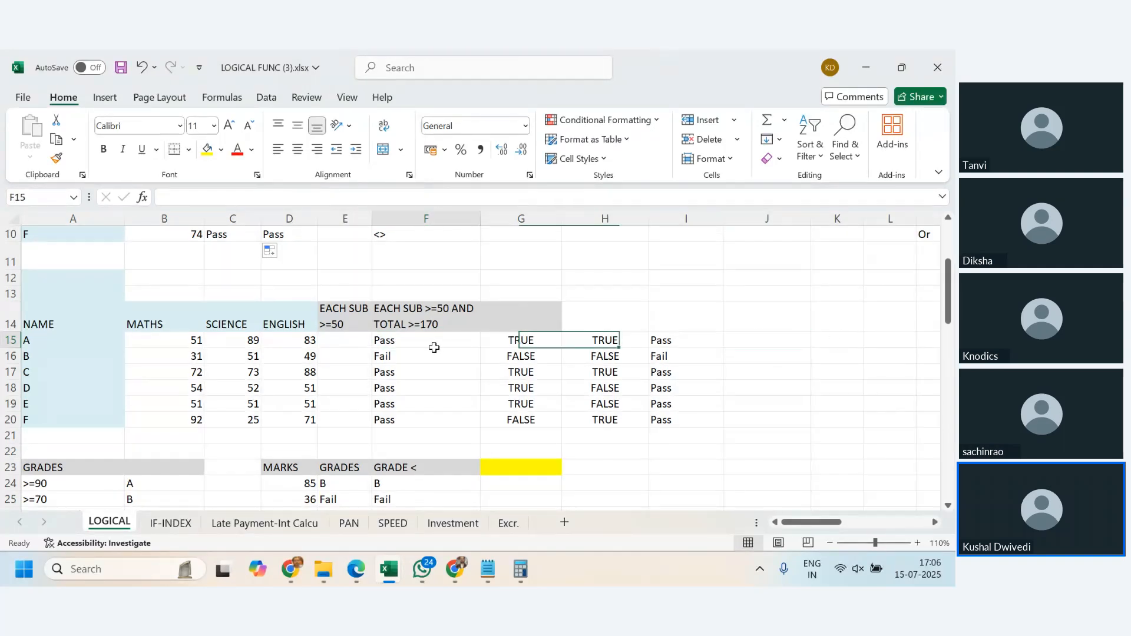
{"action": "left_click", "coordinate": [767, 345]}
- Enter the labels OR in H5 and AND in H6 beside the logical operators list
{"action": "scroll", "coordinate": [733, 318], "scroll_direction": "up", "scroll_amount": 3}
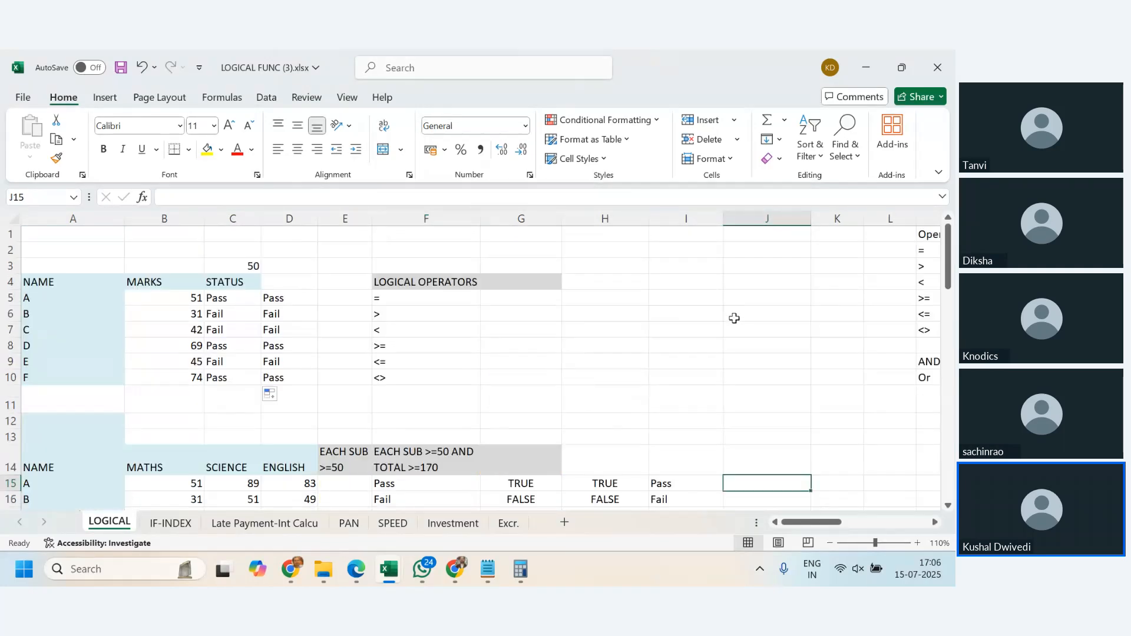
{"action": "left_click", "coordinate": [597, 302]}
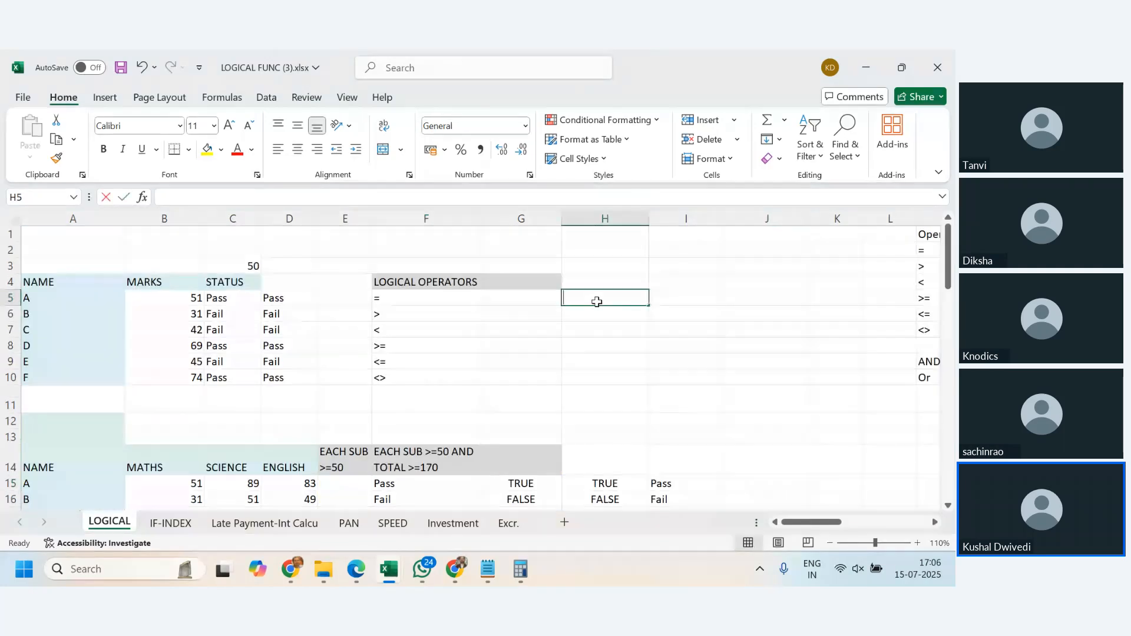
{"action": "type", "text": "OR"}
{"action": "key", "text": "Return"}
{"action": "type", "text": "AND"}
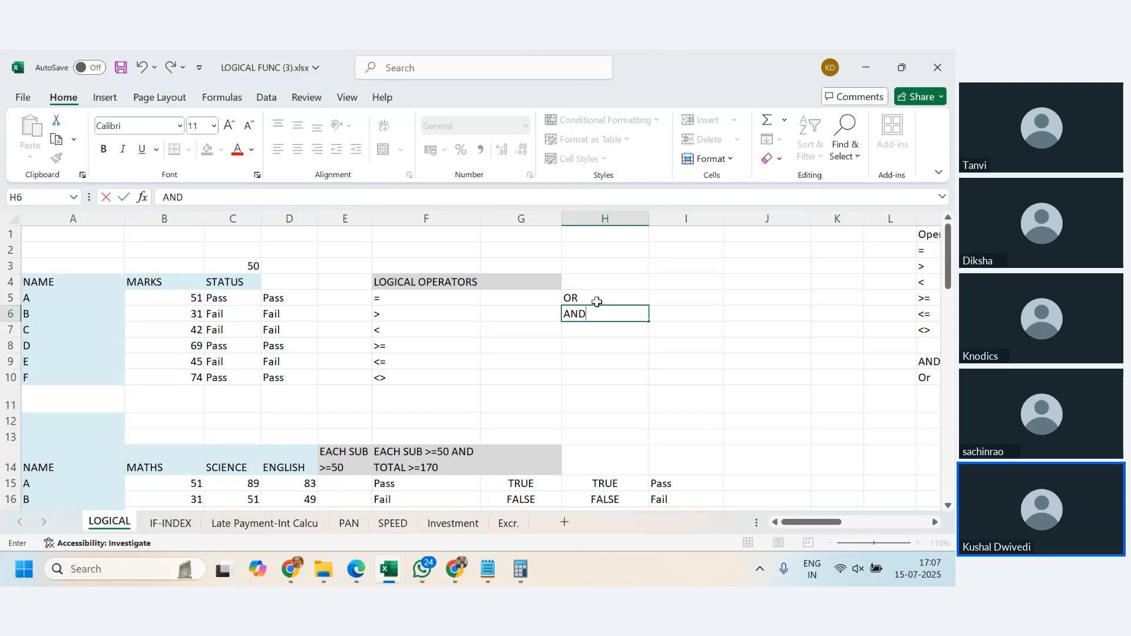
{"action": "key", "text": "Return"}
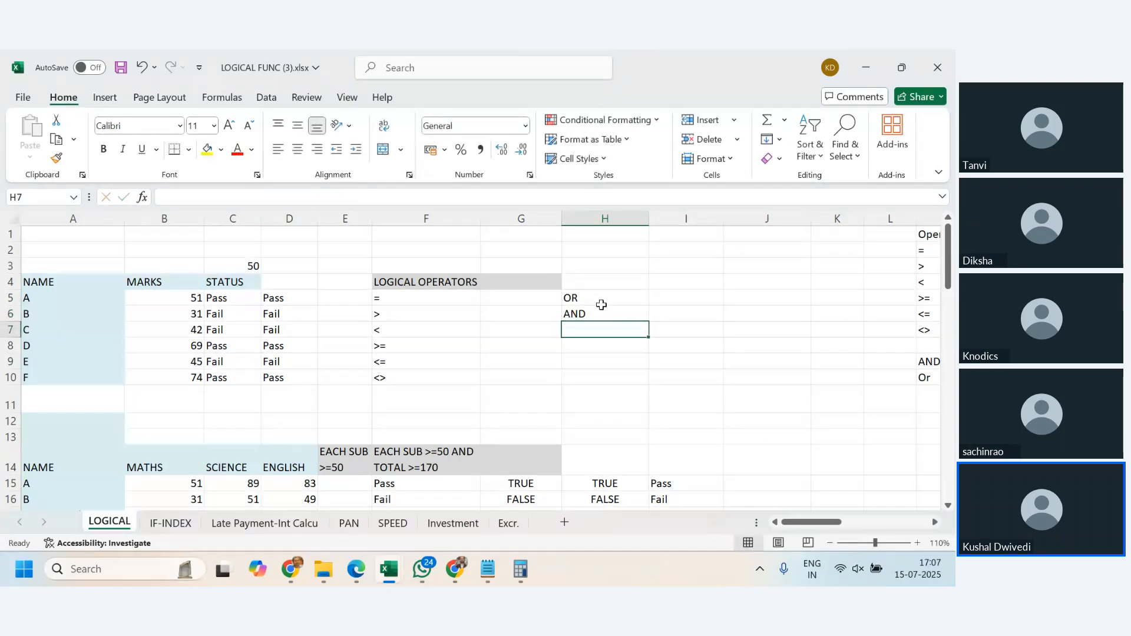
- Enter in I5 the OR note "if there are 2 conditions, if any one of condition is true then it will return TRUE"
{"action": "left_click", "coordinate": [656, 300]}
{"action": "type", "text": "if t"}
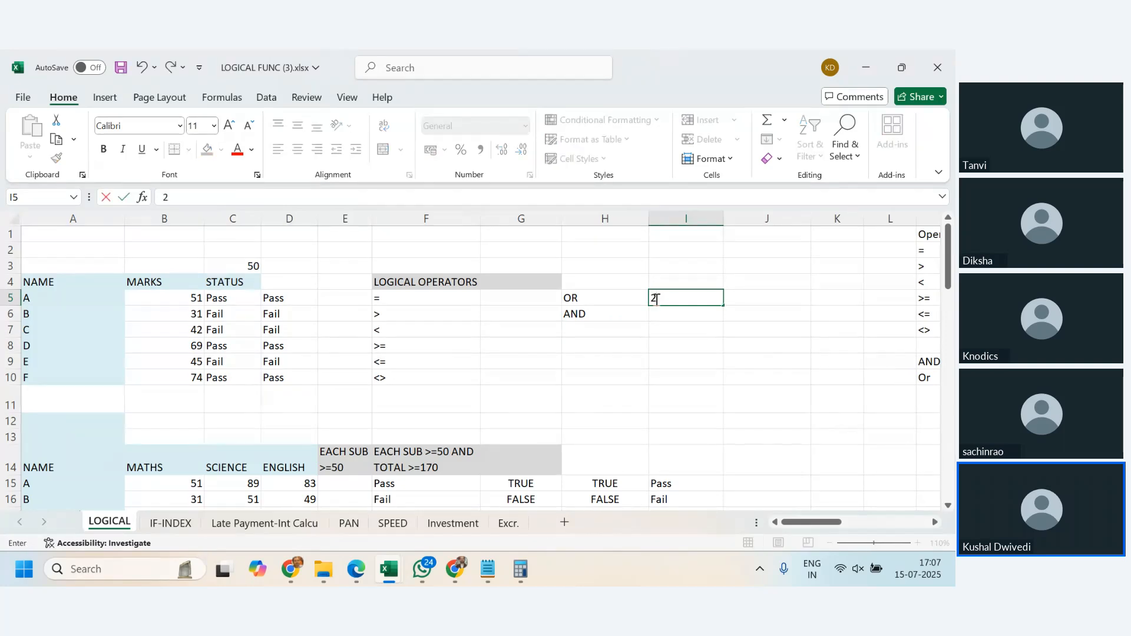
{"action": "type", "text": "here are 2 c"}
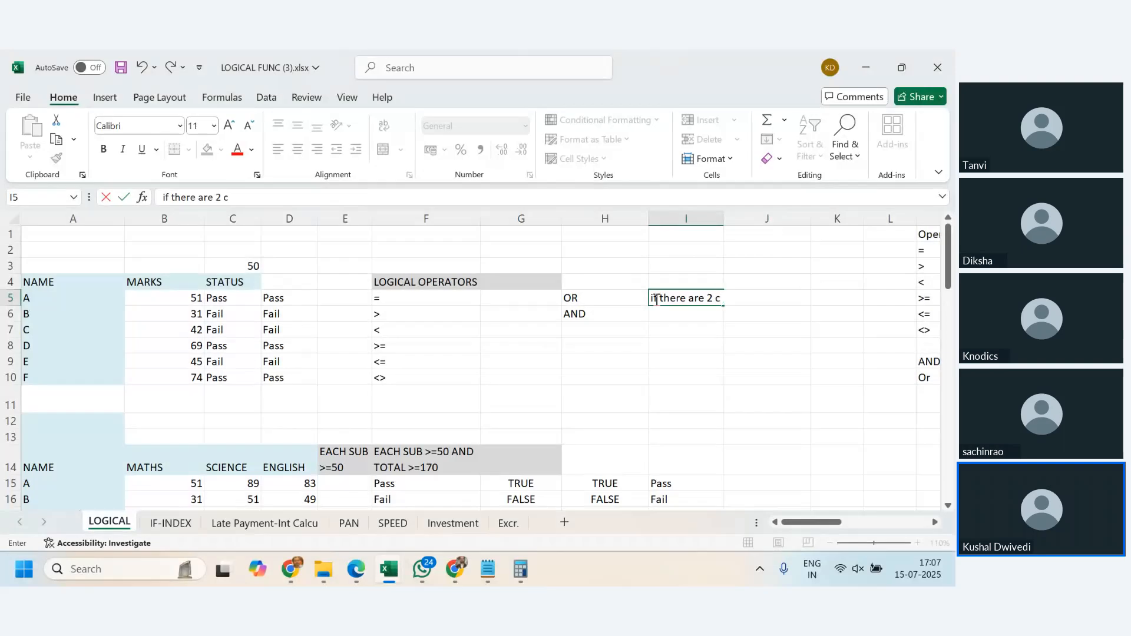
{"action": "type", "text": "onditions, if any one"}
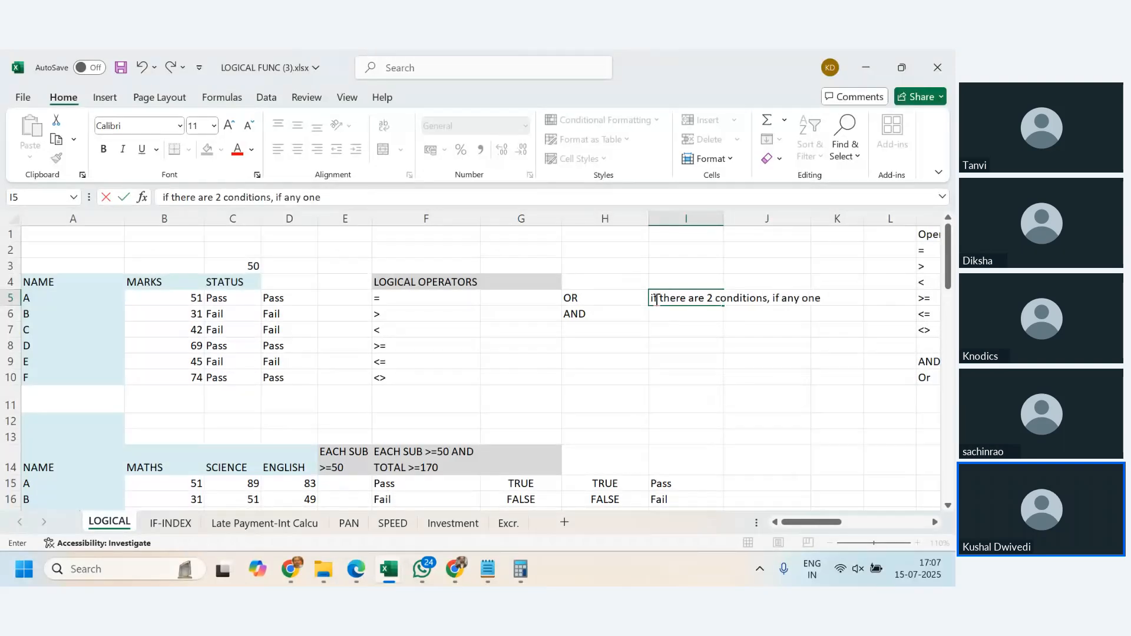
{"action": "type", "text": " of condition "}
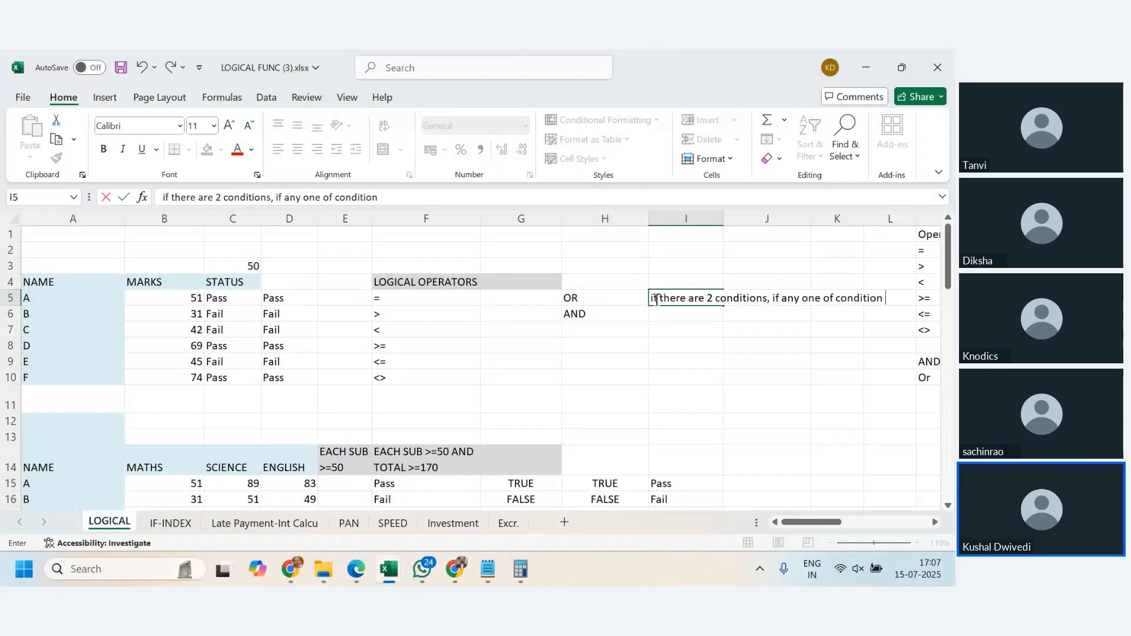
{"action": "type", "text": "is true then it will te"}
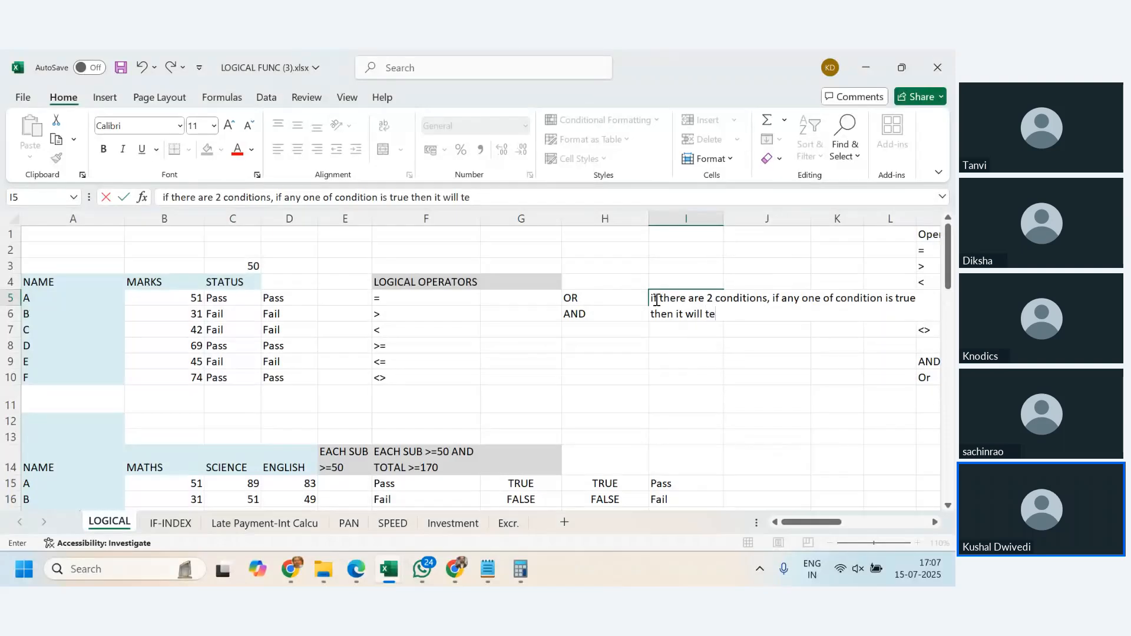
{"action": "type", "text": "turn"}
{"action": "key", "text": "BackSpace"}
{"action": "key", "text": "BackSpace"}
{"action": "key", "text": "BackSpace"}
{"action": "key", "text": "BackSpace"}
{"action": "key", "text": "BackSpace"}
{"action": "key", "text": "BackSpace"}
{"action": "key", "text": "BackSpace"}
{"action": "type", "text": "return TRUE"}
{"action": "key", "text": "Return"}
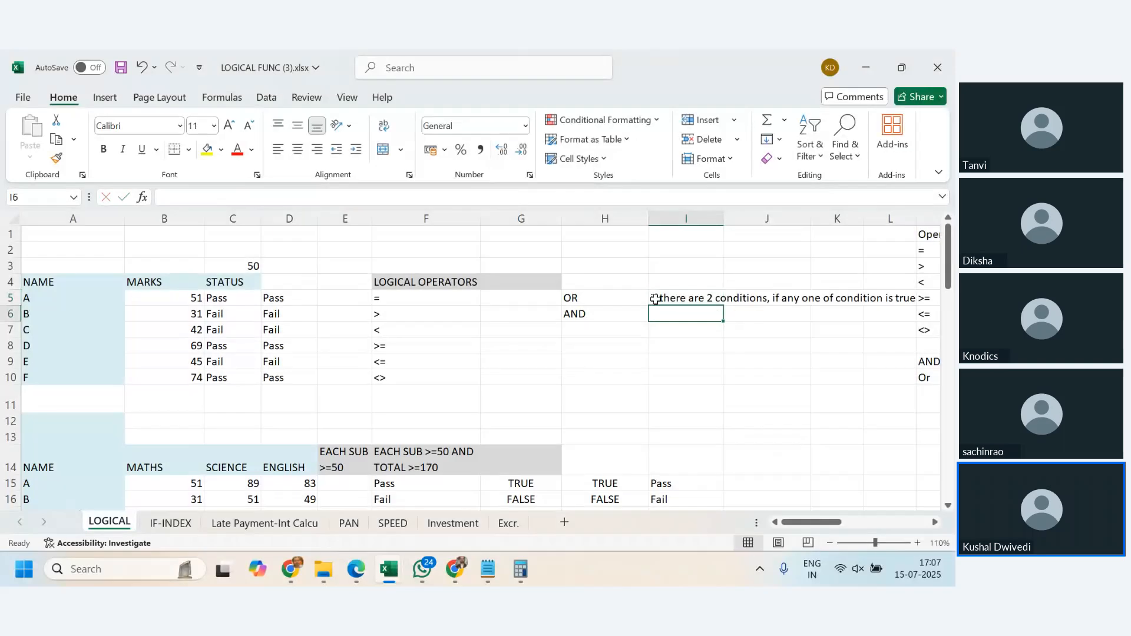
- Enter in I6 the AND note "if there are 2 conditions, if any one of condition is false, then it will return false"
{"action": "type", "text": "if "}
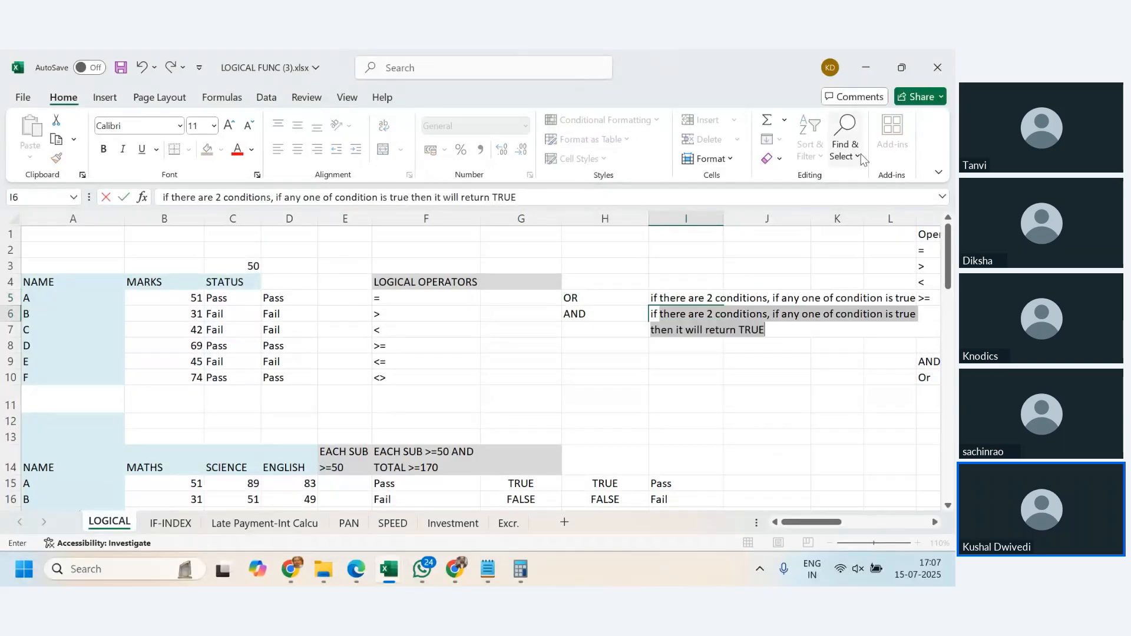
{"action": "type", "text": "there are 2 "}
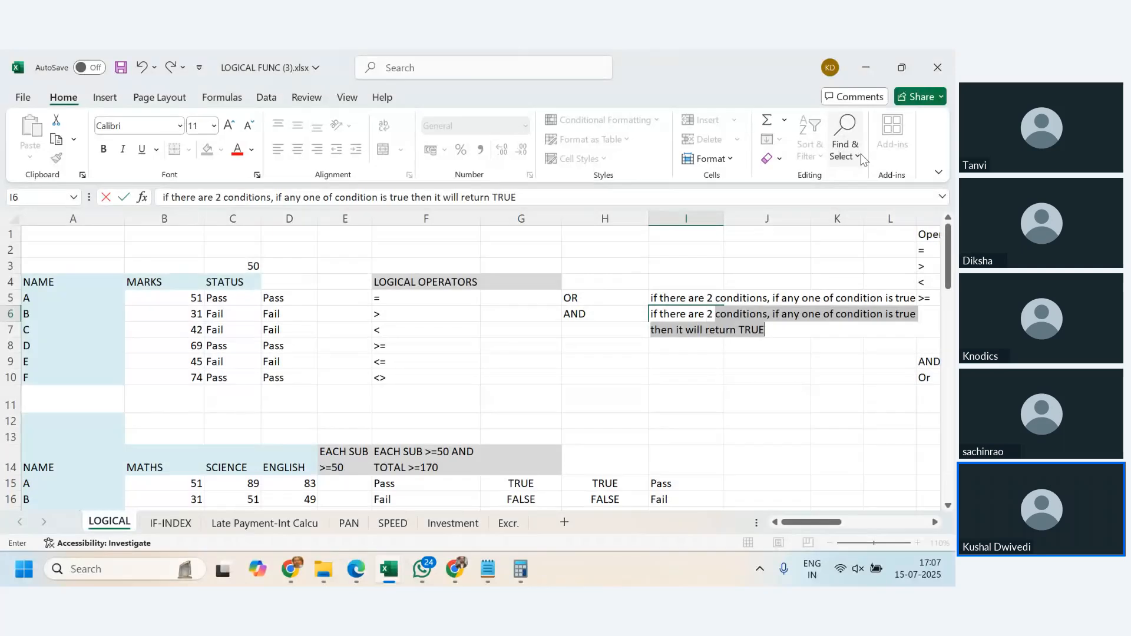
{"action": "type", "text": "conditi"}
{"action": "key", "text": "BackSpace"}
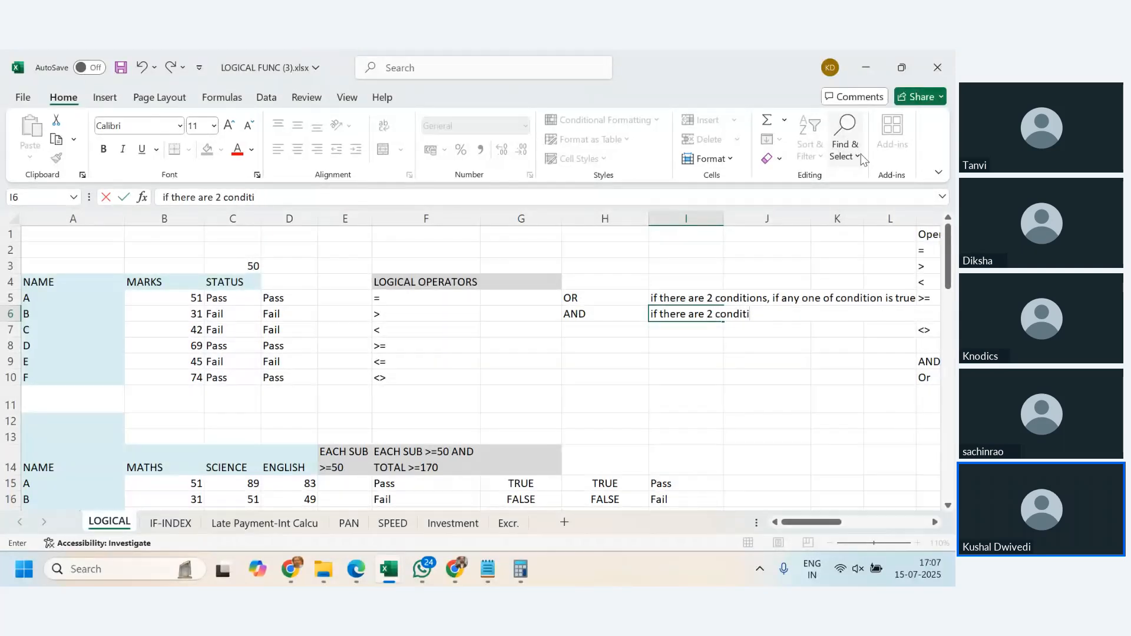
{"action": "type", "text": "o"}
{"action": "type", "text": "ns, if ay"}
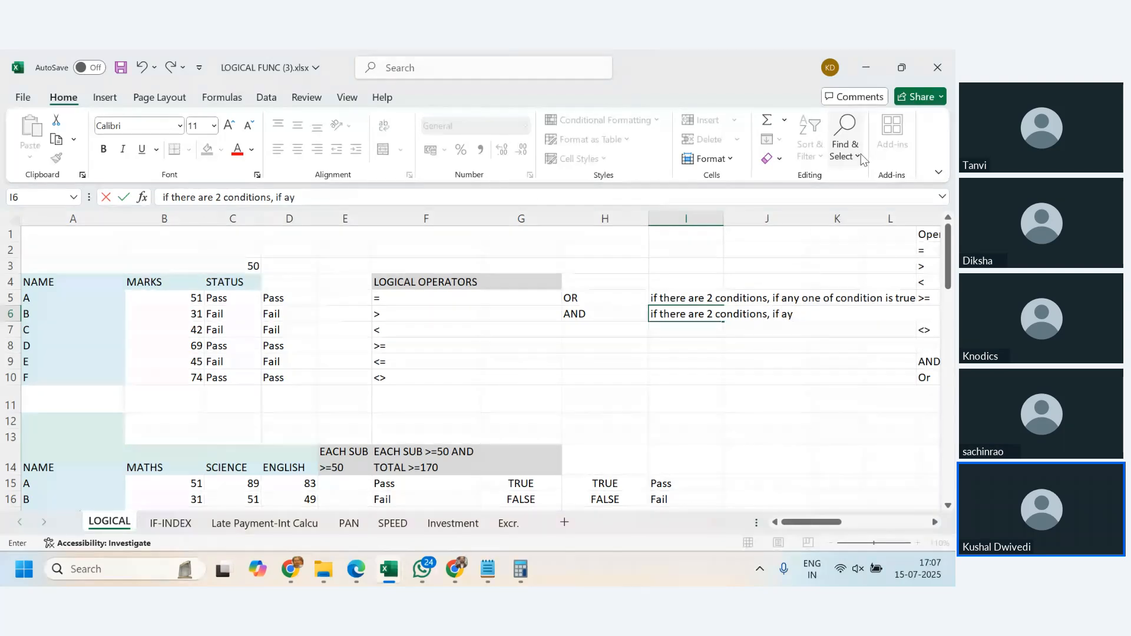
{"action": "key", "text": "BackSpace"}
{"action": "type", "text": "ny one "}
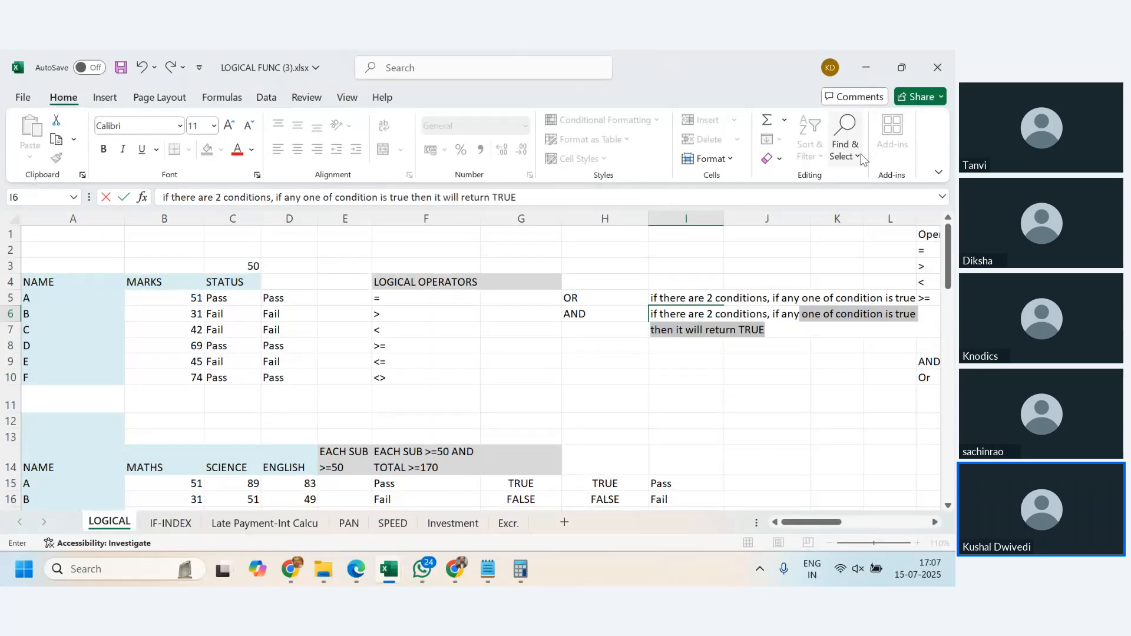
{"action": "type", "text": "of condi"}
{"action": "type", "text": "tion is "}
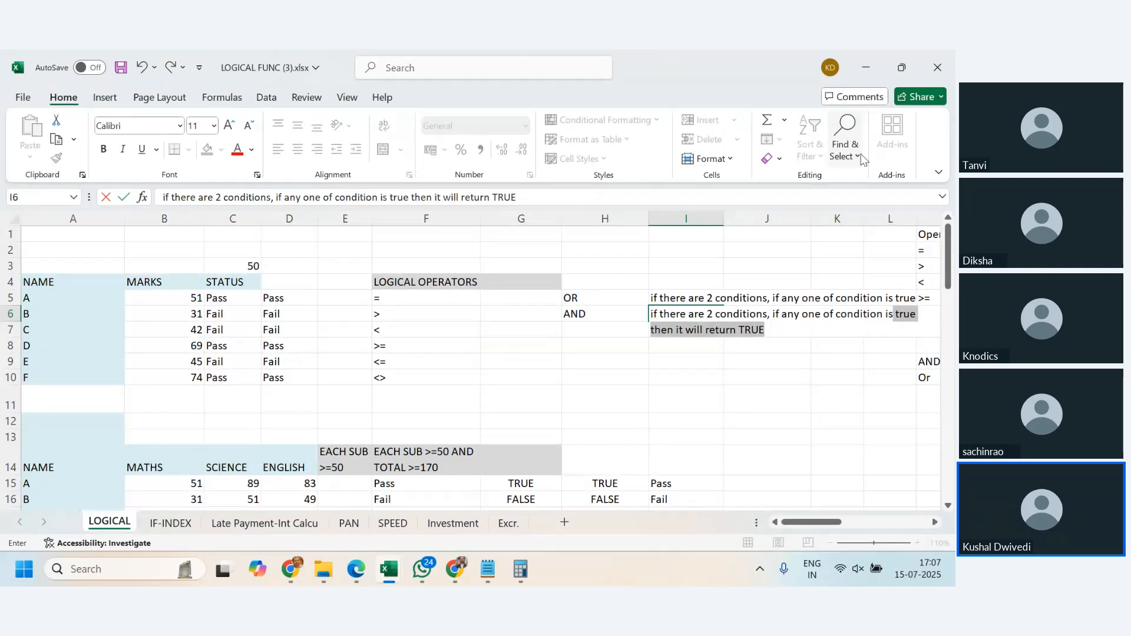
{"action": "type", "text": "false, the"}
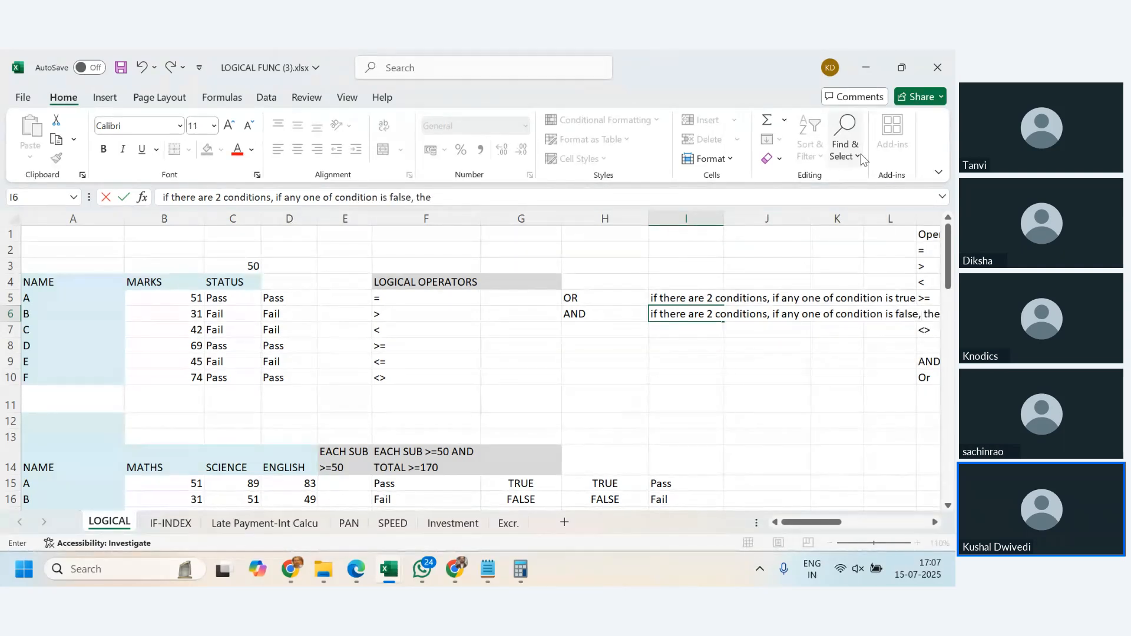
{"action": "type", "text": "n it will r"}
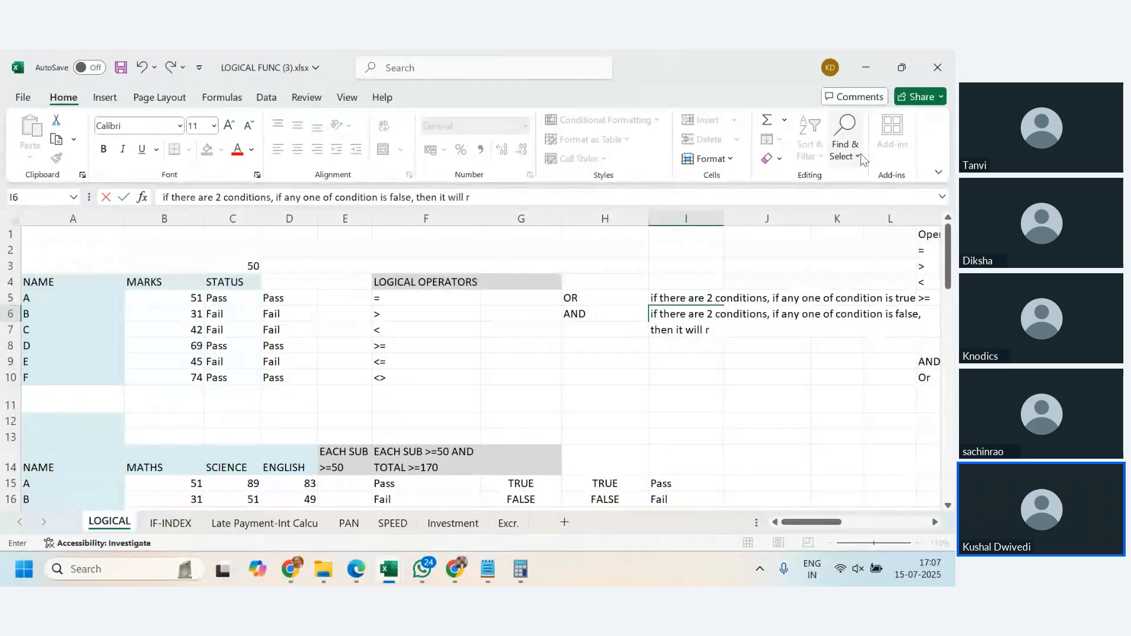
{"action": "type", "text": "eturn false"}
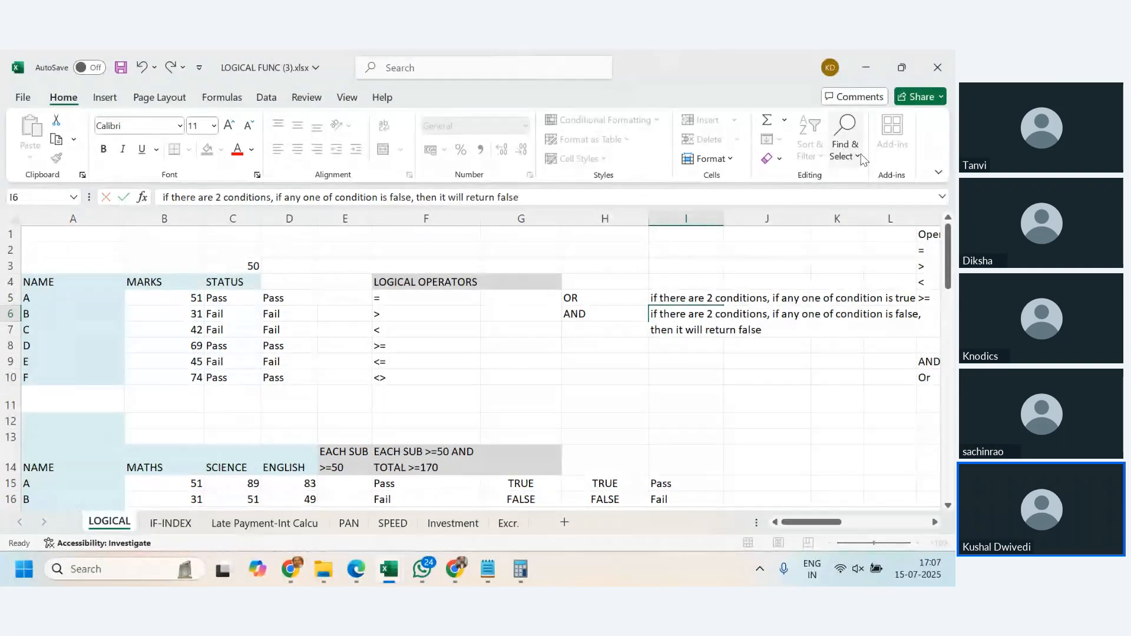
- Finish the AND note in I6 and review the OR and AND notes against the pass criteria heading in F14
{"action": "key", "text": "Return"}
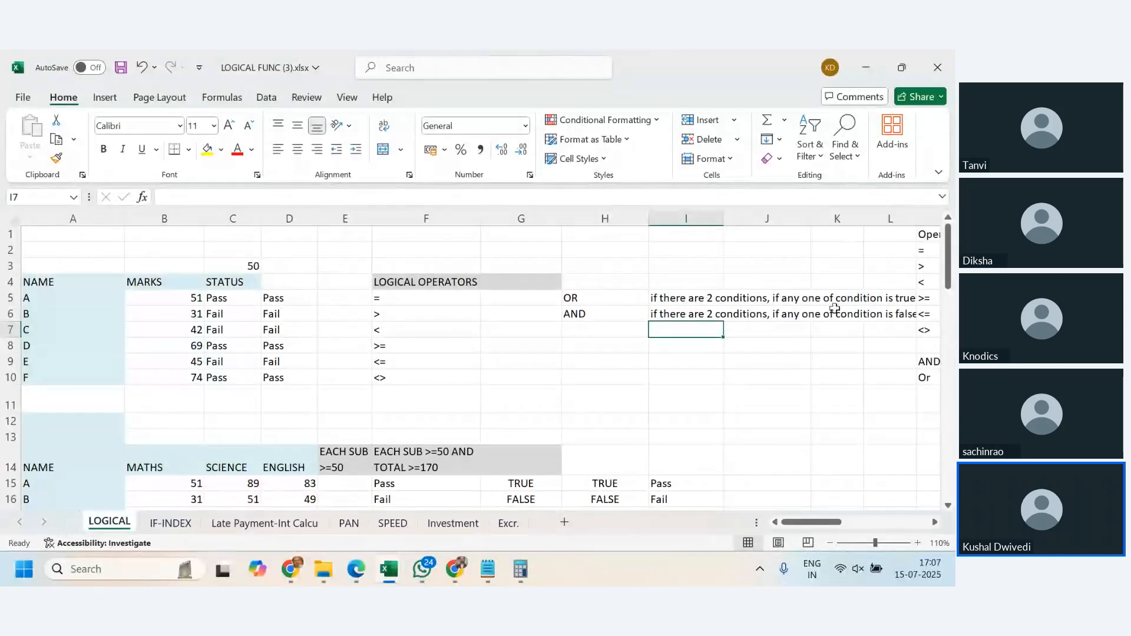
{"action": "left_click", "coordinate": [681, 301]}
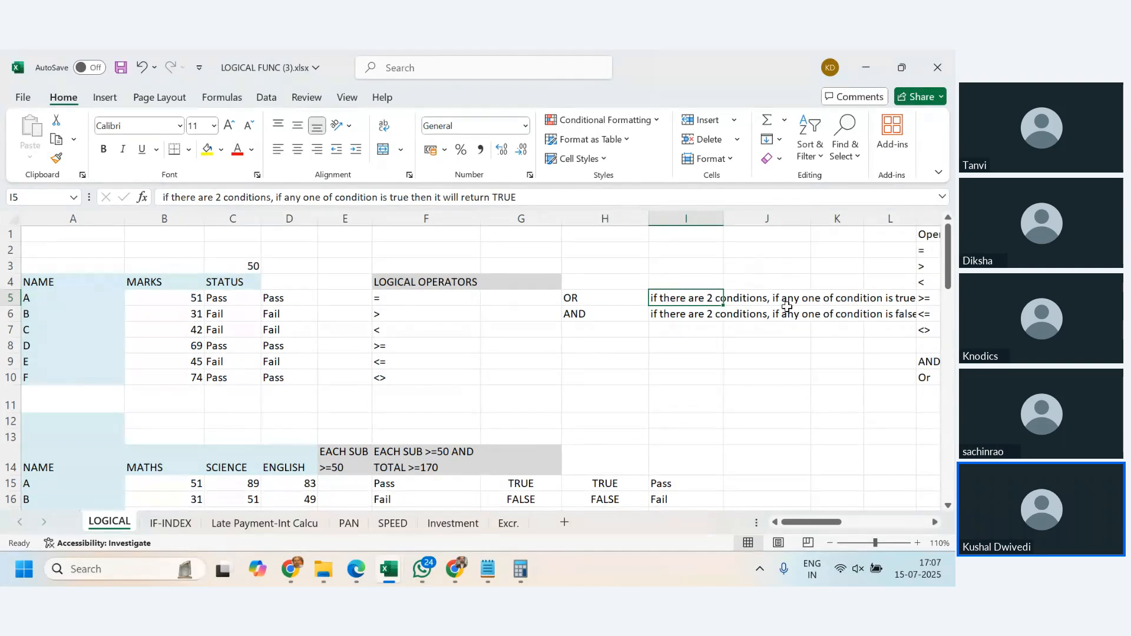
{"action": "left_click", "coordinate": [677, 318]}
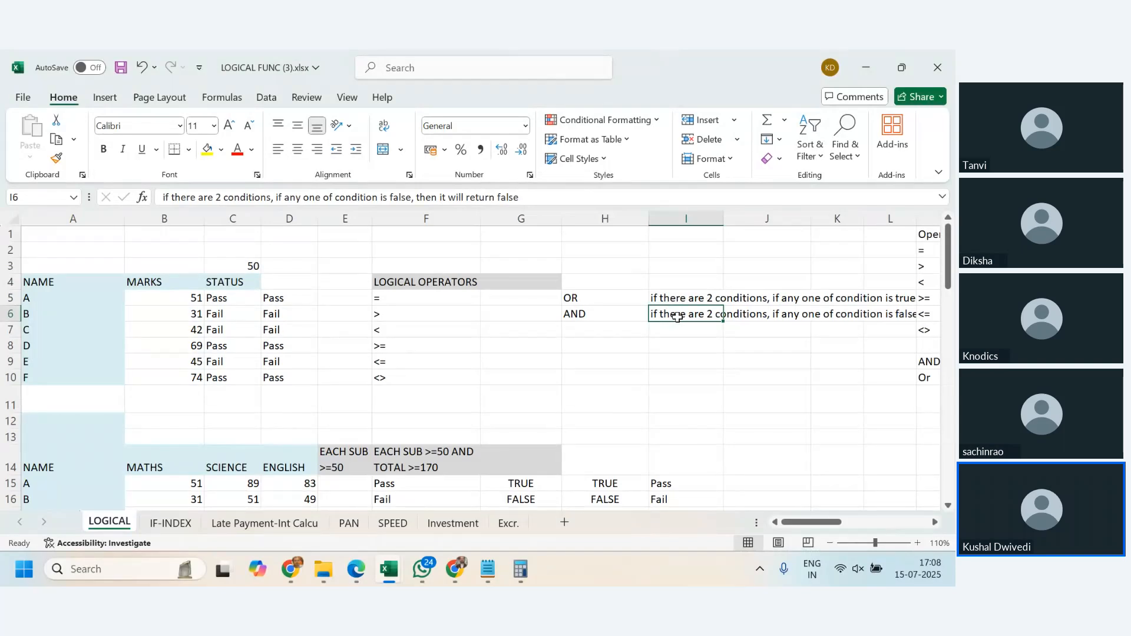
{"action": "scroll", "coordinate": [694, 359], "scroll_direction": "down", "scroll_amount": 2}
{"action": "scroll", "coordinate": [392, 310], "scroll_direction": "down", "scroll_amount": 1}
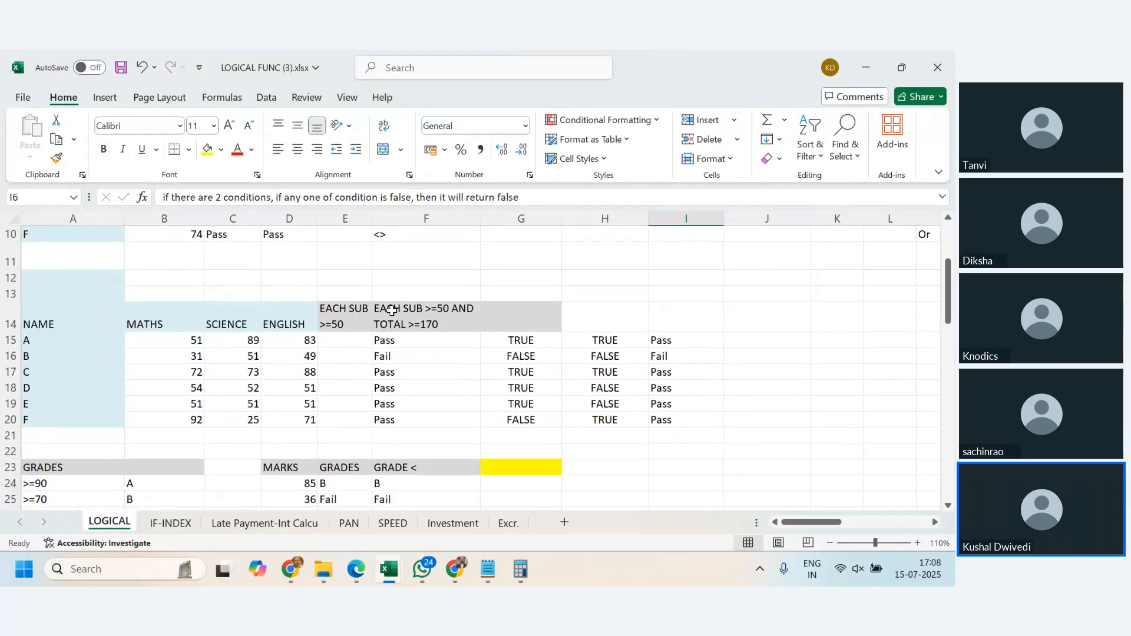
{"action": "left_click", "coordinate": [392, 310]}
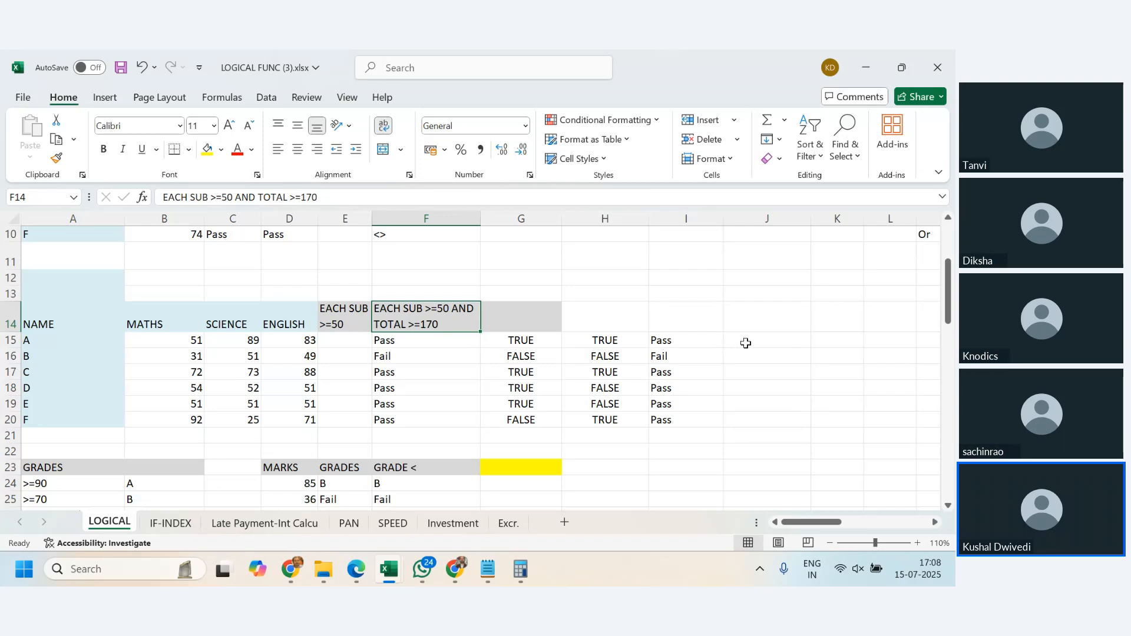
{"action": "key", "text": "Down"}
{"action": "key", "text": "Right"}
{"action": "key", "text": "Right"}
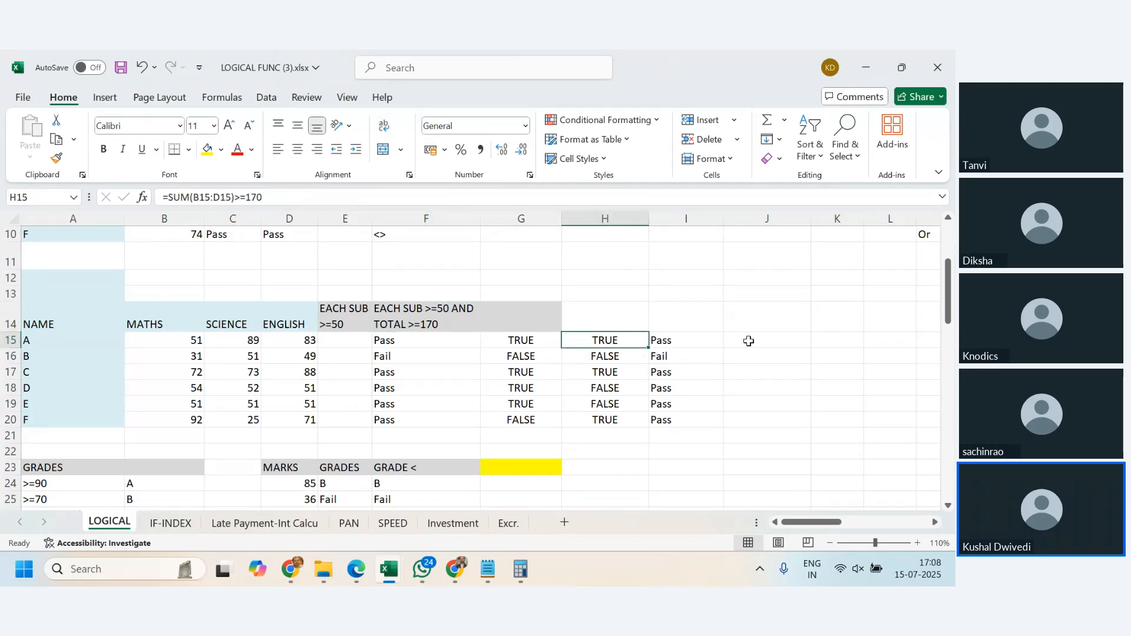
{"action": "key", "text": "Right"}
{"action": "key", "text": "Right"}
{"action": "type", "text": "="}
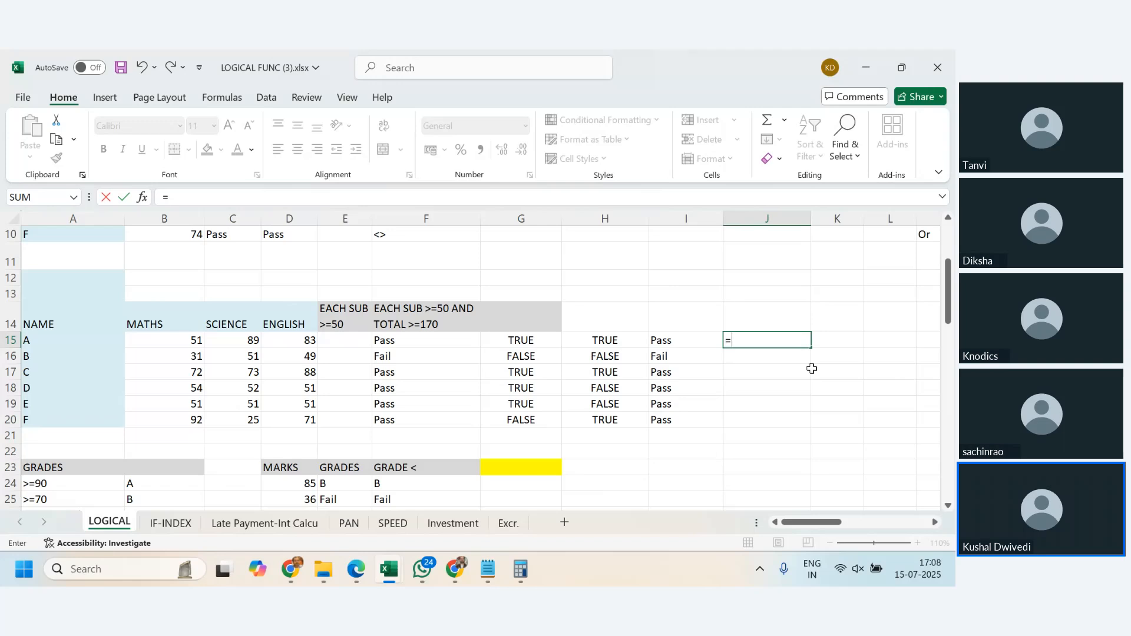
{"action": "type", "text": "if("}
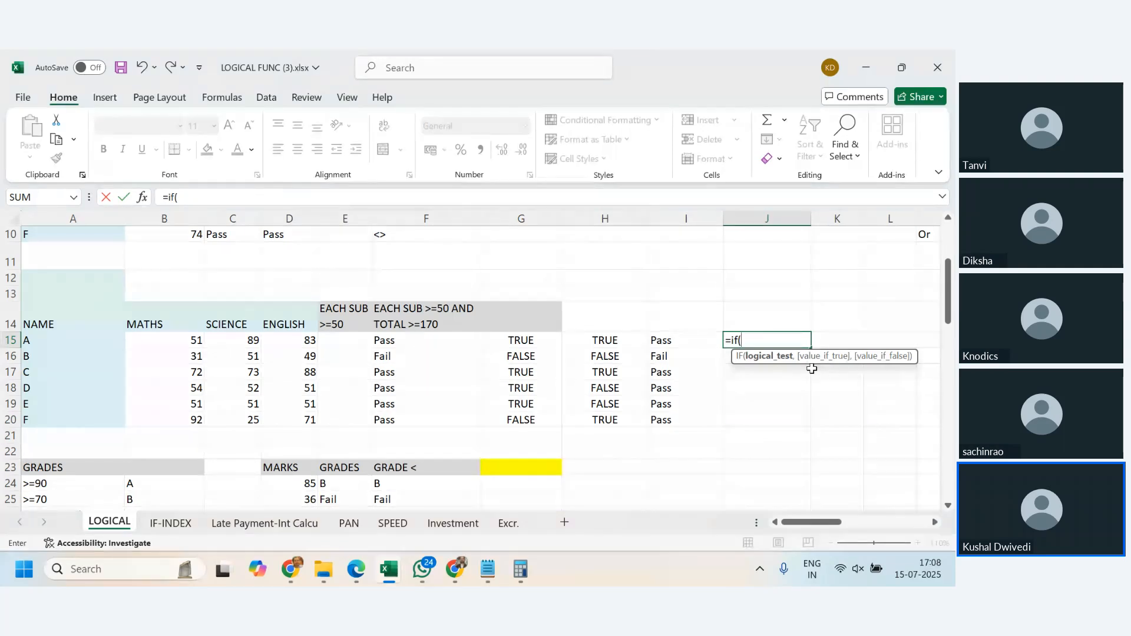
{"action": "key", "text": "Escape"}
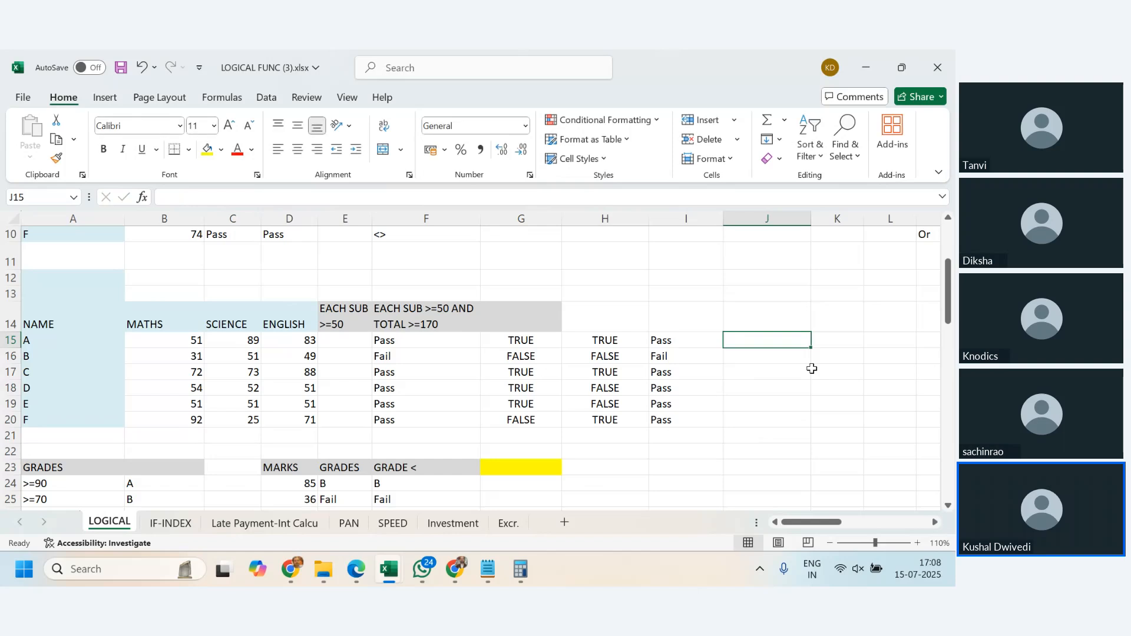
- Examine student A's three subject marks, the AND formula in G15 and the nested IF formula in F15
{"action": "left_click", "coordinate": [182, 340]}
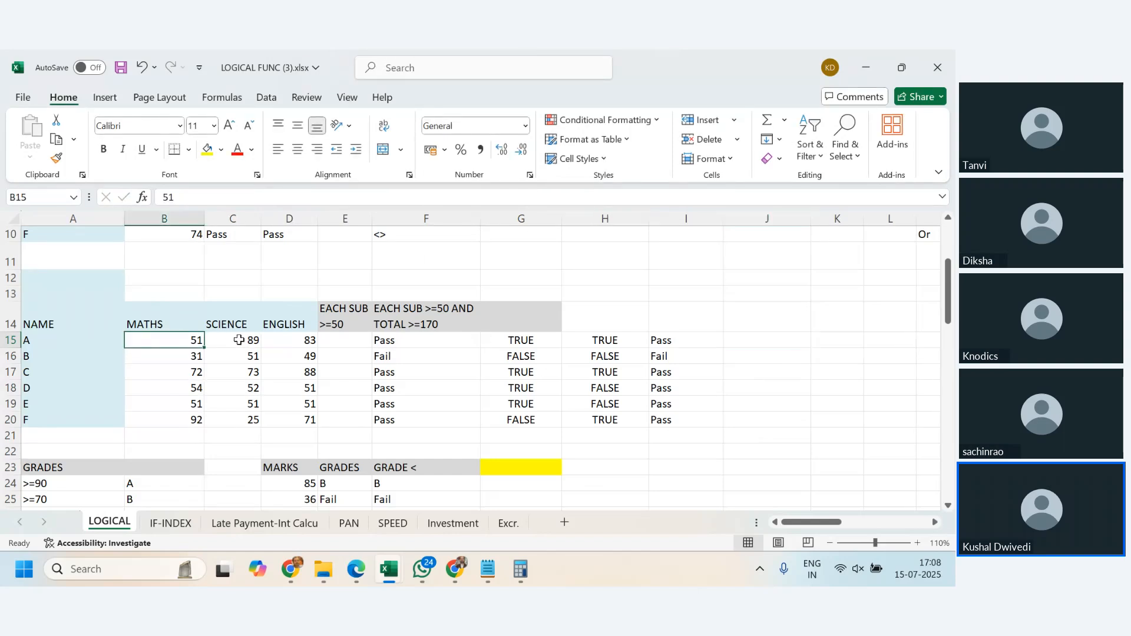
{"action": "left_click", "coordinate": [241, 340]}
{"action": "left_click", "coordinate": [309, 341]}
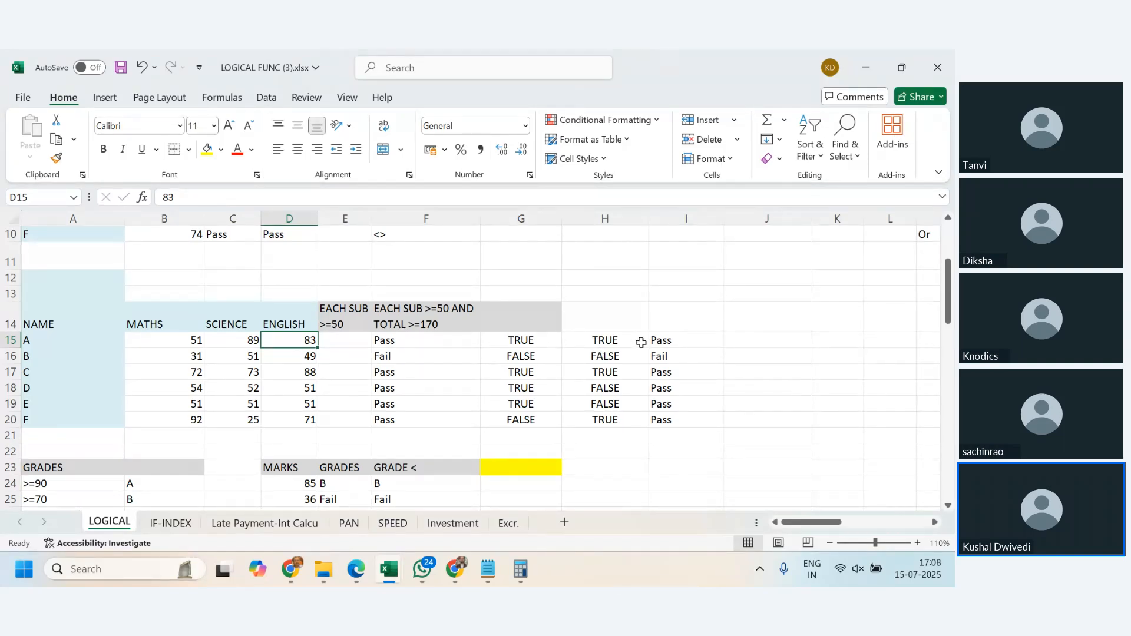
{"action": "left_click", "coordinate": [533, 339]}
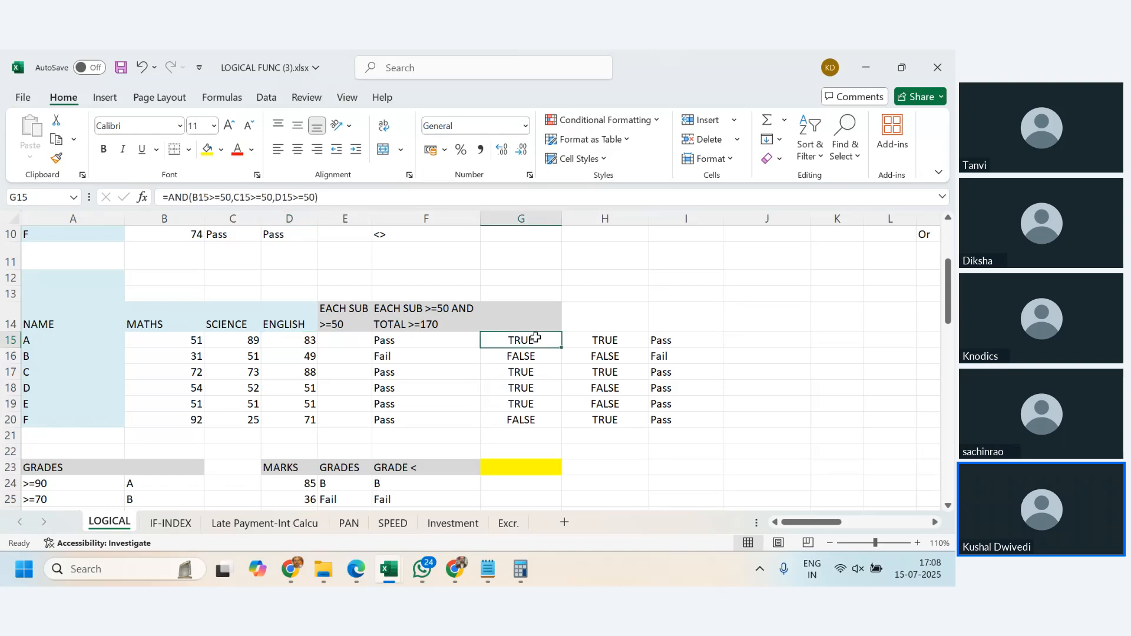
{"action": "left_click", "coordinate": [441, 339]}
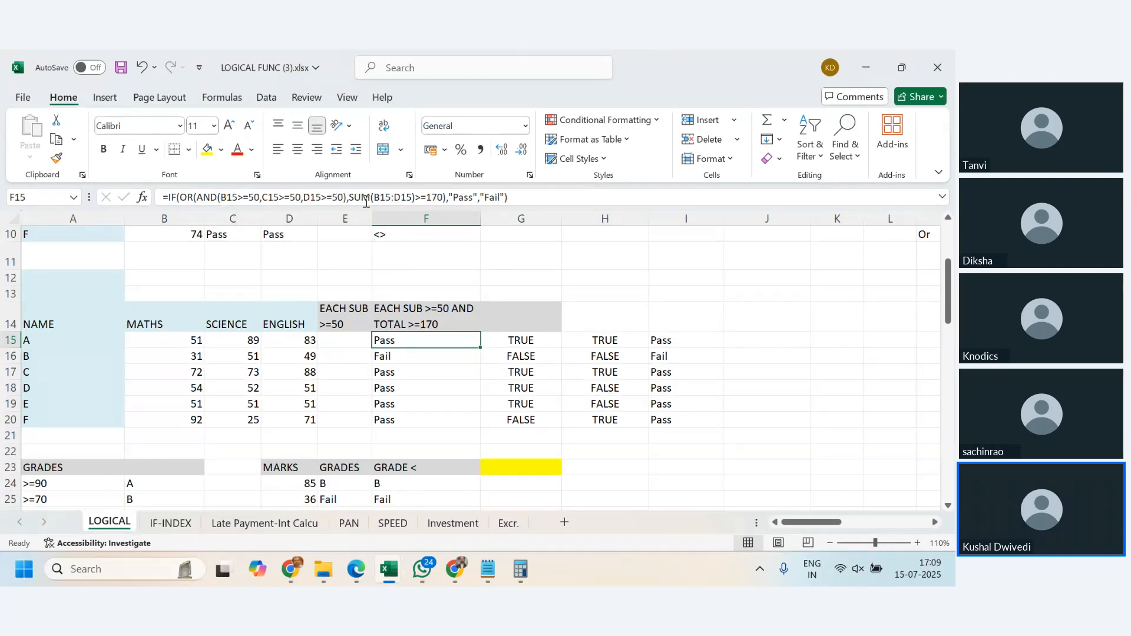
- Start an OR formula in J15 with the maths condition B15<50 as its first argument
{"action": "left_click", "coordinate": [742, 343]}
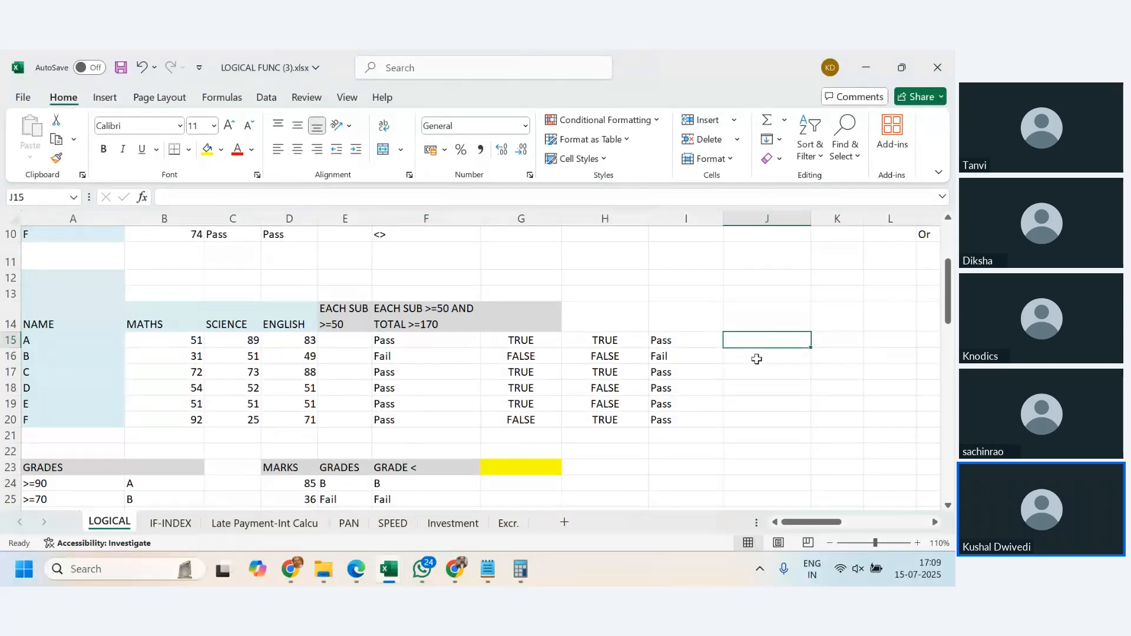
{"action": "type", "text": "=or("}
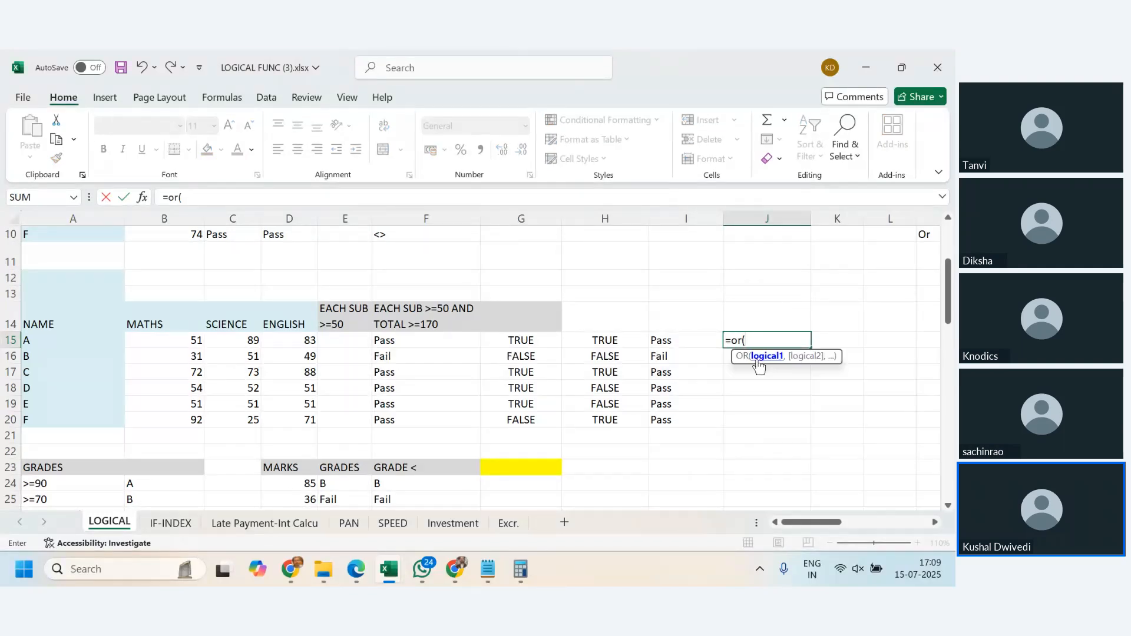
{"action": "left_click", "coordinate": [171, 340]}
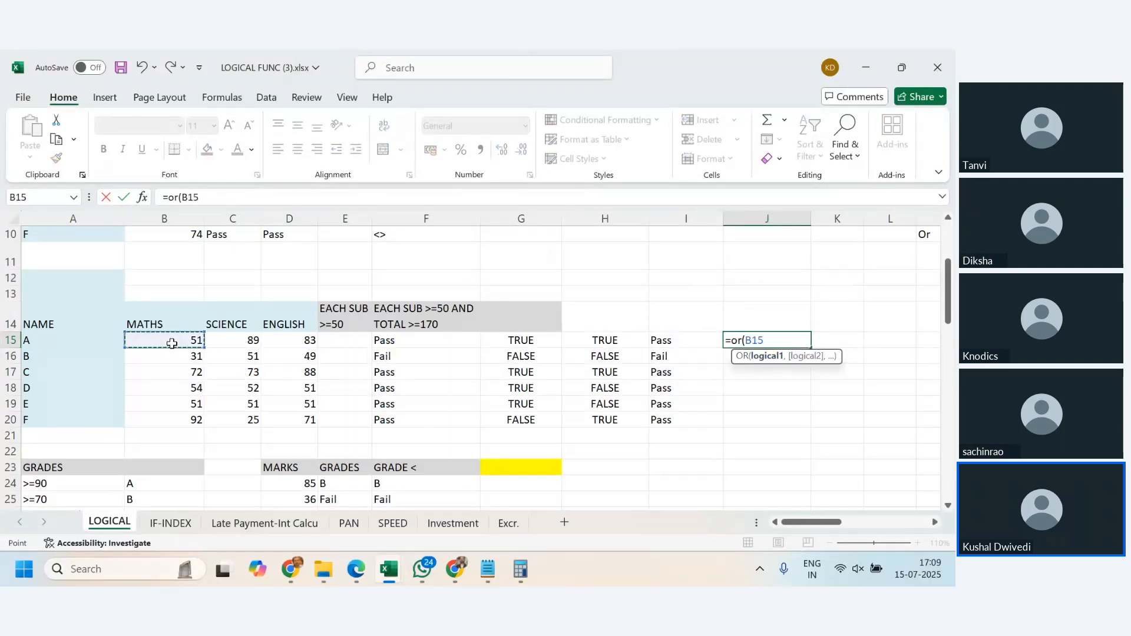
{"action": "type", "text": ">50"}
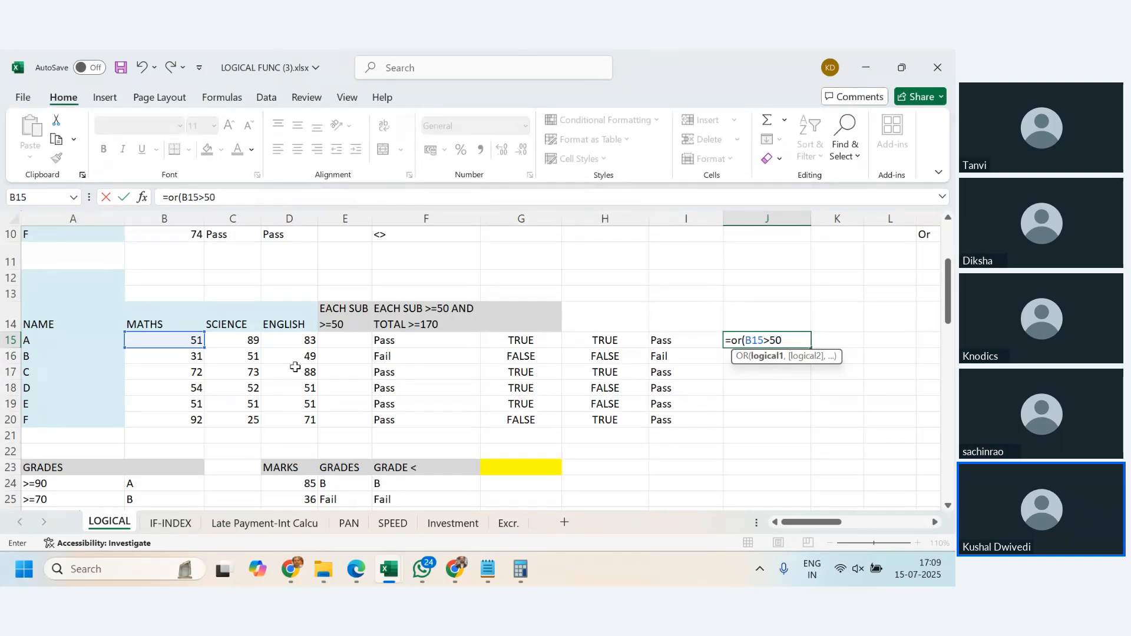
{"action": "key", "text": "BackSpace"}
{"action": "key", "text": "BackSpace"}
{"action": "key", "text": "BackSpace"}
{"action": "type", "text": "<50,"}
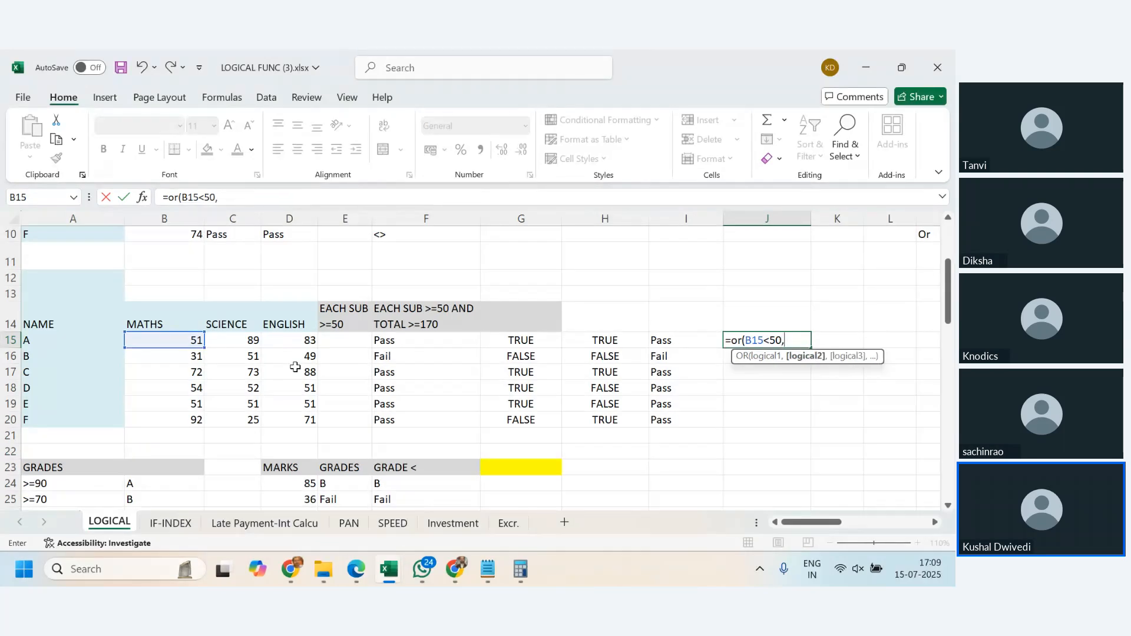
- Complete the OR formula in J15 with the conditions C15<50 and D15<D15
{"action": "left_click", "coordinate": [230, 340]}
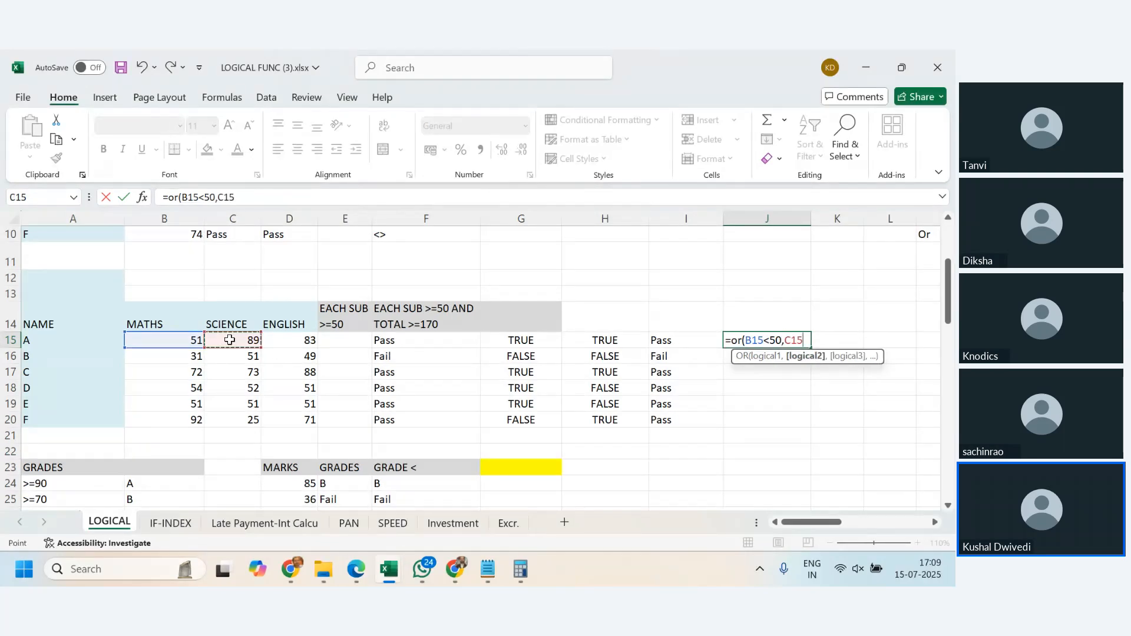
{"action": "type", "text": "<50,"}
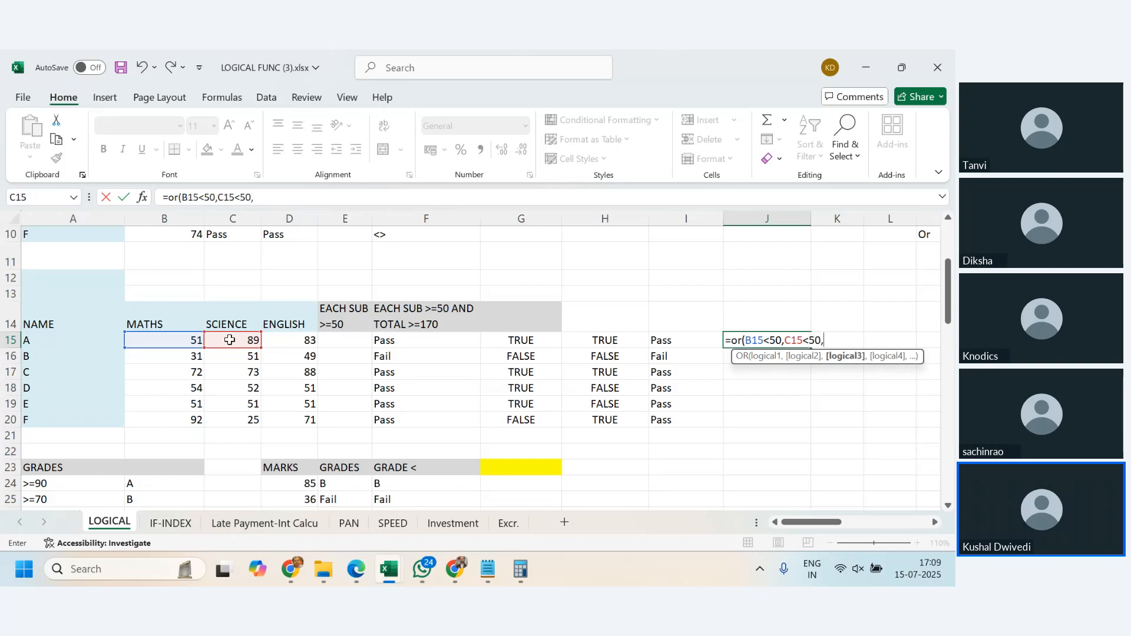
{"action": "left_click", "coordinate": [291, 343]}
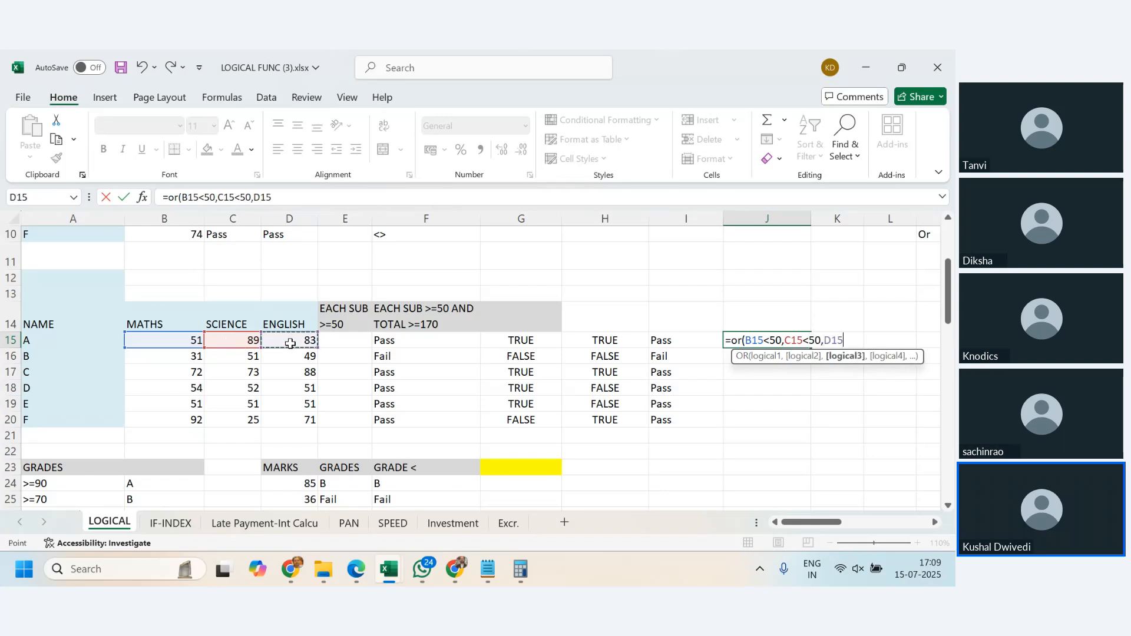
{"action": "type", "text": "<"}
{"action": "left_click", "coordinate": [290, 343]}
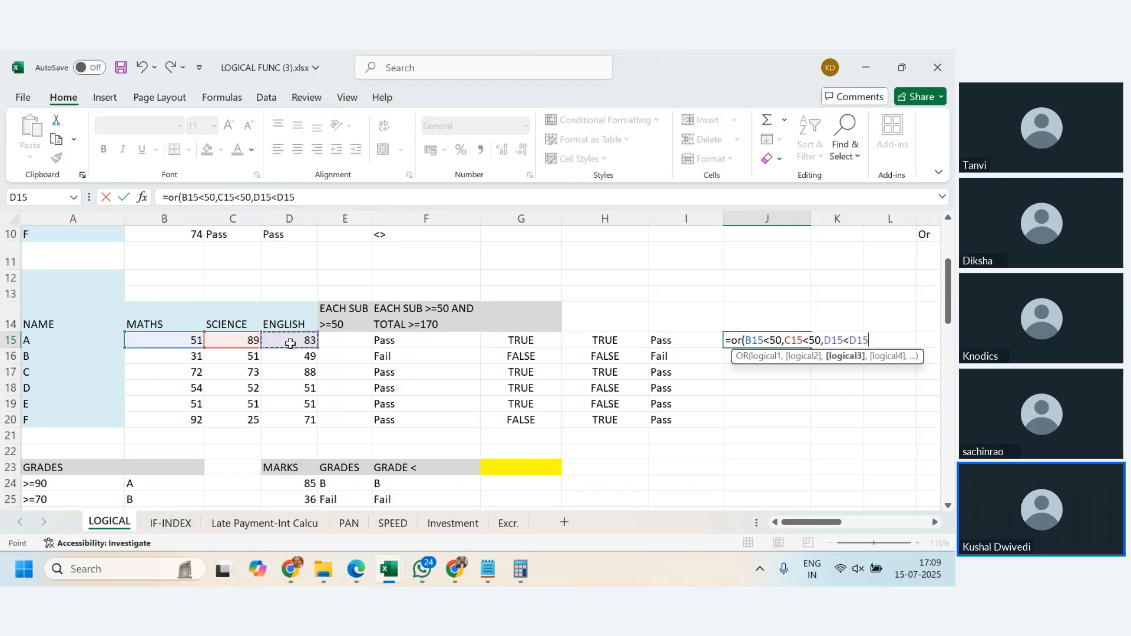
{"action": "type", "text": ")"}
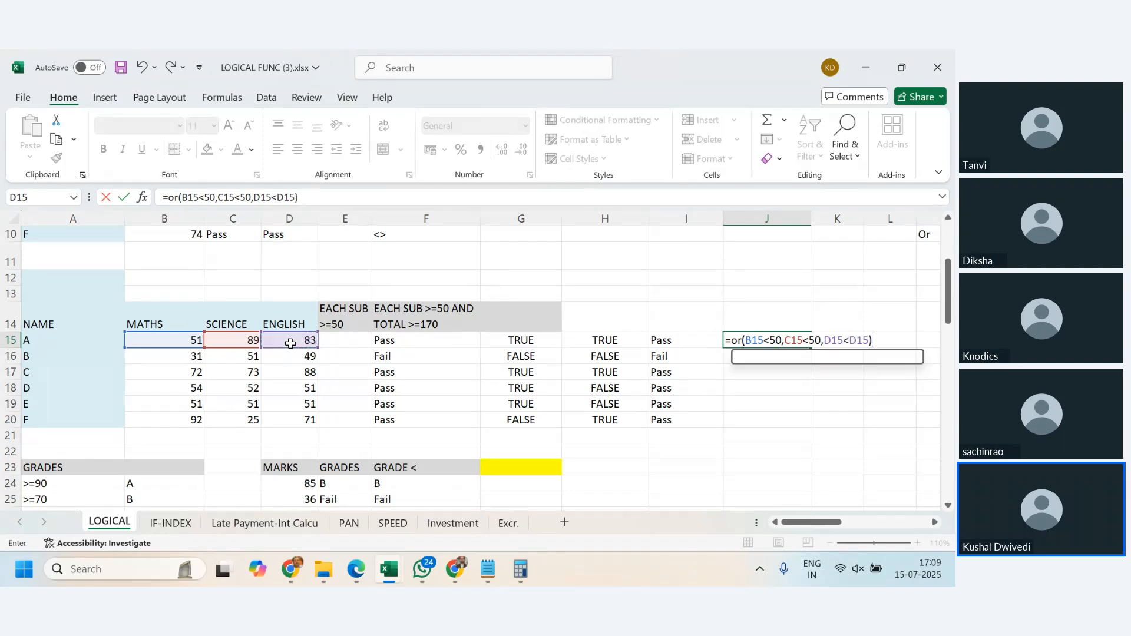
{"action": "key", "text": "BackSpace"}
{"action": "type", "text": ")"}
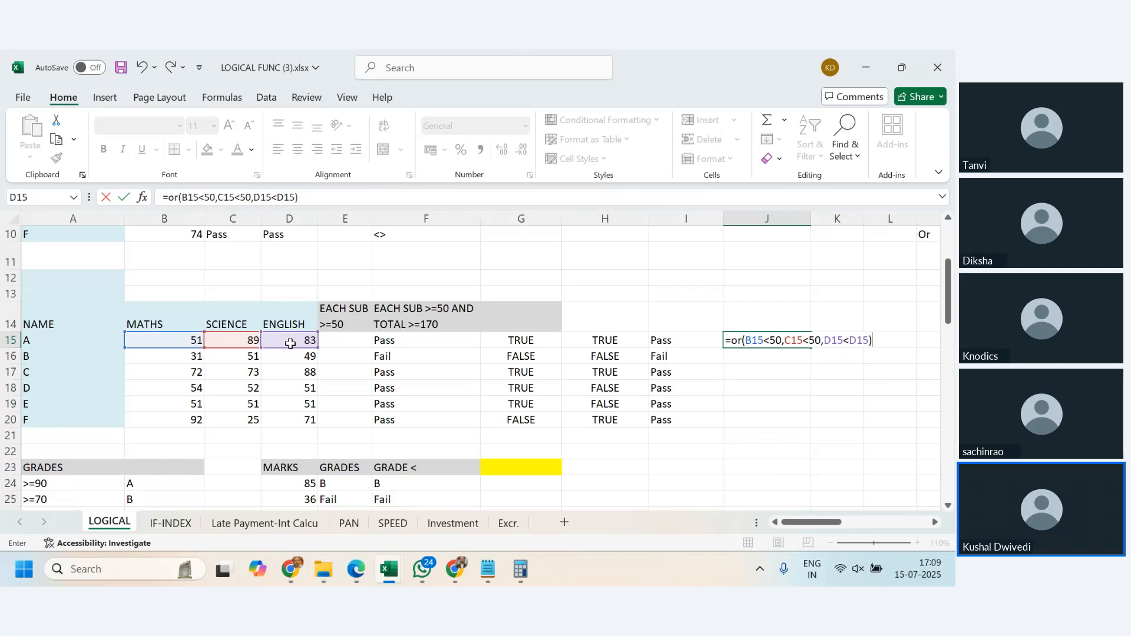
{"action": "key", "text": "ctrl+Return"}
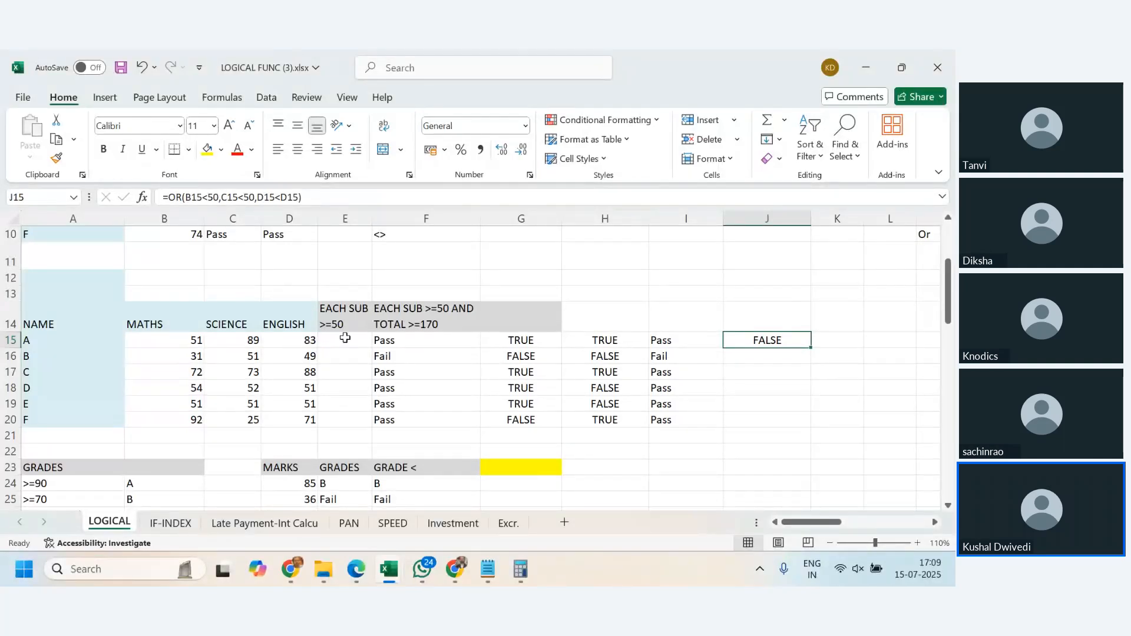
- Change the comparison operator in all three conditions of the OR formula in J15 to <=
{"action": "left_click", "coordinate": [206, 198]}
{"action": "type", "text": "="}
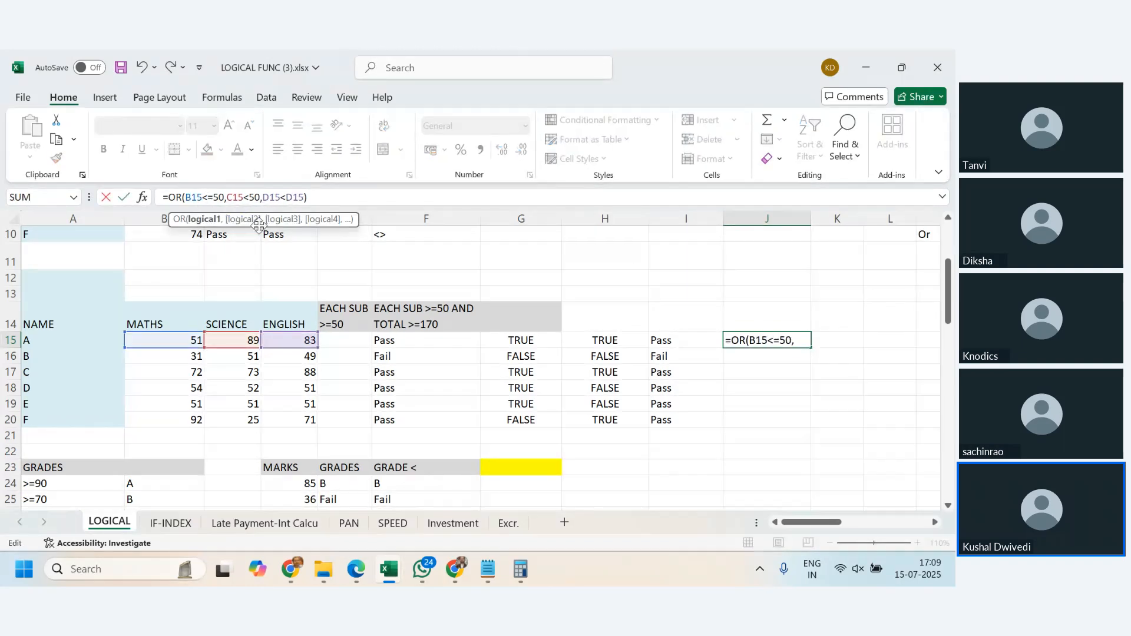
{"action": "key", "text": "Return"}
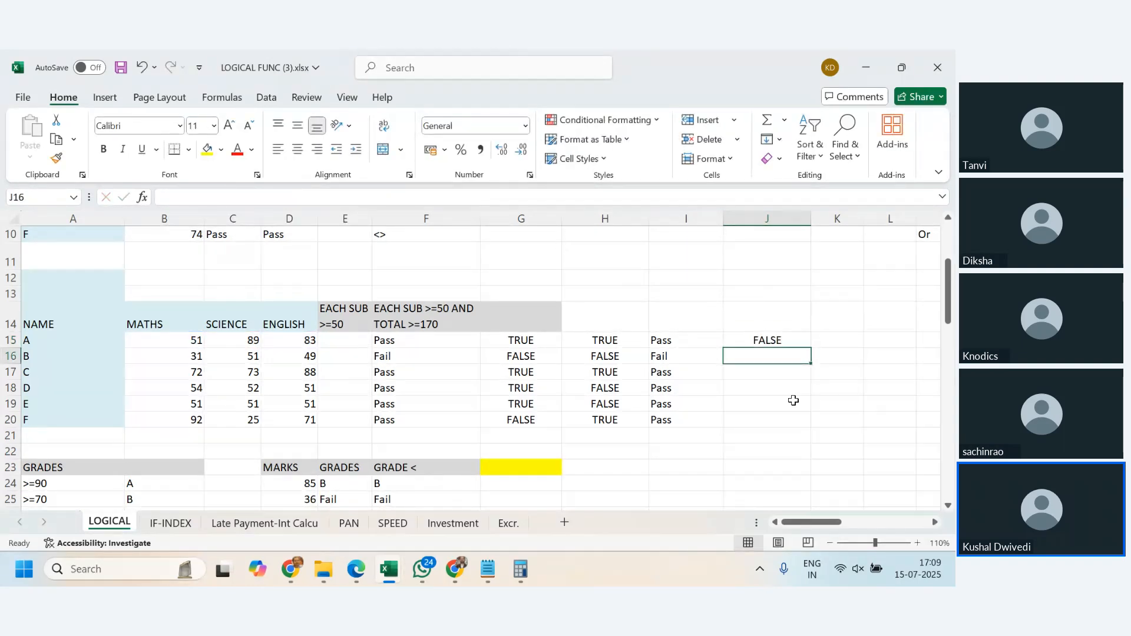
{"action": "left_click", "coordinate": [778, 338]}
{"action": "left_click", "coordinate": [250, 197]}
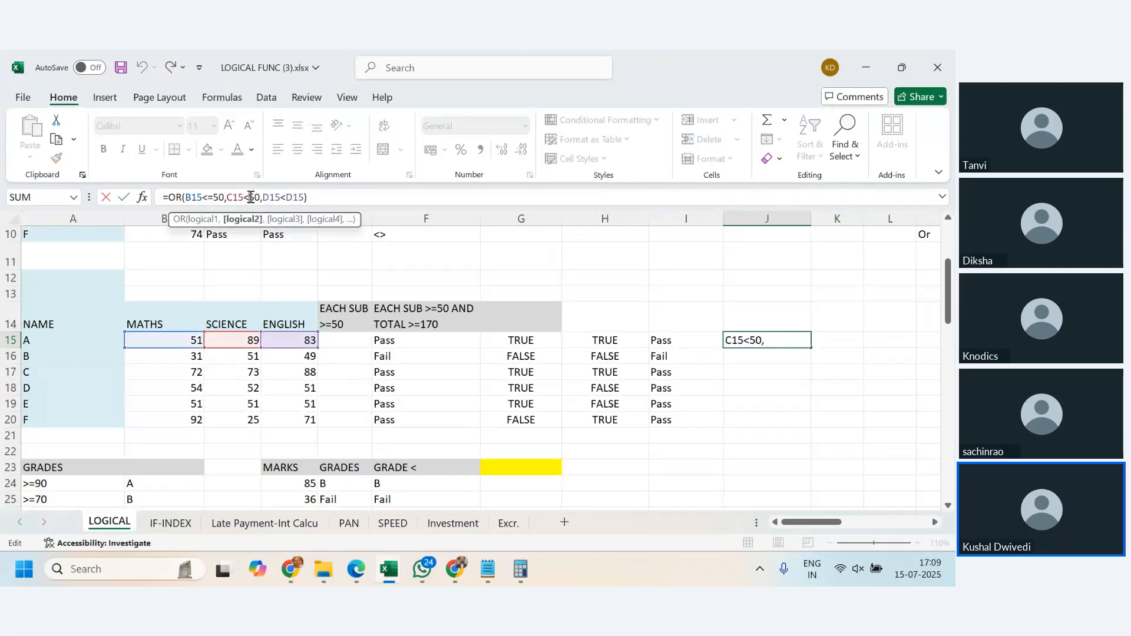
{"action": "key", "text": "Return"}
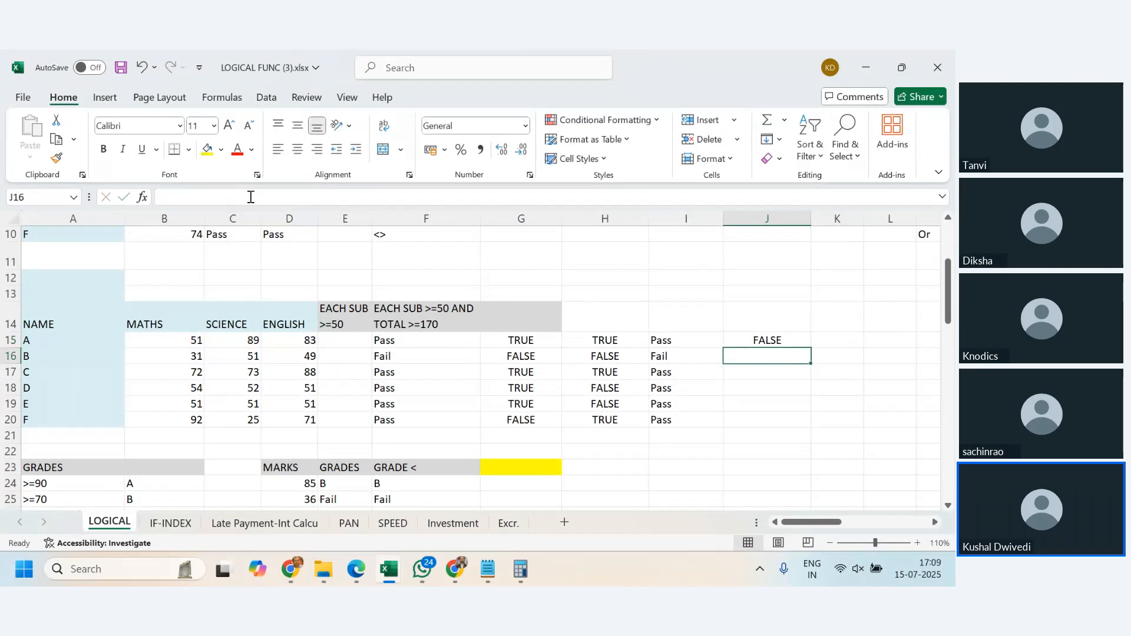
{"action": "left_click", "coordinate": [765, 340]}
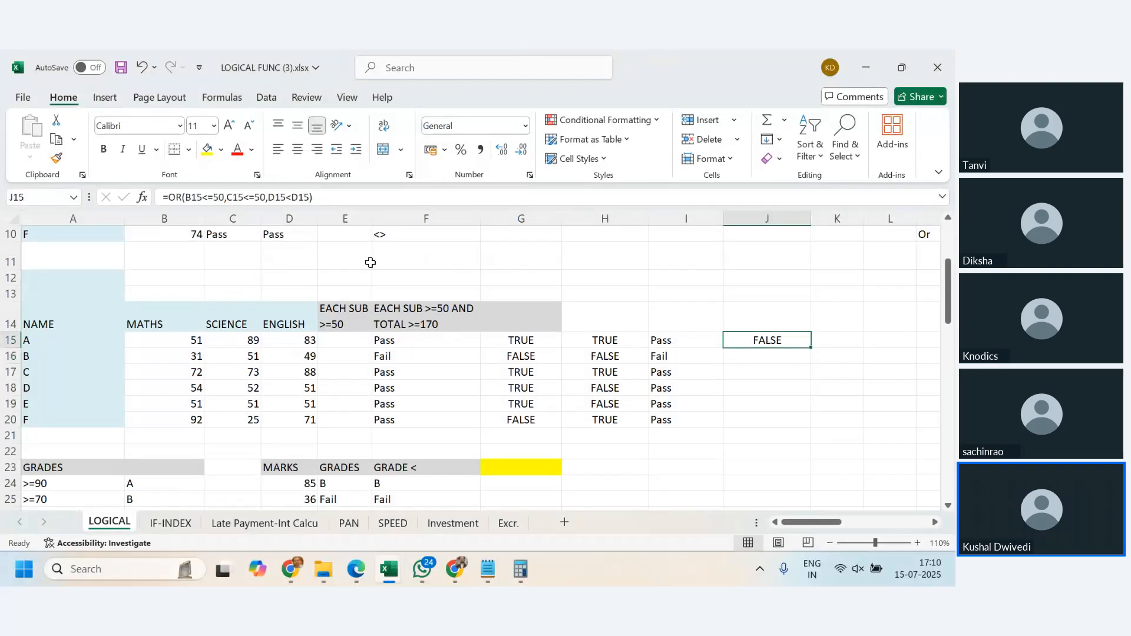
{"action": "left_click", "coordinate": [296, 197]}
{"action": "type", "text": "="}
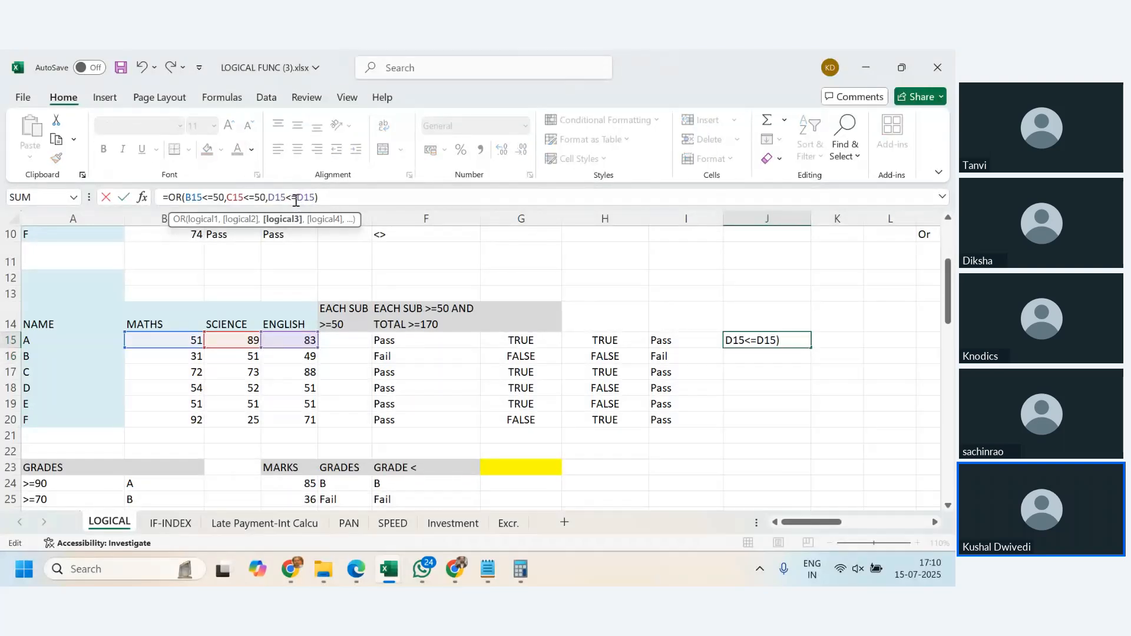
{"action": "key", "text": "Return"}
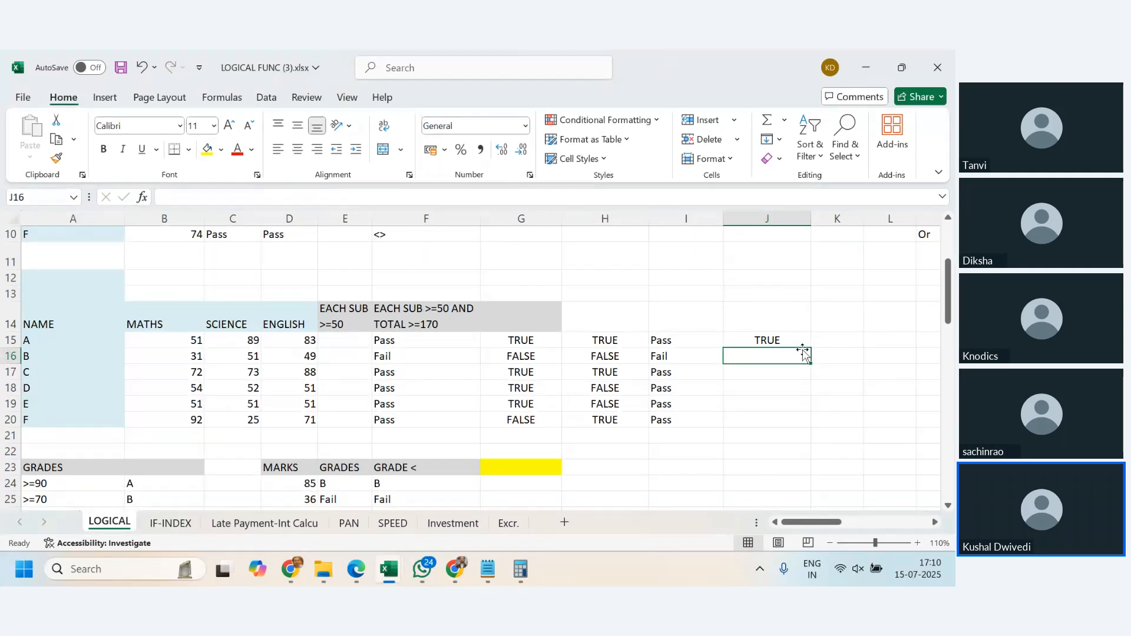
- Correct the third condition of the OR formula in J15 to D15<=50
{"action": "left_click", "coordinate": [759, 340]}
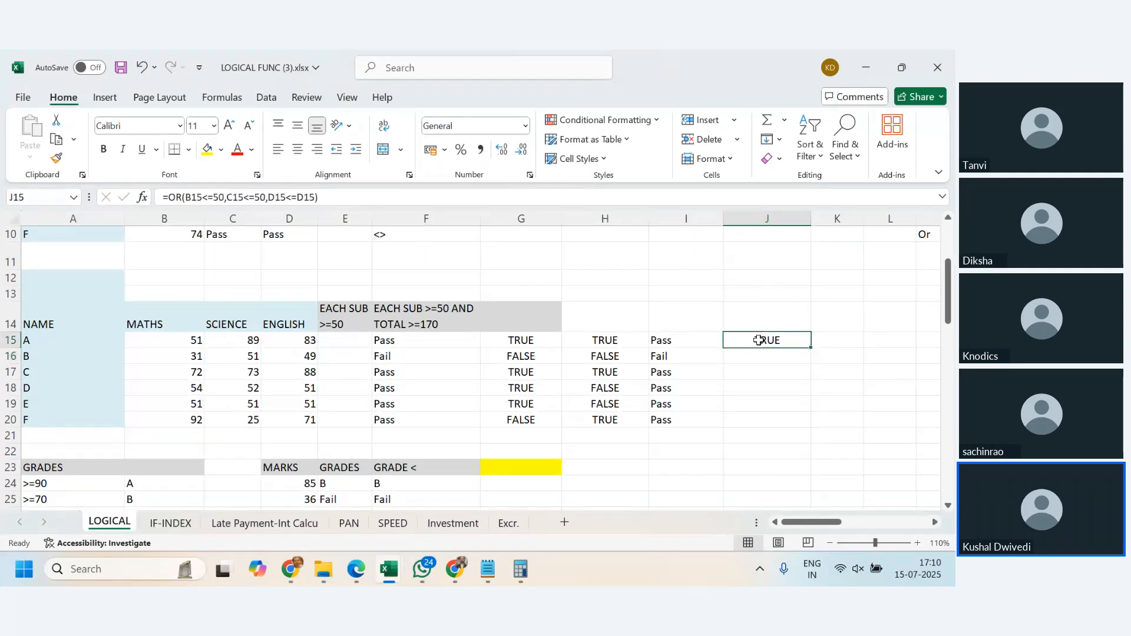
{"action": "left_click", "coordinate": [301, 197]}
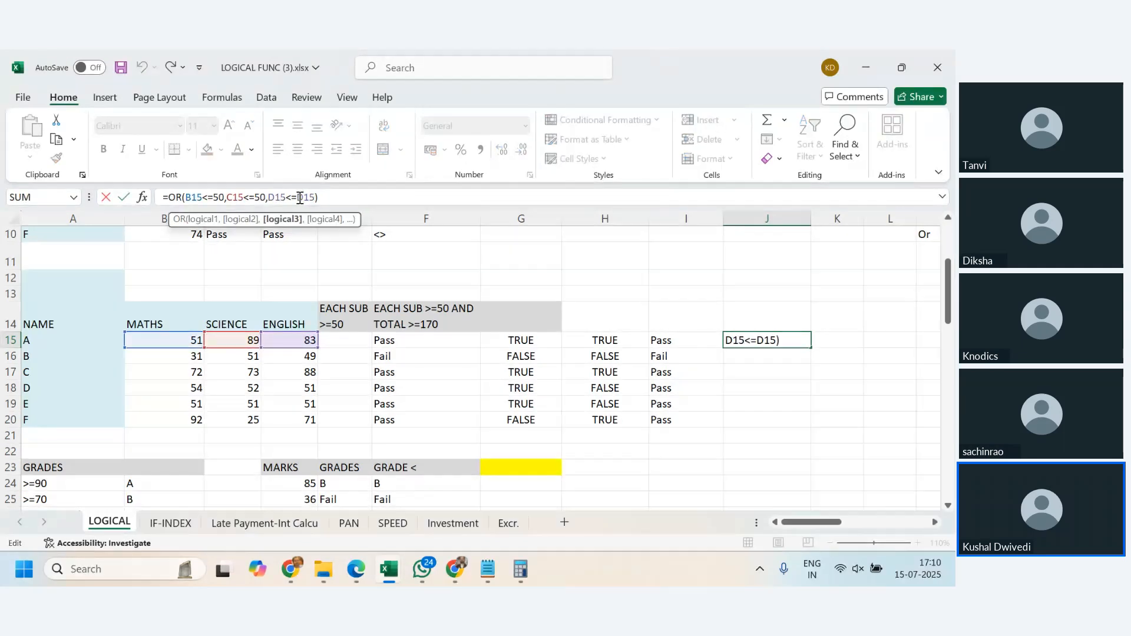
{"action": "double_click", "coordinate": [301, 198]}
{"action": "type", "text": "50"}
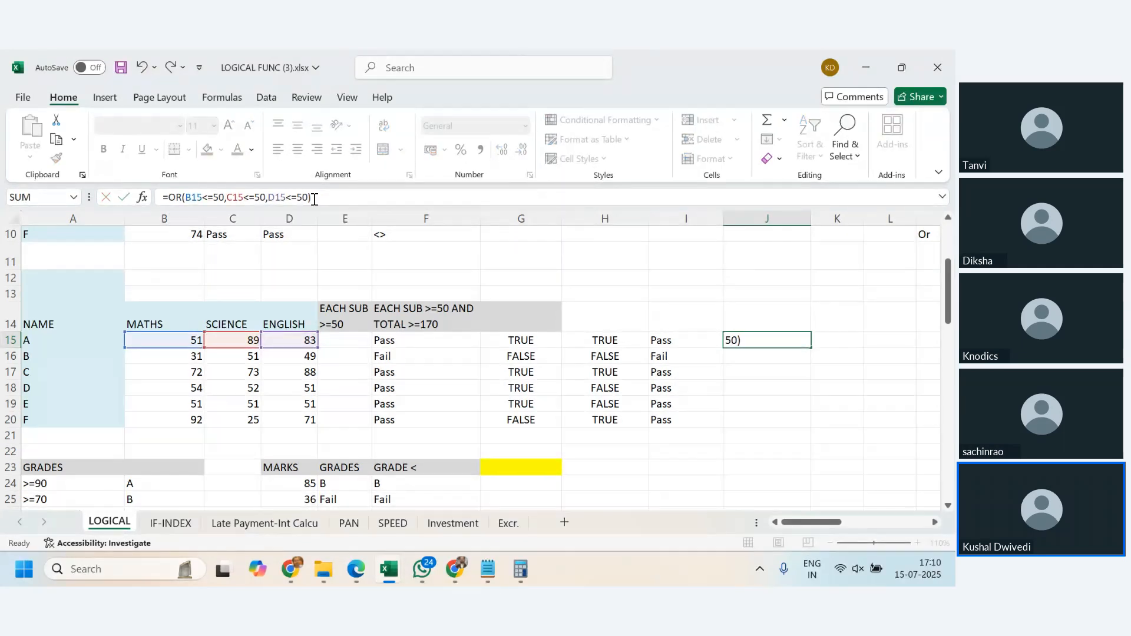
- Confirm the OR formula in J15 and fill it down through J20
{"action": "key", "text": "Return"}
{"action": "left_click", "coordinate": [799, 337]}
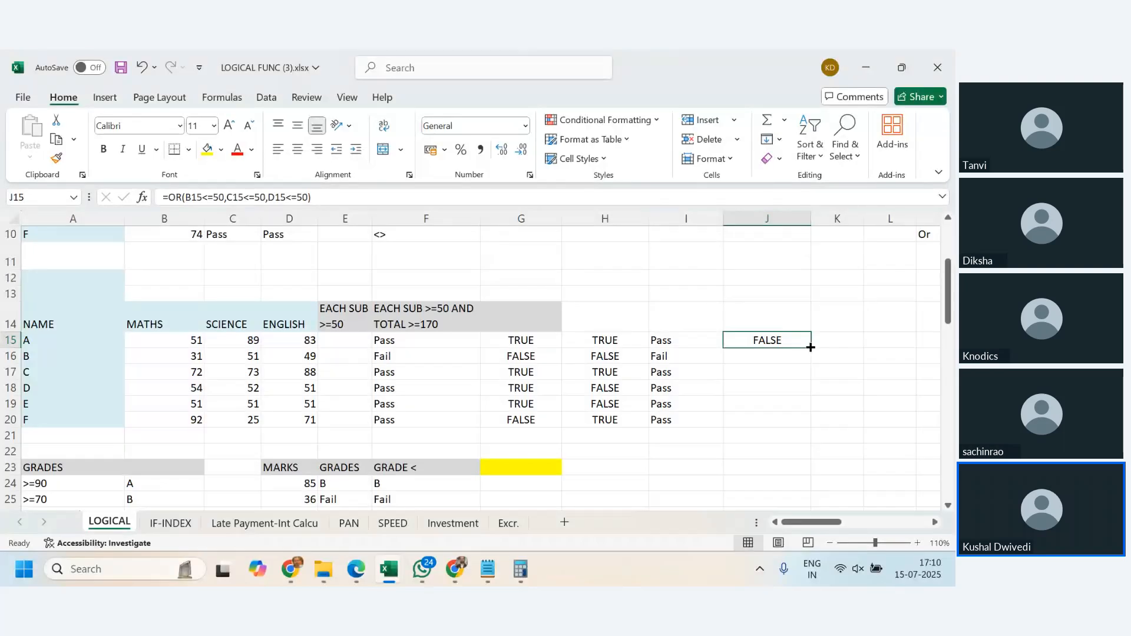
{"action": "left_click_drag", "start_coordinate": [811, 348], "coordinate": [810, 426]}
- Compare the OR results in J16 and J20 with the marks of students B and F and with the OR definition above
{"action": "left_click", "coordinate": [761, 355]}
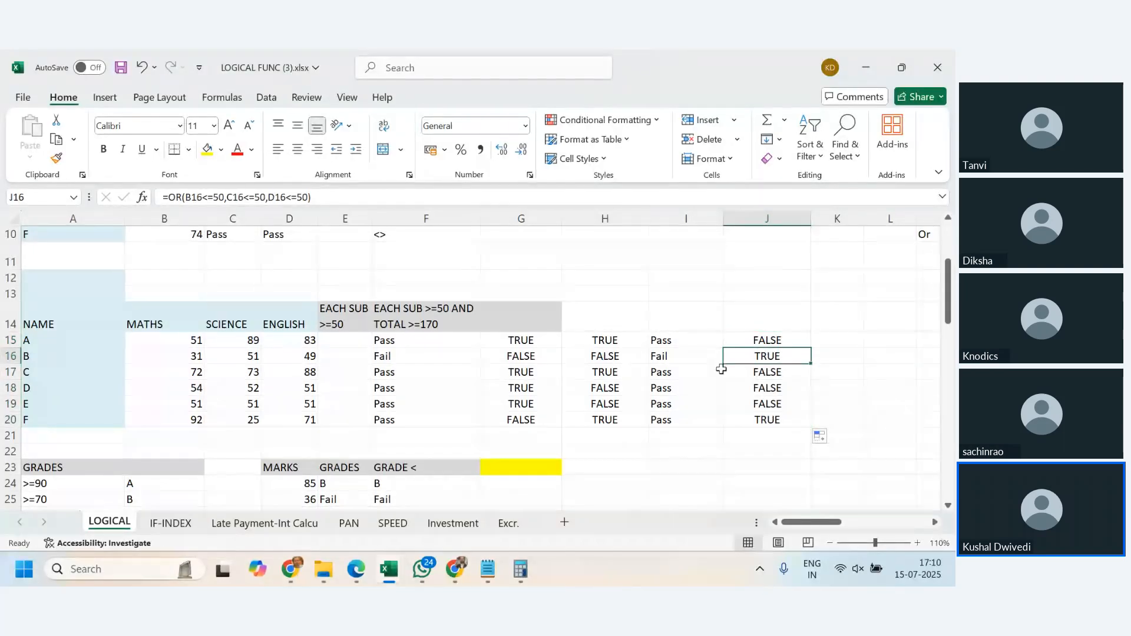
{"action": "left_click", "coordinate": [194, 357]}
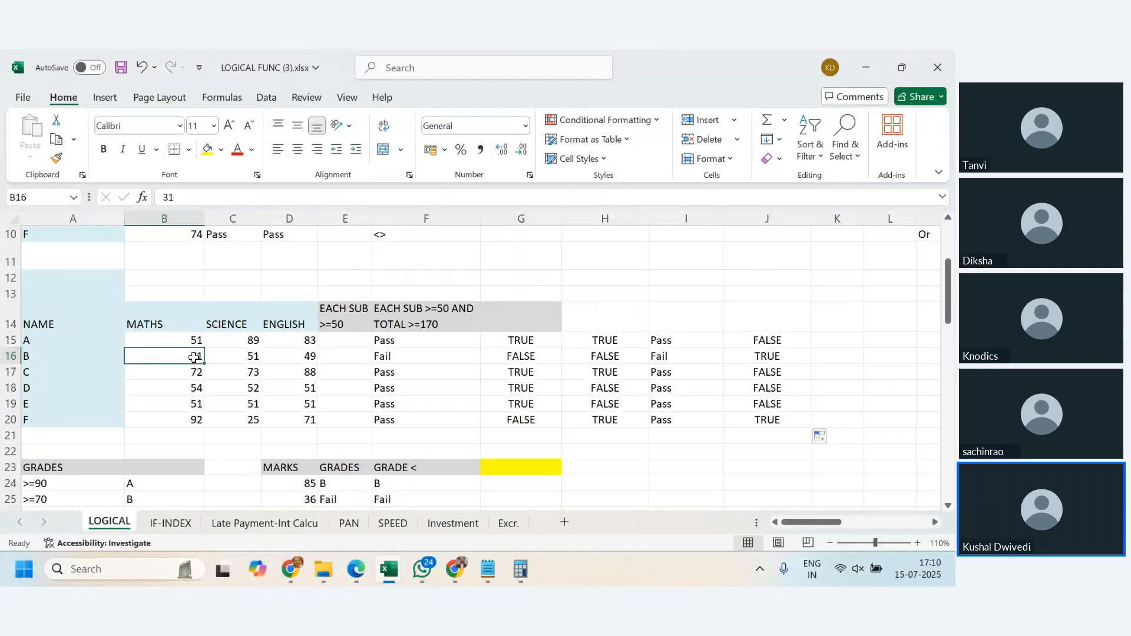
{"action": "left_click", "coordinate": [247, 421]}
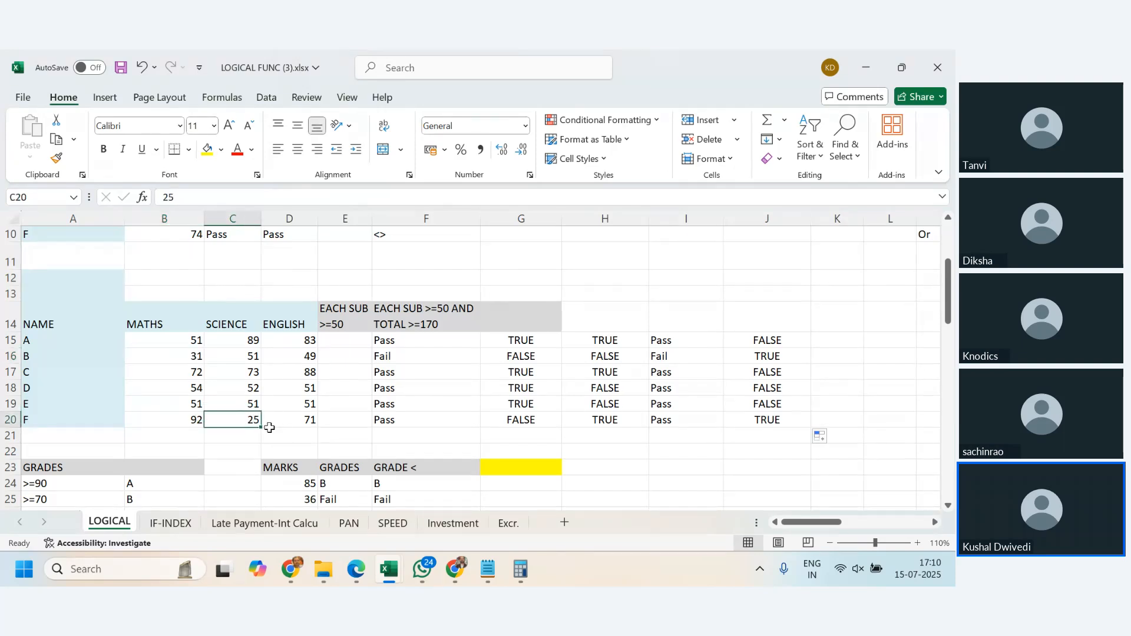
{"action": "left_click", "coordinate": [786, 355]}
{"action": "left_click", "coordinate": [743, 424]}
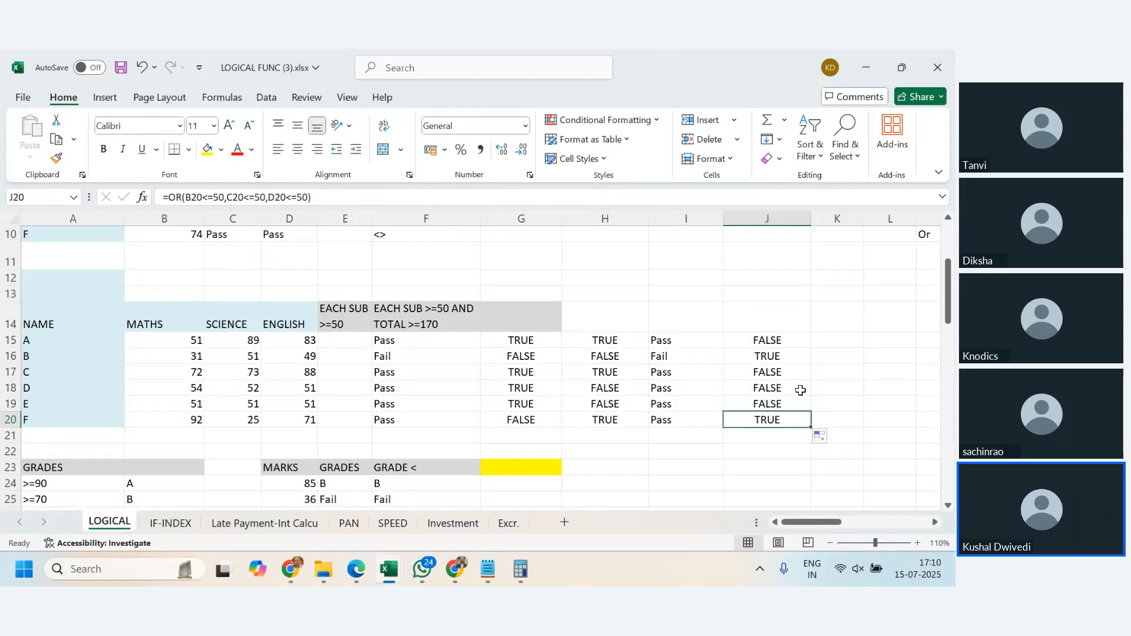
{"action": "scroll", "coordinate": [800, 390], "scroll_direction": "up", "scroll_amount": 1}
{"action": "scroll", "coordinate": [800, 390], "scroll_direction": "up", "scroll_amount": 2}
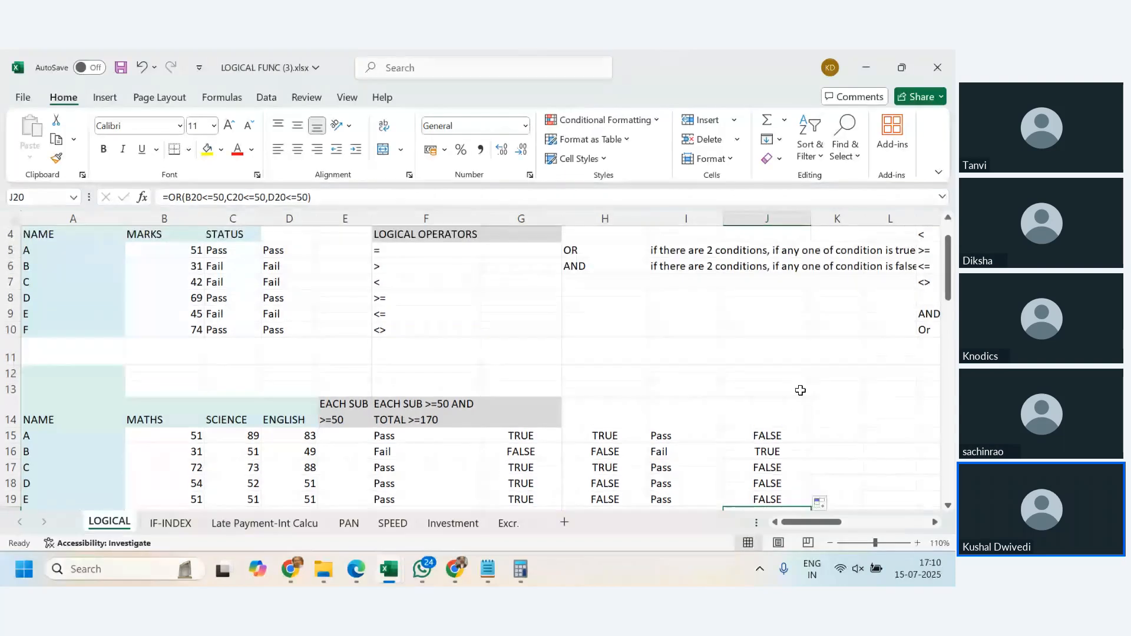
{"action": "scroll", "coordinate": [800, 390], "scroll_direction": "down", "scroll_amount": 3}
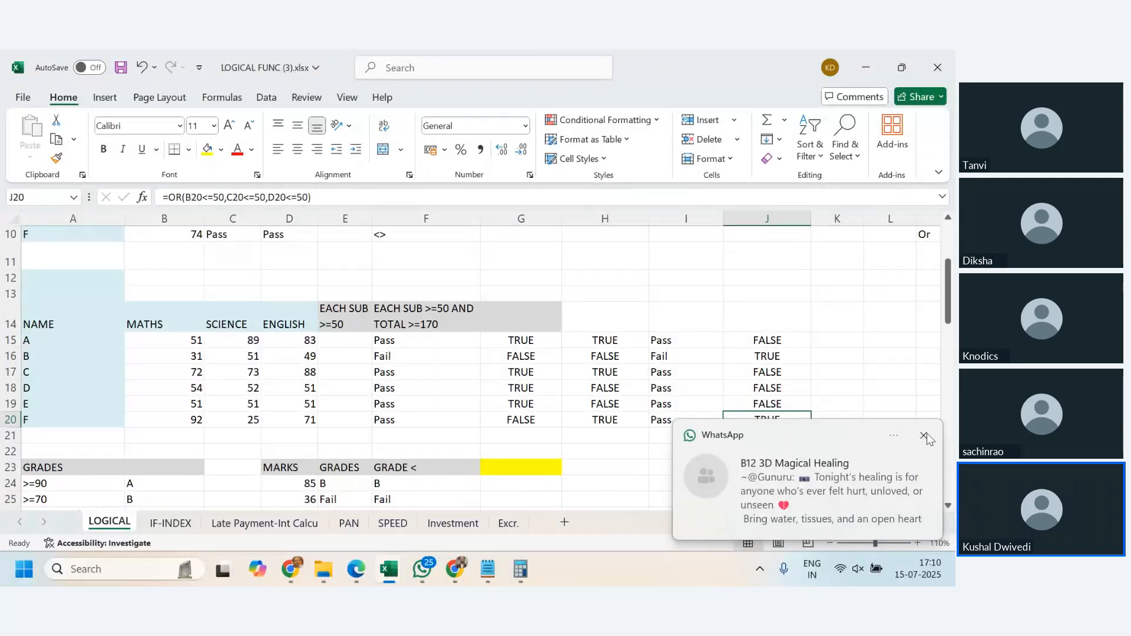
- Dismiss the WhatsApp notification, check the Zoho meeting in the browser and return to the Excel workbook
{"action": "left_click", "coordinate": [925, 435]}
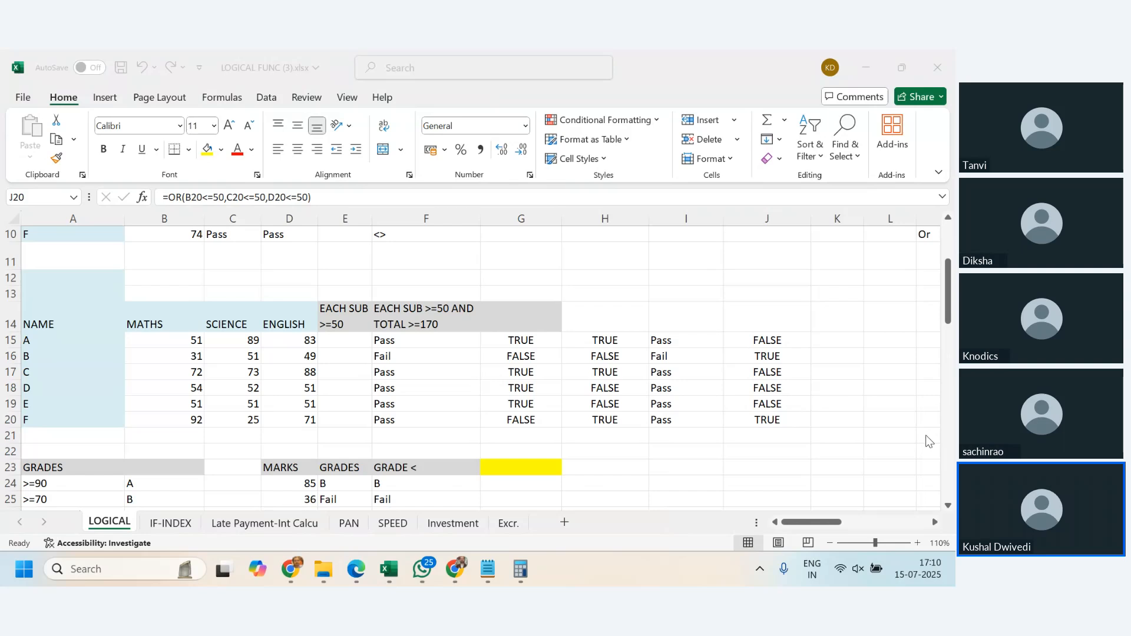
{"action": "left_click", "coordinate": [259, 497]}
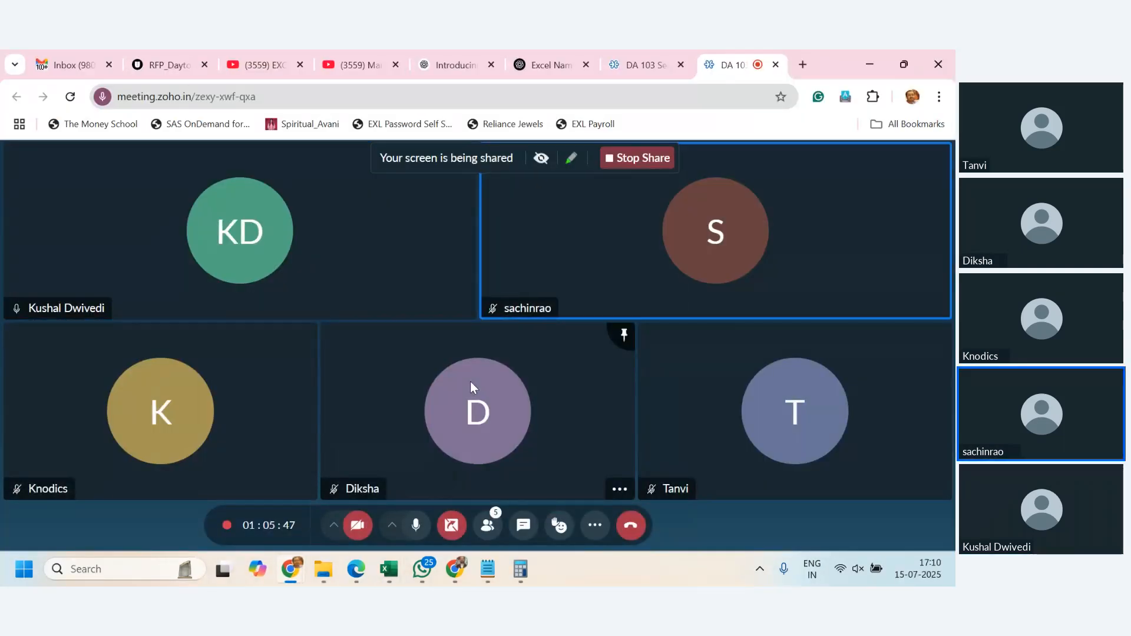
{"action": "key", "text": "alt+Tab"}
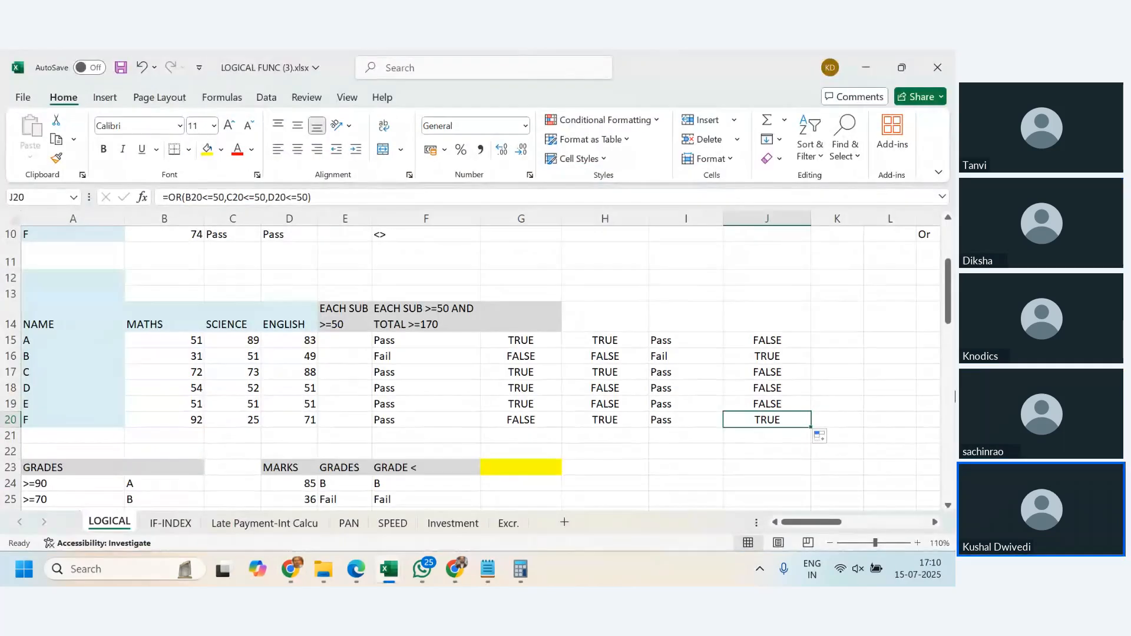
- Check the subject and total criteria in header cell F14 and begin a formula in K15
{"action": "left_click", "coordinate": [830, 345]}
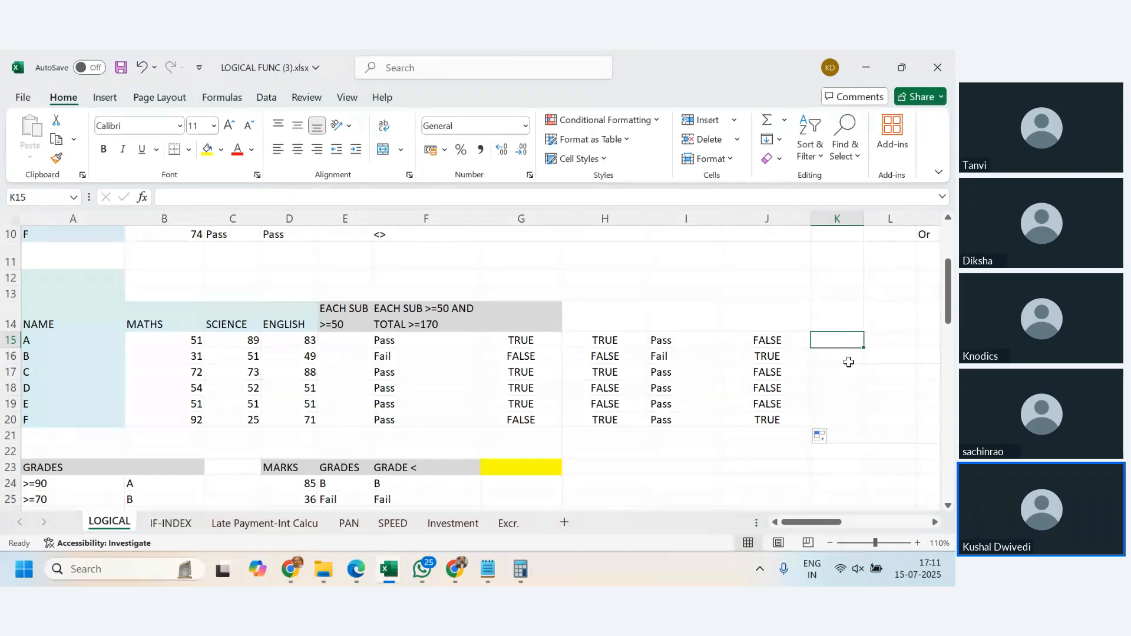
{"action": "left_click", "coordinate": [431, 325]}
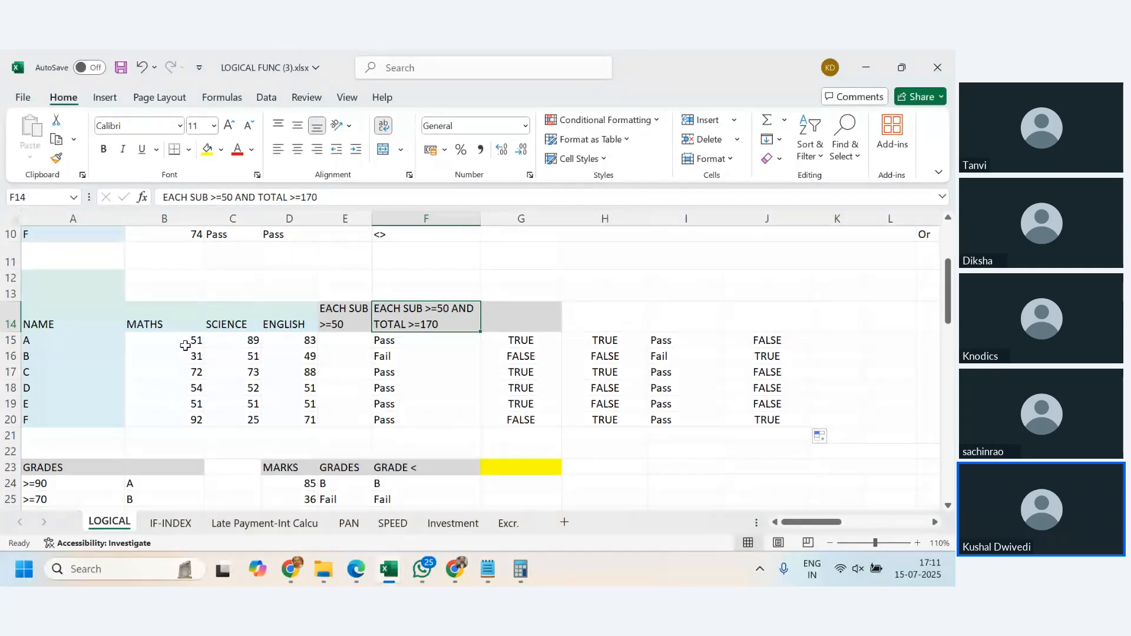
{"action": "left_click", "coordinate": [843, 342]}
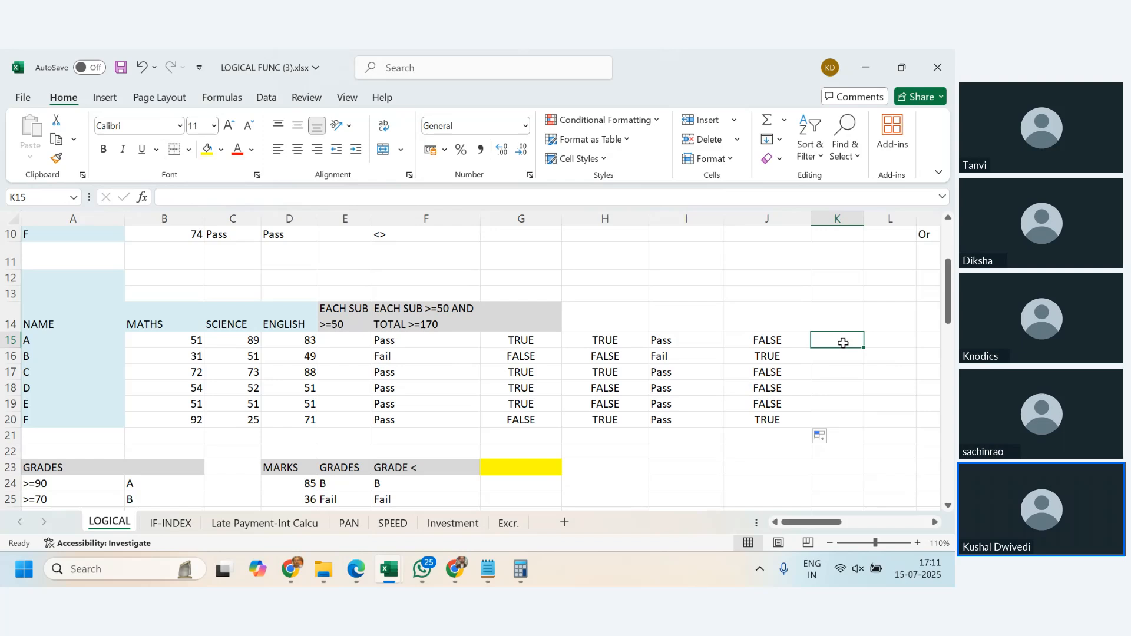
{"action": "type", "text": "="}
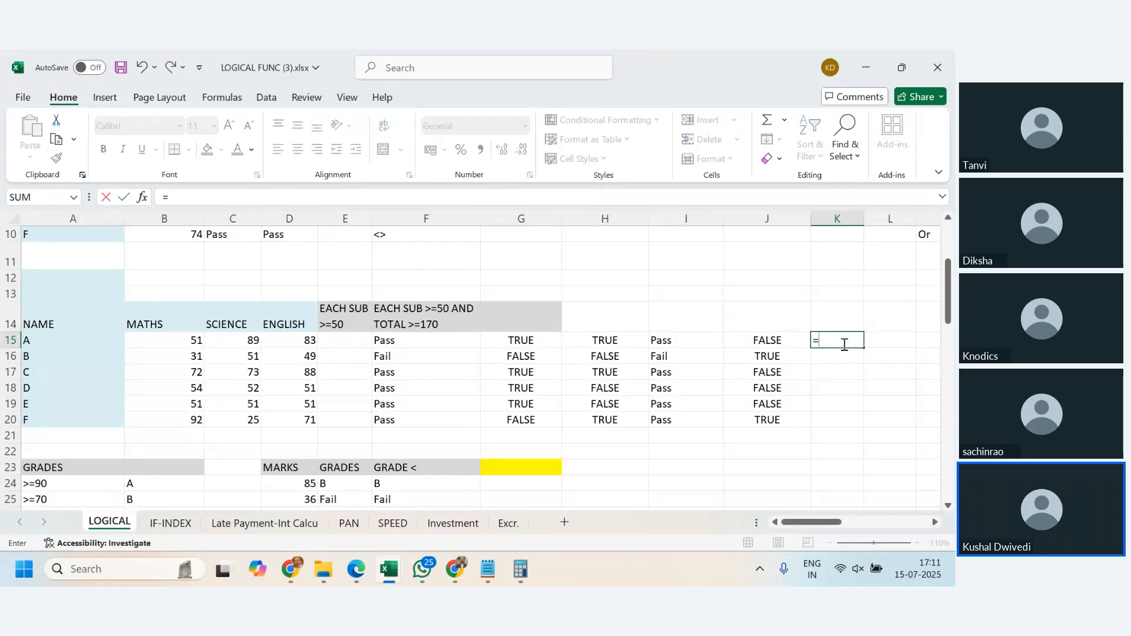
{"action": "type", "text": "sum"}
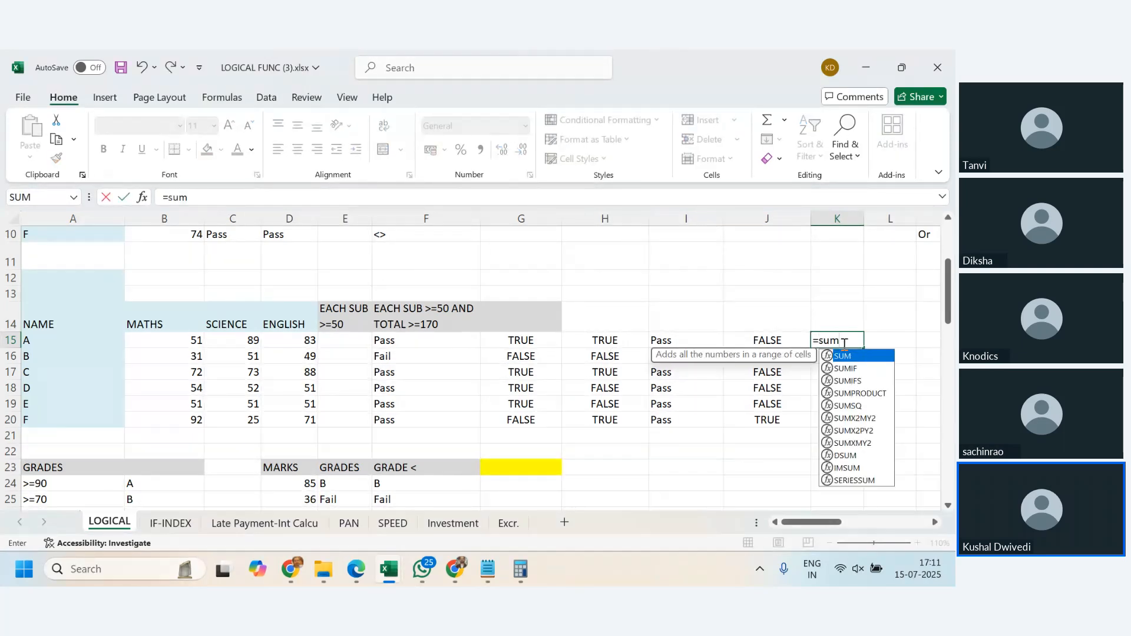
{"action": "key", "text": "BackSpace"}
{"action": "key", "text": "BackSpace"}
{"action": "key", "text": "BackSpace"}
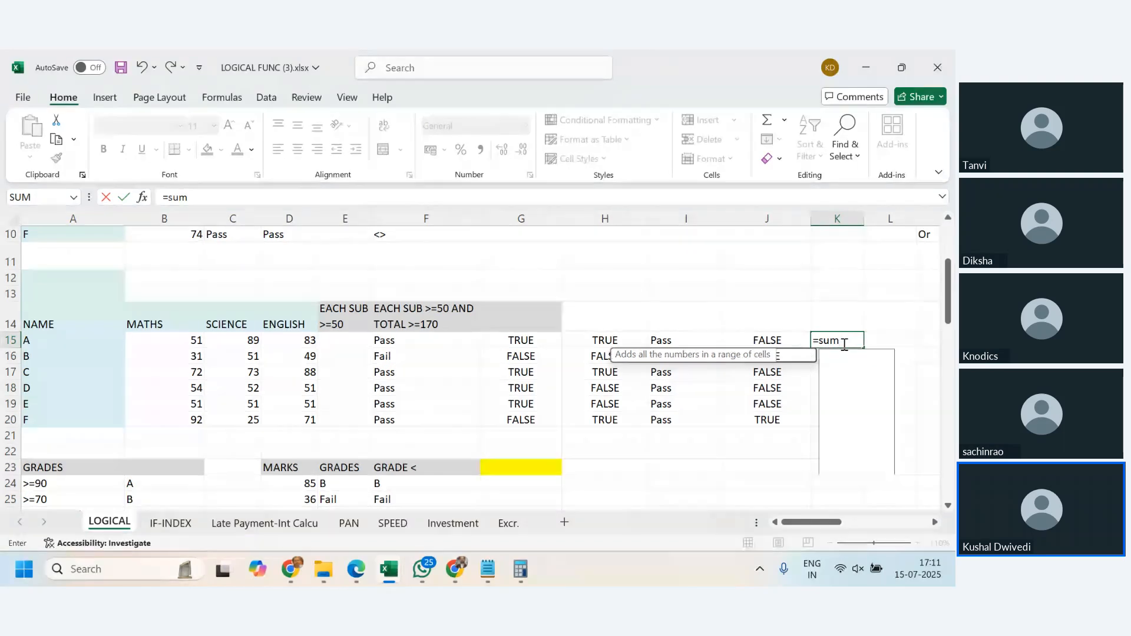
- Enter an IF function in the K15 formula with the logical test SUM(B15:D15)>=170
{"action": "type", "text": "if(sum"}
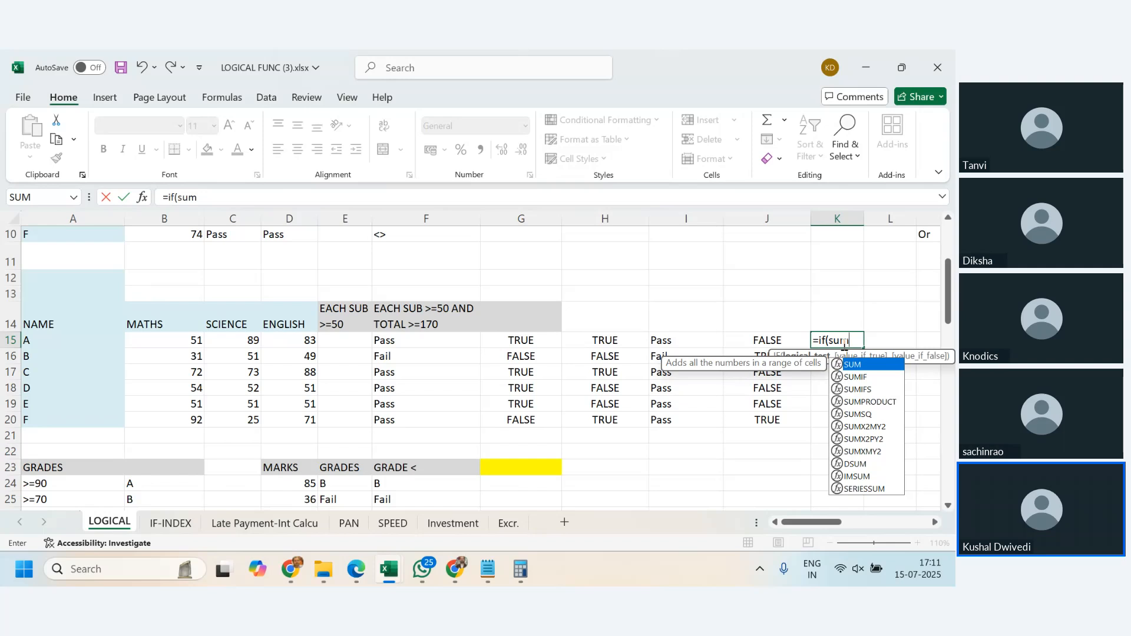
{"action": "type", "text": "="}
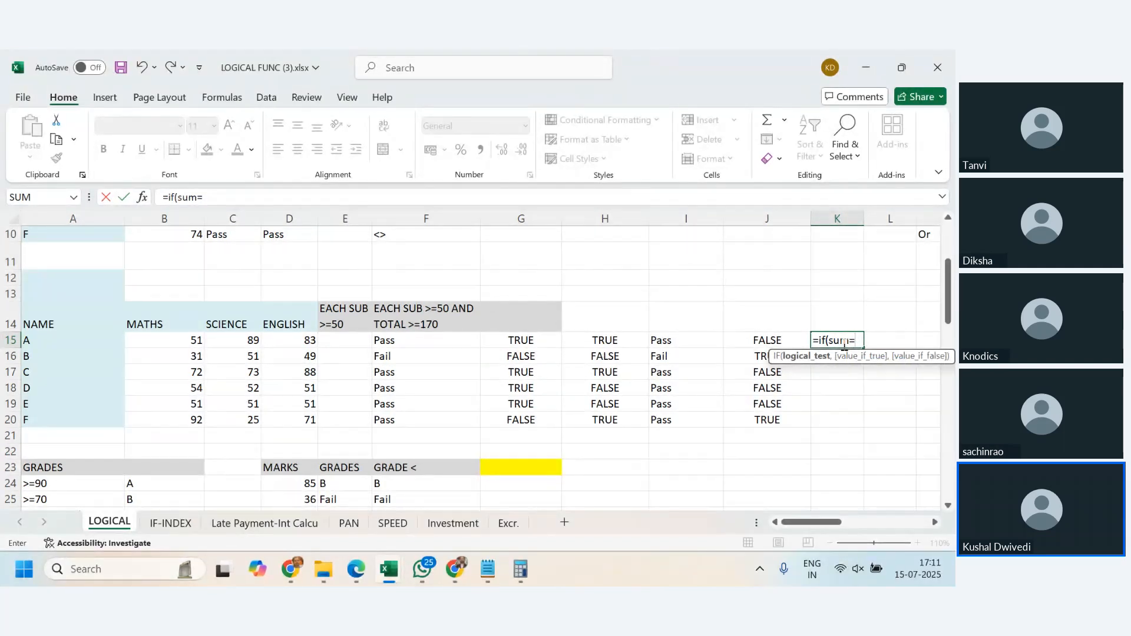
{"action": "key", "text": "BackSpace"}
{"action": "type", "text": "("}
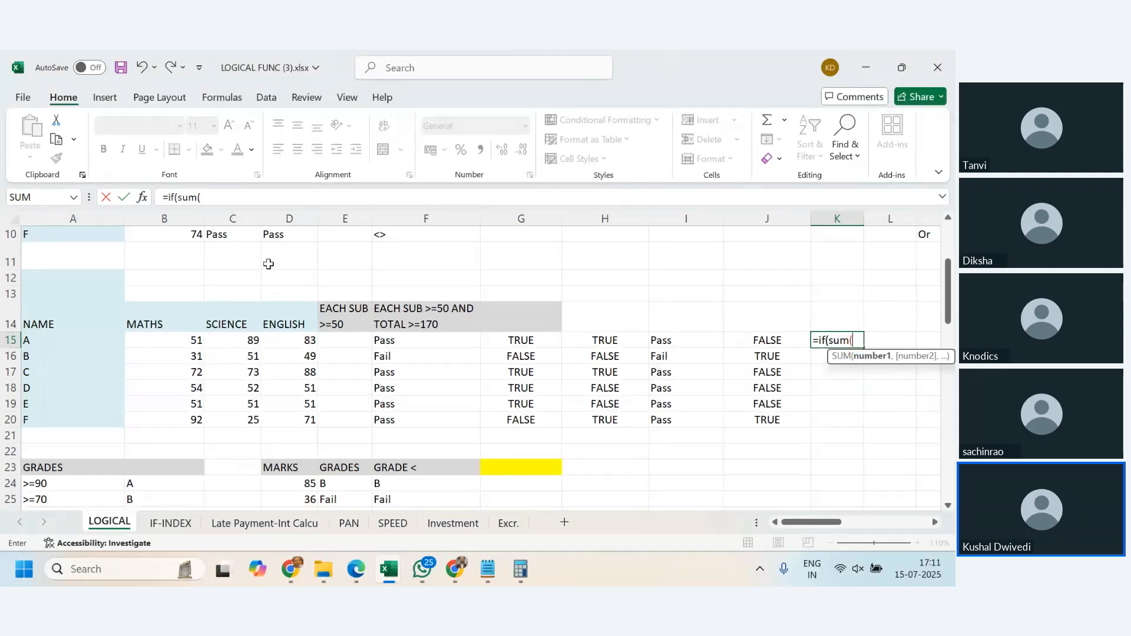
{"action": "left_click_drag", "start_coordinate": [171, 341], "coordinate": [291, 342]}
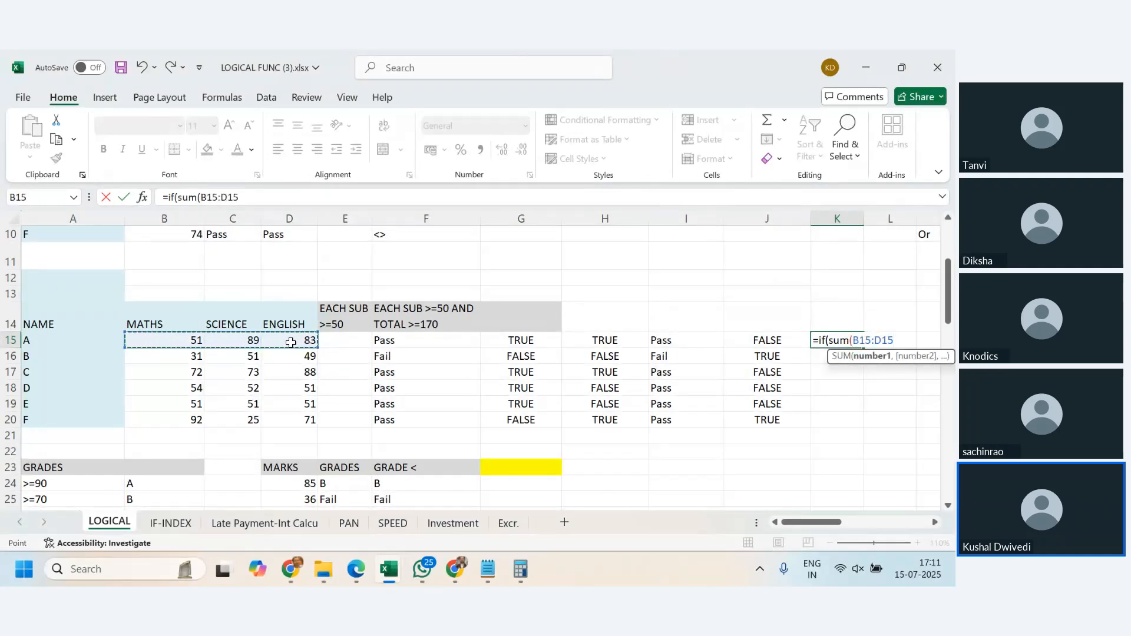
{"action": "type", "text": ")"}
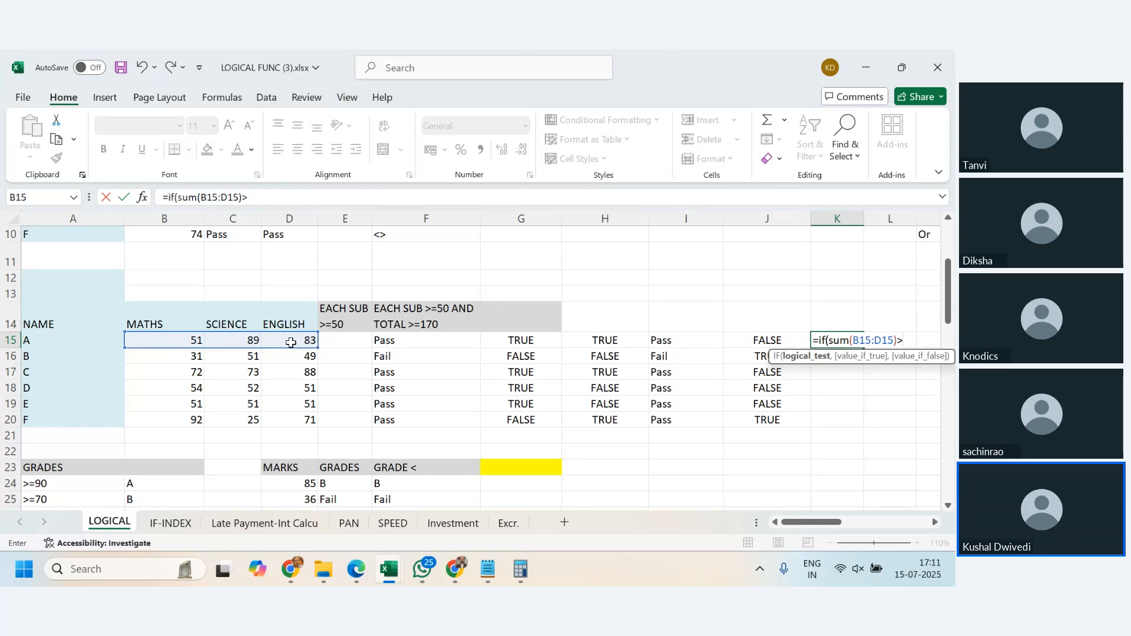
{"action": "type", "text": ">="}
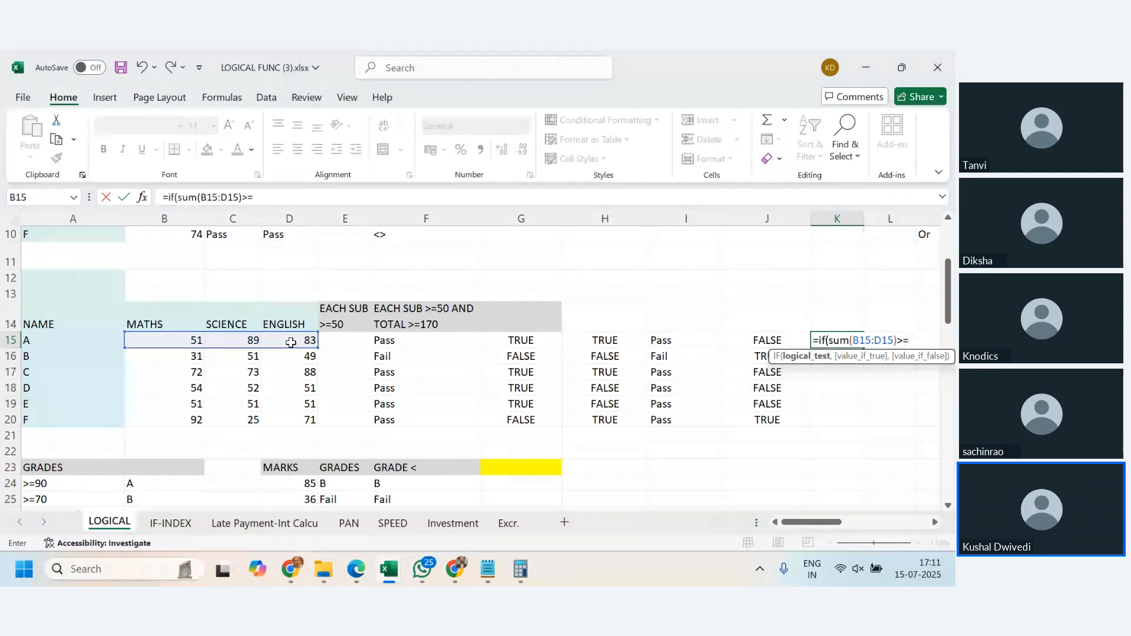
{"action": "type", "text": "170"}
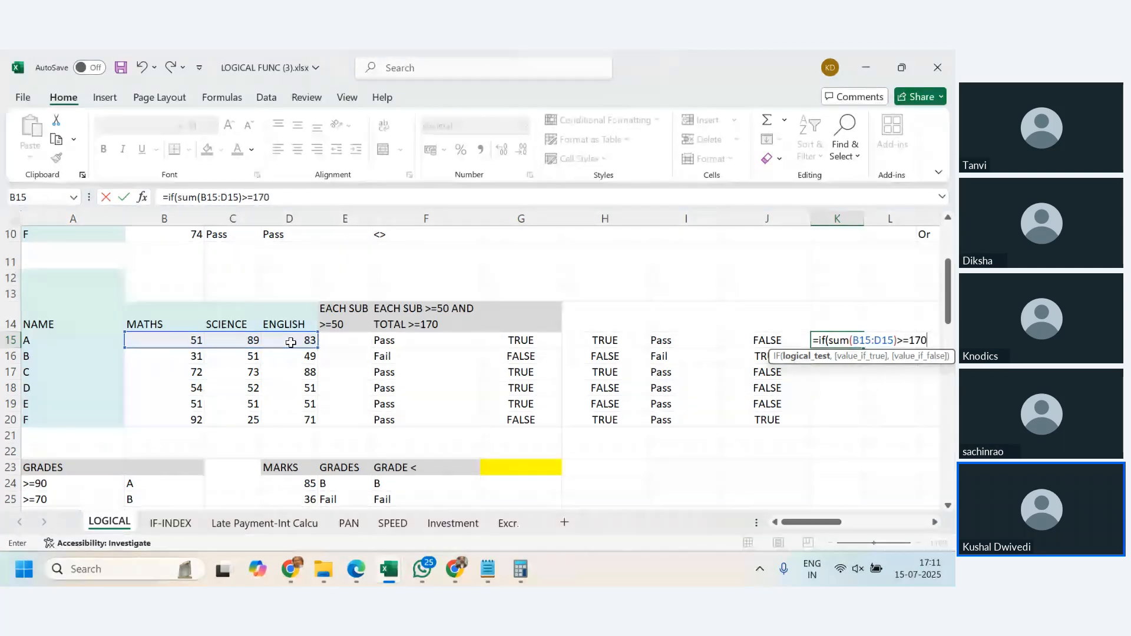
{"action": "type", "text": ","}
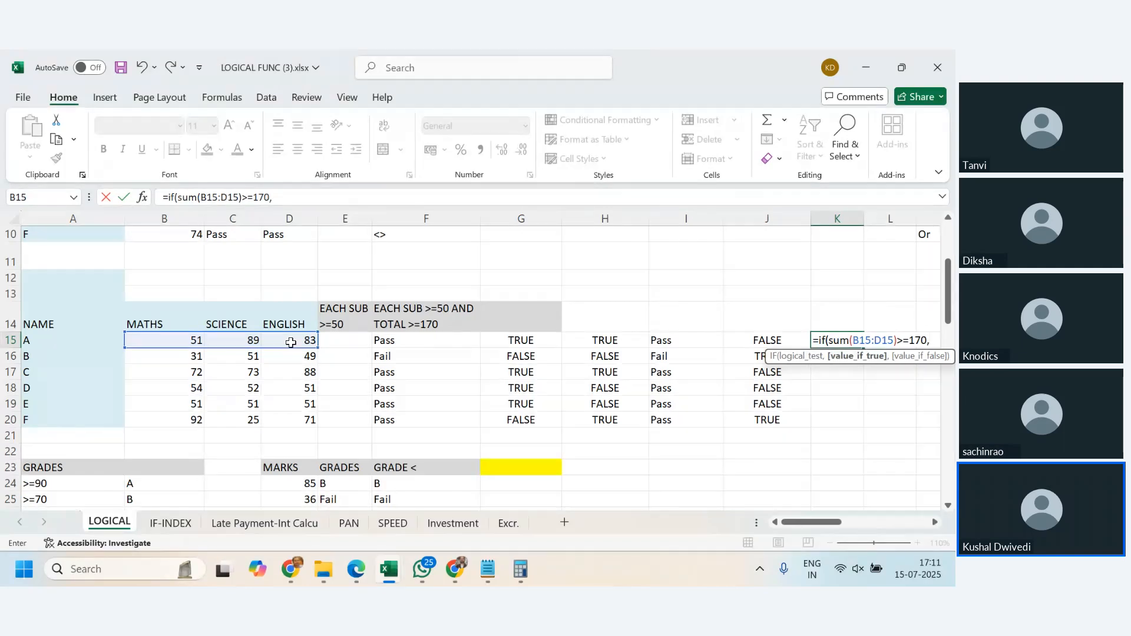
{"action": "type", "text": "T"}
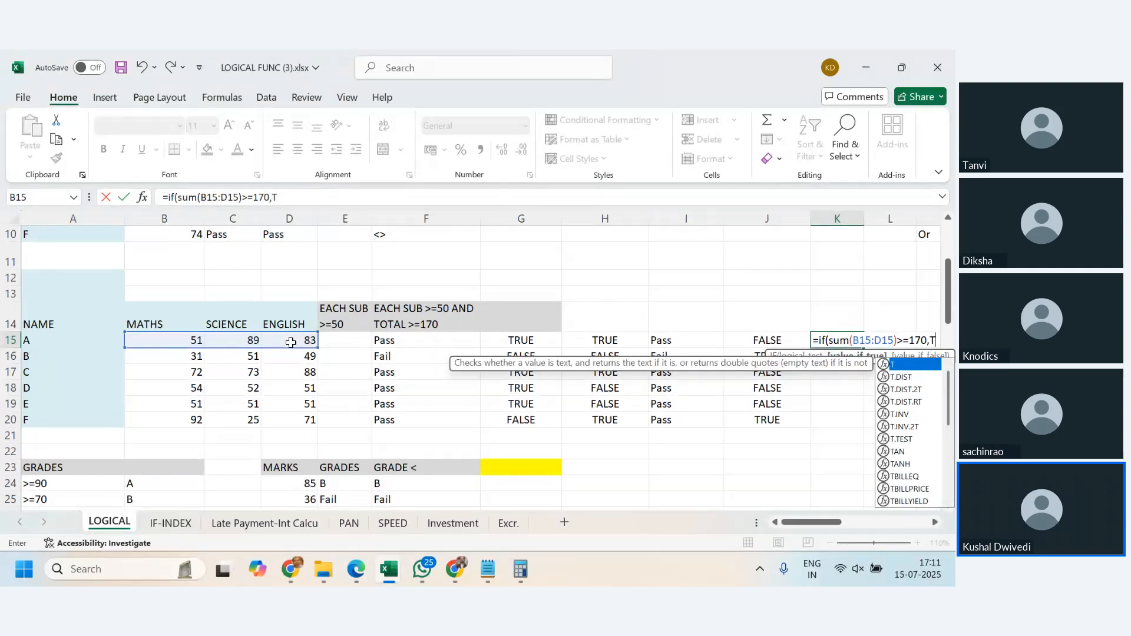
{"action": "type", "text": "RUE"}
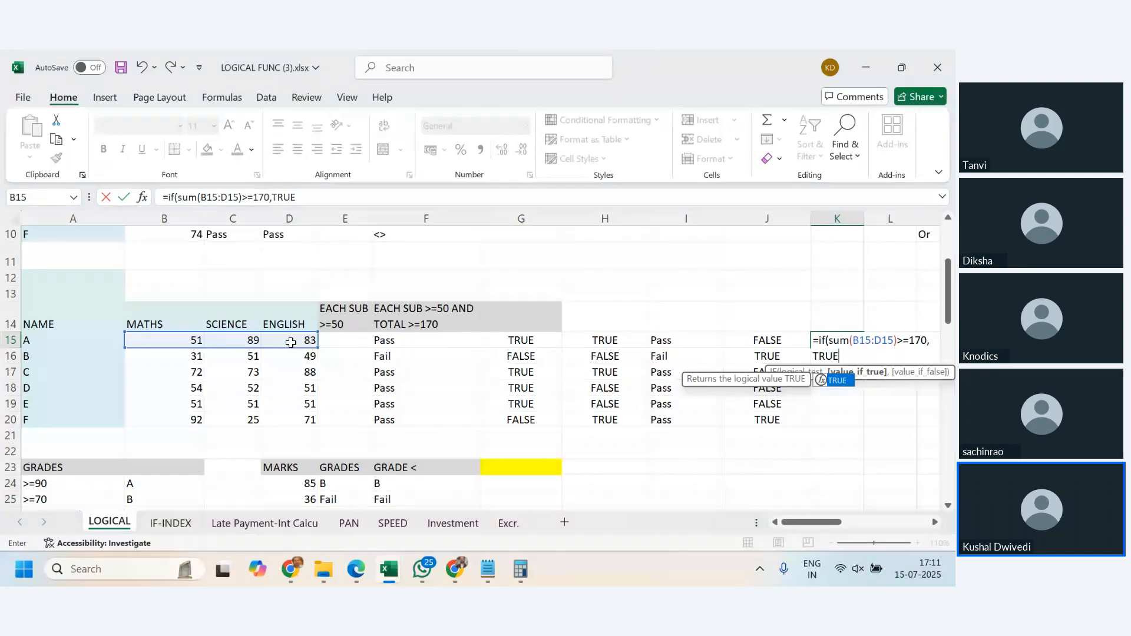
{"action": "type", "text": ",F"}
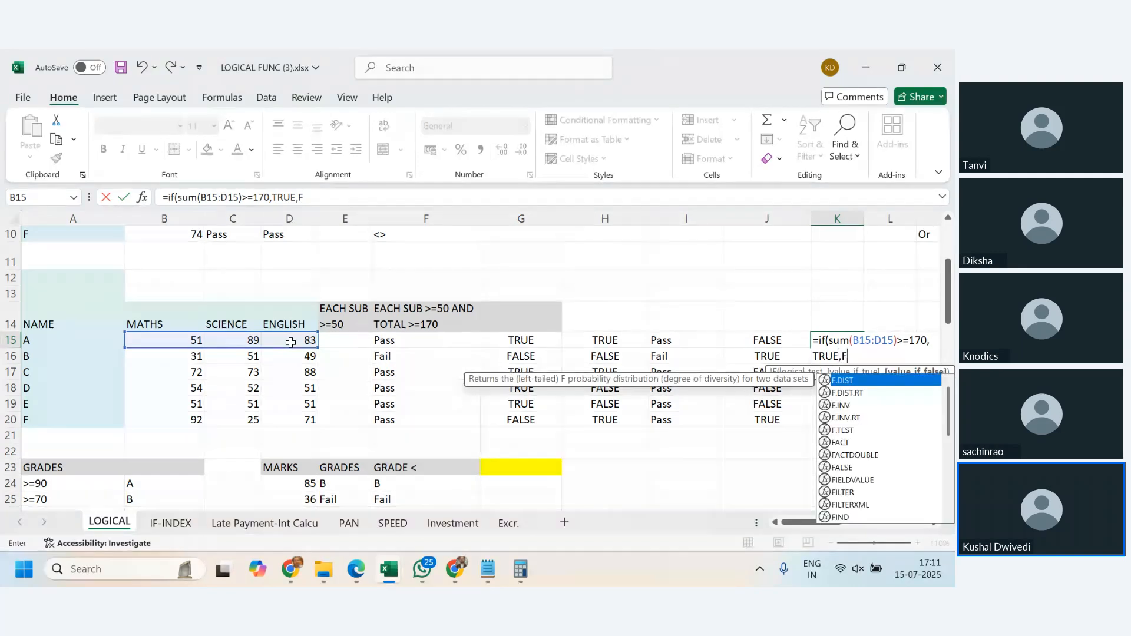
{"action": "type", "text": "ALSE"}
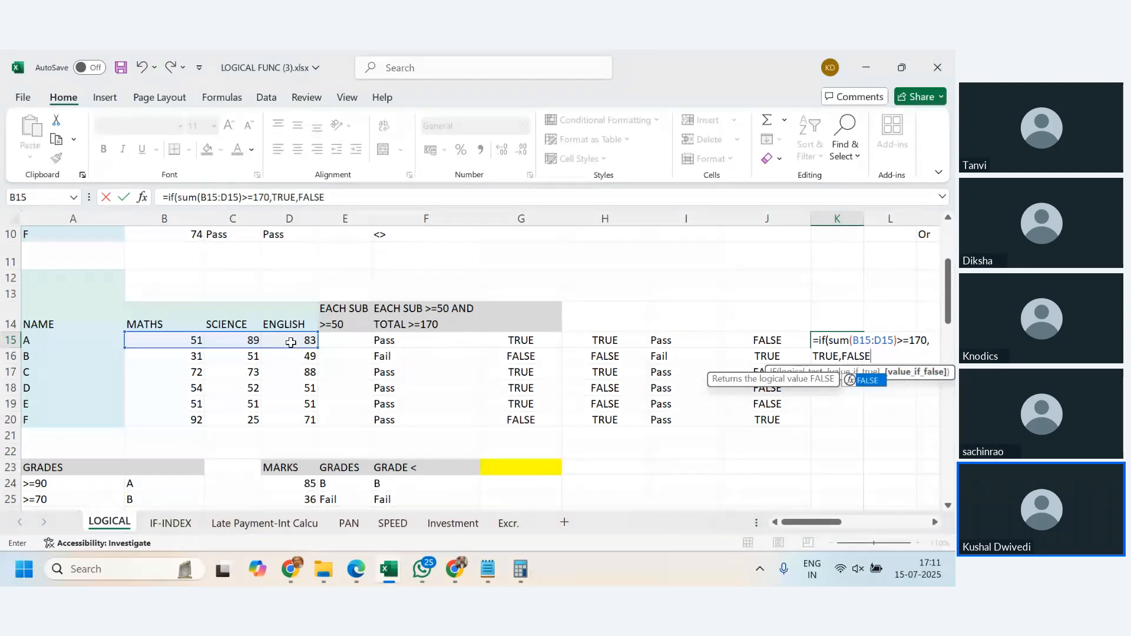
- Complete the IF formula in K15 with TRUE as the value if true and FALSE as the value if false
{"action": "key", "text": "Return"}
- Fill the total-marks IF formula from K15 down through K20
{"action": "key", "text": "Up"}
{"action": "key", "text": "shift+Down"}
{"action": "key", "text": "shift+Down"}
{"action": "key", "text": "shift+Down"}
{"action": "key", "text": "shift+Down"}
{"action": "key", "text": "shift+Down"}
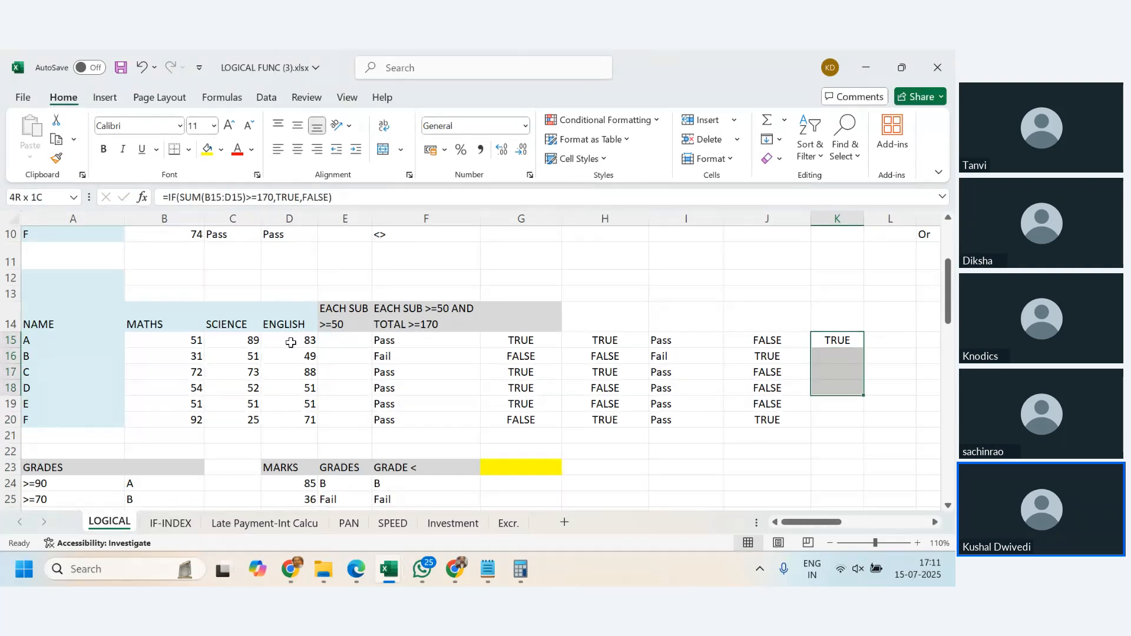
{"action": "key", "text": "ctrl+d"}
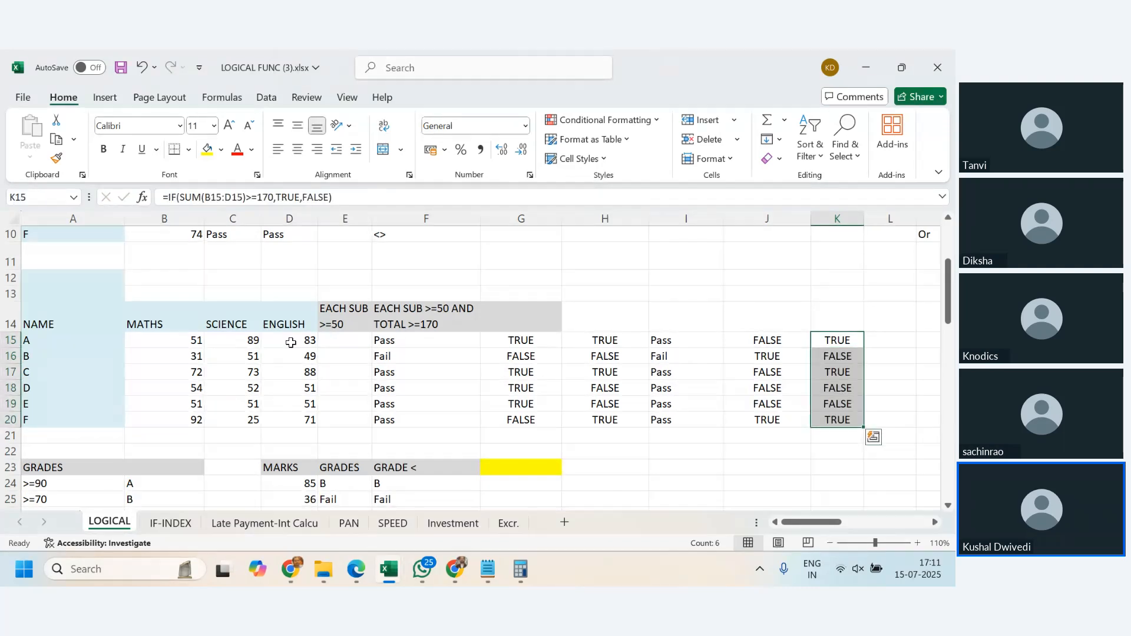
- Review the IF results in K15:K20 and check the sum of student E's marks in B19:D19
{"action": "left_click", "coordinate": [838, 342]}
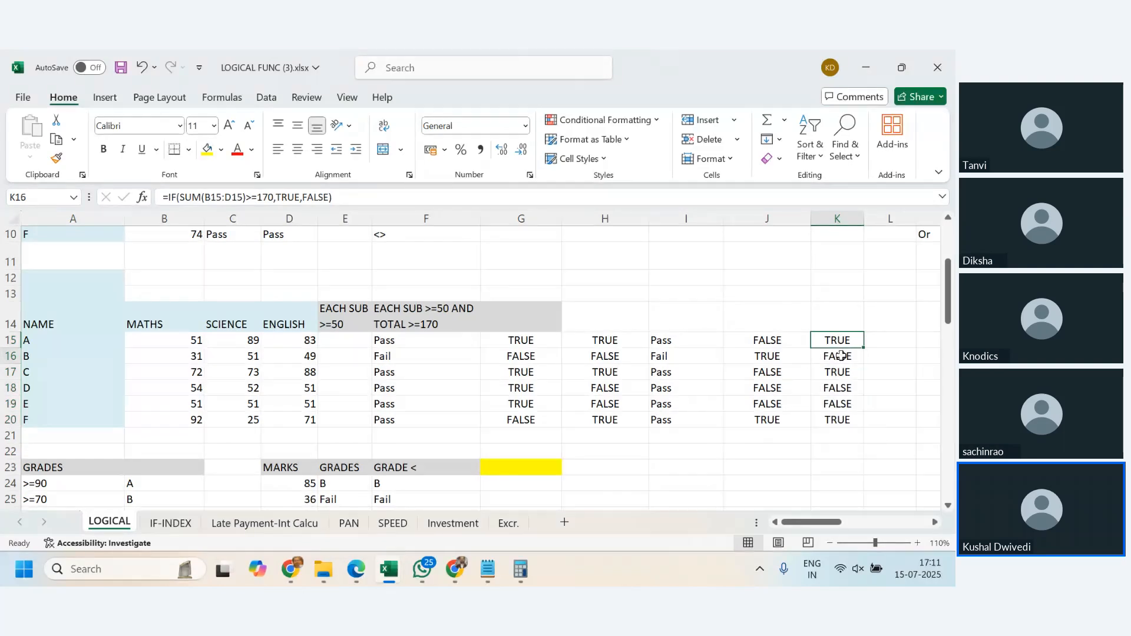
{"action": "left_click", "coordinate": [841, 360]}
{"action": "left_click", "coordinate": [841, 371]}
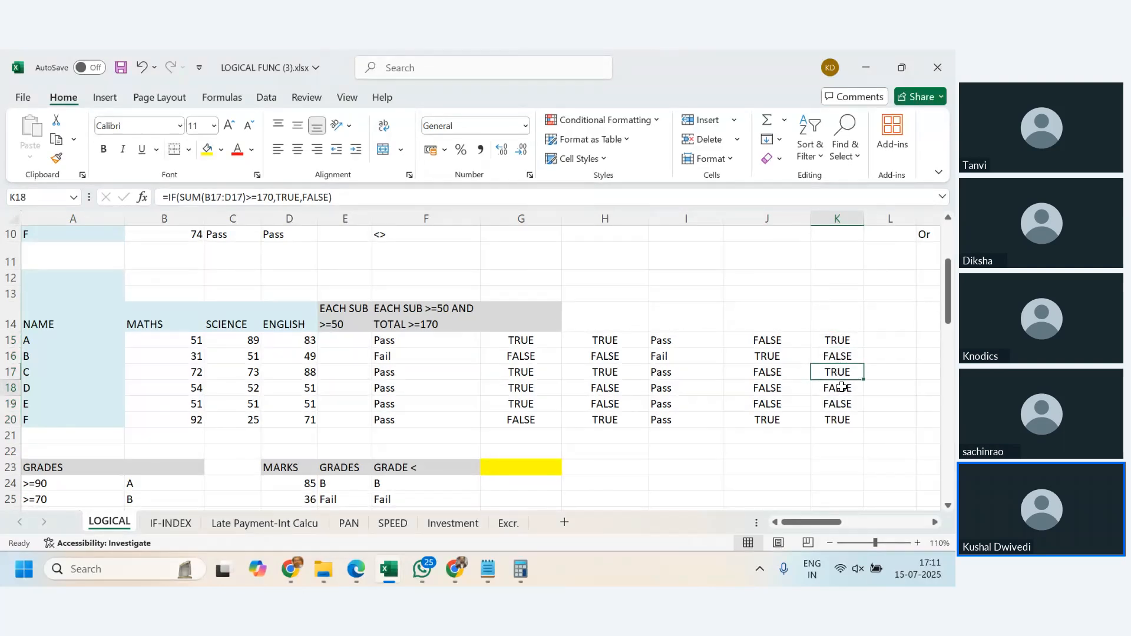
{"action": "left_click", "coordinate": [843, 387]}
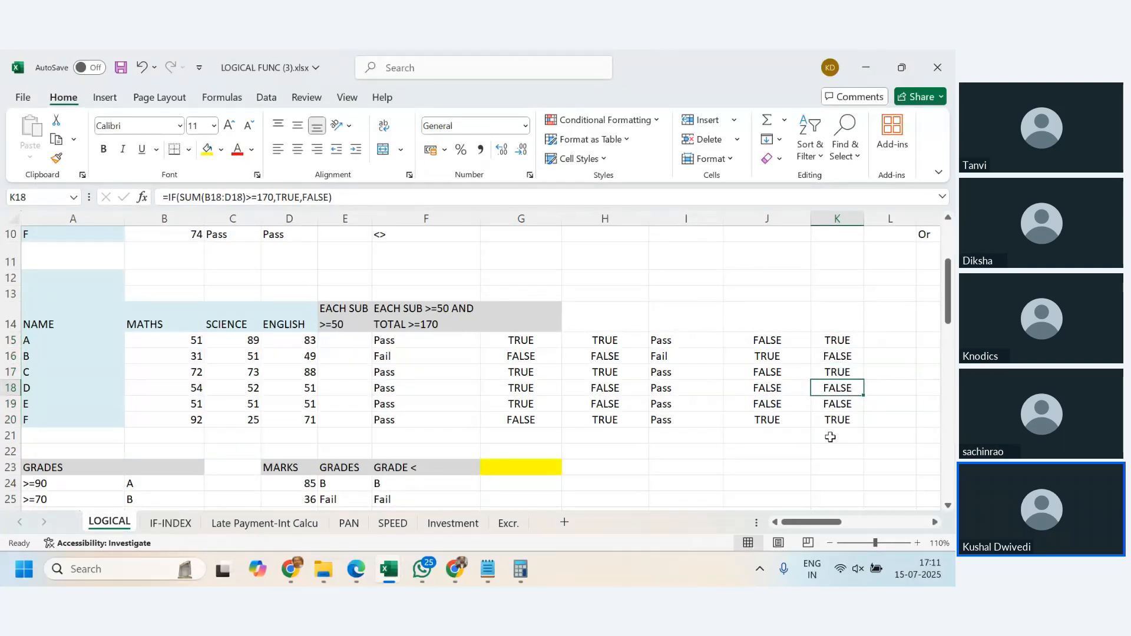
{"action": "key", "text": "Down"}
{"action": "key", "text": "Down"}
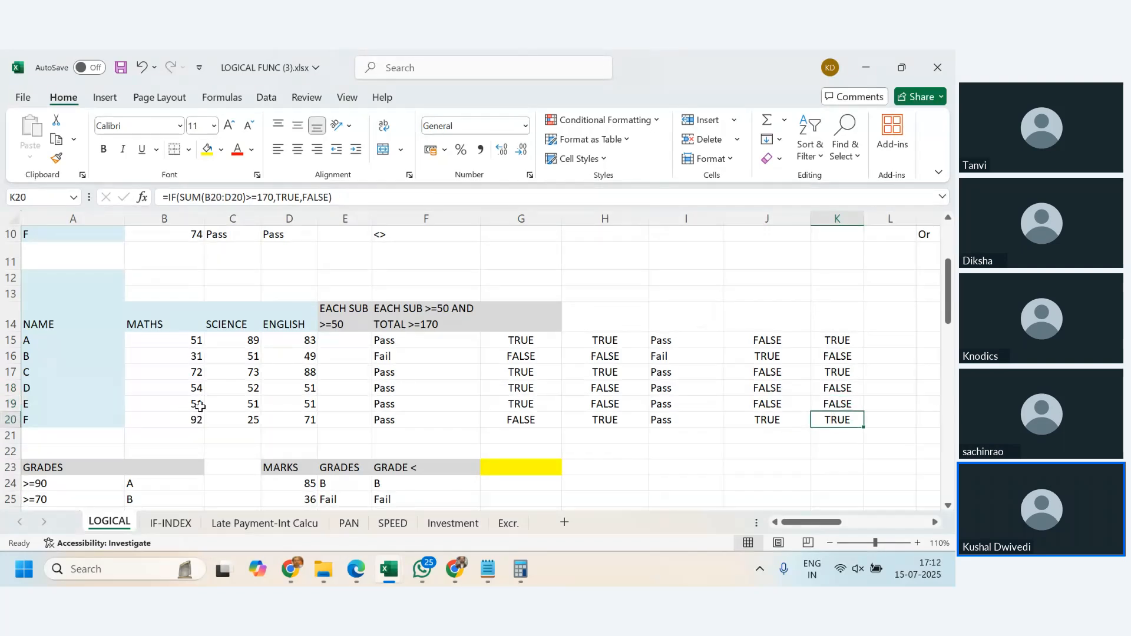
{"action": "left_click_drag", "start_coordinate": [201, 406], "coordinate": [317, 402]}
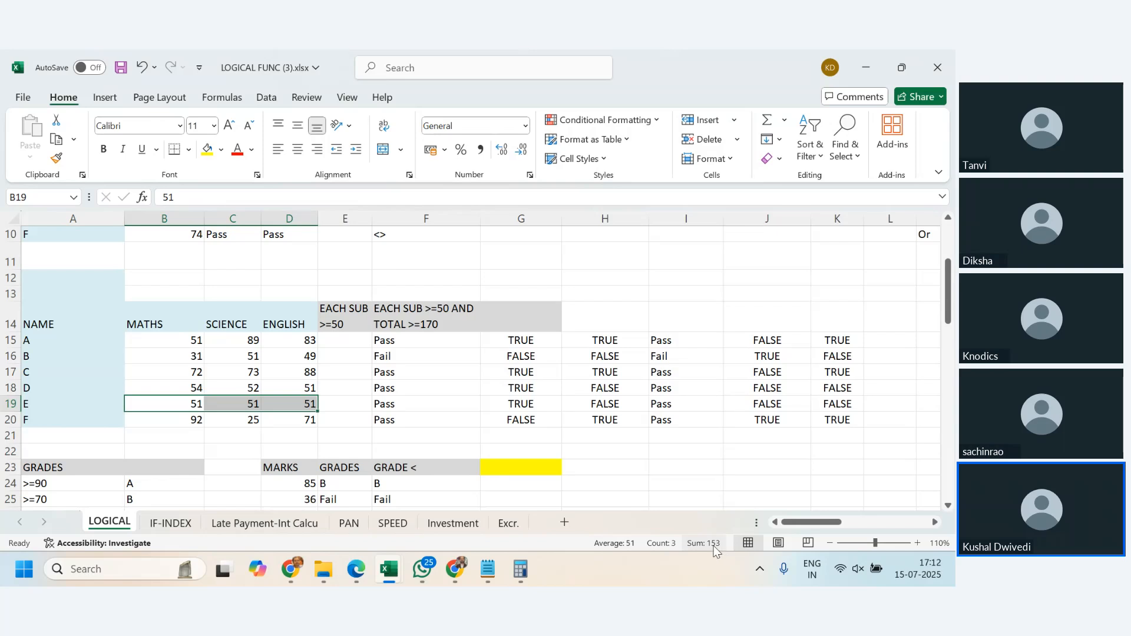
- Check the mark sums of students D and B against their IF results in column K
{"action": "left_click", "coordinate": [416, 434]}
{"action": "left_click_drag", "start_coordinate": [193, 389], "coordinate": [284, 388]}
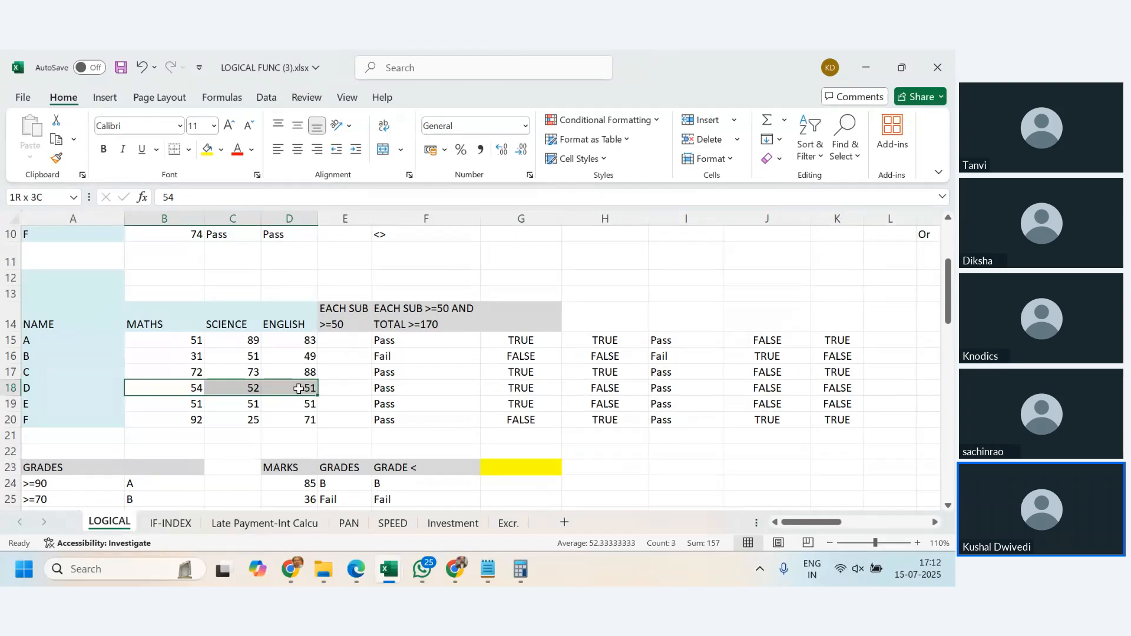
{"action": "left_click", "coordinate": [844, 388]}
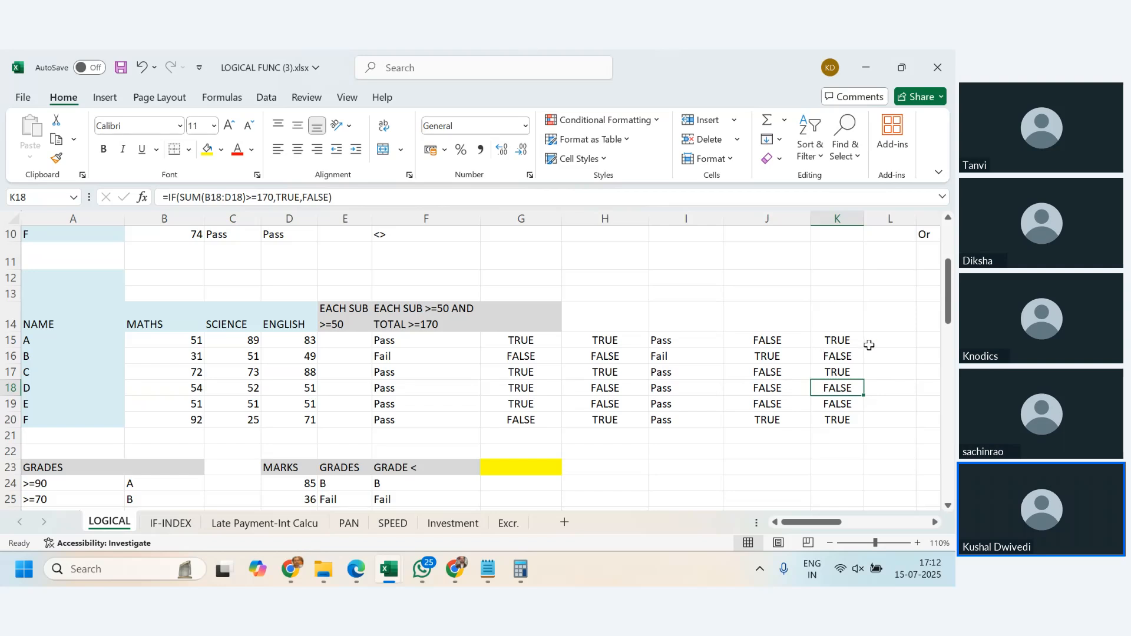
{"action": "left_click_drag", "start_coordinate": [189, 356], "coordinate": [306, 357]}
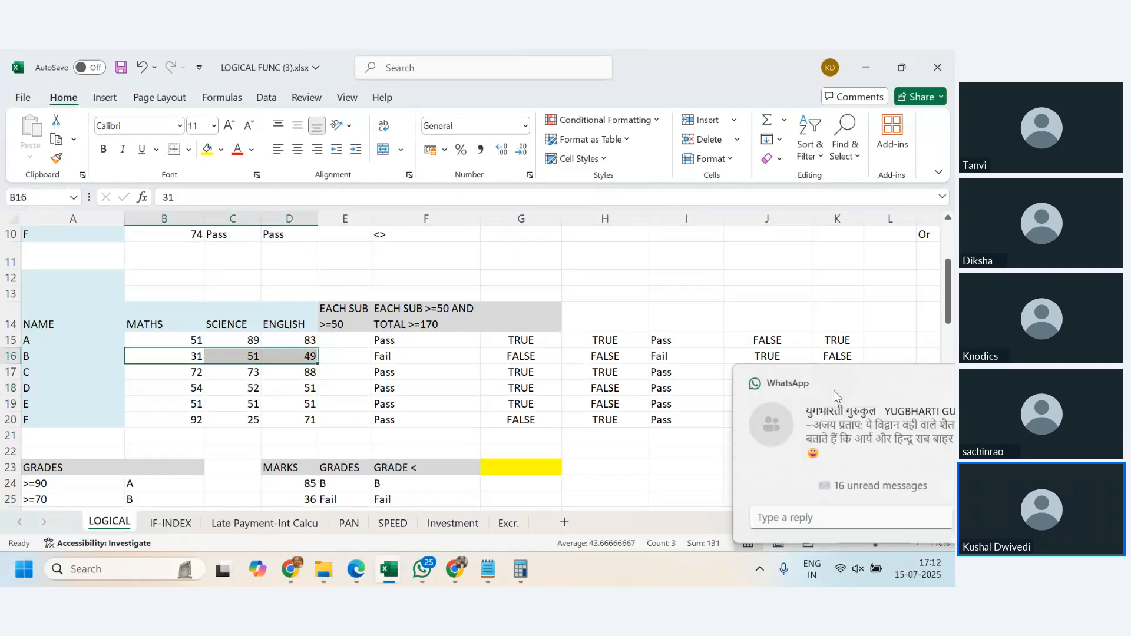
{"action": "left_click", "coordinate": [924, 384]}
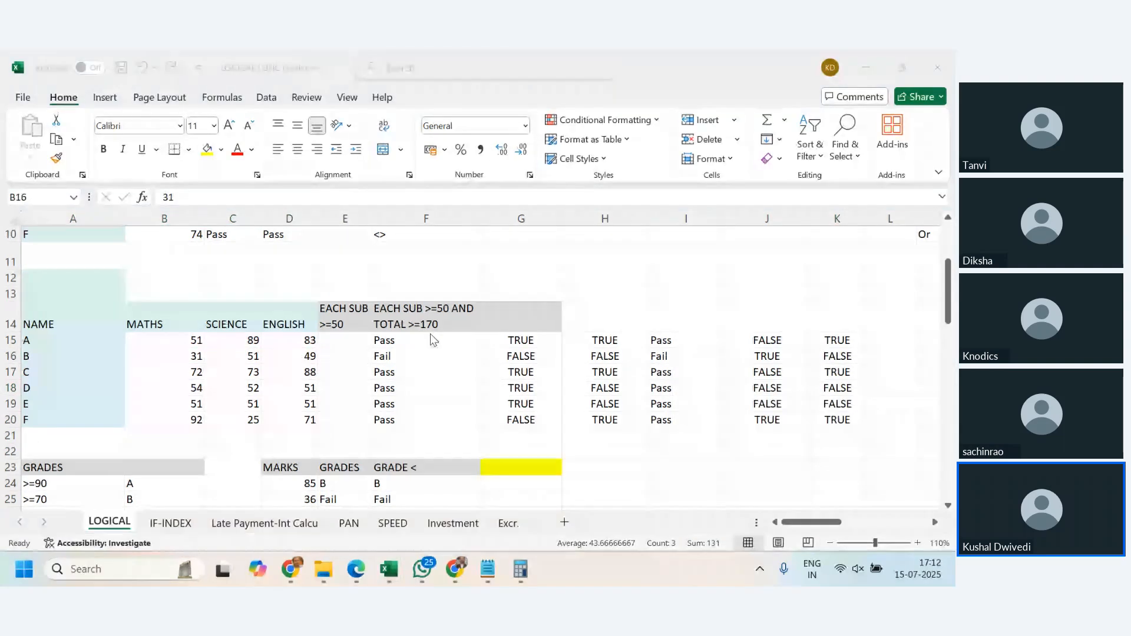
{"action": "left_click_drag", "start_coordinate": [772, 218], "coordinate": [819, 234]}
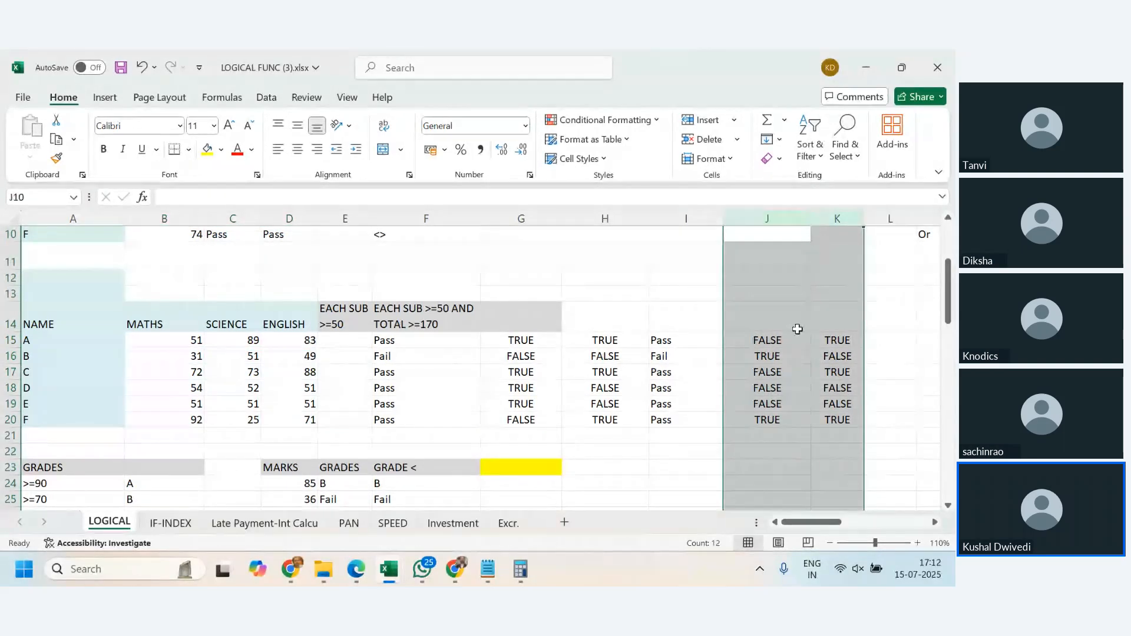
- Wrap the OR formula in J15 in a NOT function, making it =NOT(OR(B15<=50,C15<=50,D15<=50))
{"action": "left_click", "coordinate": [769, 342]}
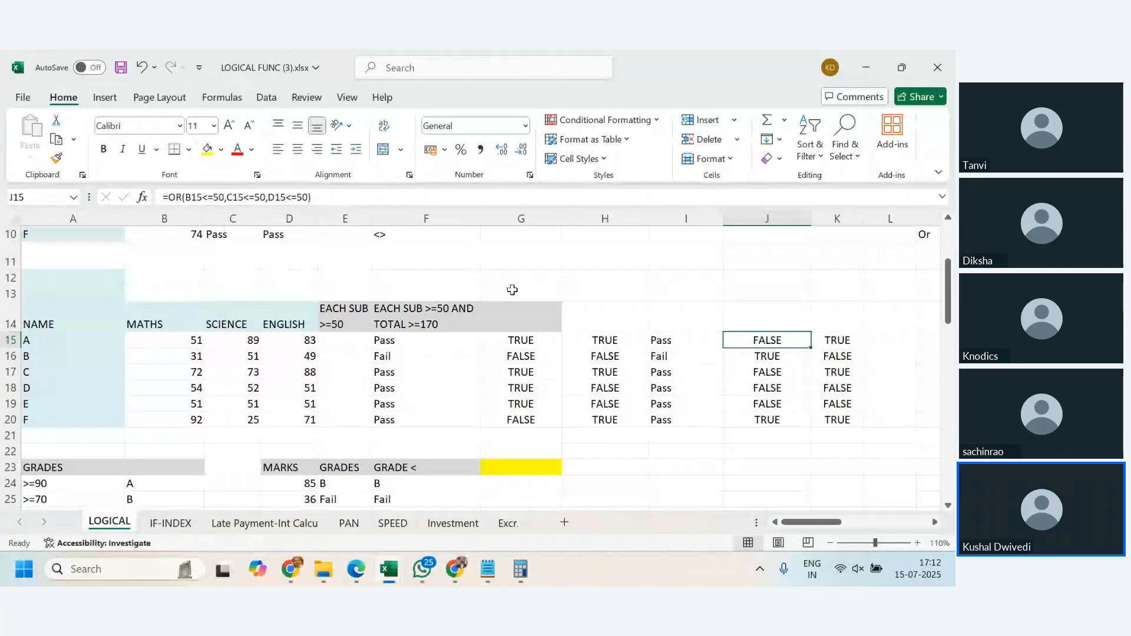
{"action": "left_click", "coordinate": [172, 198]}
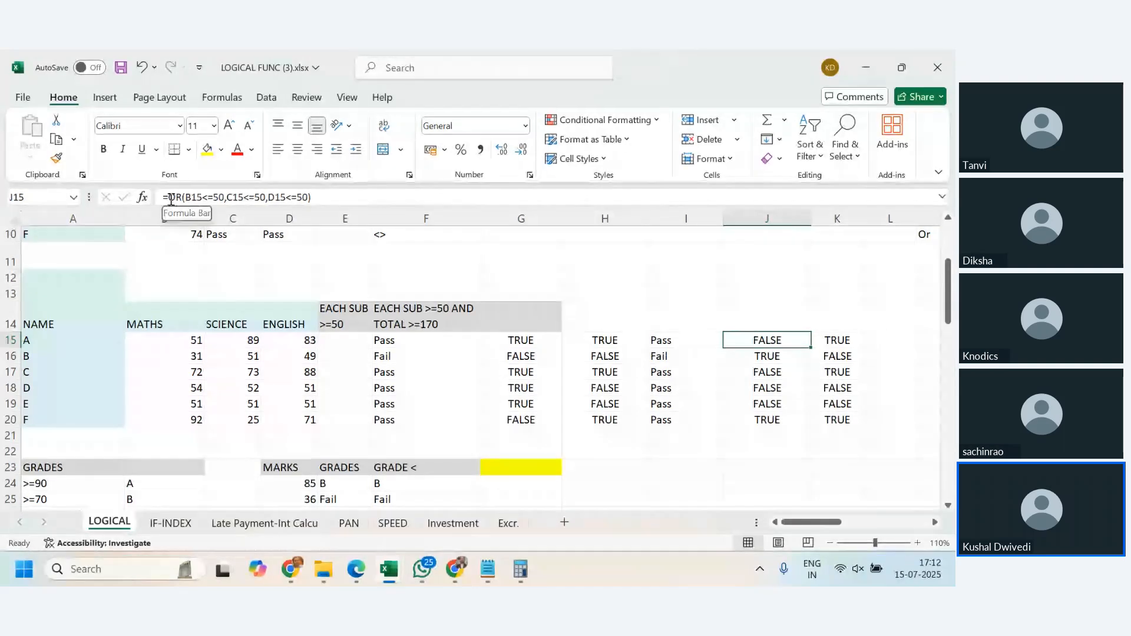
{"action": "type", "text": "NOT("}
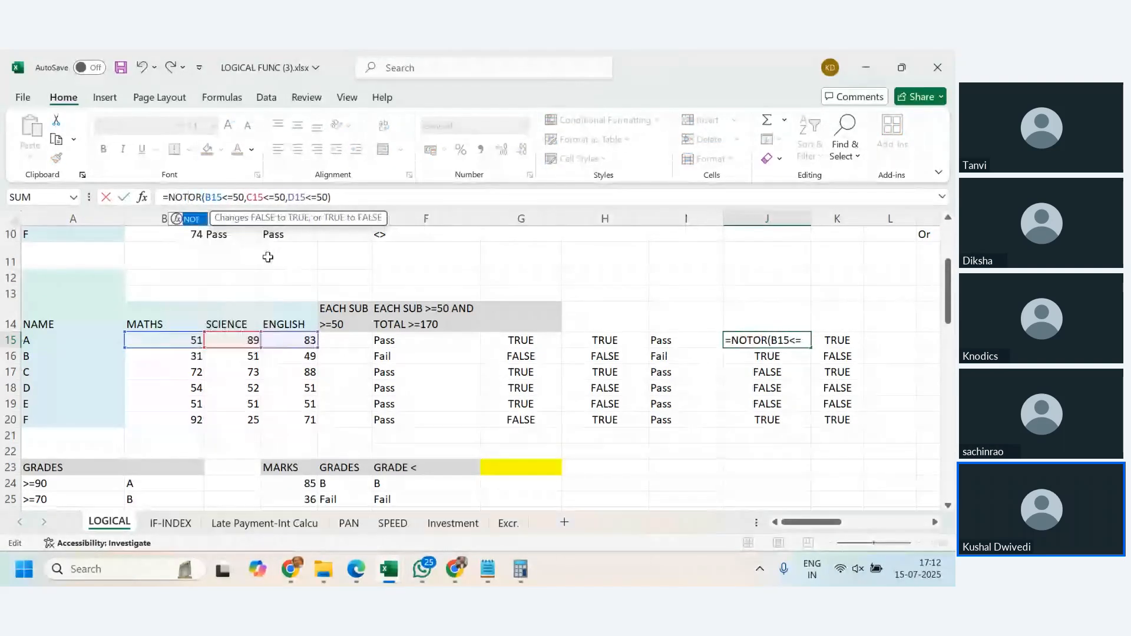
{"action": "left_click", "coordinate": [406, 197]}
{"action": "type", "text": ")"}
{"action": "key", "text": "Return"}
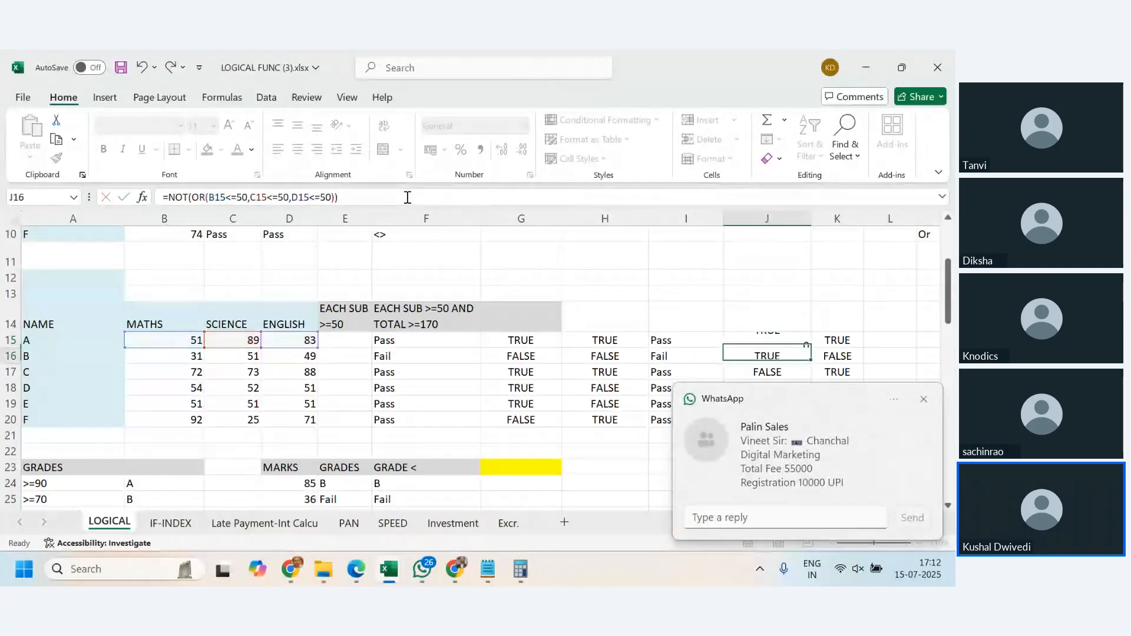
- Dismiss the chat notification and fill the NOT(OR) formula from J15 down through J20
{"action": "left_click", "coordinate": [923, 399]}
{"action": "left_click", "coordinate": [780, 342]}
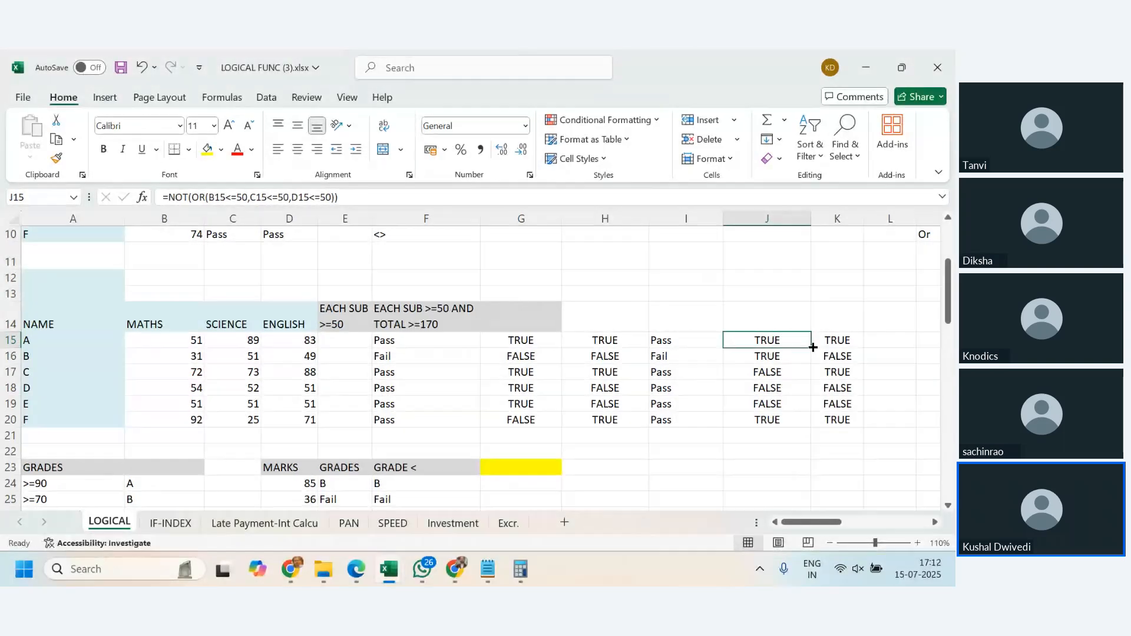
{"action": "double_click", "coordinate": [813, 347]}
{"action": "left_click", "coordinate": [789, 435]}
- Compare the marks of students A, B and C with their NOT(OR) results in column J, and review the total test in K15
{"action": "left_click", "coordinate": [775, 341]}
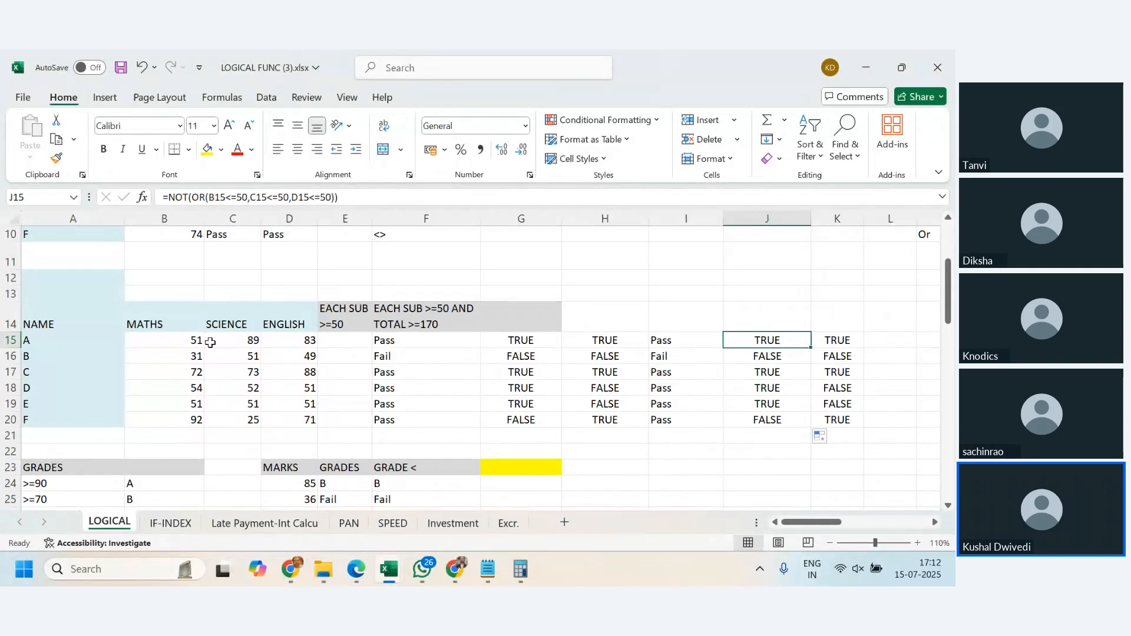
{"action": "left_click_drag", "start_coordinate": [210, 342], "coordinate": [298, 342]}
{"action": "left_click", "coordinate": [775, 341]}
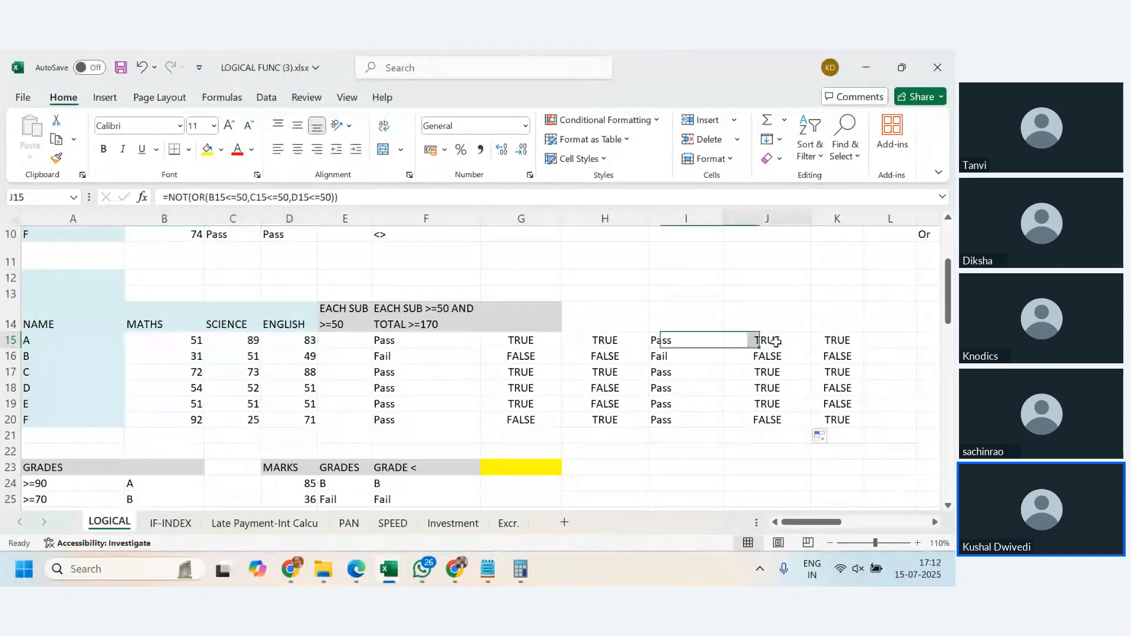
{"action": "left_click_drag", "start_coordinate": [187, 355], "coordinate": [291, 363]}
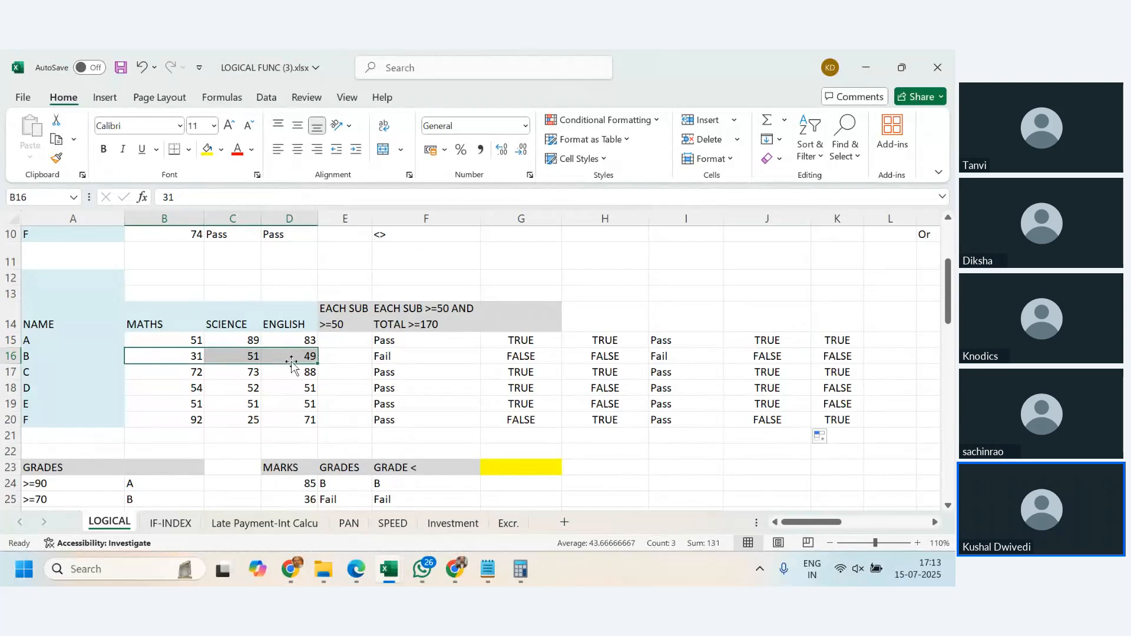
{"action": "left_click", "coordinate": [759, 356]}
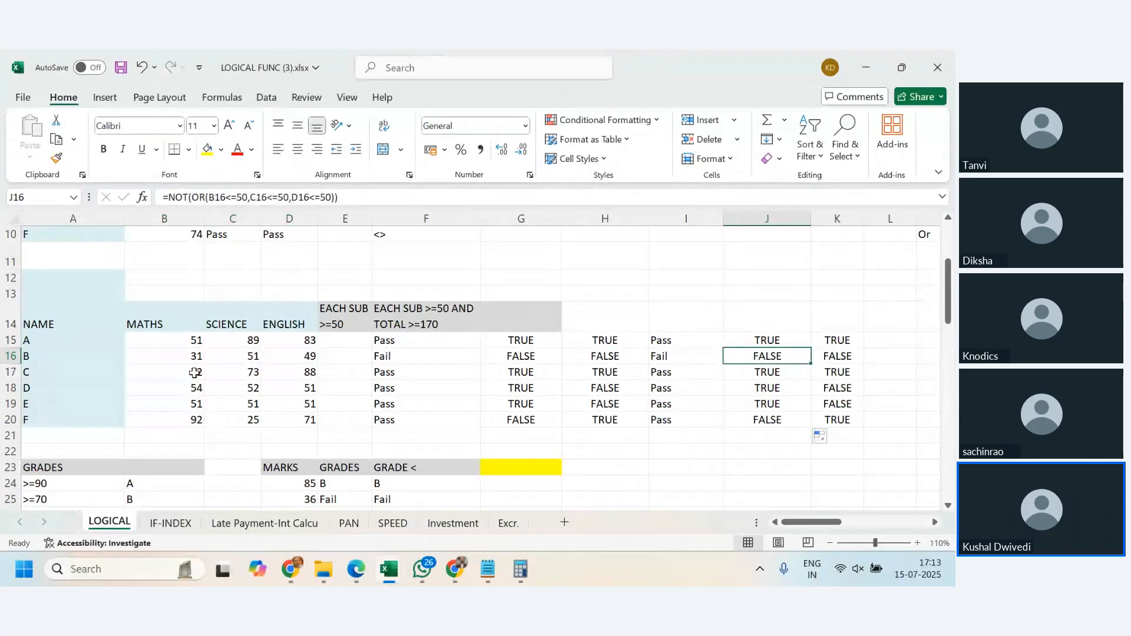
{"action": "left_click_drag", "start_coordinate": [194, 372], "coordinate": [301, 372]}
{"action": "left_click", "coordinate": [768, 373]}
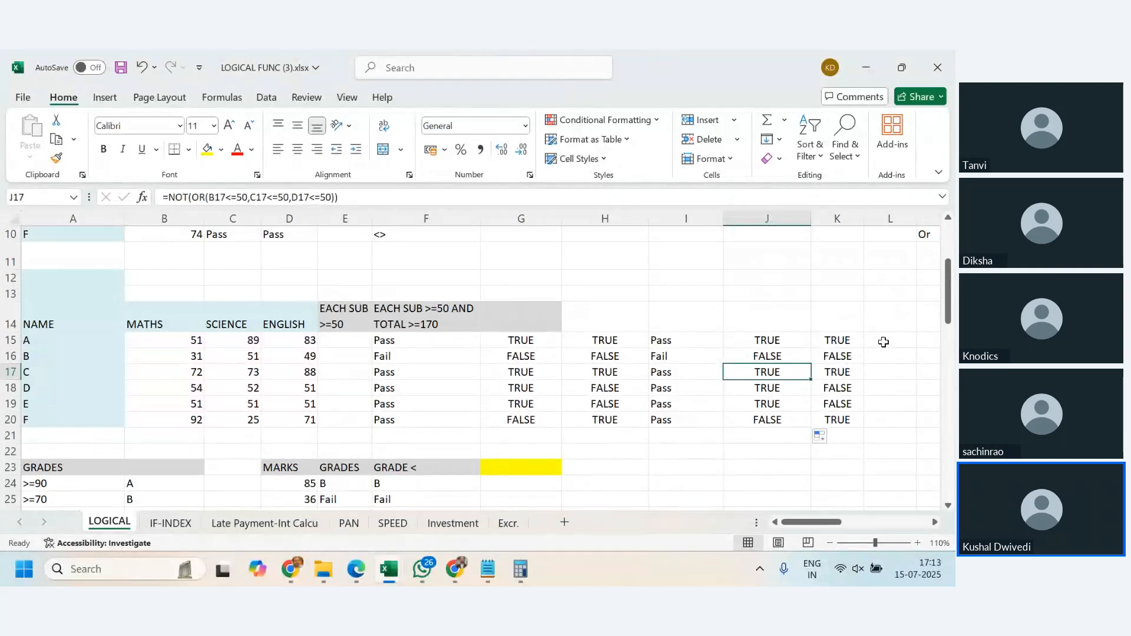
{"action": "left_click", "coordinate": [789, 343]}
{"action": "key", "text": "Right"}
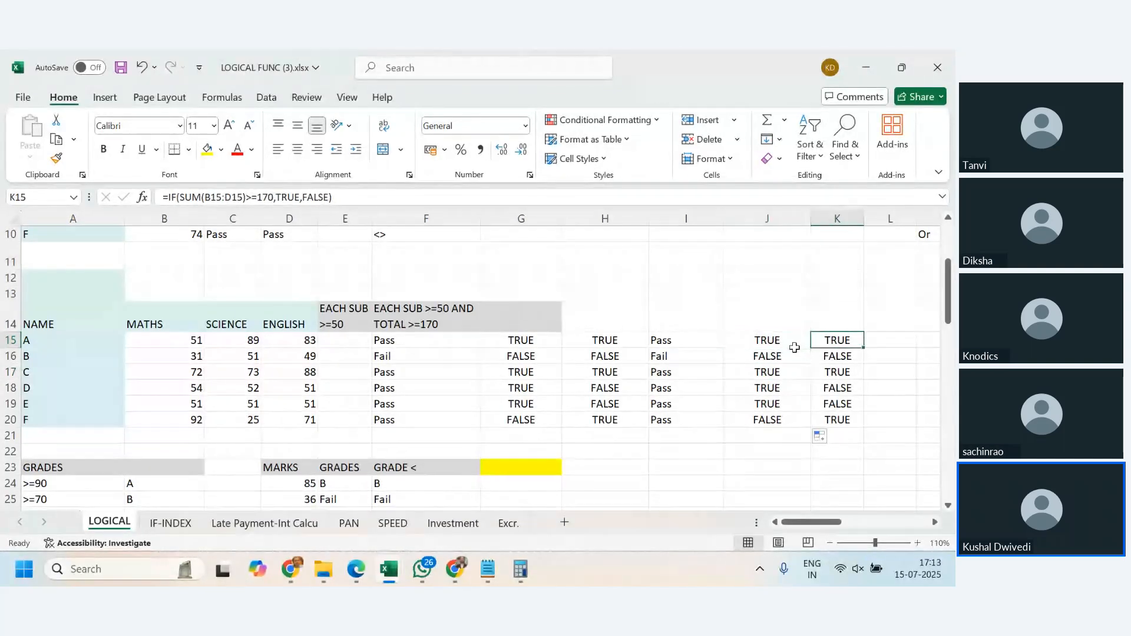
{"action": "left_click", "coordinate": [777, 343]}
{"action": "left_click", "coordinate": [827, 341]}
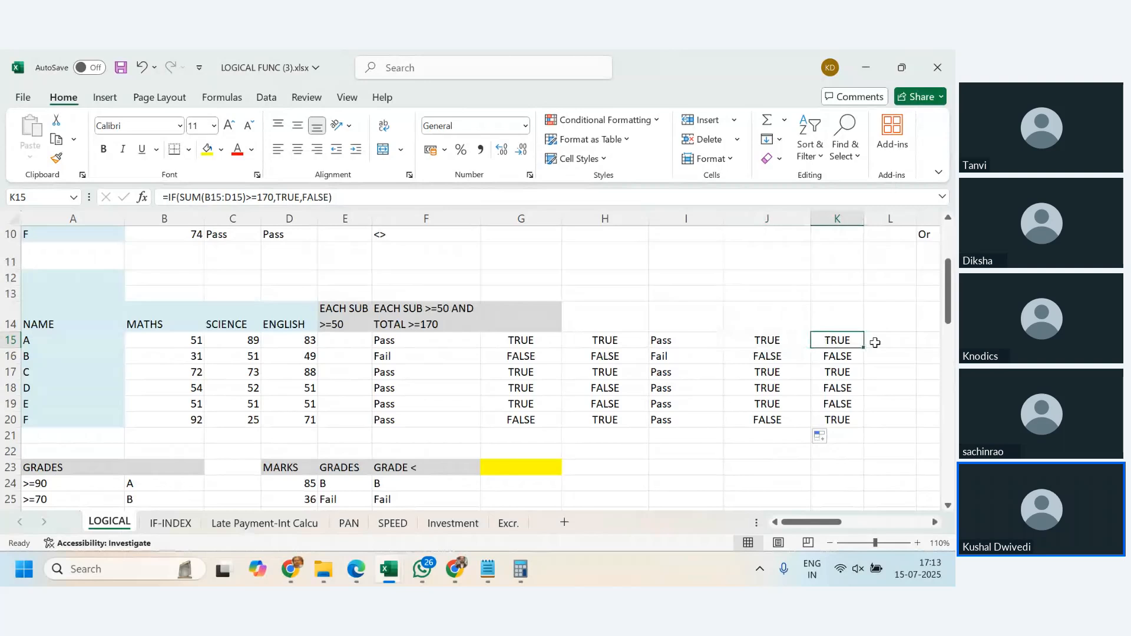
- Start an IF formula in L15 with AND(J15,K15) as its logical test
{"action": "left_click", "coordinate": [887, 343]}
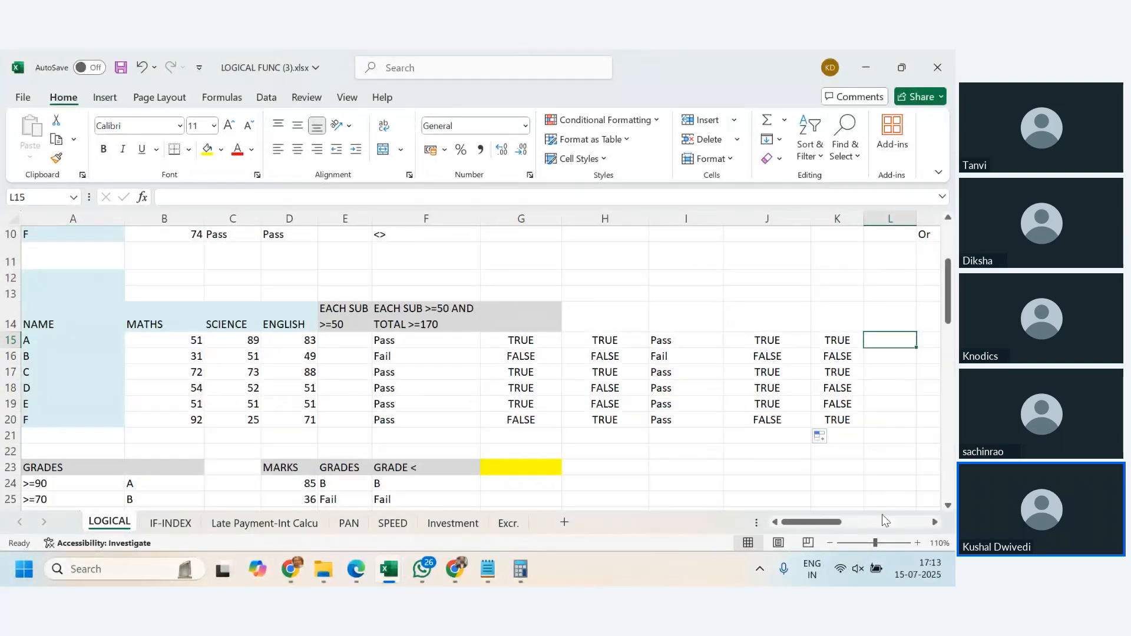
{"action": "left_click", "coordinate": [934, 522]}
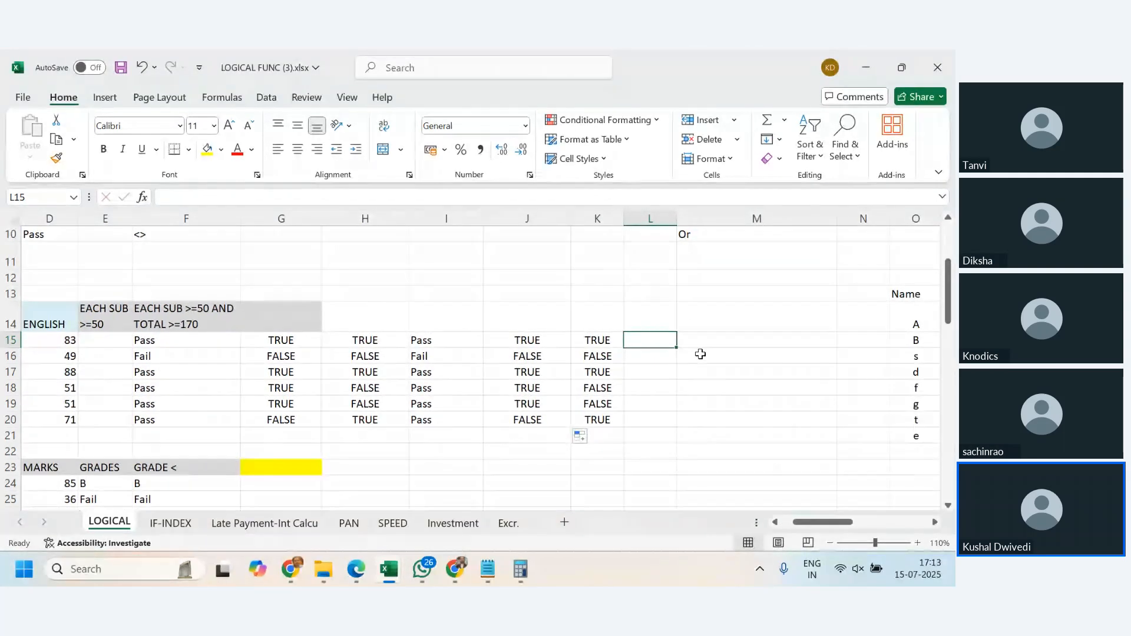
{"action": "type", "text": "="}
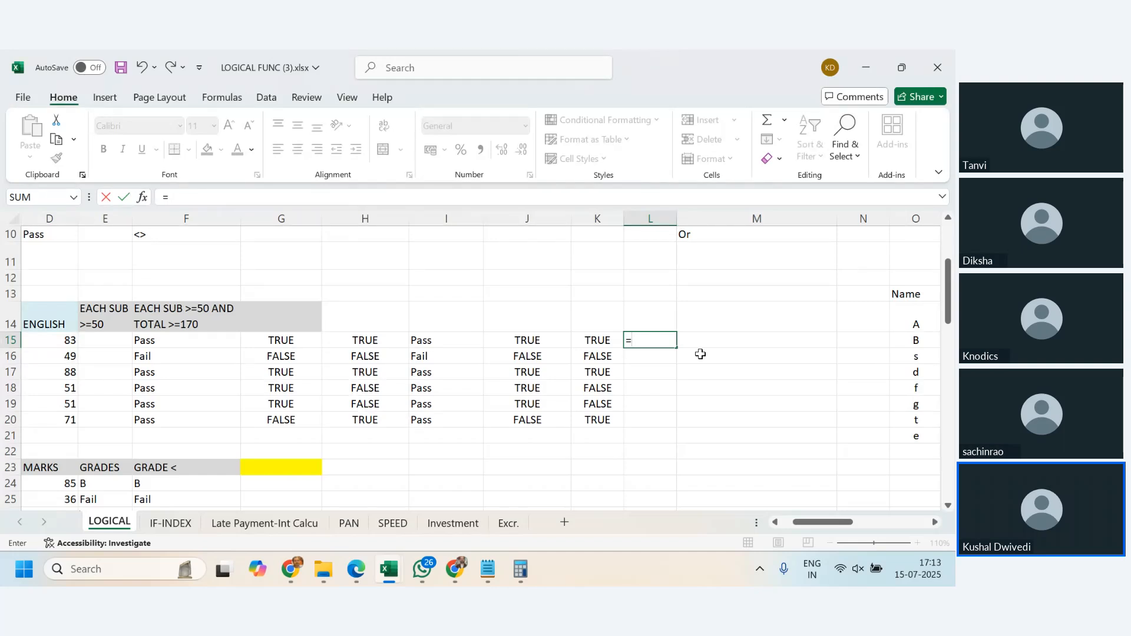
{"action": "type", "text": "(if"}
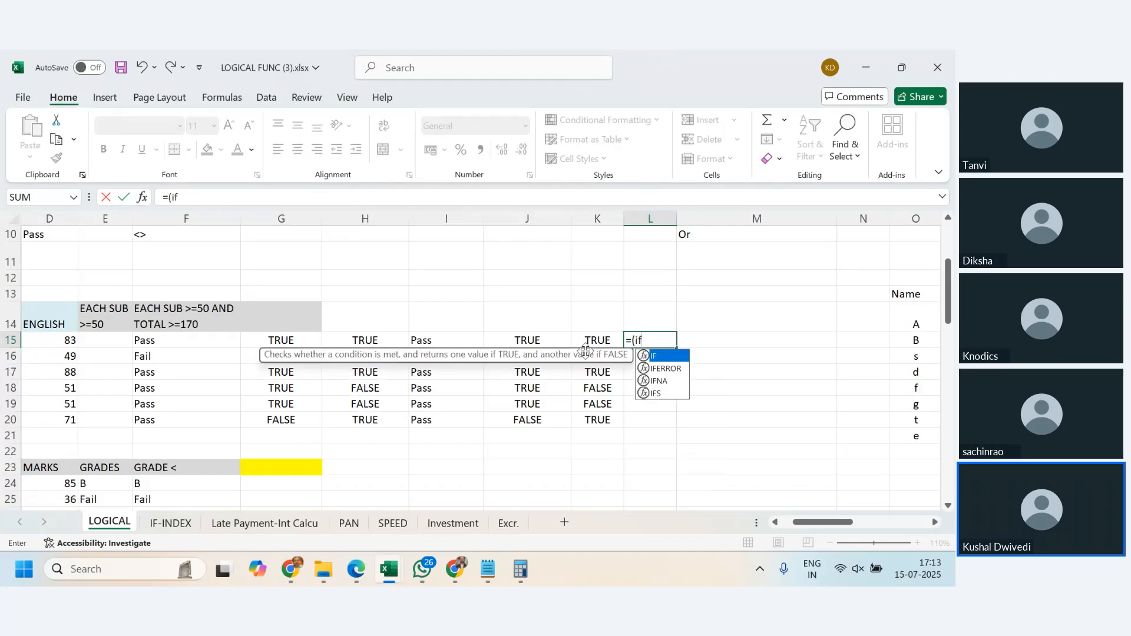
{"action": "key", "text": "BackSpace"}
{"action": "key", "text": "BackSpace"}
{"action": "key", "text": "BackSpace"}
{"action": "type", "text": "i"}
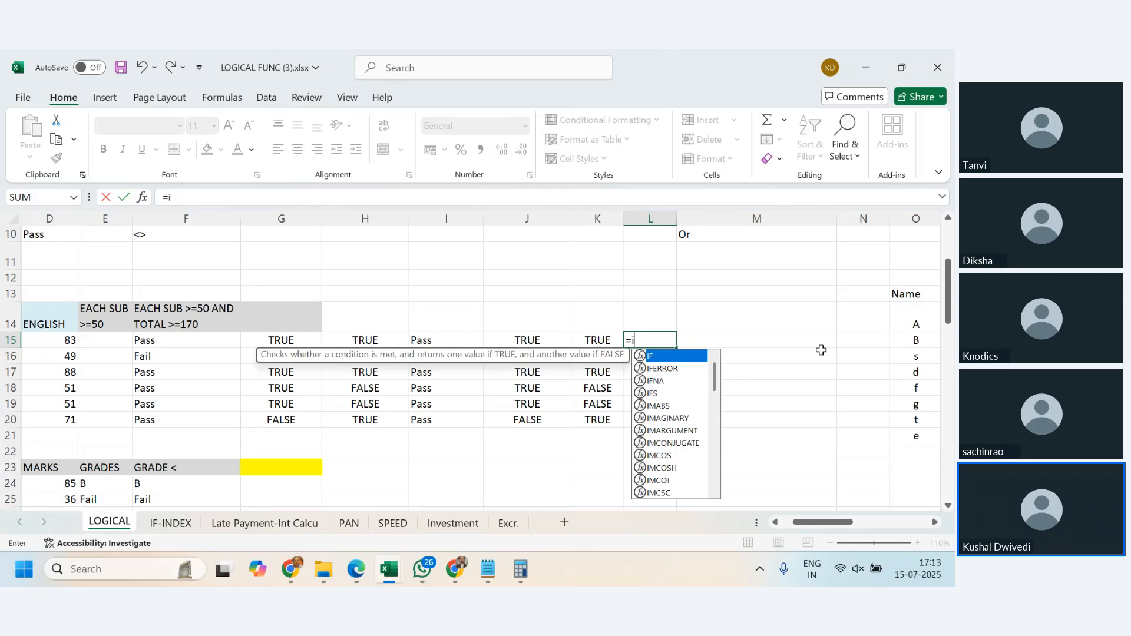
{"action": "type", "text": "f(and("}
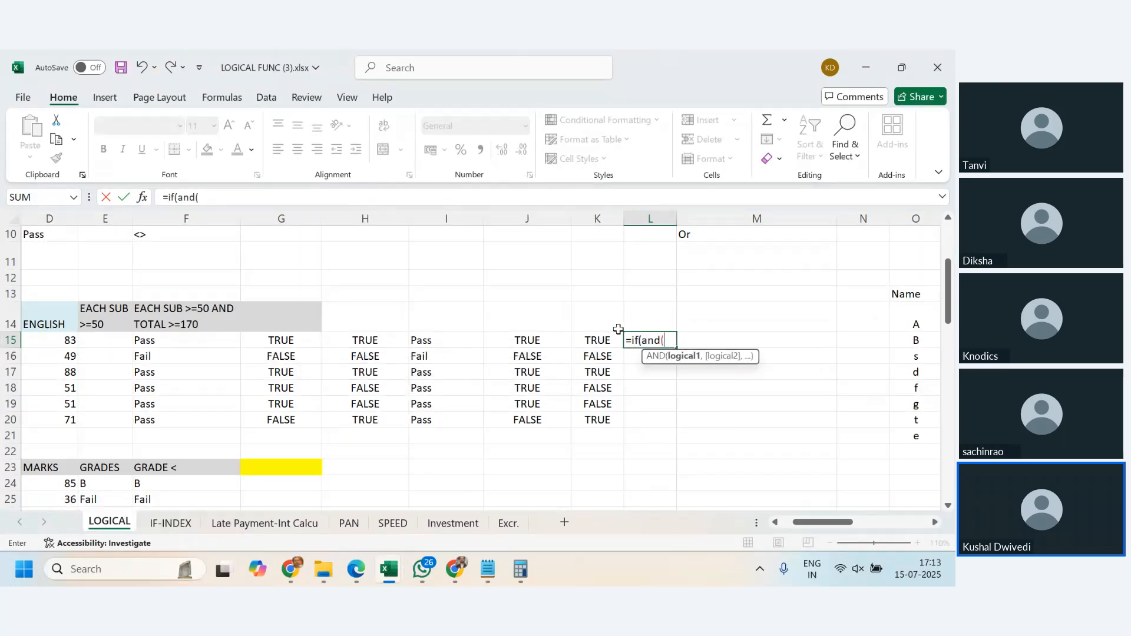
{"action": "left_click", "coordinate": [549, 342]}
{"action": "type", "text": ","}
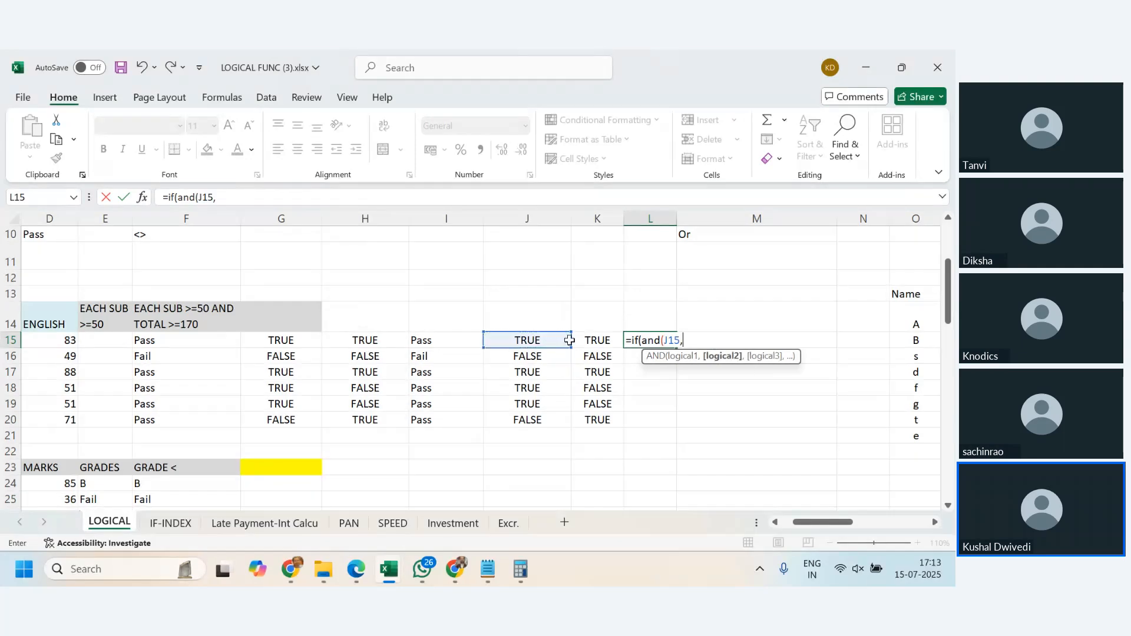
{"action": "left_click", "coordinate": [593, 340]}
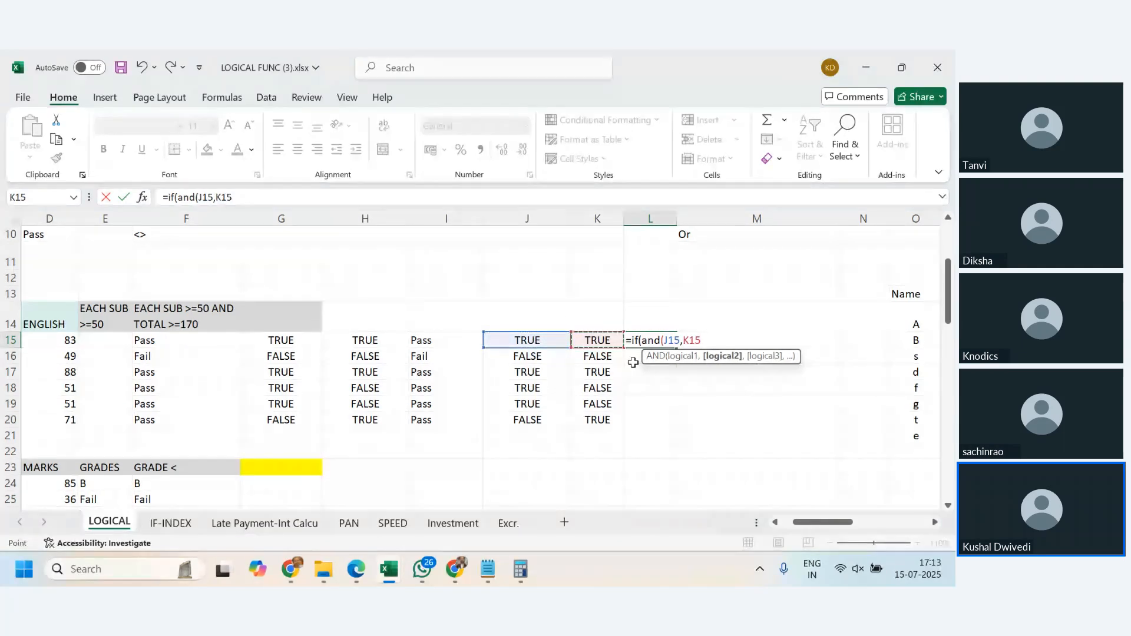
{"action": "type", "text": "),"}
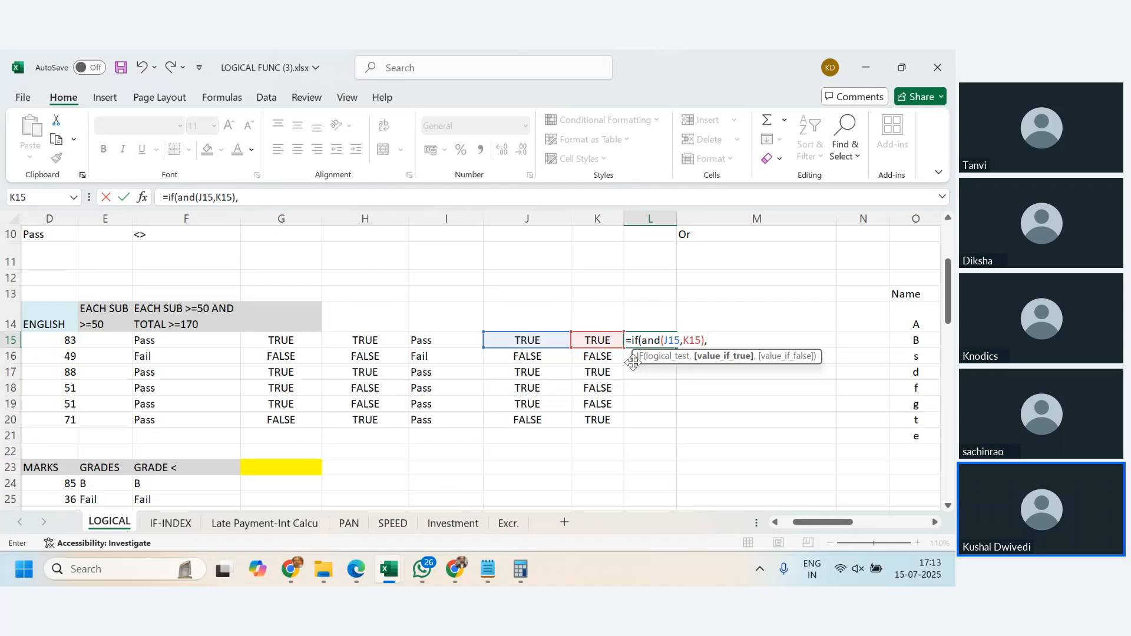
{"action": "type", "text": "\"Pass\",\""}
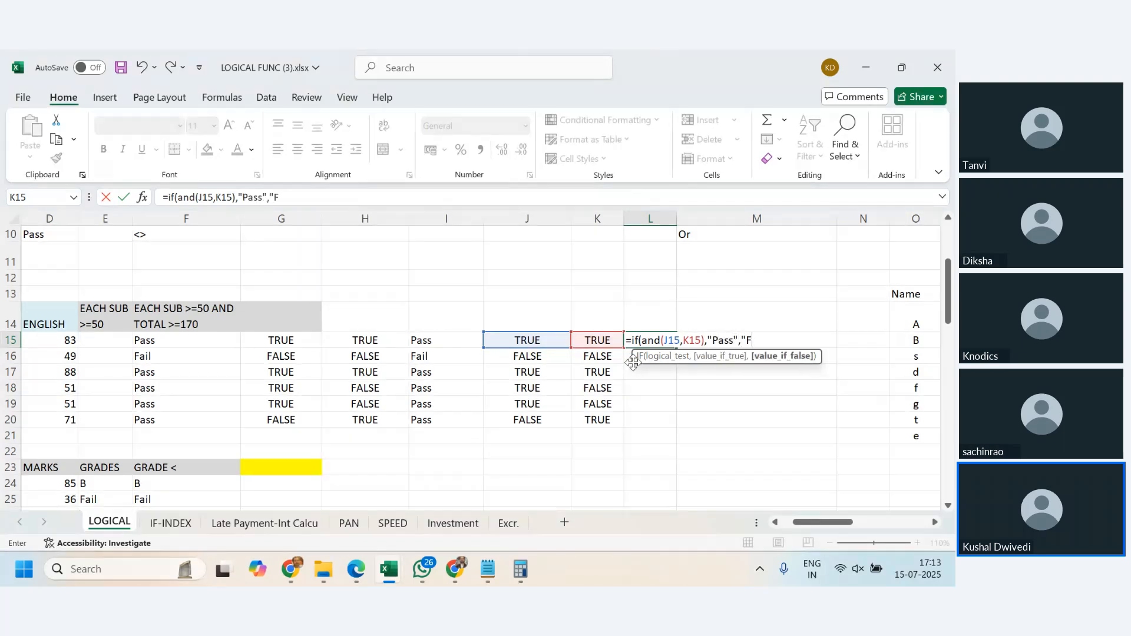
{"action": "type", "text": "Fail\")"}
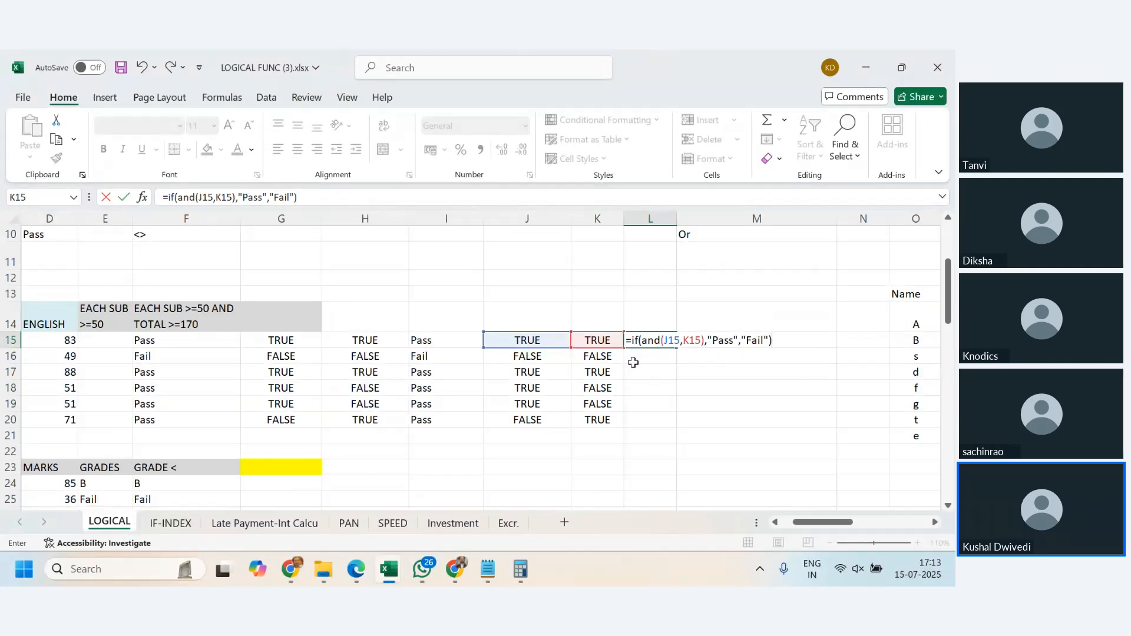
- Complete the L15 formula with "Pass" as the value if true and "Fail" as the value if false
{"action": "key", "text": "Return"}
- Fill the Pass/Fail formula from L15 down through L20
{"action": "key", "text": "Up"}
{"action": "key", "text": "shift+Down"}
{"action": "key", "text": "shift+Down"}
{"action": "key", "text": "shift+Down"}
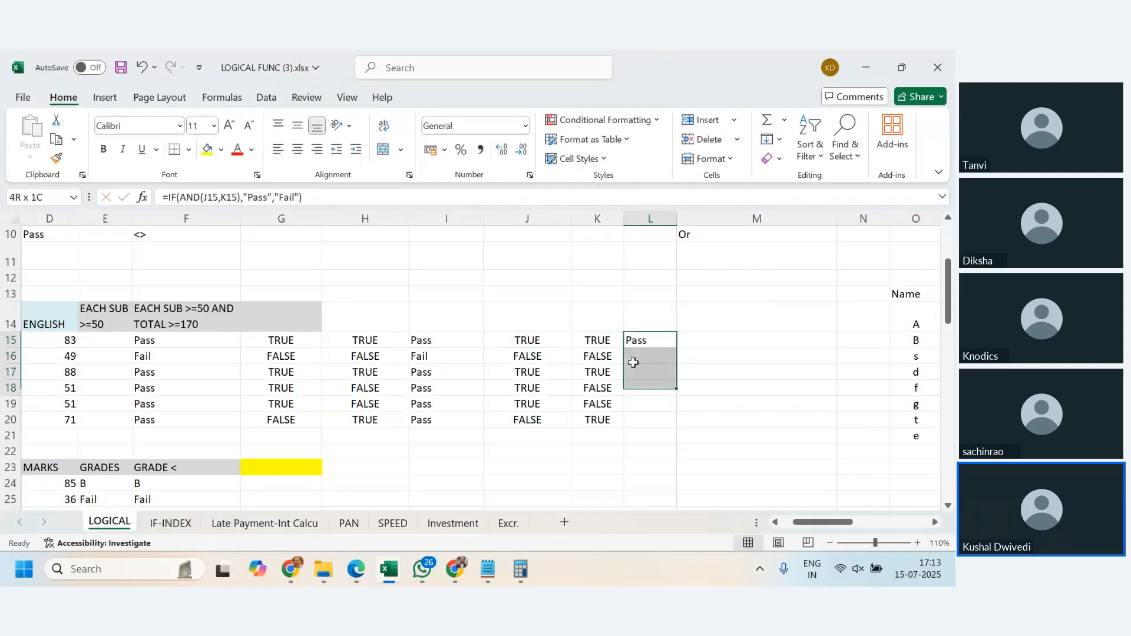
{"action": "key", "text": "shift+Down"}
{"action": "key", "text": "shift+Down"}
{"action": "key", "text": "ctrl+d"}
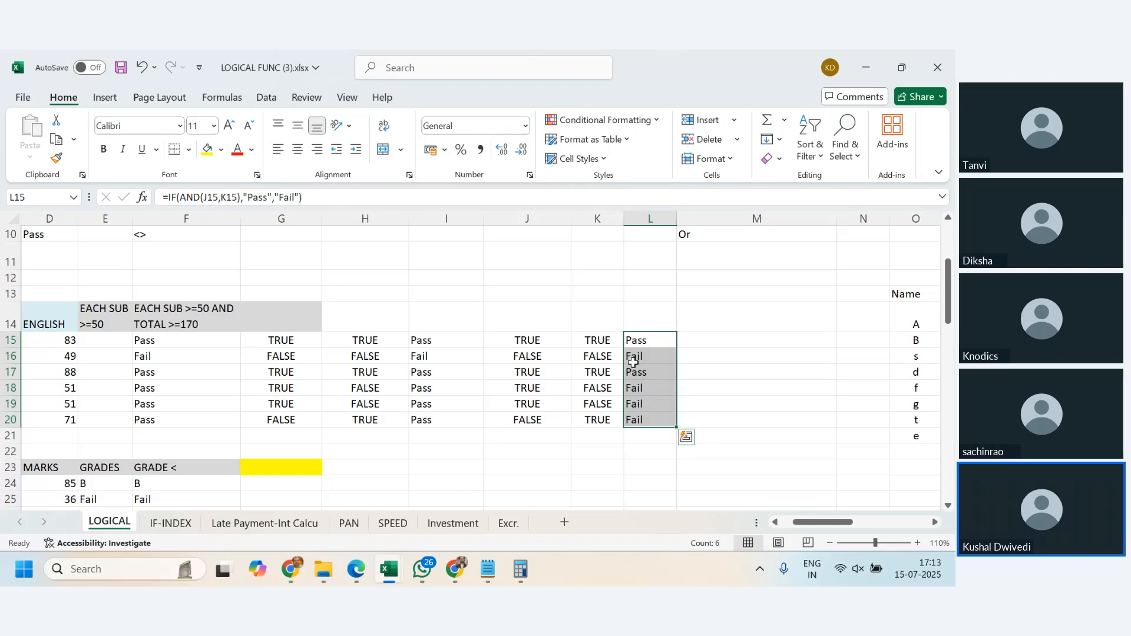
- Review the Pass/Fail results in L15:L20 against column I and the criteria heading in F14
{"action": "left_click", "coordinate": [727, 390]}
{"action": "left_click_drag", "start_coordinate": [645, 340], "coordinate": [661, 424]}
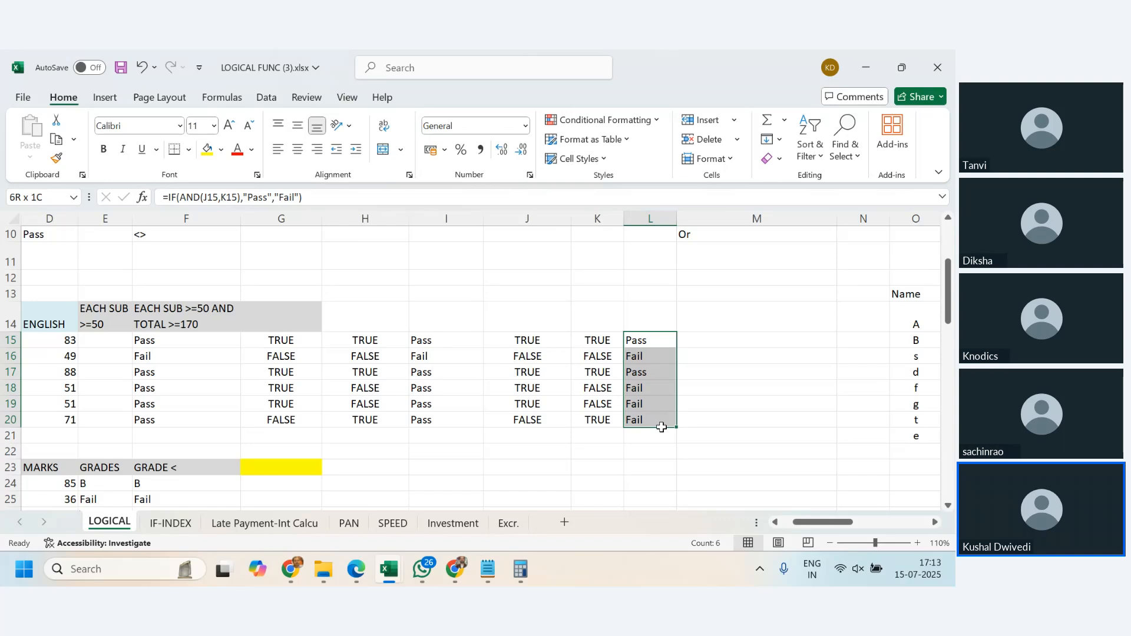
{"action": "left_click", "coordinate": [771, 384]}
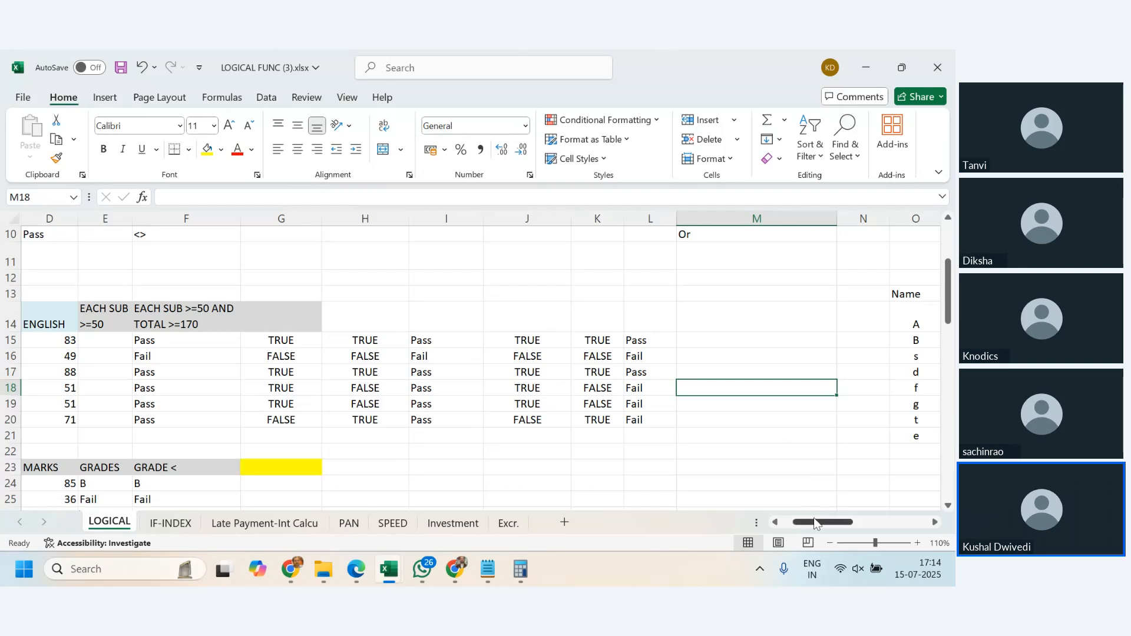
{"action": "mouse_move", "coordinate": [815, 523]}
{"action": "left_mouse_down"}
{"action": "mouse_move", "coordinate": [805, 525]}
{"action": "mouse_move", "coordinate": [818, 526]}
{"action": "left_mouse_up"}
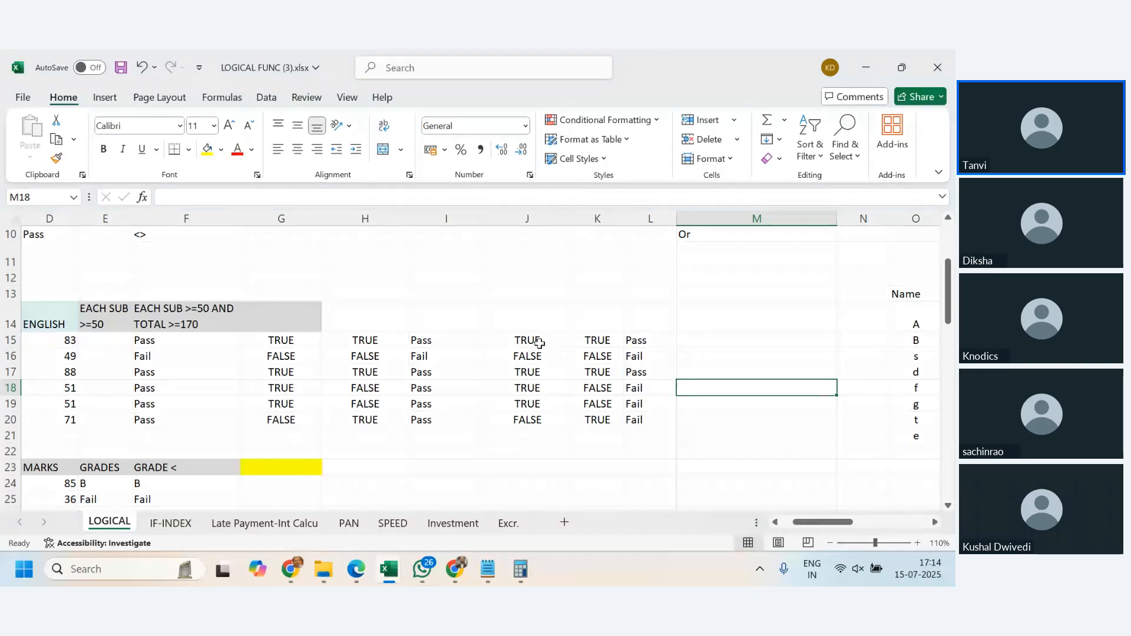
{"action": "left_click", "coordinate": [439, 339]}
{"action": "left_click", "coordinate": [640, 383]}
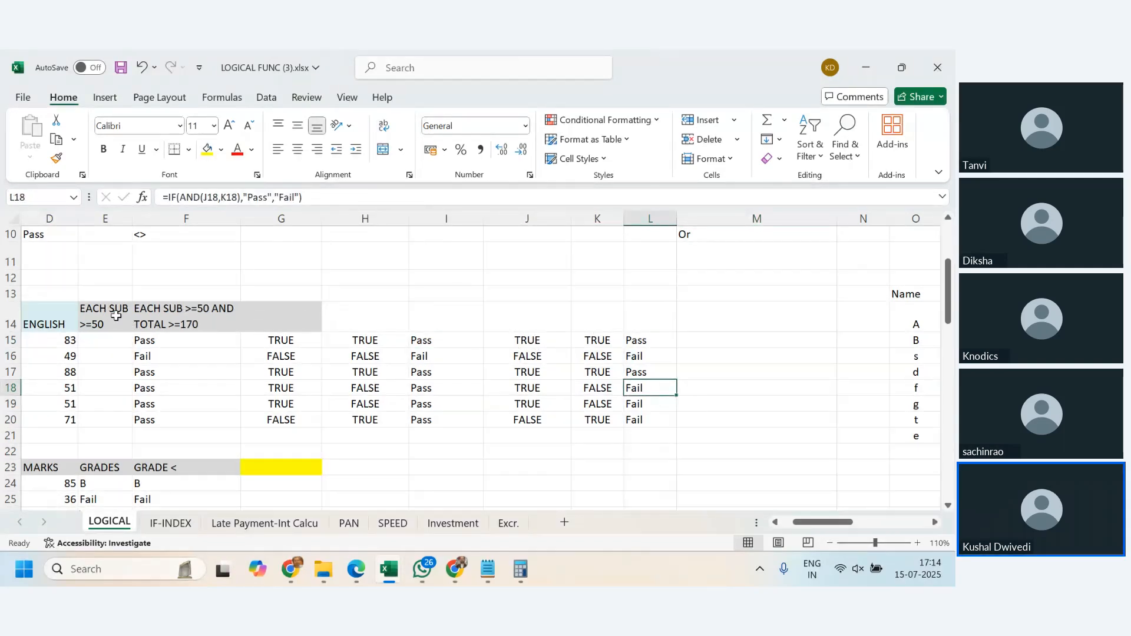
{"action": "left_click", "coordinate": [190, 318]}
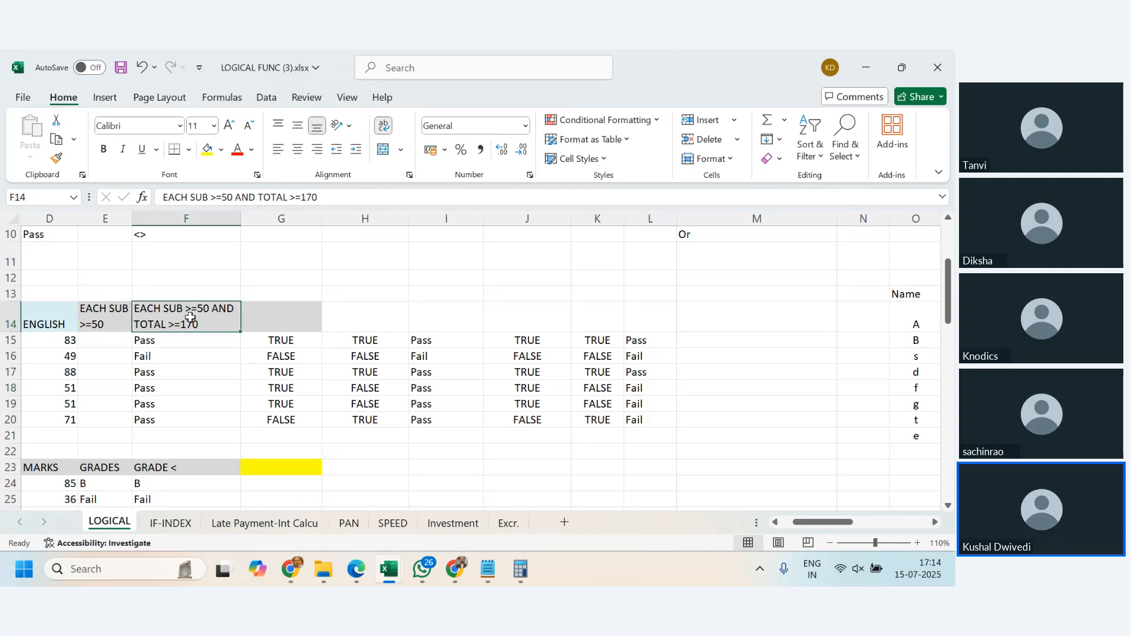
- Examine the test and result formulas in columns J to L and G to I for row 15
{"action": "left_click", "coordinate": [538, 341]}
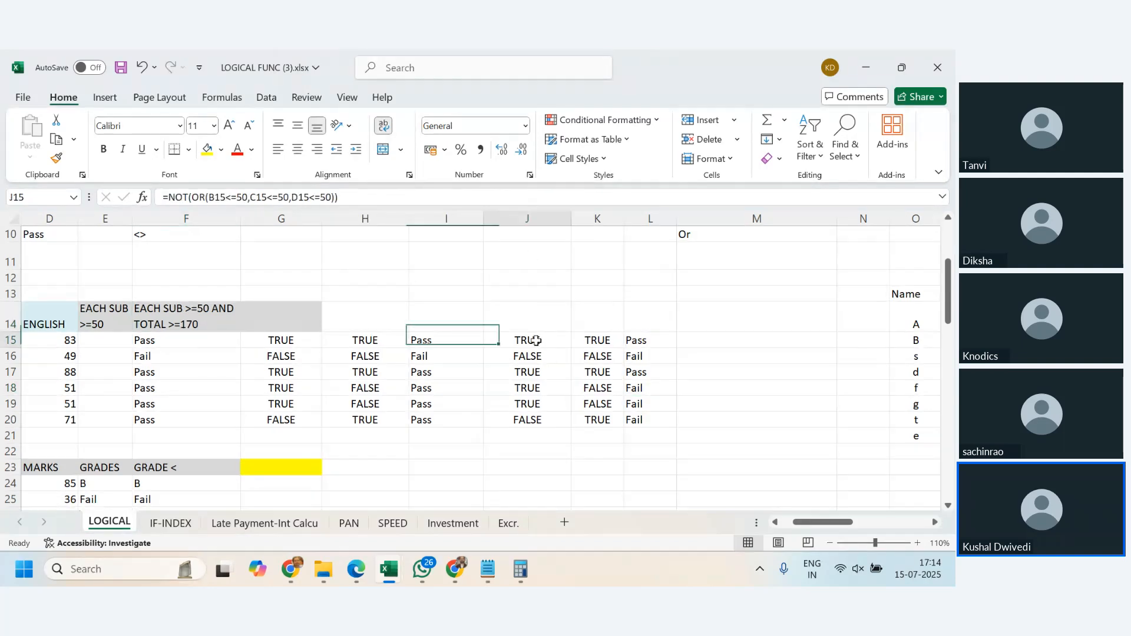
{"action": "left_click", "coordinate": [530, 219]}
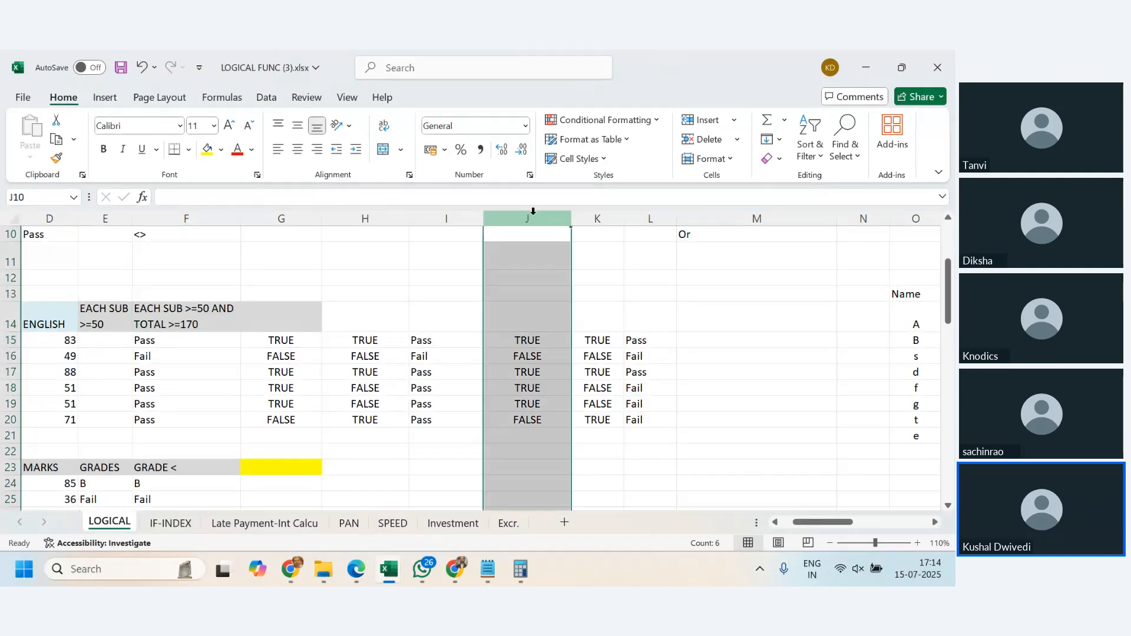
{"action": "left_click", "coordinate": [538, 384]}
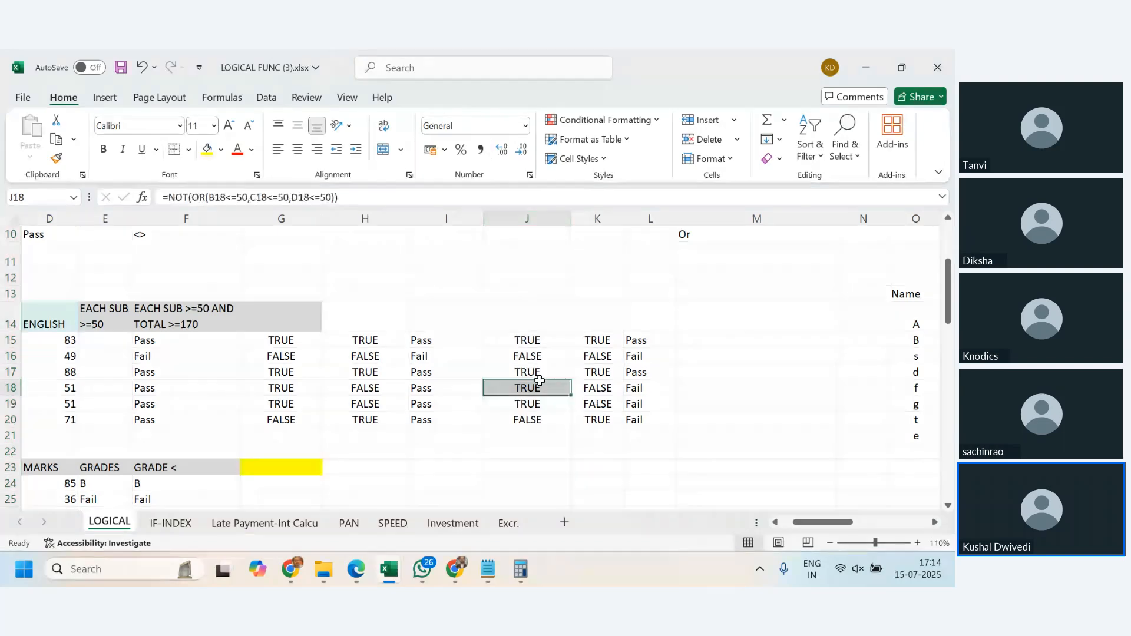
{"action": "left_click", "coordinate": [596, 219]}
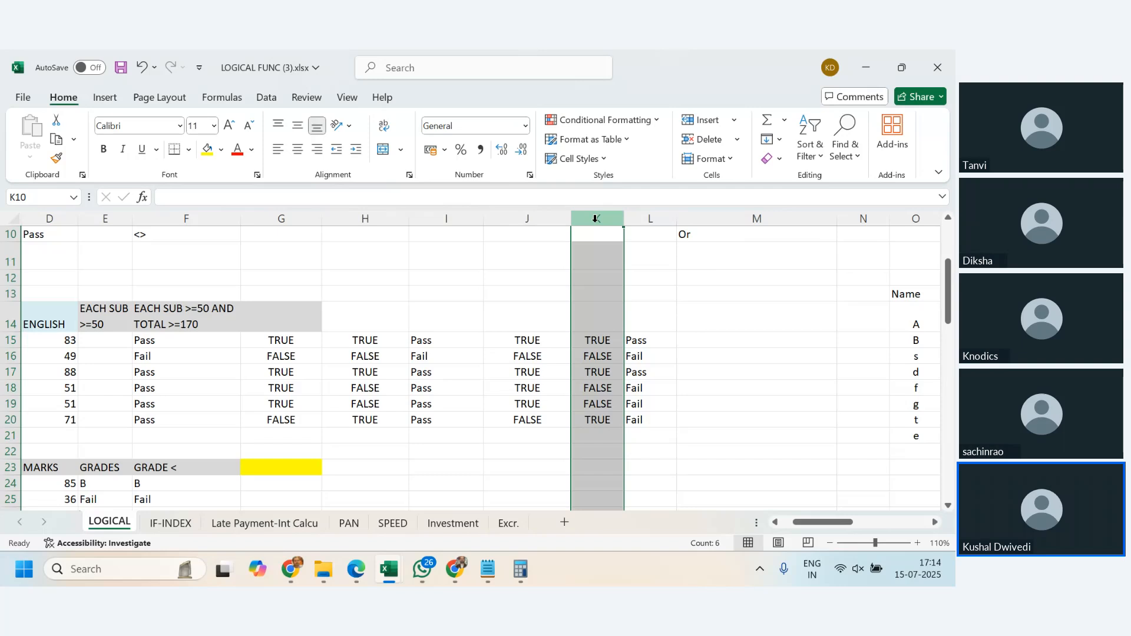
{"action": "left_click", "coordinate": [639, 340]}
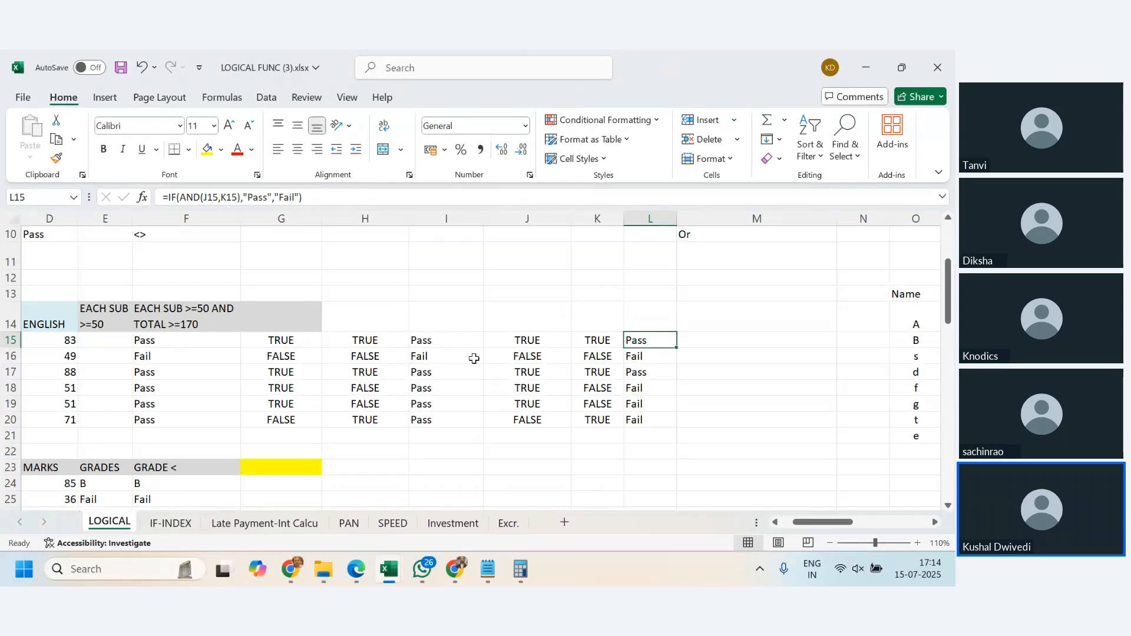
{"action": "left_click", "coordinate": [287, 342]}
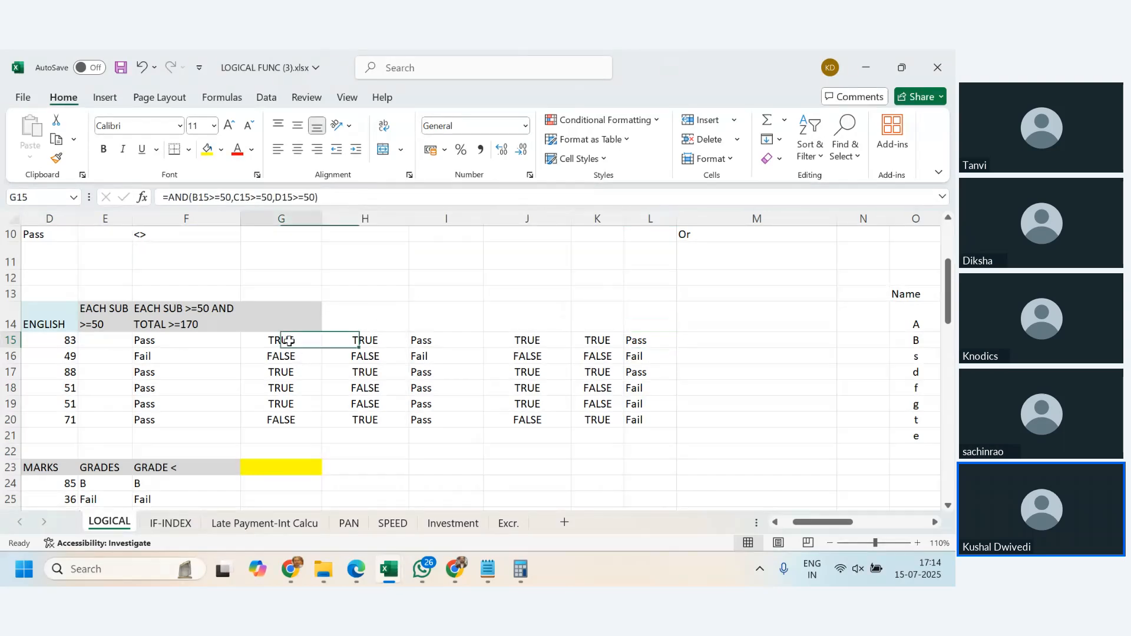
{"action": "left_click", "coordinate": [384, 339]}
{"action": "left_click", "coordinate": [439, 340]}
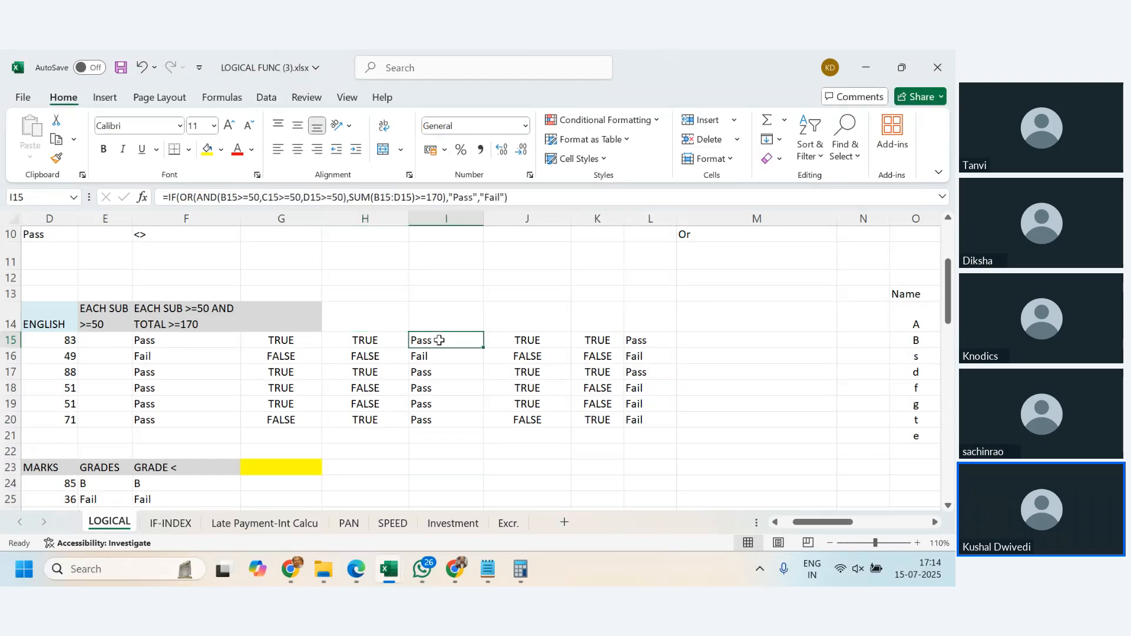
{"action": "left_click", "coordinate": [593, 340]}
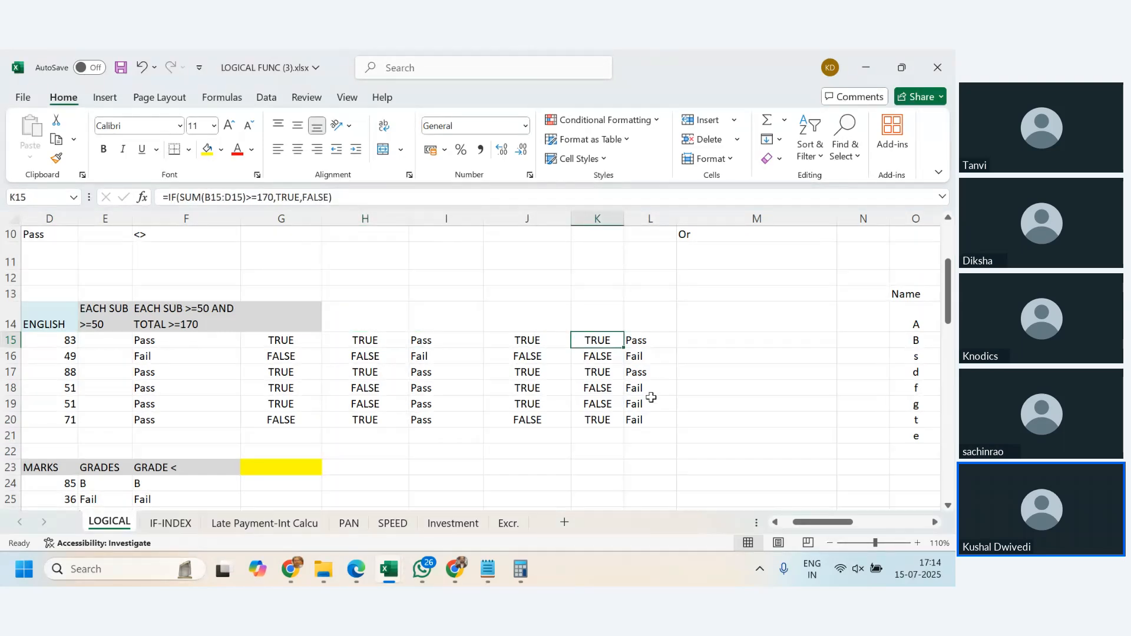
- Compare the G:I helper columns with the J15:L15 tests and result, checking the operators list above
{"action": "left_click_drag", "start_coordinate": [263, 215], "coordinate": [423, 242]}
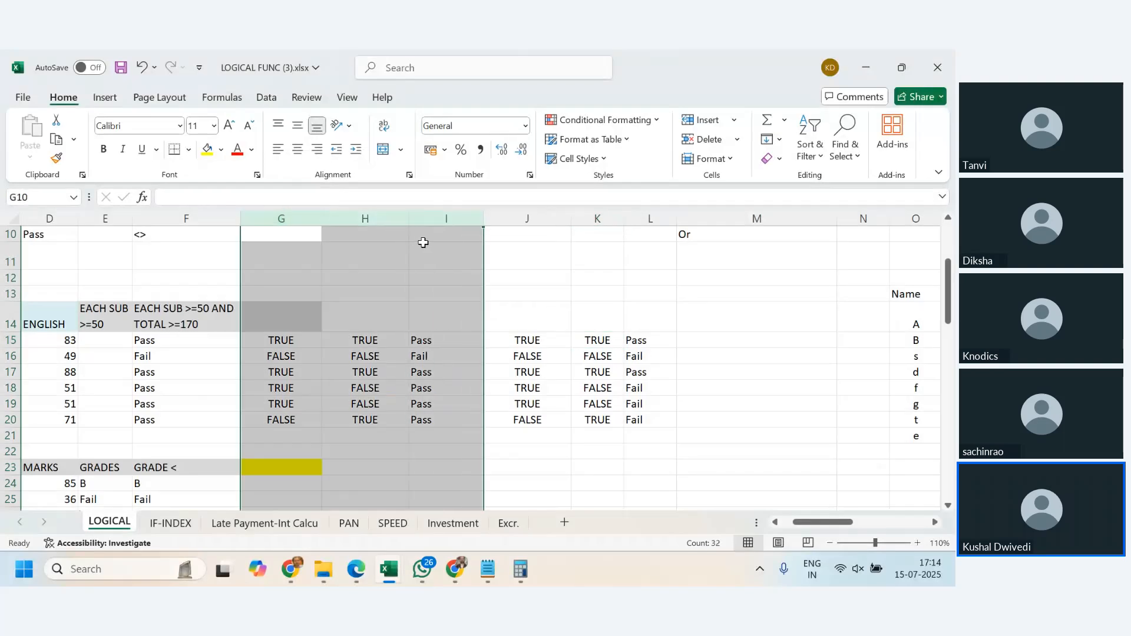
{"action": "scroll", "coordinate": [469, 418], "scroll_direction": "down", "scroll_amount": 12}
{"action": "scroll", "coordinate": [468, 419], "scroll_direction": "up", "scroll_amount": 11}
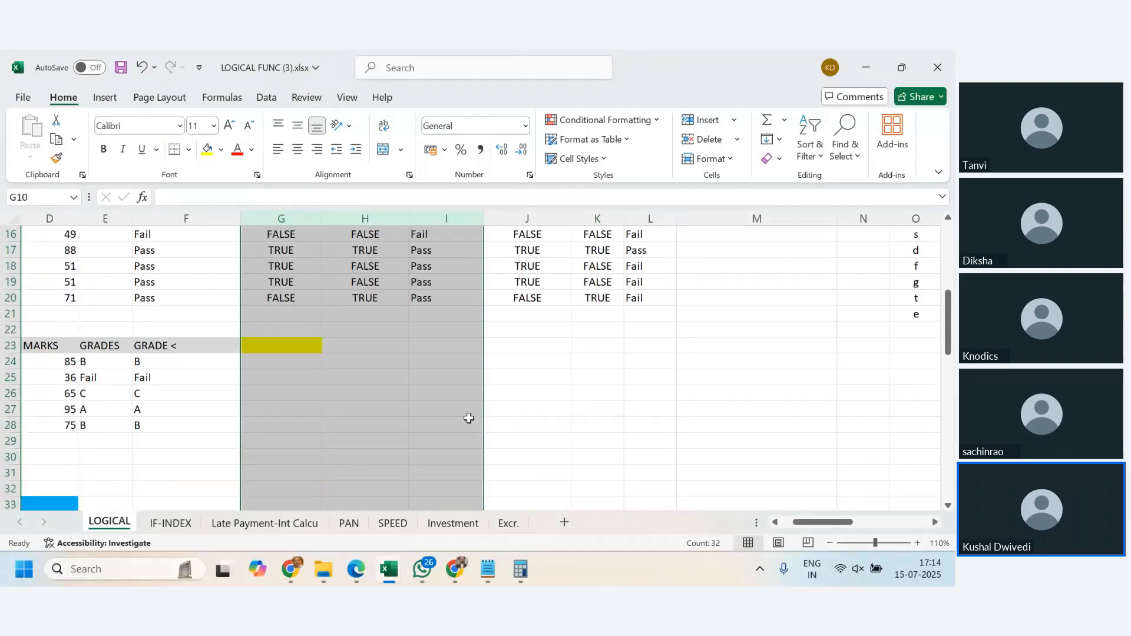
{"action": "left_click", "coordinate": [469, 418]}
{"action": "left_click", "coordinate": [686, 391]}
{"action": "scroll", "coordinate": [691, 390], "scroll_direction": "up", "scroll_amount": 5}
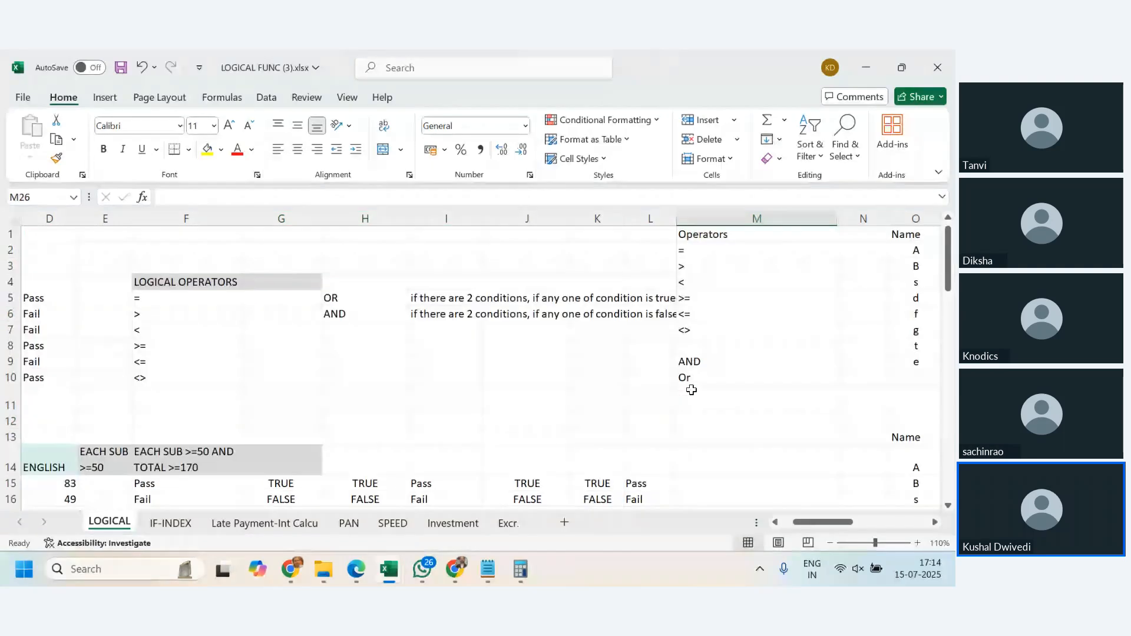
{"action": "scroll", "coordinate": [691, 390], "scroll_direction": "down", "scroll_amount": 3}
{"action": "left_click_drag", "start_coordinate": [552, 338], "coordinate": [635, 347]}
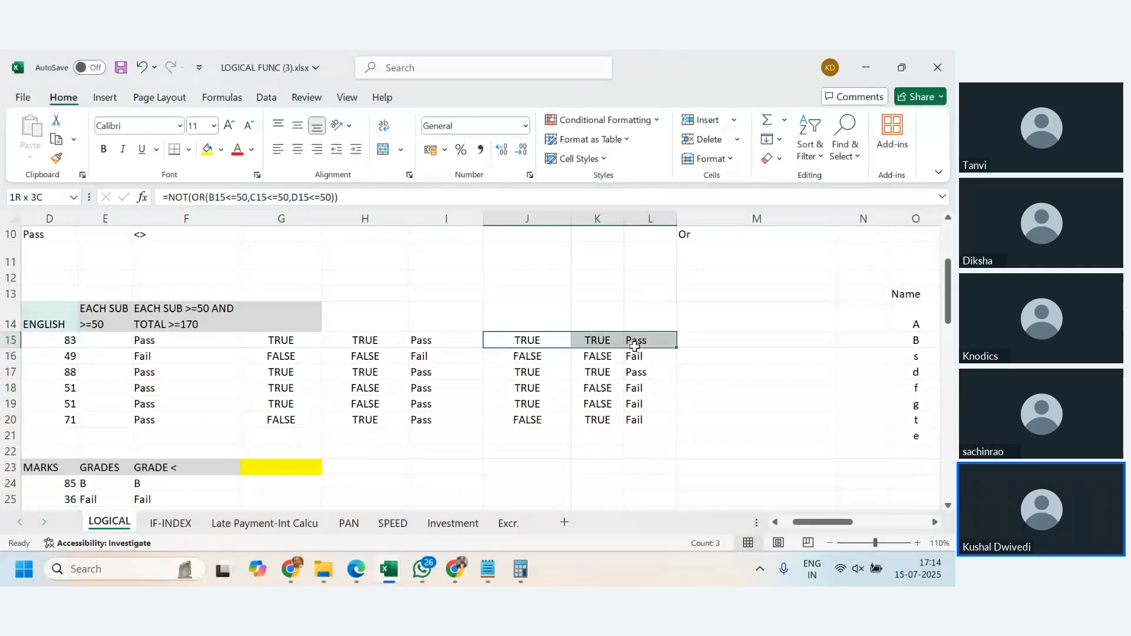
{"action": "left_click", "coordinate": [708, 340]}
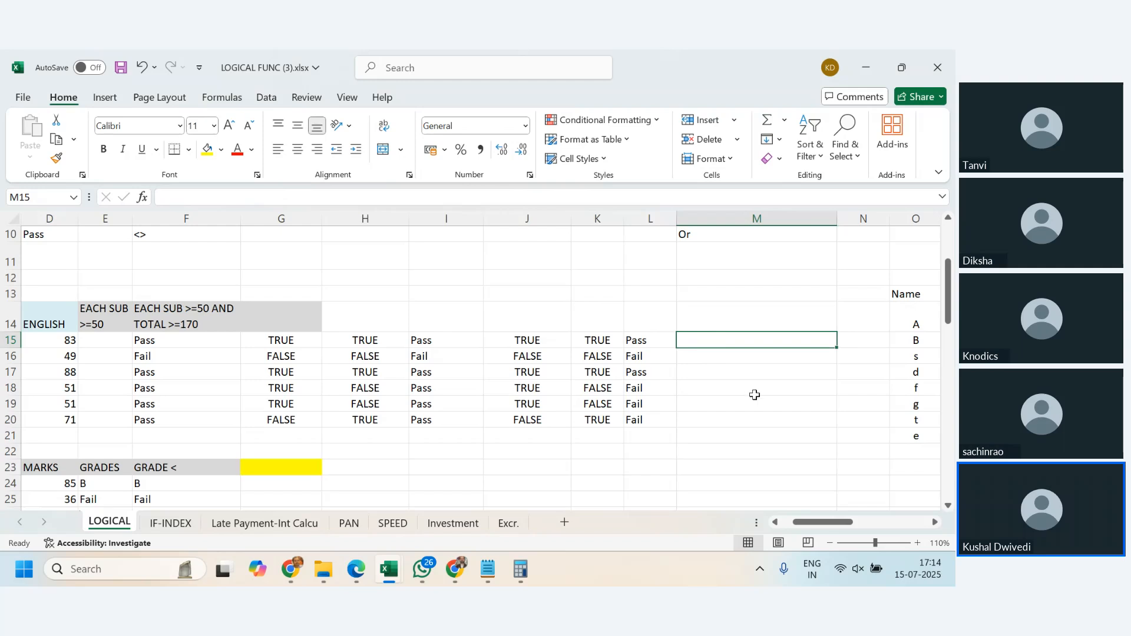
- Review how the J and K tests feed the L15 result compared with the single nested formula in I15, dismissing the WhatsApp notification
{"action": "left_click", "coordinate": [548, 340]}
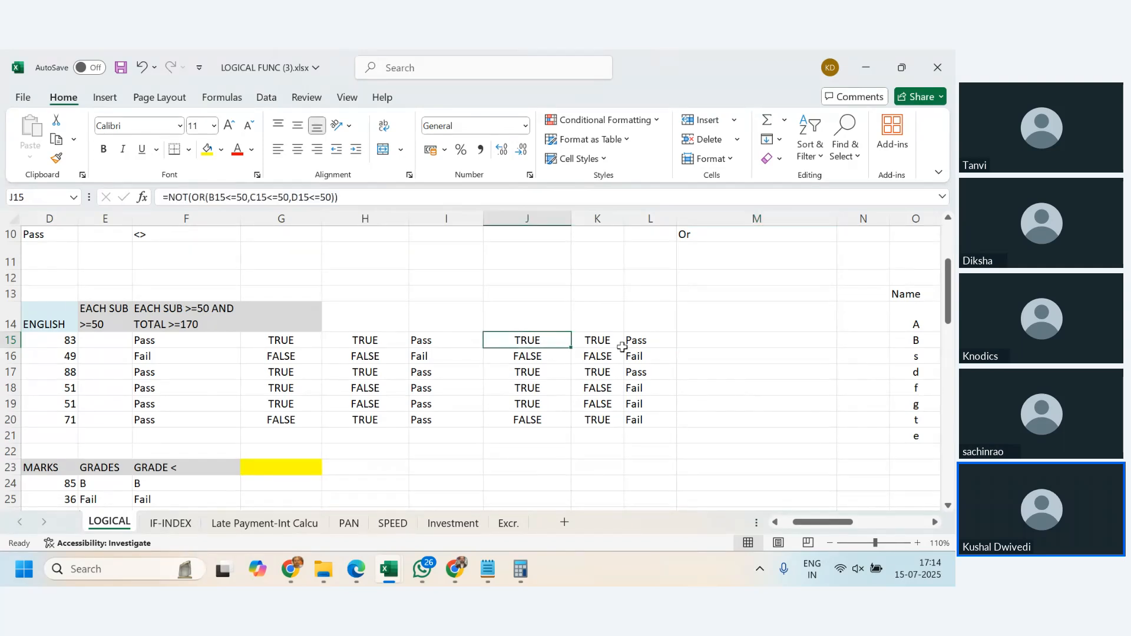
{"action": "left_click", "coordinate": [652, 339]}
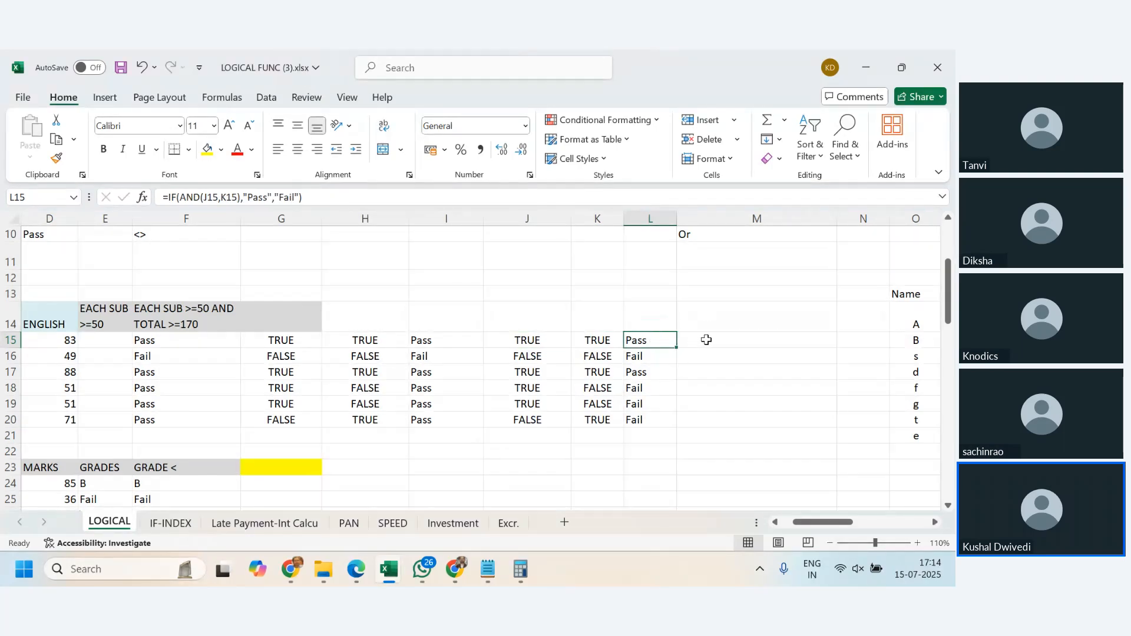
{"action": "left_click", "coordinate": [442, 340]}
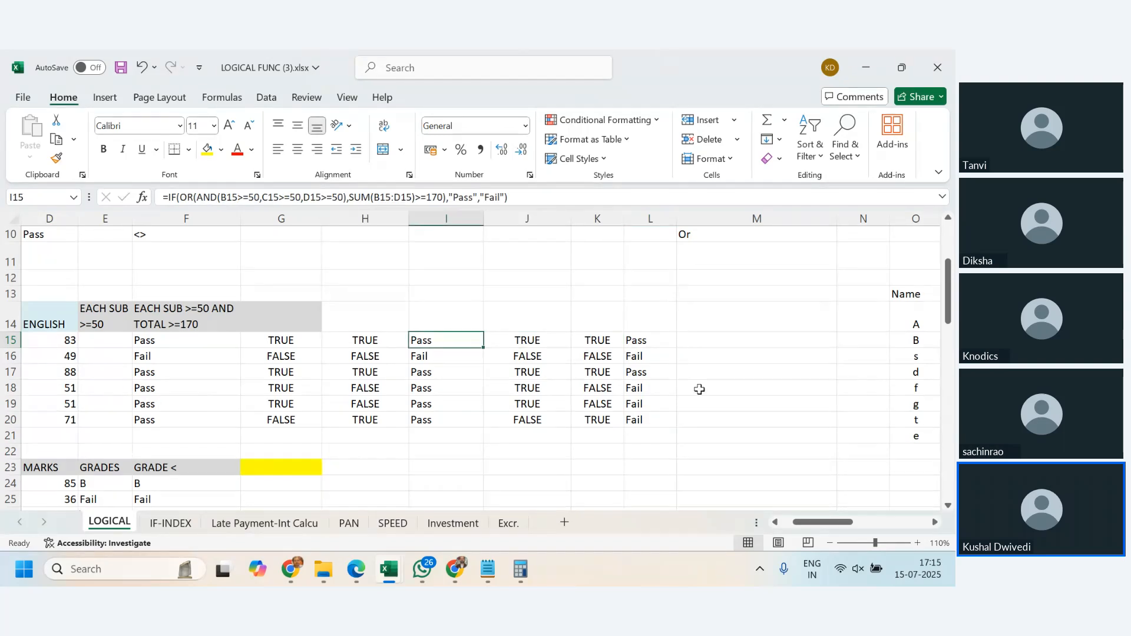
{"action": "left_click", "coordinate": [553, 340]}
{"action": "left_click", "coordinate": [619, 347]}
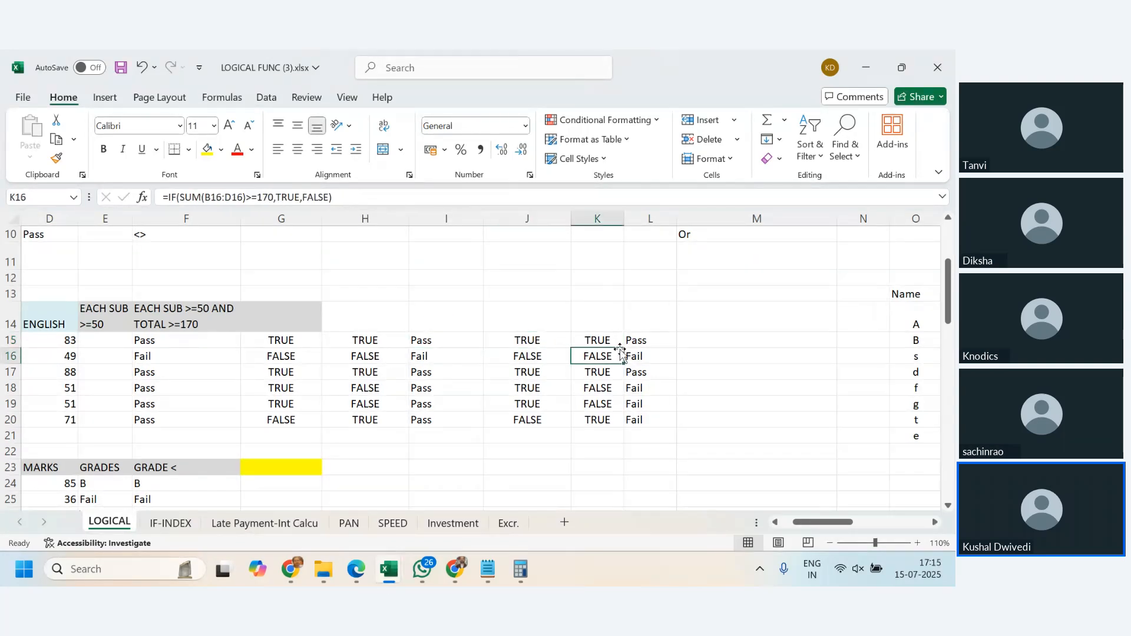
{"action": "left_click", "coordinate": [653, 347]}
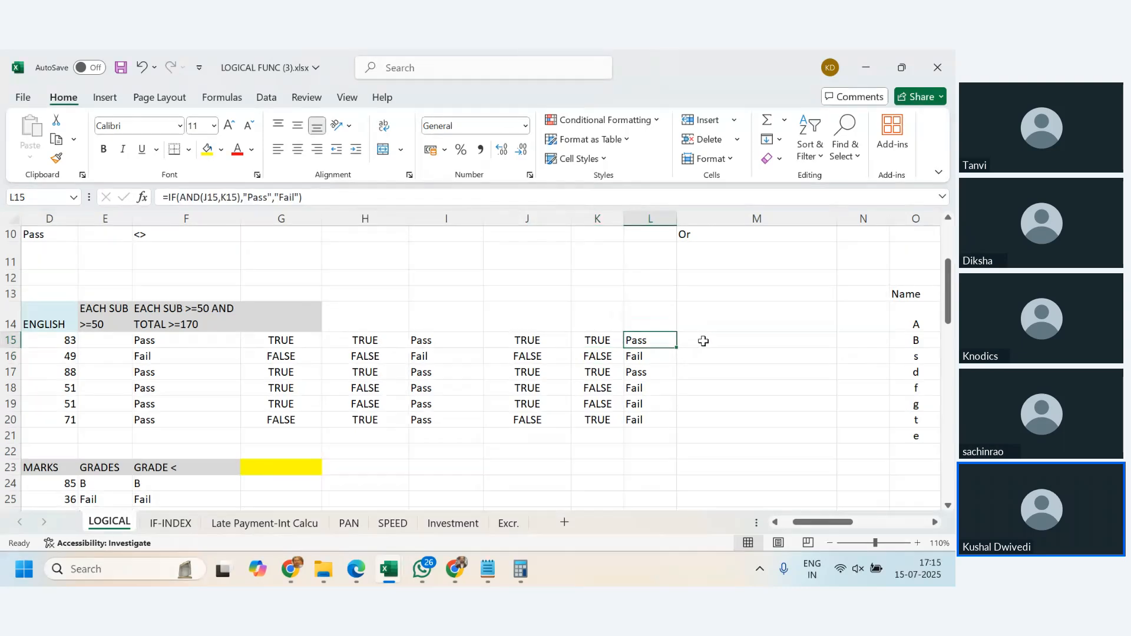
{"action": "left_click", "coordinate": [693, 342]}
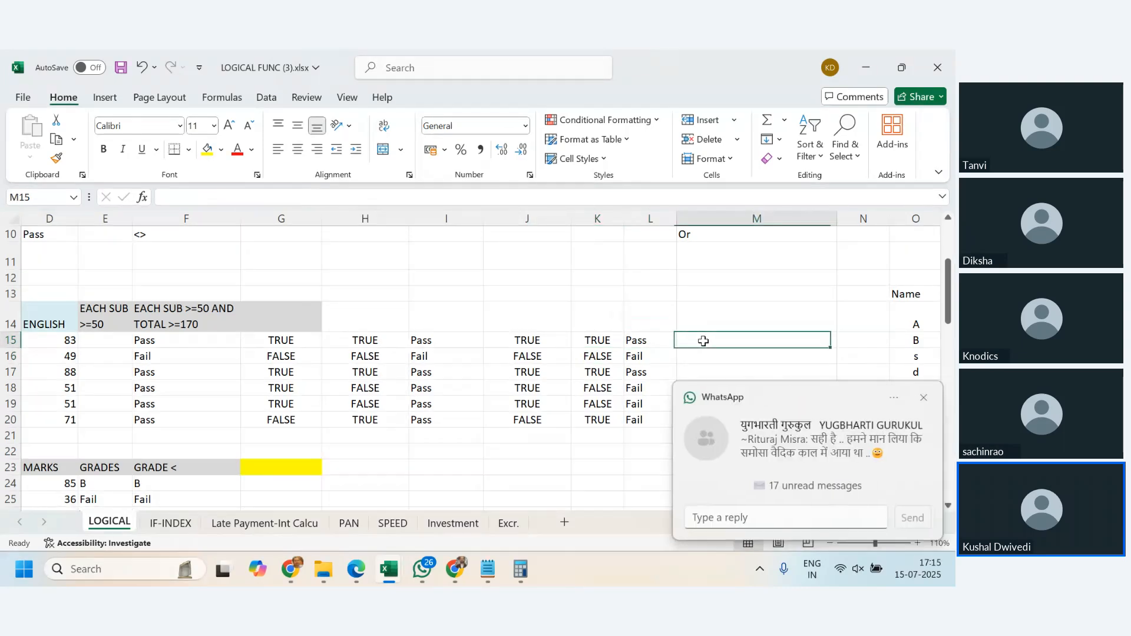
{"action": "left_click", "coordinate": [923, 397]}
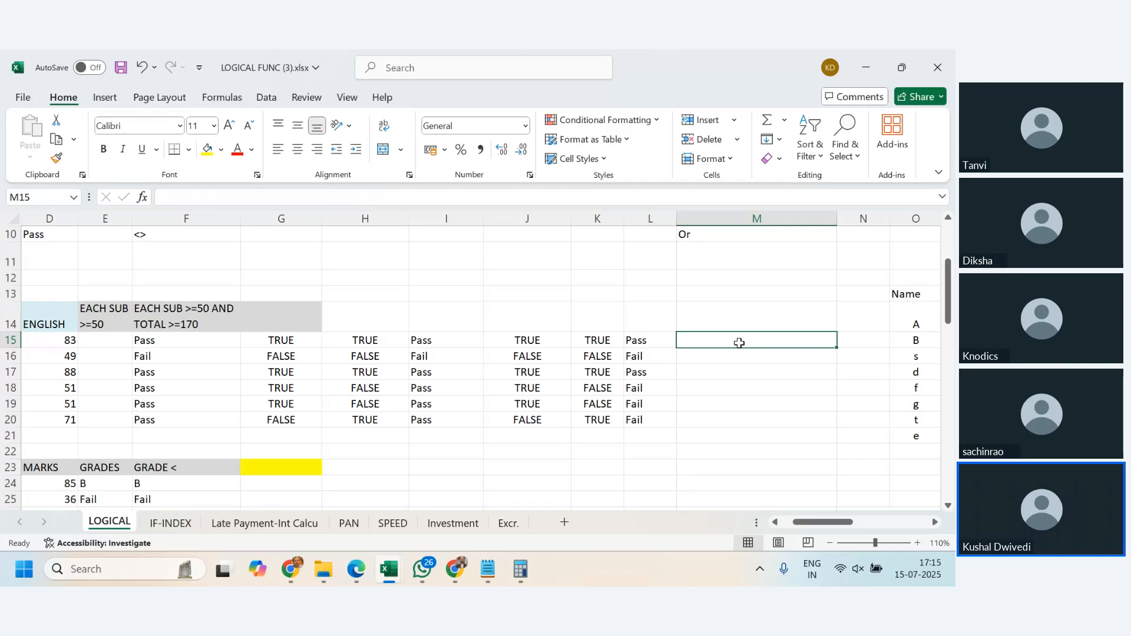
{"action": "left_click", "coordinate": [652, 342]}
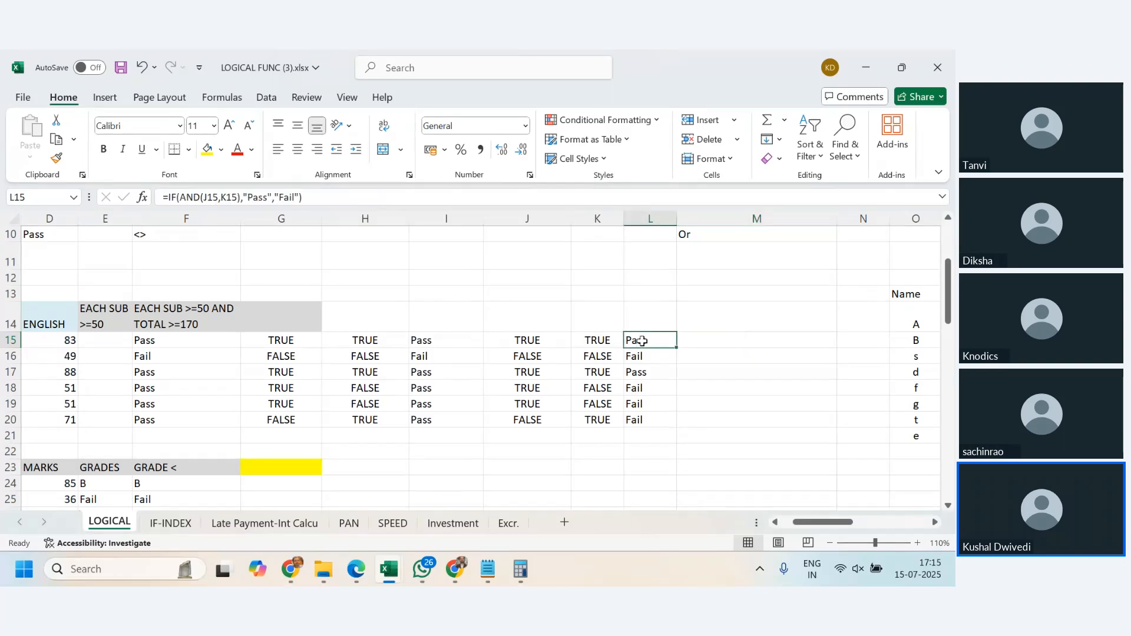
- Start a nested formula in M15 with =IF(AND(NOT(OR(
{"action": "left_click", "coordinate": [735, 340]}
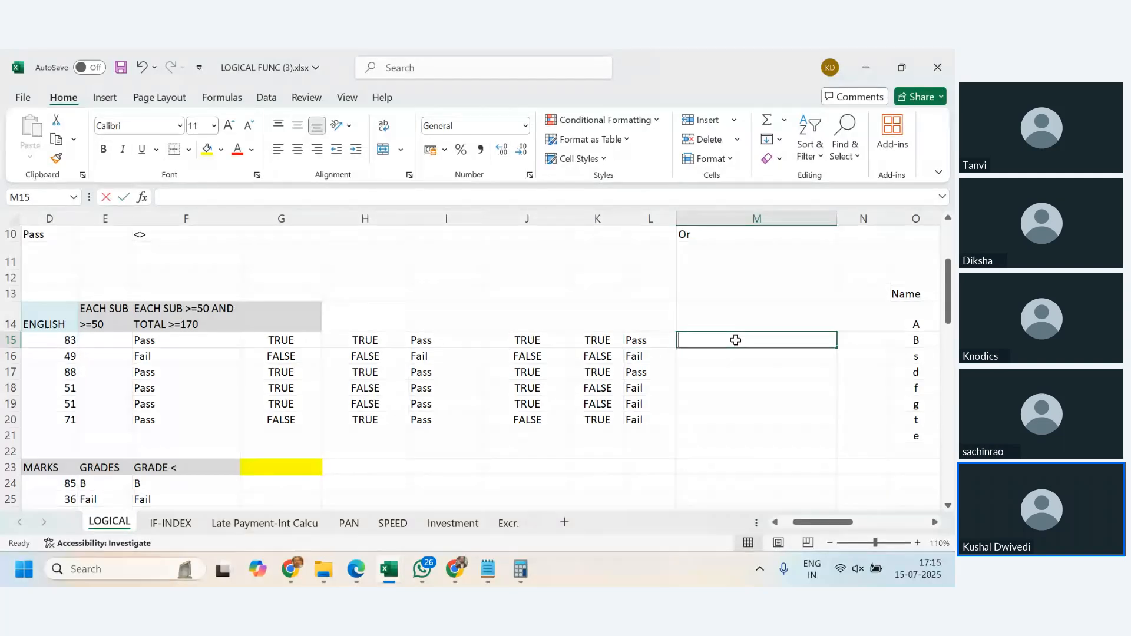
{"action": "type", "text": "if"}
{"action": "type", "text": "="}
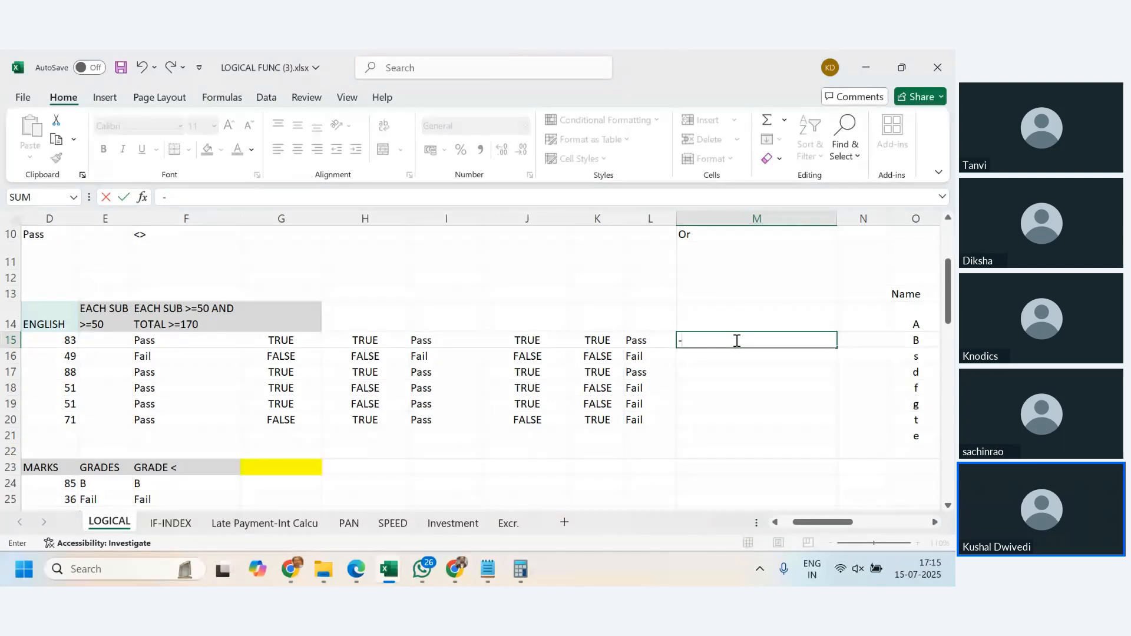
{"action": "type", "text": "if(an"}
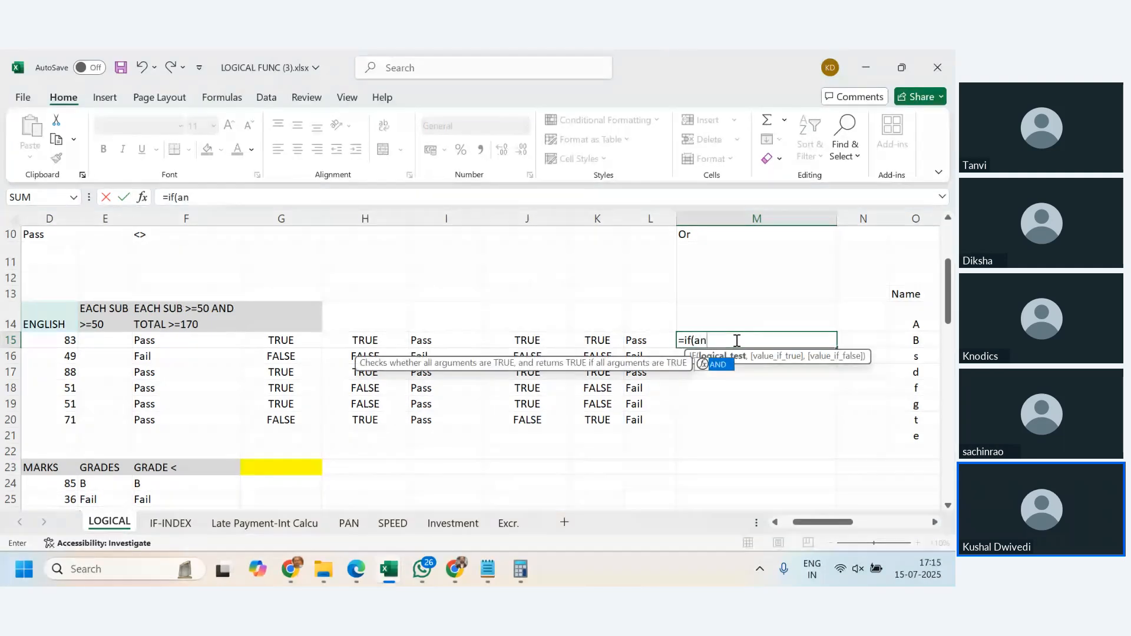
{"action": "type", "text": "d("}
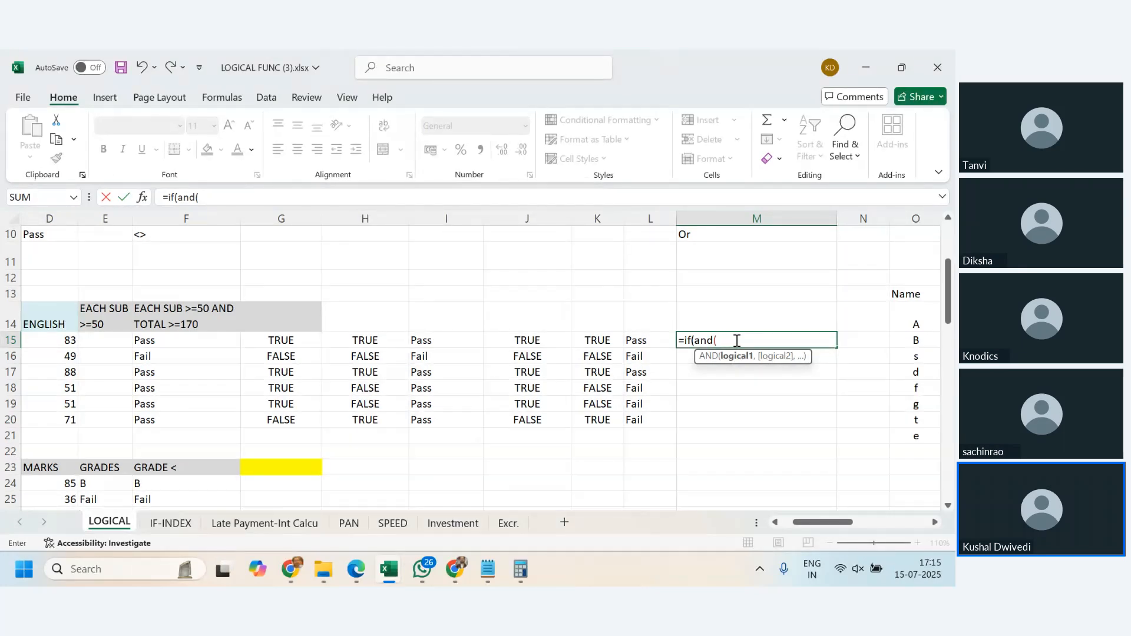
{"action": "type", "text": "n"}
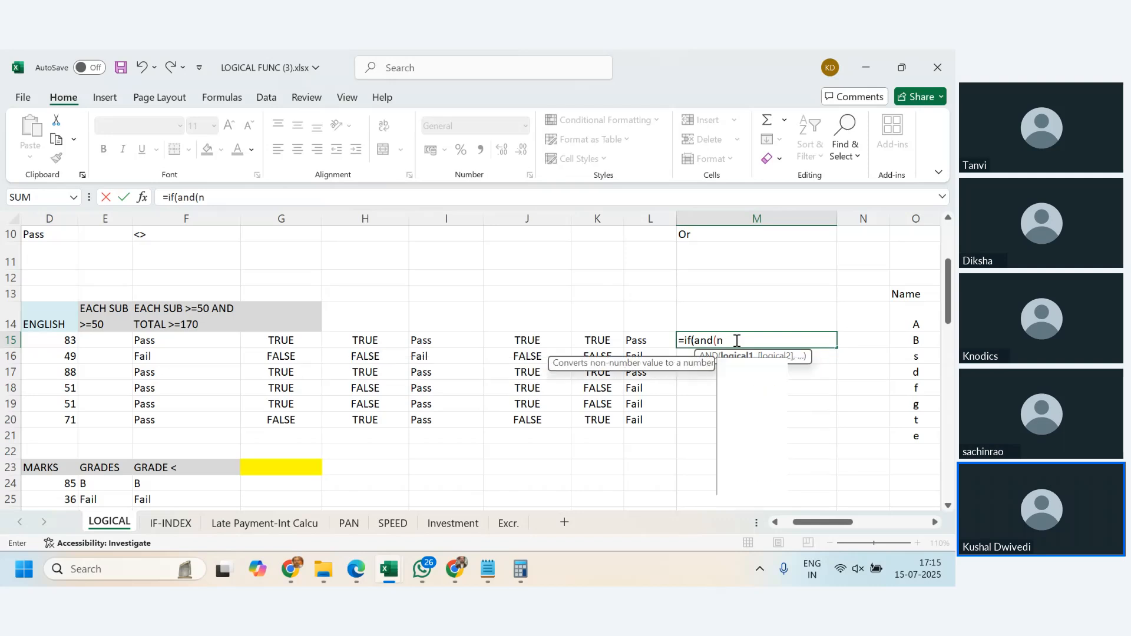
{"action": "type", "text": "ot(or("}
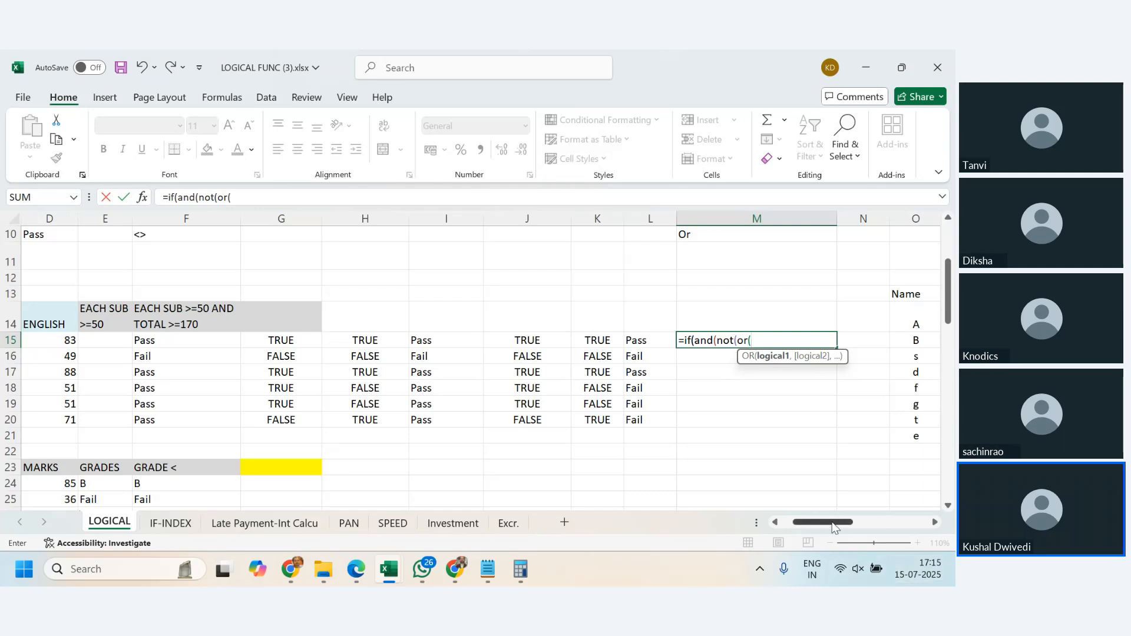
{"action": "left_click_drag", "start_coordinate": [830, 523], "coordinate": [828, 524]}
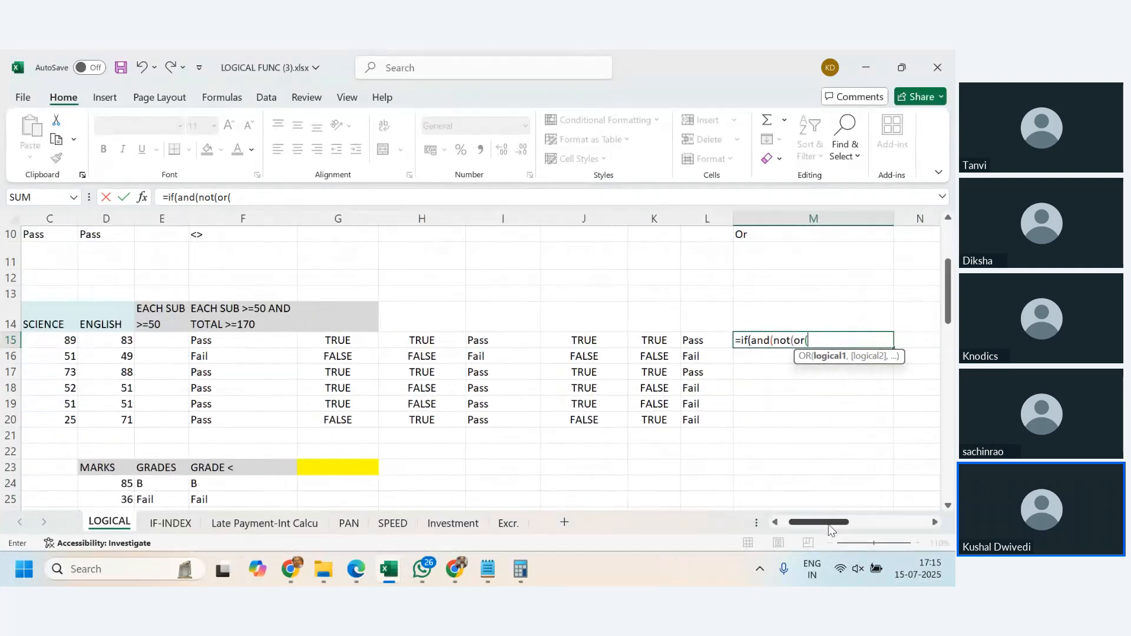
- Take NOT out of the M15 formula so that it begins =IF(AND(OR(
{"action": "key", "text": "BackSpace"}
{"action": "key", "text": "BackSpace"}
{"action": "key", "text": "BackSpace"}
{"action": "key", "text": "BackSpace"}
{"action": "key", "text": "BackSpace"}
{"action": "key", "text": "BackSpace"}
{"action": "key", "text": "BackSpace"}
{"action": "type", "text": "or("}
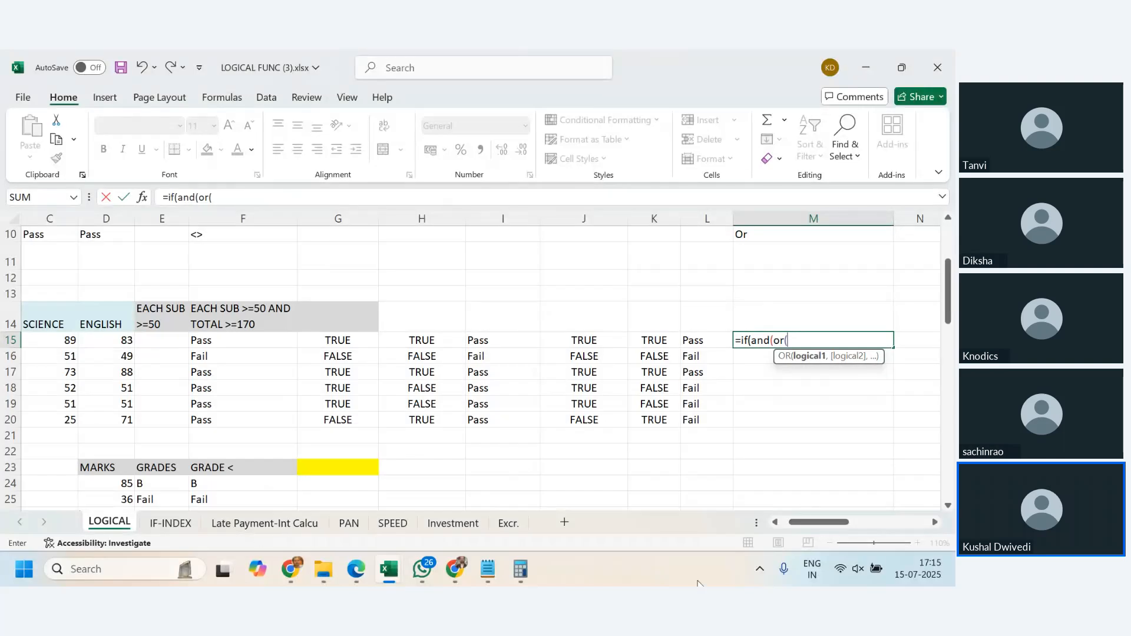
- Complete the OR test in the M15 formula with B15>=50, C15>=50 and D15>=50 as its conditions
{"action": "left_click_drag", "start_coordinate": [840, 523], "coordinate": [829, 524]}
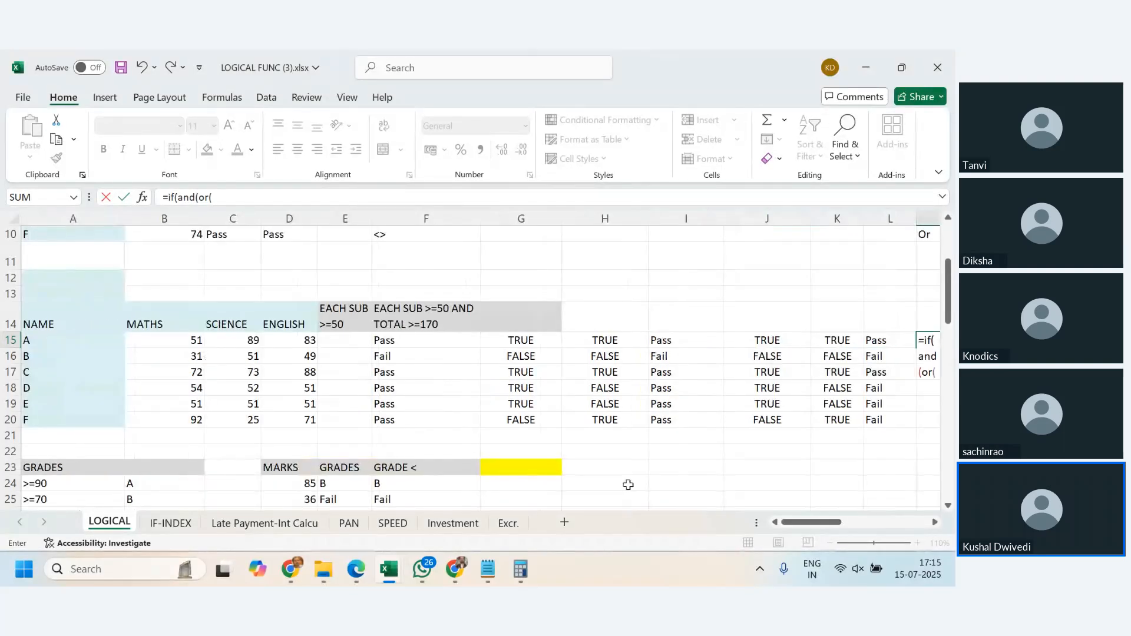
{"action": "left_click", "coordinate": [194, 339]}
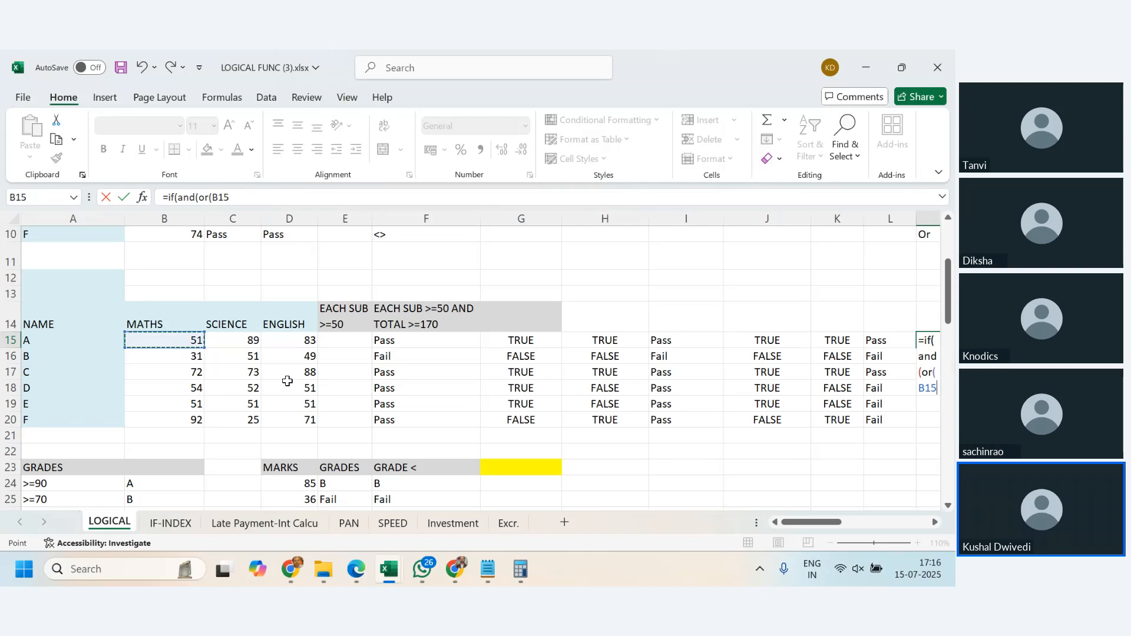
{"action": "type", "text": ">=50,"}
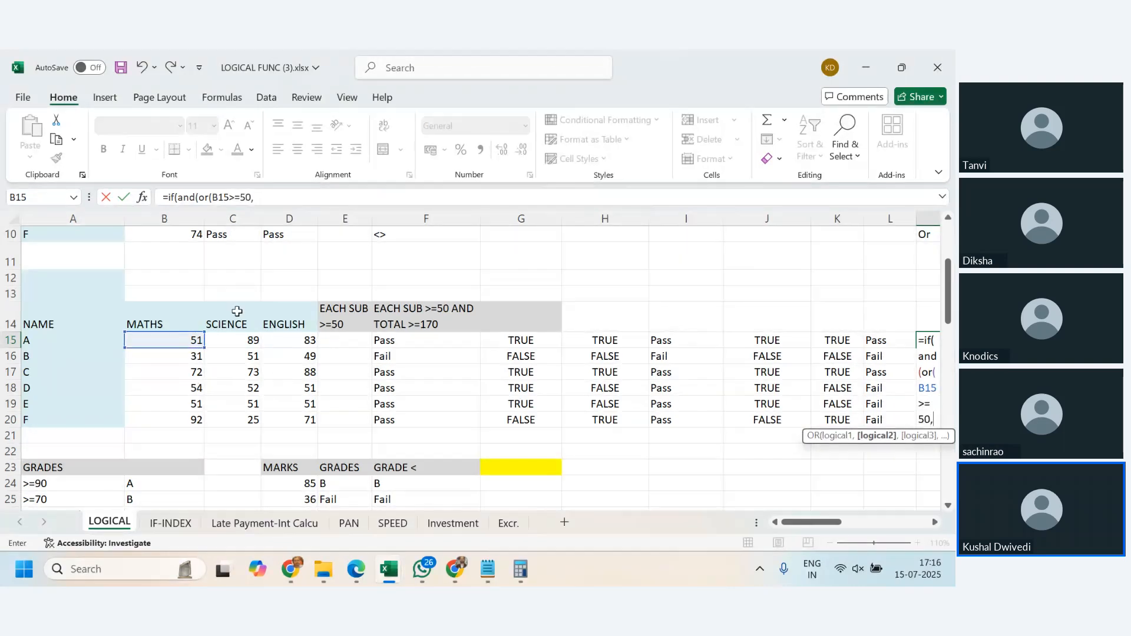
{"action": "left_click", "coordinate": [236, 342]}
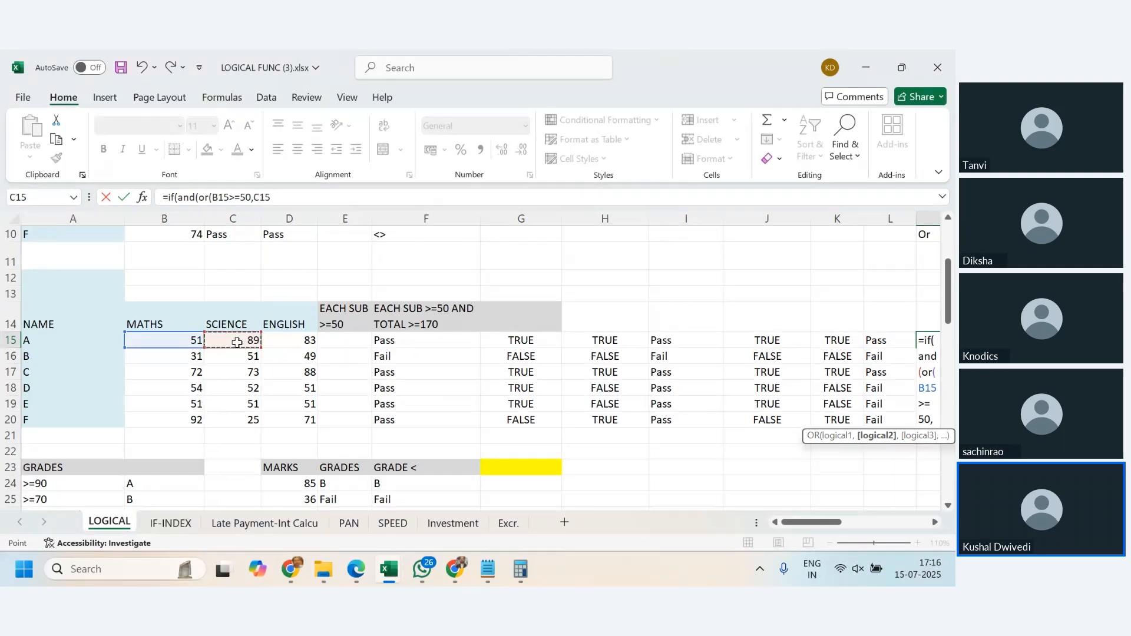
{"action": "type", "text": ">="}
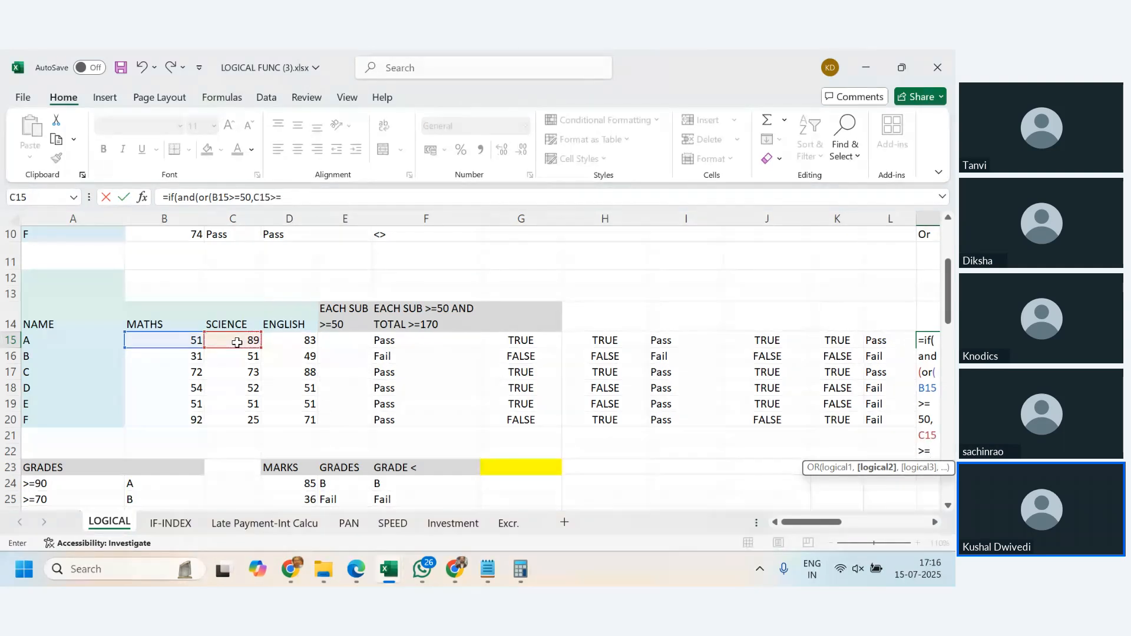
{"action": "type", "text": "50,"}
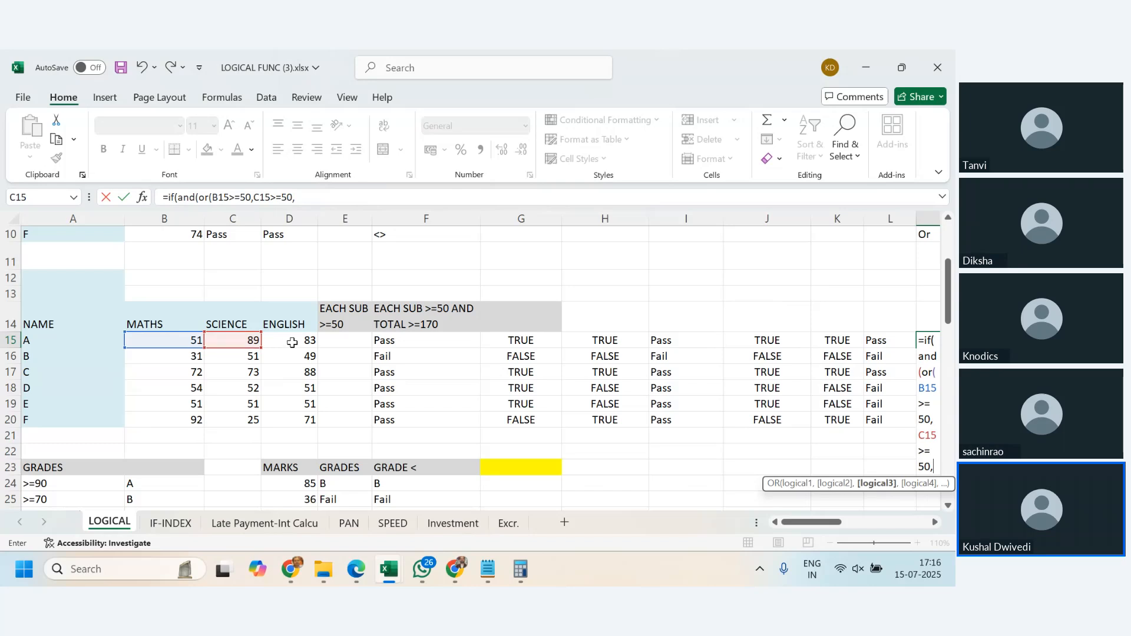
{"action": "left_click", "coordinate": [292, 343]}
{"action": "type", "text": ">=50"}
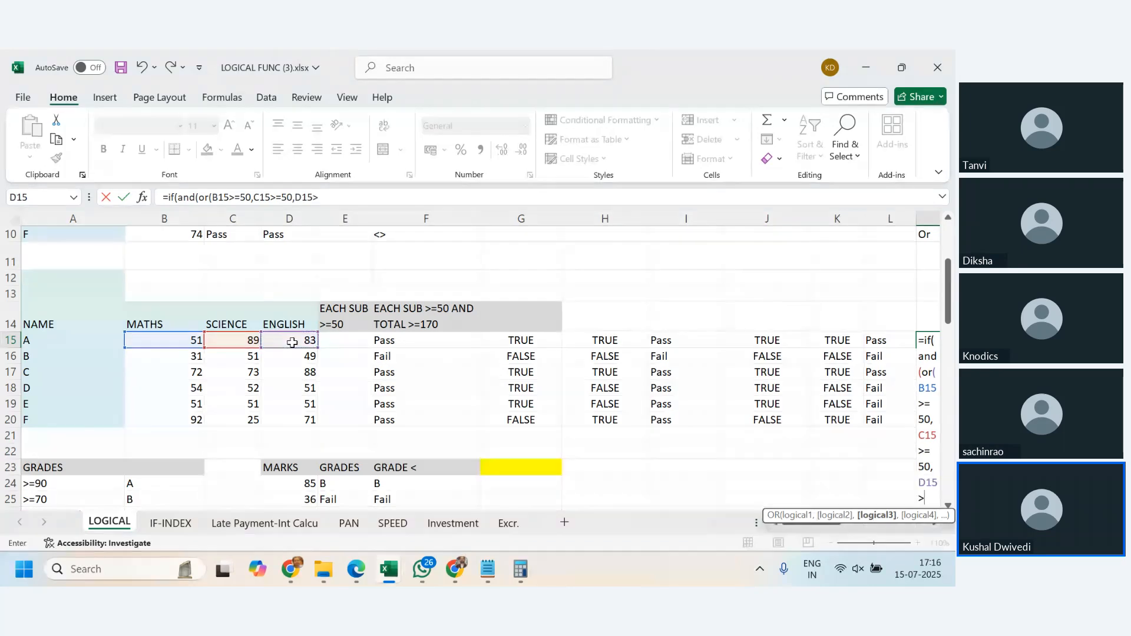
{"action": "type", "text": ")"}
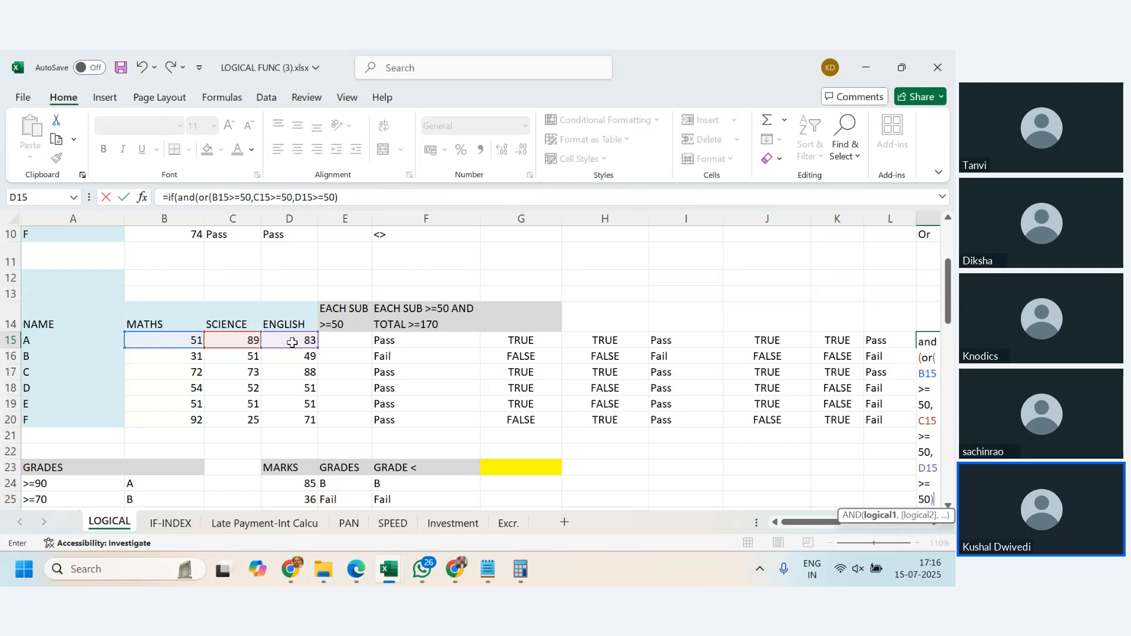
- Add SUM(B15:D15)>=170 as the second condition of the AND in M15 and close the AND
{"action": "type", "text": ","}
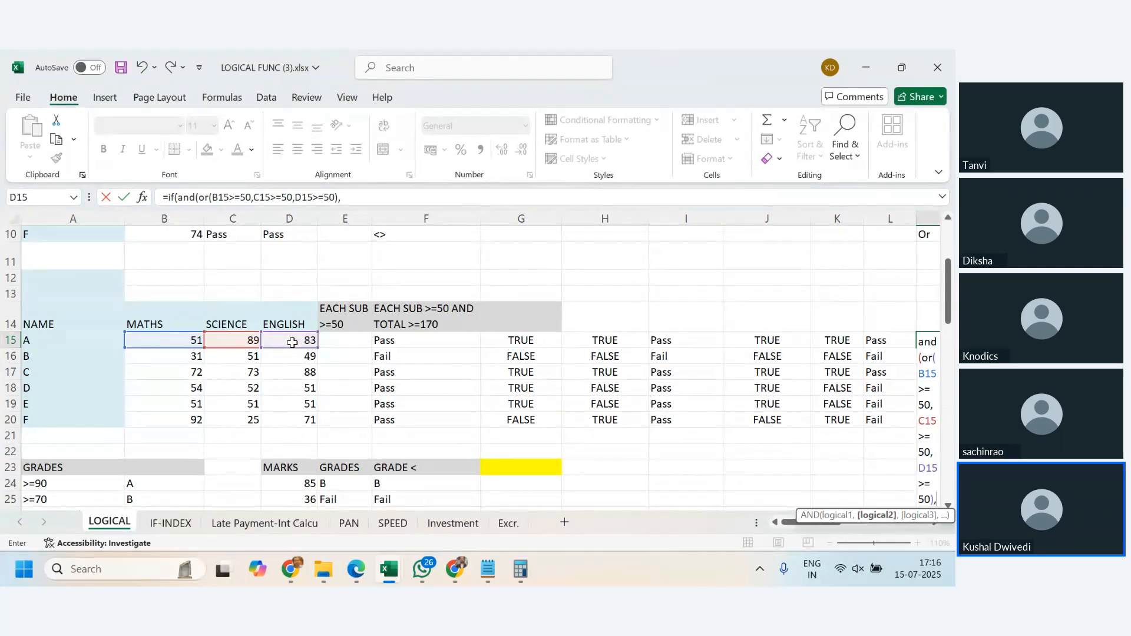
{"action": "type", "text": "sum"}
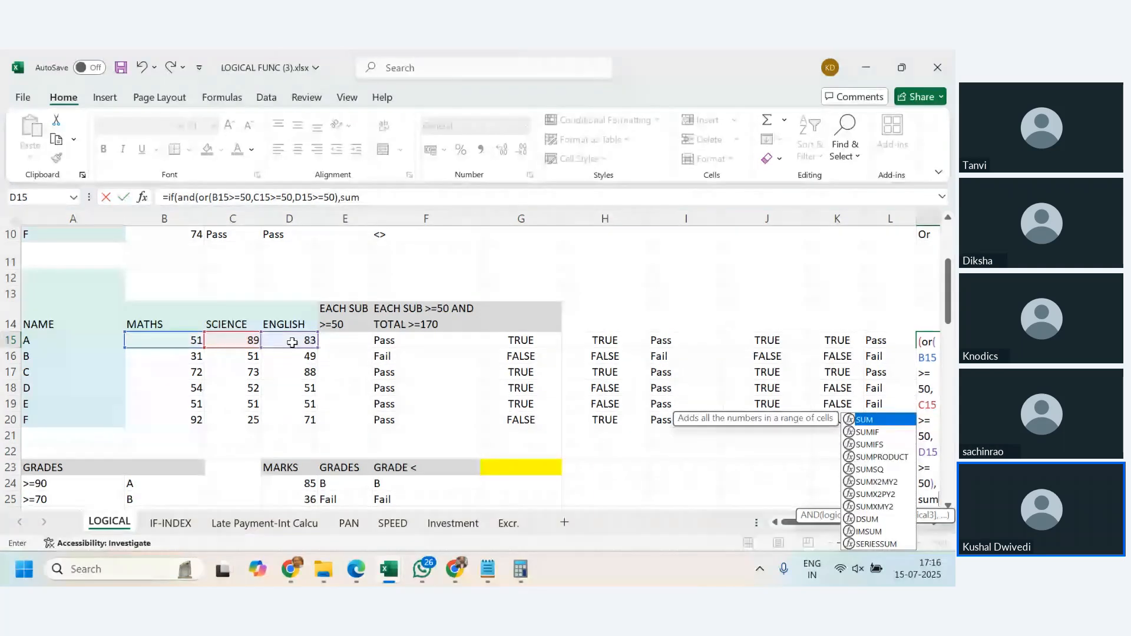
{"action": "type", "text": "("}
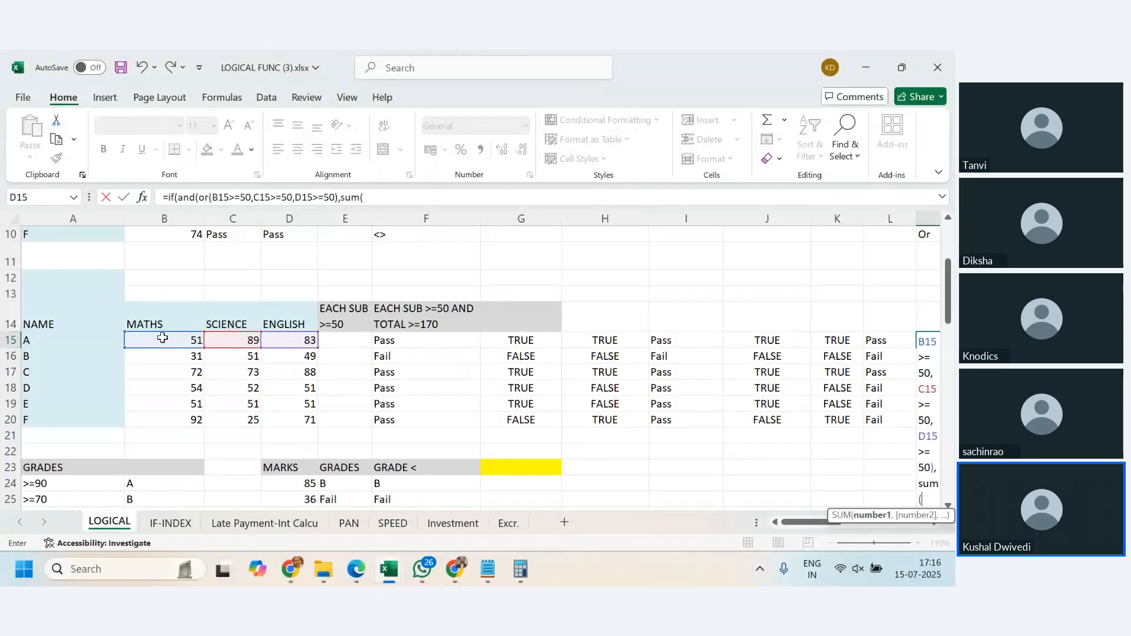
{"action": "left_click_drag", "start_coordinate": [157, 339], "coordinate": [290, 339]}
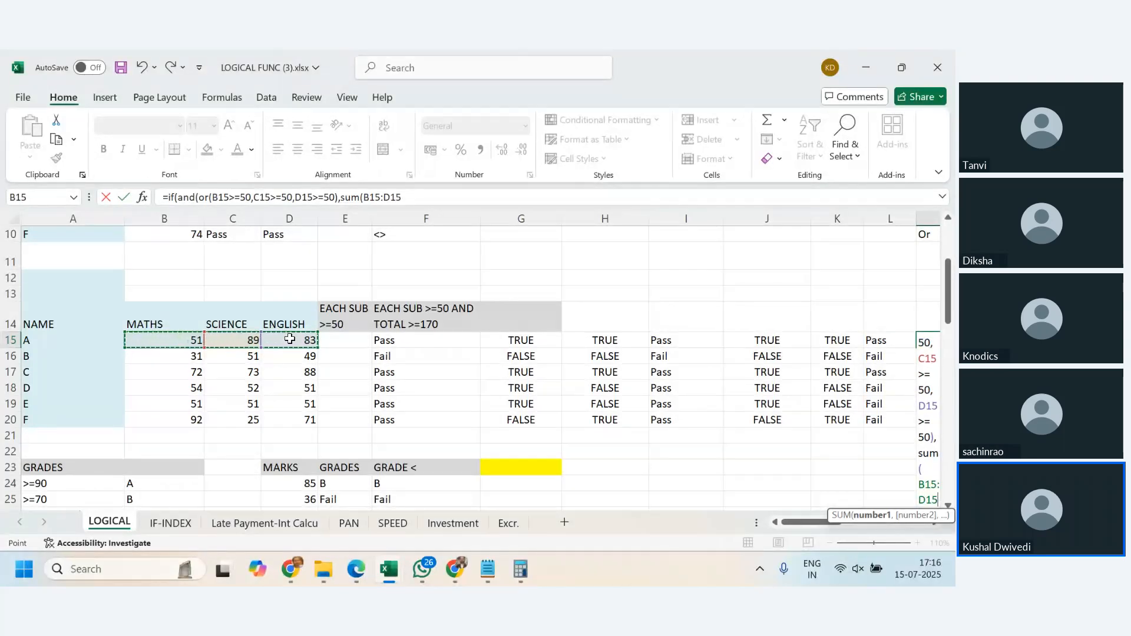
{"action": "type", "text": ")>"}
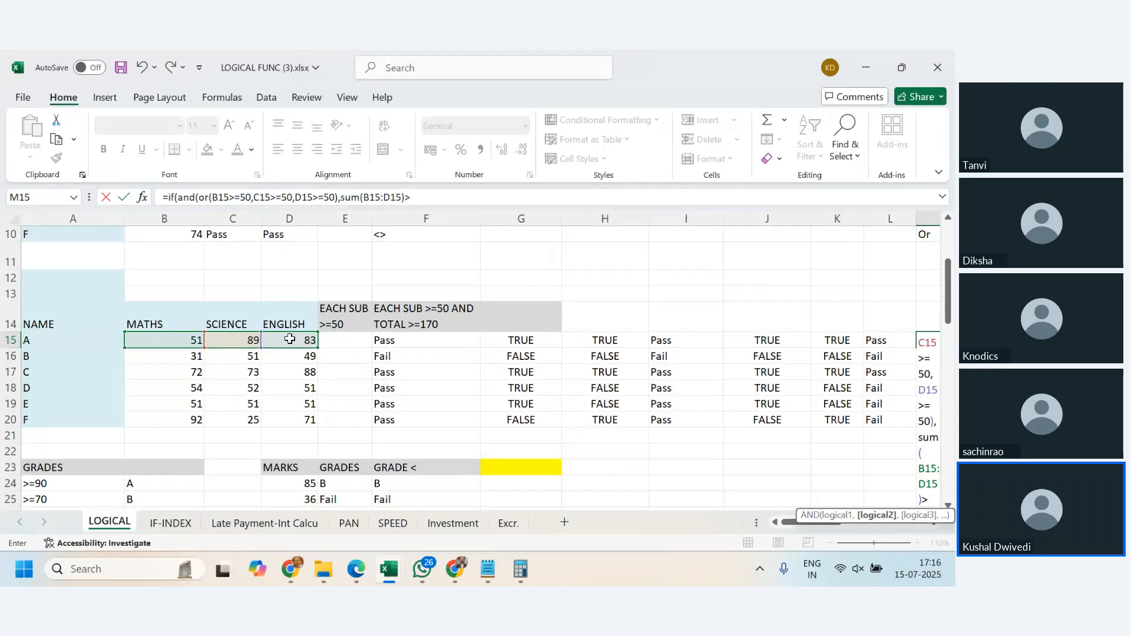
{"action": "type", "text": "=170"}
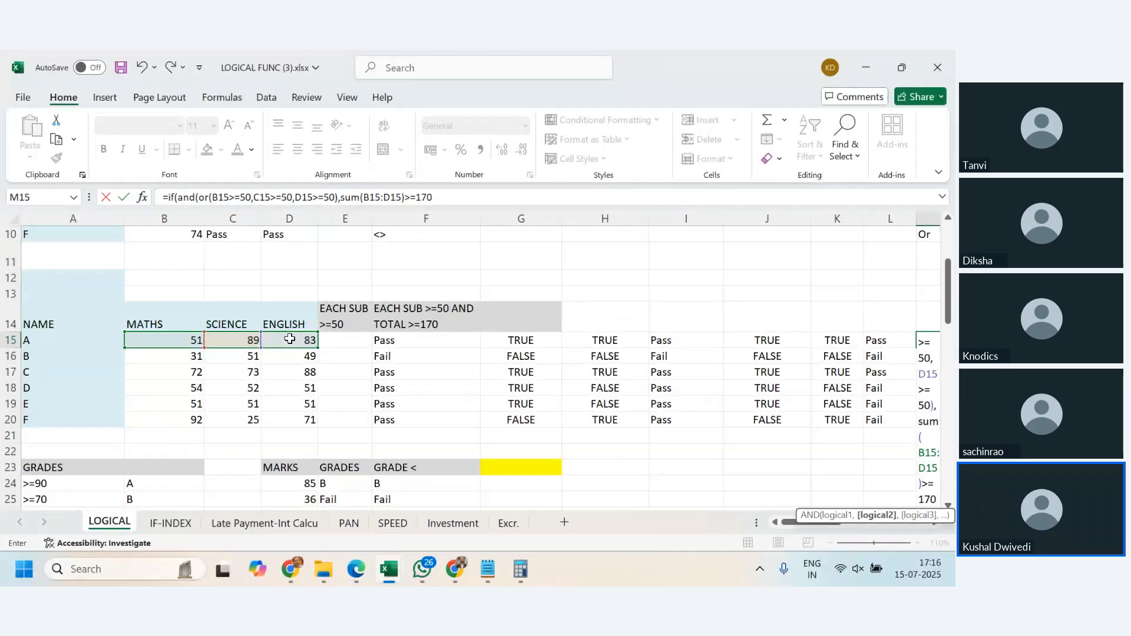
{"action": "type", "text": "),"}
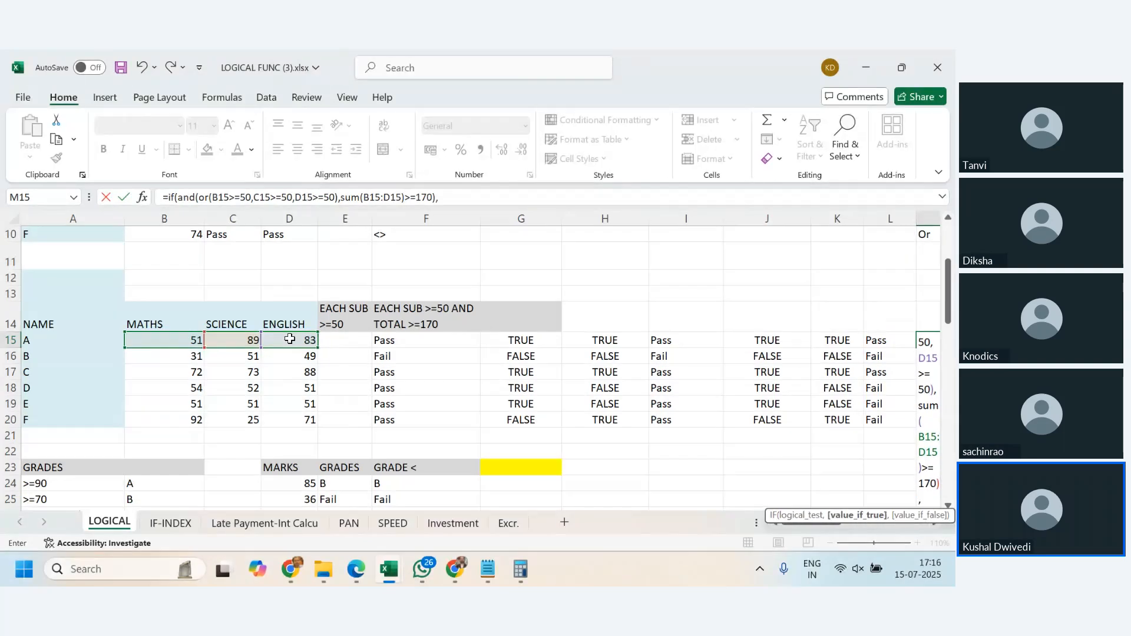
{"action": "type", "text": "\"Pass\","}
- Finish the M15 IF formula with "Pass" as the true result and "Fail" as the false result
{"action": "type", "text": "\"Fail"}
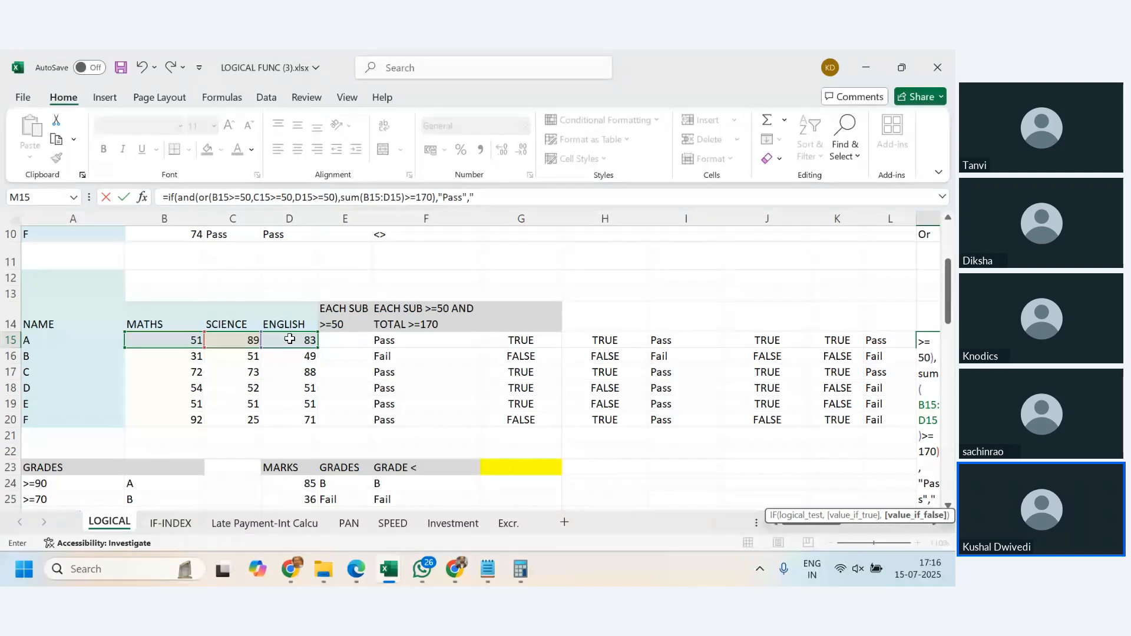
{"action": "type", "text": "\")"}
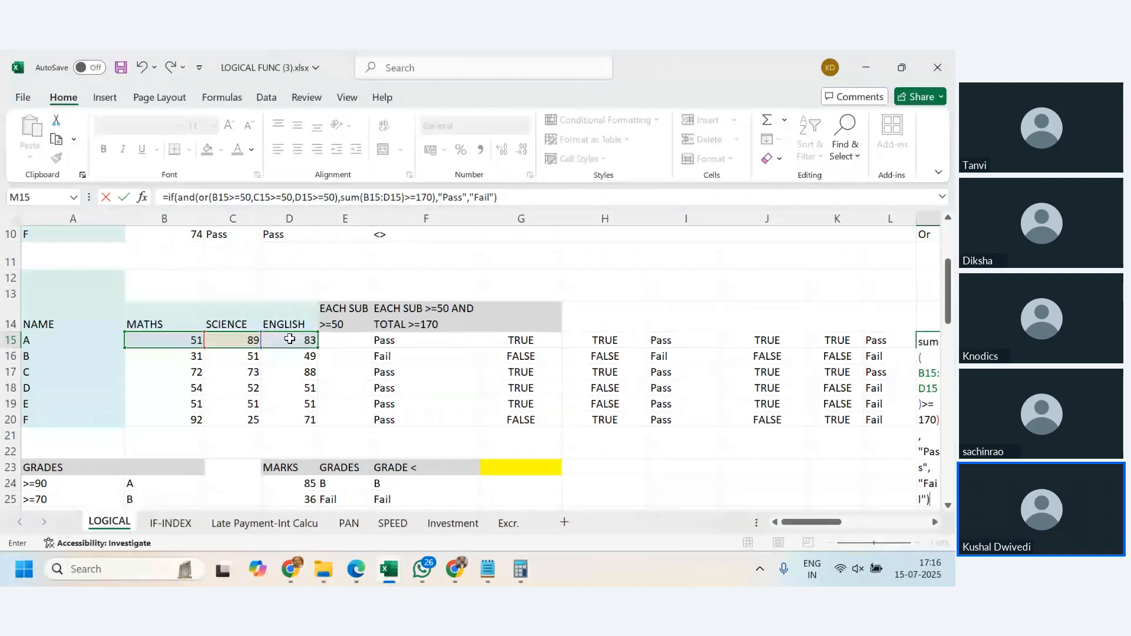
{"action": "key", "text": "Return"}
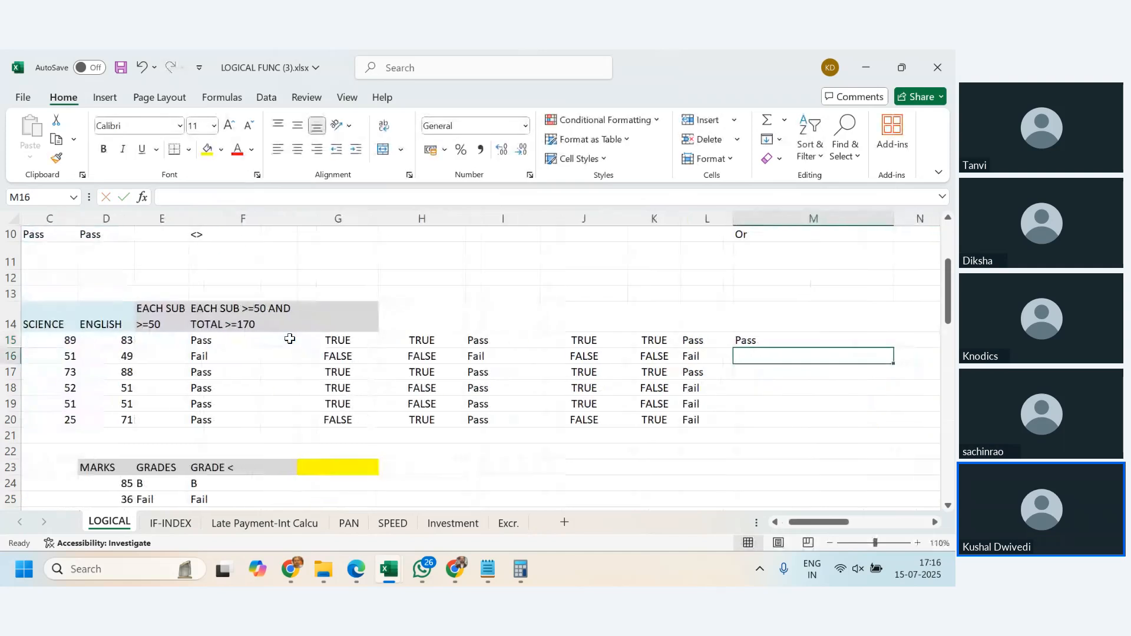
- Fill the nested formula from M15 down through M20 and review the formula in M15
{"action": "key", "text": "Up"}
{"action": "key", "text": "shift+Down"}
{"action": "key", "text": "shift+Down"}
{"action": "key", "text": "shift+Down"}
{"action": "key", "text": "shift+Down"}
{"action": "key", "text": "shift+Down"}
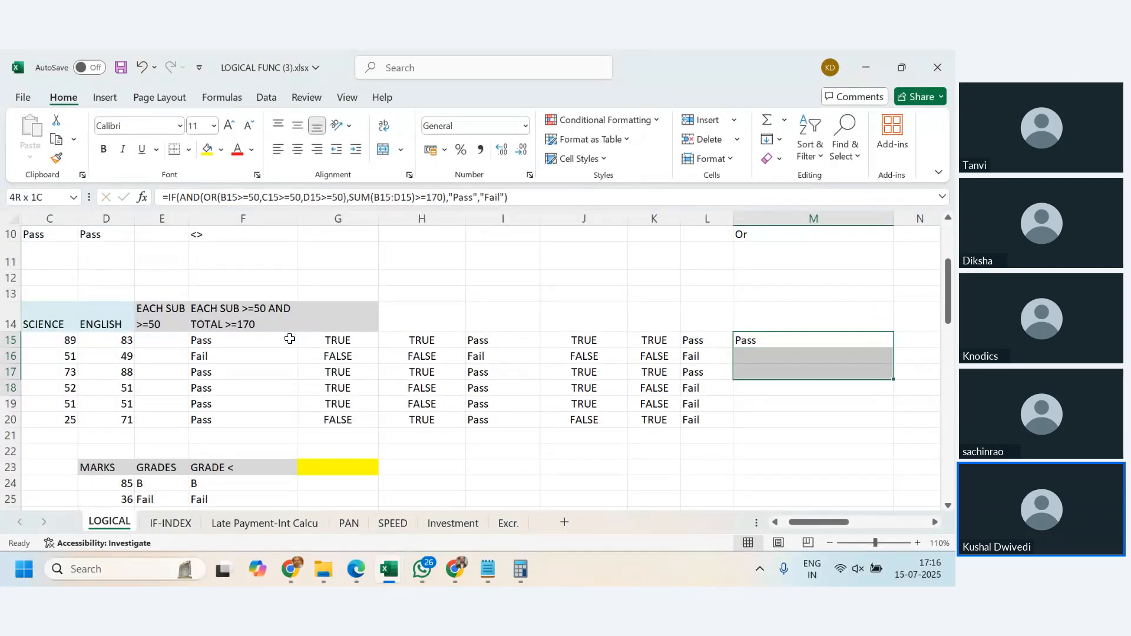
{"action": "key", "text": "ctrl+d"}
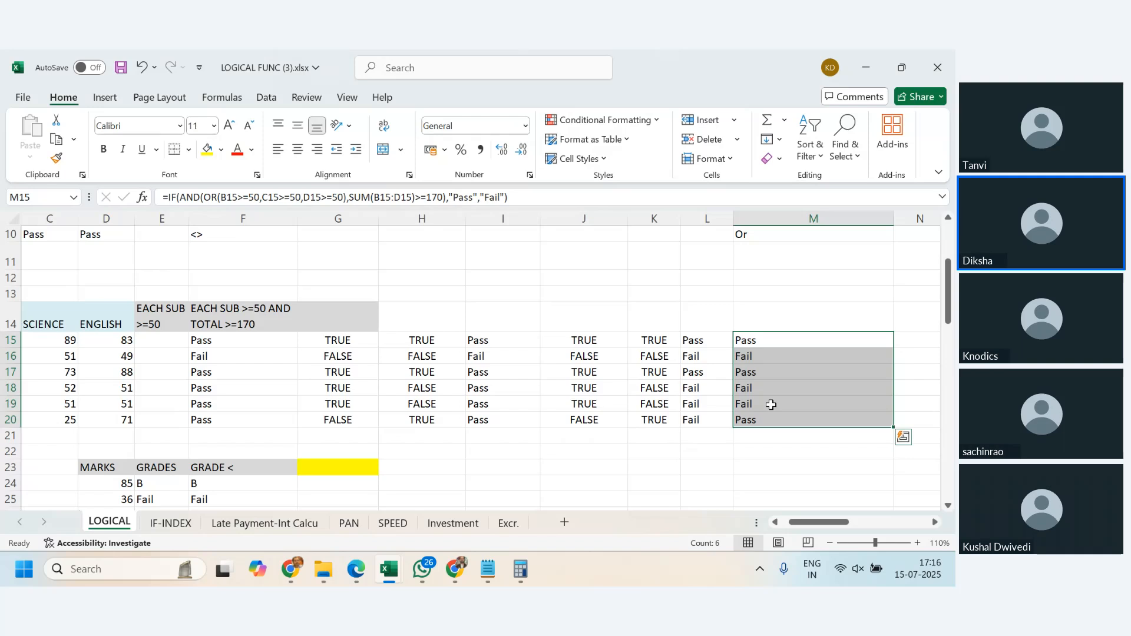
{"action": "left_click", "coordinate": [541, 198]}
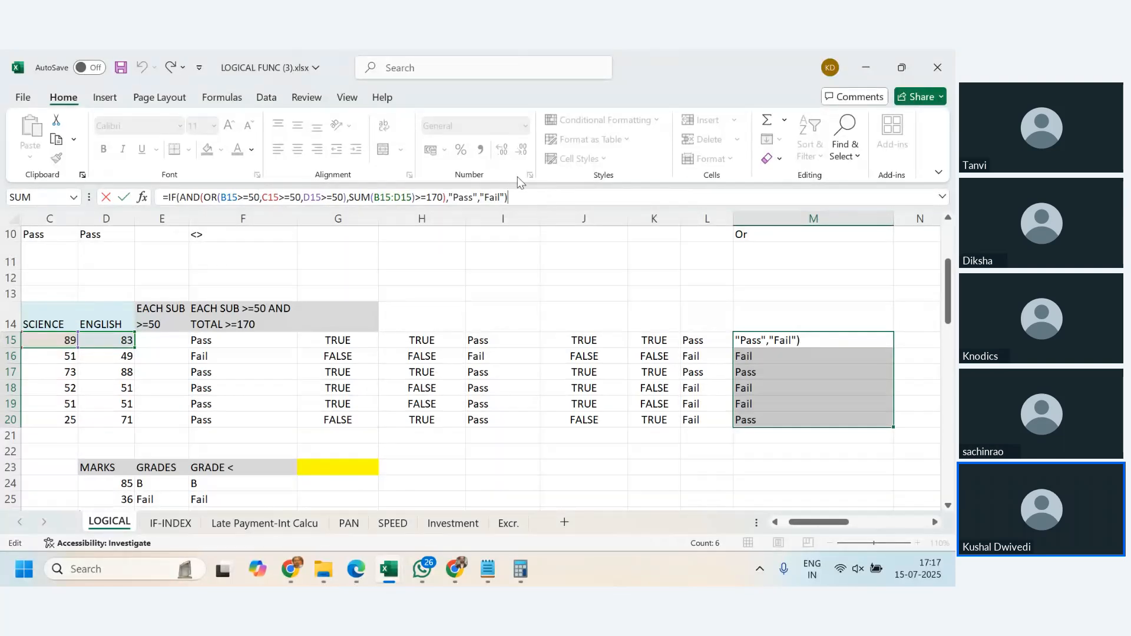
{"action": "key", "text": "Return"}
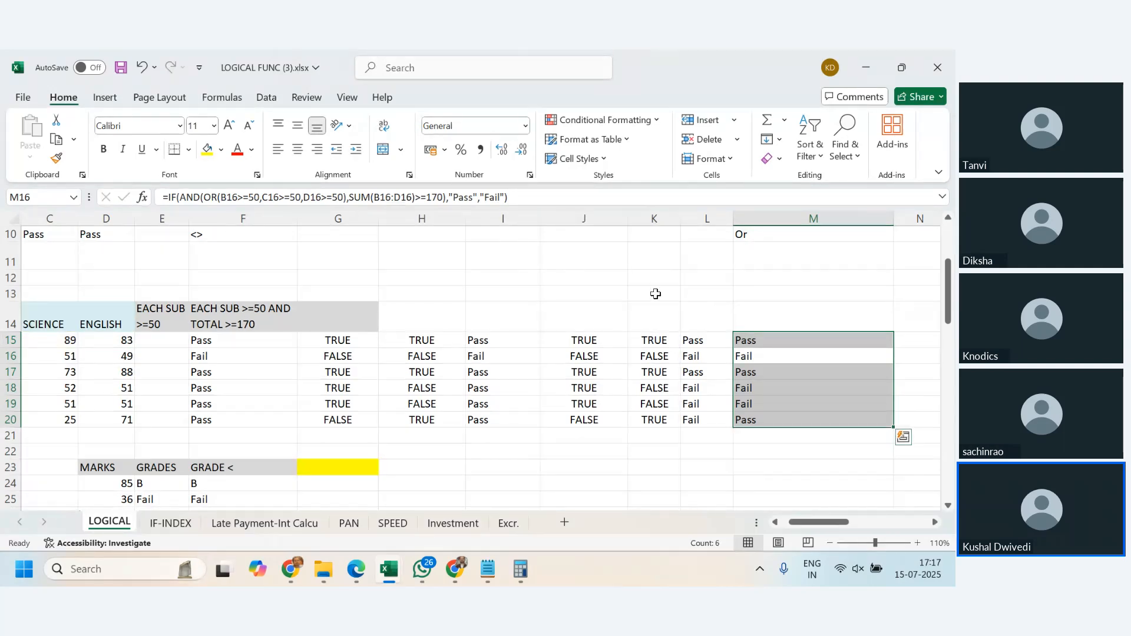
- Examine the marks table, the GRADES table and the EACH SUB >=50 AND TOTAL>=170 exercise further down the sheet
{"action": "mouse_move", "coordinate": [818, 522]}
{"action": "left_mouse_down"}
{"action": "mouse_move", "coordinate": [827, 526]}
{"action": "mouse_move", "coordinate": [802, 525]}
{"action": "left_mouse_up"}
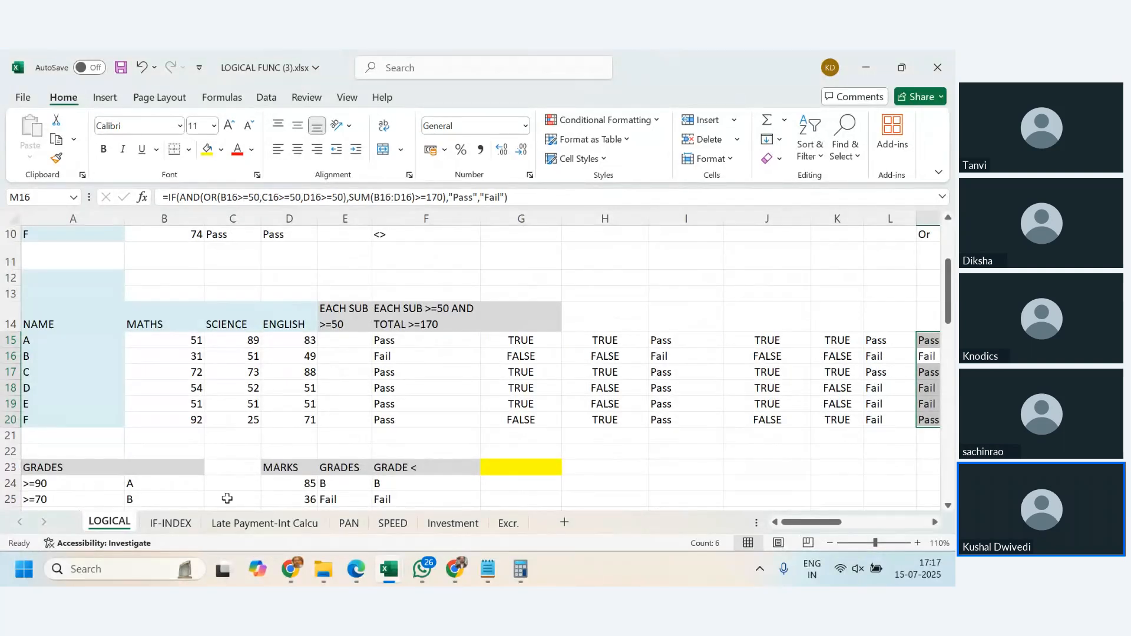
{"action": "scroll", "coordinate": [259, 364], "scroll_direction": "down", "scroll_amount": 1}
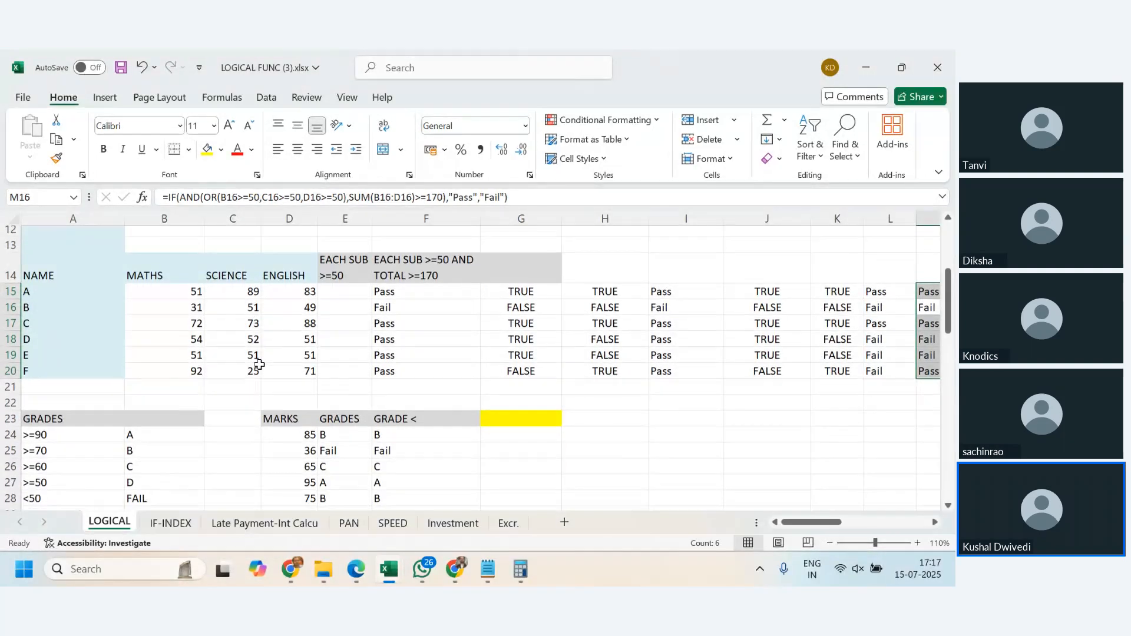
{"action": "scroll", "coordinate": [259, 364], "scroll_direction": "down", "scroll_amount": 1}
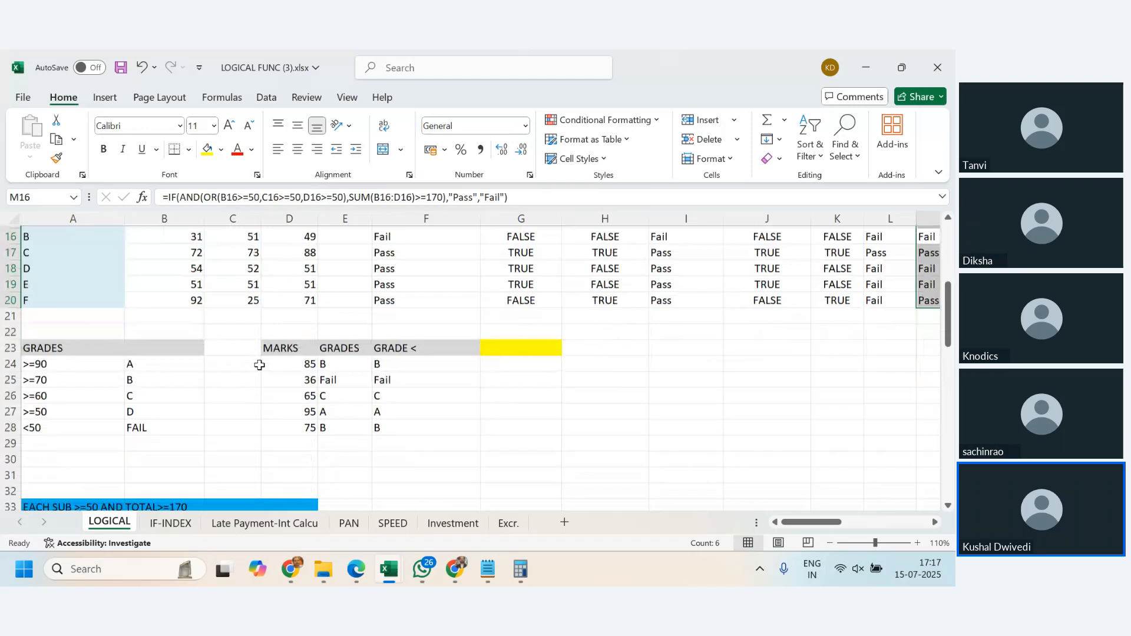
{"action": "left_click", "coordinate": [177, 368]}
{"action": "scroll", "coordinate": [189, 404], "scroll_direction": "down", "scroll_amount": 2}
{"action": "scroll", "coordinate": [311, 409], "scroll_direction": "down", "scroll_amount": 2}
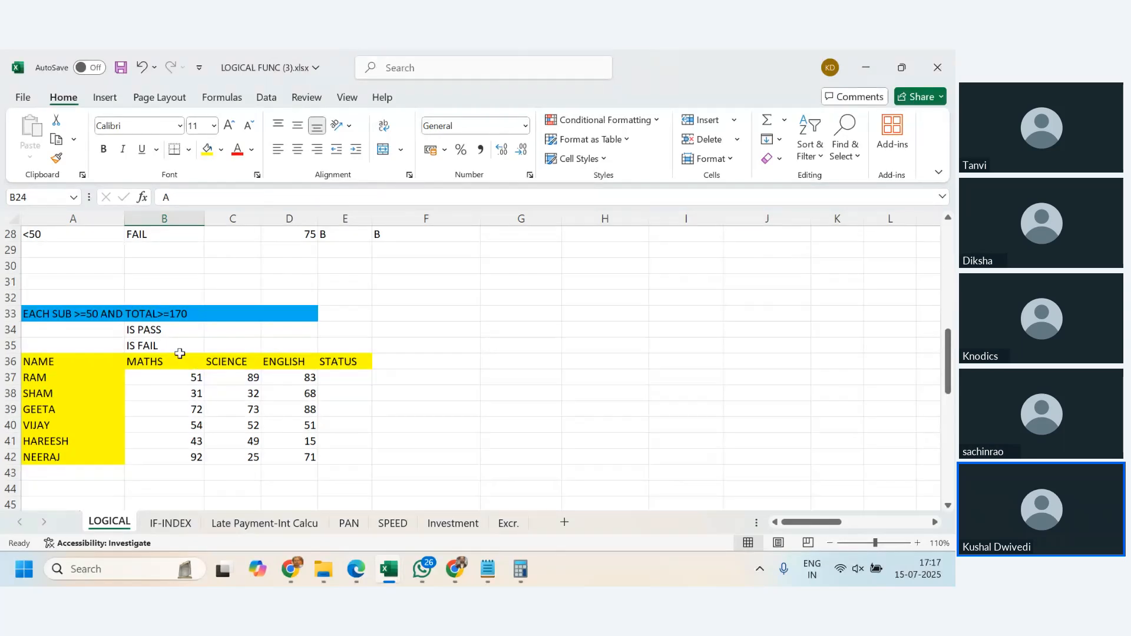
{"action": "left_click", "coordinate": [175, 332]}
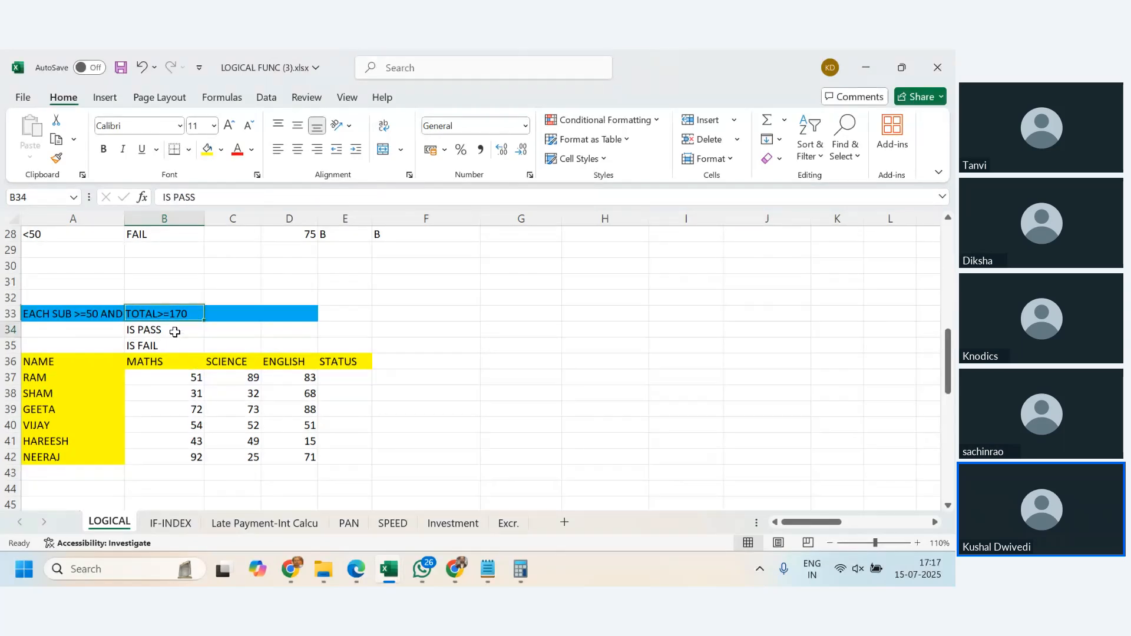
{"action": "left_click", "coordinate": [186, 393]}
- Look through the IF-INDEX, Late Payment-Int Calcu, PAN, SPEED, Investment and Excr. sheets, returning to the Pass/Fail results on LOGICAL
{"action": "left_click", "coordinate": [177, 523]}
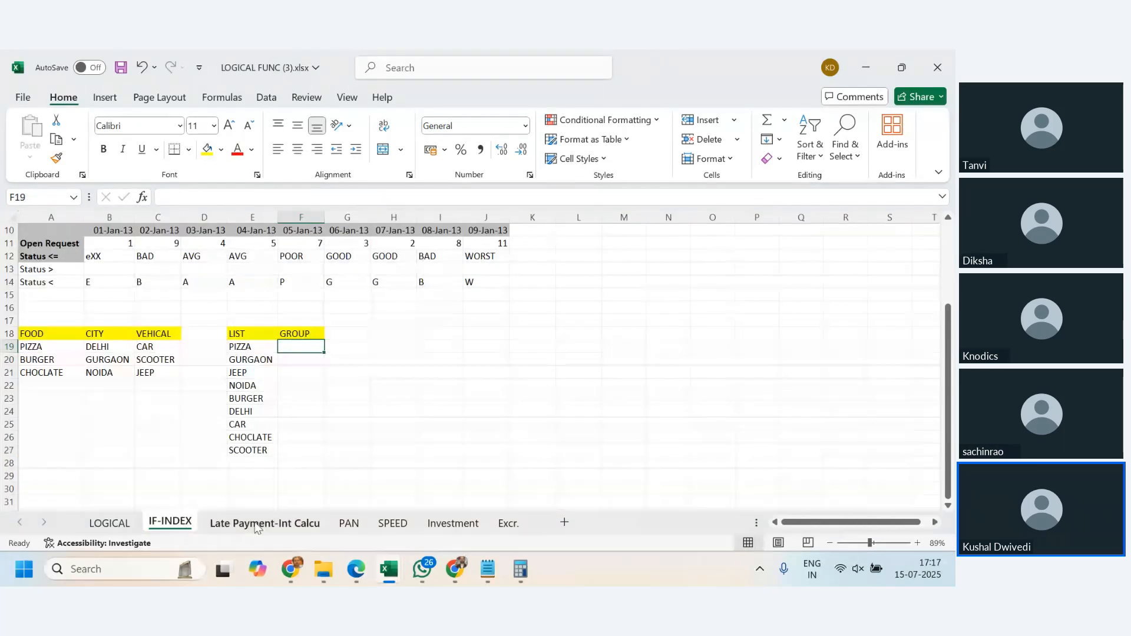
{"action": "left_click", "coordinate": [259, 523]}
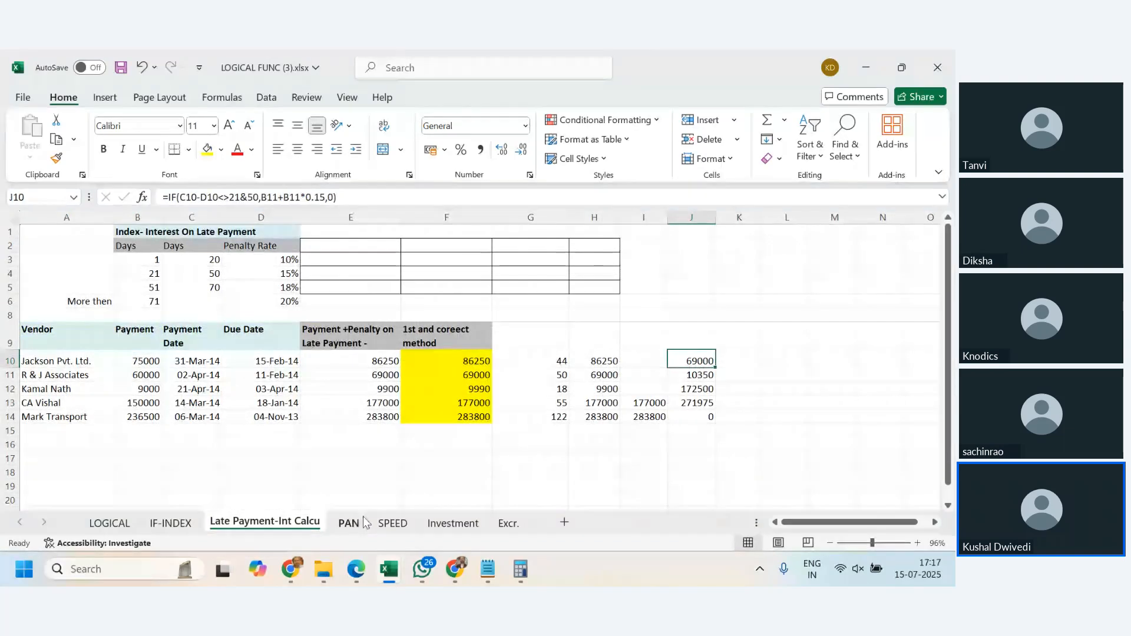
{"action": "left_click", "coordinate": [349, 523]}
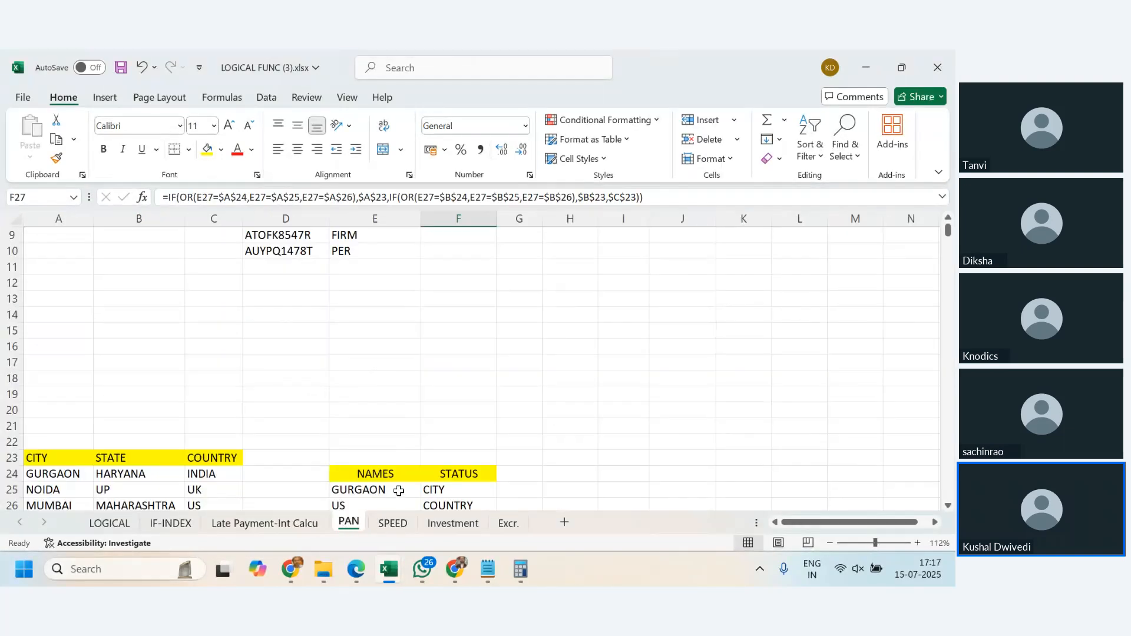
{"action": "left_click", "coordinate": [391, 527]}
{"action": "left_click", "coordinate": [460, 526]}
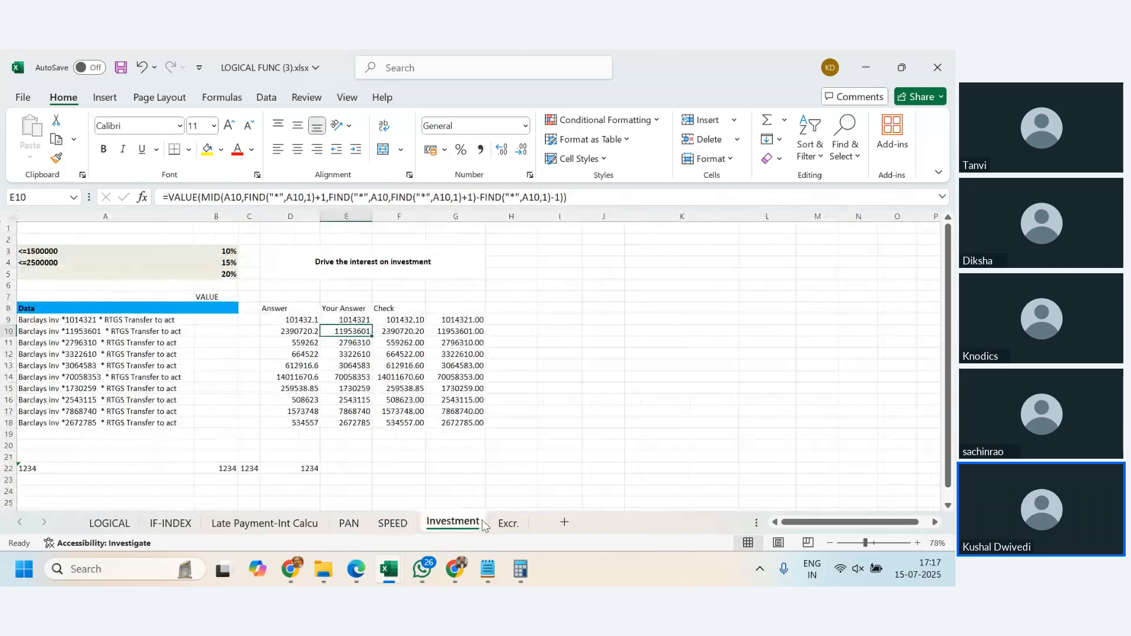
{"action": "left_click", "coordinate": [507, 524]}
{"action": "left_click", "coordinate": [123, 526]}
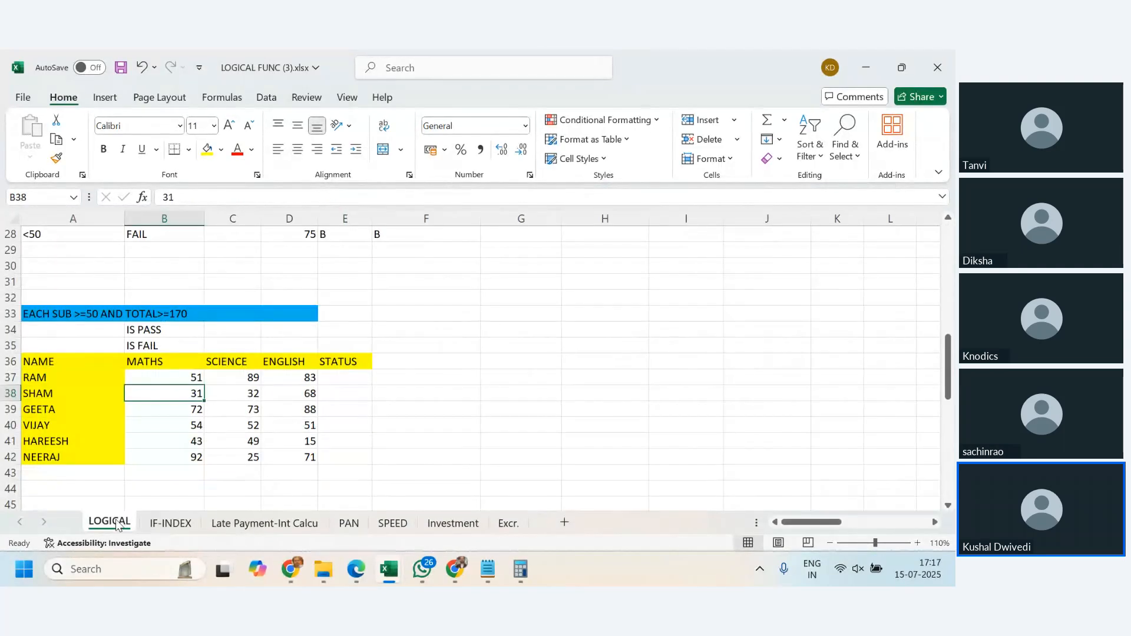
{"action": "scroll", "coordinate": [378, 387], "scroll_direction": "up", "scroll_amount": 7}
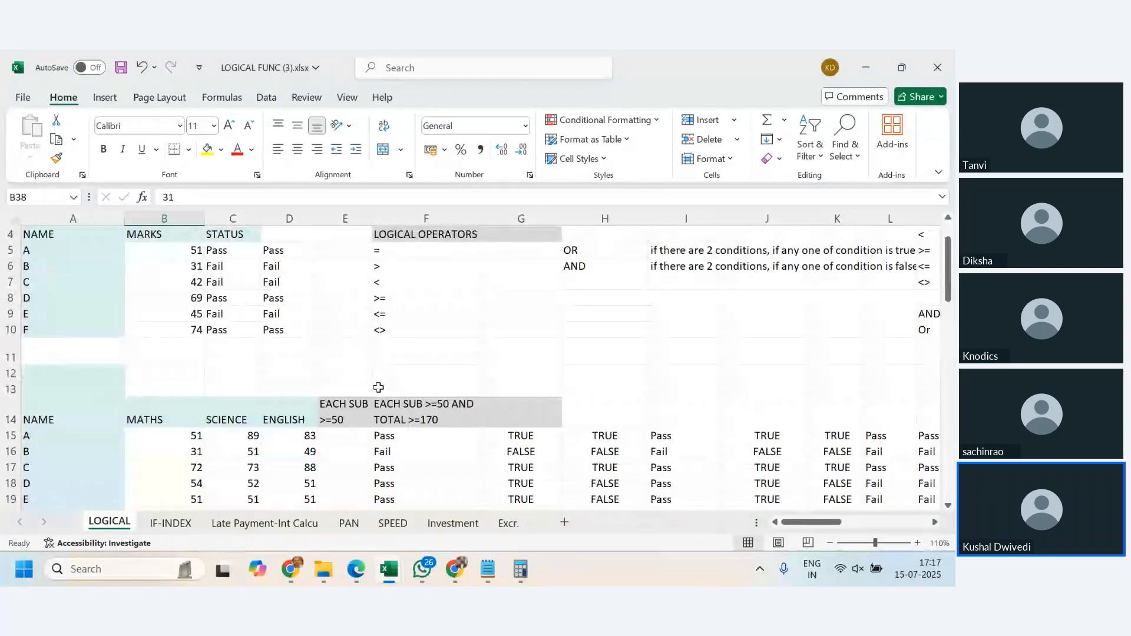
{"action": "scroll", "coordinate": [378, 387], "scroll_direction": "down", "scroll_amount": 3}
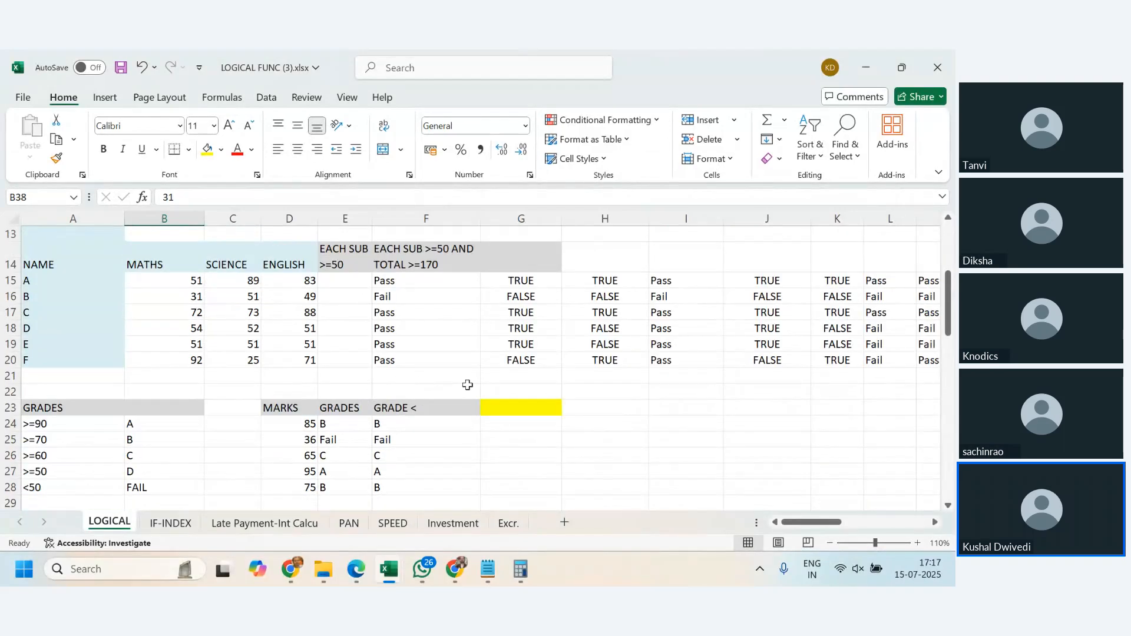
{"action": "left_click", "coordinate": [935, 522]}
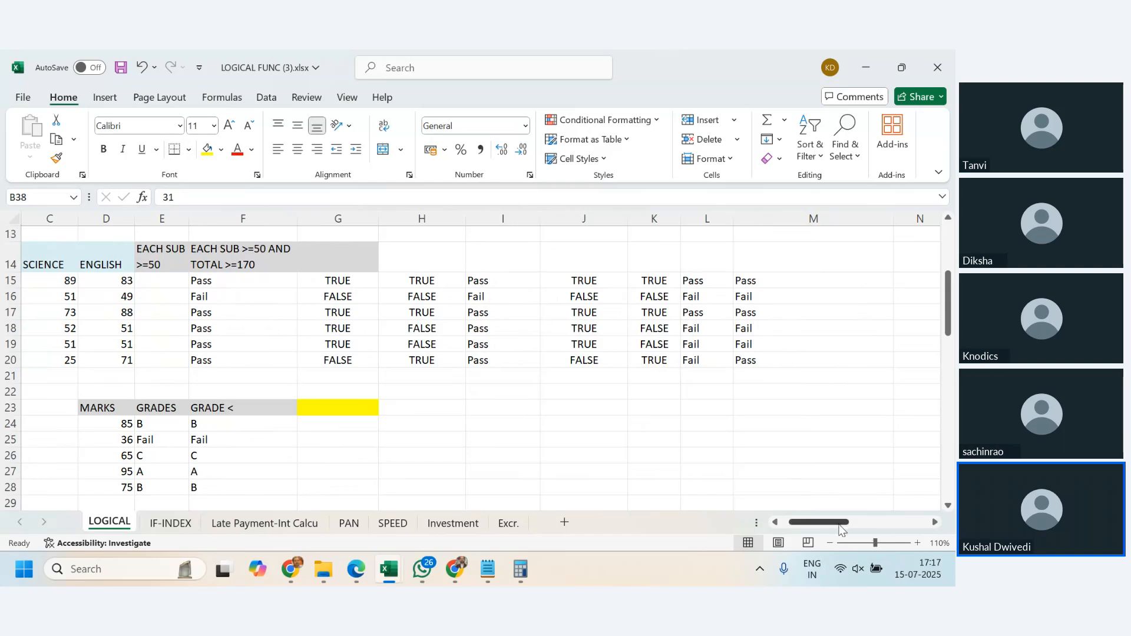
{"action": "left_click_drag", "start_coordinate": [841, 528], "coordinate": [842, 528]}
{"action": "mouse_move", "coordinate": [392, 576]}
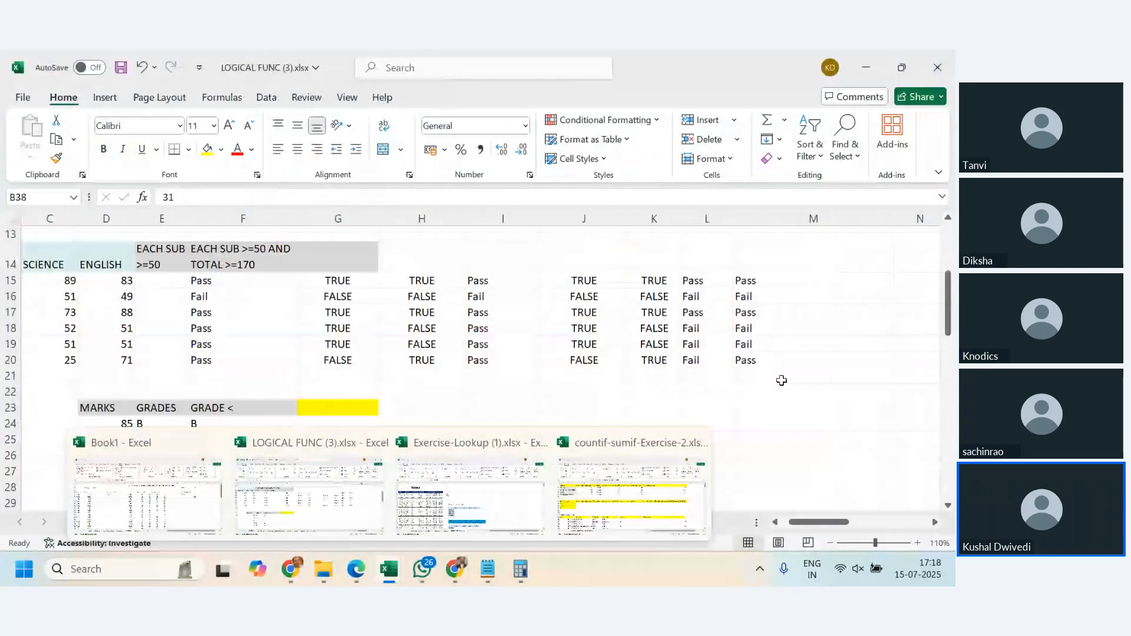
{"action": "mouse_move", "coordinate": [424, 585]}
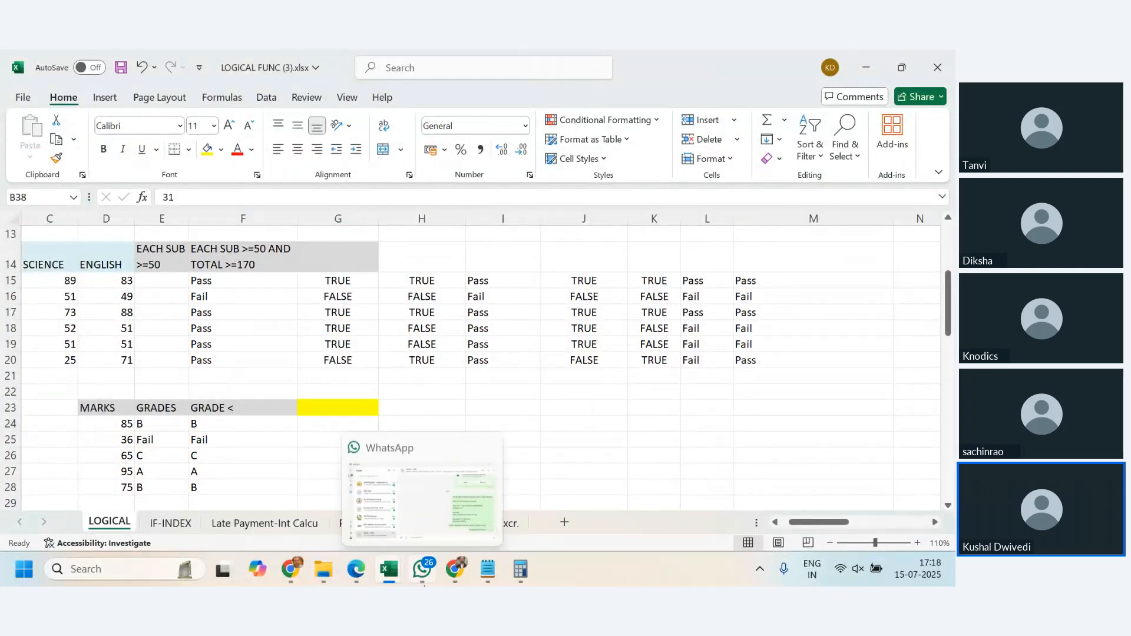
{"action": "mouse_move", "coordinate": [461, 479]}
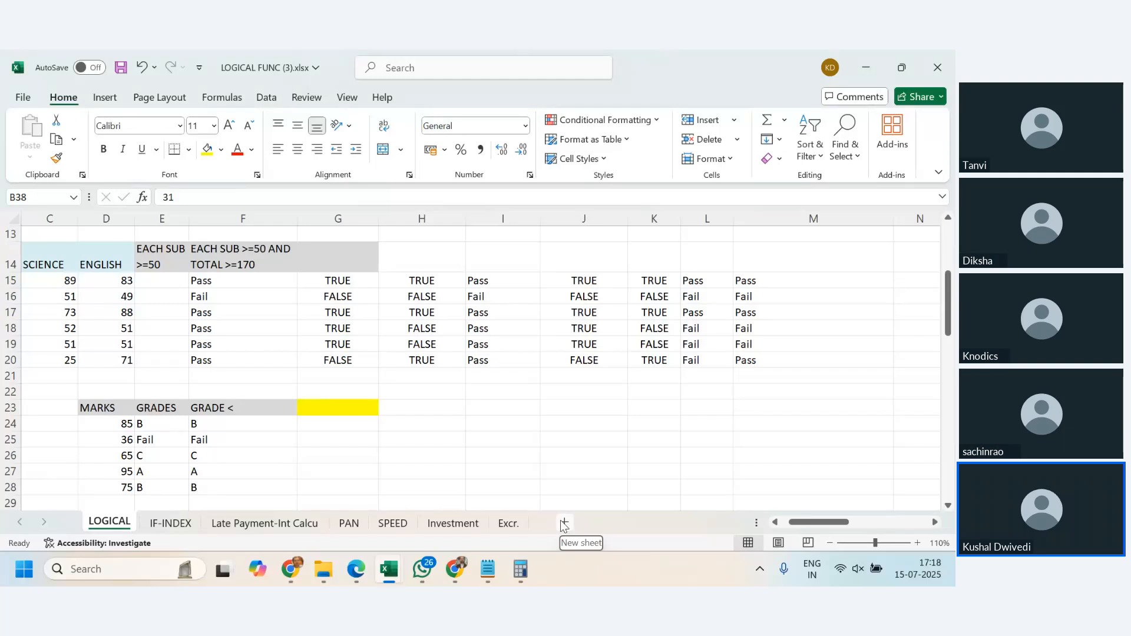
{"action": "mouse_move", "coordinate": [451, 567]}
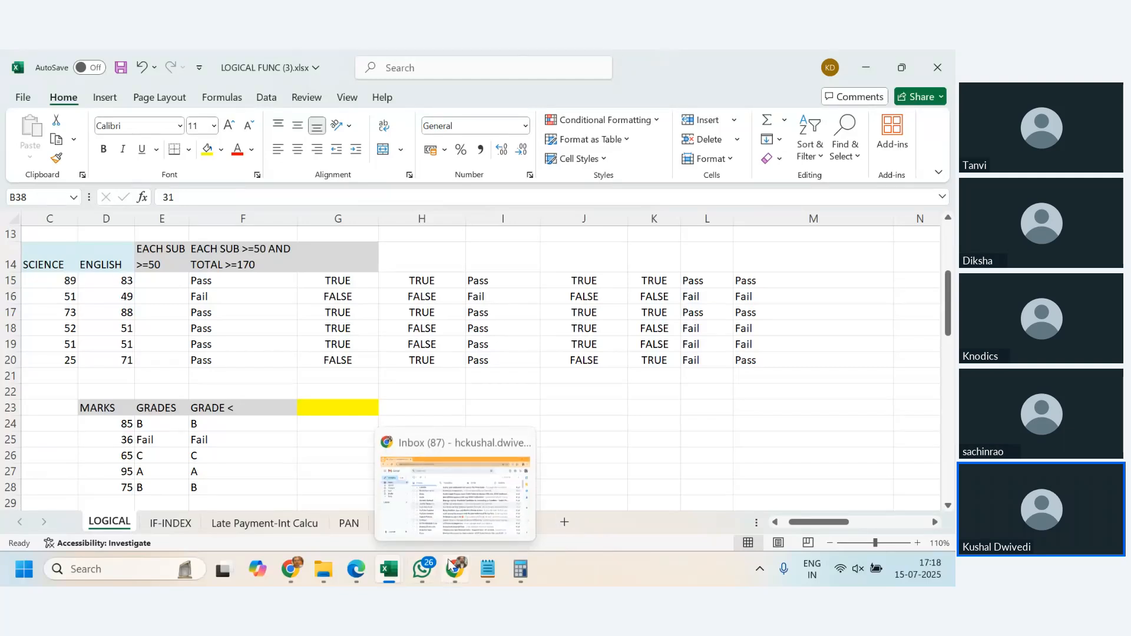